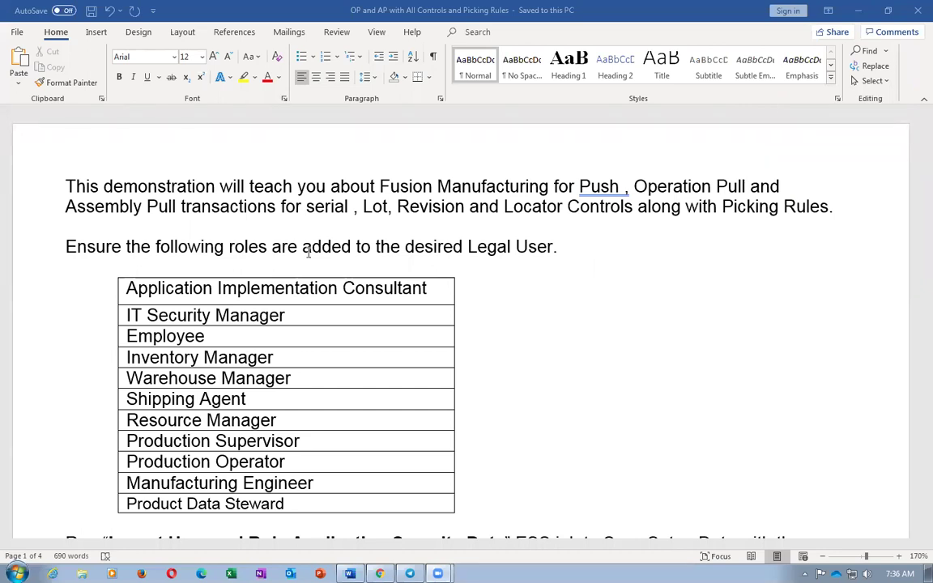
- Read the opening paragraph on Push, Operation Pull and Assembly Pull transactions, item controls and Picking Rules
{"action": "left_click_drag", "start_coordinate": [587, 187], "coordinate": [95, 207]}
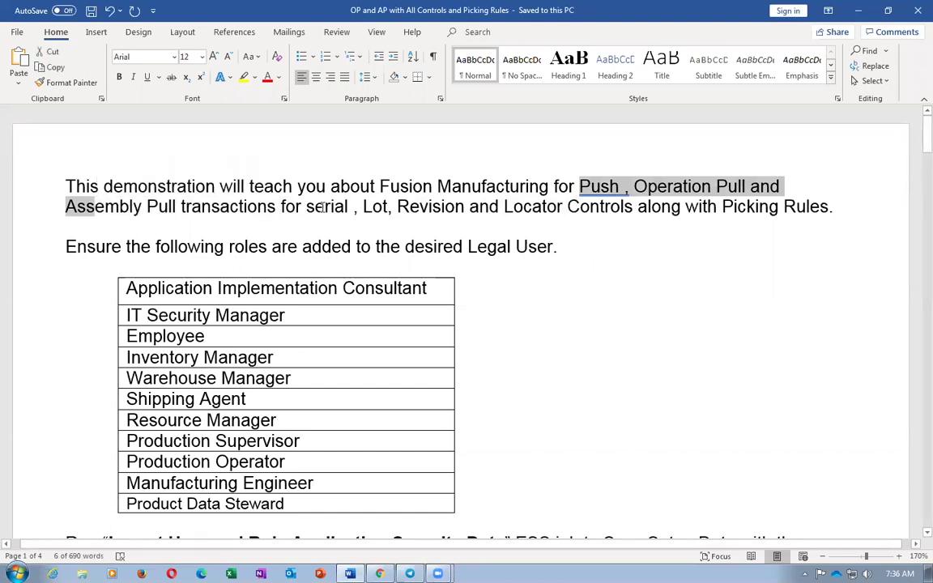
{"action": "left_click_drag", "start_coordinate": [306, 206], "coordinate": [627, 232]}
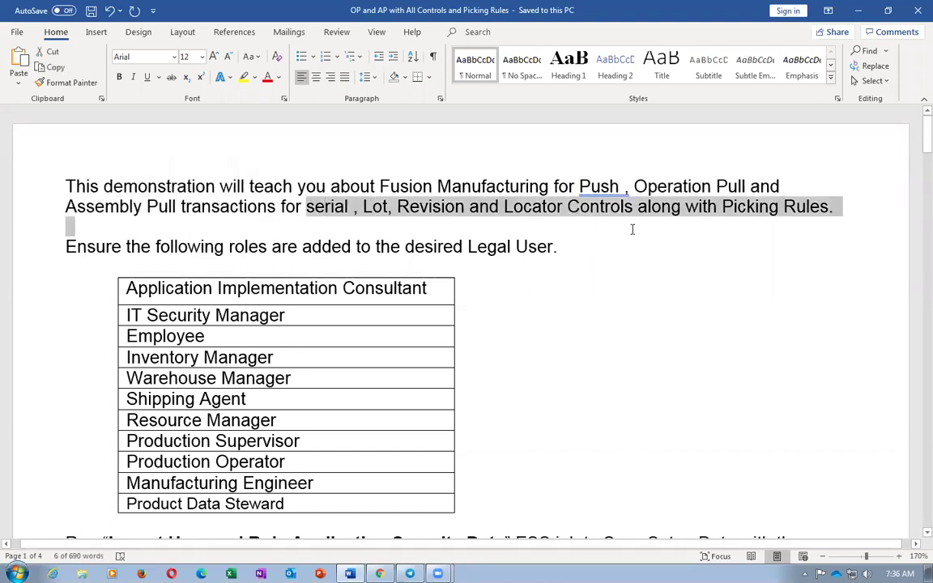
{"action": "left_click", "coordinate": [615, 266]}
- Review the table of roles required for the legal user, from Inventory Manager through Manufacturing Engineer and Product Data Steward
{"action": "scroll", "coordinate": [297, 268], "scroll_direction": "down", "scroll_amount": 3}
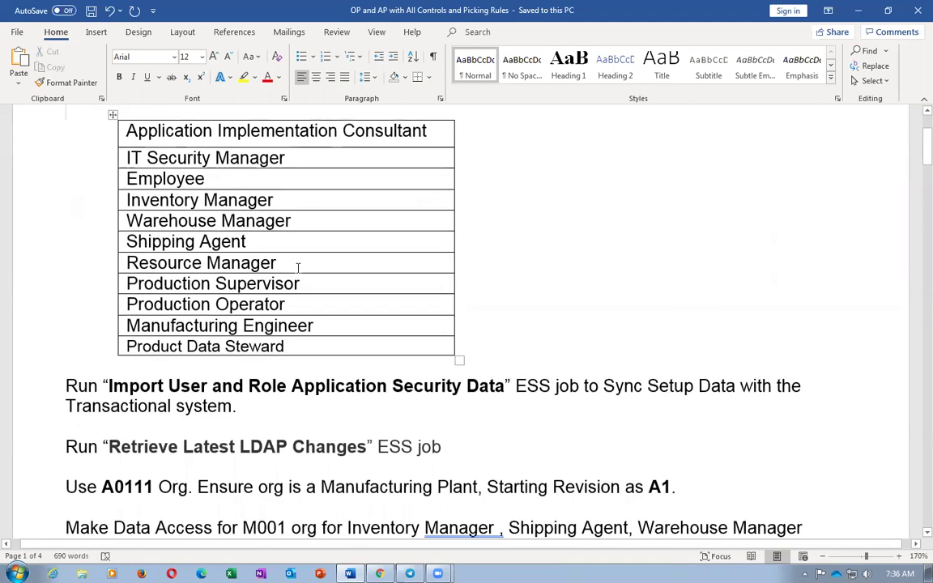
{"action": "scroll", "coordinate": [297, 270], "scroll_direction": "up", "scroll_amount": 2}
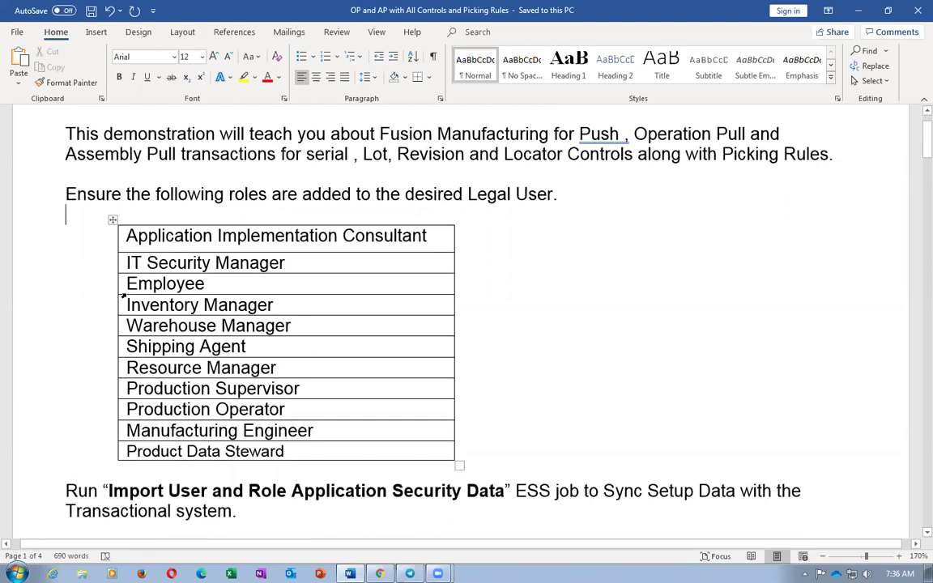
{"action": "left_click", "coordinate": [205, 283]}
{"action": "left_click", "coordinate": [209, 305]}
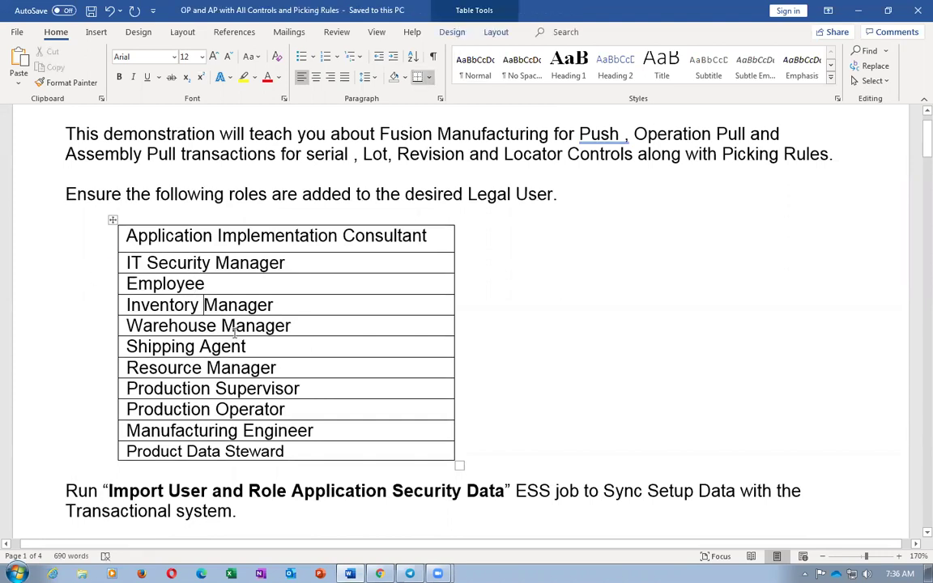
{"action": "left_click", "coordinate": [222, 347]}
{"action": "left_click_drag", "start_coordinate": [237, 306], "coordinate": [260, 433]}
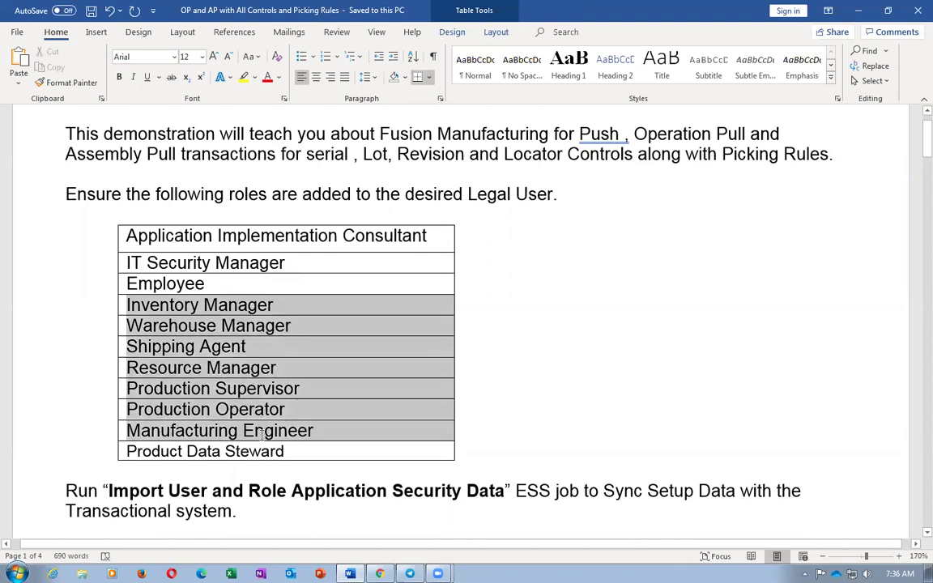
{"action": "left_click", "coordinate": [160, 451]}
{"action": "left_click_drag", "start_coordinate": [126, 452], "coordinate": [285, 451]}
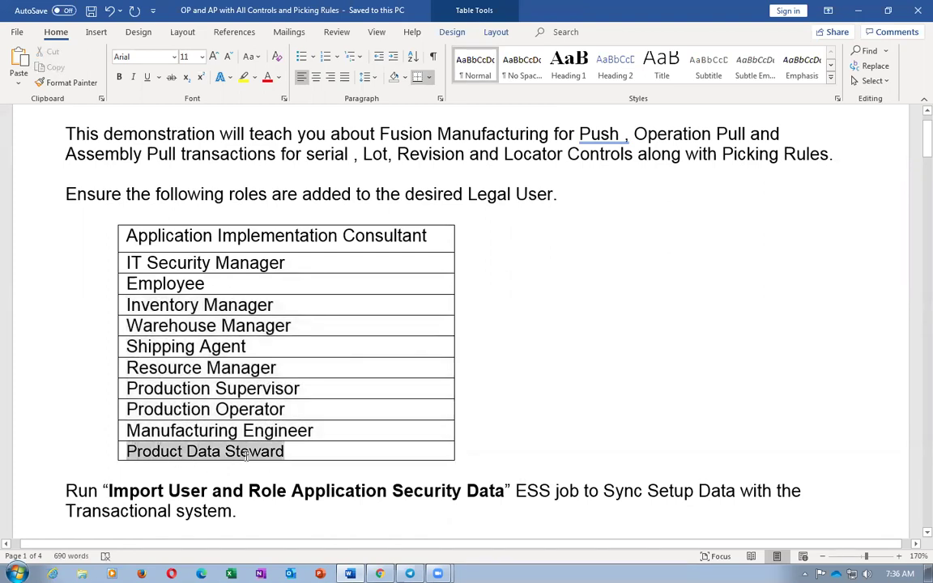
{"action": "left_click", "coordinate": [526, 468]}
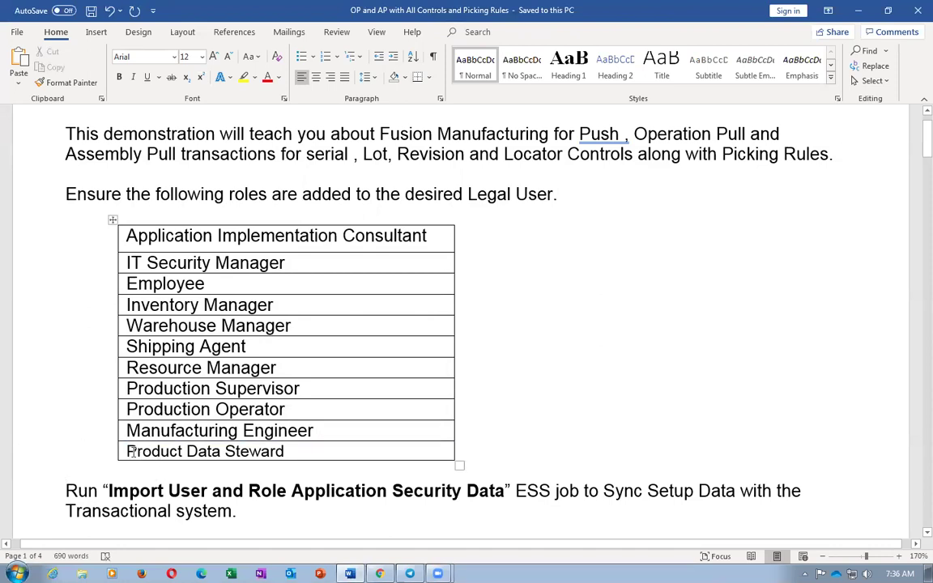
{"action": "left_click_drag", "start_coordinate": [130, 451], "coordinate": [284, 458]}
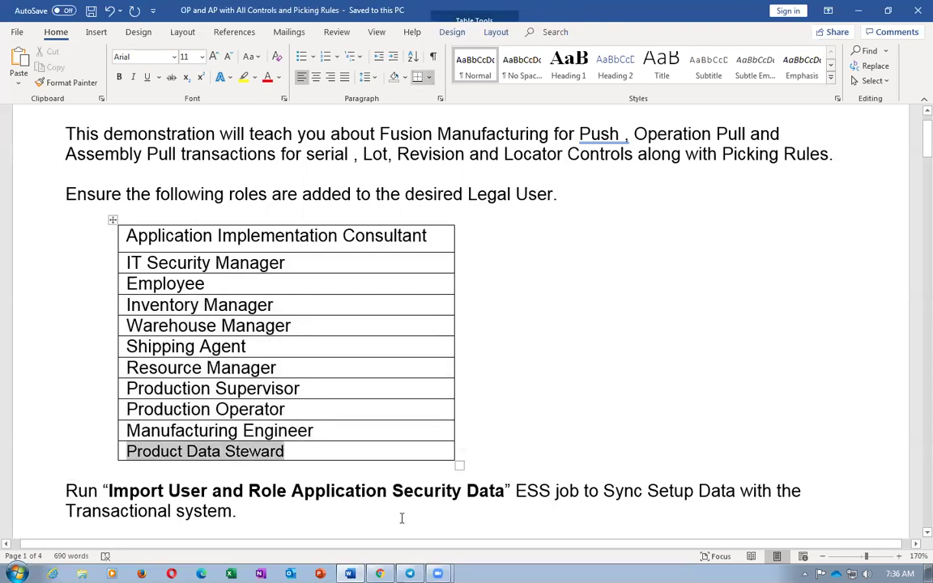
{"action": "left_click", "coordinate": [320, 525]}
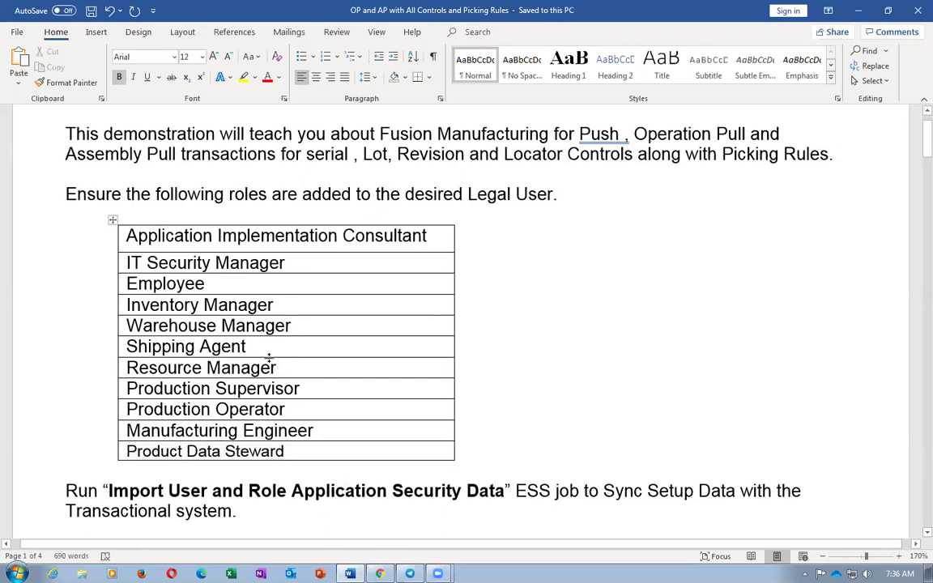
- Switch to Chrome, open the kaladi Login bookmark in a new tab and sign in to Oracle Applications
{"action": "left_click", "coordinate": [379, 573]}
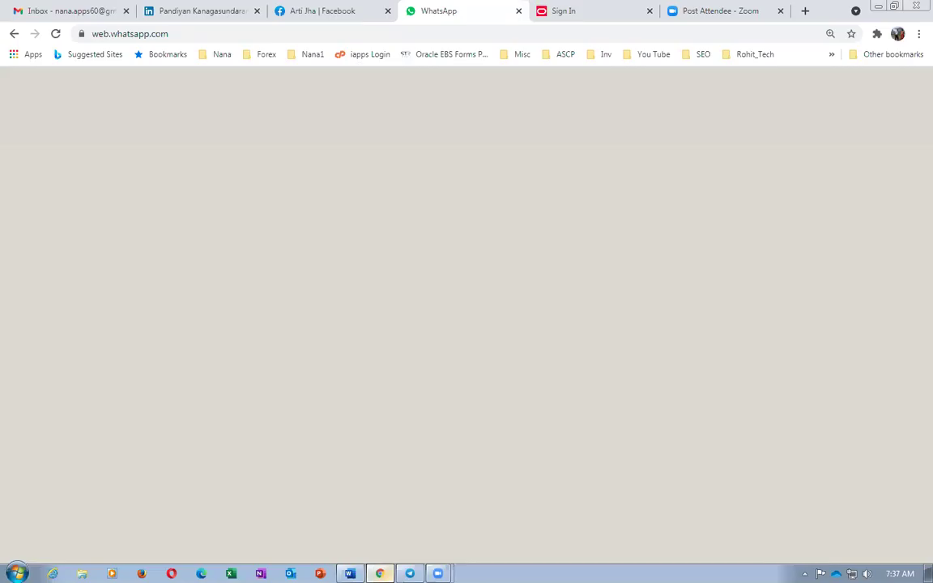
{"action": "left_click", "coordinate": [804, 11]}
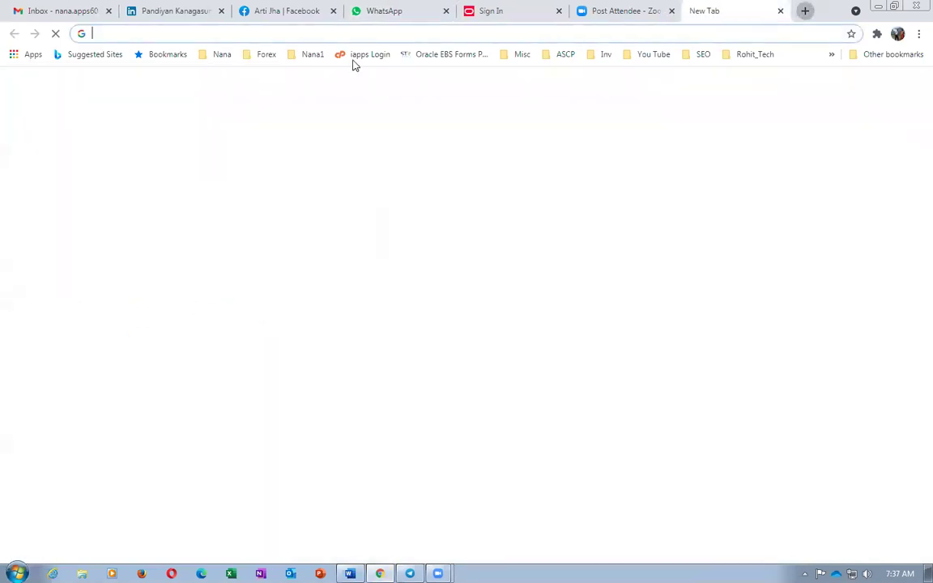
{"action": "left_click", "coordinate": [891, 54]}
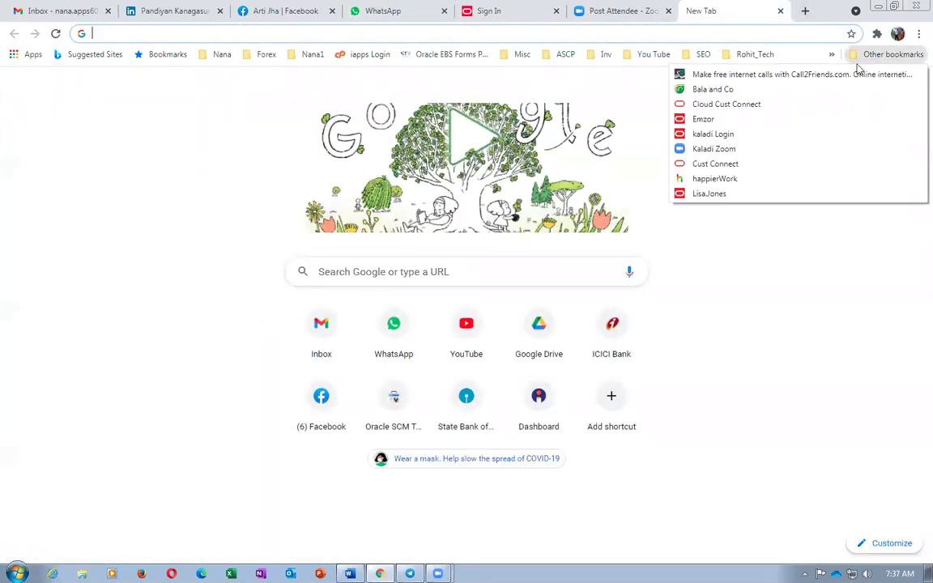
{"action": "left_click", "coordinate": [784, 133]}
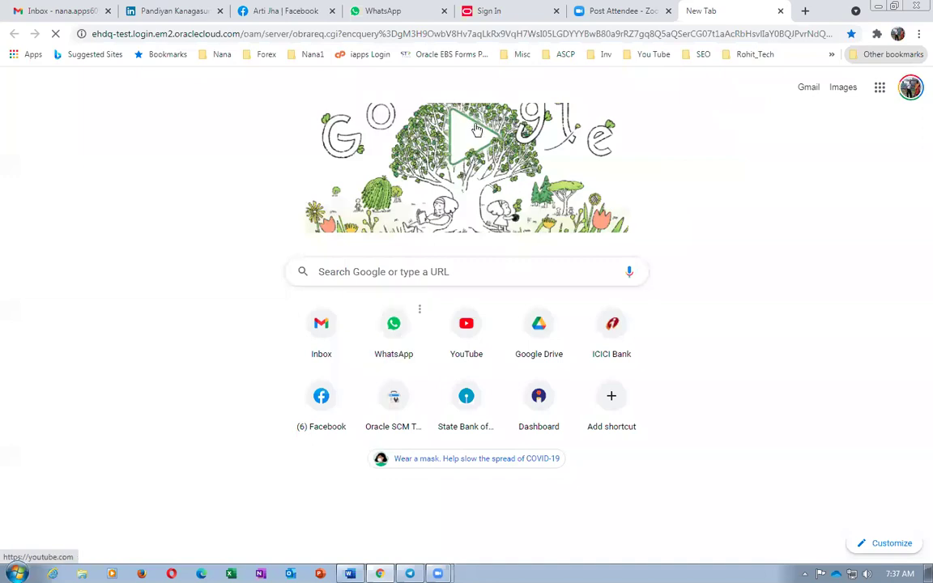
{"action": "left_click", "coordinate": [473, 466]}
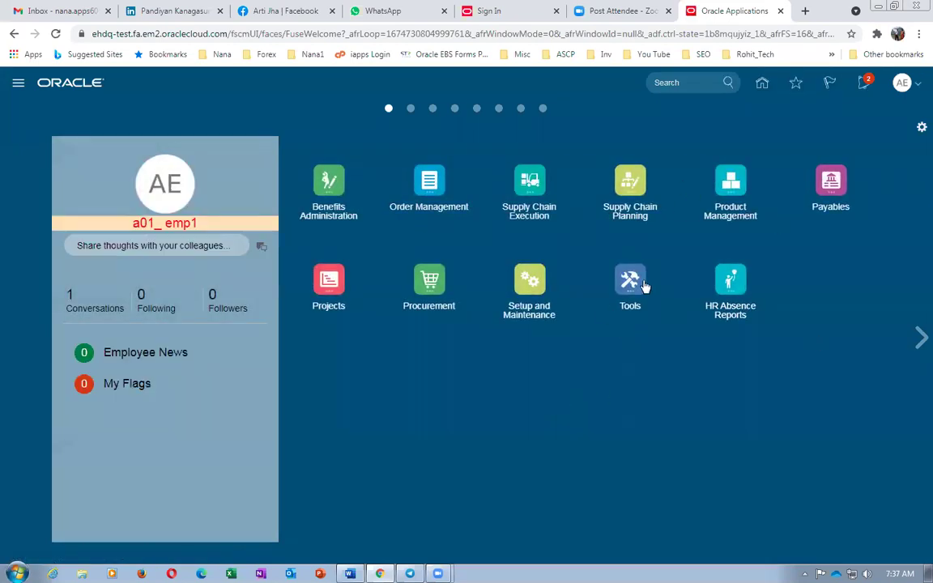
- Return to the Word document and recheck the required roles from Inventory Manager to Manufacturing Engineer
{"action": "key", "text": "alt+Tab"}
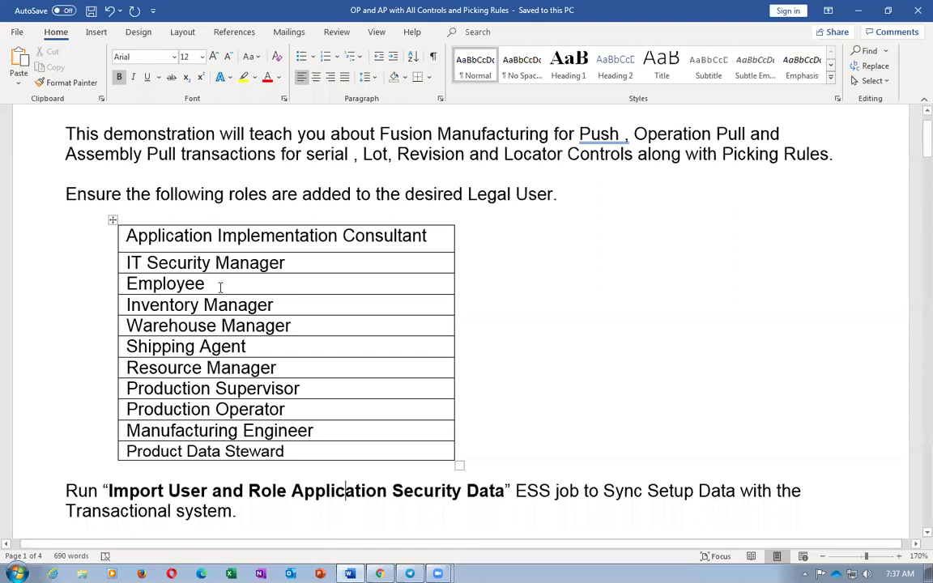
{"action": "left_click_drag", "start_coordinate": [251, 306], "coordinate": [284, 425]}
{"action": "left_click", "coordinate": [548, 400]}
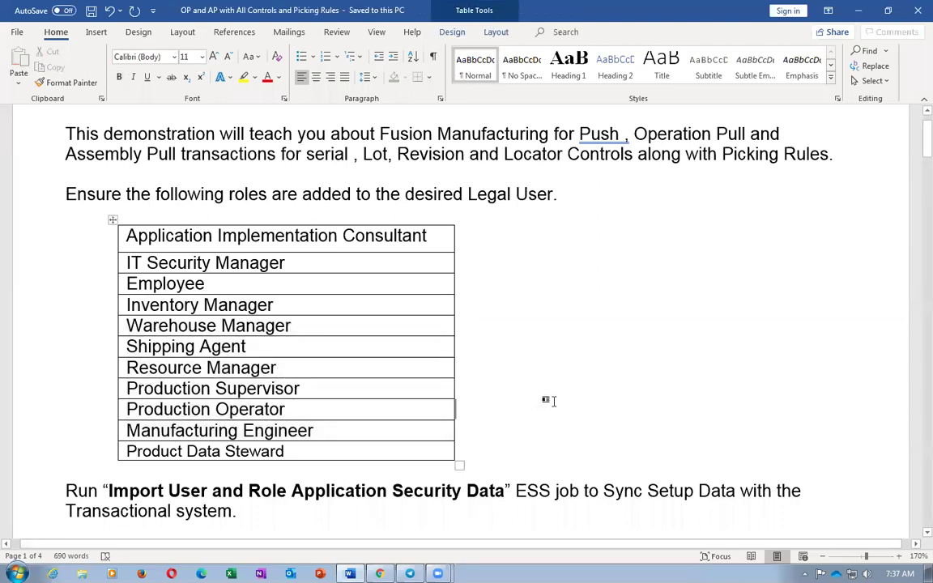
{"action": "scroll", "coordinate": [559, 399], "scroll_direction": "down", "scroll_amount": 2}
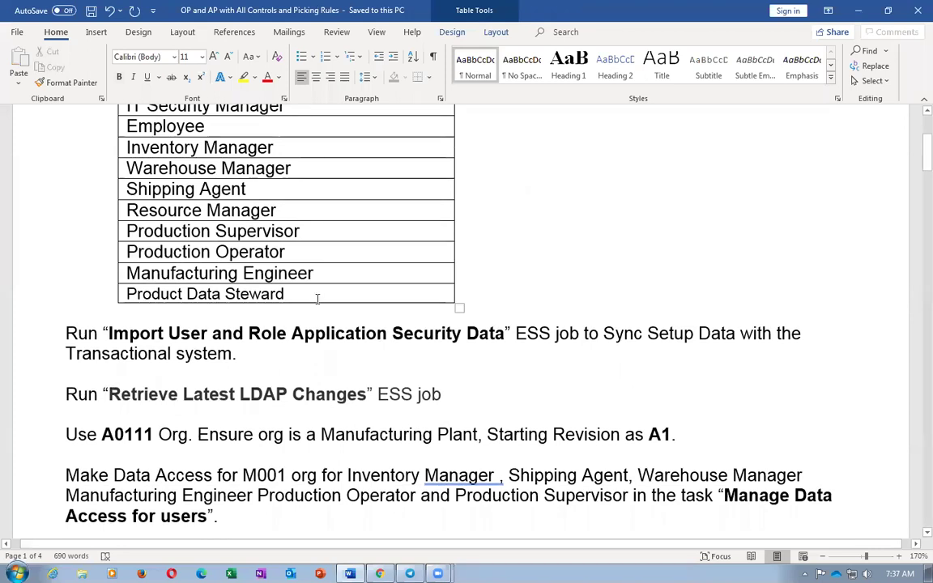
{"action": "scroll", "coordinate": [258, 245], "scroll_direction": "up", "scroll_amount": 3}
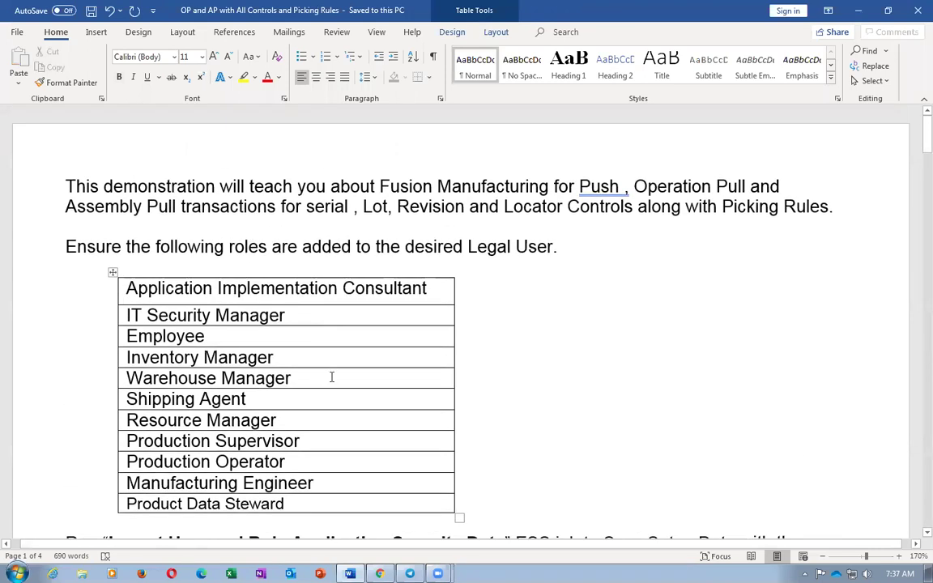
- Read the instruction to run the Import User and Role Application Security Data ESS job that syncs setup data
{"action": "scroll", "coordinate": [331, 376], "scroll_direction": "down", "scroll_amount": 2}
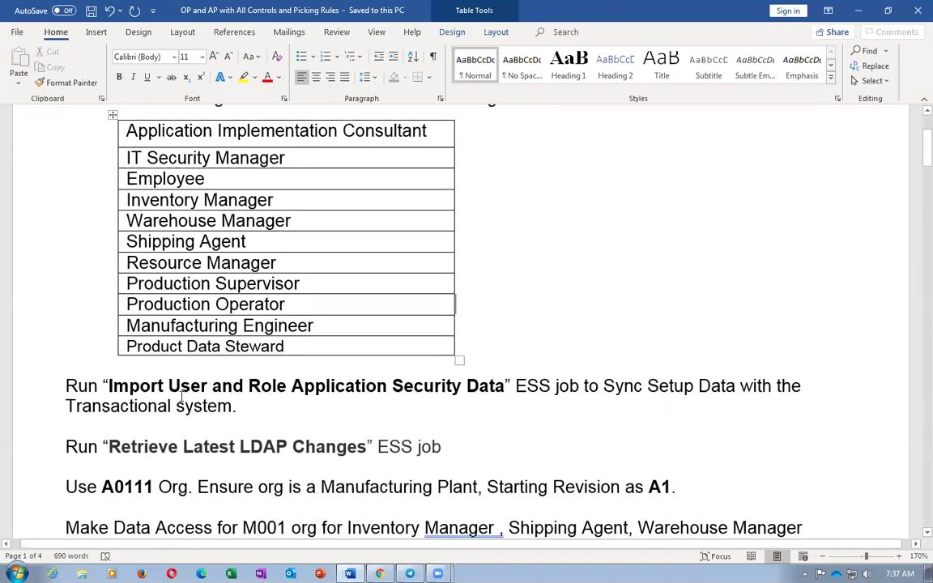
{"action": "left_click_drag", "start_coordinate": [117, 383], "coordinate": [496, 393]}
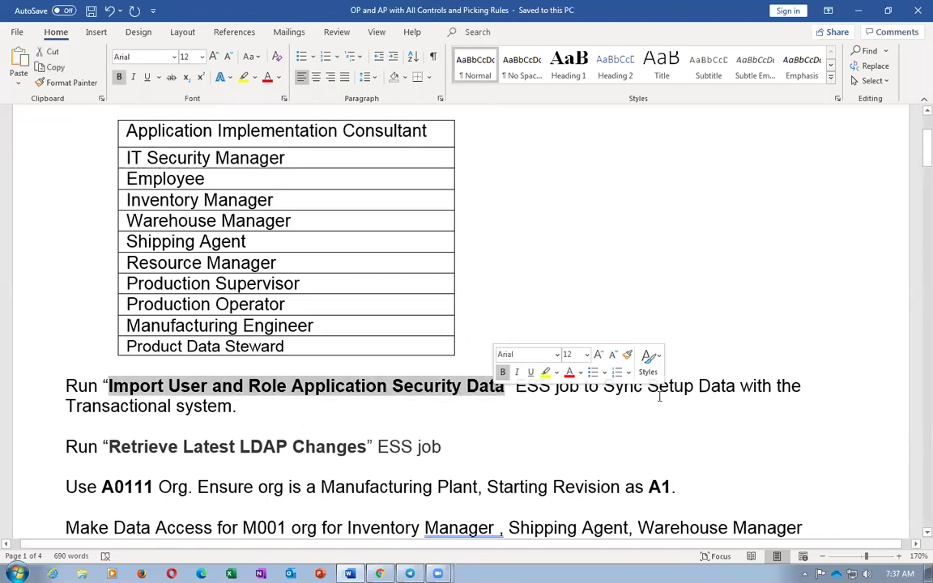
{"action": "key", "text": "Down"}
{"action": "left_click_drag", "start_coordinate": [611, 387], "coordinate": [671, 387]}
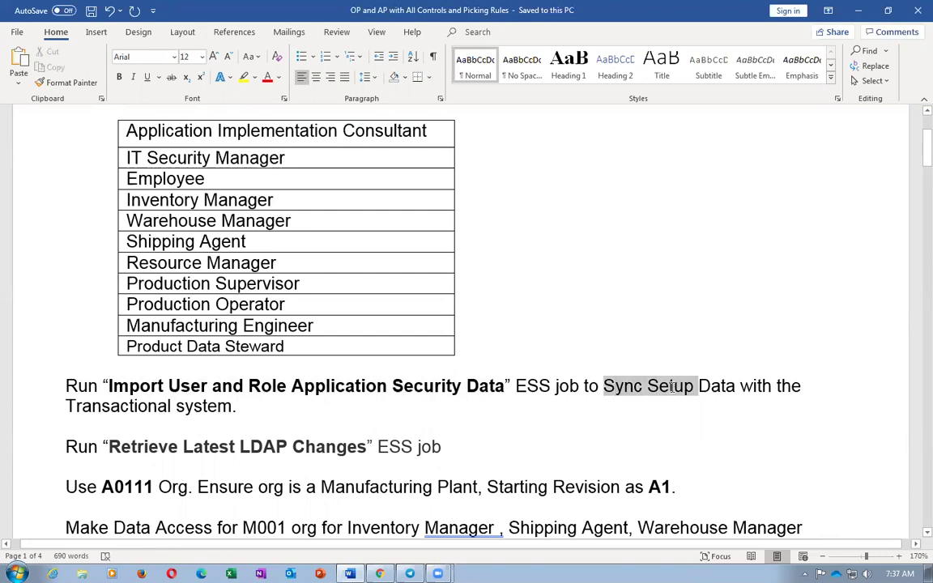
{"action": "key", "text": "Down"}
{"action": "left_click", "coordinate": [140, 385]}
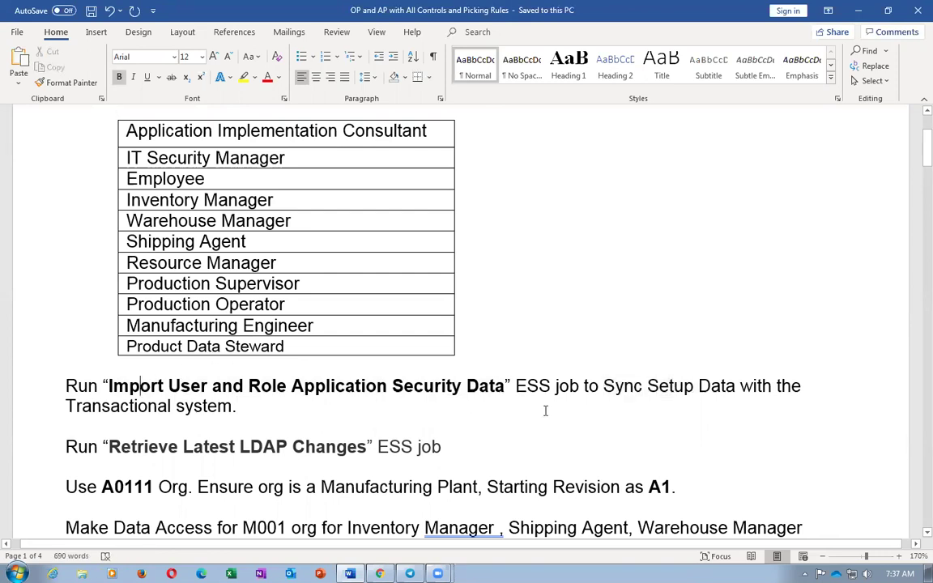
- Read the instructions on the Retrieve Latest LDAP Changes ESS job and the A0111 manufacturing plant organization
{"action": "scroll", "coordinate": [545, 411], "scroll_direction": "down", "scroll_amount": 3}
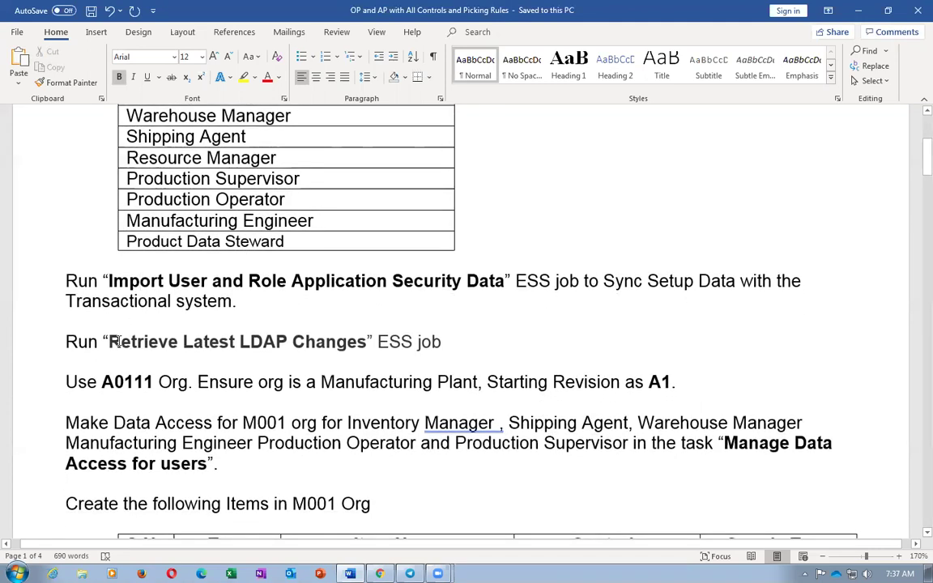
{"action": "left_click_drag", "start_coordinate": [110, 342], "coordinate": [340, 348]}
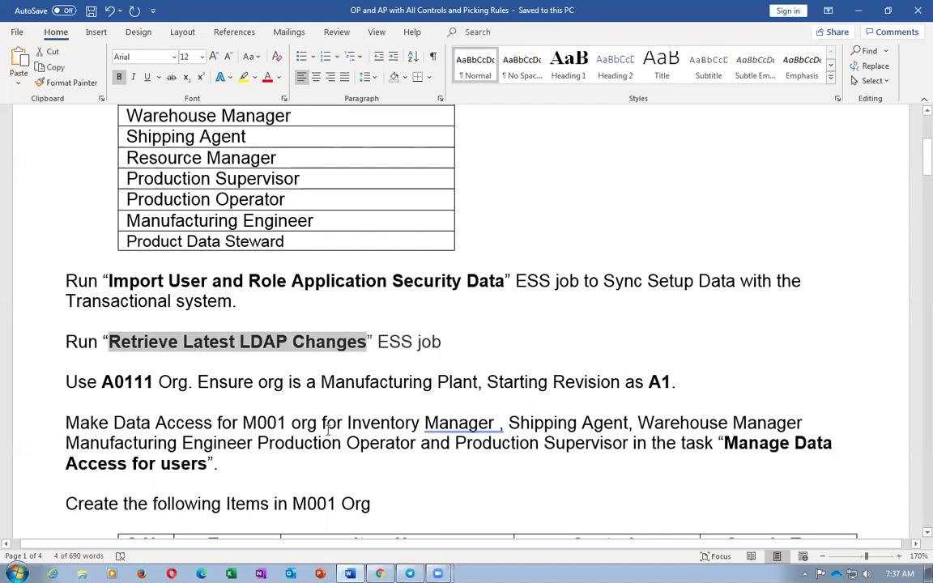
{"action": "left_click", "coordinate": [348, 372]}
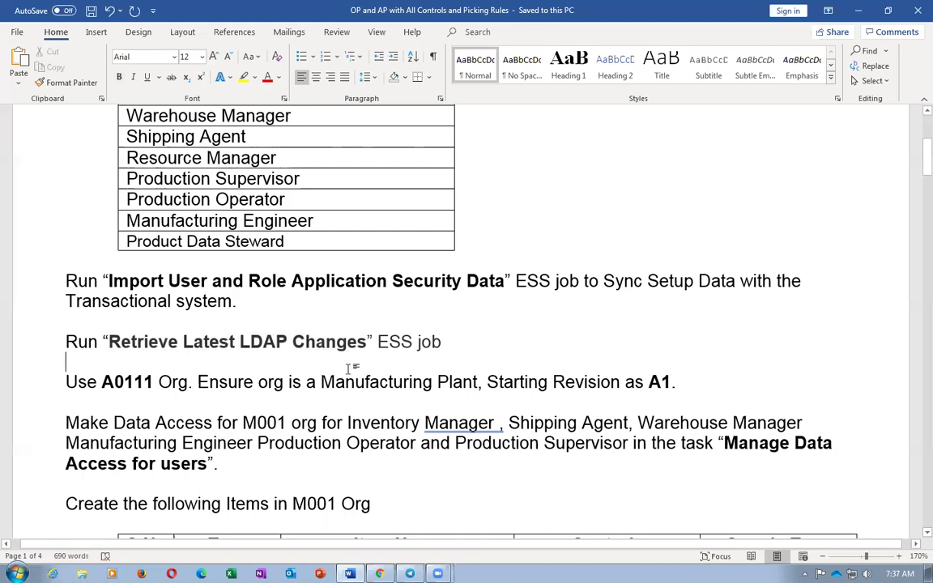
{"action": "left_click_drag", "start_coordinate": [110, 341], "coordinate": [340, 341]}
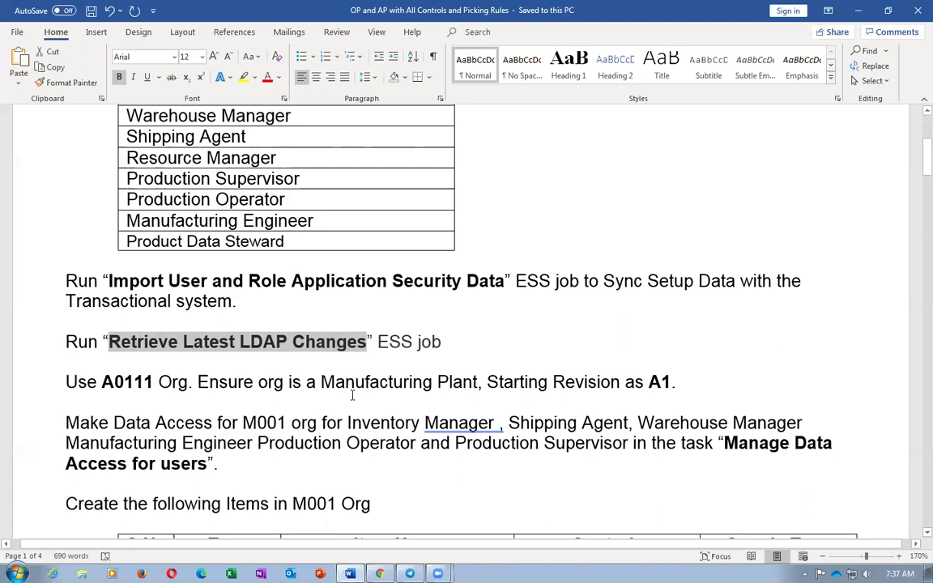
{"action": "left_click", "coordinate": [324, 381]}
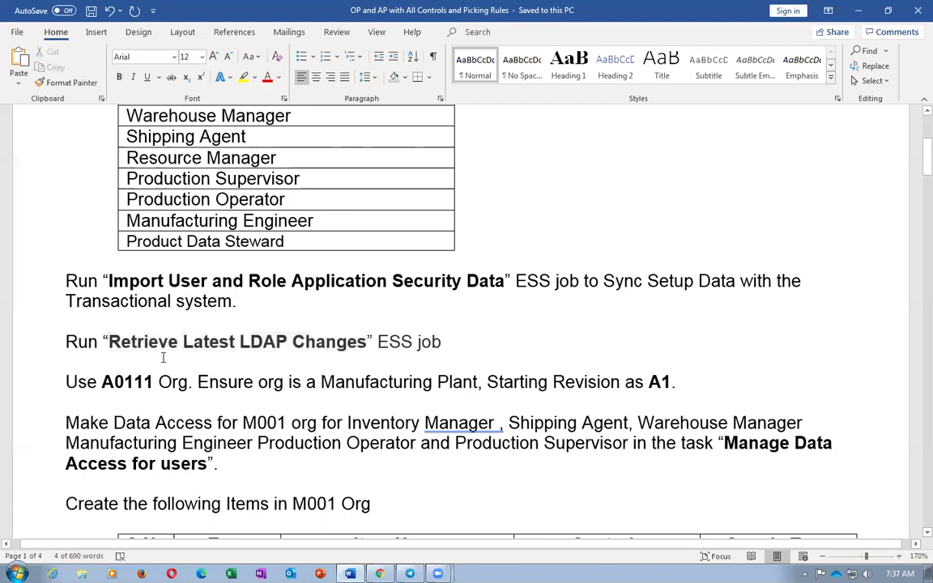
{"action": "left_click", "coordinate": [103, 340]}
{"action": "left_click_drag", "start_coordinate": [102, 381], "coordinate": [147, 384]}
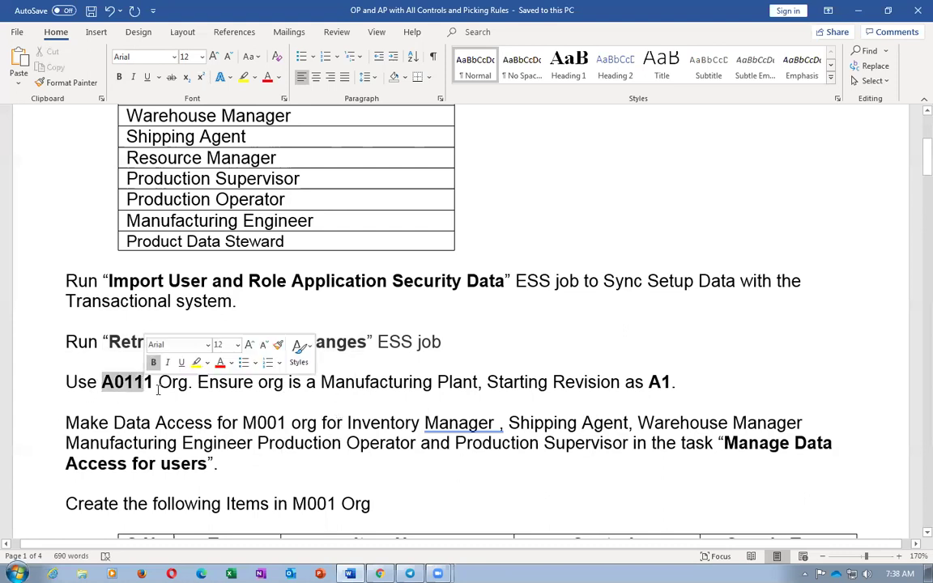
{"action": "left_click", "coordinate": [322, 381]}
- Switch back to Oracle Applications in Chrome and open Setup and Maintenance
{"action": "left_click", "coordinate": [379, 573]}
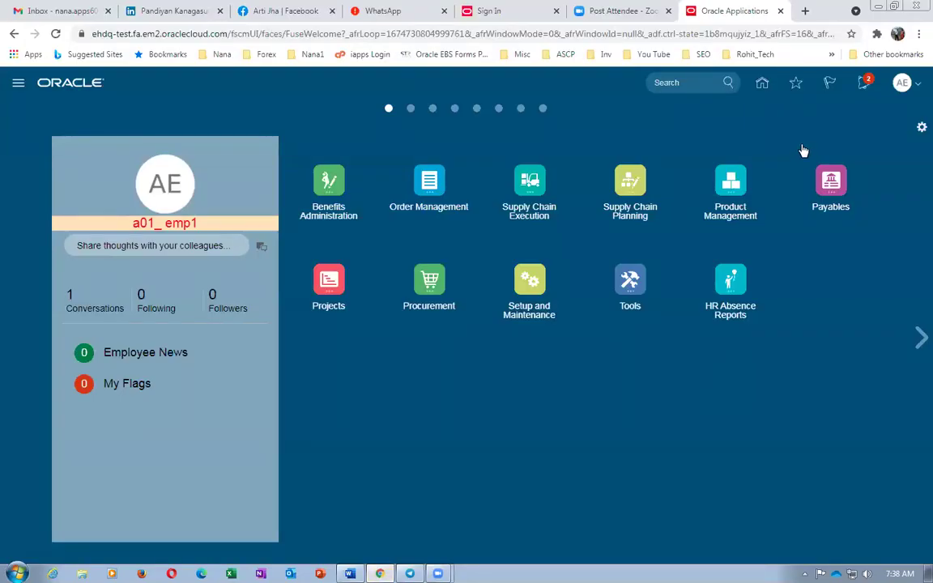
{"action": "left_click", "coordinate": [909, 90]}
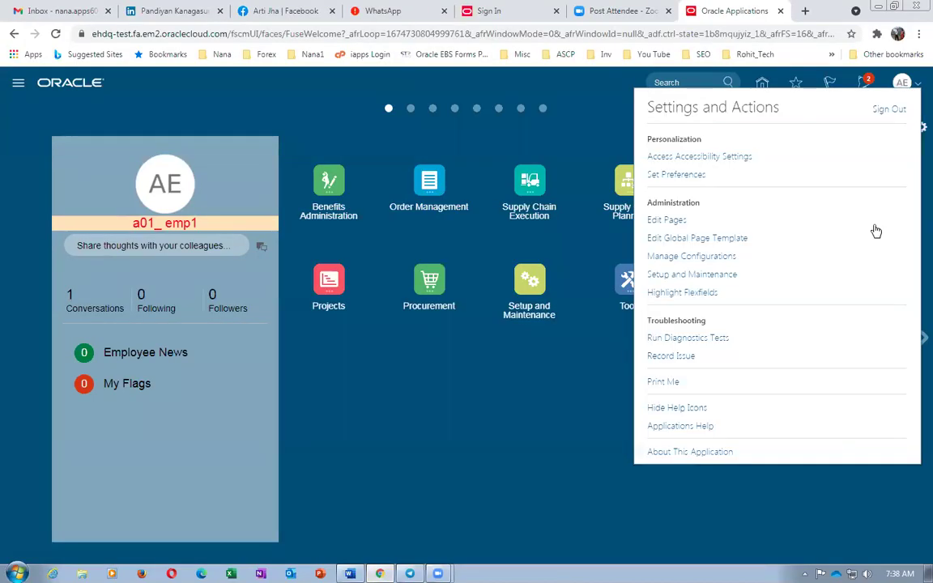
{"action": "left_click", "coordinate": [684, 278]}
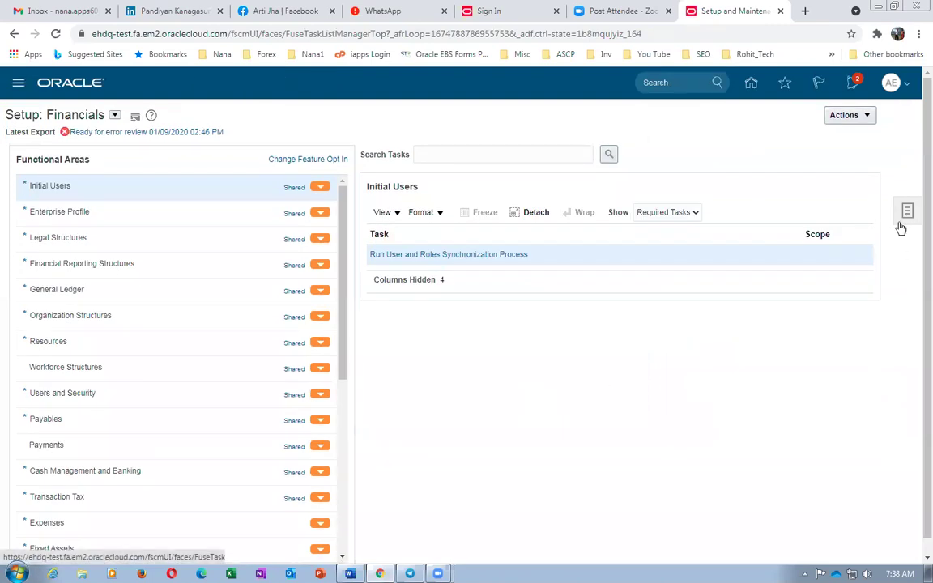
- Search the setup tasks for man%inv%org% and open Manage Inventory Organizations
{"action": "left_click", "coordinate": [901, 224]}
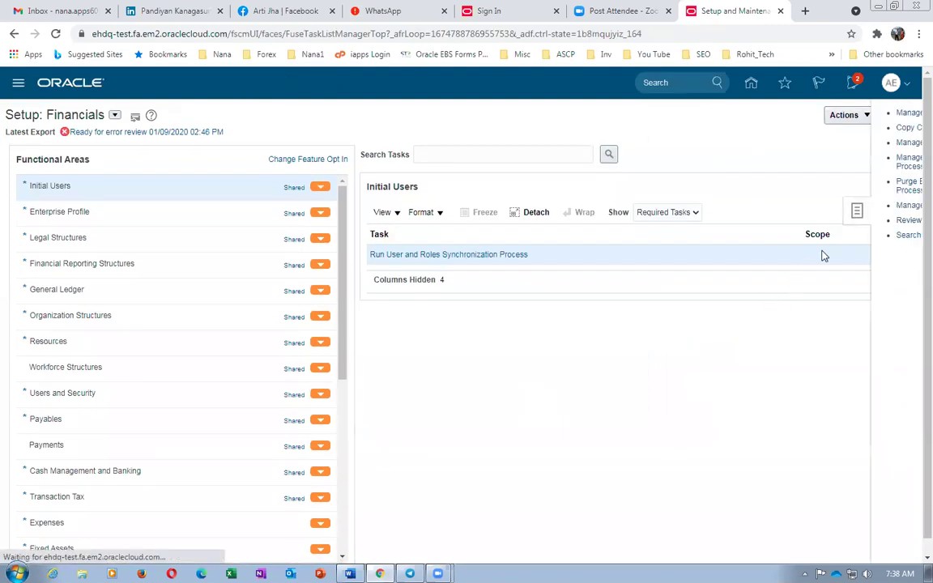
{"action": "left_click", "coordinate": [800, 237]}
{"action": "left_click", "coordinate": [348, 147]}
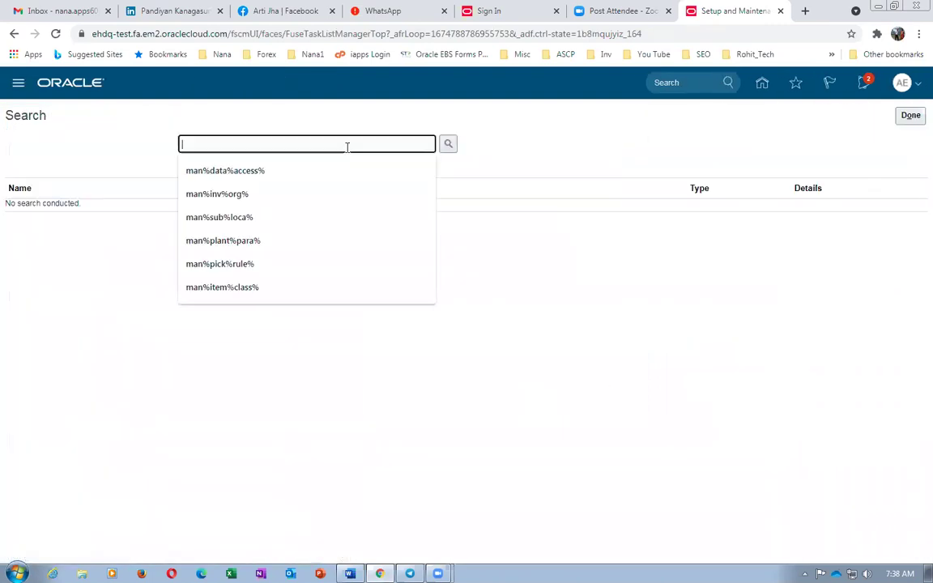
{"action": "type", "text": "man%in"}
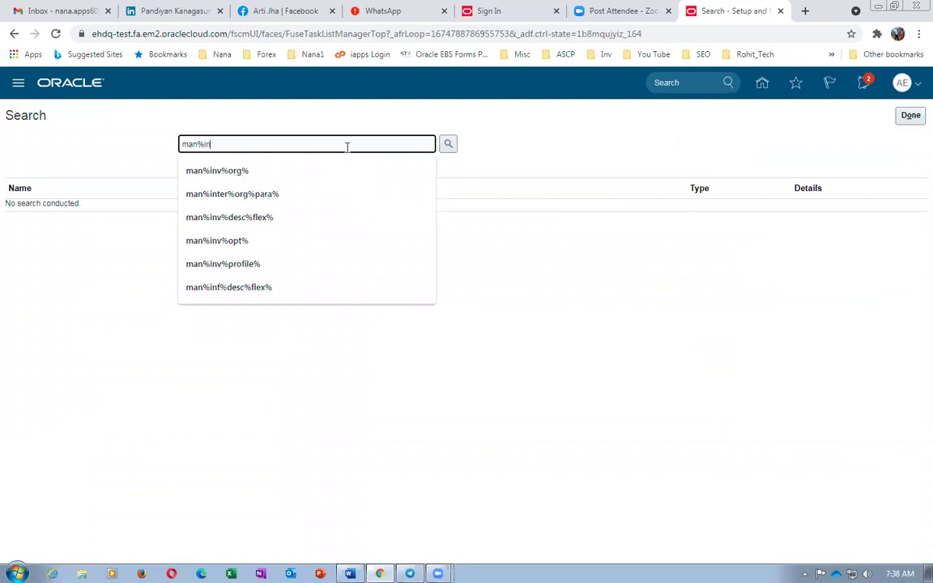
{"action": "type", "text": "v%org%"}
{"action": "key", "text": "Return"}
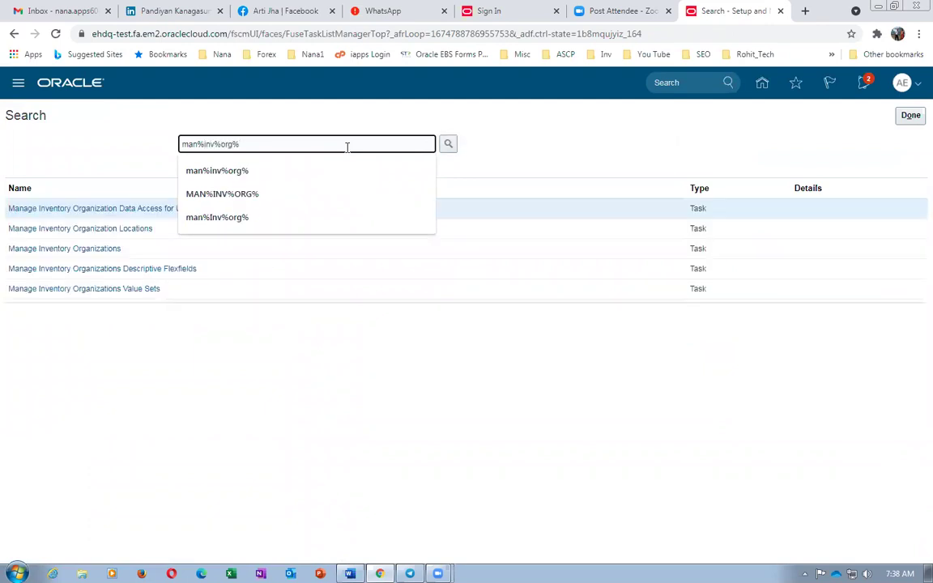
{"action": "left_click", "coordinate": [50, 249]}
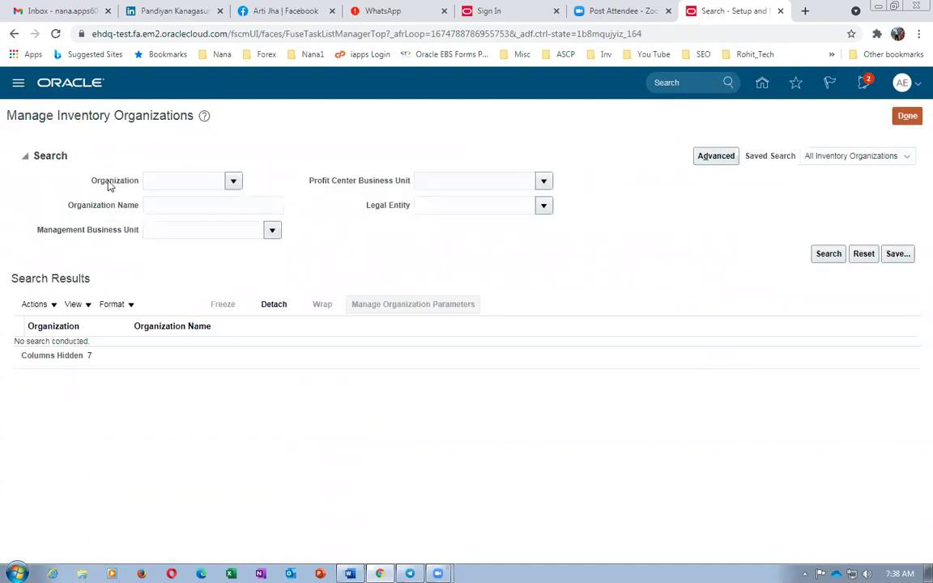
- Find inventory organization A0111, open it for editing and continue to its organization parameters
{"action": "left_click", "coordinate": [148, 180]}
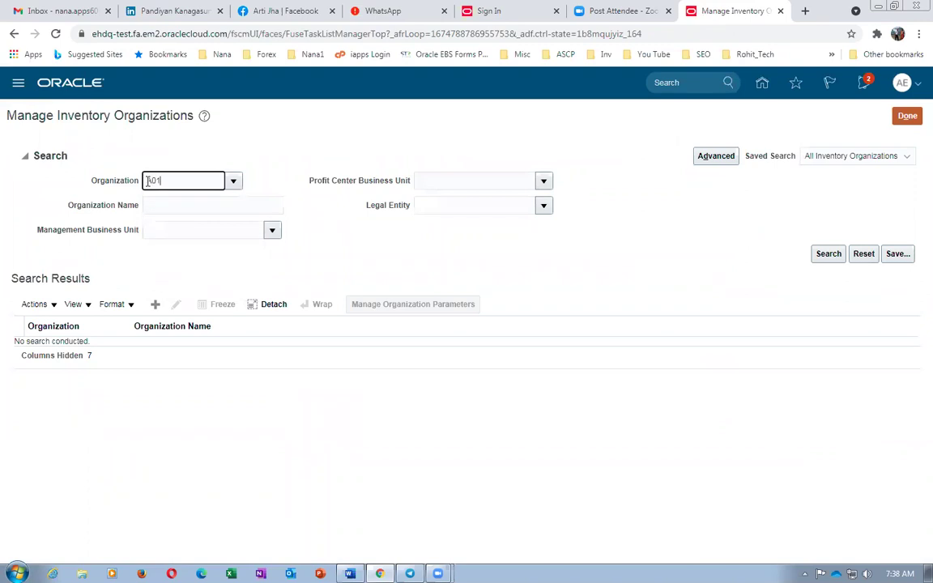
{"action": "key", "text": "Tab"}
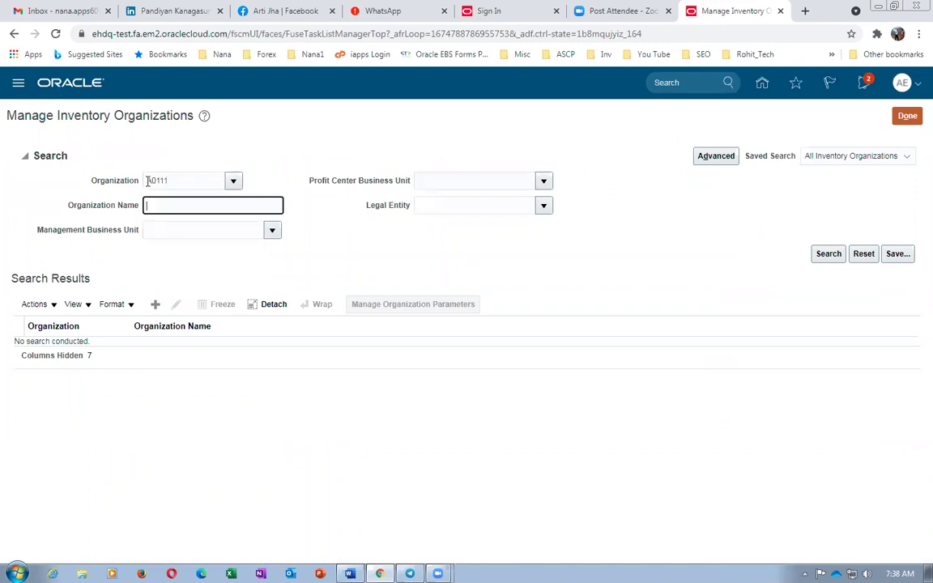
{"action": "left_click", "coordinate": [842, 254]}
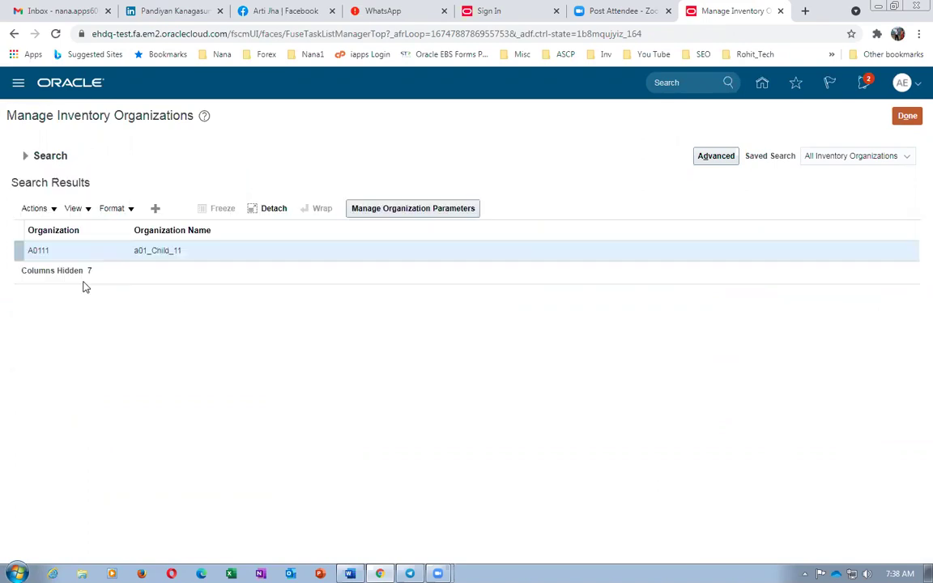
{"action": "left_click", "coordinate": [176, 208]}
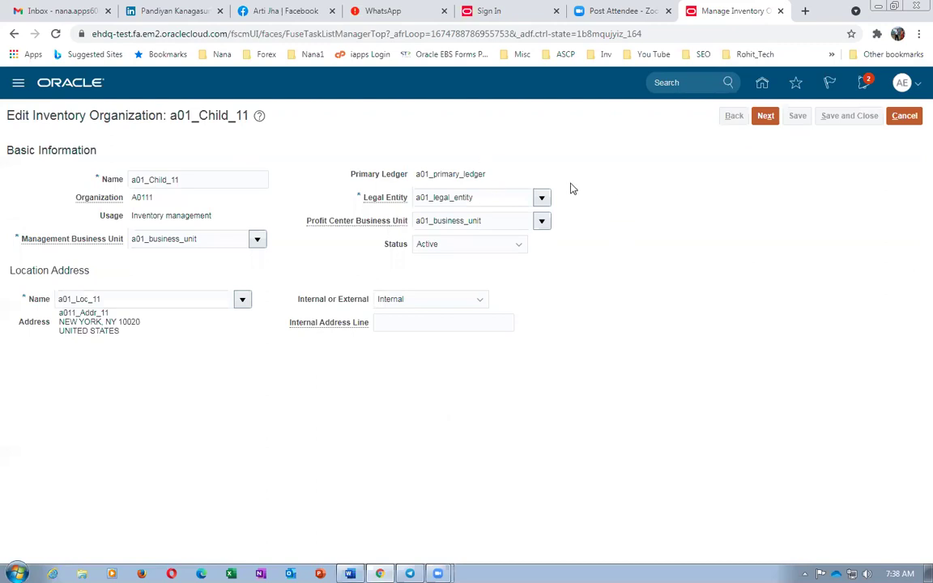
{"action": "left_click", "coordinate": [765, 116]}
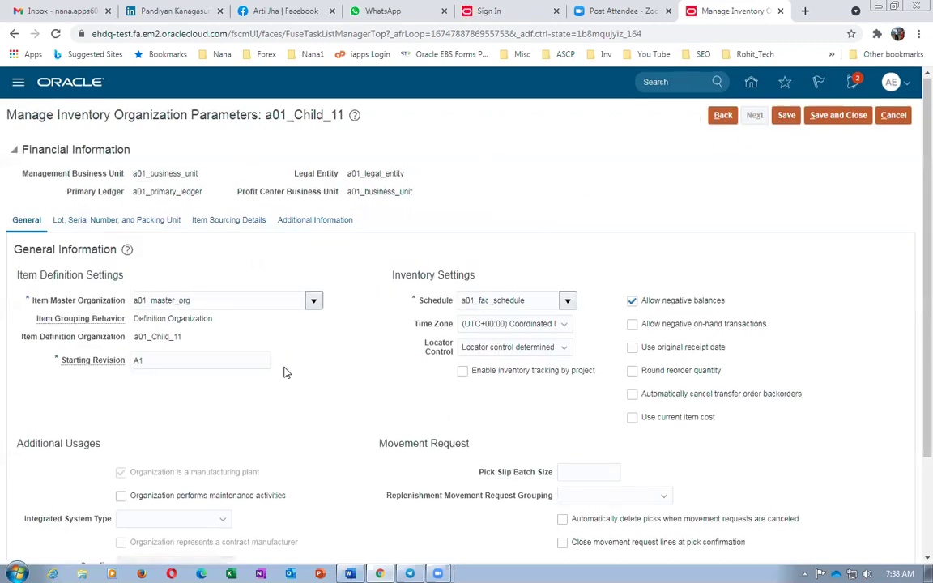
- Review the general parameters, including the manufacturing plant usage, starting revision and locator control options
{"action": "scroll", "coordinate": [187, 392], "scroll_direction": "down", "scroll_amount": 3}
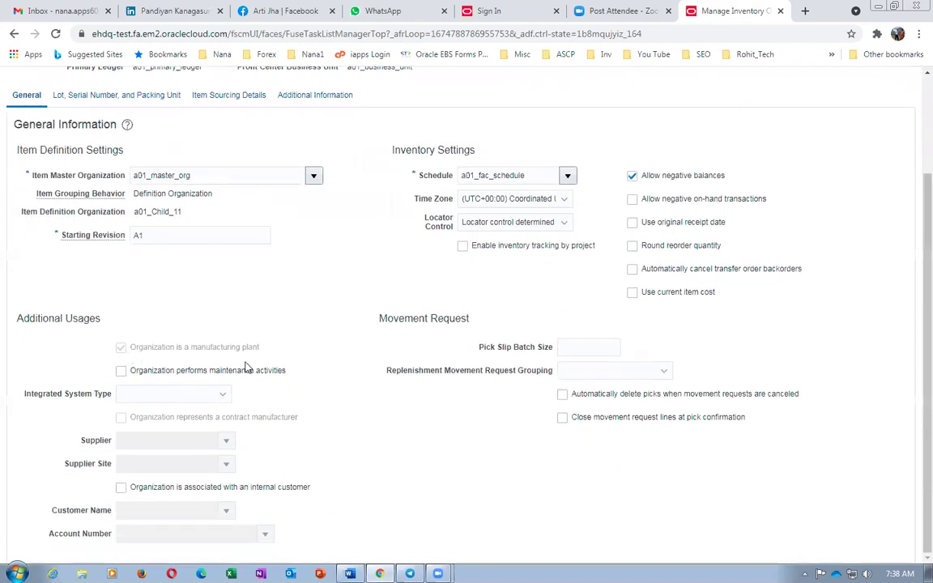
{"action": "double_click", "coordinate": [169, 236]}
{"action": "left_click", "coordinate": [101, 279]}
{"action": "left_click", "coordinate": [537, 230]}
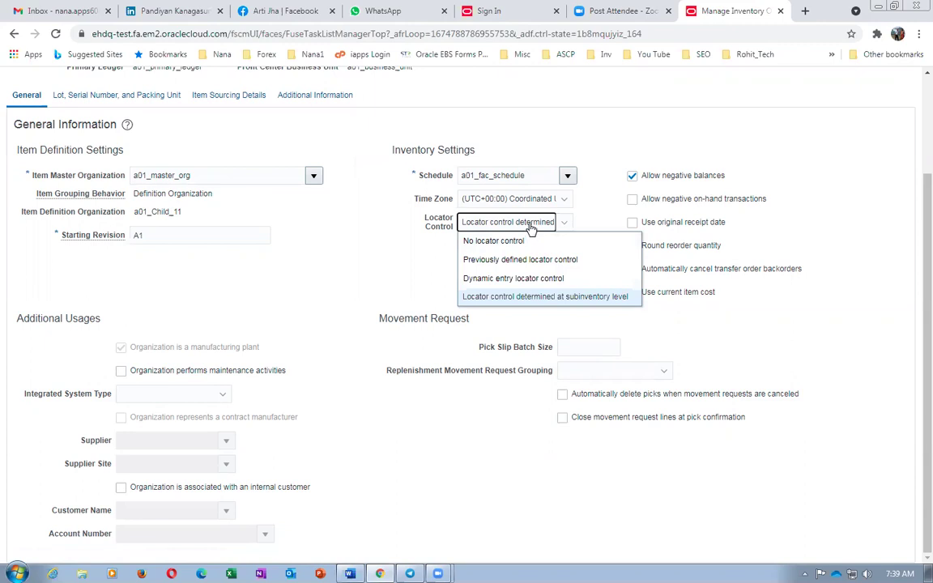
{"action": "left_click", "coordinate": [346, 282]}
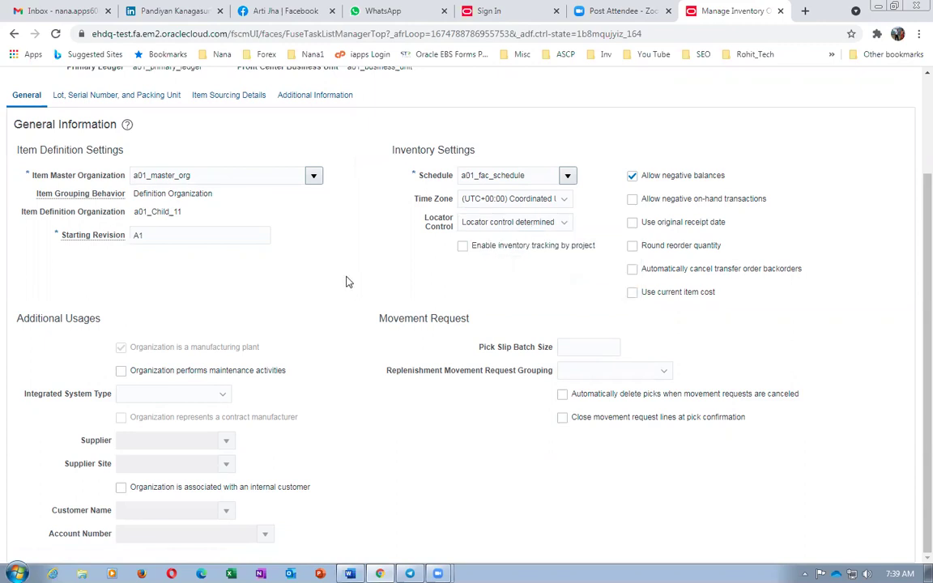
- Display the lot, serial number and packing unit parameters and compare them with the item controls table in the Word document
{"action": "scroll", "coordinate": [346, 282], "scroll_direction": "up", "scroll_amount": 3}
{"action": "left_click", "coordinate": [105, 221]}
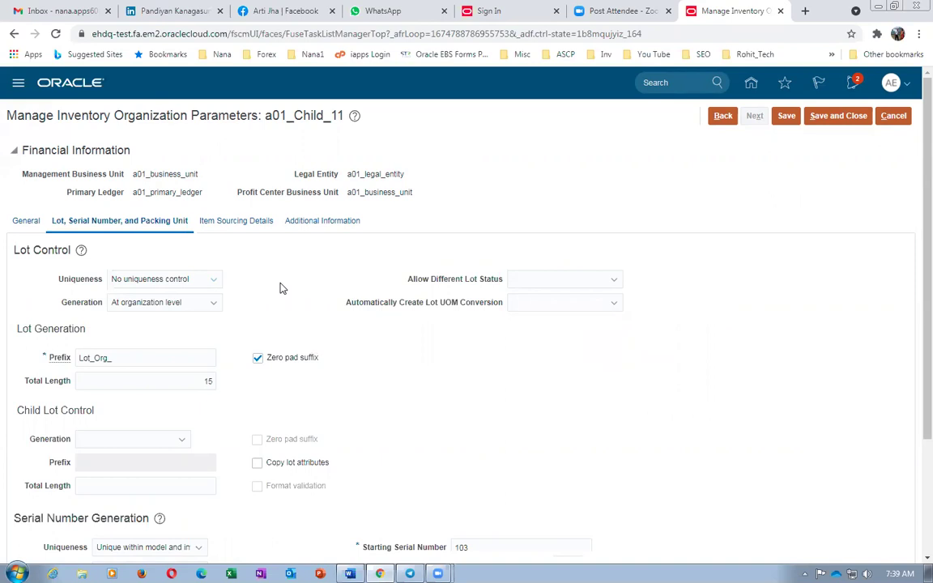
{"action": "key", "text": "alt+Tab"}
{"action": "scroll", "coordinate": [570, 359], "scroll_direction": "down", "scroll_amount": 6}
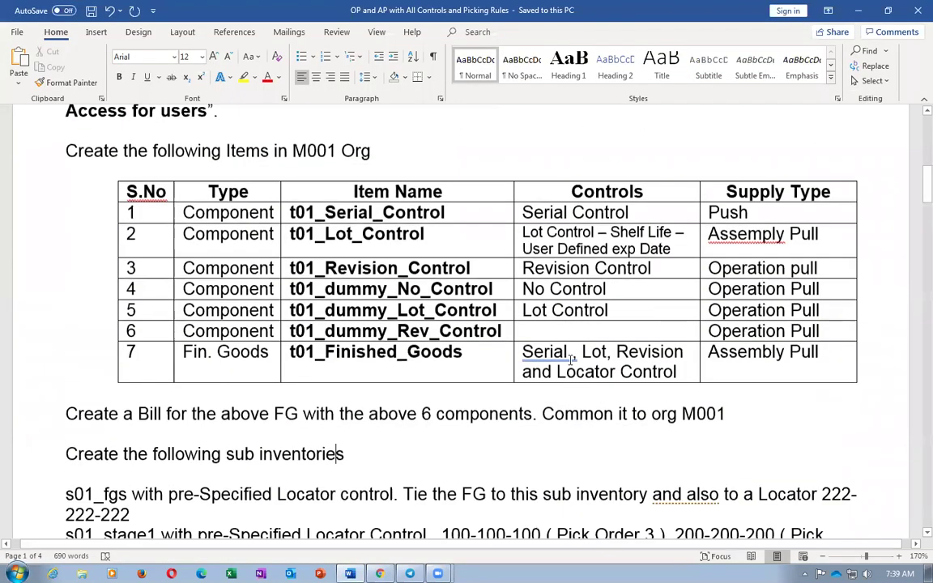
{"action": "left_click", "coordinate": [383, 148]}
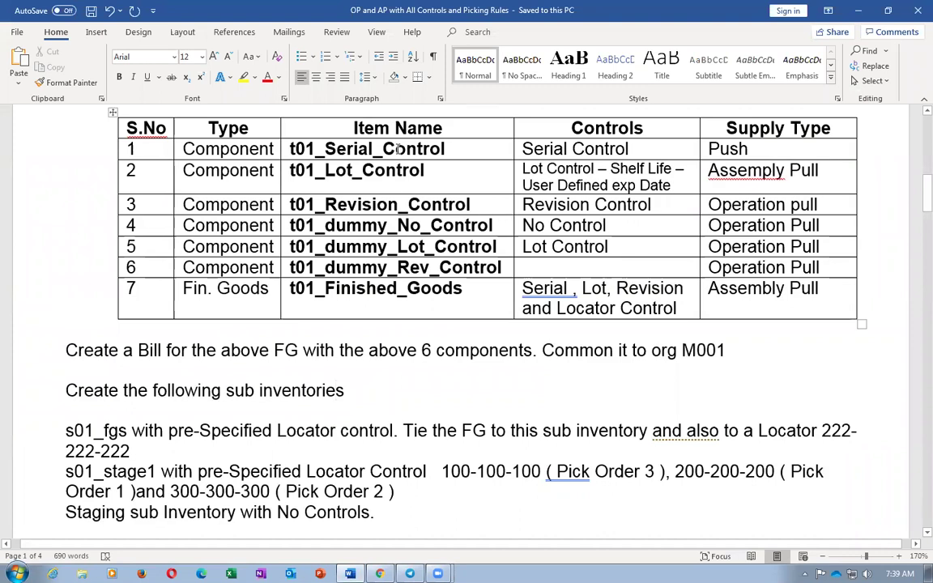
{"action": "key", "text": "alt+Tab"}
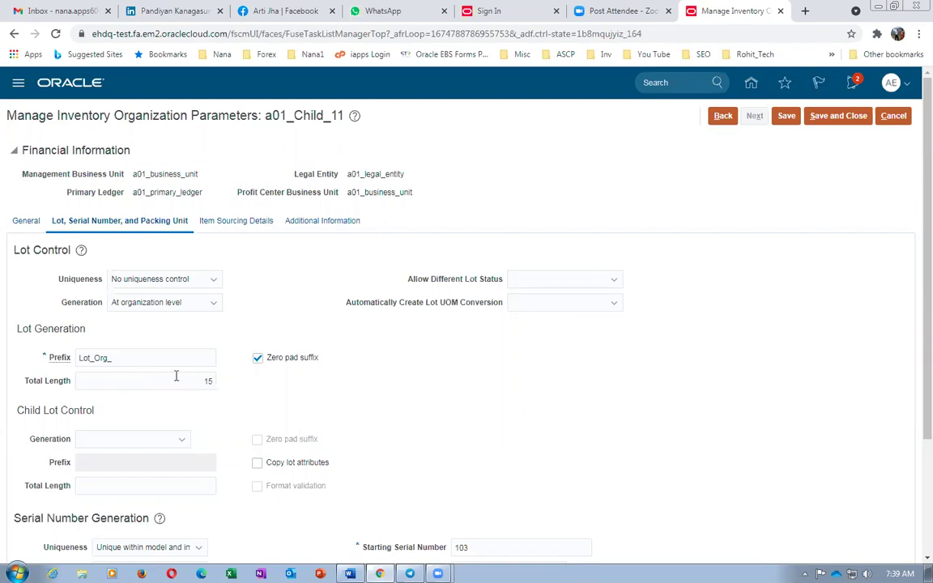
- Examine the organization-level lot generation and serial number generation settings, including their prefixes
{"action": "scroll", "coordinate": [230, 390], "scroll_direction": "down", "scroll_amount": 2}
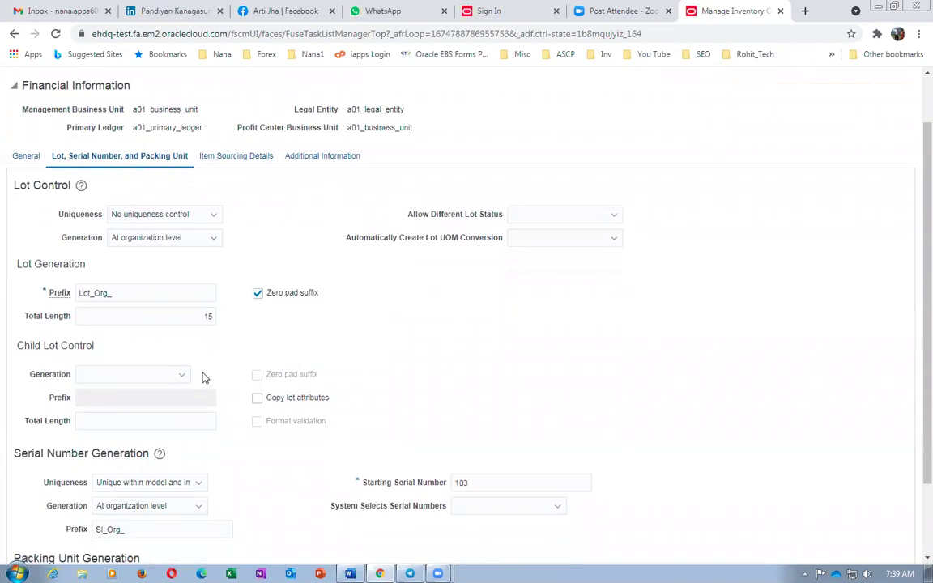
{"action": "scroll", "coordinate": [155, 341], "scroll_direction": "down", "scroll_amount": 2}
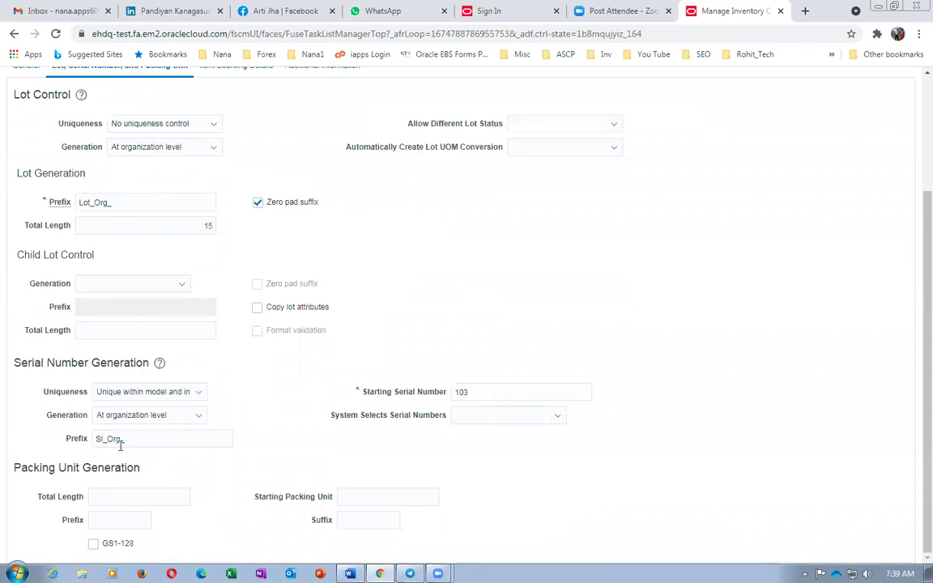
{"action": "scroll", "coordinate": [201, 403], "scroll_direction": "up", "scroll_amount": 3}
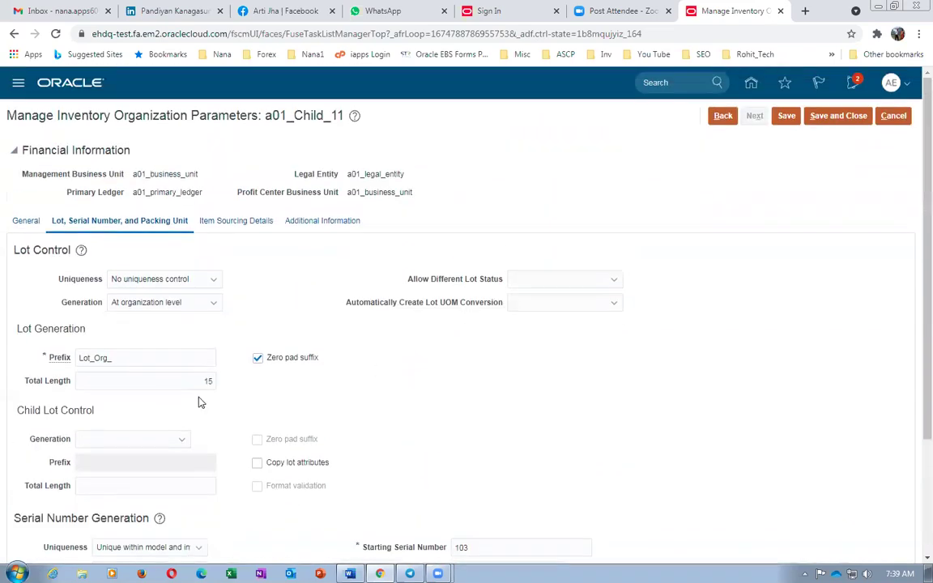
- Check the default picking rule in the organization's item sourcing details
{"action": "left_click", "coordinate": [240, 221]}
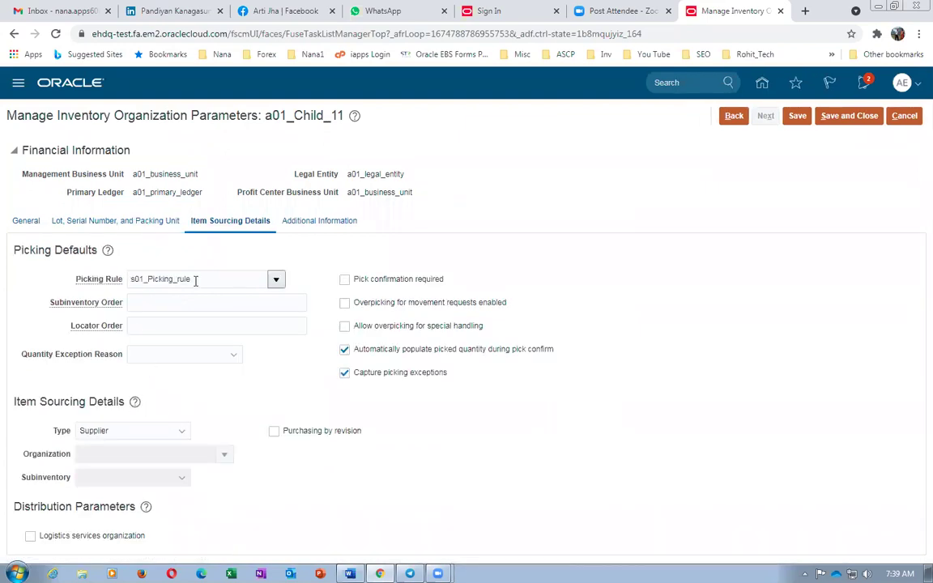
{"action": "double_click", "coordinate": [208, 278]}
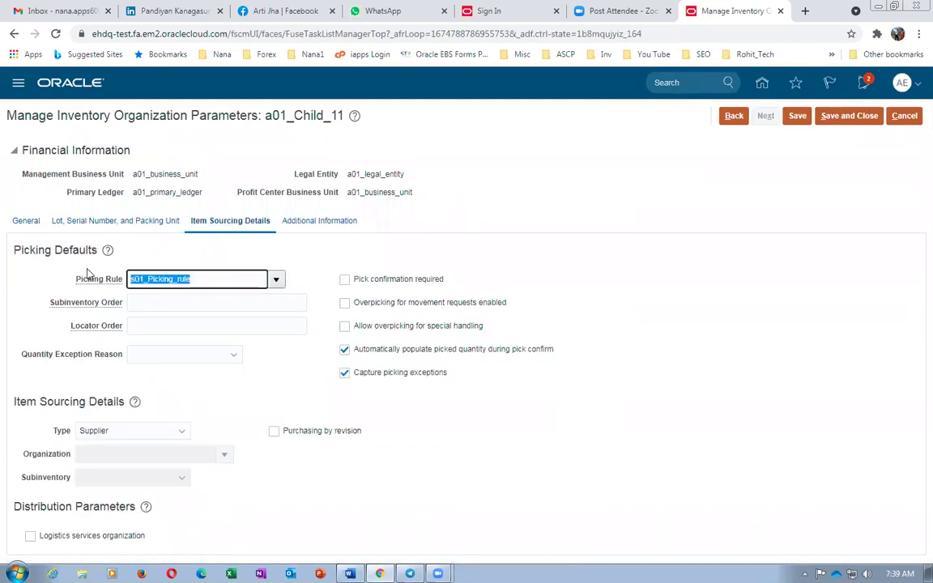
{"action": "left_click", "coordinate": [565, 442]}
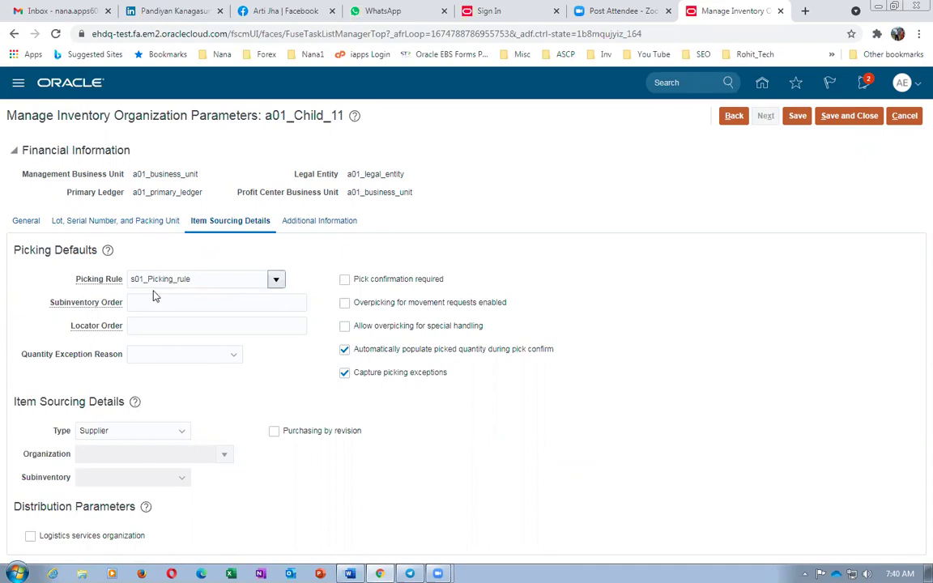
- Recheck the lot control settings and leave the organization parameters without saving
{"action": "left_click", "coordinate": [97, 223]}
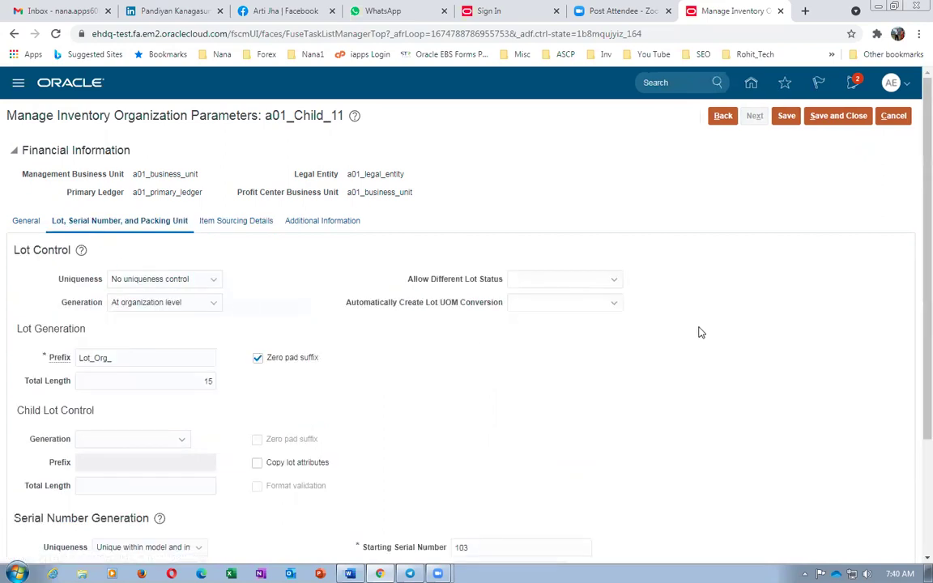
{"action": "left_click", "coordinate": [907, 119]}
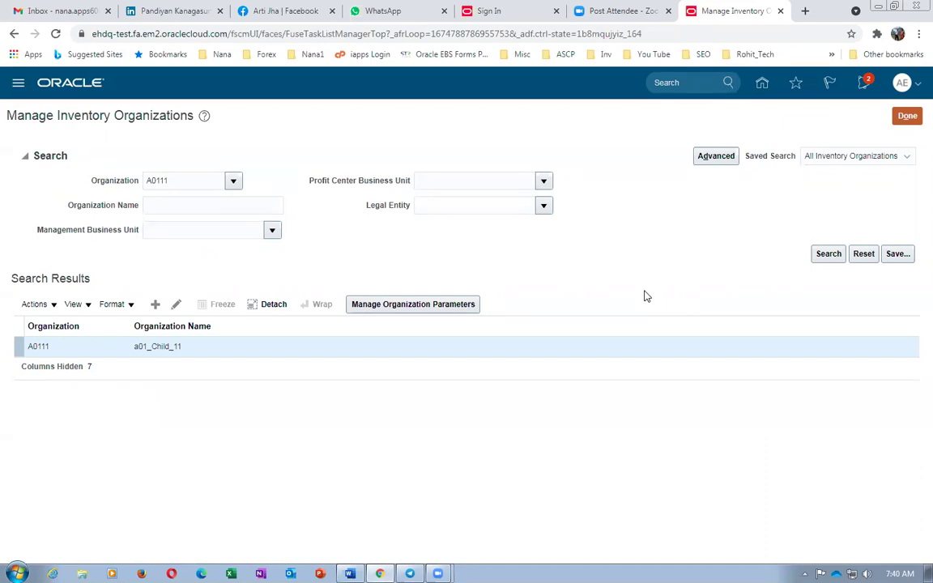
- Switch to the Word document and read which roles need data access through the Manage Data Access for users task
{"action": "key", "text": "alt+Tab"}
{"action": "scroll", "coordinate": [618, 369], "scroll_direction": "up", "scroll_amount": 5}
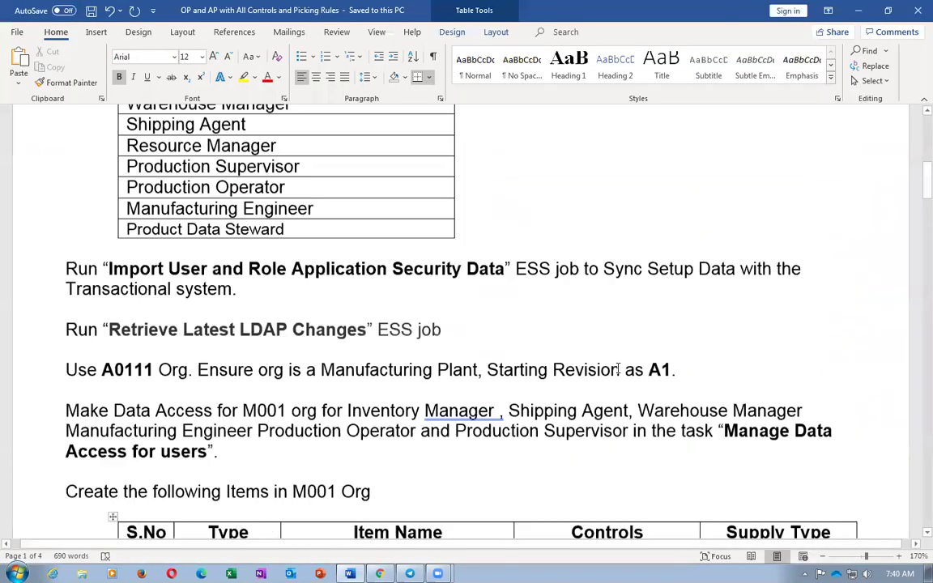
{"action": "scroll", "coordinate": [618, 368], "scroll_direction": "up", "scroll_amount": 1}
{"action": "scroll", "coordinate": [570, 419], "scroll_direction": "down", "scroll_amount": 3}
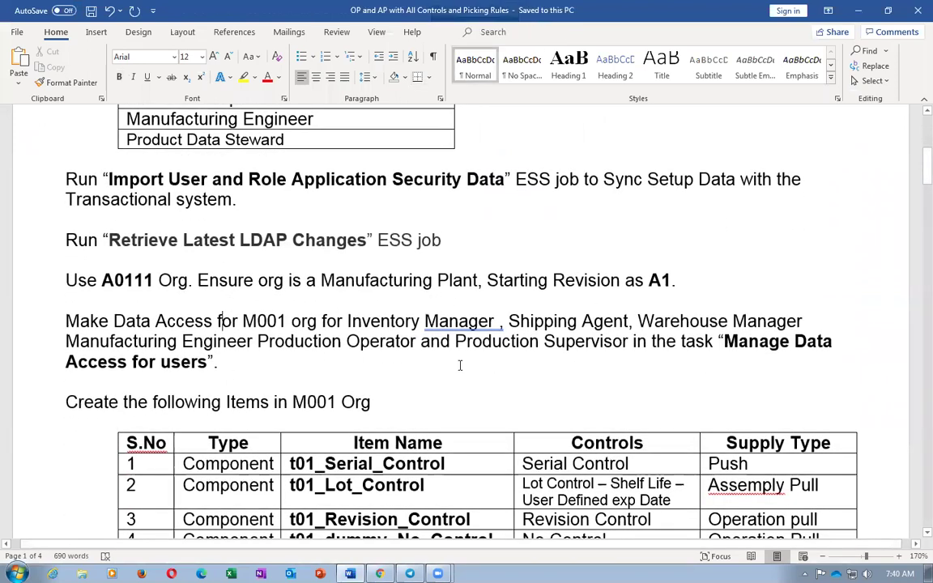
{"action": "left_click_drag", "start_coordinate": [365, 322], "coordinate": [496, 323]}
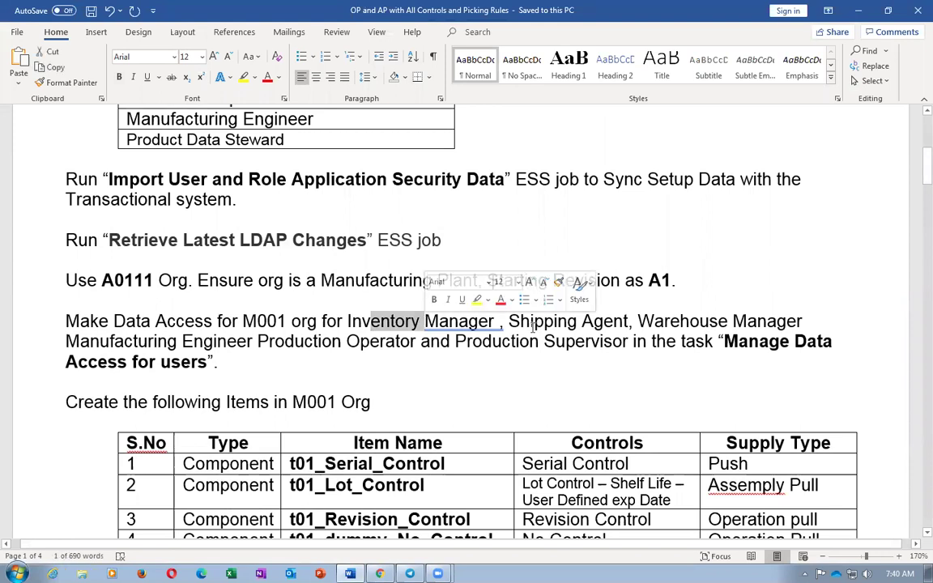
{"action": "left_click", "coordinate": [701, 321]}
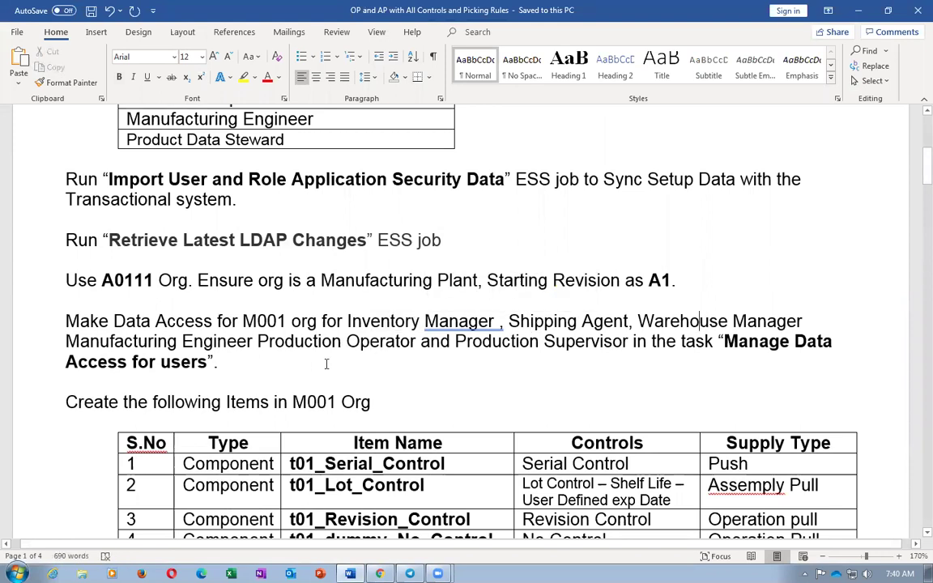
{"action": "left_click", "coordinate": [482, 343]}
- Replace M001 with A0111 as the organization in the data access instruction
{"action": "left_click_drag", "start_coordinate": [242, 322], "coordinate": [271, 348]}
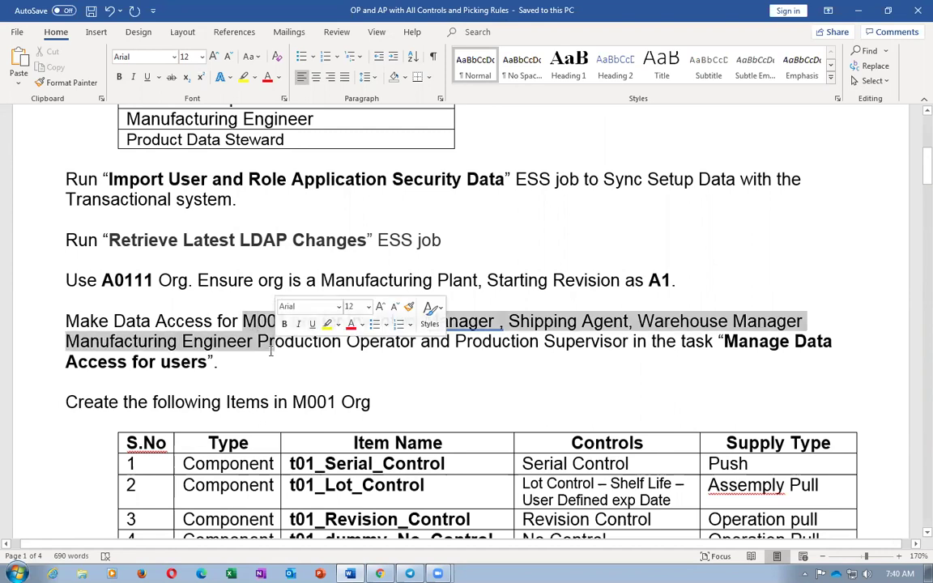
{"action": "left_click", "coordinate": [248, 323]}
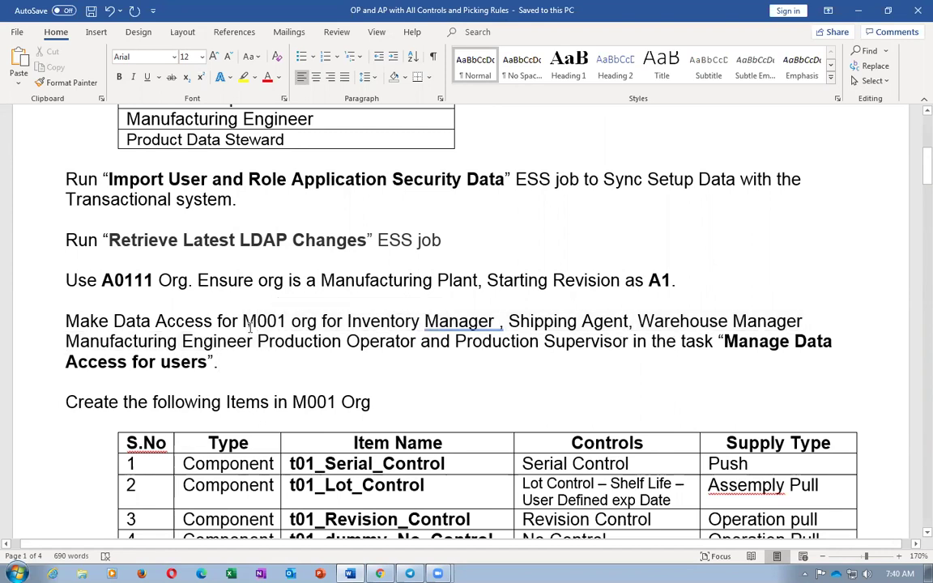
{"action": "type", "text": "A0111"}
{"action": "key", "text": "Delete"}
{"action": "key", "text": "Delete"}
{"action": "key", "text": "Delete"}
{"action": "key", "text": "Delete"}
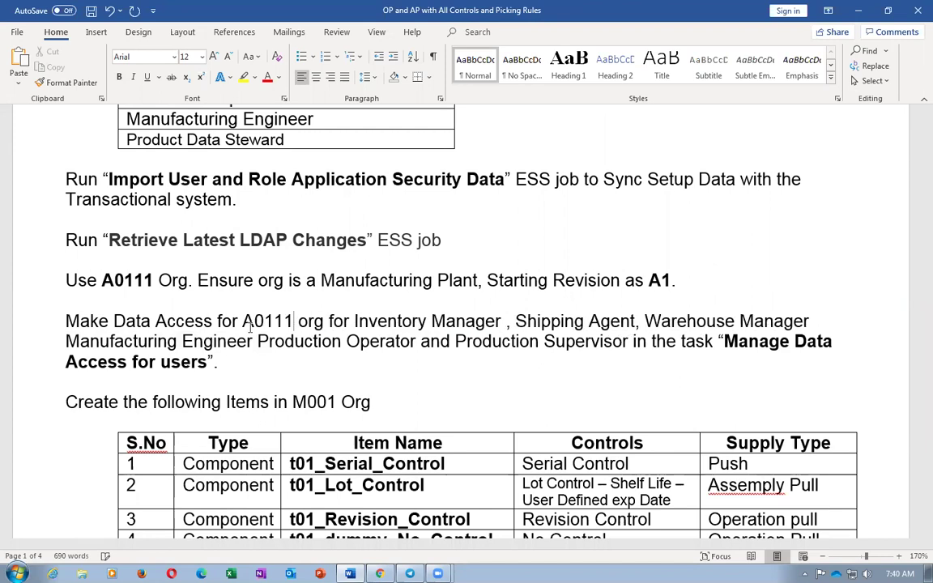
- Look over the table of seven items to create, with their types, controls and supply types
{"action": "left_click", "coordinate": [366, 136]}
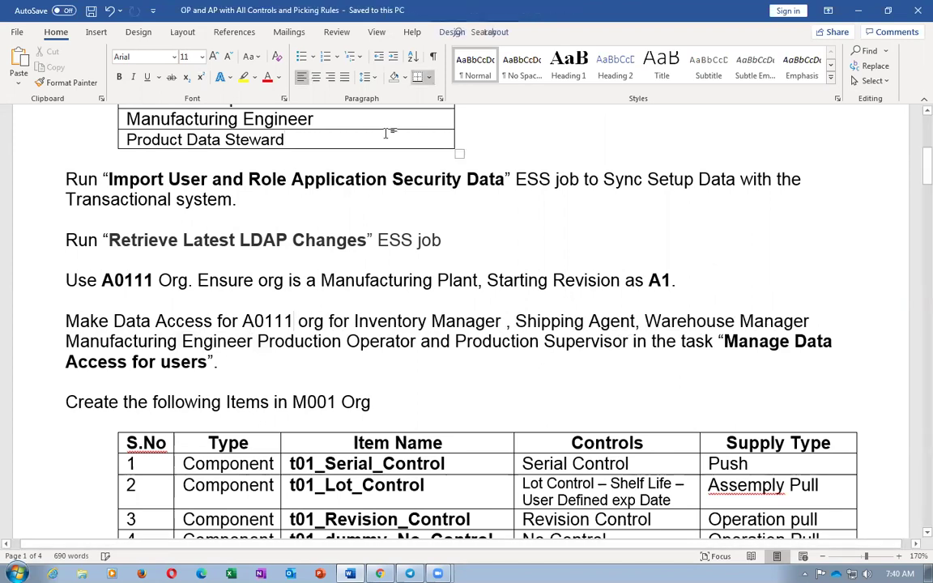
{"action": "scroll", "coordinate": [409, 131], "scroll_direction": "down", "scroll_amount": 1}
{"action": "scroll", "coordinate": [409, 131], "scroll_direction": "down", "scroll_amount": 3}
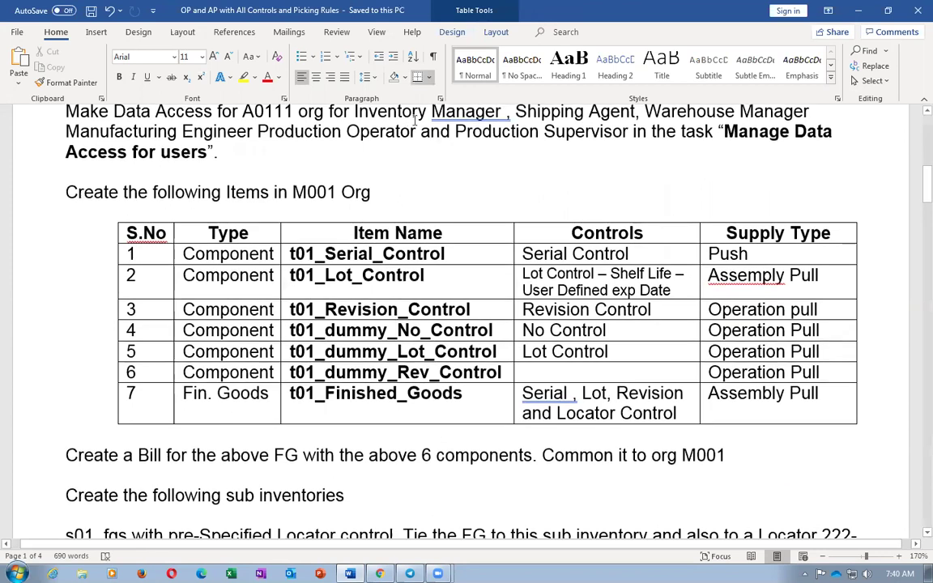
{"action": "left_click", "coordinate": [152, 400]}
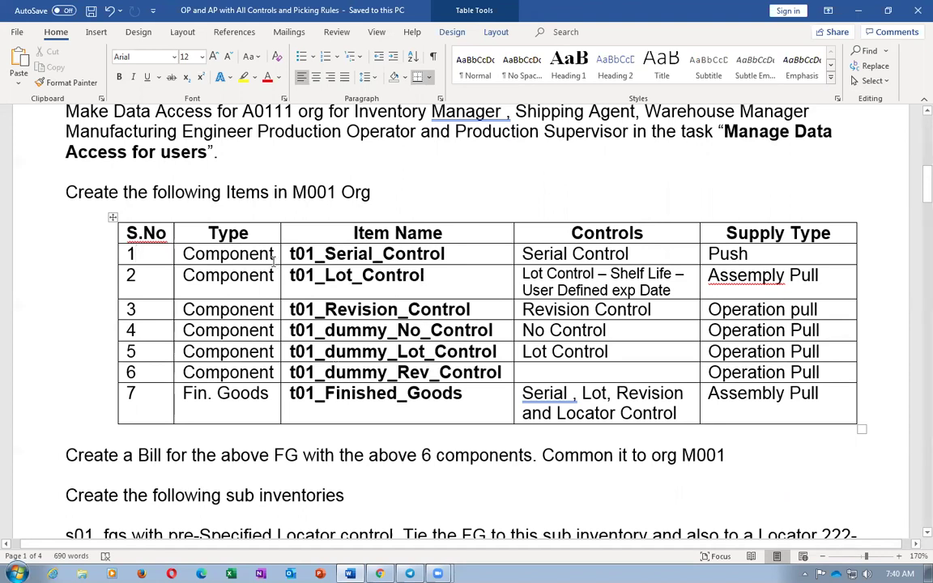
- Replace every occurrence of t01 with s01 throughout the instruction document
{"action": "scroll", "coordinate": [314, 265], "scroll_direction": "up", "scroll_amount": 10}
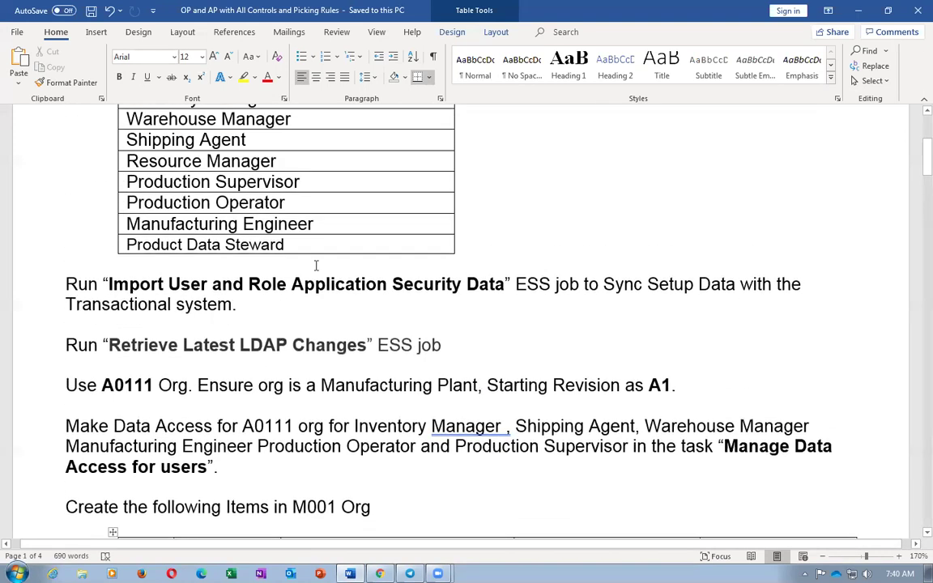
{"action": "left_click", "coordinate": [249, 156]}
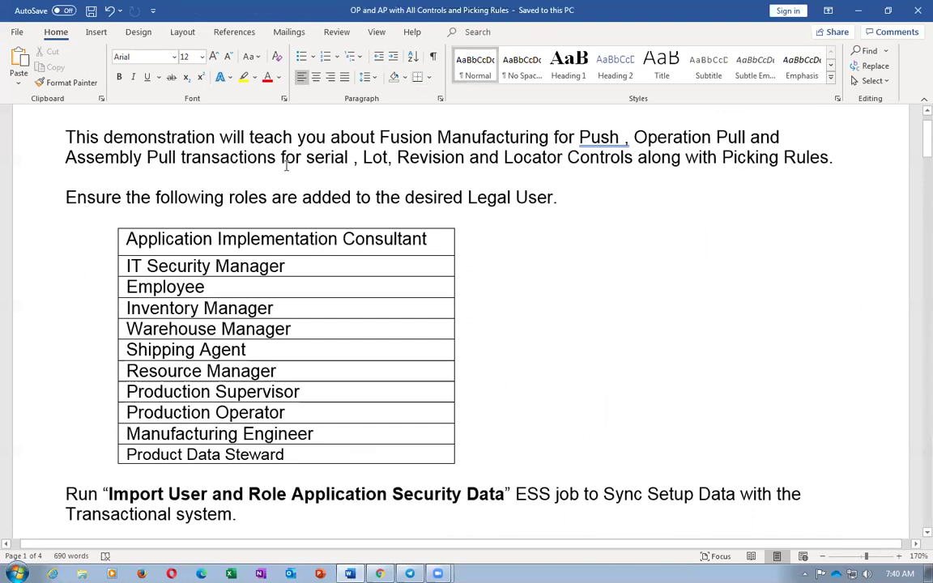
{"action": "key", "text": "ctrl+h"}
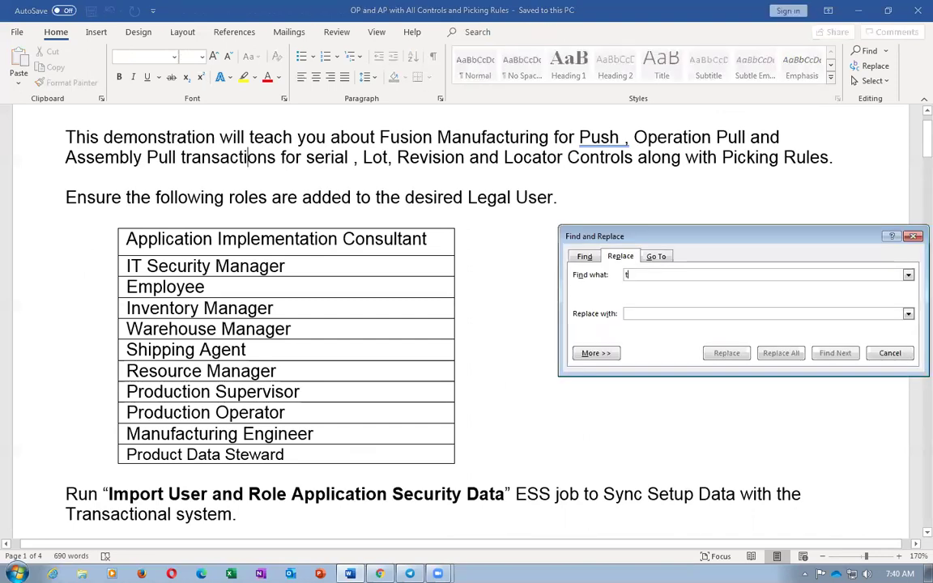
{"action": "left_click", "coordinate": [625, 313]}
{"action": "type", "text": "s01"}
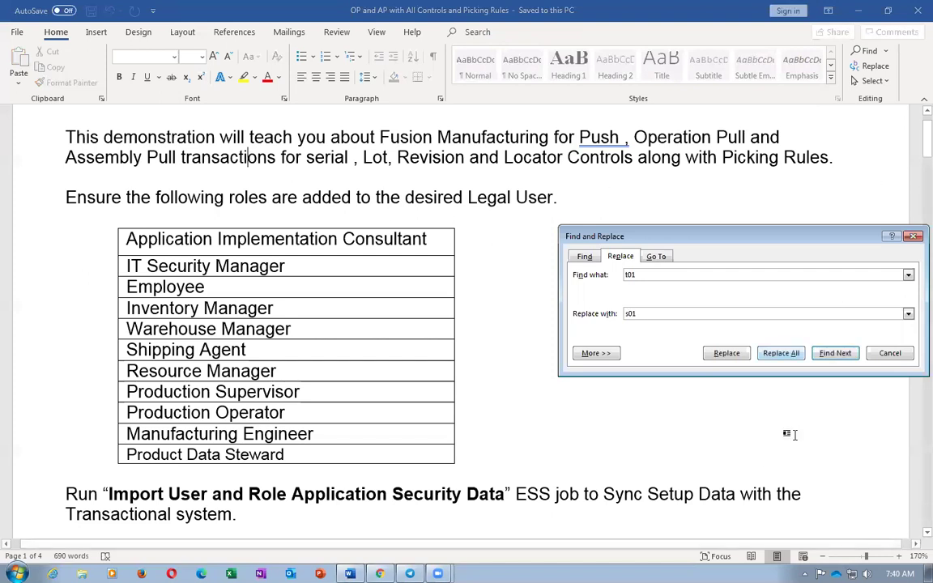
{"action": "left_click", "coordinate": [796, 356]}
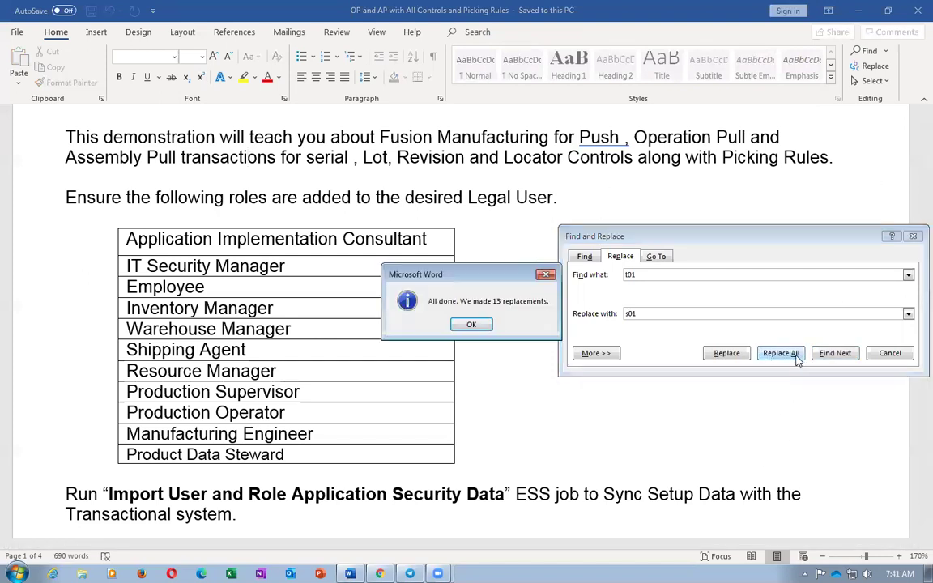
{"action": "left_click", "coordinate": [468, 327]}
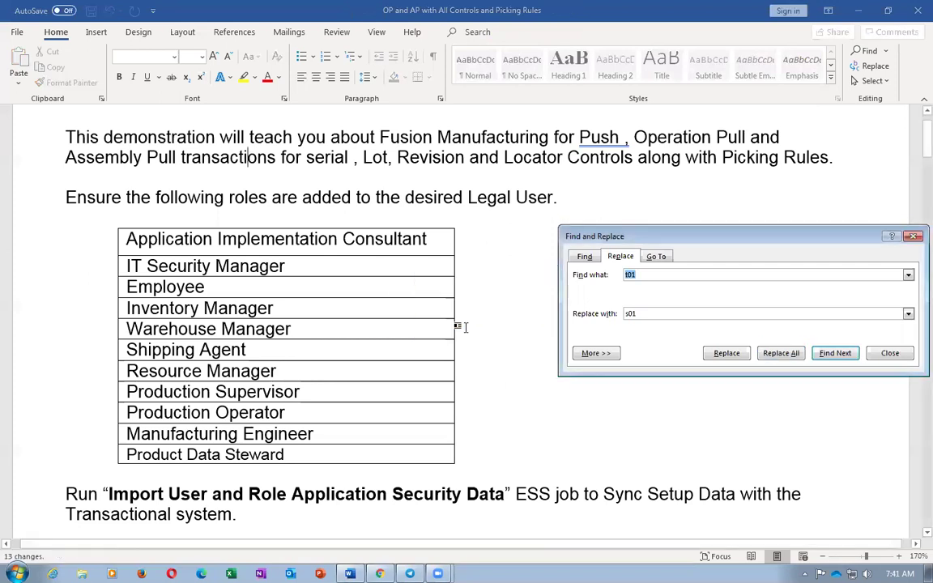
{"action": "left_click", "coordinate": [912, 235]}
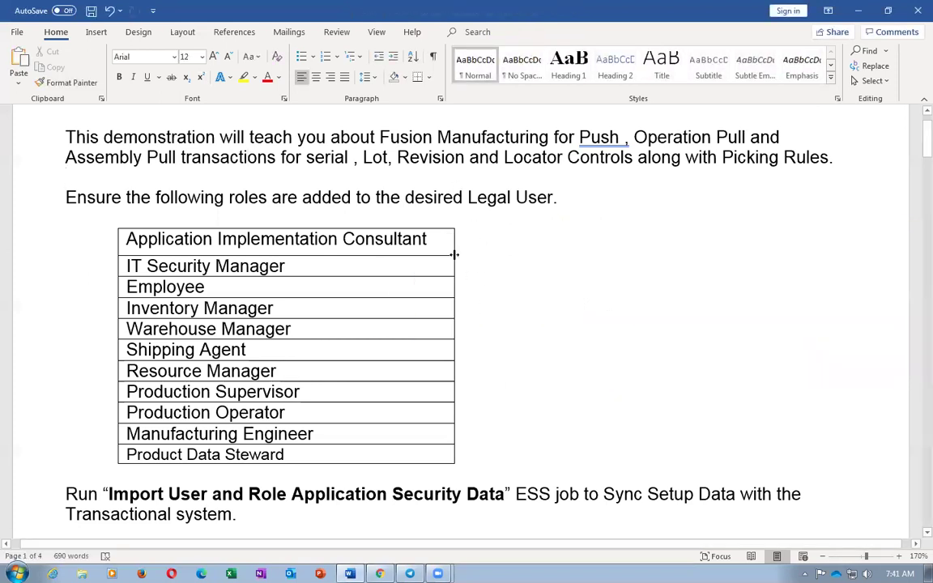
- Copy the item name s01_Serial_Control from the first row of the items table
{"action": "scroll", "coordinate": [454, 255], "scroll_direction": "down", "scroll_amount": 8}
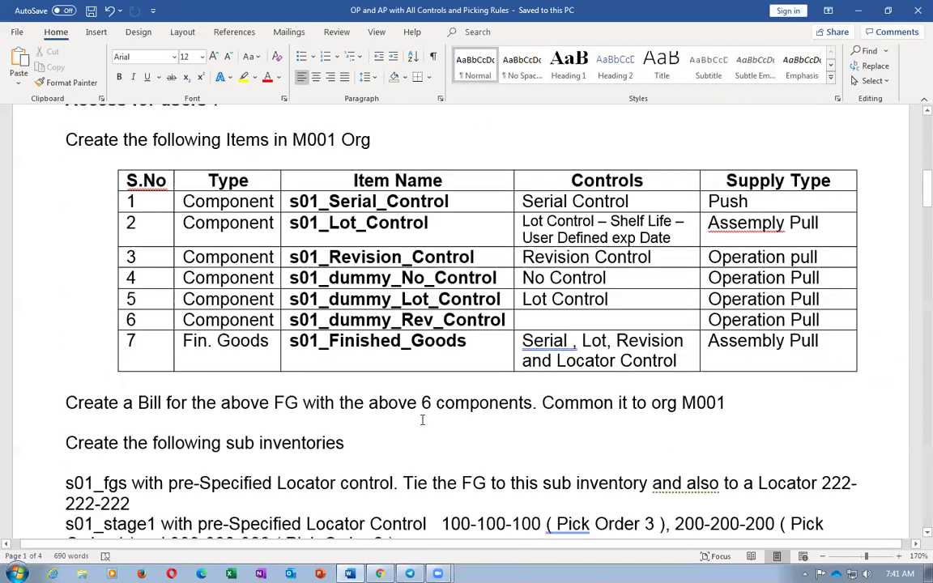
{"action": "left_click", "coordinate": [156, 200]}
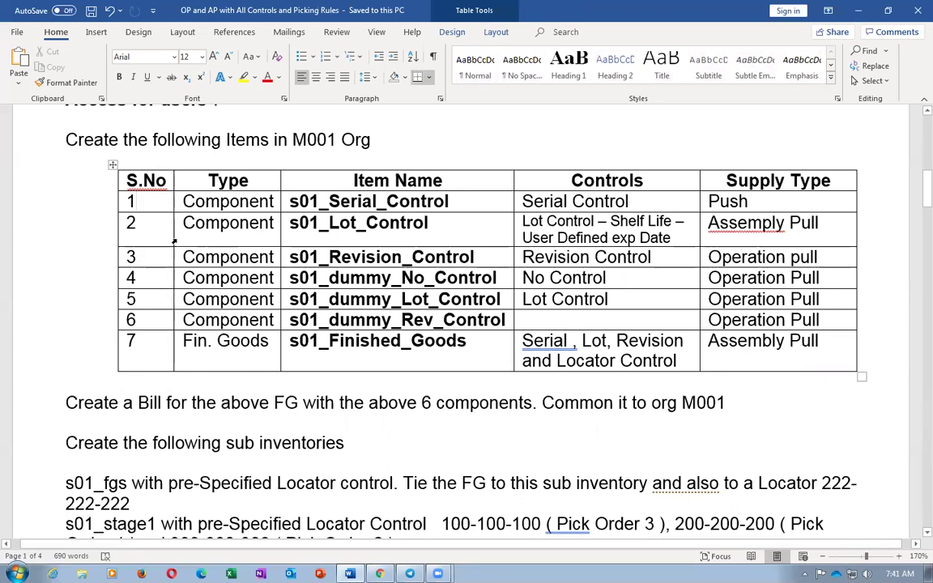
{"action": "key", "text": "Tab"}
{"action": "key", "text": "Tab"}
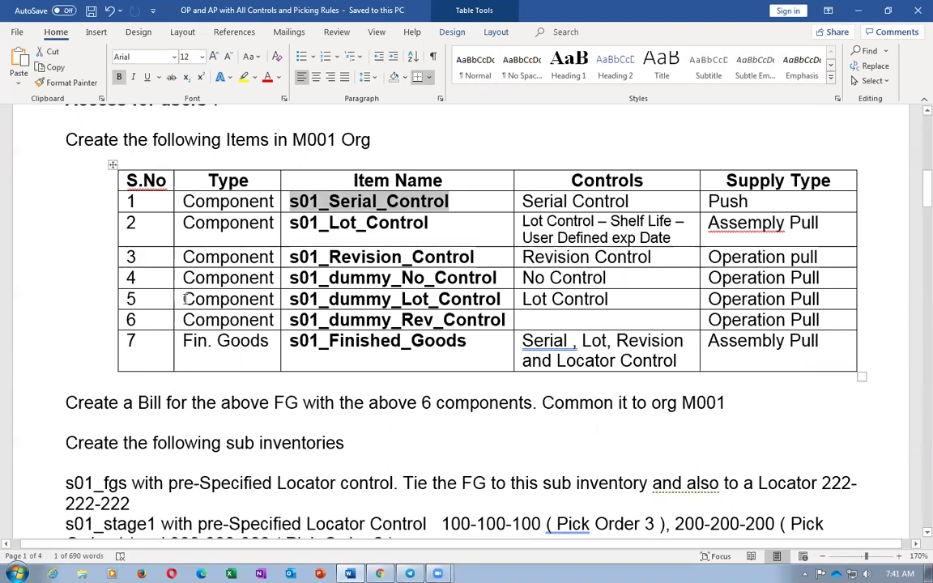
- Switch to Oracle in Chrome and open Product Information Management from the home page
{"action": "key", "text": "alt+Tab"}
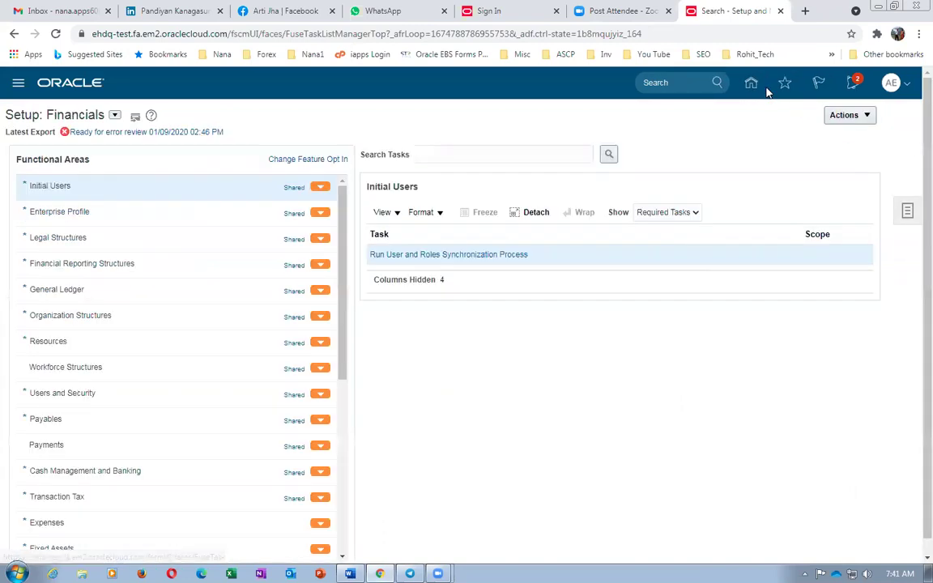
{"action": "left_click", "coordinate": [752, 85]}
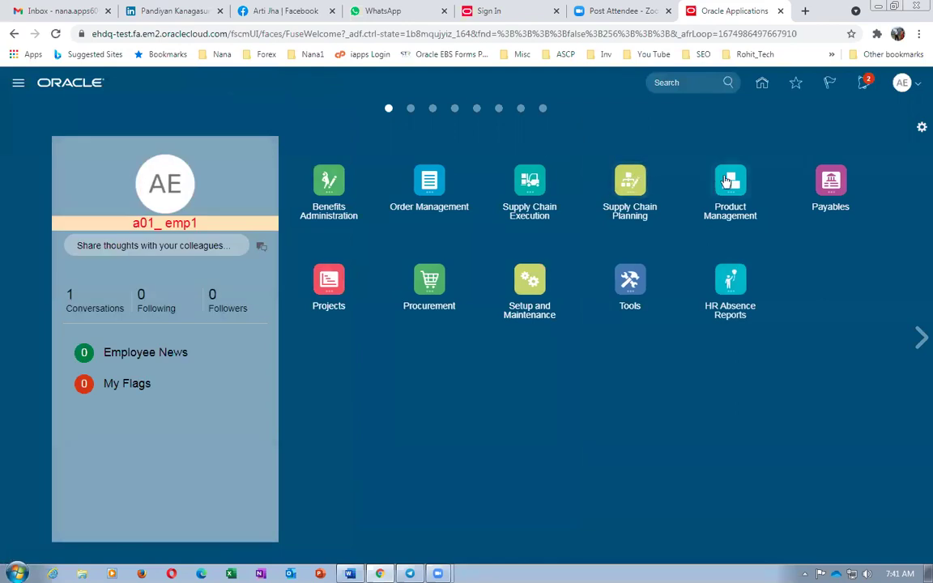
{"action": "left_click", "coordinate": [730, 183]}
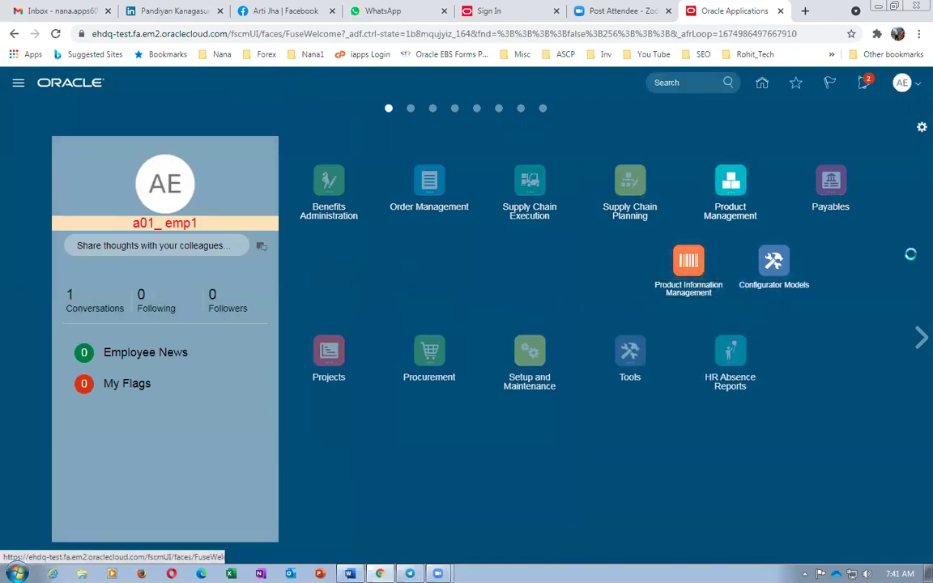
{"action": "left_click", "coordinate": [688, 260]}
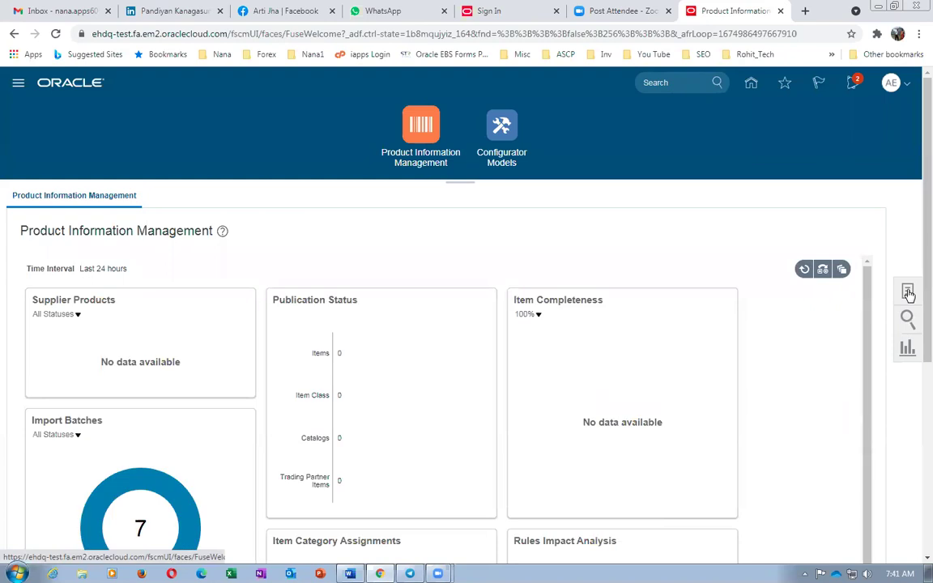
{"action": "left_click", "coordinate": [907, 289]}
{"action": "left_click", "coordinate": [816, 207]}
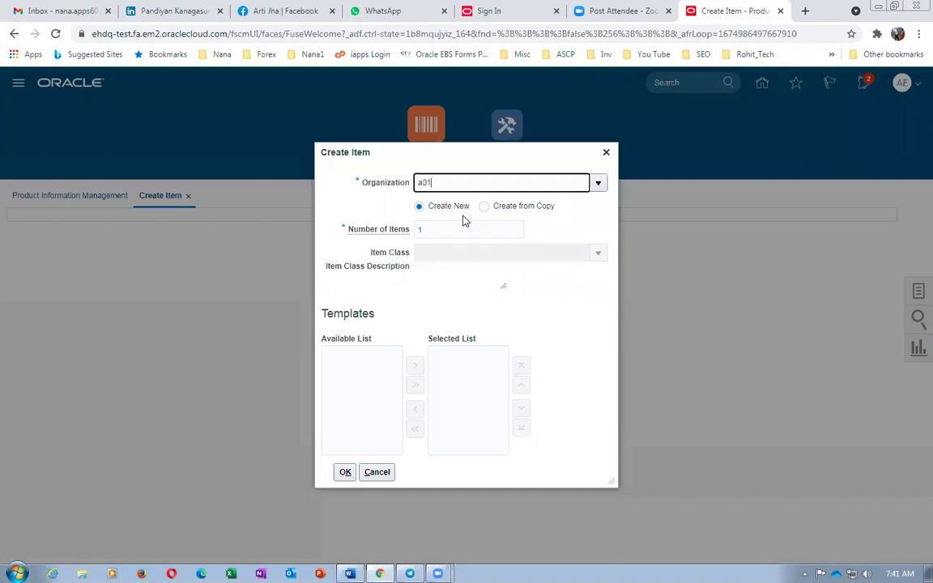
{"action": "left_click", "coordinate": [466, 212]}
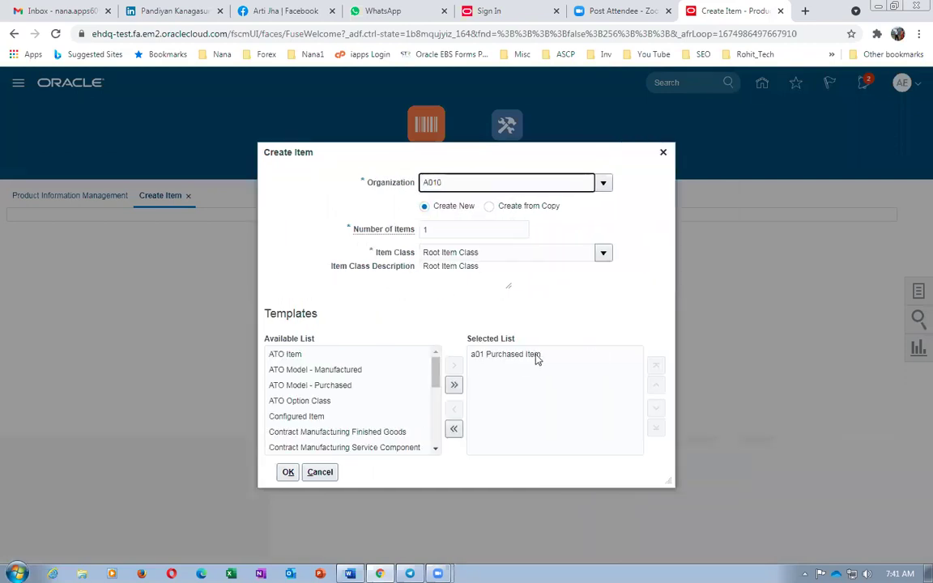
{"action": "left_click", "coordinate": [280, 481]}
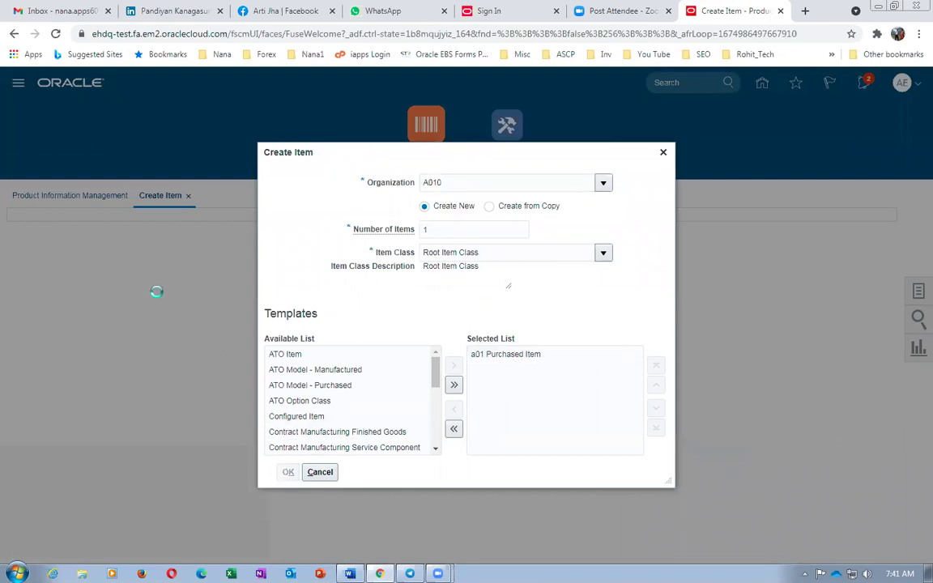
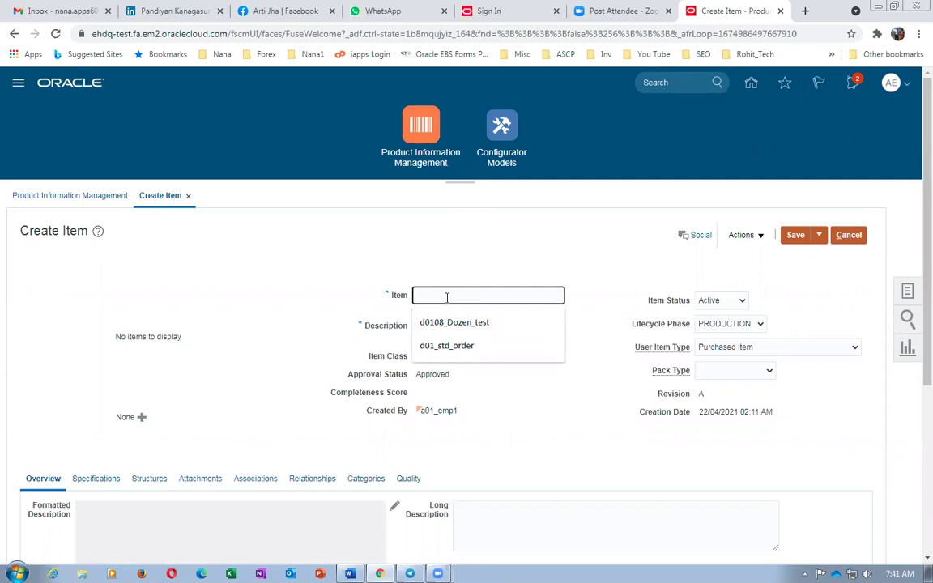
{"action": "left_click", "coordinate": [451, 322]}
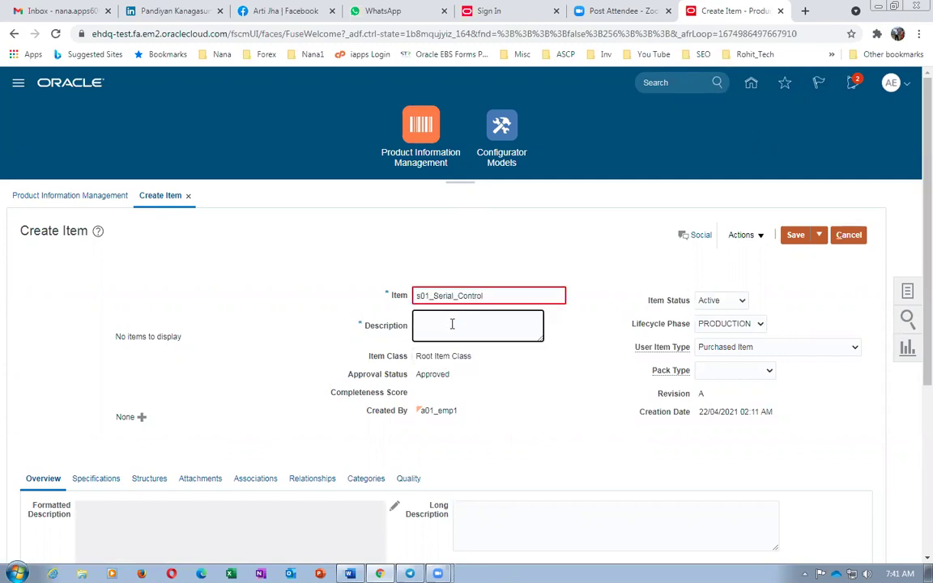
{"action": "type", "text": "s01_Serial_Control"}
{"action": "left_click", "coordinate": [849, 235]}
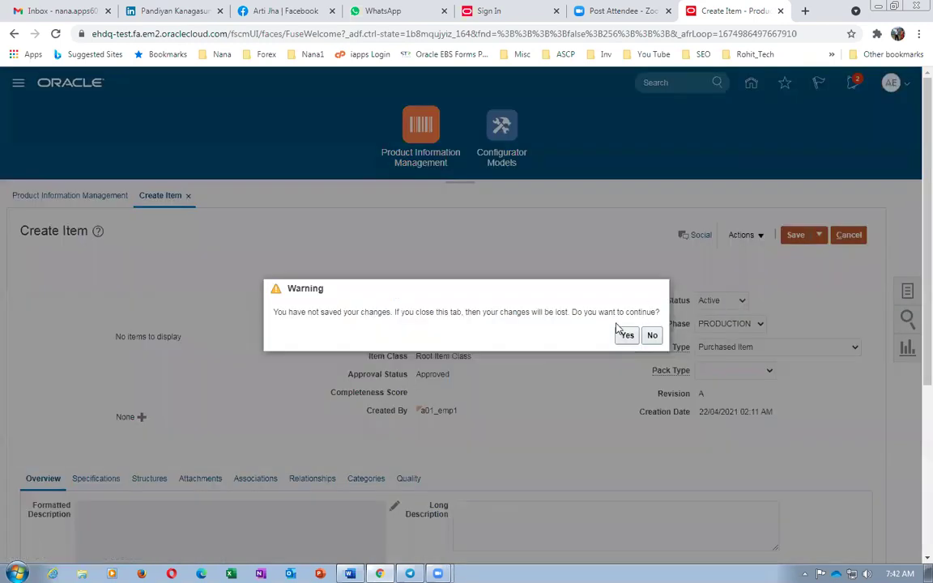
{"action": "left_click", "coordinate": [627, 335]}
- Browse the items for names starting with s01 and look through the matches
{"action": "left_click", "coordinate": [908, 292]}
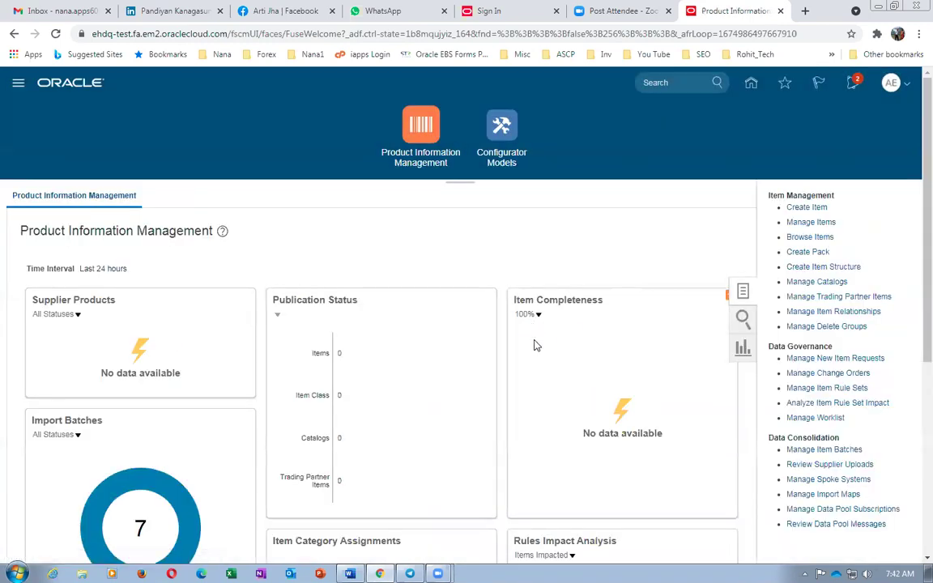
{"action": "left_click", "coordinate": [793, 235]}
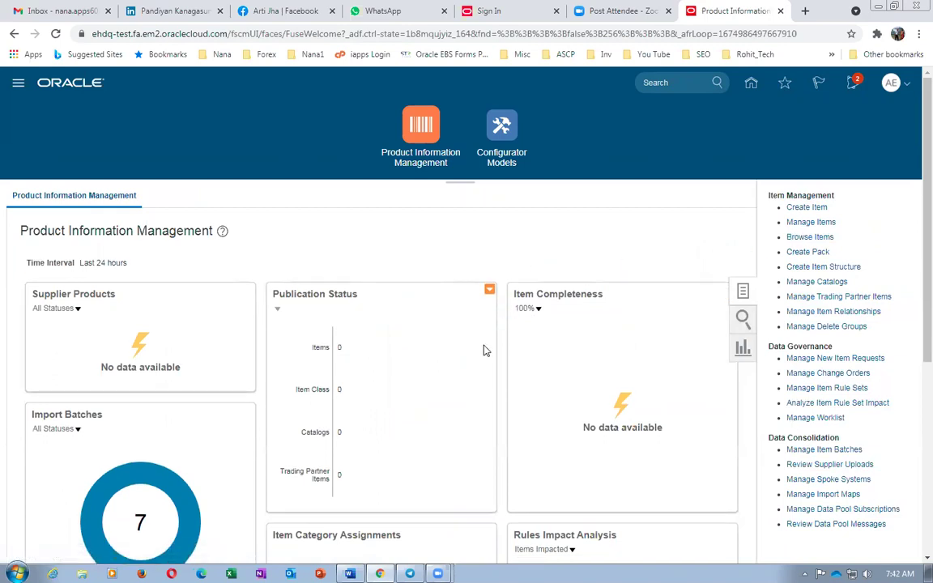
{"action": "scroll", "coordinate": [460, 358], "scroll_direction": "down", "scroll_amount": 2}
{"action": "left_click", "coordinate": [435, 344]}
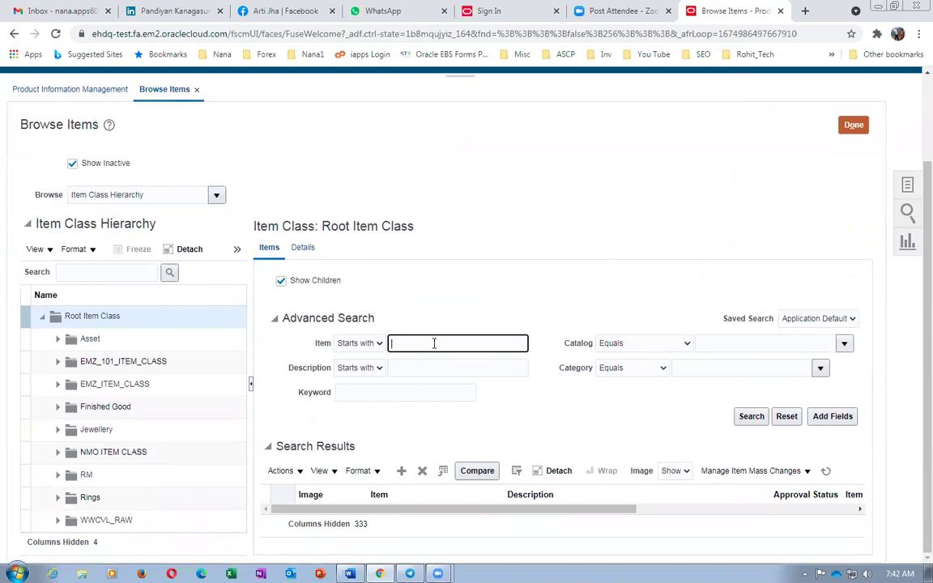
{"action": "type", "text": "s01"}
{"action": "key", "text": "Return"}
{"action": "scroll", "coordinate": [497, 265], "scroll_direction": "down", "scroll_amount": 3}
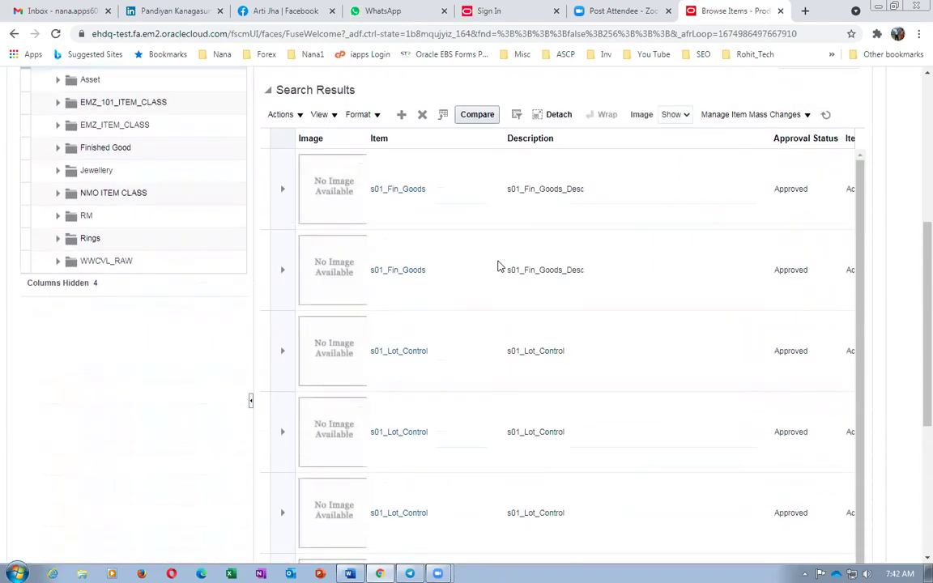
{"action": "scroll", "coordinate": [498, 266], "scroll_direction": "down", "scroll_amount": 3}
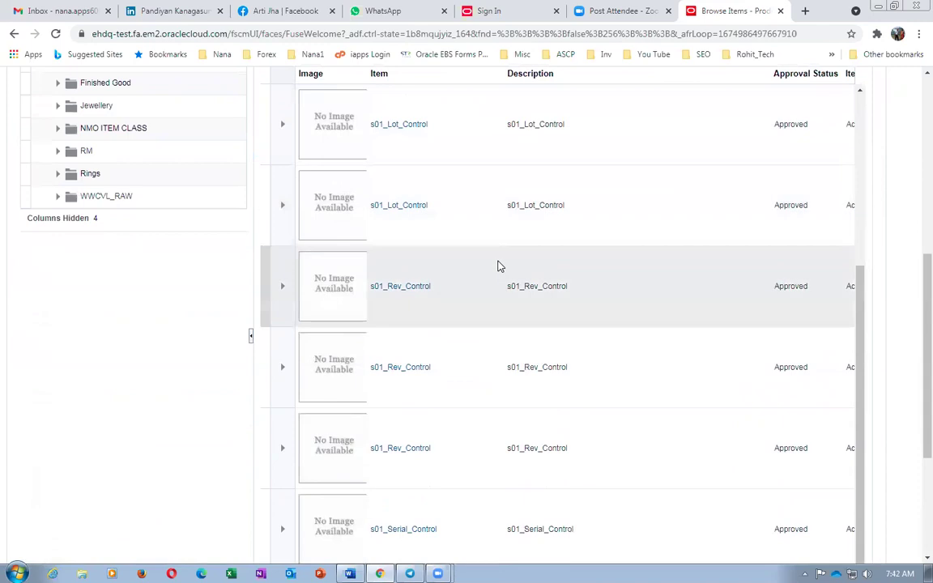
- Search the root item class for item names starting with g01 to check whether the prefix is in use
{"action": "scroll", "coordinate": [497, 266], "scroll_direction": "up", "scroll_amount": 8}
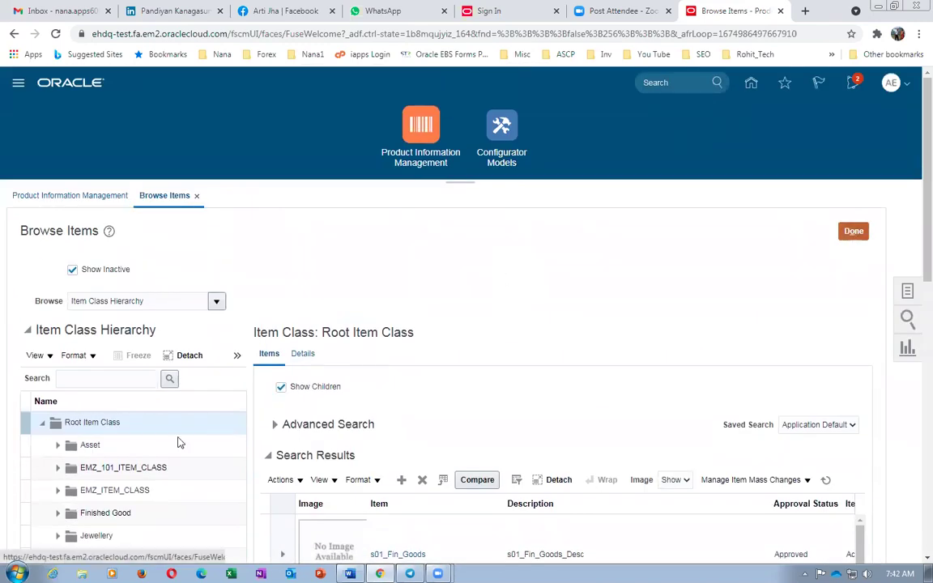
{"action": "left_click", "coordinate": [275, 427]}
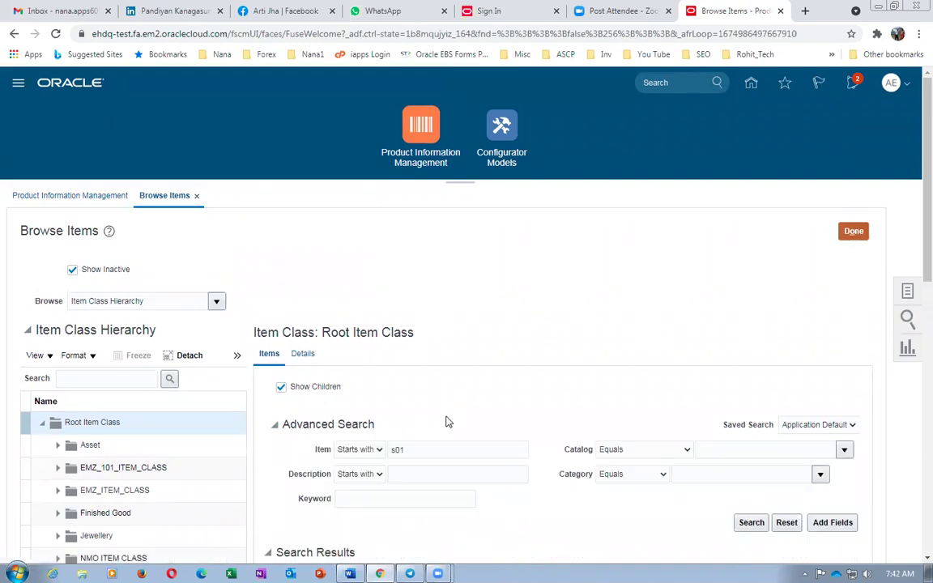
{"action": "left_click", "coordinate": [445, 444]}
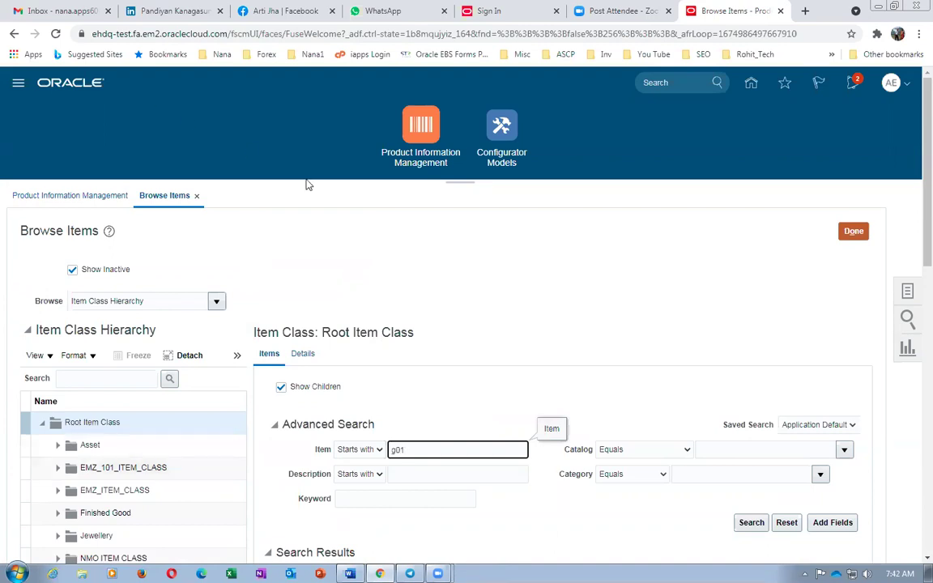
{"action": "left_click", "coordinate": [745, 531]}
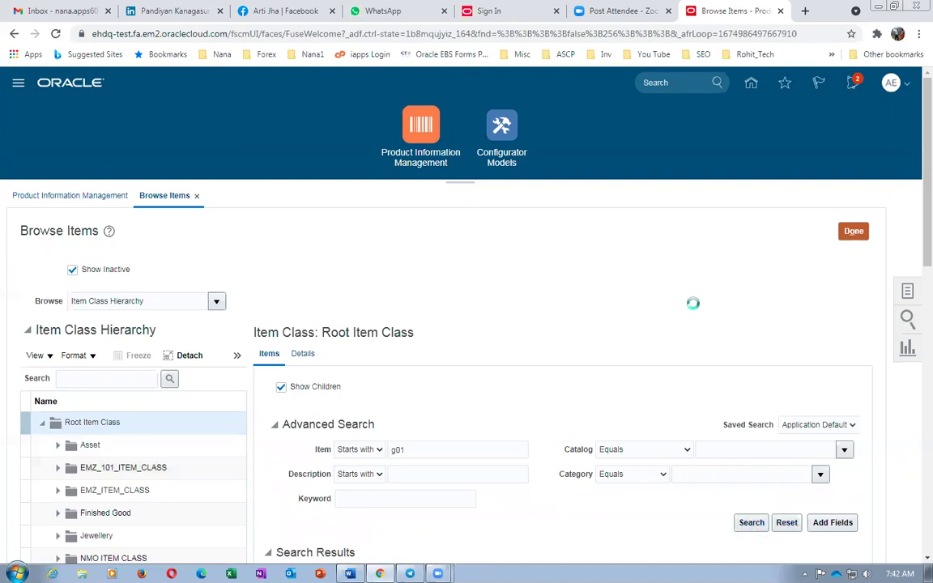
{"action": "scroll", "coordinate": [581, 300], "scroll_direction": "down", "scroll_amount": 3}
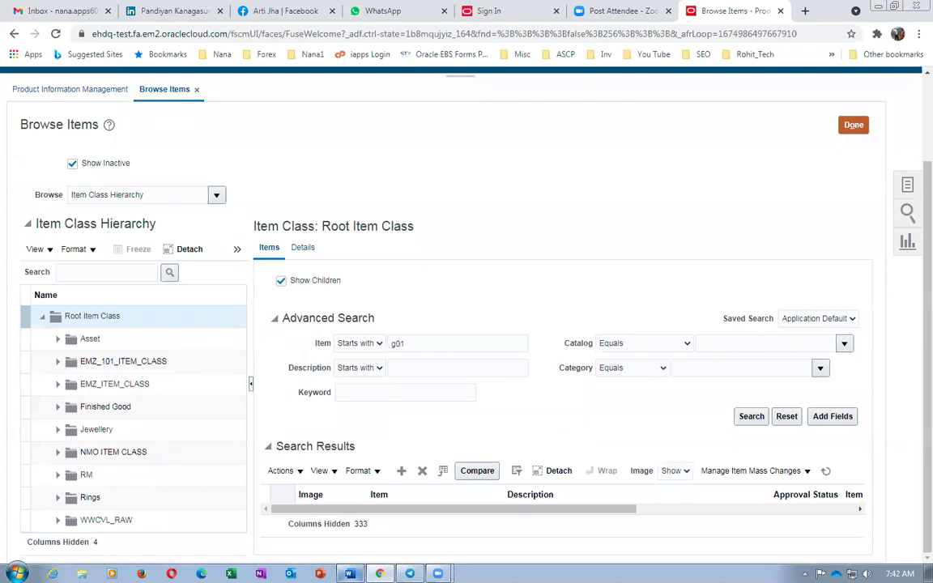
- Switch to the Word document and replace every occurrence of s01 with g01
{"action": "key", "text": "alt+Tab"}
{"action": "scroll", "coordinate": [387, 302], "scroll_direction": "up", "scroll_amount": 10}
{"action": "left_click", "coordinate": [392, 138]}
{"action": "key", "text": "ctrl+h"}
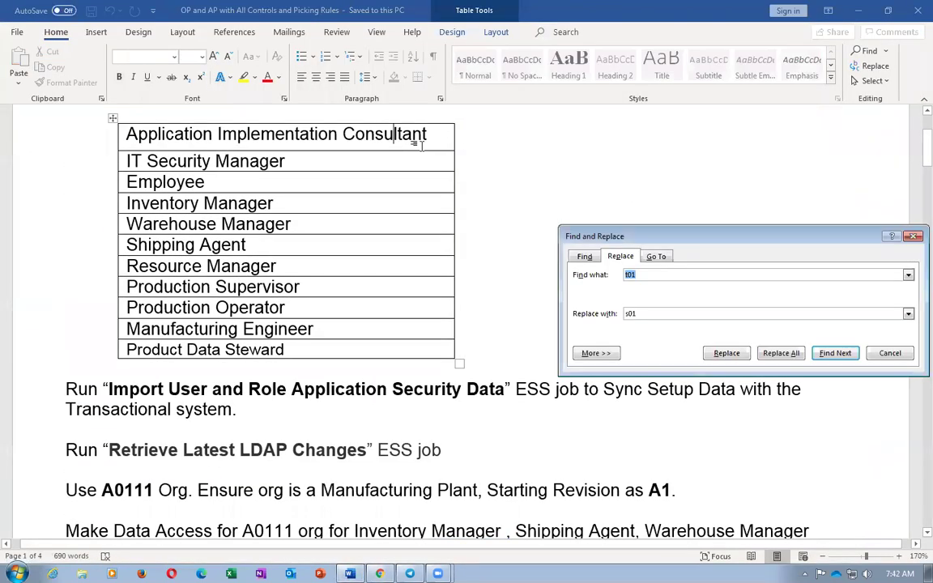
{"action": "type", "text": "s01"}
{"action": "key", "text": "Tab"}
{"action": "left_click", "coordinate": [787, 358]}
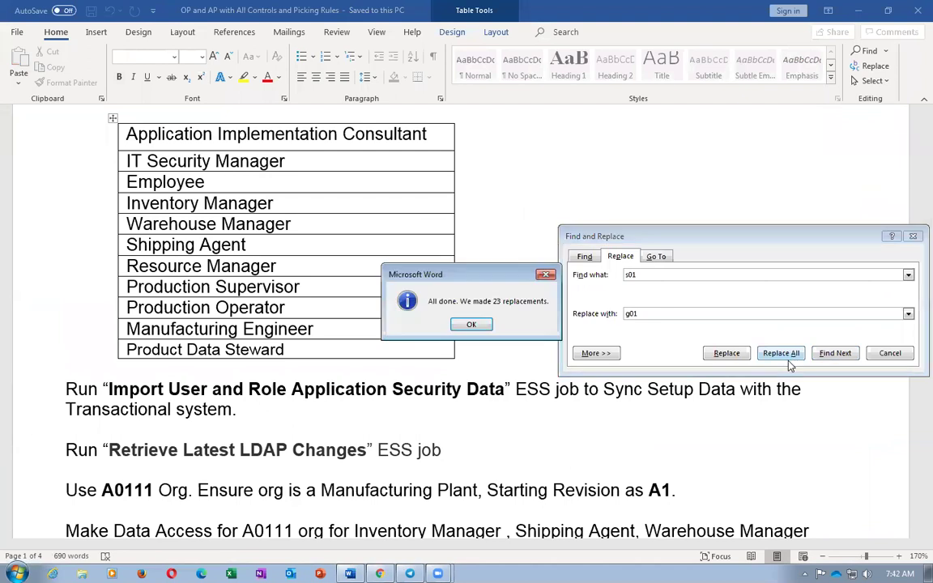
{"action": "left_click", "coordinate": [472, 324]}
{"action": "left_click", "coordinate": [890, 353]}
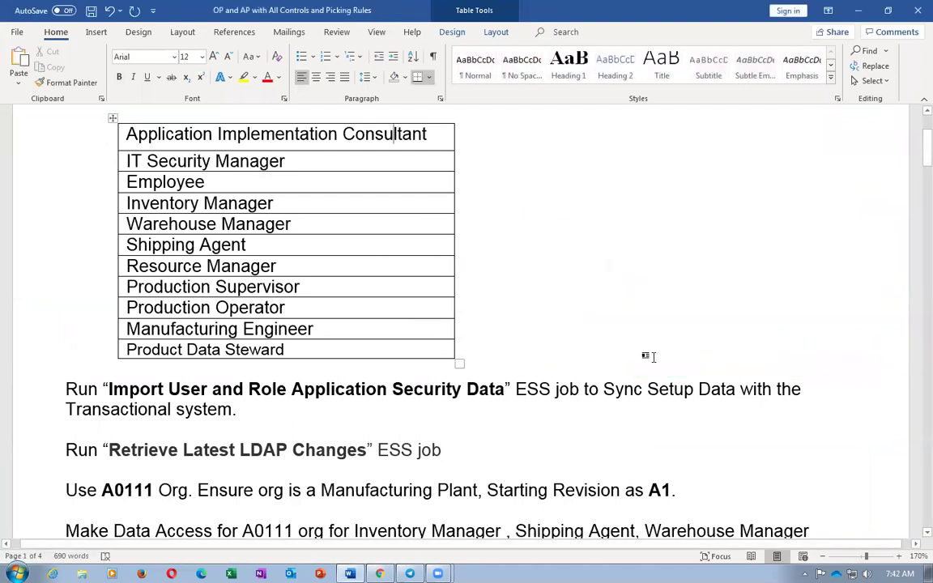
- Look over the document with the g01 item names and save it
{"action": "scroll", "coordinate": [653, 356], "scroll_direction": "down", "scroll_amount": 6}
{"action": "scroll", "coordinate": [651, 358], "scroll_direction": "up", "scroll_amount": 4}
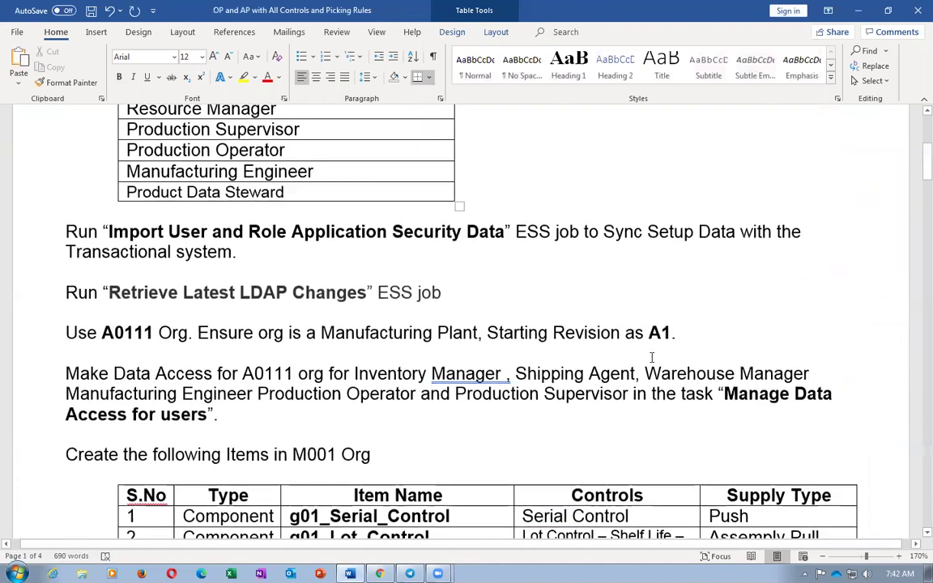
{"action": "scroll", "coordinate": [651, 357], "scroll_direction": "up", "scroll_amount": 4}
{"action": "key", "text": "ctrl+s"}
{"action": "scroll", "coordinate": [652, 352], "scroll_direction": "down", "scroll_amount": 5}
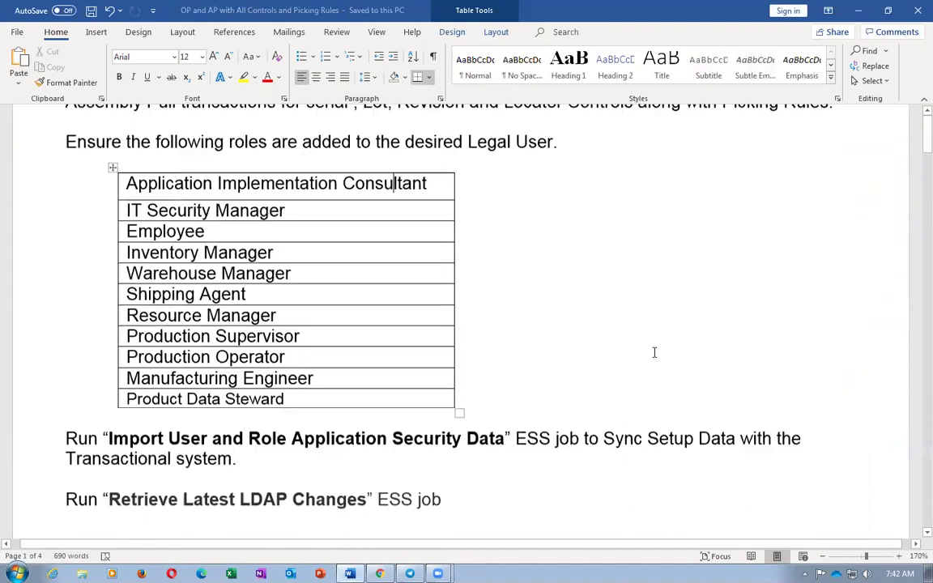
- Copy the item name g01_Serial_Control from the first row of the document's items table
{"action": "scroll", "coordinate": [594, 448], "scroll_direction": "down", "scroll_amount": 3}
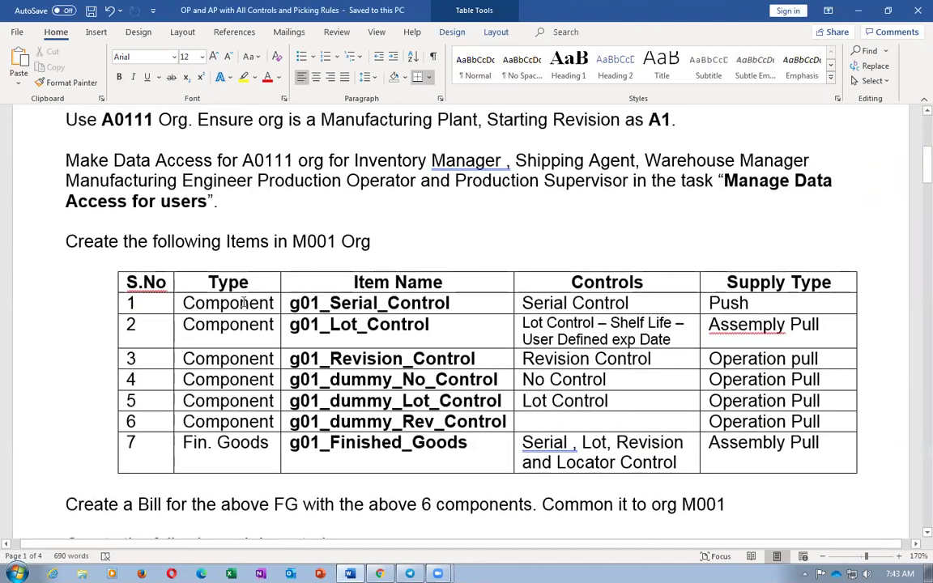
{"action": "key", "text": "Tab"}
{"action": "key", "text": "ctrl+c"}
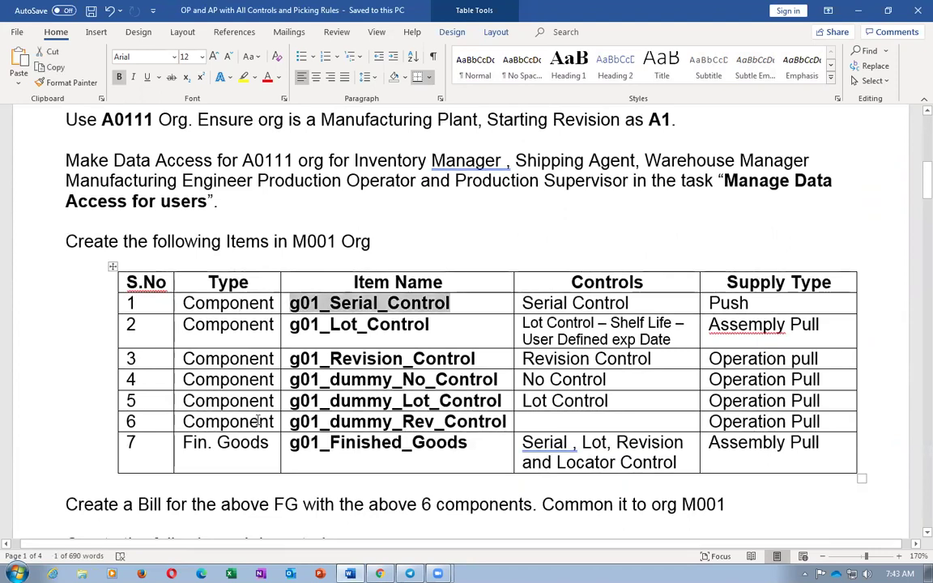
- Switch to Oracle, leave Browse Items, and start one new item in organization A010 with Root Item Class and the a01 Purchased Item template
{"action": "key", "text": "alt+Tab"}
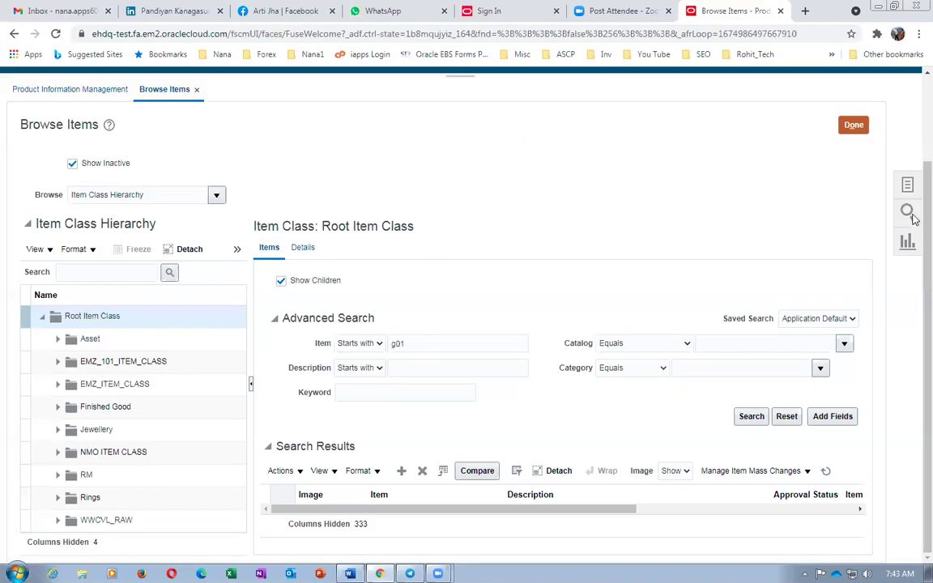
{"action": "left_click", "coordinate": [852, 124]}
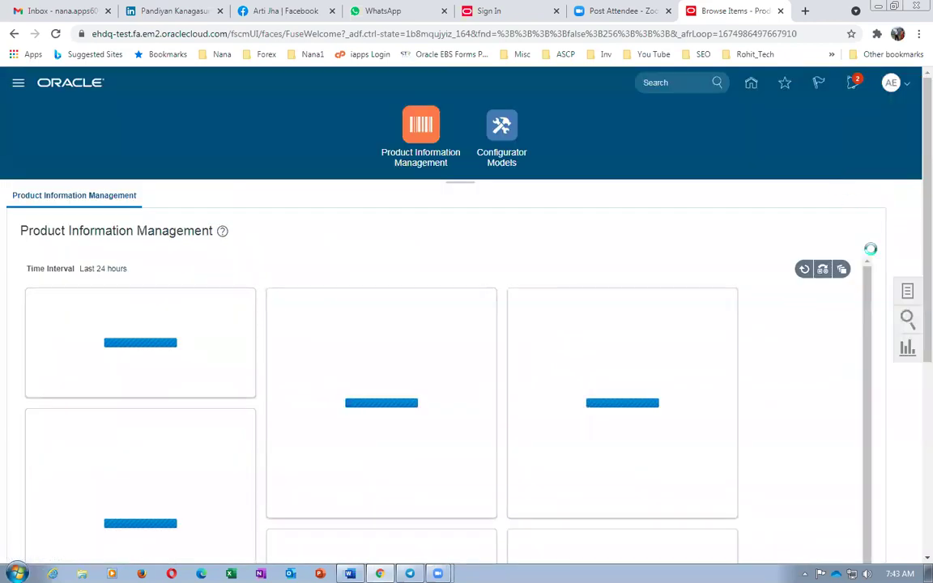
{"action": "left_click", "coordinate": [908, 292]}
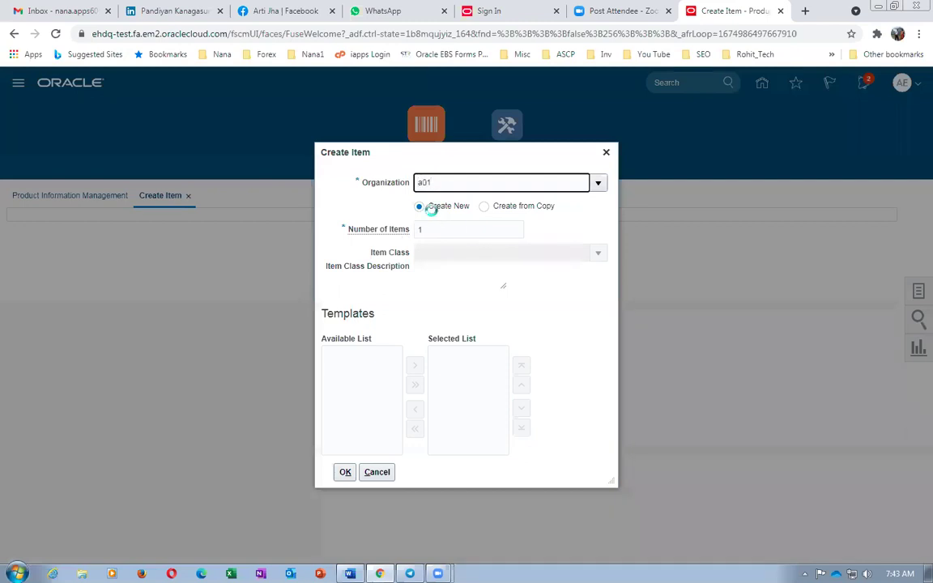
{"action": "left_click", "coordinate": [432, 209]}
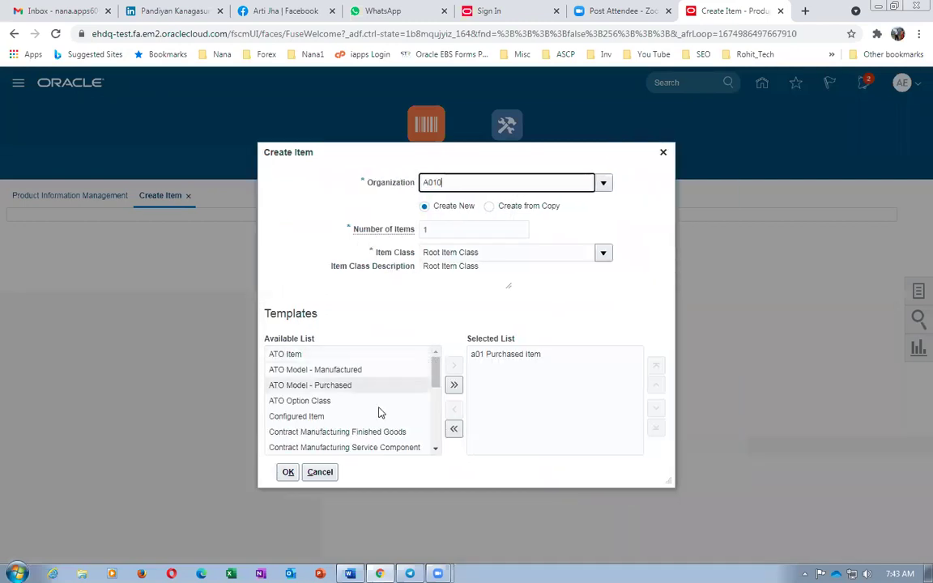
{"action": "left_click", "coordinate": [289, 471]}
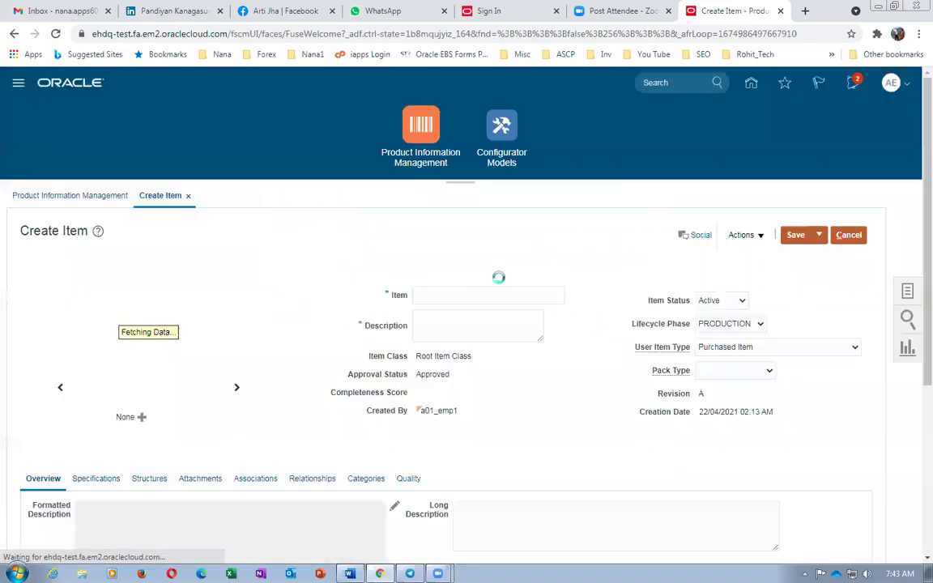
- Name the new item g01_Serial_Control and give it the description g01_Serial_Control_Desc
{"action": "left_click", "coordinate": [489, 295]}
{"action": "key", "text": "ctrl+v"}
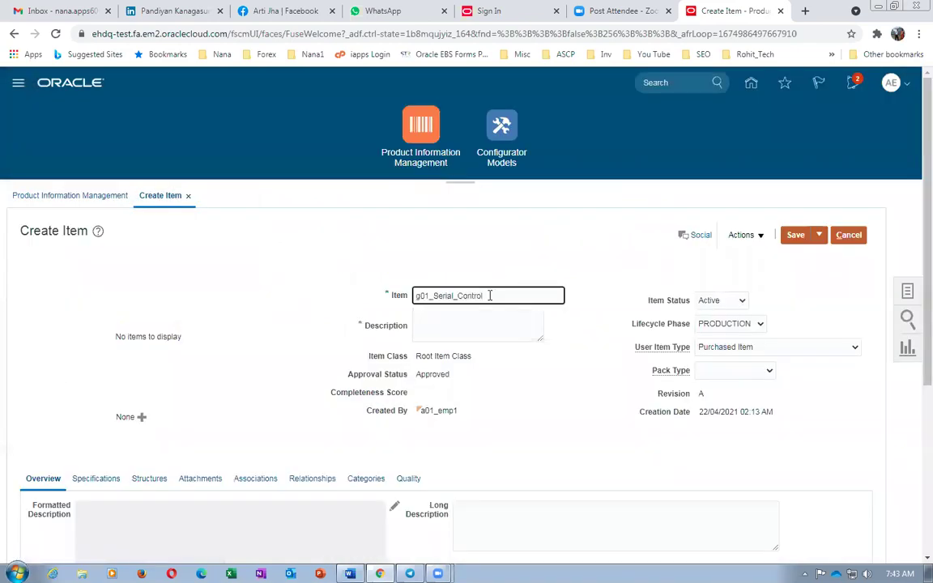
{"action": "key", "text": "Tab"}
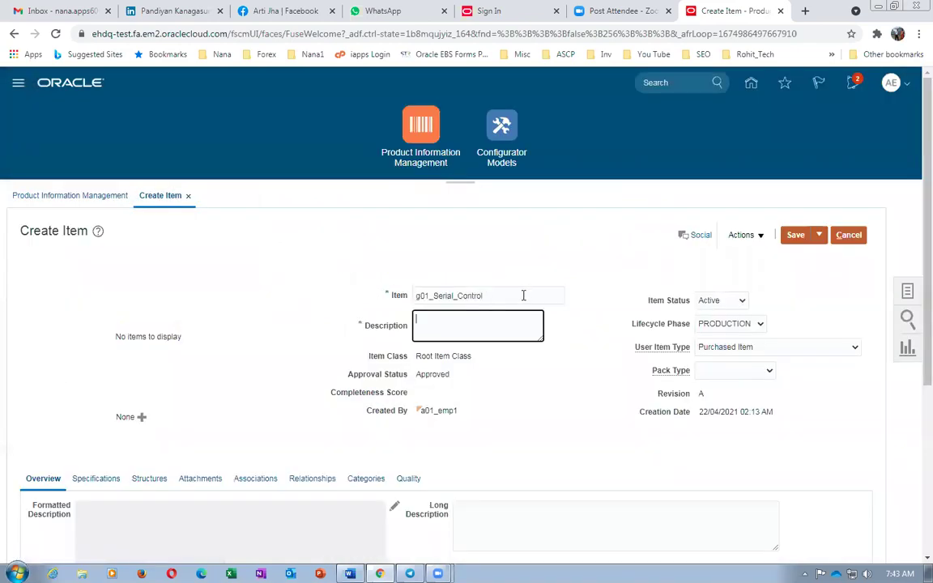
{"action": "key", "text": "ctrl+v"}
{"action": "type", "text": "_Desc"}
- Check the serial item's supply type in the Word document and set the WIP supply type to Push in its manufacturing specifications
{"action": "scroll", "coordinate": [444, 371], "scroll_direction": "down", "scroll_amount": 2}
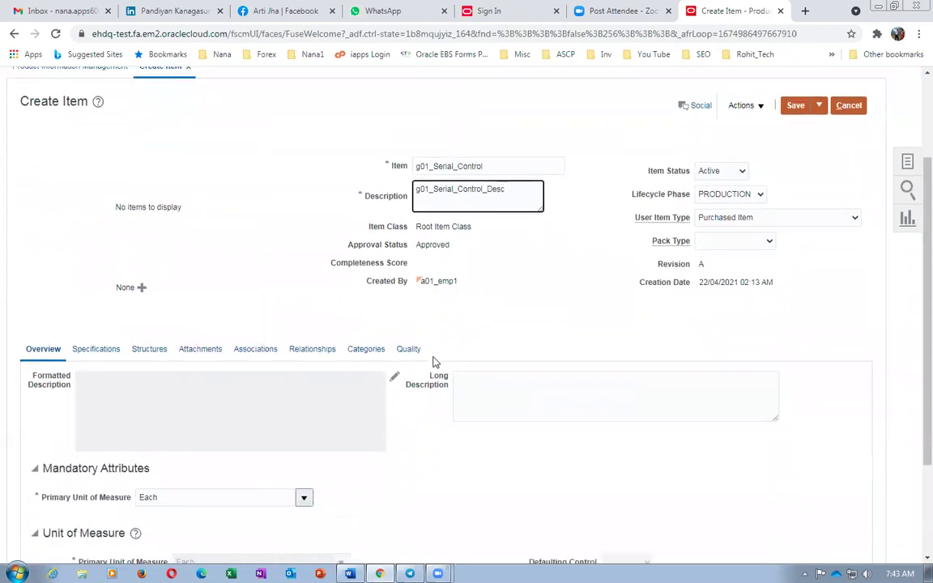
{"action": "left_click", "coordinate": [93, 353]}
{"action": "key", "text": "alt+Tab"}
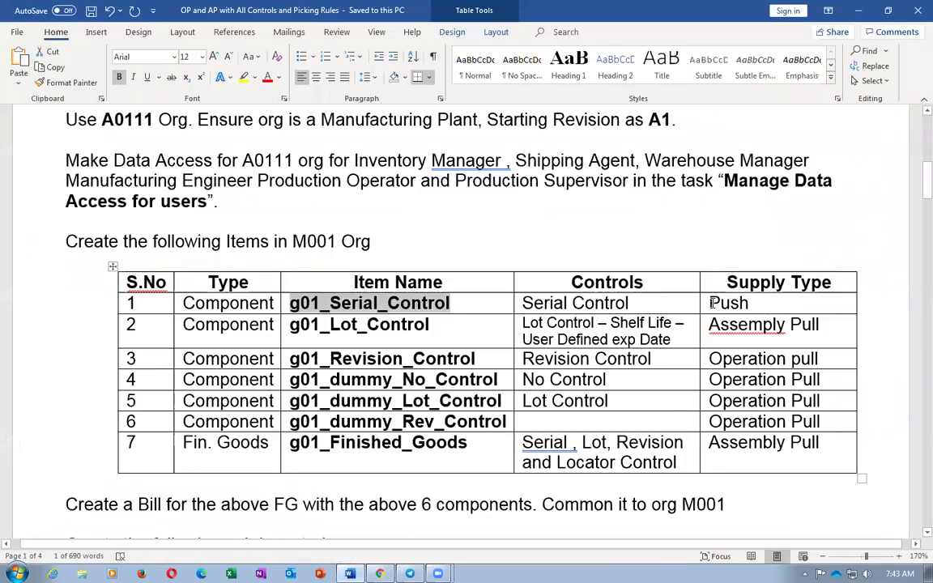
{"action": "left_click_drag", "start_coordinate": [710, 303], "coordinate": [750, 303]}
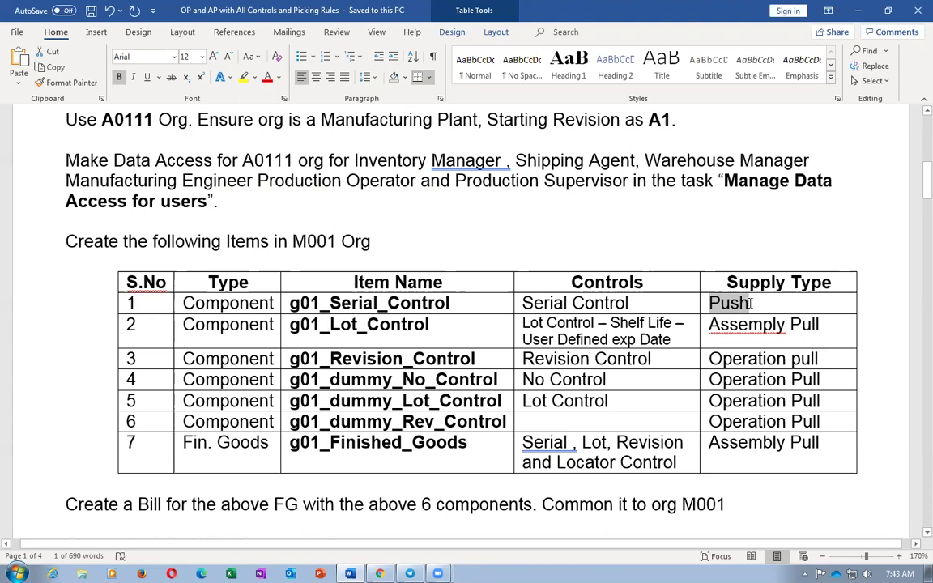
{"action": "key", "text": "alt+Tab"}
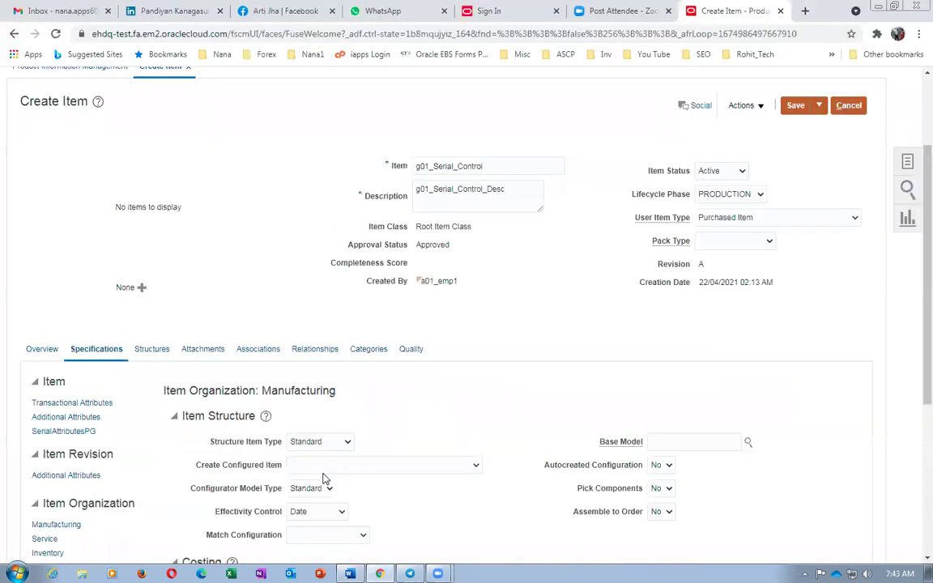
{"action": "scroll", "coordinate": [330, 473], "scroll_direction": "down", "scroll_amount": 2}
{"action": "scroll", "coordinate": [329, 474], "scroll_direction": "down", "scroll_amount": 3}
{"action": "scroll", "coordinate": [356, 445], "scroll_direction": "down", "scroll_amount": 2}
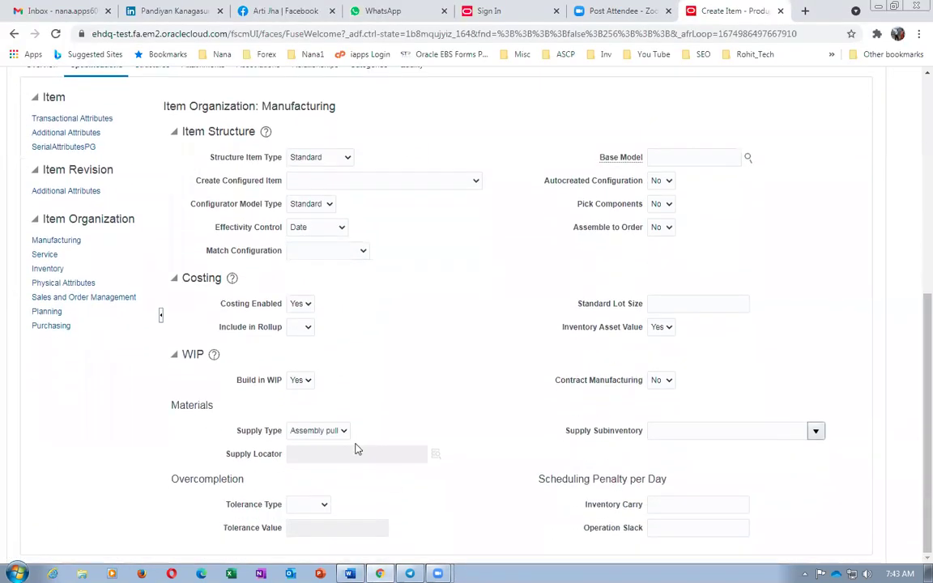
{"action": "left_click", "coordinate": [318, 430]}
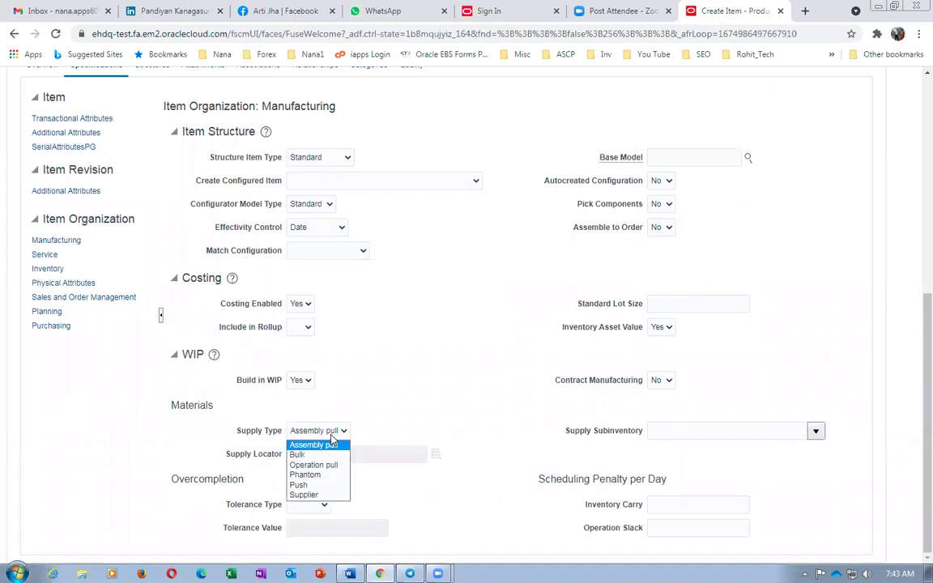
{"action": "left_click", "coordinate": [312, 485]}
{"action": "left_click", "coordinate": [438, 409]}
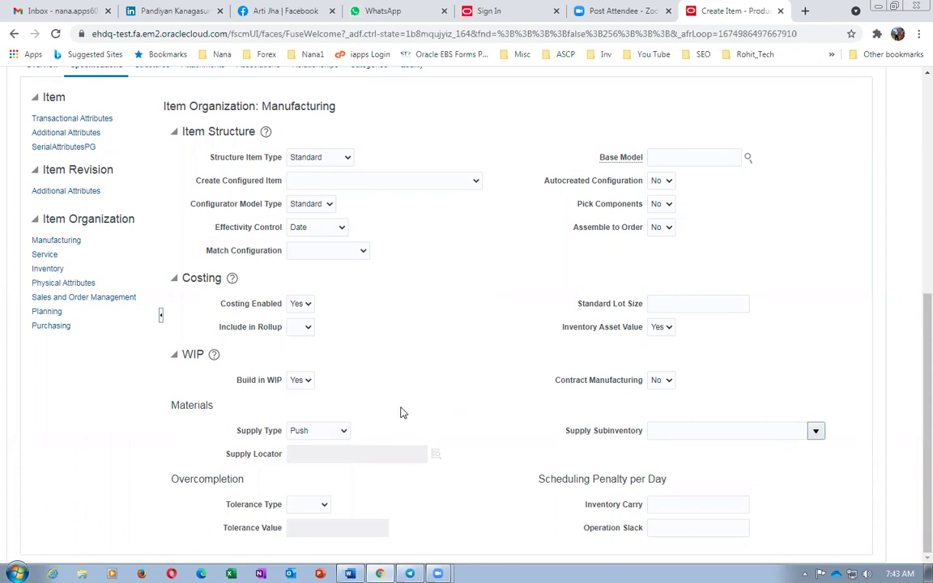
- Check the required control in the document and set the item's serial generation to Dynamic entry at inventory receipt in the inventory specifications
{"action": "left_click", "coordinate": [48, 269]}
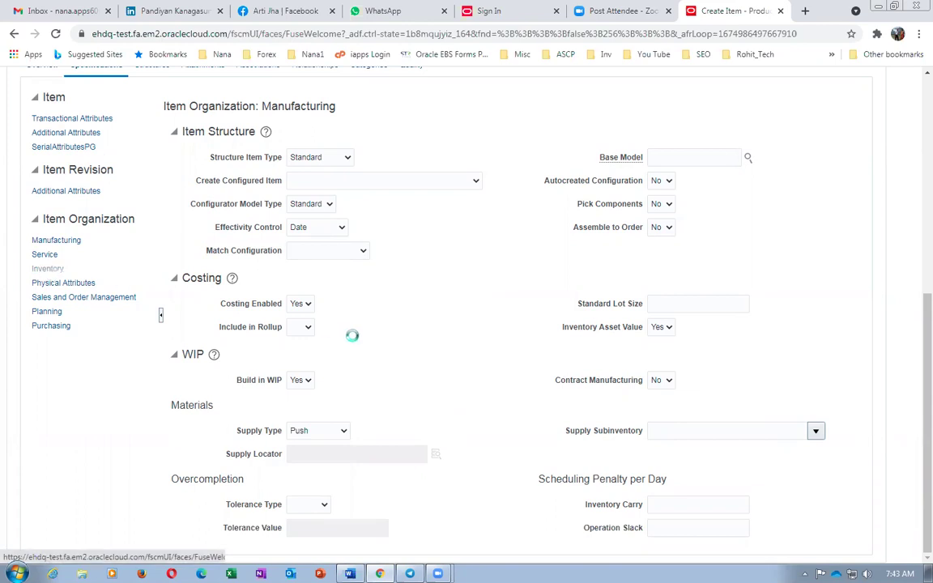
{"action": "key", "text": "alt+Tab"}
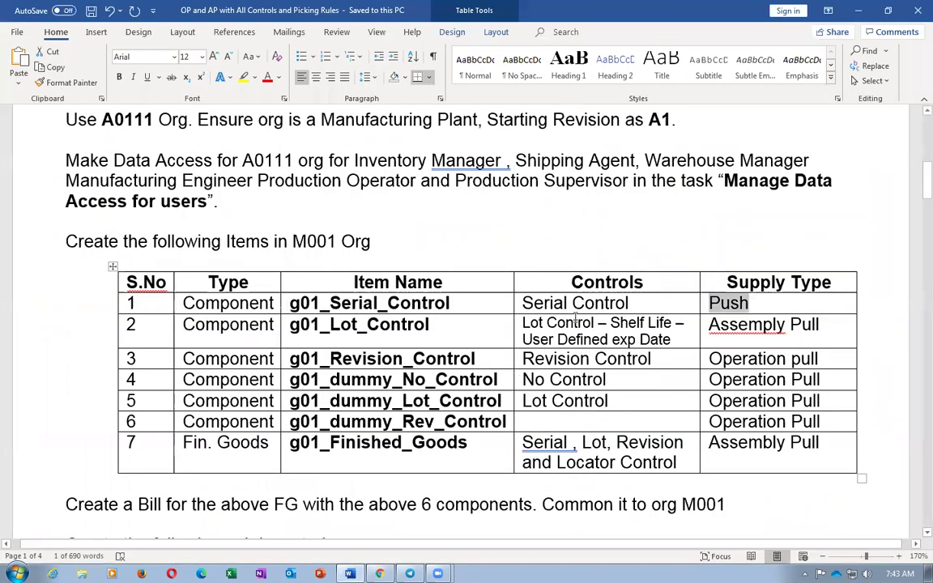
{"action": "key", "text": "alt+Tab"}
{"action": "scroll", "coordinate": [293, 358], "scroll_direction": "down", "scroll_amount": 3}
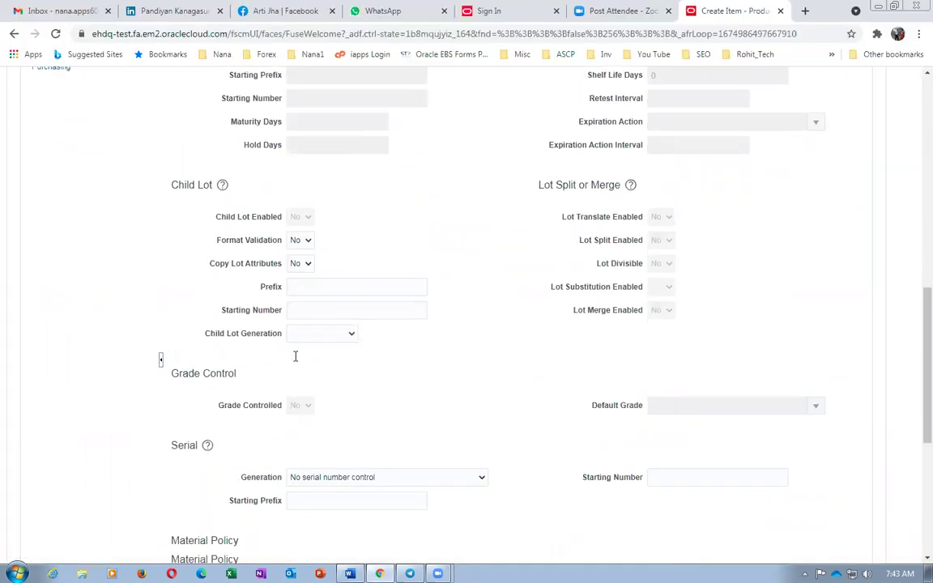
{"action": "scroll", "coordinate": [297, 365], "scroll_direction": "down", "scroll_amount": 1}
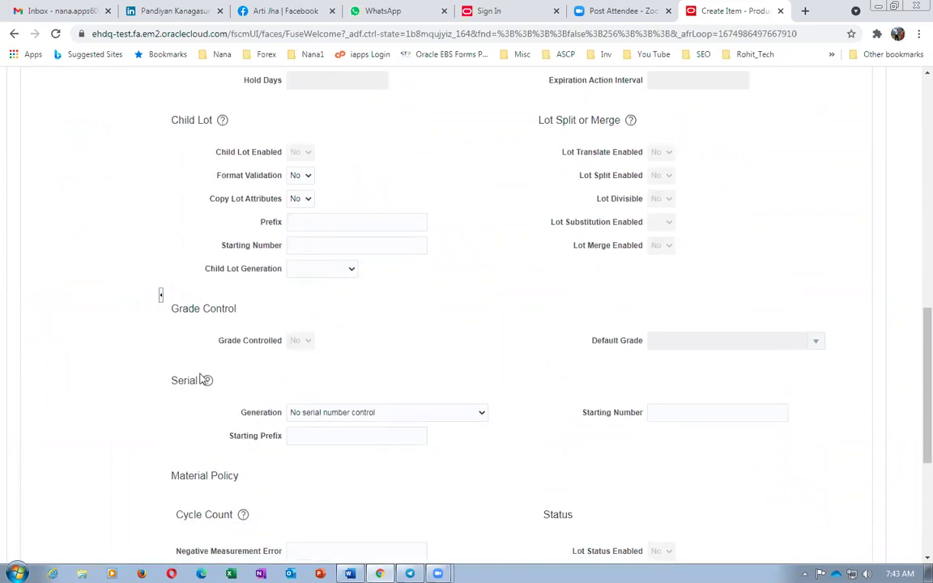
{"action": "left_click", "coordinate": [363, 414]}
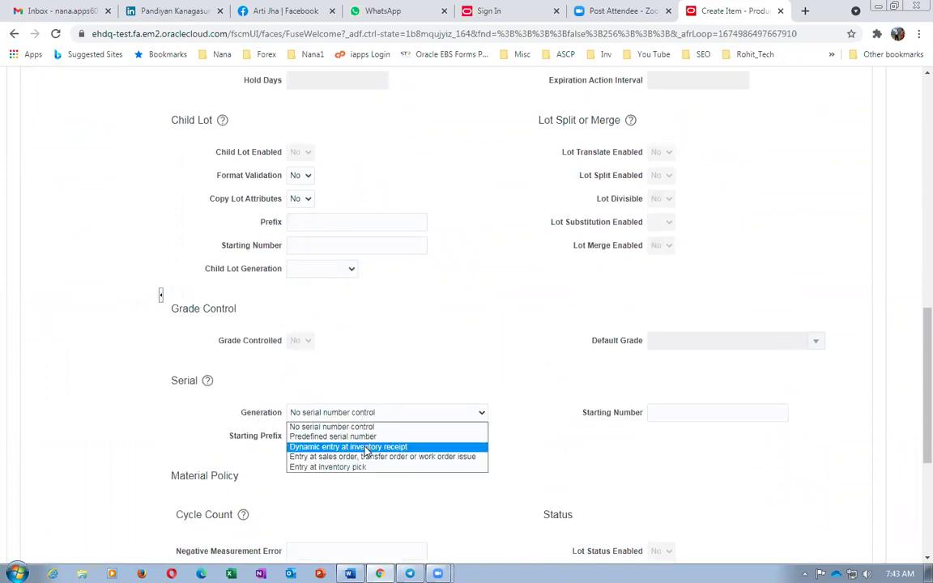
{"action": "left_click", "coordinate": [348, 446]}
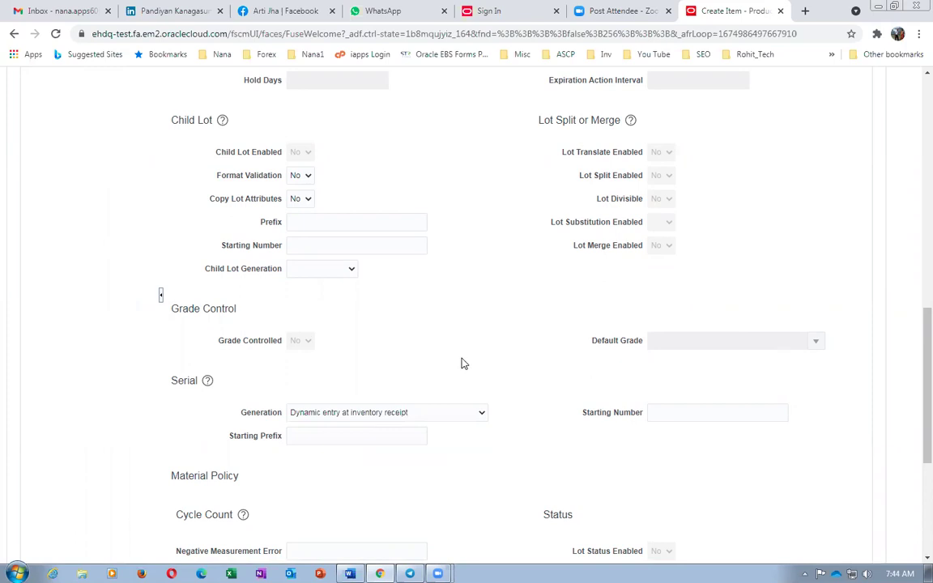
- Associate g01_Serial_Control with organization A0111, and save and close the item
{"action": "scroll", "coordinate": [459, 364], "scroll_direction": "up", "scroll_amount": 9}
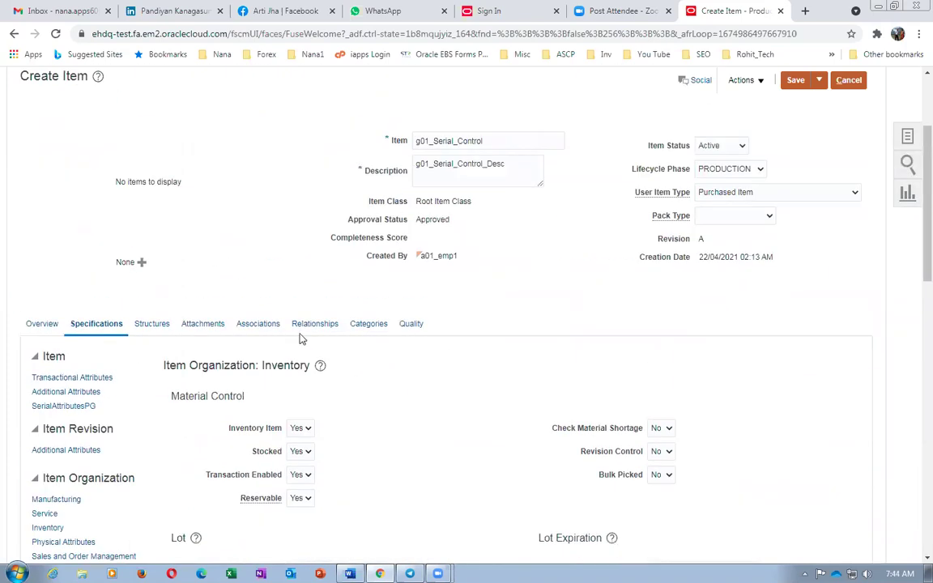
{"action": "left_click", "coordinate": [263, 327]}
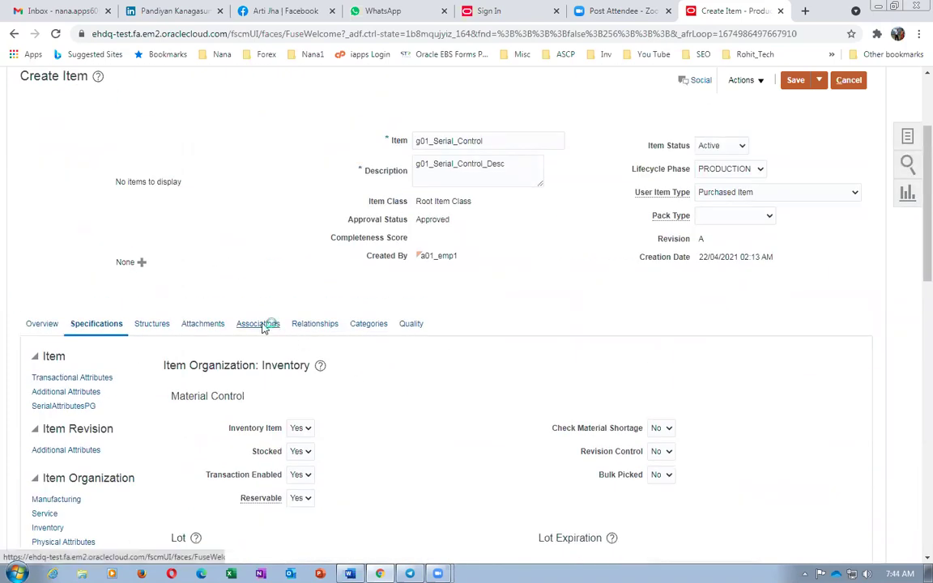
{"action": "left_click", "coordinate": [47, 434]}
{"action": "left_click", "coordinate": [55, 478]}
{"action": "left_click", "coordinate": [494, 289]}
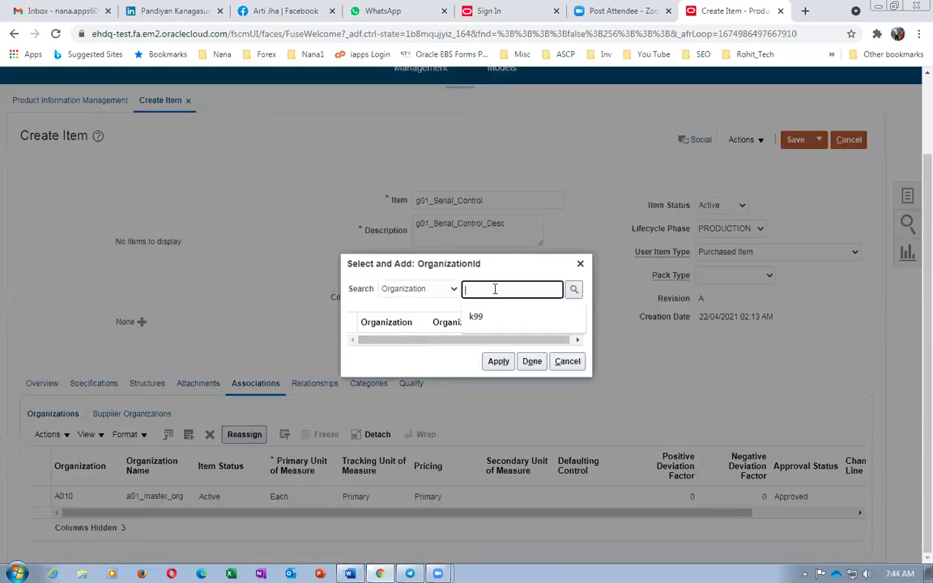
{"action": "type", "text": "A01"}
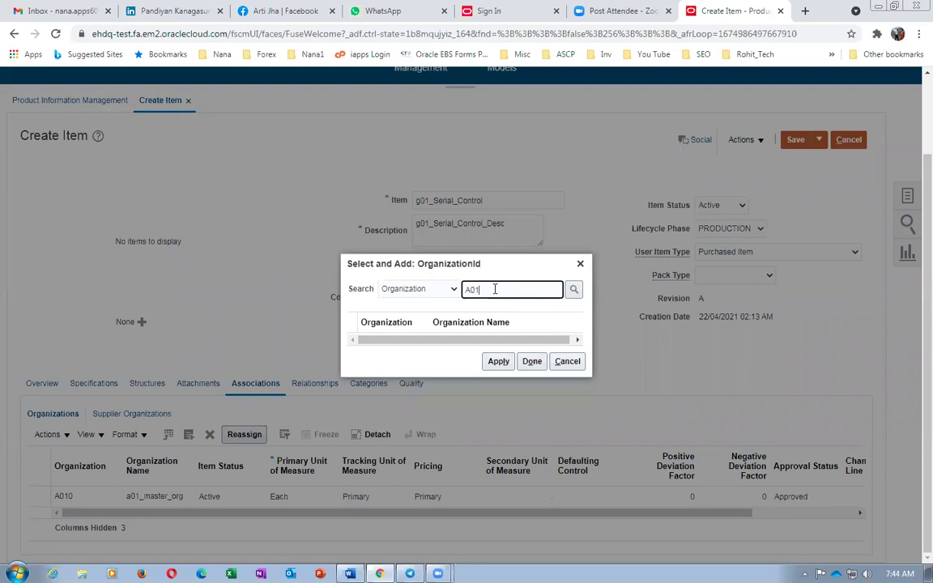
{"action": "key", "text": "Return"}
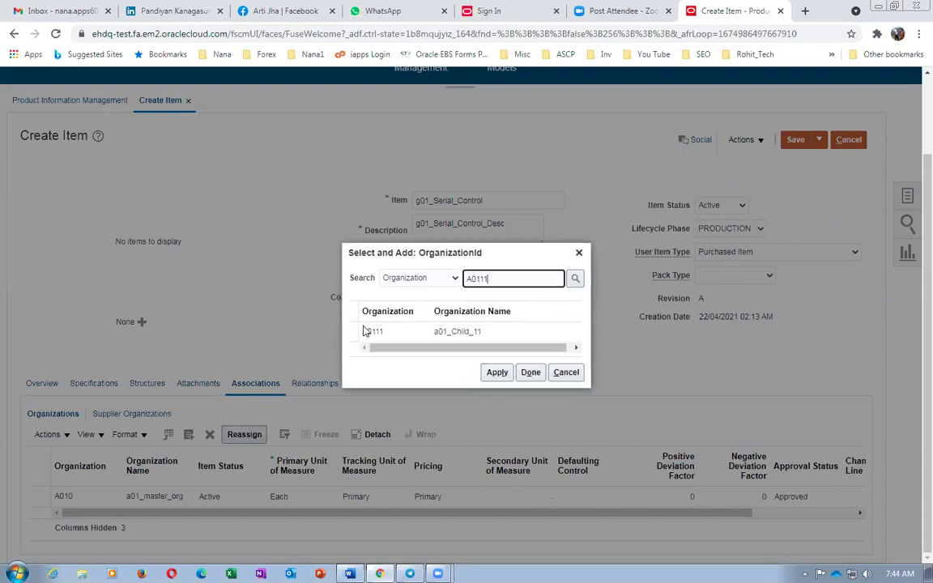
{"action": "left_click", "coordinate": [353, 331]}
{"action": "left_click", "coordinate": [531, 372]}
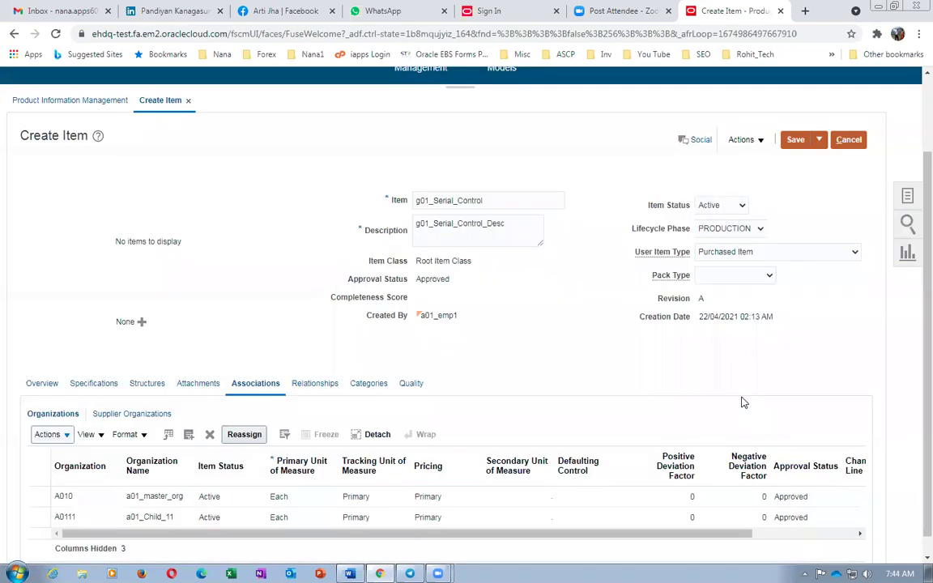
{"action": "left_click", "coordinate": [818, 140]}
{"action": "left_click", "coordinate": [826, 161]}
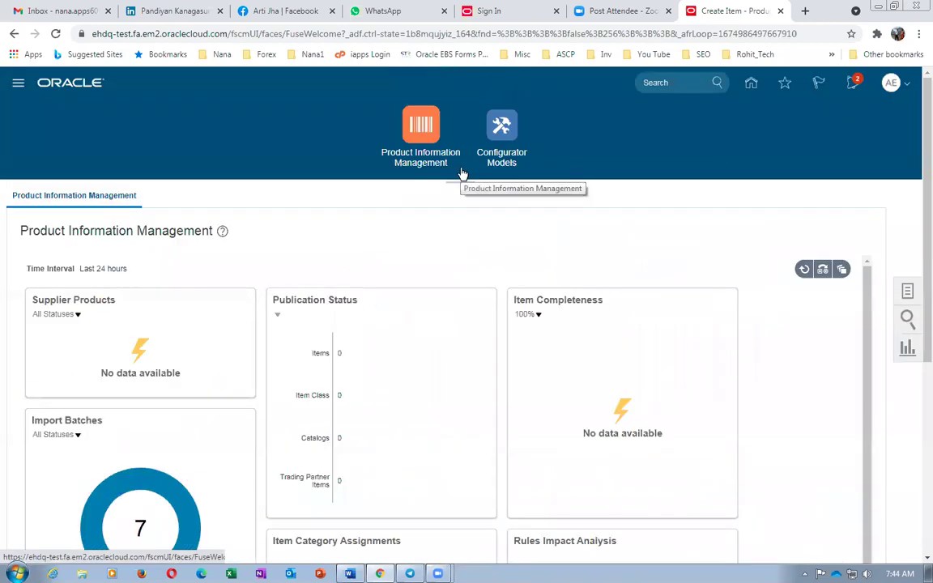
- Copy the name g01_Lot_Control from the Word document and start a new Oracle item in organization A010 with the a01 Purchased Item template
{"action": "key", "text": "alt+Tab"}
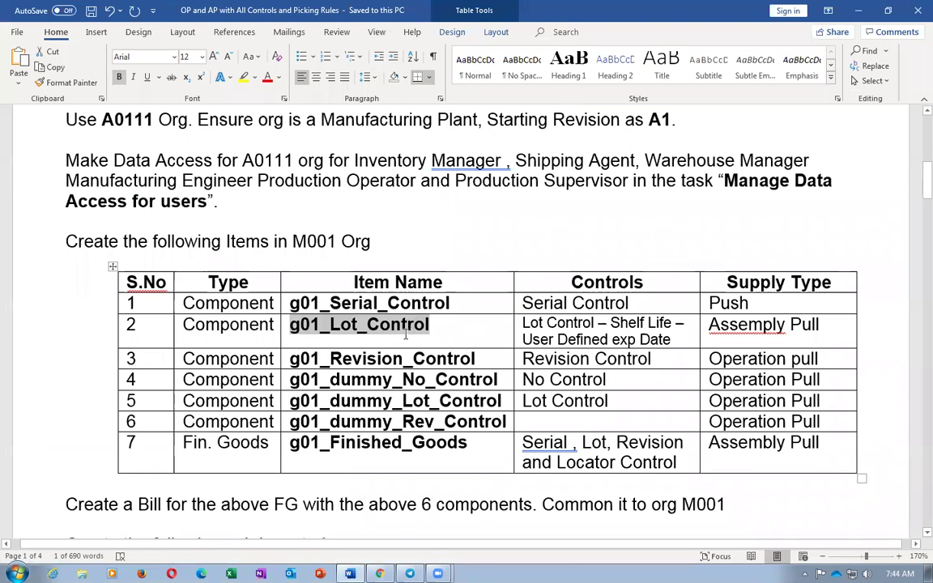
{"action": "key", "text": "alt+Tab"}
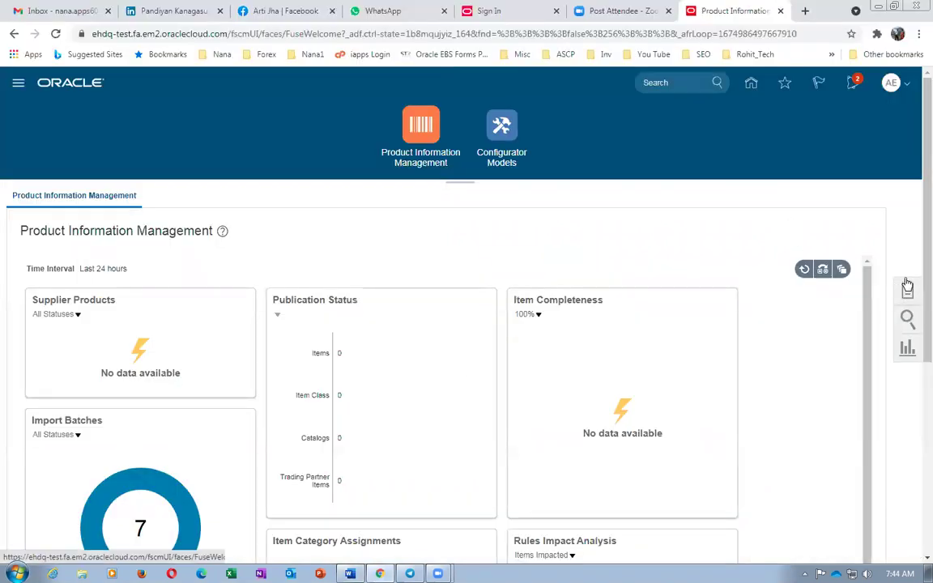
{"action": "left_click", "coordinate": [909, 290]}
{"action": "left_click", "coordinate": [797, 208]}
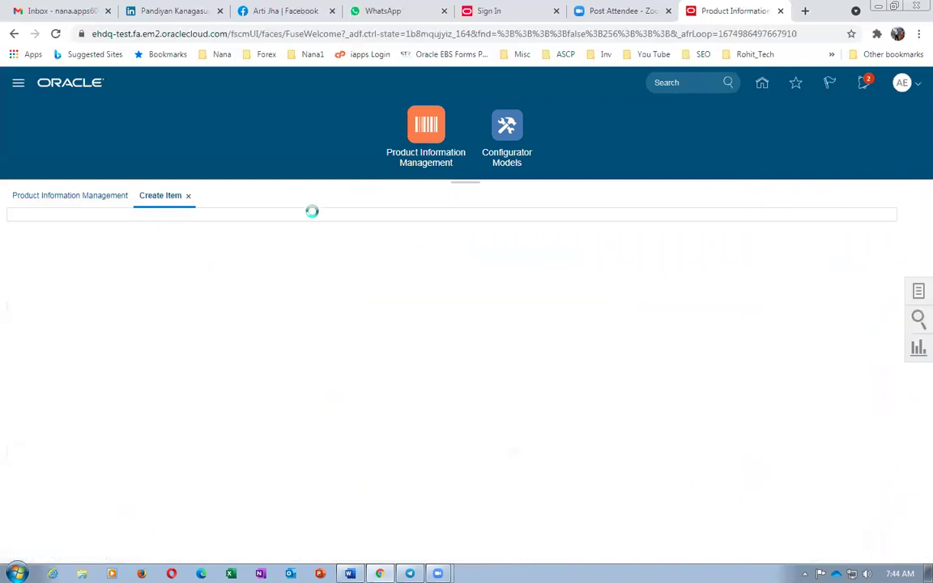
{"action": "type", "text": "a01"}
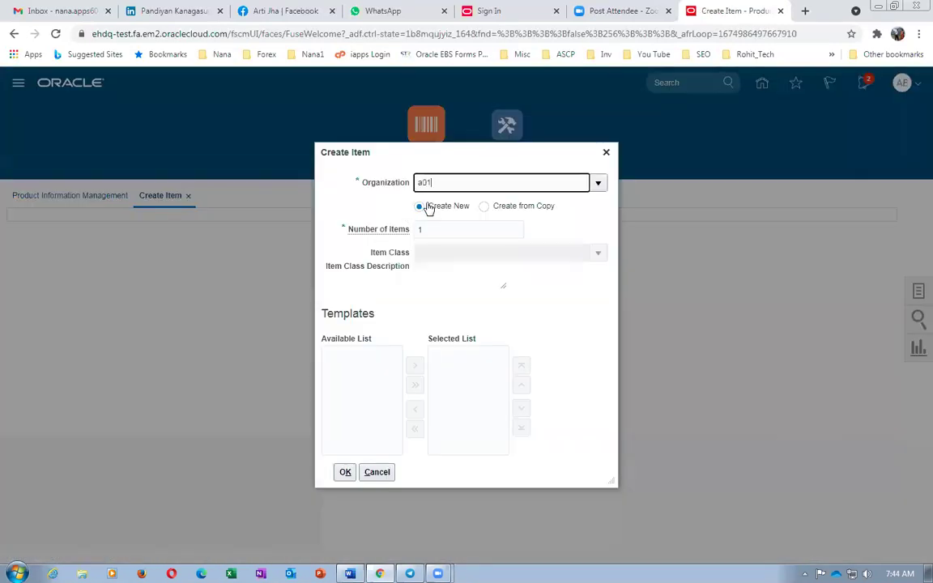
{"action": "left_click", "coordinate": [429, 204]}
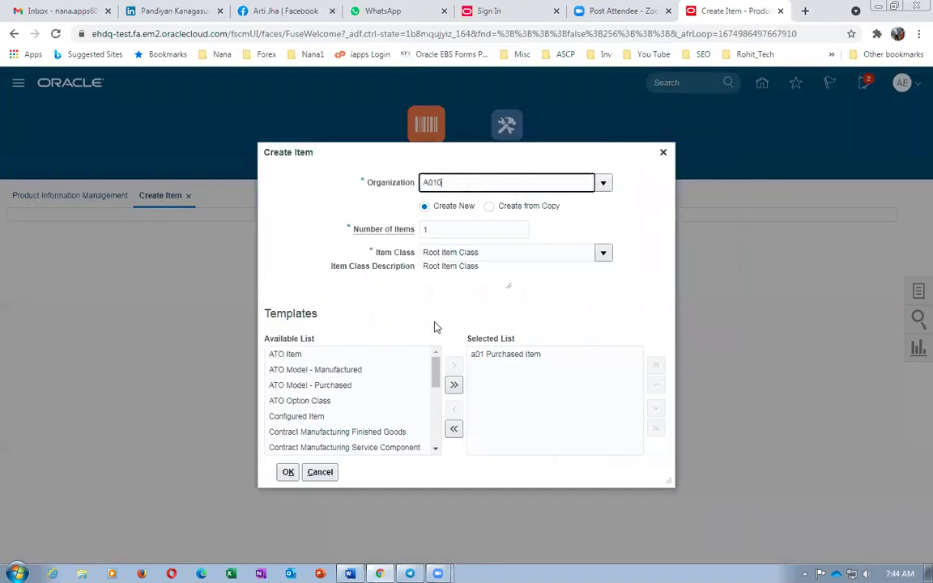
{"action": "left_click", "coordinate": [289, 472]}
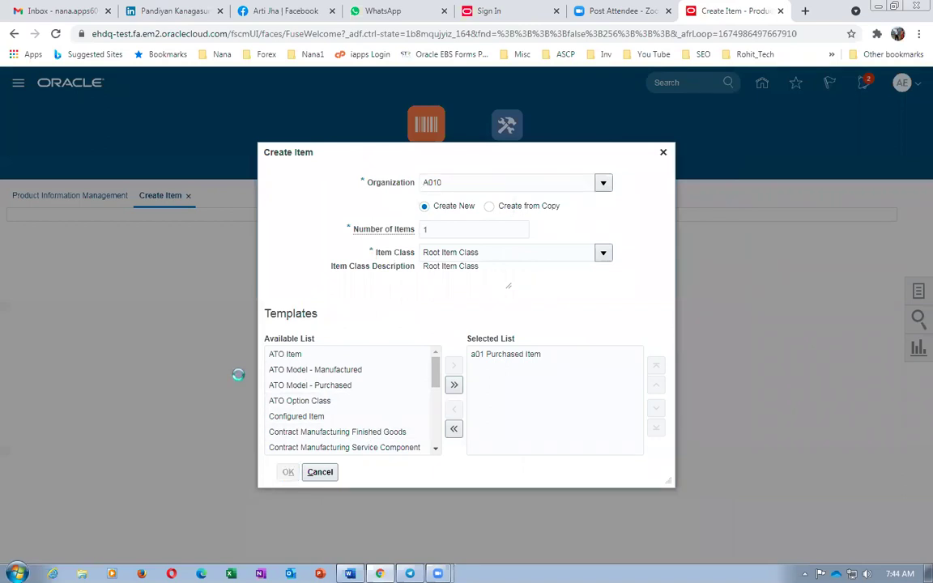
- Switch to the Word document, check the supply type of g01_Lot_Control, and copy its item name
{"action": "key", "text": "alt+Tab"}
{"action": "left_click_drag", "start_coordinate": [738, 324], "coordinate": [800, 334]}
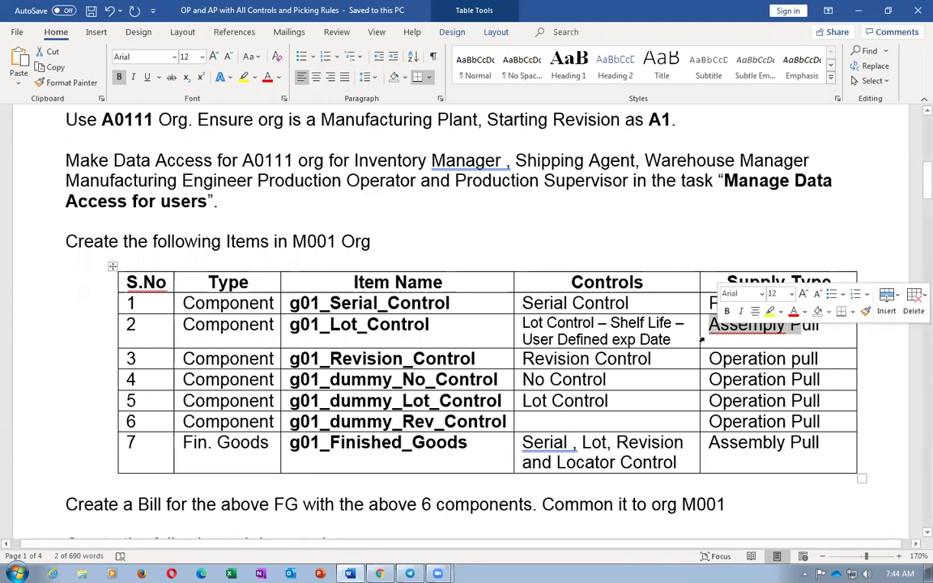
{"action": "left_click_drag", "start_coordinate": [289, 324], "coordinate": [429, 325]}
{"action": "key", "text": "ctrl+c"}
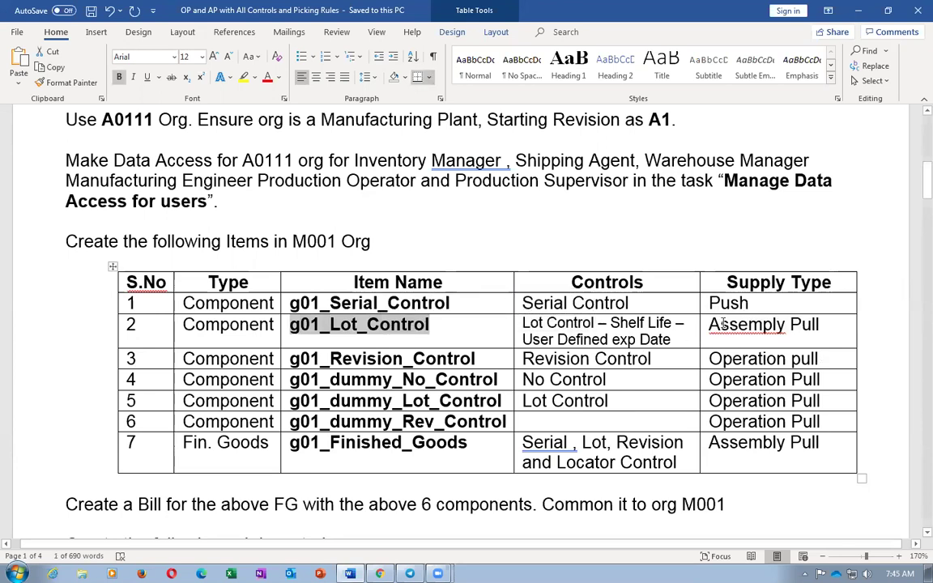
{"action": "left_click_drag", "start_coordinate": [723, 324], "coordinate": [810, 333]}
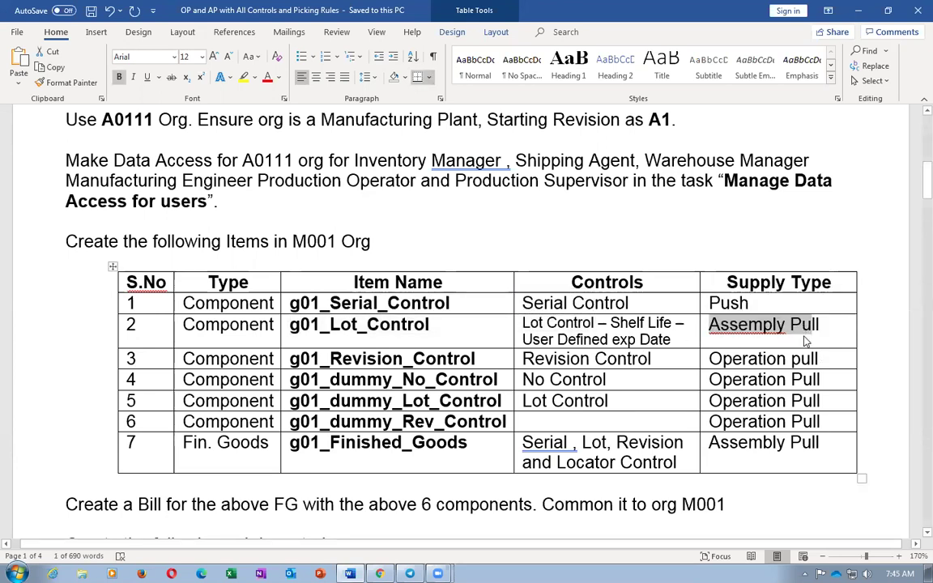
- Name the new Oracle item g01_Lot_Control and enter g01_Lot_Control_Desc as its description
{"action": "key", "text": "alt+Tab"}
{"action": "left_click", "coordinate": [454, 297]}
{"action": "key", "text": "ctrl+v"}
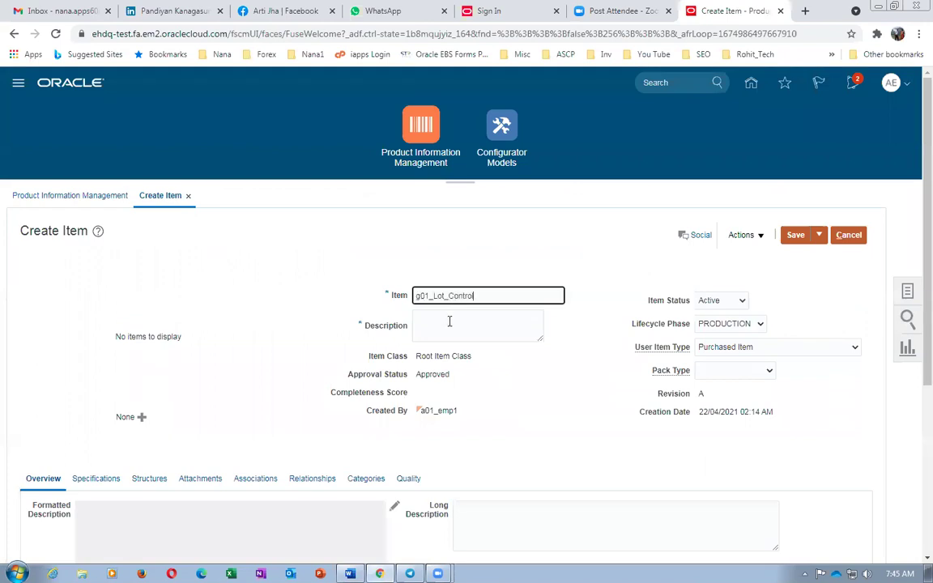
{"action": "left_click", "coordinate": [450, 322]}
{"action": "key", "text": "ctrl+v"}
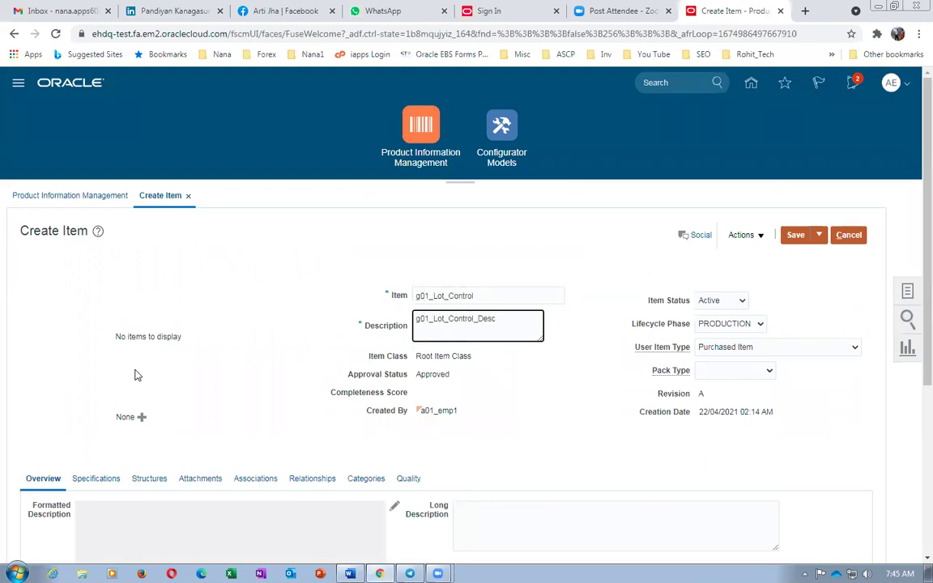
- Check the supply type in the manufacturing specifications, then set Full lot control and User-defined expiration date in the inventory specifications
{"action": "scroll", "coordinate": [197, 366], "scroll_direction": "down", "scroll_amount": 3}
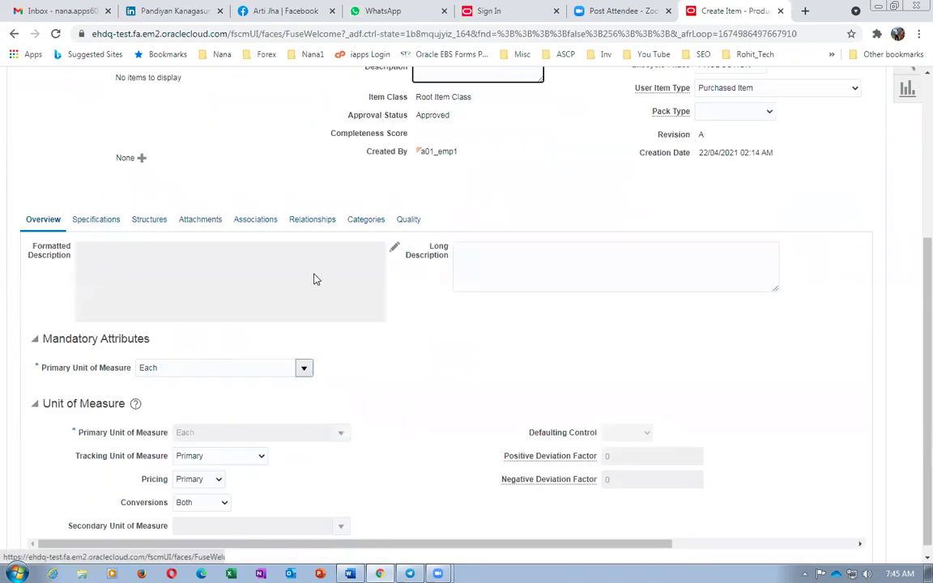
{"action": "scroll", "coordinate": [348, 387], "scroll_direction": "down", "scroll_amount": 2}
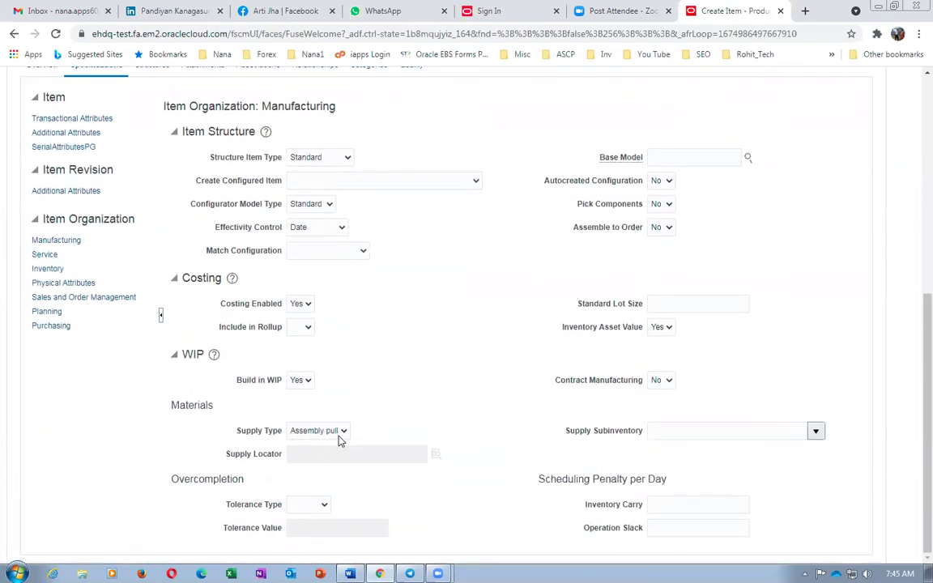
{"action": "left_click", "coordinate": [48, 270]}
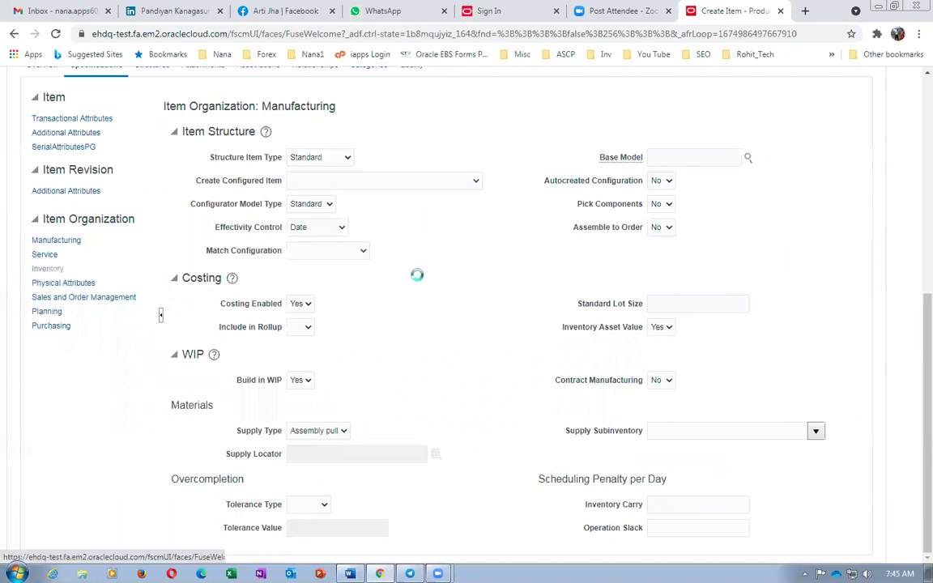
{"action": "left_click", "coordinate": [316, 311]}
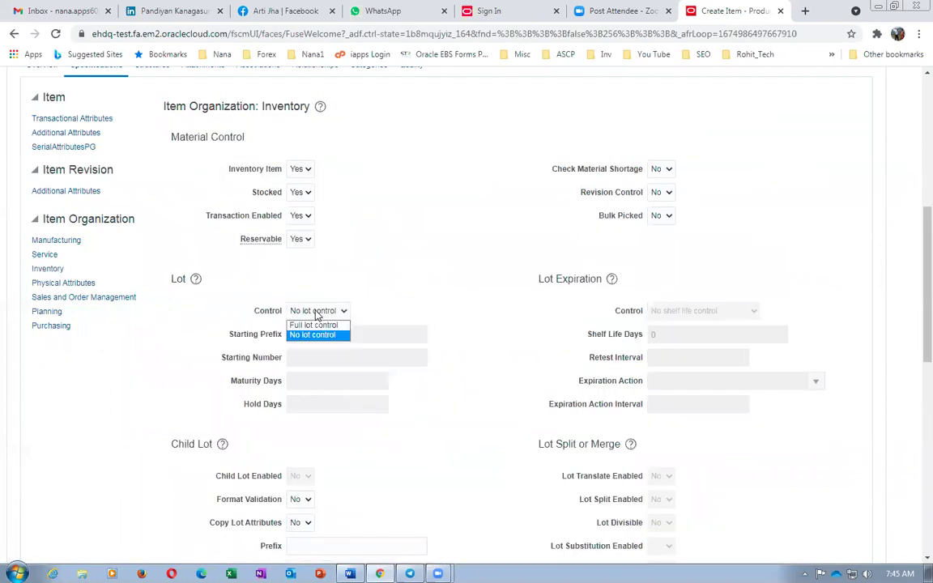
{"action": "left_click", "coordinate": [306, 324]}
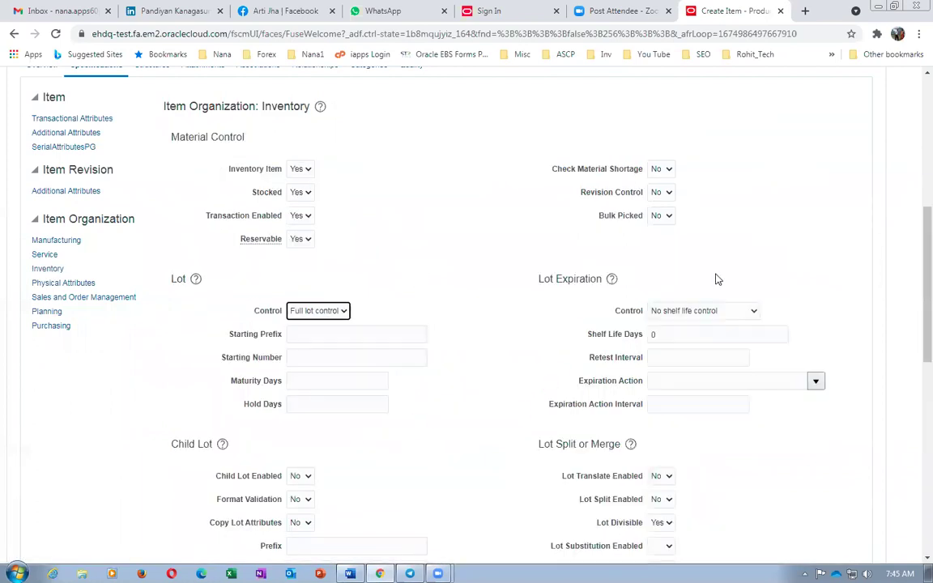
{"action": "left_click", "coordinate": [688, 313]}
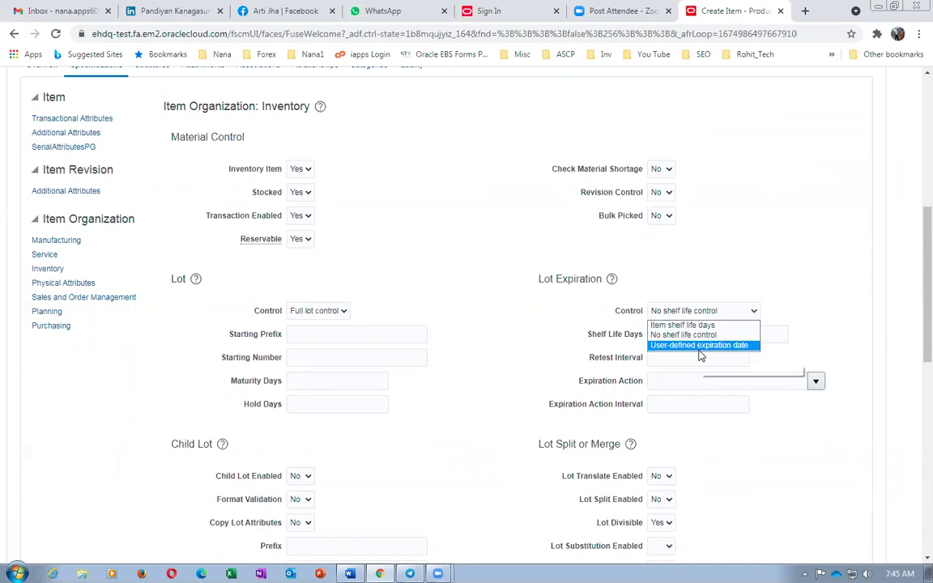
{"action": "left_click", "coordinate": [700, 353]}
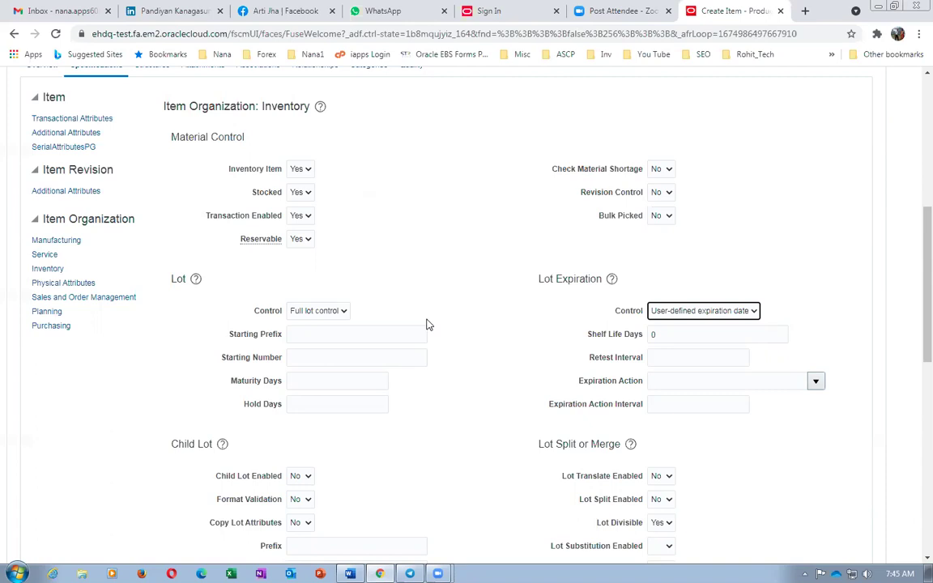
- Compare the lot item's shelf life control and supply type with its row in the Word document
{"action": "key", "text": "alt+Tab"}
{"action": "left_click_drag", "start_coordinate": [610, 323], "coordinate": [637, 334]}
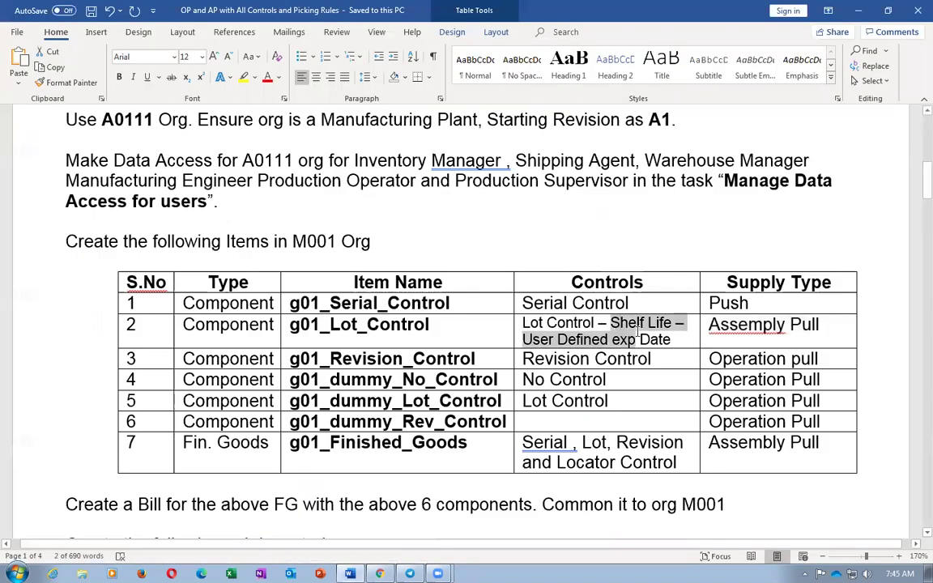
{"action": "left_click", "coordinate": [710, 324]}
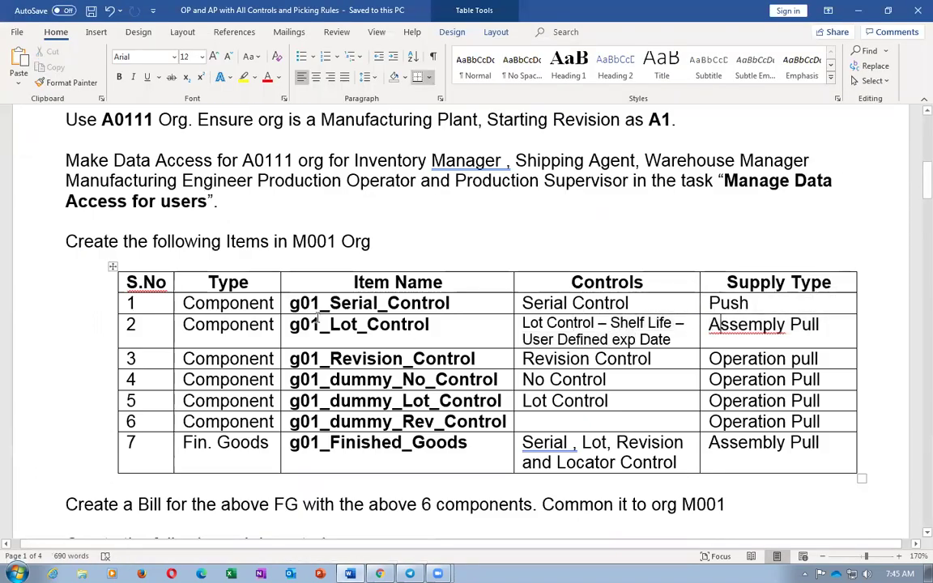
{"action": "key", "text": "alt+Tab"}
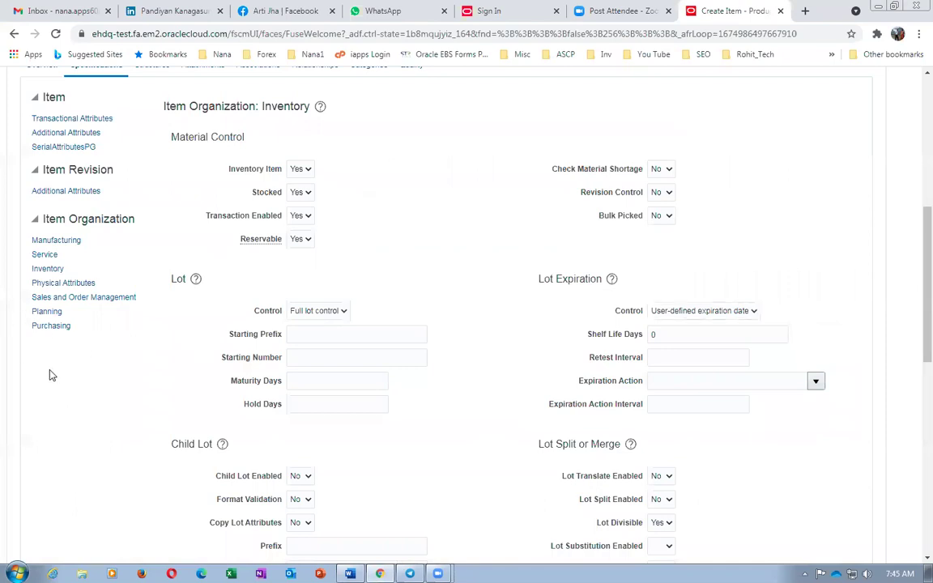
- Associate g01_Lot_Control with organization A0111, and save and close the item
{"action": "scroll", "coordinate": [202, 249], "scroll_direction": "up", "scroll_amount": 3}
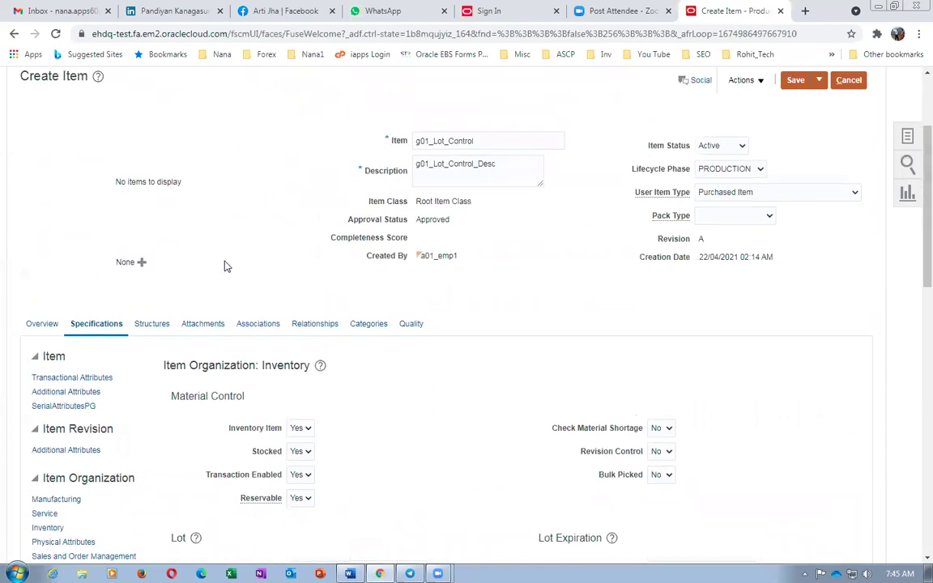
{"action": "left_click", "coordinate": [249, 324]}
{"action": "left_click", "coordinate": [47, 434]}
{"action": "left_click", "coordinate": [56, 476]}
{"action": "left_click", "coordinate": [484, 294]}
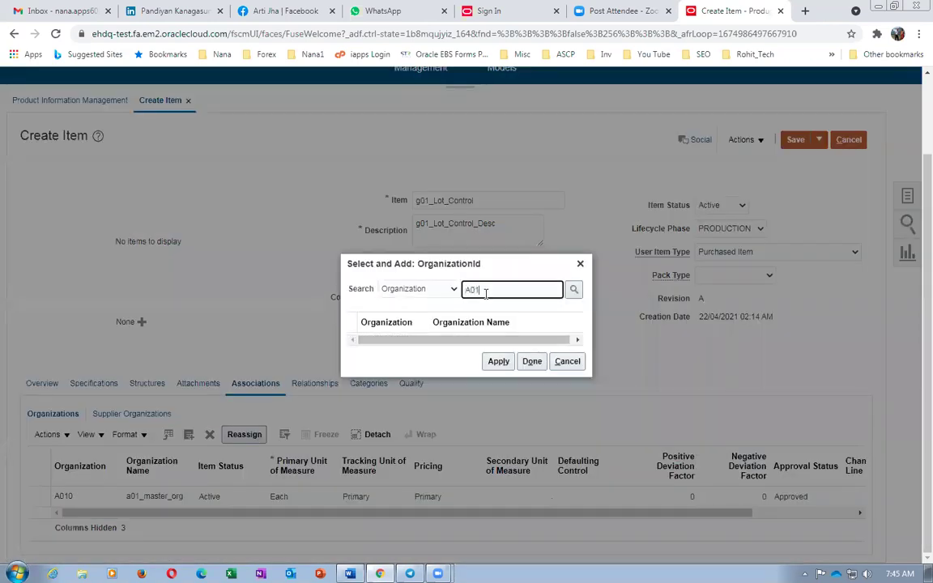
{"action": "type", "text": "A0111"}
{"action": "key", "text": "Return"}
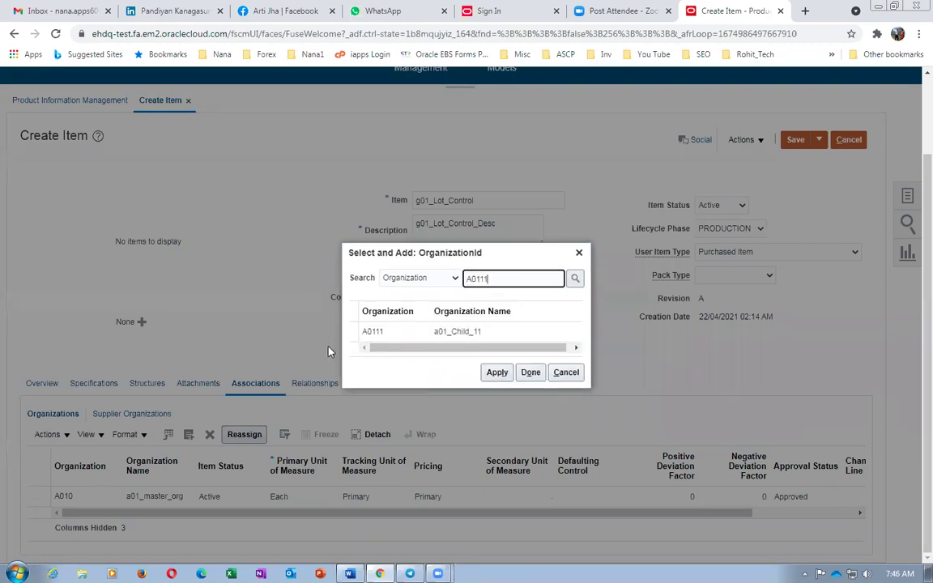
{"action": "left_click", "coordinate": [356, 331]}
{"action": "left_click", "coordinate": [496, 372]}
{"action": "left_click", "coordinate": [531, 371]}
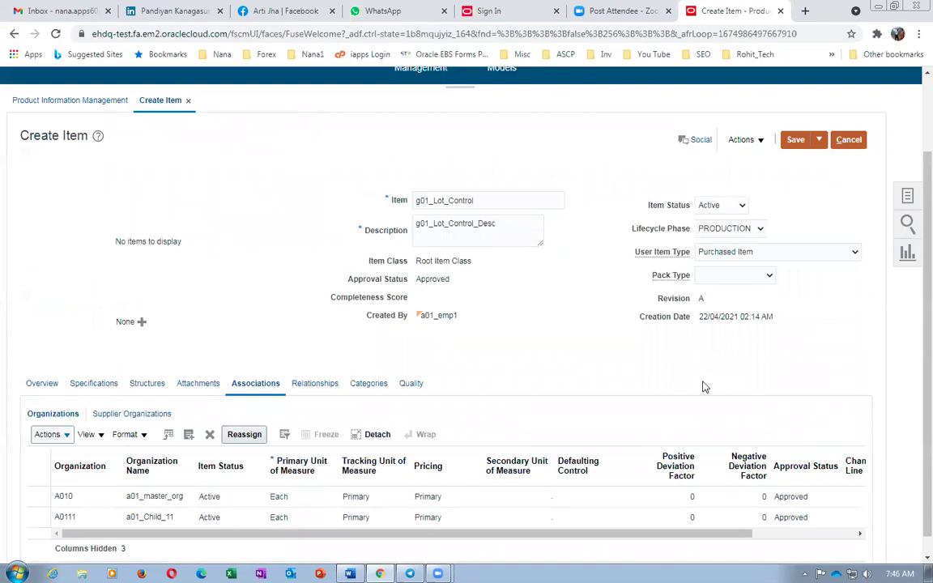
{"action": "left_click", "coordinate": [818, 140]}
{"action": "left_click", "coordinate": [813, 163]}
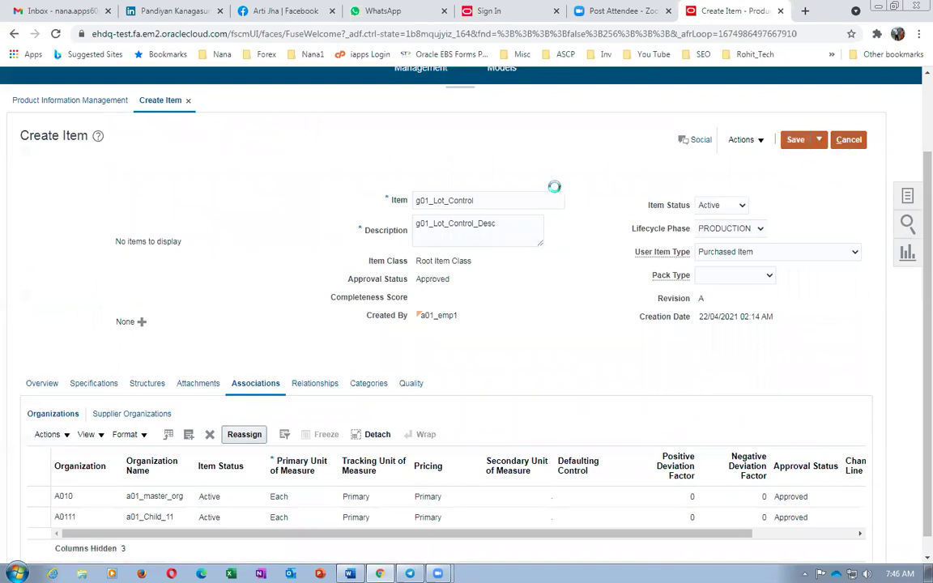
- Copy the name g01_Revision_Control from the Word document and start a new Oracle item in organization A010 with the a01 Purchased Item template
{"action": "key", "text": "alt+Tab"}
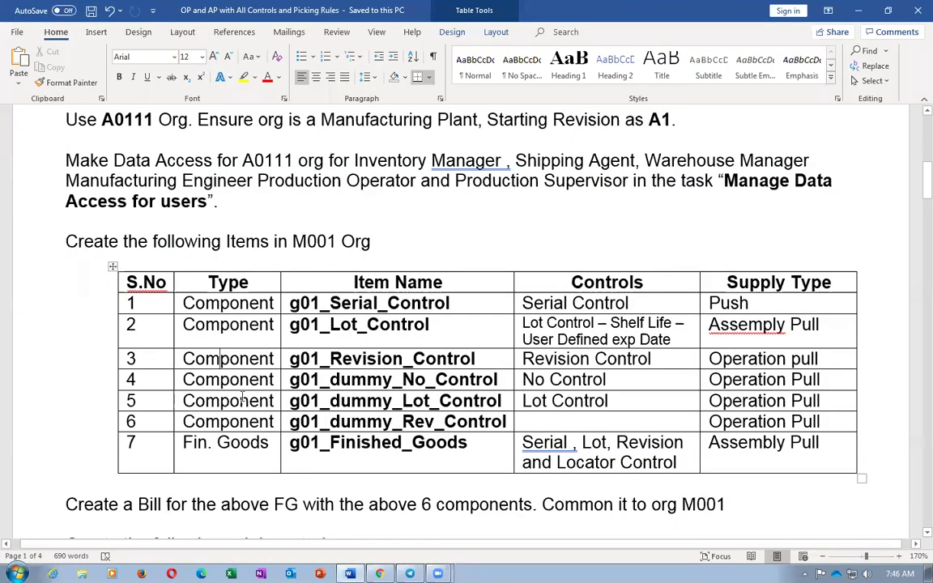
{"action": "double_click", "coordinate": [381, 359]}
{"action": "key", "text": "ctrl+c"}
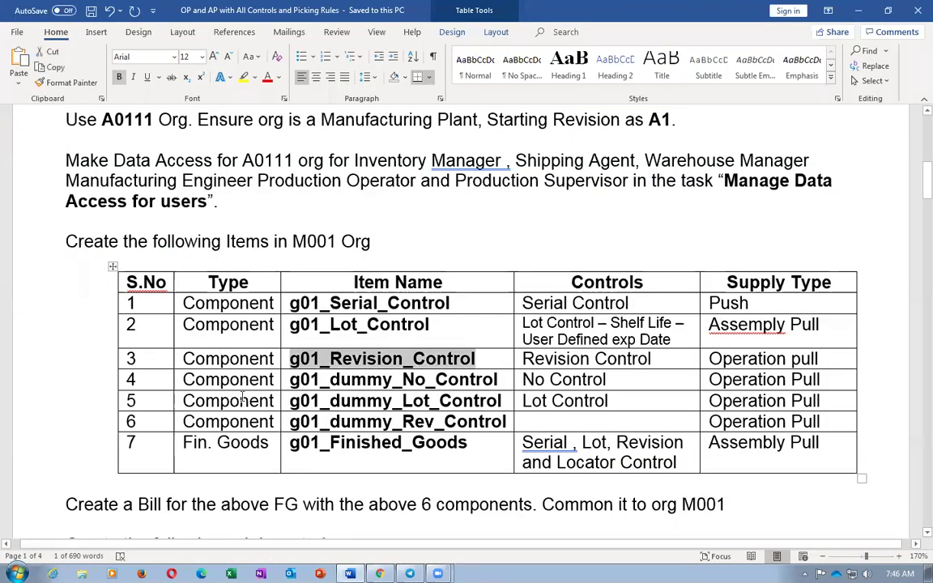
{"action": "key", "text": "alt+Tab"}
{"action": "left_click", "coordinate": [908, 292]}
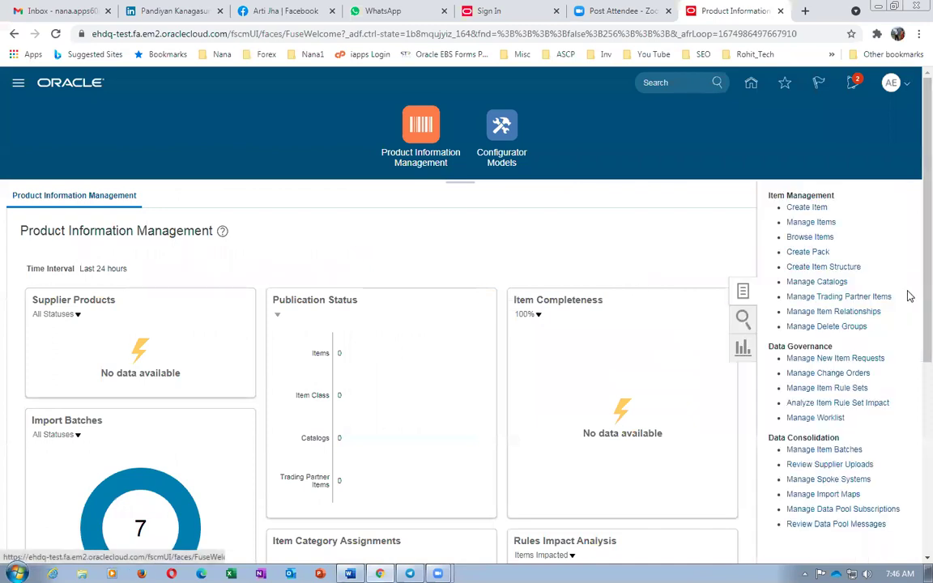
{"action": "left_click", "coordinate": [810, 208]}
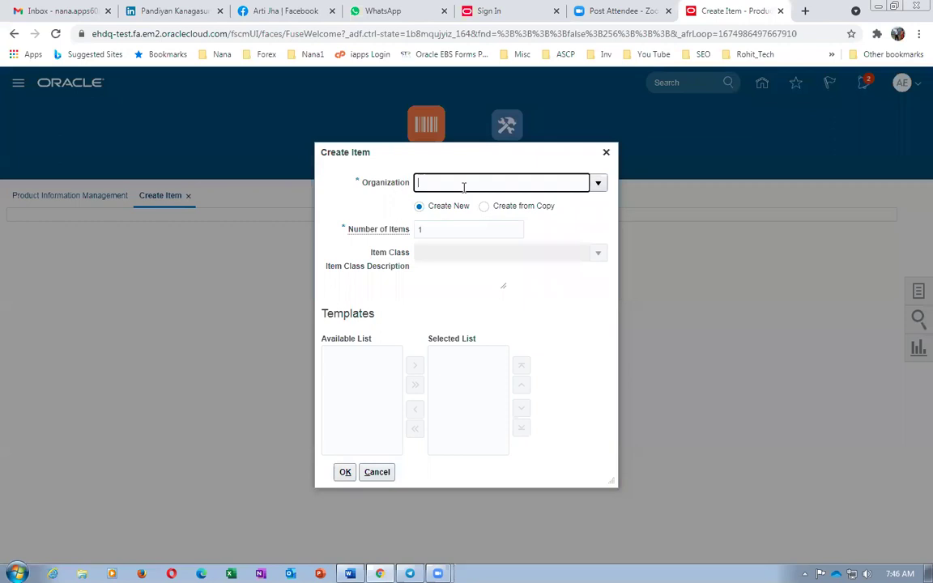
{"action": "type", "text": "A010"}
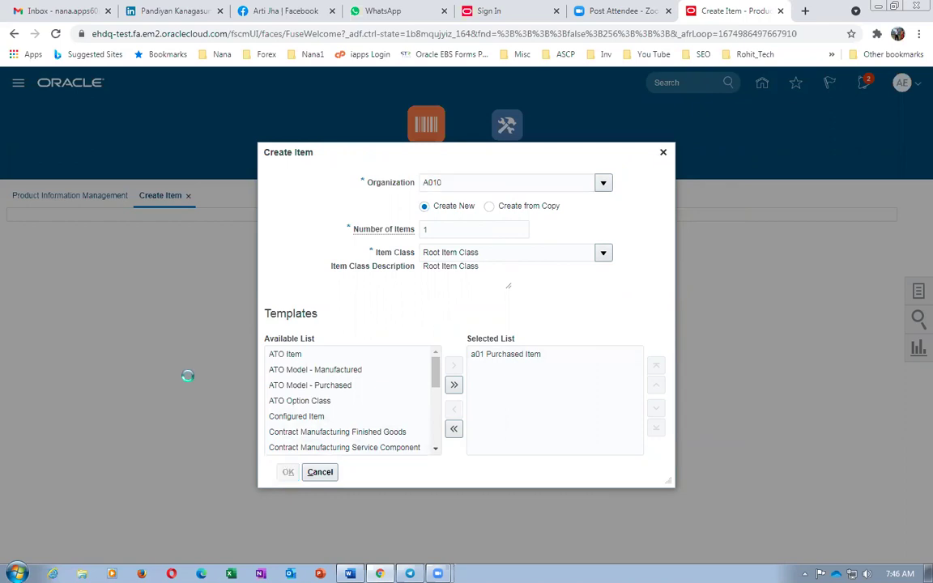
- Check the revision item's supply type in the Word document and set the WIP supply type to Operation pull in its manufacturing specifications
{"action": "key", "text": "alt+Tab"}
{"action": "left_click", "coordinate": [748, 358]}
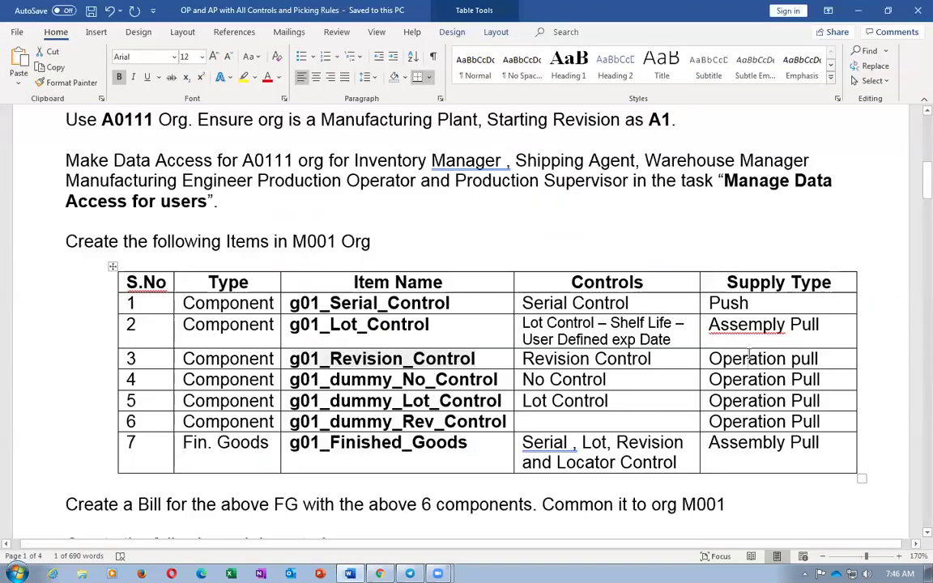
{"action": "key", "text": "alt+Tab"}
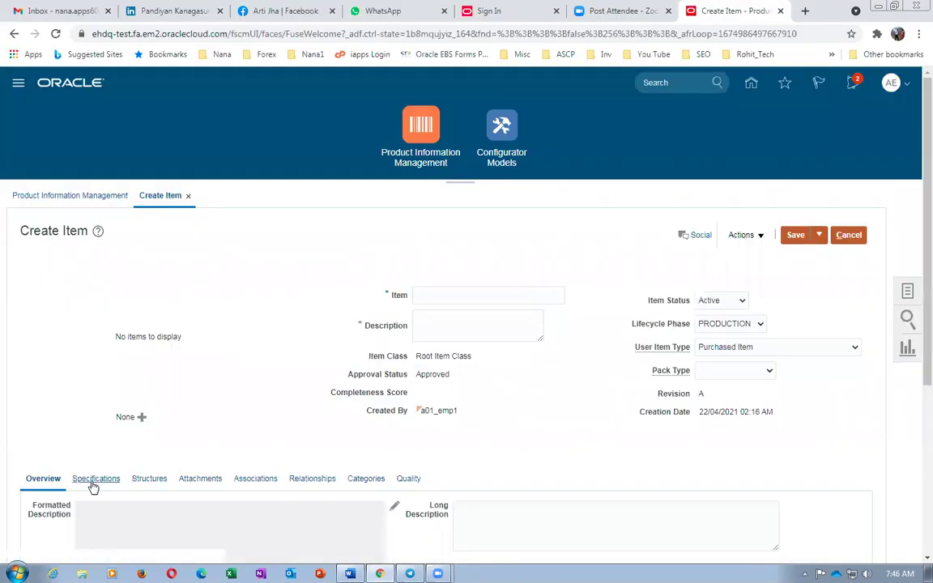
{"action": "scroll", "coordinate": [240, 405], "scroll_direction": "down", "scroll_amount": 3}
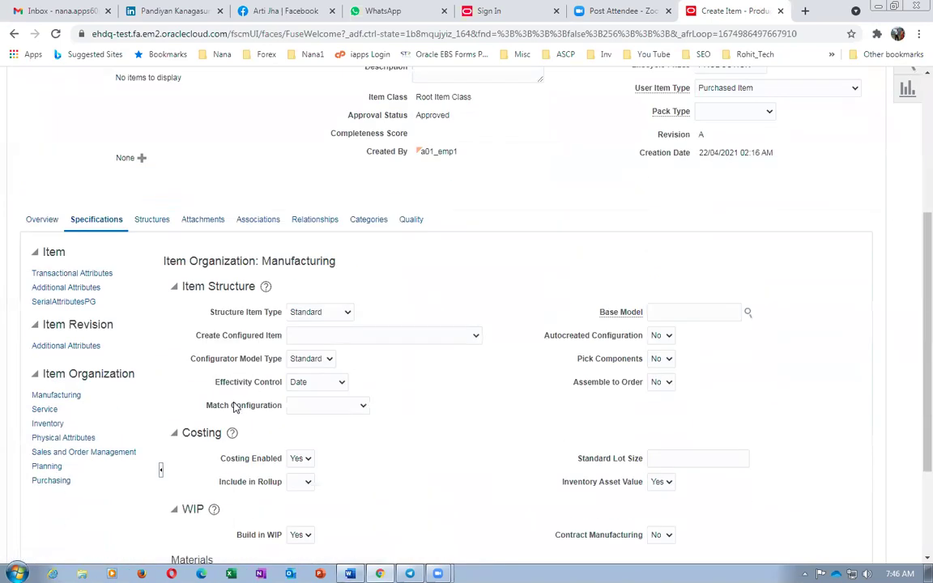
{"action": "scroll", "coordinate": [324, 486], "scroll_direction": "down", "scroll_amount": 2}
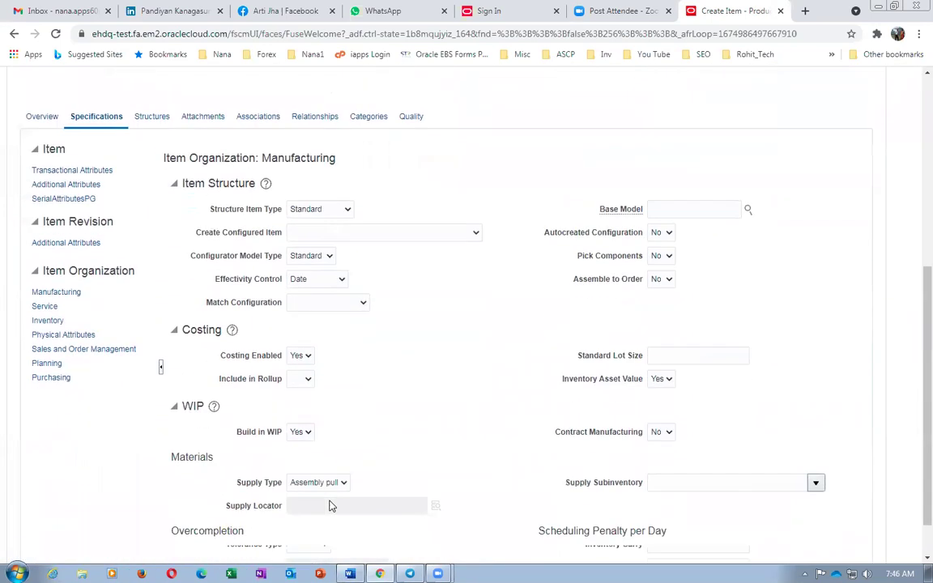
{"action": "left_click", "coordinate": [326, 456]}
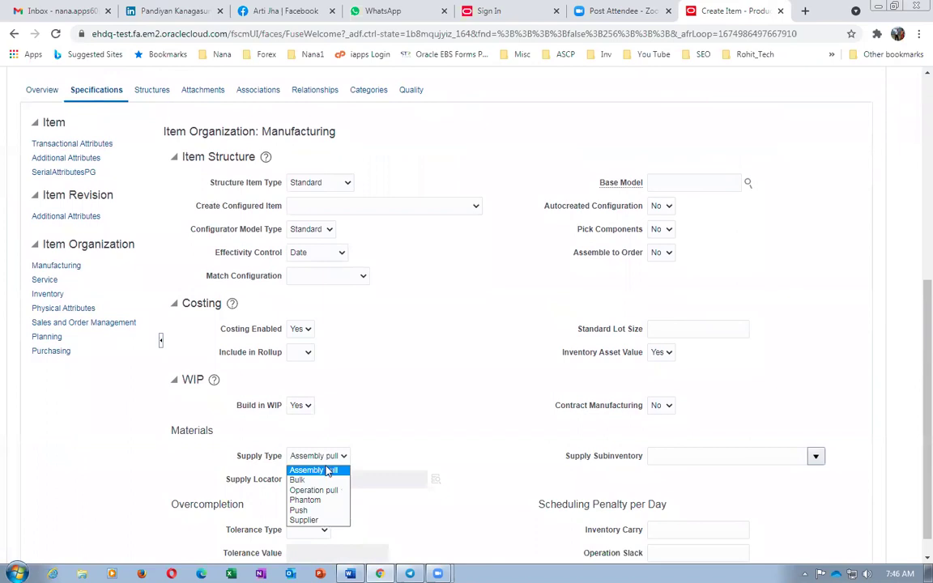
{"action": "left_click", "coordinate": [323, 492]}
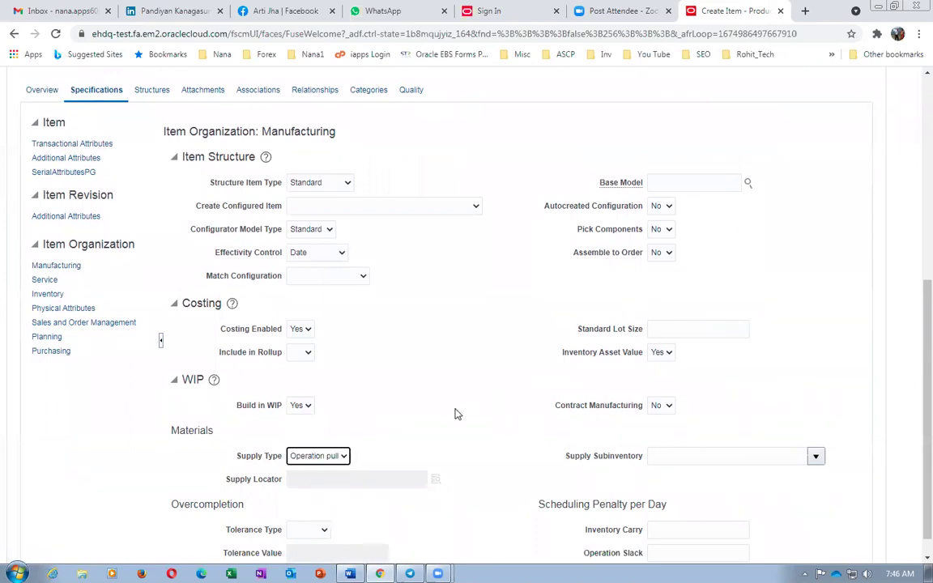
- Set the item's revision control to Yes in the inventory specifications and return to the Word document
{"action": "left_click", "coordinate": [46, 294]}
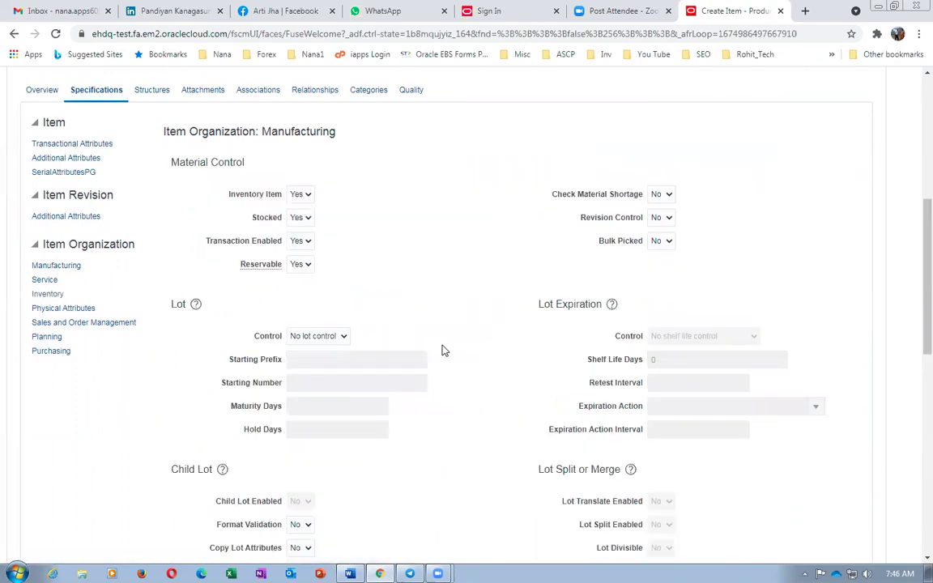
{"action": "left_click", "coordinate": [661, 217]}
{"action": "left_click", "coordinate": [658, 243]}
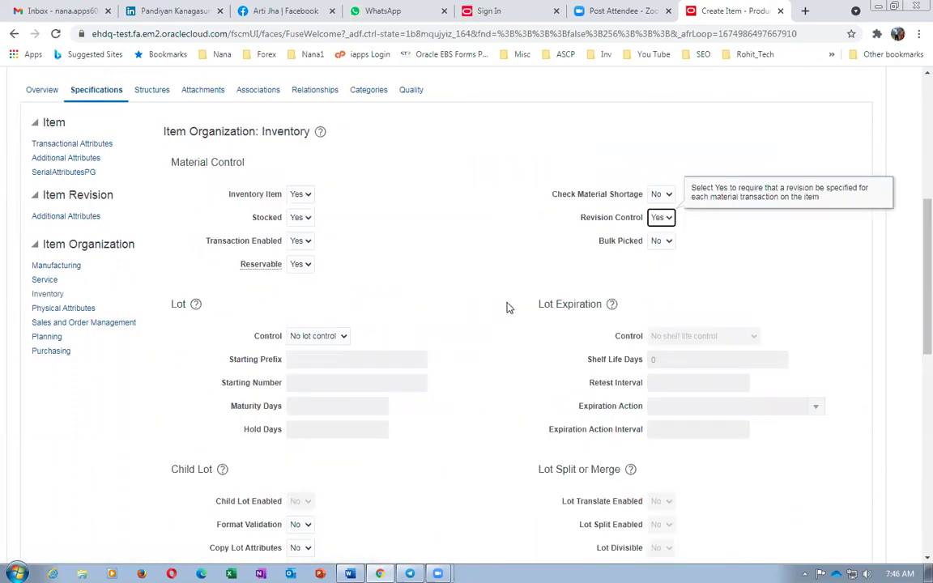
{"action": "scroll", "coordinate": [486, 288], "scroll_direction": "up", "scroll_amount": 3}
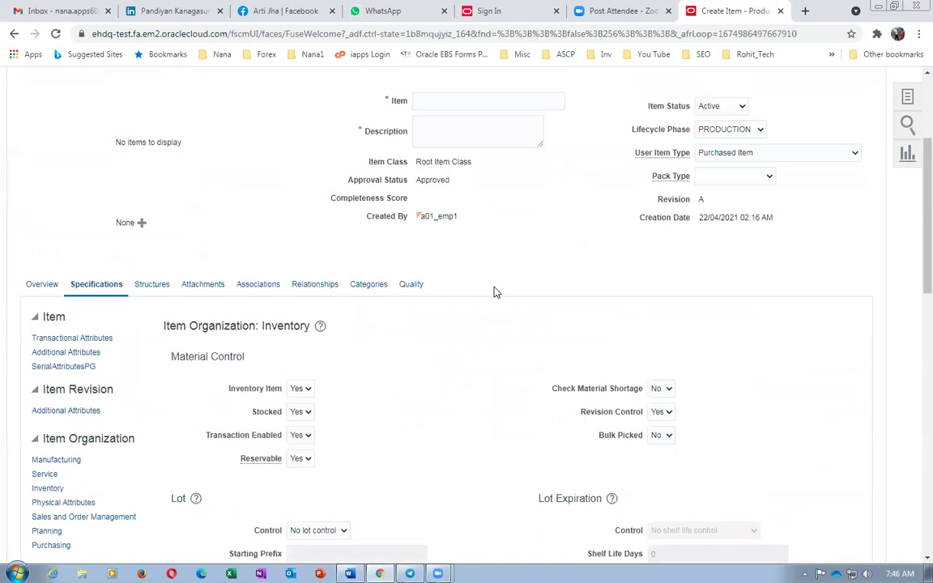
{"action": "key", "text": "alt+Tab"}
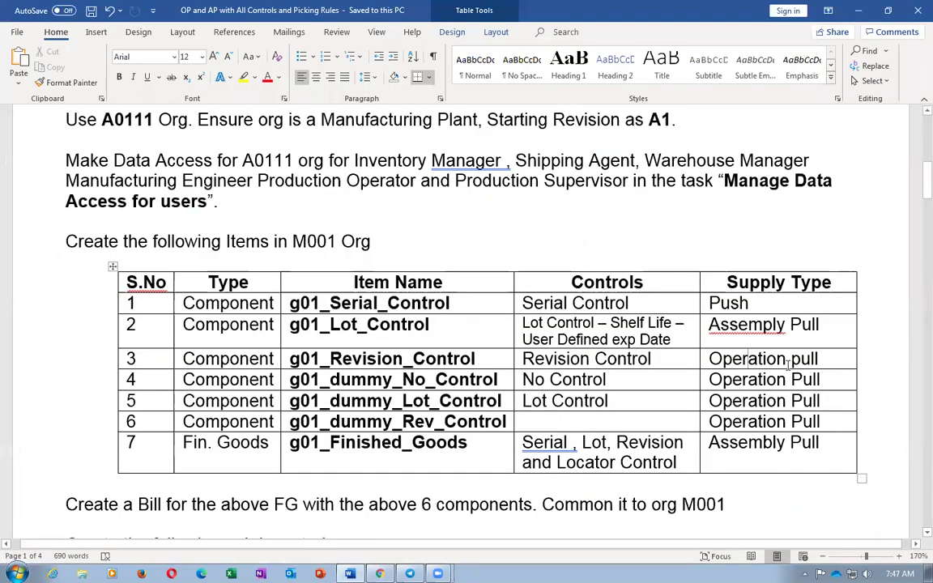
- Name the new Oracle item g01_Revision_Control with the description g01_Revision_Control_Desc and display its organization associations
{"action": "key", "text": "alt+Tab"}
{"action": "scroll", "coordinate": [565, 254], "scroll_direction": "up", "scroll_amount": 2}
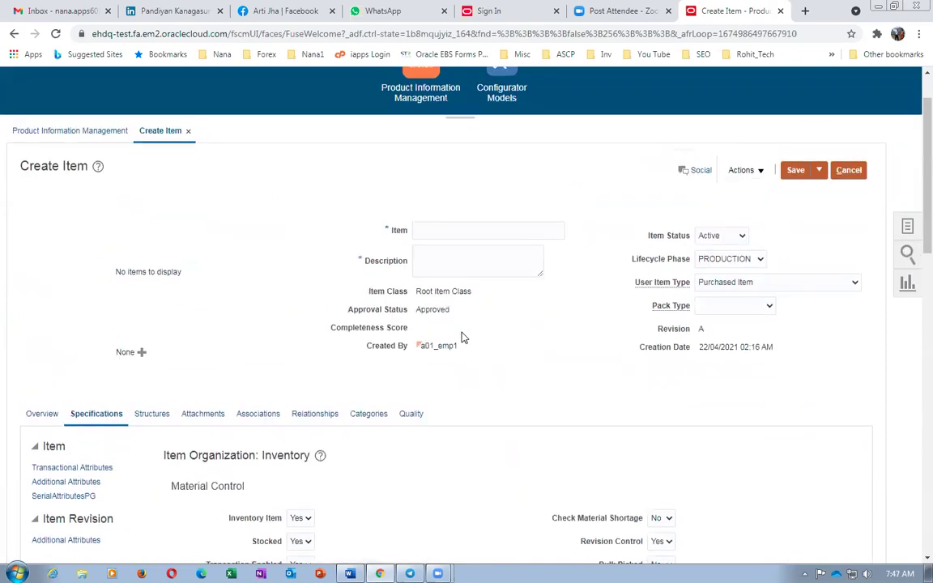
{"action": "left_click", "coordinate": [258, 413]}
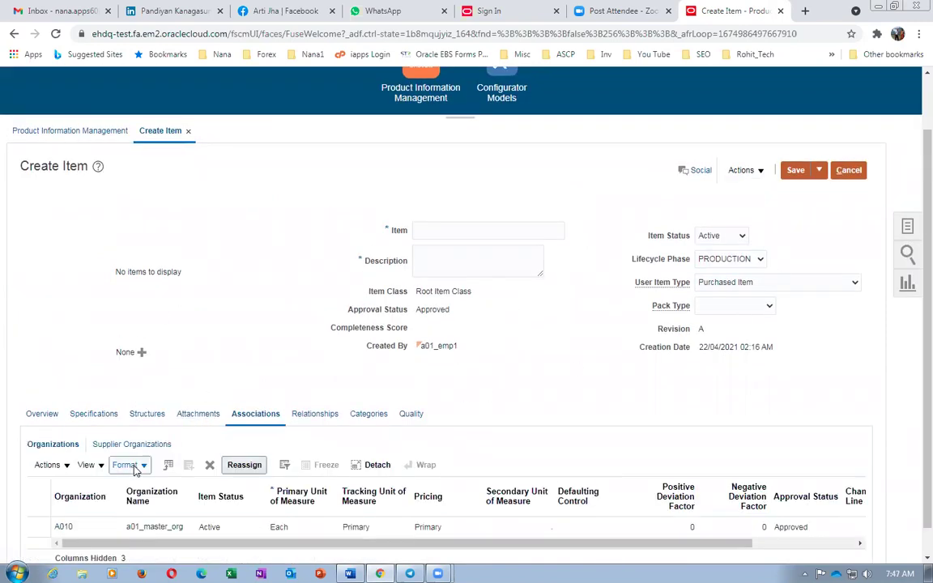
{"action": "left_click", "coordinate": [47, 464]}
{"action": "left_click", "coordinate": [451, 230]}
{"action": "key", "text": "ctrl+v"}
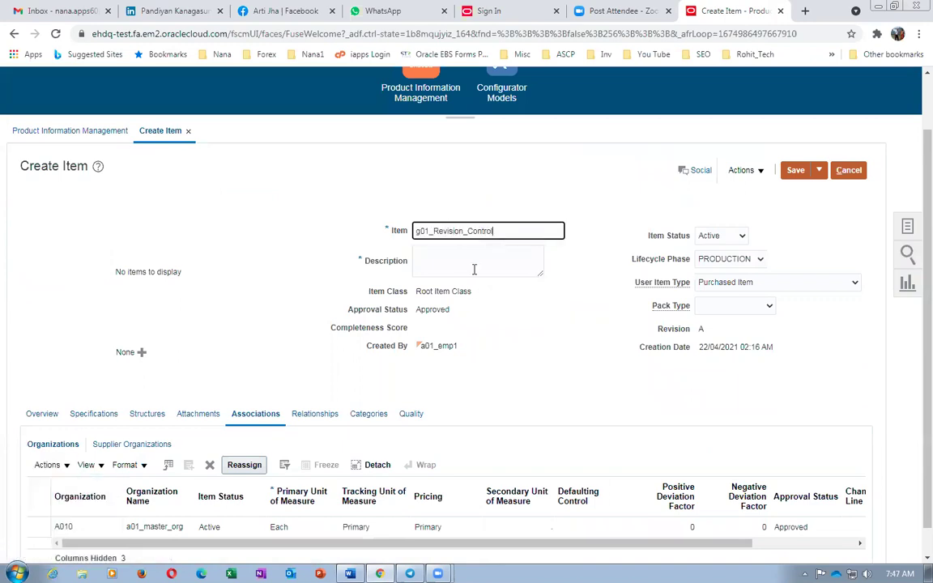
{"action": "left_click", "coordinate": [473, 259]}
{"action": "key", "text": "ctrl+v"}
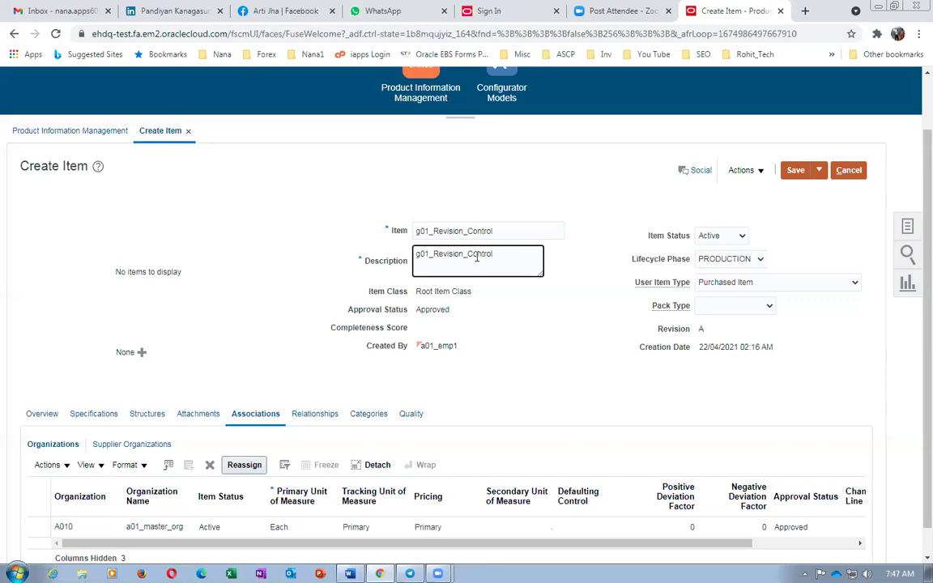
{"action": "type", "text": "_Desc"}
{"action": "left_click", "coordinate": [557, 338]}
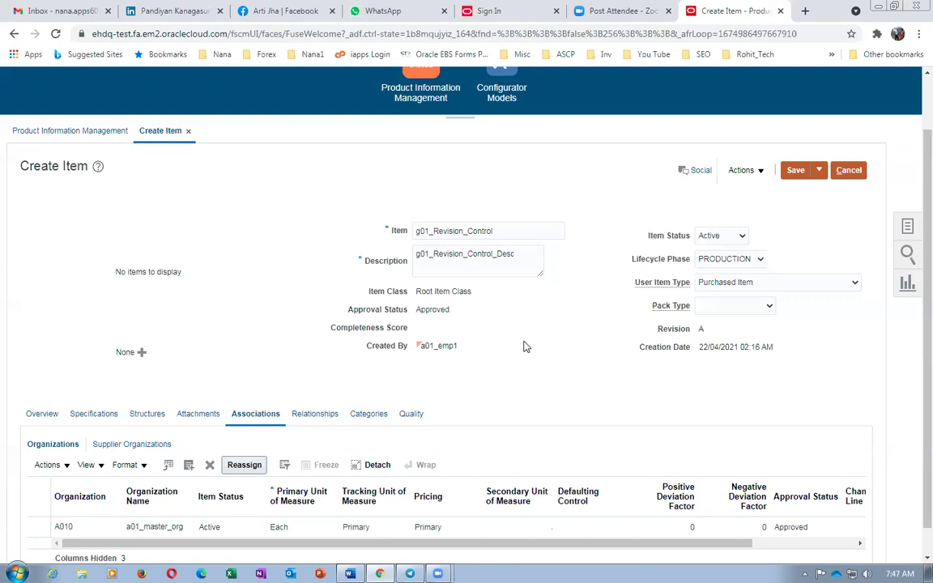
- Associate g01_Revision_Control with organization A0111
{"action": "scroll", "coordinate": [258, 442], "scroll_direction": "down", "scroll_amount": 1}
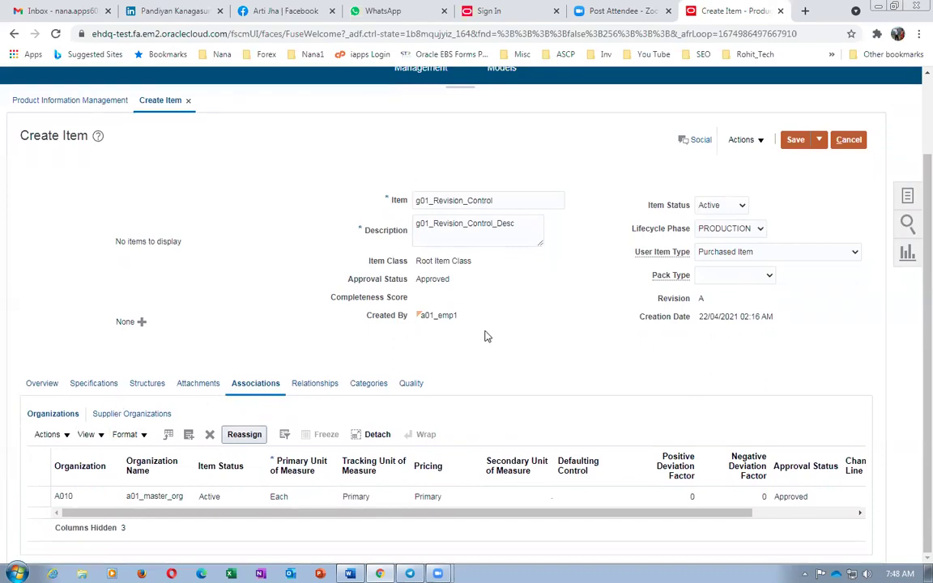
{"action": "left_click", "coordinate": [47, 434]}
{"action": "left_click", "coordinate": [66, 478]}
{"action": "left_click", "coordinate": [497, 289]}
{"action": "type", "text": "A"}
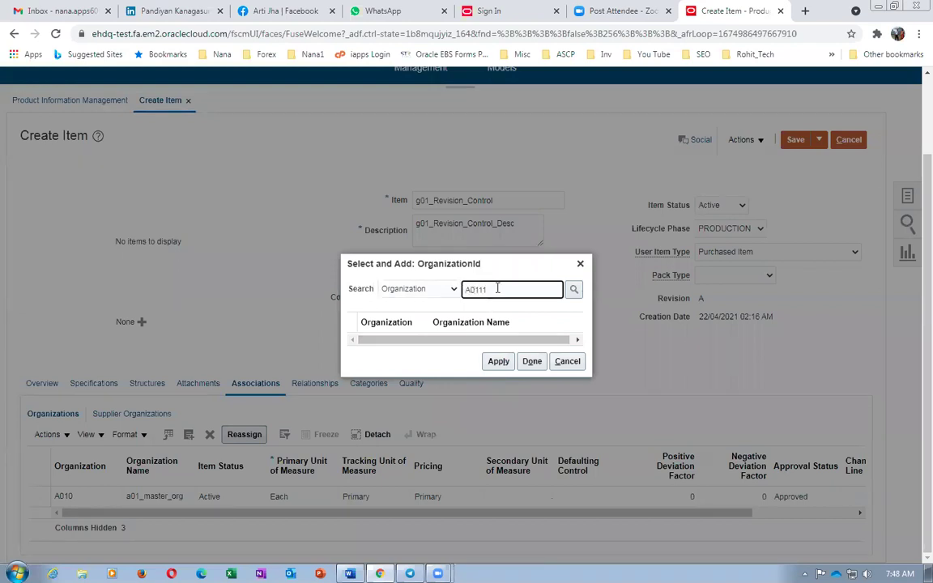
{"action": "type", "text": "0111"}
{"action": "key", "text": "Return"}
{"action": "left_click", "coordinate": [354, 330]}
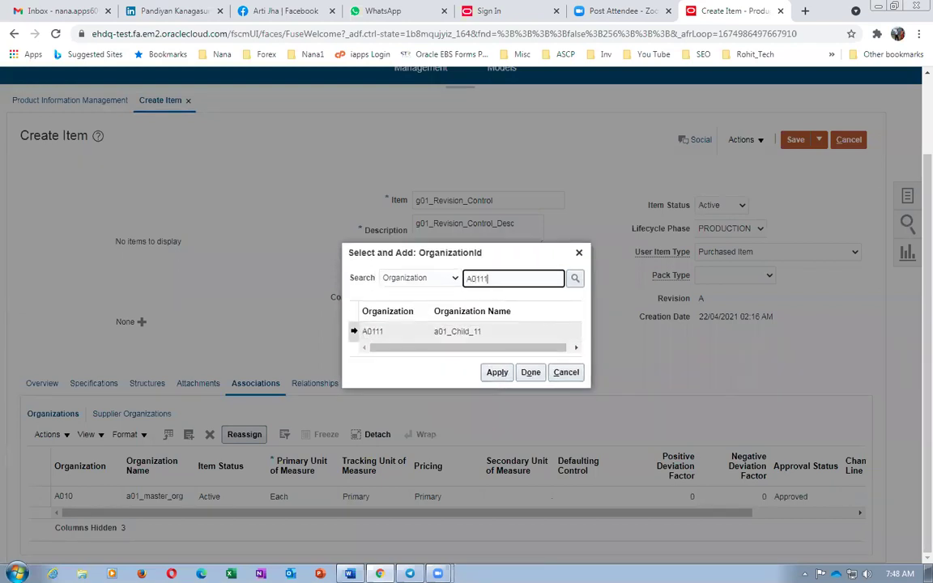
{"action": "left_click", "coordinate": [497, 374]}
{"action": "left_click", "coordinate": [530, 372]}
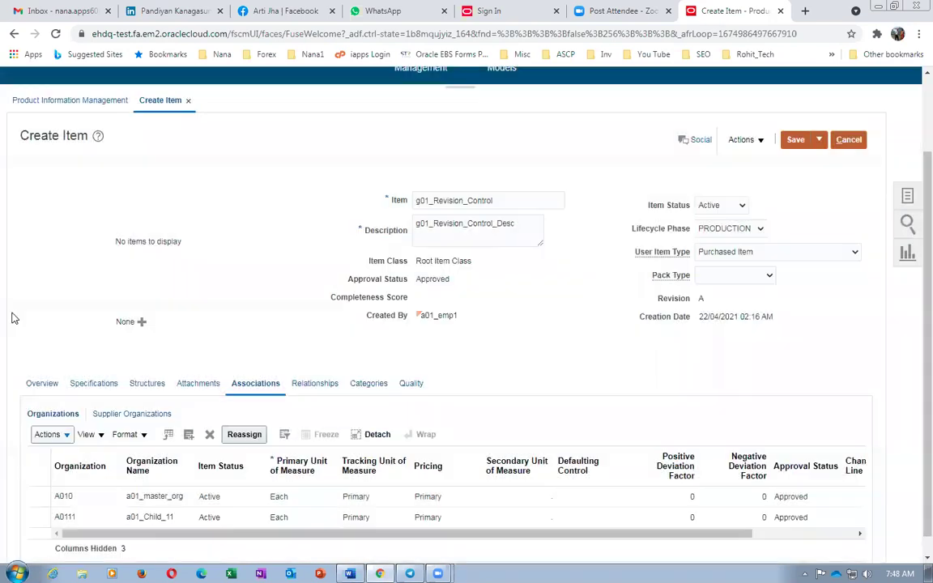
- Review the revision item's inventory specifications, and save and close the item
{"action": "left_click", "coordinate": [85, 386]}
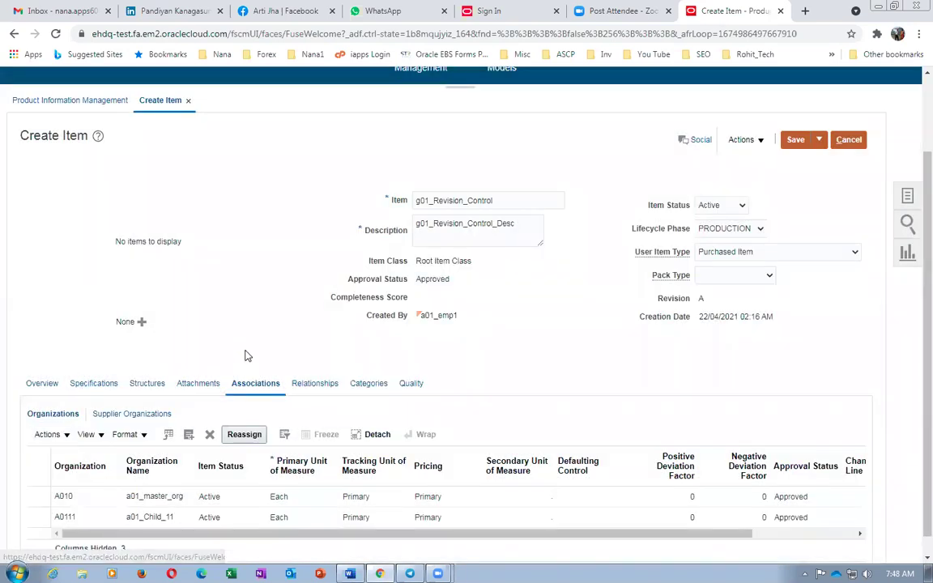
{"action": "scroll", "coordinate": [247, 373], "scroll_direction": "down", "scroll_amount": 4}
{"action": "scroll", "coordinate": [362, 455], "scroll_direction": "down", "scroll_amount": 2}
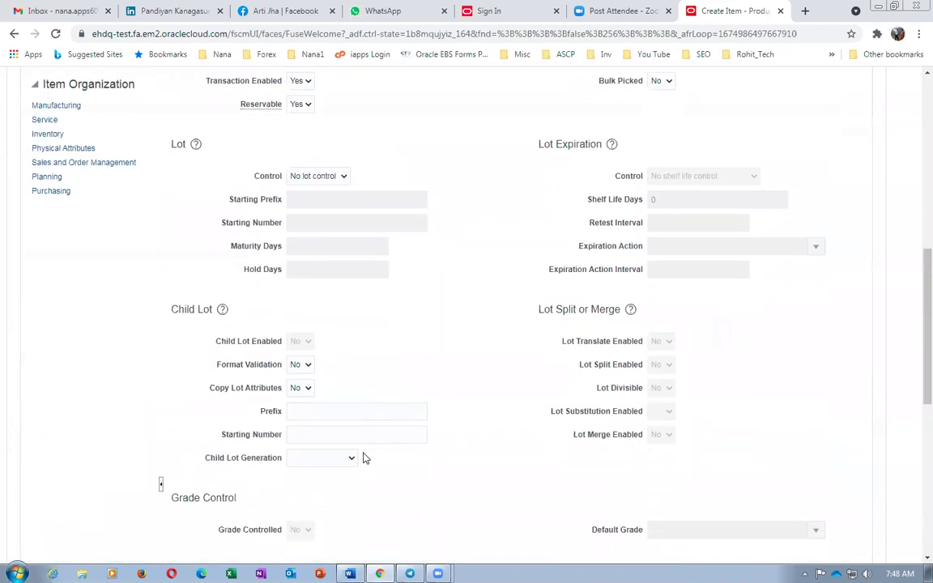
{"action": "left_click", "coordinate": [55, 106]}
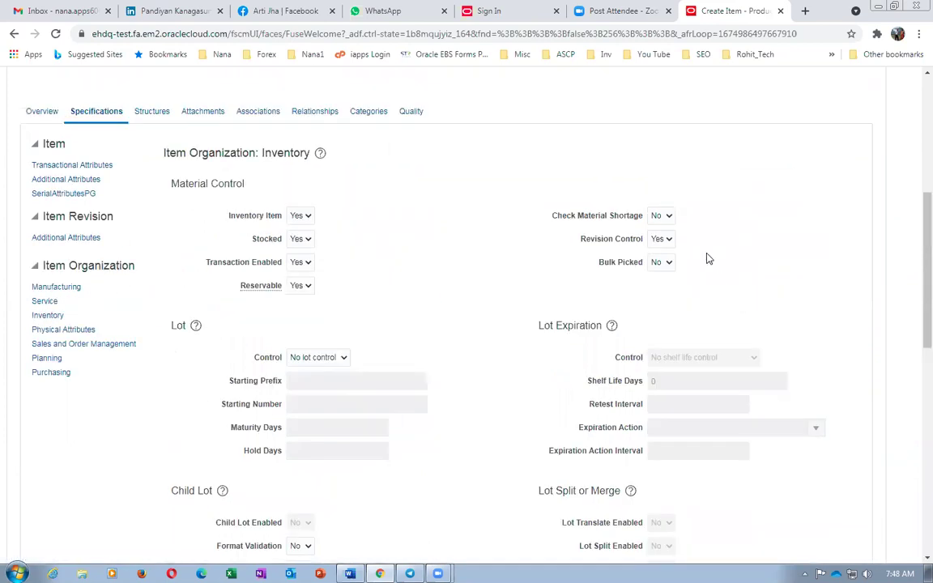
{"action": "scroll", "coordinate": [816, 256], "scroll_direction": "up", "scroll_amount": 4}
{"action": "left_click", "coordinate": [818, 191]}
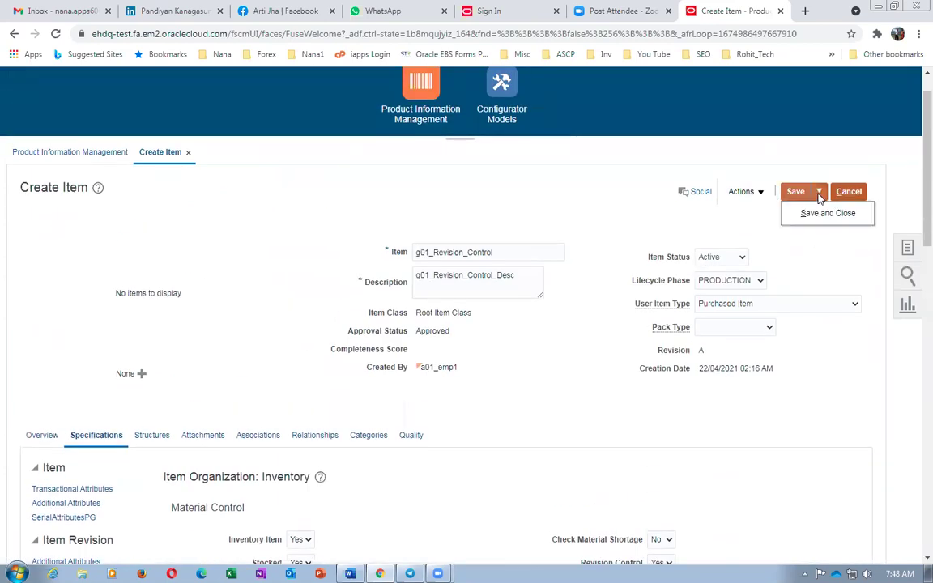
{"action": "left_click", "coordinate": [818, 212]}
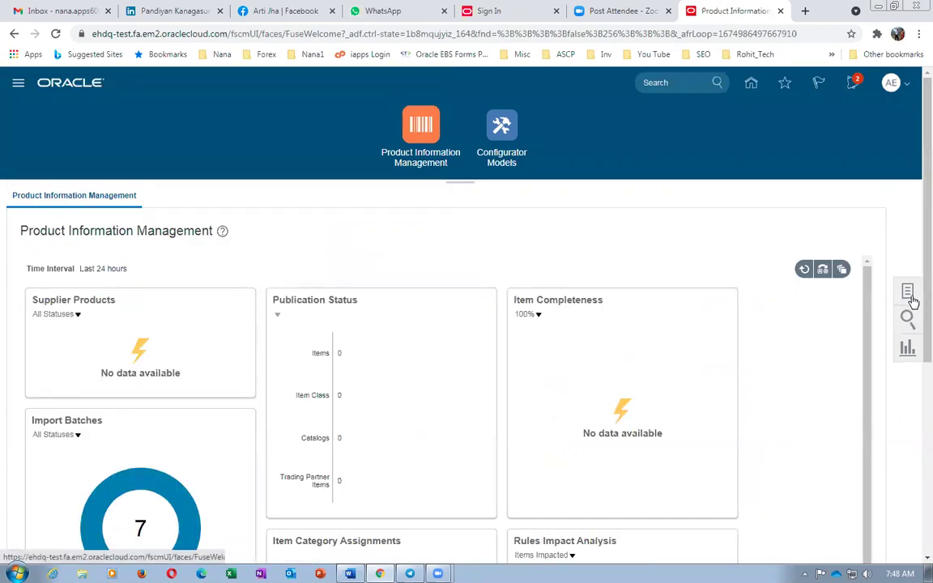
- Browse the items in the Root Item Class and search for item names starting with g01_Revision_Control
{"action": "key", "text": "alt+Tab"}
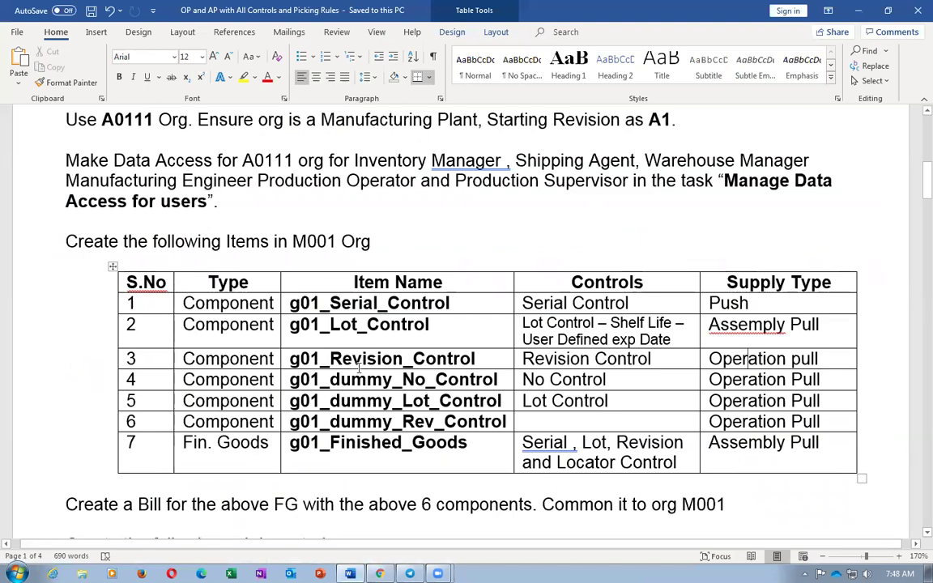
{"action": "key", "text": "alt+Tab"}
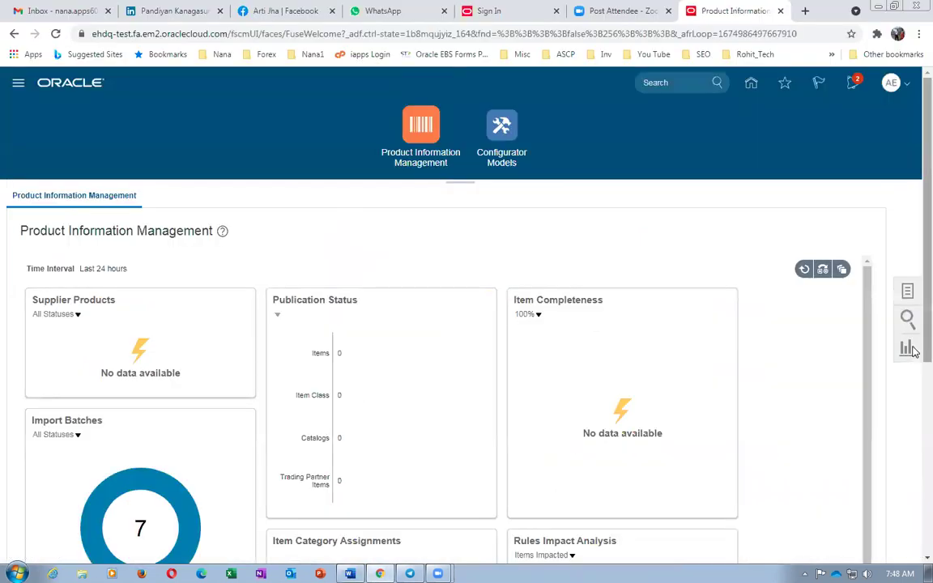
{"action": "left_click", "coordinate": [907, 291]}
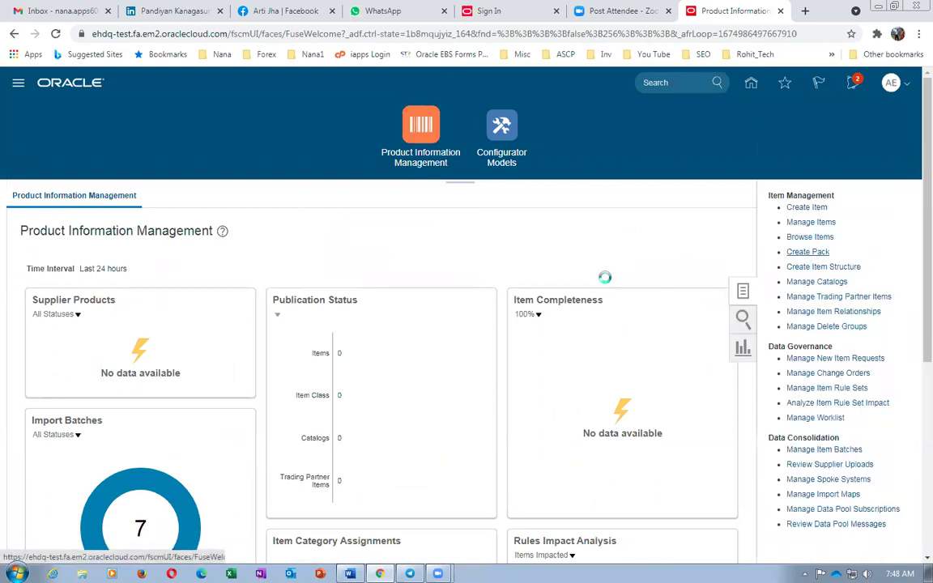
{"action": "left_click", "coordinate": [418, 452]}
{"action": "type", "text": "g01_Revision_Control"}
{"action": "key", "text": "Tab"}
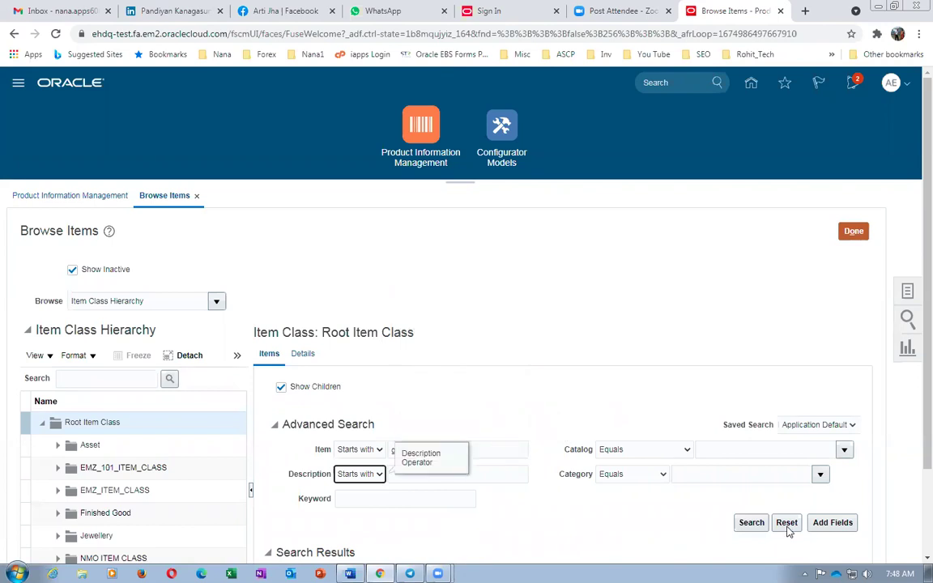
{"action": "left_click", "coordinate": [753, 524]}
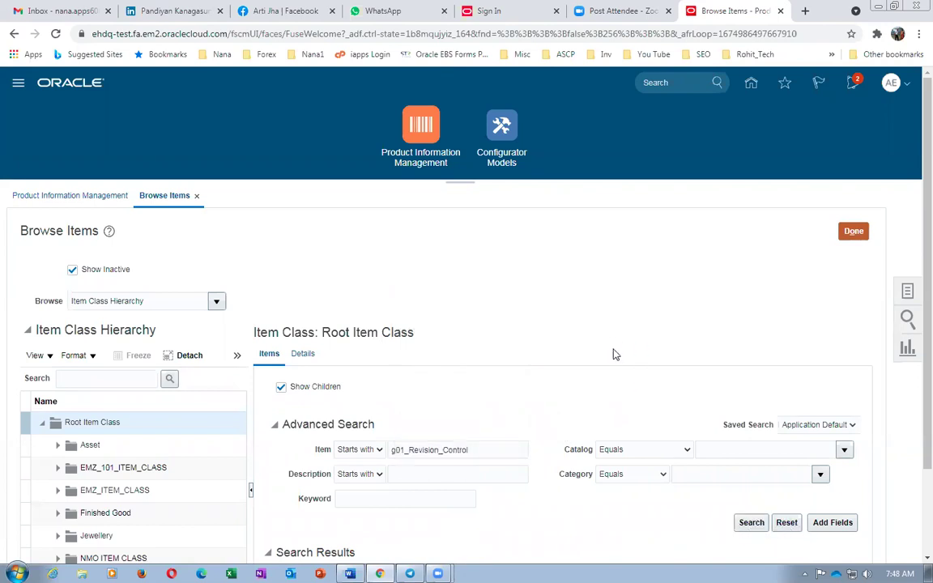
- Hide the images in the search results and open the g01_Revision_Control record belonging to organization A0111
{"action": "scroll", "coordinate": [624, 340], "scroll_direction": "down", "scroll_amount": 2}
{"action": "left_click", "coordinate": [673, 307]}
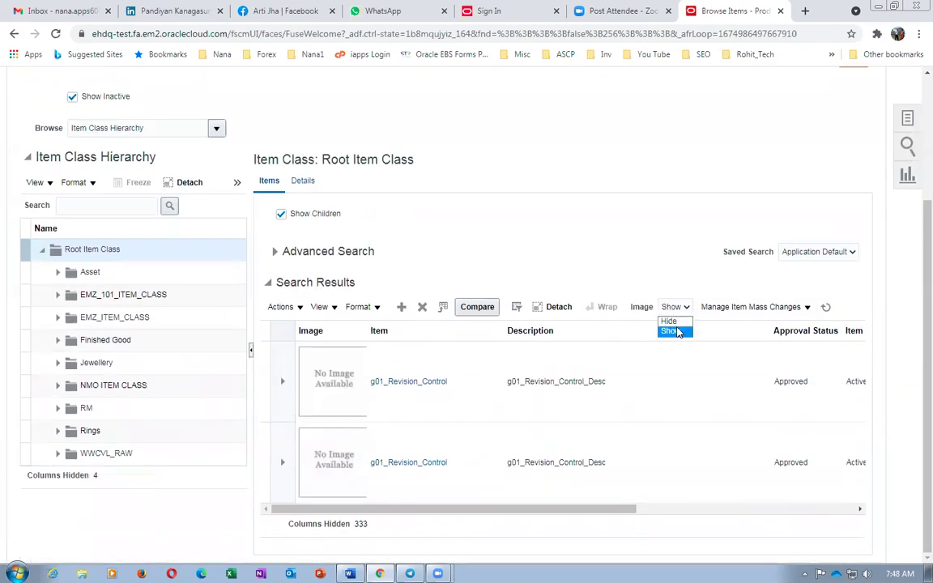
{"action": "left_click", "coordinate": [671, 328]}
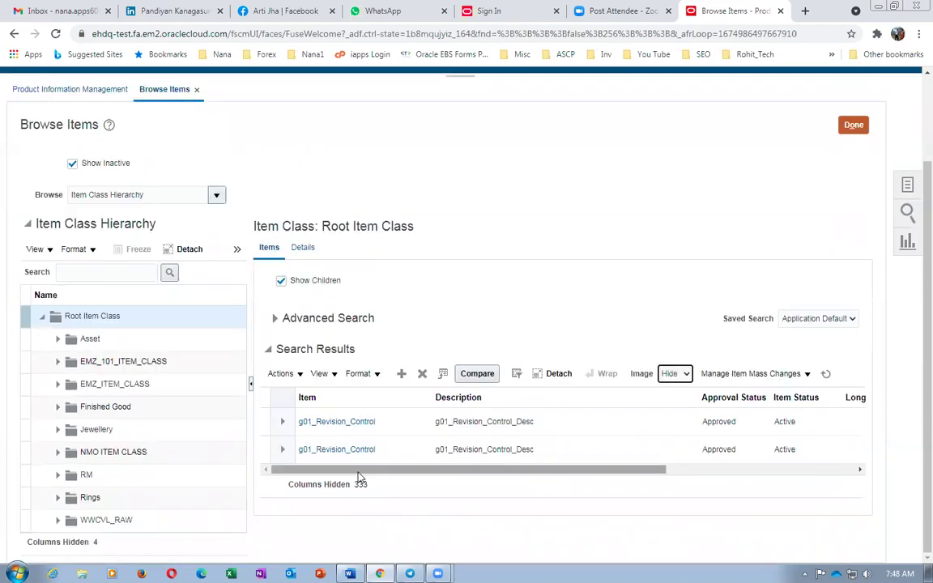
{"action": "scroll", "coordinate": [527, 485], "scroll_direction": "right", "scroll_amount": 5}
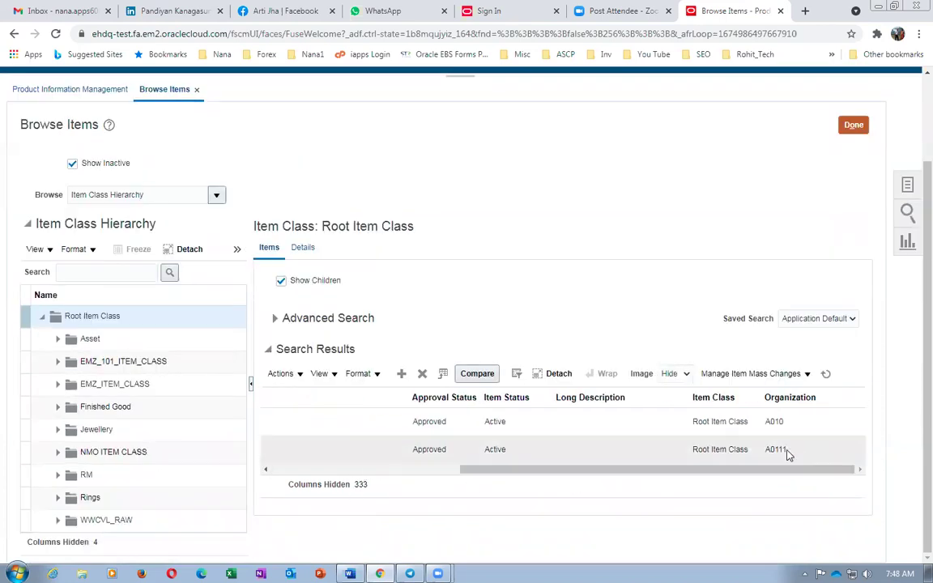
{"action": "left_click_drag", "start_coordinate": [571, 469], "coordinate": [327, 455]}
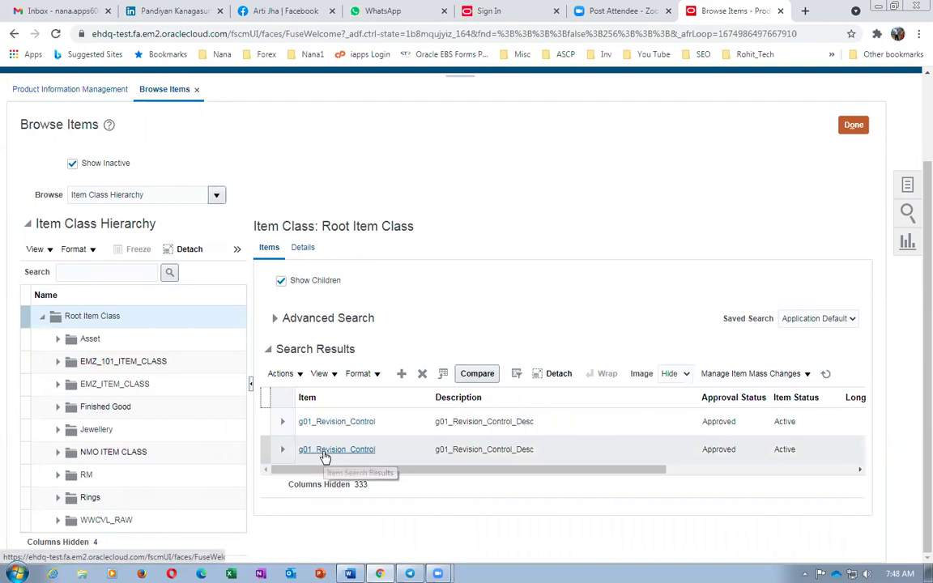
{"action": "left_click", "coordinate": [338, 456]}
- Check the item types of the finished good and the revision-controlled component in the Word document's table, and return to Oracle
{"action": "key", "text": "alt+Tab"}
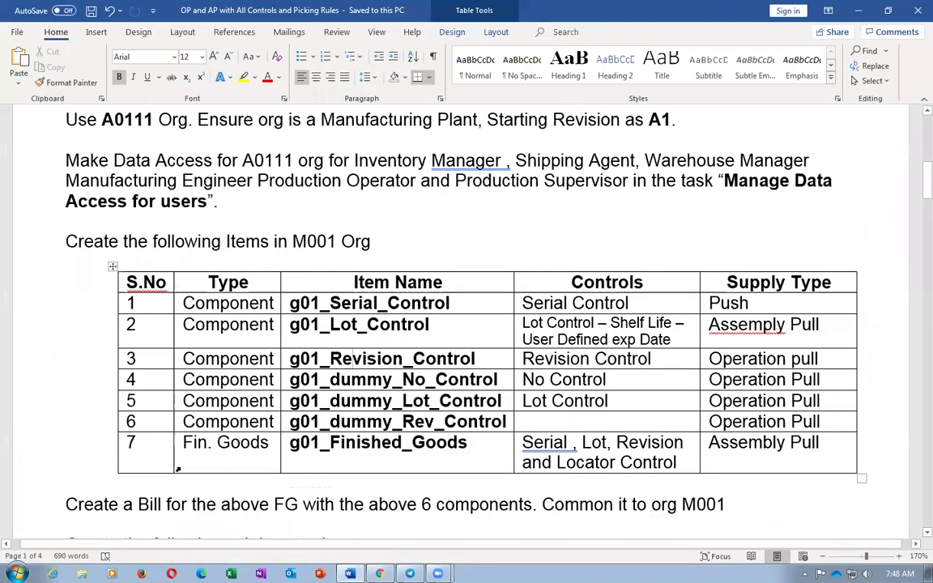
{"action": "left_click_drag", "start_coordinate": [187, 450], "coordinate": [268, 444]}
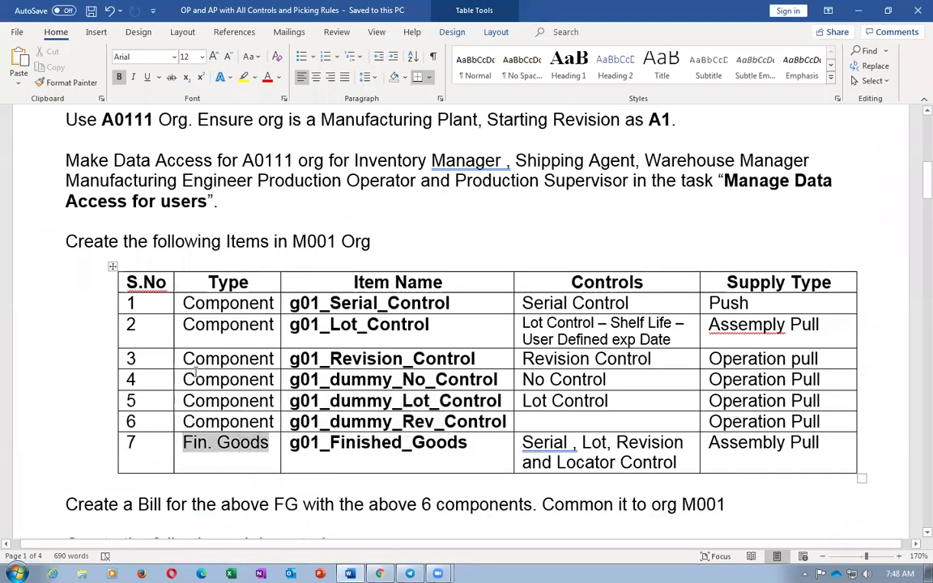
{"action": "left_click_drag", "start_coordinate": [197, 363], "coordinate": [251, 362]}
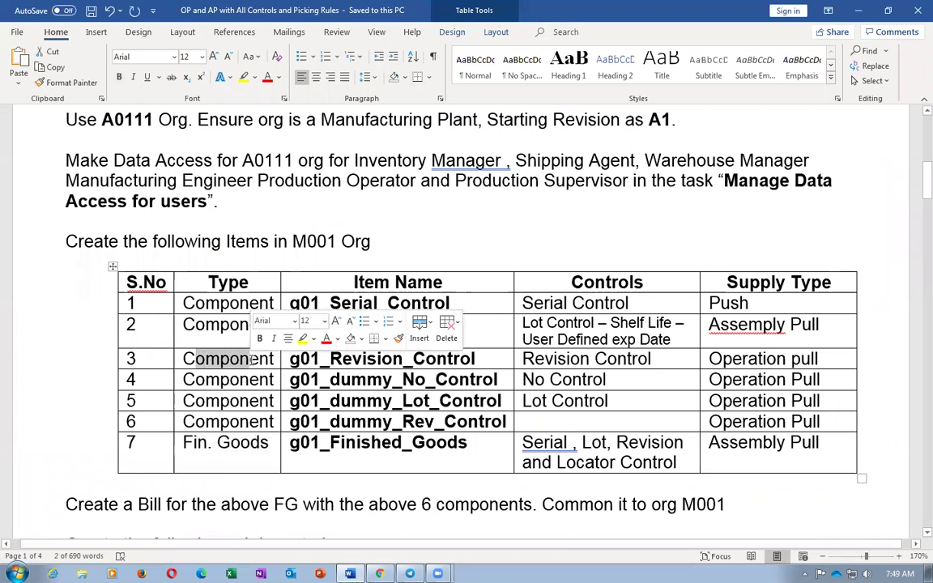
{"action": "key", "text": "alt+Tab"}
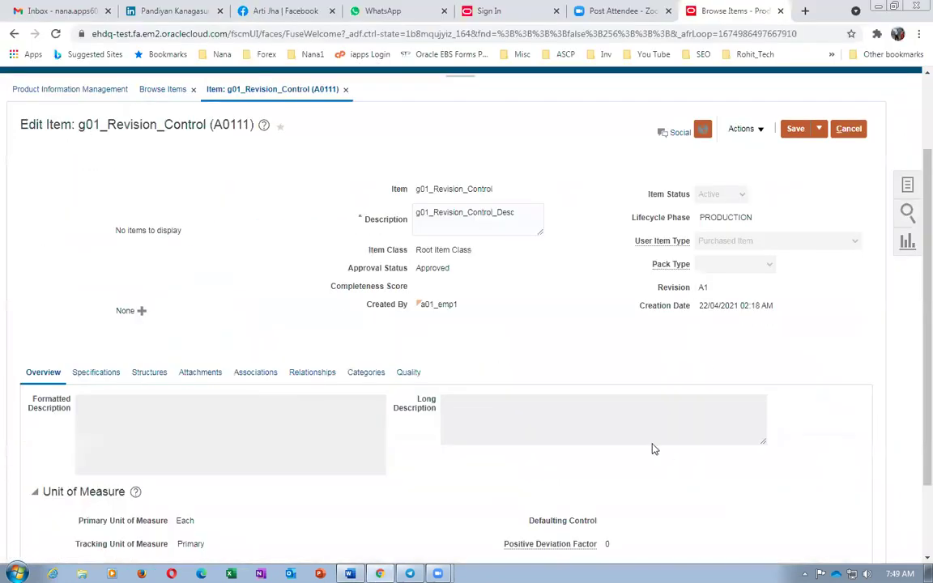
- Add revision A2 to g01_Revision_Control in Manage Revisions with the revision reason Cost reduction
{"action": "left_click", "coordinate": [747, 132]}
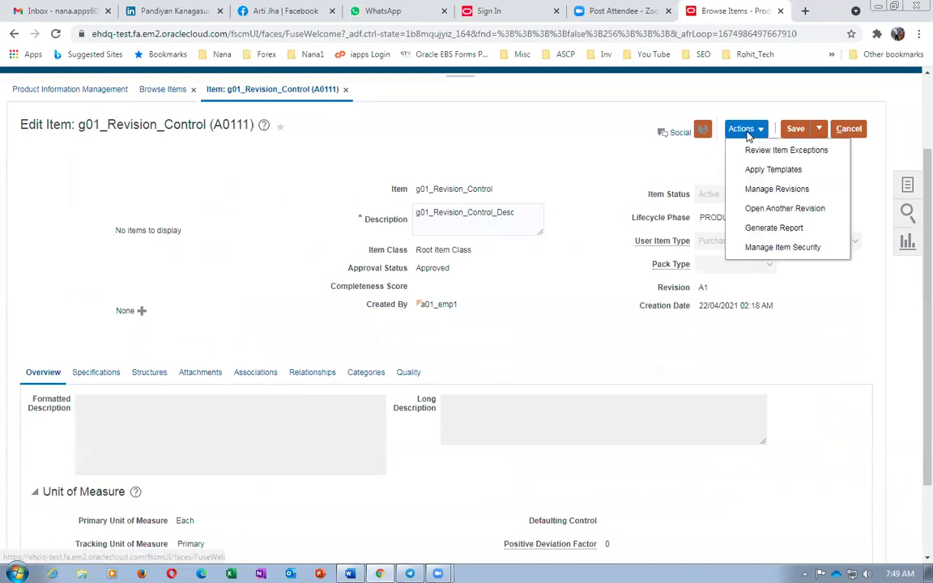
{"action": "left_click", "coordinate": [757, 190]}
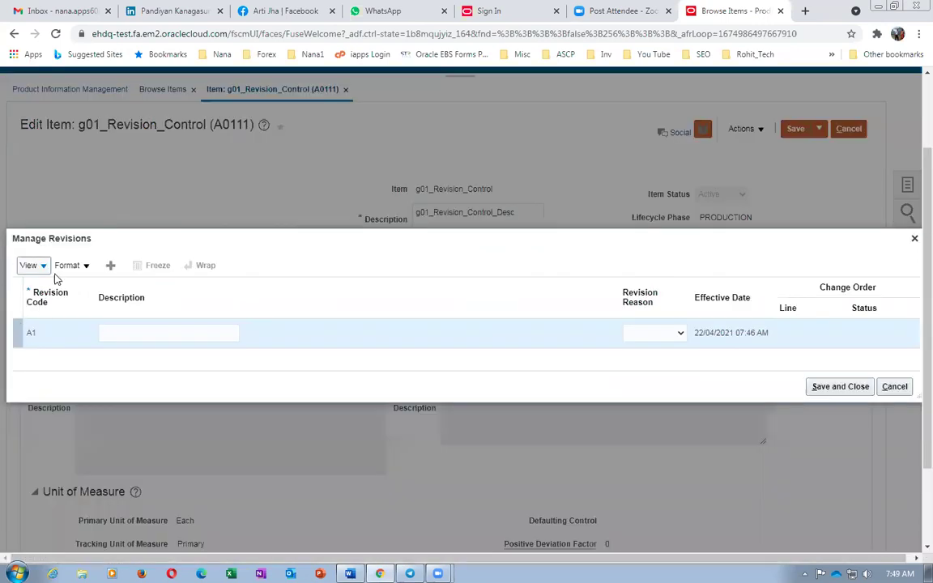
{"action": "left_click", "coordinate": [111, 264]}
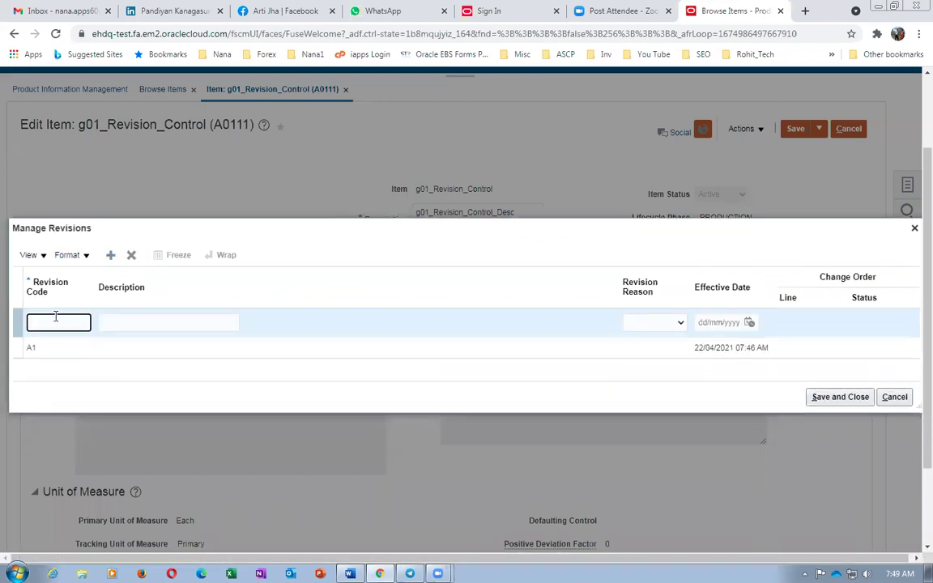
{"action": "type", "text": "A2"}
{"action": "key", "text": "Tab"}
{"action": "left_click", "coordinate": [665, 328]}
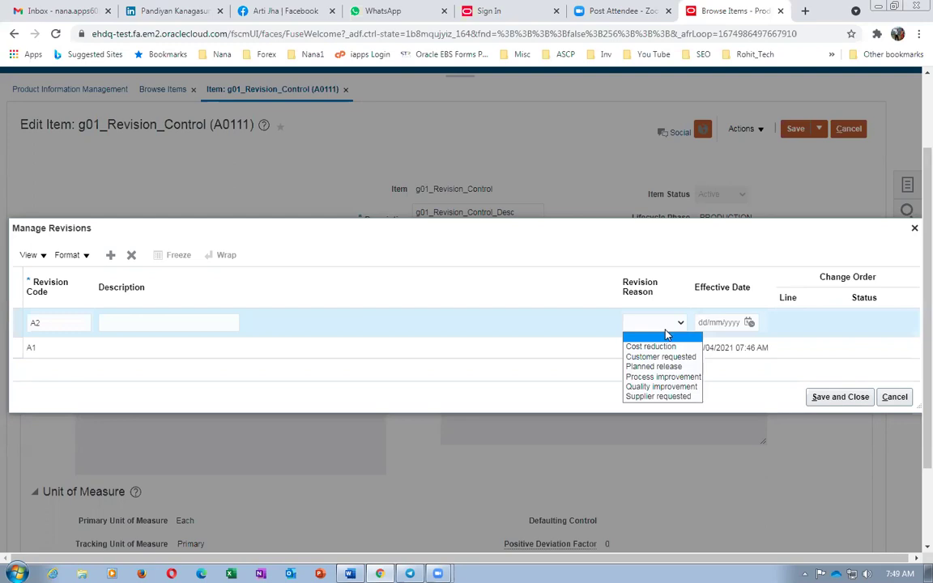
{"action": "left_click", "coordinate": [667, 346]}
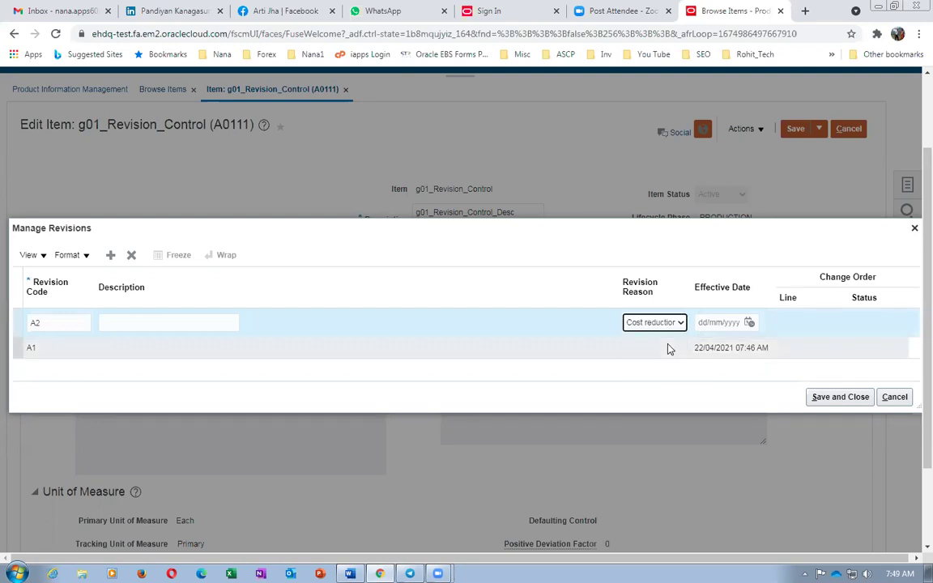
- Set revision A2's effective date to 22/04/2021 with a time that is not backdated, and save and close the revisions
{"action": "left_click", "coordinate": [751, 324]}
{"action": "left_click", "coordinate": [695, 297]}
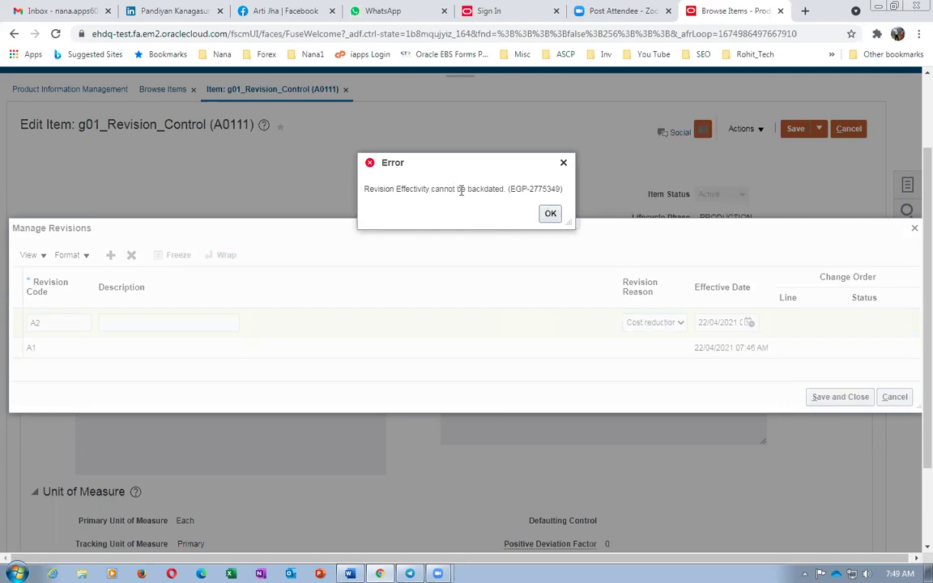
{"action": "left_click", "coordinate": [548, 216]}
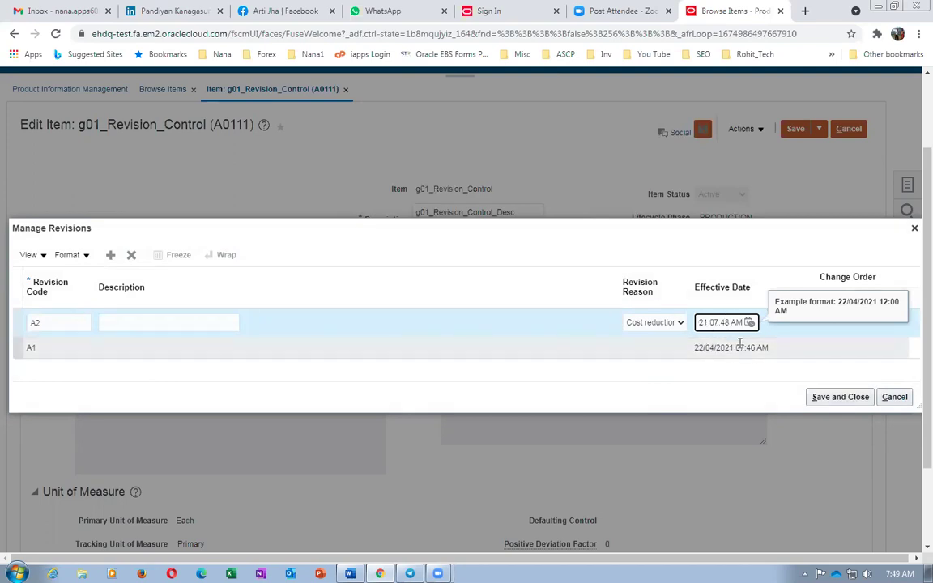
{"action": "left_click", "coordinate": [832, 408]}
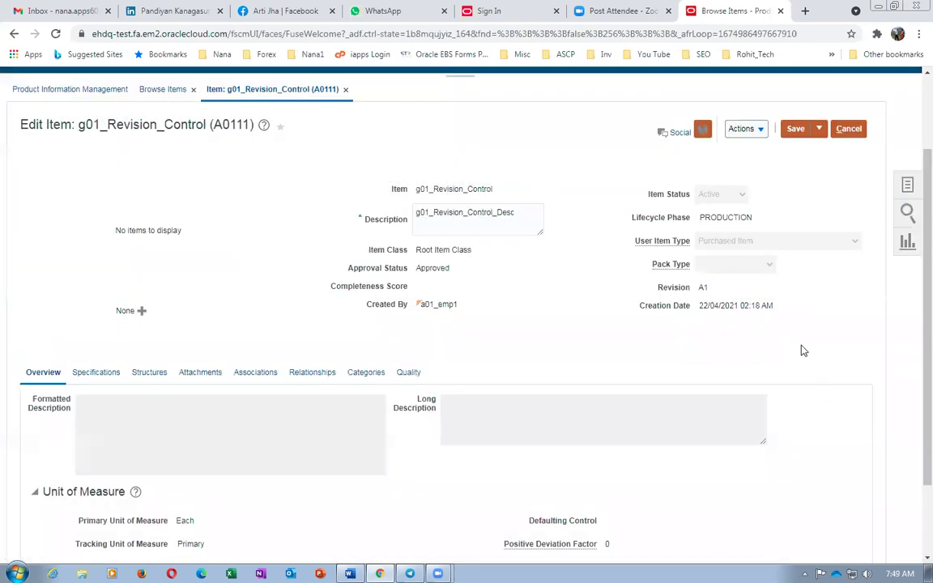
- Add revision A3 to g01_Revision_Control in Manage Revisions with the revision reason Cost reduction
{"action": "left_click", "coordinate": [740, 129]}
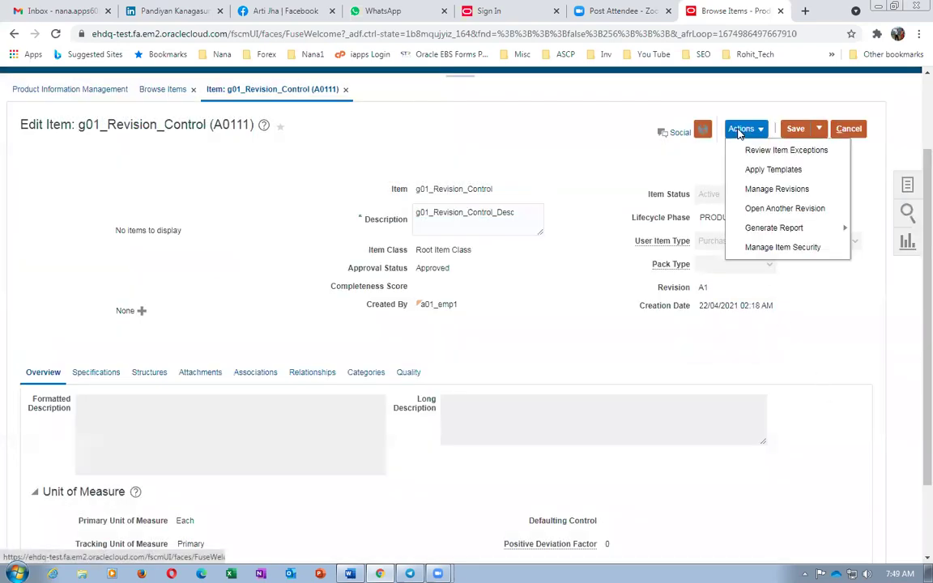
{"action": "left_click", "coordinate": [753, 188]}
{"action": "left_click", "coordinate": [110, 254]}
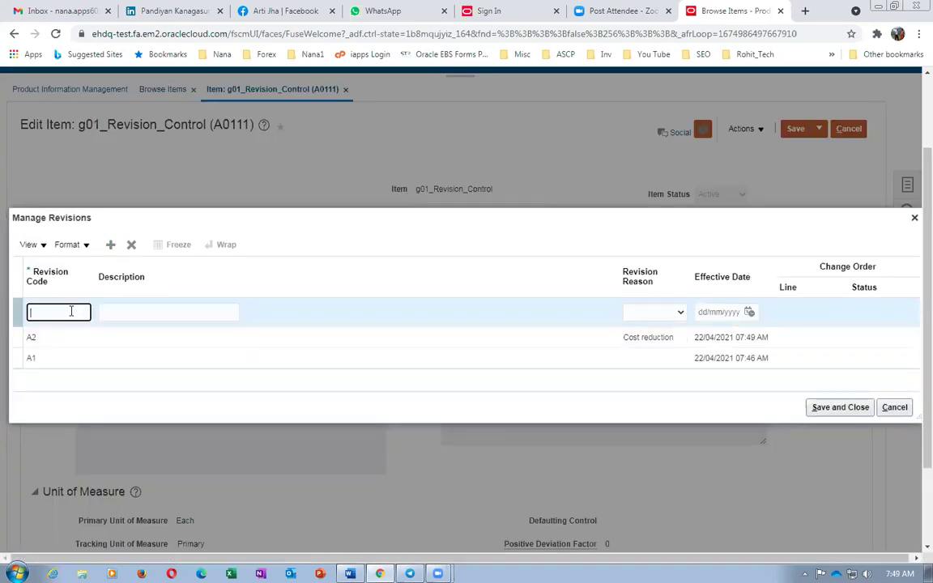
{"action": "key", "text": "Tab"}
{"action": "left_click", "coordinate": [653, 312]}
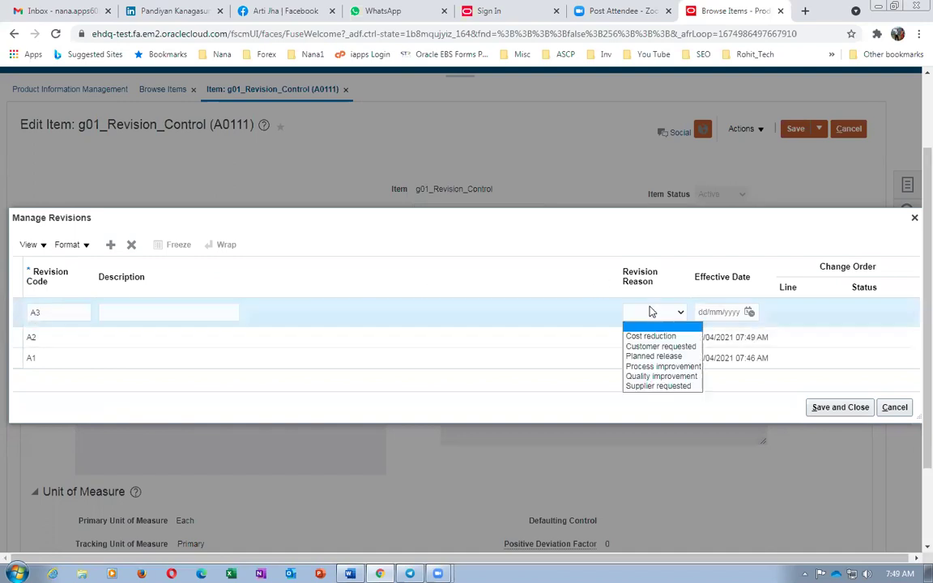
{"action": "left_click", "coordinate": [656, 335]}
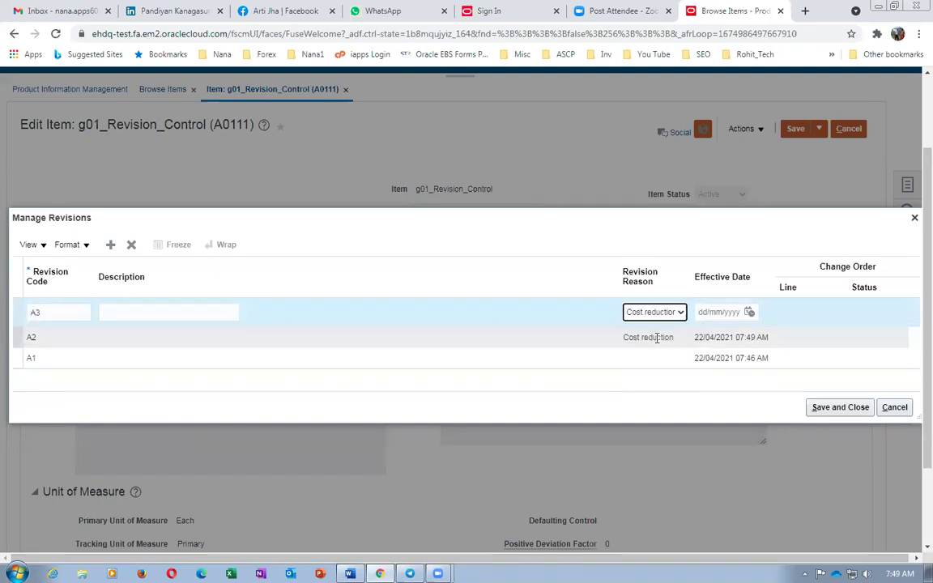
- Set revision A3's effective date to today at 07:50 AM, then save and close both the revisions and the item
{"action": "left_click", "coordinate": [749, 312]}
{"action": "left_click", "coordinate": [694, 540]}
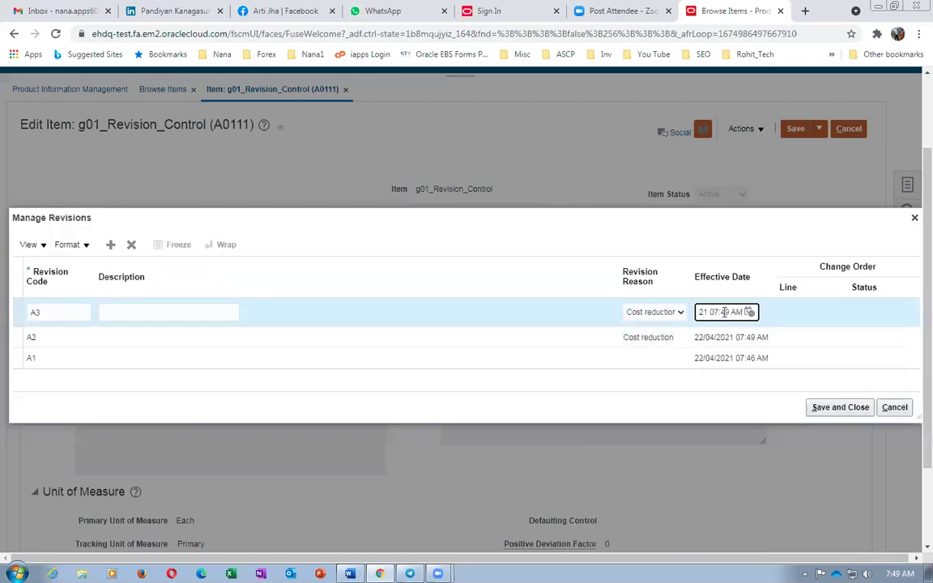
{"action": "key", "text": "BackSpace"}
{"action": "key", "text": "Delete"}
{"action": "type", "text": "50"}
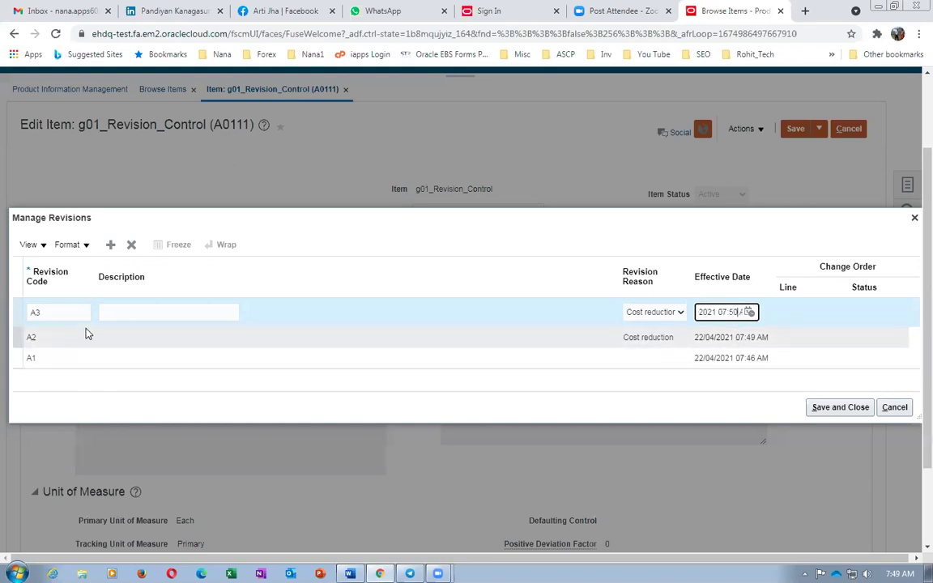
{"action": "left_click", "coordinate": [855, 413]}
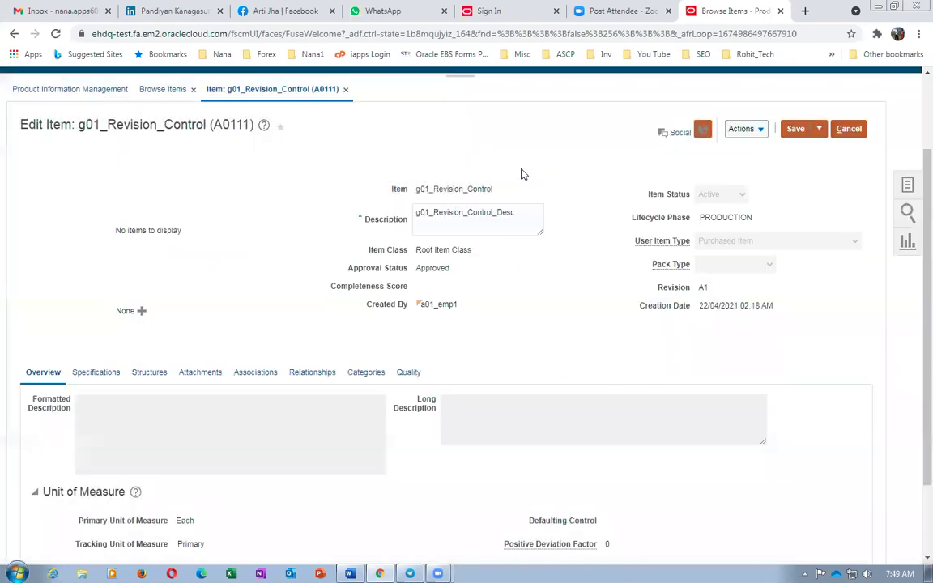
{"action": "left_click", "coordinate": [818, 128]}
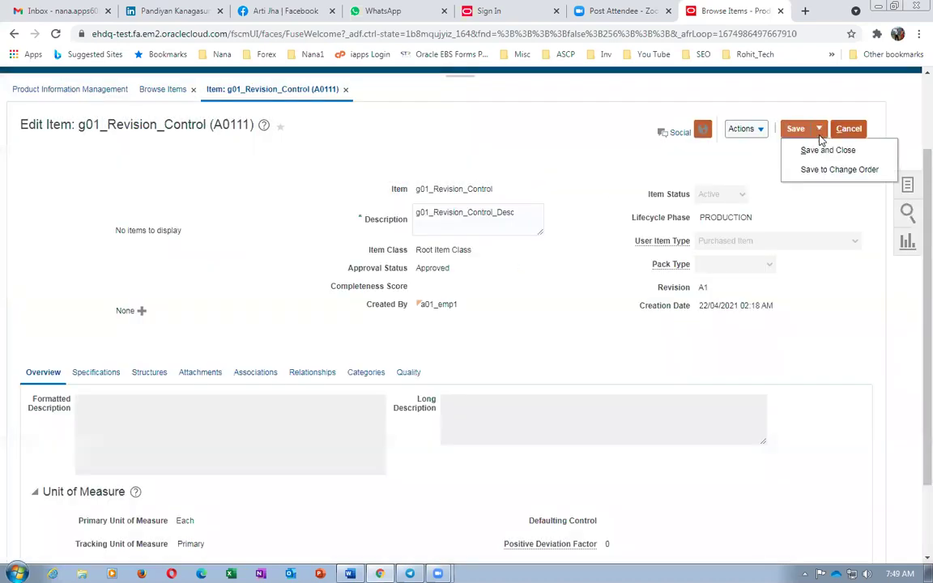
{"action": "left_click", "coordinate": [819, 150]}
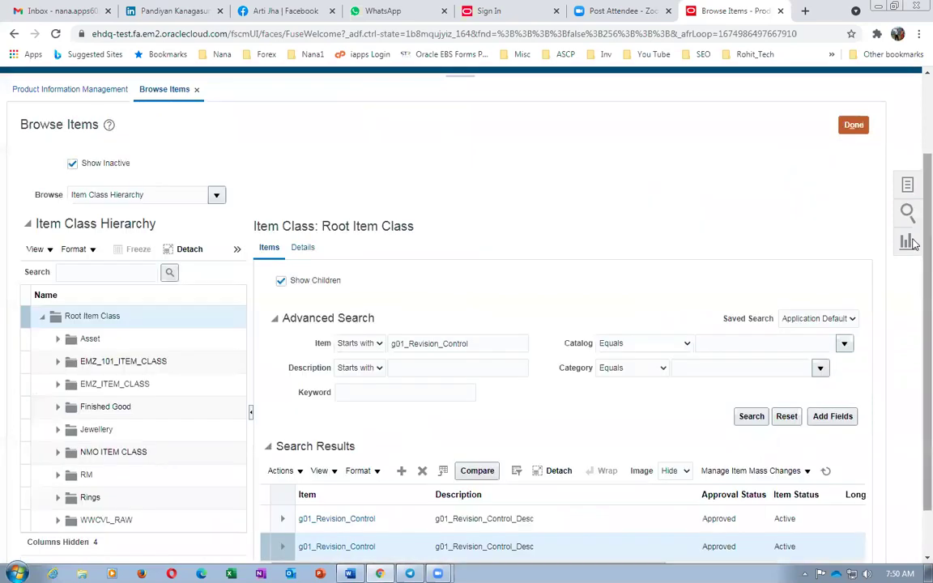
{"action": "scroll", "coordinate": [911, 320], "scroll_direction": "down", "scroll_amount": 1}
- Switch to the Word document and examine the names and controls of the three g01_dummy component items in the table
{"action": "key", "text": "alt+Tab"}
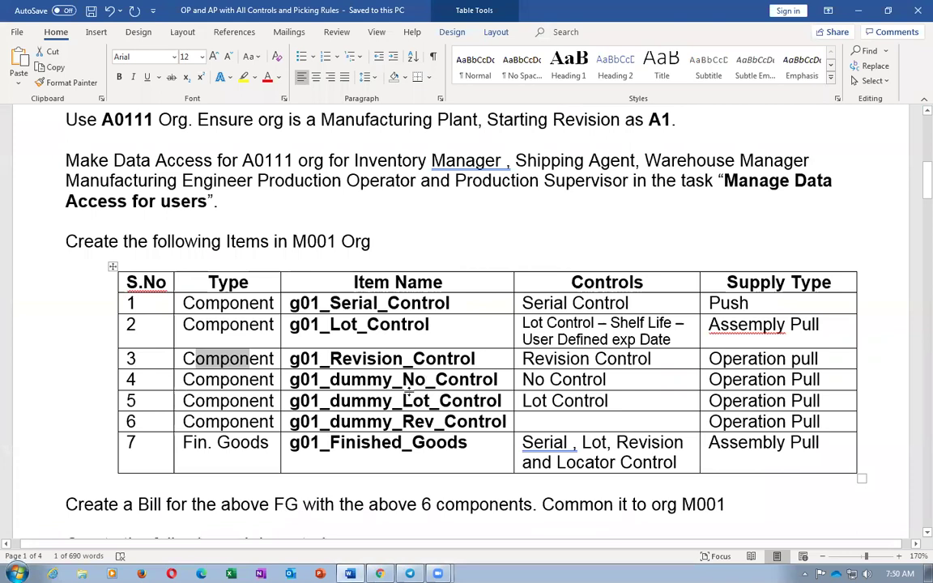
{"action": "left_click_drag", "start_coordinate": [377, 381], "coordinate": [429, 419]}
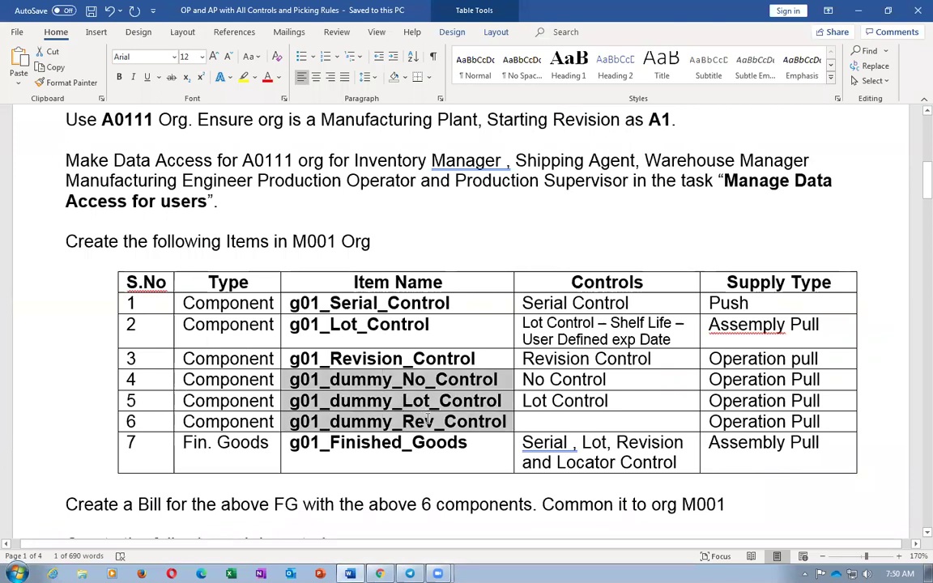
{"action": "left_click", "coordinate": [249, 421]}
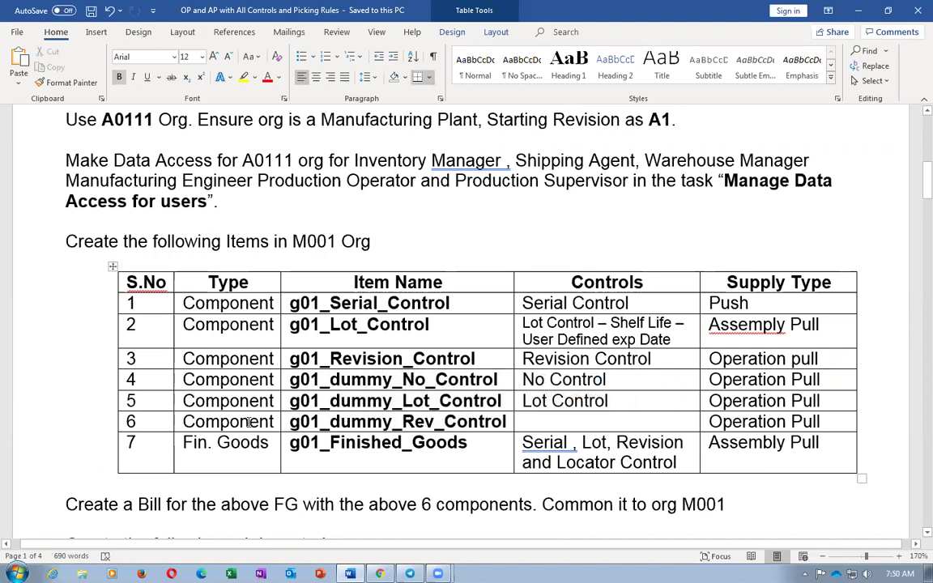
{"action": "double_click", "coordinate": [397, 421]}
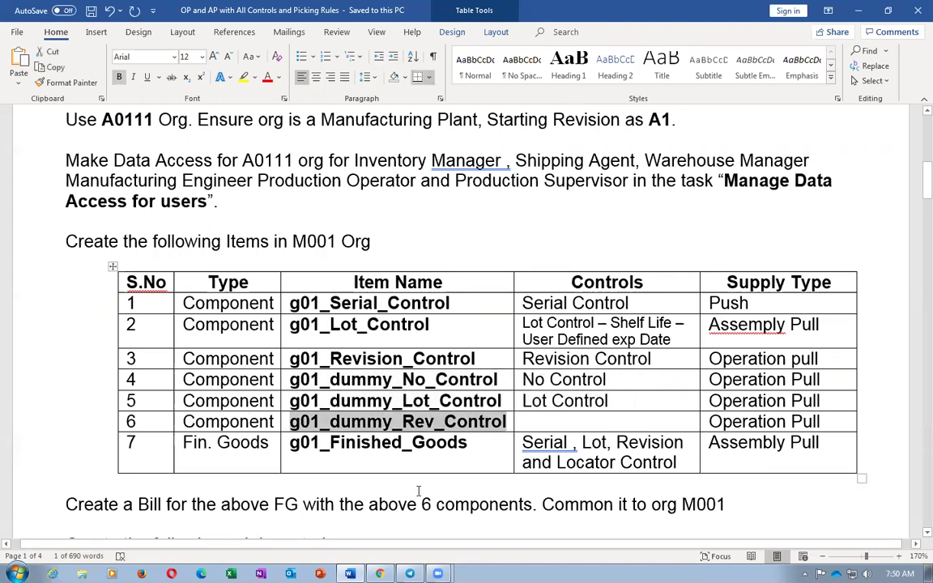
{"action": "left_click_drag", "start_coordinate": [330, 400], "coordinate": [464, 399]}
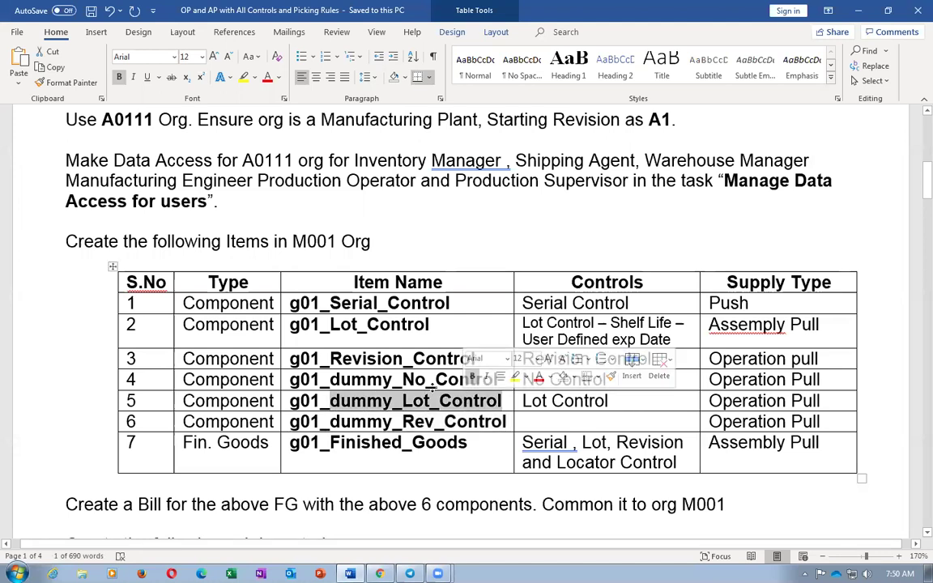
{"action": "left_click_drag", "start_coordinate": [330, 379], "coordinate": [435, 379]}
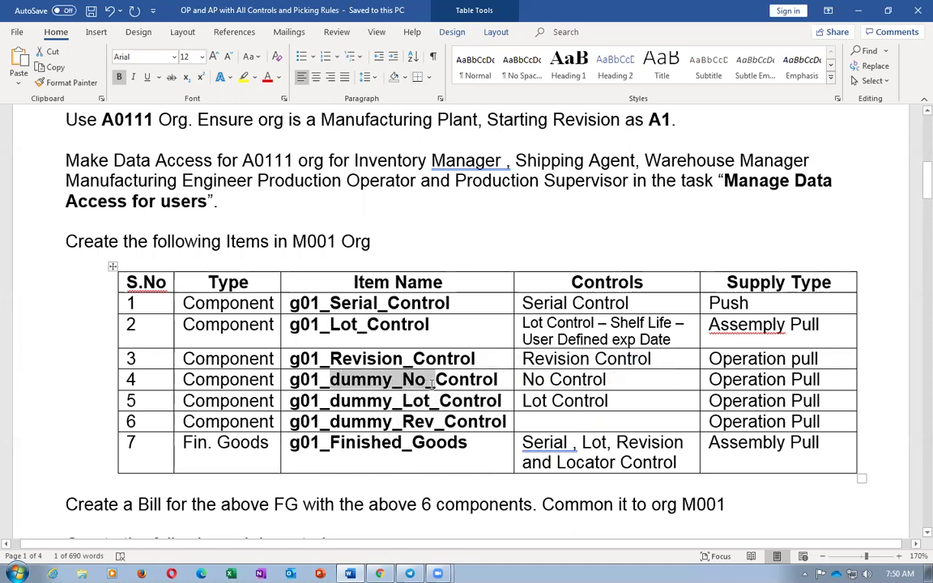
{"action": "left_click_drag", "start_coordinate": [330, 421], "coordinate": [459, 425]}
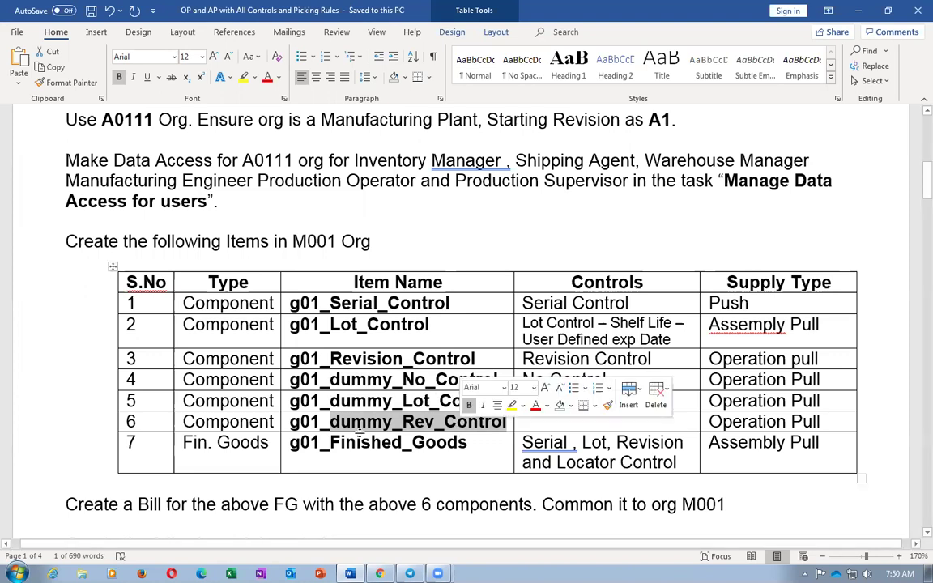
{"action": "left_click_drag", "start_coordinate": [338, 379], "coordinate": [403, 380]}
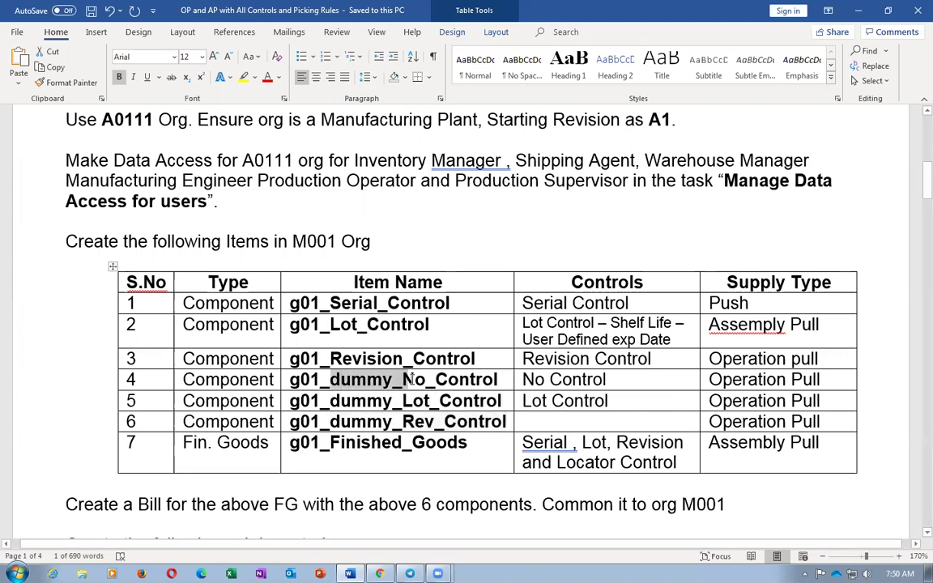
{"action": "left_click", "coordinate": [396, 422]}
{"action": "left_click_drag", "start_coordinate": [377, 422], "coordinate": [456, 432]}
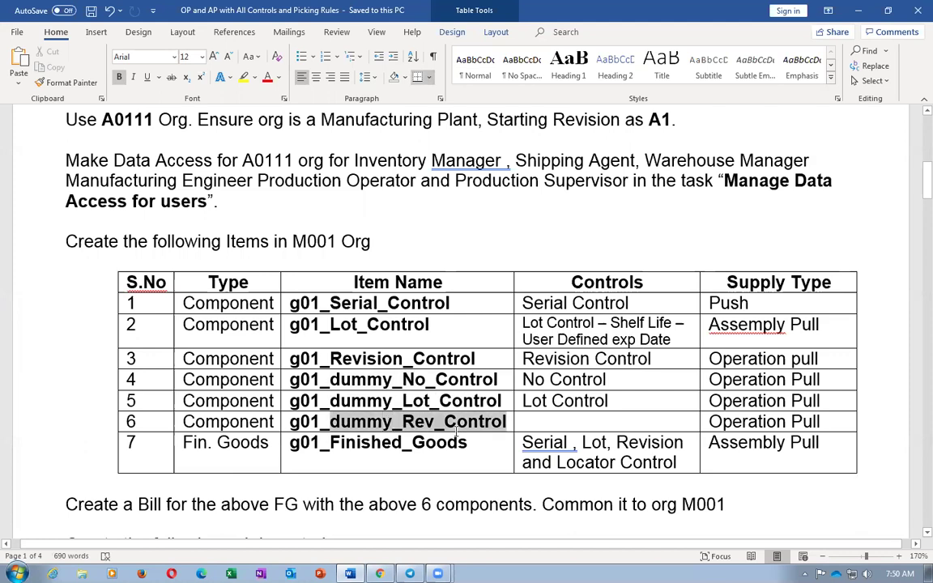
{"action": "left_click_drag", "start_coordinate": [340, 374], "coordinate": [467, 394]}
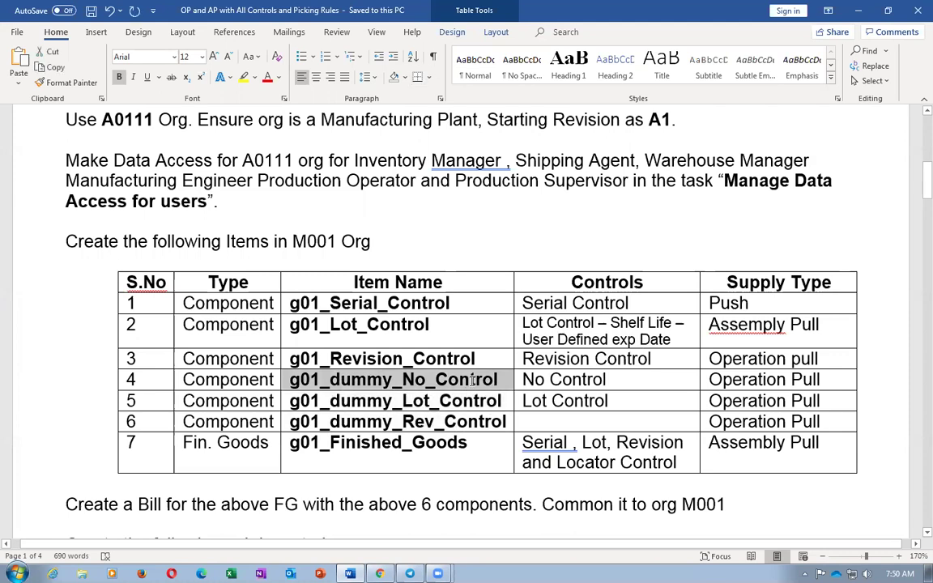
{"action": "left_click", "coordinate": [361, 401]}
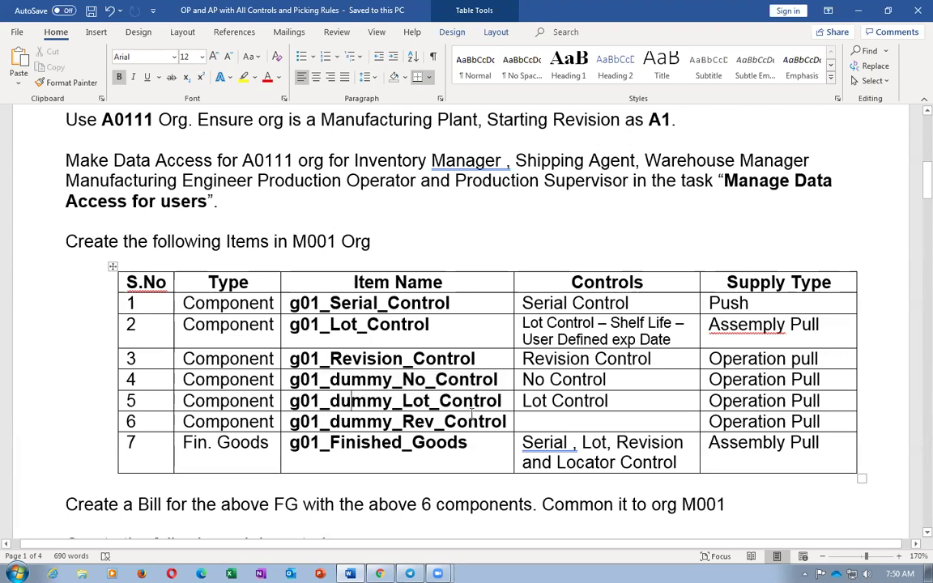
{"action": "left_click", "coordinate": [369, 422]}
- Copy the item name g01_dummy_No_Control from the Word table and return to Oracle
{"action": "key", "text": "Tab"}
{"action": "key", "text": "ctrl+c"}
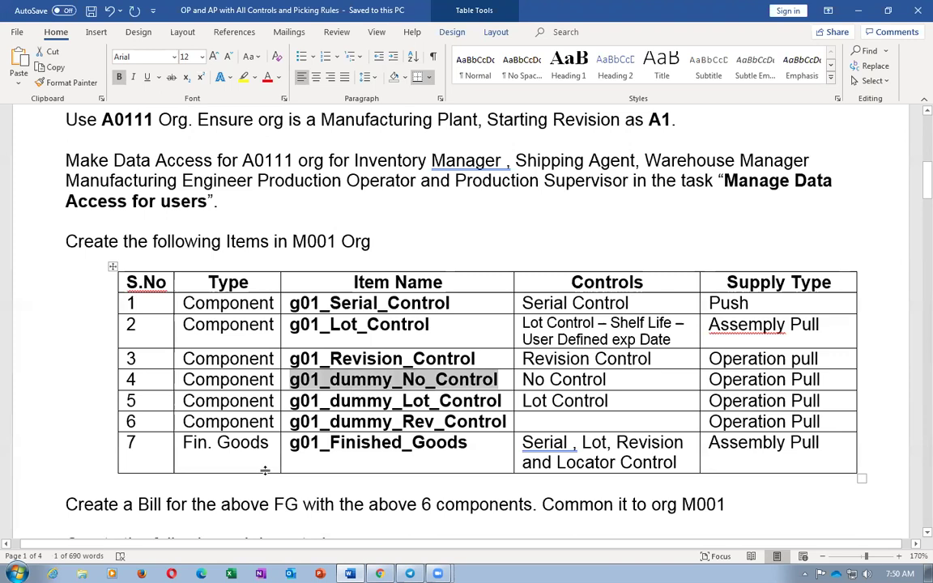
{"action": "key", "text": "alt+Tab"}
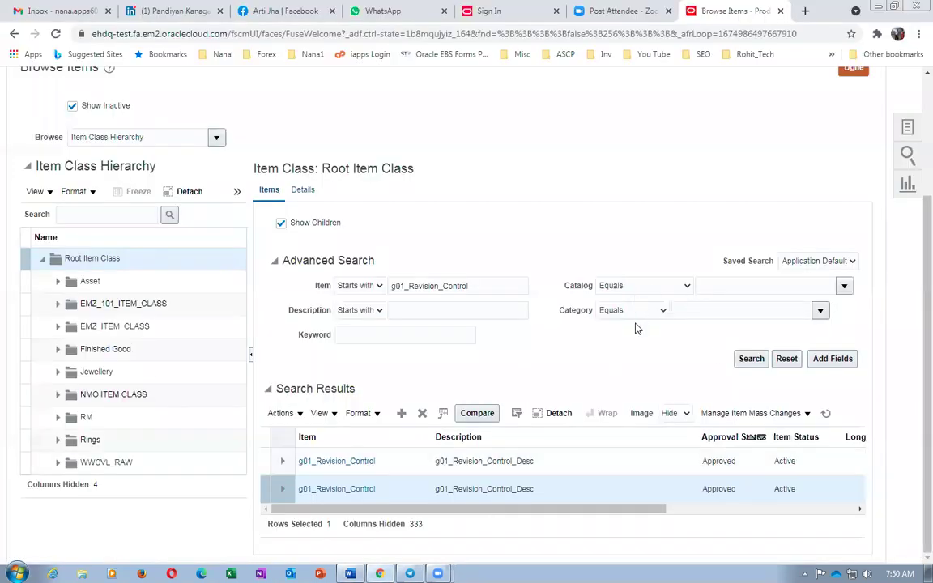
- Finish browsing items and start creating a new Root Item Class item in the master organization A010
{"action": "left_click", "coordinate": [853, 68]}
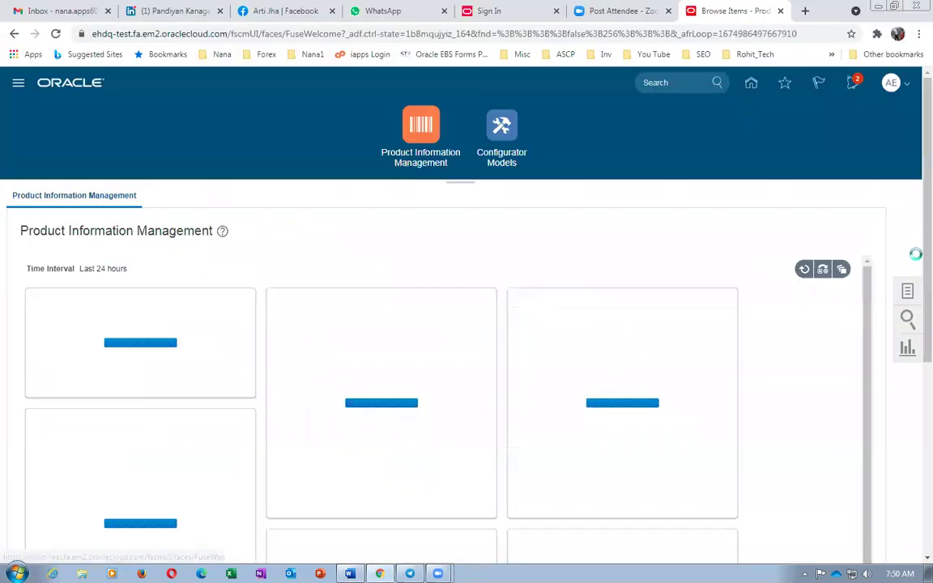
{"action": "left_click", "coordinate": [905, 293]}
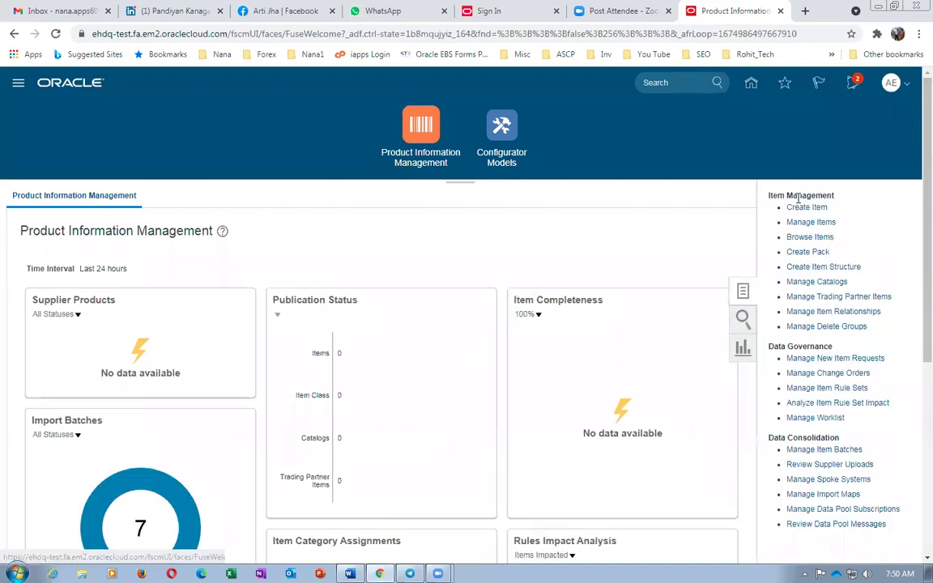
{"action": "left_click", "coordinate": [801, 206]}
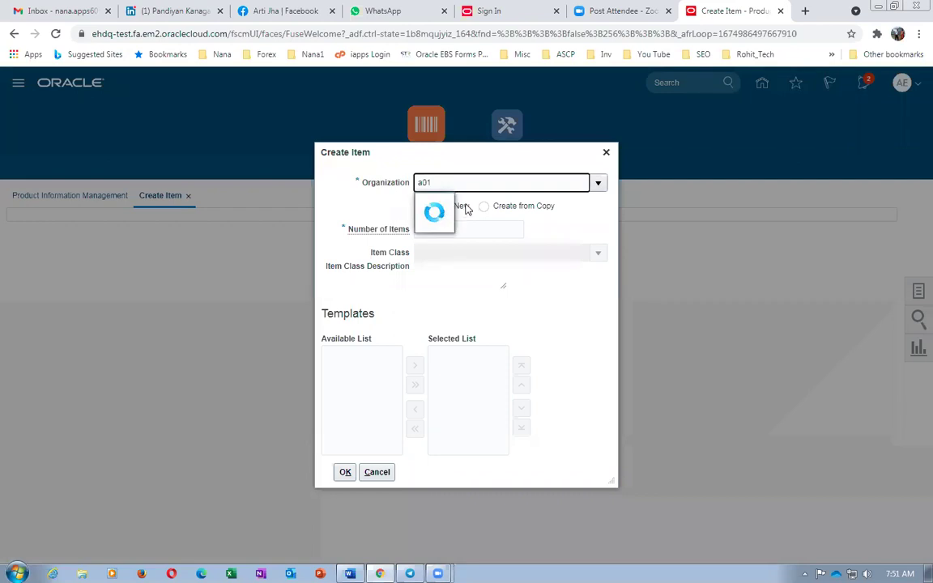
{"action": "left_click", "coordinate": [458, 204]}
{"action": "left_click", "coordinate": [288, 471]}
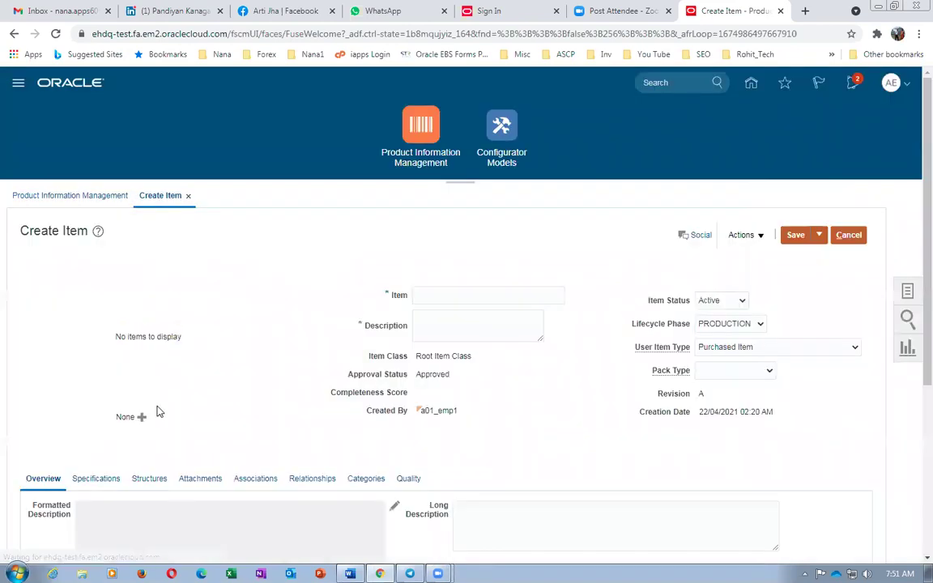
- Set the new item's manufacturing supply type to Operation pull in its specifications
{"action": "scroll", "coordinate": [146, 413], "scroll_direction": "down", "scroll_amount": 3}
{"action": "left_click", "coordinate": [97, 288]}
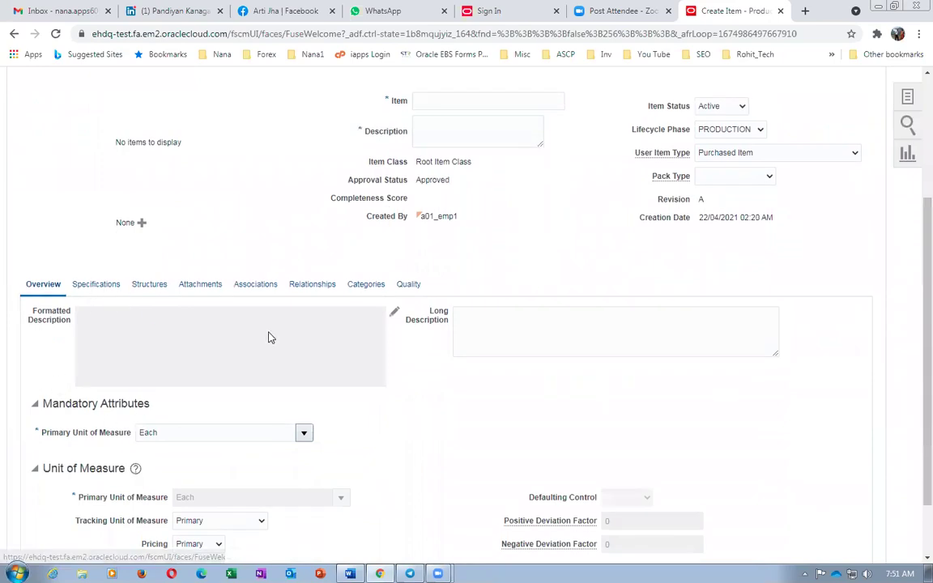
{"action": "scroll", "coordinate": [288, 350], "scroll_direction": "down", "scroll_amount": 3}
{"action": "left_click", "coordinate": [322, 434]}
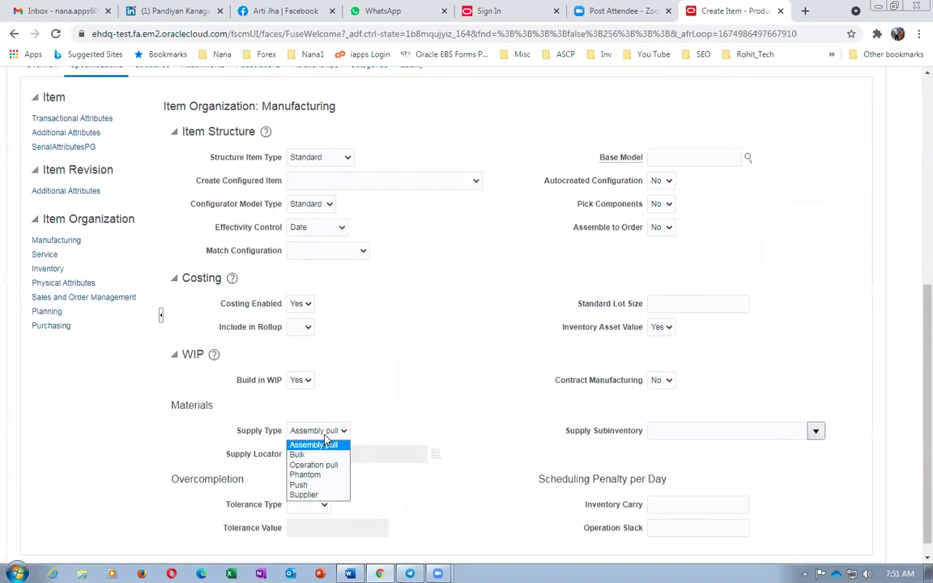
{"action": "left_click", "coordinate": [321, 465]}
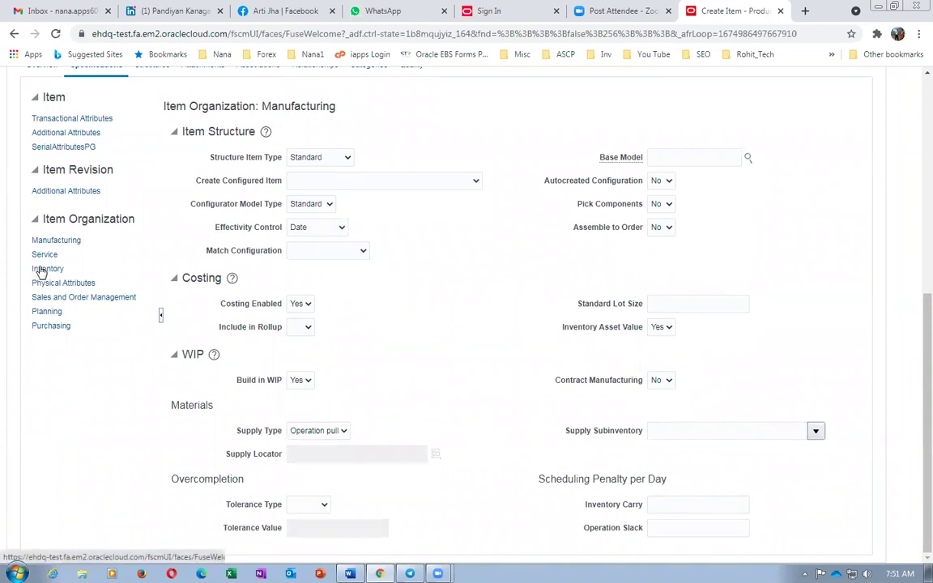
- Enter g01_dummy_No_Control as the item name and g01_dummy_No_Control_Desc as the description
{"action": "scroll", "coordinate": [391, 295], "scroll_direction": "up", "scroll_amount": 3}
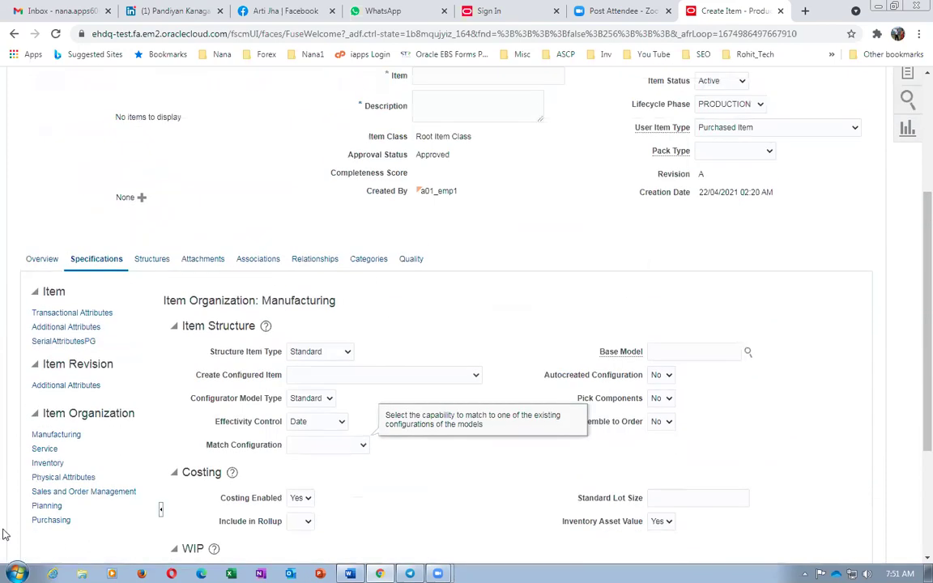
{"action": "scroll", "coordinate": [412, 211], "scroll_direction": "up", "scroll_amount": 2}
{"action": "left_click", "coordinate": [424, 204]}
{"action": "key", "text": "ctrl+v"}
{"action": "left_click", "coordinate": [448, 235]}
{"action": "key", "text": "ctrl+v"}
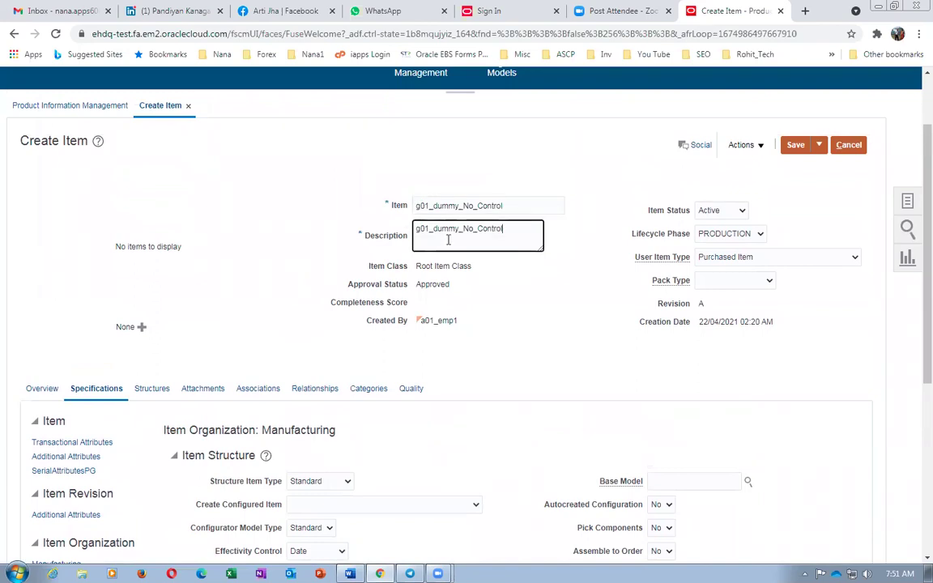
{"action": "type", "text": "_Desc"}
- Assign g01_dummy_No_Control to organization A0111, then save and close the item
{"action": "left_click", "coordinate": [224, 356]}
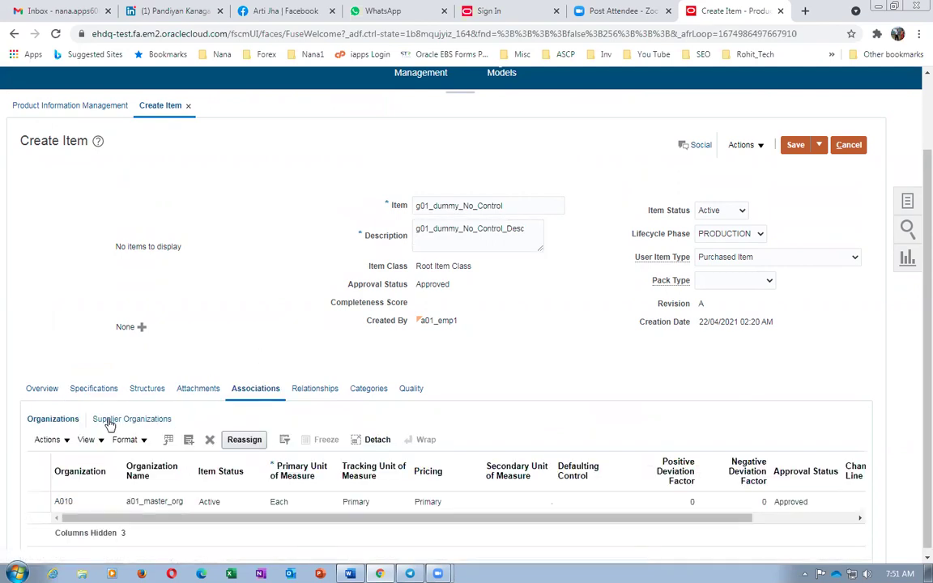
{"action": "left_click", "coordinate": [46, 439]}
{"action": "left_click", "coordinate": [50, 481]}
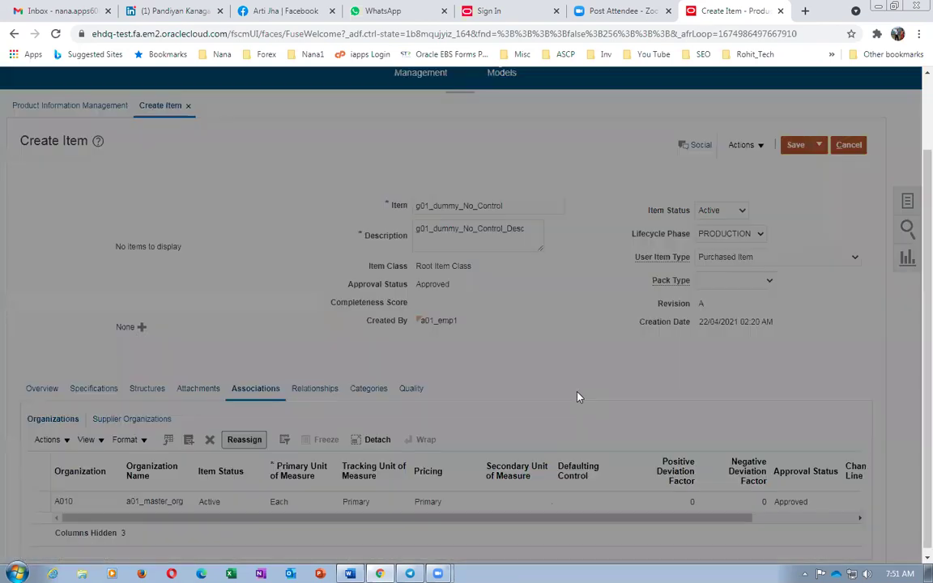
{"action": "left_click", "coordinate": [505, 290]}
{"action": "type", "text": "A011"}
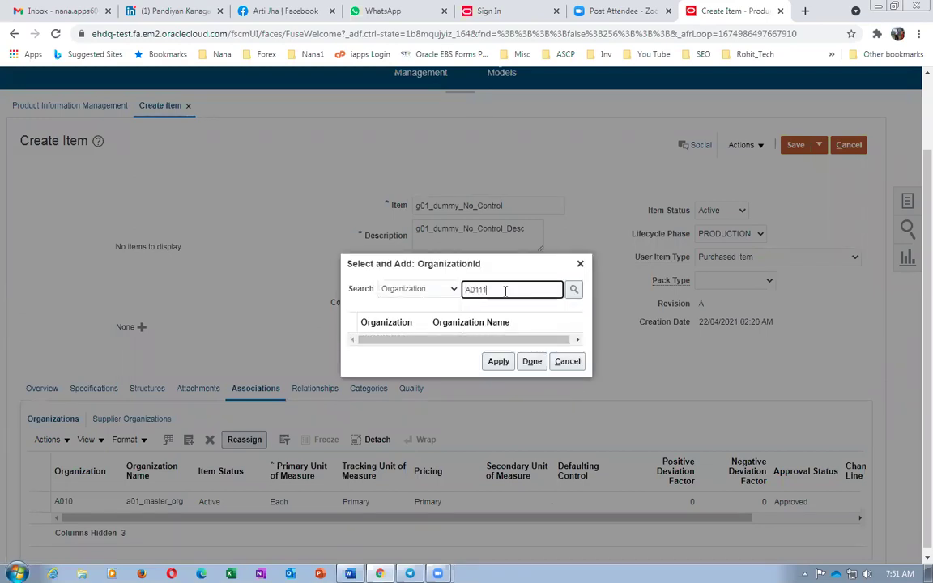
{"action": "key", "text": "Return"}
{"action": "left_click", "coordinate": [351, 331]}
{"action": "left_click", "coordinate": [497, 373]}
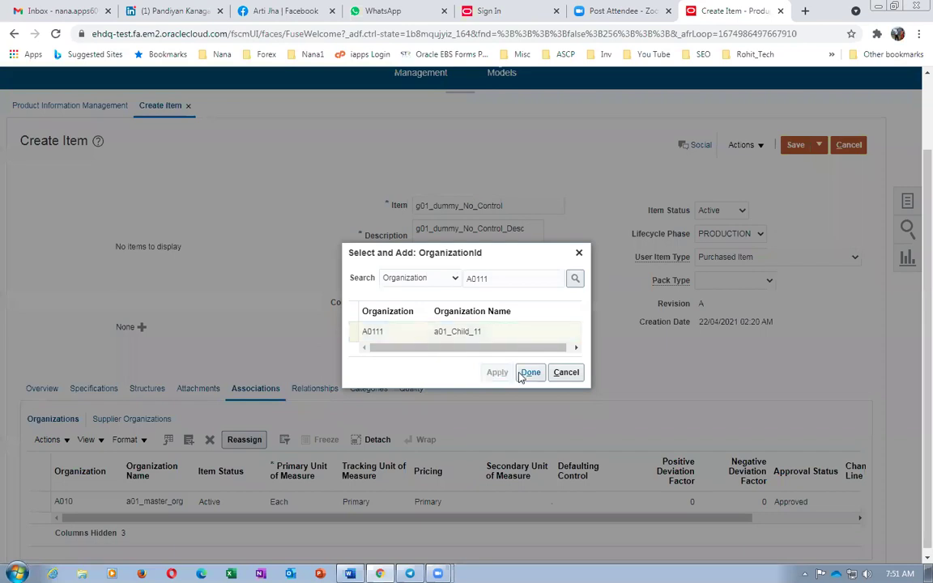
{"action": "left_click", "coordinate": [528, 373]}
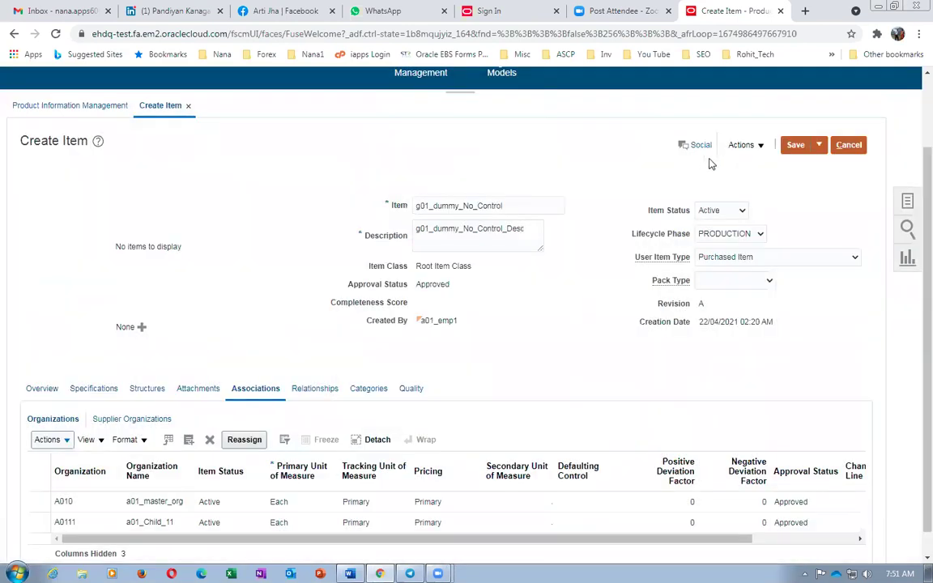
{"action": "left_click", "coordinate": [818, 144]}
{"action": "left_click", "coordinate": [826, 167]}
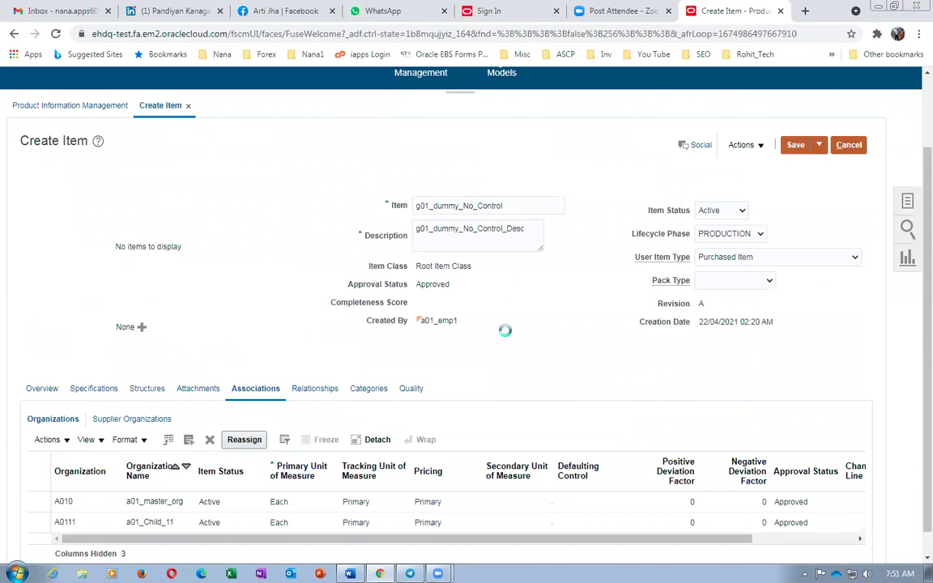
- Copy the item name g01_dummy_Lot_Control from the Word table and return to Oracle
{"action": "key", "text": "alt+Tab"}
{"action": "left_click", "coordinate": [174, 410]}
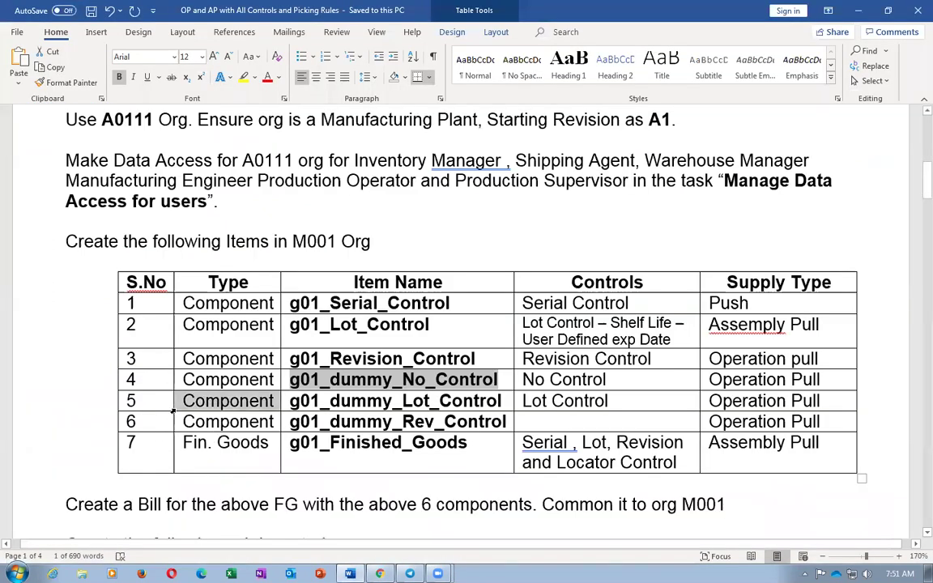
{"action": "key", "text": "Tab"}
{"action": "key", "text": "ctrl+c"}
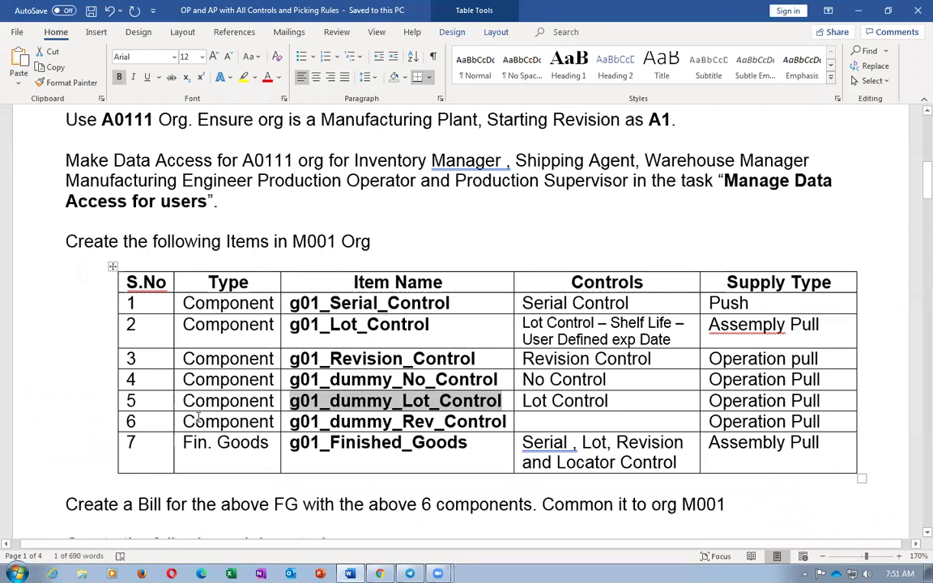
{"action": "key", "text": "alt+Tab"}
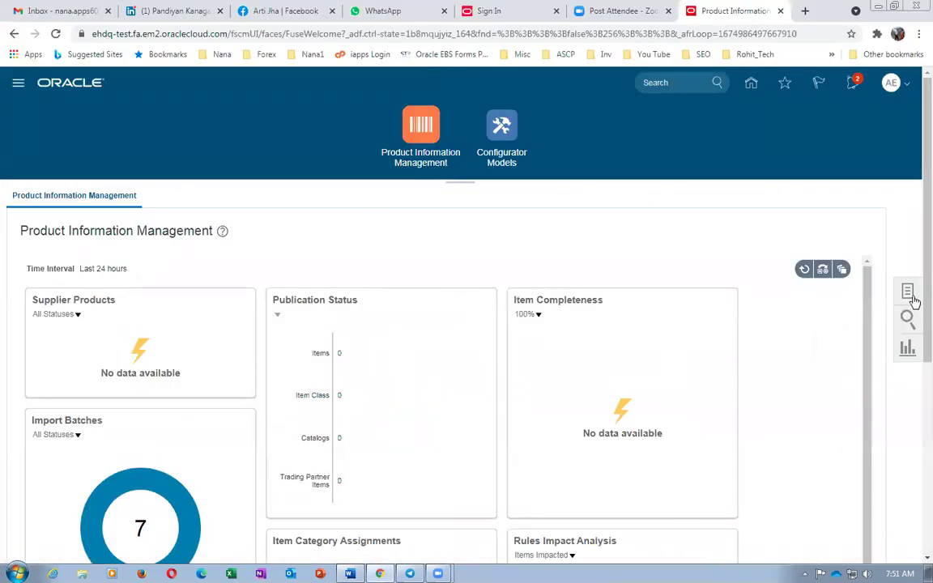
- Start creating a new item in organization A010 with Root Item Class and the a01 Purchased Item template
{"action": "left_click", "coordinate": [801, 207]}
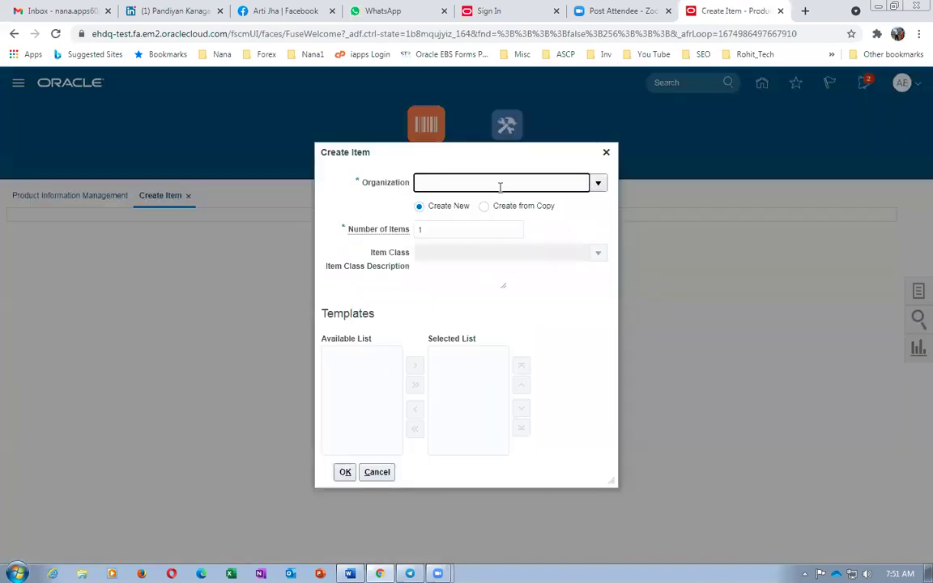
{"action": "type", "text": "01"}
{"action": "key", "text": "Down"}
{"action": "key", "text": "Return"}
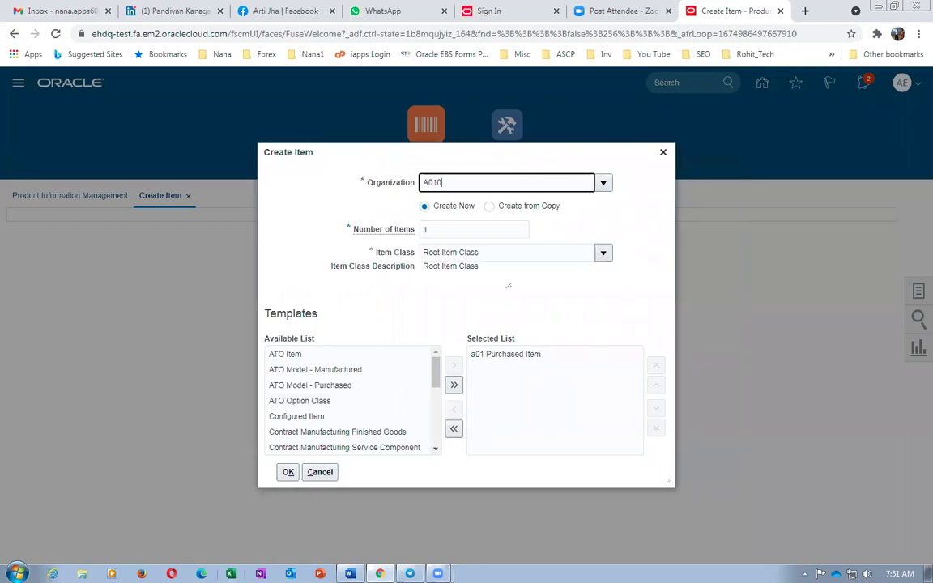
{"action": "left_click", "coordinate": [287, 472]}
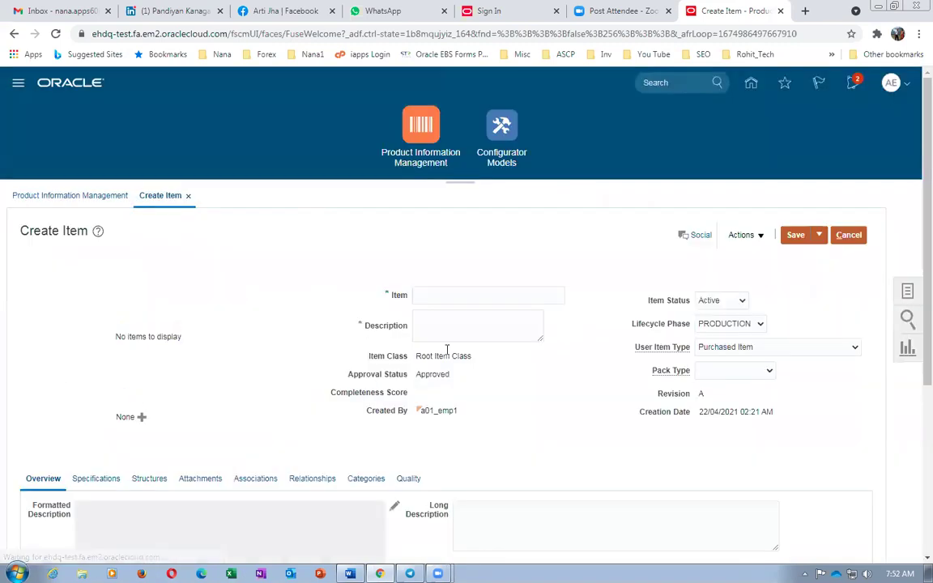
- Enter g01_dummy_Lot_Control as the item name and g01_dummy_Lot_Control_Desc as the description
{"action": "left_click", "coordinate": [454, 295]}
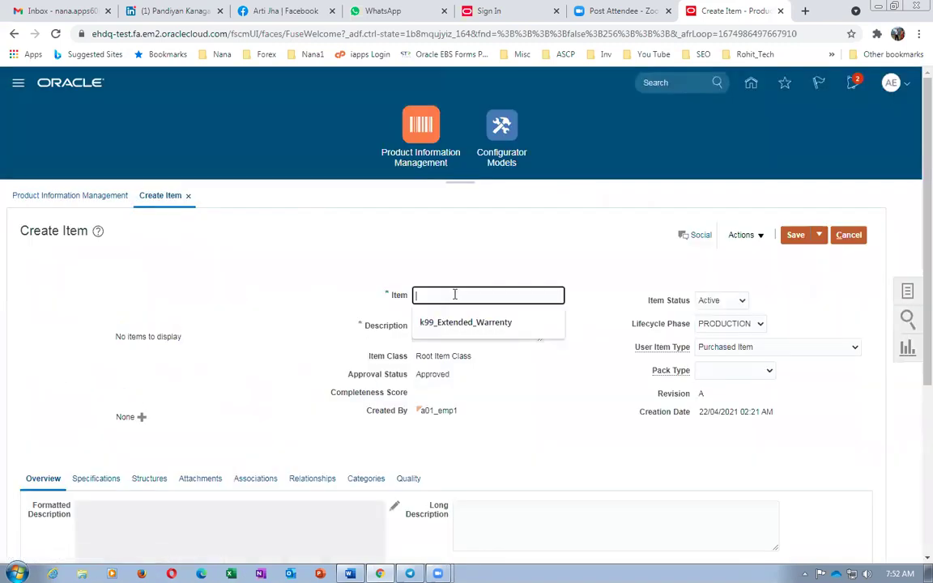
{"action": "key", "text": "ctrl+v"}
{"action": "left_click", "coordinate": [456, 313]}
{"action": "key", "text": "ctrl+v"}
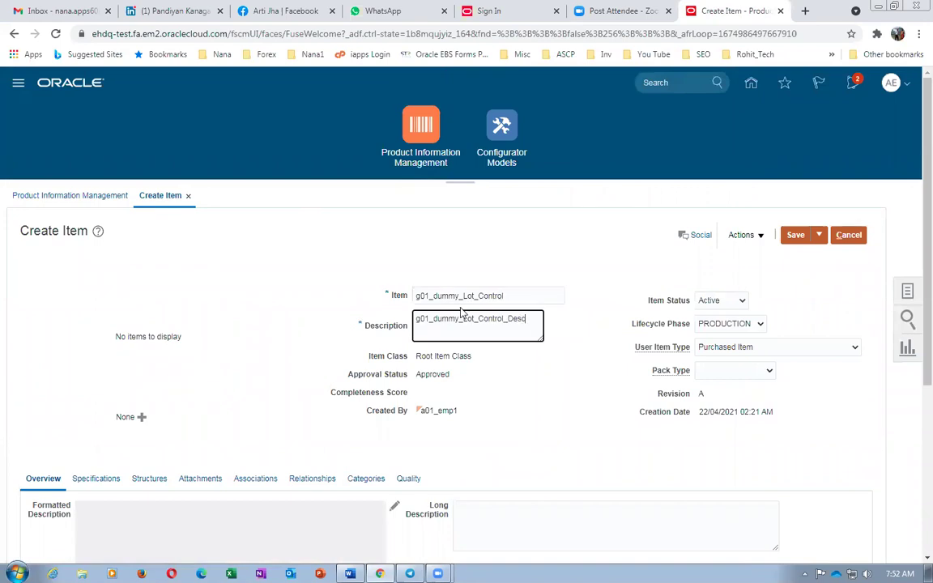
- Set the manufacturing supply type of g01_dummy_Lot_Control to Operation pull in its specifications
{"action": "scroll", "coordinate": [306, 358], "scroll_direction": "down", "scroll_amount": 2}
{"action": "left_click", "coordinate": [95, 350]}
{"action": "scroll", "coordinate": [340, 538], "scroll_direction": "down", "scroll_amount": 4}
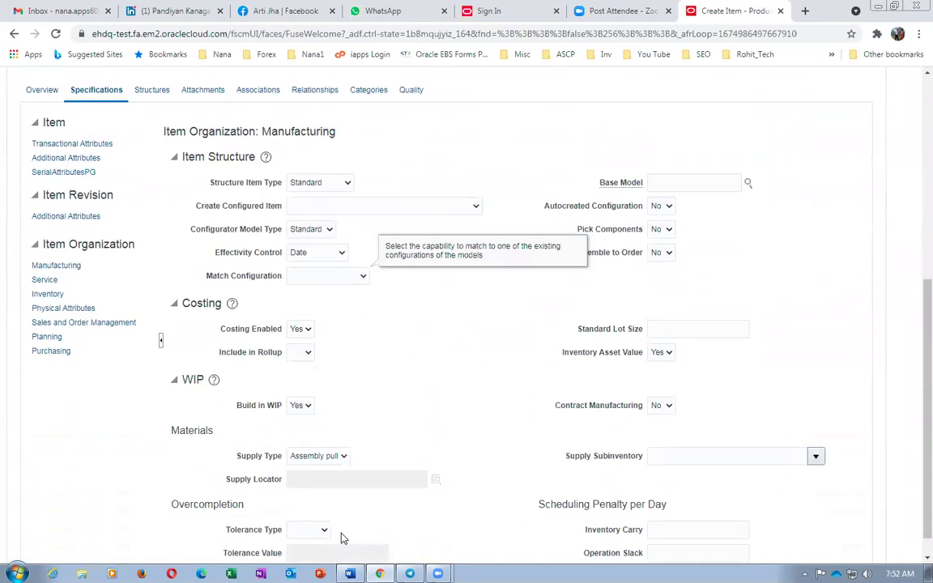
{"action": "left_click", "coordinate": [340, 457]}
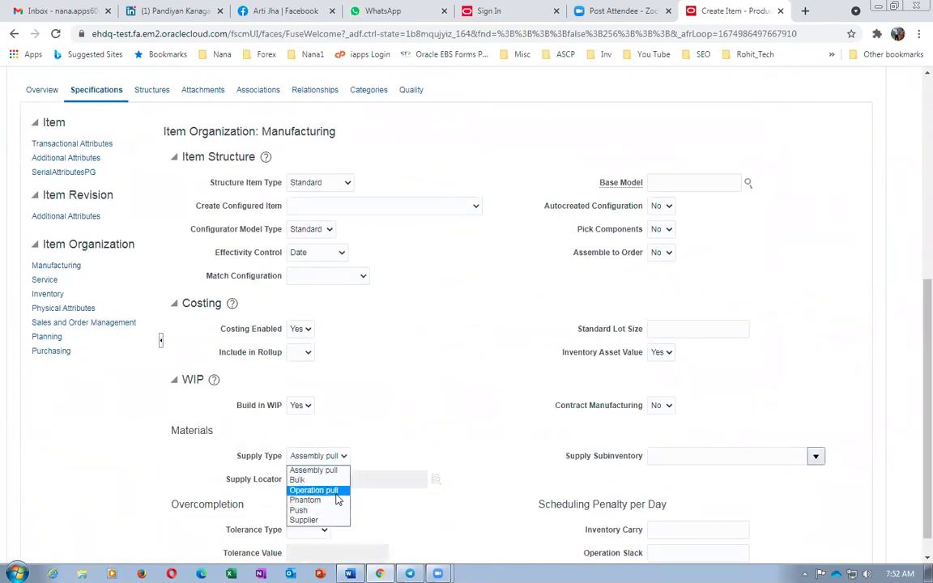
{"action": "left_click", "coordinate": [335, 491]}
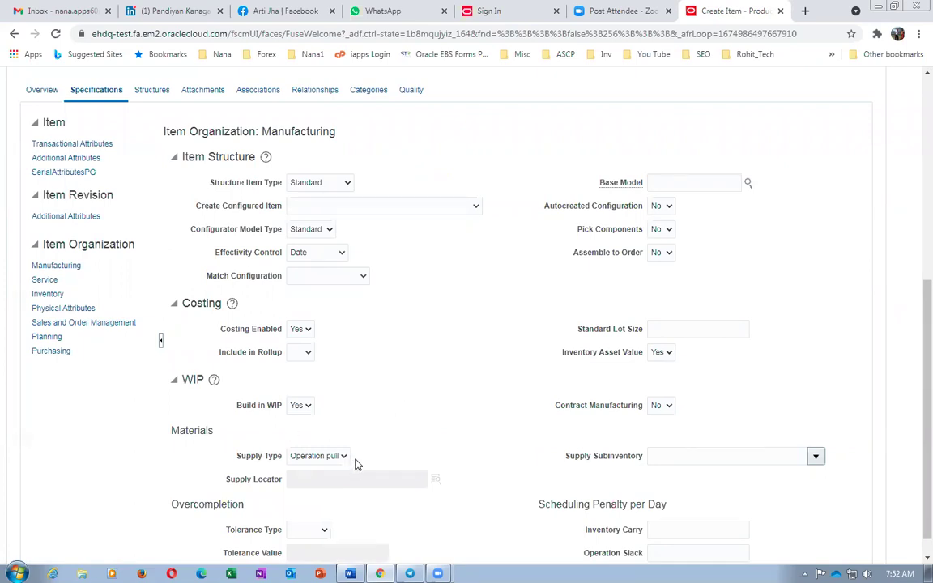
- Set the lot control of g01_dummy_Lot_Control to Full lot control in its inventory specifications
{"action": "left_click", "coordinate": [42, 293]}
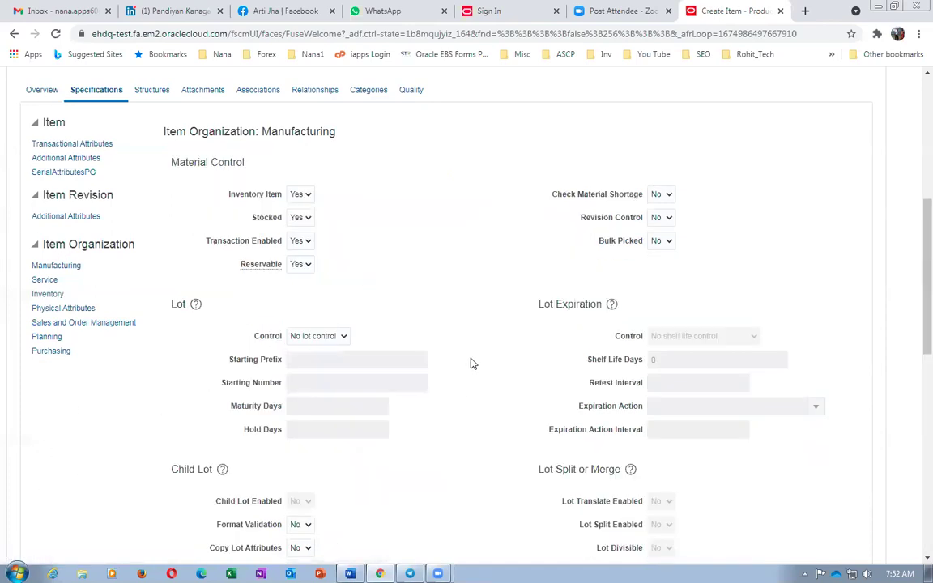
{"action": "left_click", "coordinate": [301, 339]}
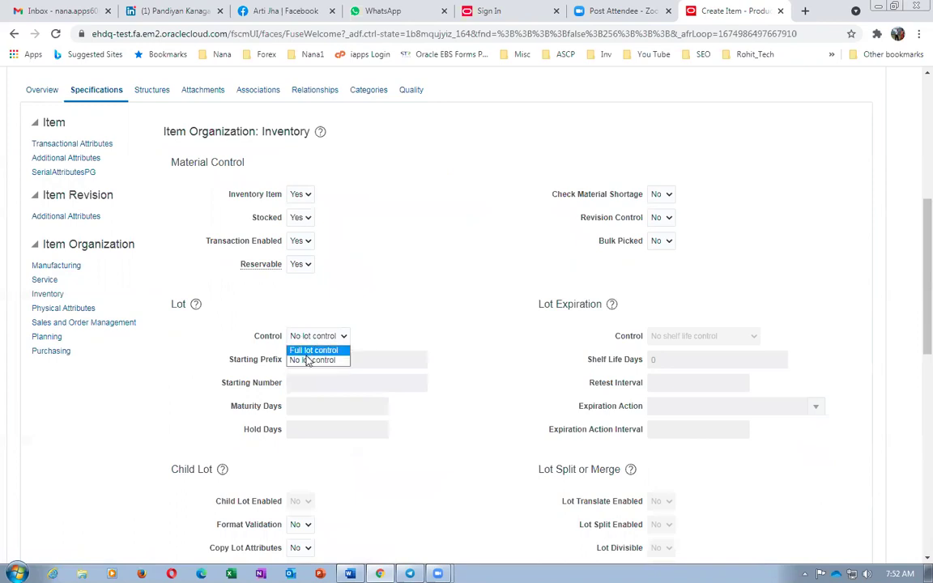
{"action": "left_click", "coordinate": [312, 351]}
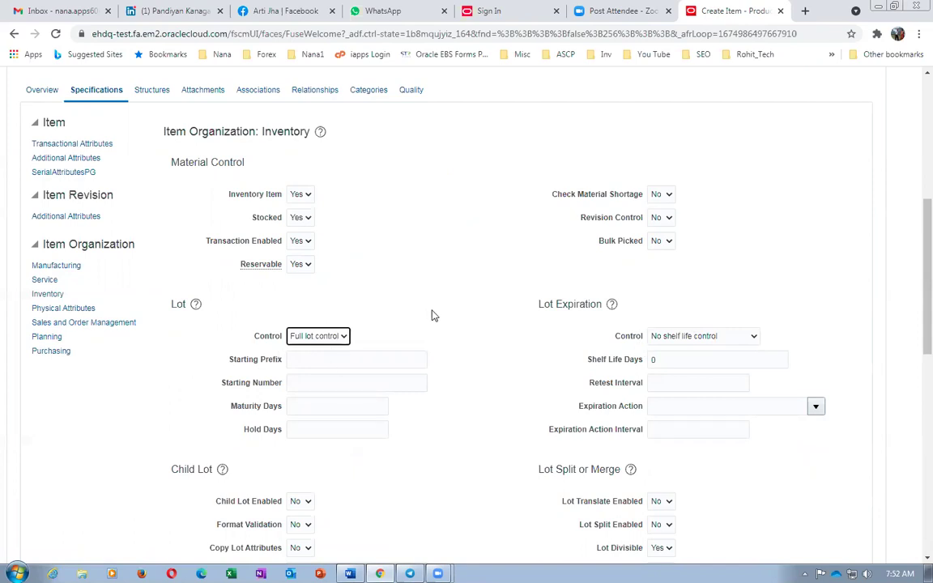
- Assign g01_dummy_Lot_Control to organization A0111, then save and close the item
{"action": "scroll", "coordinate": [432, 323], "scroll_direction": "up", "scroll_amount": 3}
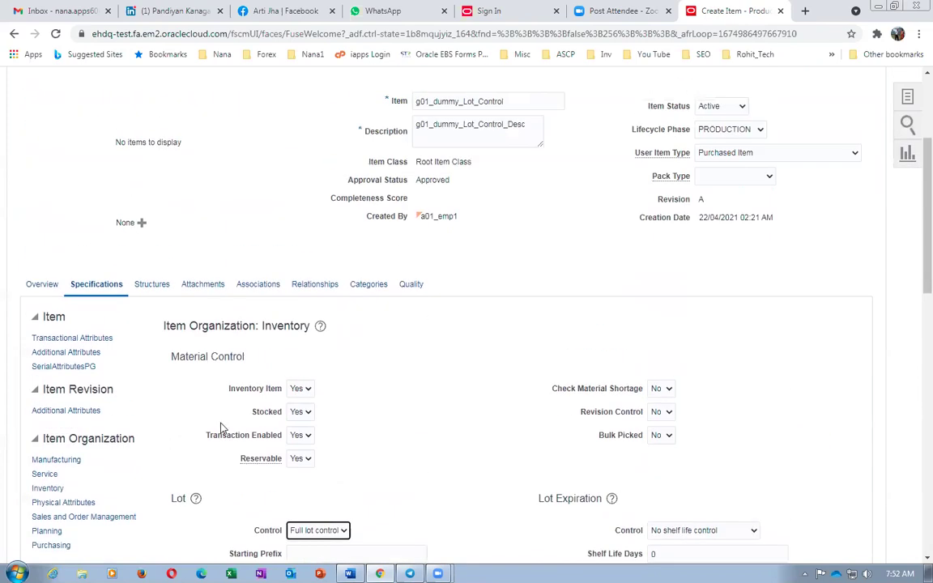
{"action": "left_click", "coordinate": [260, 285]}
{"action": "left_click", "coordinate": [45, 434]}
{"action": "left_click", "coordinate": [50, 477]}
{"action": "type", "text": "A0111"}
{"action": "key", "text": "Return"}
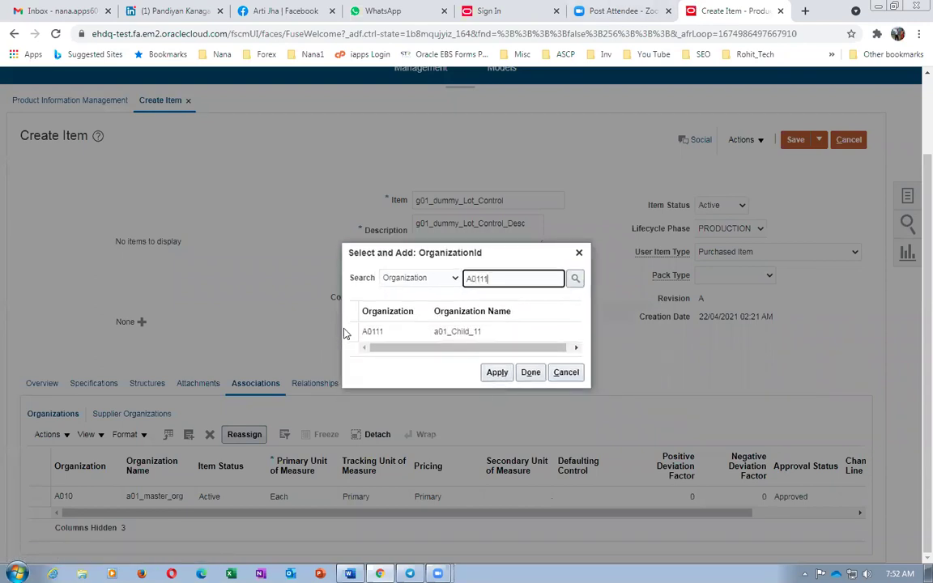
{"action": "left_click", "coordinate": [347, 329]}
{"action": "left_click", "coordinate": [505, 374]}
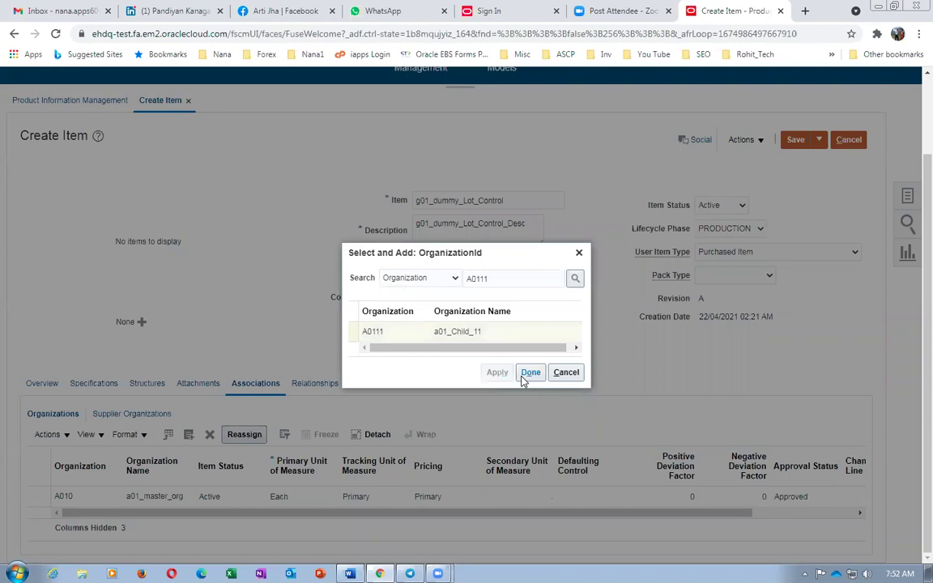
{"action": "left_click", "coordinate": [527, 375]}
{"action": "left_click", "coordinate": [818, 139]}
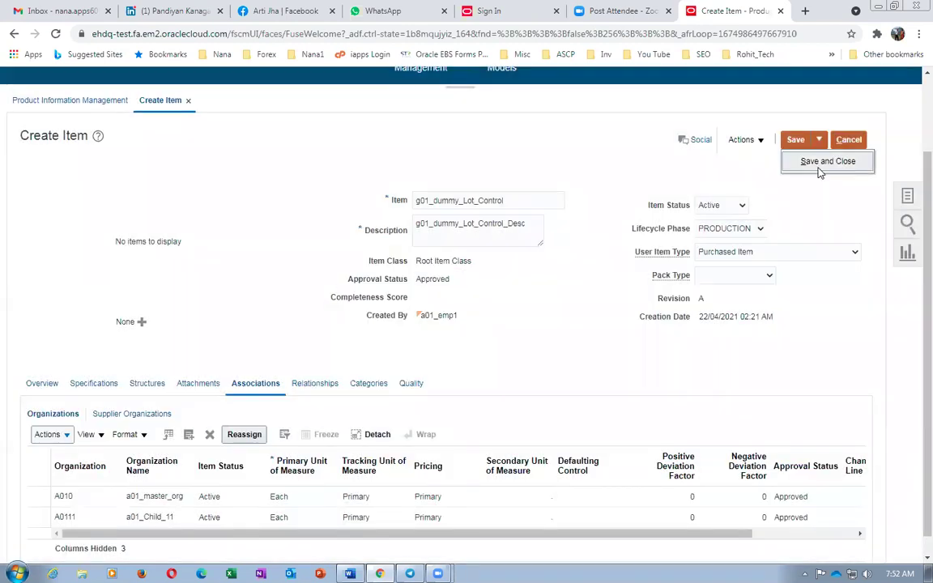
{"action": "left_click", "coordinate": [822, 163]}
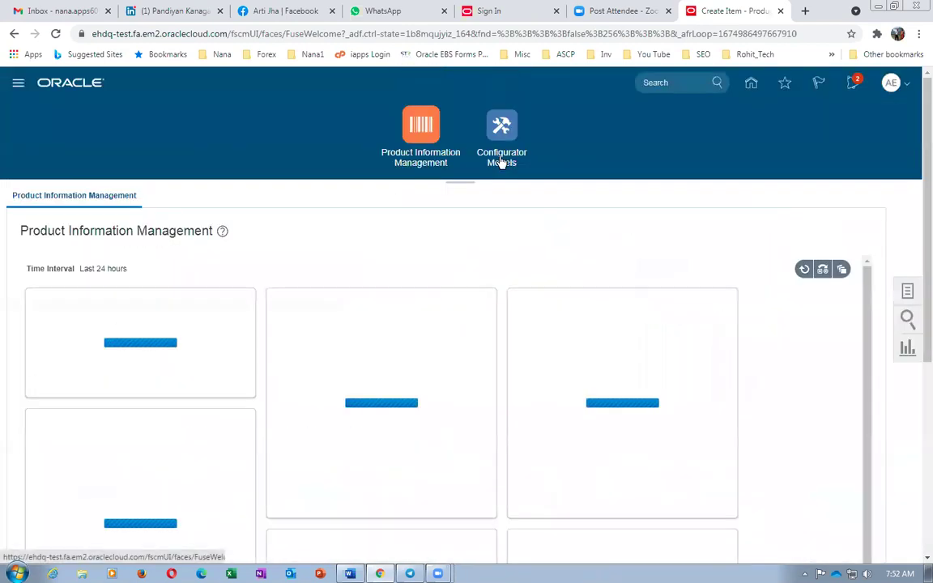
- Copy the item name g01_dummy_Rev_Control from the Word table and return to Oracle
{"action": "key", "text": "alt+Tab"}
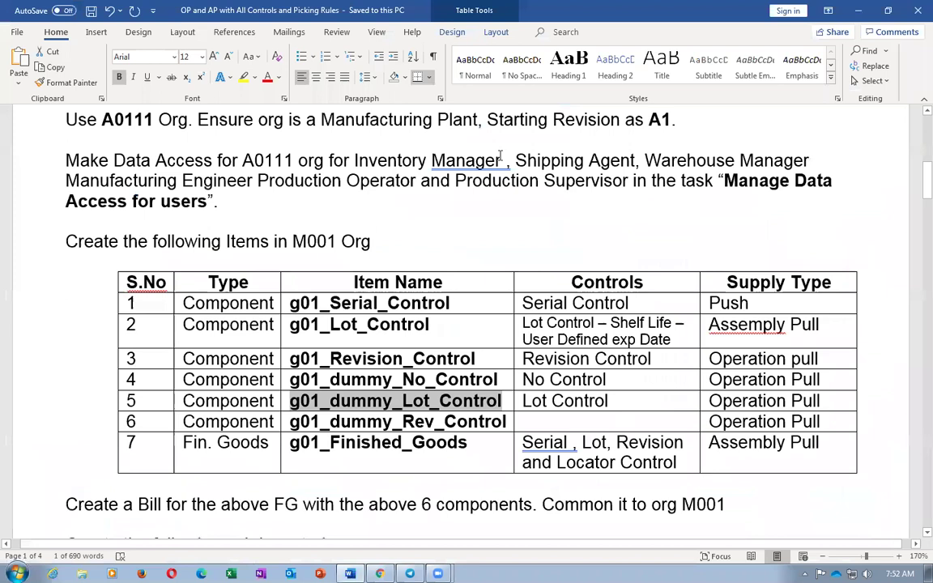
{"action": "left_click", "coordinate": [253, 421]}
{"action": "key", "text": "Tab"}
{"action": "key", "text": "ctrl+c"}
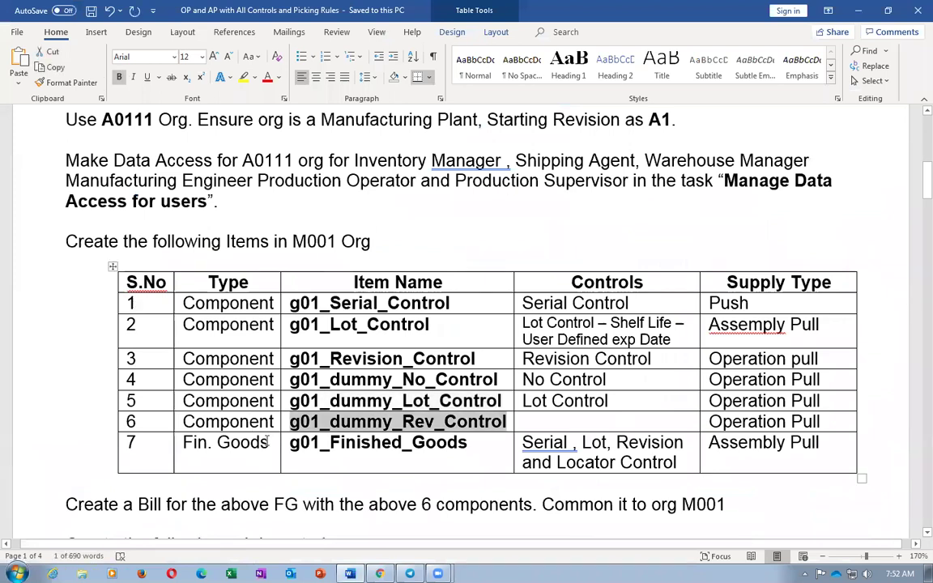
{"action": "key", "text": "alt+Tab"}
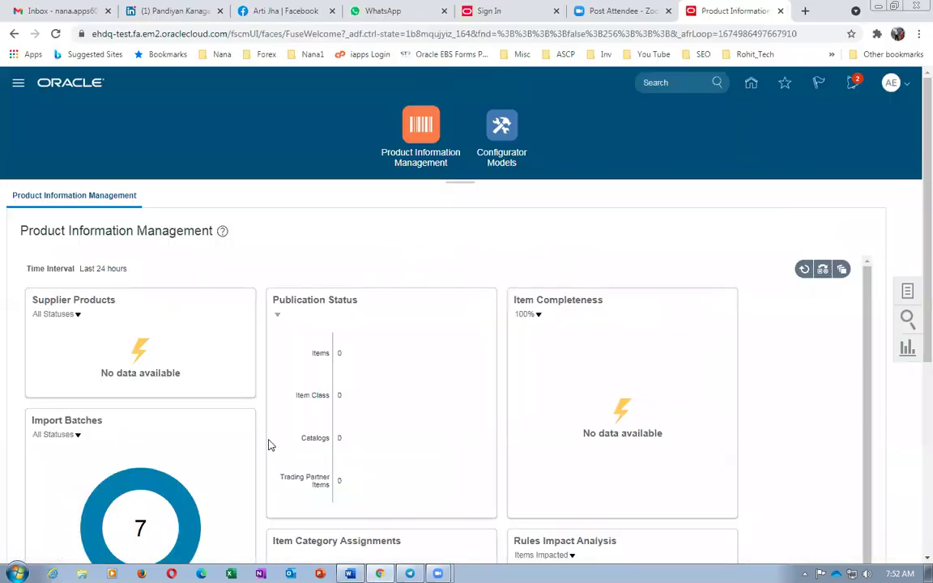
- Start creating another Root Item Class item in organization A010 using the a01 Purchased Item template
{"action": "left_click", "coordinate": [907, 291]}
{"action": "left_click", "coordinate": [803, 207]}
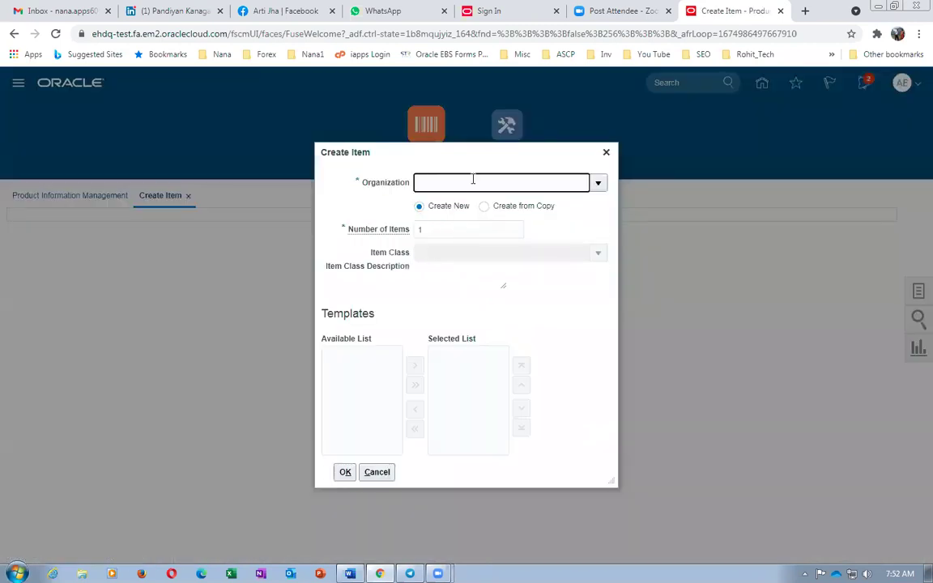
{"action": "type", "text": "a010"}
{"action": "left_click", "coordinate": [446, 204]}
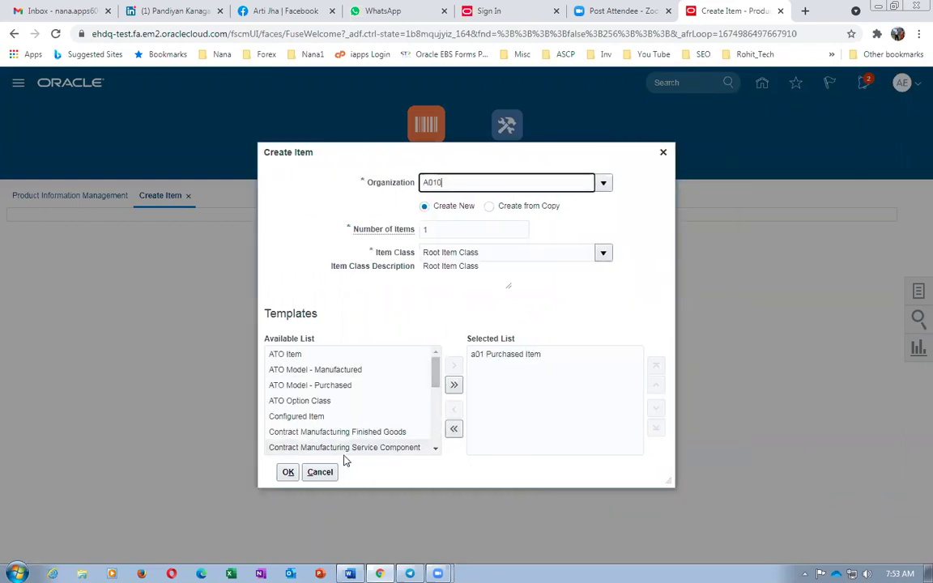
{"action": "left_click", "coordinate": [287, 472]}
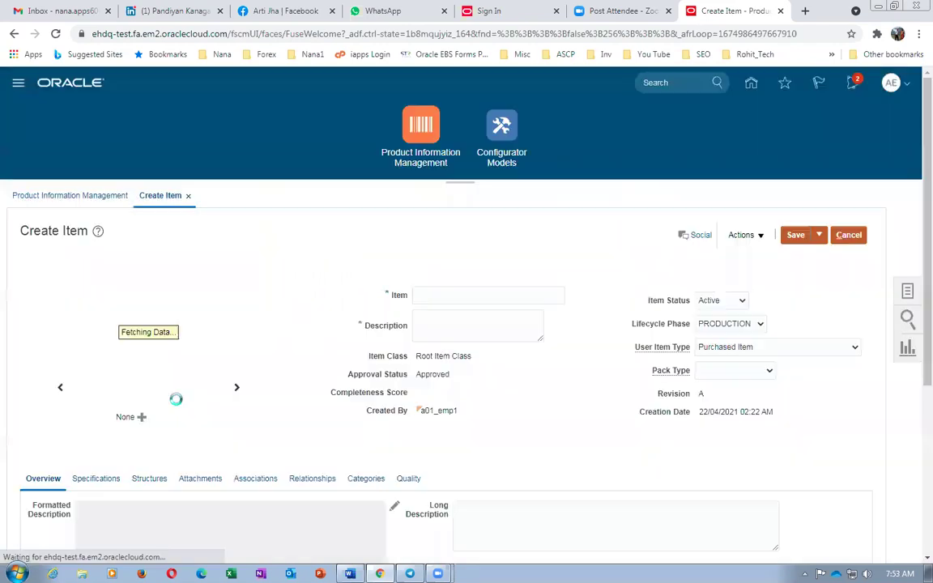
- Set the new item's manufacturing supply type to Operation pull in its specifications
{"action": "scroll", "coordinate": [85, 323], "scroll_direction": "down", "scroll_amount": 2}
{"action": "left_click", "coordinate": [91, 351]}
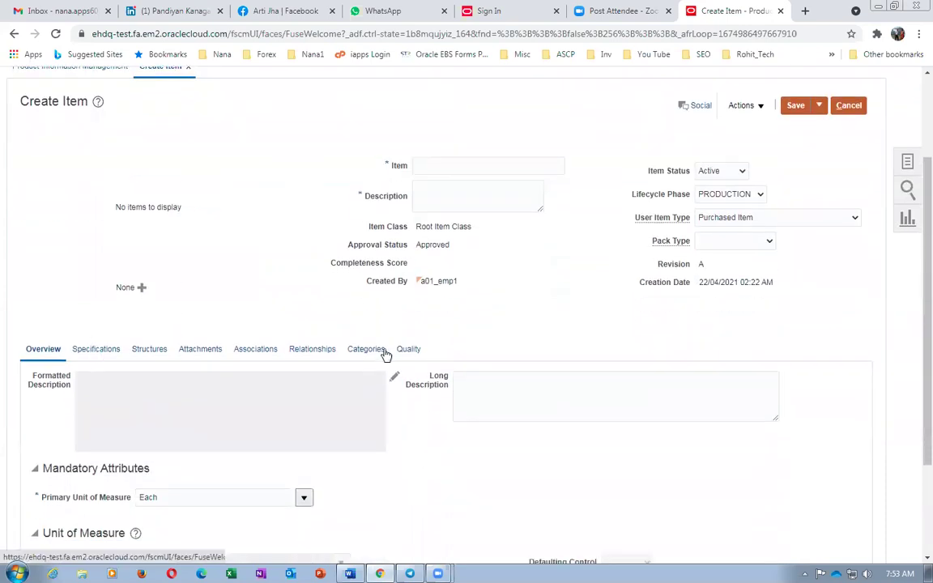
{"action": "scroll", "coordinate": [322, 507], "scroll_direction": "down", "scroll_amount": 4}
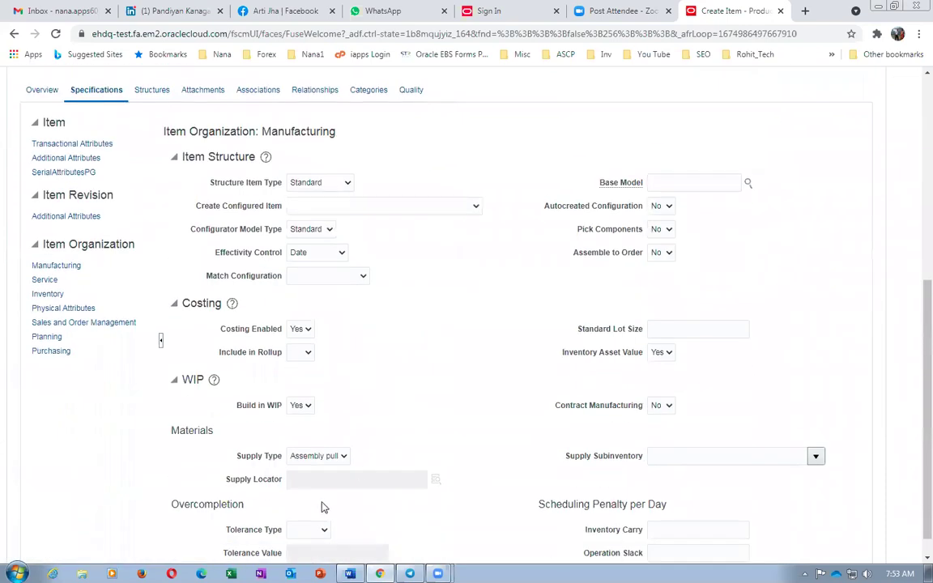
{"action": "left_click", "coordinate": [314, 456]}
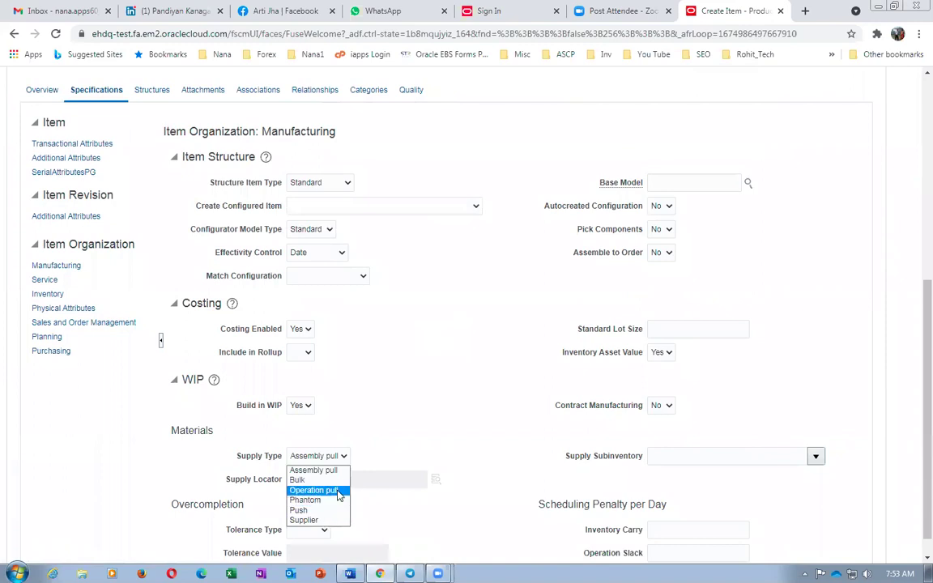
{"action": "left_click", "coordinate": [309, 489]}
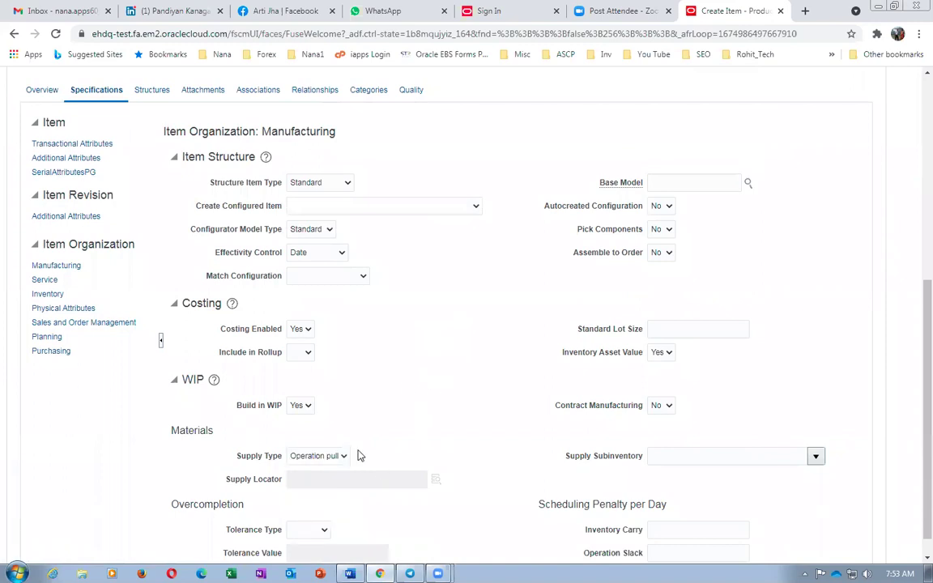
- Enable revision control for the new item in its inventory specifications and return to its manufacturing specifications
{"action": "left_click", "coordinate": [48, 294]}
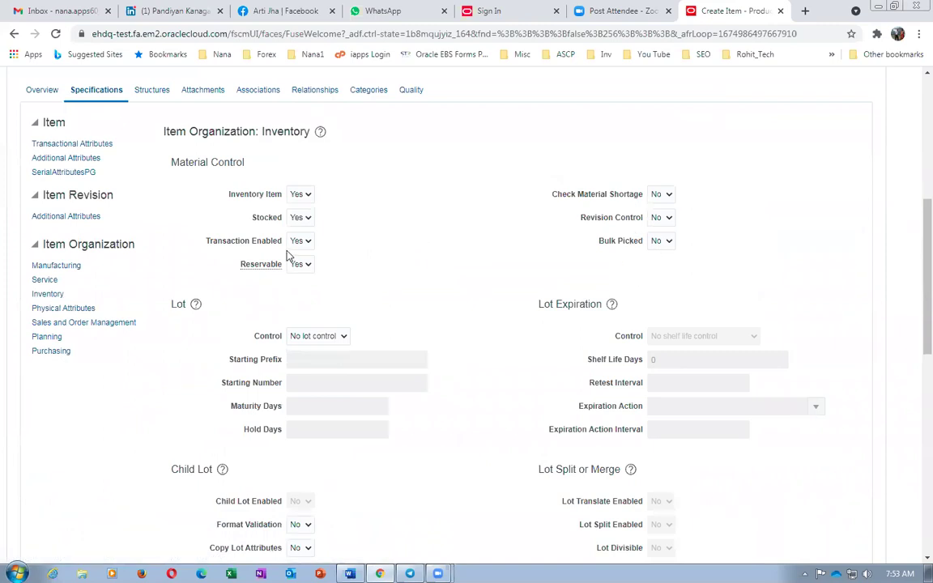
{"action": "left_click", "coordinate": [668, 219]}
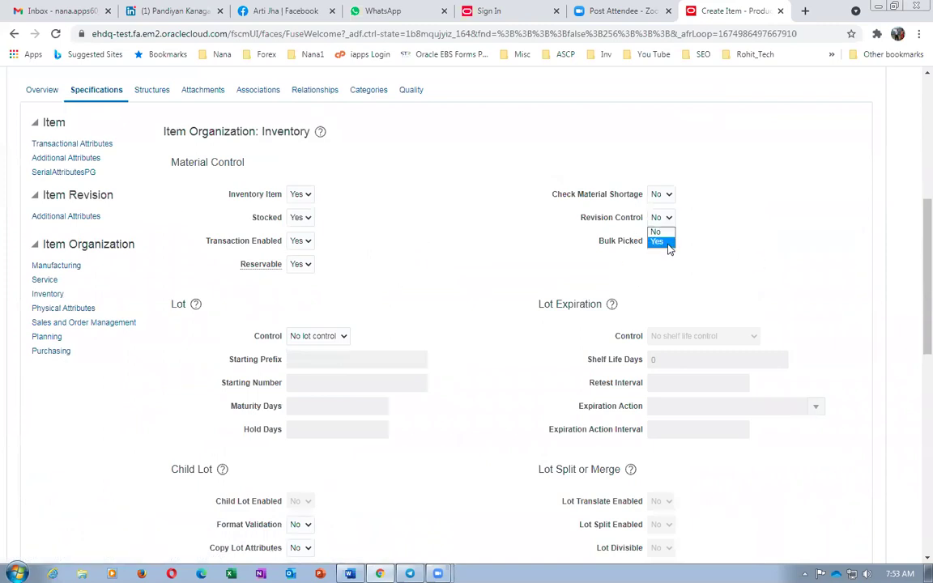
{"action": "left_click", "coordinate": [667, 242]}
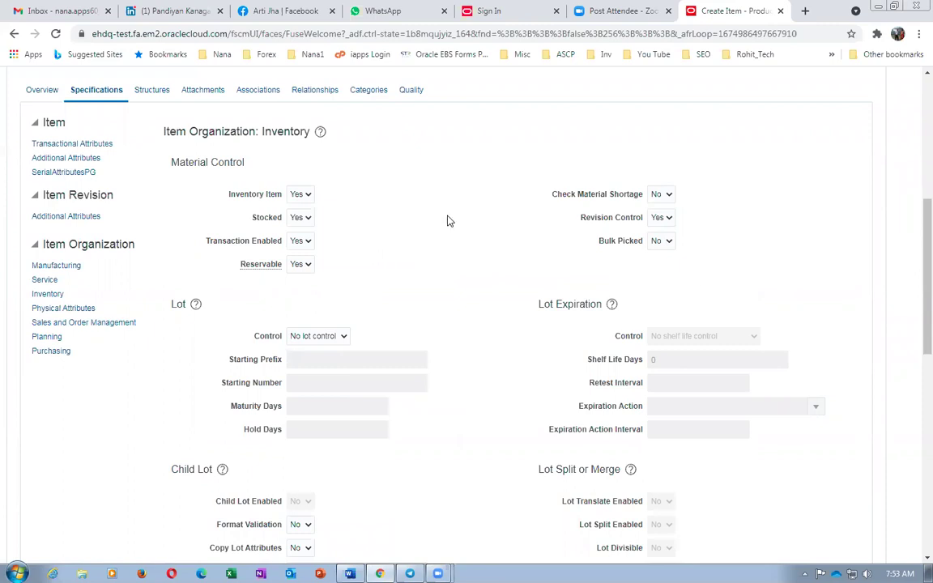
{"action": "scroll", "coordinate": [452, 223], "scroll_direction": "up", "scroll_amount": 3}
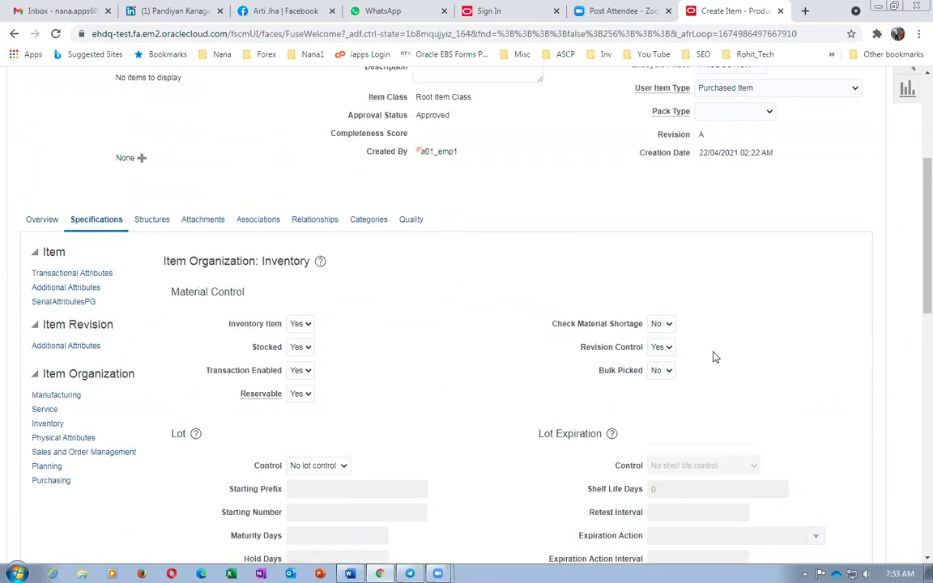
{"action": "left_click", "coordinate": [55, 397]}
{"action": "scroll", "coordinate": [403, 399], "scroll_direction": "up", "scroll_amount": 5}
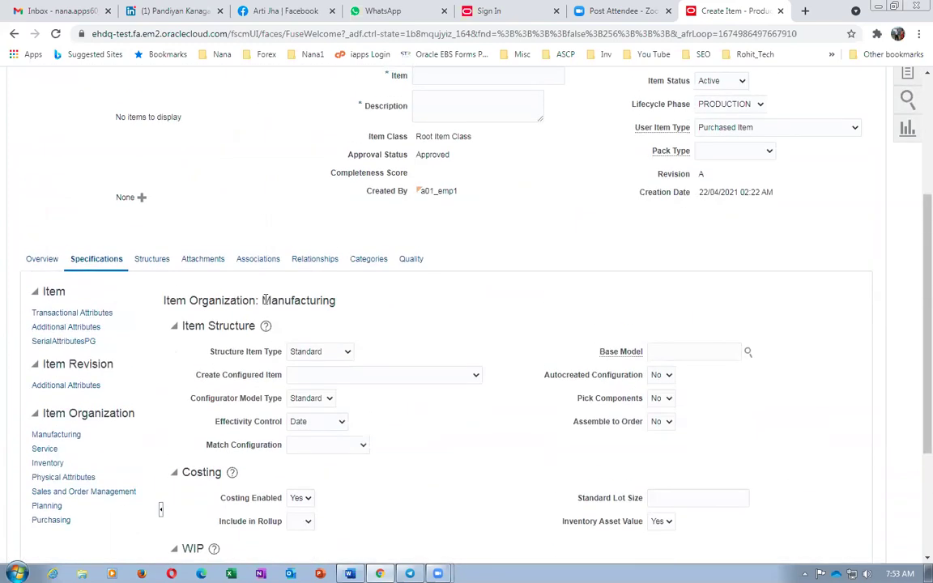
- Name the item g01_dummy_Rev_Control and give it the description g01_dummy_Rev_Control_Desc, with its organization associations shown
{"action": "left_click", "coordinate": [257, 259]}
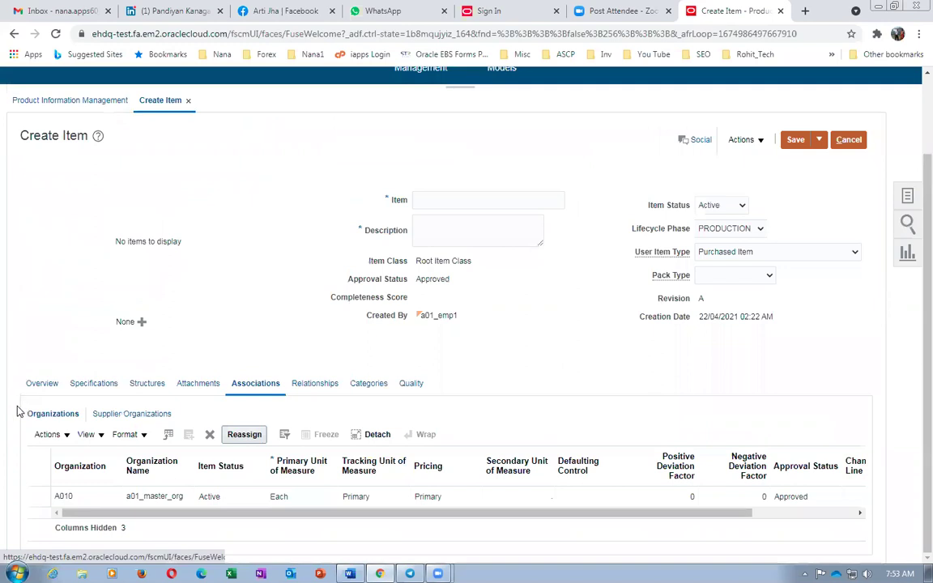
{"action": "left_click", "coordinate": [47, 434]}
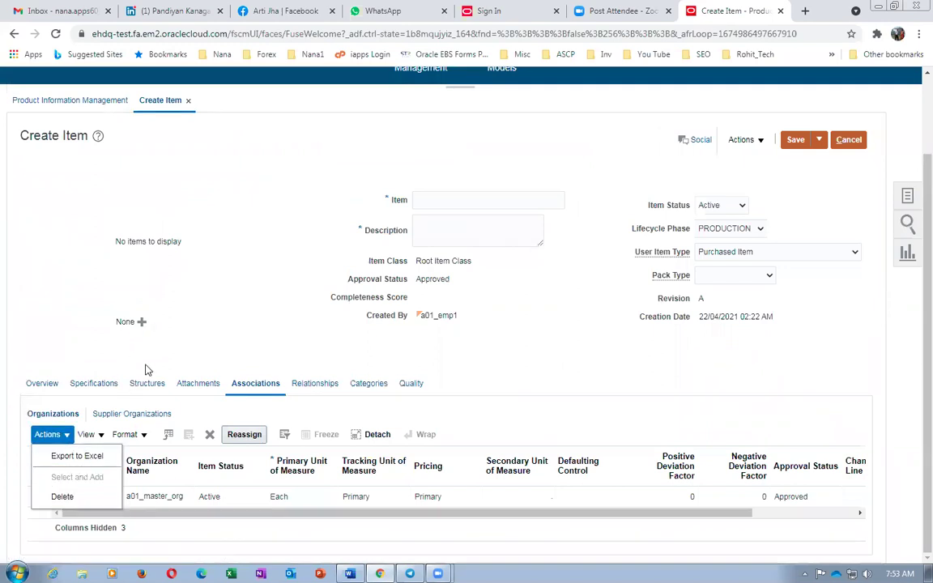
{"action": "left_click", "coordinate": [454, 202]}
{"action": "key", "text": "ctrl+v"}
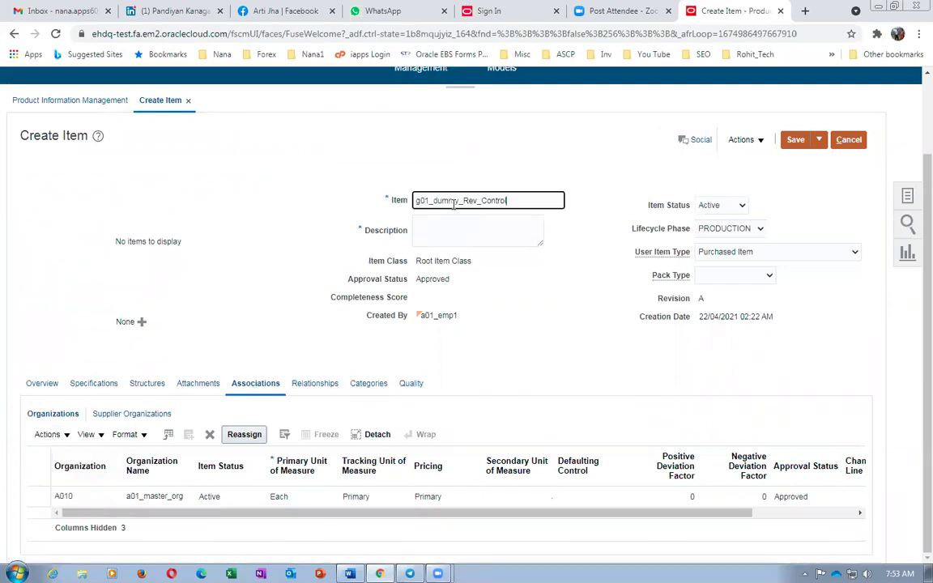
{"action": "key", "text": "Tab"}
{"action": "key", "text": "ctrl+v"}
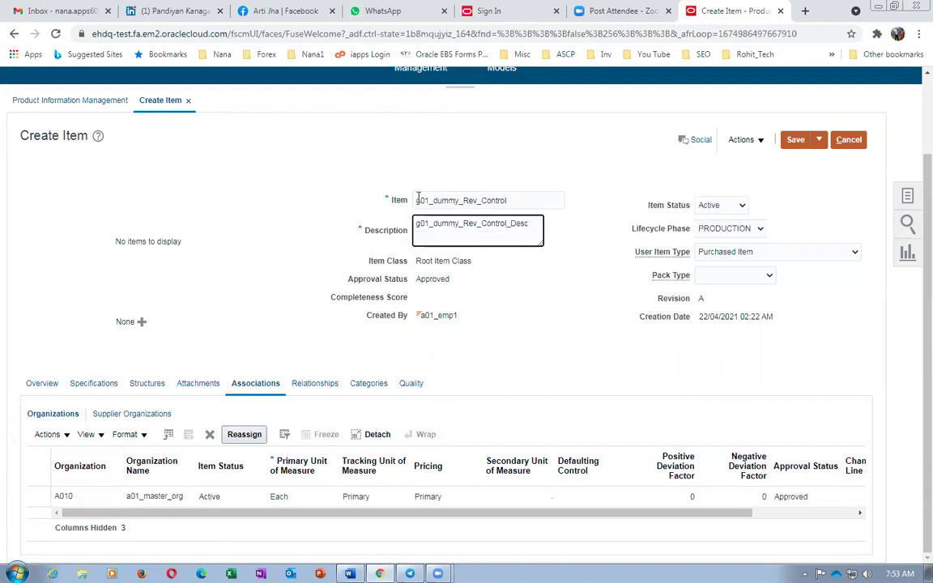
{"action": "left_click", "coordinate": [458, 195]}
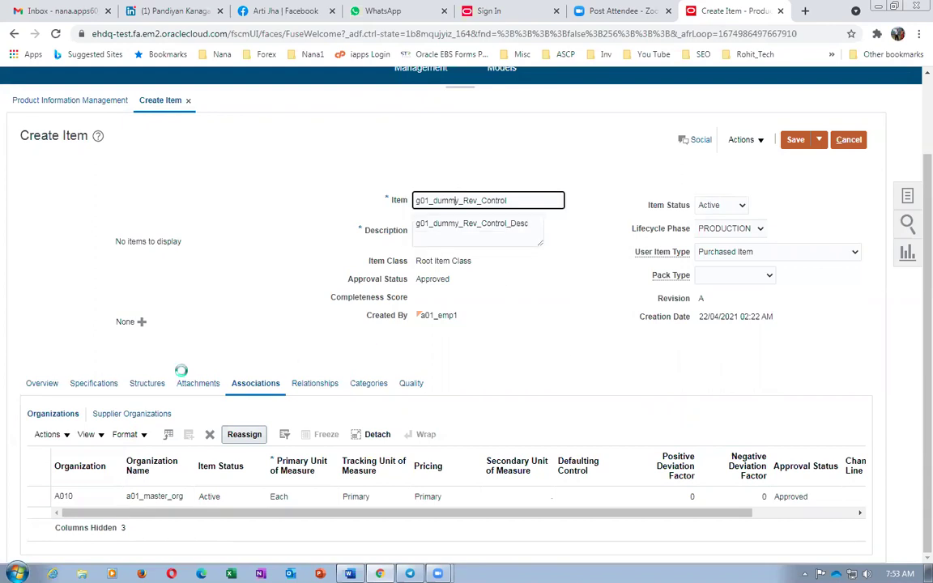
- Assign g01_dummy_Rev_Control to organization A0111, then save and close the item
{"action": "left_click", "coordinate": [49, 434]}
{"action": "left_click", "coordinate": [69, 477]}
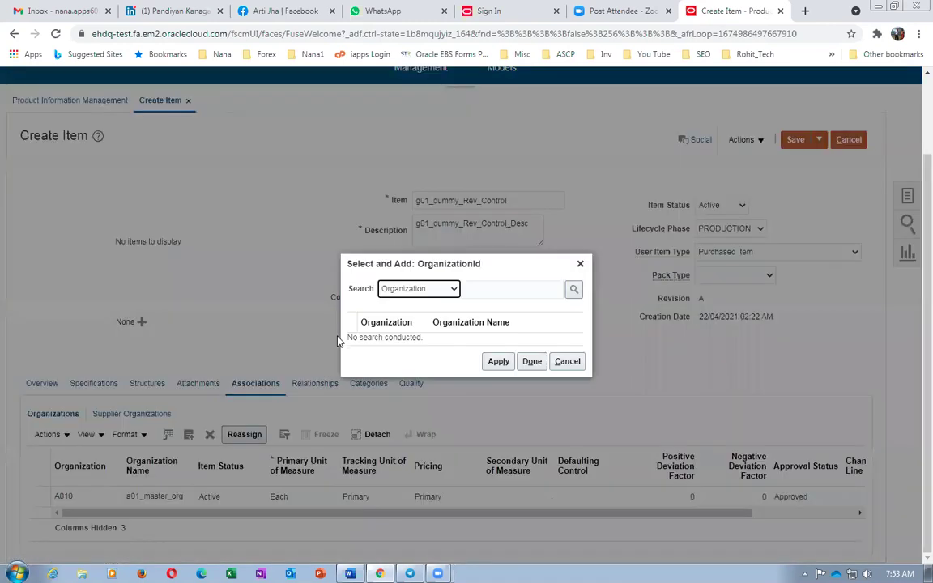
{"action": "left_click", "coordinate": [511, 290]}
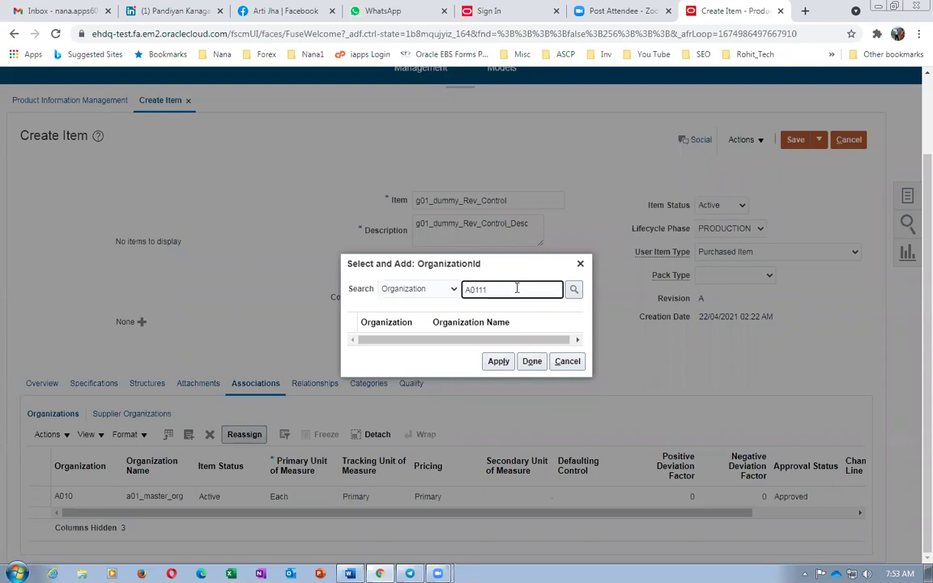
{"action": "key", "text": "Return"}
{"action": "left_click", "coordinate": [497, 372]}
{"action": "left_click", "coordinate": [530, 372]}
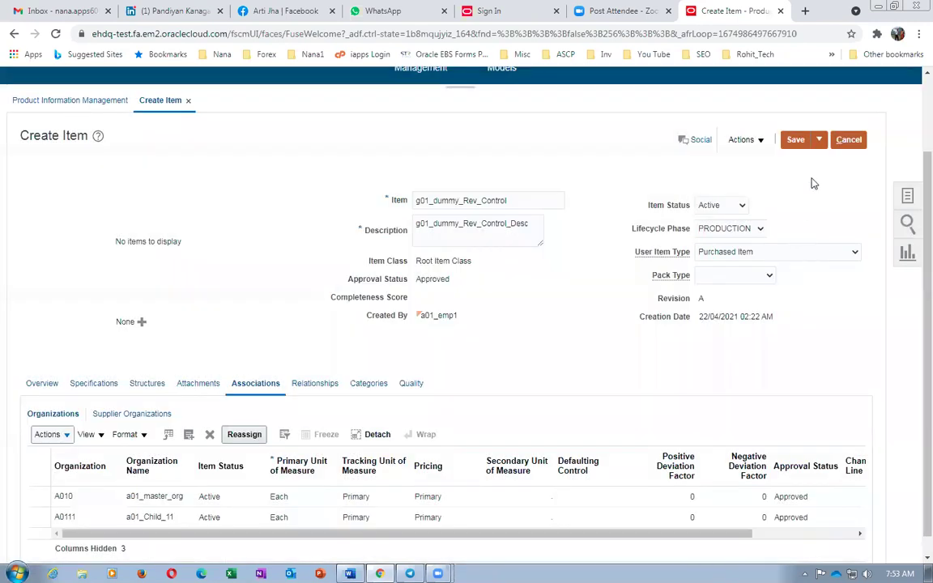
{"action": "left_click", "coordinate": [819, 139]}
{"action": "left_click", "coordinate": [819, 160]}
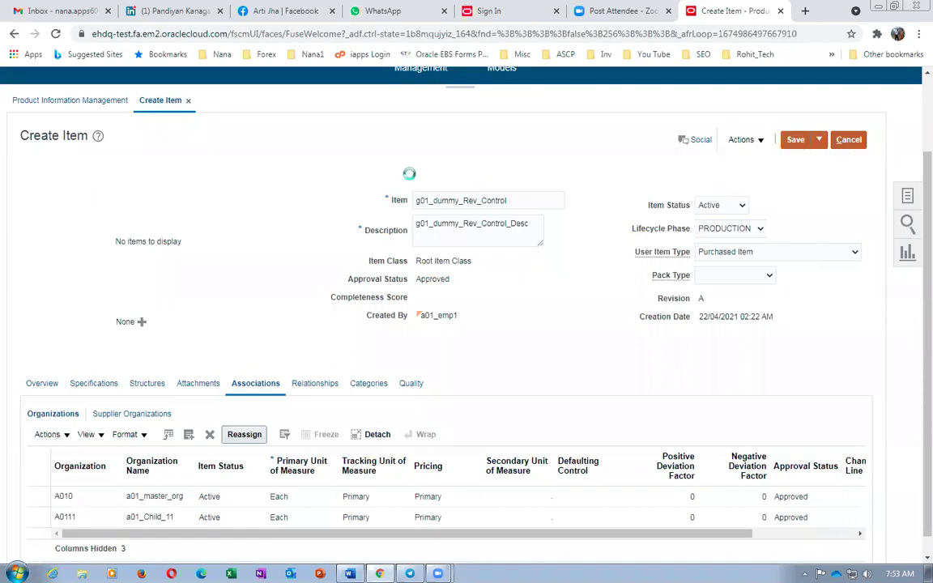
- Copy the item name g01_Finished_Goods from the Word table and return to Oracle
{"action": "key", "text": "alt+Tab"}
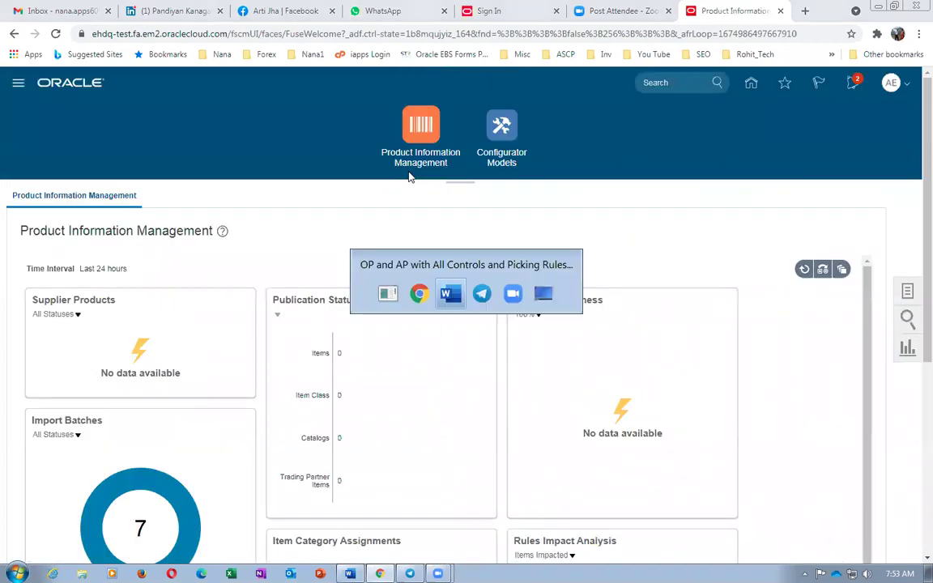
{"action": "key", "text": "Down"}
{"action": "key", "text": "shift+Home"}
{"action": "key", "text": "ctrl+c"}
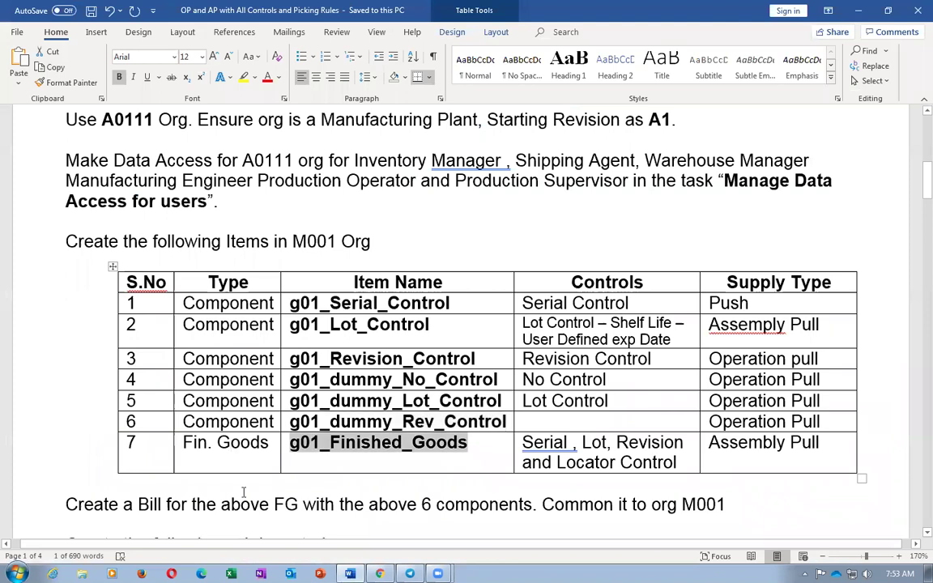
{"action": "key", "text": "alt+Tab"}
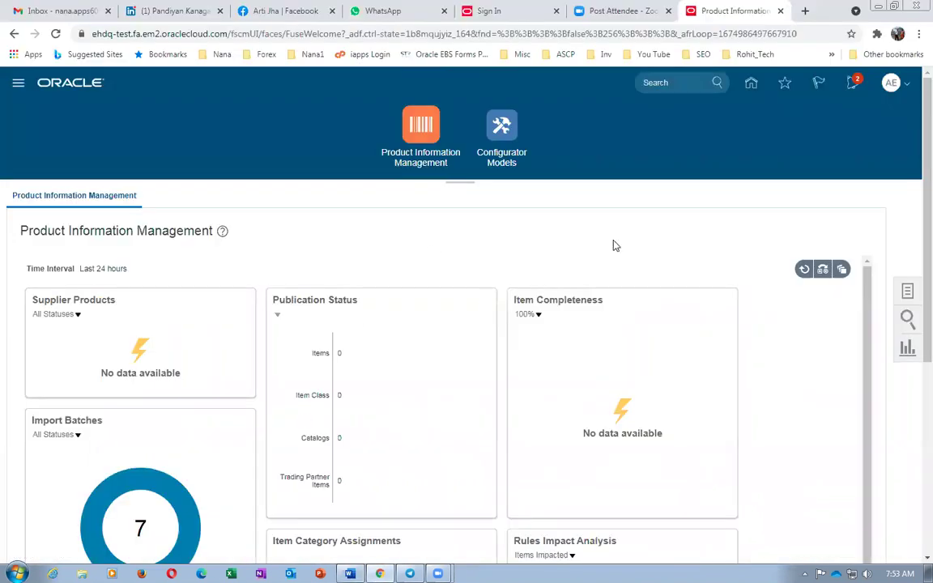
- Start creating another new item in organization A010
{"action": "left_click", "coordinate": [908, 290]}
{"action": "left_click", "coordinate": [806, 207]}
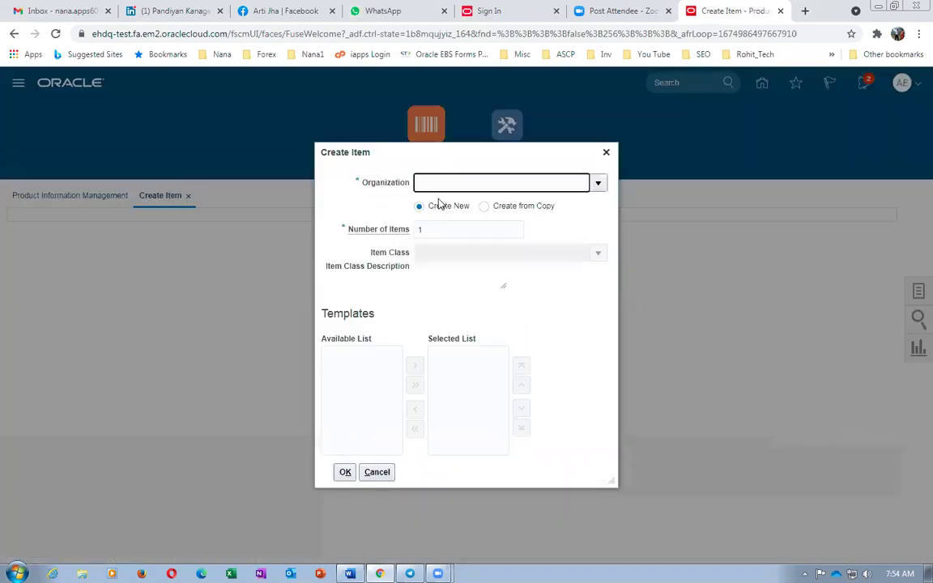
{"action": "type", "text": "a01"}
{"action": "left_click", "coordinate": [438, 202]}
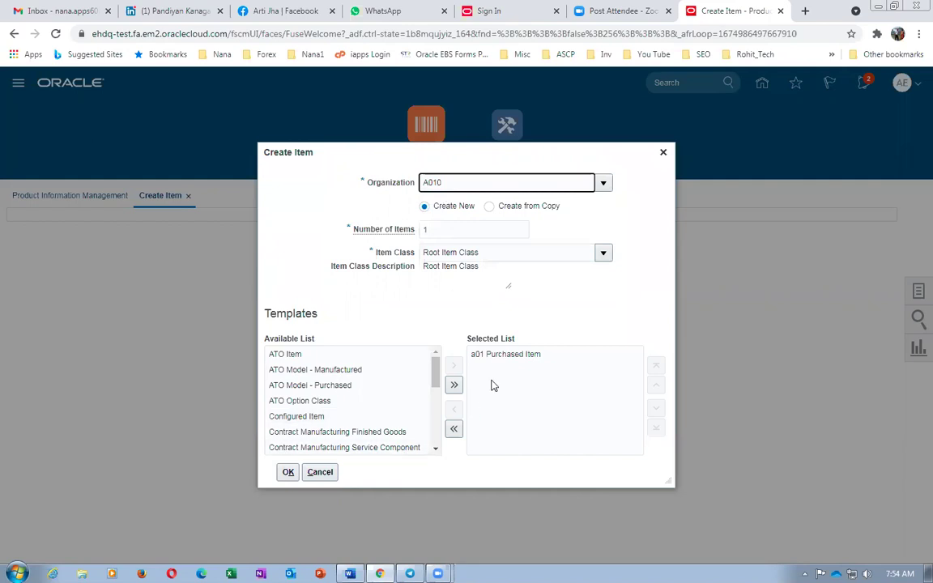
- Replace the a01 Purchased Item template with the Finished Goods template and open the new Root Item Class item
{"action": "left_click", "coordinate": [502, 358]}
{"action": "left_click", "coordinate": [456, 414]}
{"action": "left_click_drag", "start_coordinate": [434, 431], "coordinate": [434, 397]}
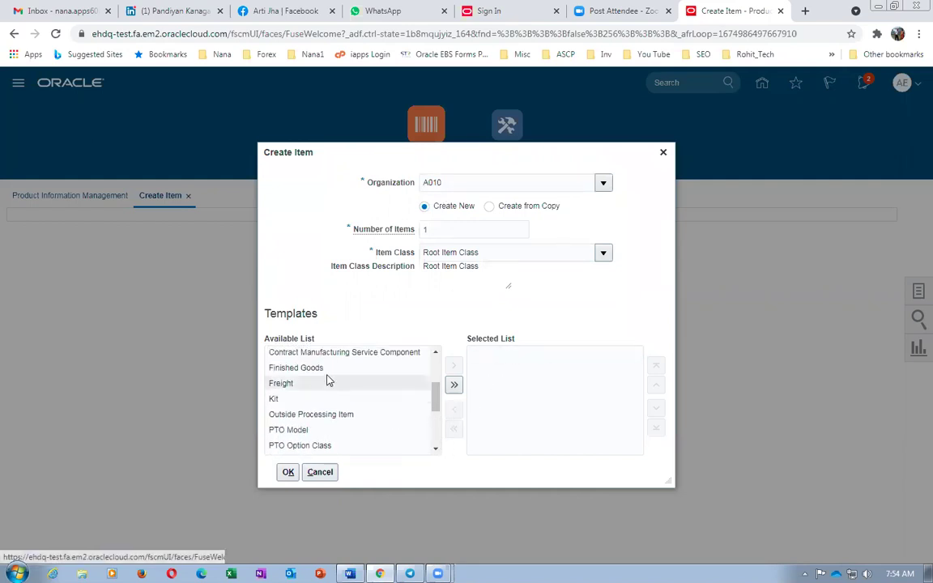
{"action": "left_click", "coordinate": [340, 368]}
{"action": "left_click", "coordinate": [452, 365]}
{"action": "left_click", "coordinate": [287, 472]}
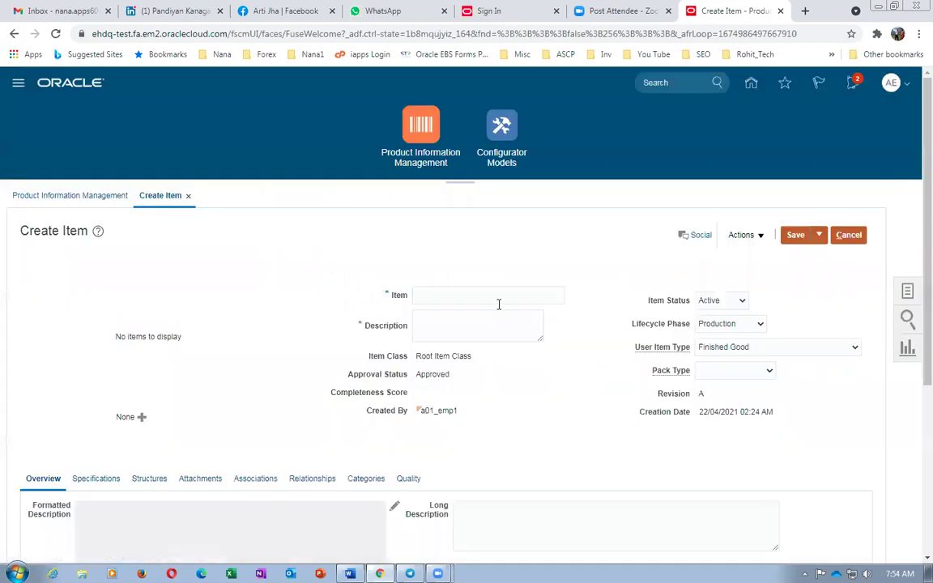
- Name the item g01_Finished_Goods and enter g01_Finished_Goods_Desc as its description
{"action": "left_click", "coordinate": [512, 297]}
{"action": "key", "text": "ctrl+v"}
{"action": "key", "text": "Tab"}
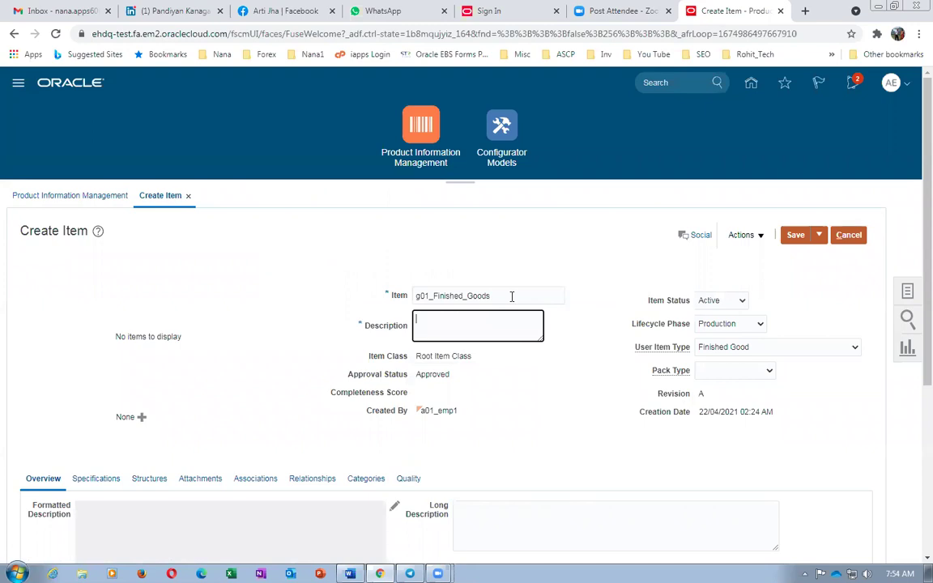
{"action": "key", "text": "ctrl+v"}
{"action": "type", "text": "_Des"}
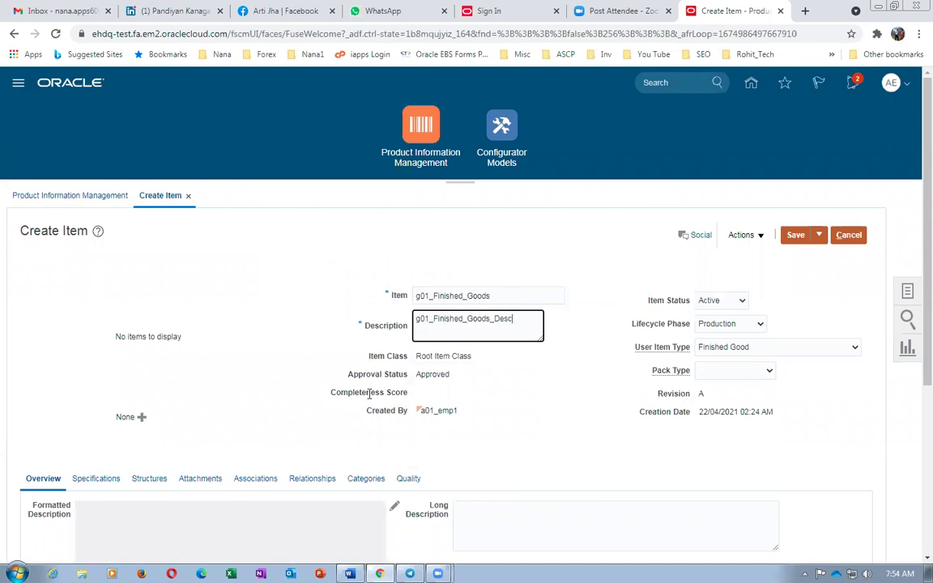
- Set the supply type of g01_Finished_Goods to Assembly pull in its manufacturing specifications
{"action": "scroll", "coordinate": [127, 369], "scroll_direction": "down", "scroll_amount": 3}
{"action": "left_click", "coordinate": [94, 285]}
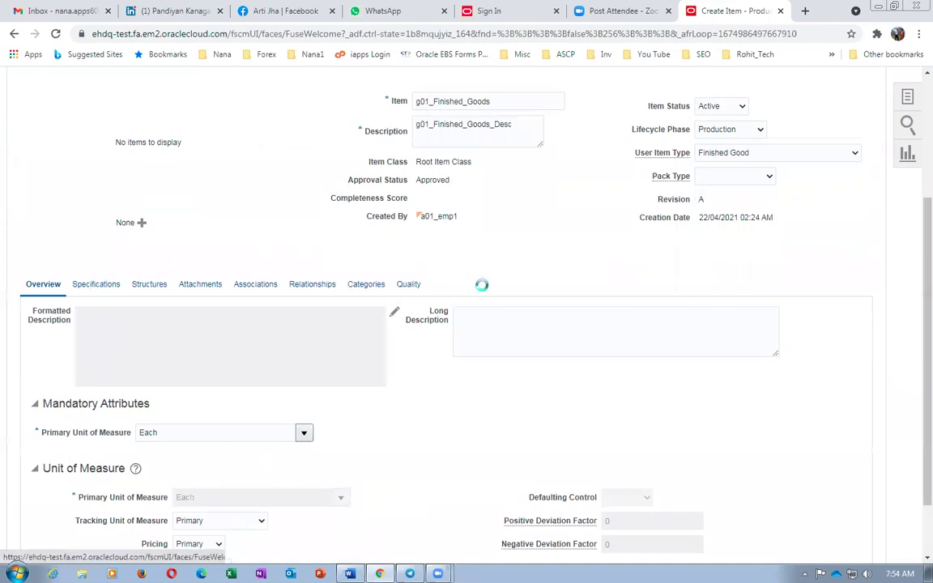
{"action": "scroll", "coordinate": [329, 441], "scroll_direction": "down", "scroll_amount": 3}
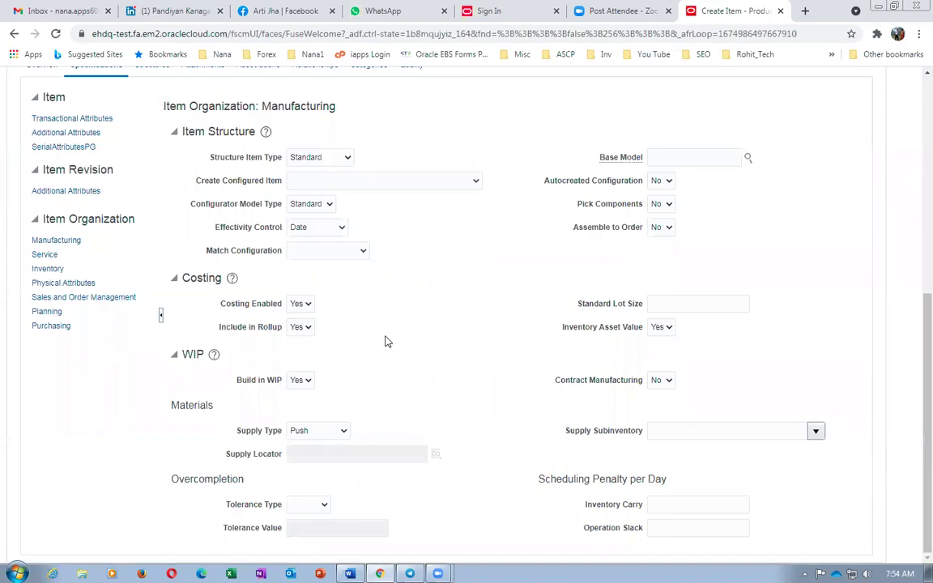
{"action": "scroll", "coordinate": [385, 340], "scroll_direction": "up", "scroll_amount": 3}
{"action": "scroll", "coordinate": [386, 340], "scroll_direction": "down", "scroll_amount": 3}
{"action": "left_click", "coordinate": [299, 431]}
{"action": "left_click", "coordinate": [312, 444]}
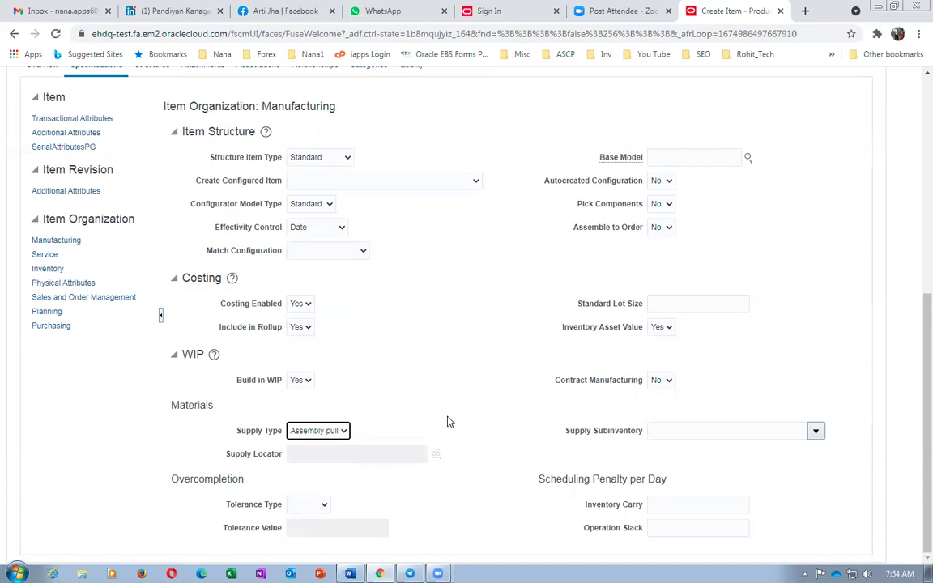
{"action": "left_click", "coordinate": [321, 469]}
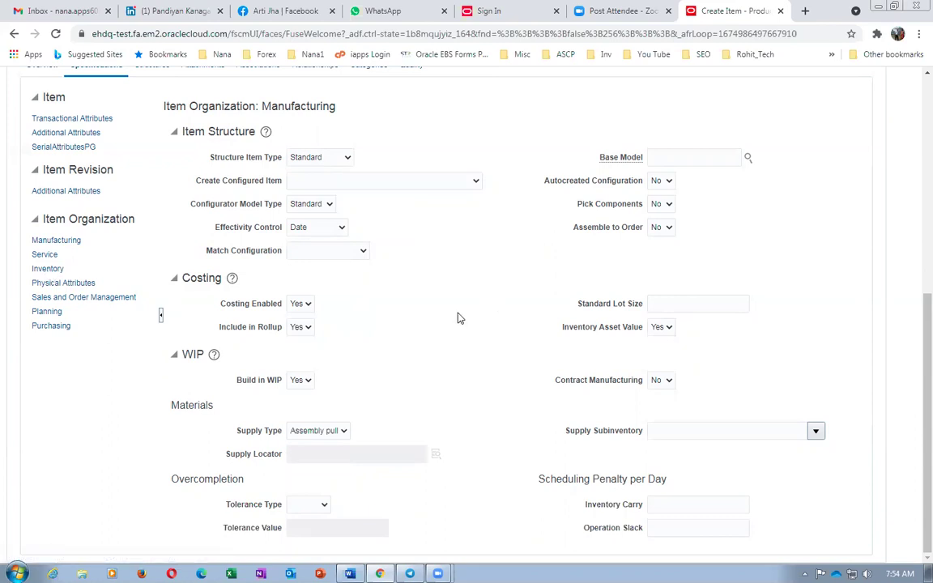
- Check the finished good's required controls in the Word table and enable revision control in its inventory specifications
{"action": "scroll", "coordinate": [458, 317], "scroll_direction": "up", "scroll_amount": 2}
{"action": "key", "text": "alt+Tab"}
{"action": "left_click_drag", "start_coordinate": [523, 443], "coordinate": [673, 462]}
{"action": "key", "text": "alt+Tab"}
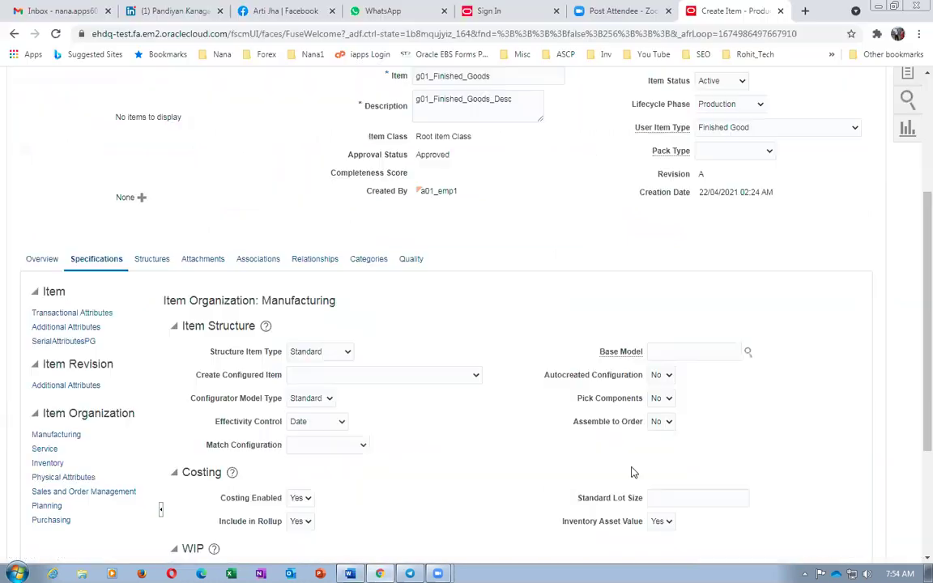
{"action": "left_click", "coordinate": [45, 462]}
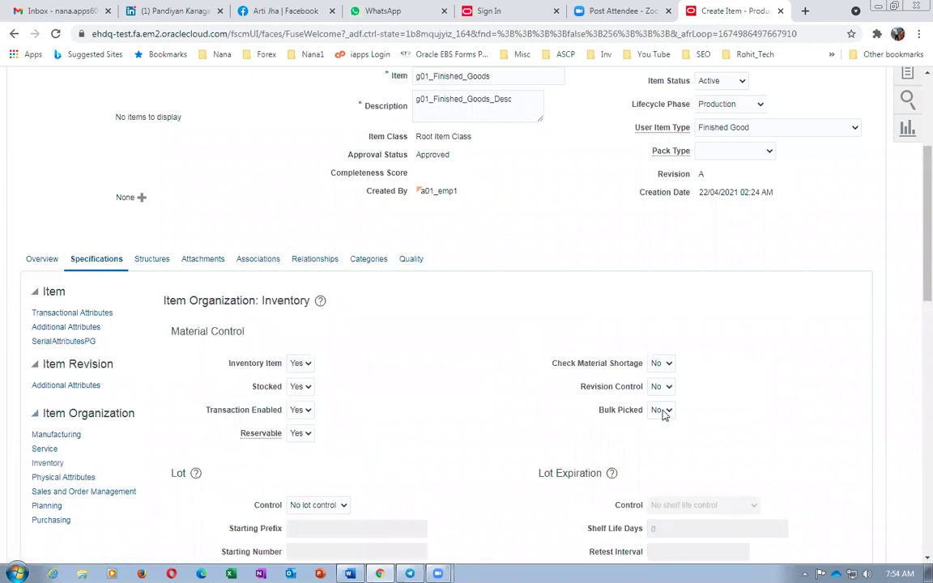
{"action": "left_click", "coordinate": [662, 387]}
{"action": "left_click", "coordinate": [669, 409]}
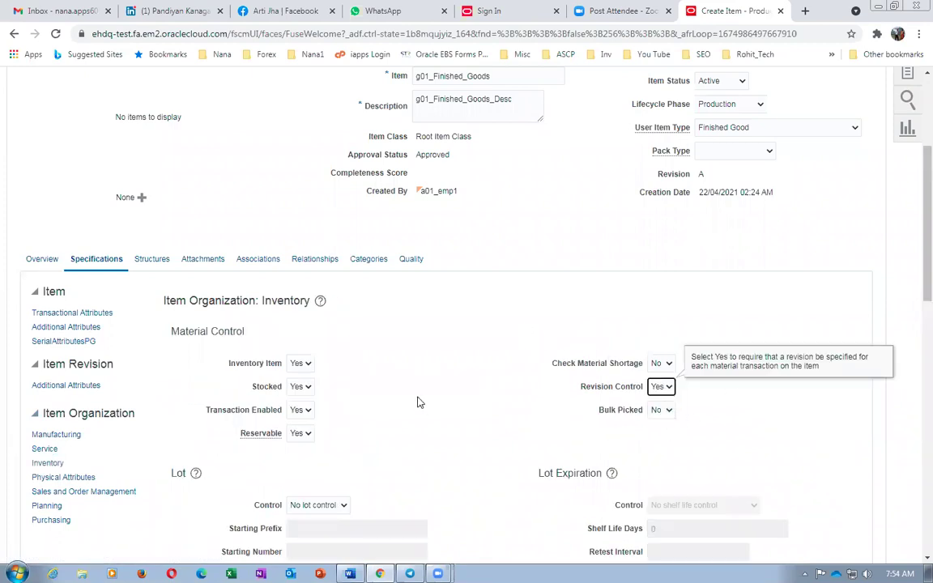
- Set the finished good to Full lot control and its serial generation to Dynamic entry at inventory receipt
{"action": "scroll", "coordinate": [209, 389], "scroll_direction": "down", "scroll_amount": 3}
{"action": "left_click", "coordinate": [334, 247]}
{"action": "left_click", "coordinate": [320, 258]}
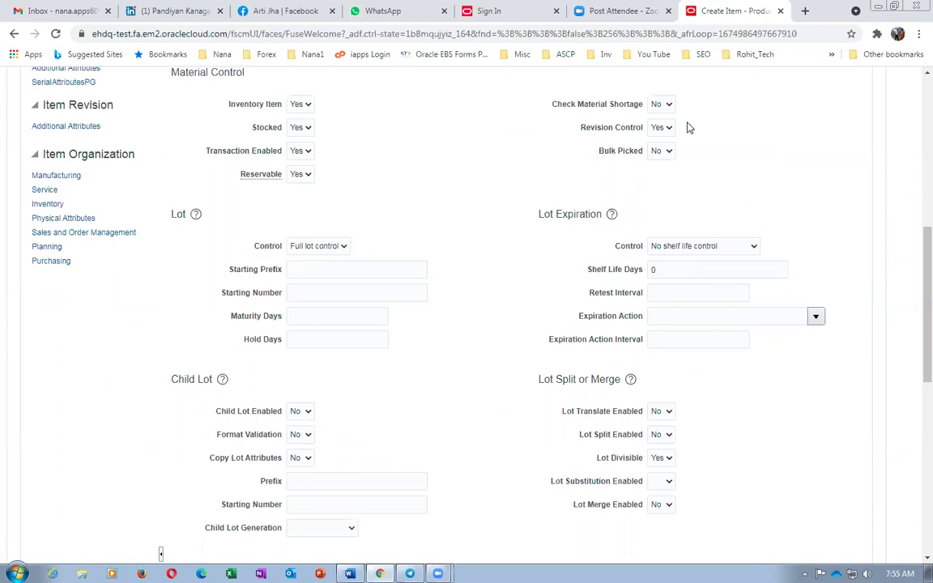
{"action": "scroll", "coordinate": [413, 264], "scroll_direction": "down", "scroll_amount": 4}
{"action": "scroll", "coordinate": [419, 272], "scroll_direction": "down", "scroll_amount": 3}
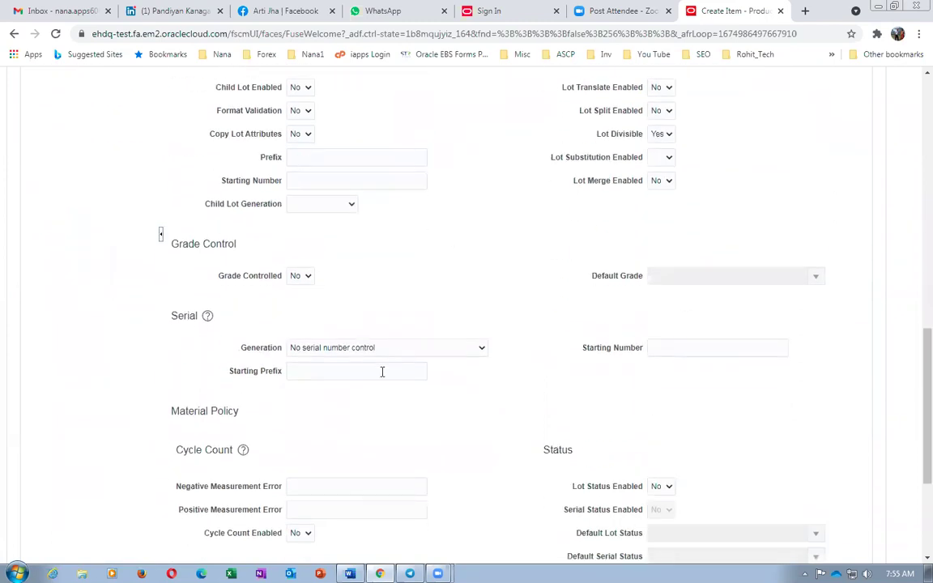
{"action": "left_click", "coordinate": [332, 350]}
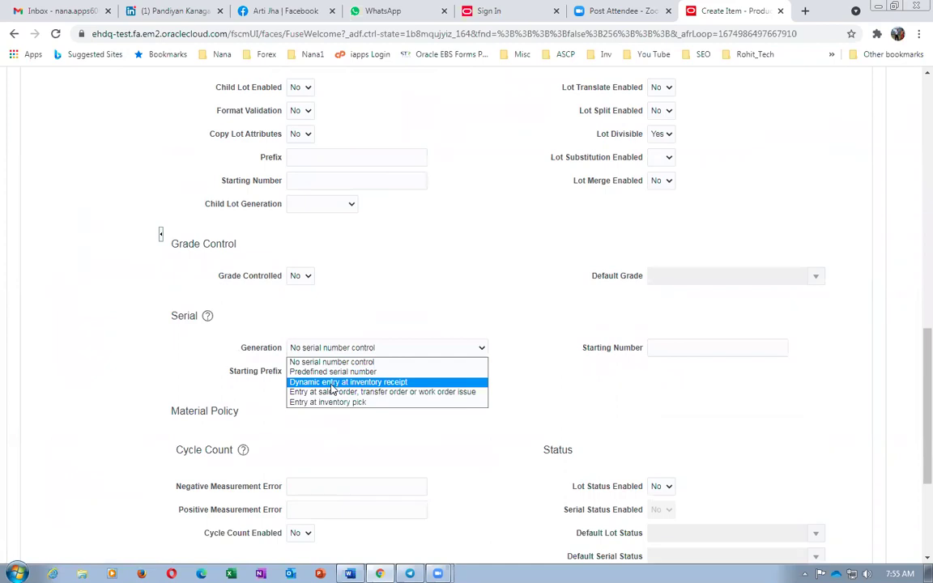
{"action": "left_click", "coordinate": [332, 382]}
- Set the finished good's Restrict Subinventory and Restrict Locators to Yes and its Stock Locator Control to Previously specified
{"action": "scroll", "coordinate": [413, 461], "scroll_direction": "down", "scroll_amount": 4}
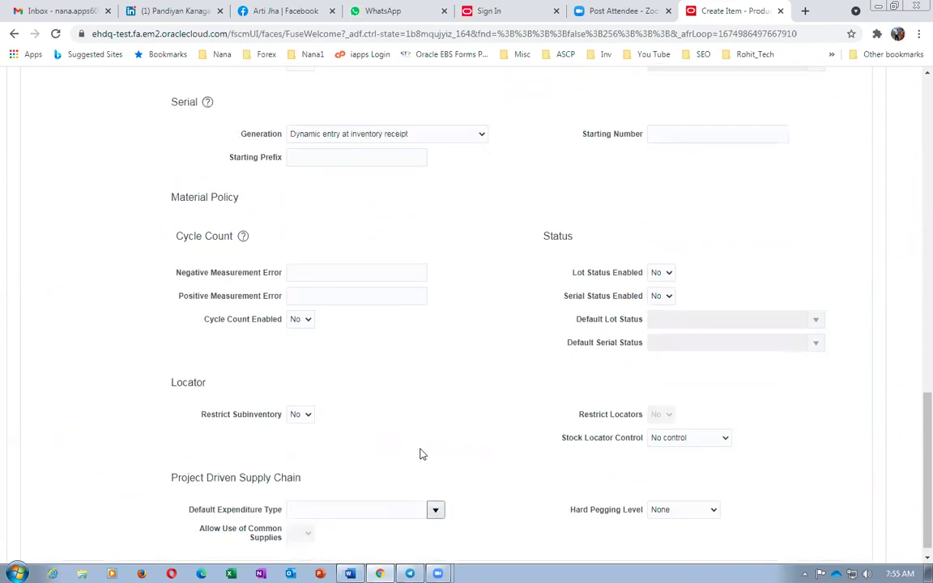
{"action": "left_click", "coordinate": [300, 411]}
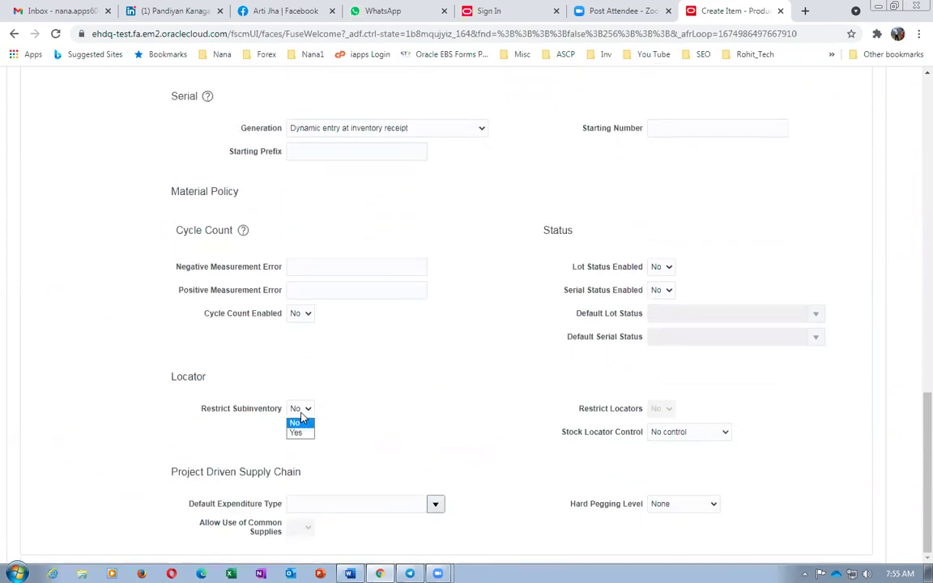
{"action": "left_click", "coordinate": [299, 433]}
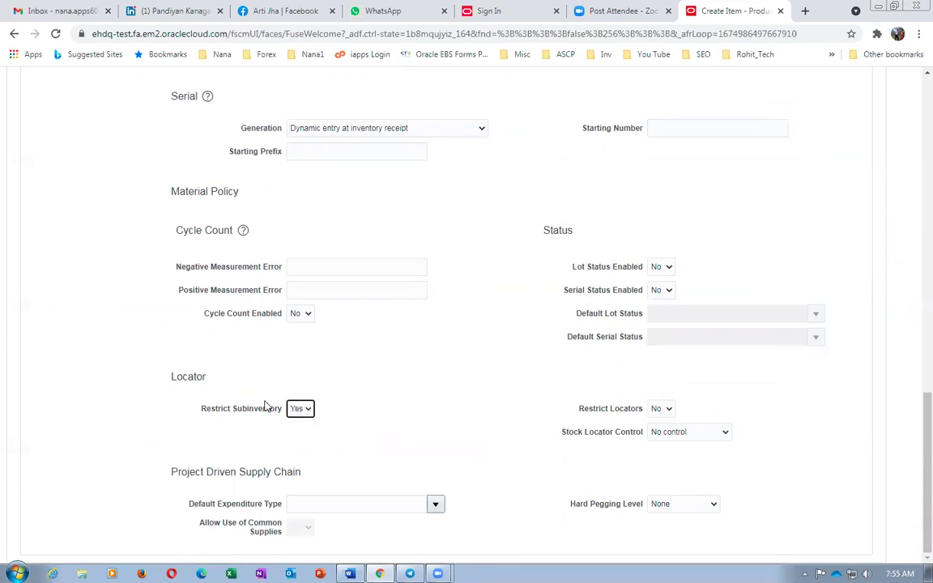
{"action": "left_click", "coordinate": [666, 409]}
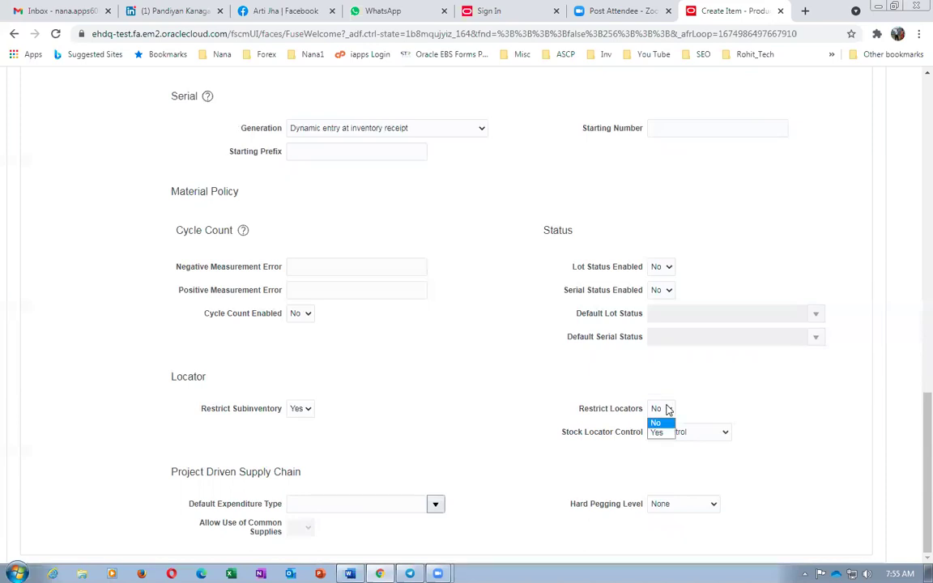
{"action": "left_click", "coordinate": [666, 437]}
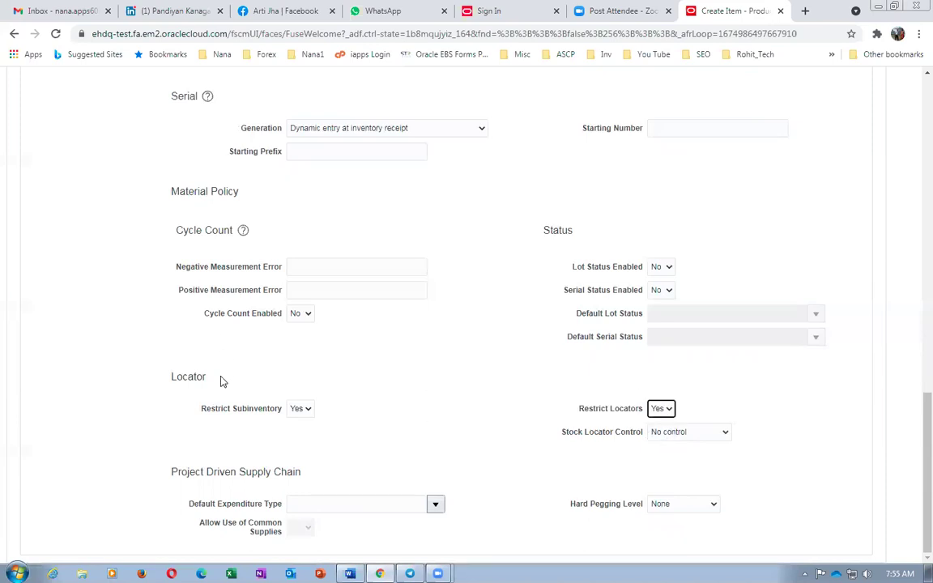
{"action": "left_click", "coordinate": [685, 436]}
{"action": "left_click", "coordinate": [675, 467]}
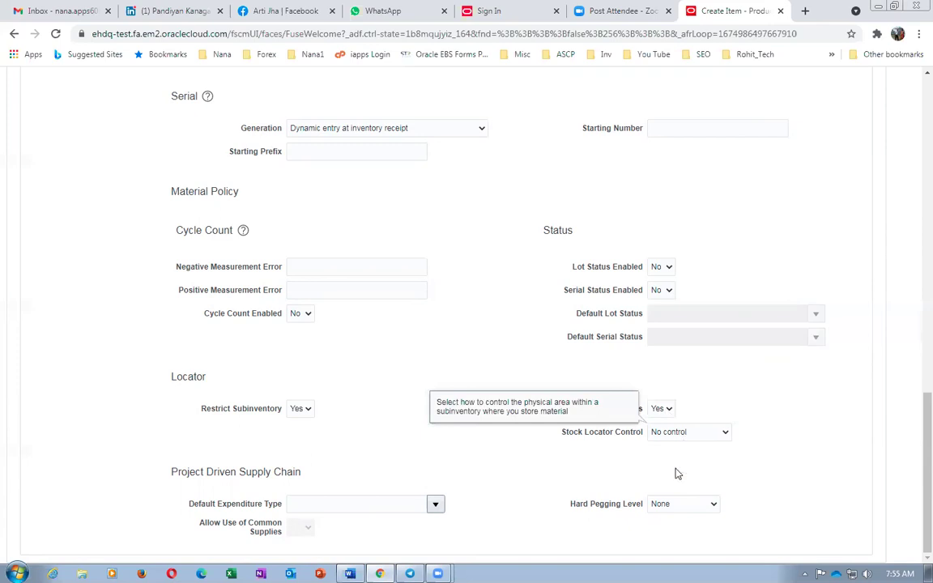
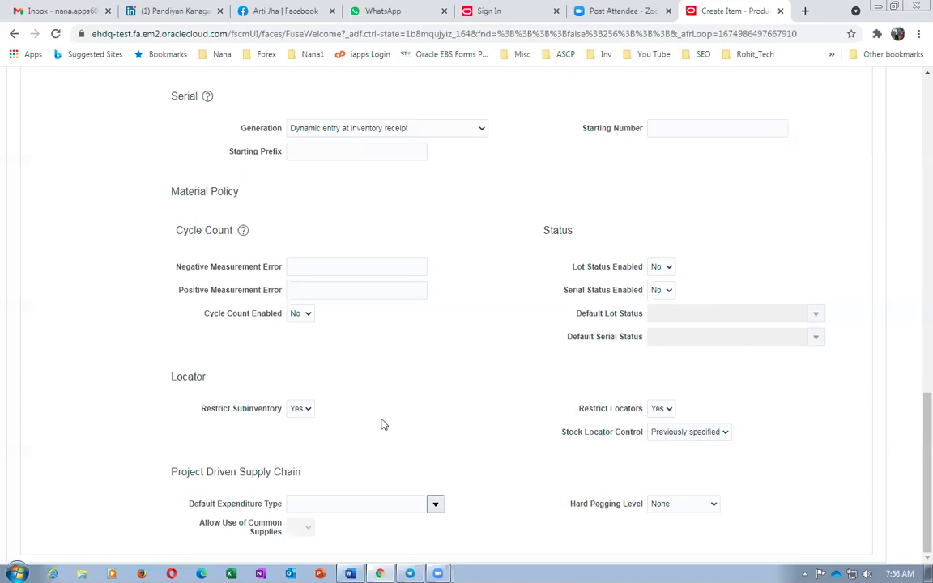
{"action": "left_click", "coordinate": [699, 430]}
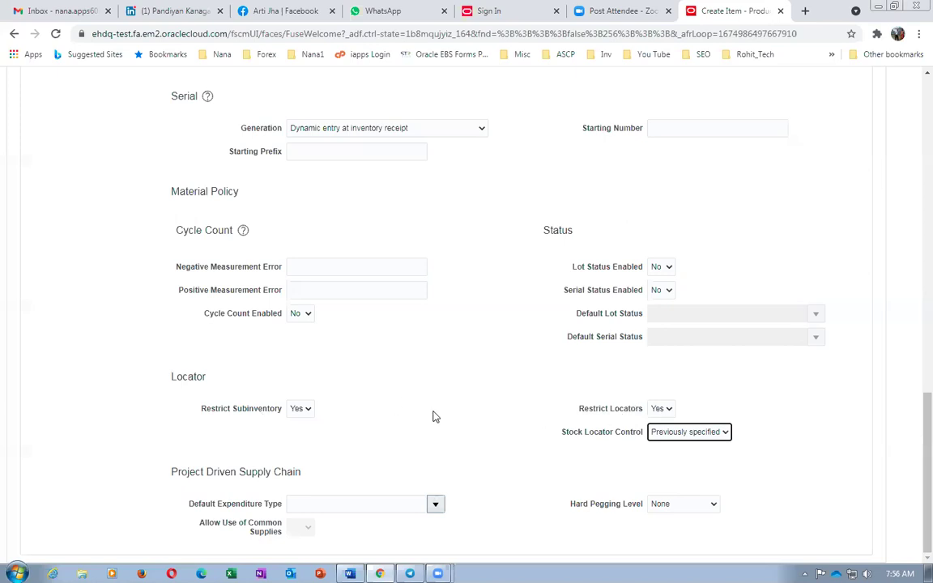
- Associate g01_Finished_Goods with organization A0111, then save and close the item
{"action": "scroll", "coordinate": [433, 417], "scroll_direction": "up", "scroll_amount": 7}
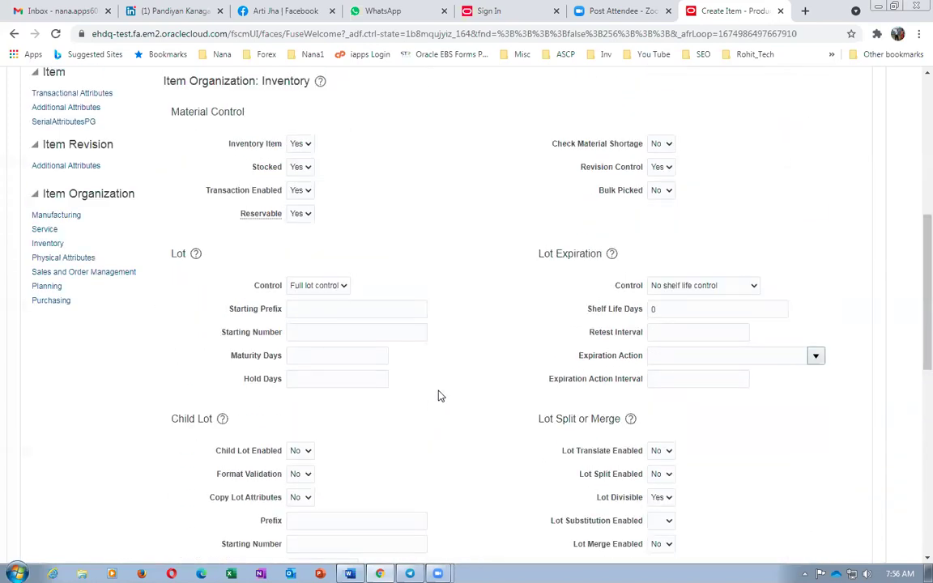
{"action": "scroll", "coordinate": [439, 396], "scroll_direction": "up", "scroll_amount": 3}
{"action": "left_click", "coordinate": [255, 300]}
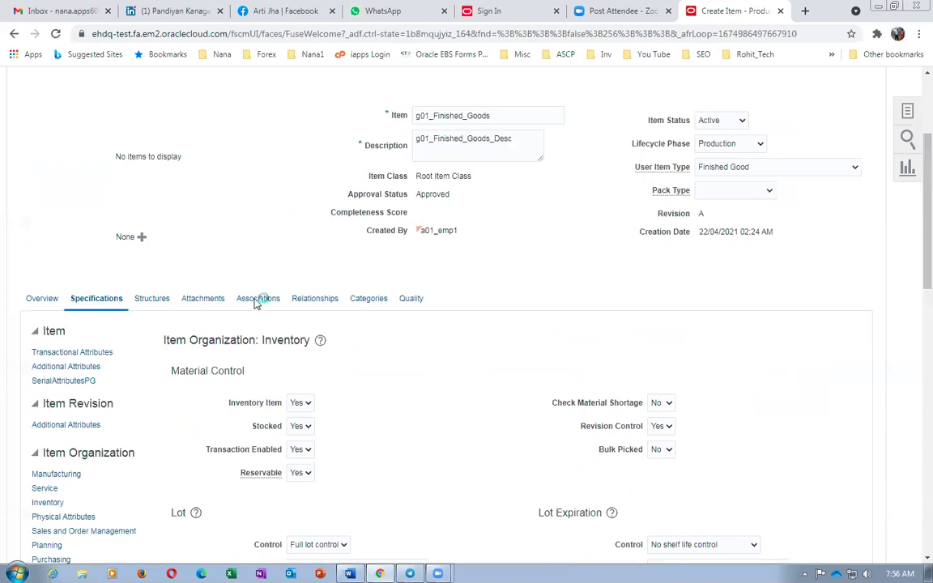
{"action": "left_click", "coordinate": [46, 435]}
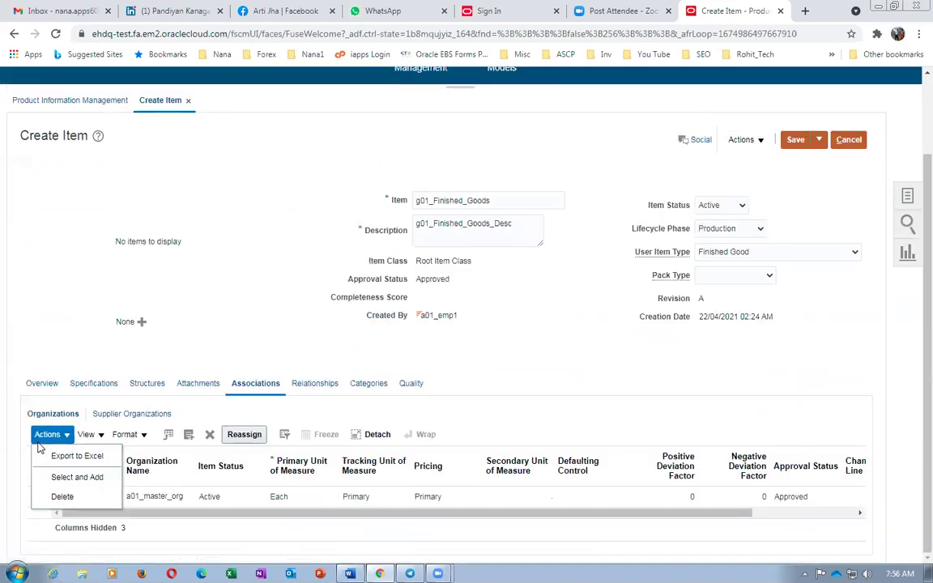
{"action": "left_click", "coordinate": [73, 477]}
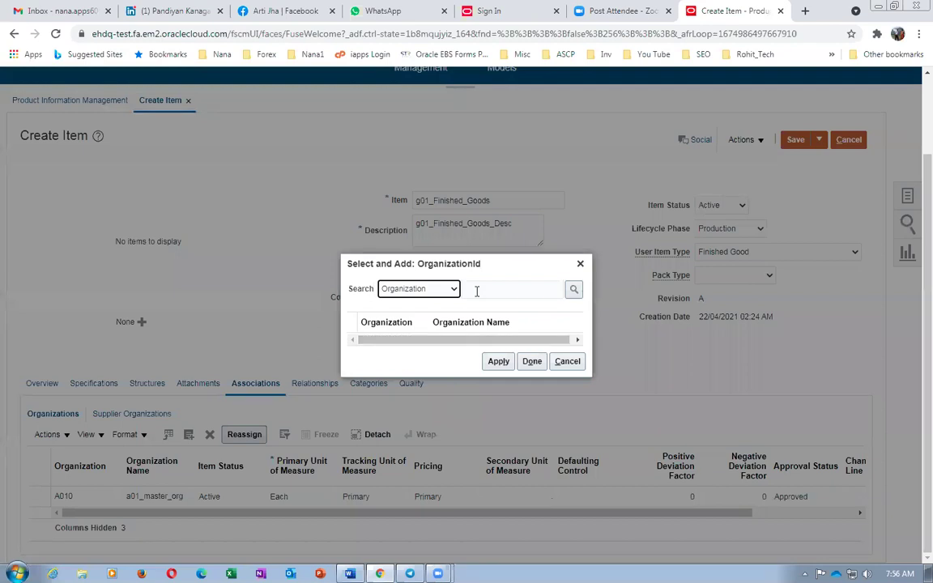
{"action": "left_click", "coordinate": [476, 292]}
{"action": "type", "text": "A01"}
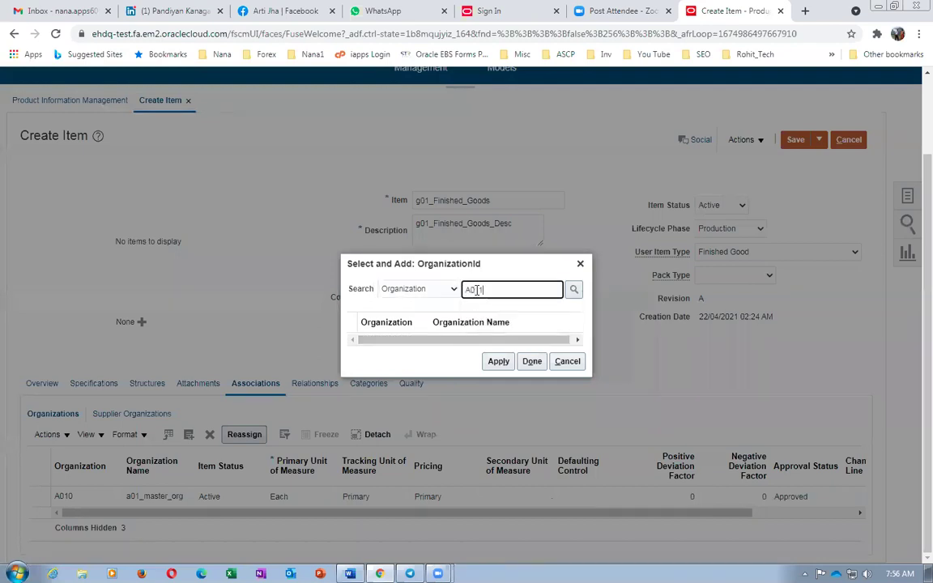
{"action": "type", "text": "1"}
{"action": "key", "text": "Return"}
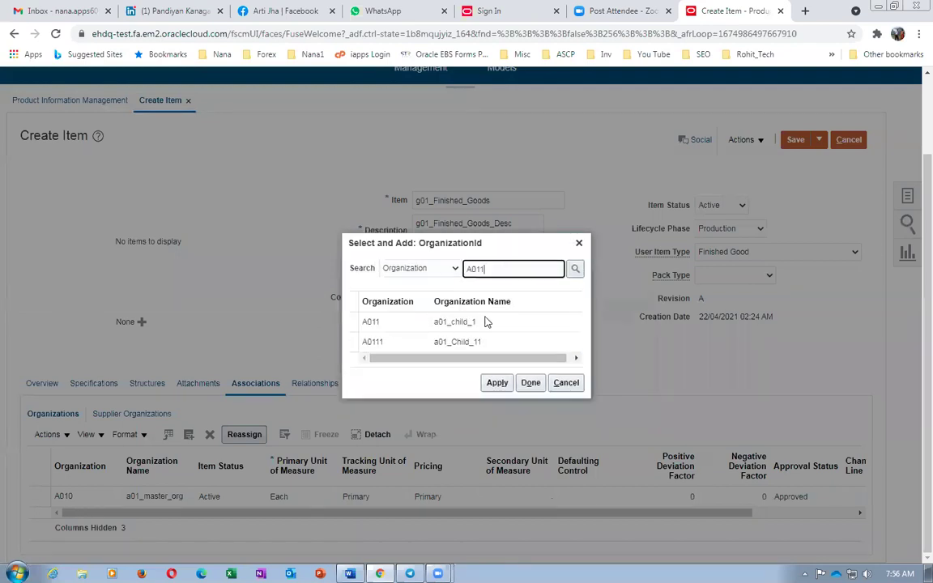
{"action": "left_click", "coordinate": [466, 342]}
{"action": "left_click", "coordinate": [496, 382]}
{"action": "left_click", "coordinate": [530, 383]}
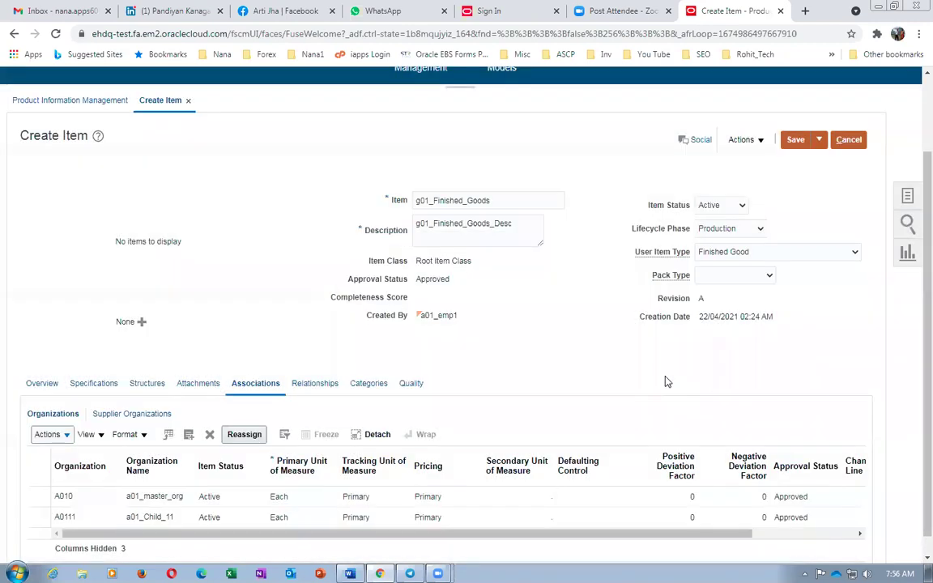
{"action": "left_click", "coordinate": [819, 140]}
{"action": "left_click", "coordinate": [827, 161]}
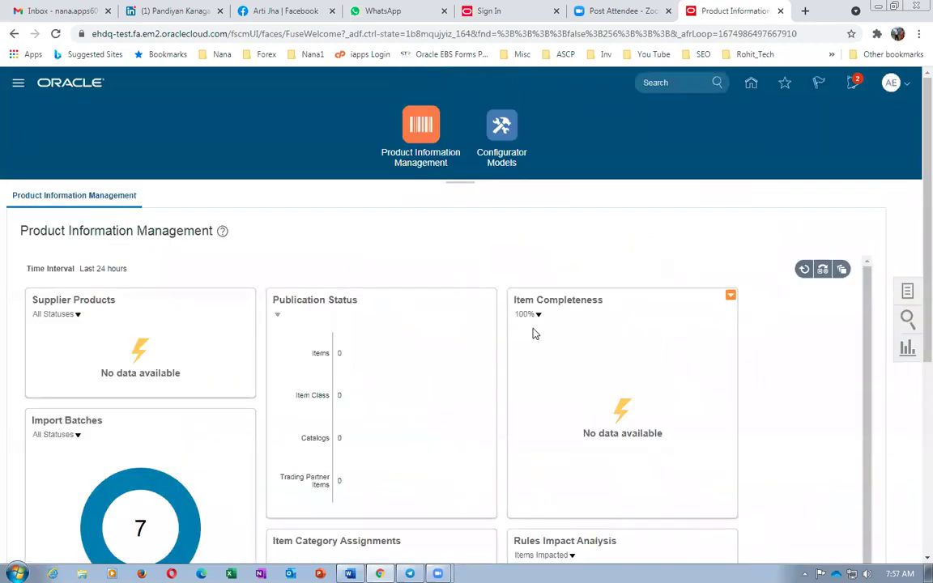
- Look up the Product Data Steward role in the required roles table of the Word document
{"action": "key", "text": "alt+Tab"}
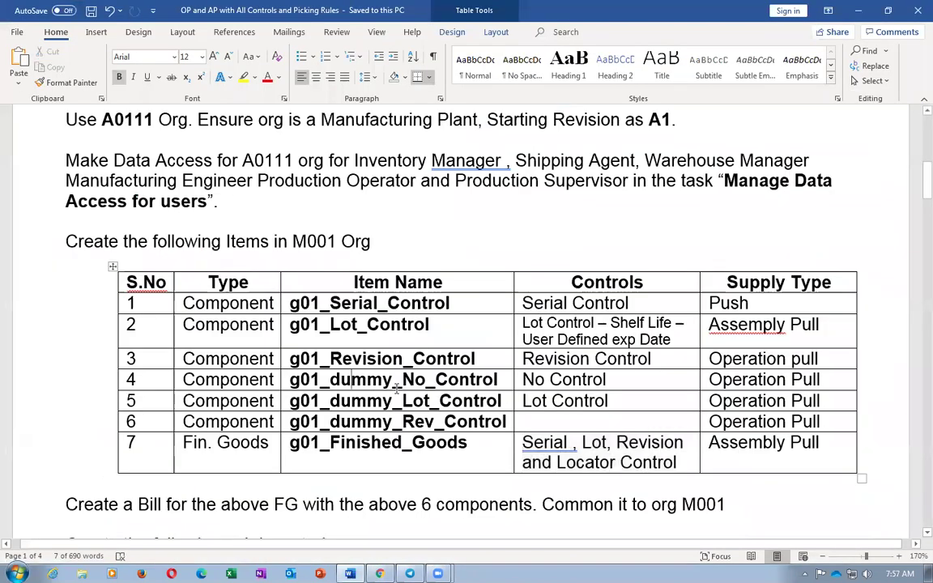
{"action": "key", "text": "Page_Up"}
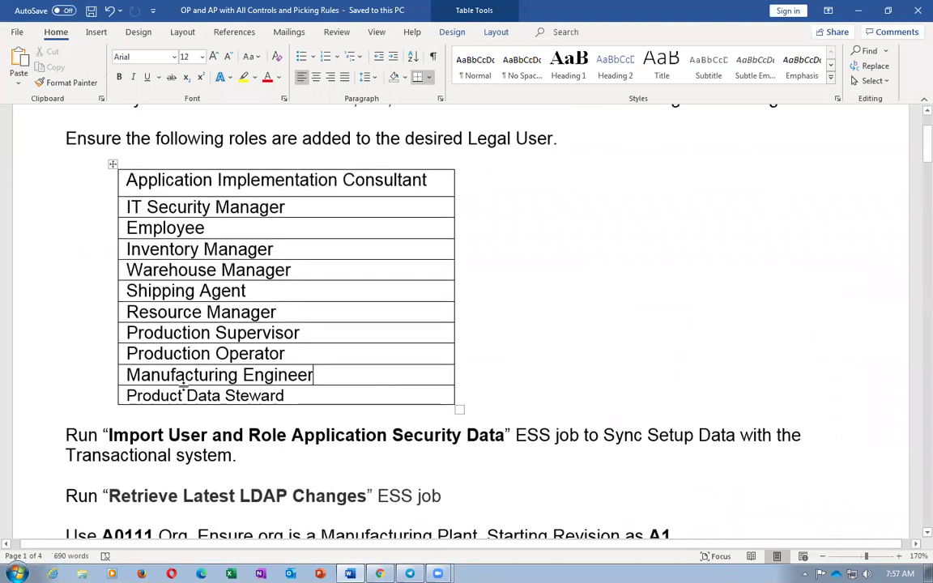
{"action": "left_click_drag", "start_coordinate": [126, 395], "coordinate": [235, 401]}
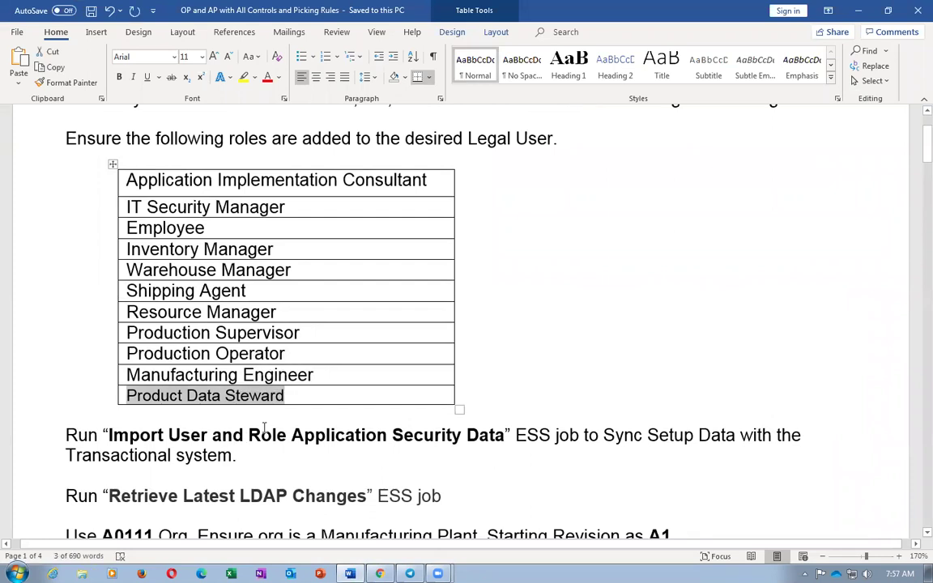
{"action": "left_click", "coordinate": [305, 399]}
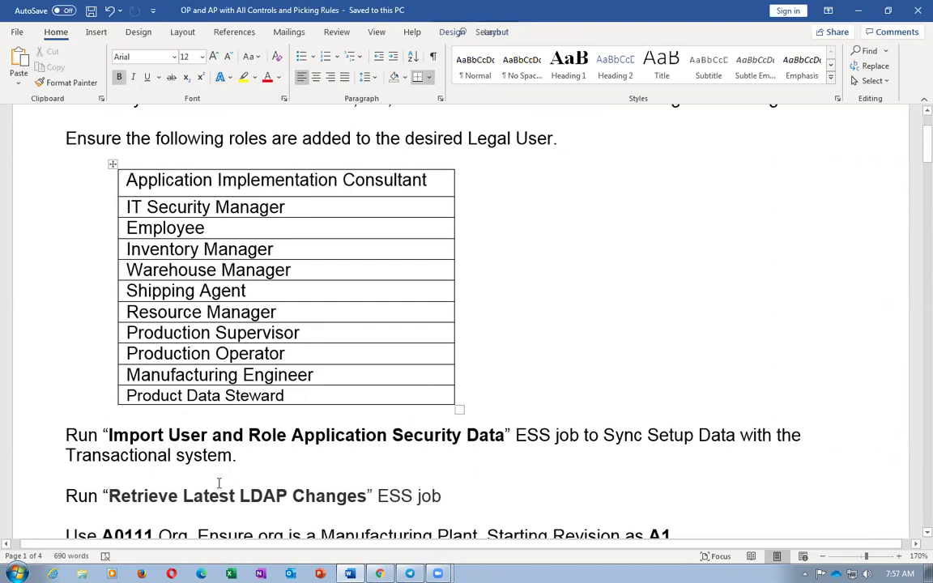
{"action": "key", "text": "shift+Home"}
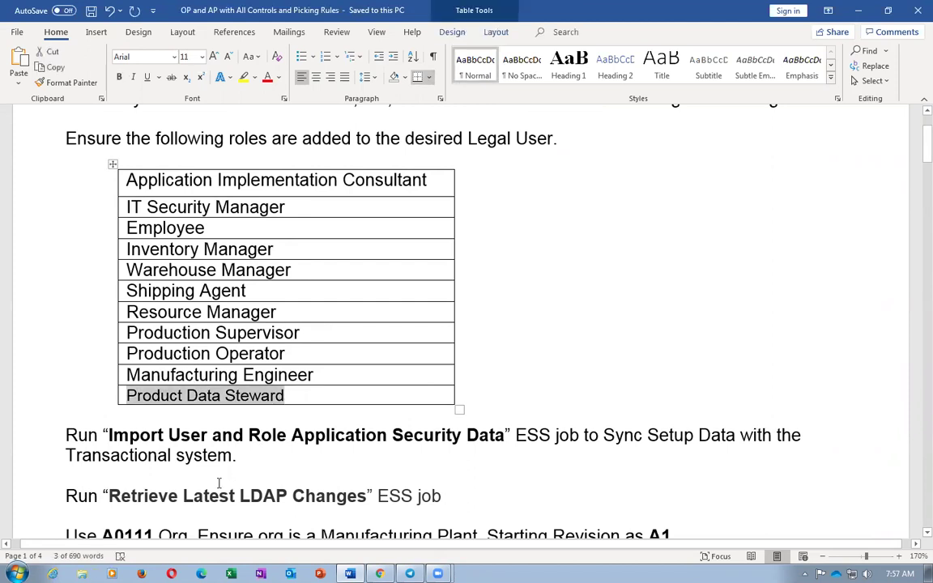
- Return to Oracle, open Setup and Maintenance, and select the Product Management offering
{"action": "key", "text": "alt+Tab"}
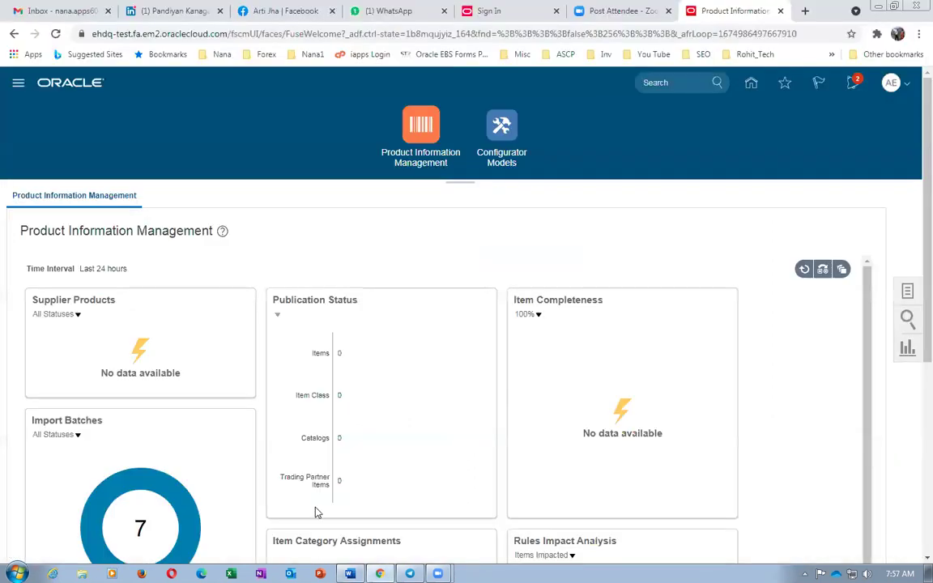
{"action": "left_click", "coordinate": [888, 85]}
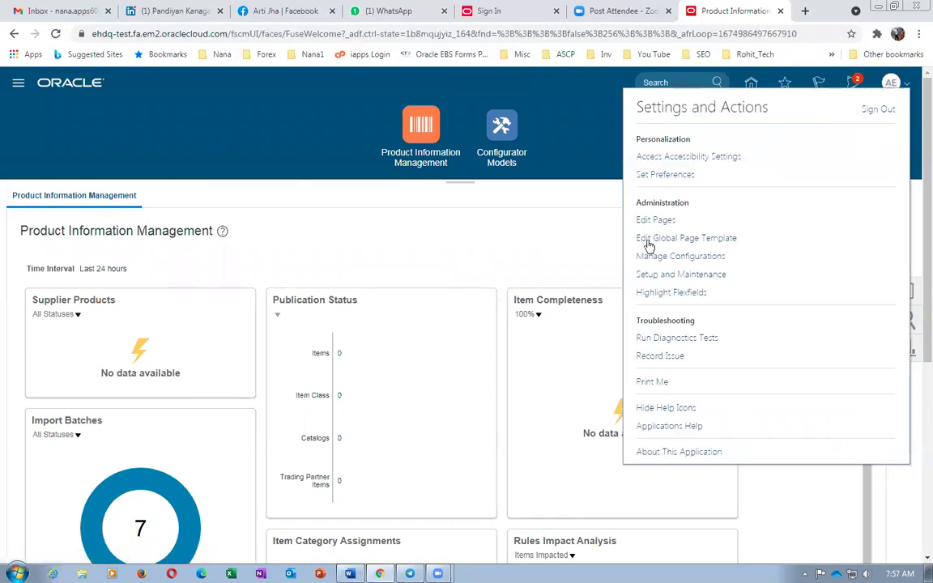
{"action": "left_click", "coordinate": [658, 275]}
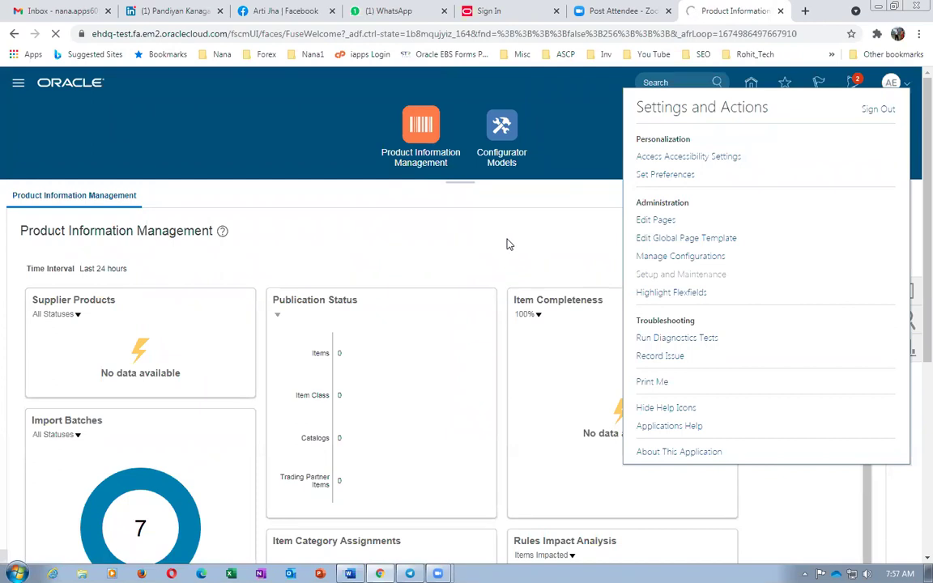
{"action": "left_click", "coordinate": [850, 118]}
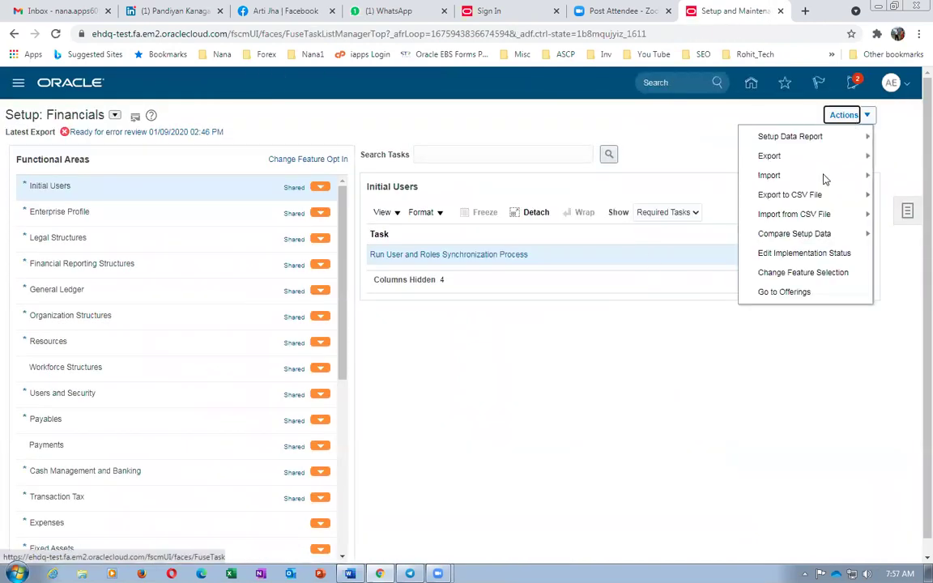
{"action": "left_click", "coordinate": [784, 293]}
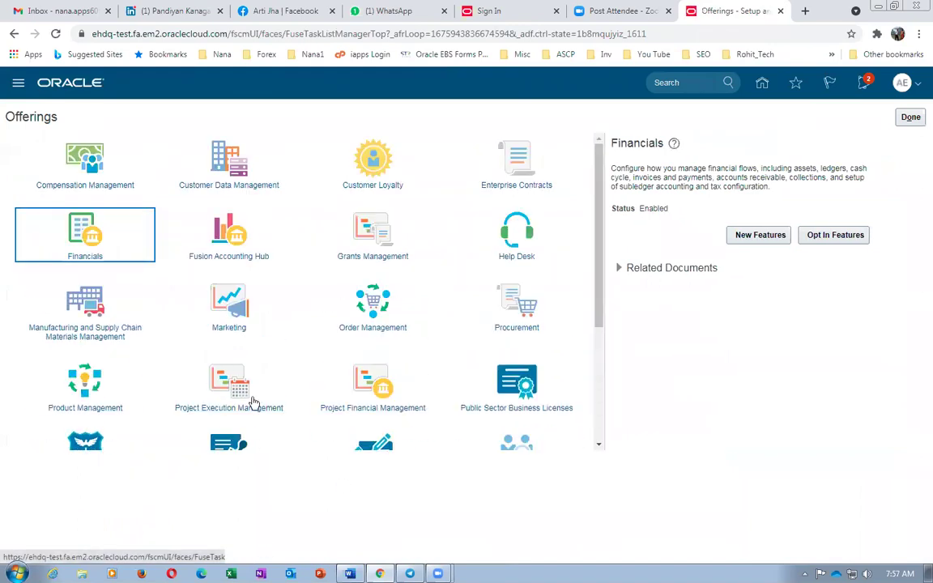
{"action": "left_click", "coordinate": [116, 386]}
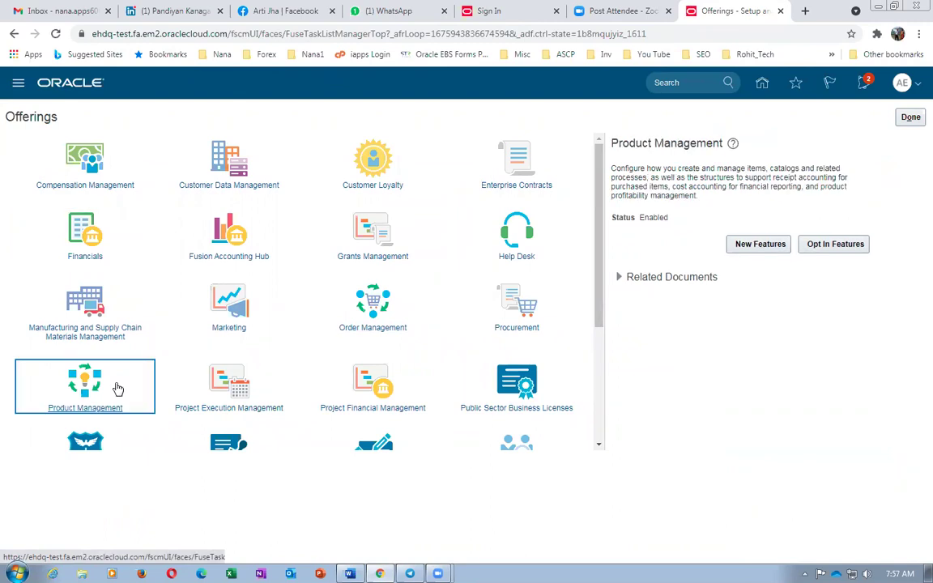
- Review the Product Management feature opt-ins down to Data Governance and Data Consolidation, then return to the offering's setup page
{"action": "left_click", "coordinate": [840, 246]}
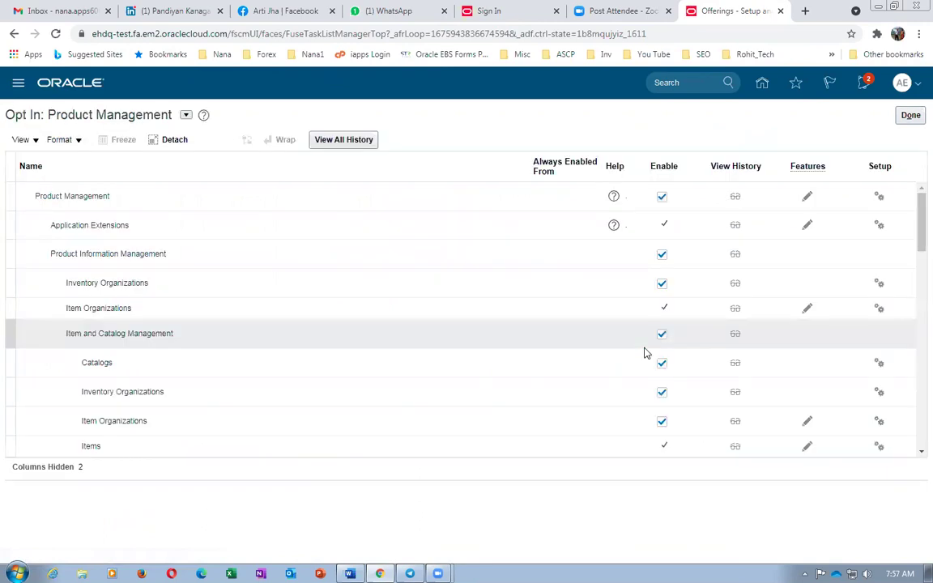
{"action": "scroll", "coordinate": [148, 352], "scroll_direction": "down", "scroll_amount": 4}
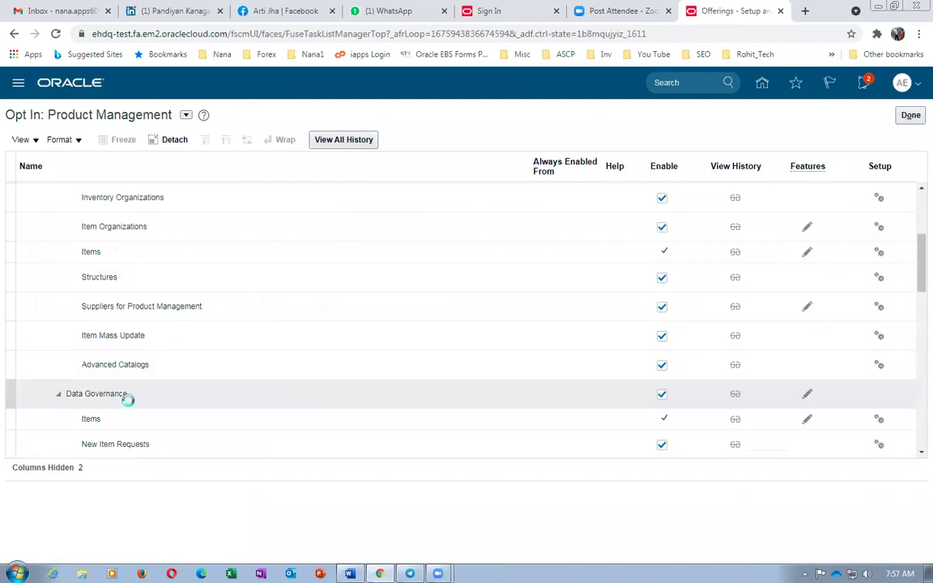
{"action": "scroll", "coordinate": [375, 396], "scroll_direction": "down", "scroll_amount": 3}
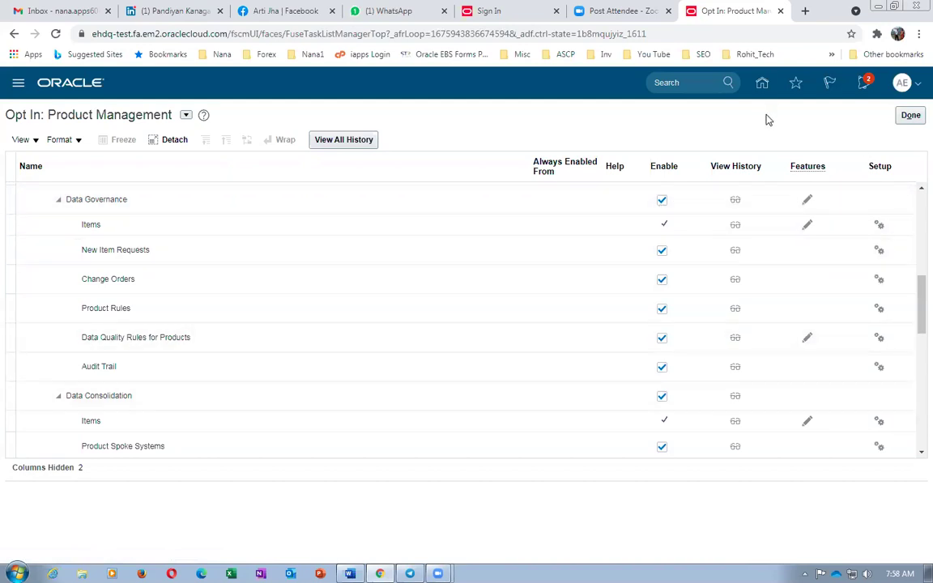
{"action": "left_click", "coordinate": [910, 115]}
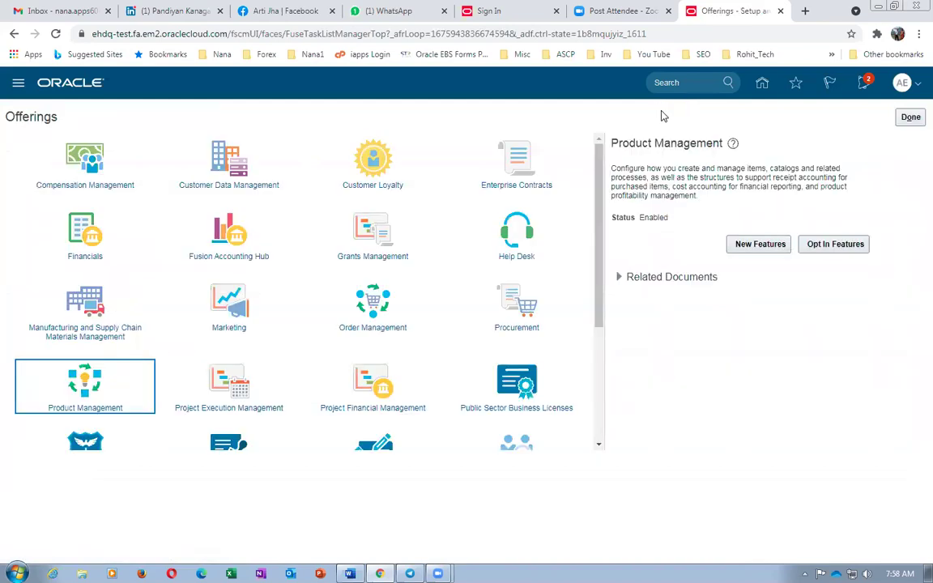
{"action": "left_click", "coordinate": [910, 117]}
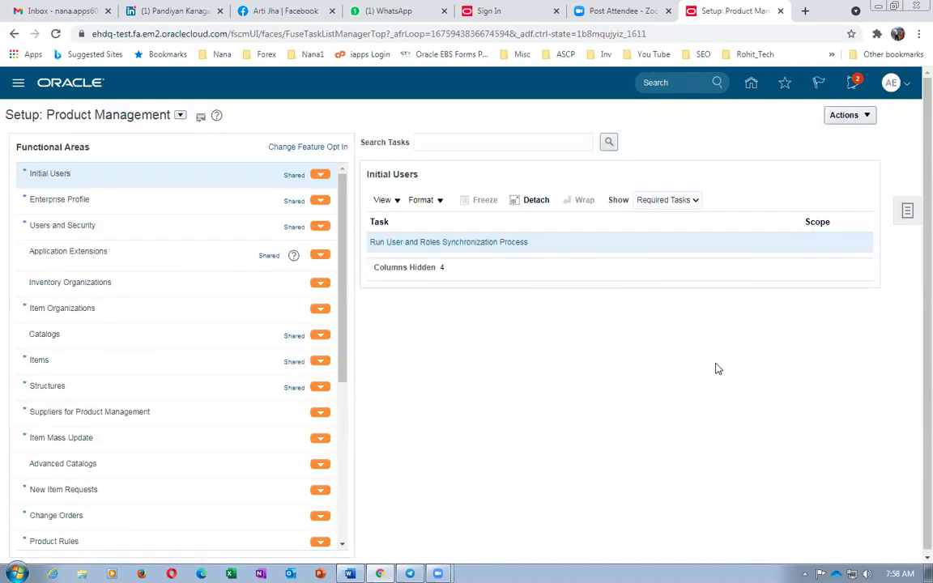
- Copy the item name g01_Finished_Goods from row 7 of the items table in the Word document
{"action": "key", "text": "alt+Tab"}
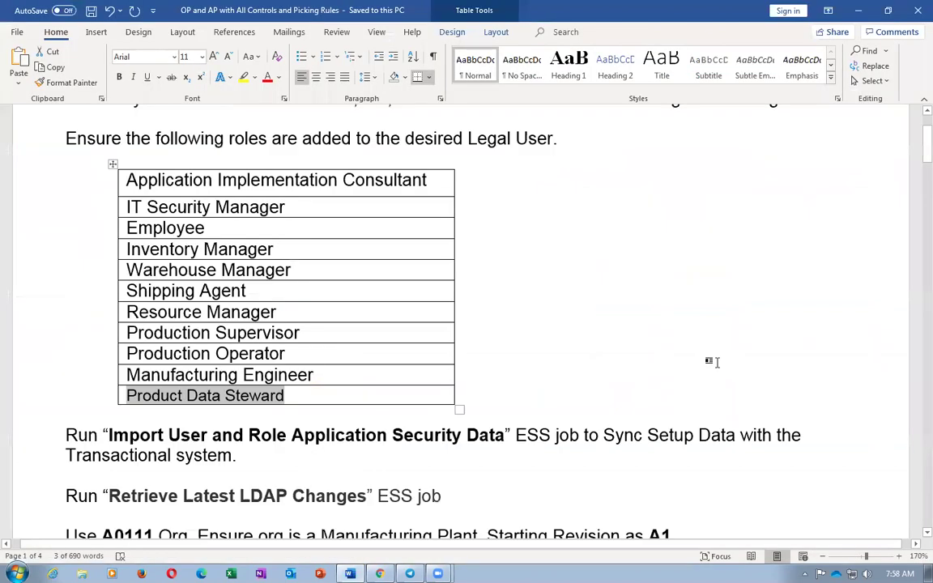
{"action": "left_click", "coordinate": [463, 437]}
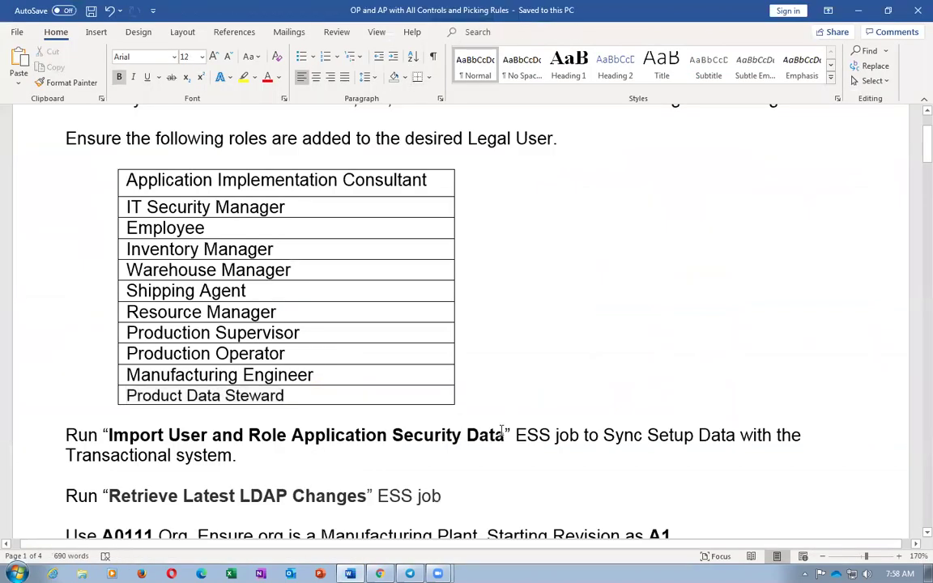
{"action": "scroll", "coordinate": [502, 430], "scroll_direction": "down", "scroll_amount": 8}
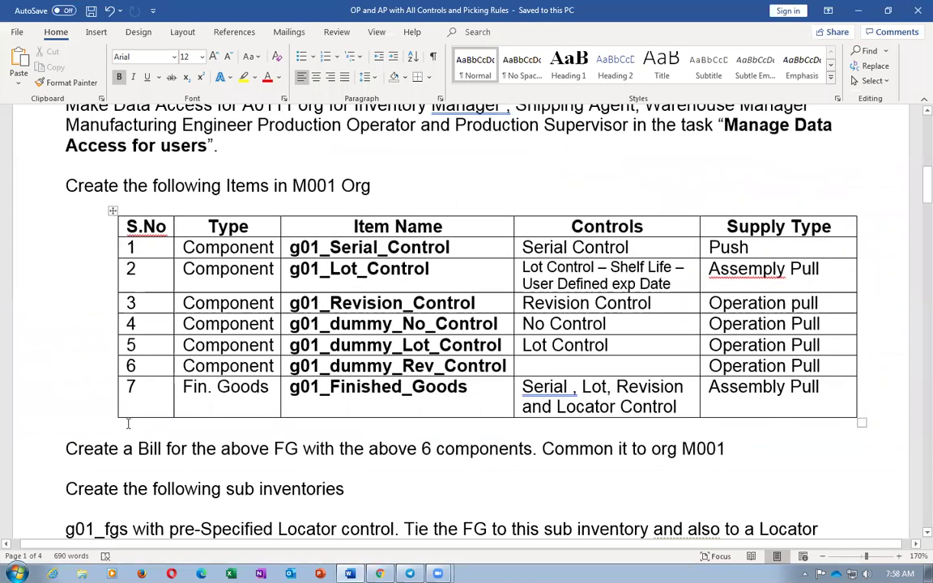
{"action": "left_click", "coordinate": [151, 393]}
{"action": "key", "text": "Tab"}
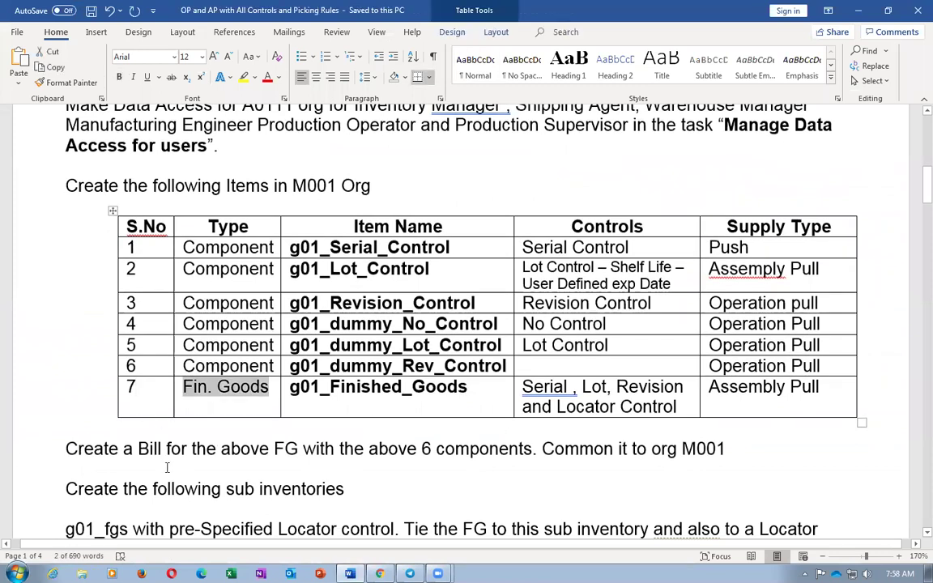
{"action": "key", "text": "Tab"}
{"action": "key", "text": "ctrl+c"}
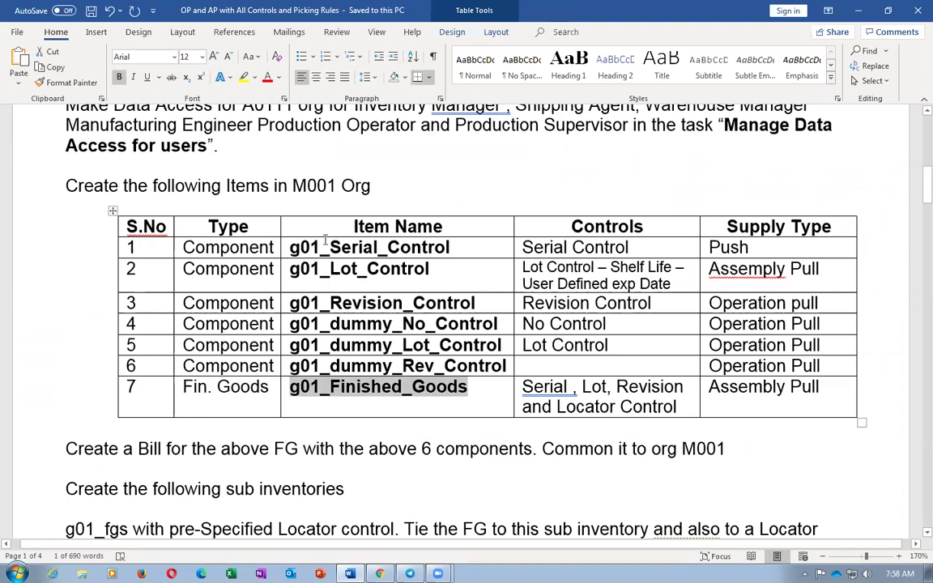
- Switch to Oracle Fusion in the browser and open the Browse Items page of Product Information Management
{"action": "key", "text": "alt+Tab"}
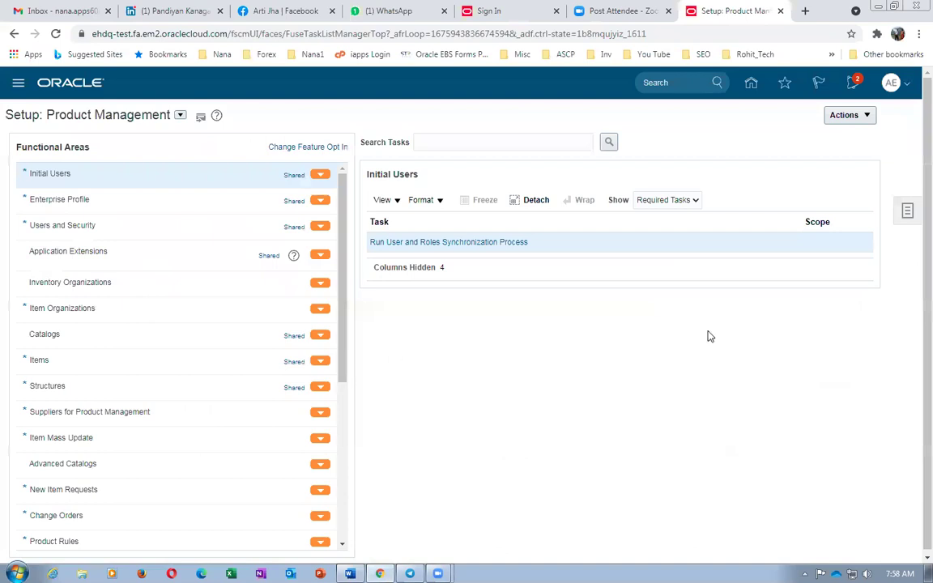
{"action": "left_click", "coordinate": [751, 82]}
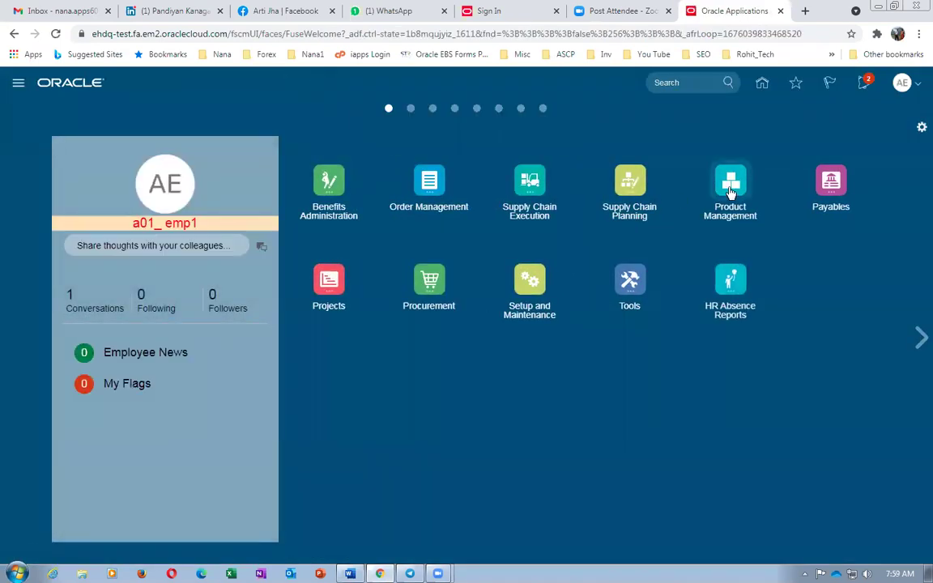
{"action": "left_click", "coordinate": [731, 192]}
{"action": "left_click", "coordinate": [689, 261]}
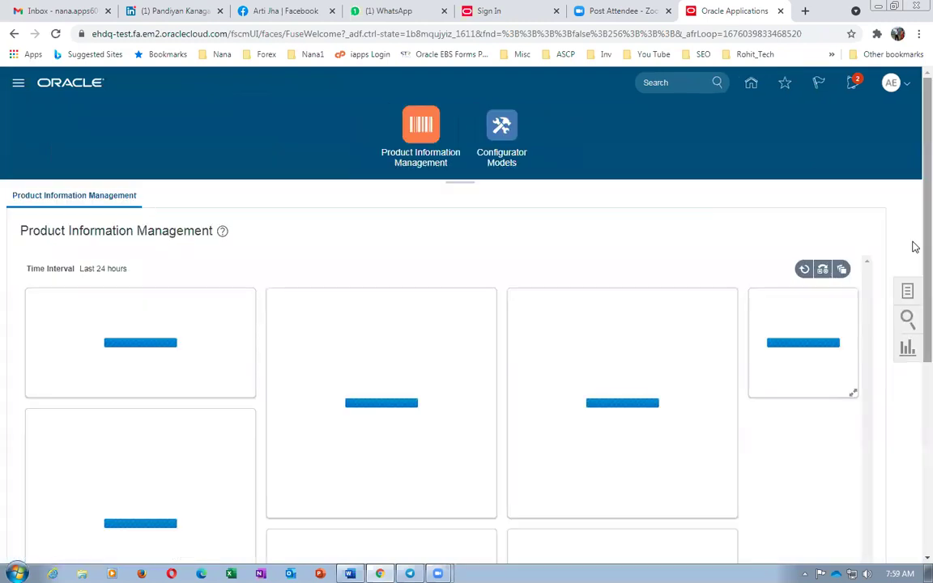
{"action": "left_click", "coordinate": [907, 290]}
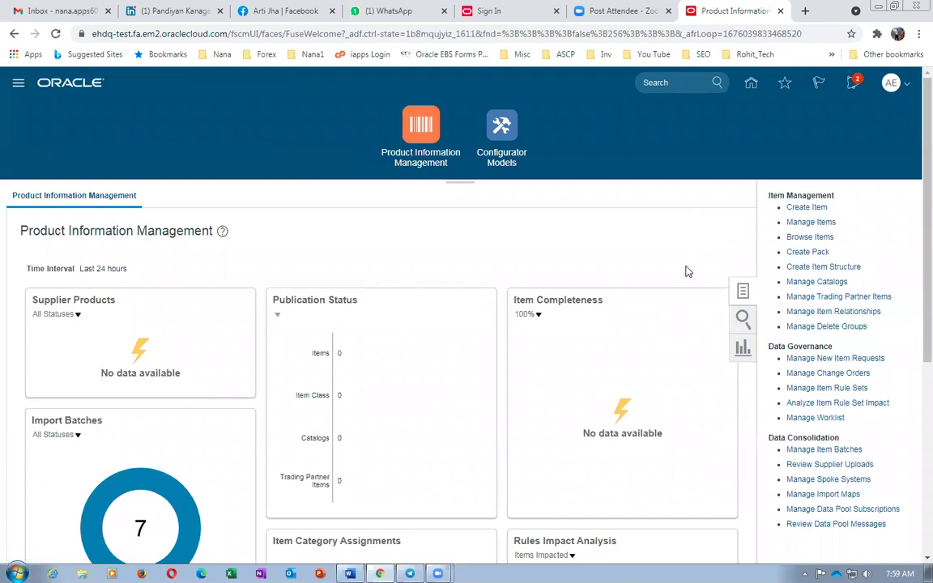
{"action": "left_click", "coordinate": [816, 239]}
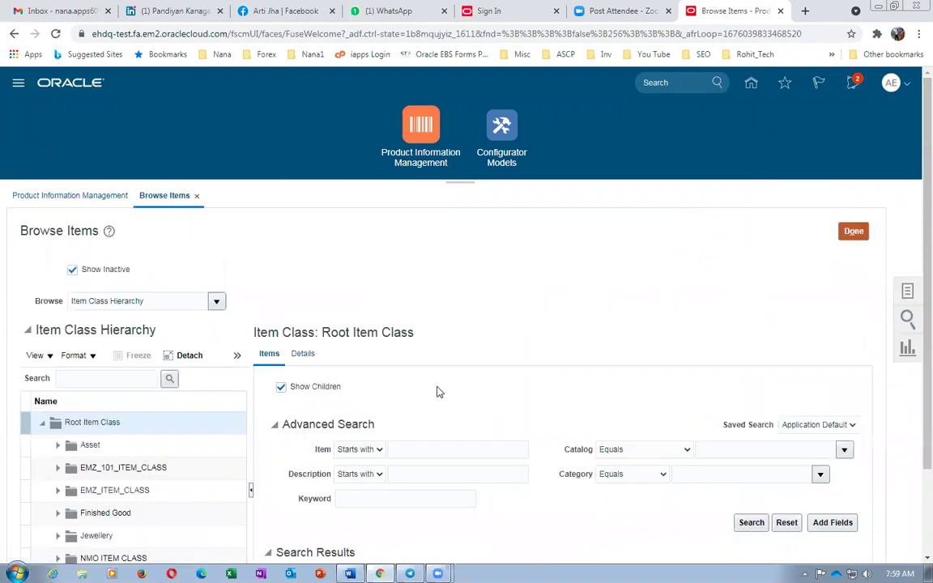
- Search the Root Item Class for items starting with g01_Finished_Goods
{"action": "left_click", "coordinate": [418, 451]}
{"action": "key", "text": "ctrl+v"}
{"action": "key", "text": "Tab"}
{"action": "left_click", "coordinate": [490, 336]}
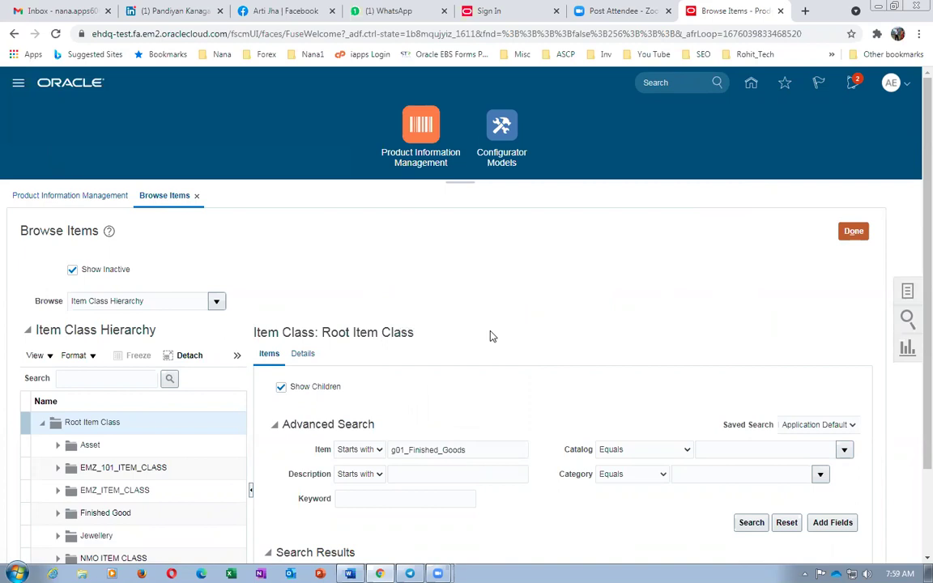
{"action": "left_click", "coordinate": [753, 524]}
{"action": "scroll", "coordinate": [654, 287], "scroll_direction": "down", "scroll_amount": 2}
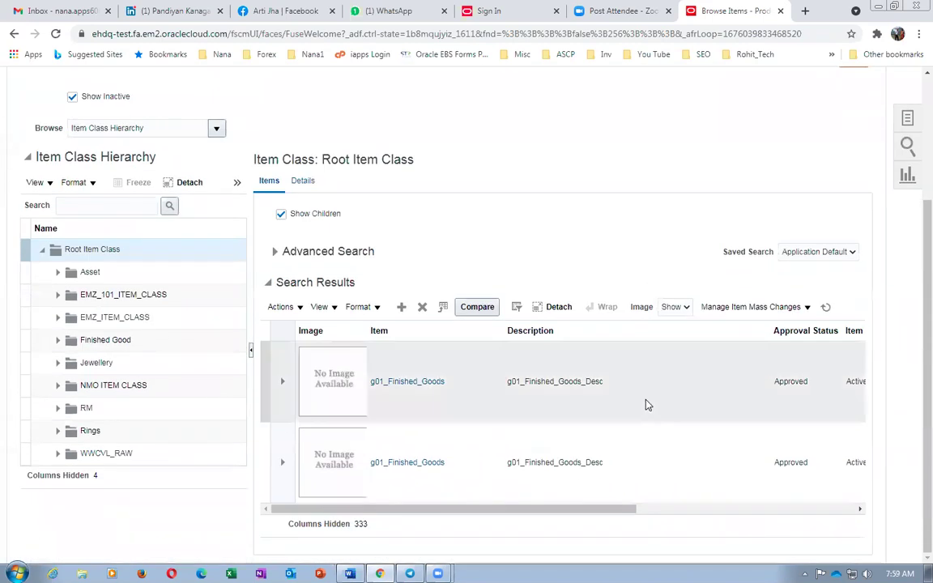
- Hide the images in the search results and check which organization each g01_Finished_Goods row belongs to
{"action": "left_click", "coordinate": [674, 307]}
{"action": "left_click", "coordinate": [670, 321]}
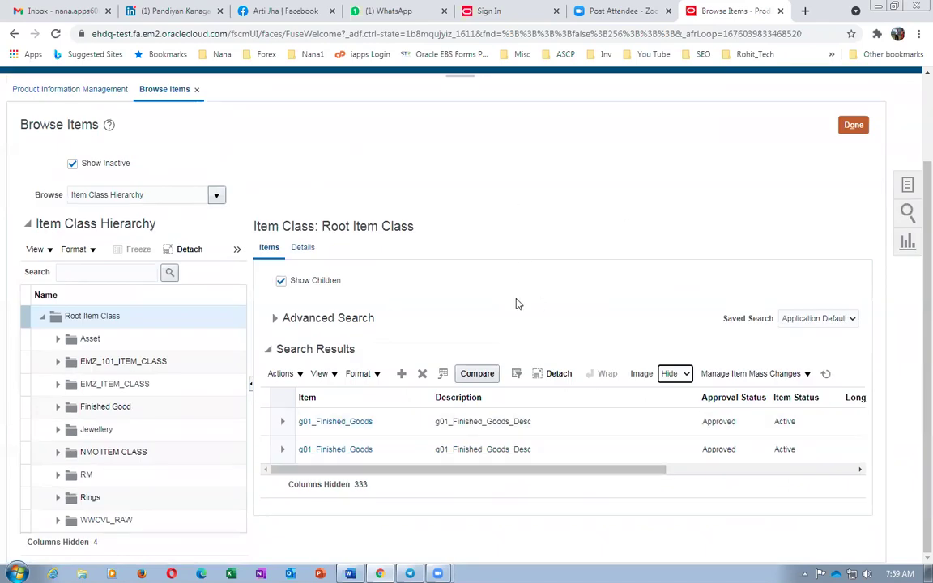
{"action": "left_click_drag", "start_coordinate": [443, 469], "coordinate": [658, 489]}
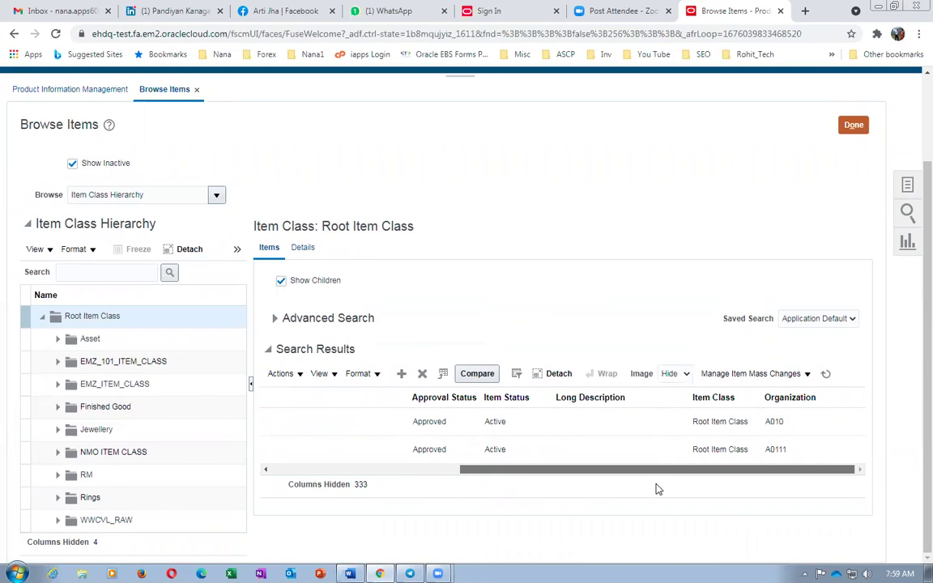
{"action": "left_click_drag", "start_coordinate": [666, 475], "coordinate": [665, 499]}
{"action": "left_click_drag", "start_coordinate": [718, 473], "coordinate": [498, 492]}
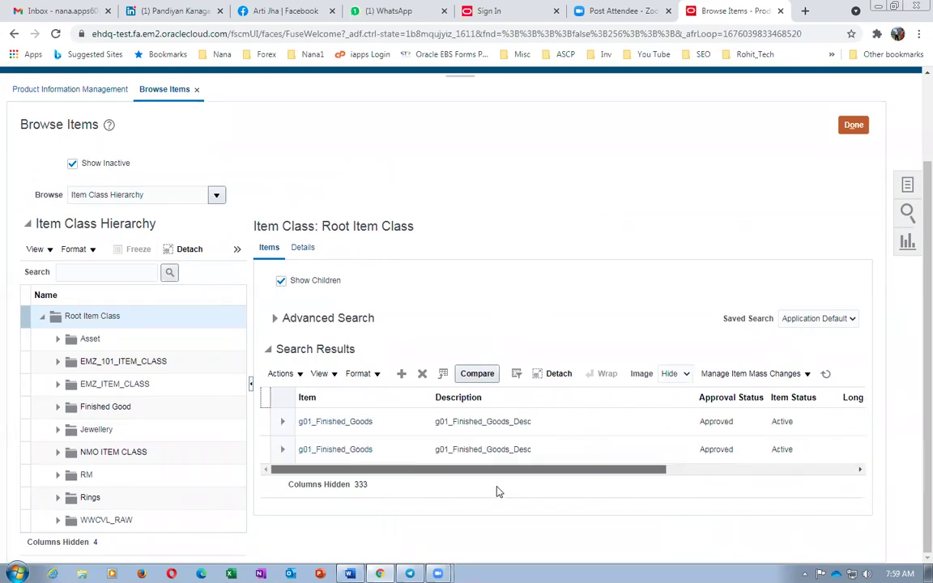
{"action": "left_click_drag", "start_coordinate": [383, 471], "coordinate": [354, 476]}
- Create a new item structure named Primary with description Primary for g01_Finished_Goods in organization A010, and proceed to its details
{"action": "left_click", "coordinate": [346, 426]}
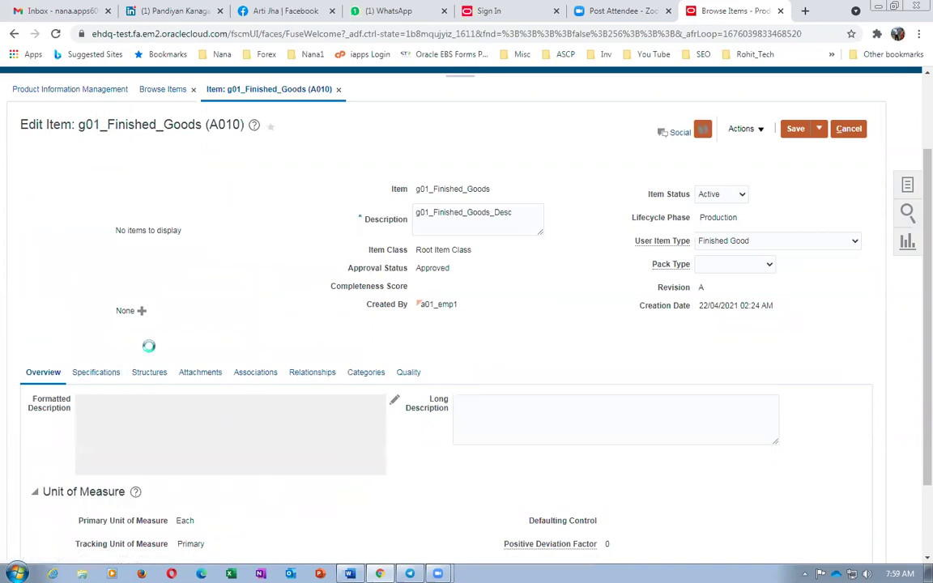
{"action": "left_click", "coordinate": [149, 369]}
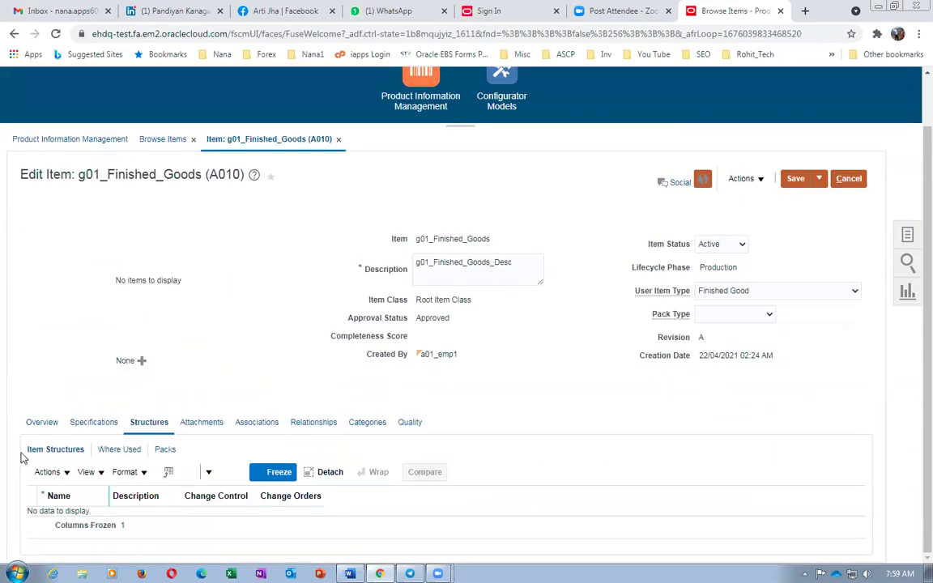
{"action": "left_click", "coordinate": [47, 472]}
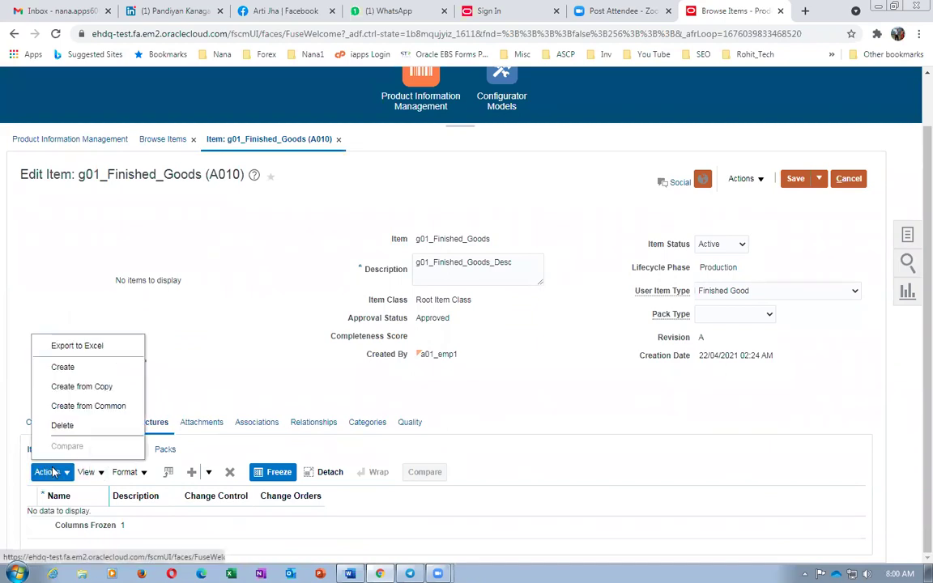
{"action": "left_click", "coordinate": [63, 367]}
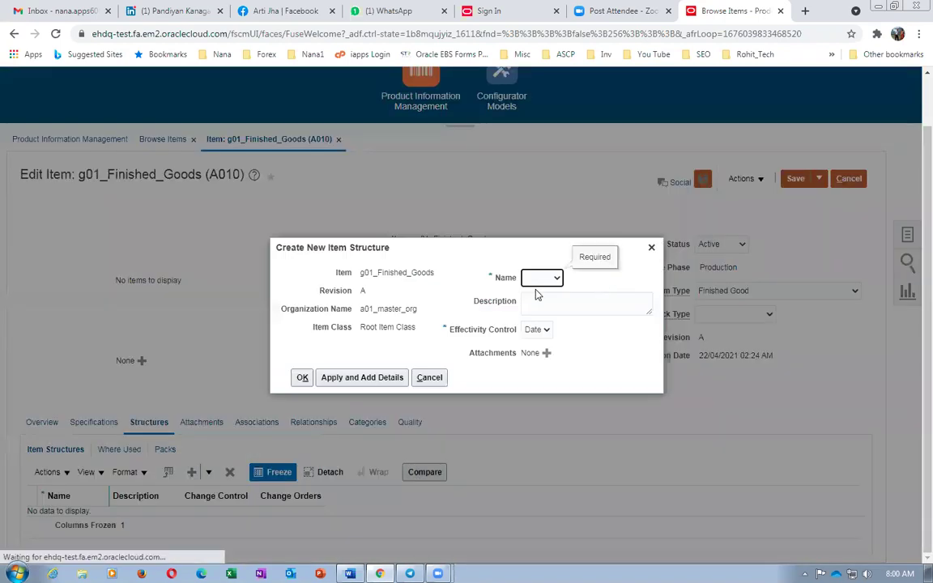
{"action": "left_click", "coordinate": [543, 278]}
{"action": "left_click", "coordinate": [549, 303]}
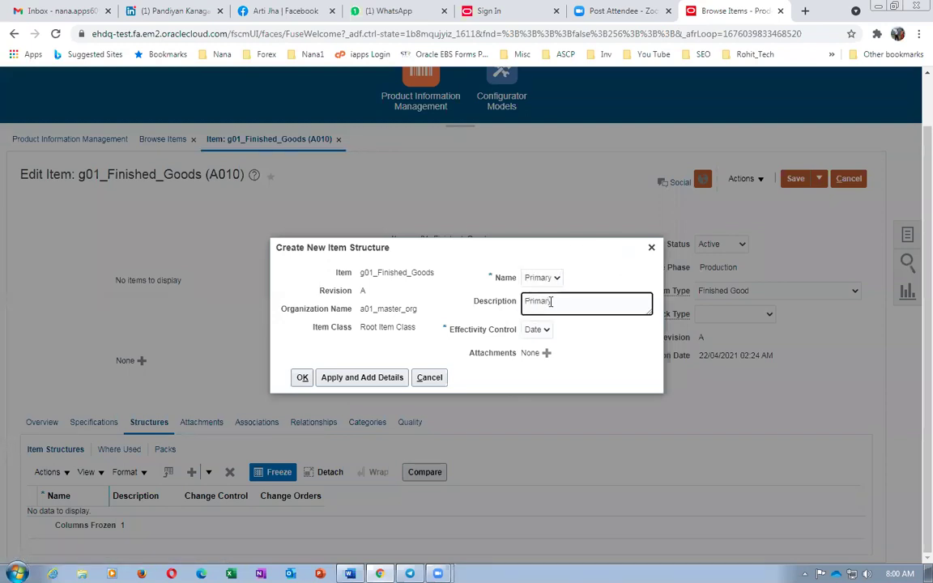
{"action": "type", "text": "Primary"}
{"action": "left_click", "coordinate": [336, 378]}
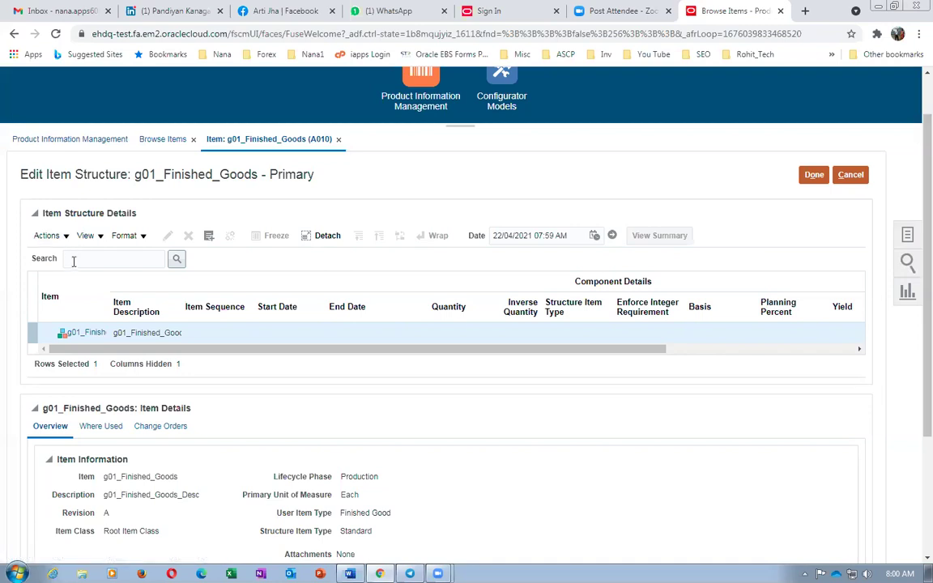
- Start adding components to the Primary structure and search for items starting with g01
{"action": "left_click", "coordinate": [53, 239]}
{"action": "left_click", "coordinate": [59, 297]}
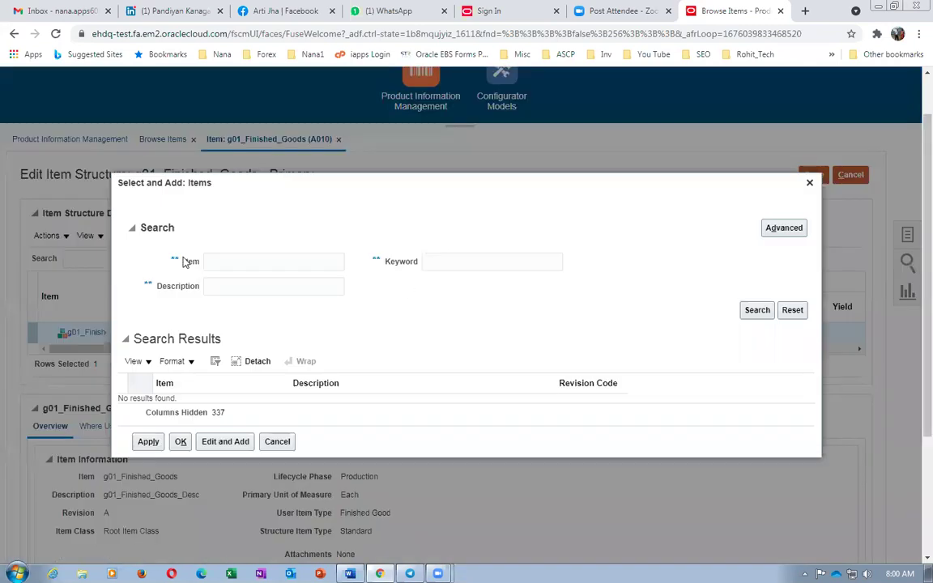
{"action": "left_click", "coordinate": [231, 256]}
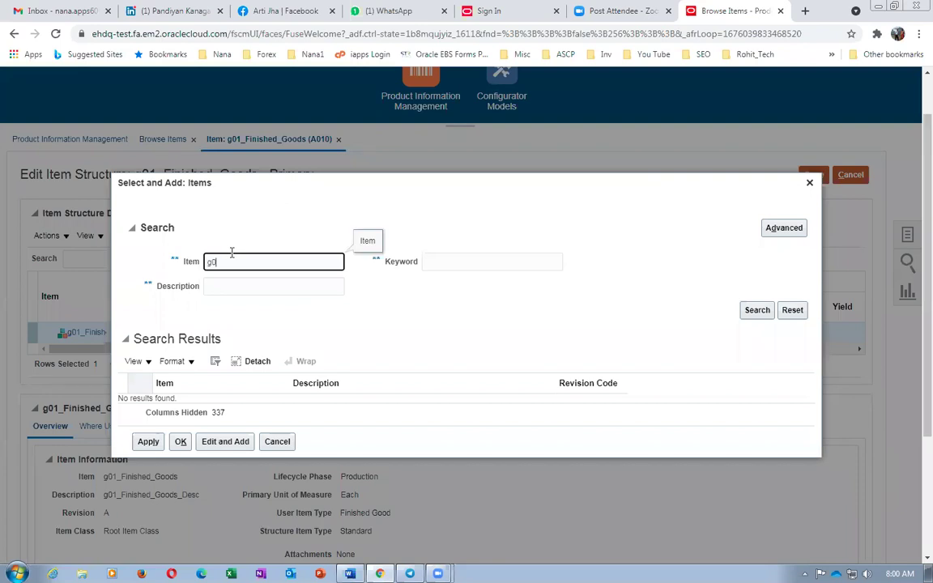
{"action": "type", "text": "g01"}
{"action": "key", "text": "Return"}
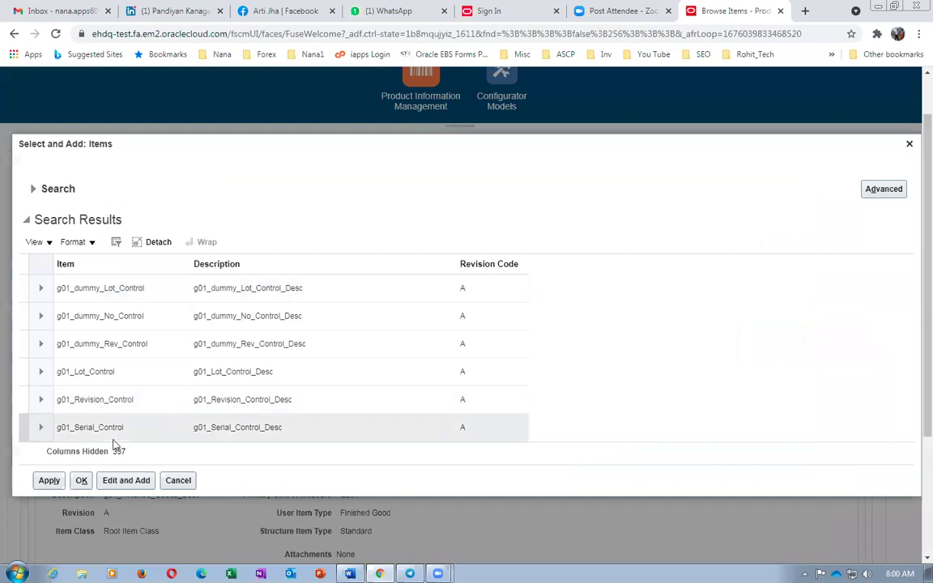
- Add all six g01 items, the three dummy ones plus Lot, Revision and Serial Control, as components of the structure
{"action": "left_click", "coordinate": [24, 289]}
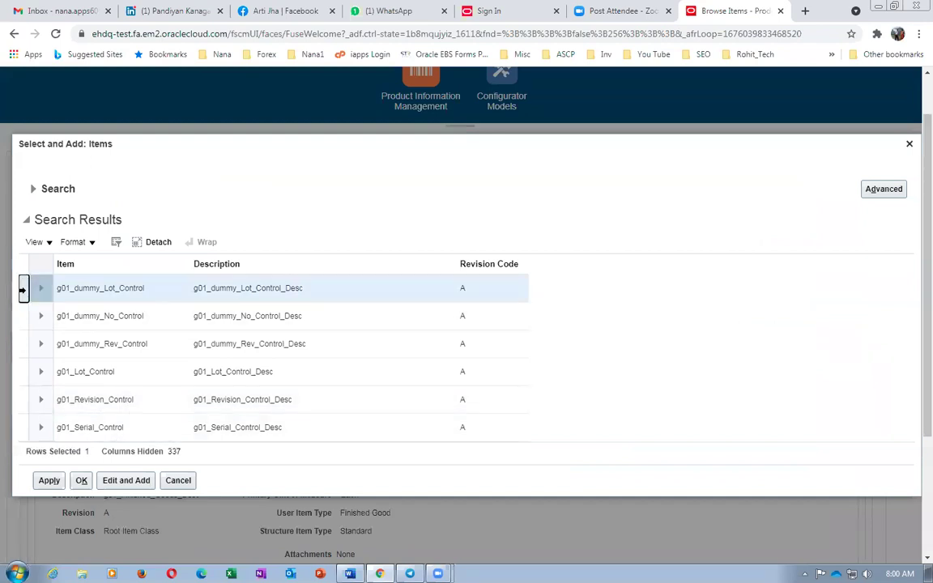
{"action": "left_click", "coordinate": [24, 316], "text": "ctrl"}
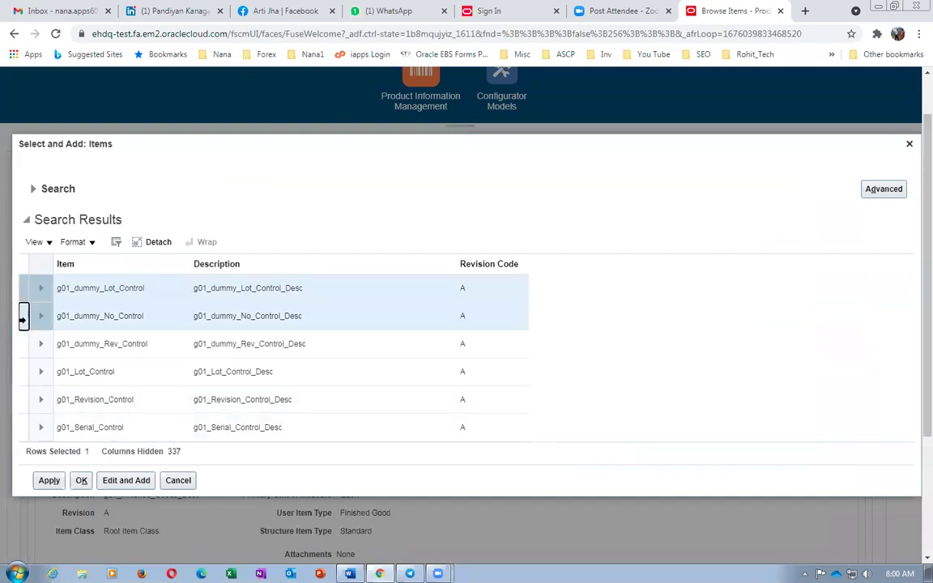
{"action": "left_click", "coordinate": [24, 345], "text": "ctrl"}
{"action": "left_click", "coordinate": [21, 379], "text": "ctrl"}
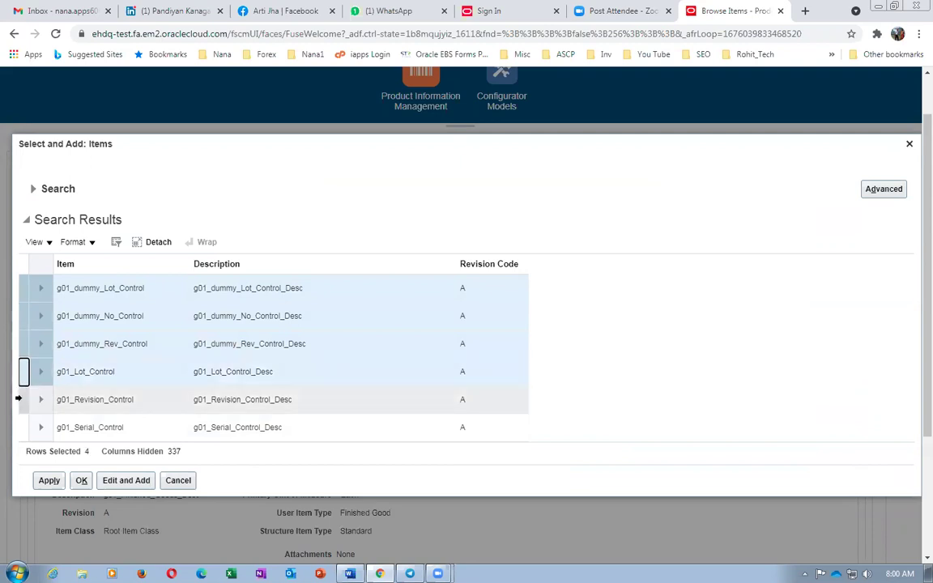
{"action": "left_click", "coordinate": [19, 399], "text": "ctrl"}
{"action": "left_click", "coordinate": [18, 427], "text": "ctrl"}
{"action": "left_click", "coordinate": [48, 480]}
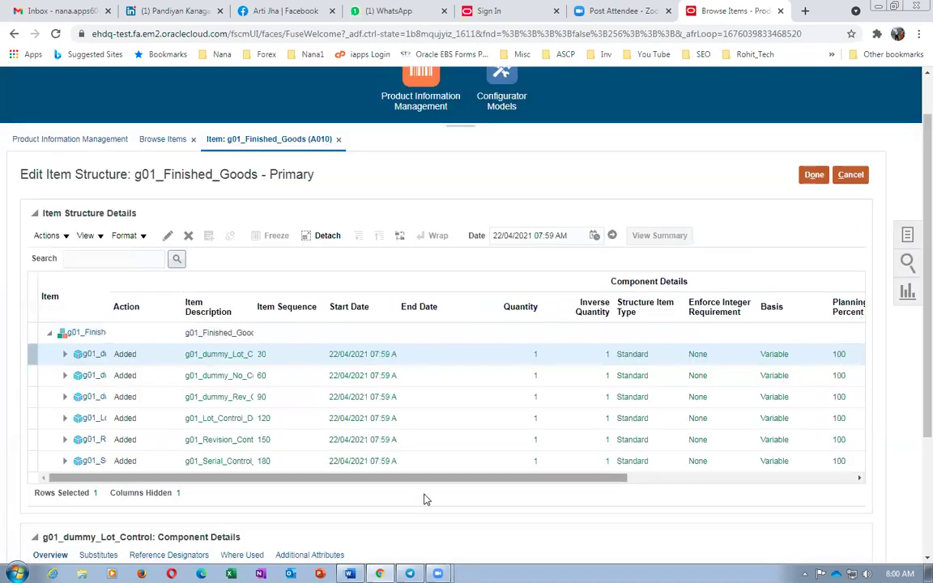
- Show the Component Order Management attribute columns in the structure table and review the components' attributes
{"action": "left_click", "coordinate": [94, 235]}
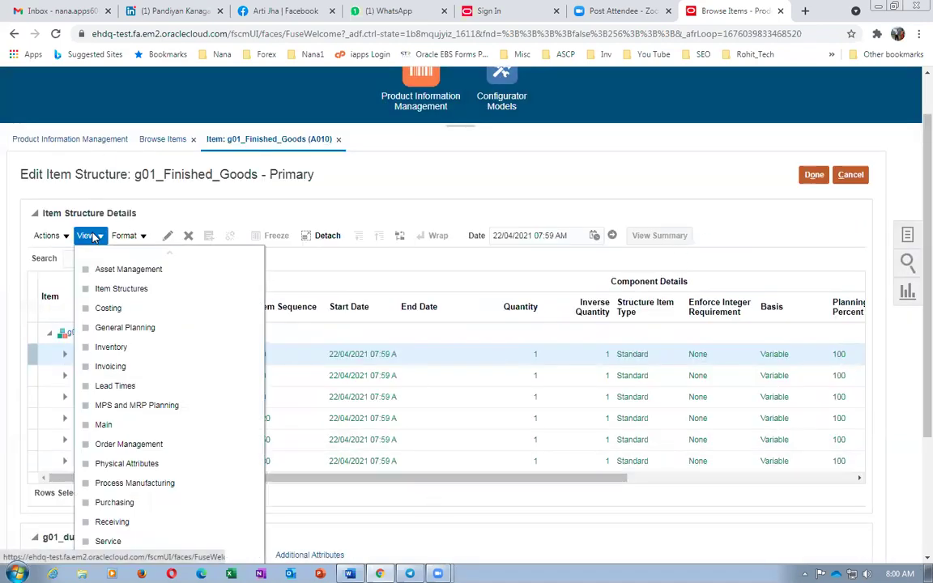
{"action": "scroll", "coordinate": [179, 486], "scroll_direction": "down", "scroll_amount": 3}
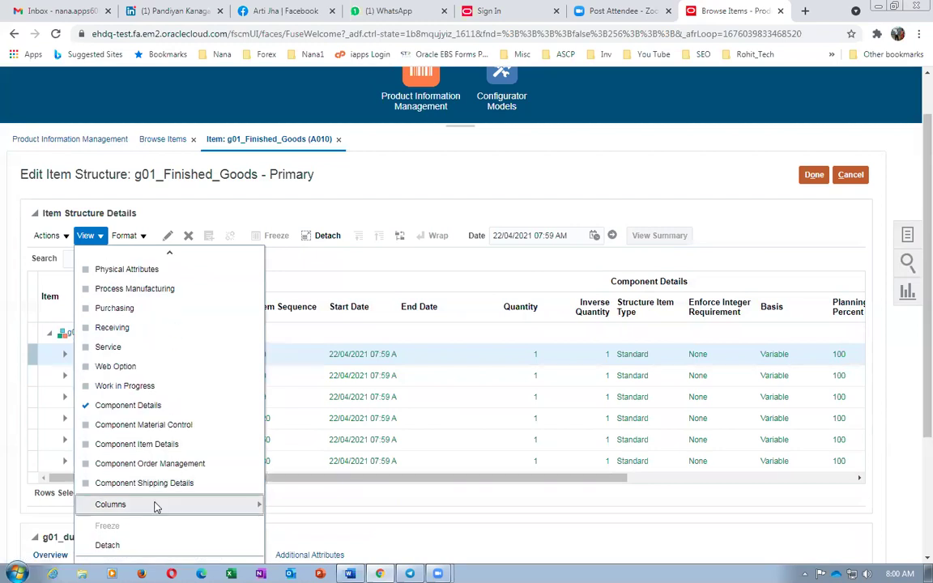
{"action": "left_click", "coordinate": [146, 464]}
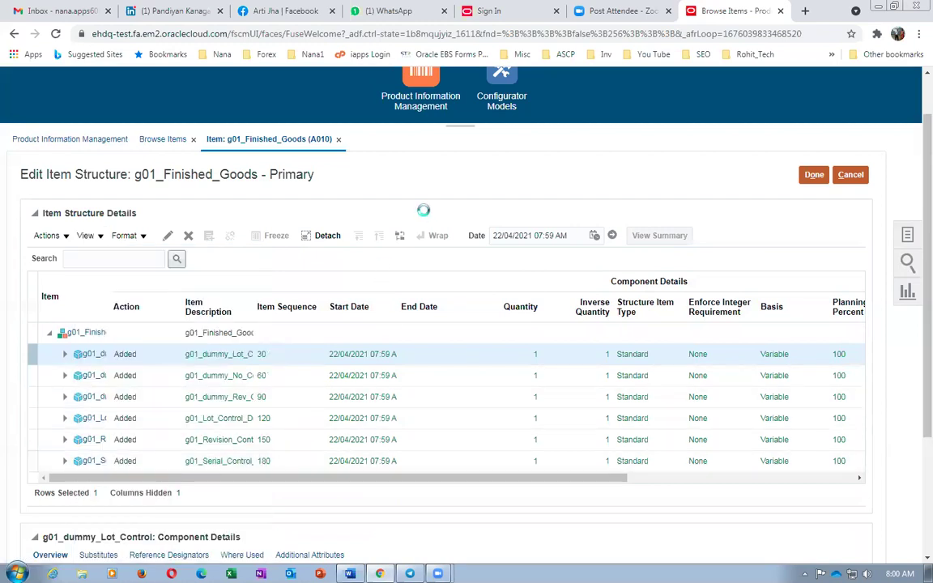
{"action": "left_click_drag", "start_coordinate": [360, 483], "coordinate": [702, 500]}
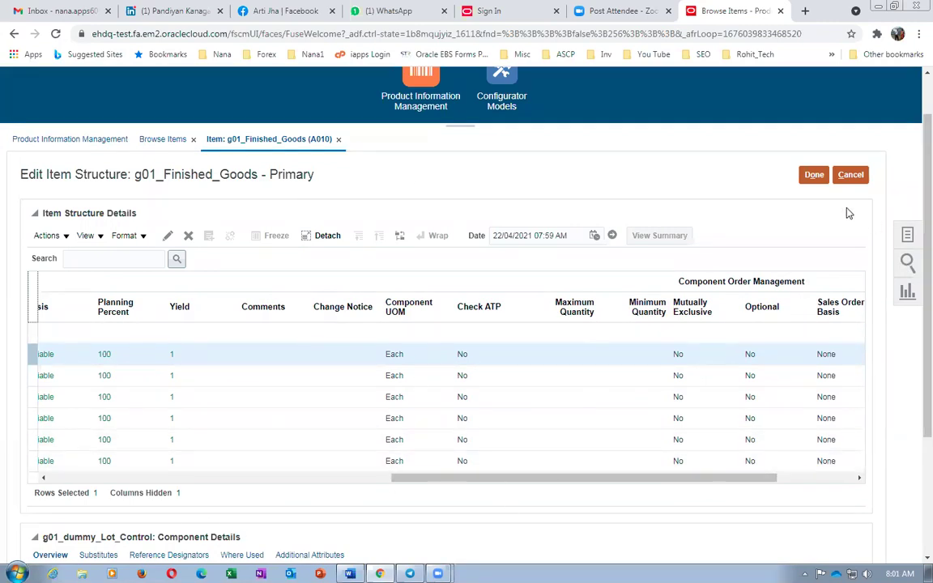
- Finish editing the Primary structure, and save and close the g01_Finished_Goods item in A010
{"action": "left_click", "coordinate": [813, 175]}
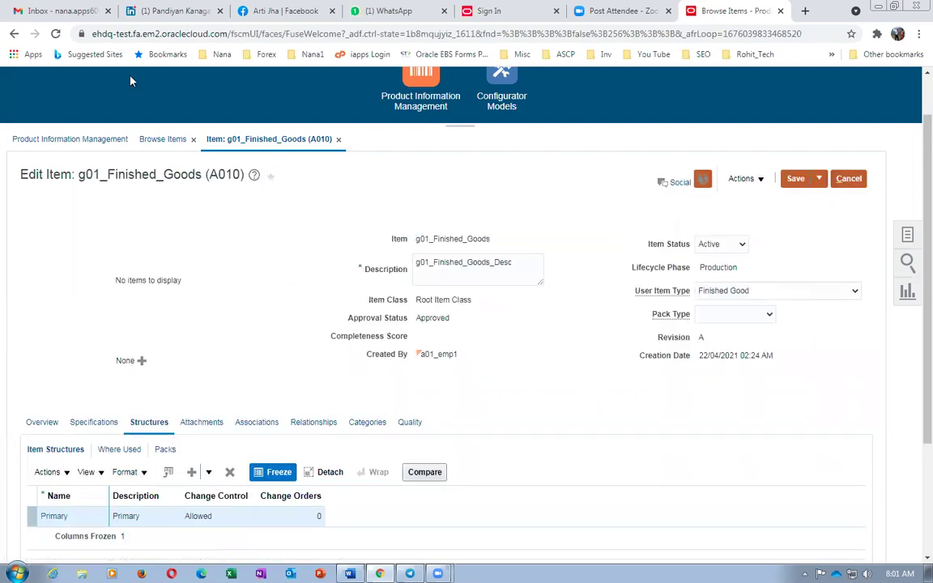
{"action": "left_click", "coordinate": [819, 179]}
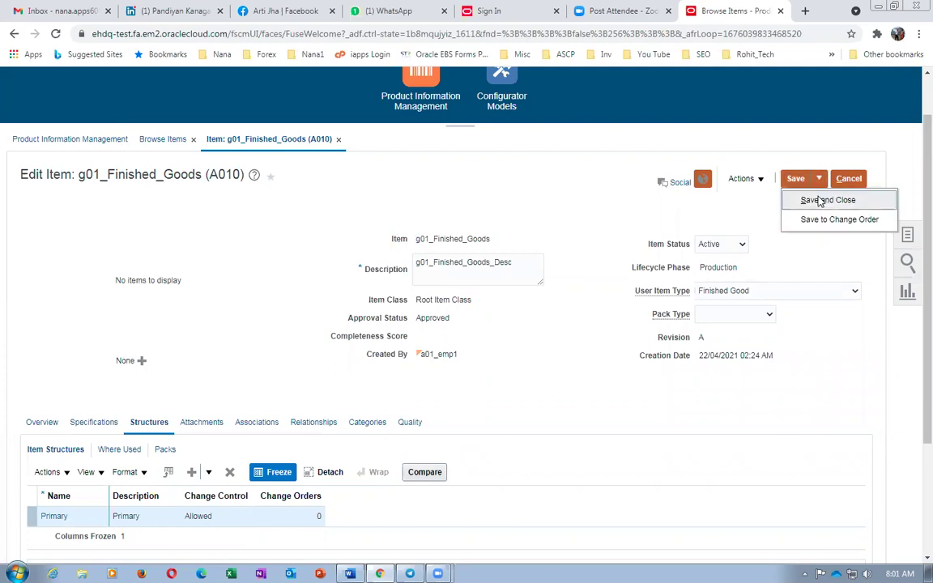
{"action": "left_click", "coordinate": [819, 201]}
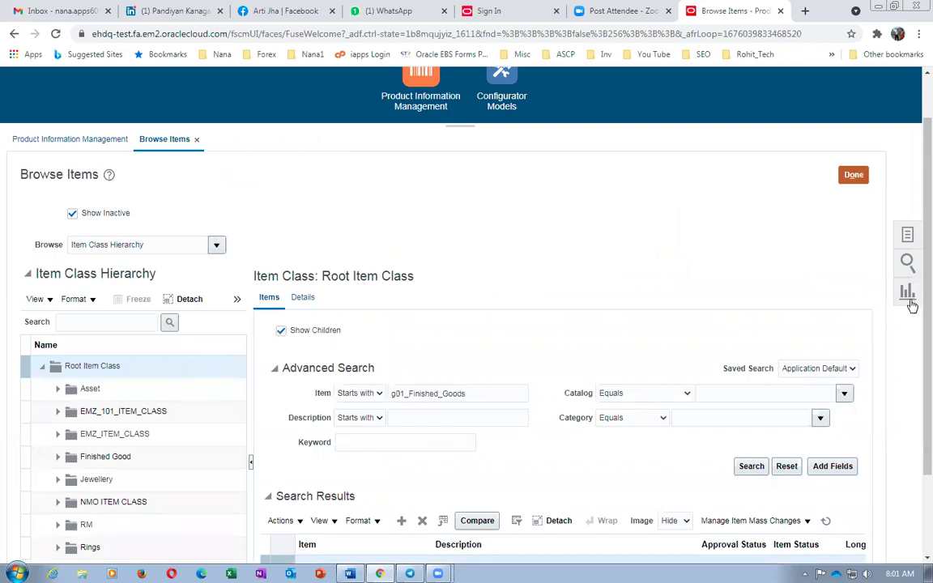
- Open the item structures of g01_Finished_Goods in organization A0111
{"action": "scroll", "coordinate": [914, 356], "scroll_direction": "down", "scroll_amount": 2}
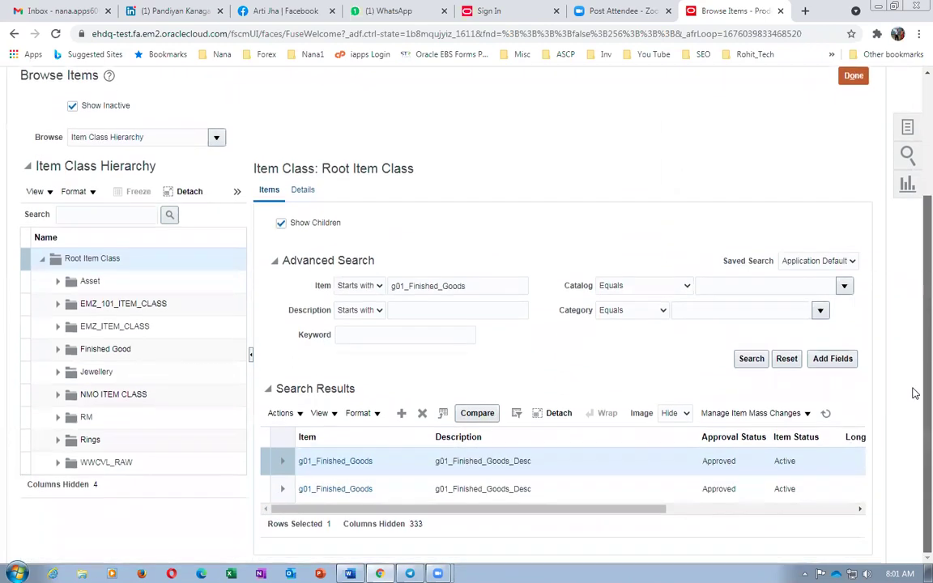
{"action": "left_click", "coordinate": [332, 487]}
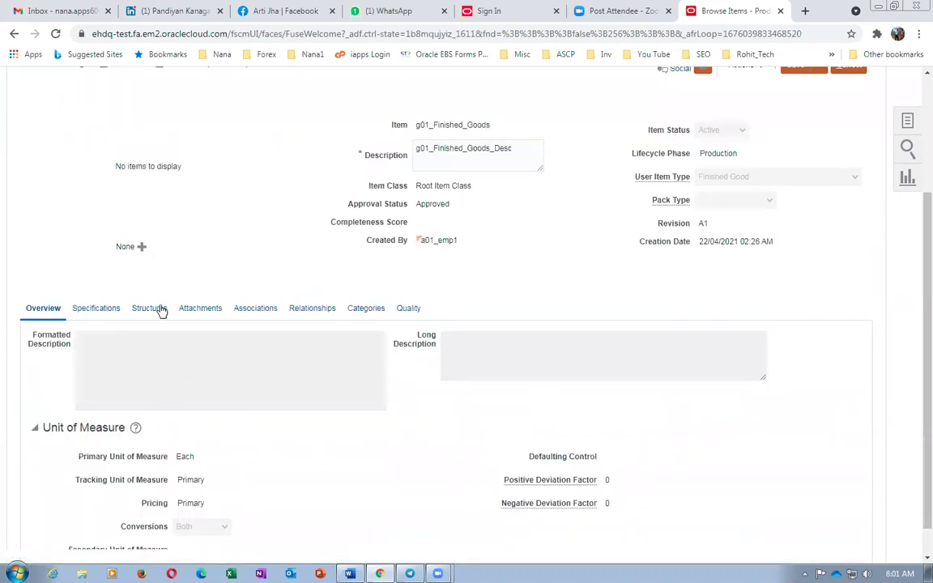
{"action": "left_click", "coordinate": [150, 308]}
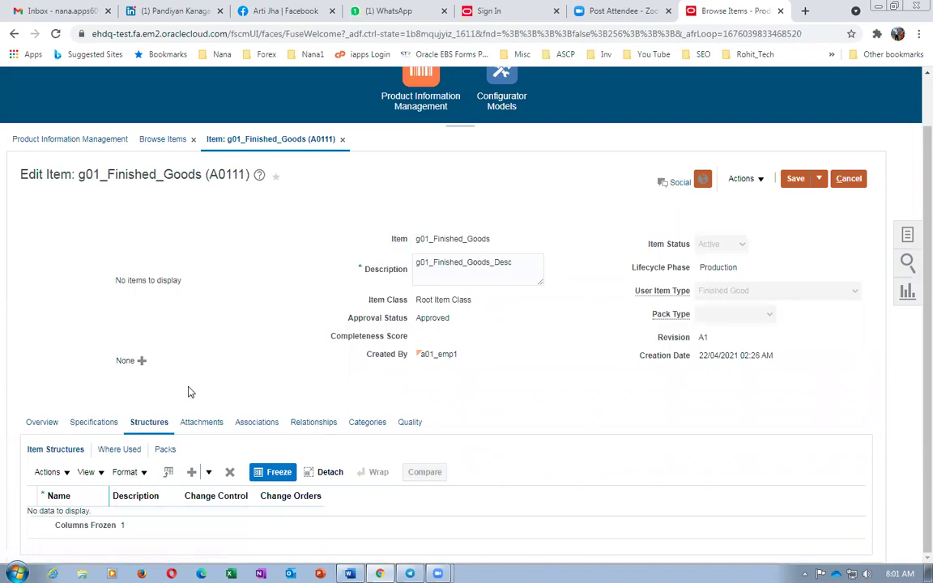
- Open oraclenana.com in a new browser tab and highlight the point about not getting the trainer's contact details
{"action": "left_click", "coordinate": [805, 11]}
{"action": "type", "text": "o"}
{"action": "key", "text": "Return"}
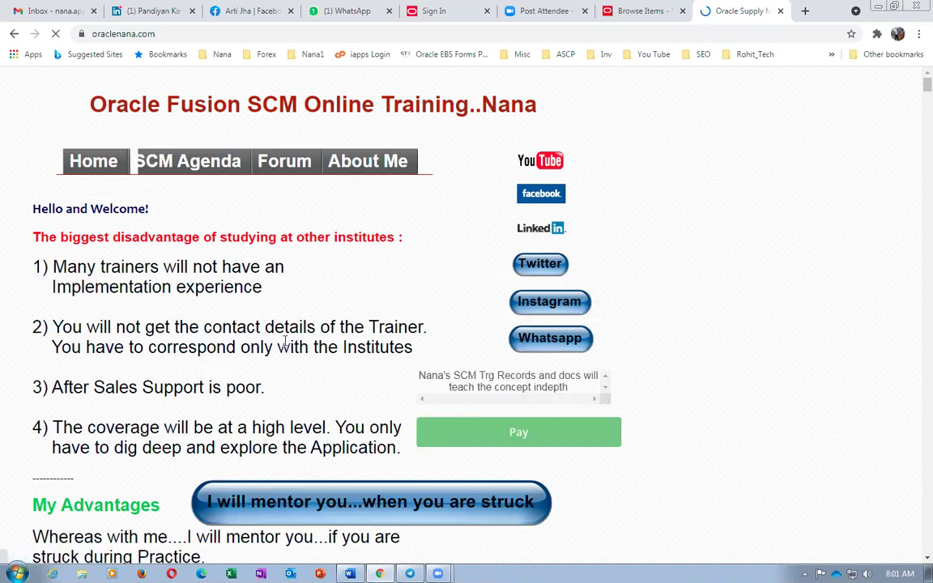
{"action": "left_click_drag", "start_coordinate": [176, 330], "coordinate": [366, 346]}
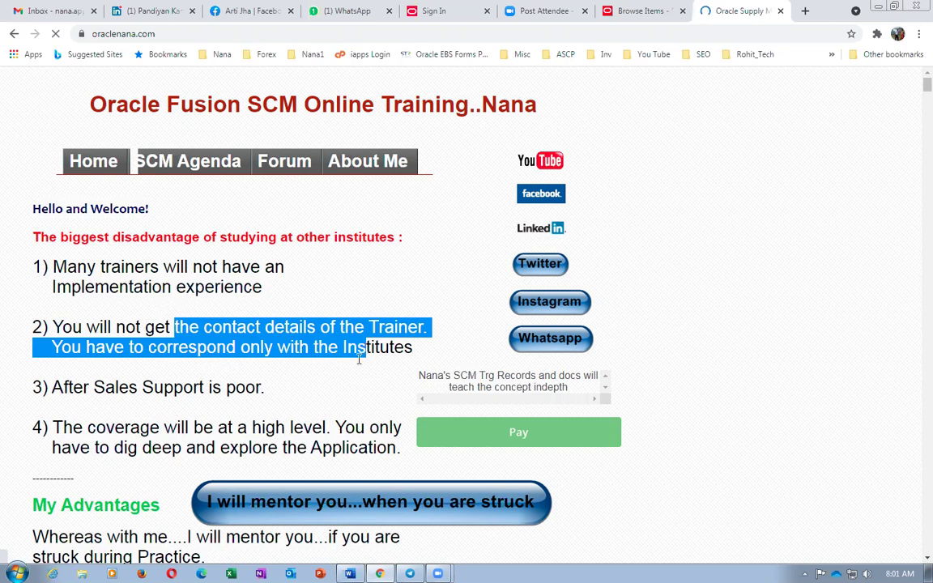
- Highlight the point about after-sales support, and open the SCM Agenda page to review its lists of recorded training modules
{"action": "left_click_drag", "start_coordinate": [94, 387], "coordinate": [229, 387]}
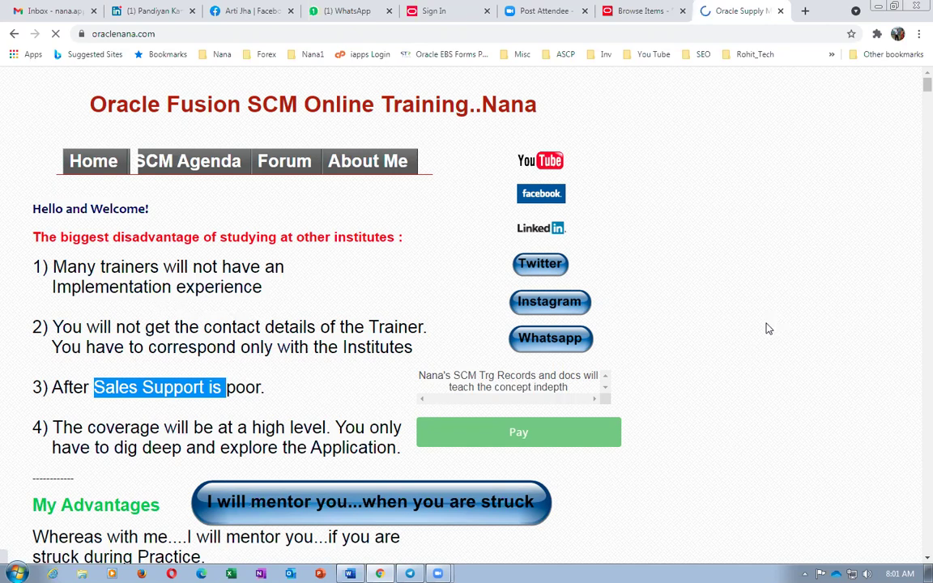
{"action": "left_click", "coordinate": [273, 491]}
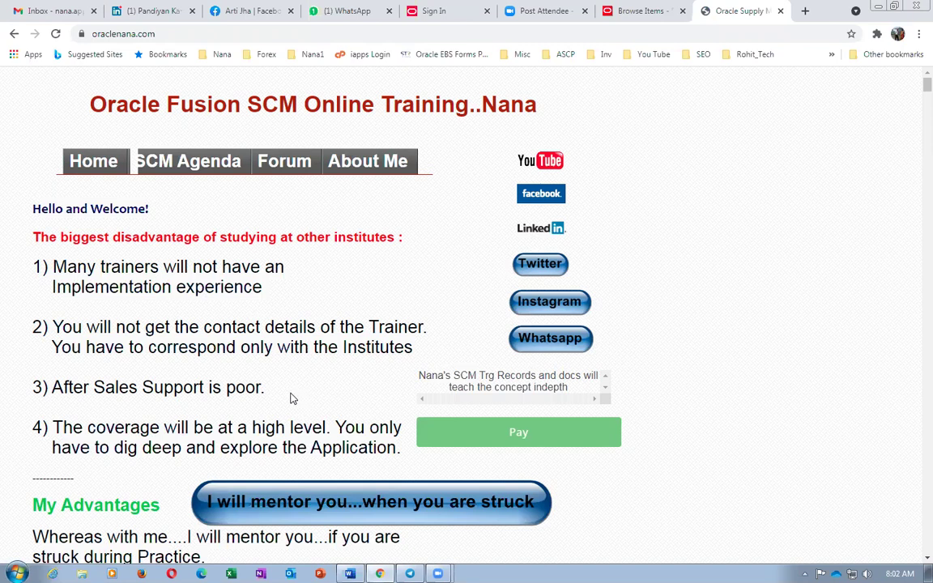
{"action": "left_click", "coordinate": [224, 165]}
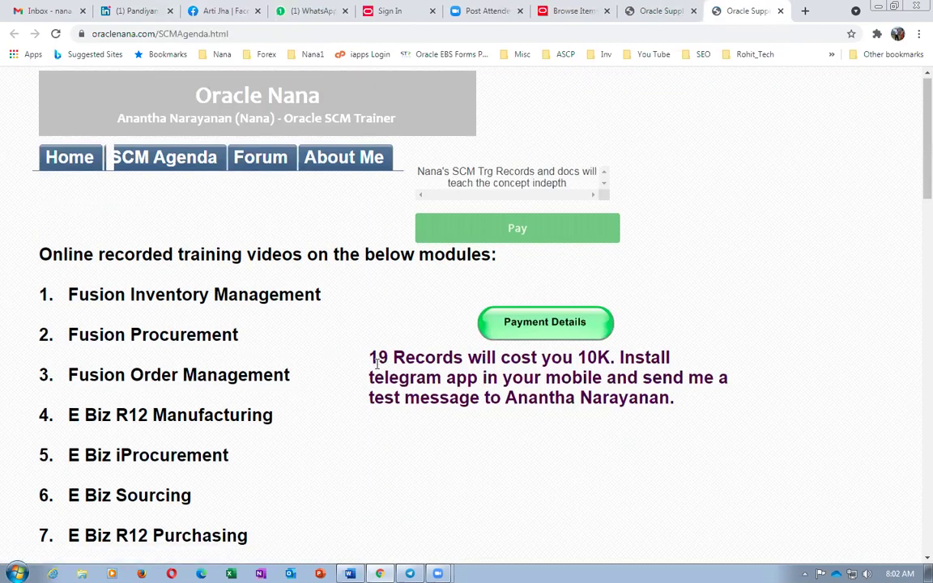
{"action": "scroll", "coordinate": [376, 365], "scroll_direction": "down", "scroll_amount": 3}
{"action": "scroll", "coordinate": [184, 326], "scroll_direction": "down", "scroll_amount": 1}
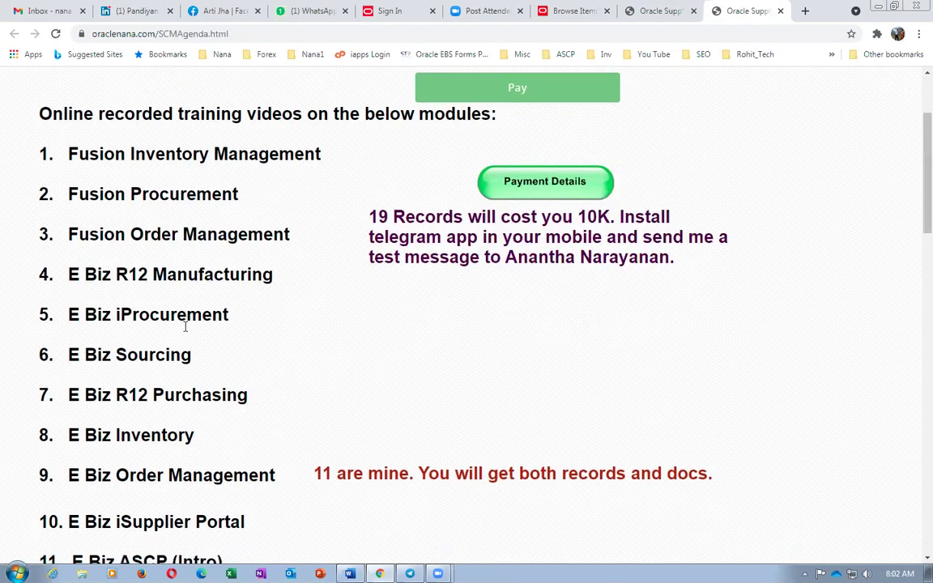
{"action": "scroll", "coordinate": [185, 327], "scroll_direction": "down", "scroll_amount": 1}
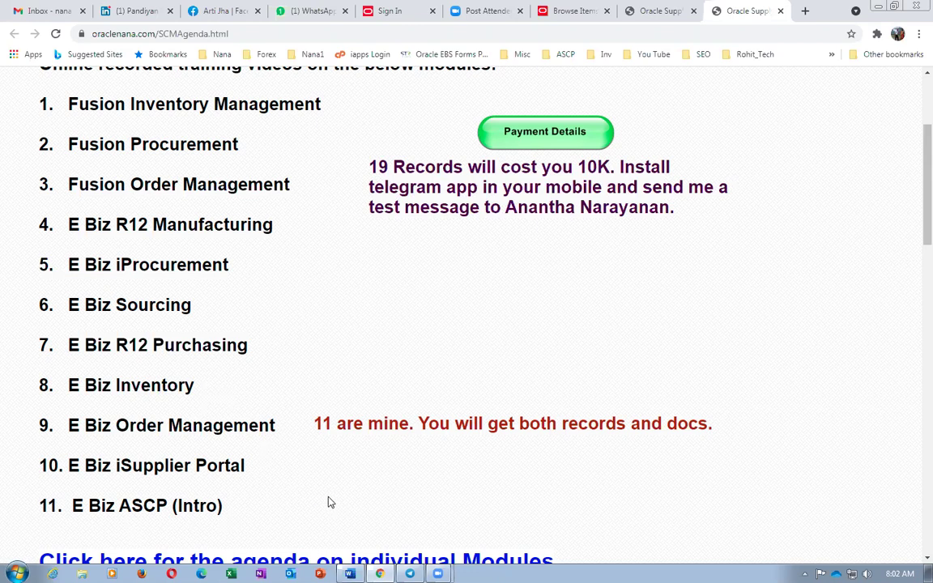
{"action": "scroll", "coordinate": [146, 443], "scroll_direction": "down", "scroll_amount": 5}
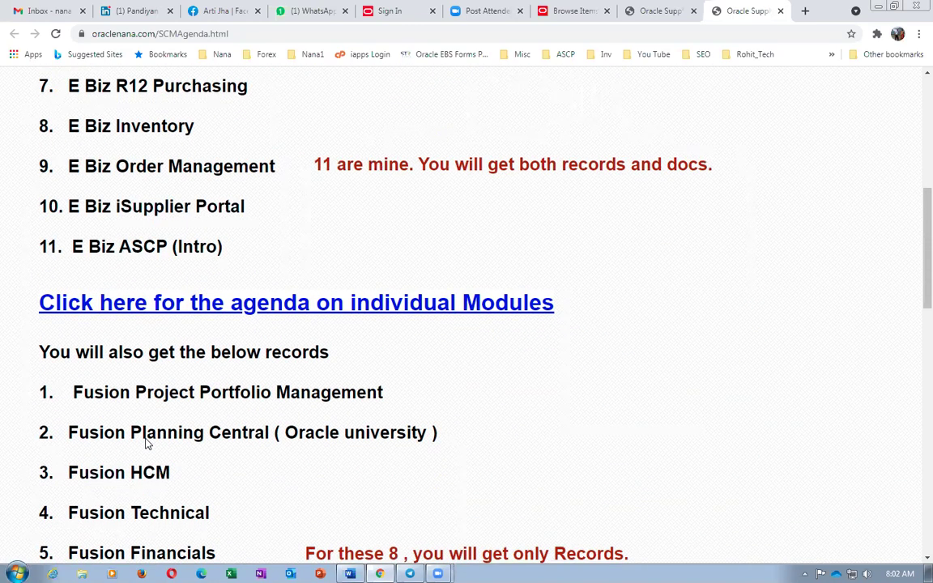
{"action": "scroll", "coordinate": [146, 442], "scroll_direction": "down", "scroll_amount": 2}
{"action": "scroll", "coordinate": [147, 442], "scroll_direction": "up", "scroll_amount": 1}
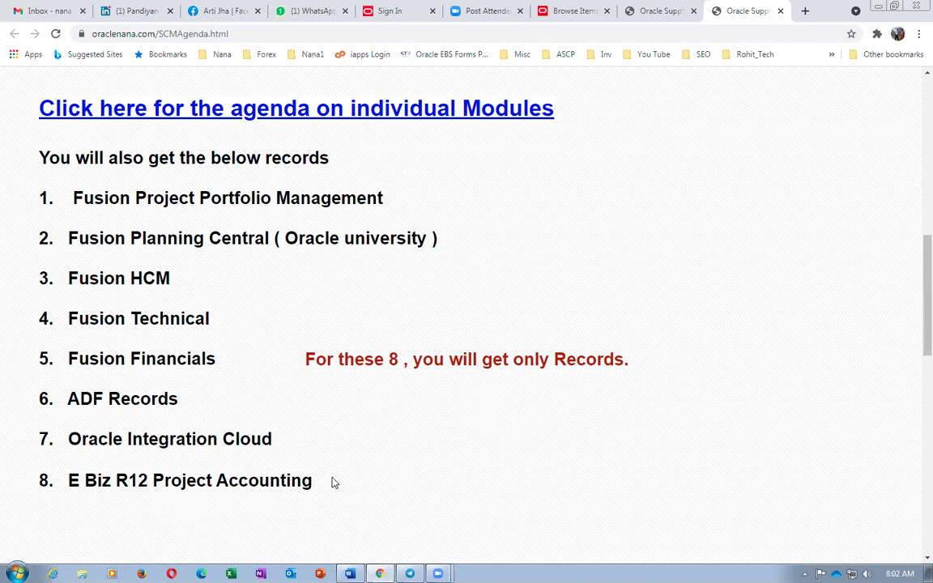
{"action": "scroll", "coordinate": [375, 482], "scroll_direction": "up", "scroll_amount": 5}
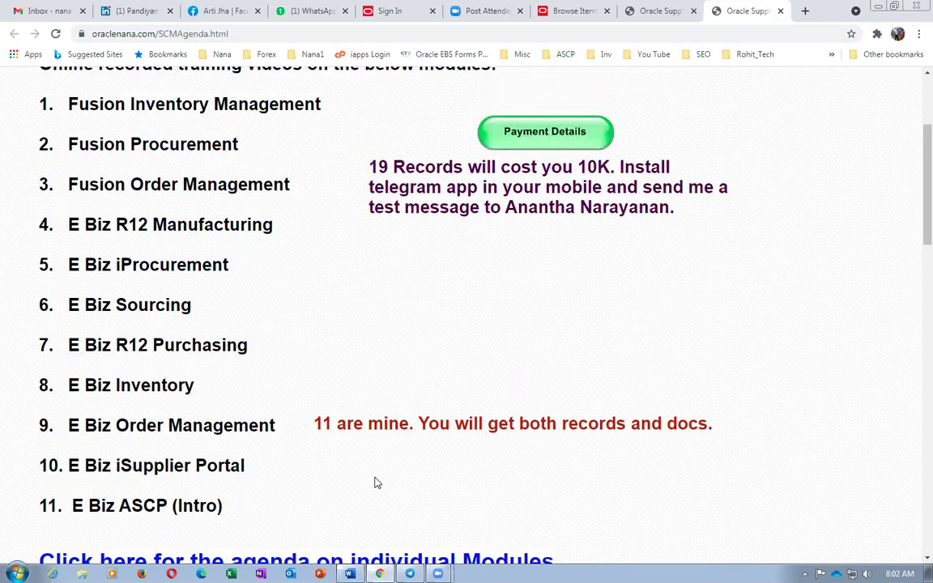
{"action": "scroll", "coordinate": [375, 482], "scroll_direction": "up", "scroll_amount": 2}
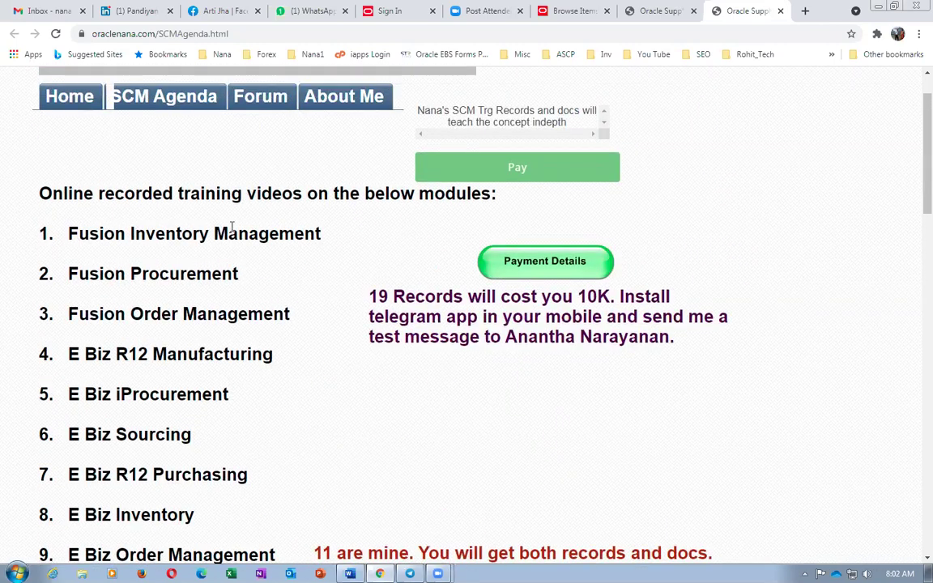
- Open the payment details document, read through both pages, and view the payment gateway page it links to
{"action": "left_click", "coordinate": [570, 262]}
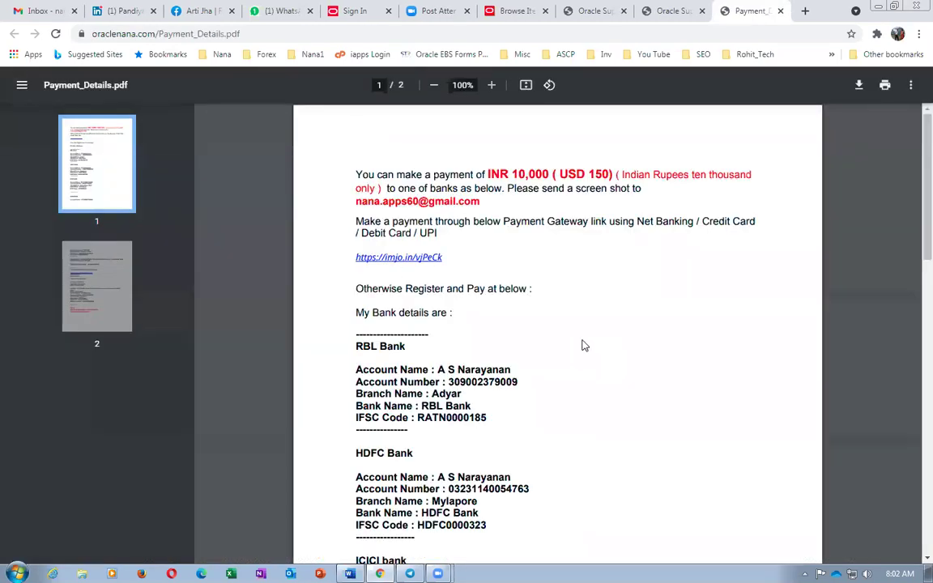
{"action": "scroll", "coordinate": [581, 345], "scroll_direction": "down", "scroll_amount": 4}
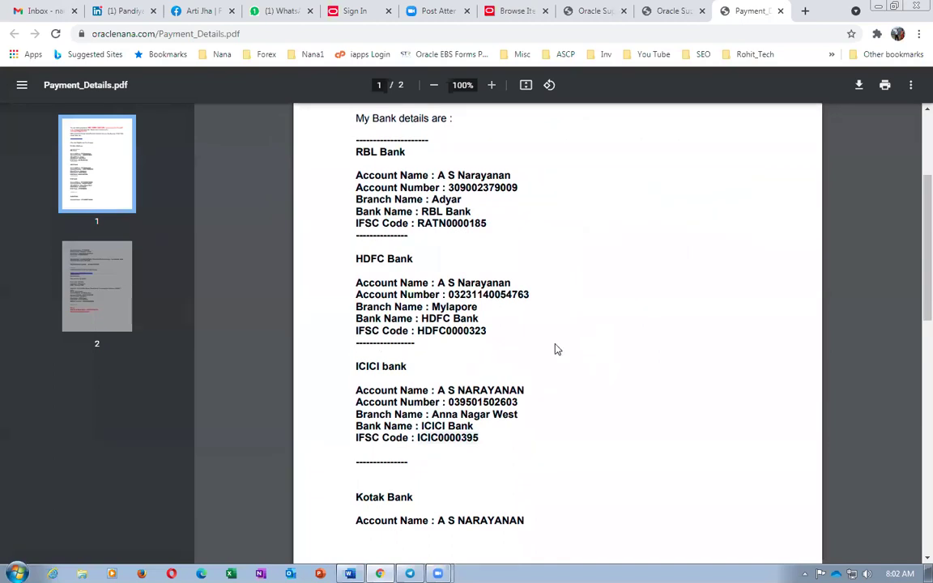
{"action": "scroll", "coordinate": [556, 349], "scroll_direction": "down", "scroll_amount": 5}
{"action": "scroll", "coordinate": [555, 349], "scroll_direction": "down", "scroll_amount": 4}
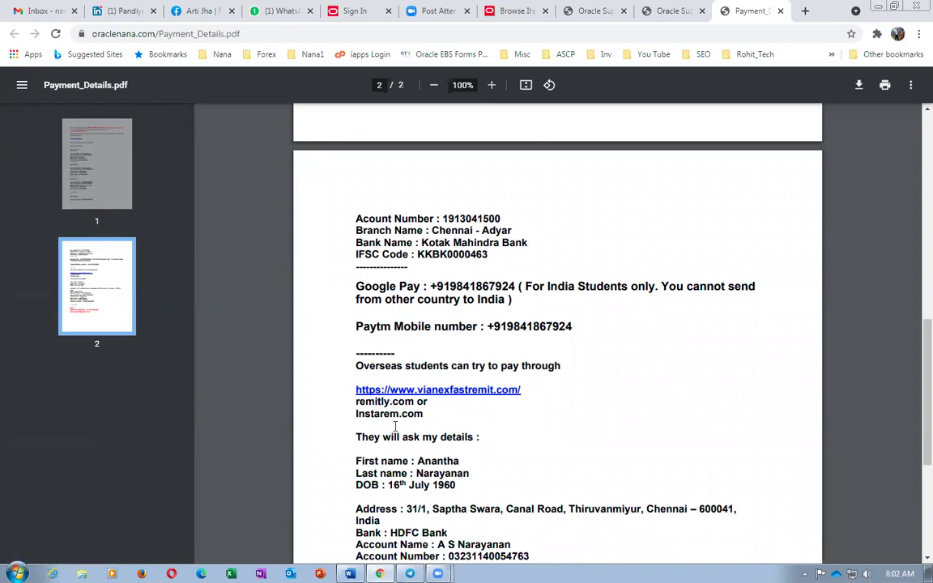
{"action": "scroll", "coordinate": [551, 418], "scroll_direction": "down", "scroll_amount": 3}
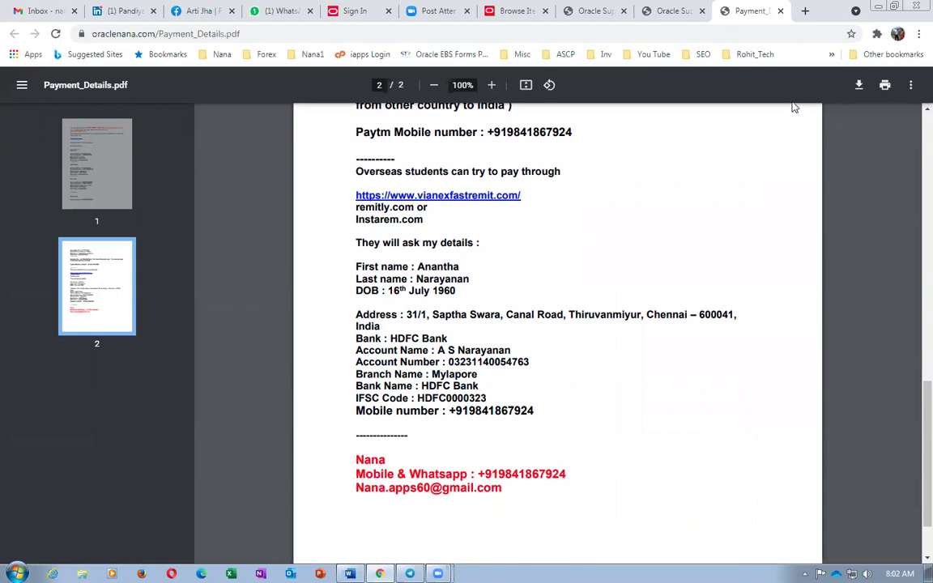
{"action": "scroll", "coordinate": [633, 260], "scroll_direction": "up", "scroll_amount": 10}
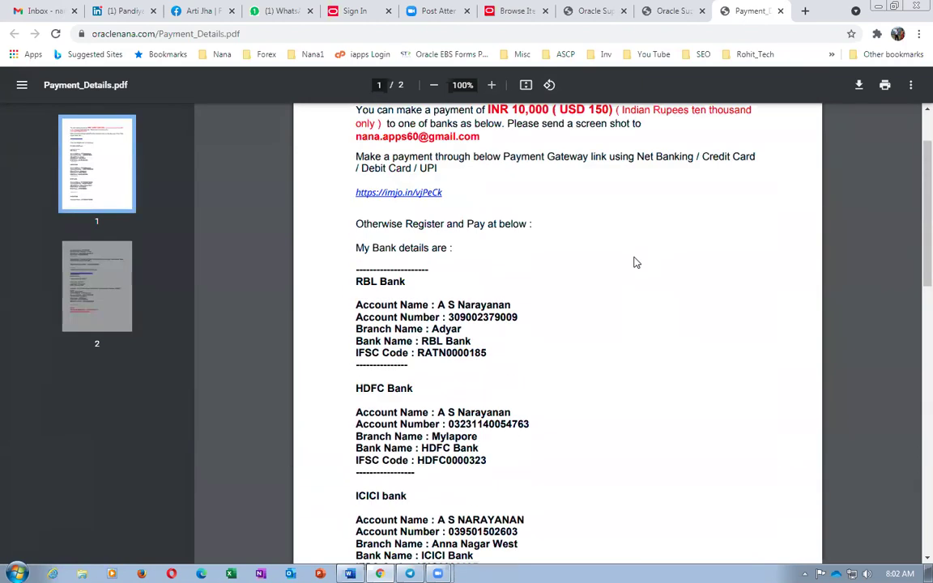
{"action": "left_click", "coordinate": [402, 195]}
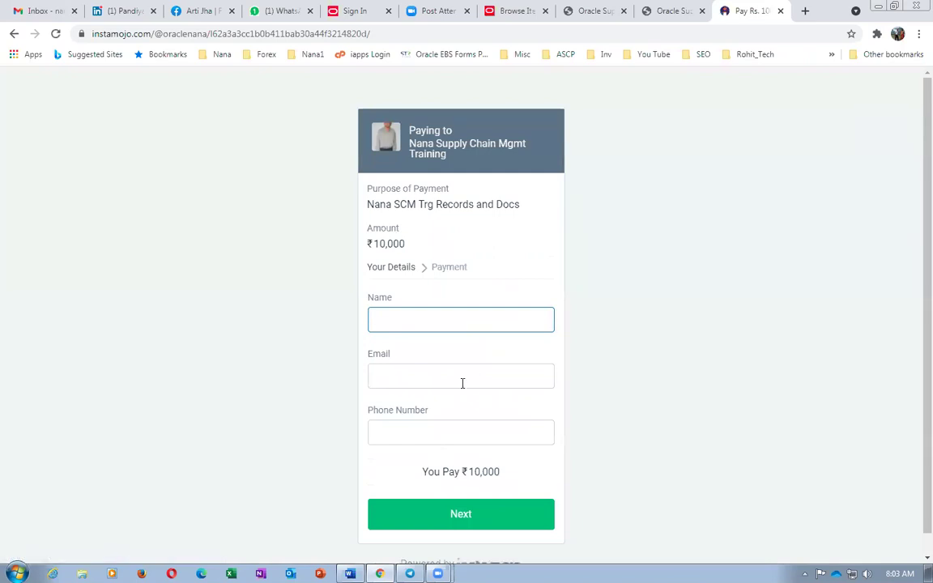
{"action": "left_click", "coordinate": [781, 12]}
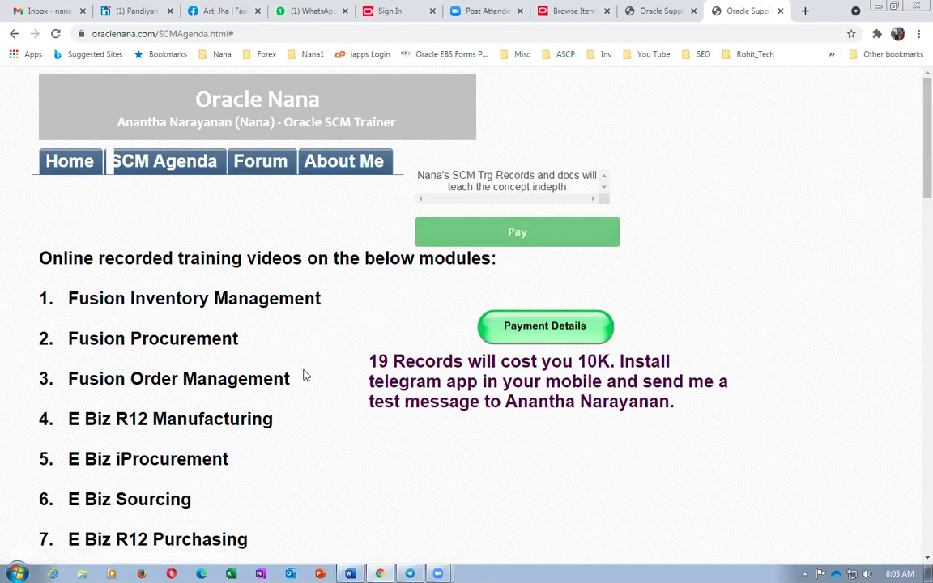
- Revisit the training site's home page, and close the oraclenana.com pages to return to g01_Finished_Goods in A0111
{"action": "left_click", "coordinate": [78, 164]}
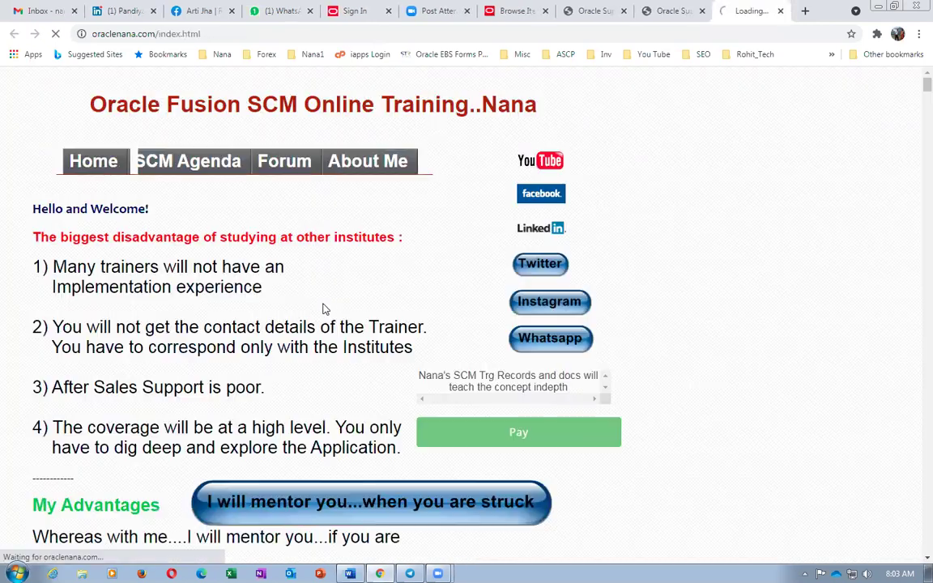
{"action": "scroll", "coordinate": [364, 322], "scroll_direction": "down", "scroll_amount": 1}
{"action": "scroll", "coordinate": [365, 322], "scroll_direction": "up", "scroll_amount": 1}
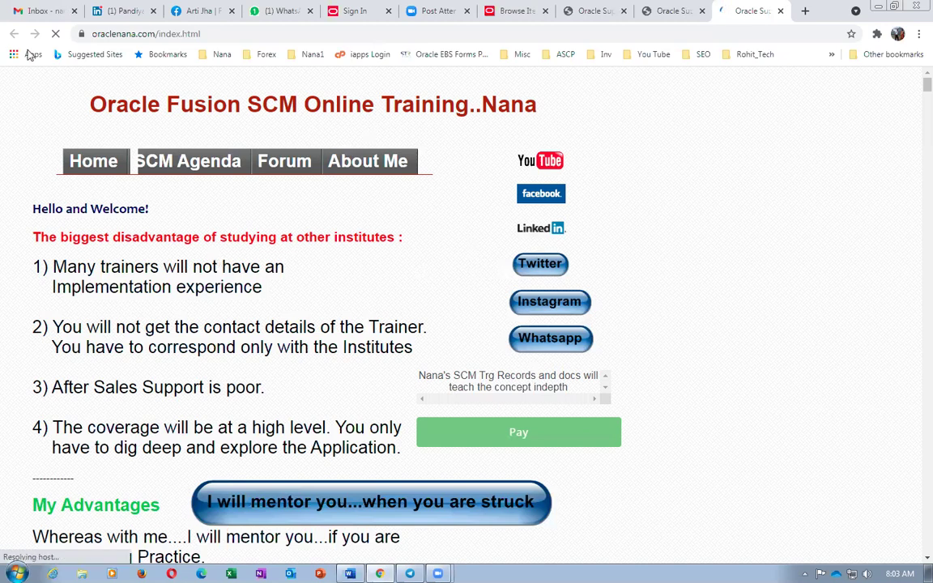
{"action": "left_click", "coordinate": [781, 9]}
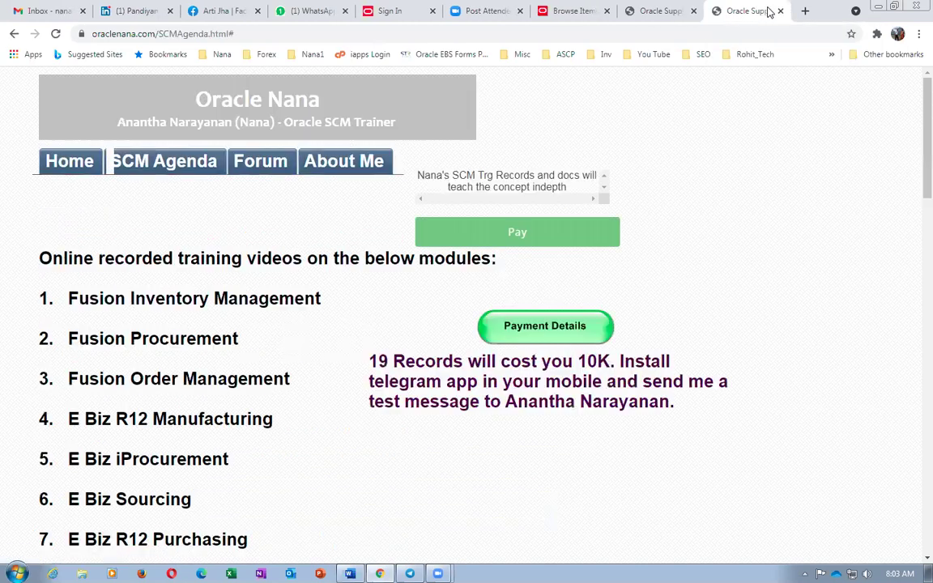
{"action": "left_click", "coordinate": [781, 11]}
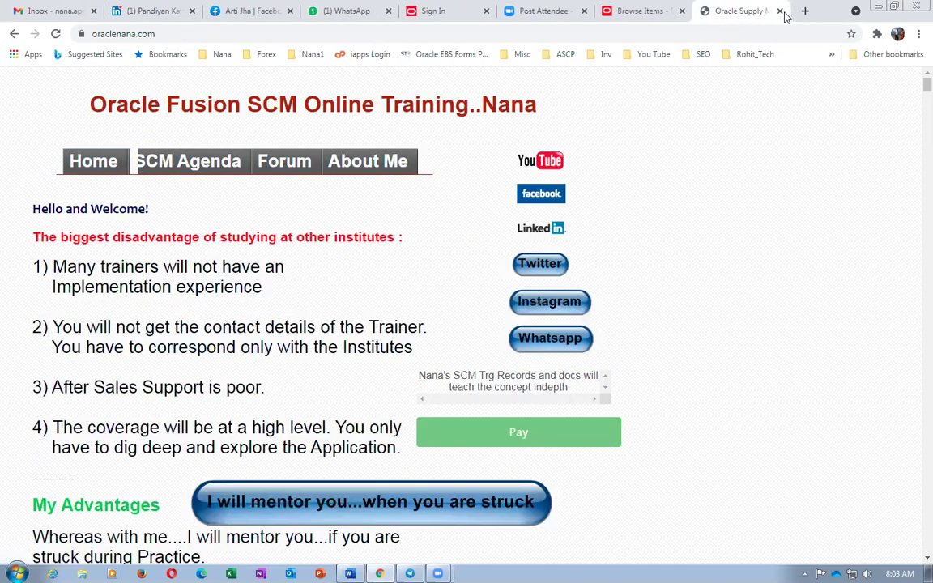
{"action": "left_click", "coordinate": [126, 34]}
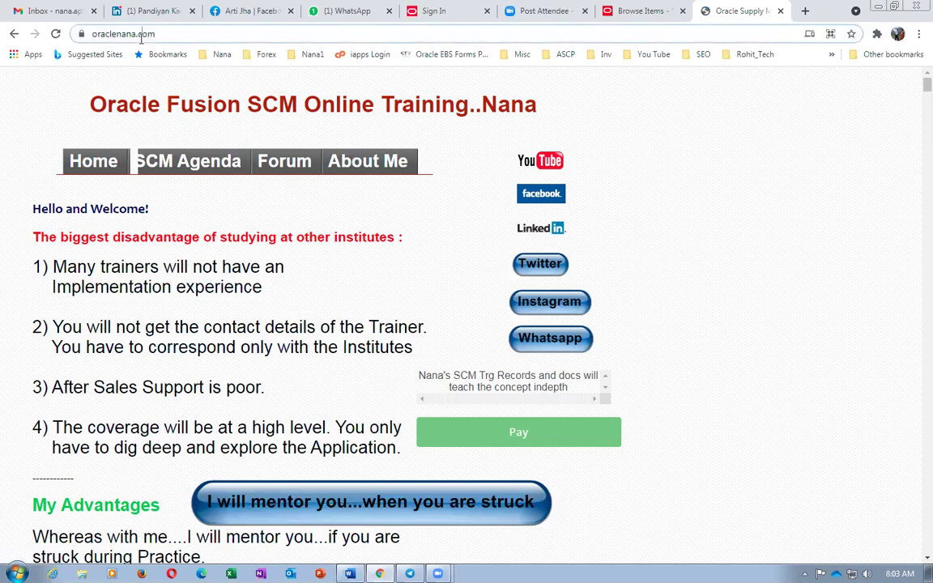
{"action": "left_click", "coordinate": [780, 10]}
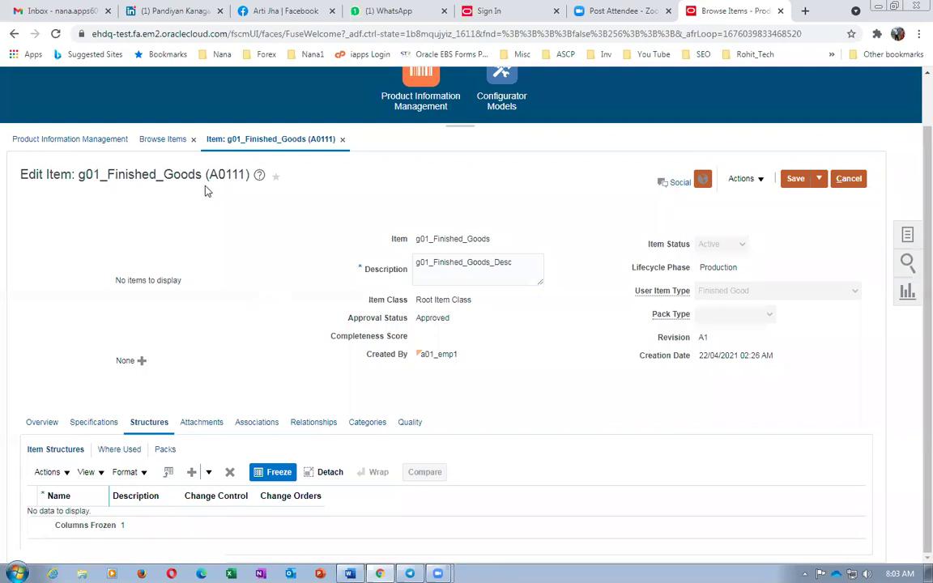
- Start an item structure from common in A0111, using g01_Finished_Goods in a01_master_org with the Primary structure as the source
{"action": "left_click_drag", "start_coordinate": [165, 174], "coordinate": [240, 175]}
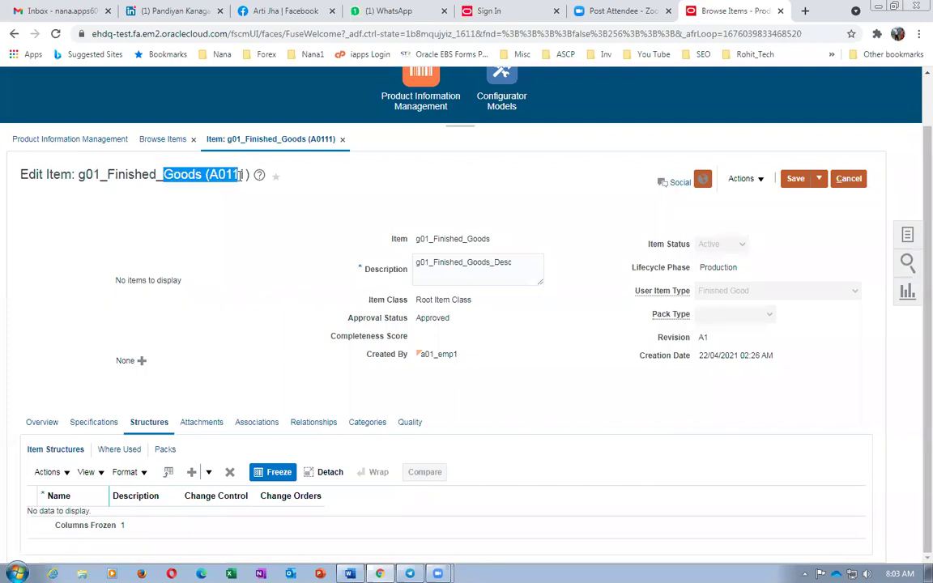
{"action": "left_click", "coordinate": [261, 333]}
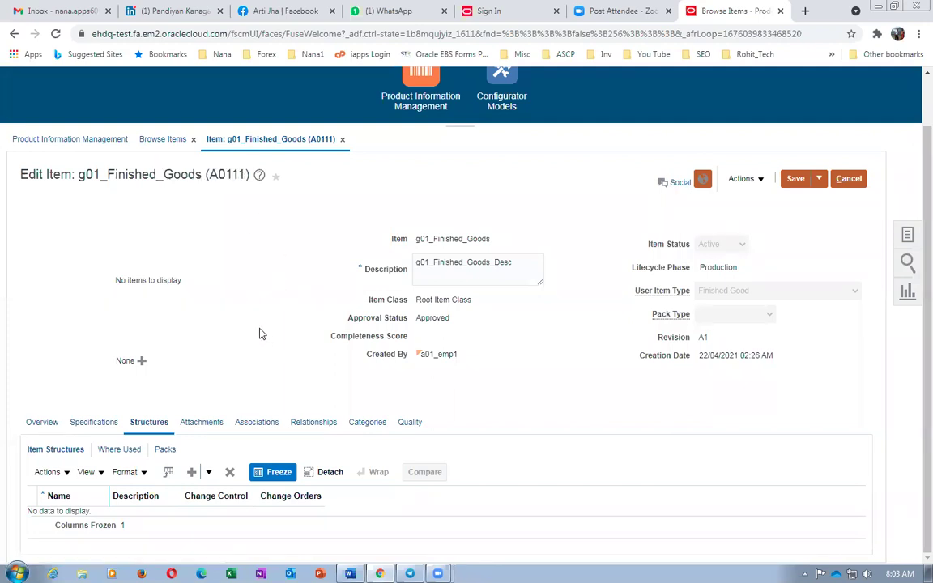
{"action": "left_click", "coordinate": [47, 471]}
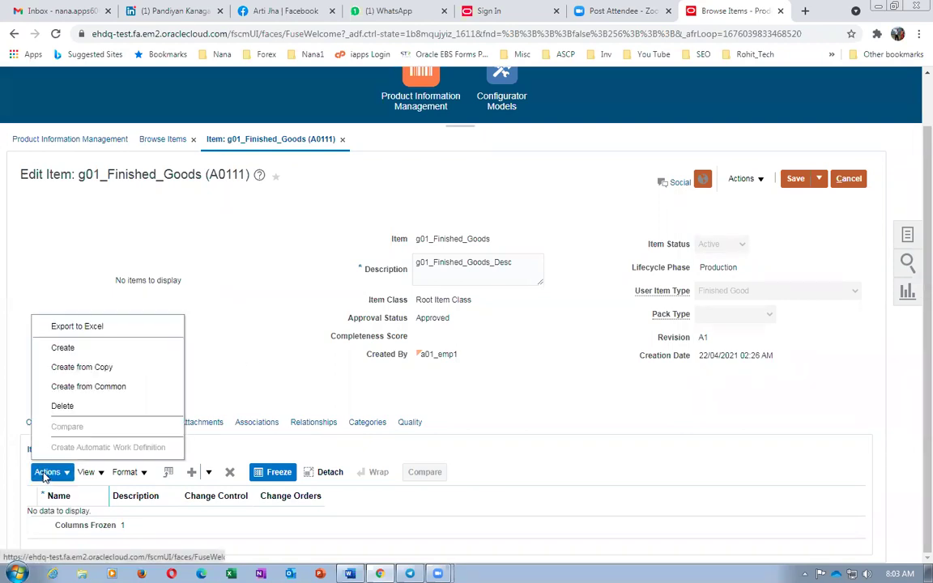
{"action": "left_click", "coordinate": [85, 387]}
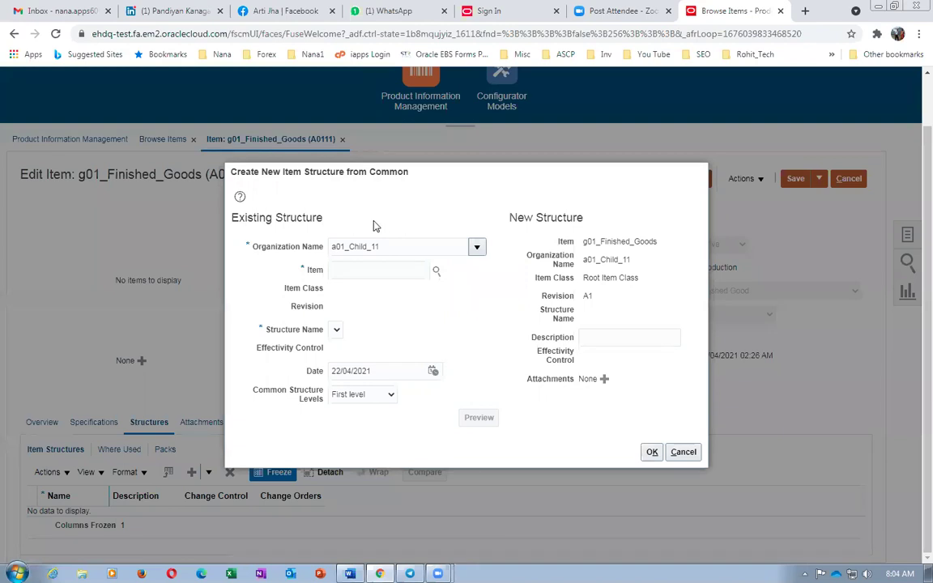
{"action": "left_click_drag", "start_coordinate": [400, 246], "coordinate": [278, 249]}
{"action": "type", "text": "a0"}
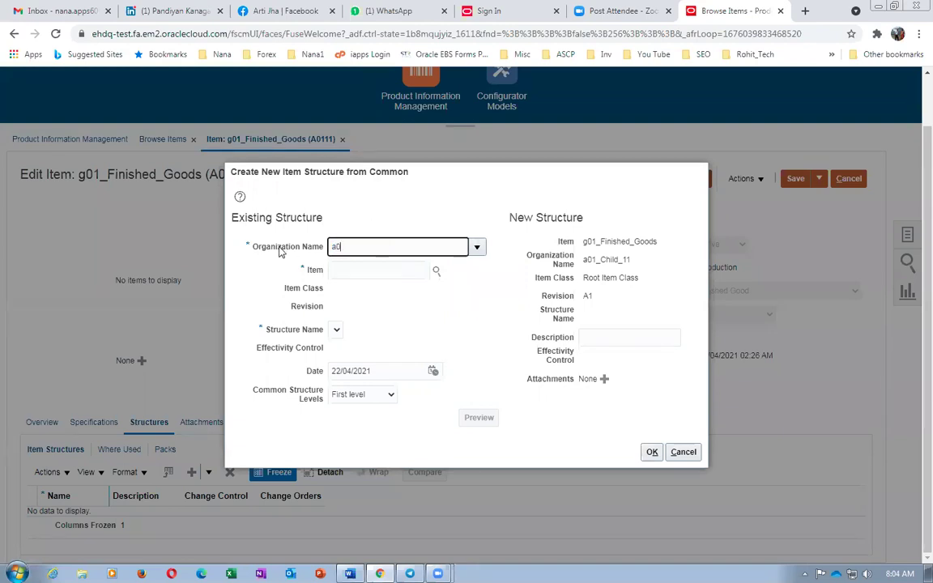
{"action": "type", "text": "1"}
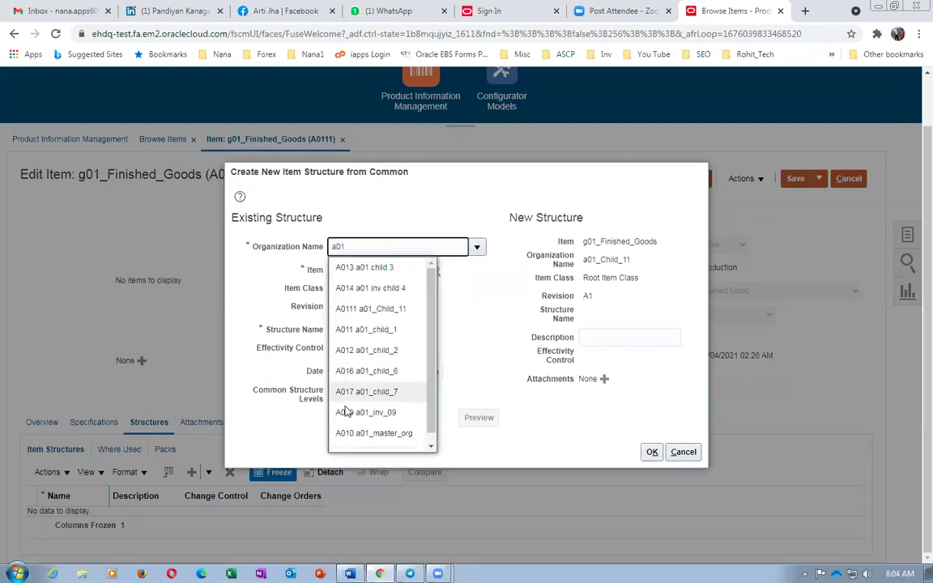
{"action": "left_click", "coordinate": [368, 432]}
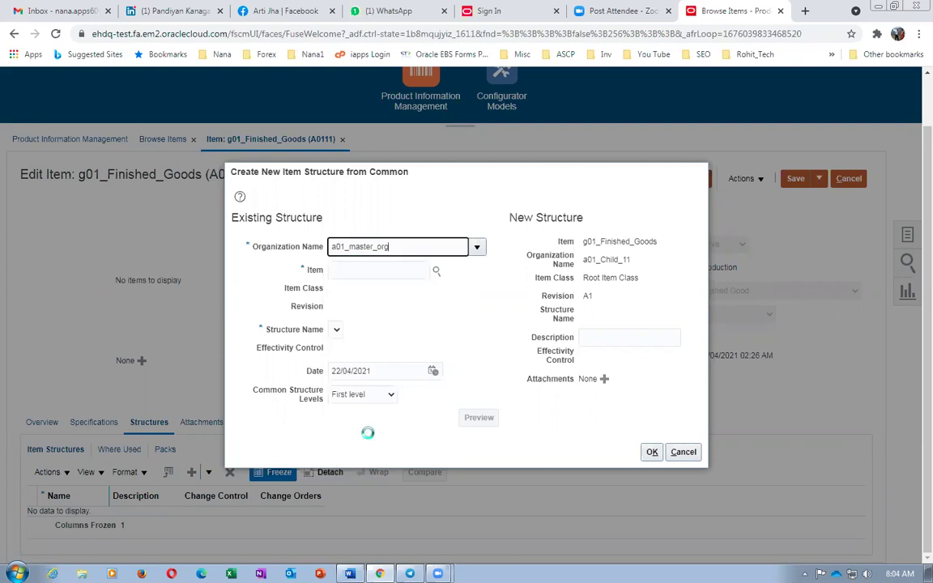
{"action": "left_click", "coordinate": [374, 271]}
{"action": "type", "text": "g01_"}
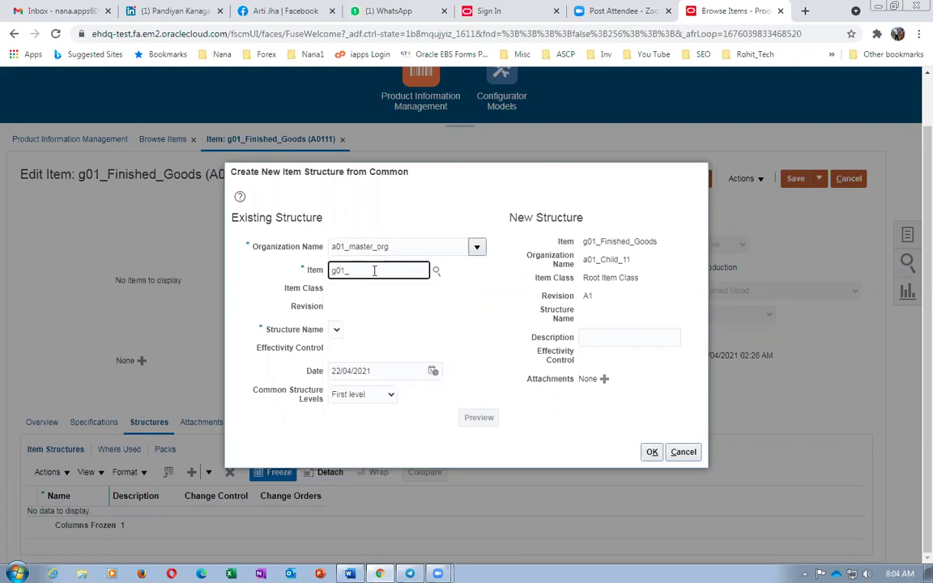
{"action": "key", "text": "Tab"}
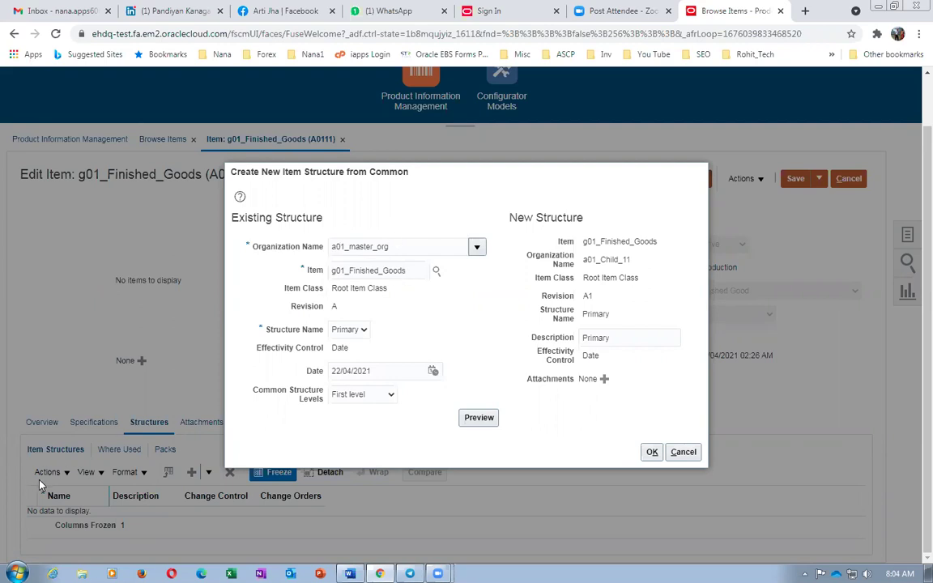
- Submit the creation of the common structure, and save and close g01_Finished_Goods in A0111
{"action": "left_click", "coordinate": [652, 451]}
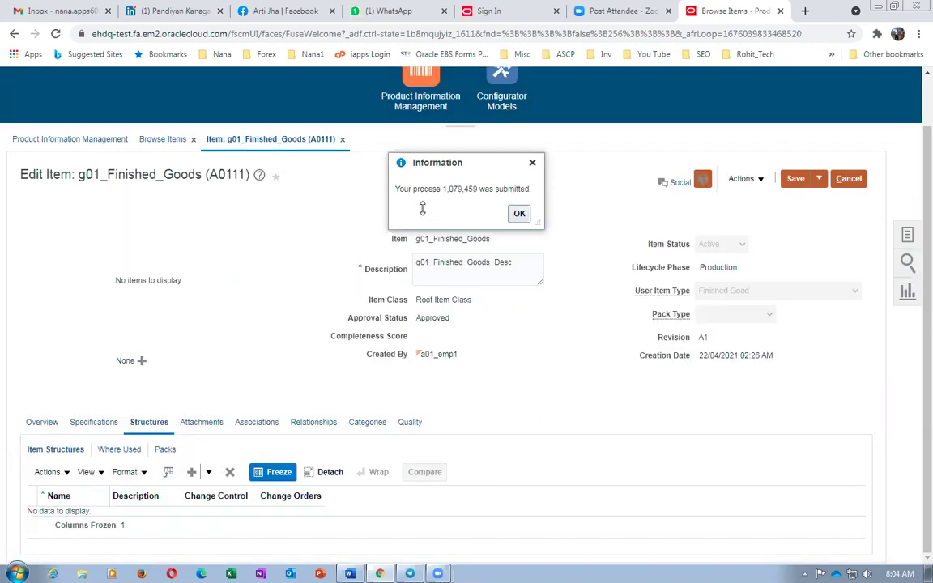
{"action": "left_click", "coordinate": [519, 213]}
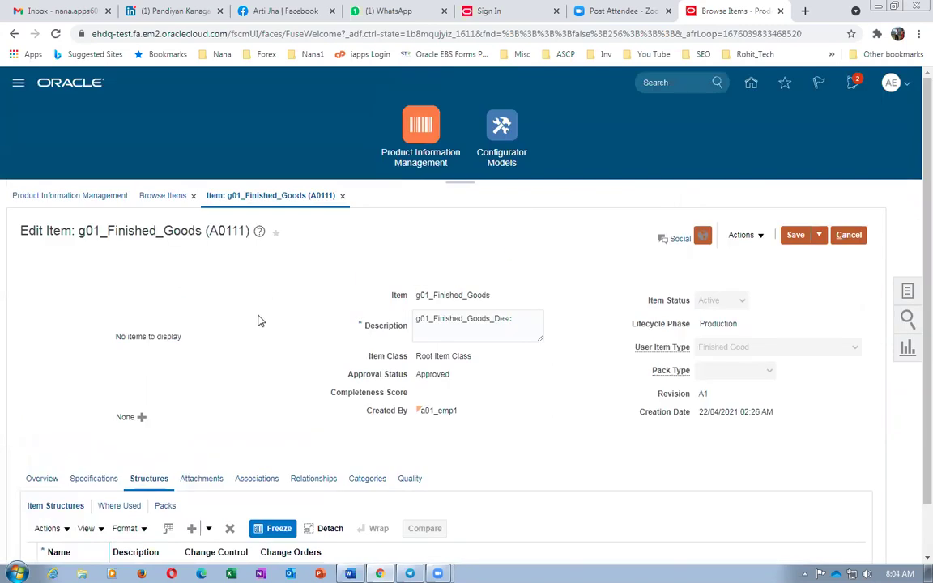
{"action": "left_click", "coordinate": [819, 235]}
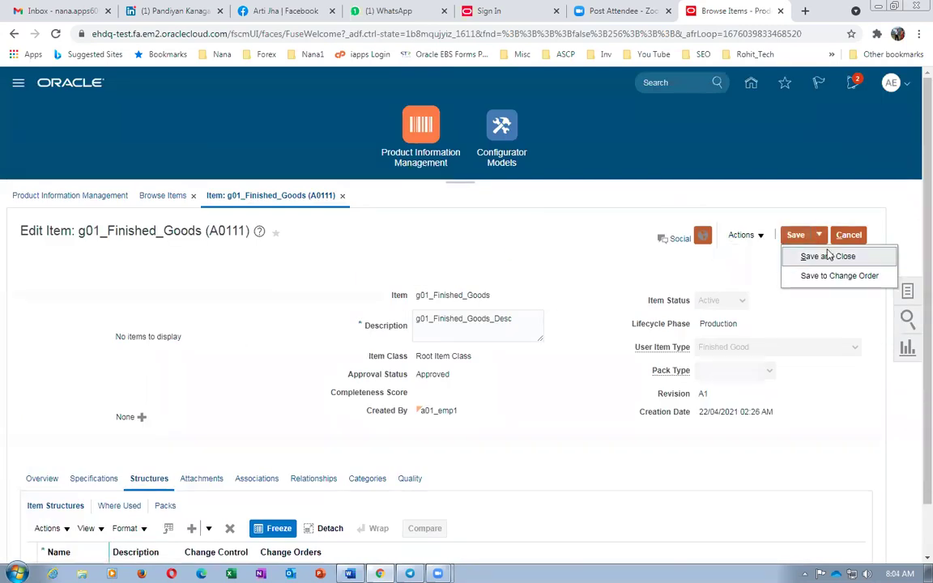
{"action": "left_click", "coordinate": [828, 256]}
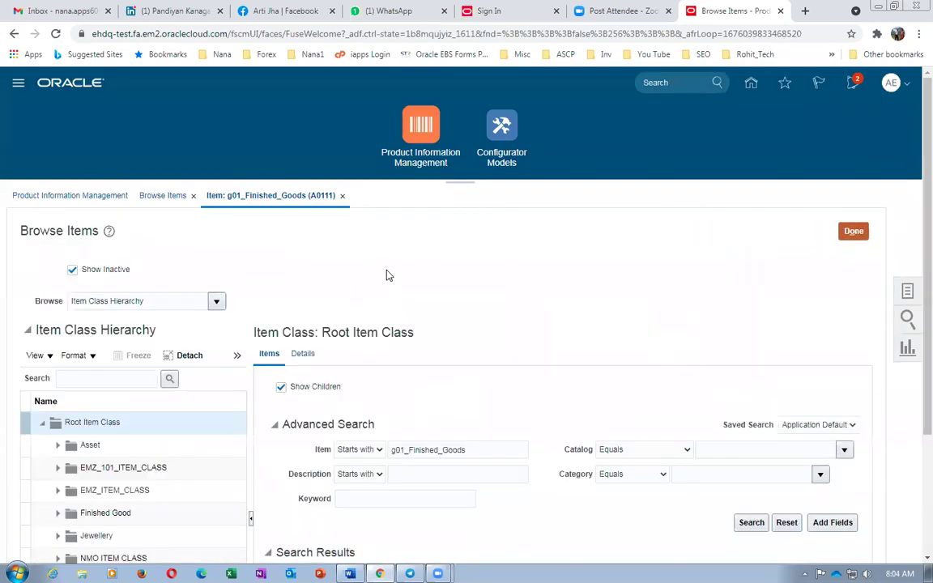
- In the Word exercise document, change the organization in the Bill instruction from M001 to A0111 and save the document
{"action": "key", "text": "alt+Tab"}
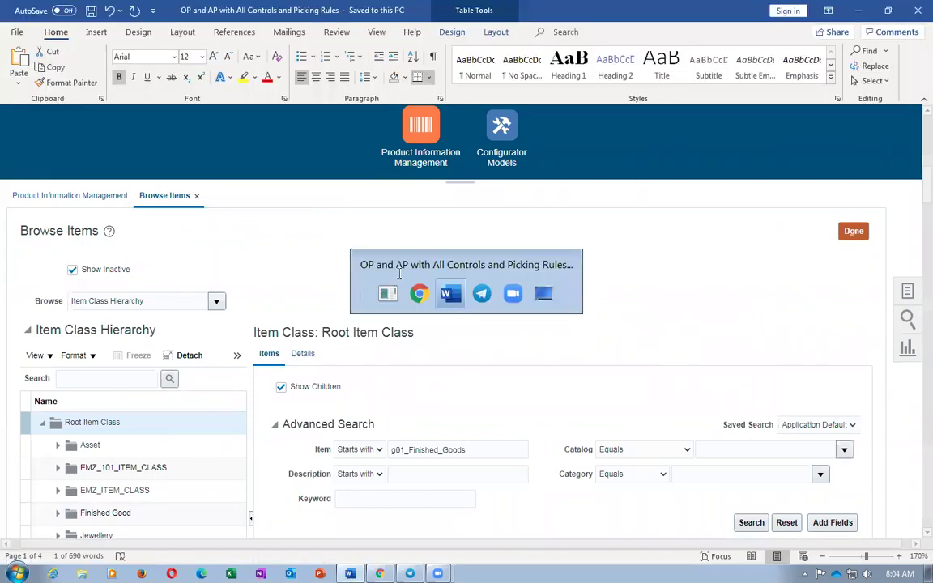
{"action": "left_click_drag", "start_coordinate": [123, 448], "coordinate": [694, 451]}
{"action": "left_click", "coordinate": [694, 445]}
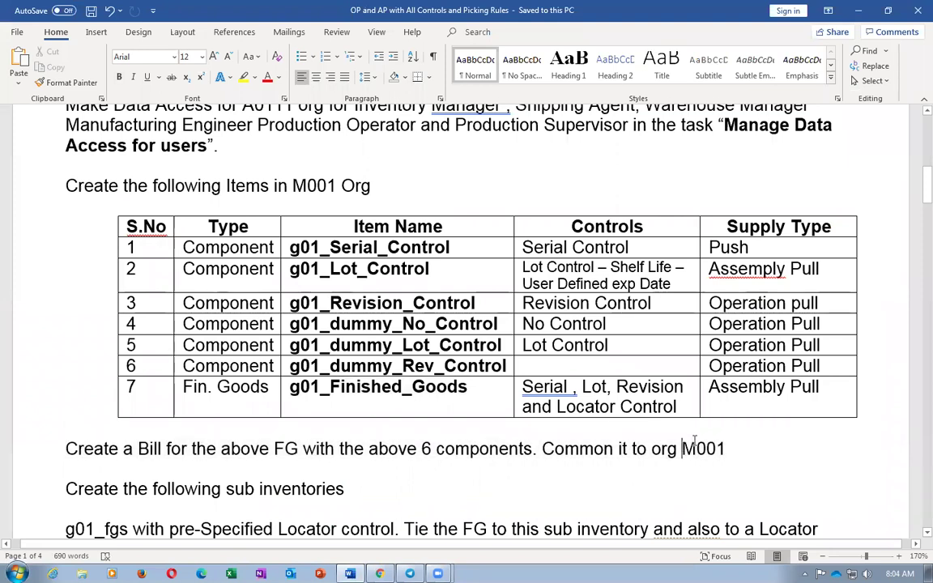
{"action": "type", "text": "A0111"}
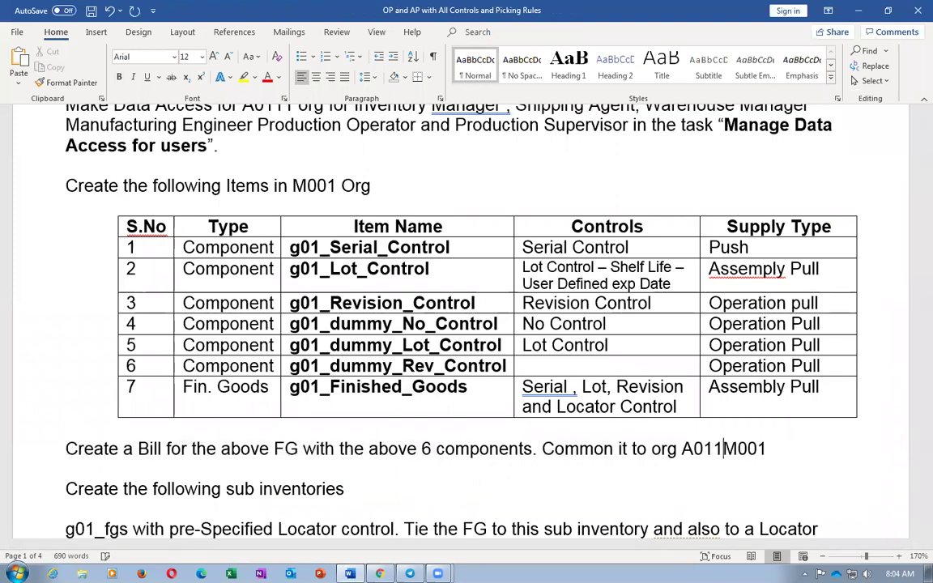
{"action": "key", "text": "Delete"}
{"action": "key", "text": "Delete"}
{"action": "key", "text": "Delete"}
{"action": "key", "text": "Delete"}
{"action": "key", "text": "ctrl+s"}
{"action": "left_click", "coordinate": [476, 492]}
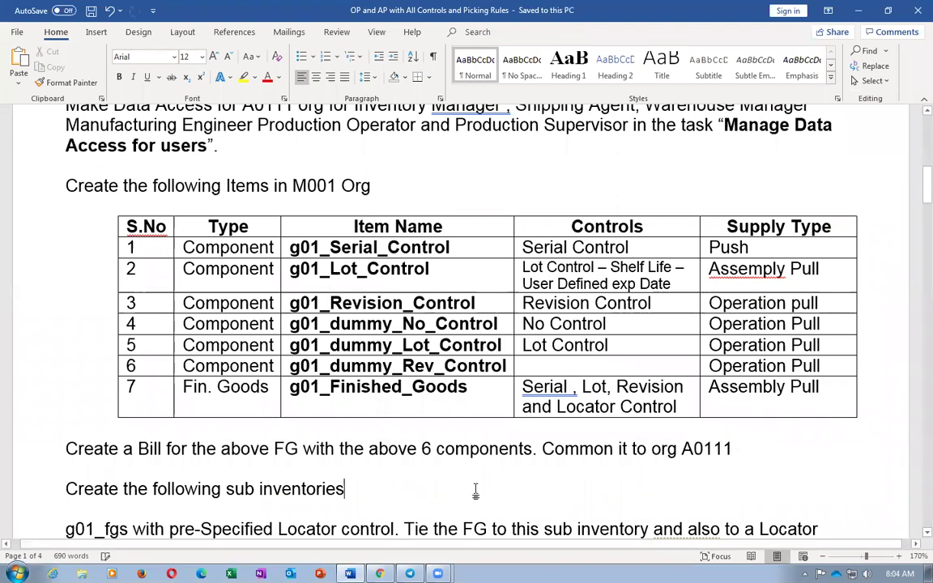
- Review the document's instructions for creating the sub inventories, and return to Browse Items in Oracle
{"action": "scroll", "coordinate": [461, 460], "scroll_direction": "down", "scroll_amount": 3}
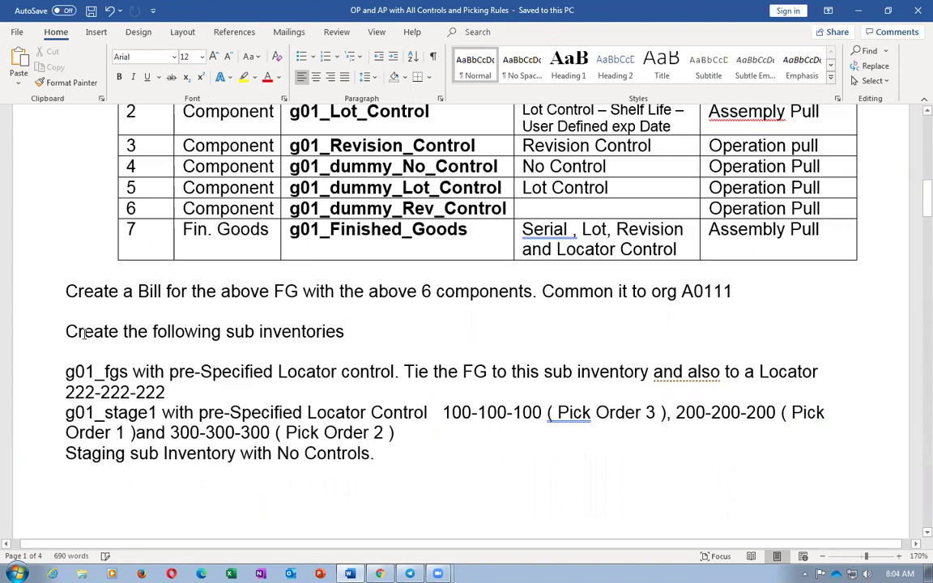
{"action": "left_click_drag", "start_coordinate": [85, 332], "coordinate": [267, 327]}
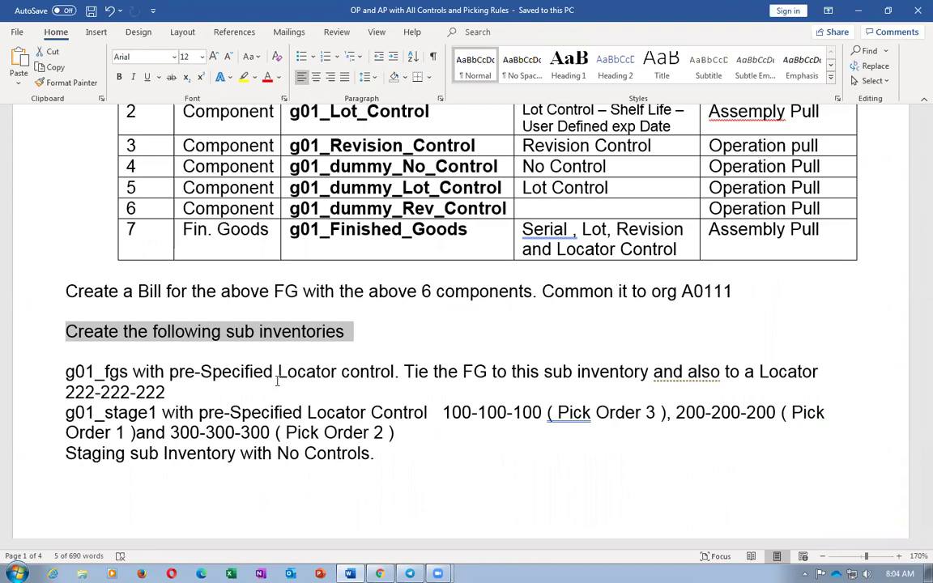
{"action": "key", "text": "alt+Tab"}
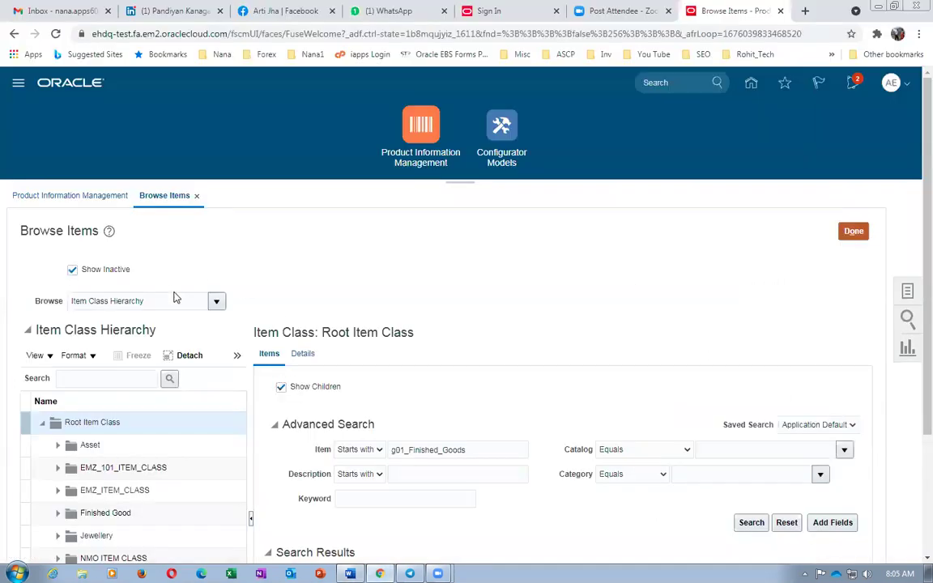
- Close Browse Items, go to Setup and Maintenance, and open its task search page
{"action": "left_click", "coordinate": [853, 233]}
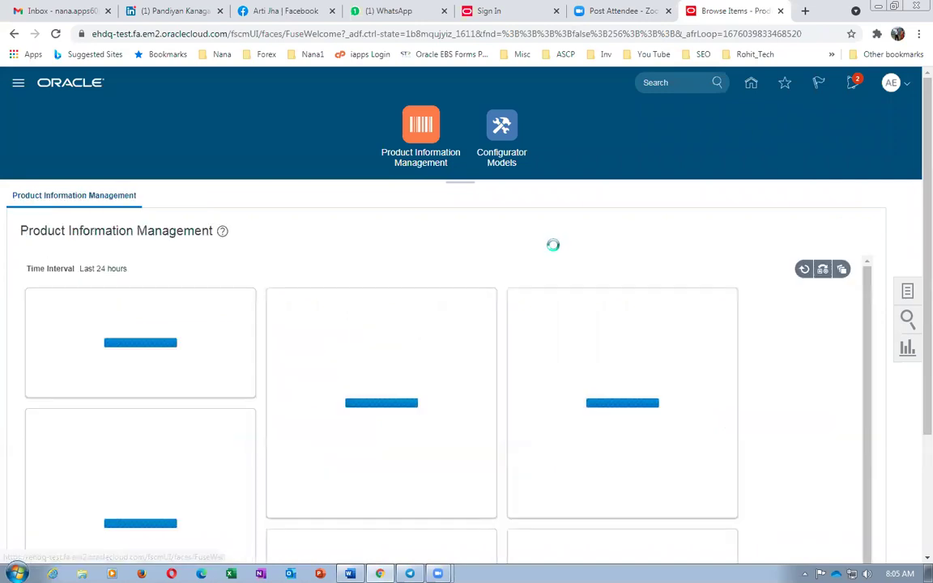
{"action": "left_click", "coordinate": [888, 86]}
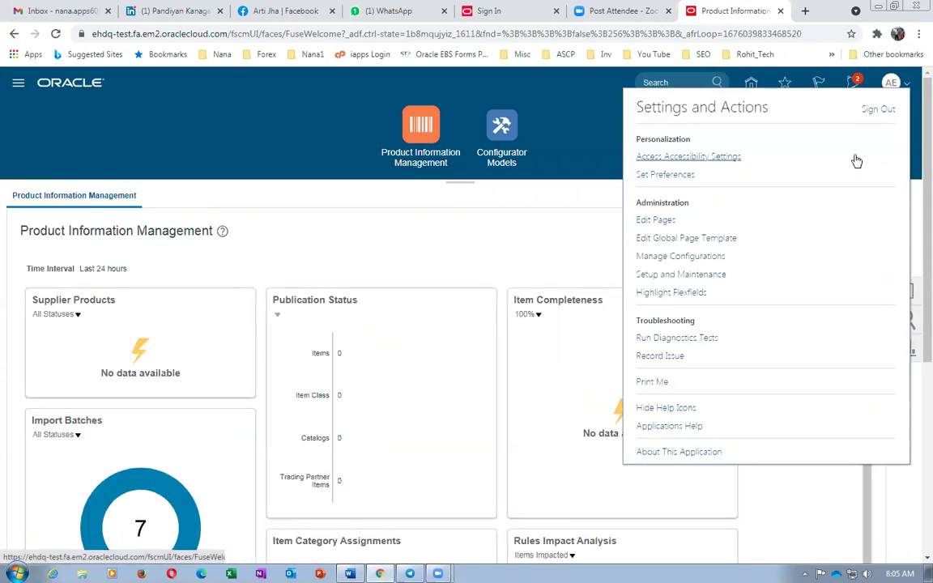
{"action": "left_click", "coordinate": [687, 276]}
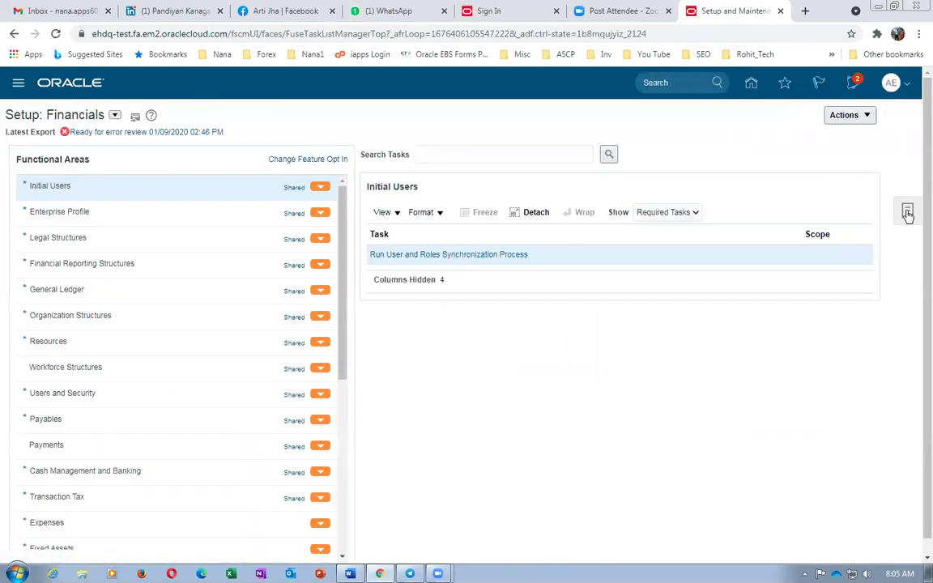
{"action": "left_click", "coordinate": [907, 210]}
{"action": "left_click", "coordinate": [803, 236]}
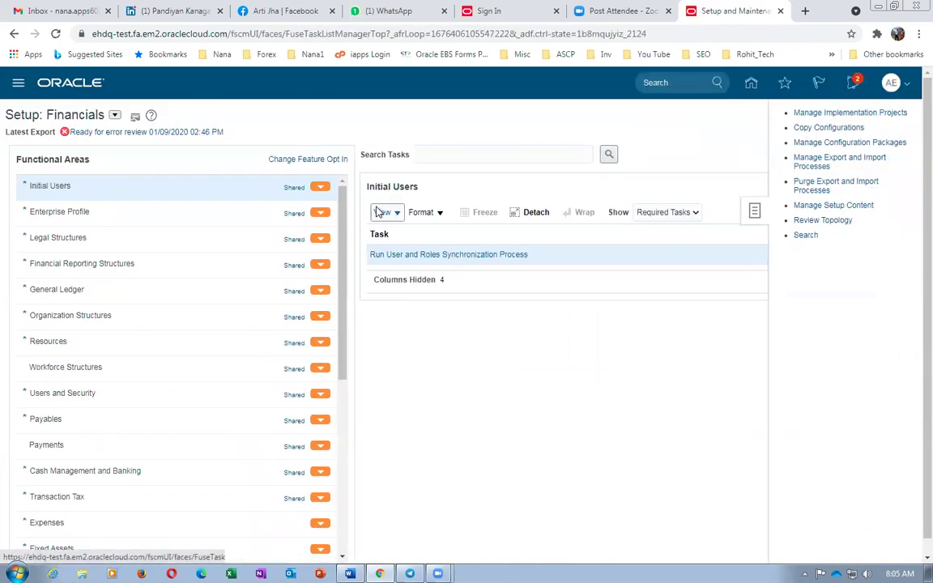
- Search for man%sub%loca% and open the Manage Subinventories and Locators task for organization A0111
{"action": "left_click", "coordinate": [338, 148]}
{"action": "type", "text": "man%sub%l"}
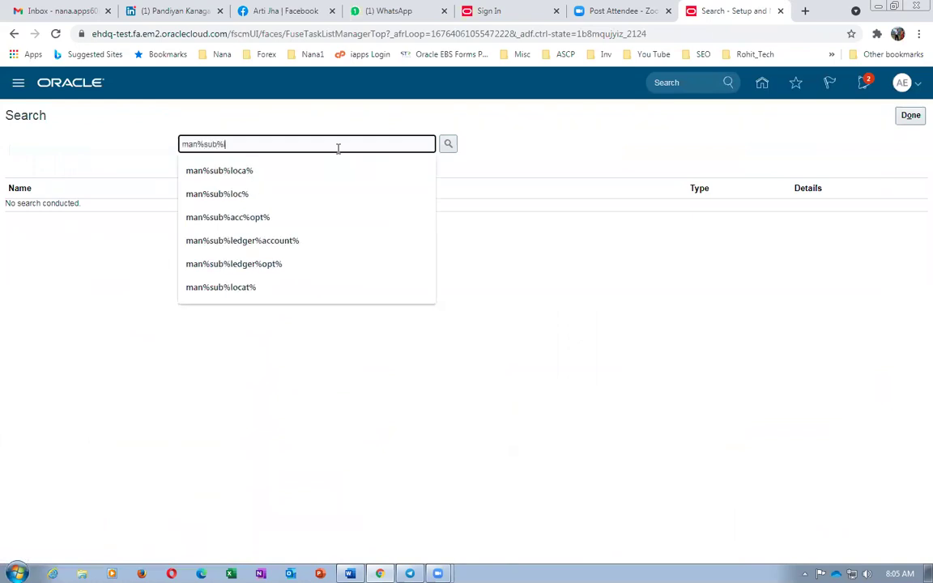
{"action": "type", "text": "oca%"}
{"action": "key", "text": "Return"}
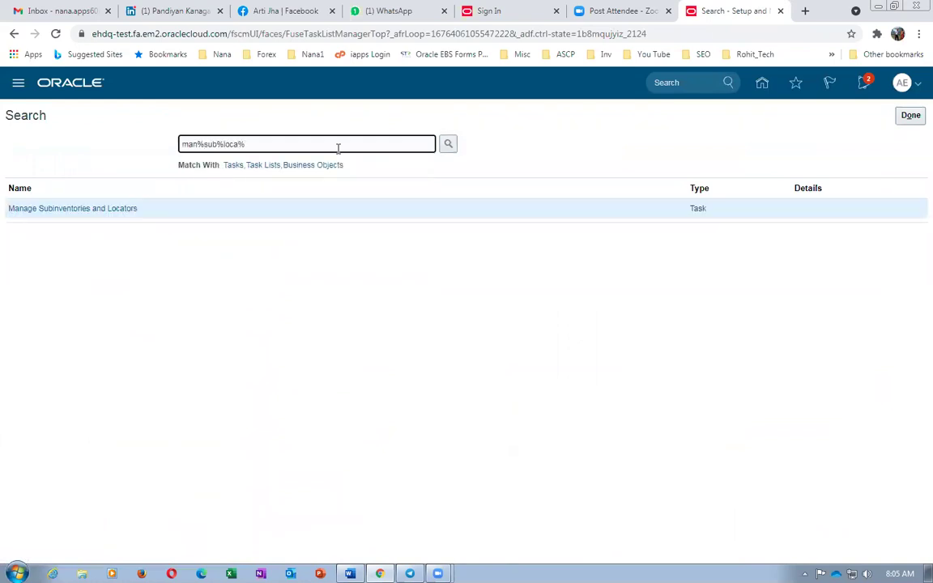
{"action": "left_click", "coordinate": [89, 209]}
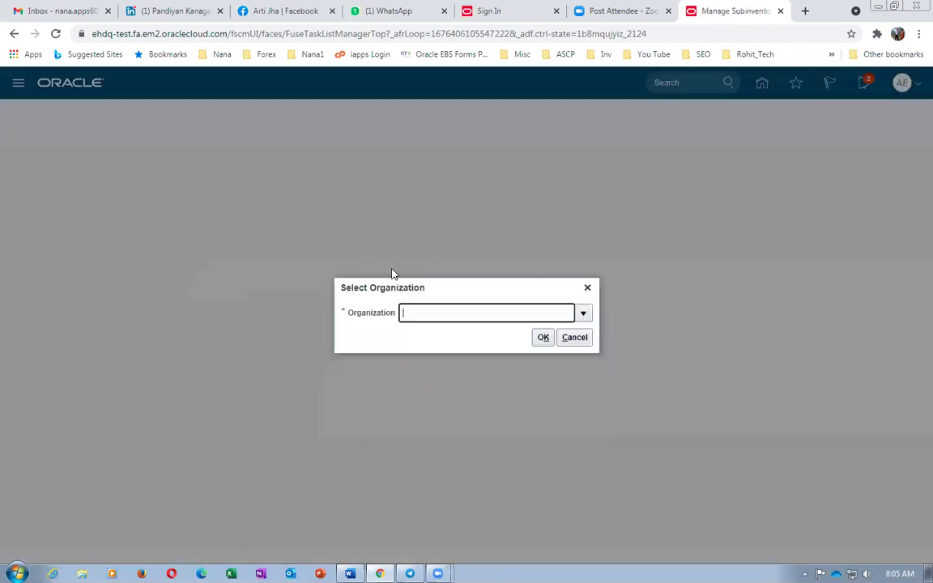
{"action": "type", "text": "A011"}
{"action": "key", "text": "Return"}
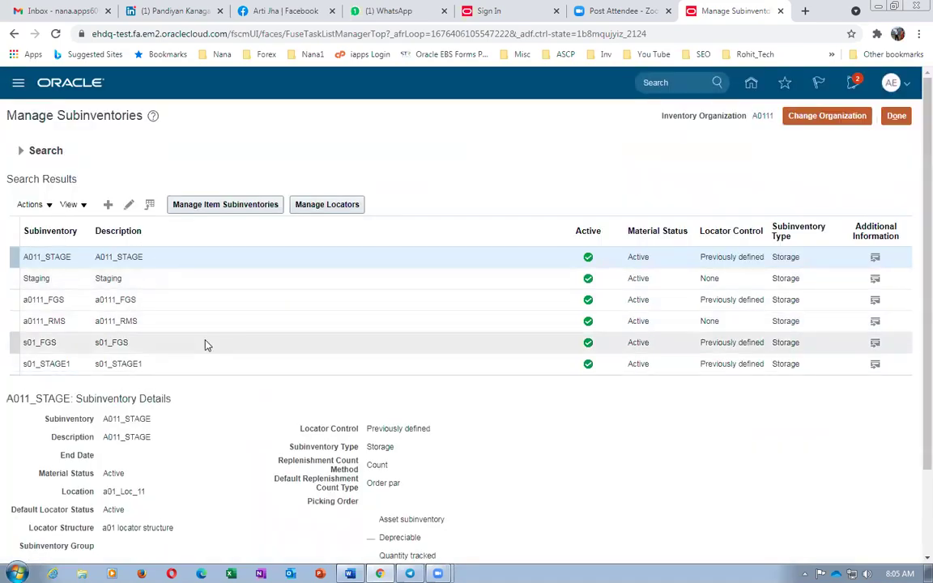
- Check the g01_fgs requirement in the Word document, and add item g01_Finished_Goods to the s01_FGS subinventory in Oracle
{"action": "key", "text": "alt+Tab"}
{"action": "left_click_drag", "start_coordinate": [73, 370], "coordinate": [133, 370]}
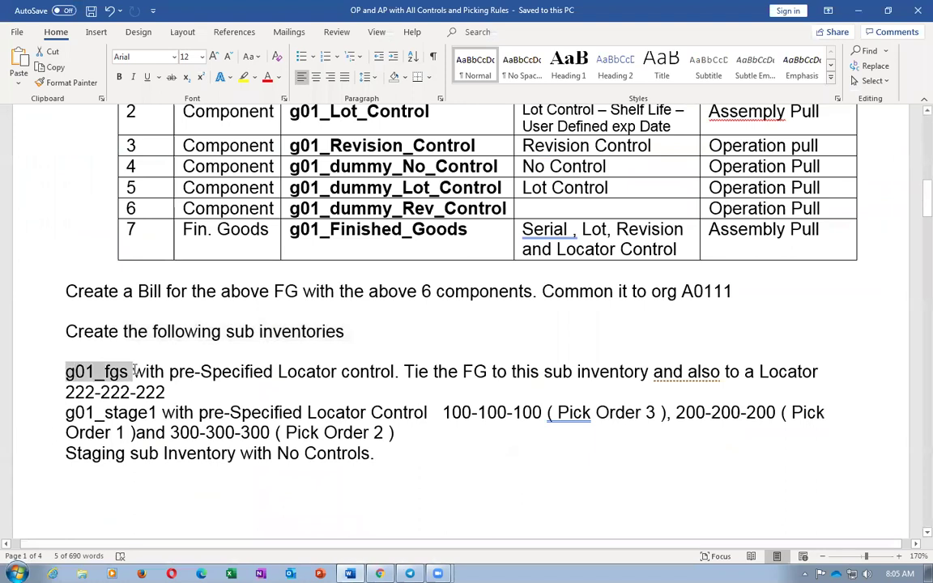
{"action": "key", "text": "alt+Tab"}
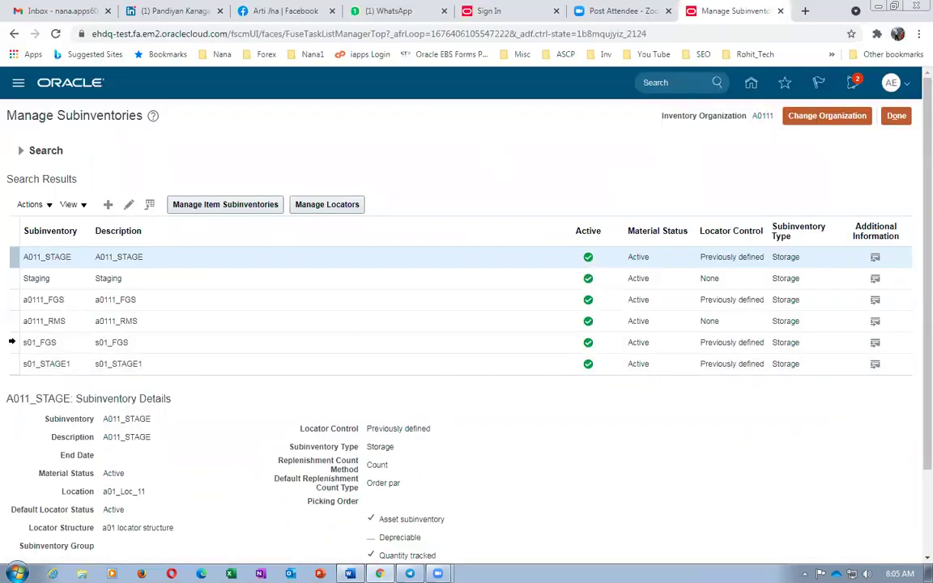
{"action": "left_click", "coordinate": [12, 342]}
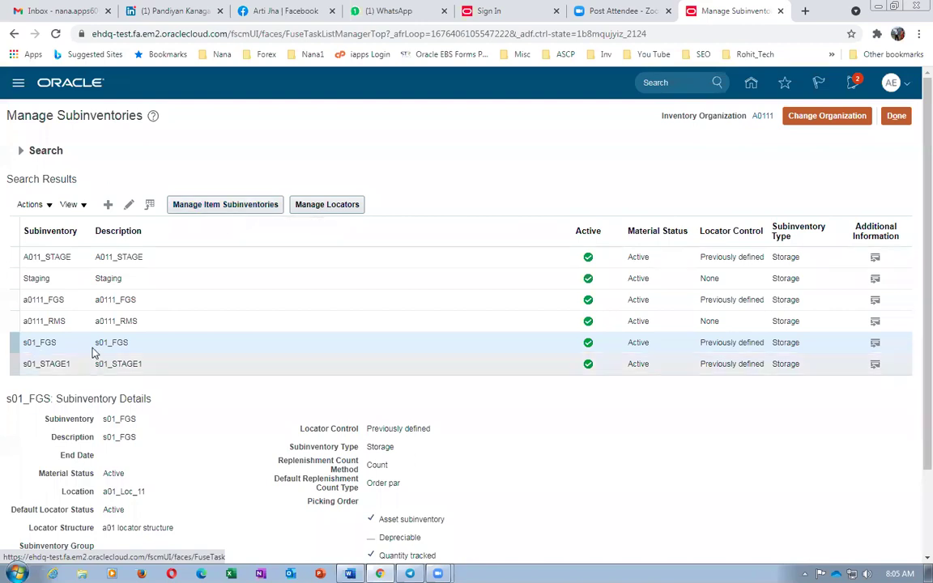
{"action": "left_click", "coordinate": [241, 205]}
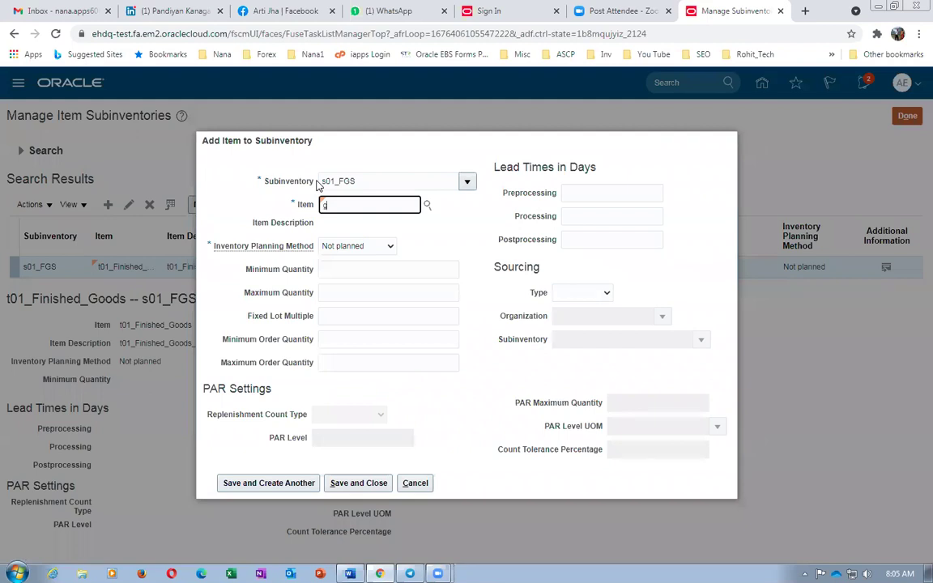
{"action": "left_click", "coordinate": [316, 181]}
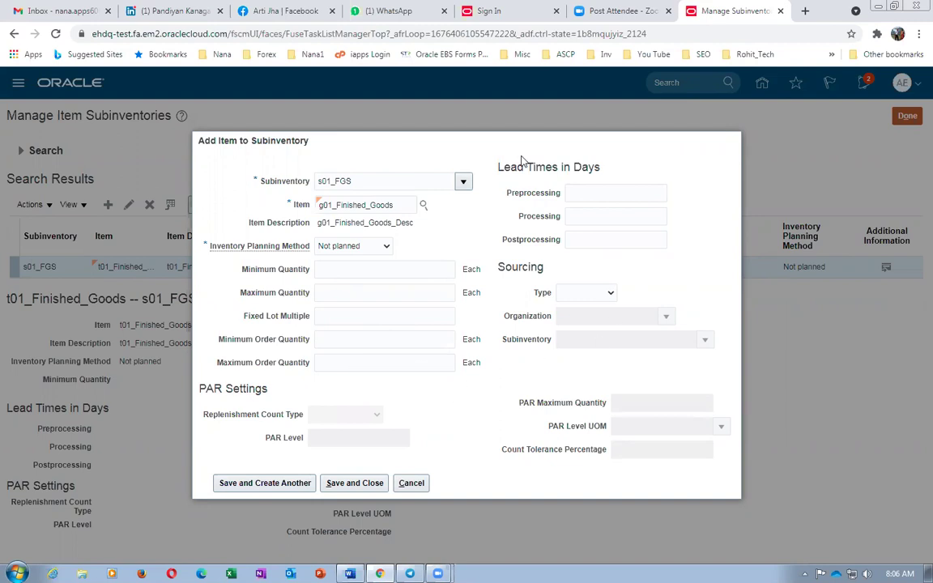
{"action": "left_click", "coordinate": [372, 488]}
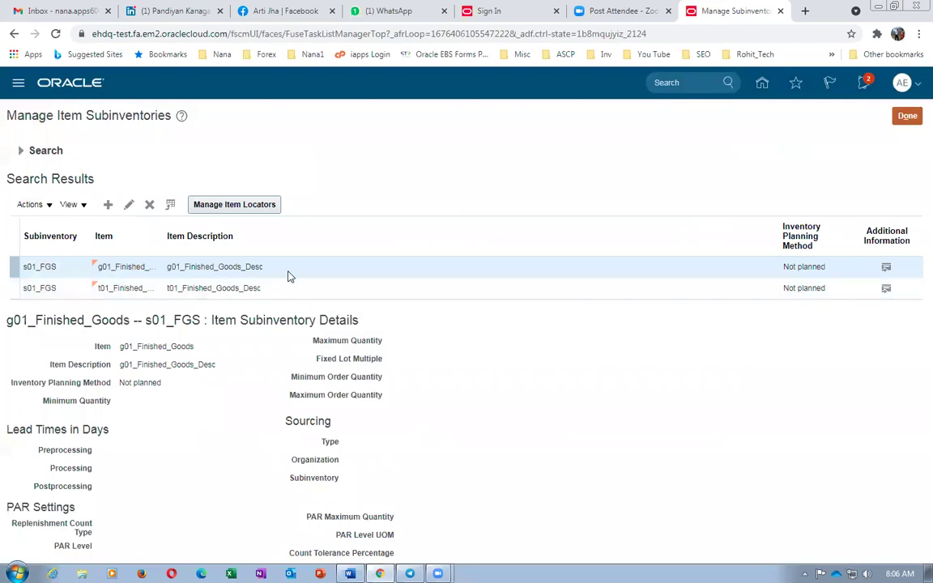
- Assign locator 222-222-222 to g01_Finished_Goods in s01_FGS, save it, and return to Manage Subinventories
{"action": "left_click", "coordinate": [268, 203]}
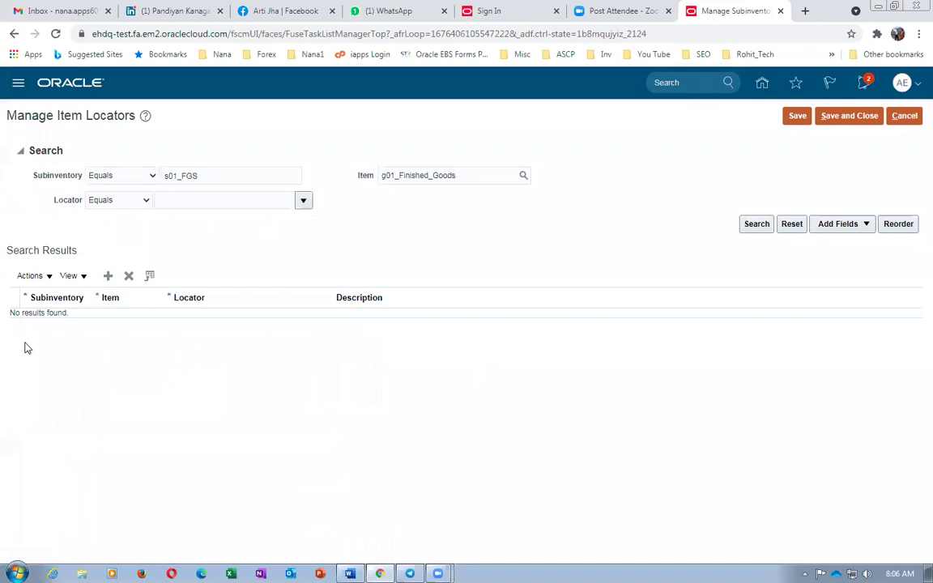
{"action": "left_click", "coordinate": [107, 276]}
{"action": "left_click", "coordinate": [200, 323]}
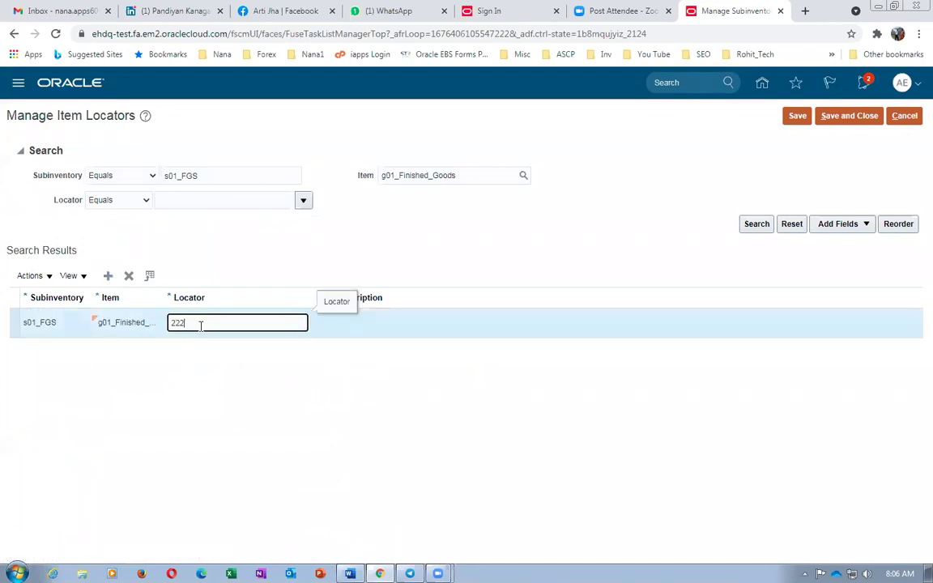
{"action": "type", "text": "222-222"}
{"action": "key", "text": "Tab"}
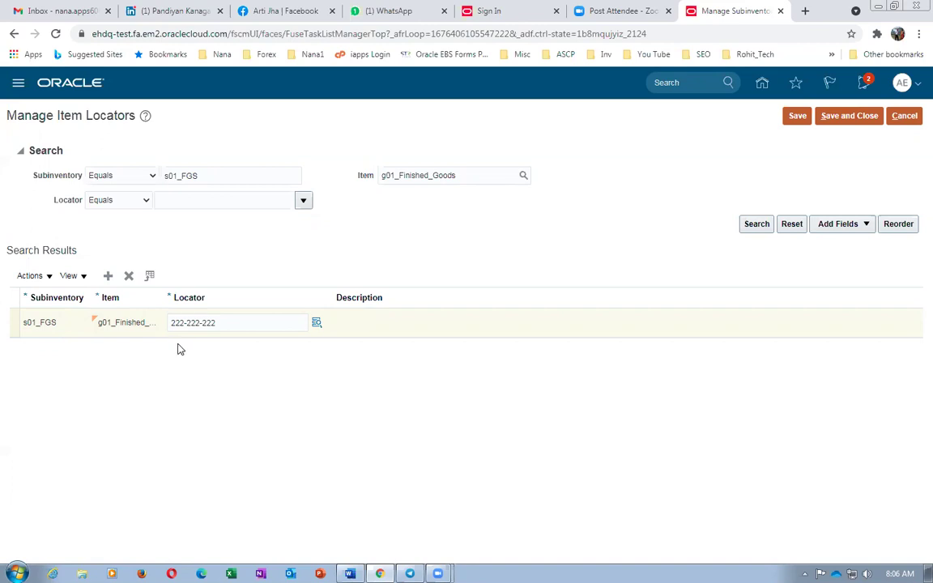
{"action": "left_click", "coordinate": [862, 117]}
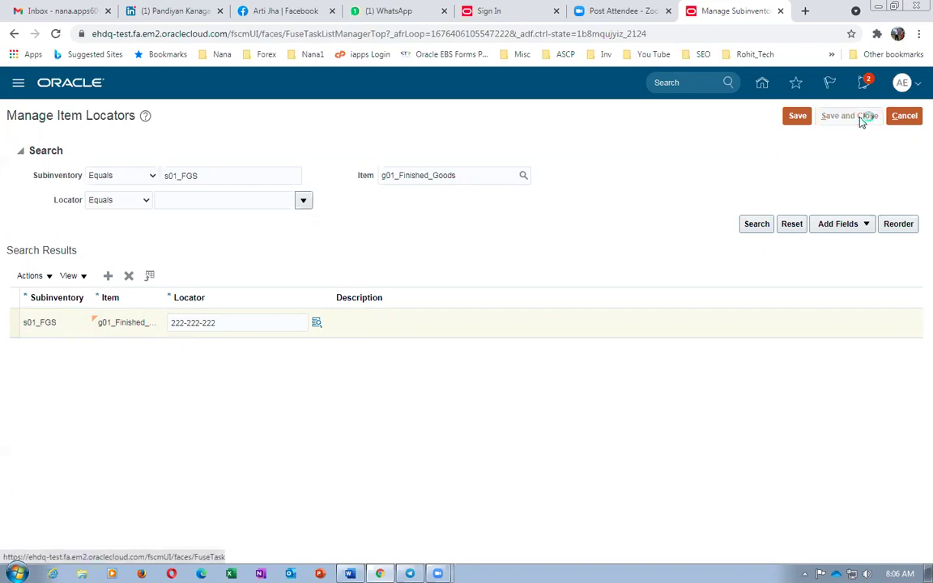
{"action": "left_click", "coordinate": [907, 116]}
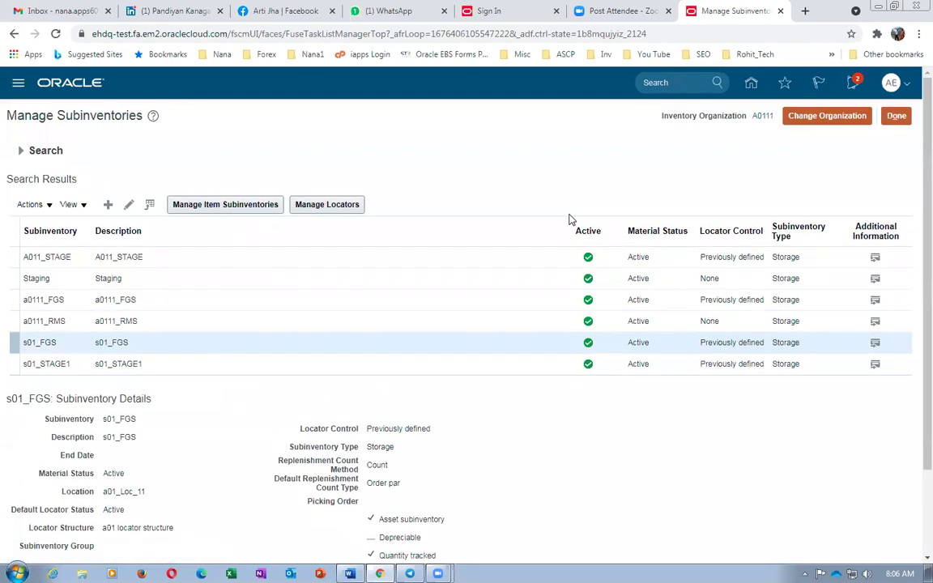
- Look up the g01_stage1 requirement in the Word document, and view the details of the s01_STAGE1 subinventory in Oracle
{"action": "key", "text": "alt+Tab"}
{"action": "left_click", "coordinate": [433, 336]}
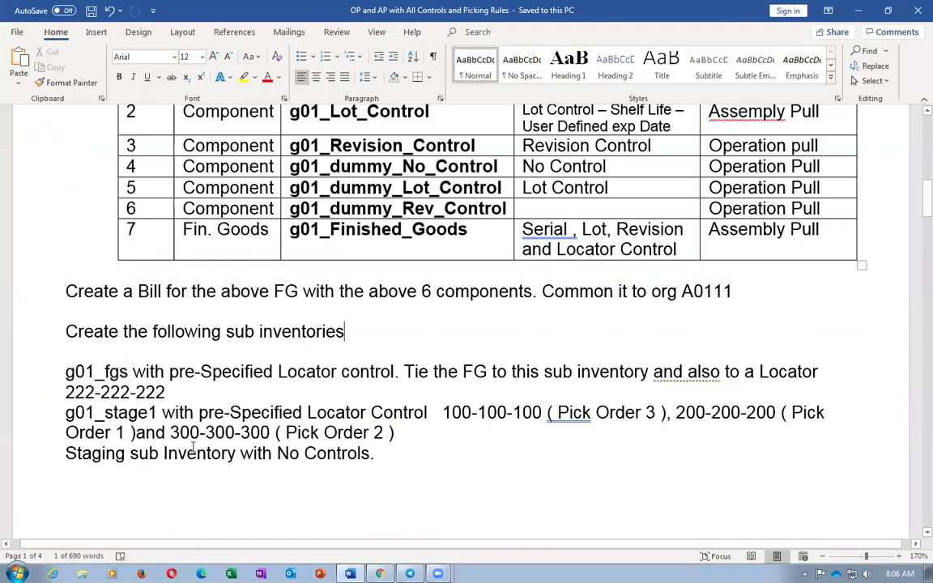
{"action": "left_click", "coordinate": [252, 429]}
{"action": "scroll", "coordinate": [261, 429], "scroll_direction": "down", "scroll_amount": 3}
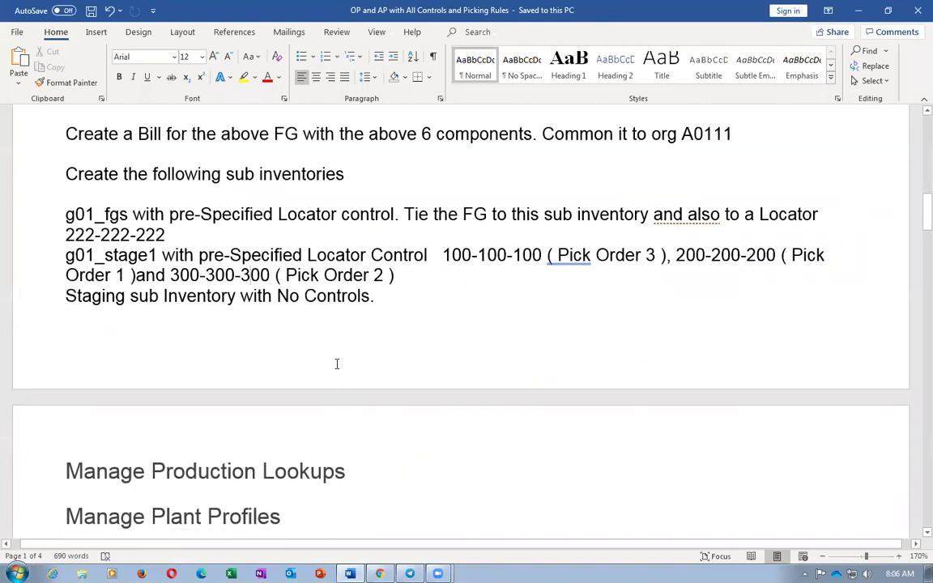
{"action": "left_click_drag", "start_coordinate": [66, 256], "coordinate": [133, 261]}
{"action": "key", "text": "alt+Tab"}
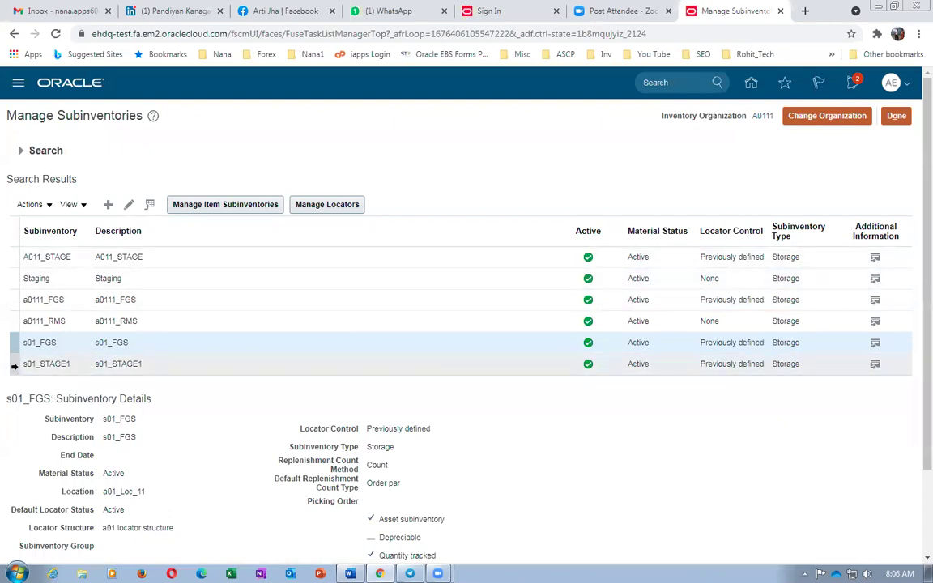
{"action": "left_click", "coordinate": [13, 366]}
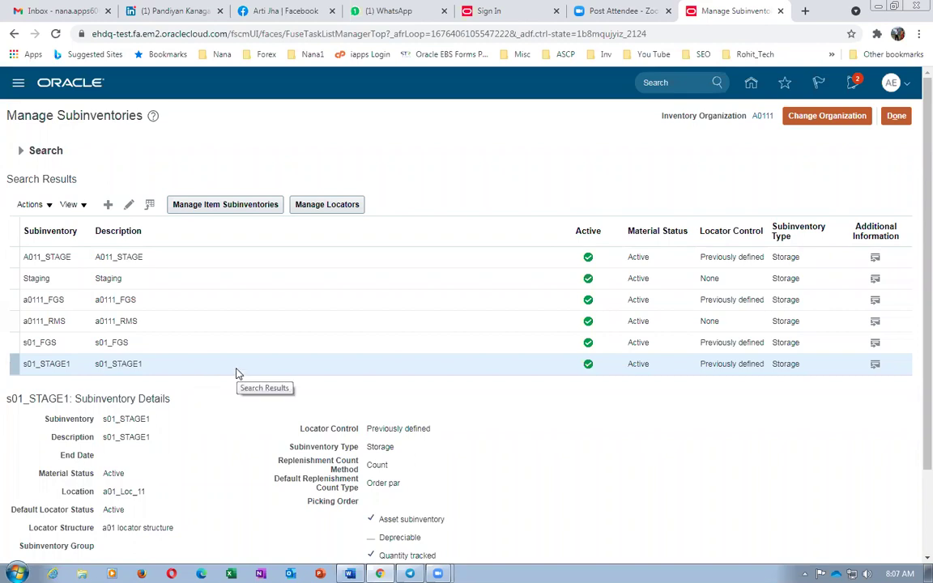
- Review the staging locators and their pick orders in the Word document, and return to Manage Subinventories
{"action": "key", "text": "alt+Tab"}
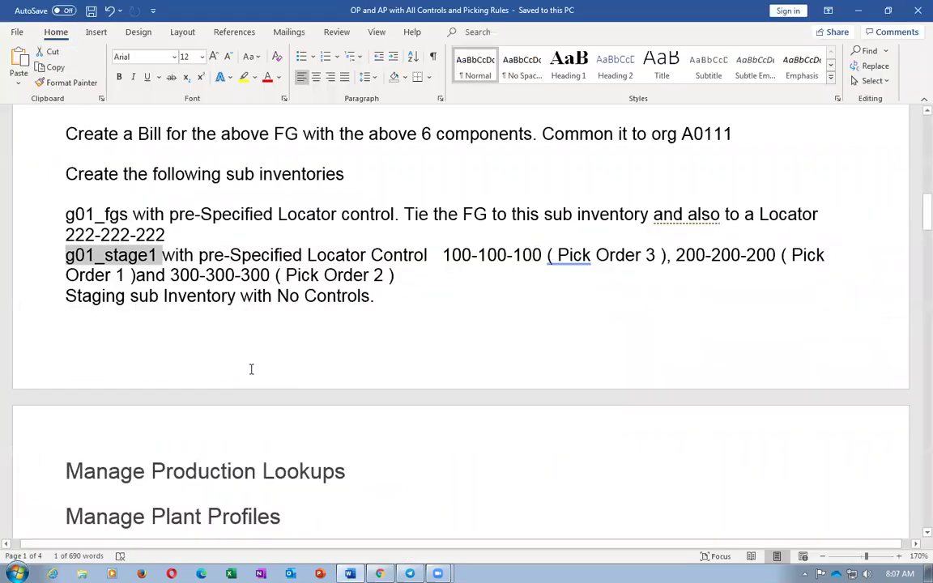
{"action": "left_click", "coordinate": [465, 255]}
{"action": "left_click", "coordinate": [685, 255]}
{"action": "left_click", "coordinate": [260, 298]}
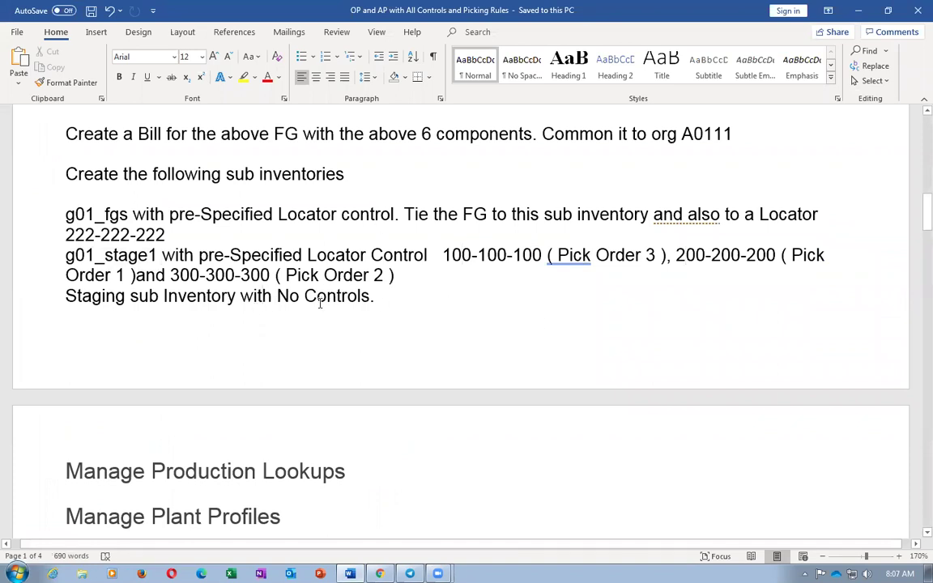
{"action": "left_click_drag", "start_coordinate": [684, 255], "coordinate": [739, 255]}
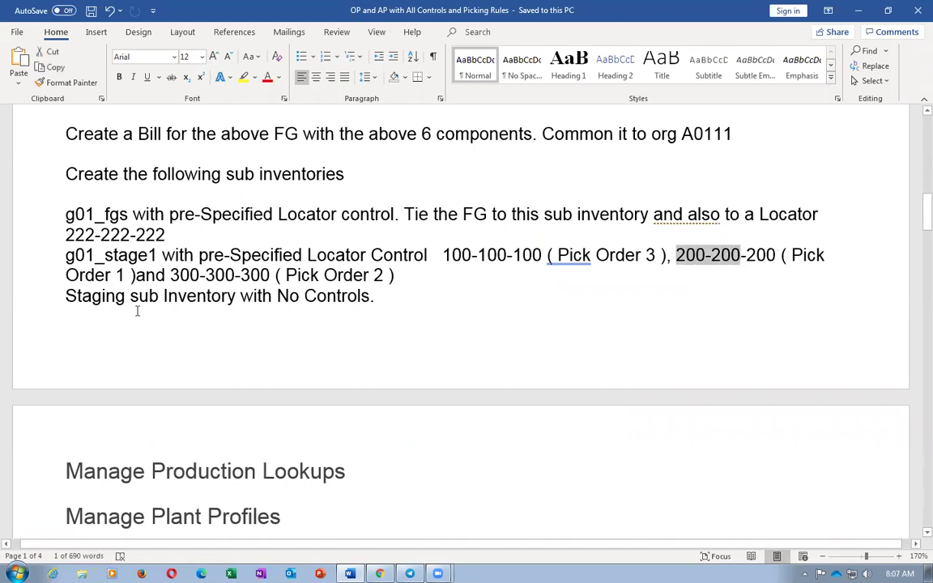
{"action": "left_click_drag", "start_coordinate": [792, 254], "coordinate": [125, 279]}
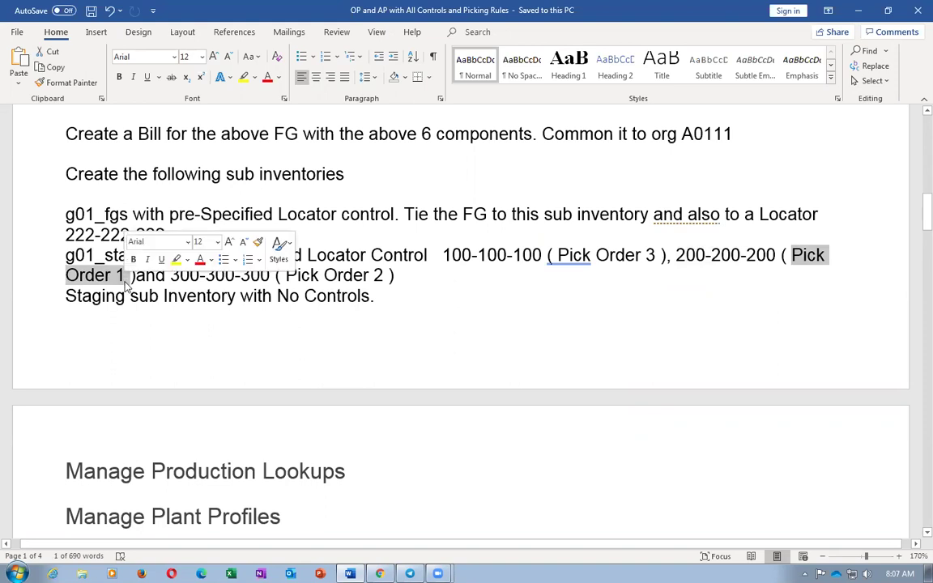
{"action": "key", "text": "alt+Tab"}
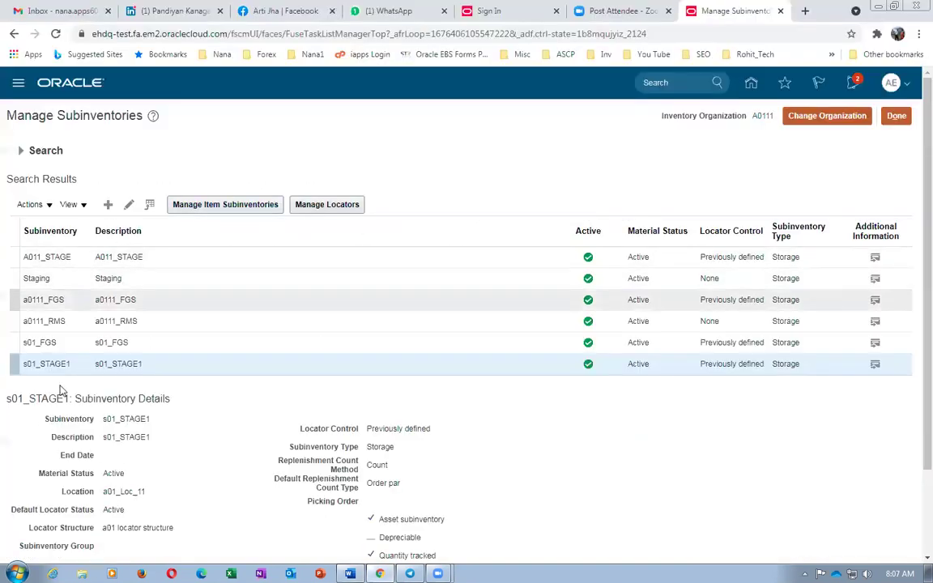
- Open the locators of subinventory s01_STAGE1 and check the picking order of locator 100-100-100 without changing it
{"action": "left_click", "coordinate": [335, 207]}
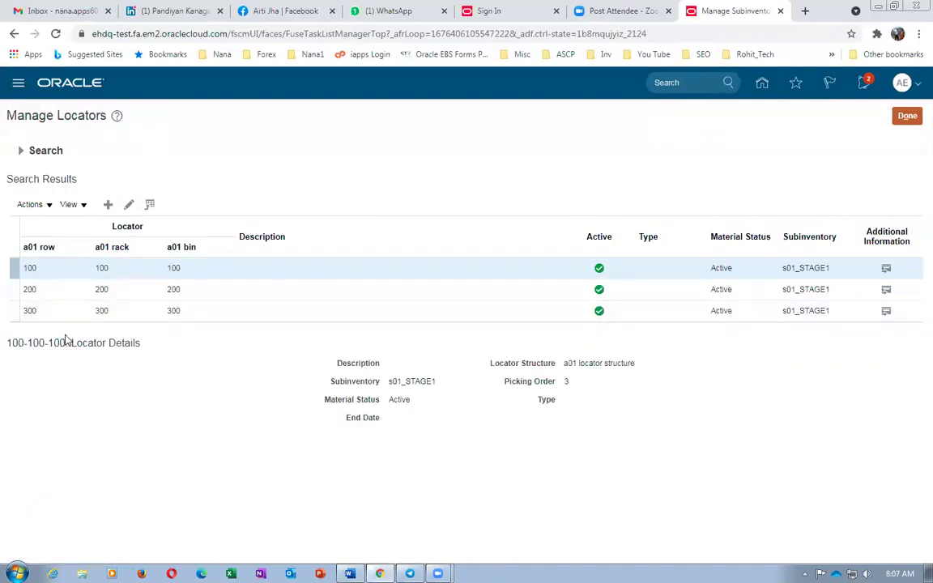
{"action": "left_click", "coordinate": [129, 206]}
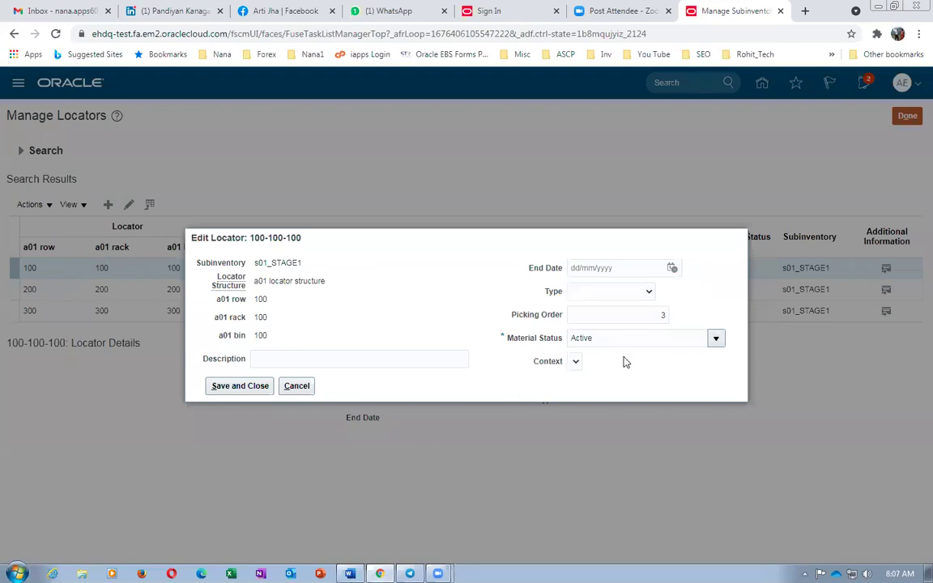
{"action": "left_click", "coordinate": [661, 316]}
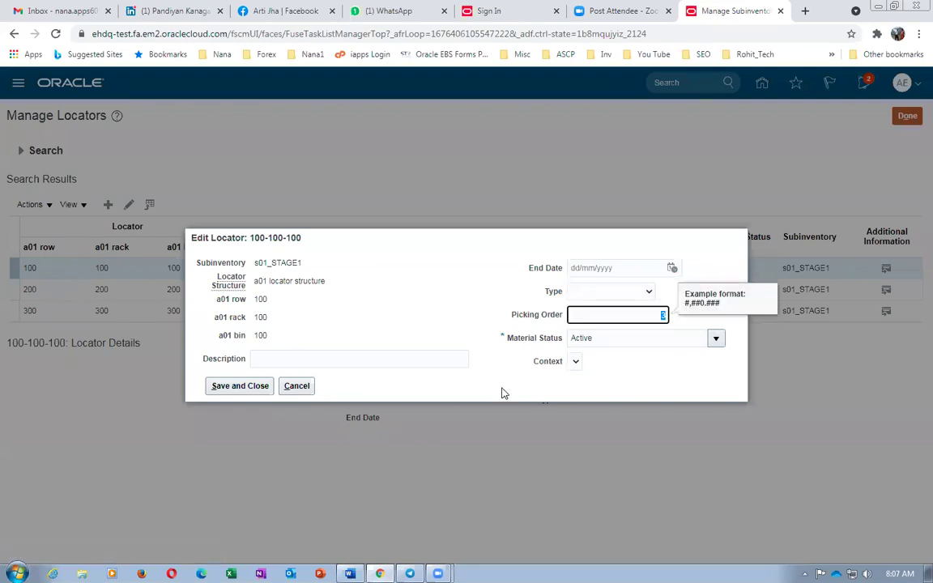
{"action": "left_click", "coordinate": [297, 385]}
- Check the picking orders of locators 200-200-200 and 300-300-300 in their edit dialogs
{"action": "left_click", "coordinate": [56, 291]}
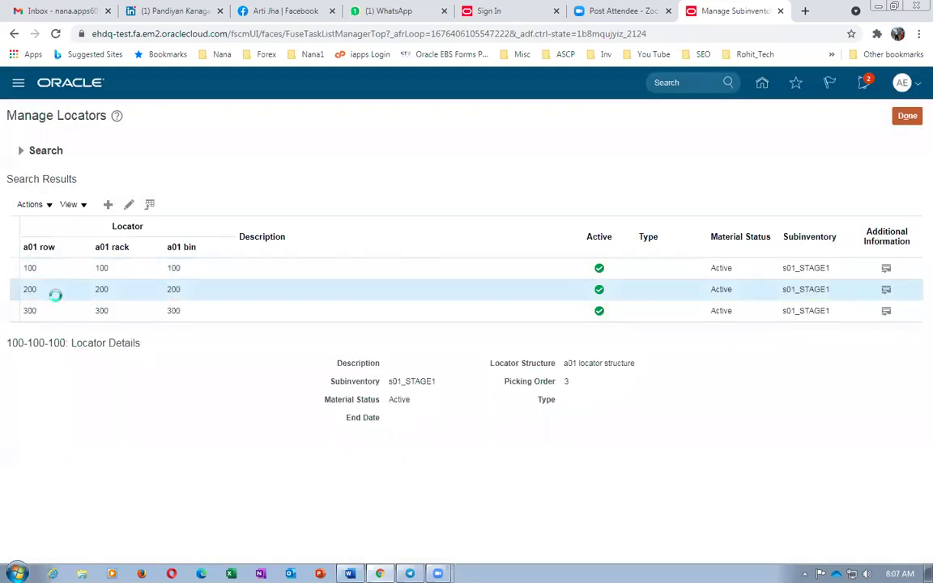
{"action": "left_click", "coordinate": [129, 204]}
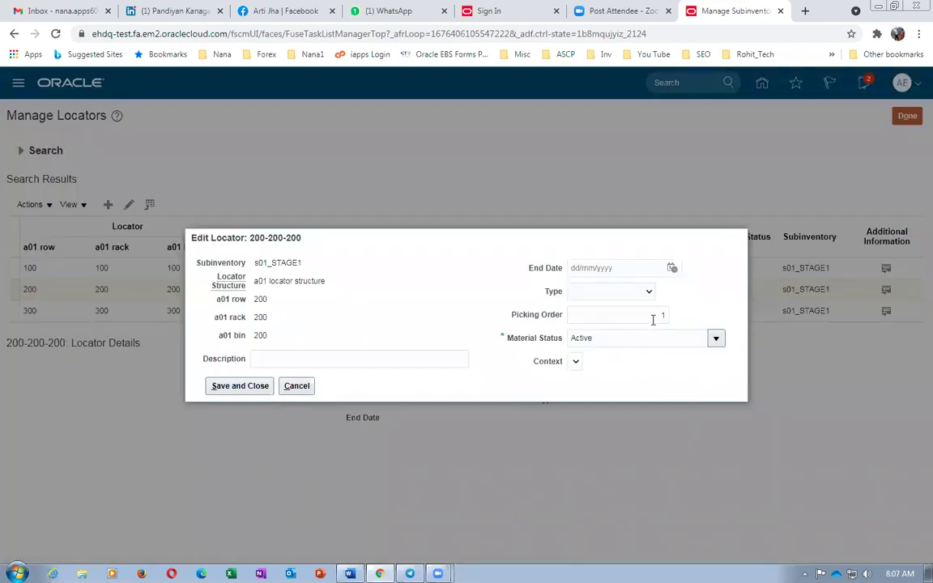
{"action": "left_click", "coordinate": [241, 386]}
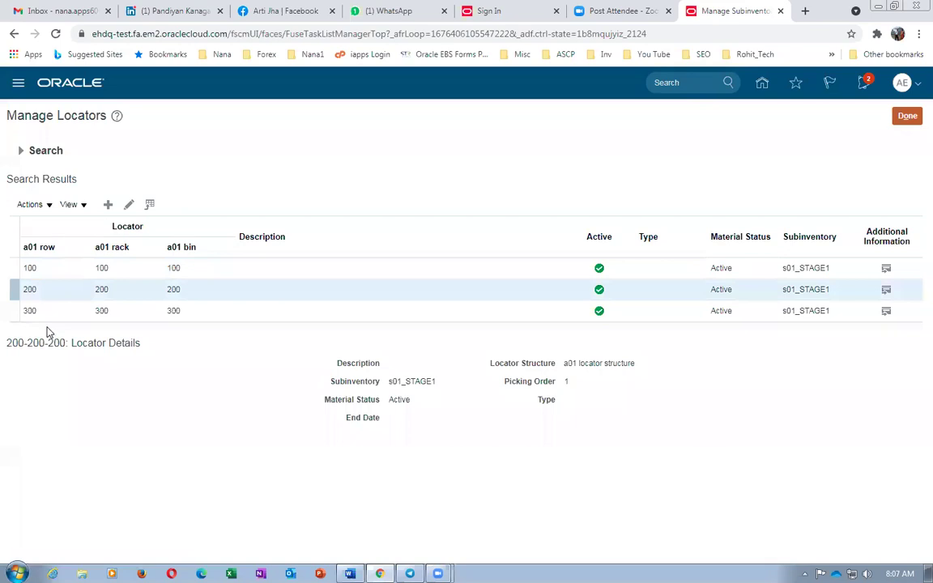
{"action": "left_click", "coordinate": [64, 311]}
{"action": "left_click", "coordinate": [128, 206]}
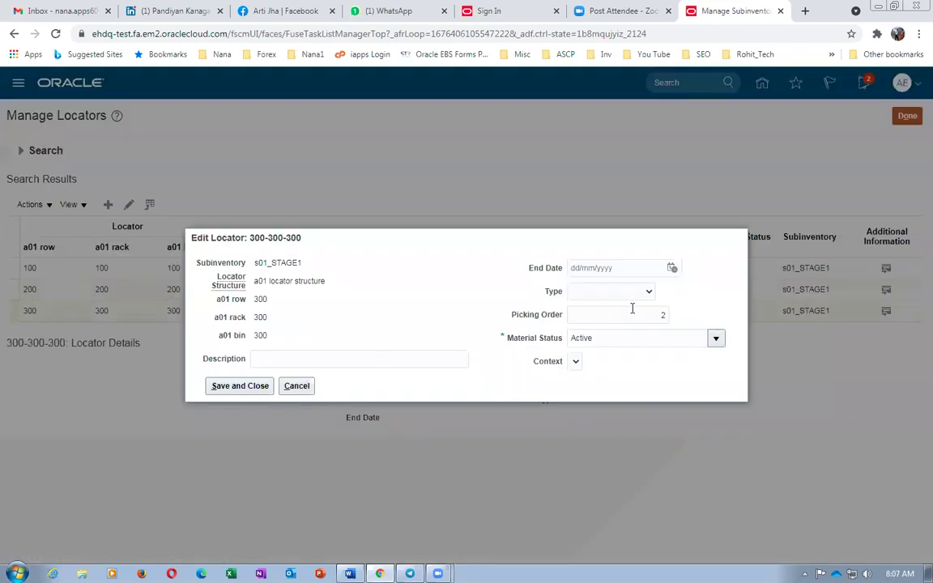
{"action": "left_click", "coordinate": [633, 307]}
{"action": "left_click", "coordinate": [296, 386]}
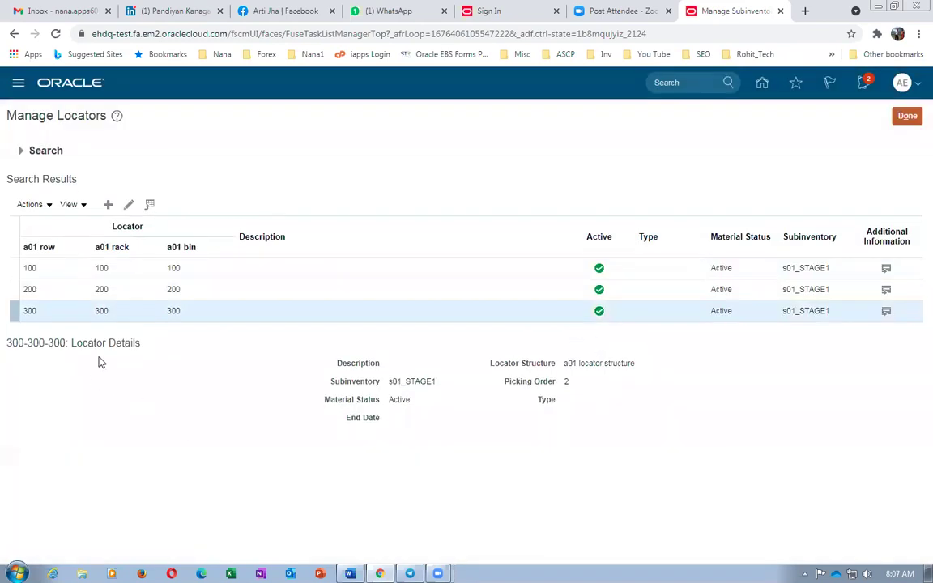
- Review the details of the three s01_STAGE1 locators once more and return to Manage Subinventories
{"action": "left_click", "coordinate": [62, 292]}
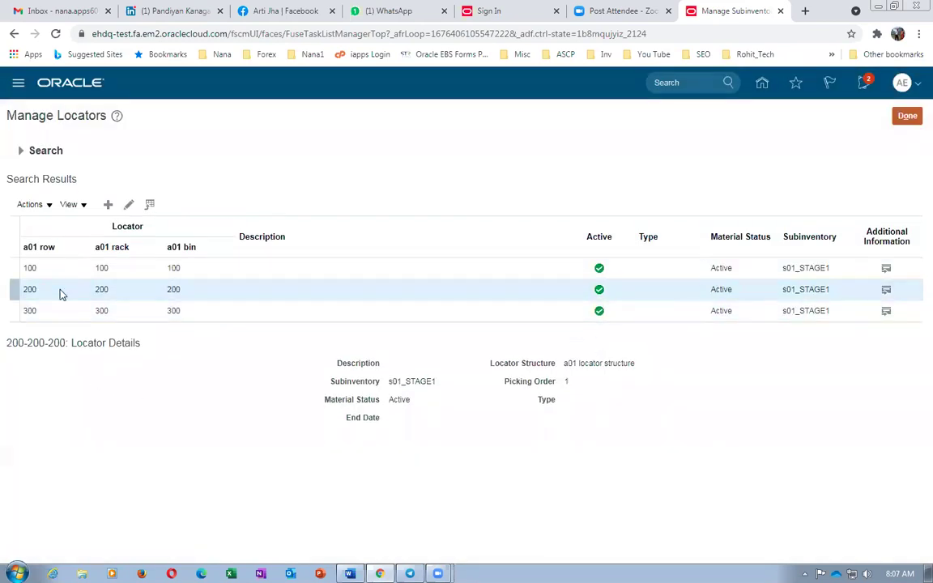
{"action": "left_click", "coordinate": [62, 314]}
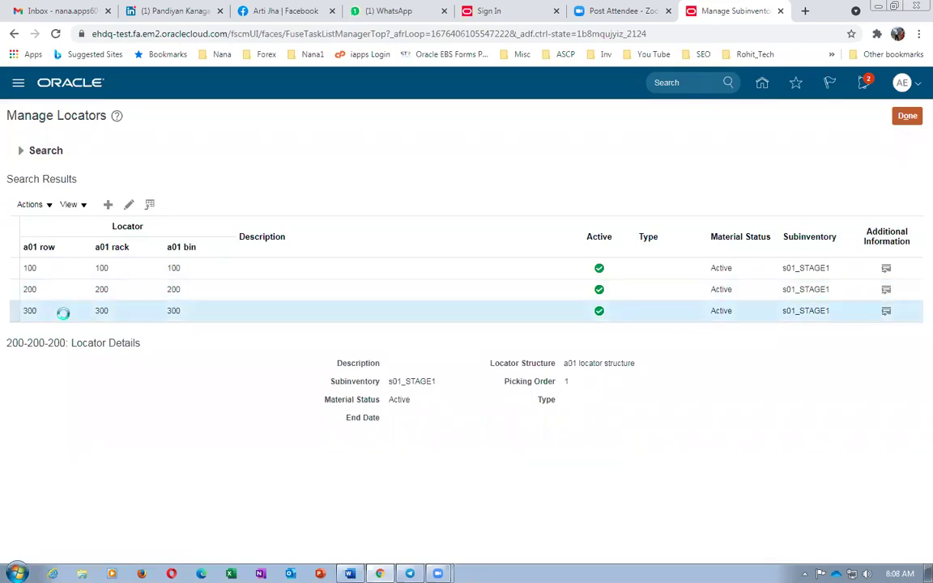
{"action": "left_click", "coordinate": [68, 271]}
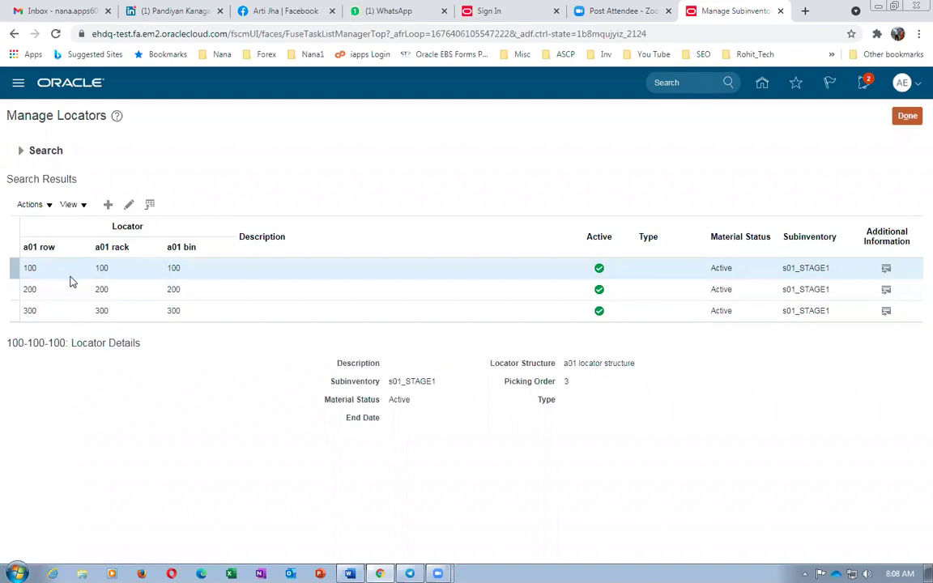
{"action": "left_click", "coordinate": [907, 116]}
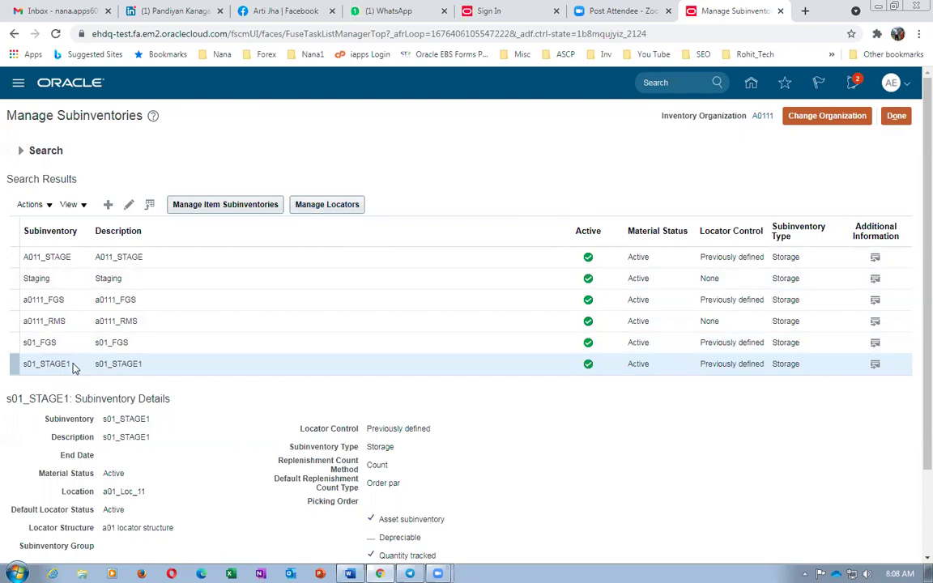
- Compare the subinventory details of Staging with those of s01_STAGE1, including their locator control
{"action": "left_click", "coordinate": [66, 278]}
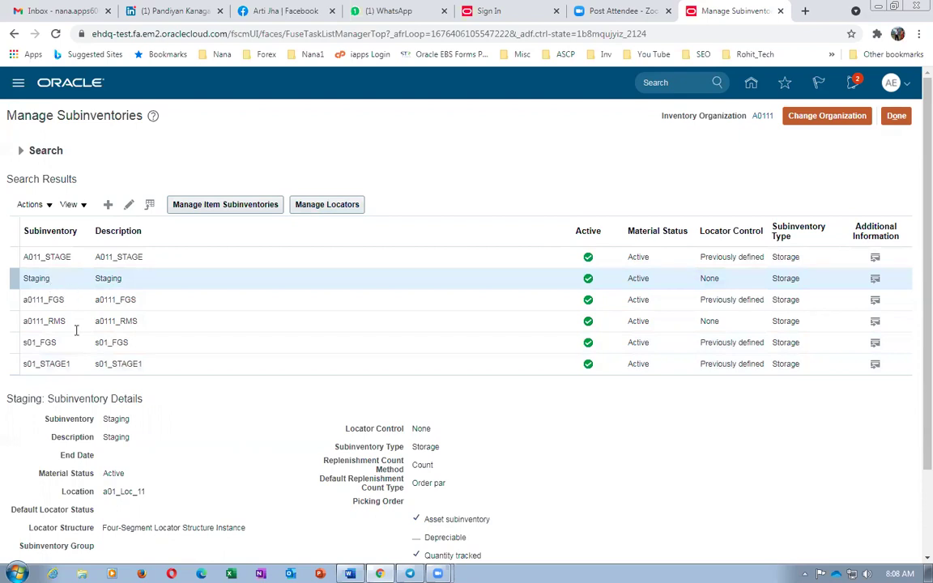
{"action": "left_click", "coordinate": [157, 362]}
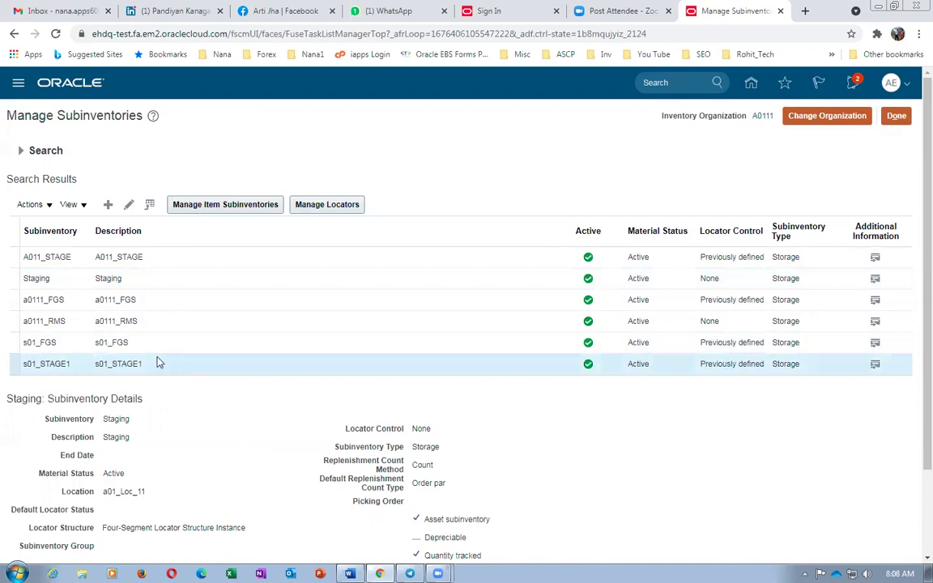
{"action": "left_click", "coordinate": [58, 277]}
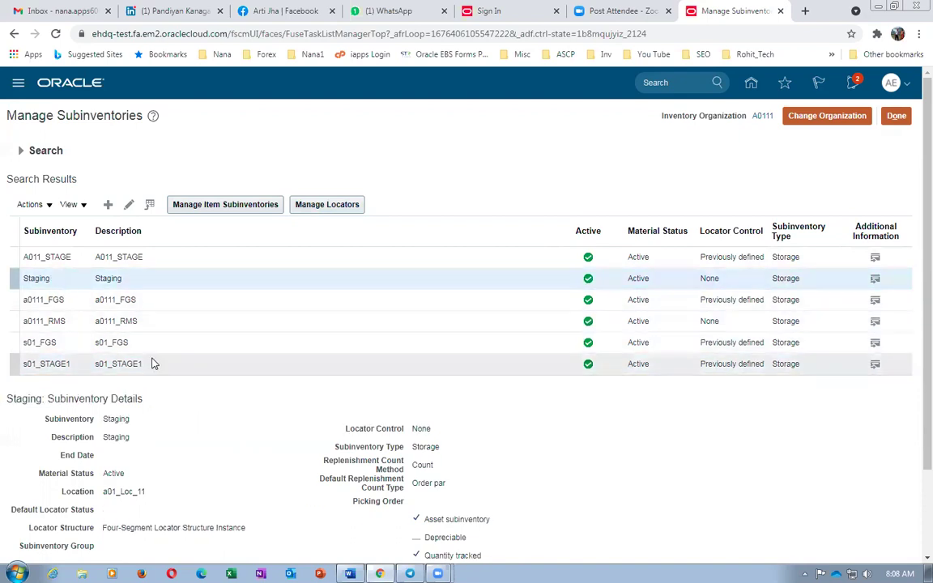
{"action": "left_click", "coordinate": [150, 363]}
{"action": "left_click", "coordinate": [63, 283]}
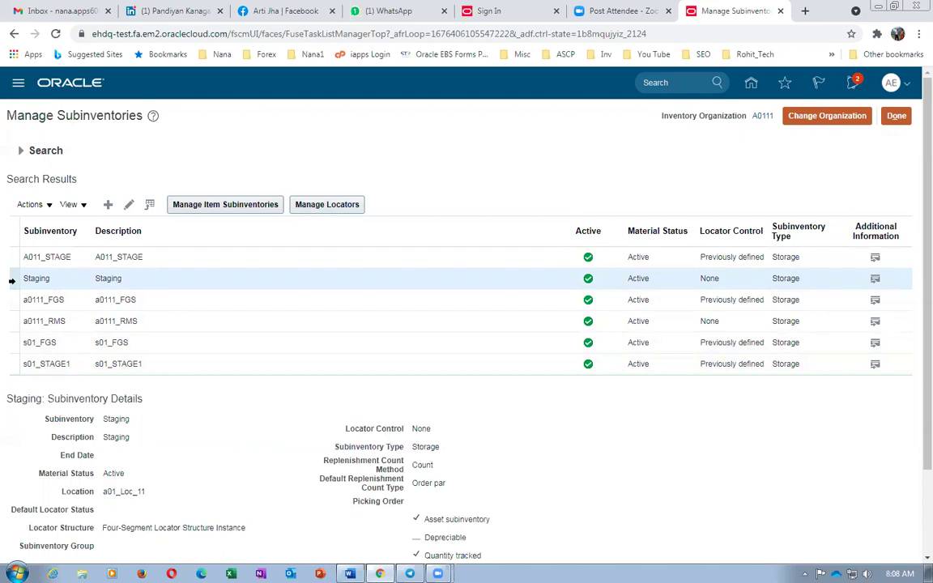
{"action": "left_click", "coordinate": [142, 368]}
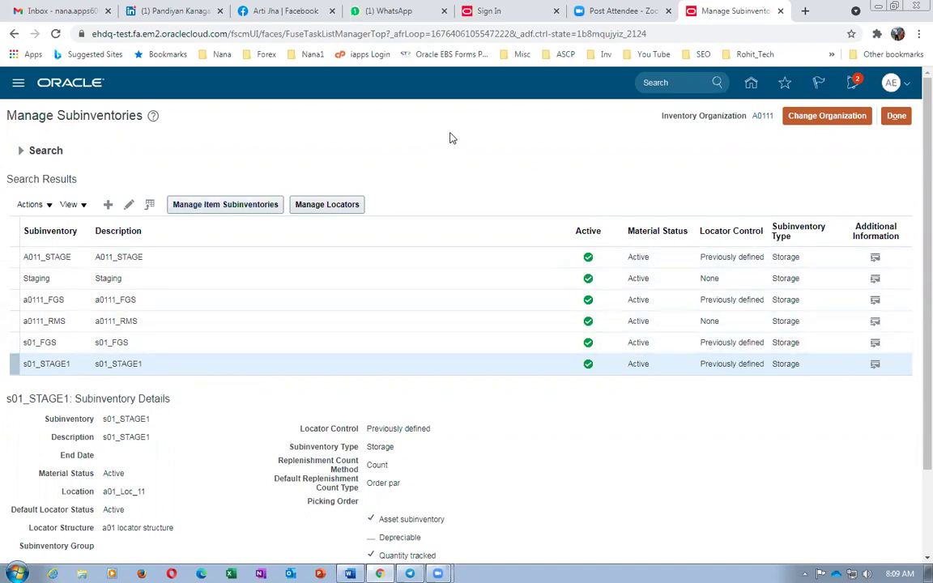
- Open s01_STAGE1 for editing, inspect its settings including the end date, and save and close it without changes
{"action": "left_click", "coordinate": [151, 371]}
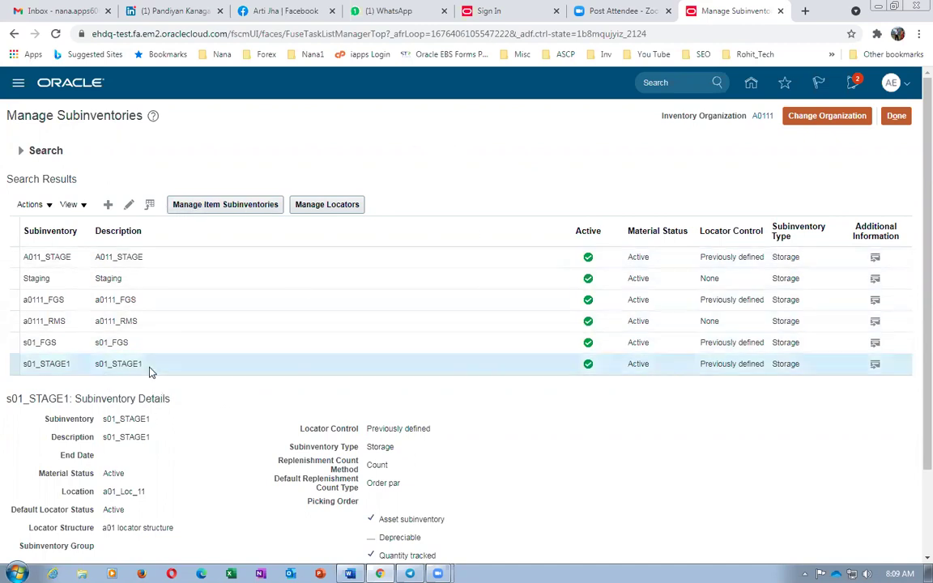
{"action": "left_click", "coordinate": [129, 204]}
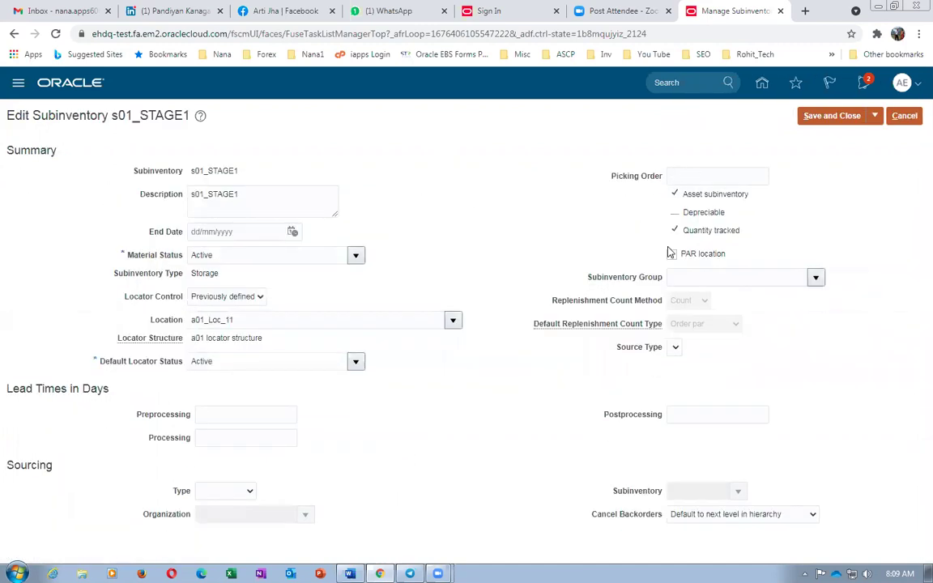
{"action": "left_click", "coordinate": [212, 232]}
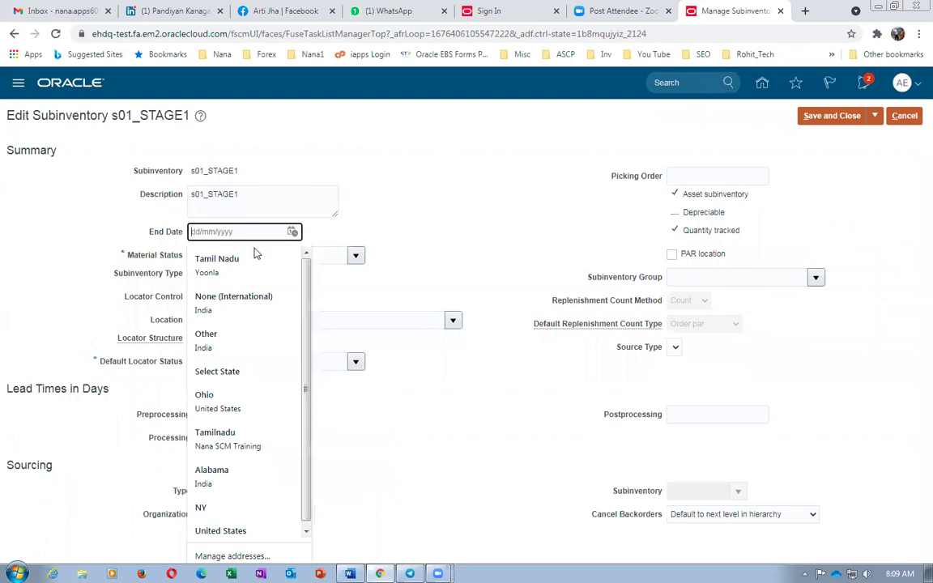
{"action": "left_click", "coordinate": [465, 260]}
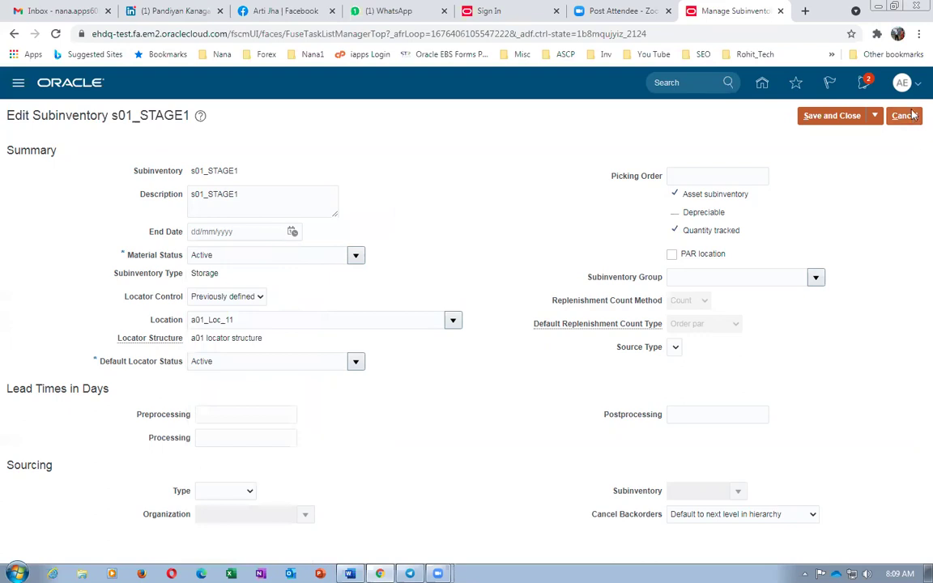
{"action": "left_click", "coordinate": [824, 118]}
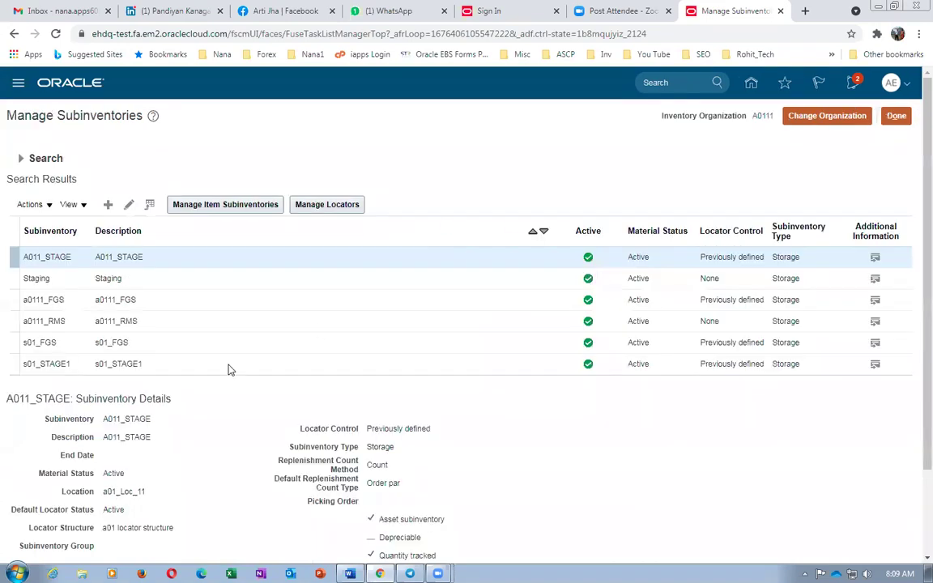
- Examine the details of the Staging, s01_FGS and s01_STAGE1 subinventories, ending on Staging
{"action": "left_click", "coordinate": [174, 364]}
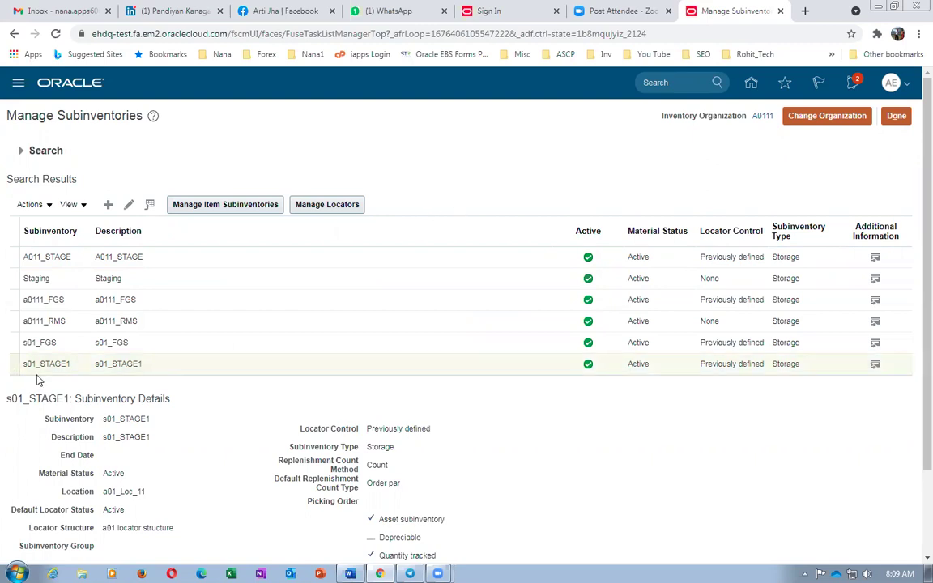
{"action": "left_click", "coordinate": [71, 285]}
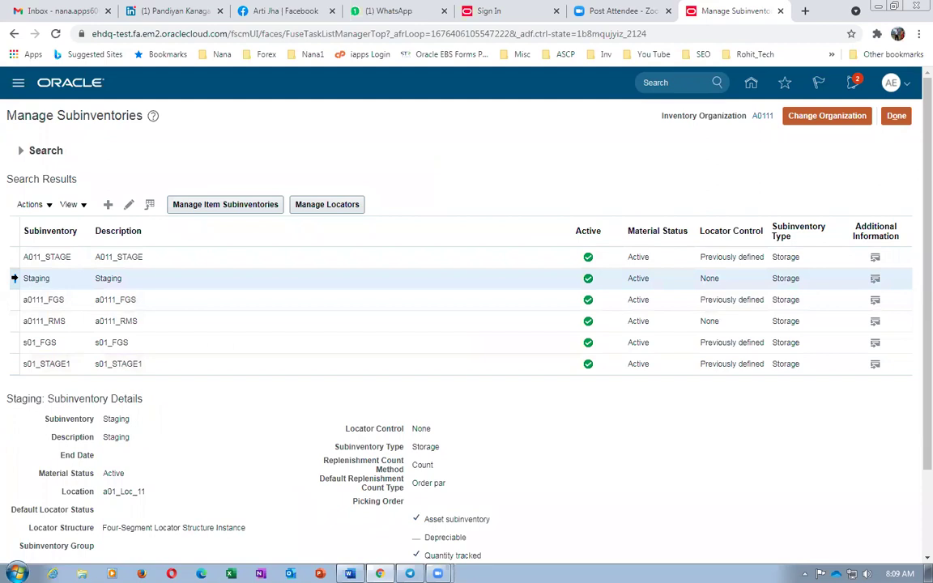
{"action": "left_click", "coordinate": [10, 341]}
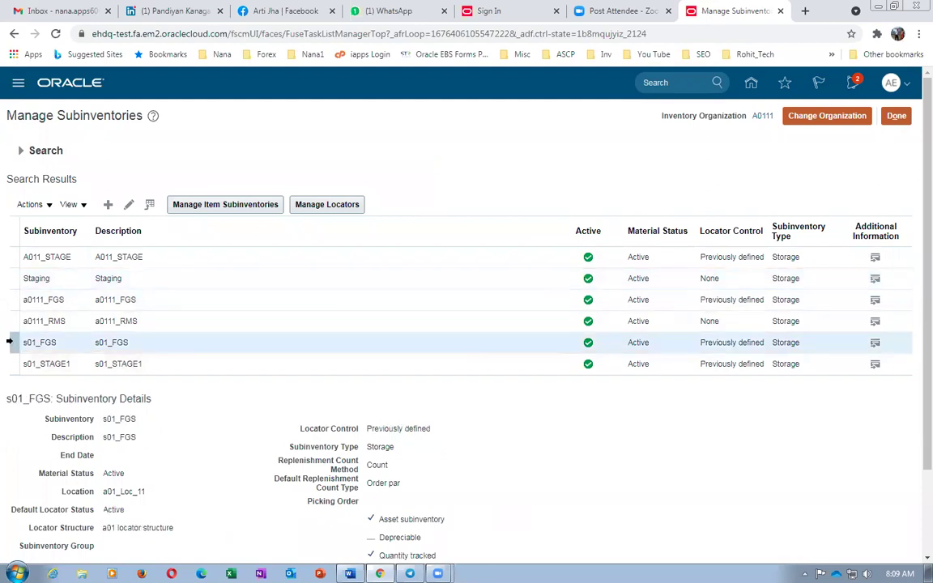
{"action": "left_click", "coordinate": [15, 278]}
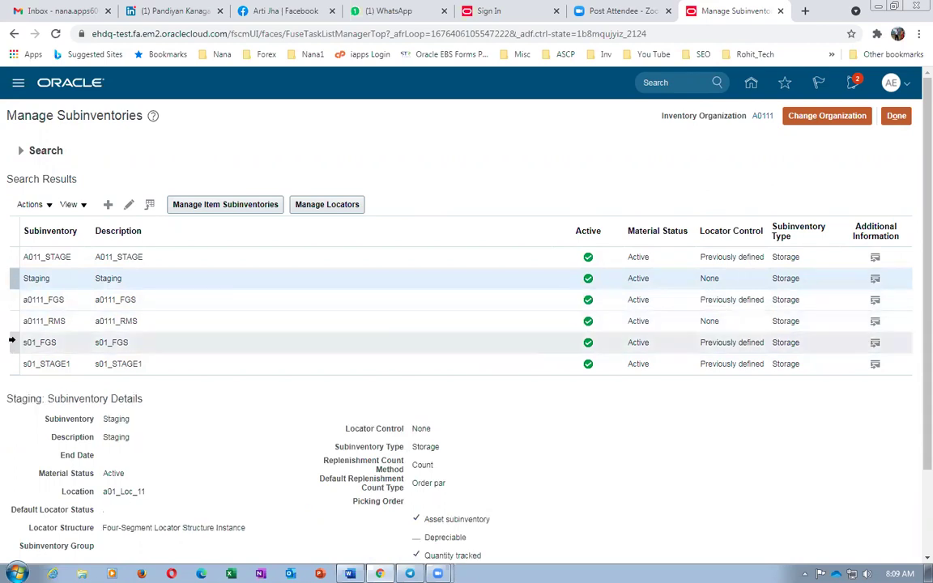
{"action": "left_click", "coordinate": [11, 340]}
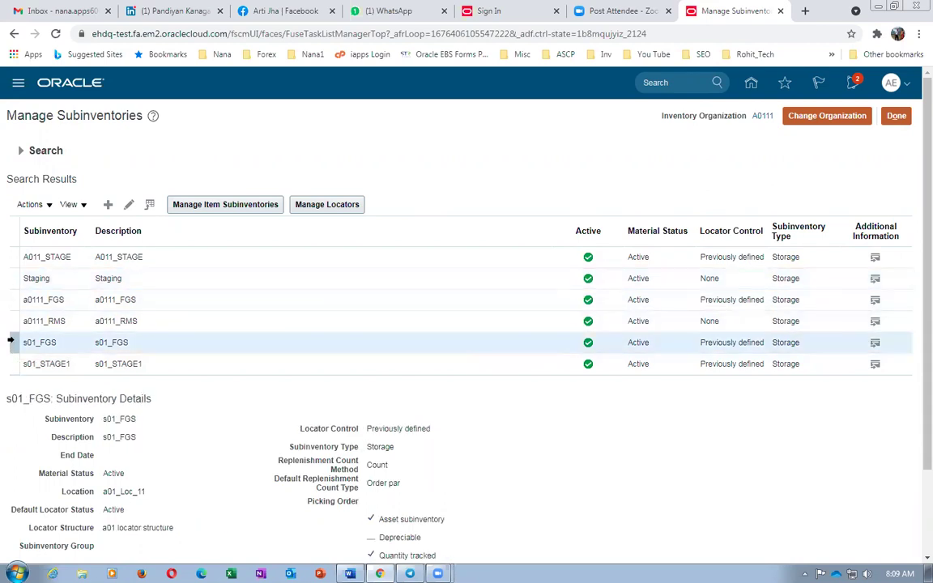
{"action": "left_click", "coordinate": [12, 366]}
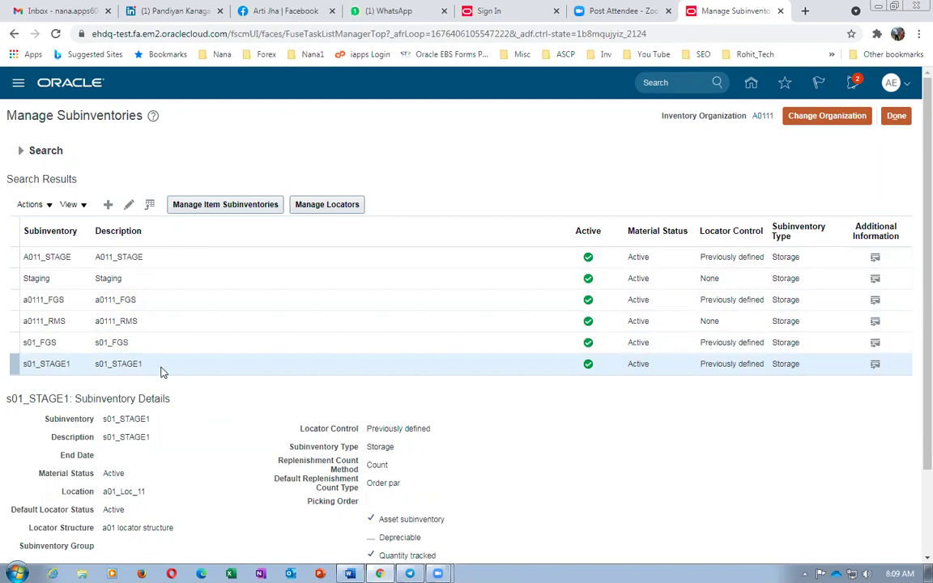
{"action": "left_click", "coordinate": [69, 280]}
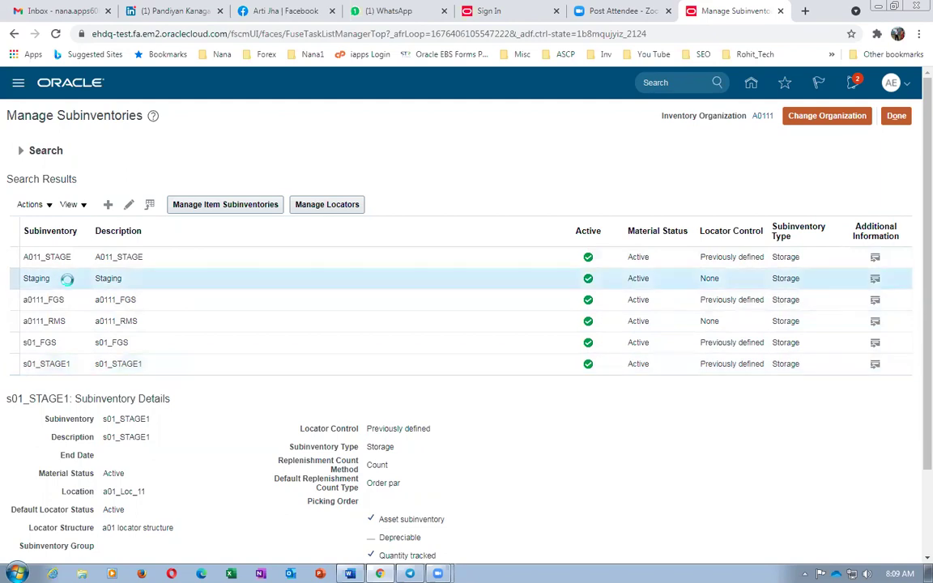
{"action": "left_click", "coordinate": [151, 370]}
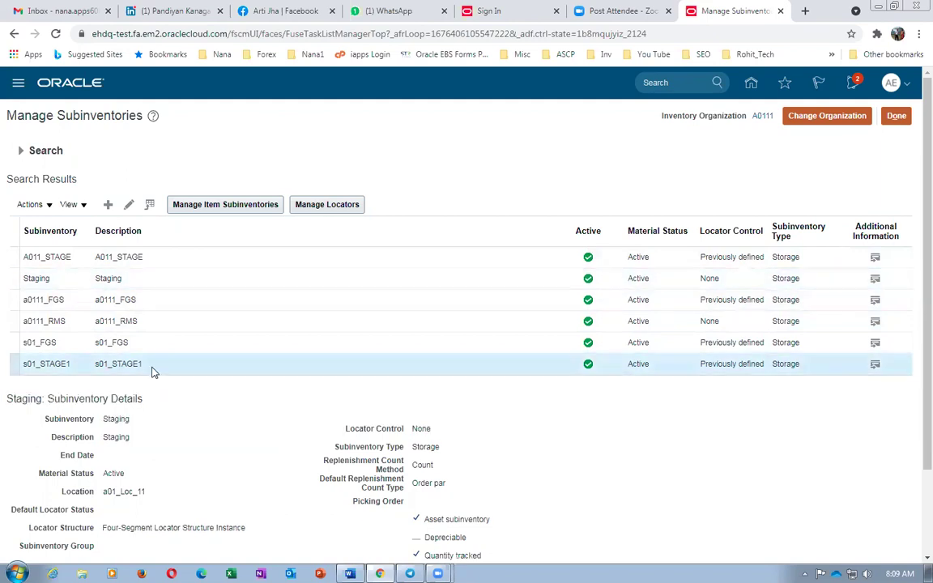
{"action": "left_click", "coordinate": [66, 278]}
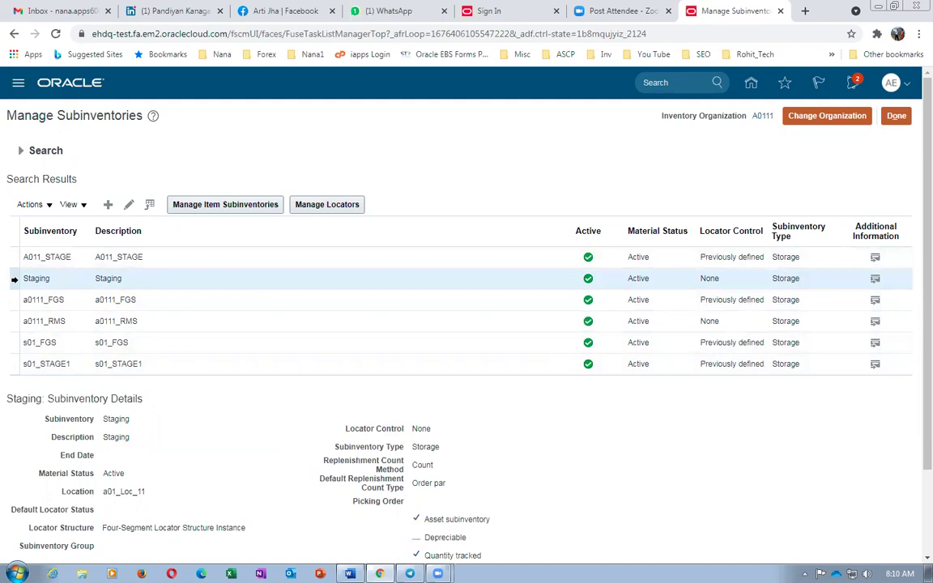
- Copy the task name "Manage Production Lookups" from the Word document and return to Oracle
{"action": "key", "text": "alt+Tab"}
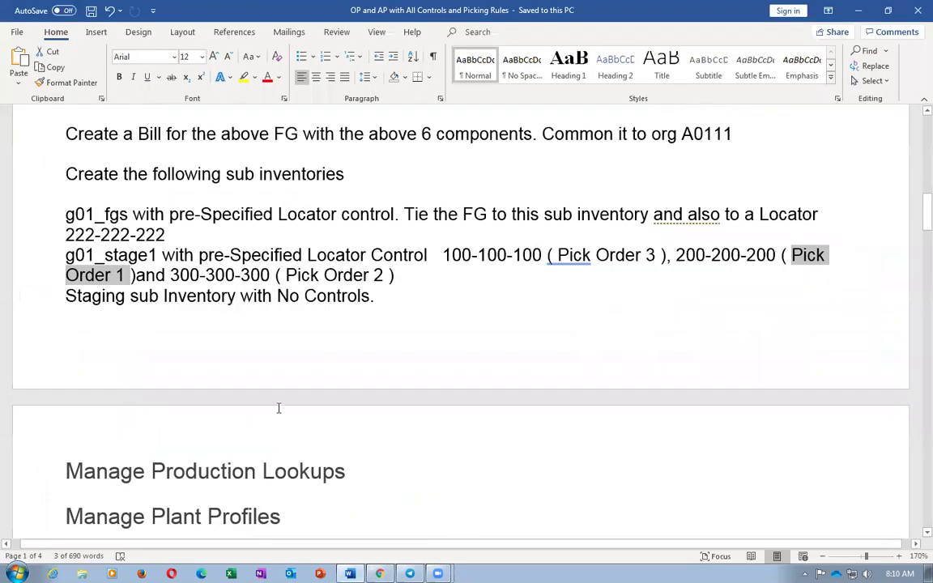
{"action": "left_click", "coordinate": [280, 306]}
{"action": "scroll", "coordinate": [438, 335], "scroll_direction": "down", "scroll_amount": 3}
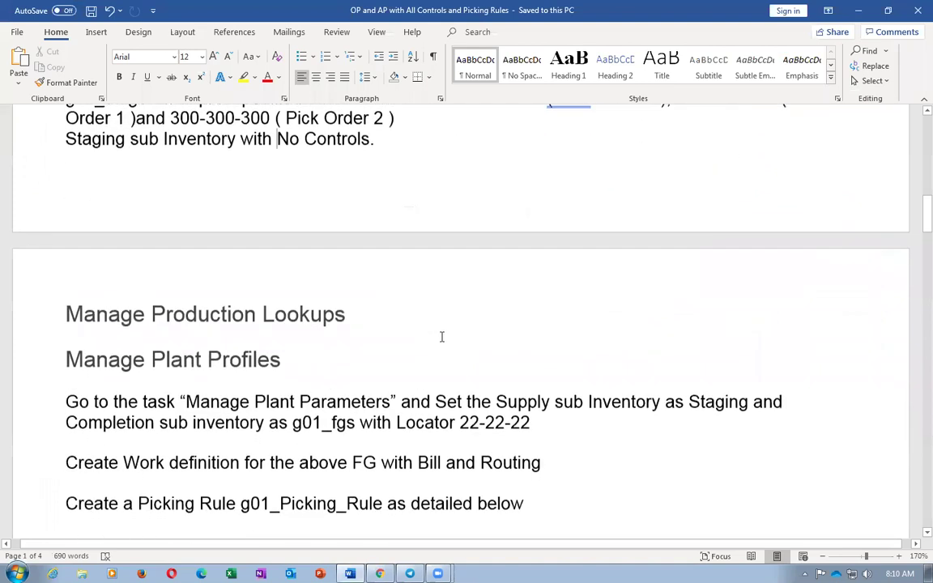
{"action": "left_click_drag", "start_coordinate": [69, 313], "coordinate": [298, 318]}
{"action": "key", "text": "ctrl+c"}
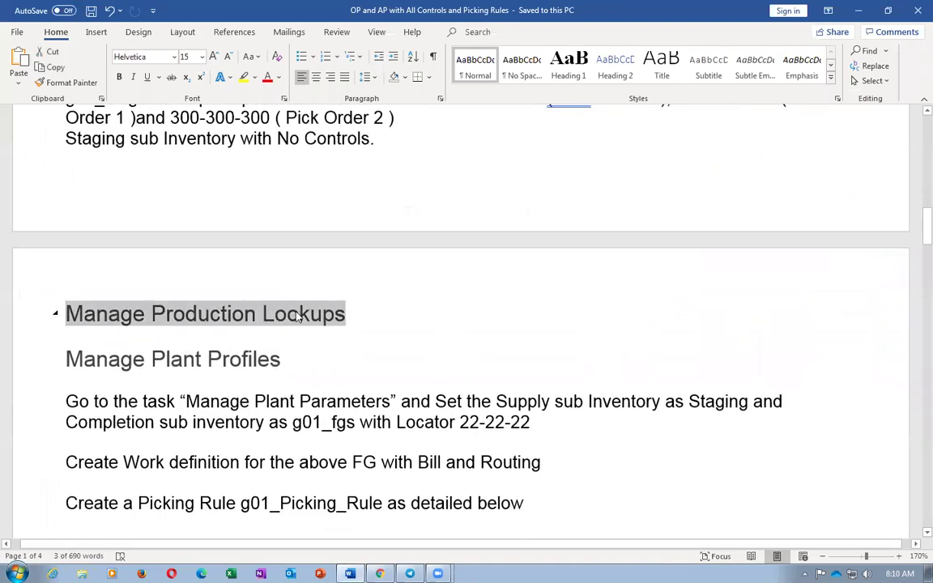
{"action": "key", "text": "alt+Tab"}
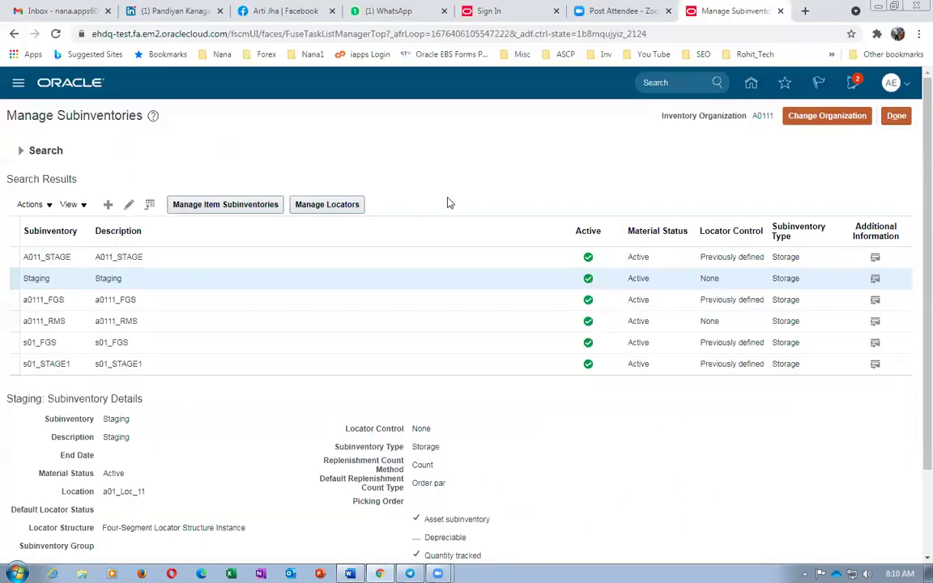
- Leave the subinventories page, search the setup tasks for "Manage Production Lookups" and open that task
{"action": "left_click", "coordinate": [895, 115]}
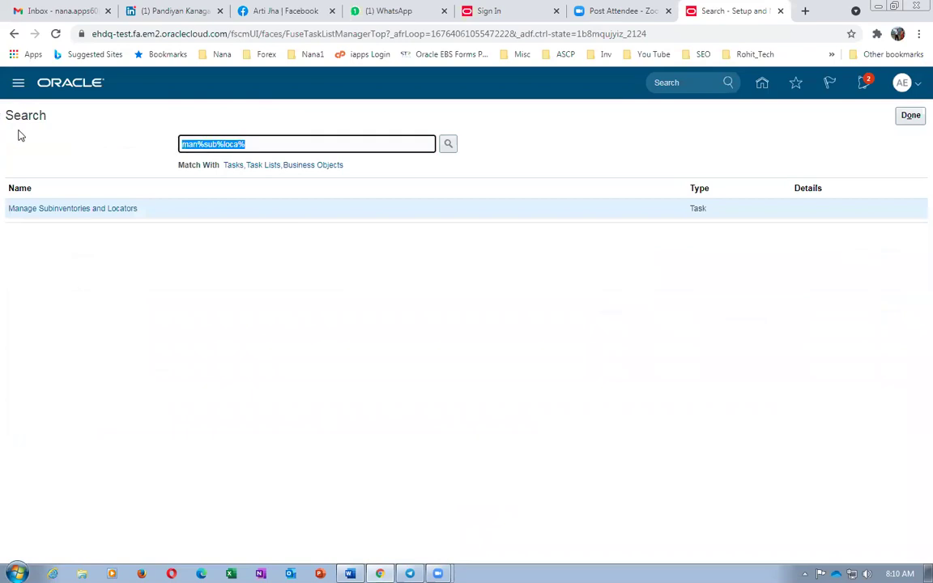
{"action": "key", "text": "ctrl+v"}
{"action": "key", "text": "Return"}
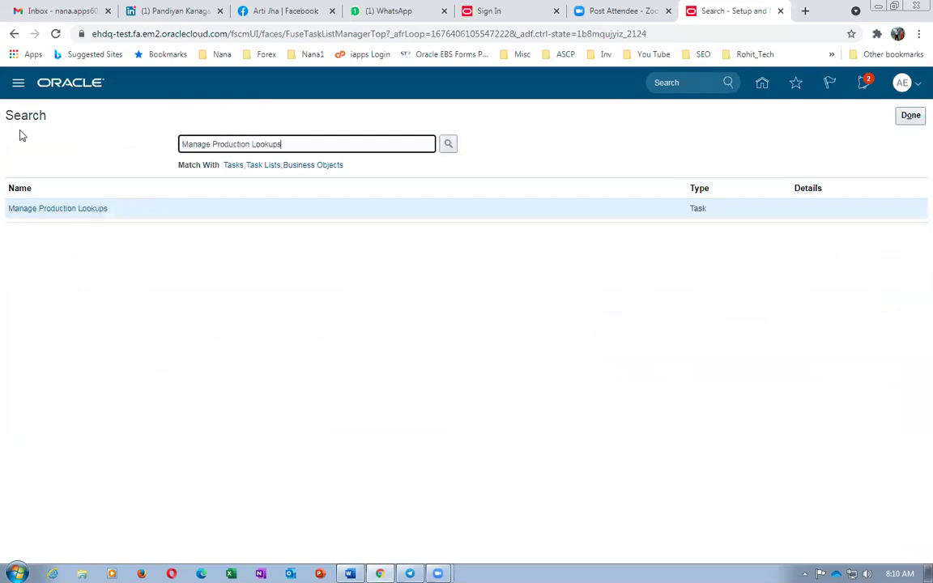
{"action": "left_click", "coordinate": [56, 208]}
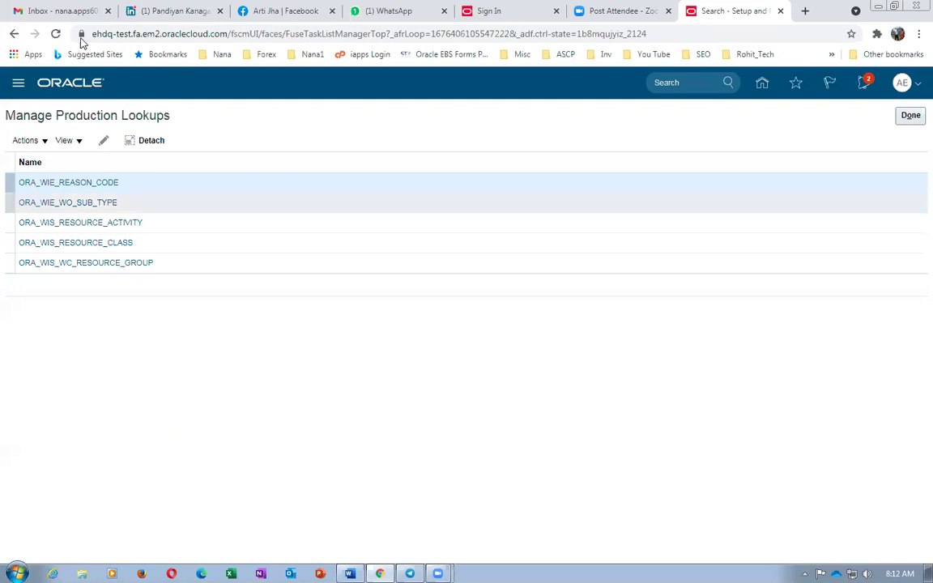
{"action": "left_click_drag", "start_coordinate": [10, 115], "coordinate": [161, 117]}
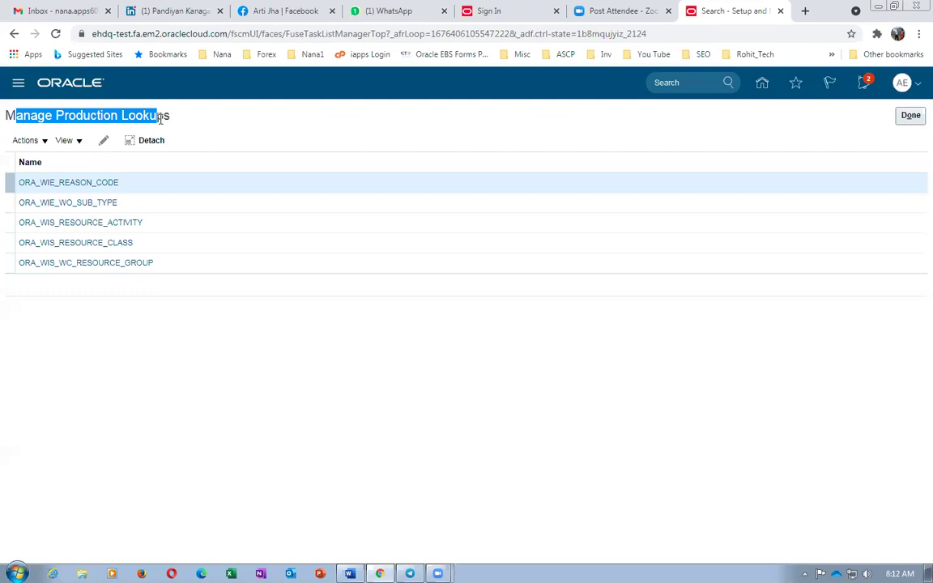
{"action": "left_click", "coordinate": [193, 370]}
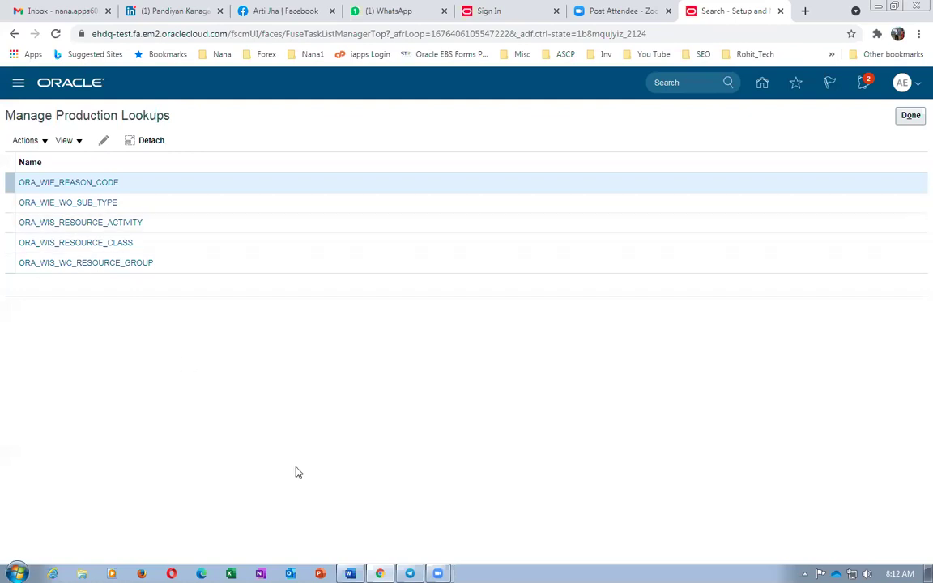
- Inspect the lookup codes of ORA_WIE_REASON_CODE and ORA_WIE_WO_SUB_TYPE, leaving each without changes
{"action": "left_click", "coordinate": [78, 183]}
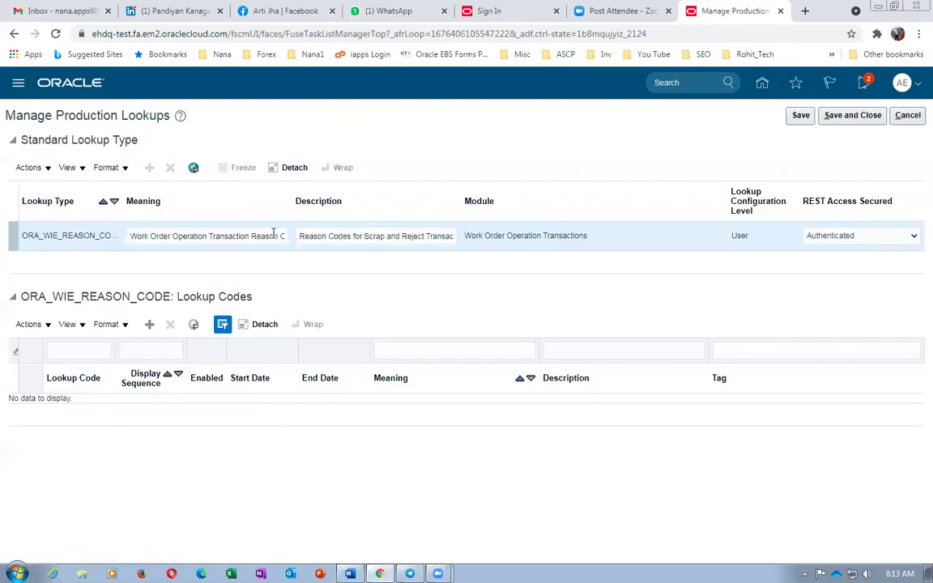
{"action": "left_click", "coordinate": [906, 115]}
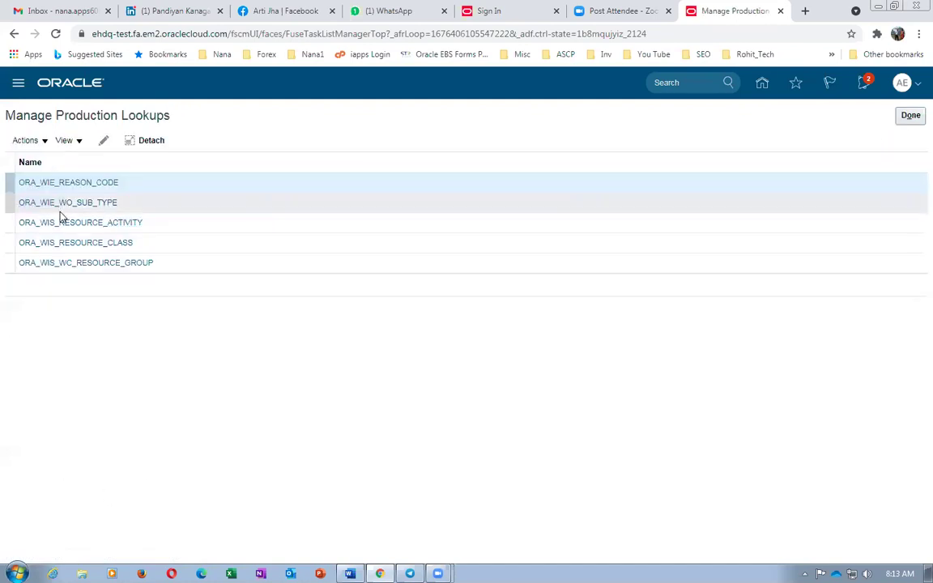
{"action": "left_click", "coordinate": [70, 202]}
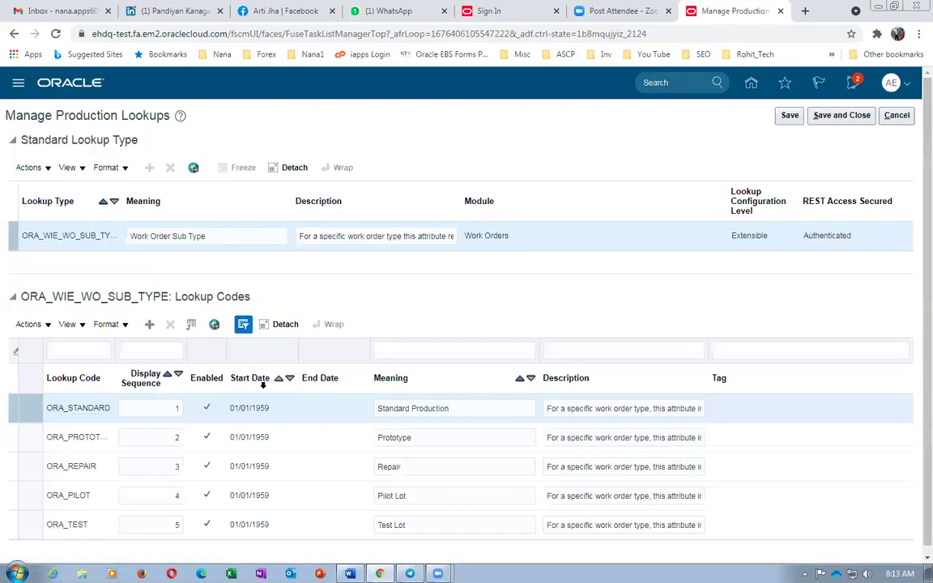
{"action": "scroll", "coordinate": [243, 397], "scroll_direction": "down", "scroll_amount": 1}
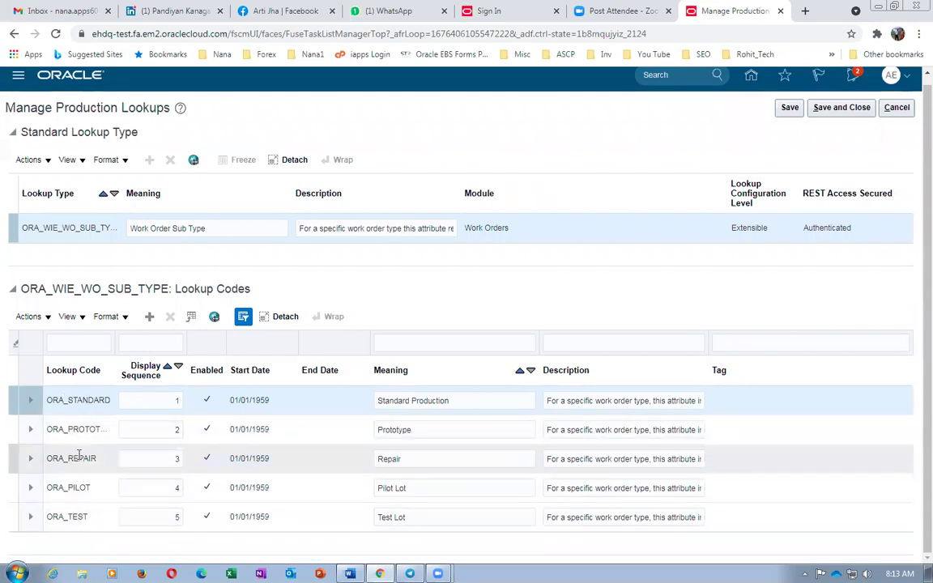
{"action": "left_click", "coordinate": [897, 108]}
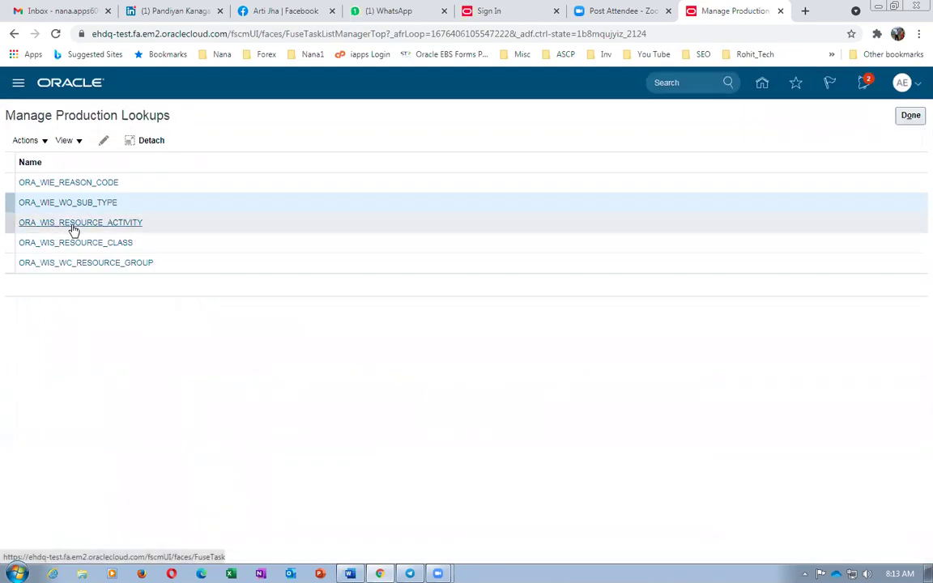
- Inspect the lookup codes of ORA_WIS_RESOURCE_ACTIVITY and ORA_WIS_RESOURCE_CLASS, closing each without changes
{"action": "left_click", "coordinate": [72, 225]}
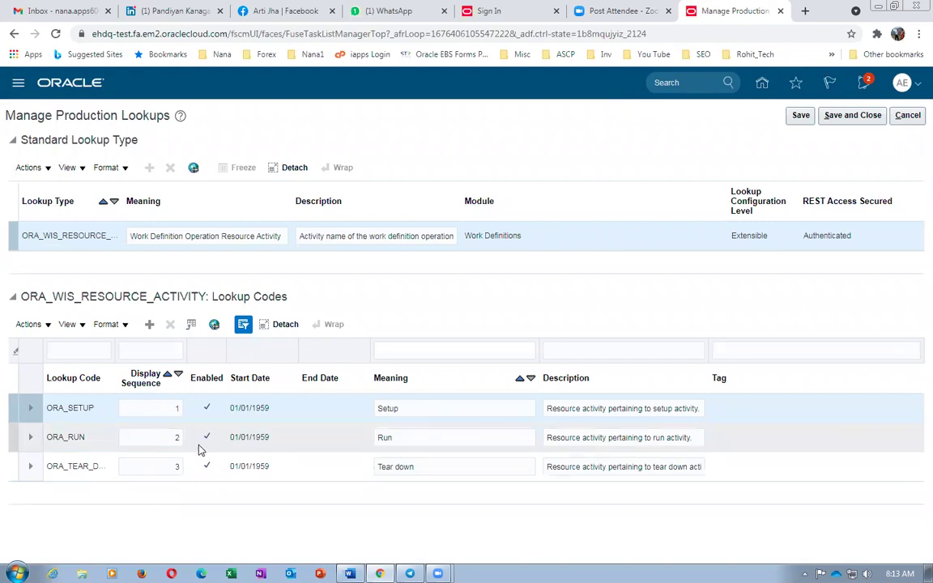
{"action": "left_click", "coordinate": [907, 115]}
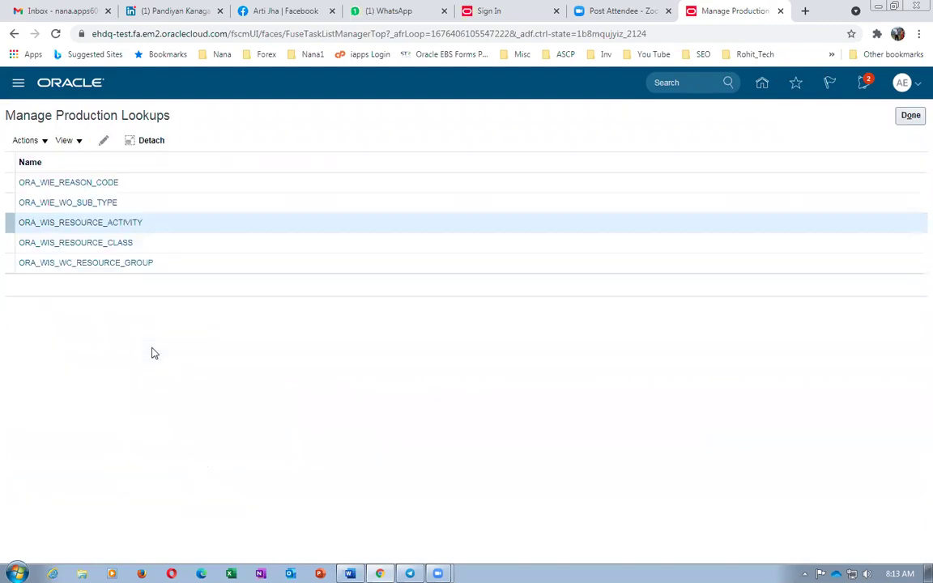
{"action": "left_click", "coordinate": [86, 243]}
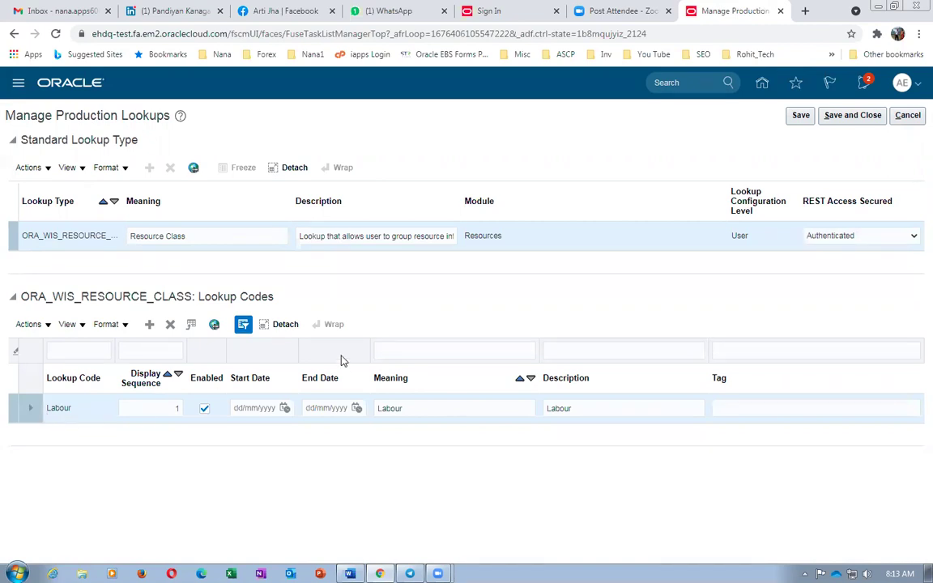
{"action": "left_click", "coordinate": [823, 117]}
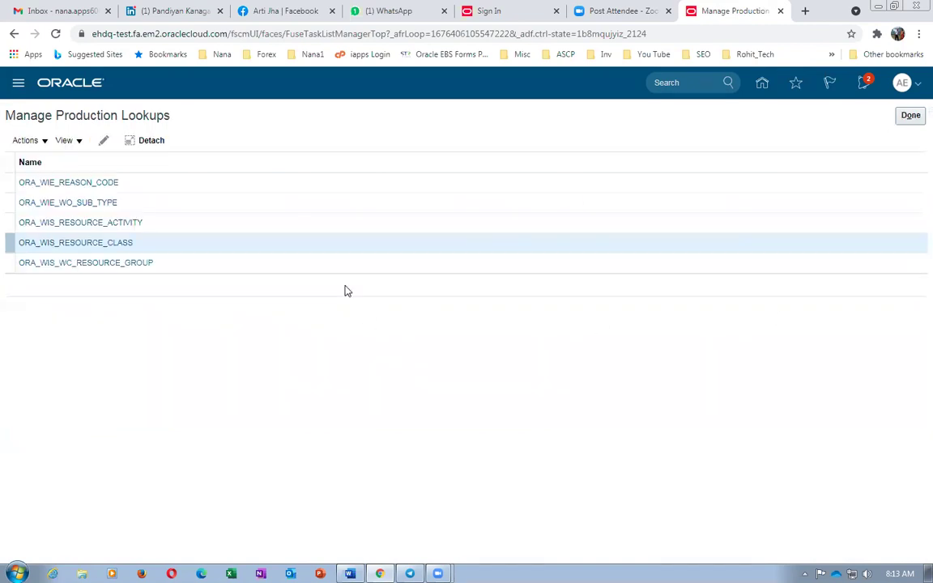
- Open ORA_WIS_WC_RESOURCE_GROUP, read its meaning and full description, and leave it without changes
{"action": "left_click", "coordinate": [88, 264]}
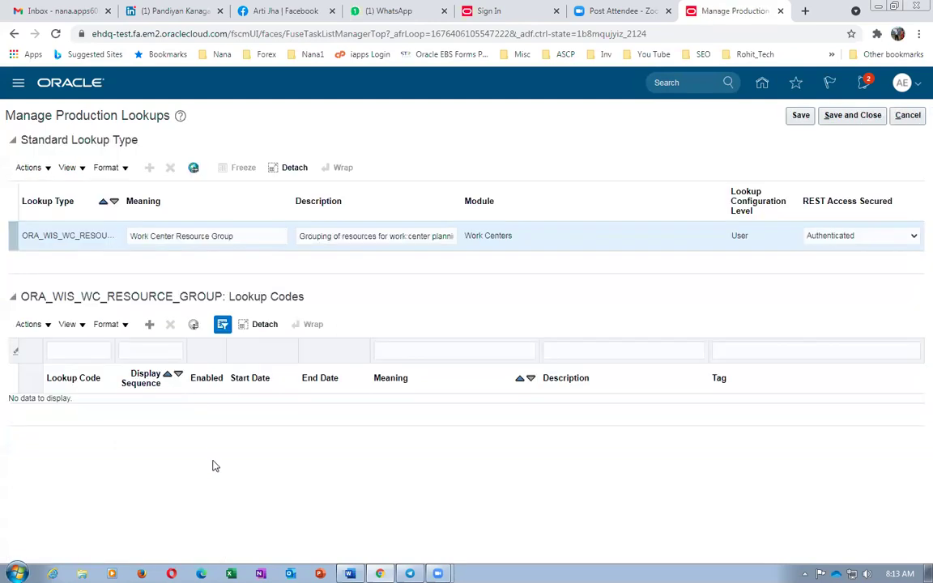
{"action": "left_click", "coordinate": [185, 236]}
{"action": "left_click", "coordinate": [416, 236]}
{"action": "key", "text": "Right"}
{"action": "key", "text": "Right"}
{"action": "key", "text": "Right"}
{"action": "key", "text": "Right"}
{"action": "key", "text": "Right"}
{"action": "key", "text": "Right"}
{"action": "key", "text": "Right"}
{"action": "key", "text": "Right"}
{"action": "key", "text": "Right"}
{"action": "key", "text": "Right"}
{"action": "key", "text": "Right"}
{"action": "key", "text": "Right"}
{"action": "key", "text": "Right"}
{"action": "key", "text": "Right"}
{"action": "key", "text": "Right"}
{"action": "key", "text": "Right"}
{"action": "key", "text": "Right"}
{"action": "key", "text": "Right"}
{"action": "key", "text": "Right"}
{"action": "key", "text": "Right"}
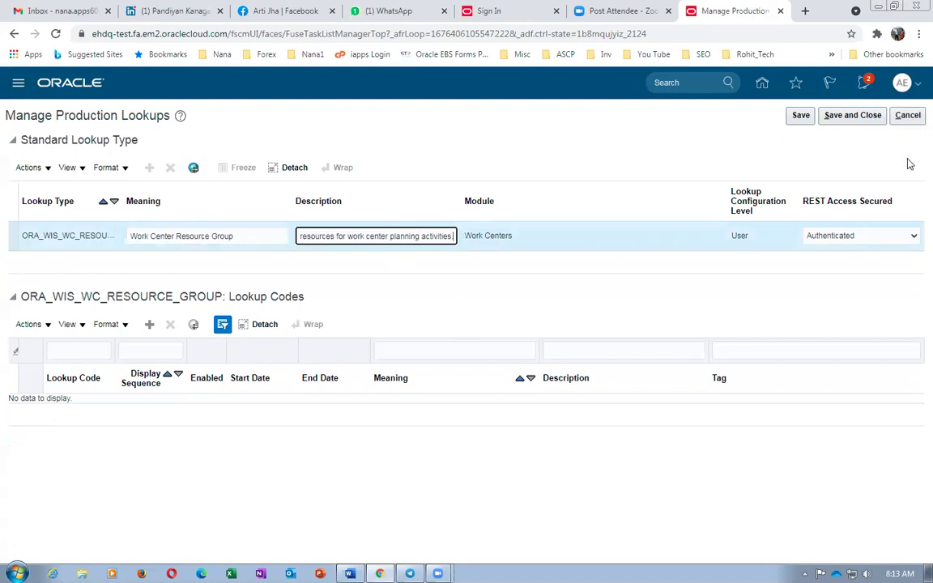
{"action": "left_click", "coordinate": [906, 115]}
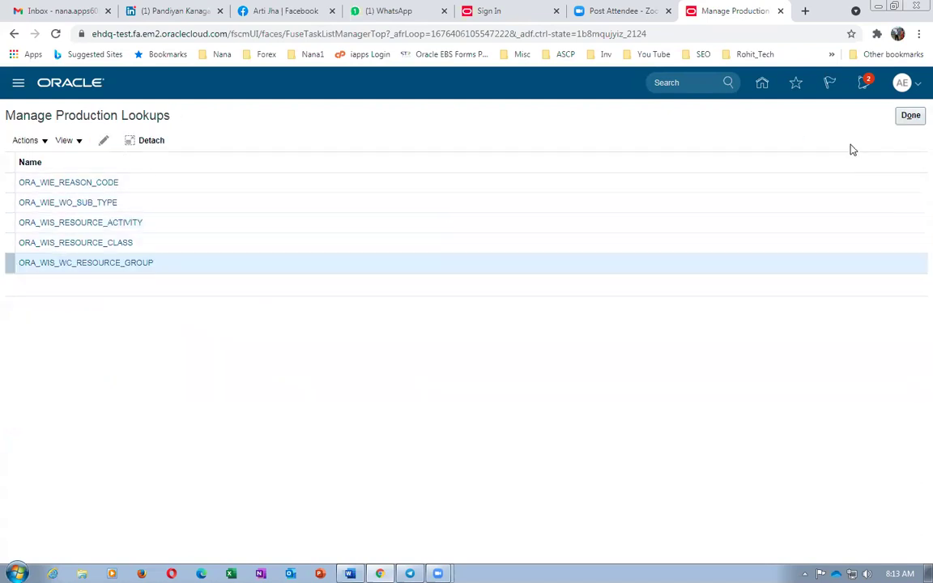
- Close the production lookups and copy the task name "Manage Plant Profiles" from the Word document
{"action": "left_click", "coordinate": [910, 117]}
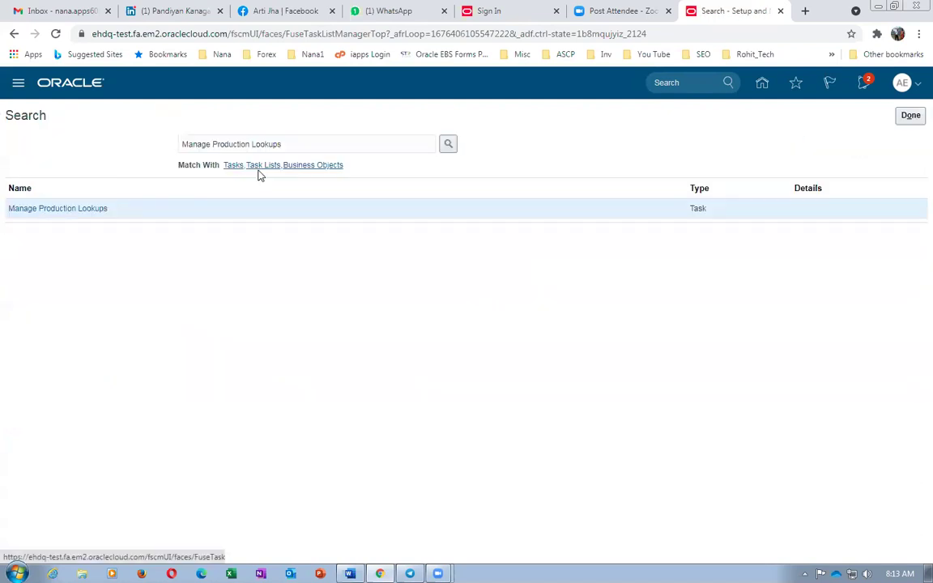
{"action": "key", "text": "alt+Tab"}
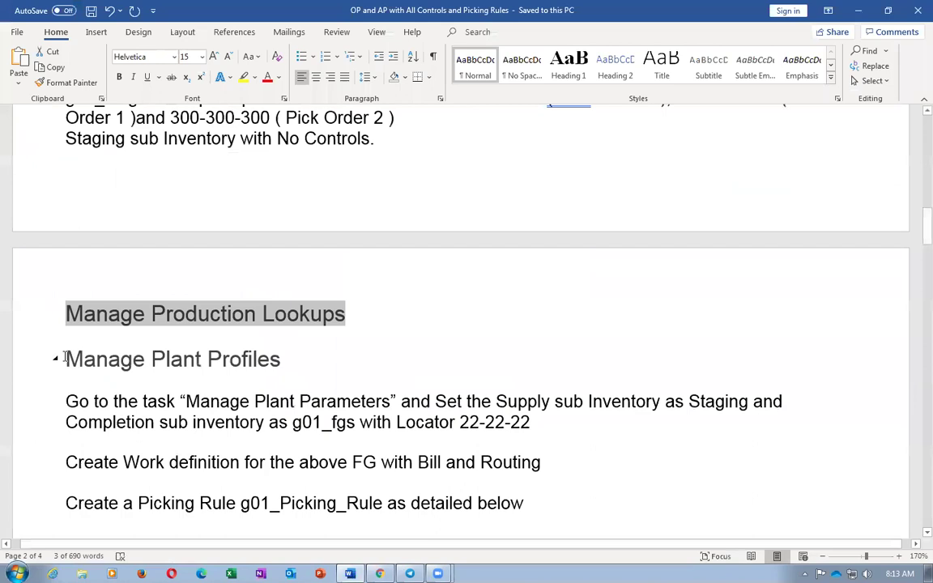
{"action": "left_click_drag", "start_coordinate": [64, 358], "coordinate": [251, 367]}
{"action": "key", "text": "ctrl+c"}
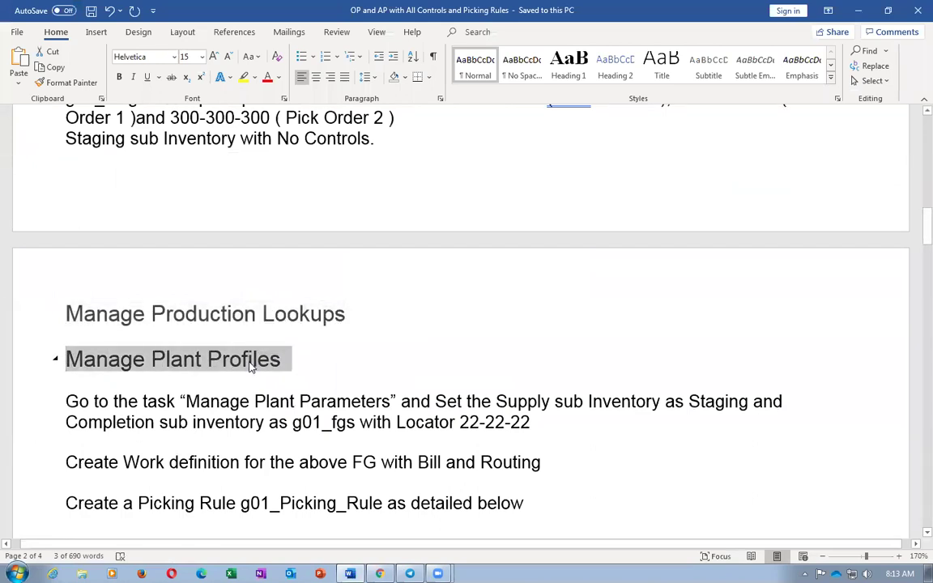
- Return to Oracle, search the setup tasks for "Manage Plant Profiles" and open that task
{"action": "key", "text": "alt+Tab"}
{"action": "left_click", "coordinate": [302, 143]}
{"action": "left_click_drag", "start_coordinate": [302, 143], "coordinate": [57, 148]}
{"action": "key", "text": "ctrl+v"}
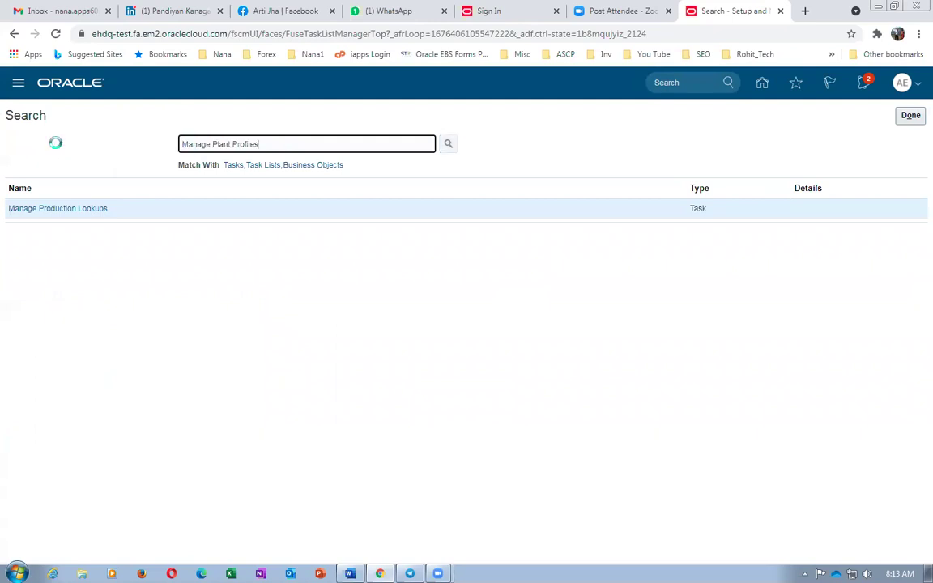
{"action": "key", "text": "Return"}
{"action": "left_click", "coordinate": [45, 209]}
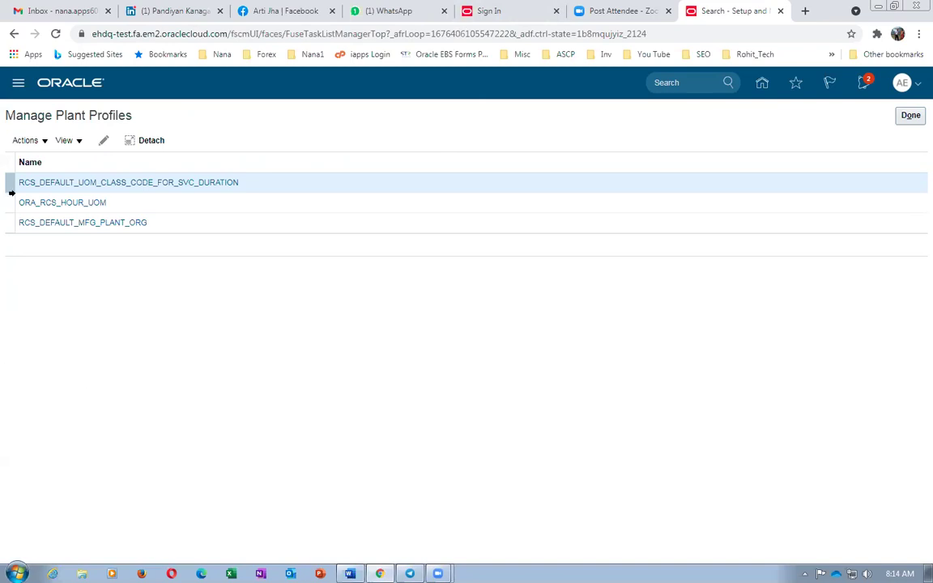
- Inspect the profile values of RCS_DEFAULT_UOM_CLASS_CODE_FOR_SVC_DURATION, ORA_RCS_HOUR_UOM and RCS_DEFAULT_MFG_PLANT_ORG, closing each without changes
{"action": "left_click", "coordinate": [74, 183]}
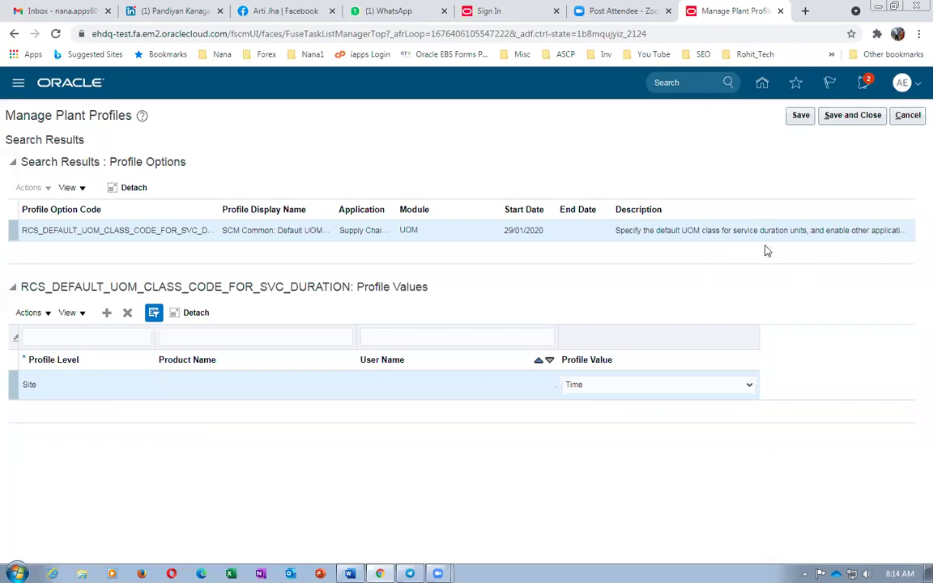
{"action": "left_click", "coordinate": [829, 115]}
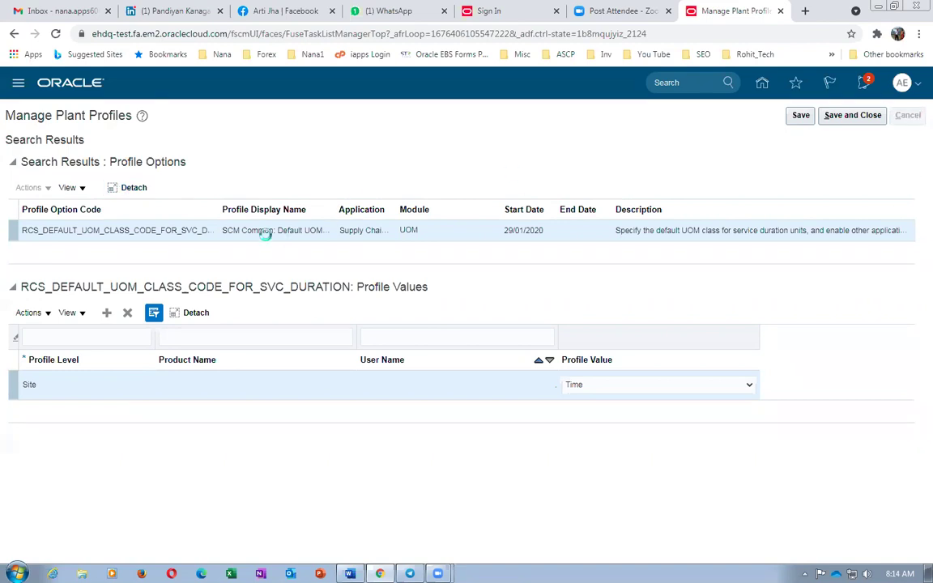
{"action": "left_click", "coordinate": [76, 204]}
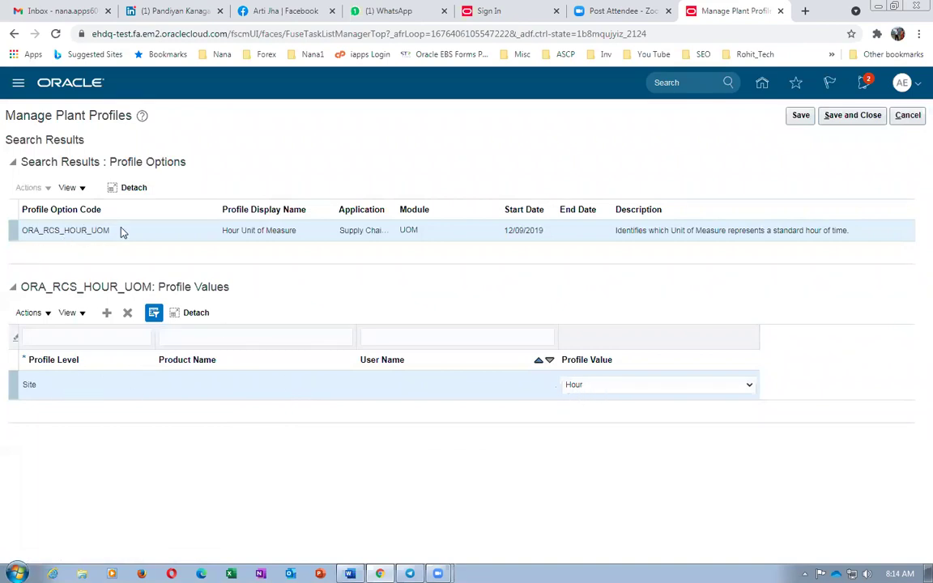
{"action": "left_click", "coordinate": [907, 116]}
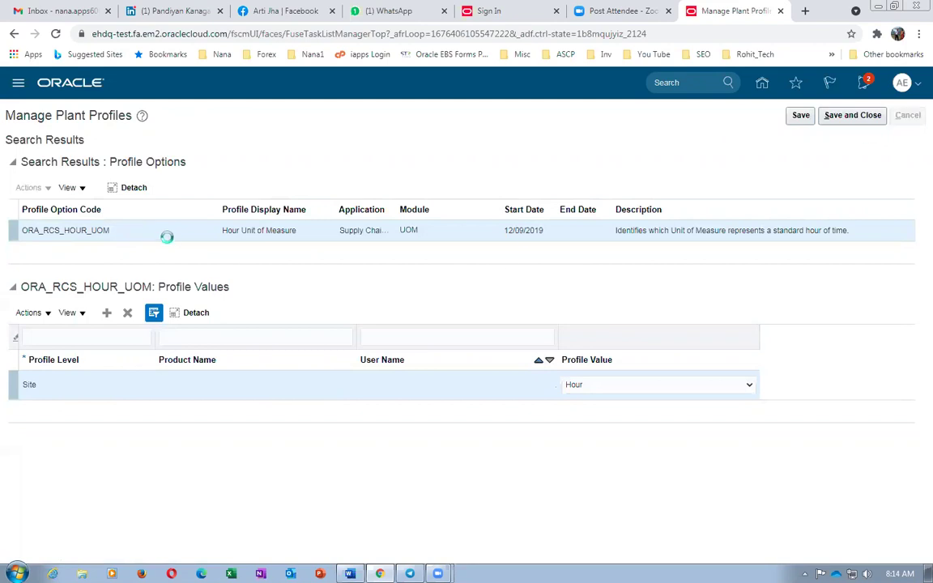
{"action": "left_click", "coordinate": [85, 229]}
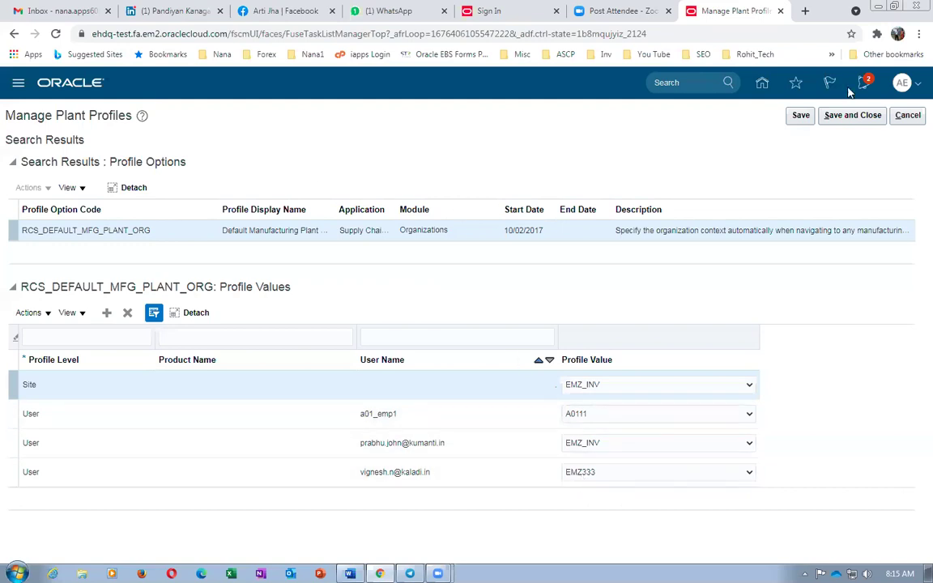
{"action": "left_click", "coordinate": [834, 115]}
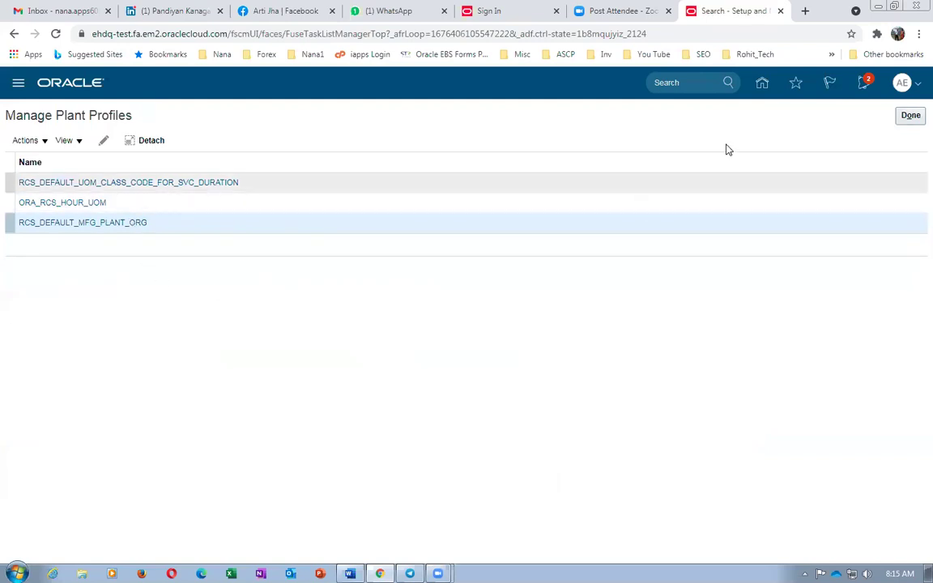
- Close the plant profiles and copy the task name "Manage Plant Parameters" from the Word document
{"action": "left_click", "coordinate": [911, 116]}
{"action": "key", "text": "alt+Tab"}
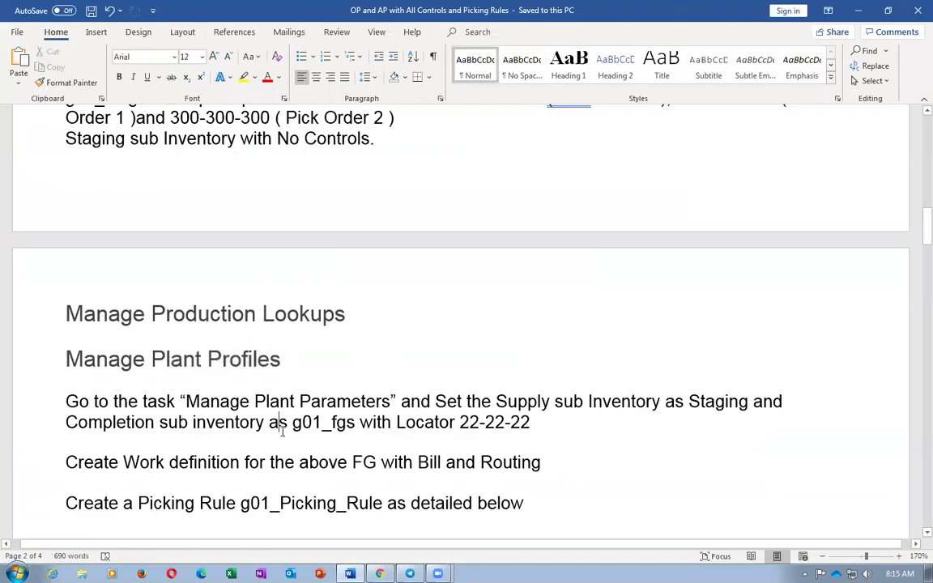
{"action": "scroll", "coordinate": [282, 431], "scroll_direction": "down", "scroll_amount": 3}
{"action": "left_click_drag", "start_coordinate": [187, 244], "coordinate": [338, 247]}
{"action": "key", "text": "ctrl+c"}
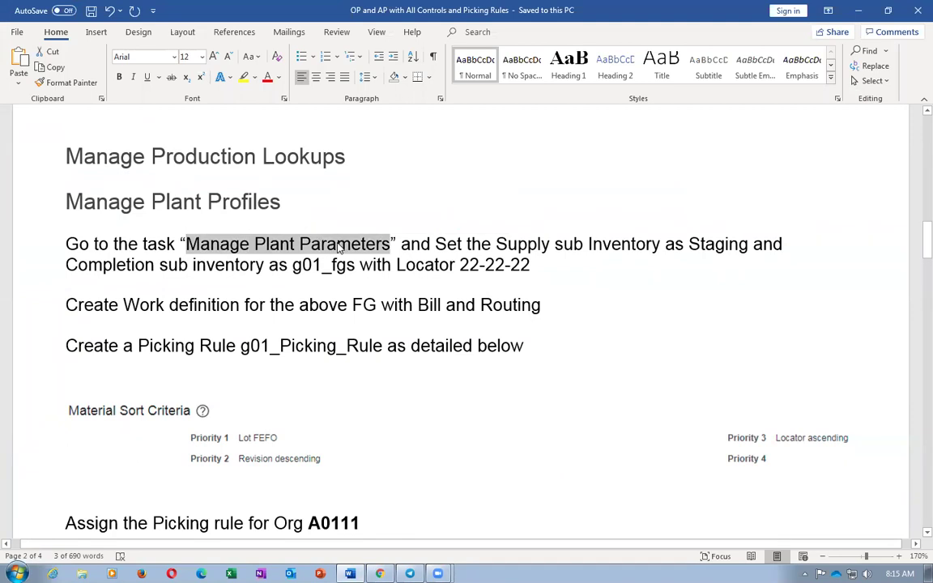
- Return to Oracle, search the setup tasks for "Manage Plant Parameters" and open that task
{"action": "key", "text": "alt+Tab"}
{"action": "left_click_drag", "start_coordinate": [354, 145], "coordinate": [2, 170]}
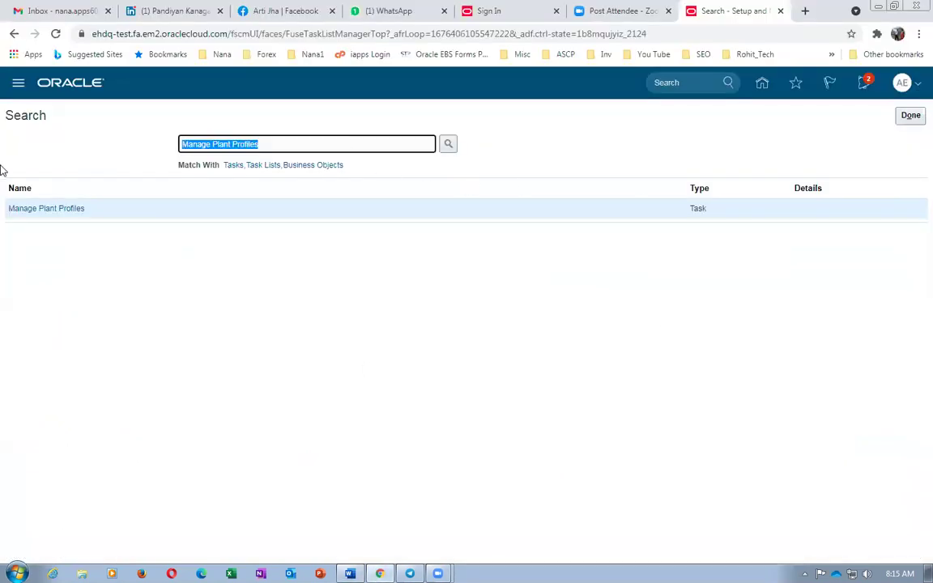
{"action": "key", "text": "ctrl+v"}
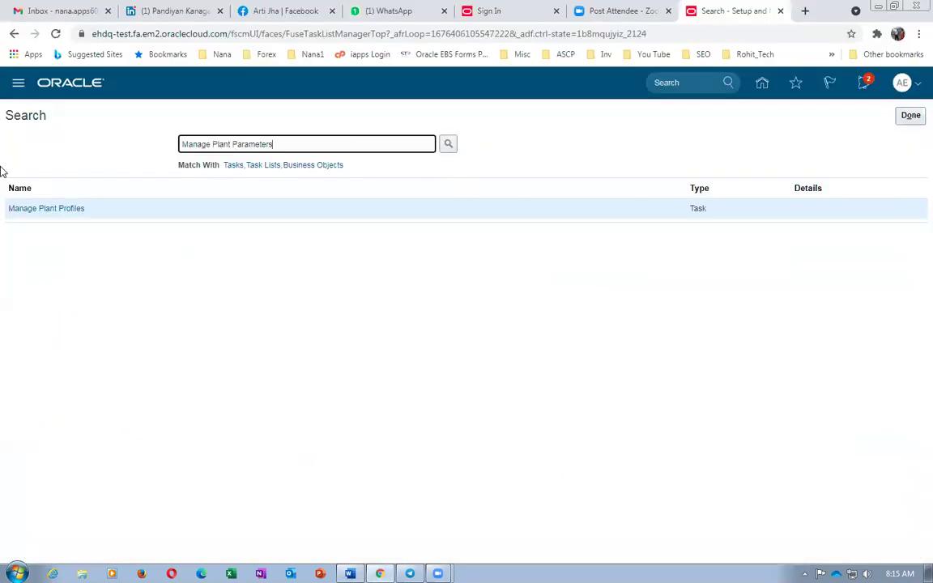
{"action": "key", "text": "Return"}
{"action": "left_click", "coordinate": [45, 208]}
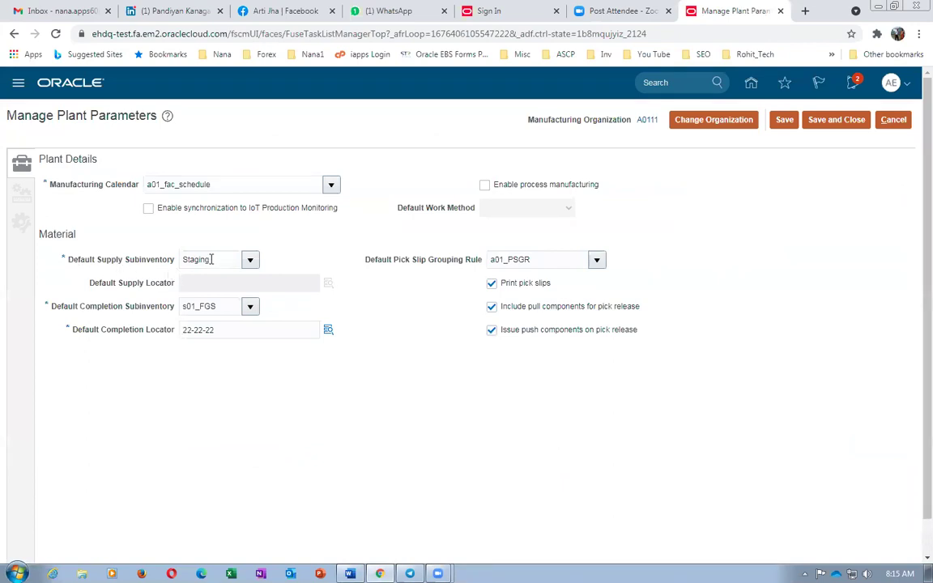
- Switch to the Word document and review the item controls table and the miscellaneous receipt transactions table
{"action": "left_click", "coordinate": [349, 573]}
{"action": "scroll", "coordinate": [385, 357], "scroll_direction": "up", "scroll_amount": 5}
{"action": "scroll", "coordinate": [385, 357], "scroll_direction": "up", "scroll_amount": 3}
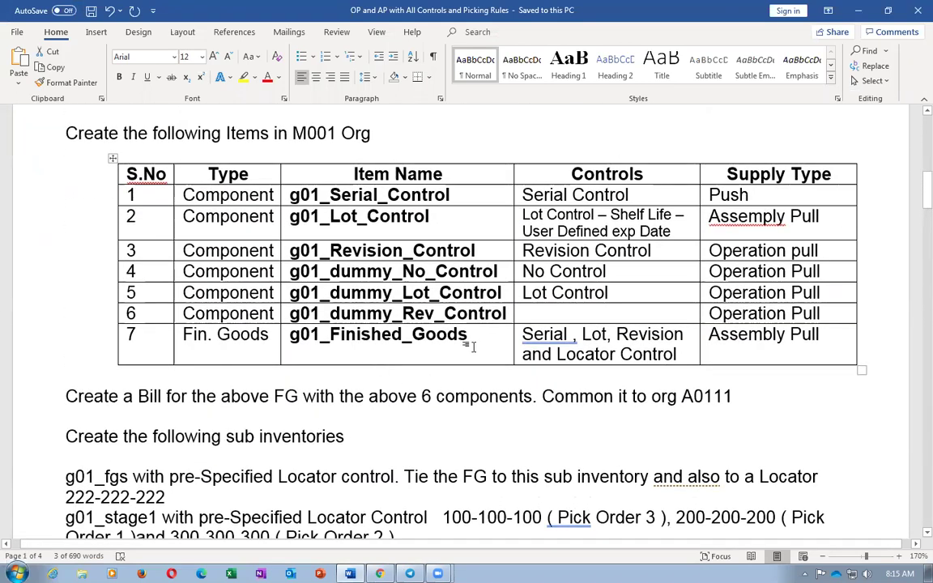
{"action": "scroll", "coordinate": [402, 308], "scroll_direction": "down", "scroll_amount": 5}
{"action": "scroll", "coordinate": [402, 308], "scroll_direction": "down", "scroll_amount": 6}
{"action": "left_click", "coordinate": [505, 268]}
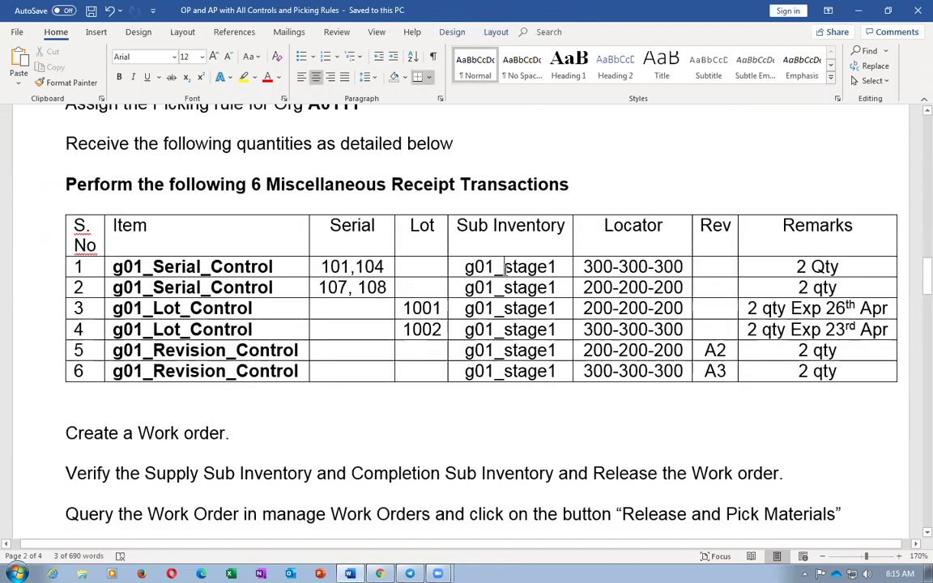
- Check the item and subinventory columns of the miscellaneous receipt transactions table, and switch back to Oracle
{"action": "left_click_drag", "start_coordinate": [240, 268], "coordinate": [251, 371]}
{"action": "left_click_drag", "start_coordinate": [514, 270], "coordinate": [540, 381]}
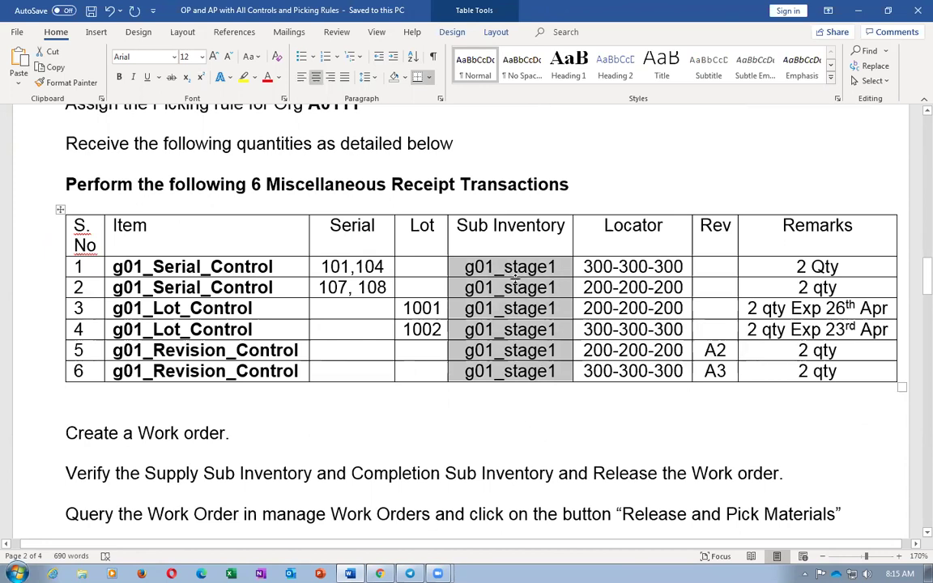
{"action": "key", "text": "alt+Tab"}
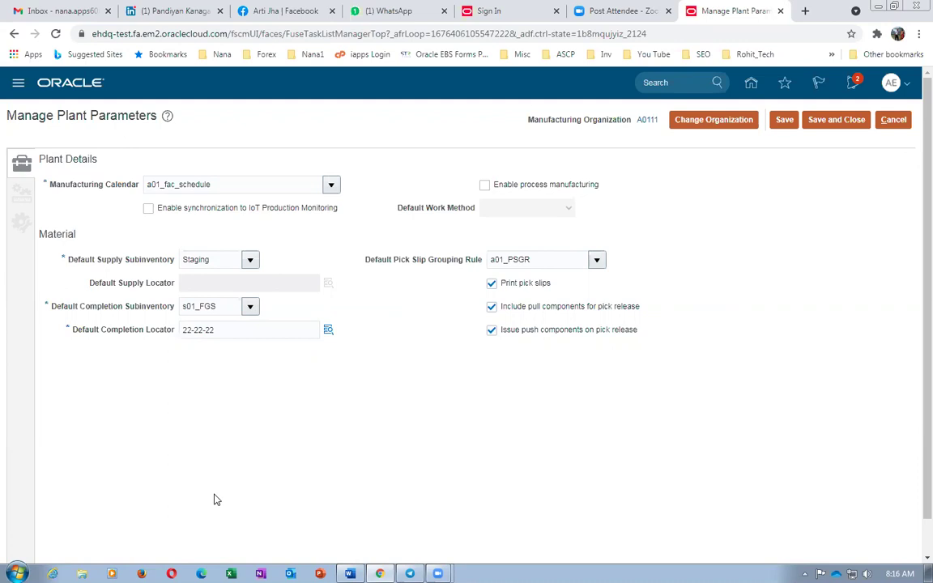
- Review the material, work definition and production settings in the A0111 plant parameters, and leave without saving
{"action": "left_click", "coordinate": [212, 329]}
{"action": "left_click", "coordinate": [210, 437]}
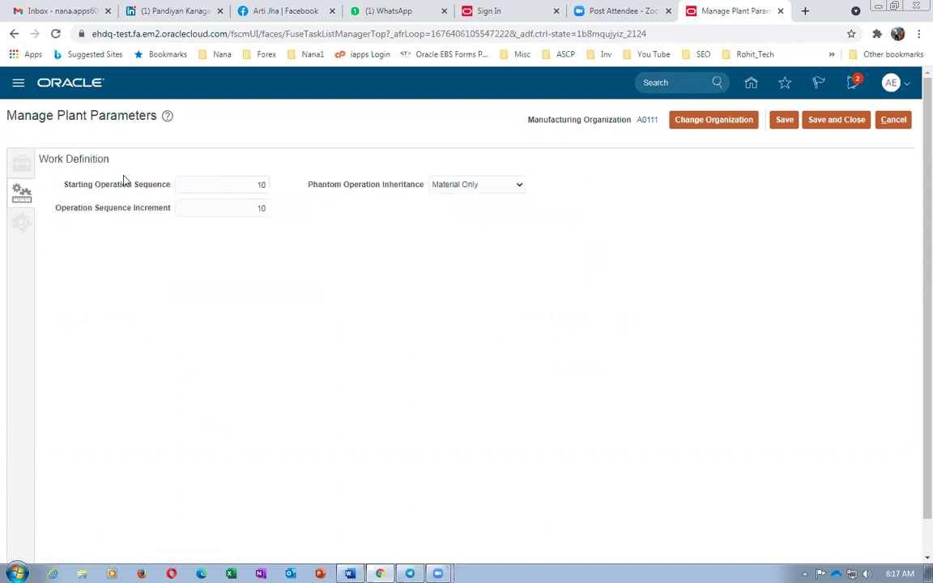
{"action": "left_click", "coordinate": [22, 221]}
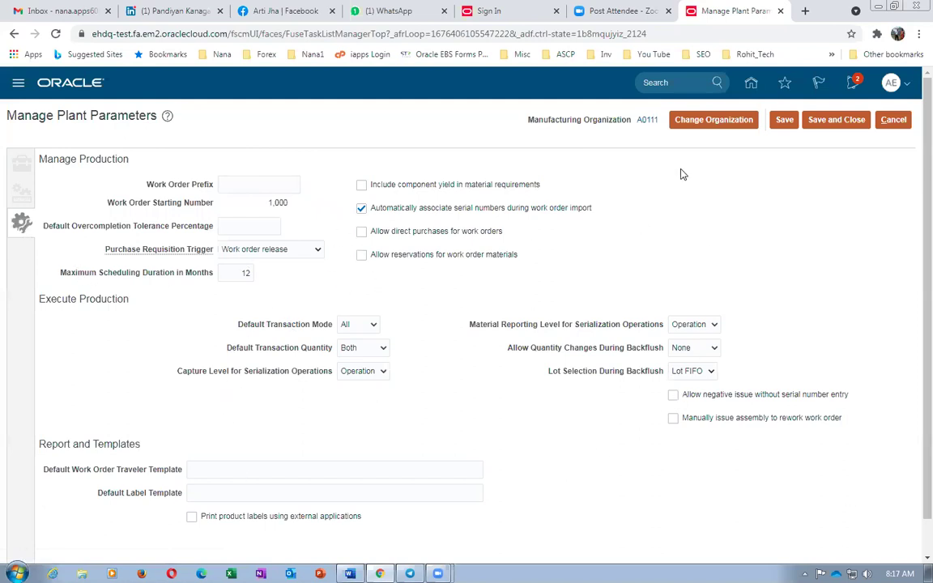
{"action": "left_click", "coordinate": [906, 120]}
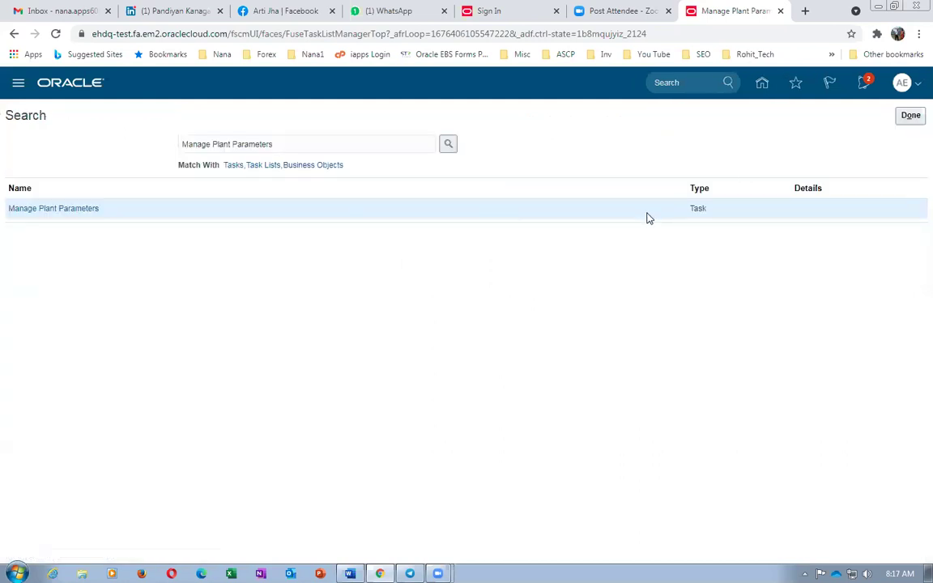
- Switch to the Word document and find the instruction to create the picking rule with its material sort criteria
{"action": "key", "text": "alt+Tab"}
{"action": "left_click", "coordinate": [358, 433]}
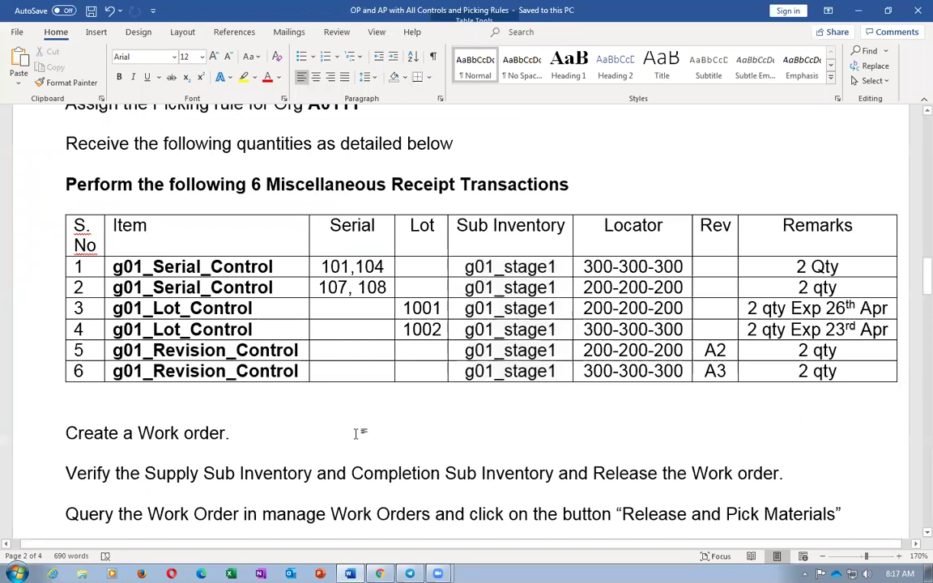
{"action": "scroll", "coordinate": [387, 249], "scroll_direction": "up", "scroll_amount": 1}
{"action": "scroll", "coordinate": [389, 255], "scroll_direction": "up", "scroll_amount": 3}
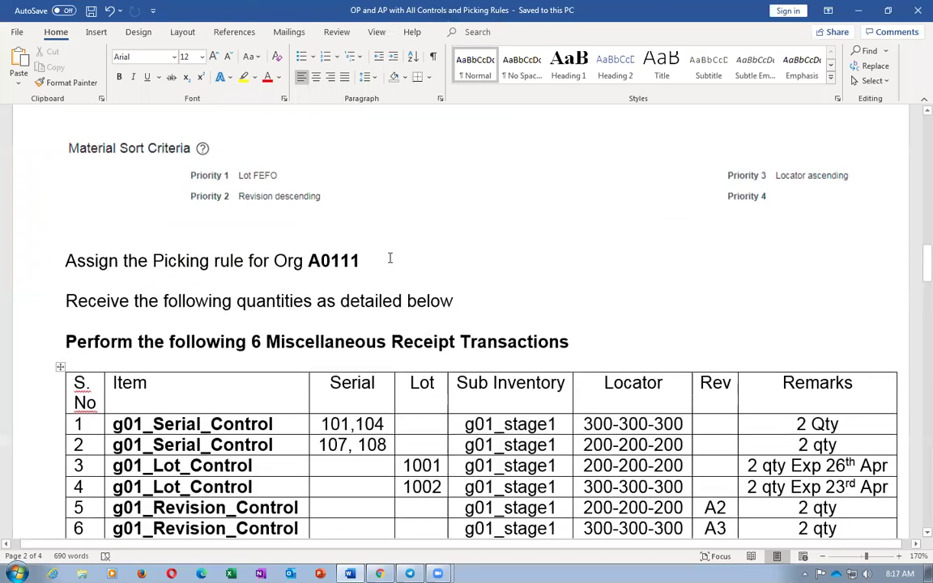
{"action": "scroll", "coordinate": [500, 317], "scroll_direction": "up", "scroll_amount": 4}
{"action": "scroll", "coordinate": [501, 317], "scroll_direction": "up", "scroll_amount": 3}
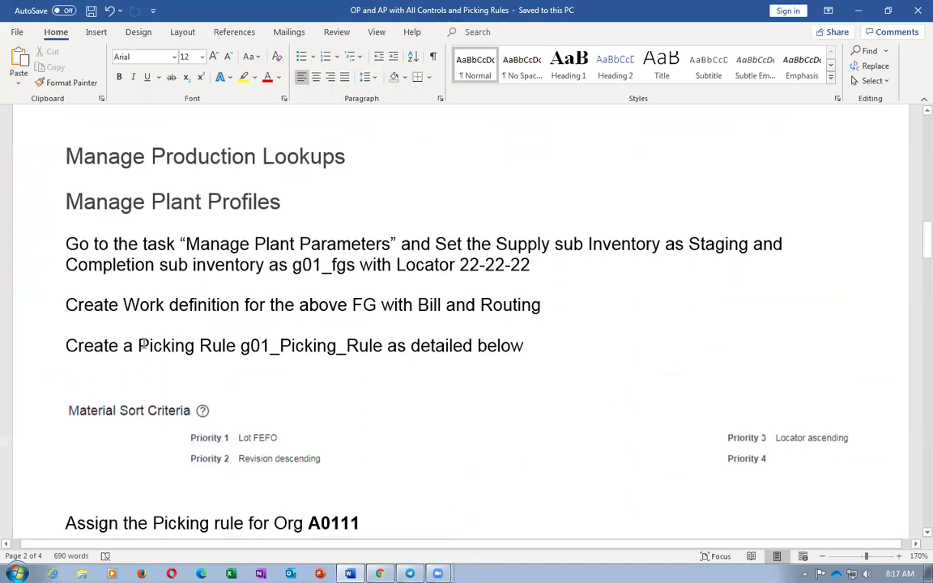
{"action": "left_click_drag", "start_coordinate": [138, 346], "coordinate": [237, 348]}
- Return to Oracle, search the setup tasks for "man%pick%rule%" and open the Manage Picking Rules task
{"action": "key", "text": "alt+Tab"}
{"action": "left_click", "coordinate": [291, 144]}
{"action": "left_click_drag", "start_coordinate": [291, 144], "coordinate": [4, 156]}
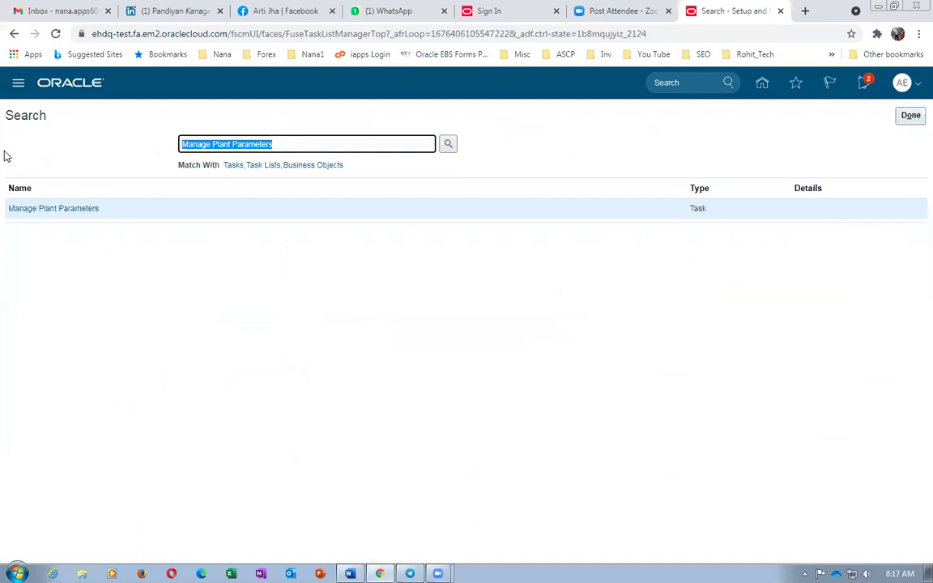
{"action": "type", "text": "man%pi"}
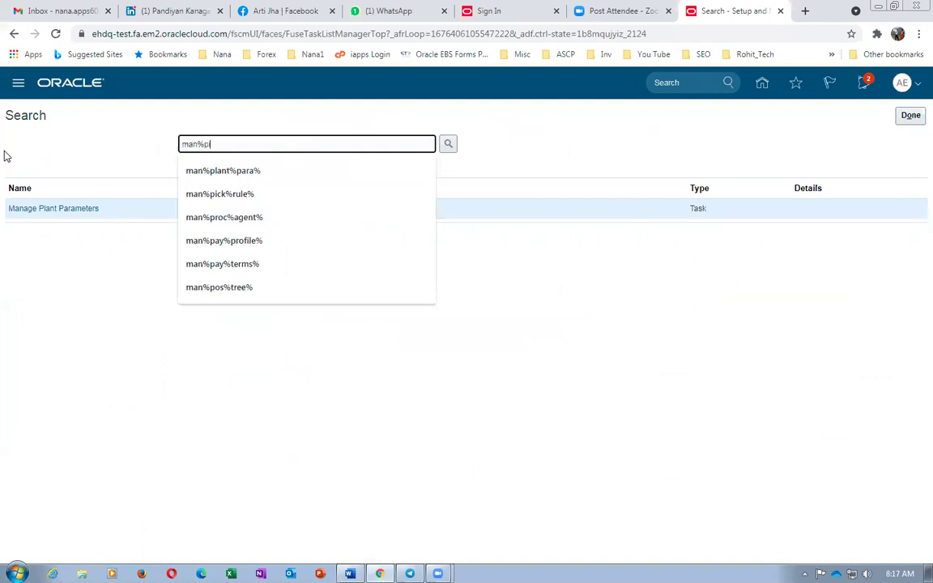
{"action": "type", "text": "ck%rule%"}
{"action": "key", "text": "Return"}
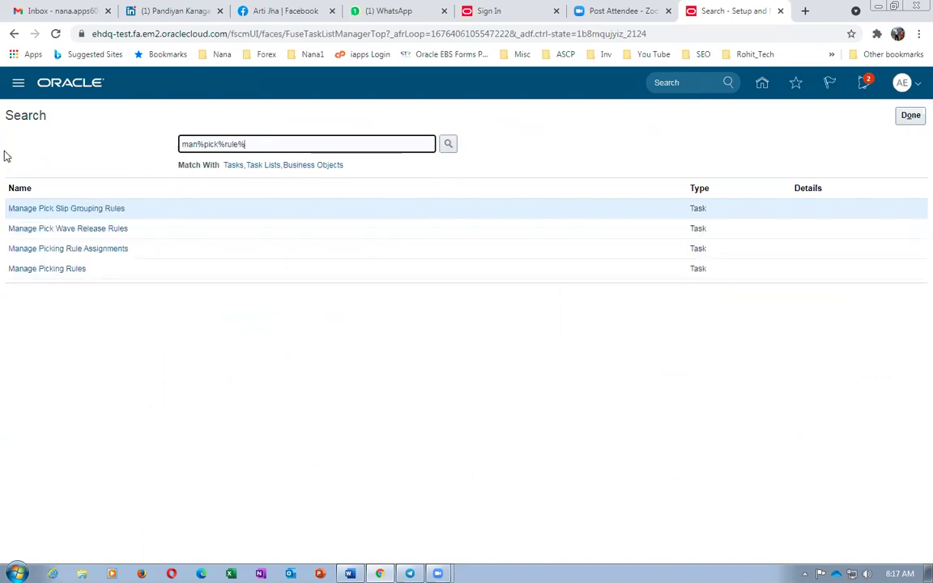
{"action": "left_click", "coordinate": [34, 268]}
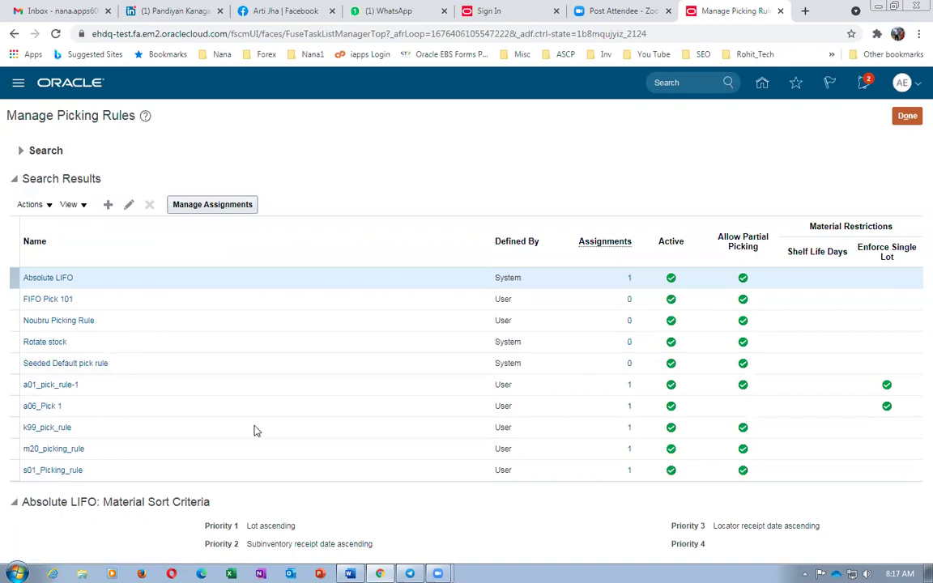
- Start a new picking rule with g01_Picking_Rule as both its name and description
{"action": "left_click", "coordinate": [108, 204]}
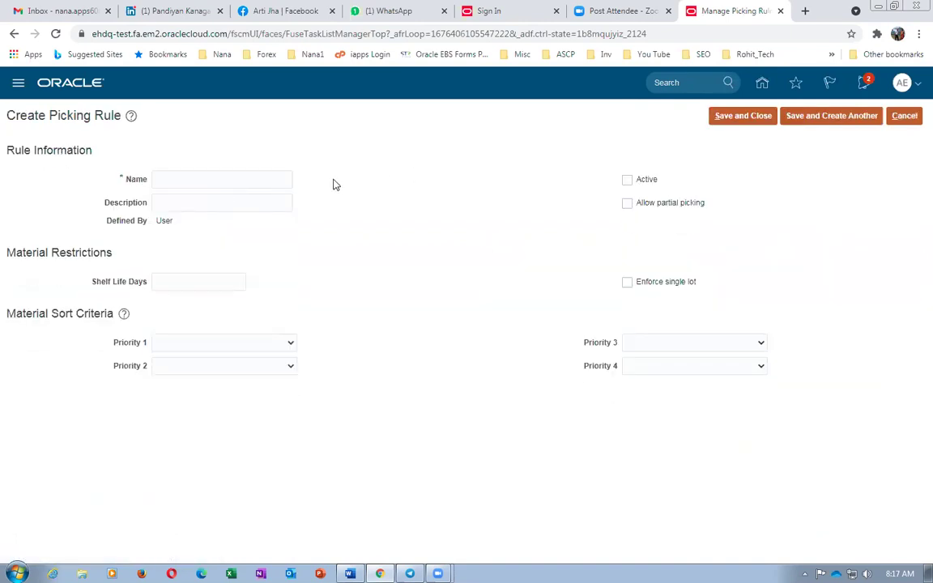
{"action": "left_click", "coordinate": [290, 178]}
{"action": "type", "text": "g01_"}
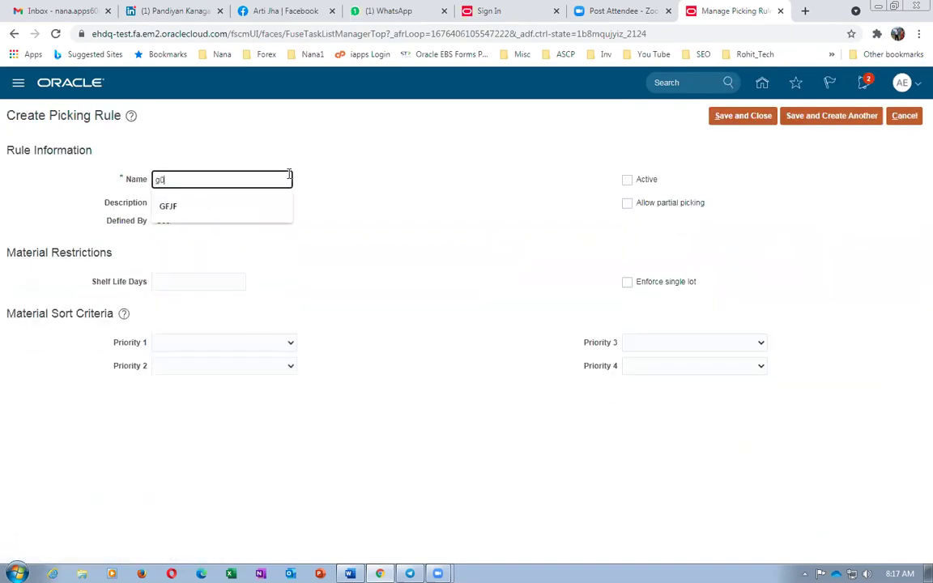
{"action": "type", "text": "Picking_Rule"}
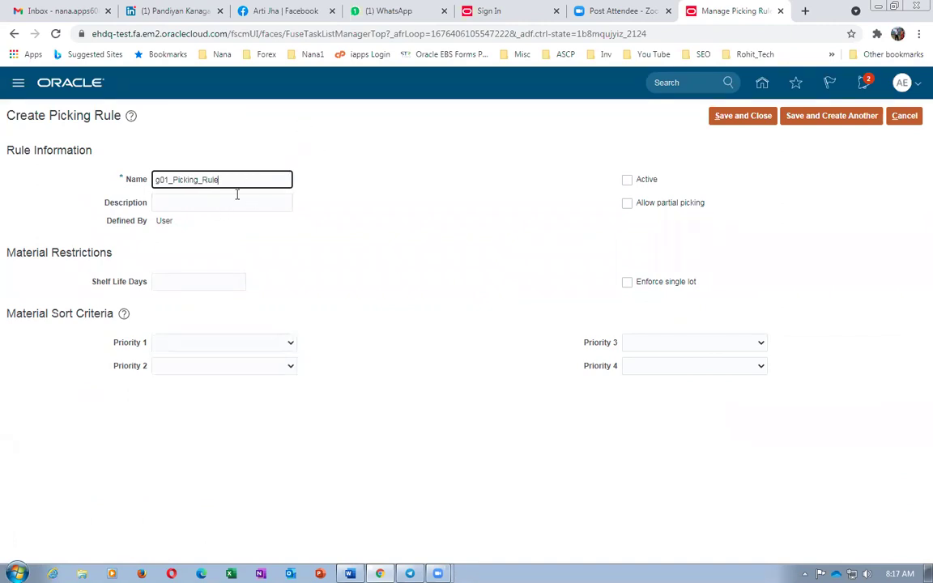
{"action": "key", "text": "ctrl+a"}
{"action": "key", "text": "ctrl+c"}
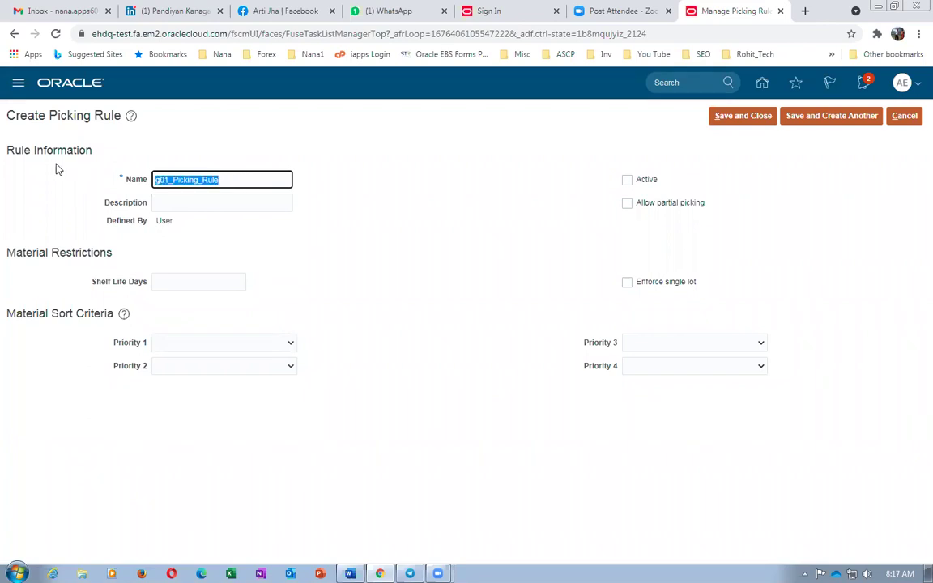
{"action": "left_click", "coordinate": [163, 204]}
{"action": "key", "text": "ctrl+v"}
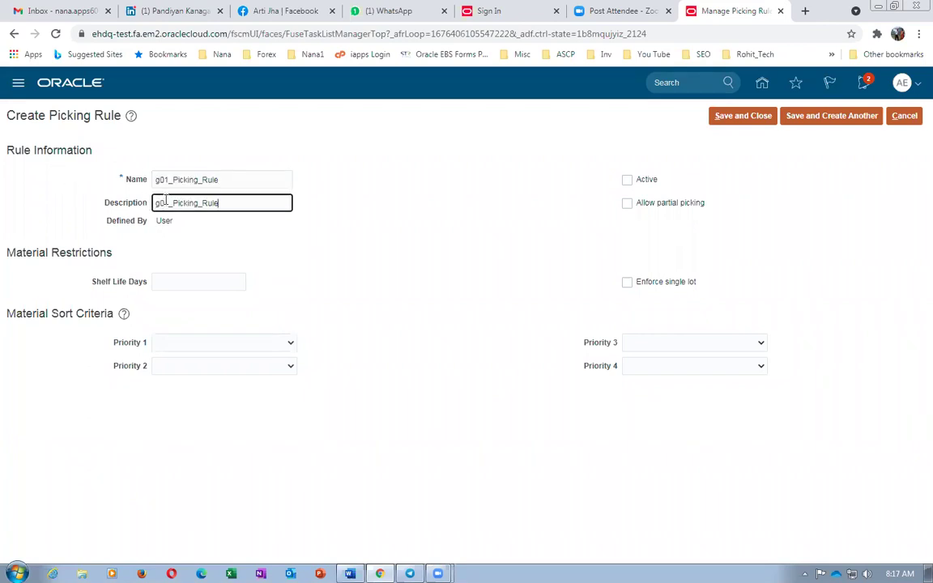
- Set the material sort criteria to Lot FEFO for priority 1, Revision descending for priority 2 and Locator ascending for priority 3
{"action": "left_click", "coordinate": [190, 346]}
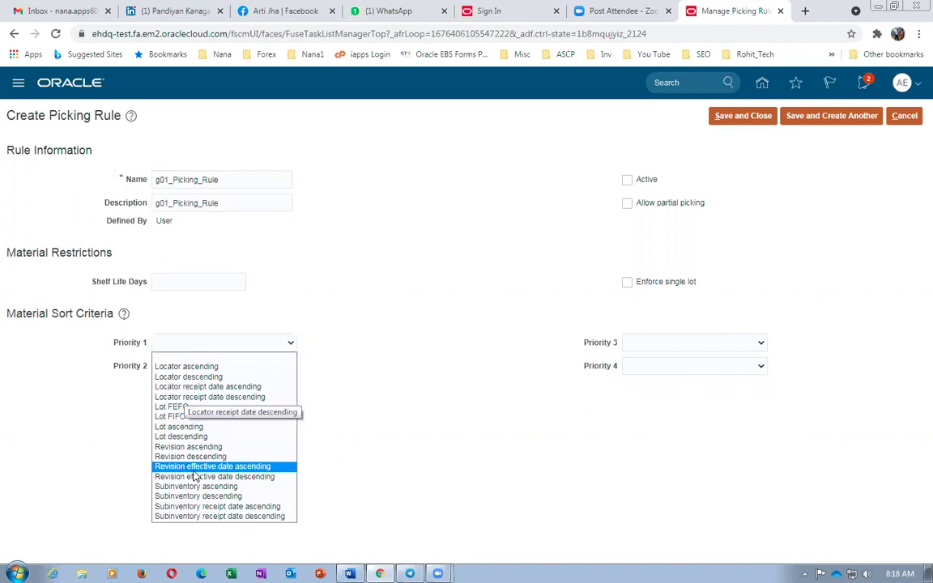
{"action": "left_click", "coordinate": [193, 409]}
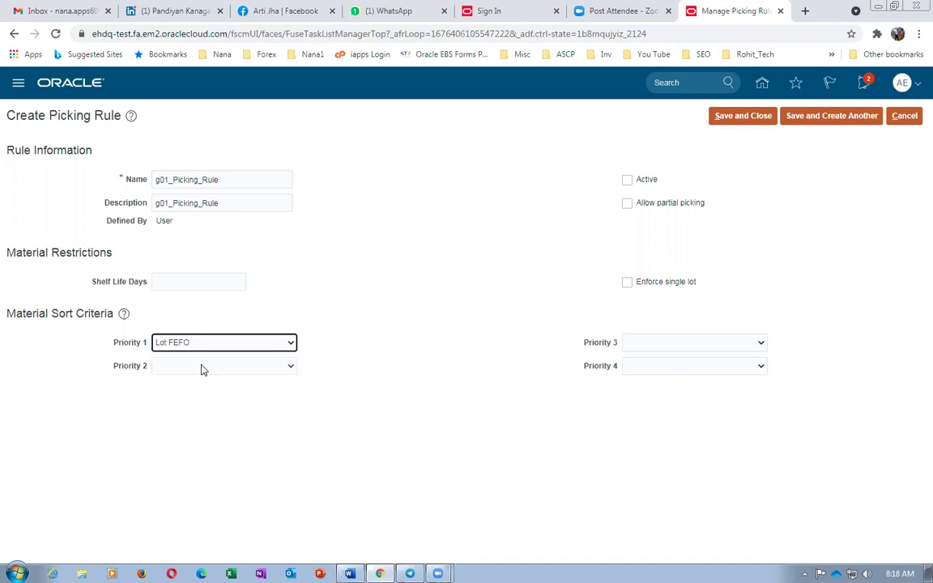
{"action": "left_click", "coordinate": [203, 369]}
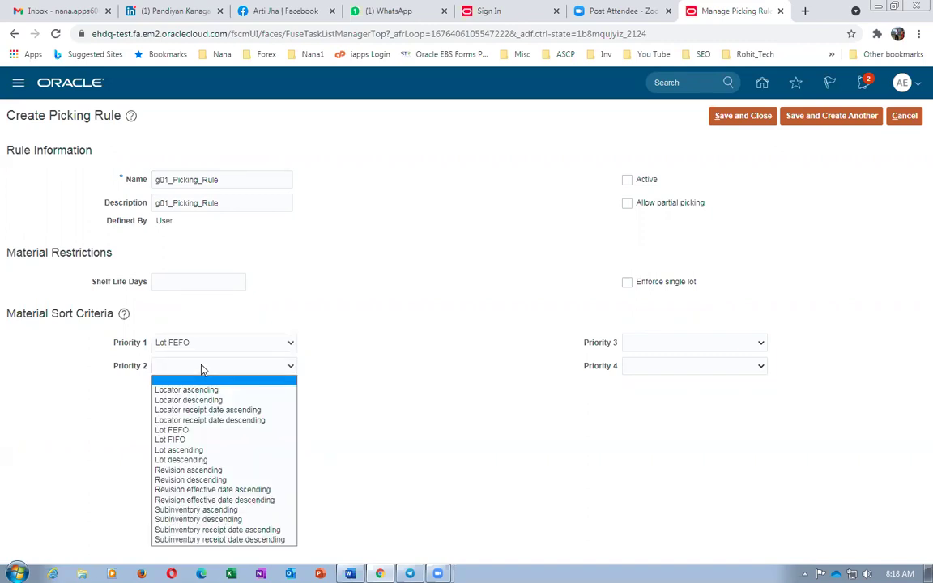
{"action": "left_click", "coordinate": [194, 481]}
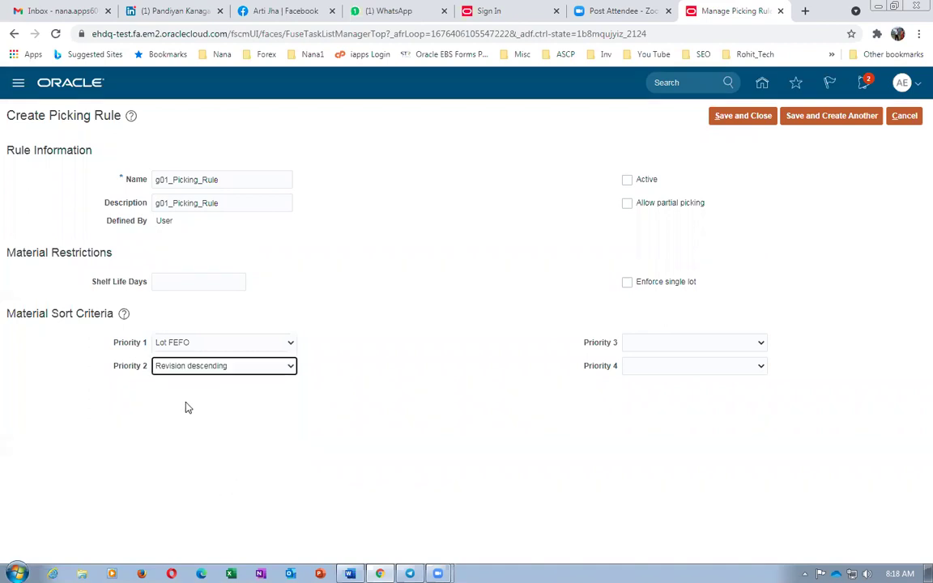
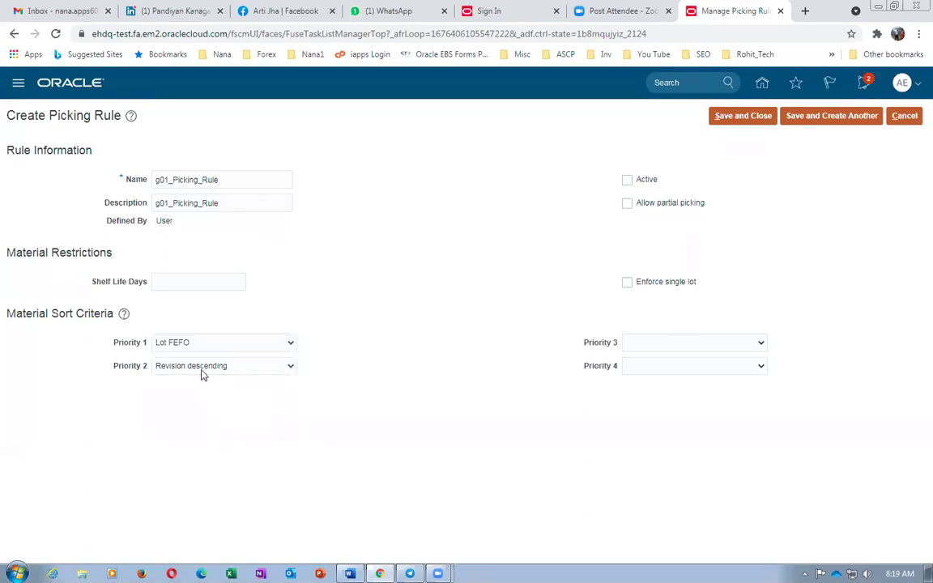
{"action": "left_click", "coordinate": [202, 368]}
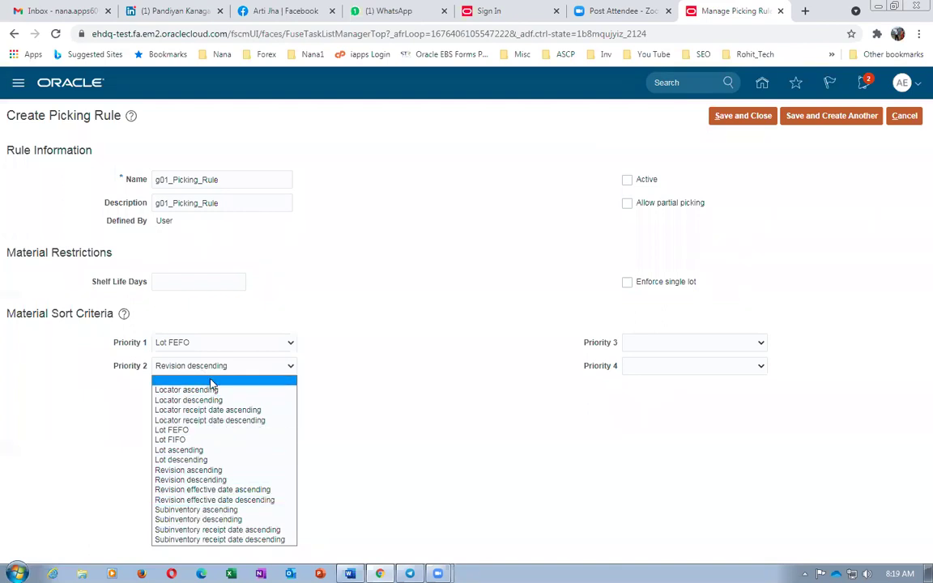
{"action": "left_click", "coordinate": [355, 409]}
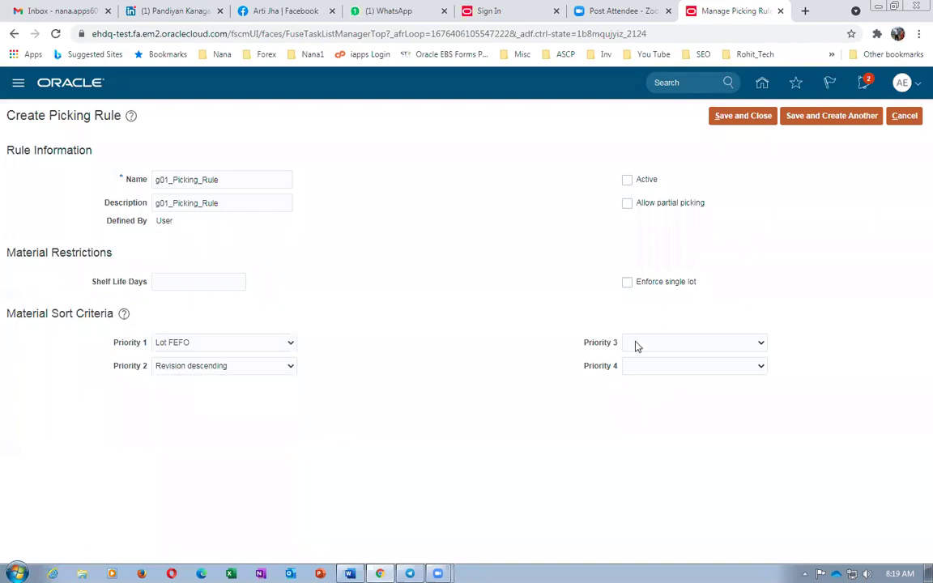
{"action": "left_click", "coordinate": [668, 346]}
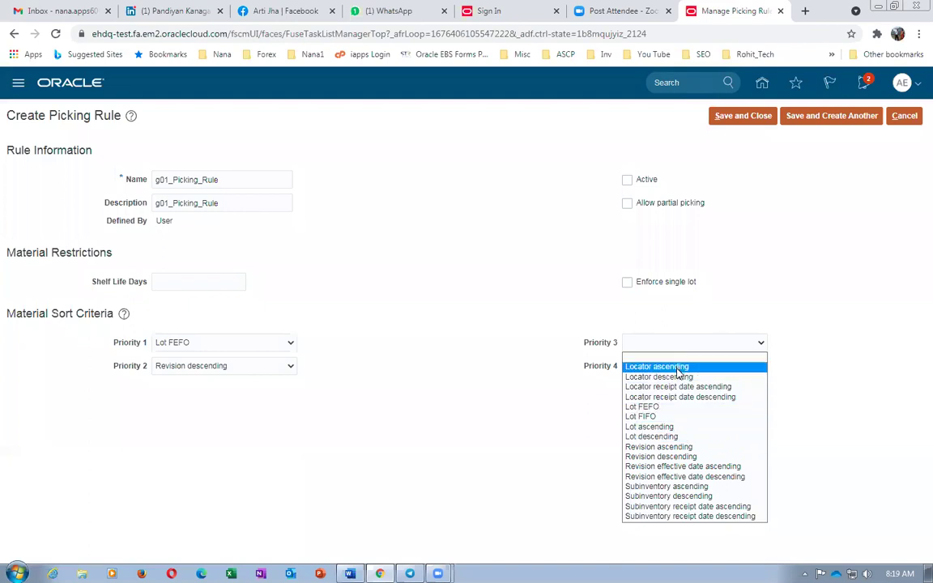
{"action": "left_click", "coordinate": [679, 368]}
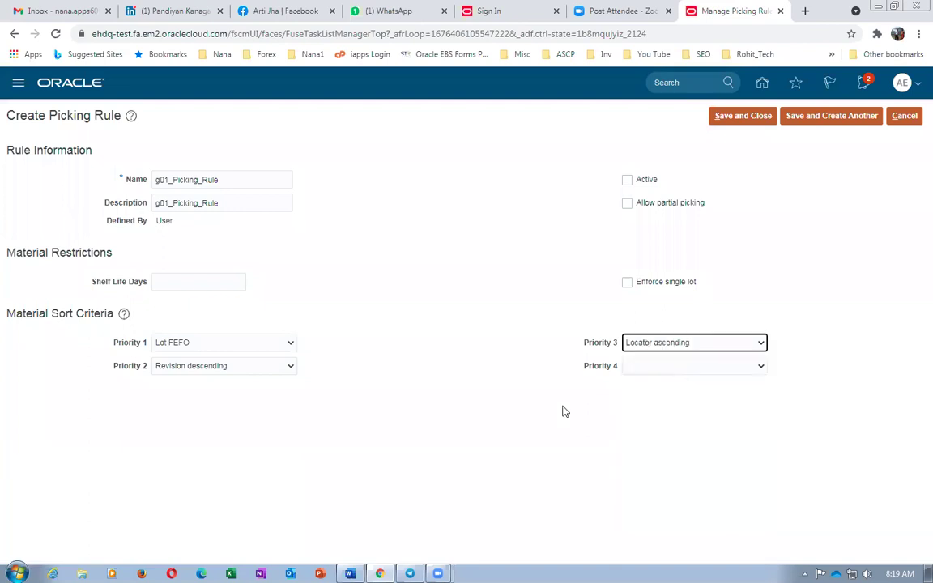
{"action": "left_click", "coordinate": [478, 412]}
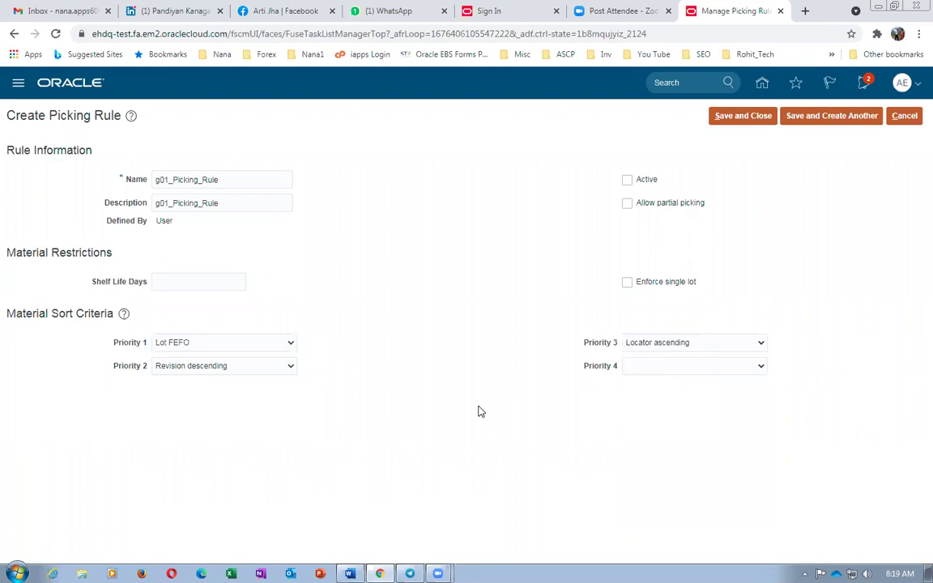
- Switch to the Word document and review the pick orders specified for the g01_stage1 locators
{"action": "key", "text": "alt+Tab"}
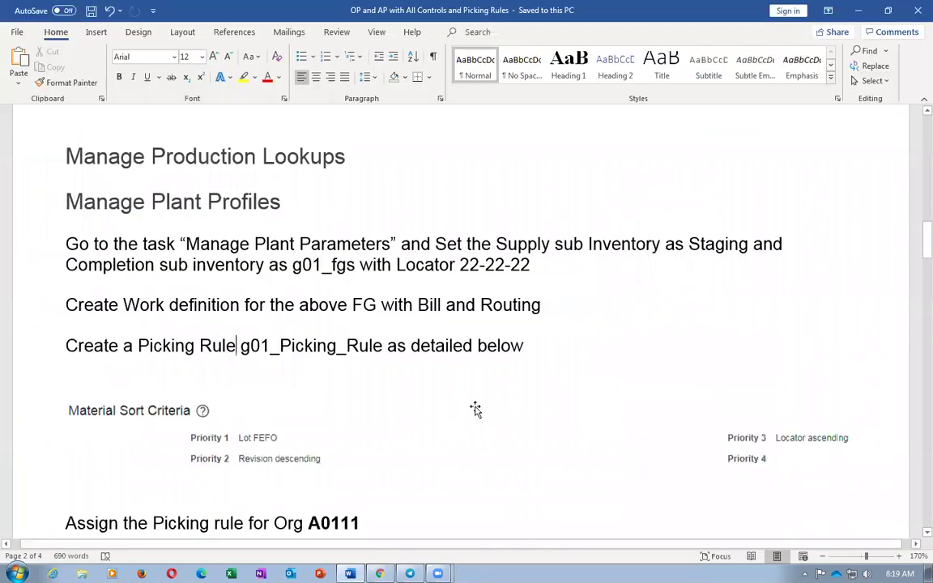
{"action": "scroll", "coordinate": [475, 409], "scroll_direction": "up", "scroll_amount": 4}
{"action": "left_click", "coordinate": [497, 255]}
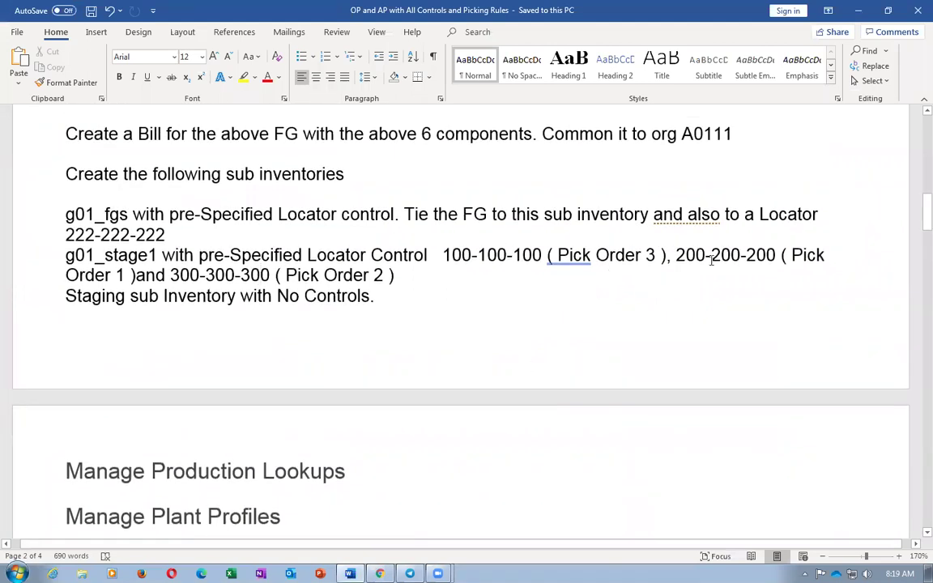
{"action": "double_click", "coordinate": [727, 255]}
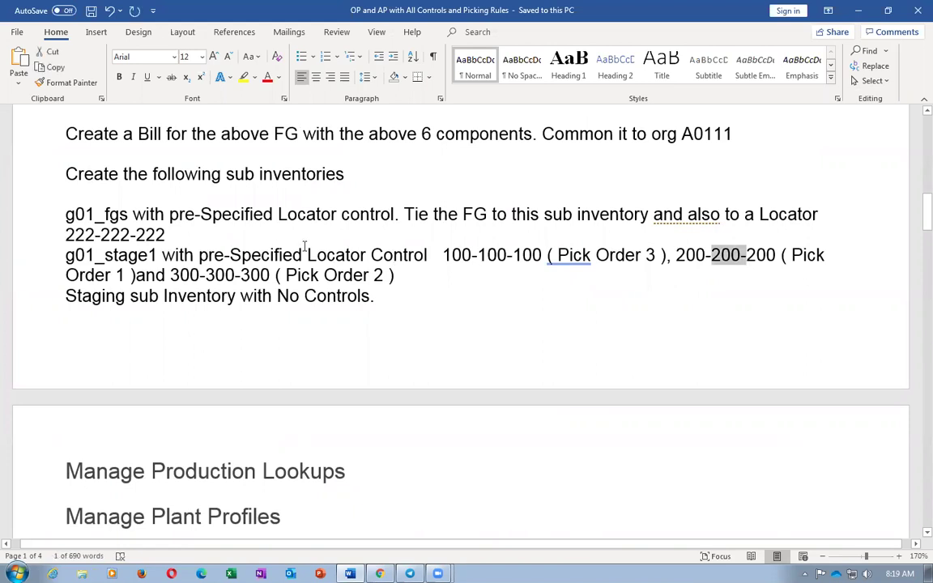
{"action": "left_click", "coordinate": [250, 276]}
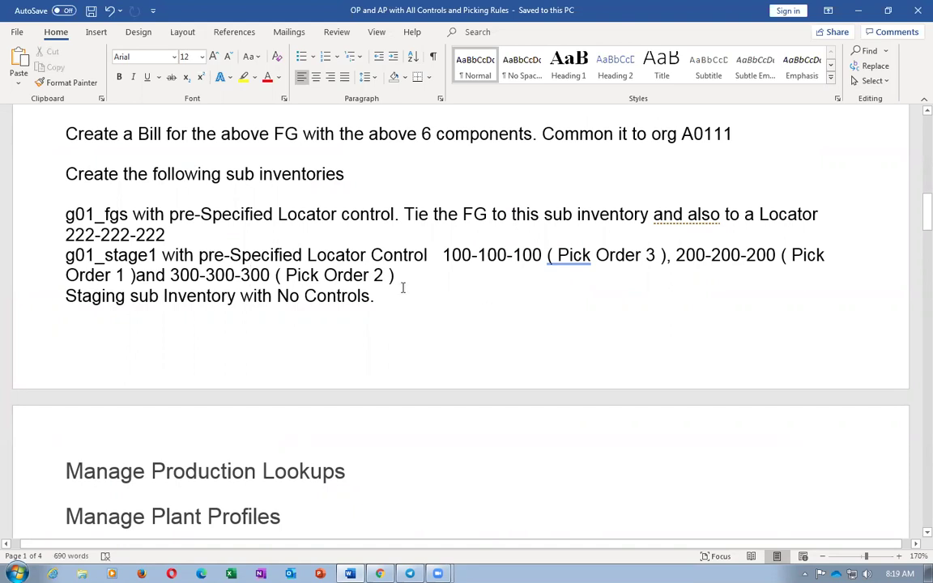
- Return to Oracle, make the picking rule active with partial picking allowed, and save and close it
{"action": "key", "text": "alt+Tab"}
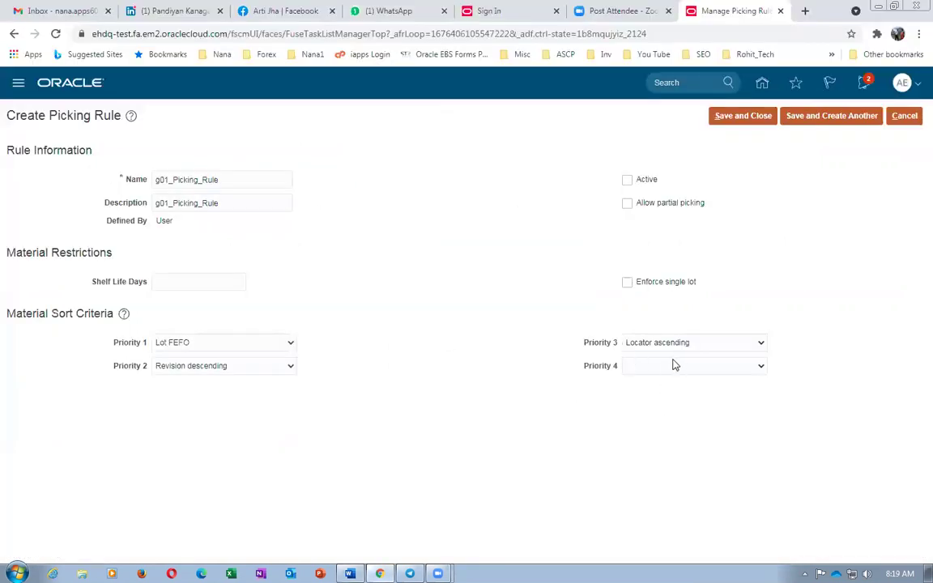
{"action": "left_click", "coordinate": [627, 180]}
{"action": "left_click", "coordinate": [629, 203]}
{"action": "left_click", "coordinate": [743, 117]}
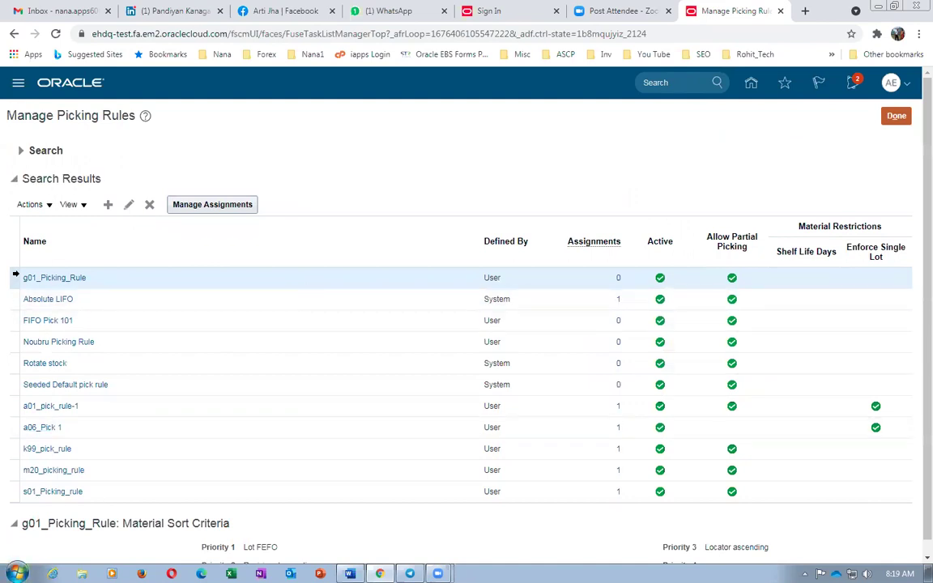
- Start a new picking rule assignment for organization A0111 with sequence 10 and picking rule g01_Picking_Rule
{"action": "left_click", "coordinate": [238, 208]}
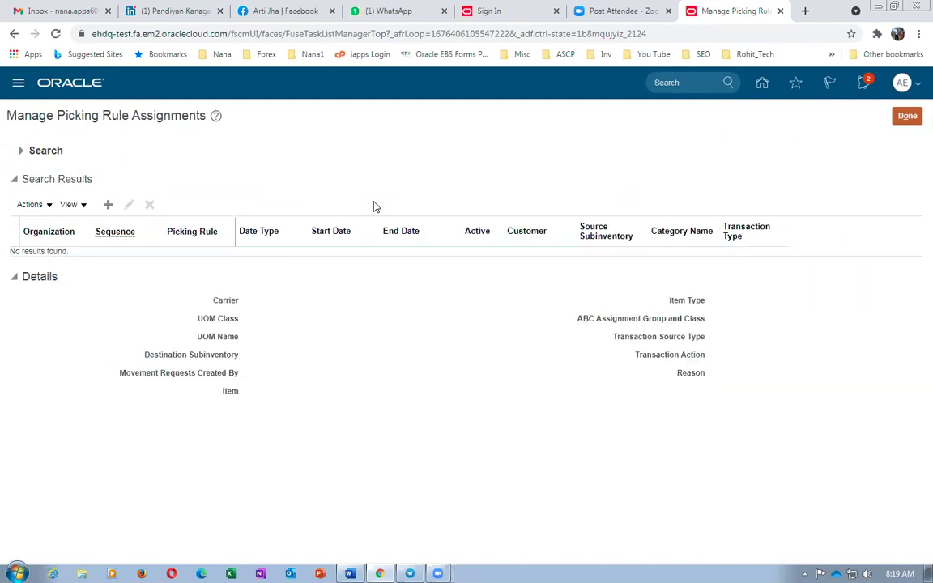
{"action": "left_click", "coordinate": [109, 205]}
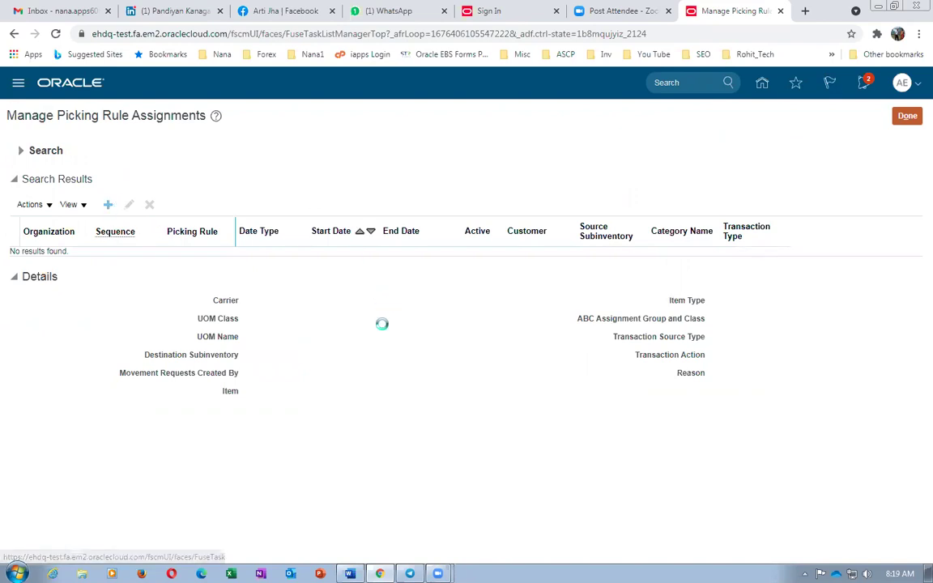
{"action": "left_click", "coordinate": [239, 179]}
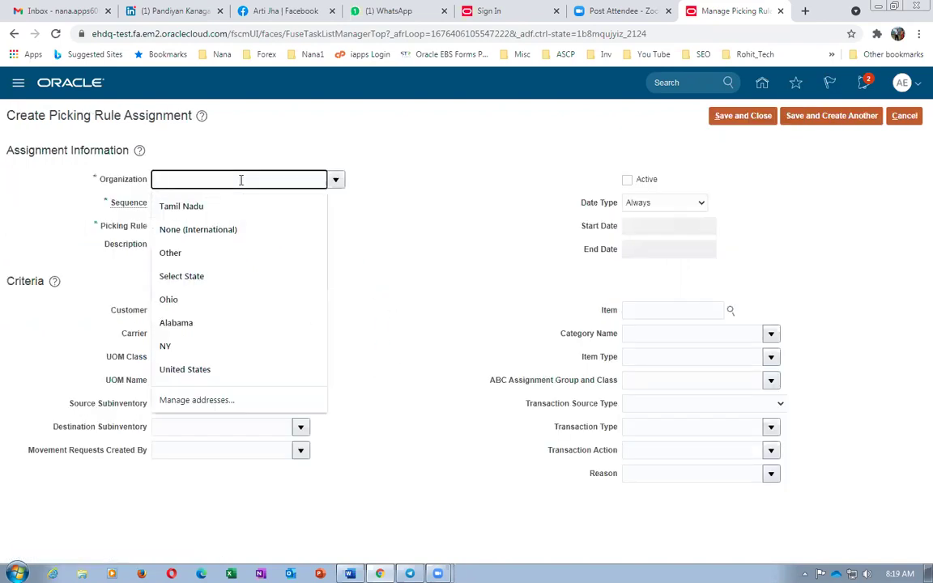
{"action": "type", "text": "A0111"}
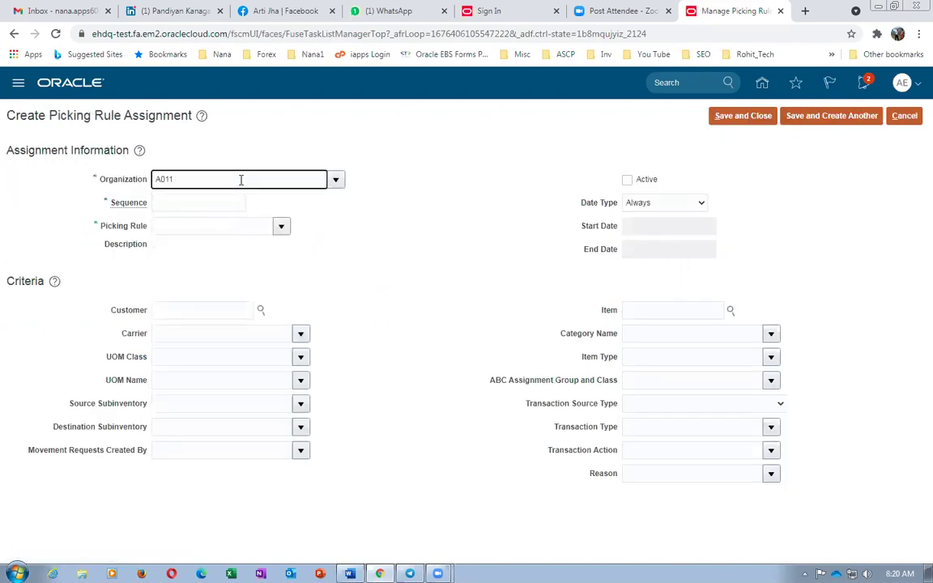
{"action": "key", "text": "Tab"}
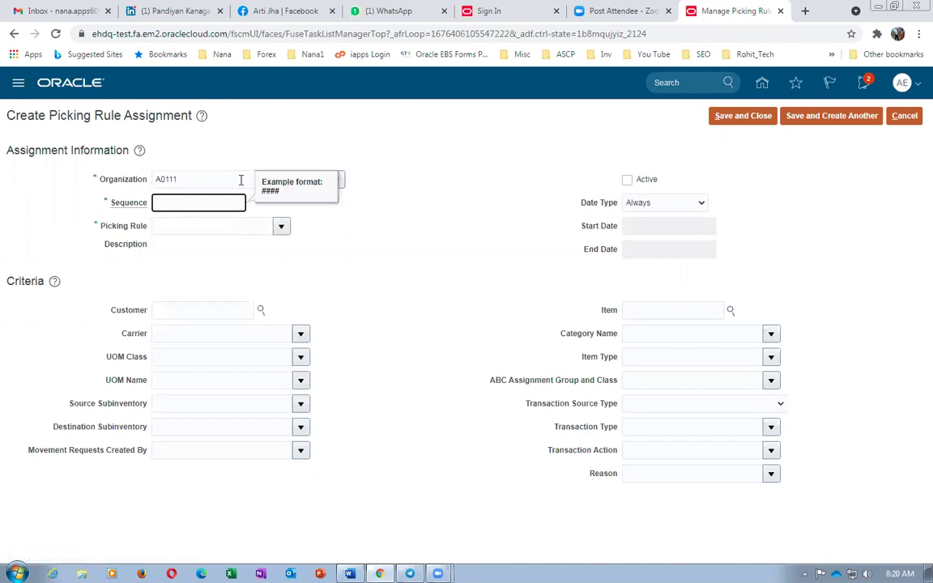
{"action": "type", "text": "10"}
{"action": "key", "text": "Tab"}
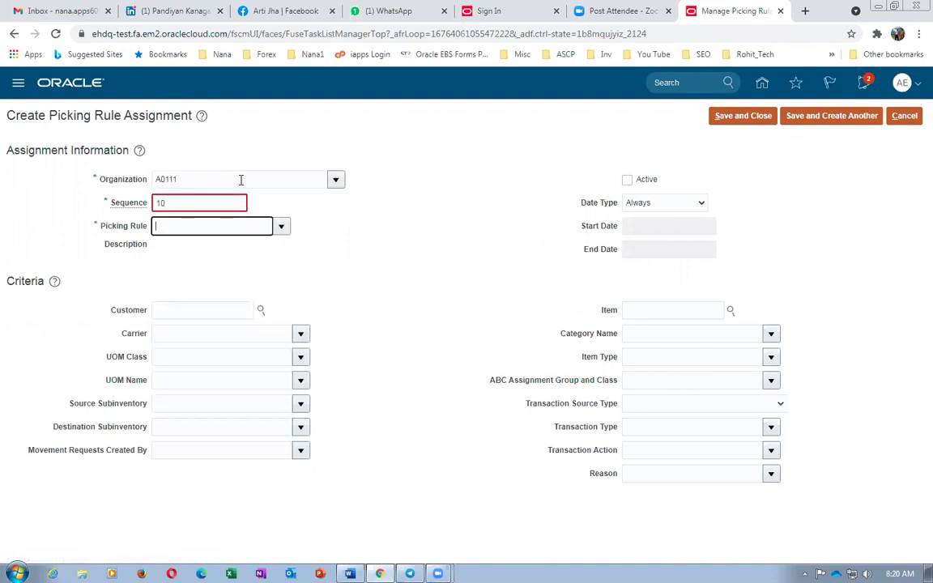
{"action": "type", "text": "g01"}
{"action": "key", "text": "Tab"}
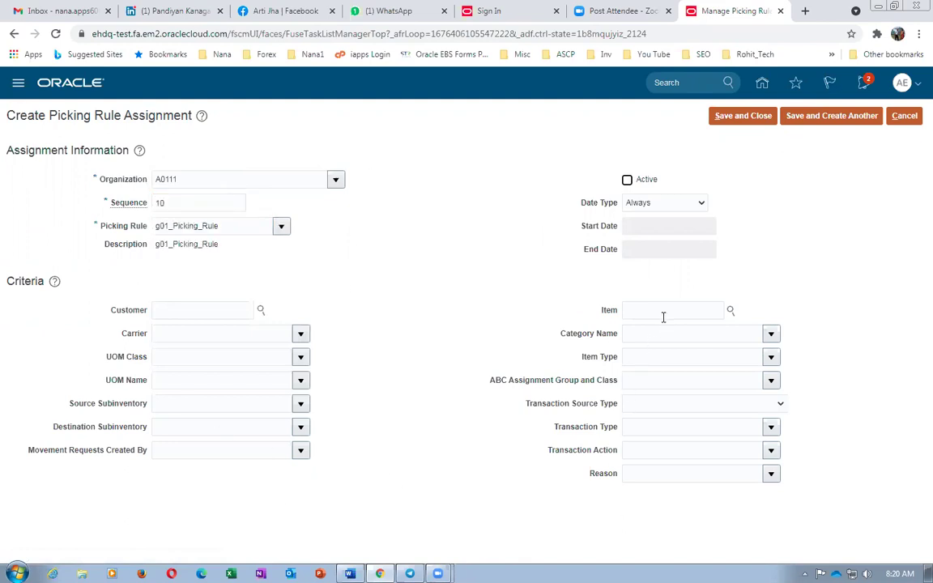
- Examine the criteria fields offered for the picking rule assignment, including customer, carrier, destination subinventory, item and category name
{"action": "left_click", "coordinate": [164, 203]}
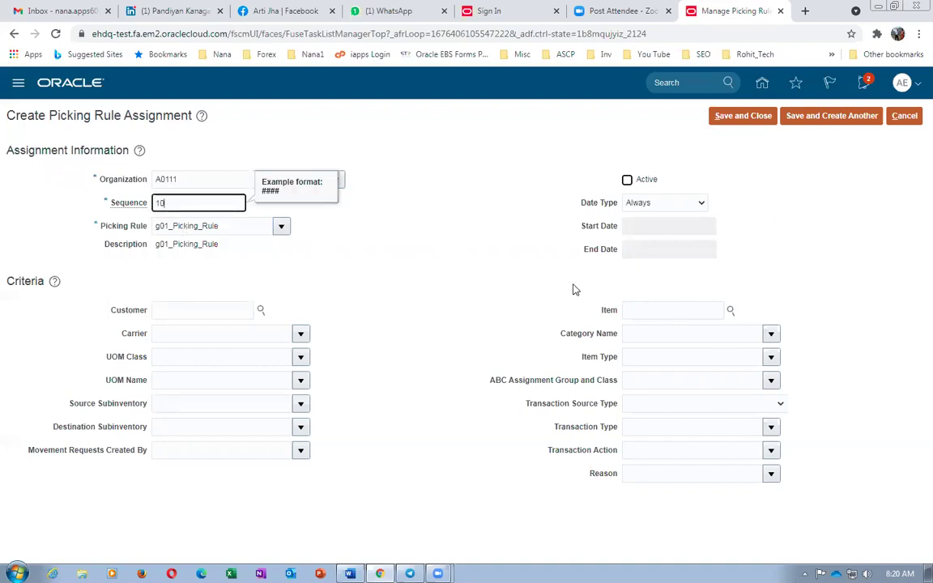
{"action": "left_click", "coordinate": [656, 308]}
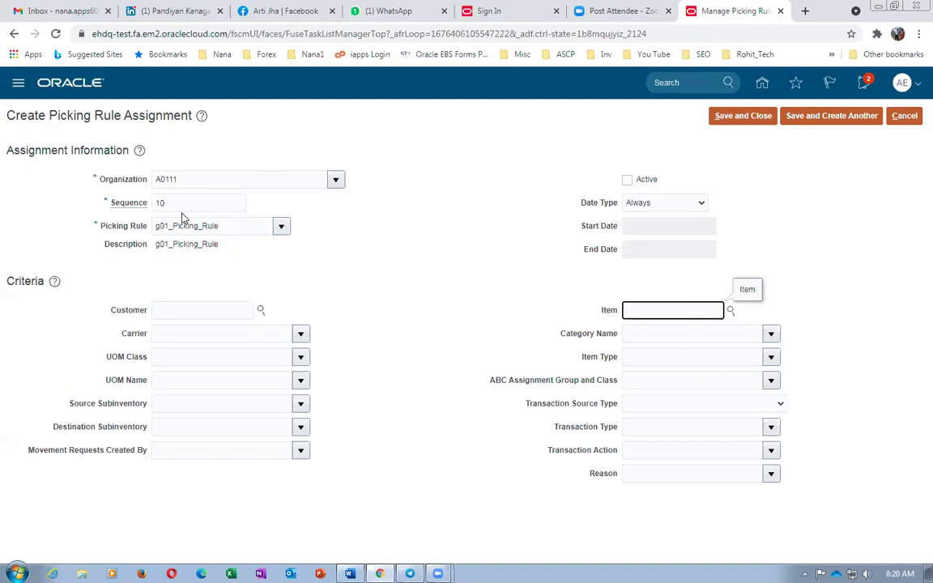
{"action": "left_click", "coordinate": [662, 334]}
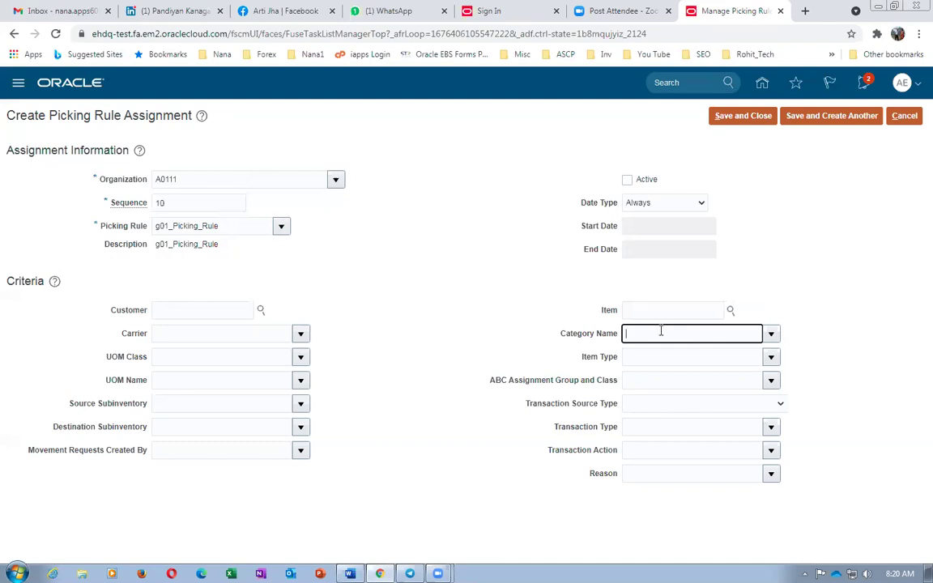
{"action": "left_click", "coordinate": [220, 227]}
{"action": "left_click_drag", "start_coordinate": [220, 228], "coordinate": [141, 241]}
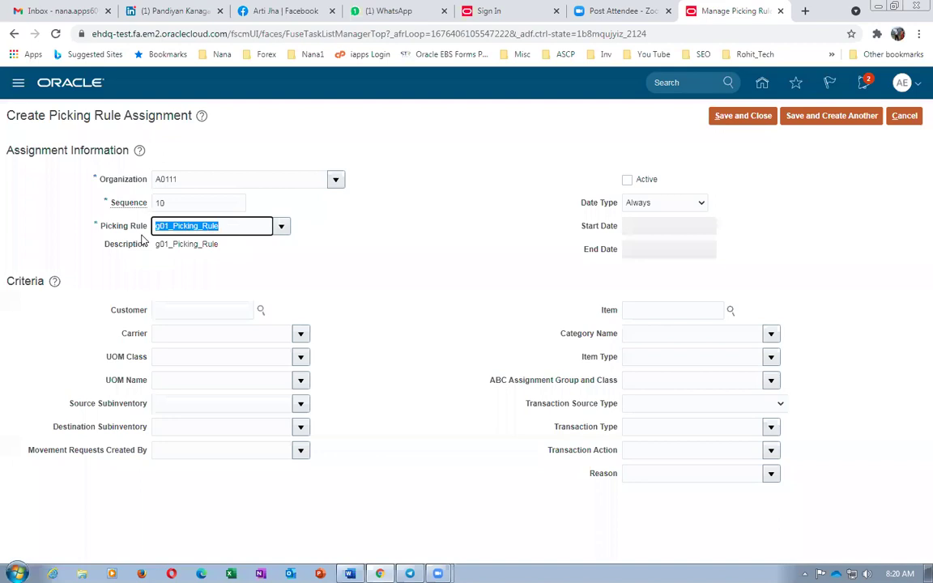
{"action": "left_click", "coordinate": [673, 334]}
{"action": "left_click", "coordinate": [183, 311]}
{"action": "left_click", "coordinate": [188, 332]}
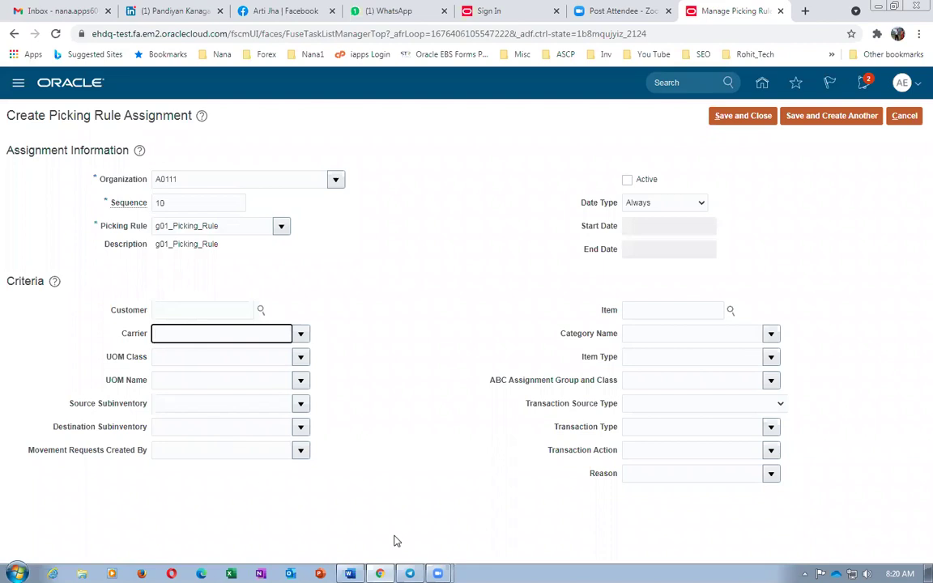
{"action": "left_click", "coordinate": [213, 426]}
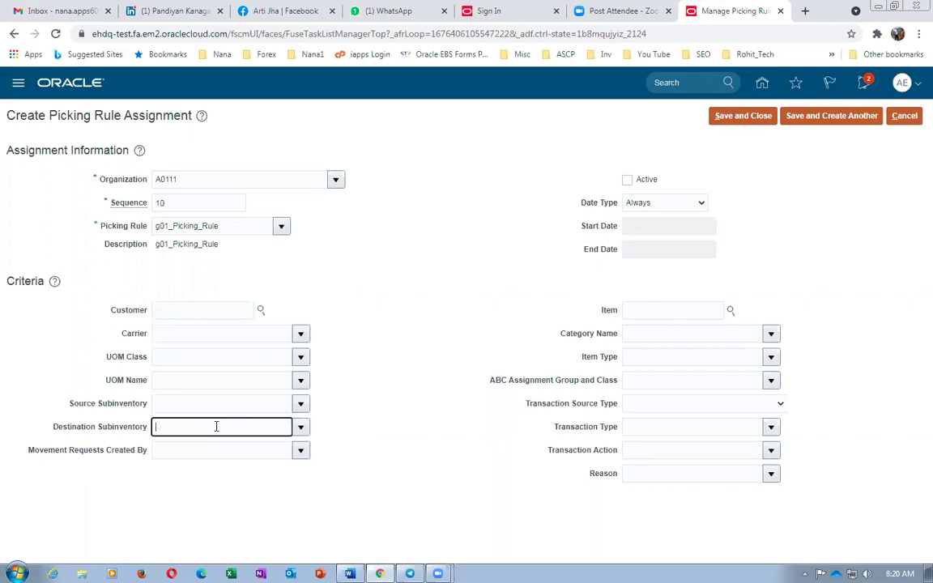
{"action": "left_click", "coordinate": [133, 226]}
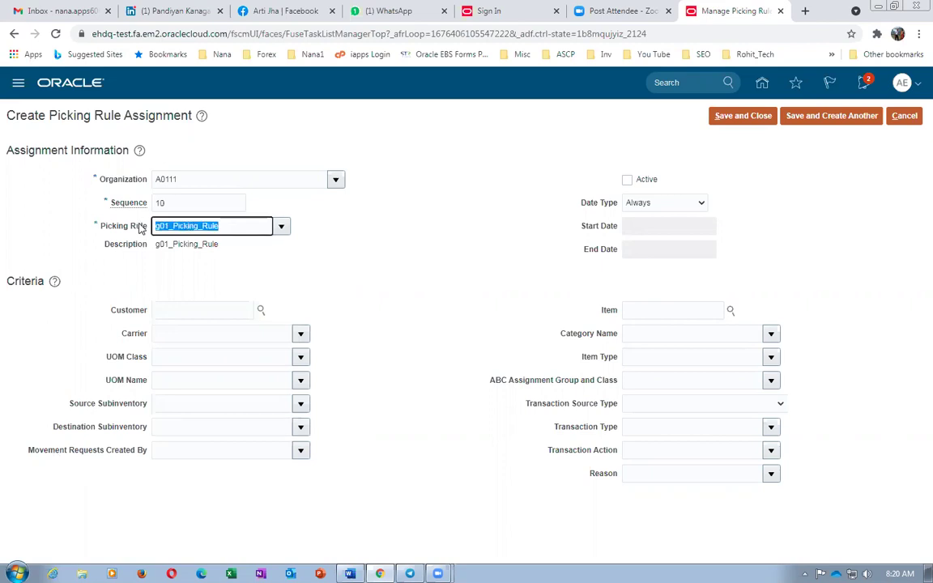
{"action": "left_click", "coordinate": [314, 268]}
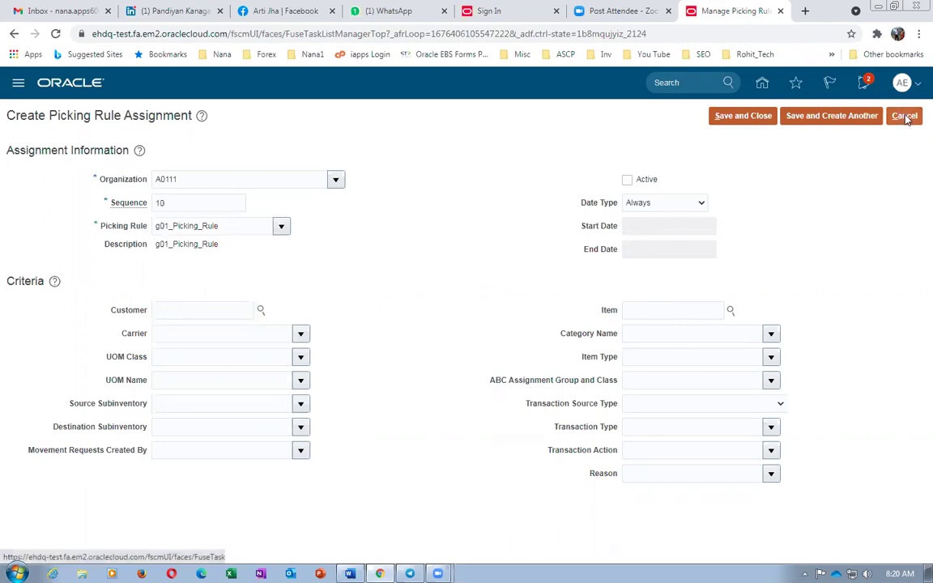
- Mark the picking rule assignment as active, check its sequence, and discard it to return to the picking rules list
{"action": "left_click", "coordinate": [627, 180]}
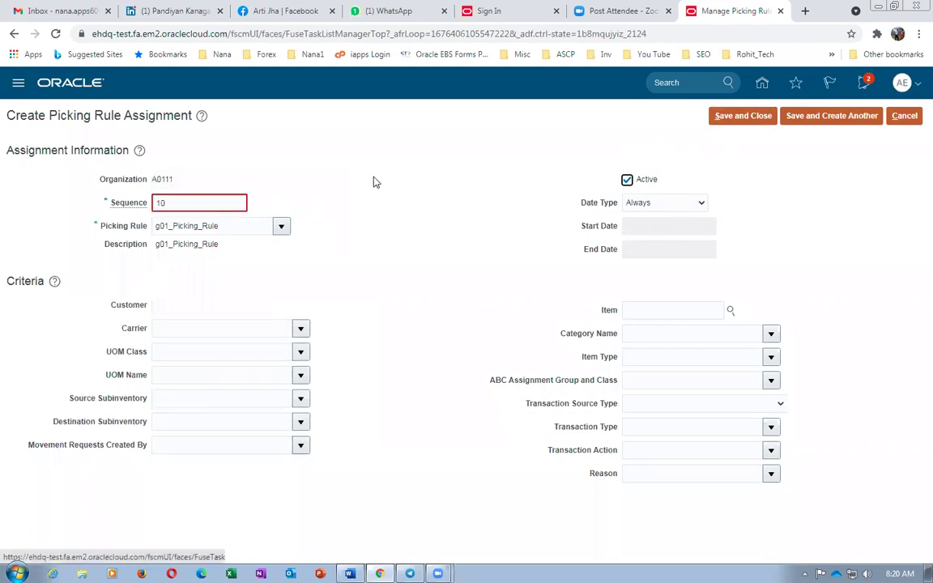
{"action": "left_click", "coordinate": [208, 203]}
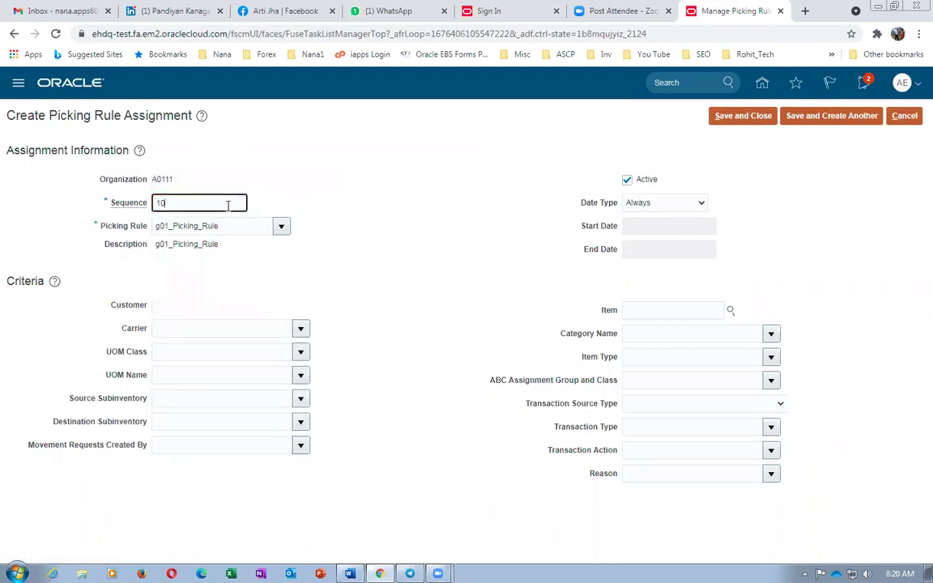
{"action": "left_click", "coordinate": [444, 330]}
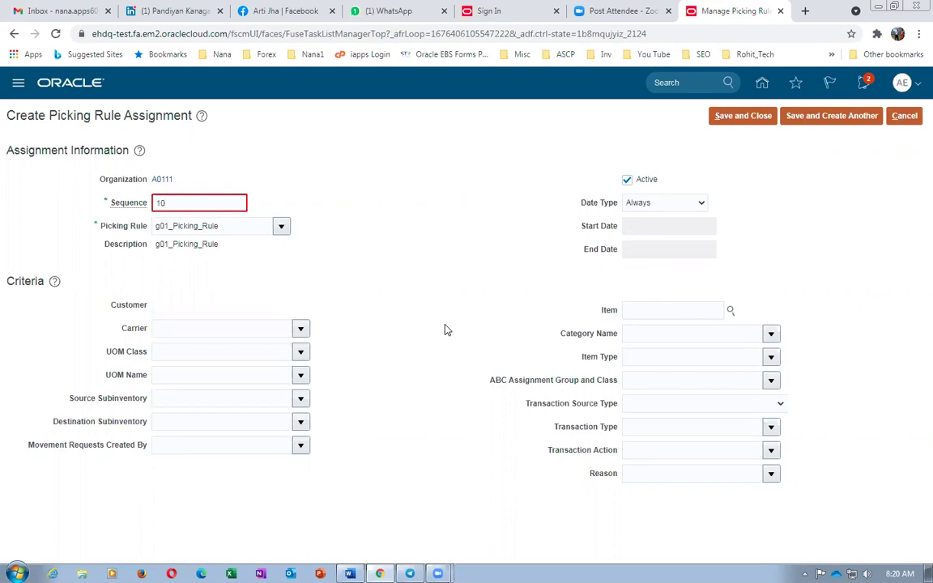
{"action": "left_click", "coordinate": [903, 114]}
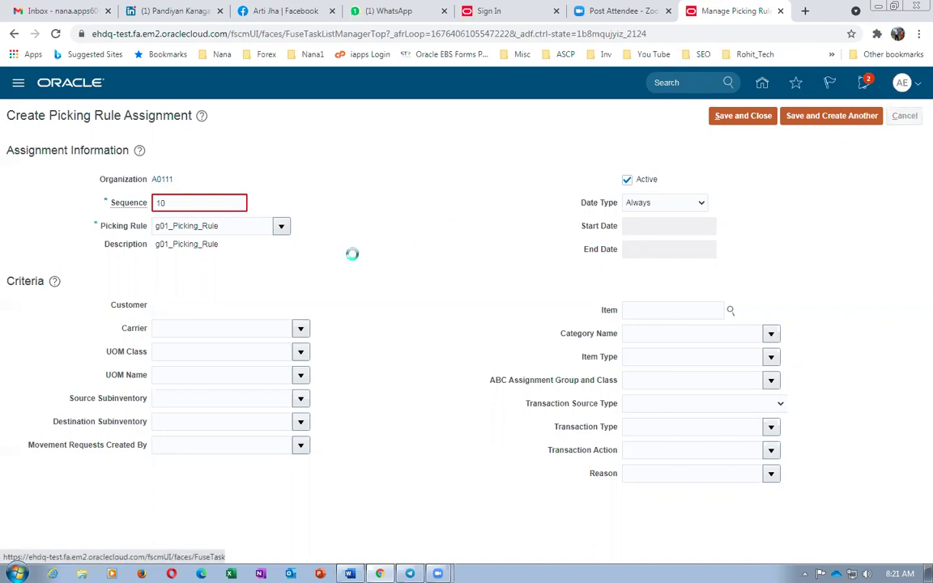
{"action": "left_click", "coordinate": [907, 115]}
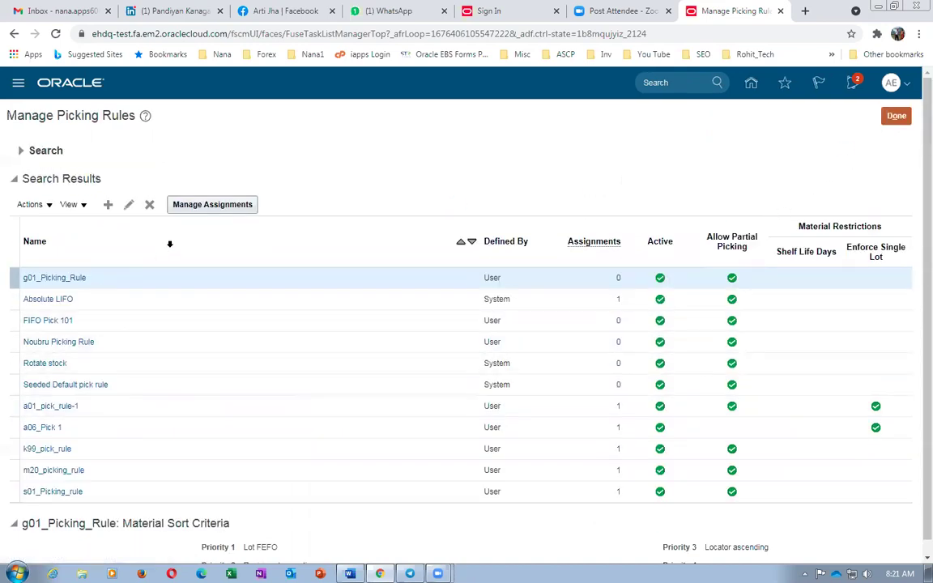
- Open g01_Picking_Rule for editing, examine the sort options available for priority 1, and cancel without saving
{"action": "left_click", "coordinate": [128, 204]}
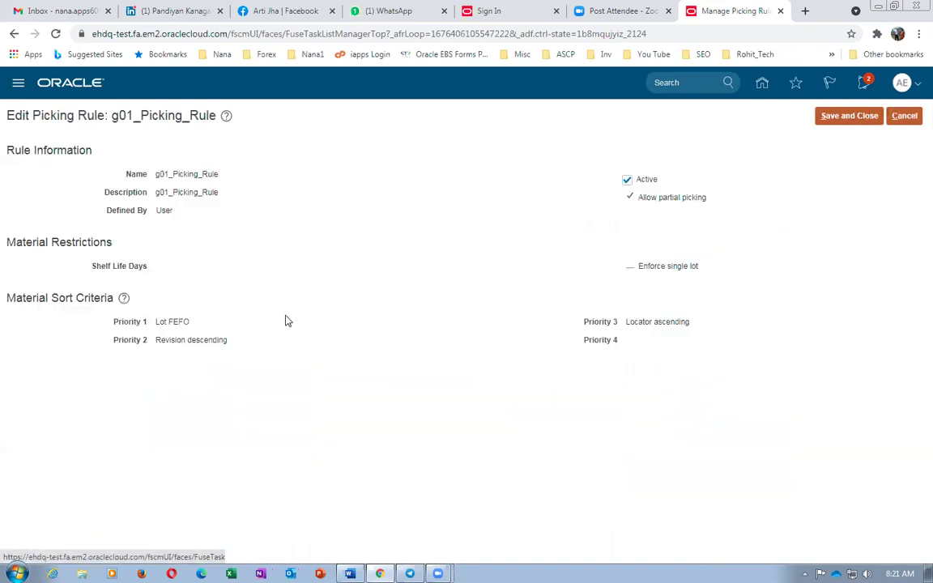
{"action": "left_click", "coordinate": [628, 182]}
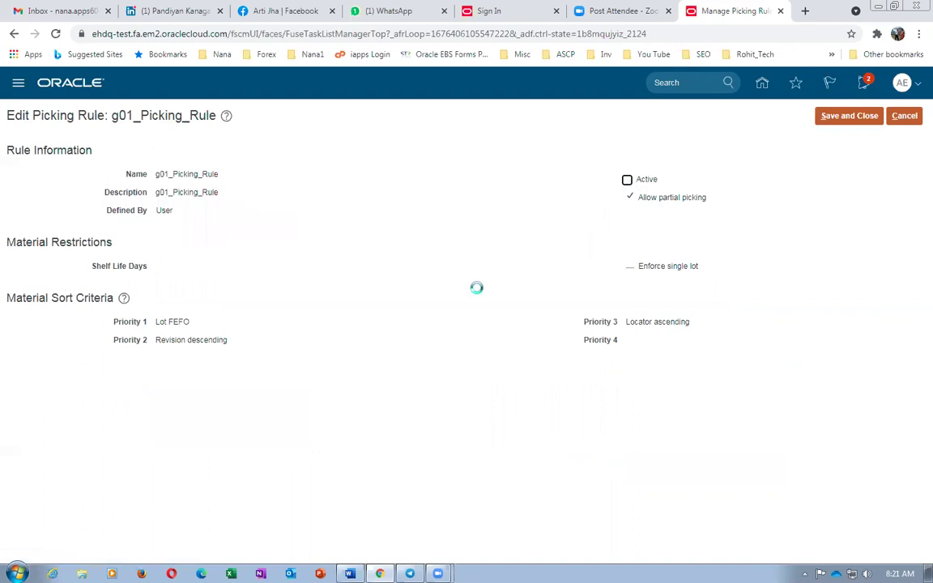
{"action": "left_click", "coordinate": [240, 348]}
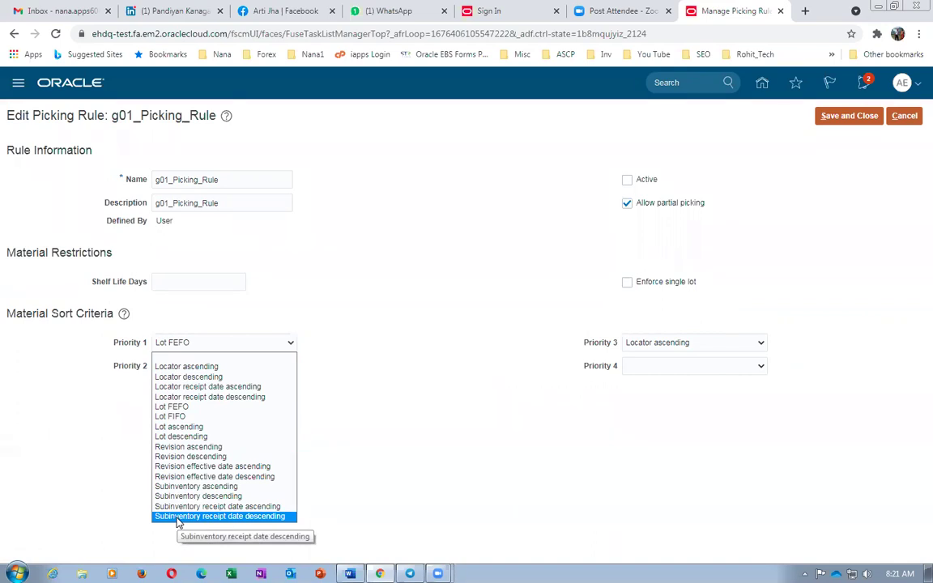
{"action": "left_click", "coordinate": [409, 369]}
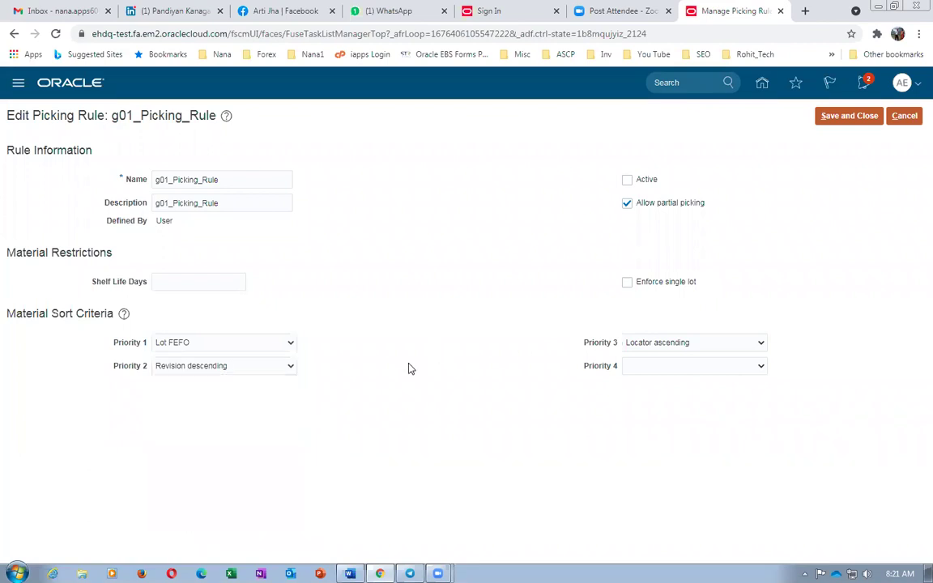
{"action": "left_click", "coordinate": [910, 119]}
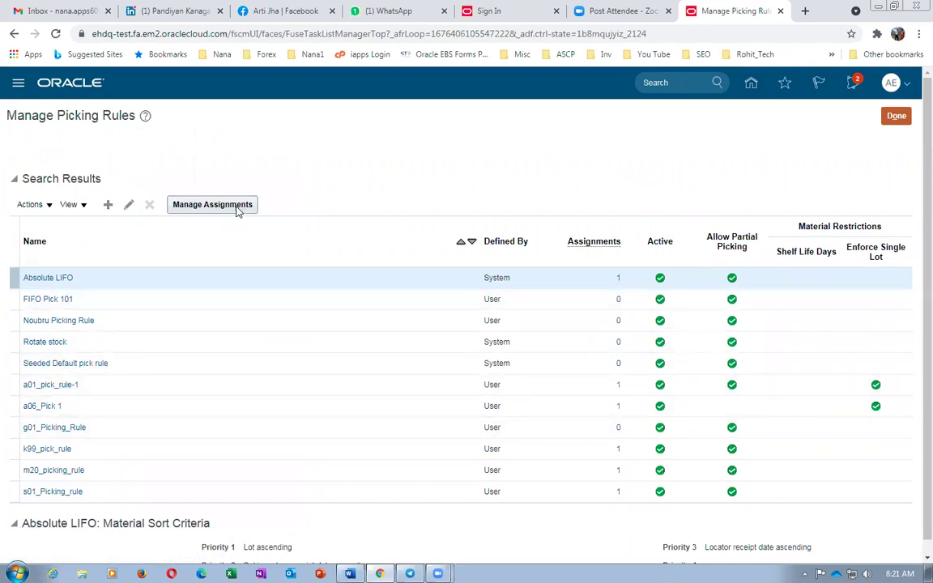
- Review the Absolute LIFO rule's assignment to organization FLINTOC without changing it, and leave the picking rules
{"action": "left_click", "coordinate": [238, 206]}
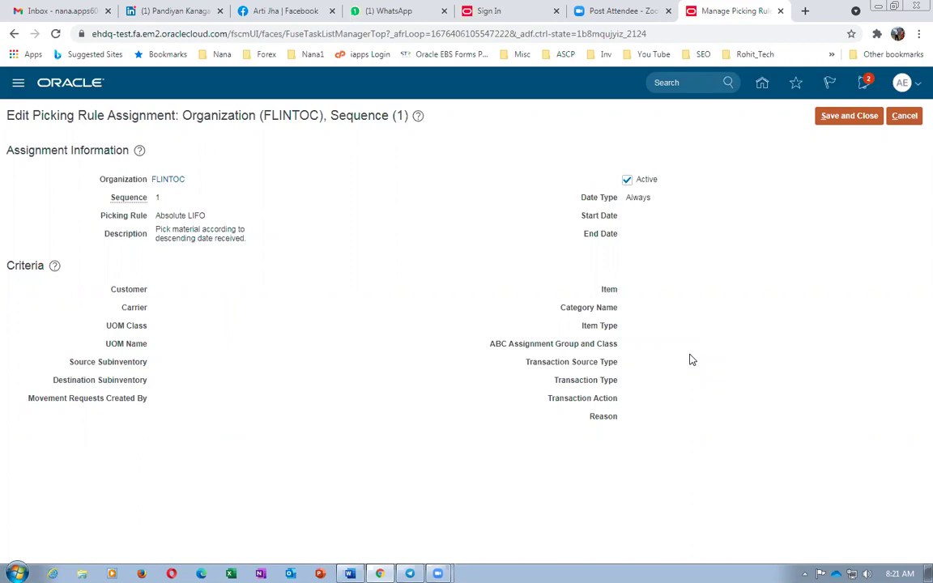
{"action": "left_click", "coordinate": [821, 107]}
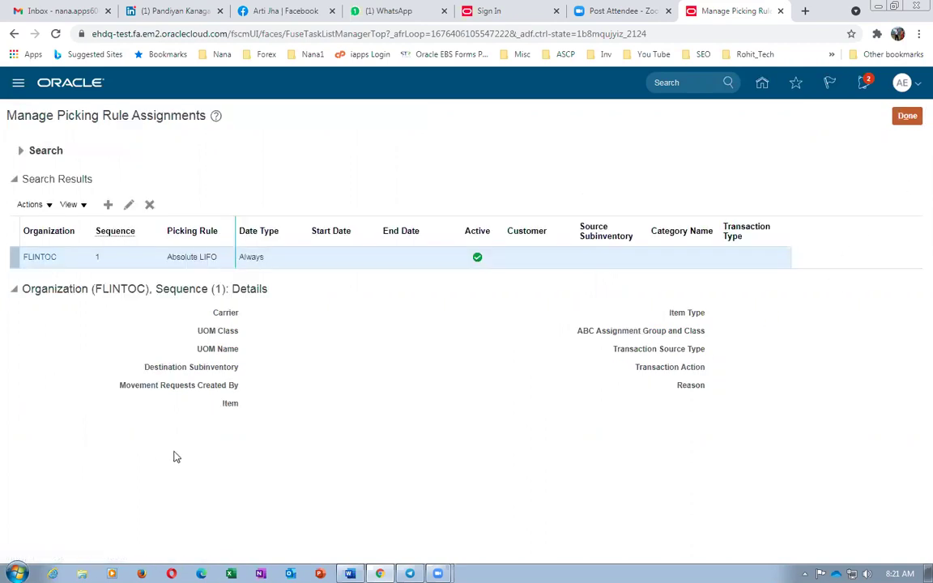
{"action": "left_click", "coordinate": [907, 115]}
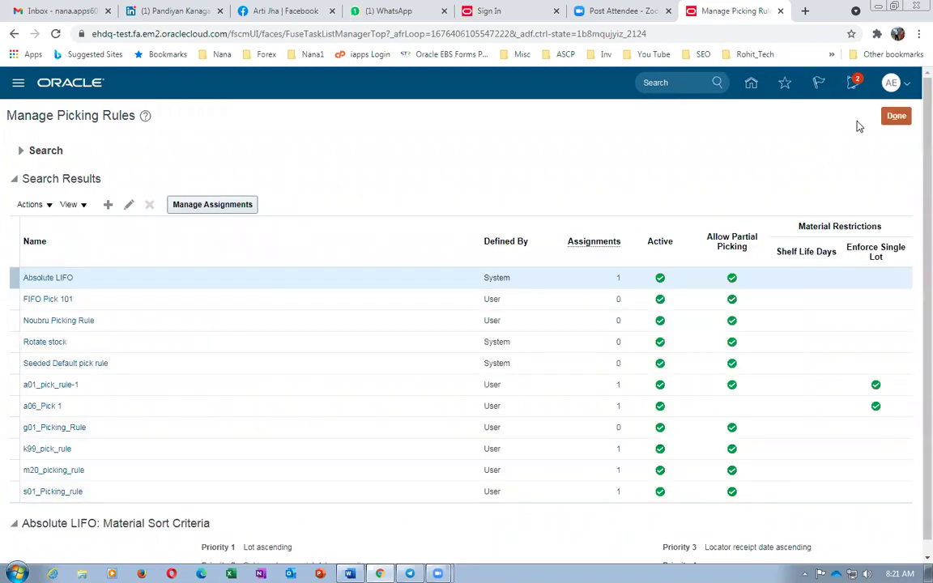
{"action": "left_click", "coordinate": [897, 115]}
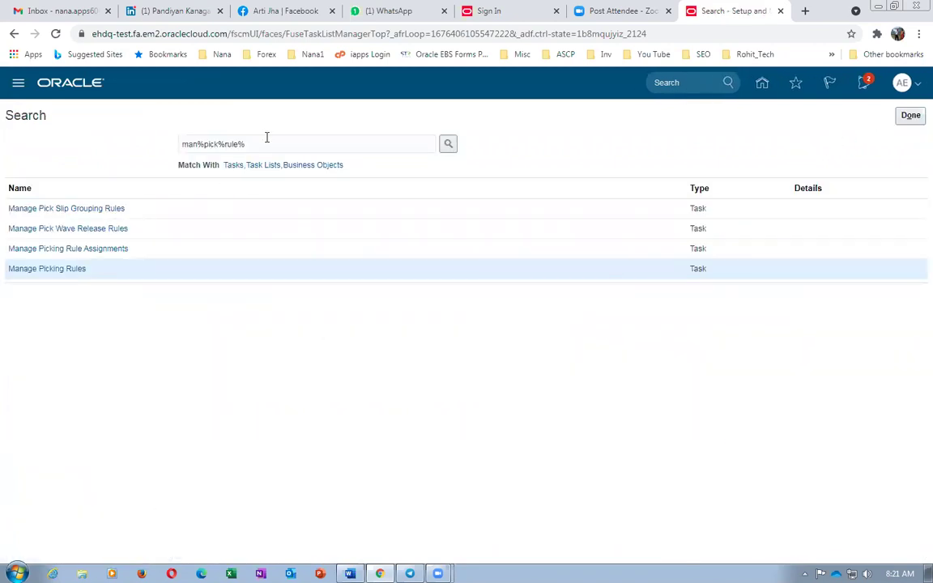
- Search the setup tasks for man%inv%org% and open Manage Inventory Organizations
{"action": "left_click_drag", "start_coordinate": [266, 138], "coordinate": [126, 152]}
{"action": "type", "text": "man%inv%org%"}
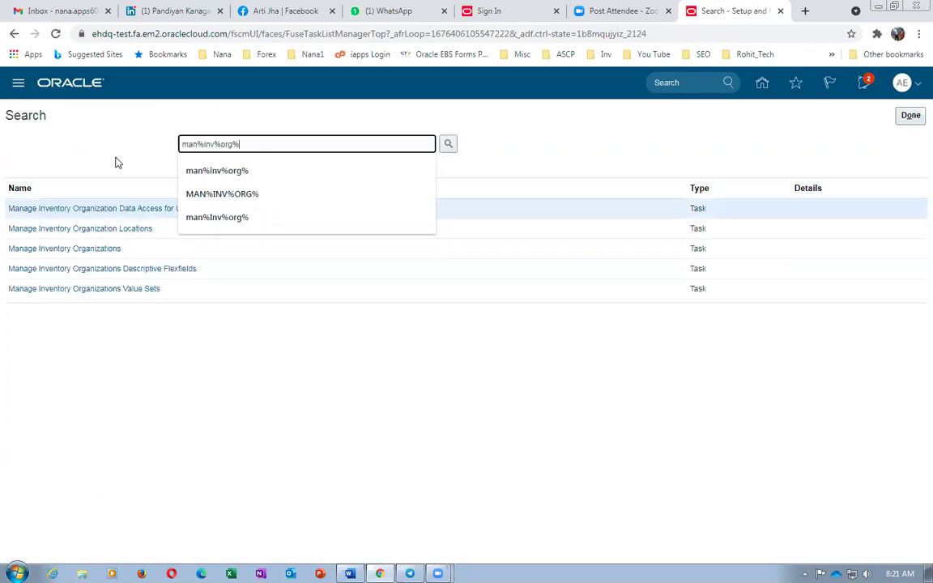
{"action": "left_click", "coordinate": [85, 249]}
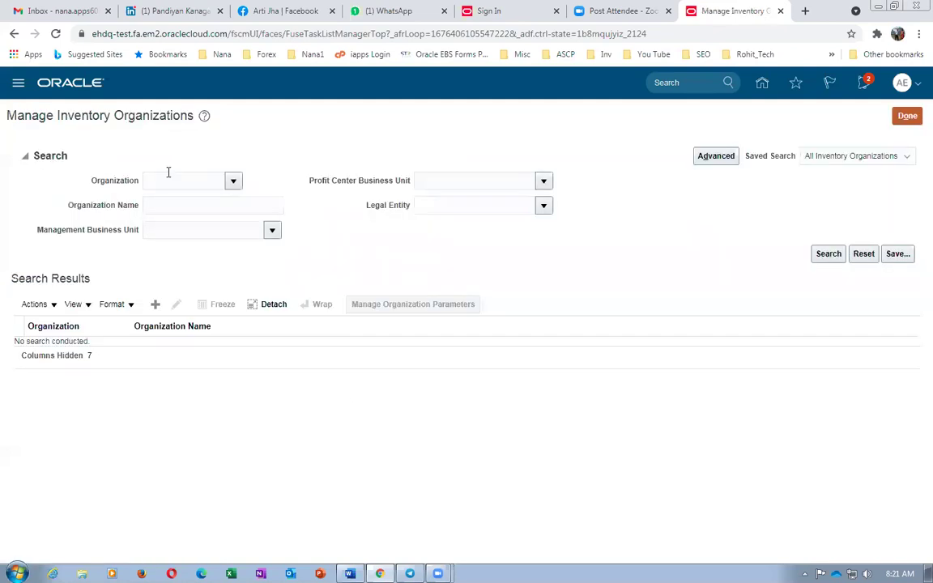
- Find inventory organization A0111 and open the item sourcing details in its organization parameters
{"action": "left_click", "coordinate": [168, 173]}
{"action": "type", "text": "A011"}
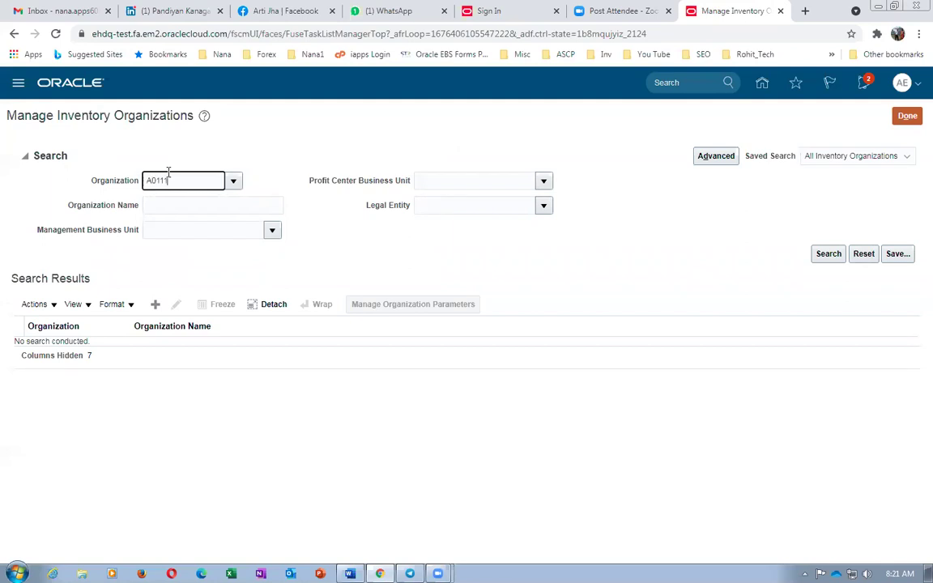
{"action": "key", "text": "Tab"}
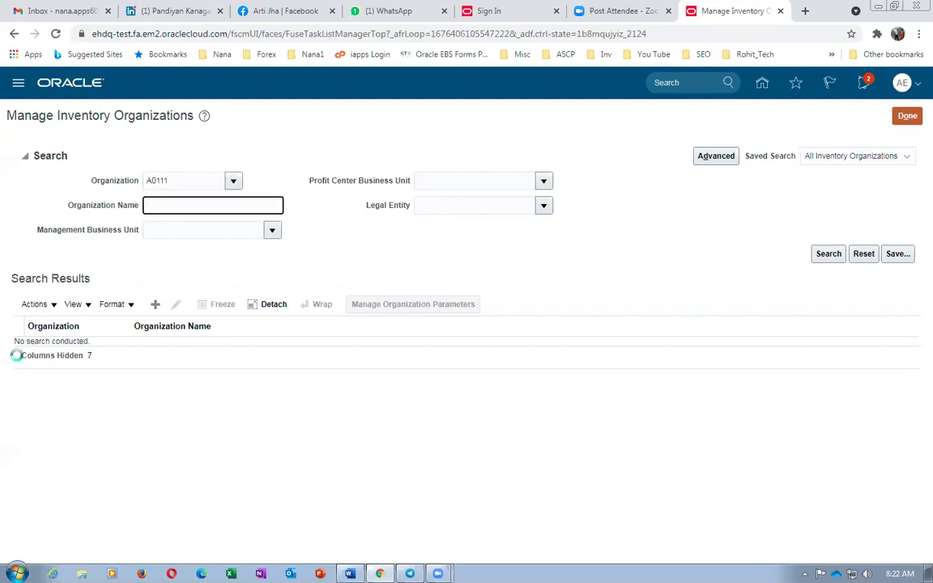
{"action": "left_click", "coordinate": [175, 210]}
{"action": "left_click", "coordinate": [767, 118]}
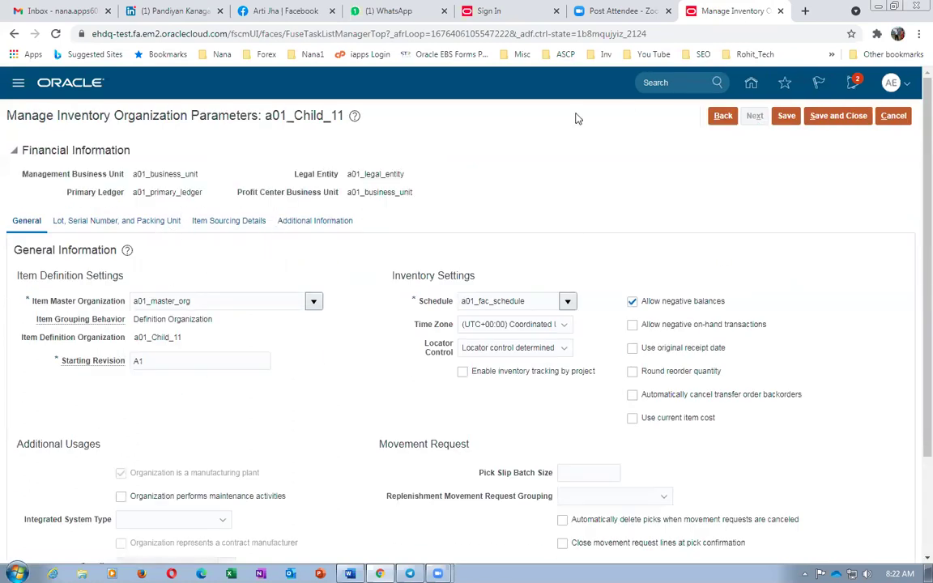
{"action": "left_click", "coordinate": [230, 223]}
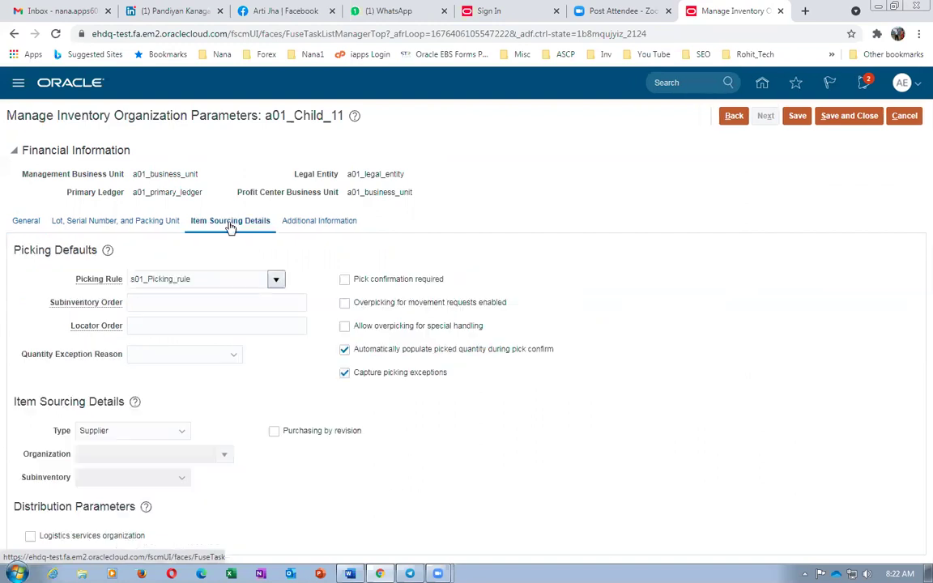
- Review the default picking rule of organization A0111 in its item sourcing details and cancel the parameters without saving
{"action": "left_click_drag", "start_coordinate": [221, 279], "coordinate": [79, 272]}
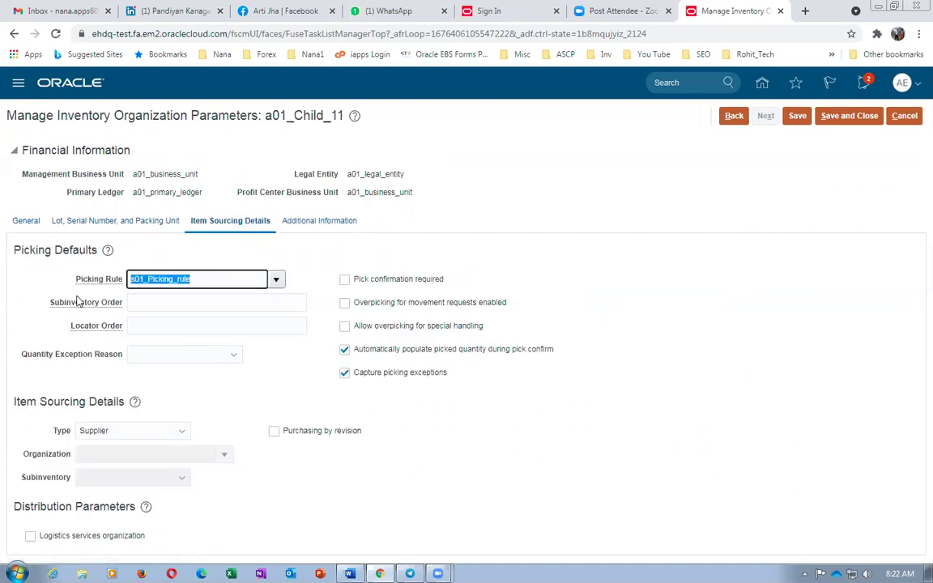
{"action": "left_click", "coordinate": [639, 308]}
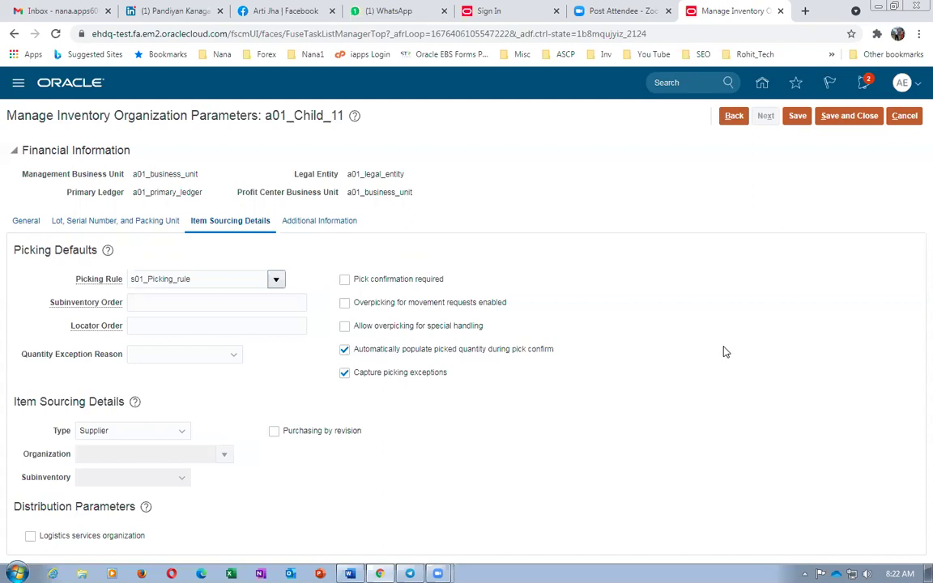
{"action": "left_click", "coordinate": [905, 118]}
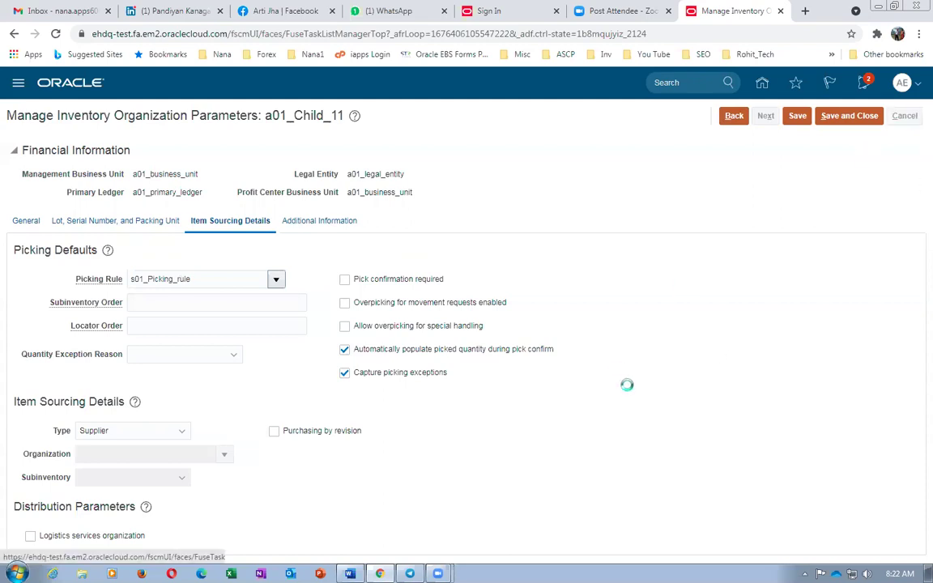
- Switch to the Word exercise document and review the picking rule instructions and the table of miscellaneous receipt transactions
{"action": "key", "text": "alt+Tab"}
{"action": "scroll", "coordinate": [515, 488], "scroll_direction": "down", "scroll_amount": 5}
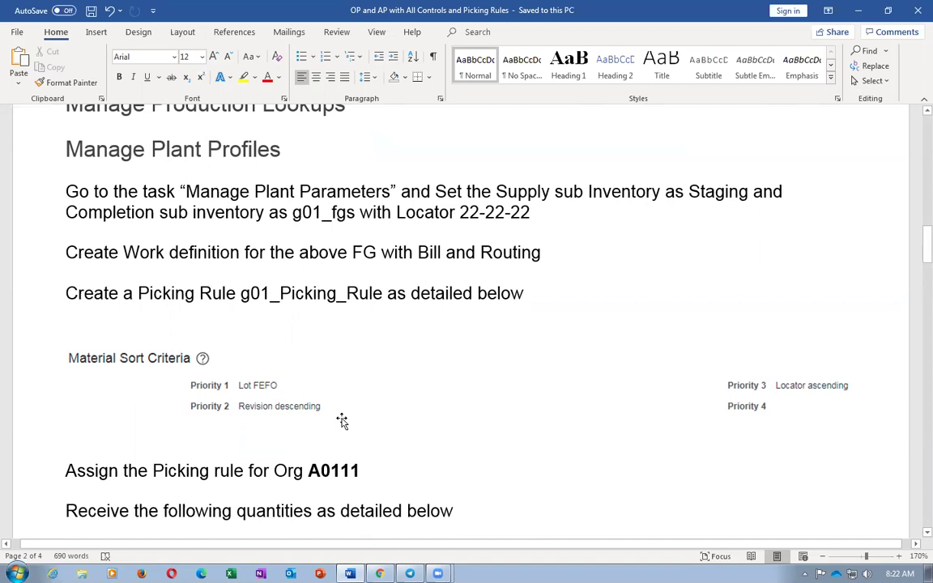
{"action": "scroll", "coordinate": [341, 420], "scroll_direction": "down", "scroll_amount": 3}
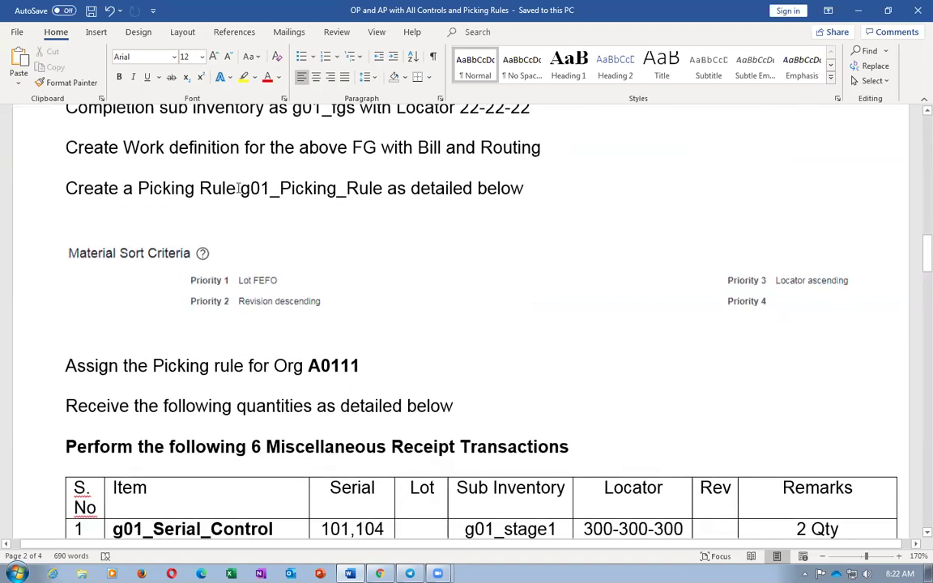
{"action": "double_click", "coordinate": [268, 186]}
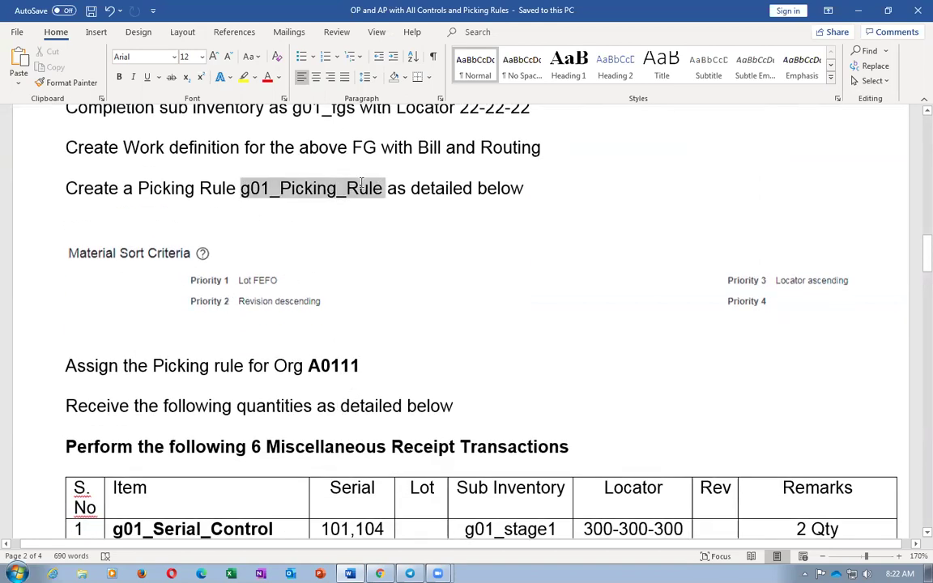
{"action": "left_click", "coordinate": [348, 366]}
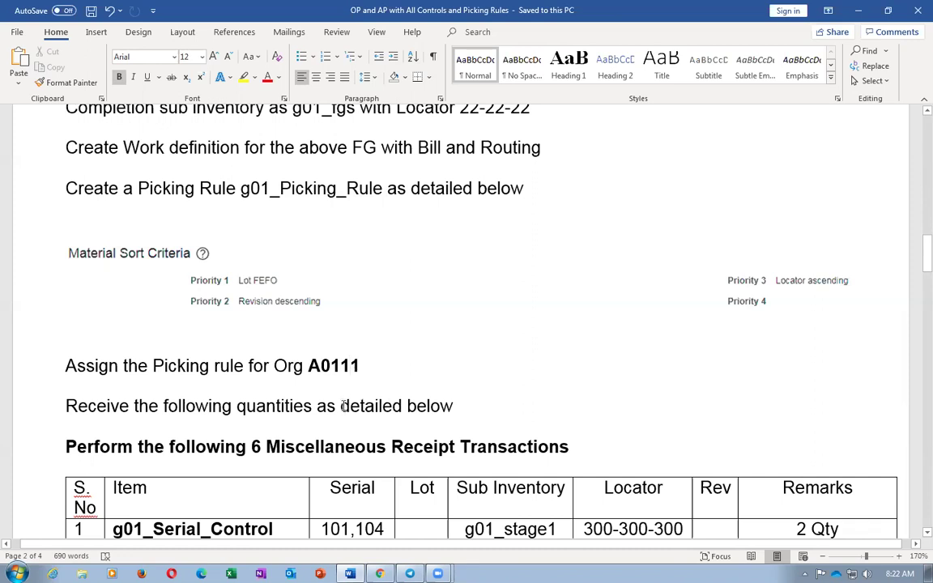
{"action": "left_click", "coordinate": [364, 406]}
{"action": "scroll", "coordinate": [342, 389], "scroll_direction": "down", "scroll_amount": 3}
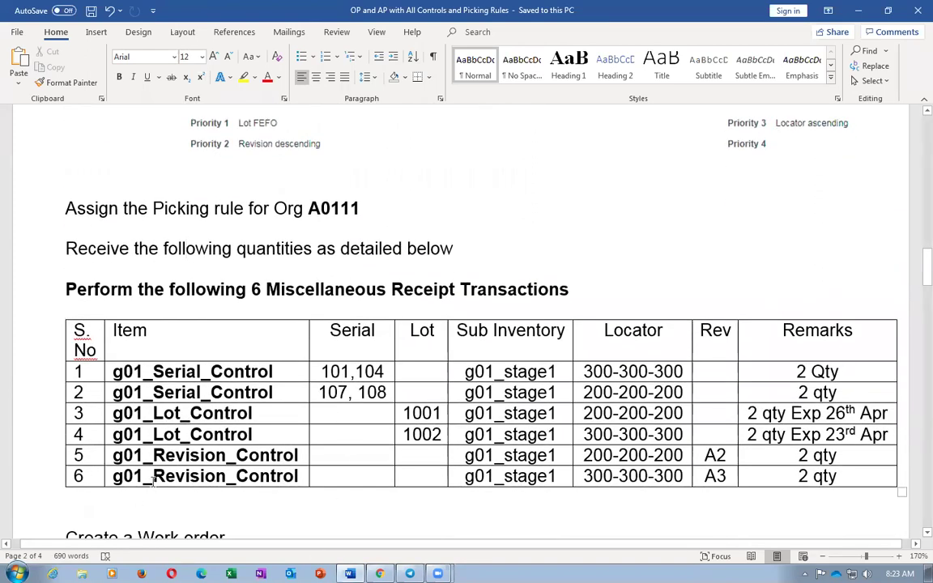
{"action": "left_click", "coordinate": [93, 374]}
{"action": "key", "text": "Tab"}
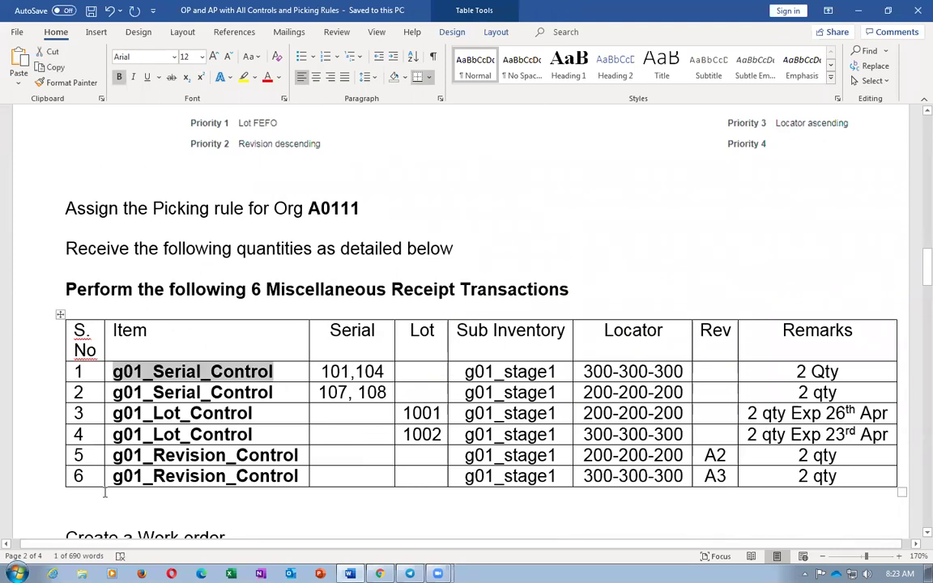
- Return to Oracle in the browser, leave Manage Inventory Organizations, and start a new work definition through Supply Chain Execution's Manage Work Definitions
{"action": "key", "text": "alt+Tab"}
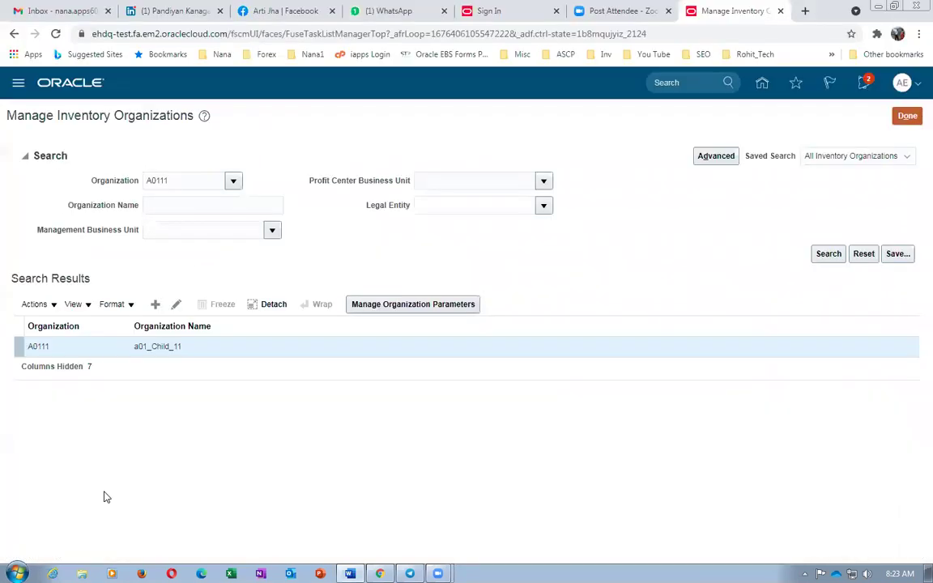
{"action": "left_click", "coordinate": [910, 116]}
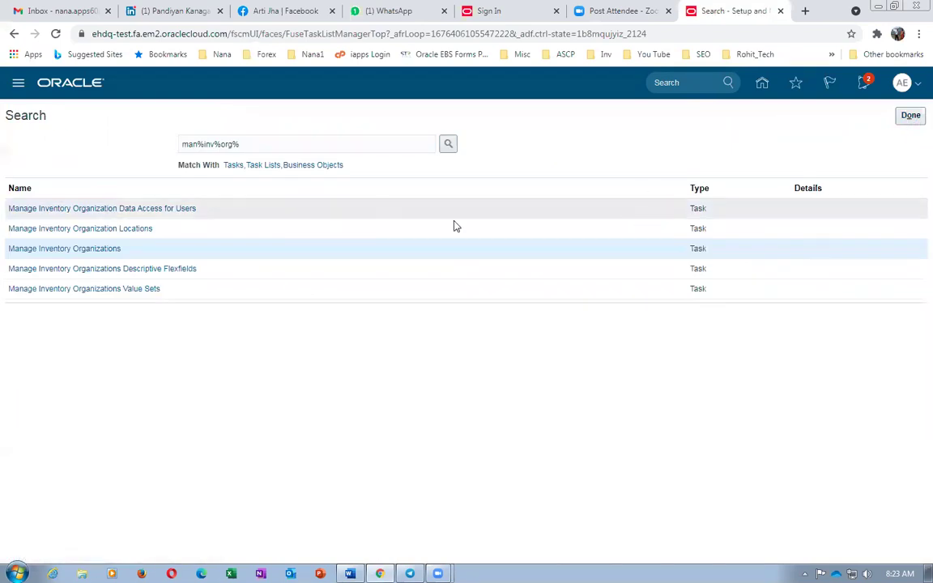
{"action": "left_click", "coordinate": [762, 87]}
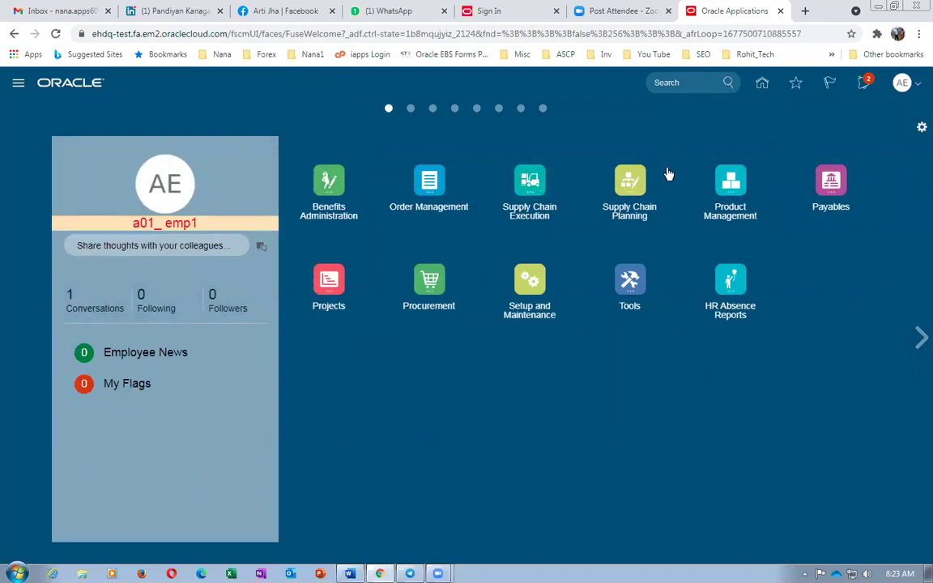
{"action": "left_click", "coordinate": [729, 182]}
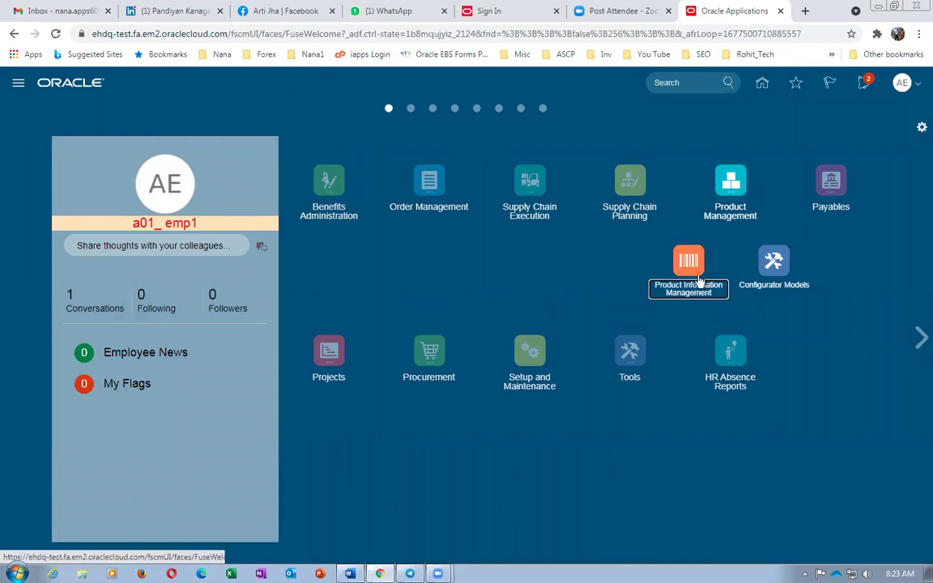
{"action": "left_click", "coordinate": [529, 182]}
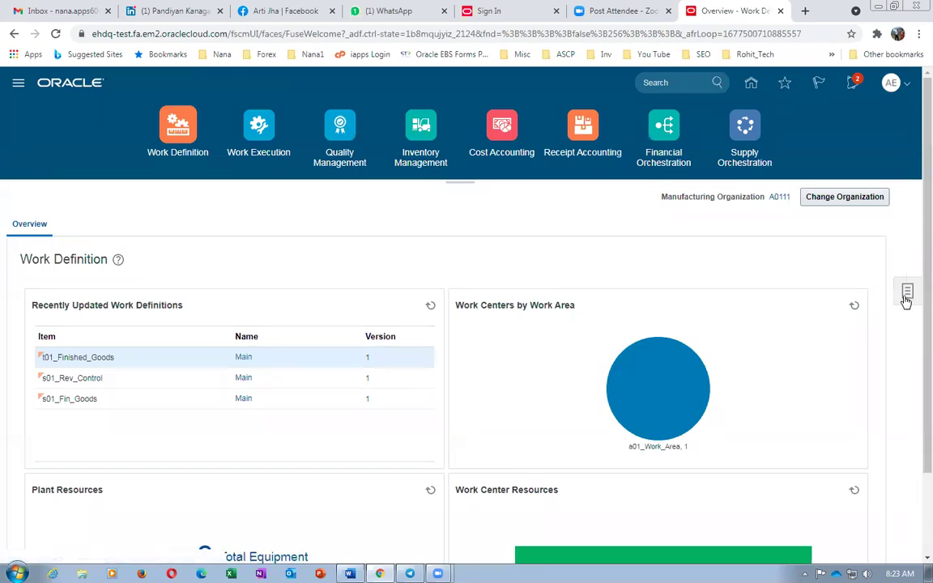
{"action": "left_click", "coordinate": [906, 296]}
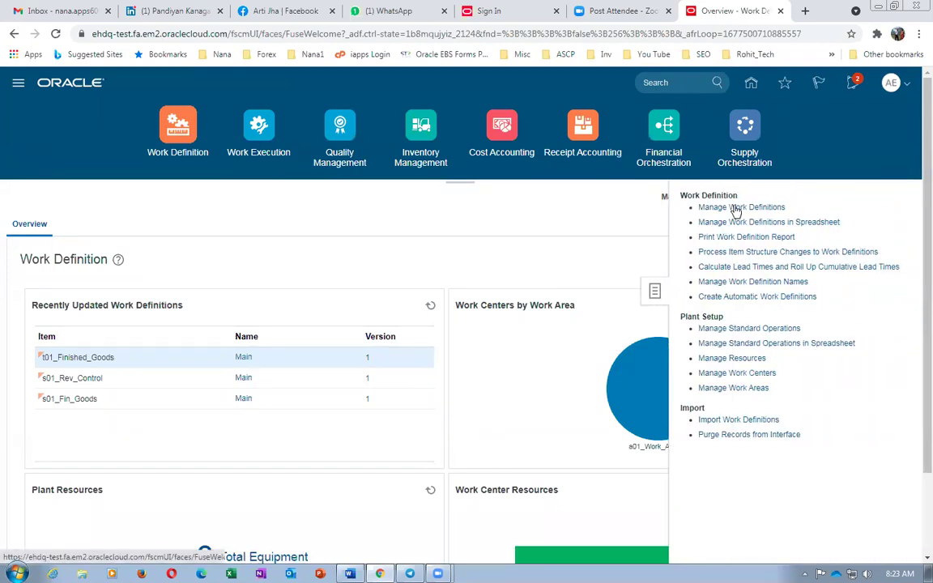
{"action": "left_click", "coordinate": [735, 207]}
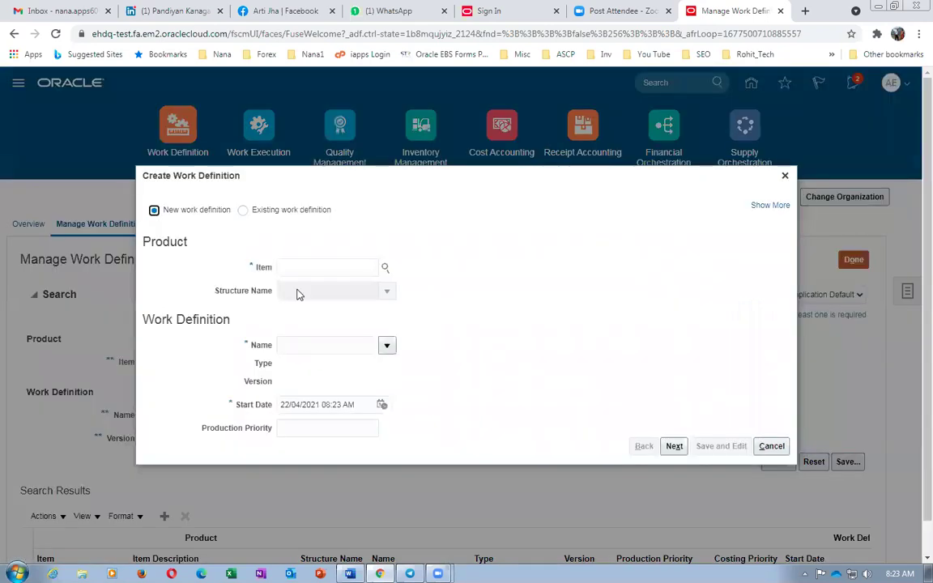
- Set the new work definition's item to g01_Finished_Goods and its name to Main, and continue to its operations
{"action": "left_click", "coordinate": [297, 266]}
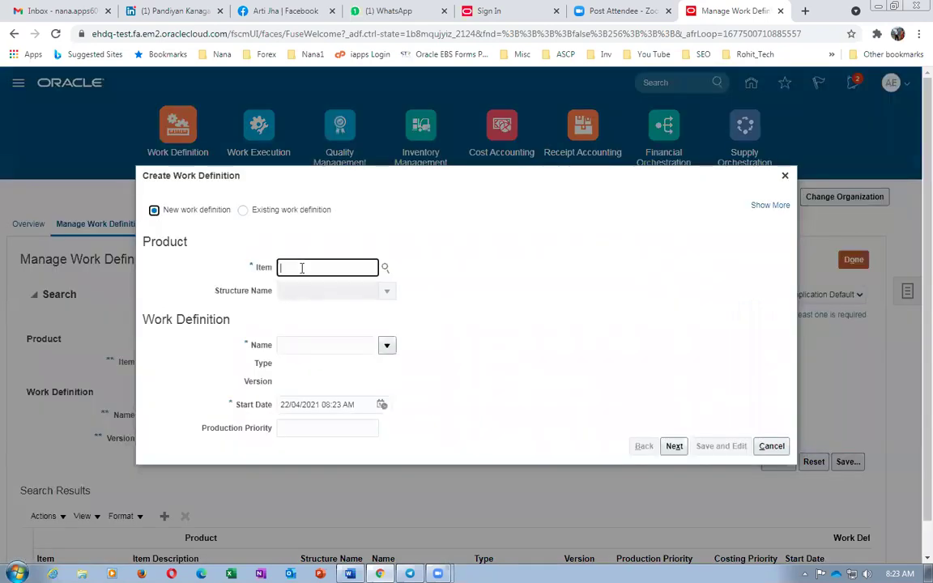
{"action": "type", "text": "g01-"}
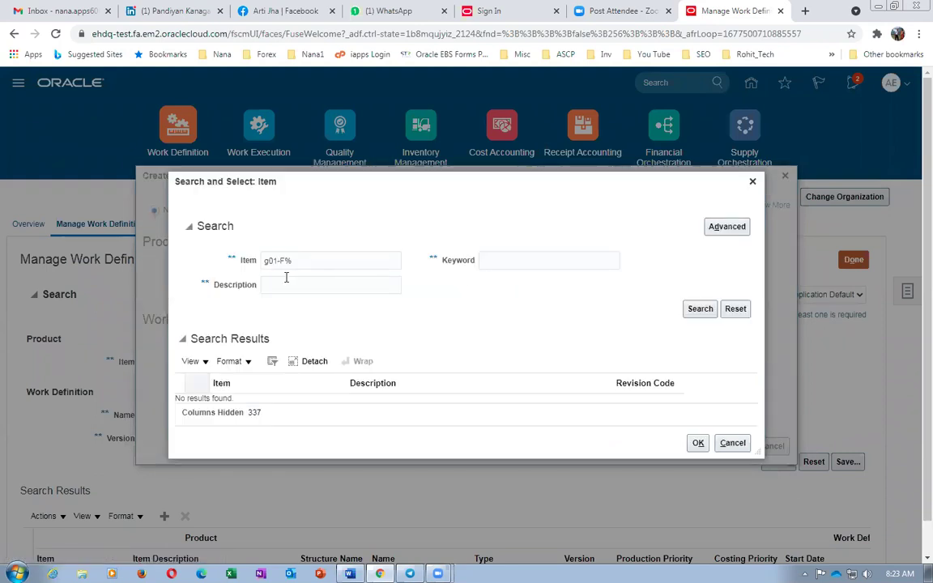
{"action": "left_click", "coordinate": [316, 259]}
{"action": "key", "text": "Escape"}
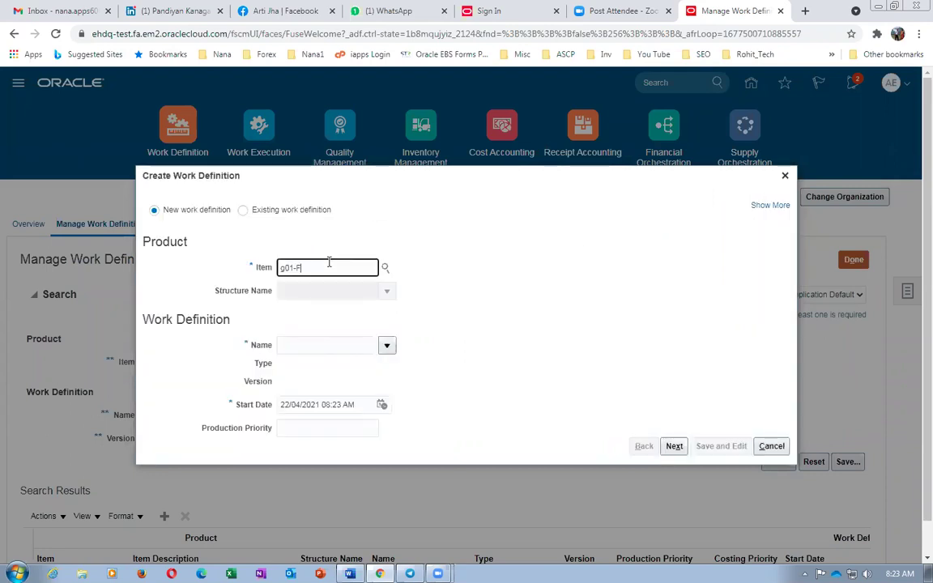
{"action": "key", "text": "Tab"}
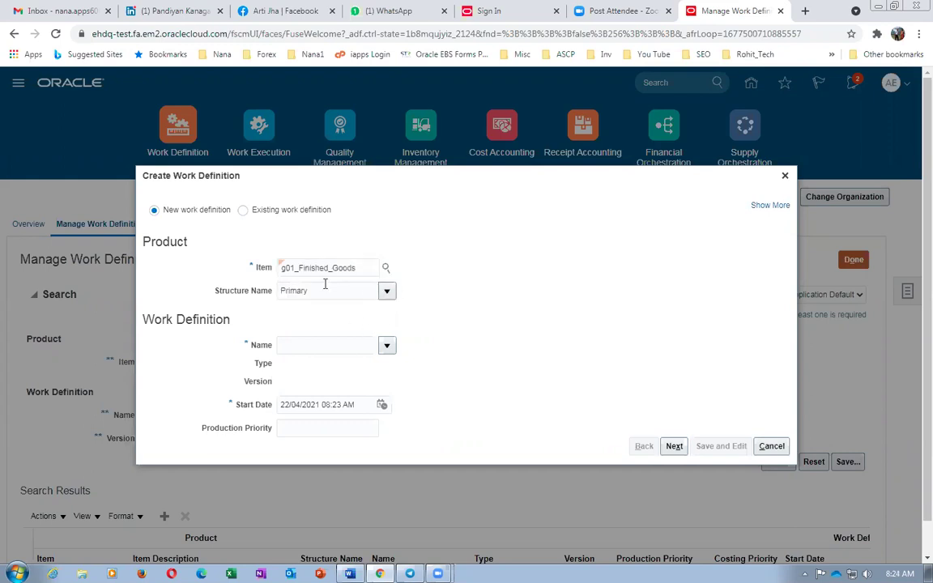
{"action": "left_click", "coordinate": [387, 346]}
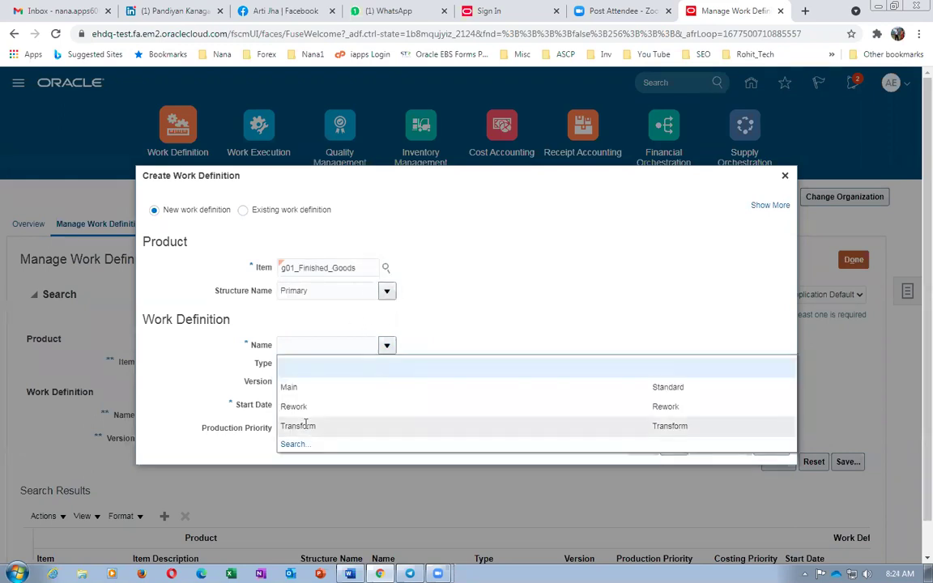
{"action": "left_click", "coordinate": [327, 392]}
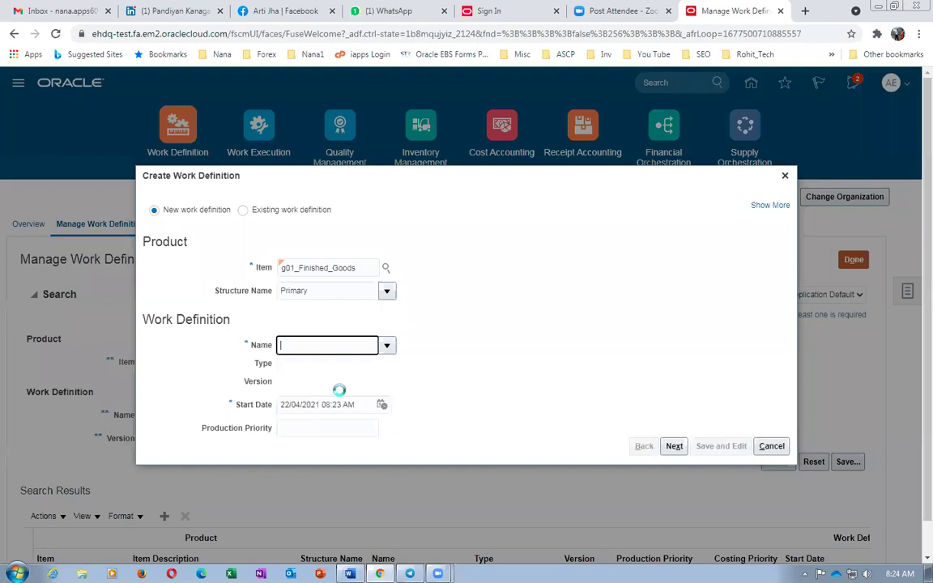
{"action": "left_click", "coordinate": [678, 452]}
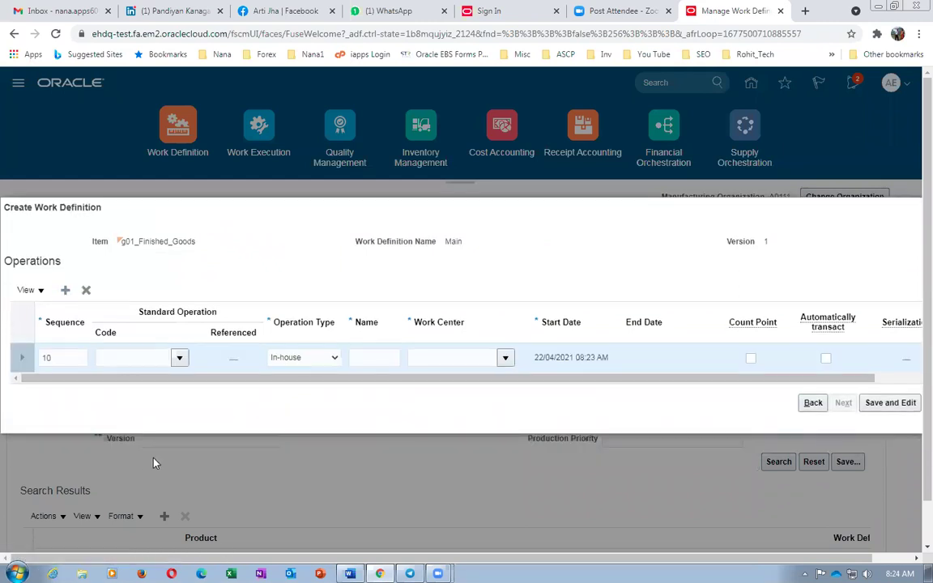
- Assign the standard operation a01_Cutting to operation sequence 10
{"action": "left_click", "coordinate": [130, 359]}
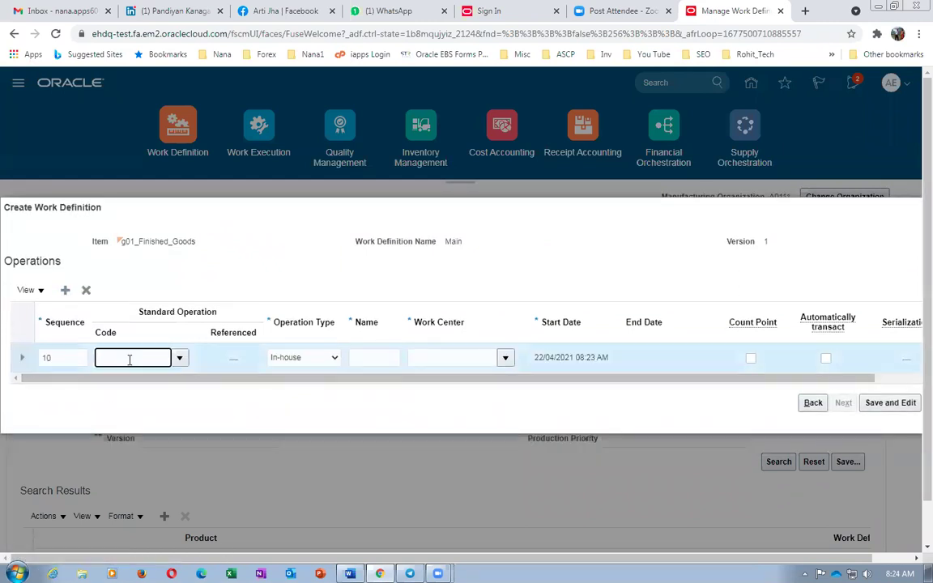
{"action": "key", "text": "Tab"}
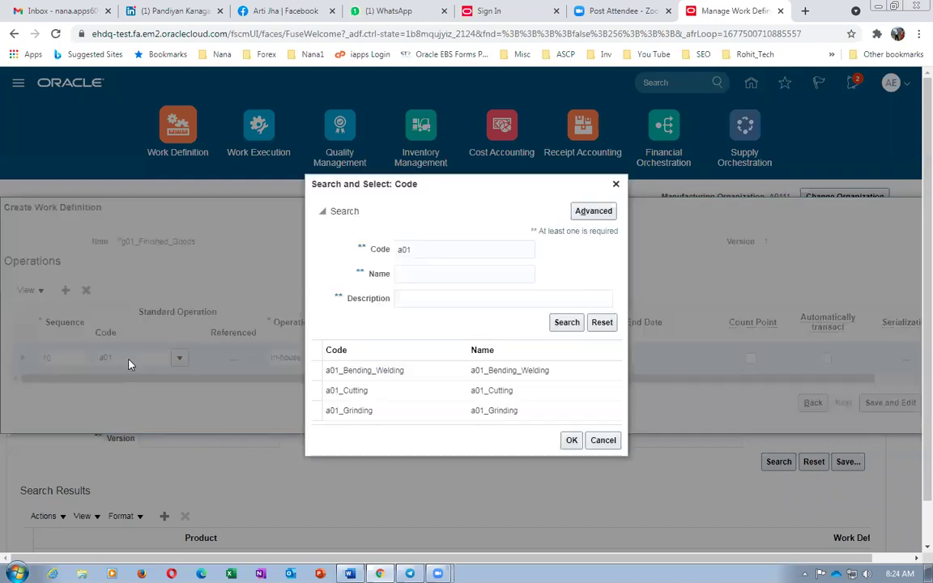
{"action": "left_click", "coordinate": [389, 393]}
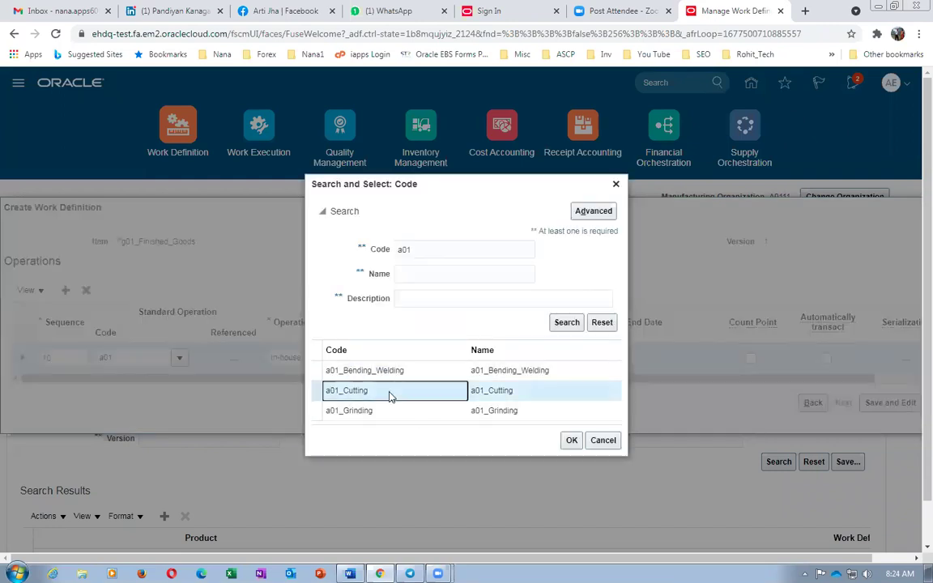
{"action": "left_click", "coordinate": [572, 442]}
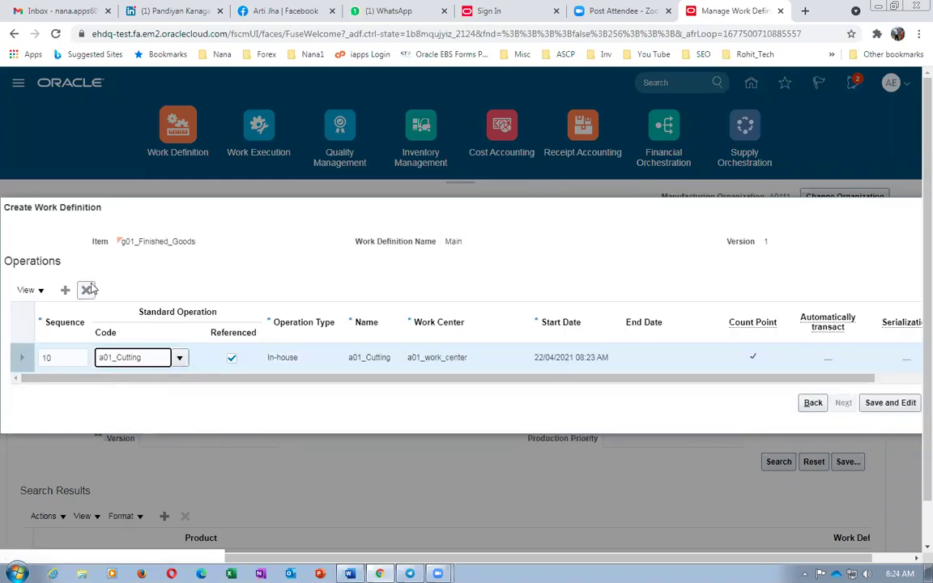
- Add operation sequence 20 with the standard operation a01_Bending_Welding
{"action": "left_click", "coordinate": [64, 291]}
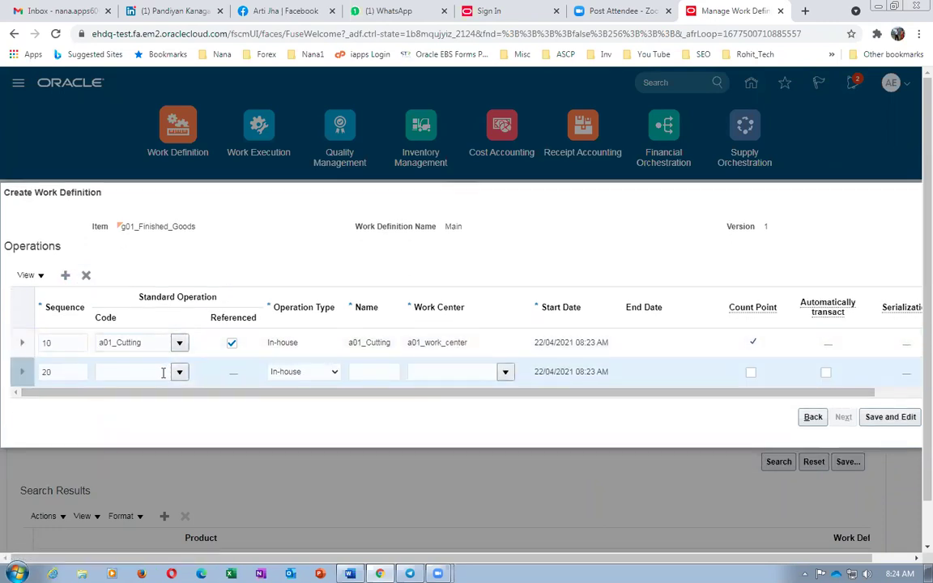
{"action": "left_click", "coordinate": [166, 371]}
{"action": "type", "text": "a01"}
{"action": "key", "text": "Tab"}
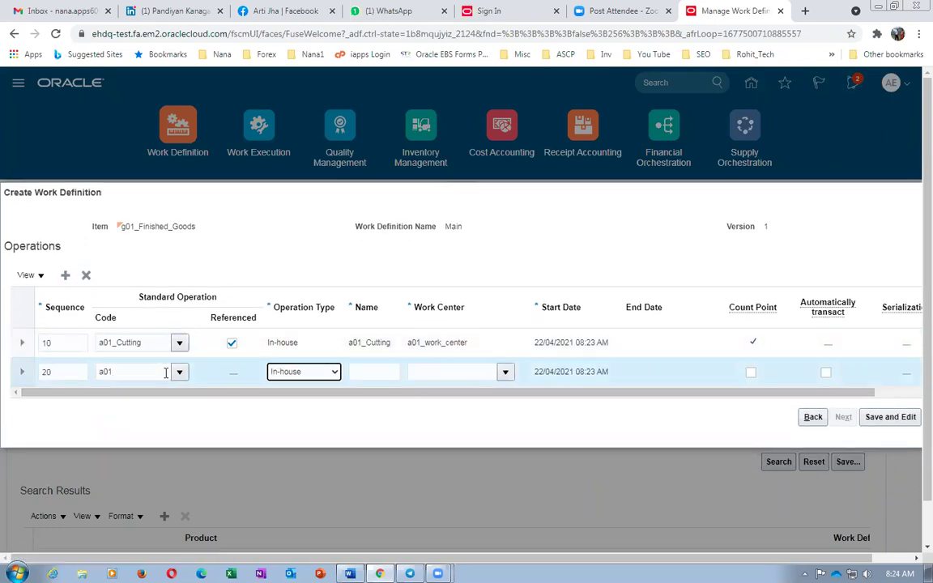
{"action": "left_click", "coordinate": [354, 370]}
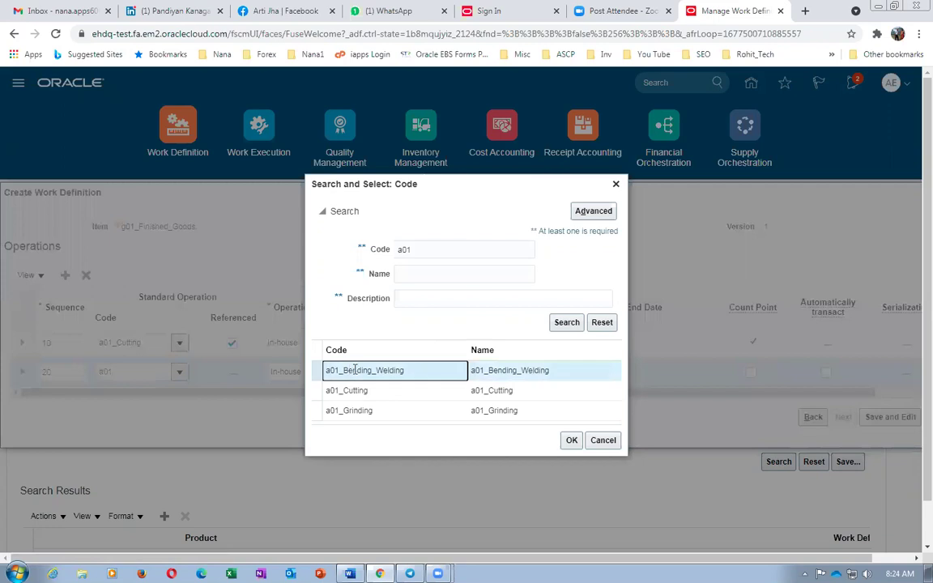
{"action": "left_click", "coordinate": [565, 440]}
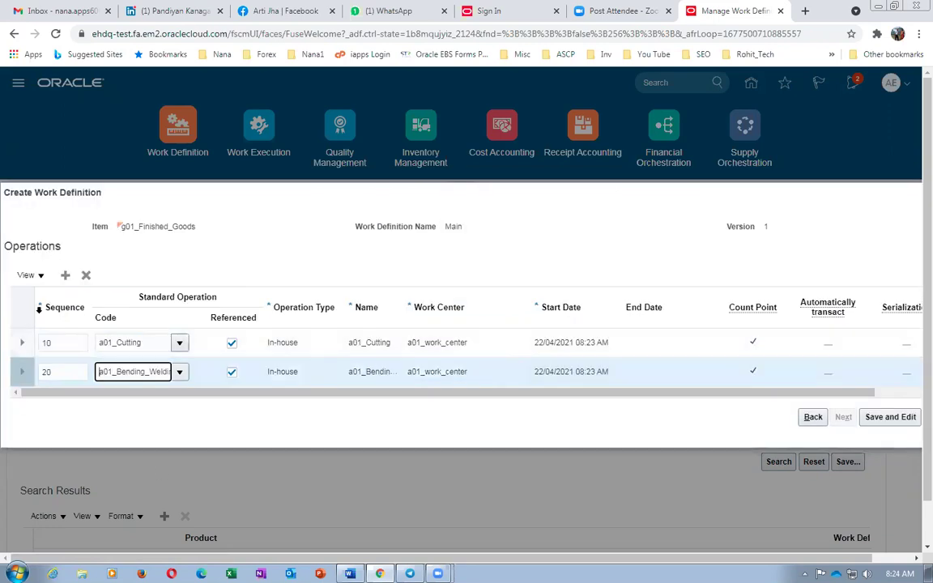
- Add operation sequence 30 with the standard operation a01_Grinding
{"action": "left_click", "coordinate": [65, 275]}
{"action": "left_click", "coordinate": [137, 380]}
{"action": "type", "text": "a01"}
{"action": "key", "text": "Tab"}
{"action": "left_click", "coordinate": [374, 413]}
{"action": "left_click", "coordinate": [570, 441]}
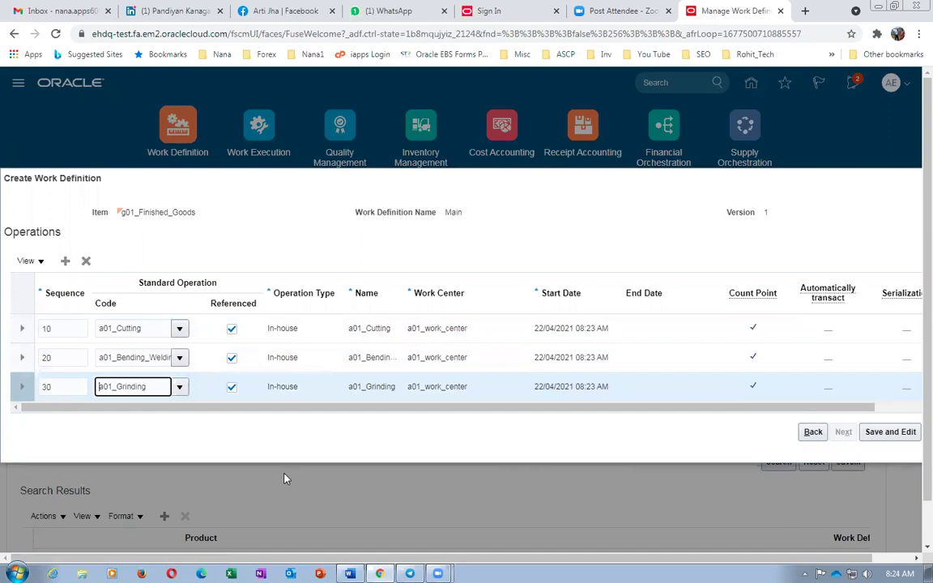
- Check the remaining columns of the three operations, then save the work definition and open its details for editing
{"action": "left_click", "coordinate": [245, 410]}
{"action": "left_click_drag", "start_coordinate": [245, 410], "coordinate": [375, 438]}
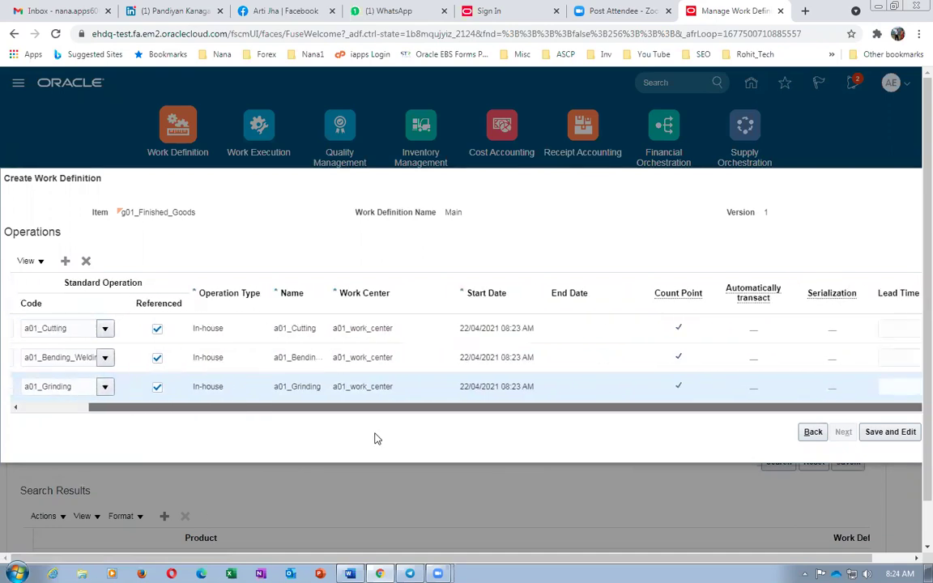
{"action": "left_click", "coordinate": [890, 431]}
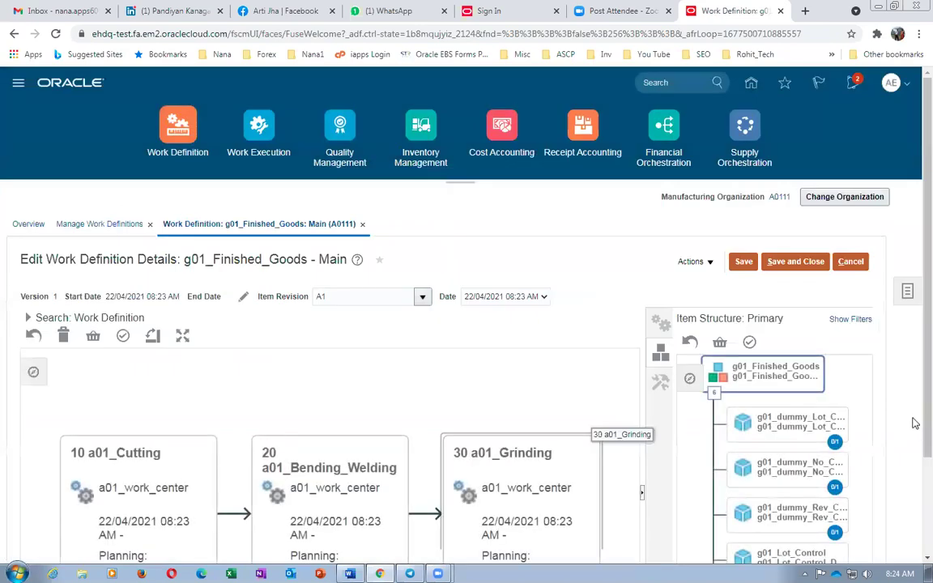
{"action": "scroll", "coordinate": [914, 423], "scroll_direction": "down", "scroll_amount": 3}
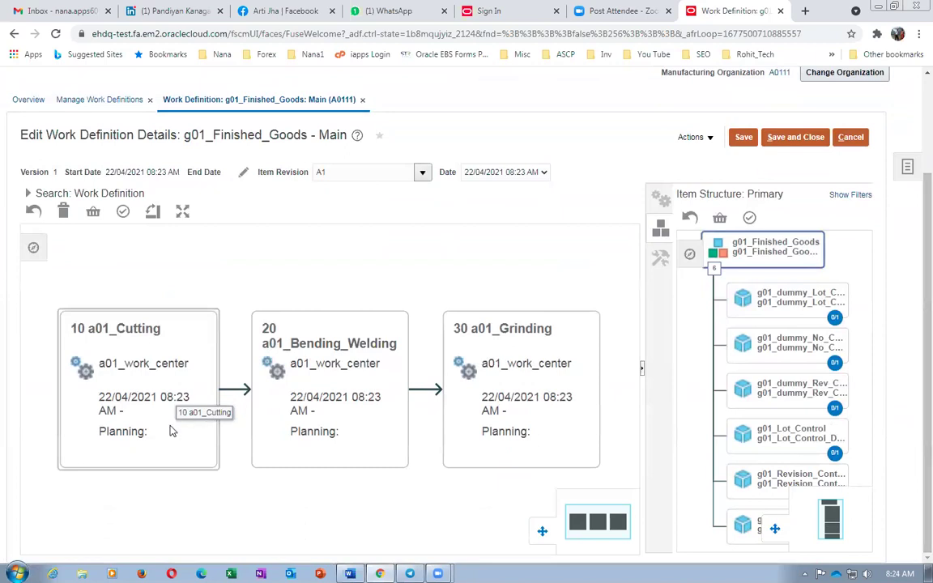
- Check the component items in the Word document's receipt table, then assign g01_Serial_Control to operation 10 a01_Cutting
{"action": "key", "text": "alt+Tab"}
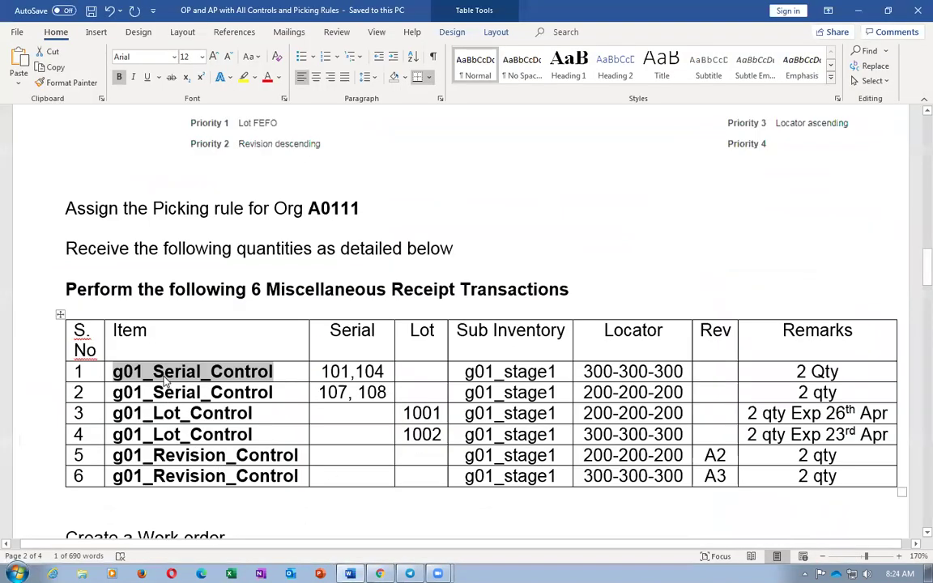
{"action": "left_click", "coordinate": [230, 372]}
{"action": "left_click_drag", "start_coordinate": [223, 373], "coordinate": [245, 389]}
{"action": "key", "text": "alt+Tab"}
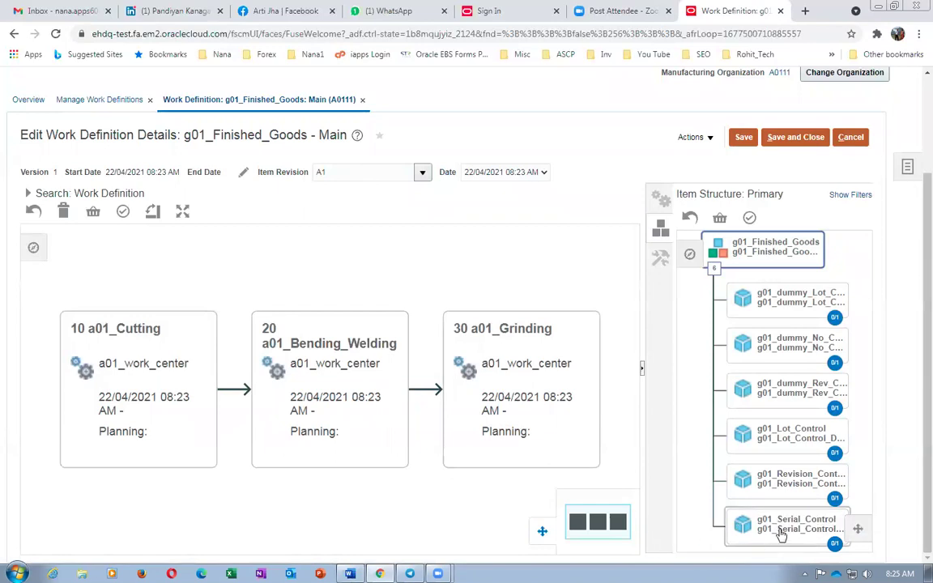
{"action": "left_click_drag", "start_coordinate": [787, 528], "coordinate": [141, 409]}
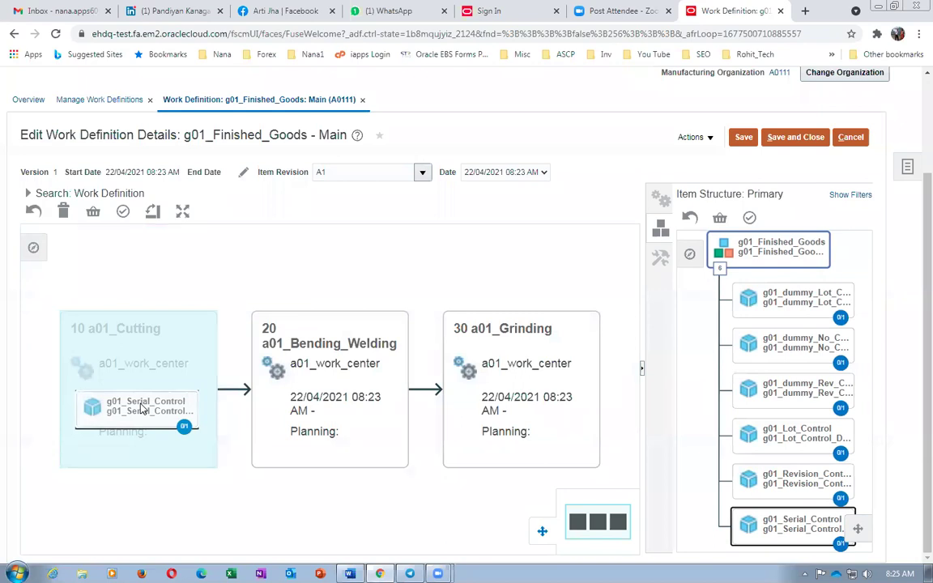
{"action": "left_click_drag", "start_coordinate": [141, 409], "coordinate": [141, 409]}
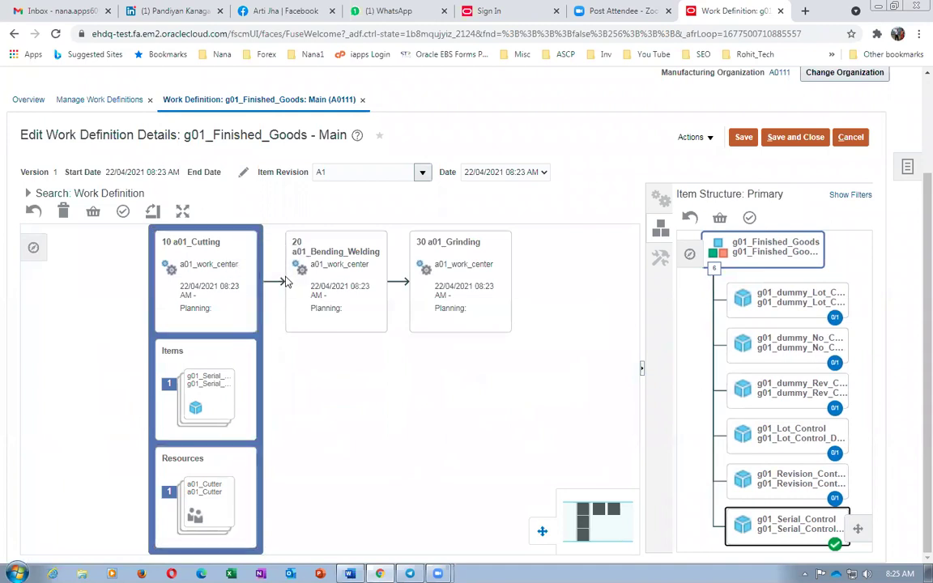
- Assign g01_Lot_Control to operation 20 a01_Bending_Welding and g01_Revision_Control to operation 30 a01_Grinding
{"action": "left_click_drag", "start_coordinate": [798, 441], "coordinate": [312, 278]}
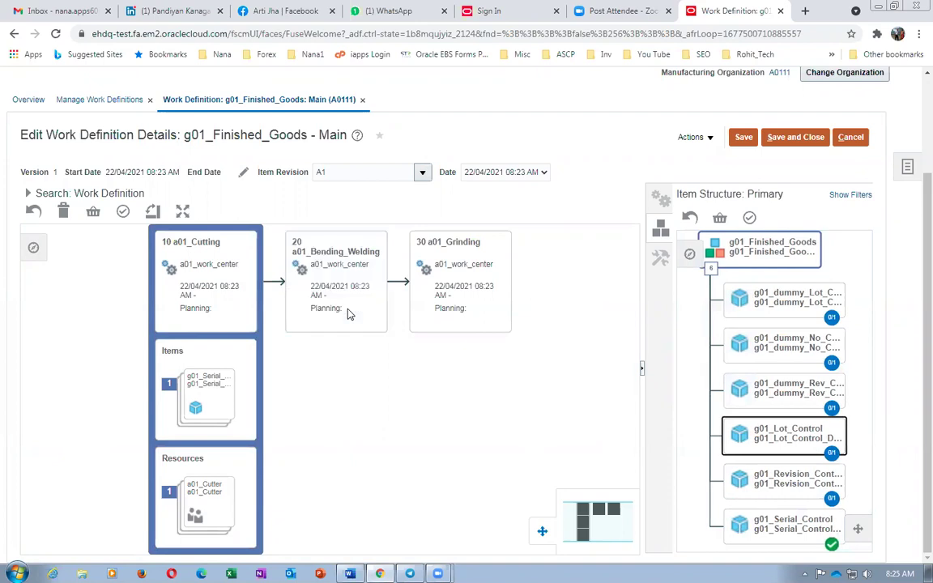
{"action": "left_click", "coordinate": [313, 278]}
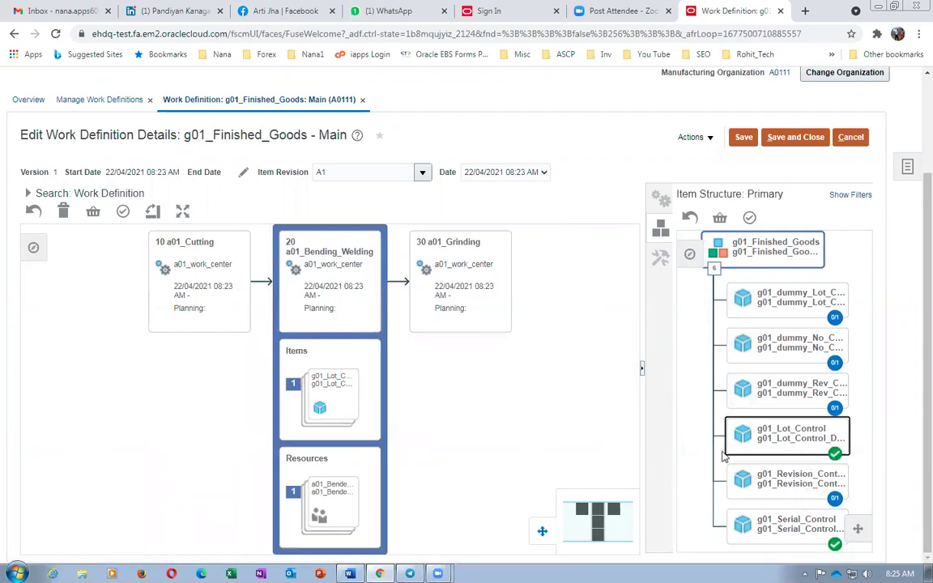
{"action": "left_click_drag", "start_coordinate": [801, 493], "coordinate": [474, 285]}
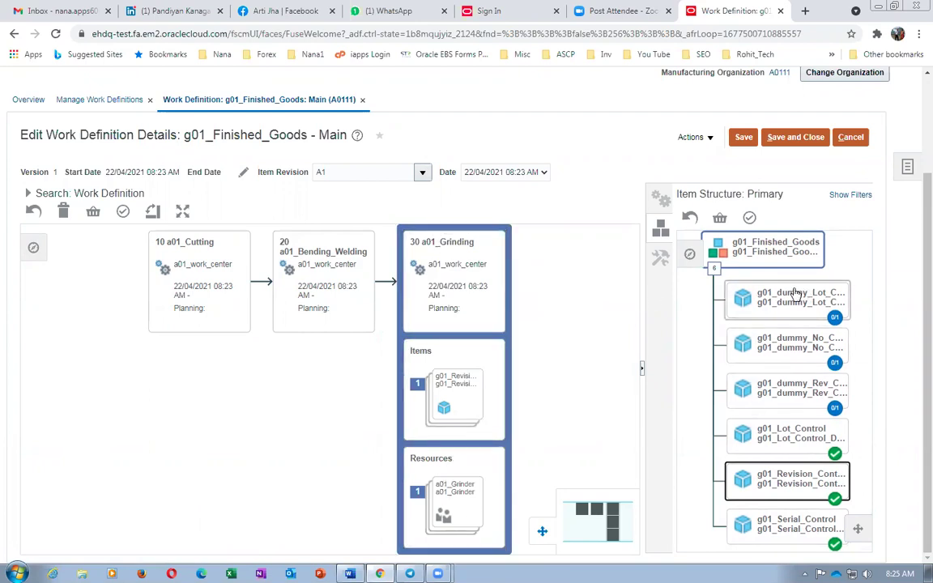
- Assign the three g01_dummy lot, no-control and revision items to operation 30 a01_Grinding, then save and close the work definition
{"action": "left_click_drag", "start_coordinate": [797, 300], "coordinate": [468, 357]}
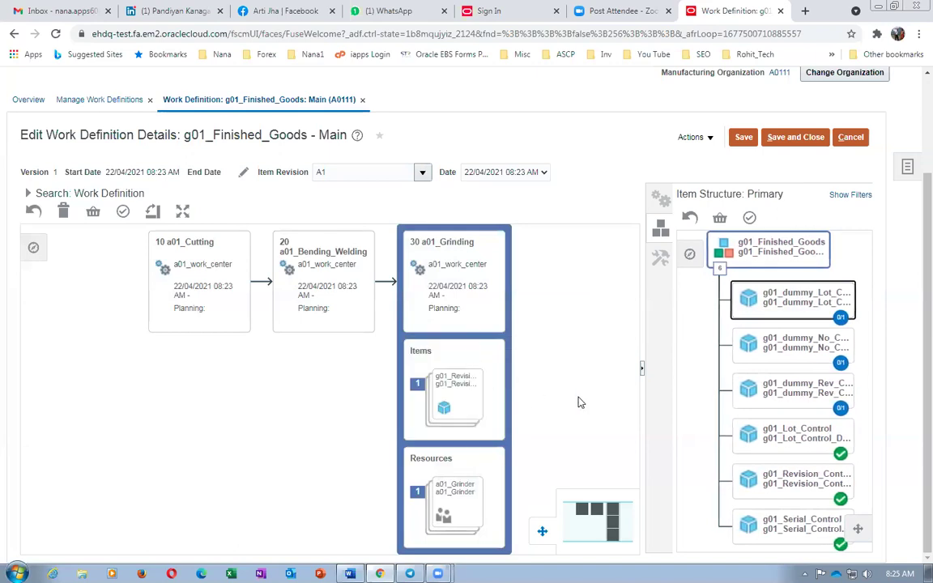
{"action": "left_click_drag", "start_coordinate": [794, 347], "coordinate": [465, 403]}
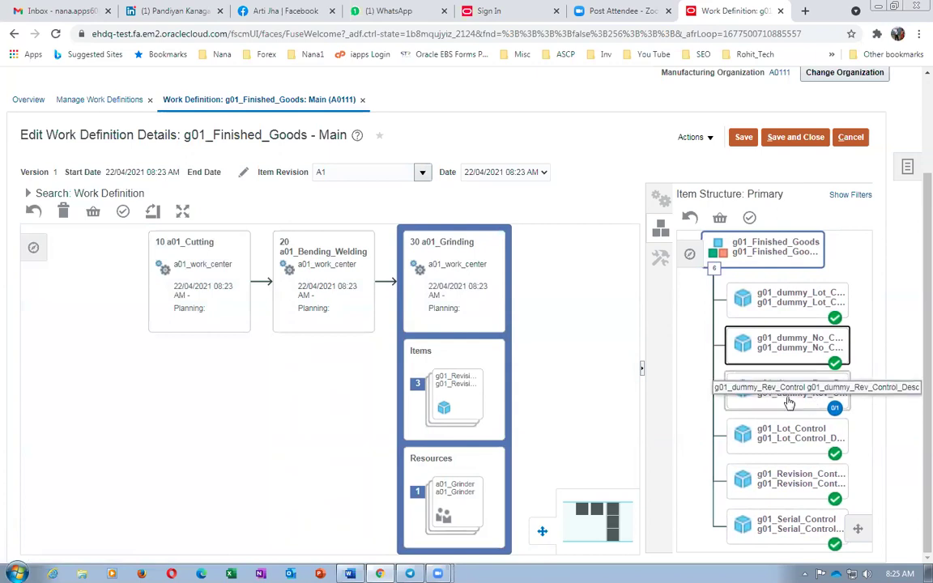
{"action": "left_click_drag", "start_coordinate": [789, 402], "coordinate": [454, 405]}
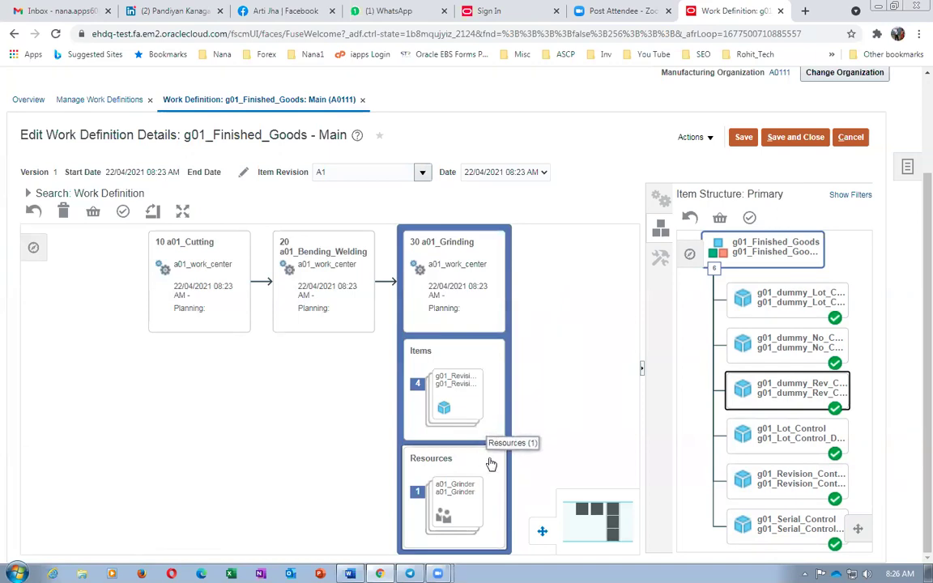
{"action": "left_click", "coordinate": [799, 139]}
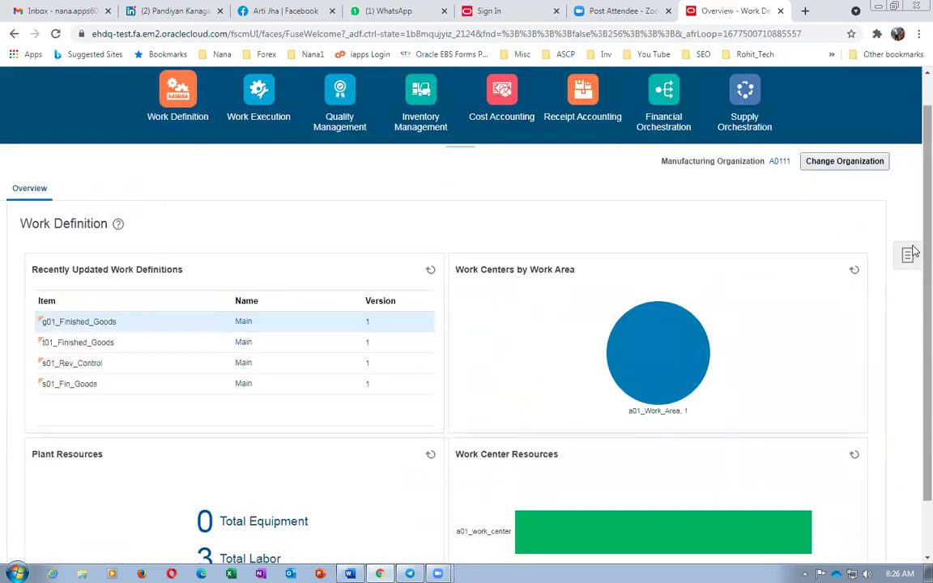
- Sign out of Oracle Applications Cloud and sign back in with the prefilled employee credentials
{"action": "left_click", "coordinate": [890, 83]}
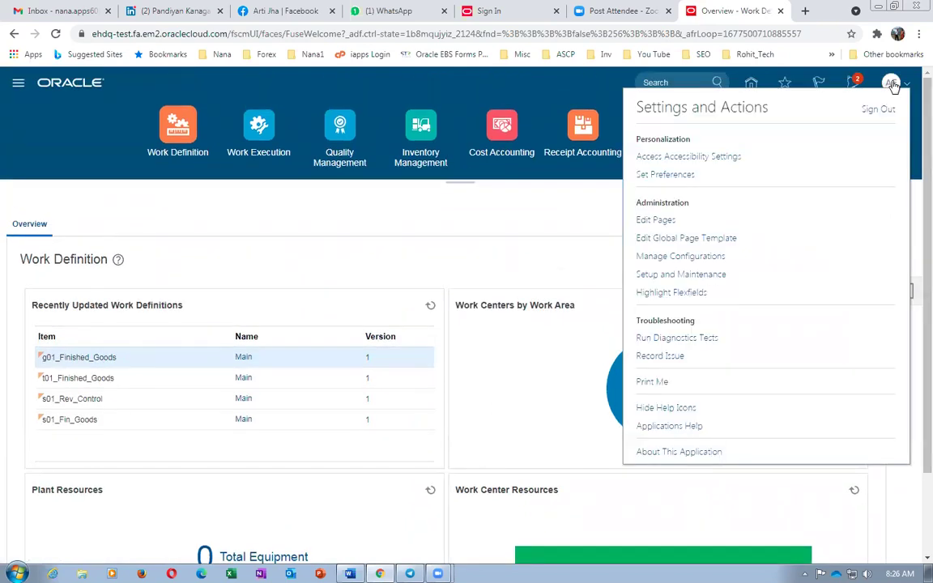
{"action": "left_click", "coordinate": [874, 108]}
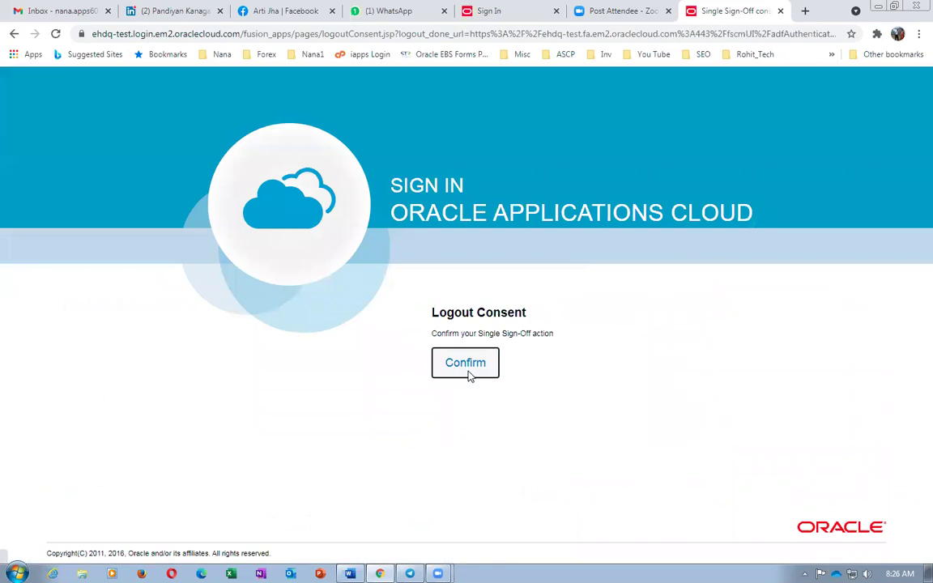
{"action": "left_click", "coordinate": [466, 371]}
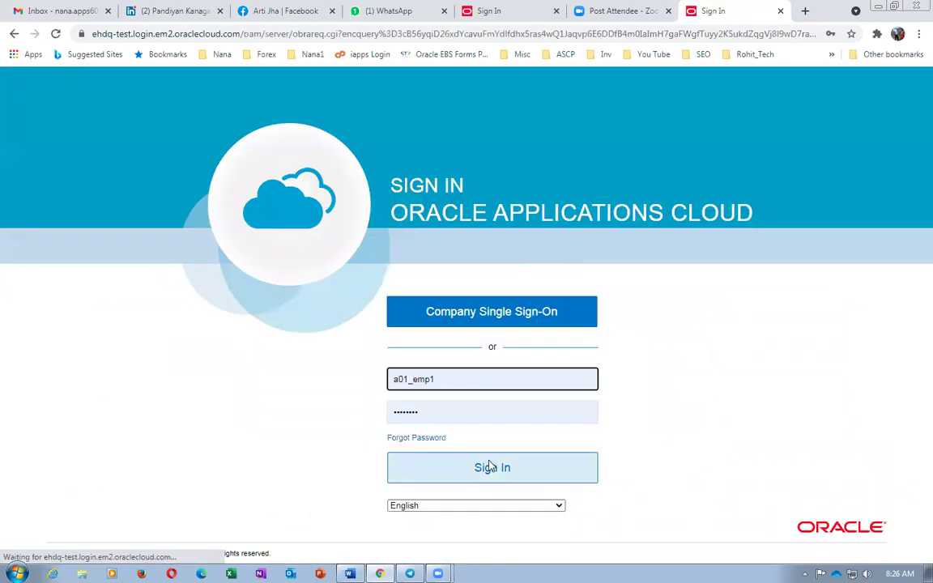
{"action": "left_click", "coordinate": [491, 468]}
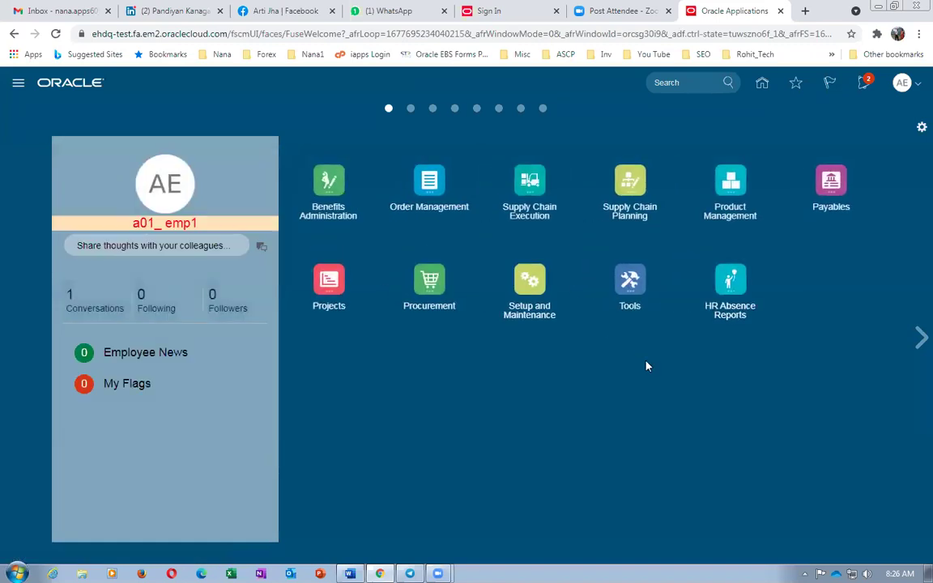
- Review the six miscellaneous receipts in the Word document and copy the item name g01_Serial_Control from row 1
{"action": "key", "text": "alt+Tab"}
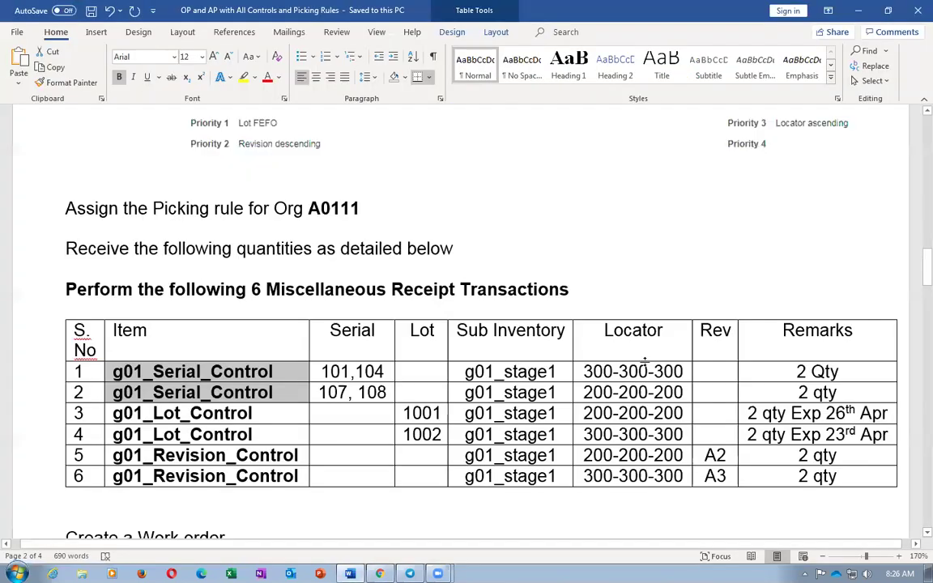
{"action": "left_click", "coordinate": [528, 373]}
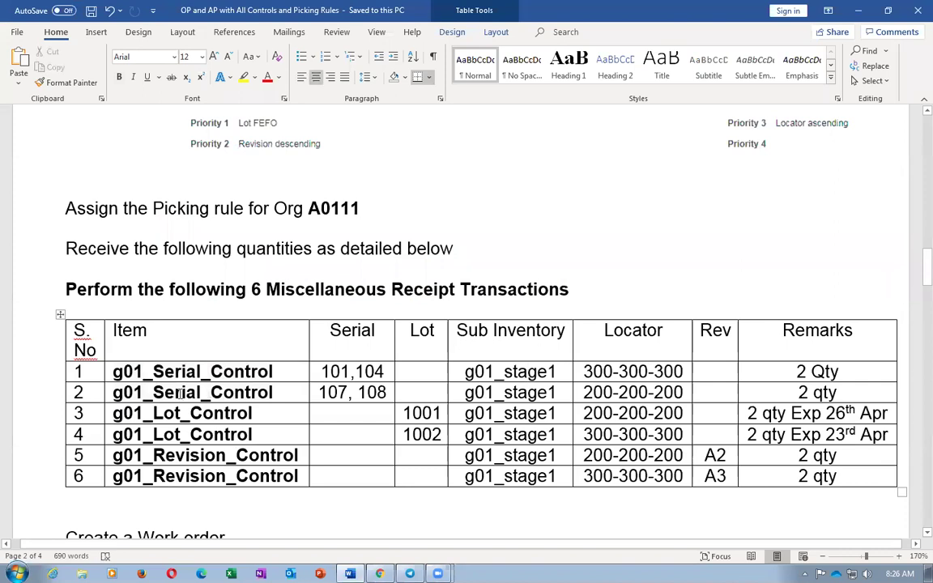
{"action": "left_click", "coordinate": [190, 503]}
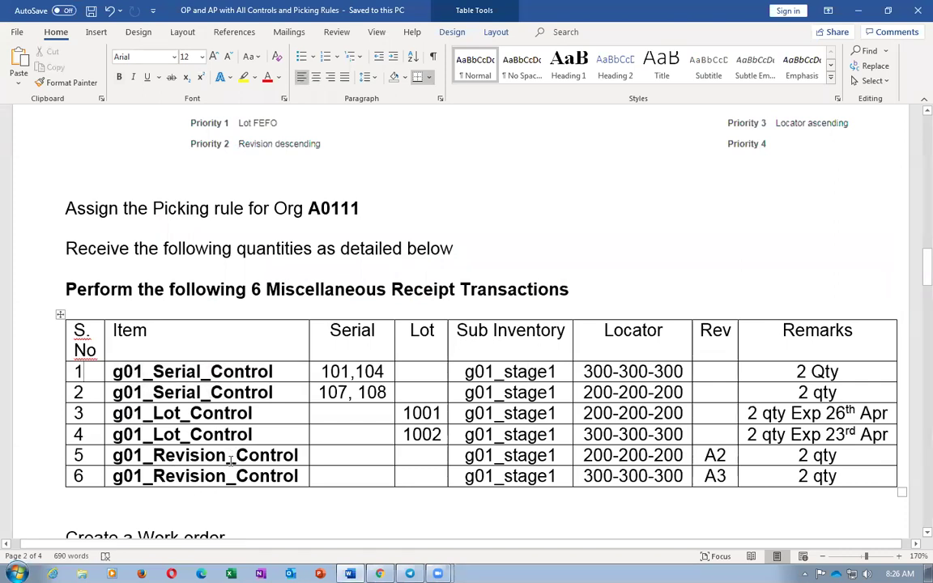
{"action": "left_click_drag", "start_coordinate": [220, 374], "coordinate": [238, 464]}
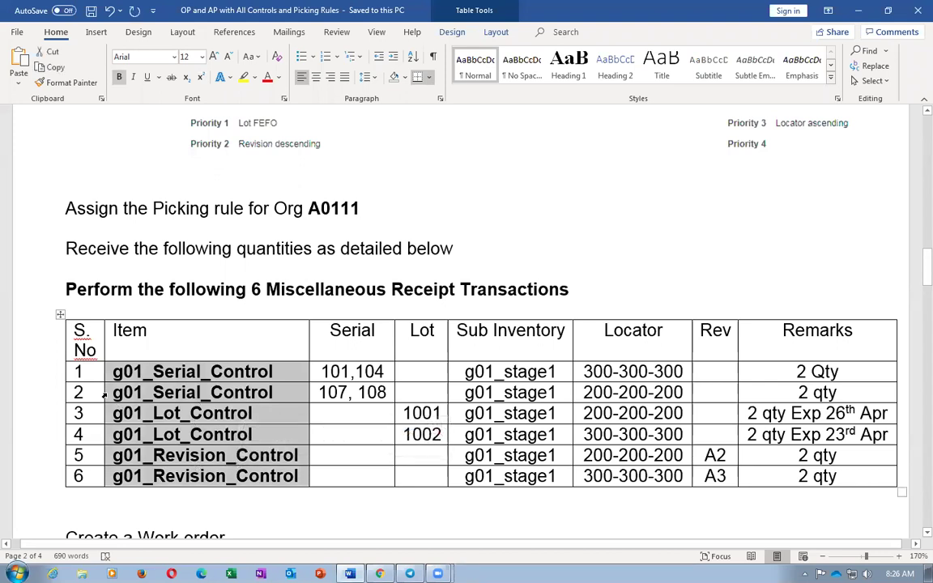
{"action": "left_click", "coordinate": [93, 377]}
{"action": "double_click", "coordinate": [114, 374]}
{"action": "key", "text": "ctrl+c"}
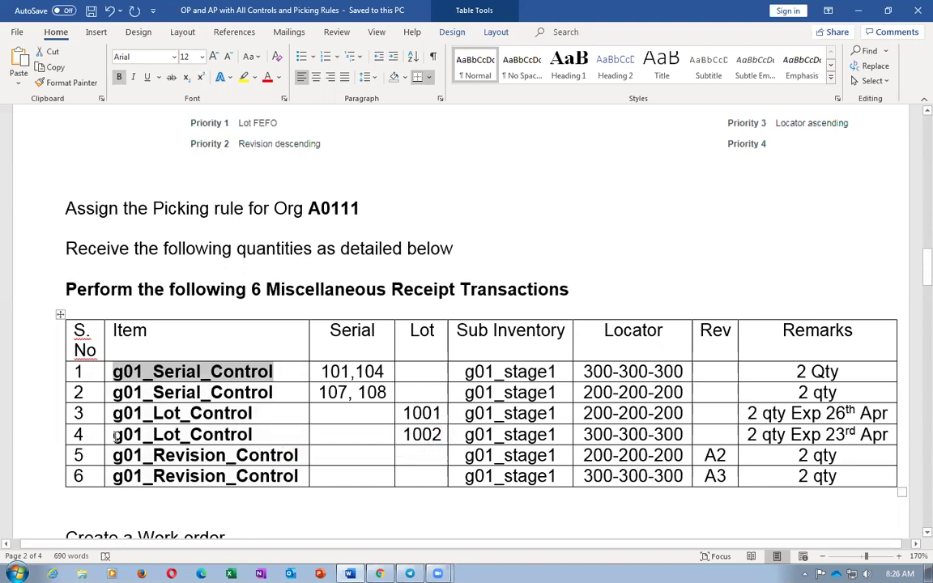
{"action": "key", "text": "alt+Tab"}
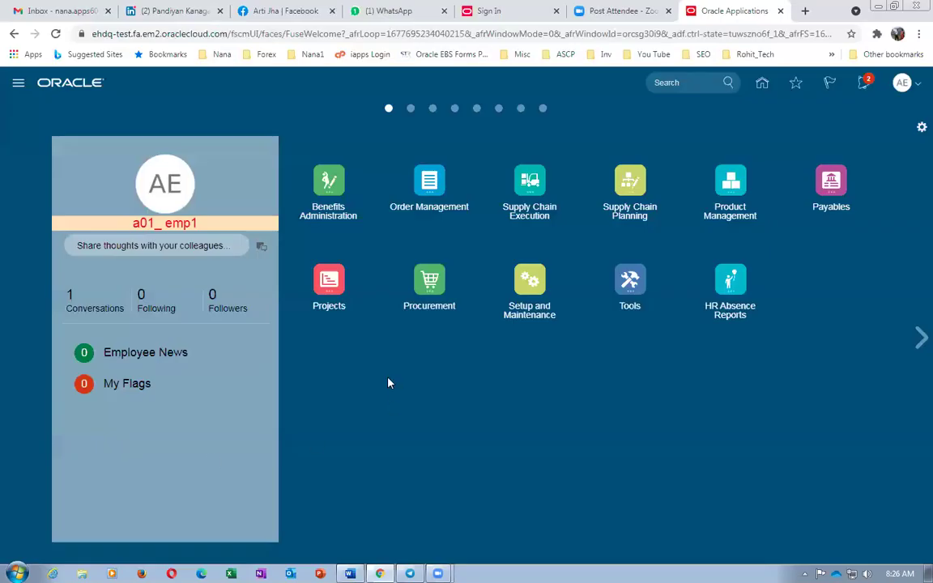
- Start a new miscellaneous transaction in Inventory Management for organization A0111
{"action": "left_click", "coordinate": [629, 181]}
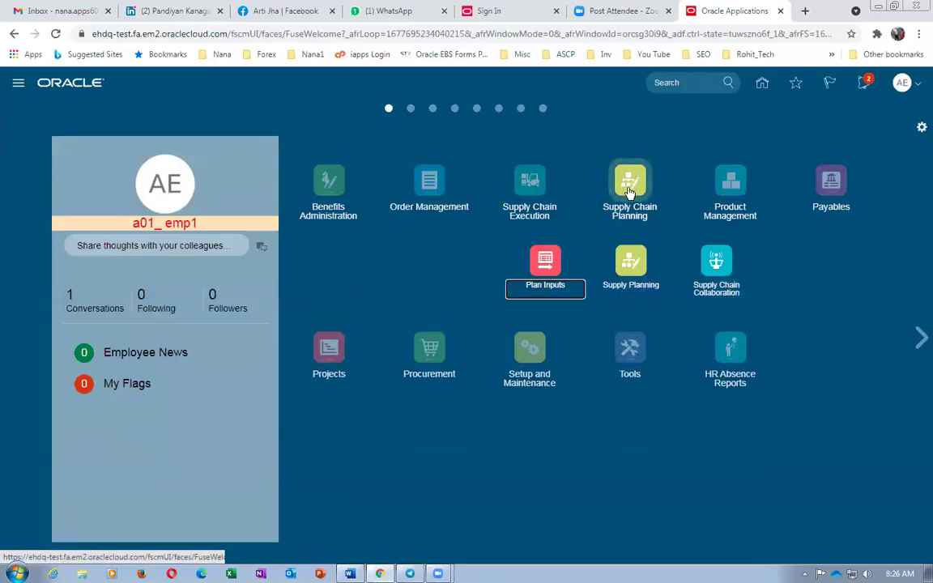
{"action": "left_click", "coordinate": [527, 183]}
{"action": "left_click", "coordinate": [502, 262]}
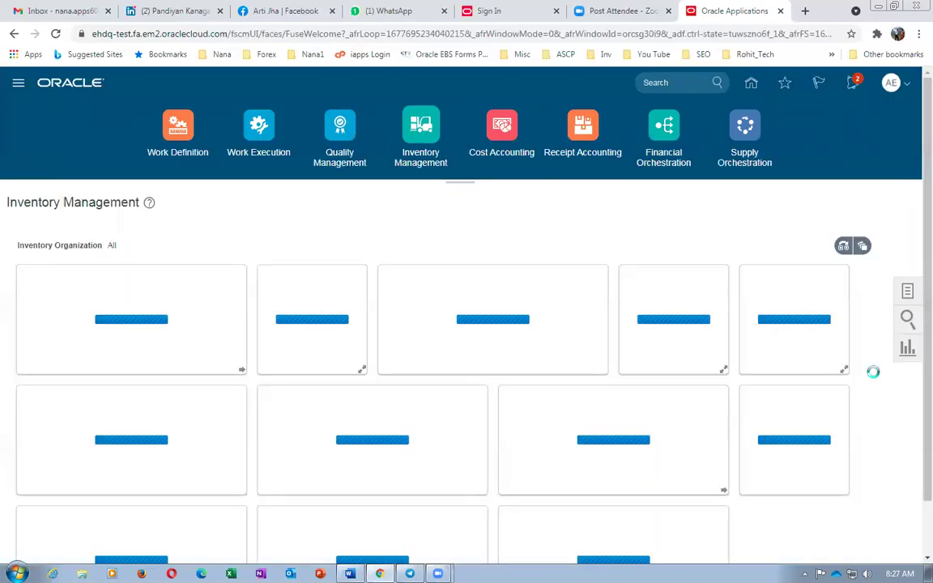
{"action": "left_click", "coordinate": [908, 291]}
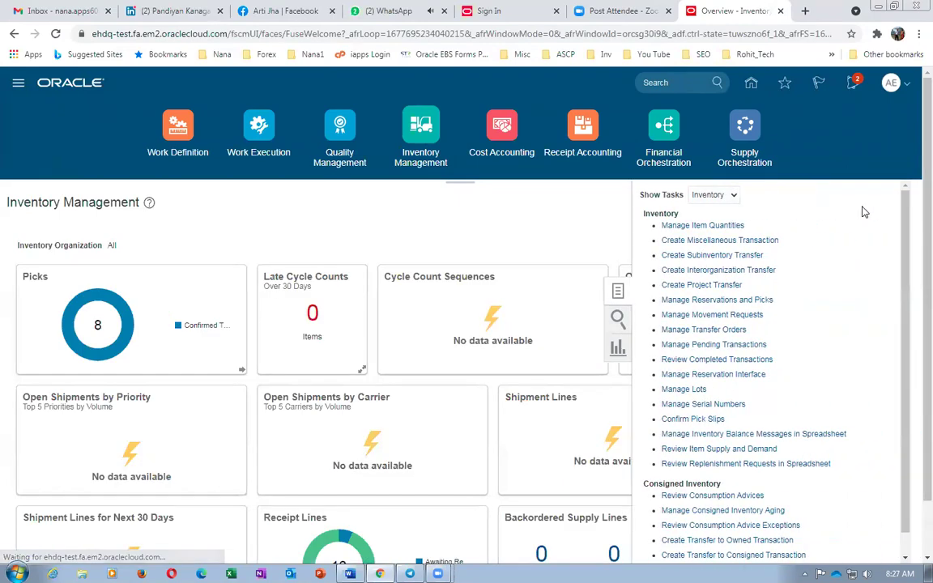
{"action": "left_click", "coordinate": [704, 241]}
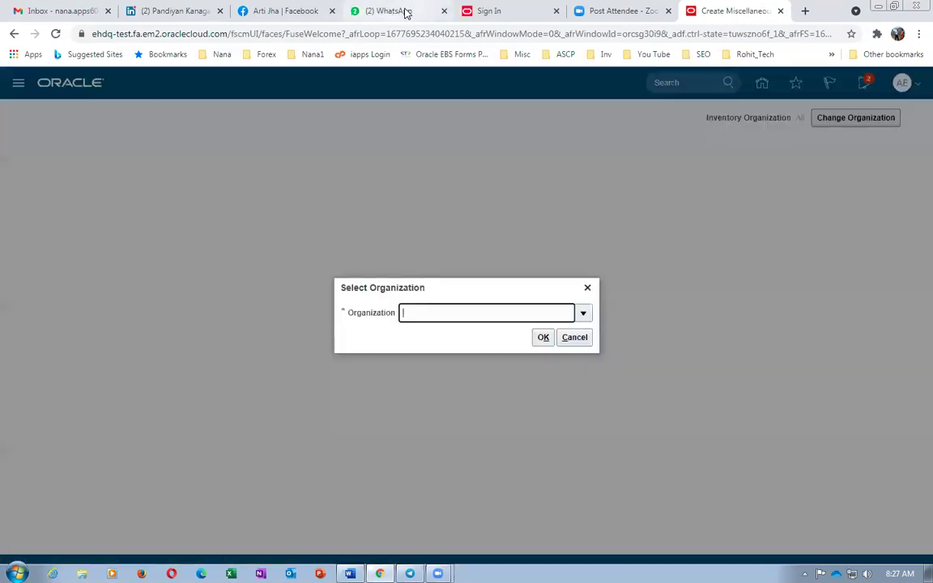
{"action": "left_click", "coordinate": [444, 12]}
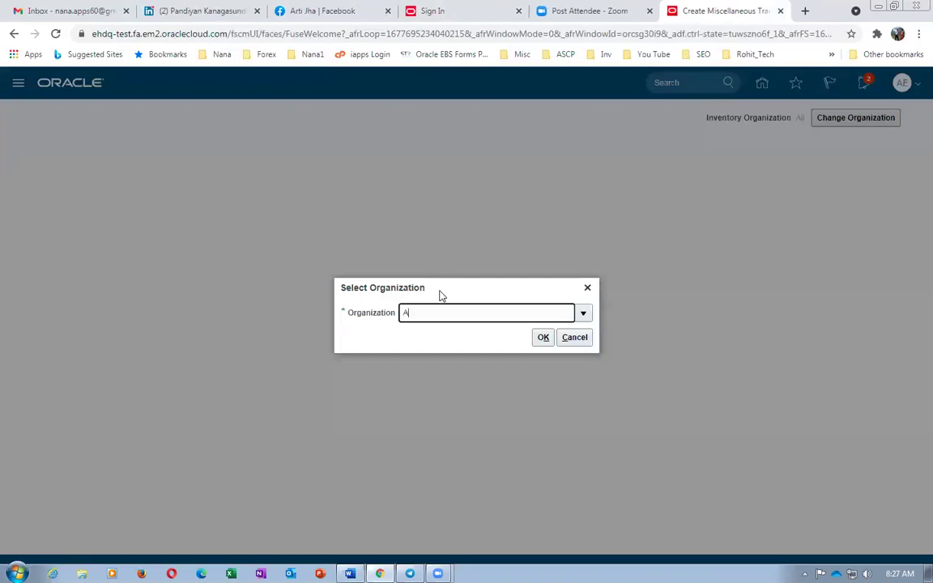
{"action": "key", "text": "Tab"}
{"action": "left_click", "coordinate": [539, 339]}
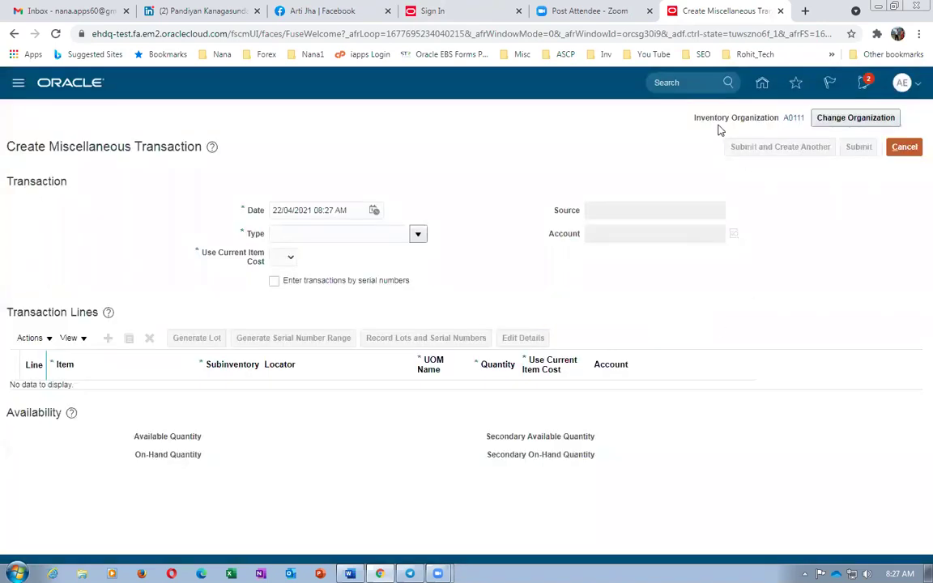
- Set the transaction type to Miscellaneous Receipt, the account to 10-100-1001 and Use Current Item Cost to Yes
{"action": "left_click", "coordinate": [417, 234]}
{"action": "left_click", "coordinate": [381, 392]}
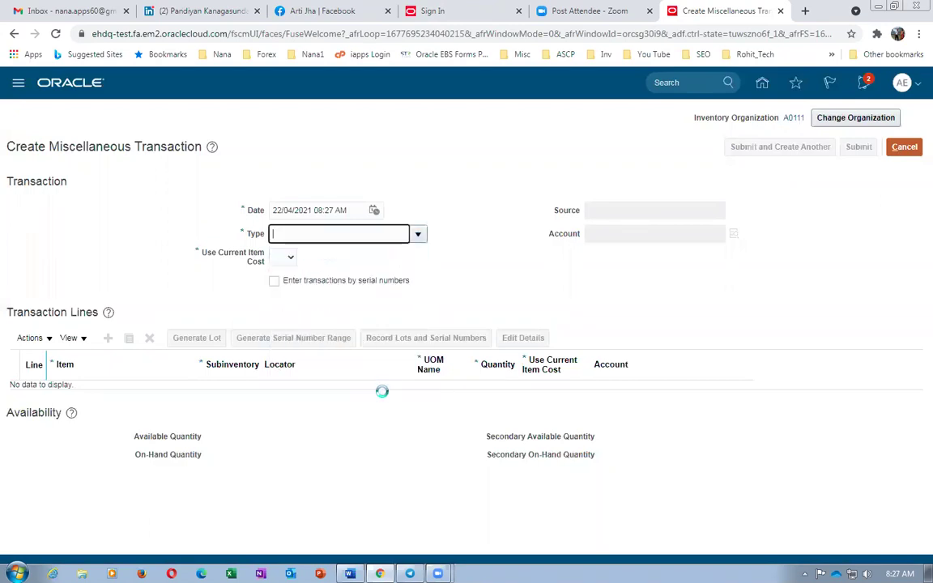
{"action": "left_click", "coordinate": [733, 234]}
{"action": "left_click", "coordinate": [477, 375]}
{"action": "left_click", "coordinate": [397, 317]}
{"action": "left_click", "coordinate": [555, 464]}
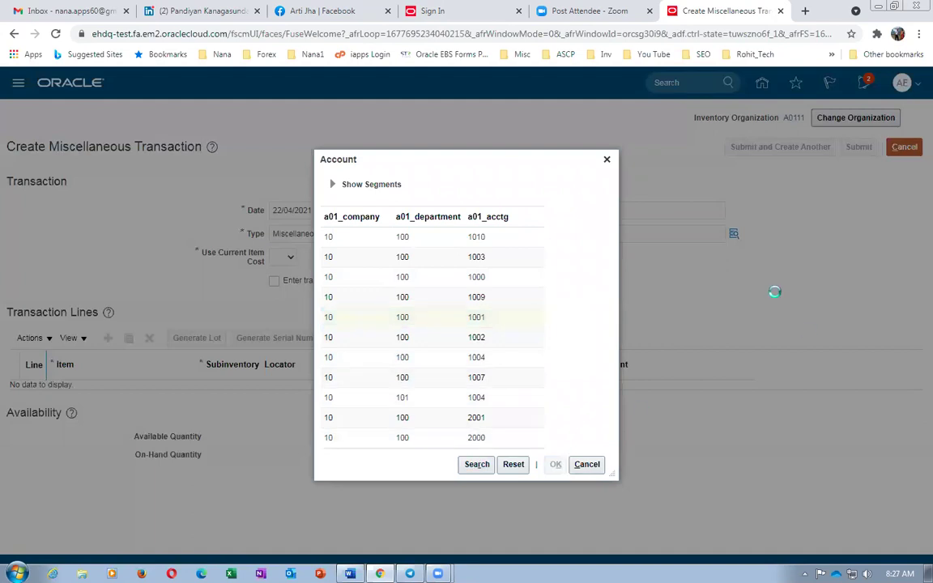
{"action": "left_click", "coordinate": [289, 258]}
{"action": "left_click", "coordinate": [275, 289]}
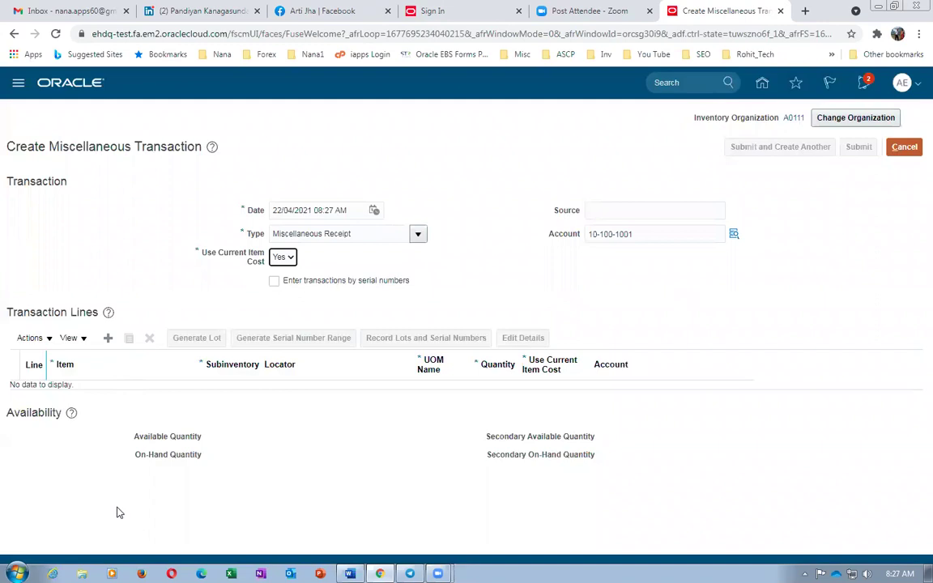
- Add a transaction line for the copied item g01_Serial_Control
{"action": "left_click", "coordinate": [109, 338]}
{"action": "key", "text": "alt+Tab"}
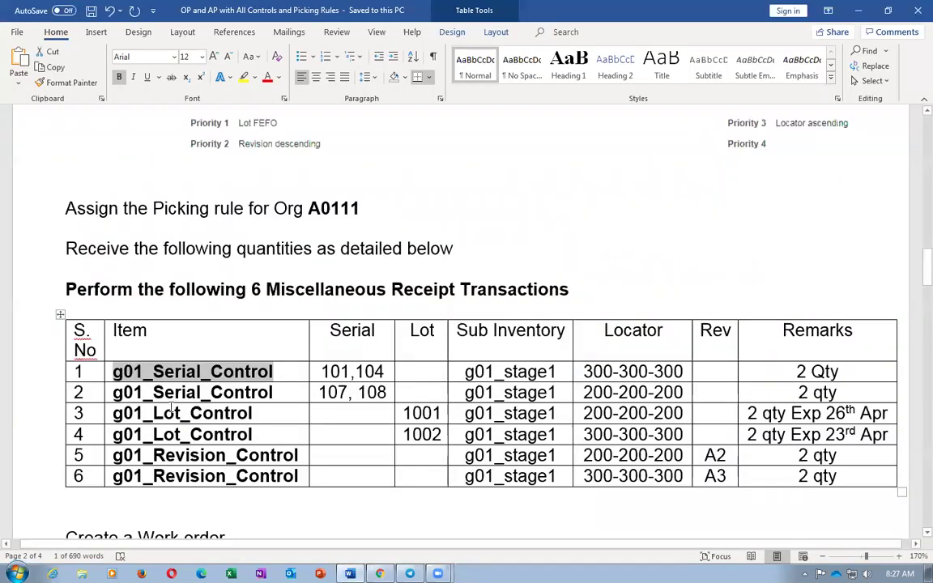
{"action": "key", "text": "alt+Tab"}
{"action": "left_click", "coordinate": [124, 395]}
{"action": "key", "text": "ctrl+v"}
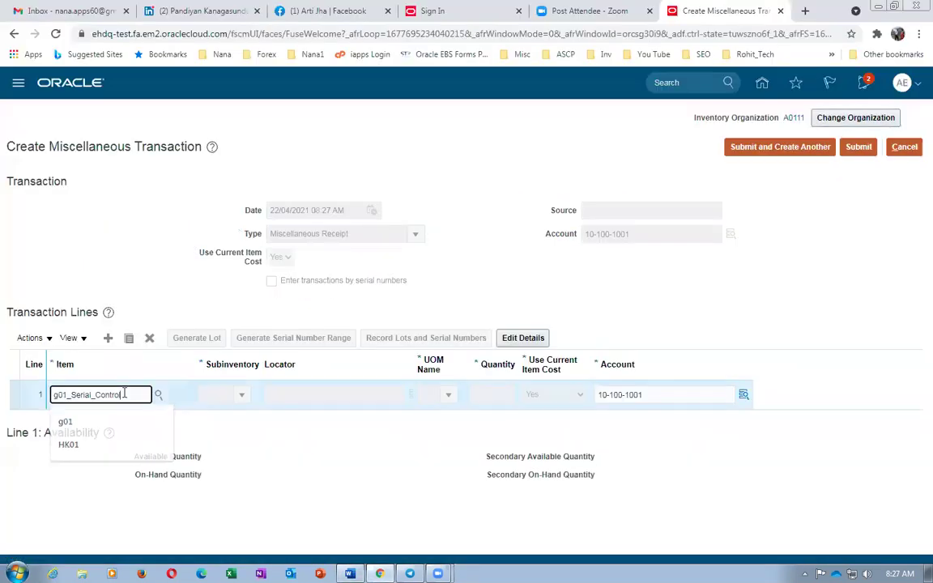
{"action": "key", "text": "Tab"}
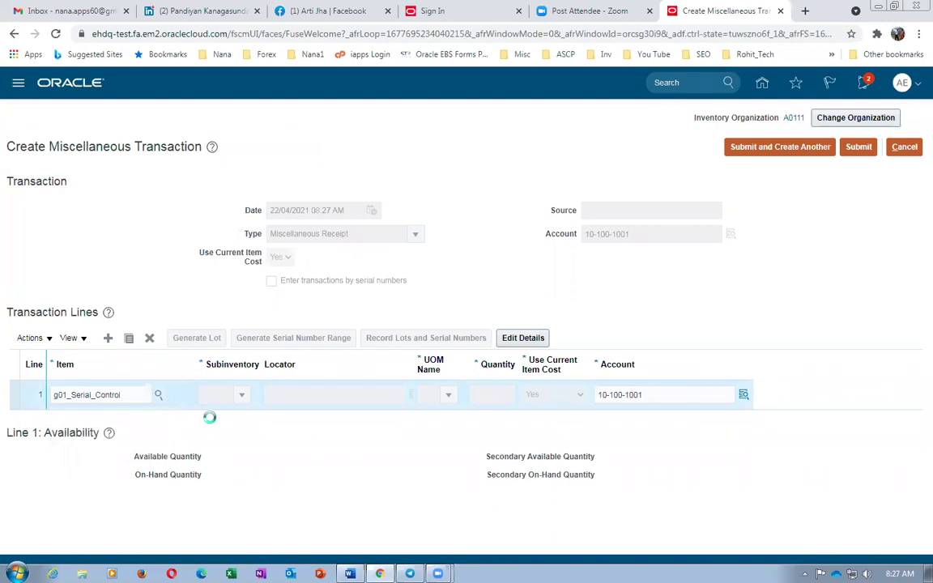
- In the Word document's receipts table, change the sub inventory to s01_stage1 in all six rows and save the document
{"action": "key", "text": "alt+Tab"}
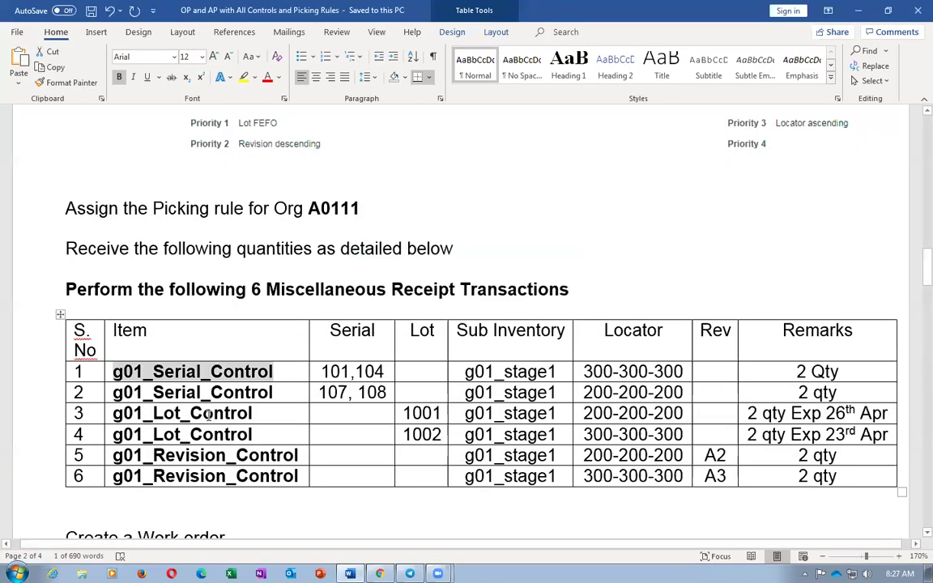
{"action": "key", "text": "Tab"}
{"action": "key", "text": "Tab"}
{"action": "key", "text": "Tab"}
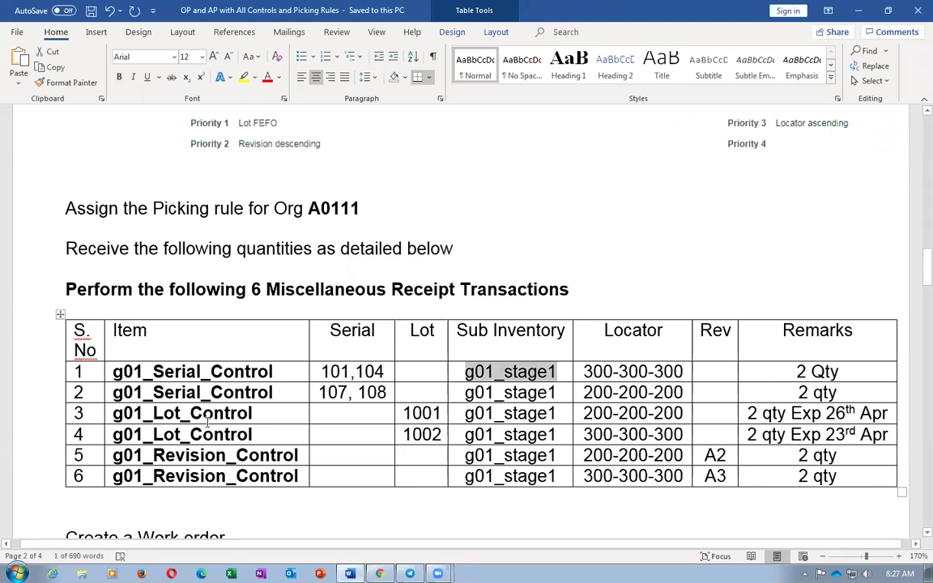
{"action": "left_click", "coordinate": [465, 435]}
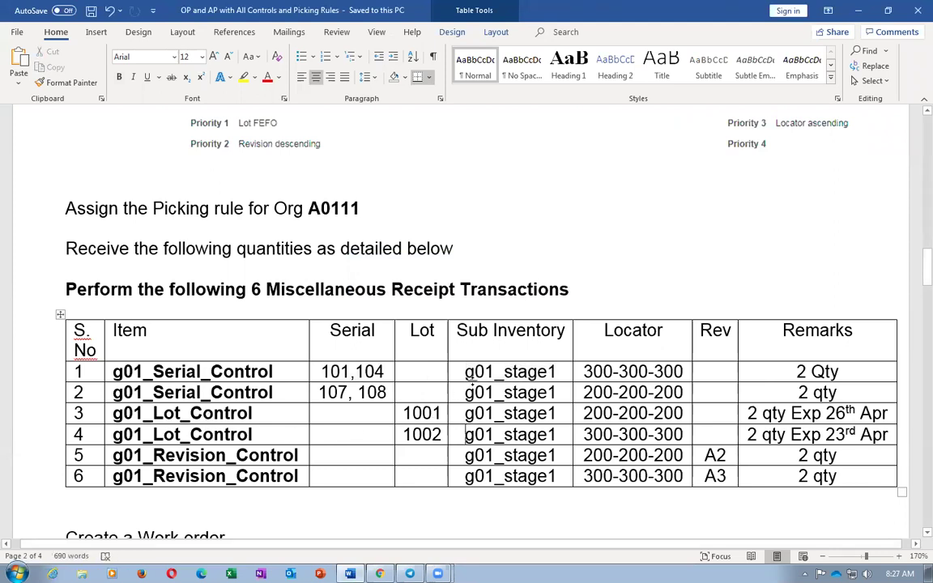
{"action": "key", "text": "BackSpace"}
{"action": "type", "text": "s"}
{"action": "key", "text": "BackSpace"}
{"action": "type", "text": "s"}
{"action": "key", "text": "BackSpace"}
{"action": "type", "text": "s"}
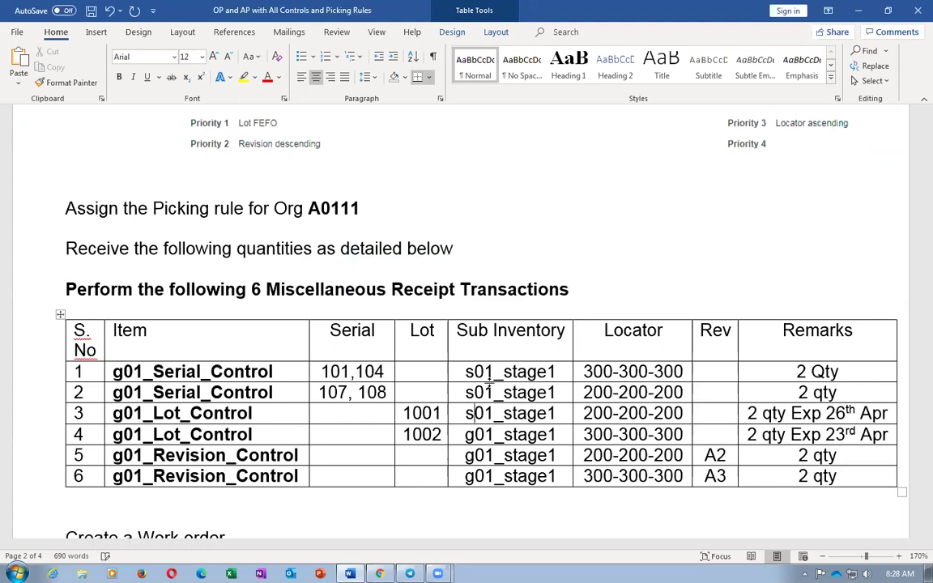
{"action": "key", "text": "BackSpace"}
{"action": "type", "text": "s"}
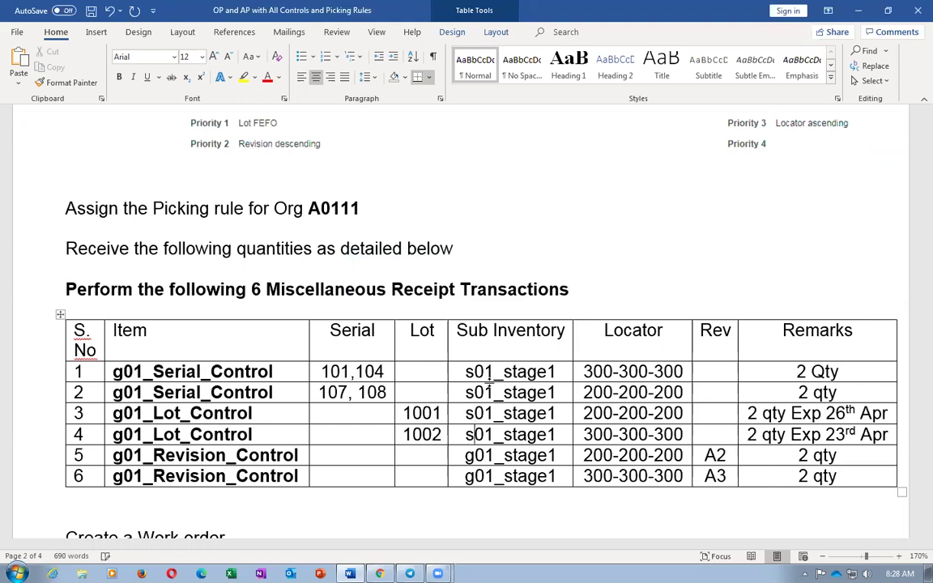
{"action": "key", "text": "Down"}
{"action": "key", "text": "BackSpace"}
{"action": "type", "text": "s"}
{"action": "key", "text": "Down"}
{"action": "key", "text": "BackSpace"}
{"action": "type", "text": "s"}
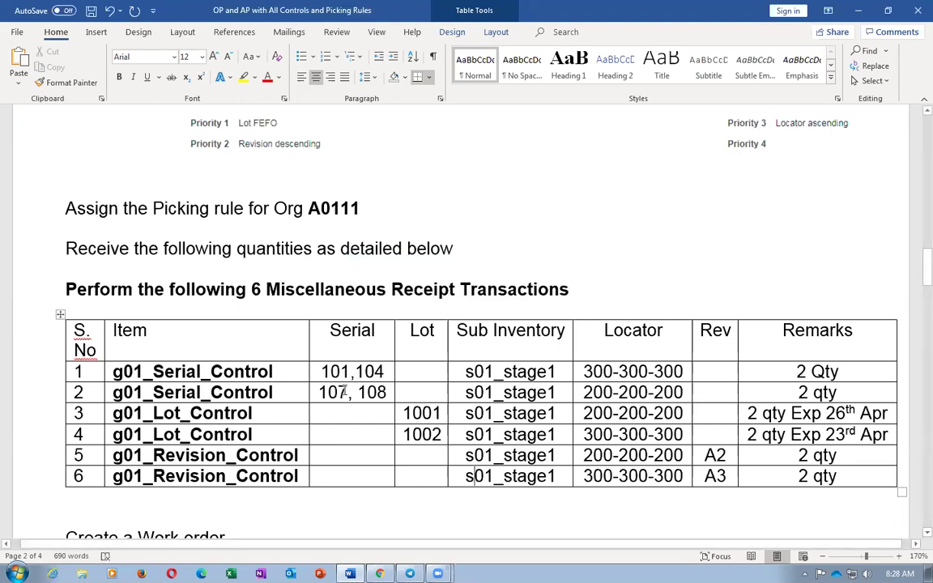
{"action": "key", "text": "ctrl+s"}
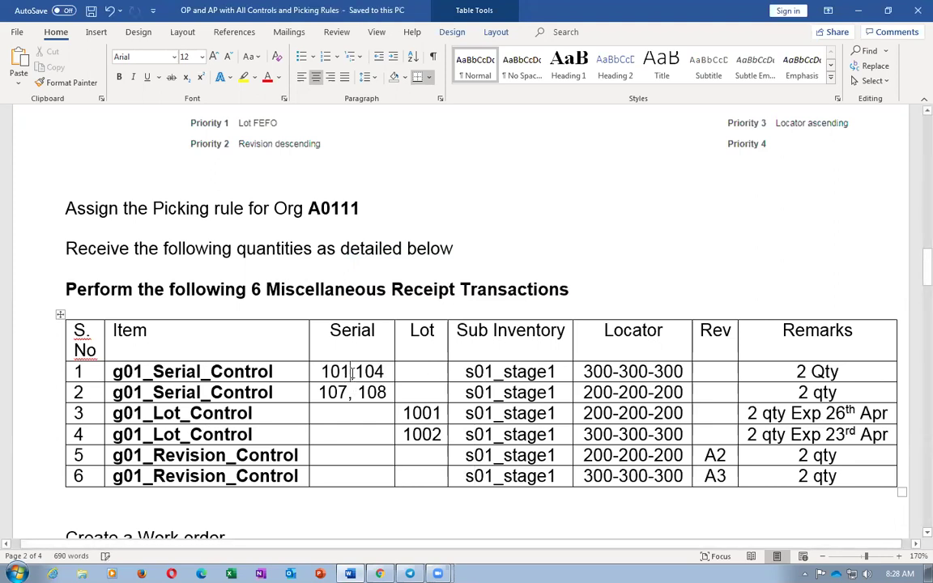
- Copy s01_stage1 from row 1 of the table and enter it as the subinventory of the Oracle transaction line
{"action": "key", "text": "Tab"}
{"action": "key", "text": "ctrl+c"}
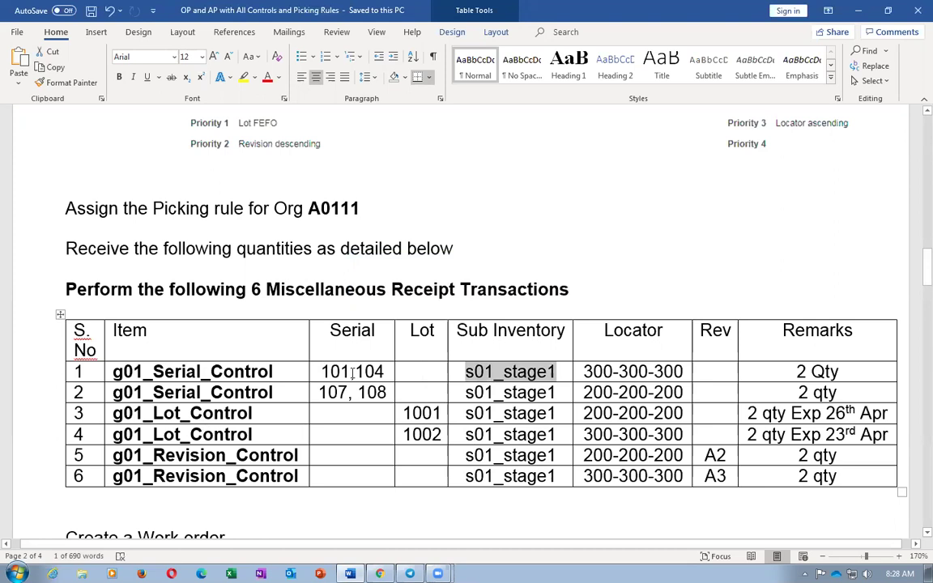
{"action": "key", "text": "alt+Tab"}
{"action": "left_click", "coordinate": [225, 394]}
{"action": "key", "text": "ctrl+v"}
{"action": "key", "text": "Tab"}
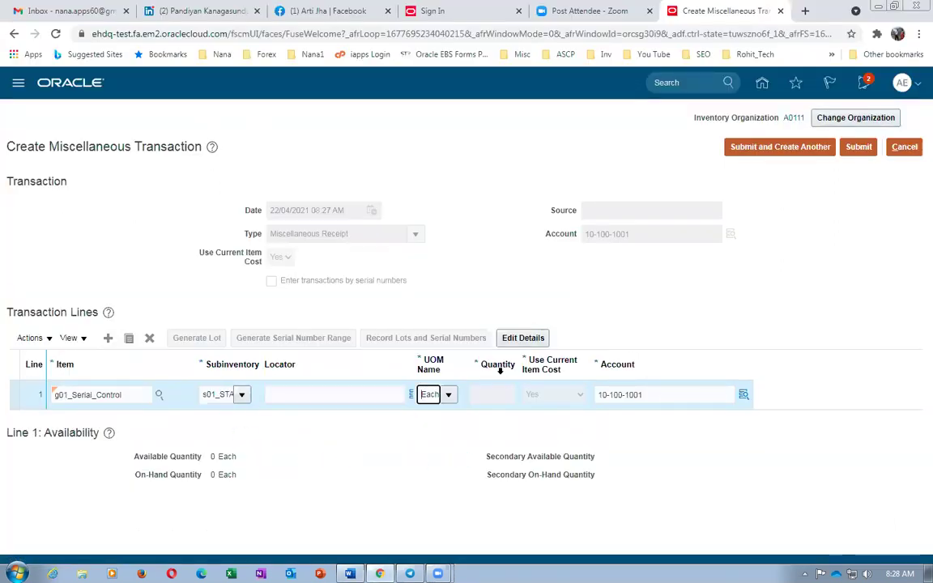
- Copy locator 300-300-300 from row 1 of the Word table into the transaction line's locator
{"action": "left_click", "coordinate": [313, 394]}
{"action": "key", "text": "alt+Tab"}
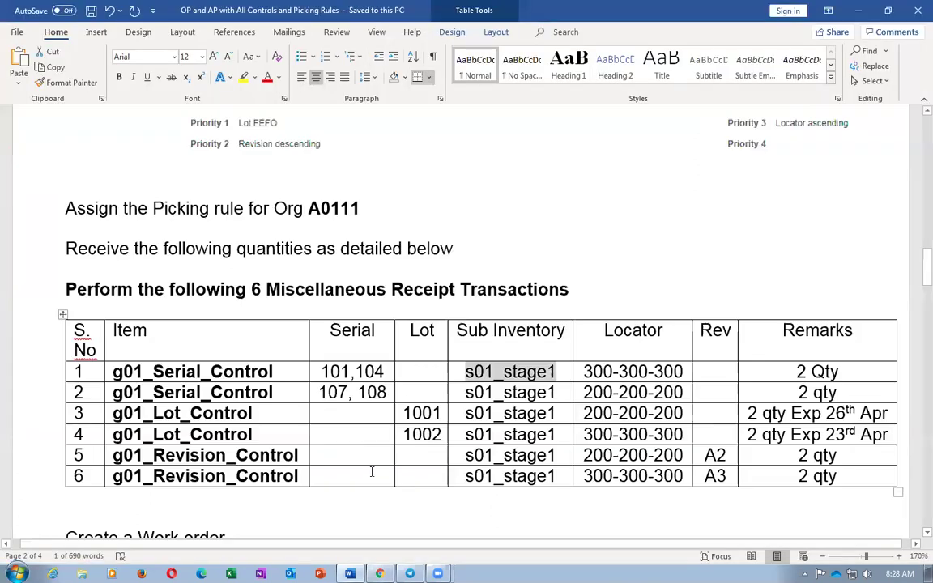
{"action": "key", "text": "Tab"}
{"action": "key", "text": "ctrl+c"}
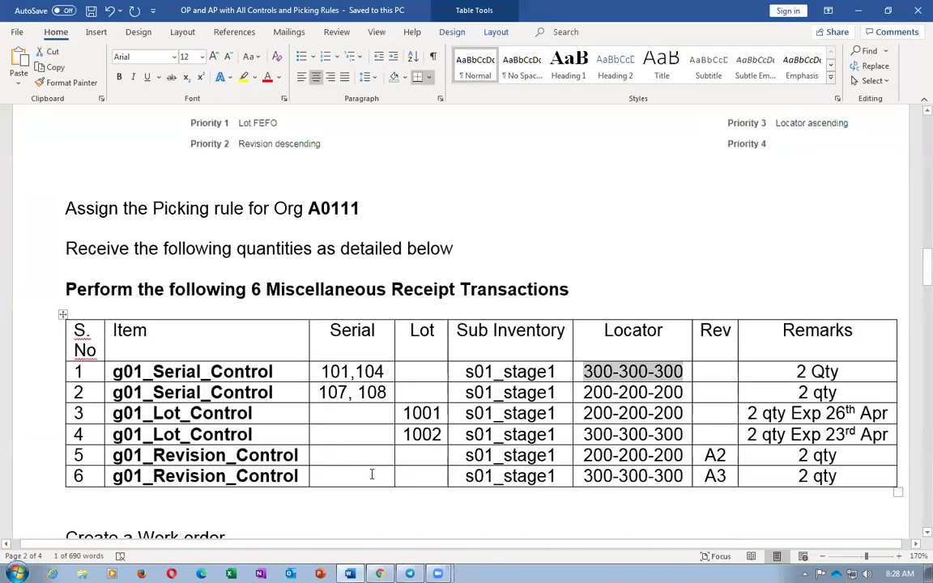
{"action": "key", "text": "alt+Tab"}
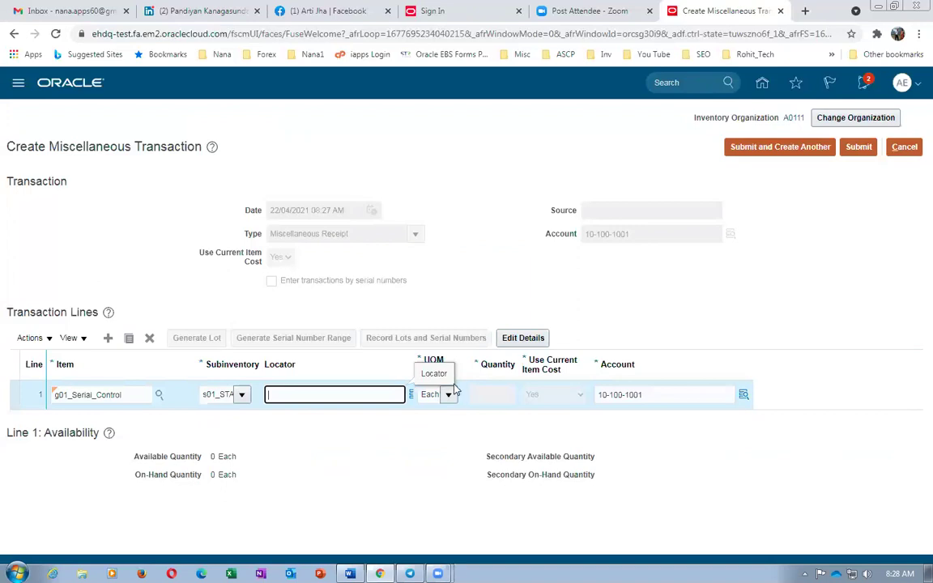
{"action": "key", "text": "ctrl+v"}
- Set the transaction quantity to 2 in the line's details
{"action": "left_click", "coordinate": [523, 339]}
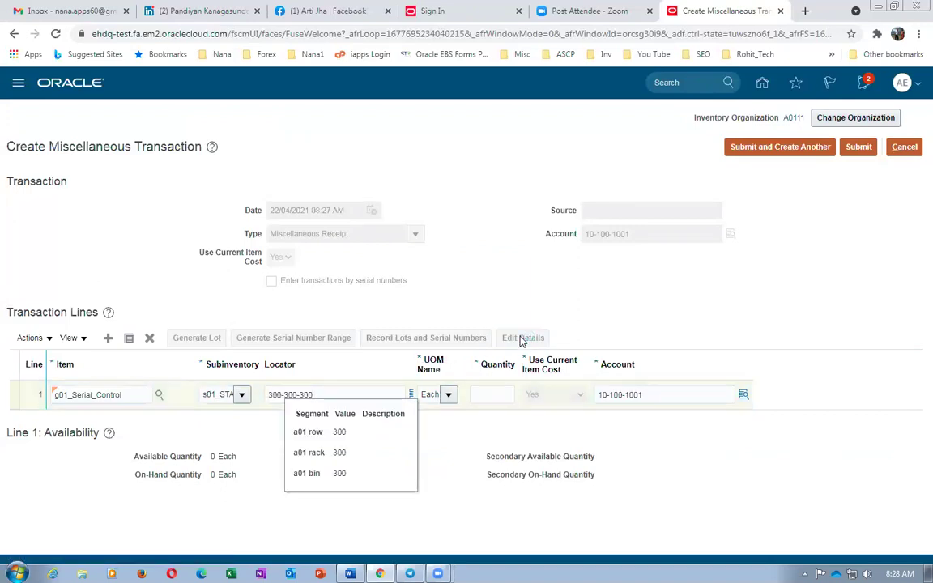
{"action": "scroll", "coordinate": [411, 429], "scroll_direction": "down", "scroll_amount": 3}
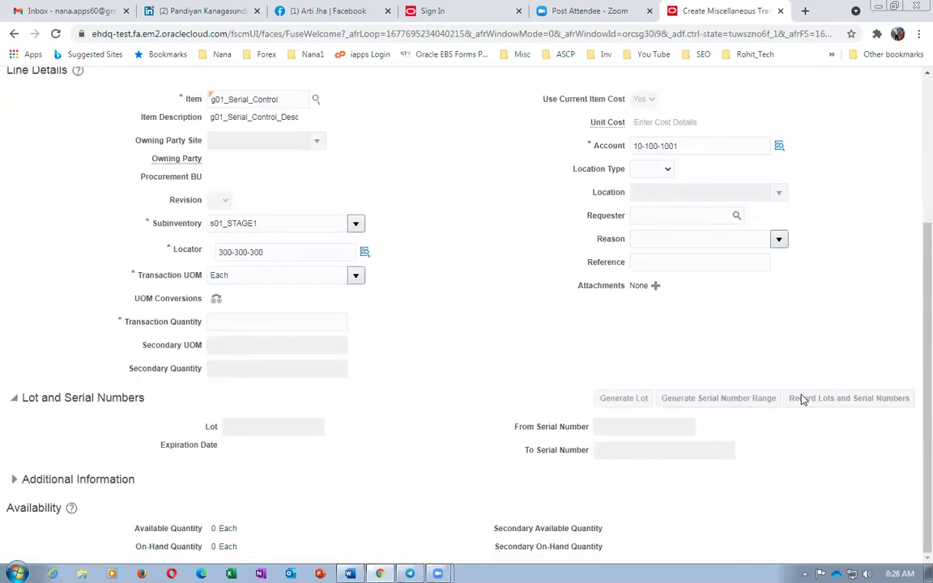
{"action": "left_click", "coordinate": [302, 324]}
{"action": "type", "text": "2"}
{"action": "key", "text": "Tab"}
- Start recording the line's serial numbers, check row 1 of the Word table, and enter single serial number 101
{"action": "left_click", "coordinate": [863, 401]}
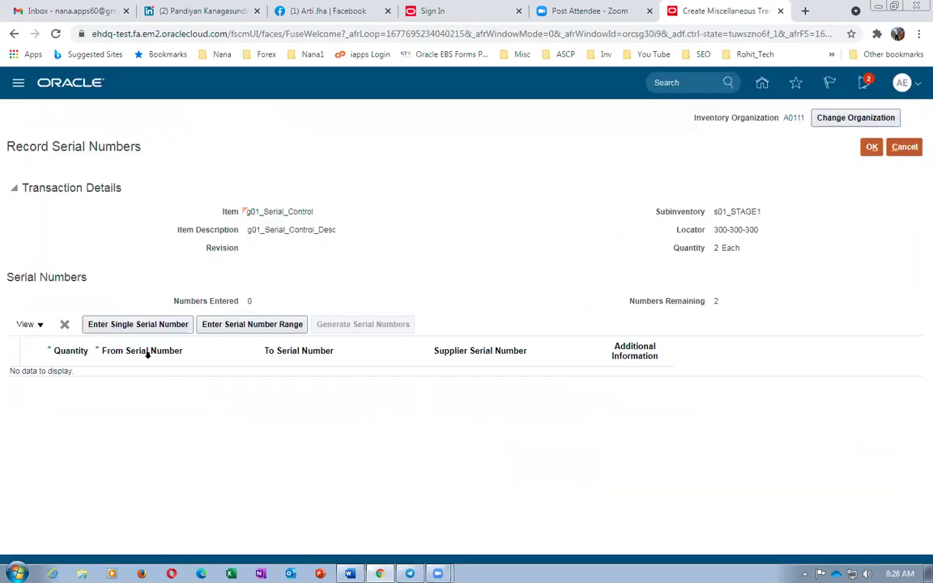
{"action": "left_click", "coordinate": [142, 325]}
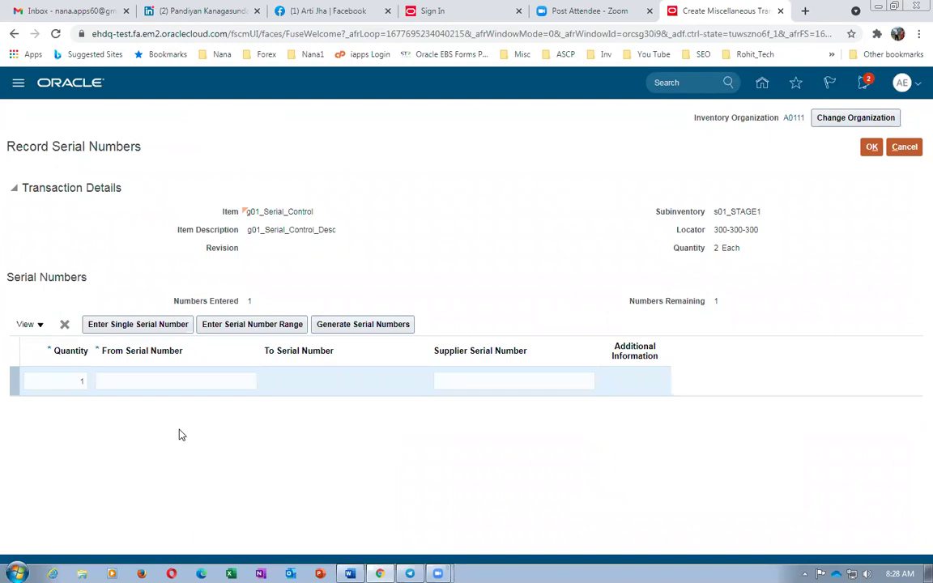
{"action": "key", "text": "alt+Tab"}
{"action": "left_click", "coordinate": [338, 371]}
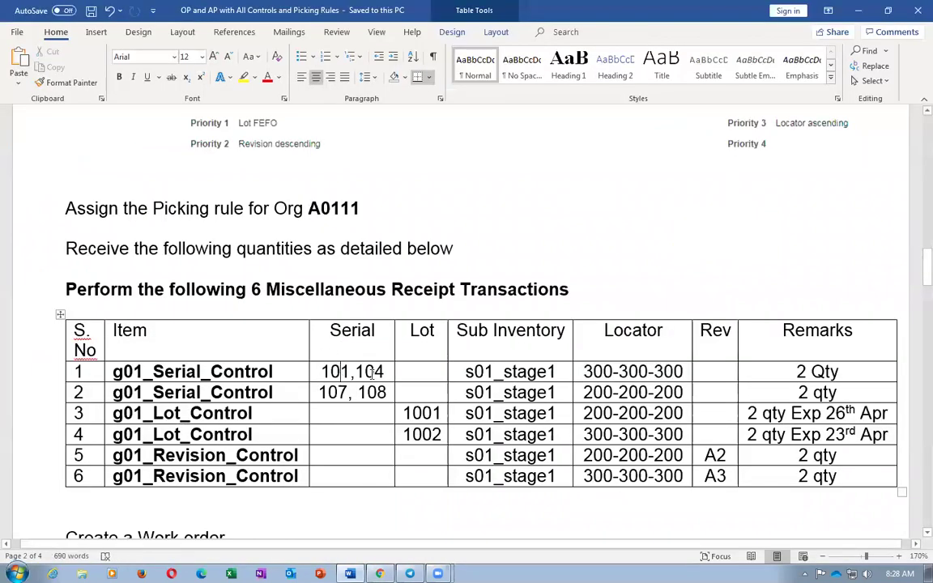
{"action": "key", "text": "alt+Tab"}
{"action": "left_click", "coordinate": [214, 379]}
{"action": "type", "text": "101"}
{"action": "key", "text": "Tab"}
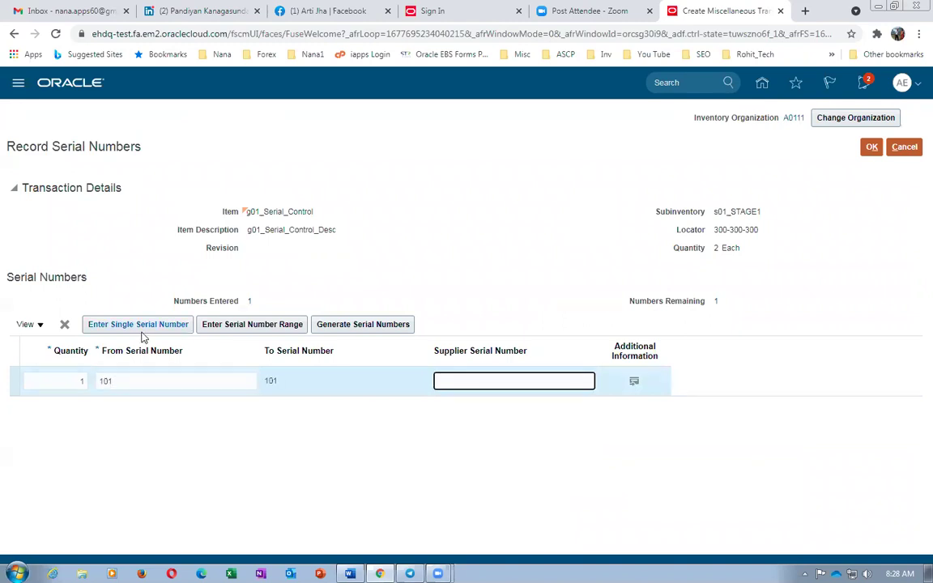
- Add single serial number 104, confirm the serial numbers and return to the miscellaneous transaction
{"action": "left_click", "coordinate": [142, 326]}
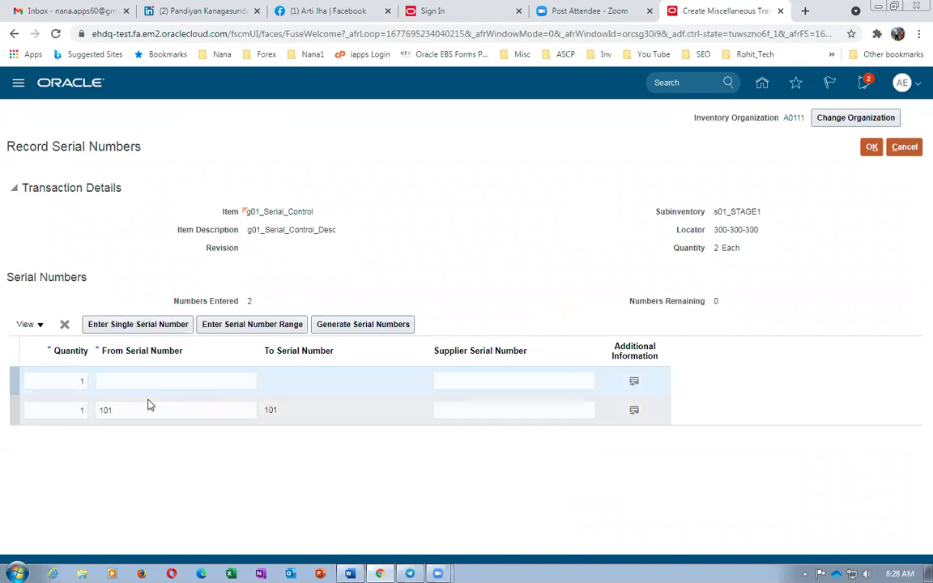
{"action": "left_click", "coordinate": [136, 380]}
{"action": "type", "text": "104"}
{"action": "key", "text": "Tab"}
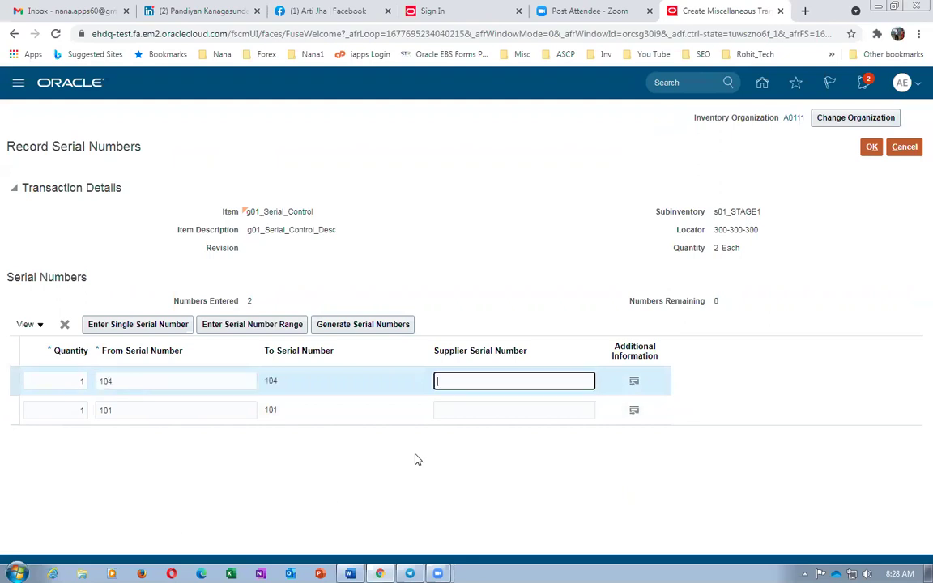
{"action": "left_click", "coordinate": [871, 146]}
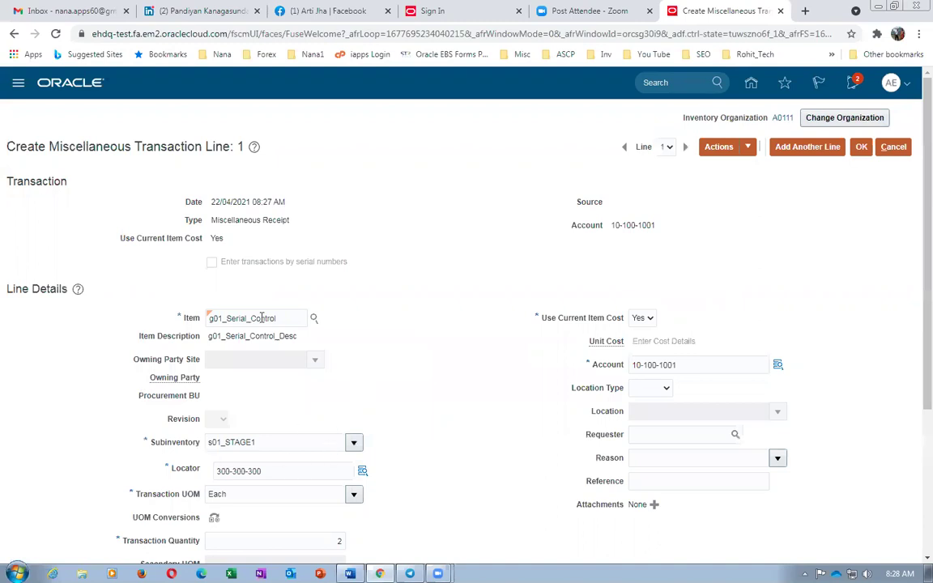
{"action": "scroll", "coordinate": [323, 360], "scroll_direction": "down", "scroll_amount": 3}
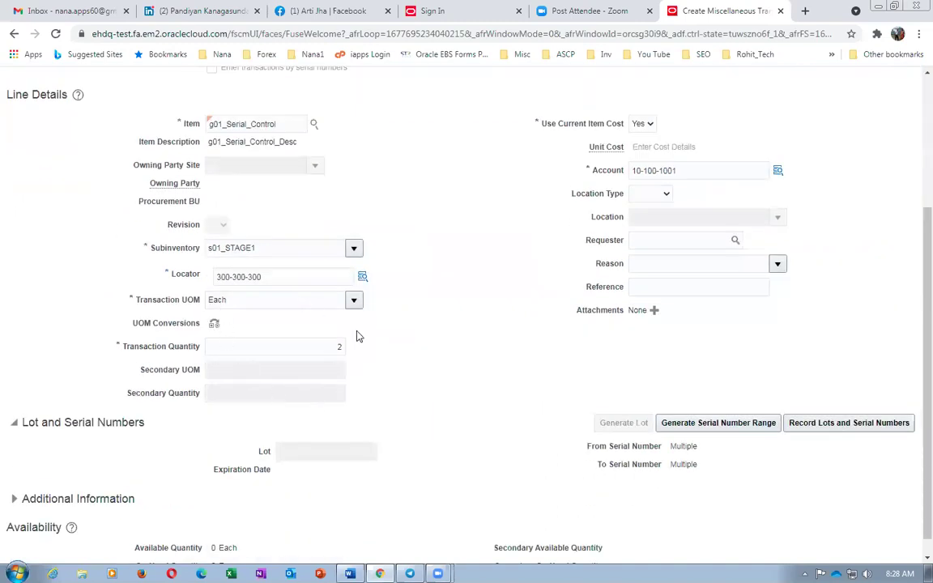
{"action": "scroll", "coordinate": [589, 409], "scroll_direction": "up", "scroll_amount": 3}
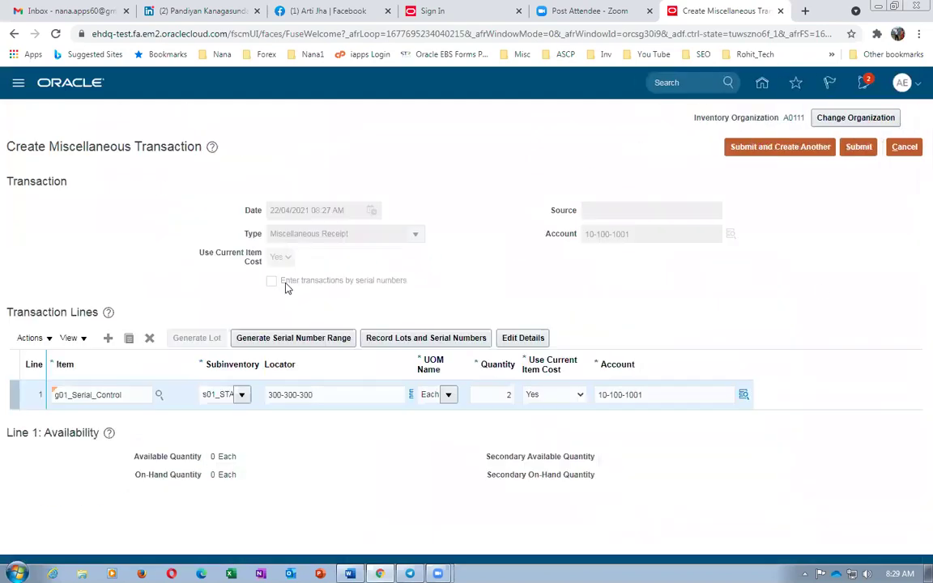
- Add another transaction line for item g01_Serial_Control, copied from row 2 of the Word table
{"action": "left_click", "coordinate": [108, 338]}
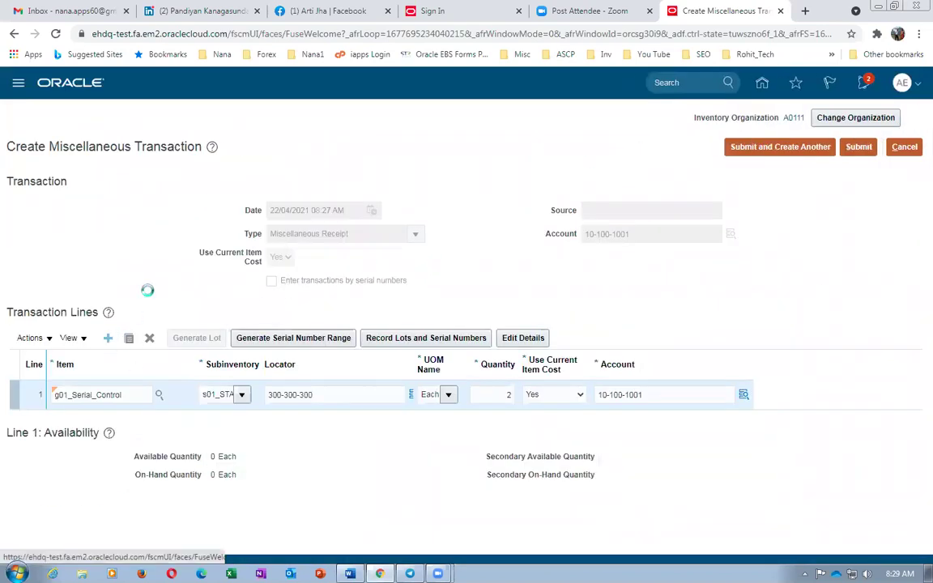
{"action": "key", "text": "alt+Tab"}
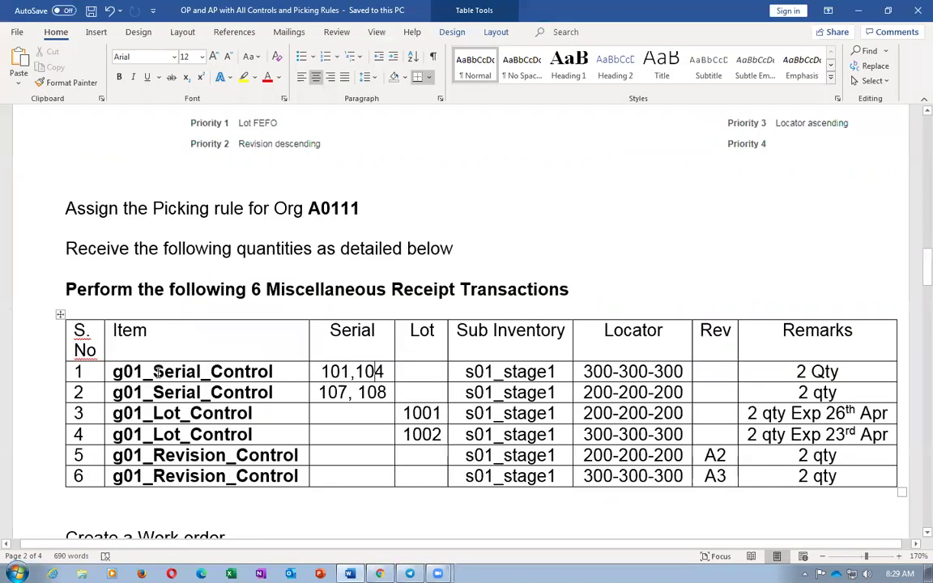
{"action": "double_click", "coordinate": [101, 392]}
{"action": "key", "text": "ctrl+c"}
{"action": "key", "text": "alt+Tab"}
{"action": "left_click", "coordinate": [103, 394]}
{"action": "key", "text": "ctrl+v"}
{"action": "key", "text": "Tab"}
- Set the new line's subinventory to s01_stage1, taken from row 2 of the Word table
{"action": "key", "text": "alt+Tab"}
{"action": "key", "text": "Tab"}
{"action": "key", "text": "Tab"}
{"action": "key", "text": "Tab"}
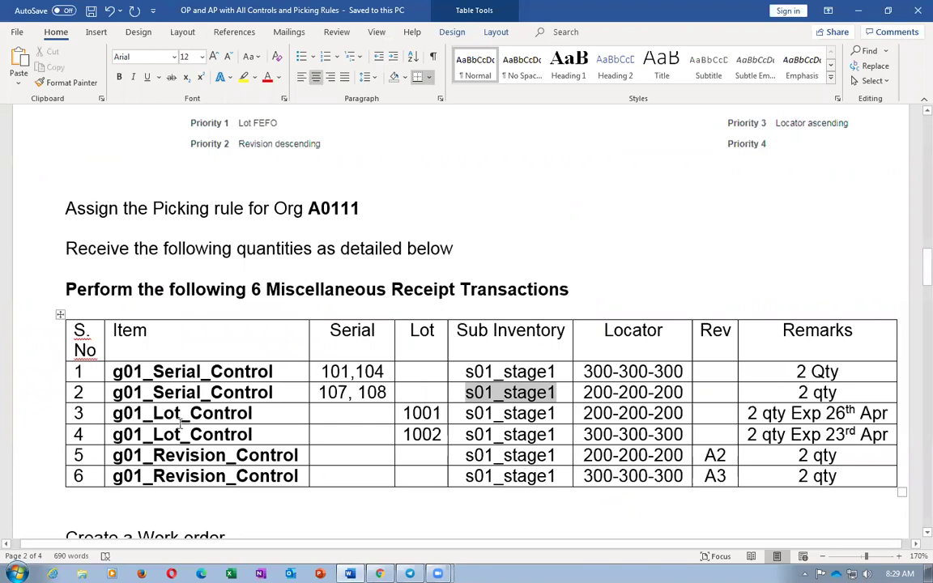
{"action": "key", "text": "alt+Tab"}
{"action": "left_click", "coordinate": [216, 395]}
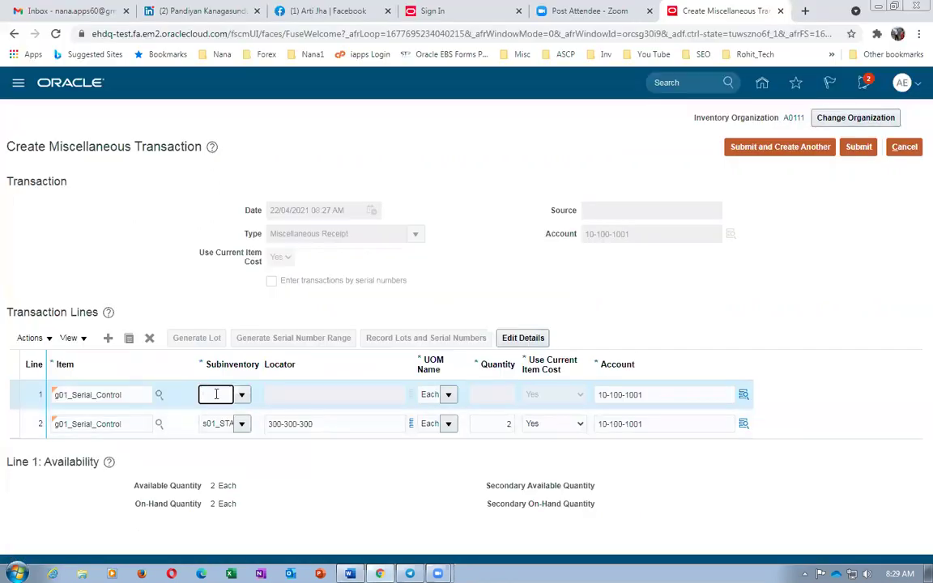
{"action": "key", "text": "ctrl+v"}
{"action": "key", "text": "Tab"}
- Copy locator 200-200-200 from row 2 of the Word table into the new line's locator
{"action": "key", "text": "alt+Tab"}
{"action": "key", "text": "Tab"}
{"action": "key", "text": "ctrl+c"}
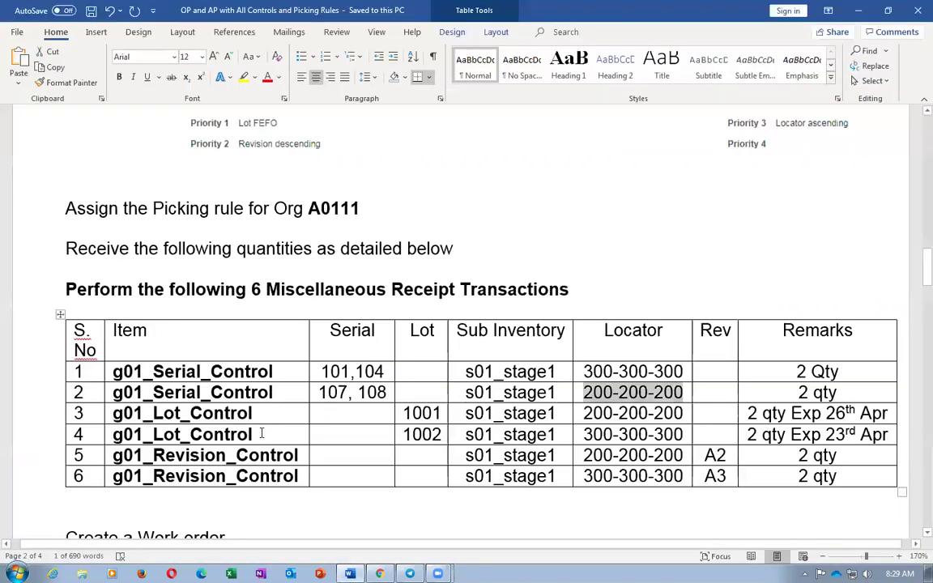
{"action": "key", "text": "alt+Tab"}
{"action": "left_click", "coordinate": [276, 396]}
{"action": "key", "text": "ctrl+v"}
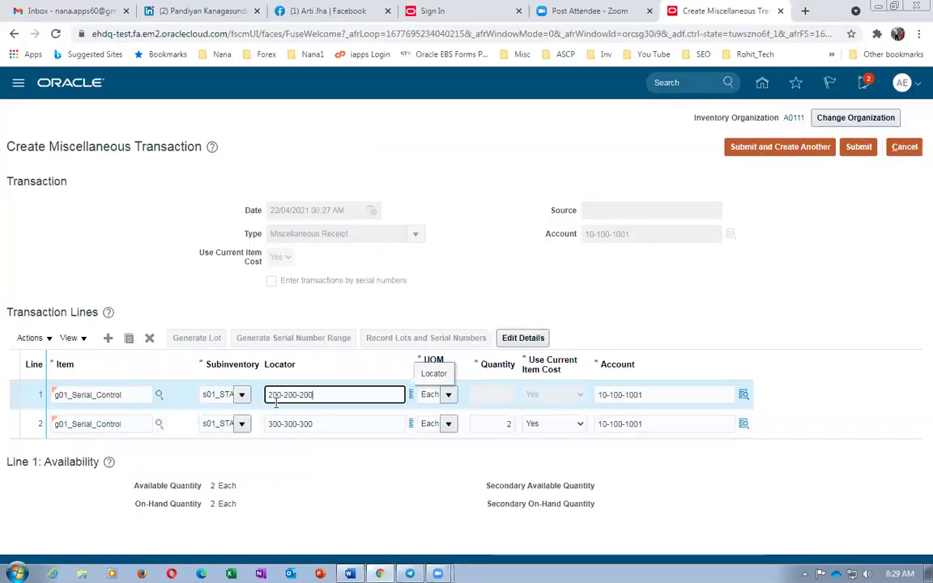
- Set the new line's transaction quantity to 2 in its details and look up row 2's serial numbers in the Word document
{"action": "left_click", "coordinate": [534, 340]}
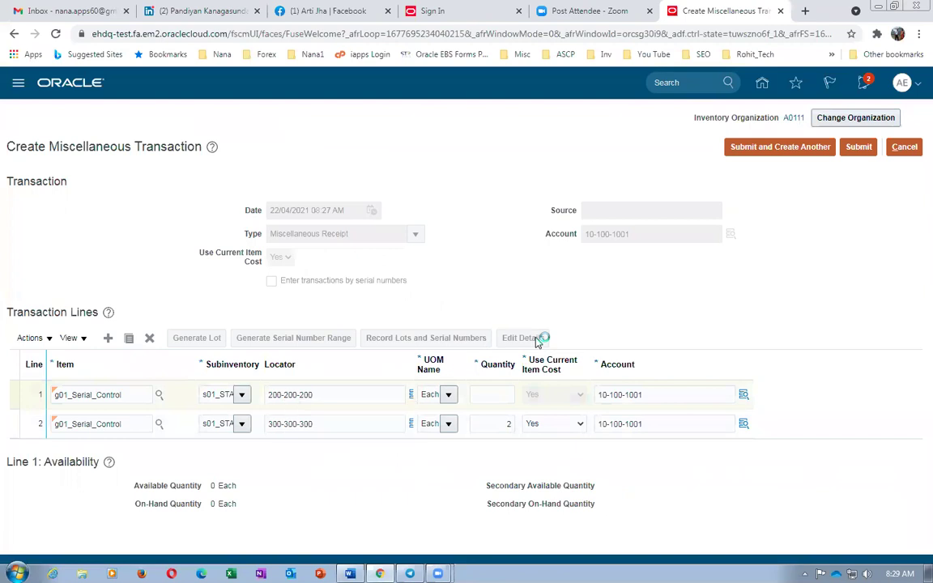
{"action": "scroll", "coordinate": [324, 388], "scroll_direction": "down", "scroll_amount": 3}
{"action": "left_click", "coordinate": [296, 347]}
{"action": "type", "text": "2"}
{"action": "key", "text": "Tab"}
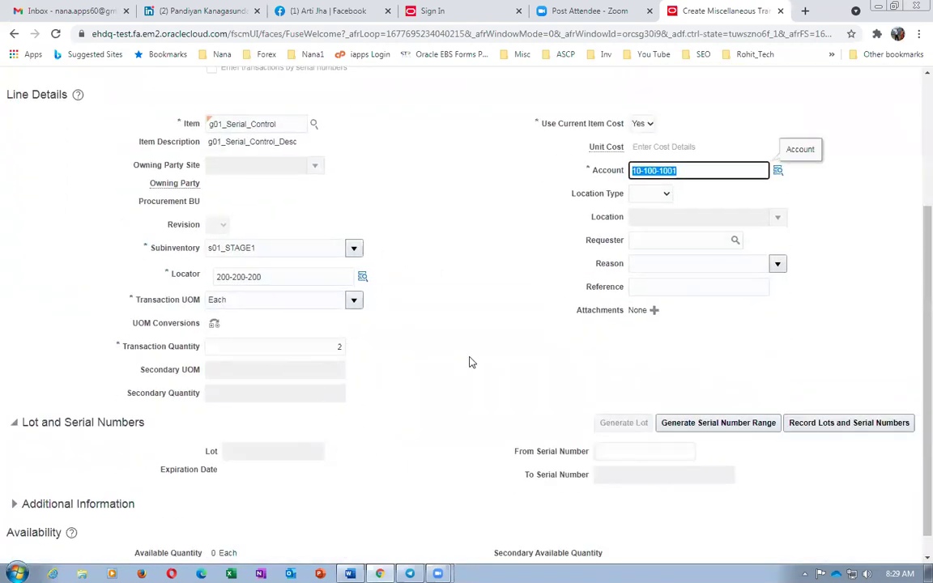
{"action": "key", "text": "alt+Tab"}
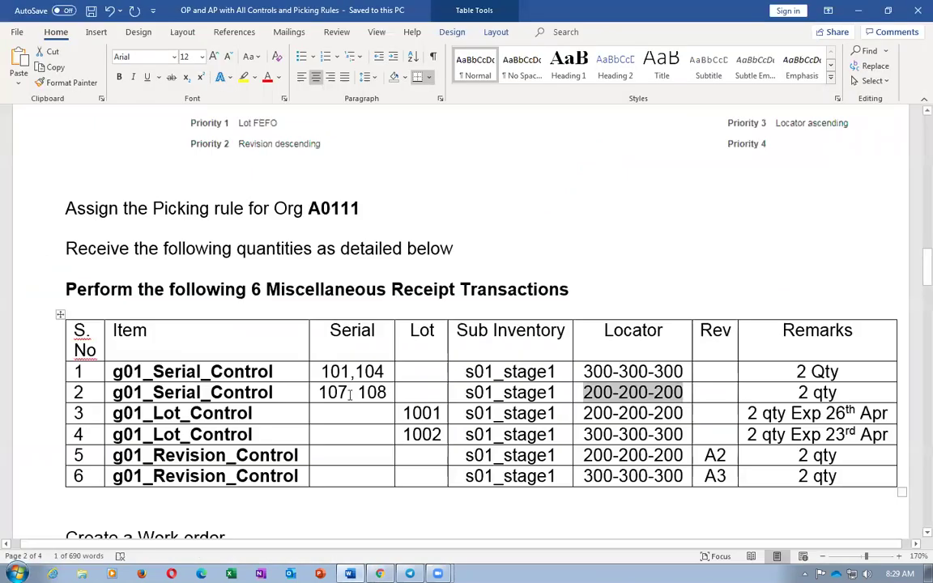
- In Oracle, set From Serial Number to 107 for the g01_Serial_Control line, accept the line details, and add a blank transaction line
{"action": "key", "text": "alt+Tab"}
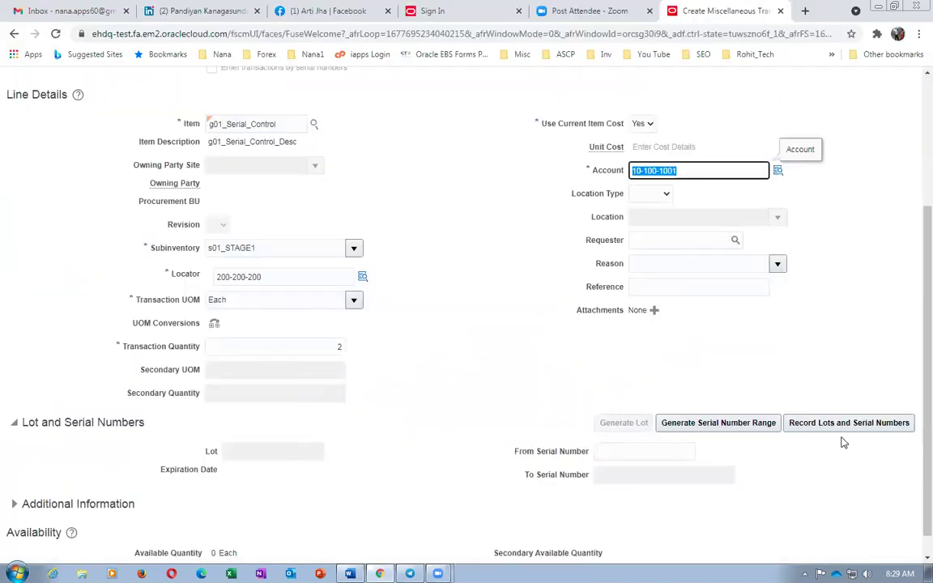
{"action": "left_click", "coordinate": [596, 452]}
{"action": "type", "text": "107"}
{"action": "key", "text": "Tab"}
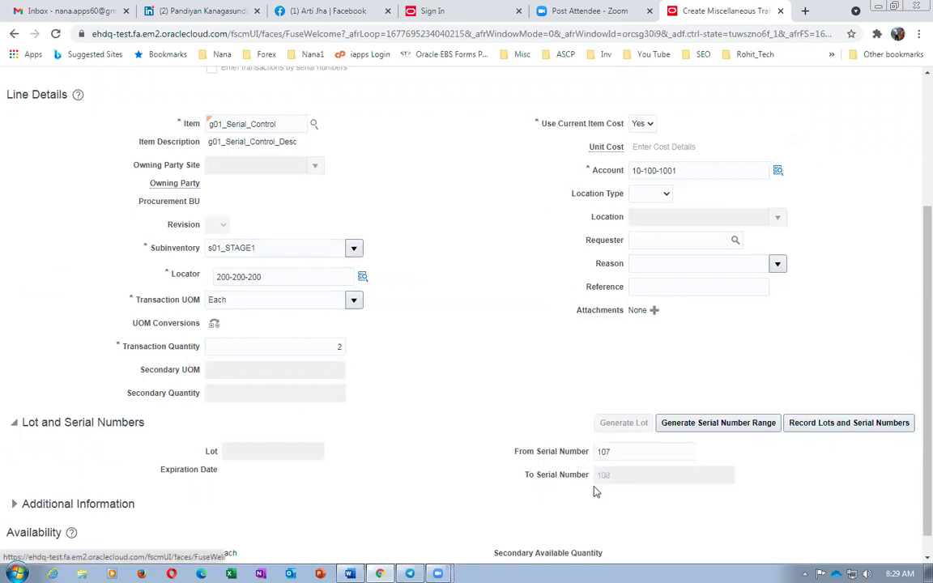
{"action": "scroll", "coordinate": [454, 436], "scroll_direction": "up", "scroll_amount": 1}
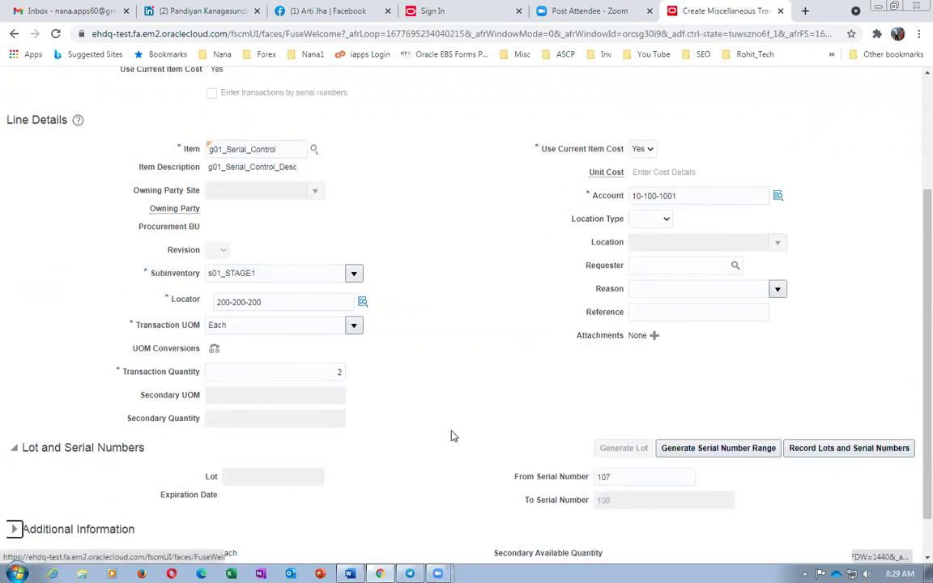
{"action": "scroll", "coordinate": [454, 436], "scroll_direction": "up", "scroll_amount": 3}
{"action": "scroll", "coordinate": [453, 434], "scroll_direction": "down", "scroll_amount": 3}
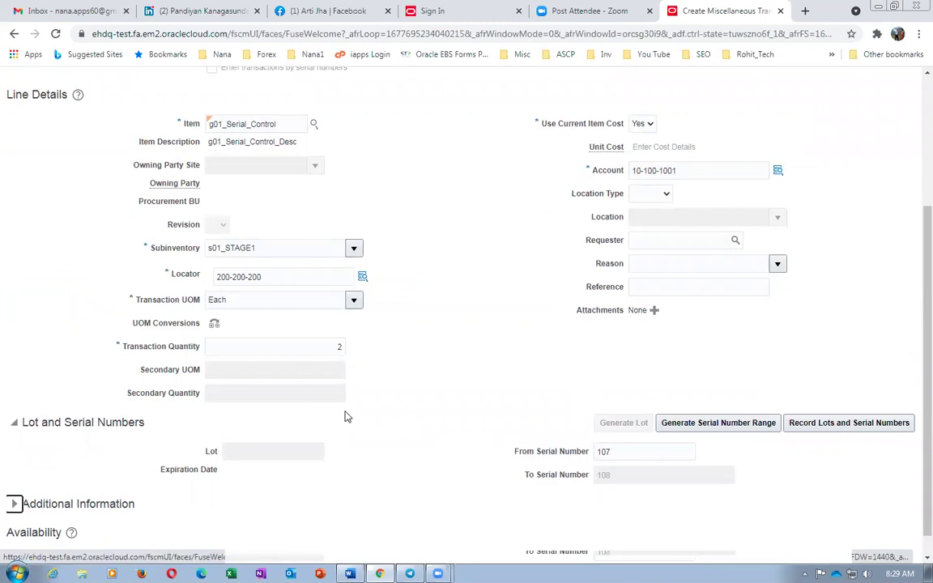
{"action": "scroll", "coordinate": [520, 374], "scroll_direction": "up", "scroll_amount": 3}
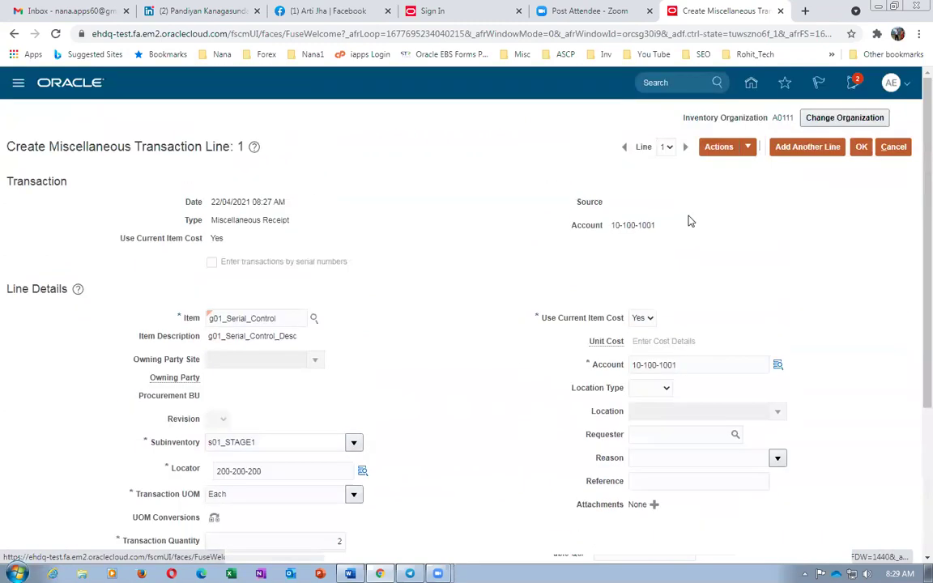
{"action": "left_click", "coordinate": [861, 147]}
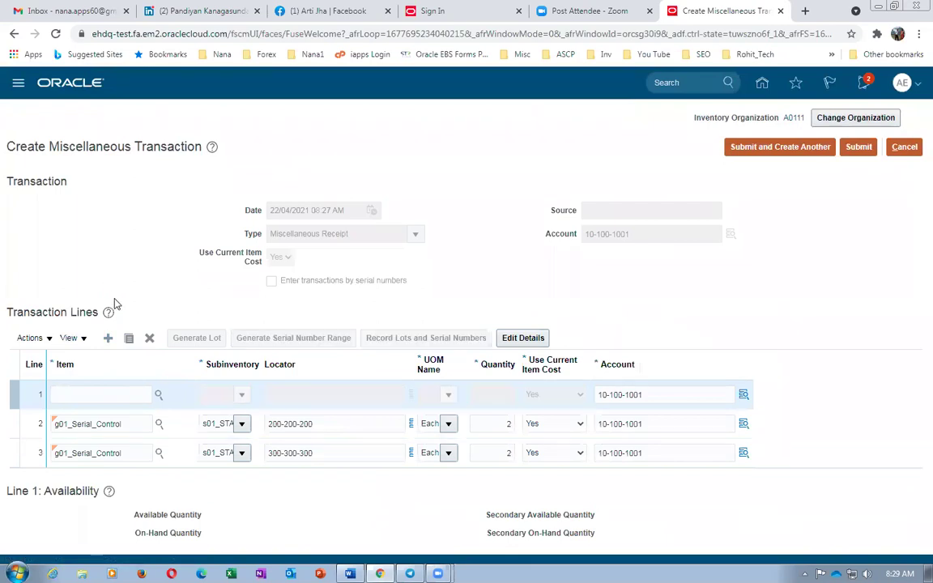
- In the Word document, review the picking rule's sort criteria and the locators of the g01_Serial_Control receipt rows
{"action": "key", "text": "alt+Tab"}
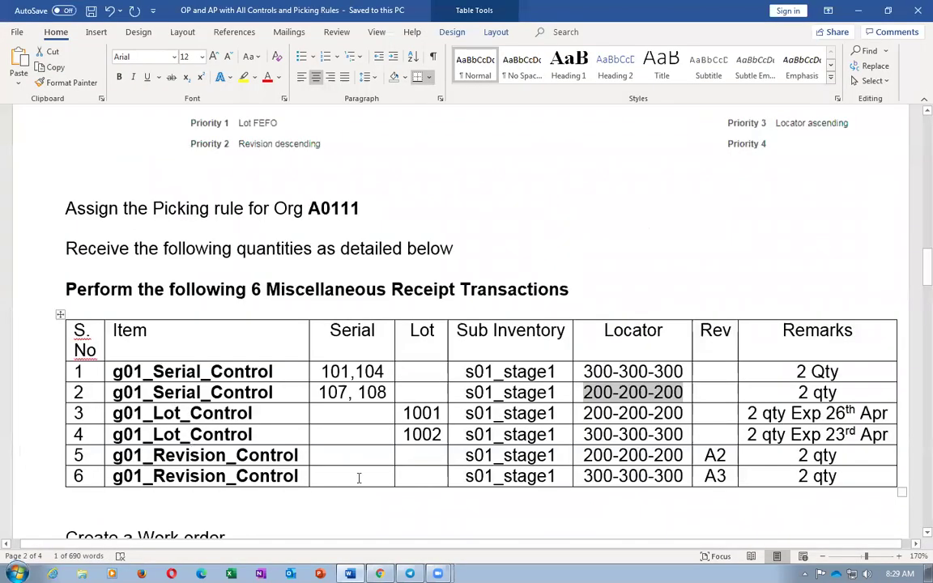
{"action": "scroll", "coordinate": [567, 311], "scroll_direction": "up", "scroll_amount": 1}
{"action": "scroll", "coordinate": [571, 316], "scroll_direction": "up", "scroll_amount": 3}
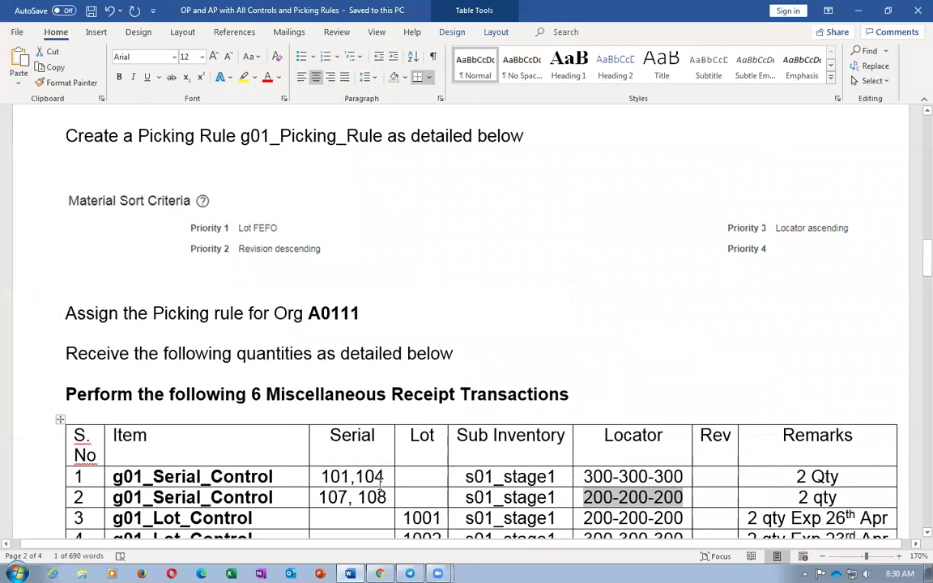
{"action": "scroll", "coordinate": [378, 486], "scroll_direction": "down", "scroll_amount": 2}
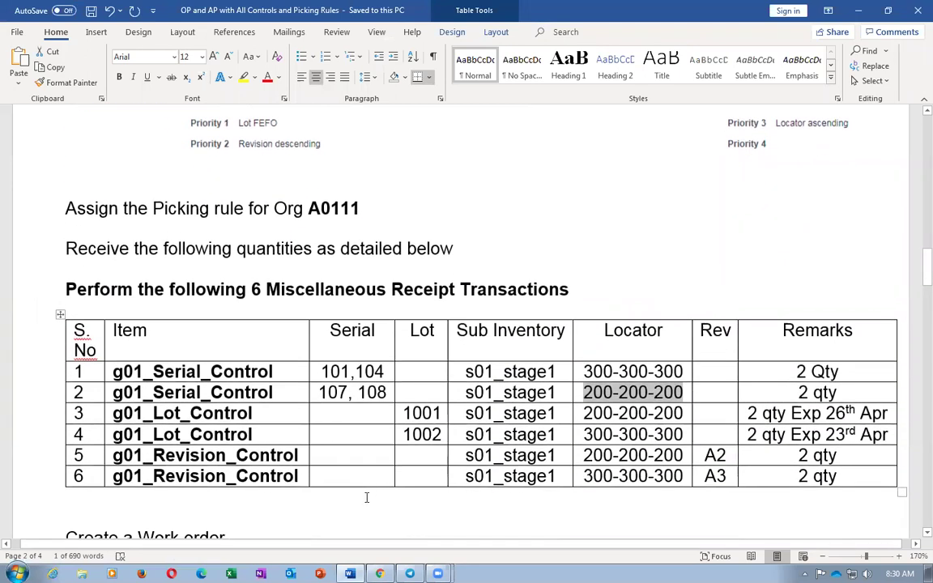
{"action": "left_click", "coordinate": [275, 397]}
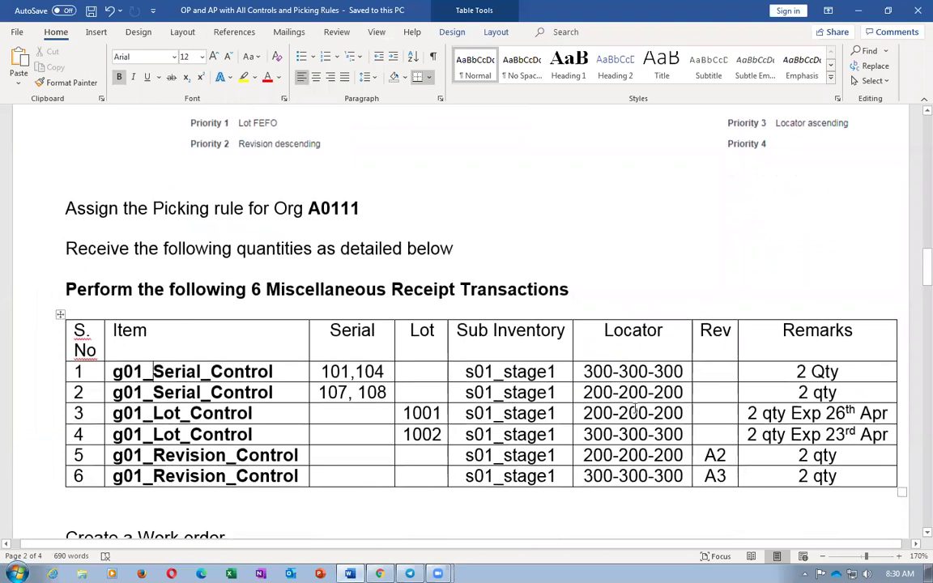
{"action": "left_click_drag", "start_coordinate": [590, 394], "coordinate": [684, 370]}
{"action": "left_click", "coordinate": [612, 371]}
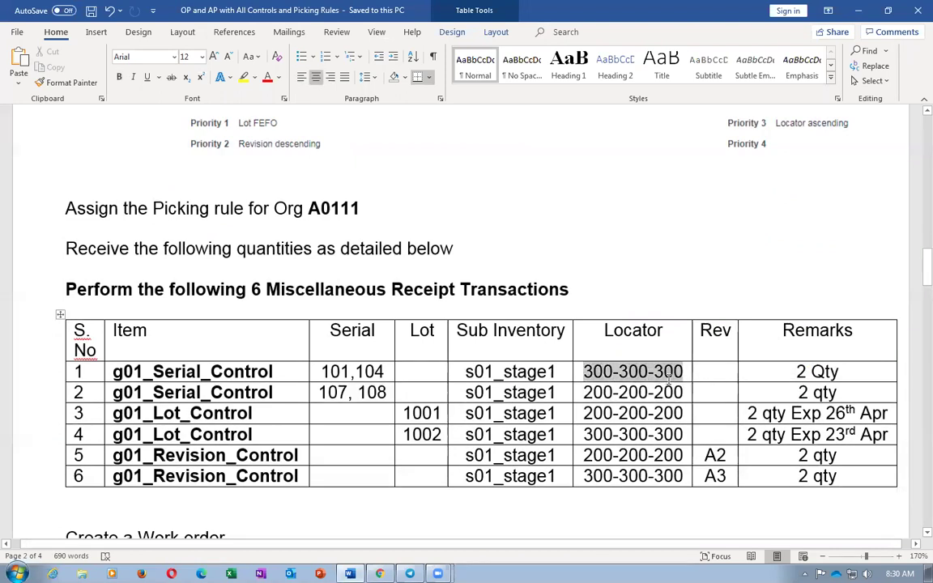
- Examine how the serial numbers in the two g01_Serial_Control receipt rows correspond to their locators
{"action": "left_click", "coordinate": [383, 371]}
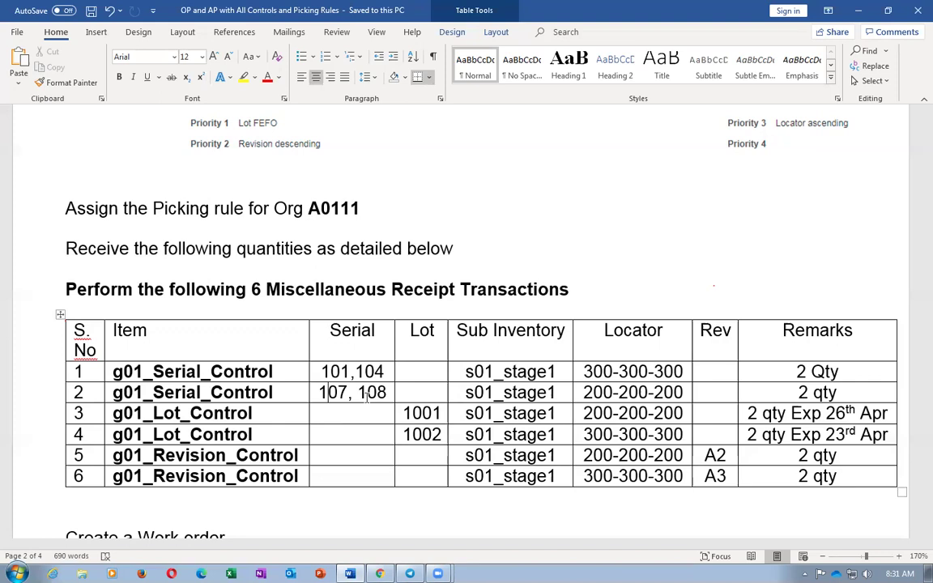
{"action": "left_click", "coordinate": [274, 394]}
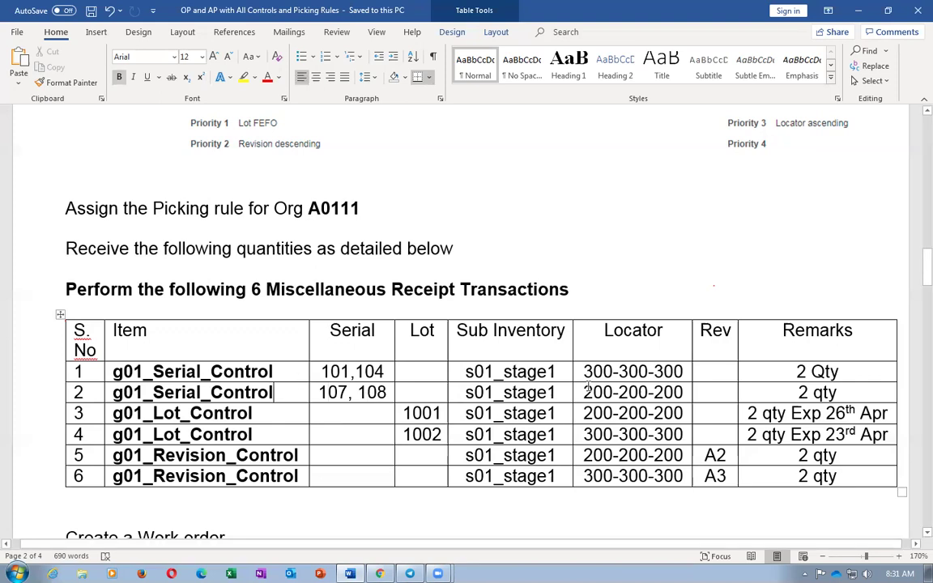
{"action": "left_click_drag", "start_coordinate": [583, 393], "coordinate": [671, 394]}
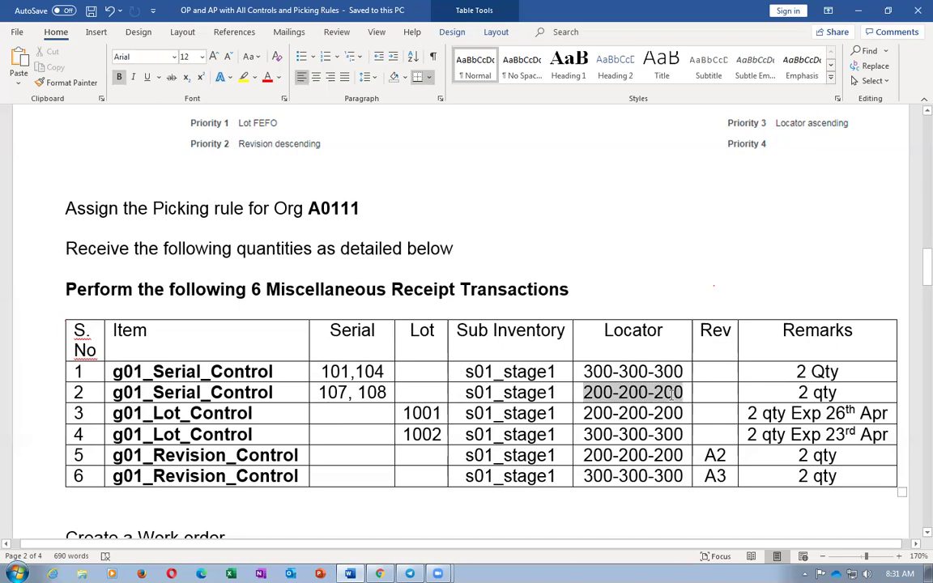
{"action": "left_click", "coordinate": [361, 394]}
{"action": "triple_click", "coordinate": [361, 394]}
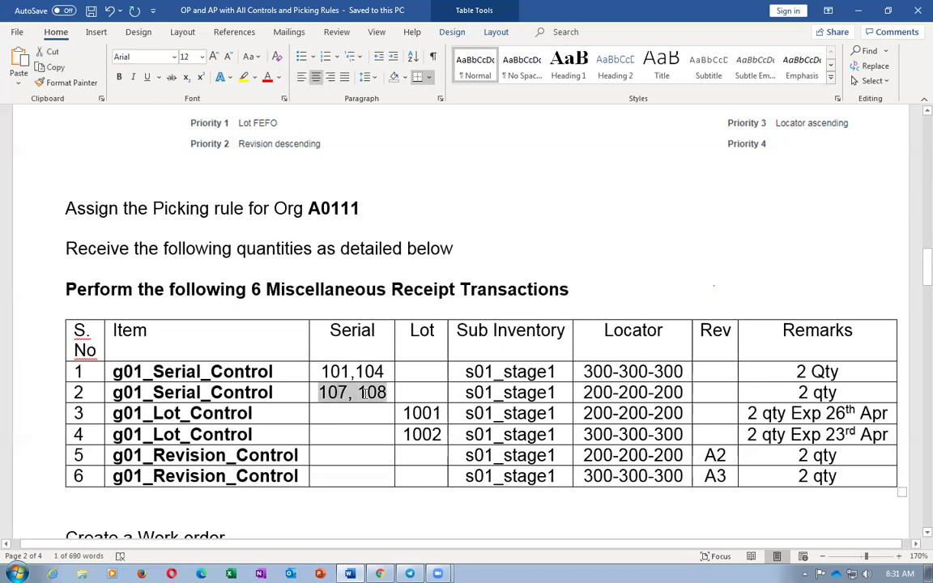
{"action": "left_click", "coordinate": [632, 372]}
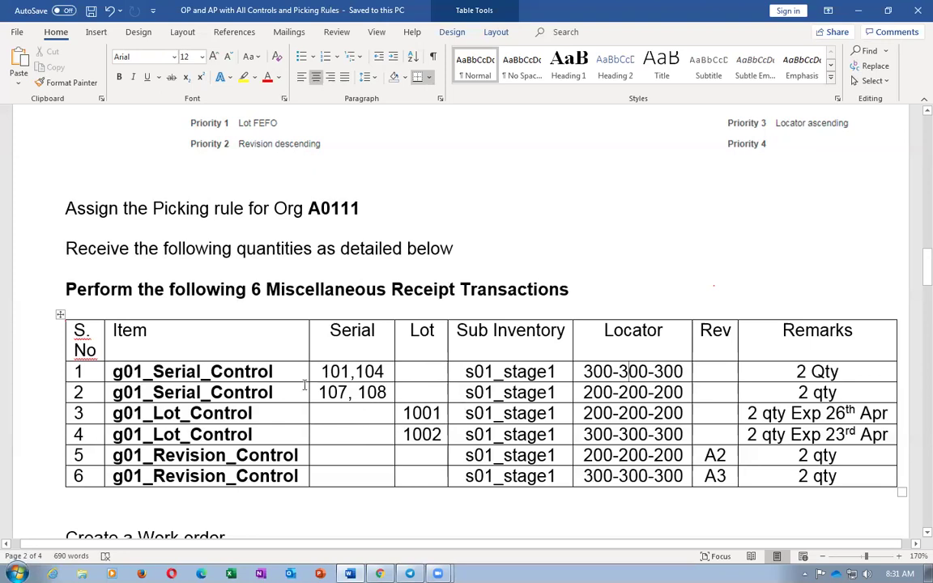
{"action": "left_click", "coordinate": [327, 372]}
{"action": "left_click_drag", "start_coordinate": [322, 392], "coordinate": [387, 392]}
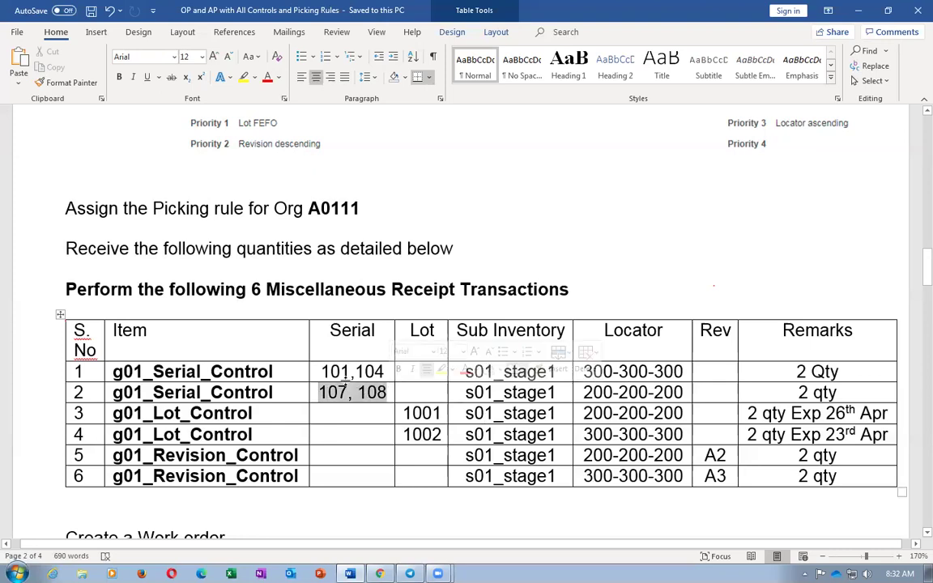
{"action": "left_click_drag", "start_coordinate": [325, 371], "coordinate": [353, 373]}
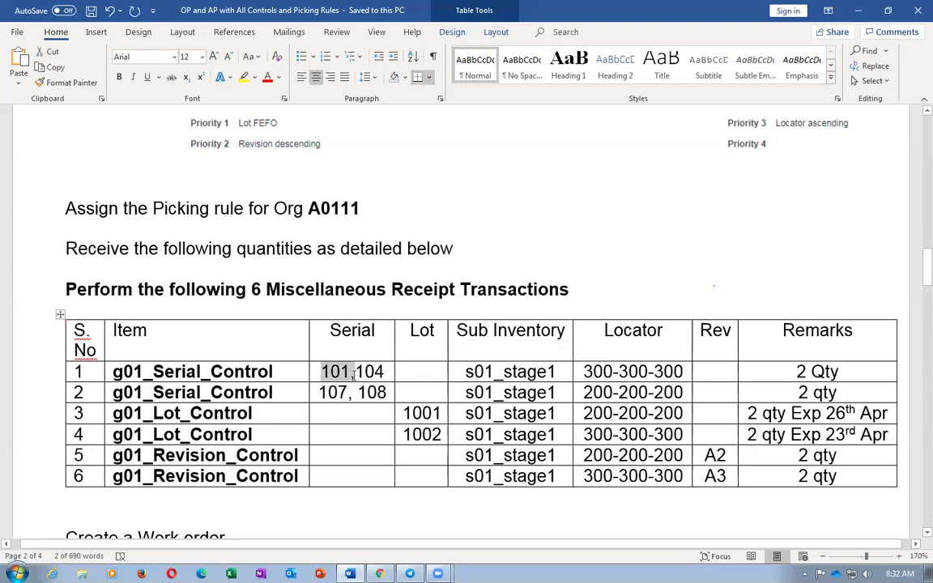
{"action": "left_click", "coordinate": [631, 248]}
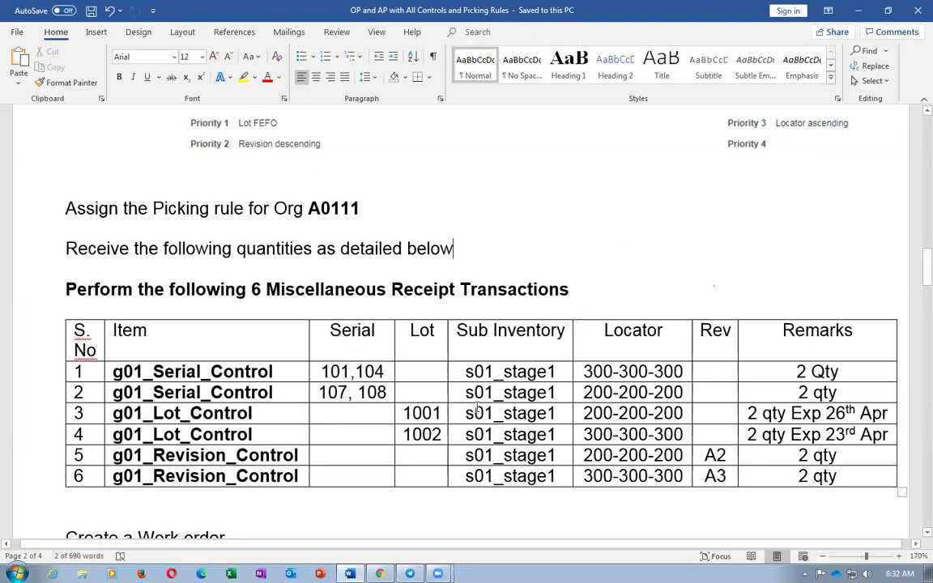
- Copy the item g01_Lot_Control from row 3 of the Word table into the blank transaction line in Oracle
{"action": "left_click", "coordinate": [444, 413]}
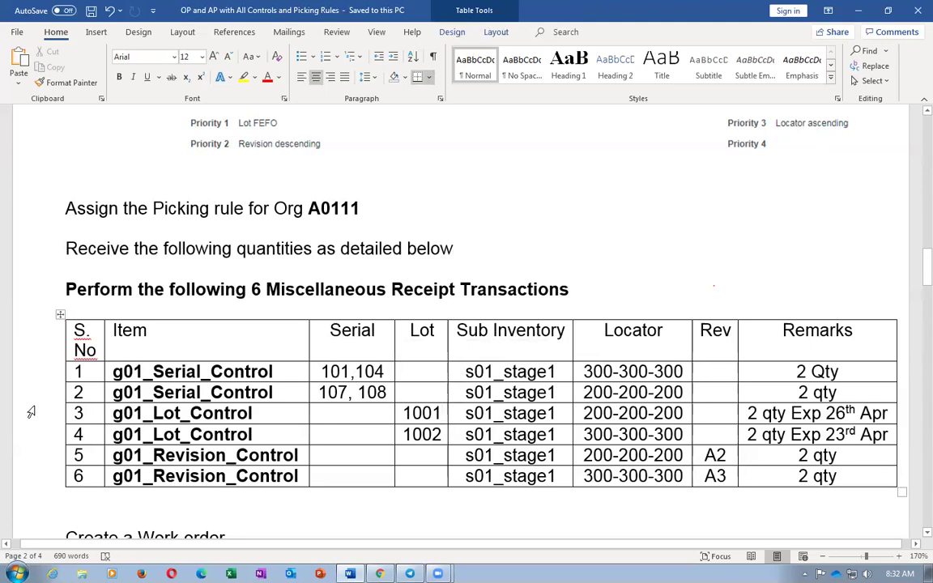
{"action": "key", "text": "shift+Tab"}
{"action": "key", "text": "shift+Tab"}
{"action": "key", "text": "ctrl+c"}
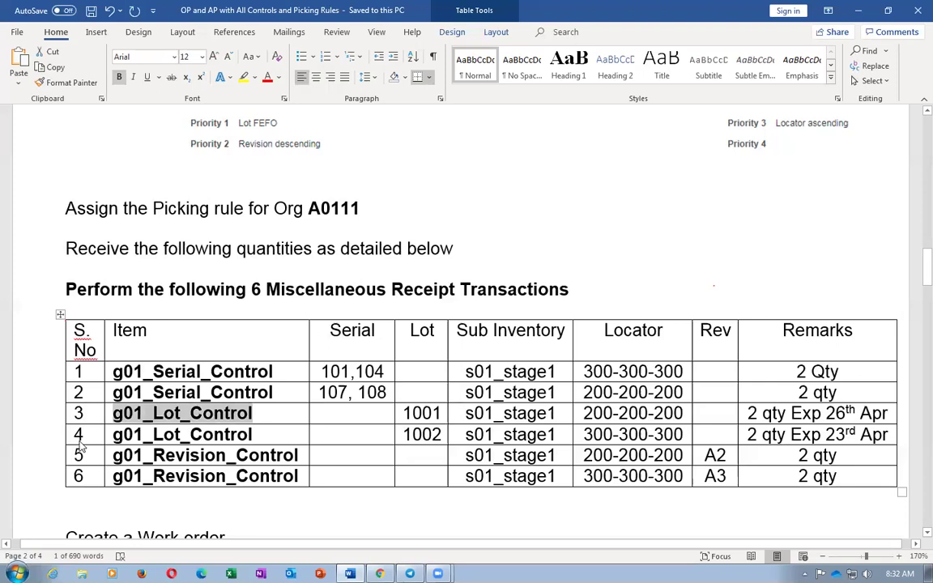
{"action": "key", "text": "alt+Tab"}
{"action": "left_click", "coordinate": [85, 394]}
{"action": "key", "text": "ctrl+v"}
{"action": "key", "text": "Tab"}
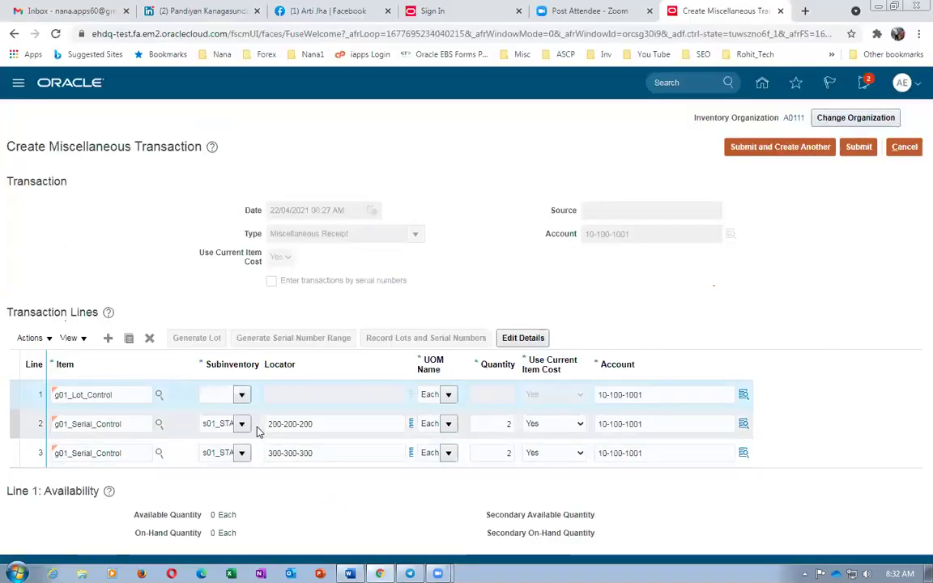
- Copy the subinventory s01_stage1 from row 3 of the Word table into the g01_Lot_Control transaction line
{"action": "key", "text": "alt+Tab"}
{"action": "key", "text": "Tab"}
{"action": "key", "text": "Tab"}
{"action": "key", "text": "Tab"}
{"action": "key", "text": "ctrl+c"}
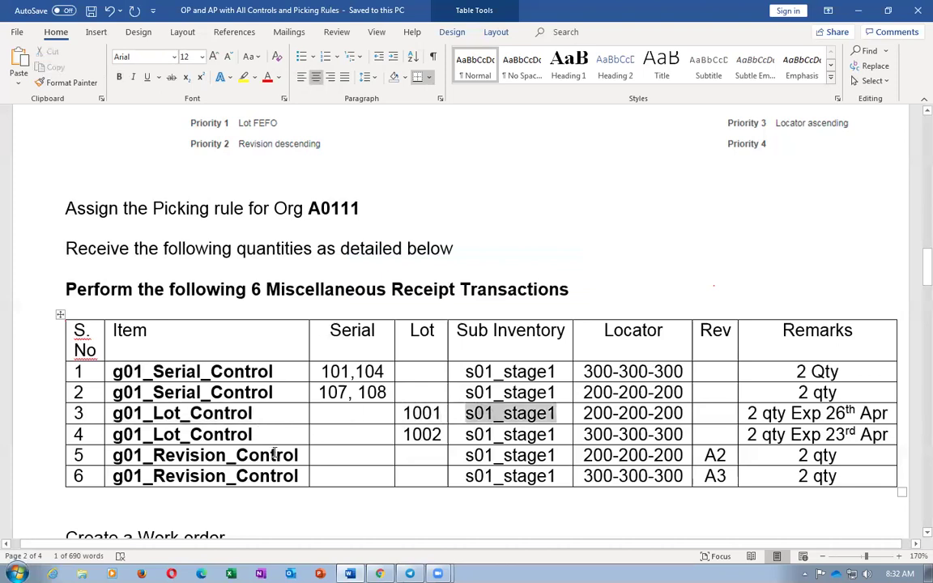
{"action": "key", "text": "alt+Tab"}
{"action": "left_click", "coordinate": [219, 395]}
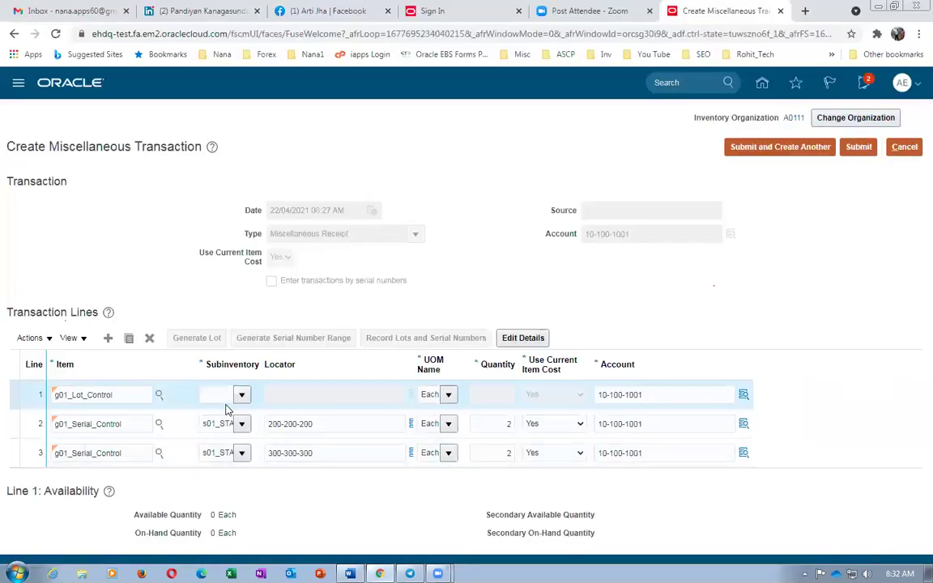
{"action": "key", "text": "ctrl+v"}
{"action": "key", "text": "Tab"}
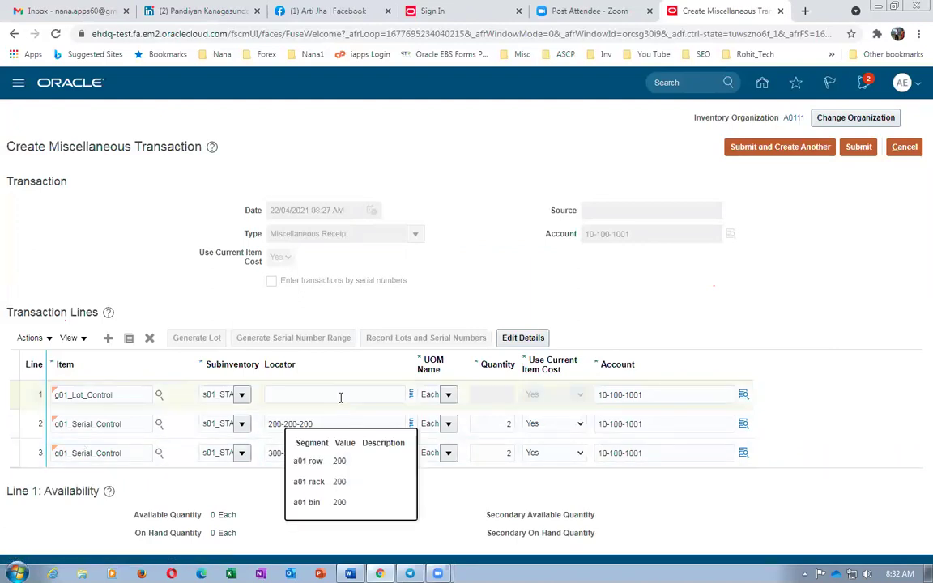
- Copy locator 200-200-200 from row 3 of the Word table into the g01_Lot_Control line and set its quantity to 2
{"action": "key", "text": "alt+Tab"}
{"action": "key", "text": "Tab"}
{"action": "key", "text": "ctrl+c"}
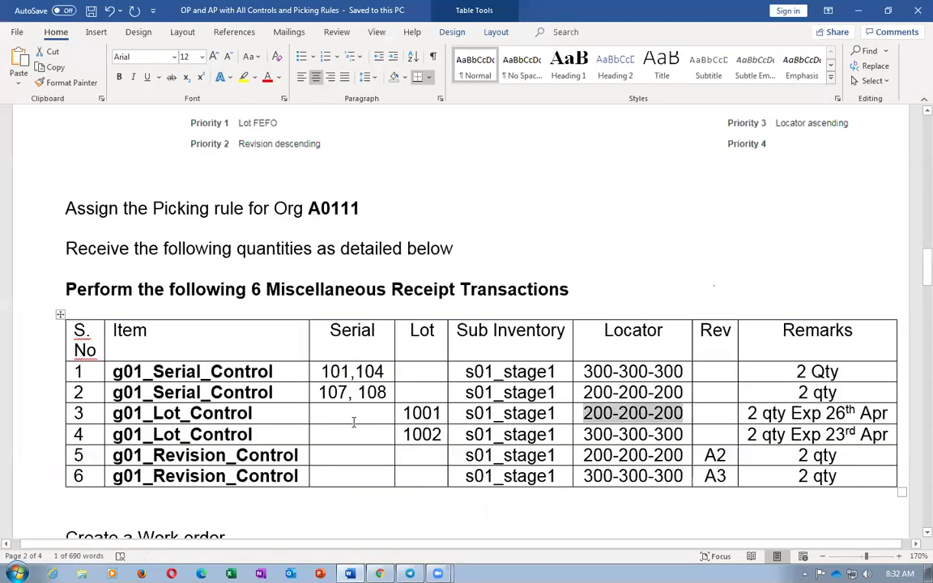
{"action": "key", "text": "alt+Tab"}
{"action": "left_click", "coordinate": [323, 398]}
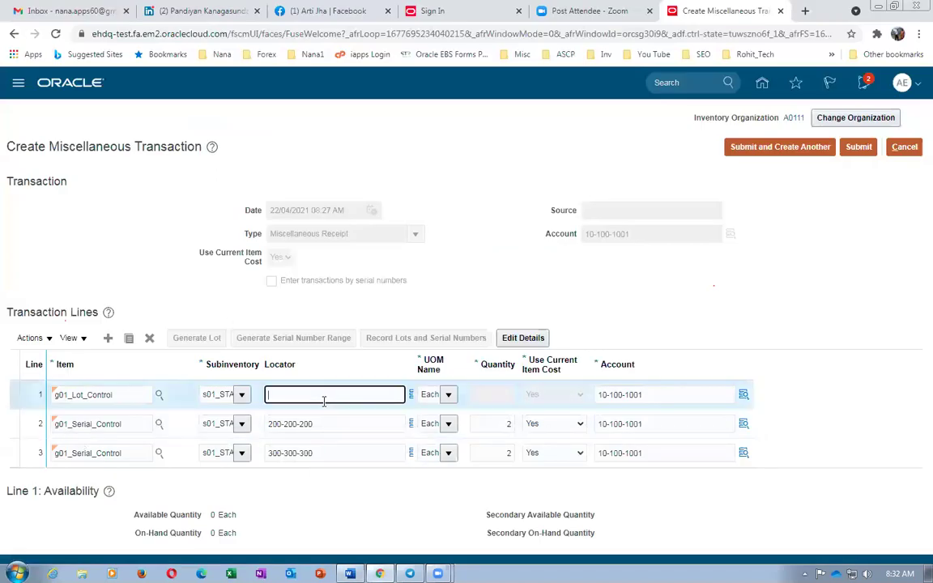
{"action": "key", "text": "ctrl+v"}
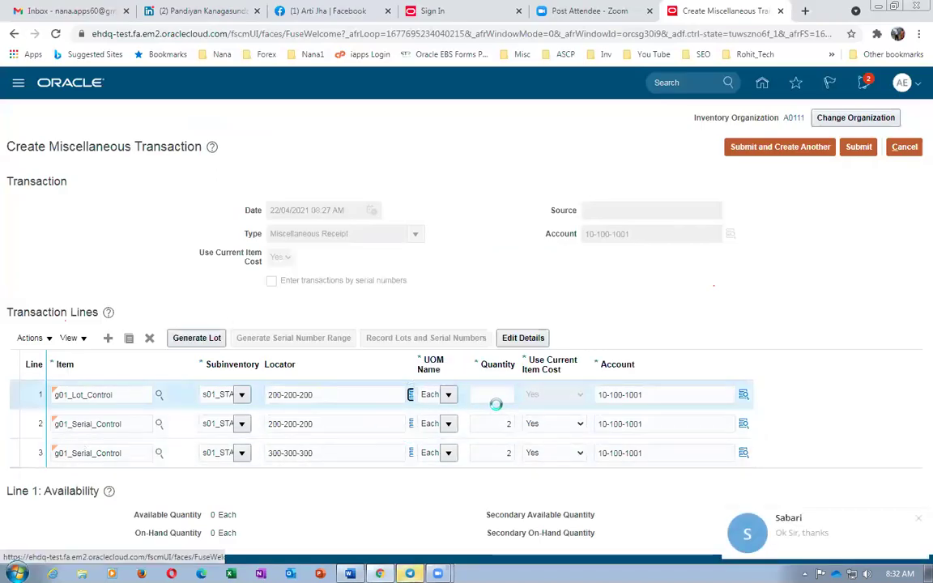
{"action": "left_click", "coordinate": [486, 394]}
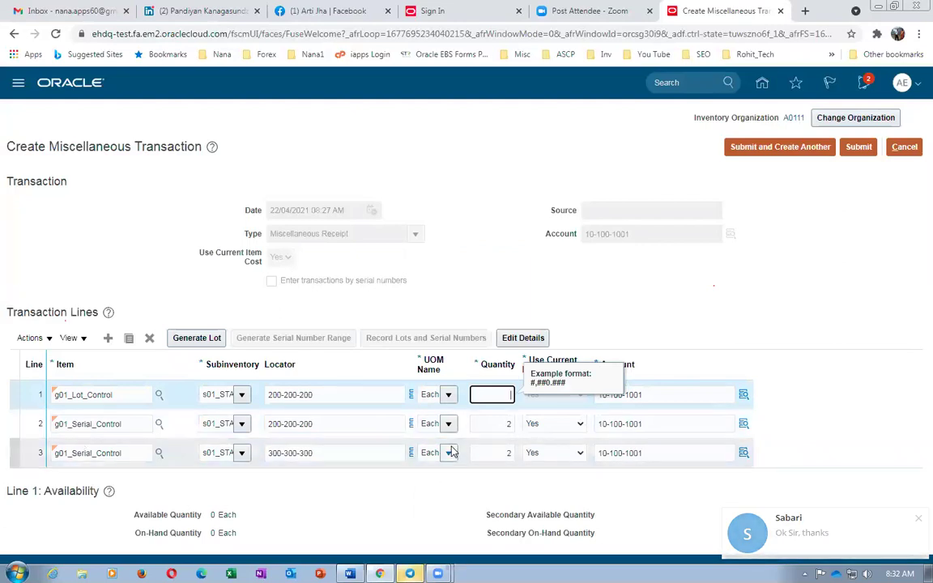
{"action": "type", "text": "2"}
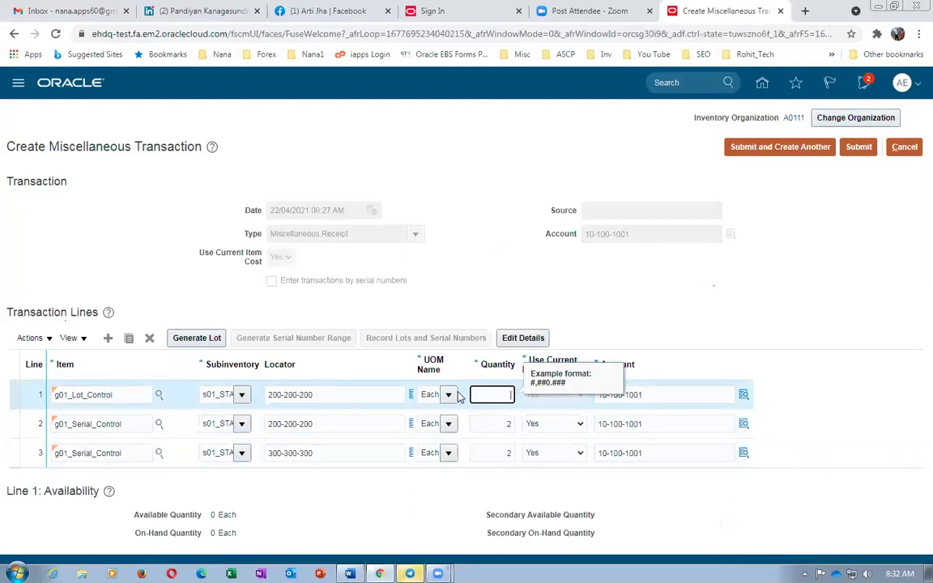
{"action": "key", "text": "Tab"}
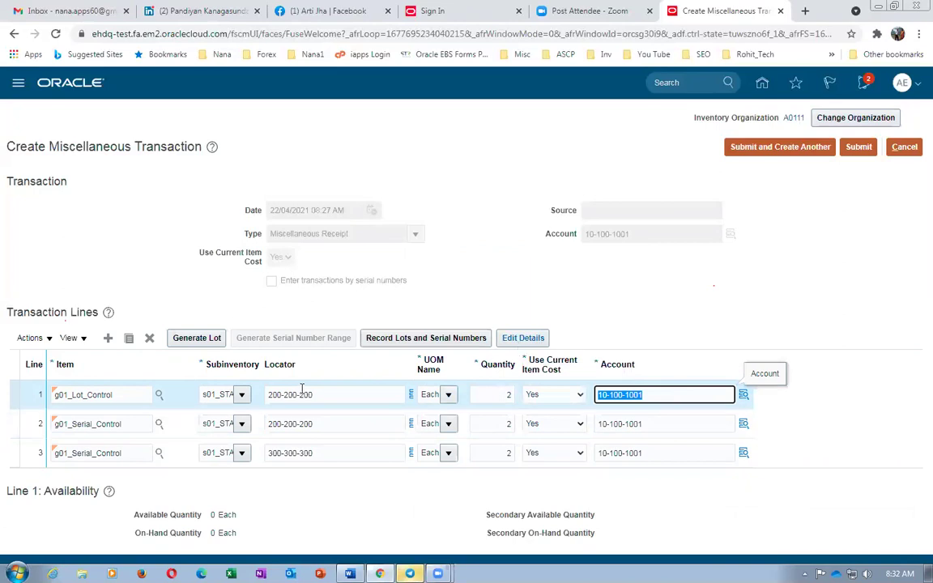
- Open the details of the g01_Lot_Control line with locator 200-200-200 and enter lot 1001 from row 3 of the Word table
{"action": "left_click", "coordinate": [524, 338]}
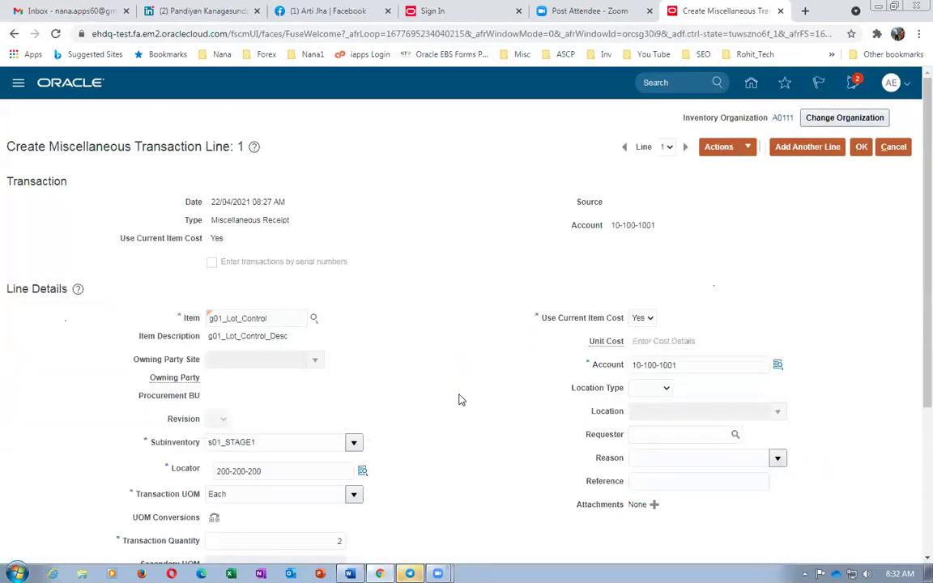
{"action": "scroll", "coordinate": [462, 398], "scroll_direction": "down", "scroll_amount": 3}
{"action": "left_click", "coordinate": [282, 452]}
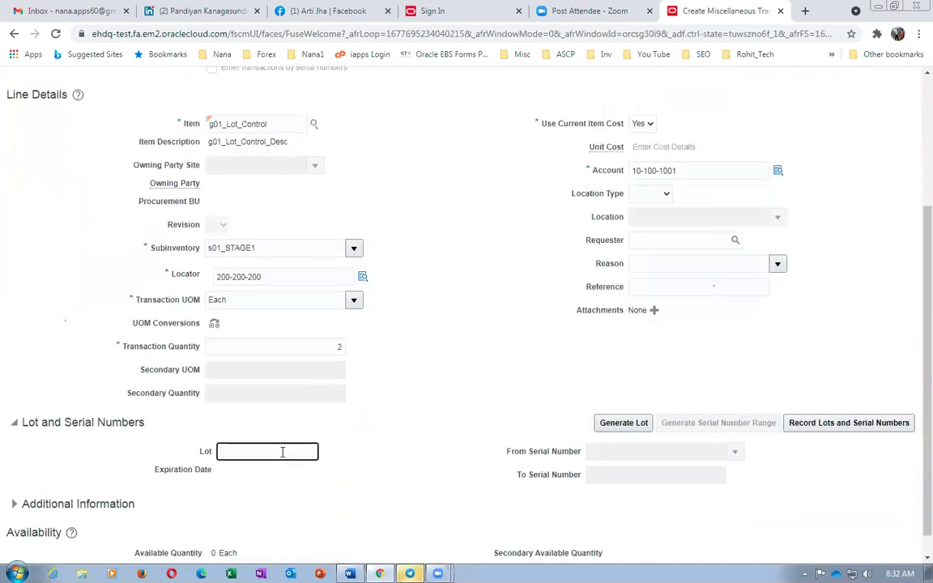
{"action": "key", "text": "alt+Tab"}
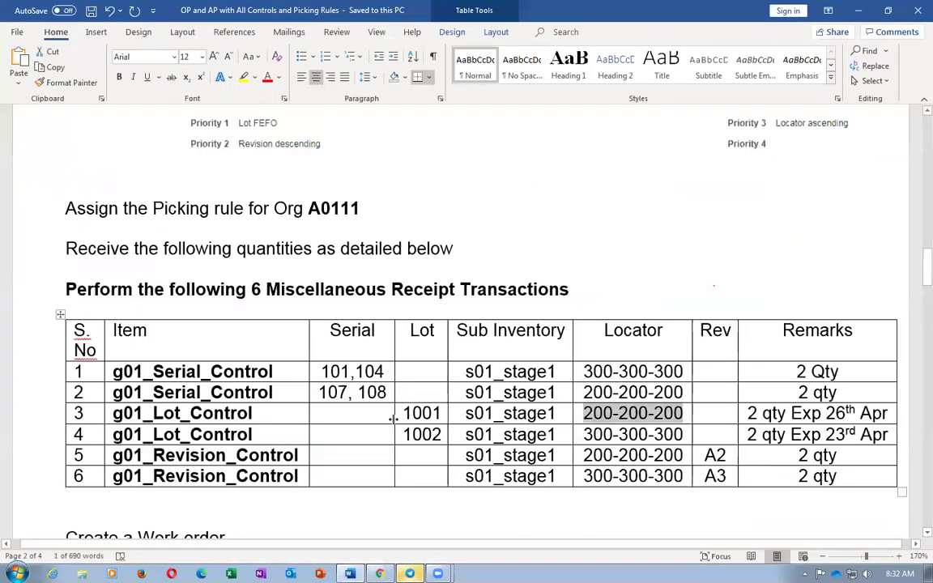
{"action": "key", "text": "alt+Tab"}
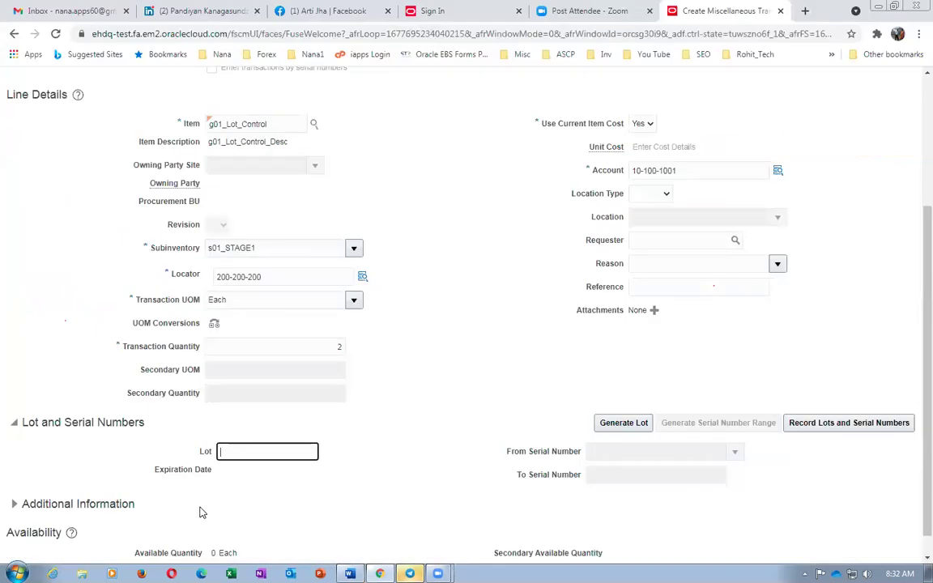
{"action": "type", "text": "1001"}
{"action": "key", "text": "Tab"}
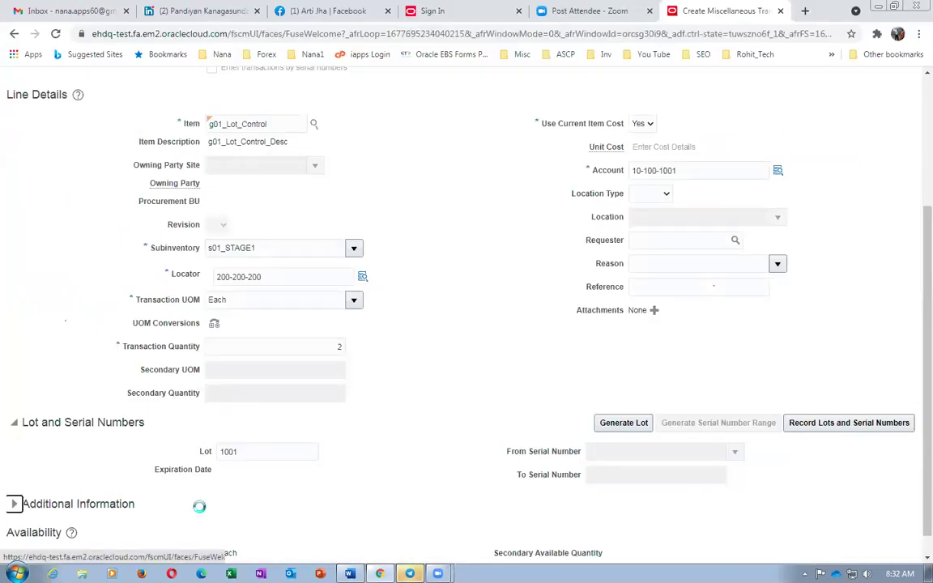
- Set lot 1001's expiration date to 26/04/2021, following the remark in row 3 of the Word table
{"action": "key", "text": "alt+Tab"}
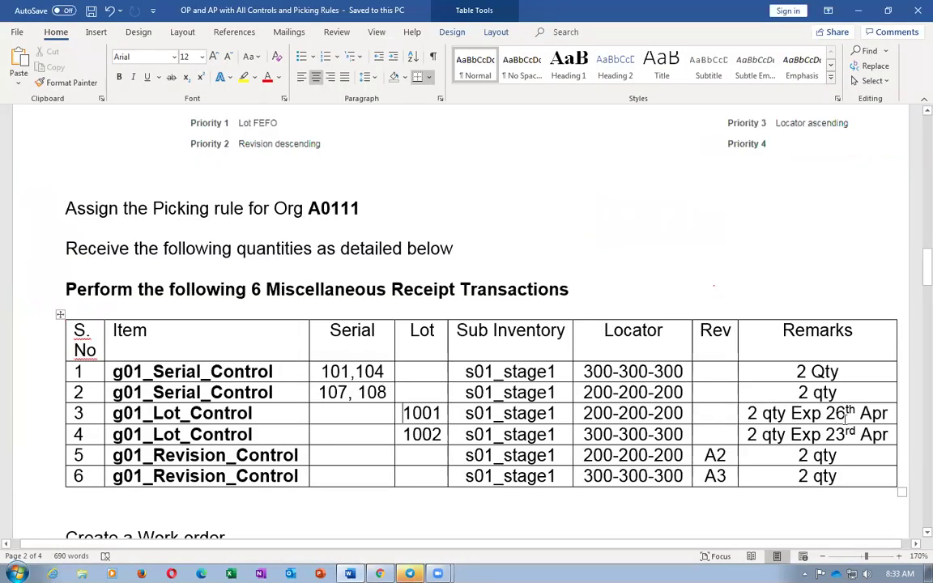
{"action": "key", "text": "alt+Tab"}
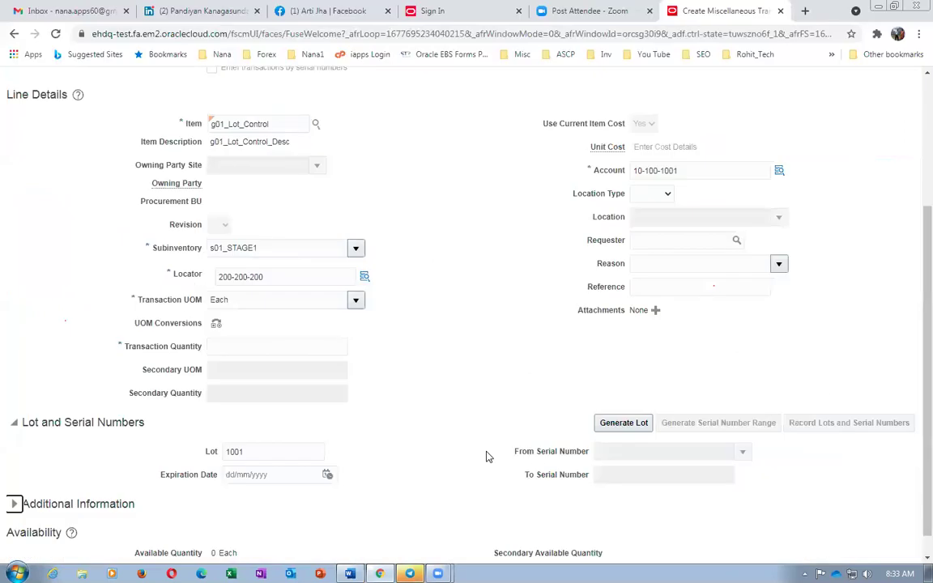
{"action": "left_click", "coordinate": [328, 475]}
{"action": "left_click", "coordinate": [366, 445]}
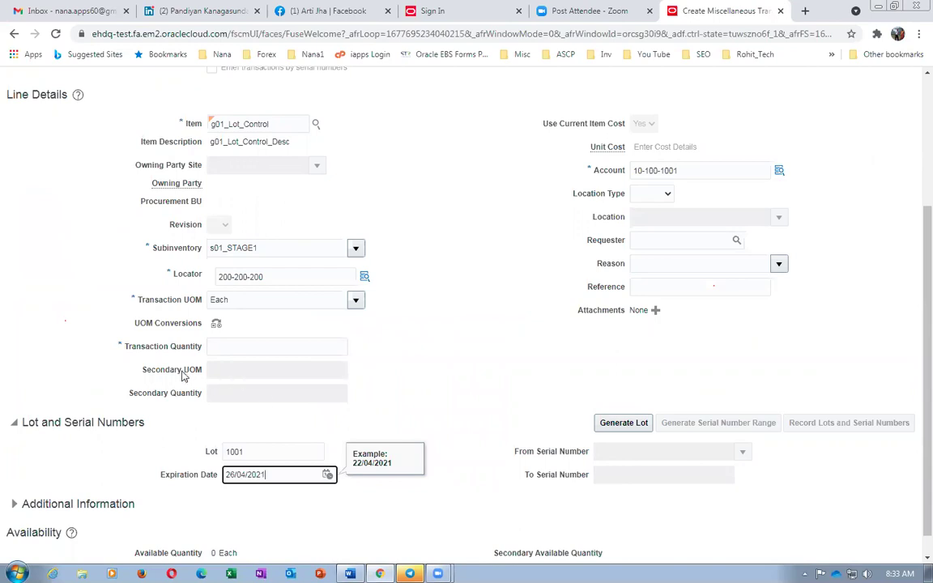
- Enter a transaction quantity of 2 for the lot 1001 line and accept the line details
{"action": "left_click", "coordinate": [260, 351]}
{"action": "type", "text": "2"}
{"action": "key", "text": "Tab"}
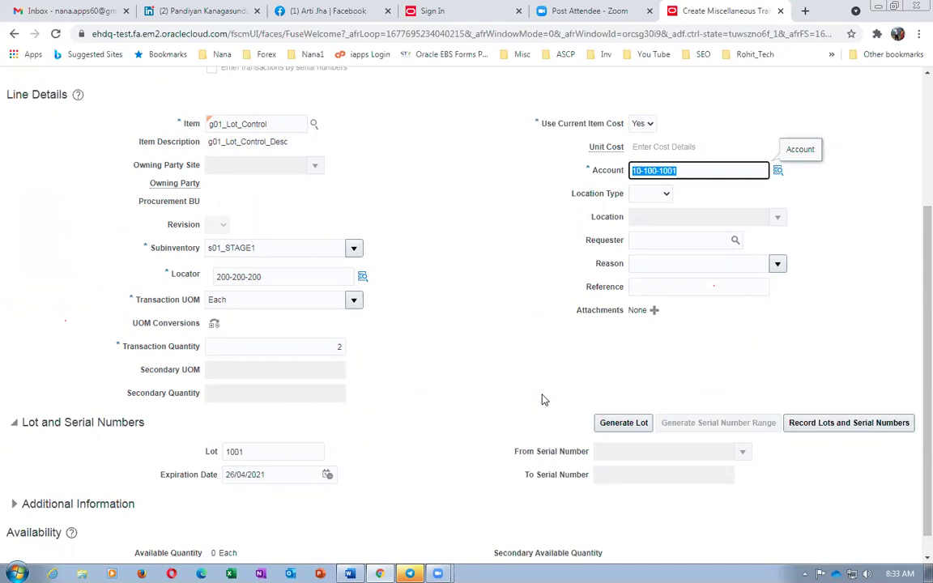
{"action": "scroll", "coordinate": [543, 399], "scroll_direction": "up", "scroll_amount": 3}
{"action": "left_click", "coordinate": [861, 147]}
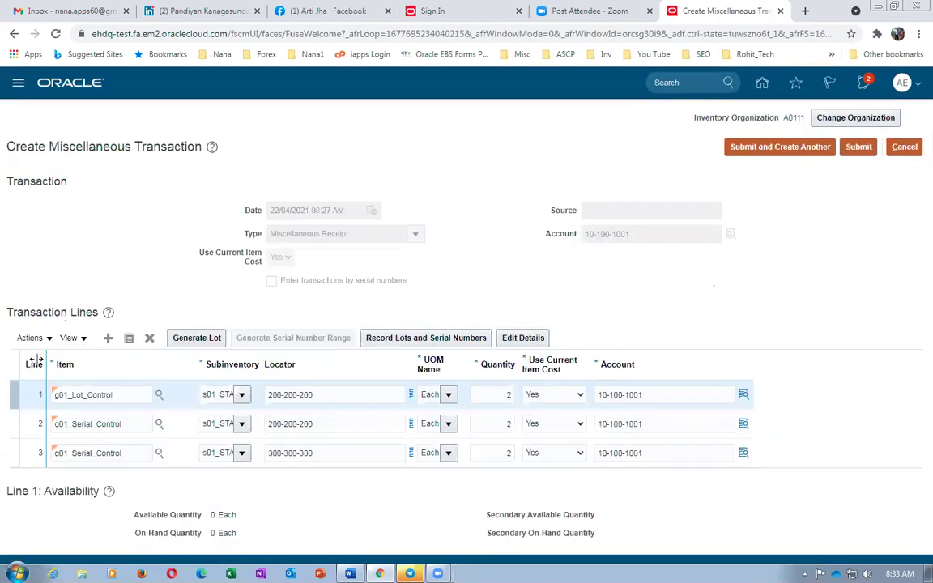
- Add a transaction line and copy the item g01_Lot_Control into it from row 4 of the Word table
{"action": "left_click", "coordinate": [107, 338]}
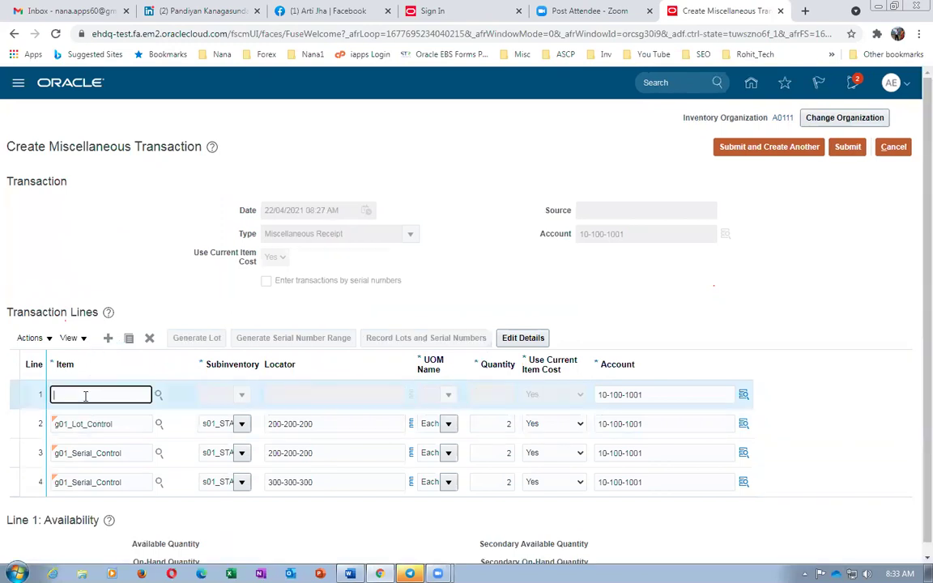
{"action": "key", "text": "alt+Tab"}
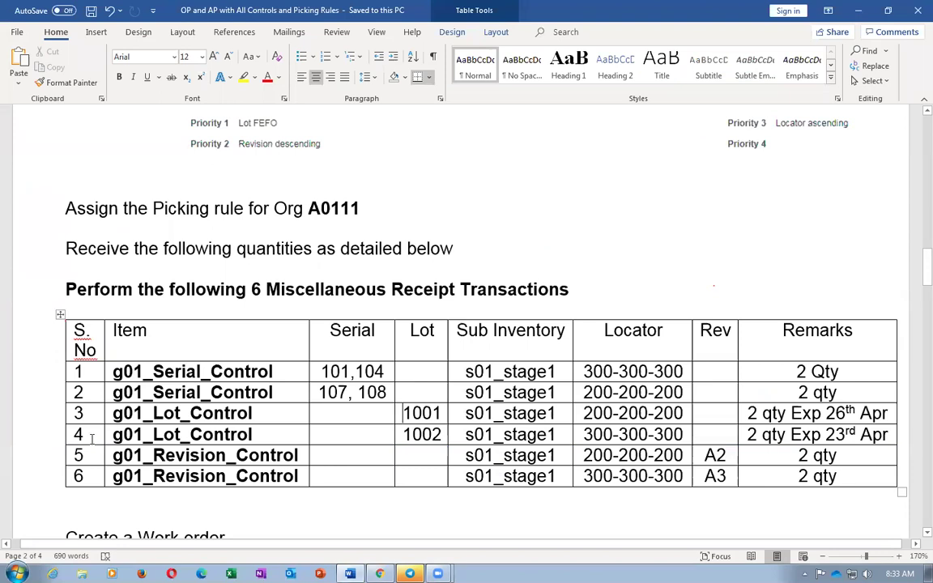
{"action": "key", "text": "Tab"}
{"action": "key", "text": "ctrl+c"}
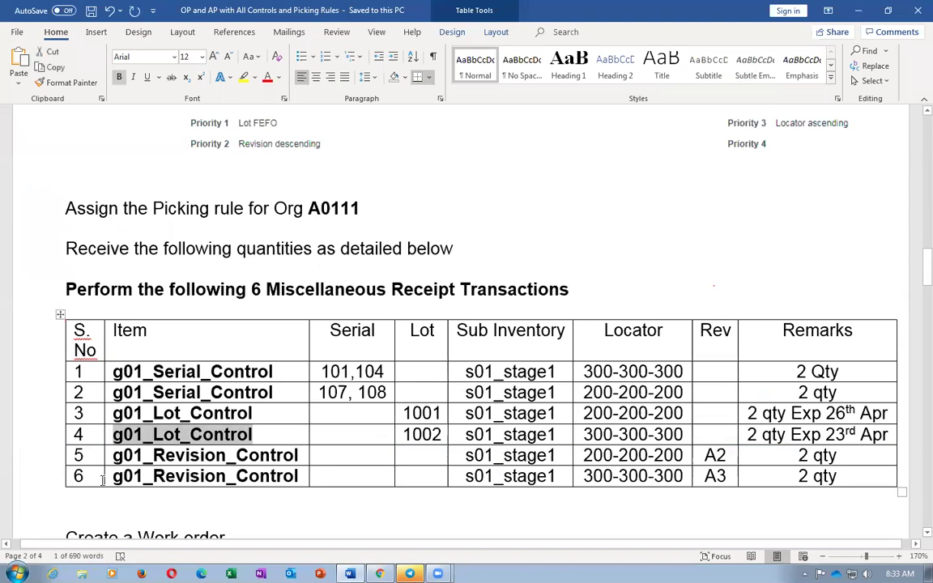
{"action": "key", "text": "alt+Tab"}
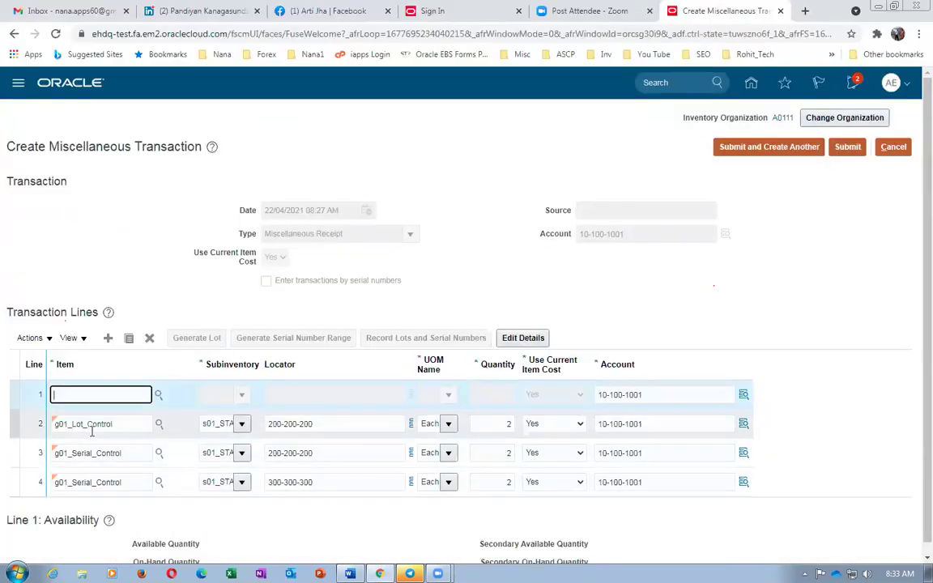
{"action": "key", "text": "ctrl+v"}
{"action": "key", "text": "Tab"}
- Copy the subinventory s01_stage1 from row 4 of the Word table into the new g01_Lot_Control line
{"action": "key", "text": "alt+Tab"}
{"action": "key", "text": "Tab"}
{"action": "key", "text": "Tab"}
{"action": "key", "text": "Tab"}
{"action": "key", "text": "ctrl+c"}
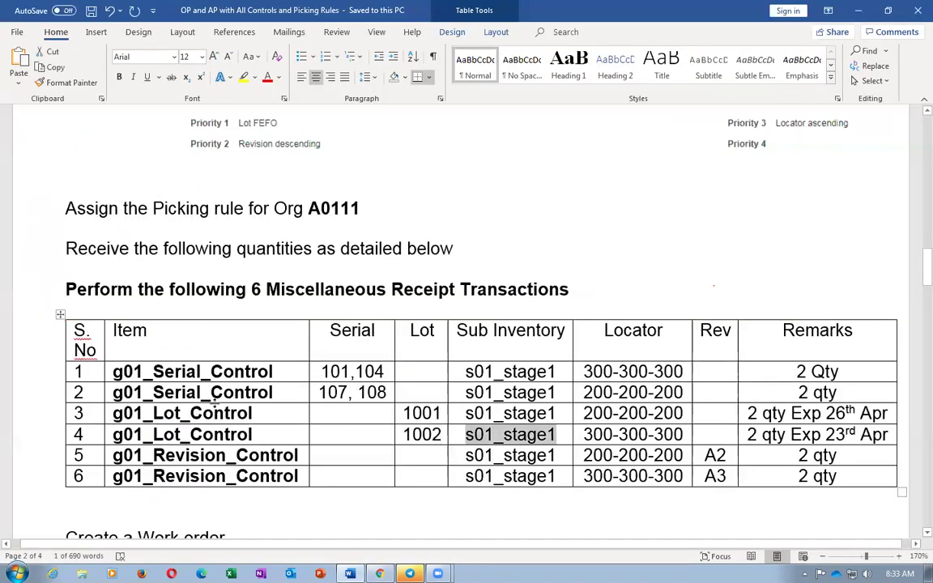
{"action": "key", "text": "alt+Tab"}
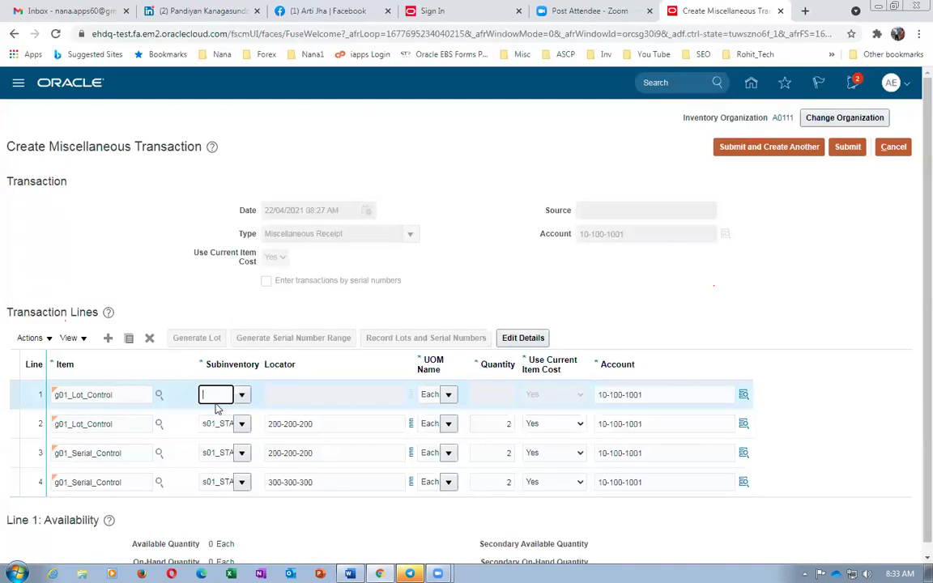
{"action": "key", "text": "ctrl+v"}
{"action": "key", "text": "Tab"}
- Copy locator 300-300-300 from row 4 of the Word table into the new g01_Lot_Control line
{"action": "left_click", "coordinate": [314, 395]}
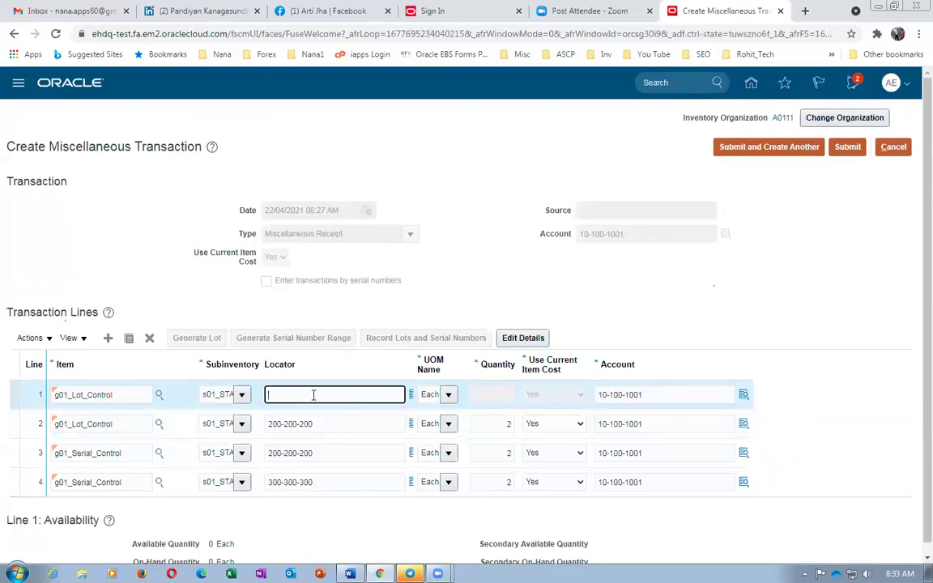
{"action": "key", "text": "alt+Tab"}
{"action": "key", "text": "Tab"}
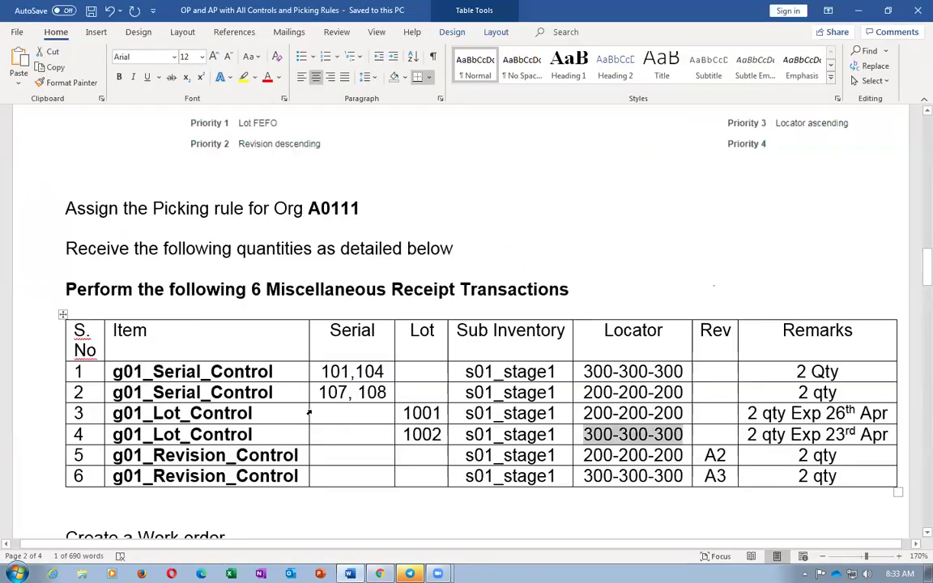
{"action": "key", "text": "alt+Tab"}
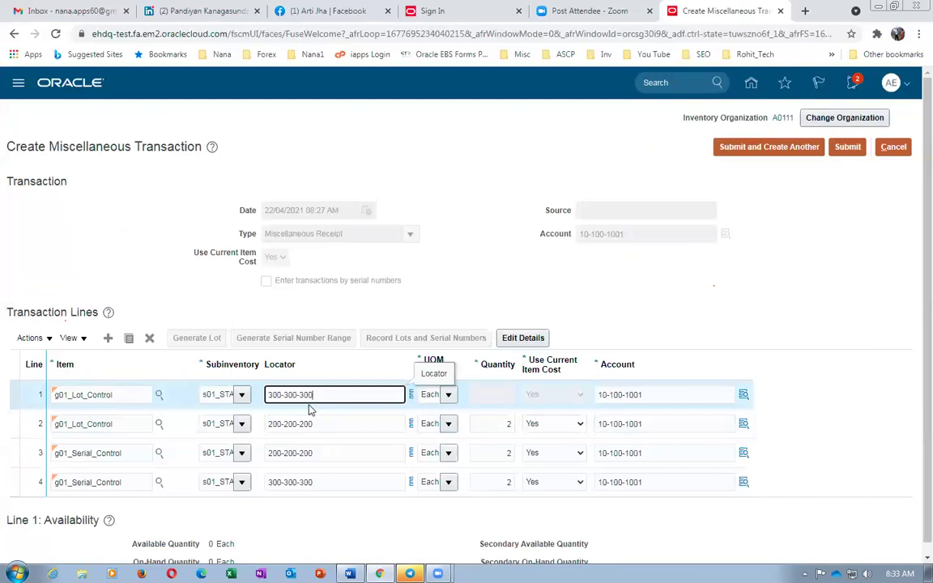
{"action": "key", "text": "Tab"}
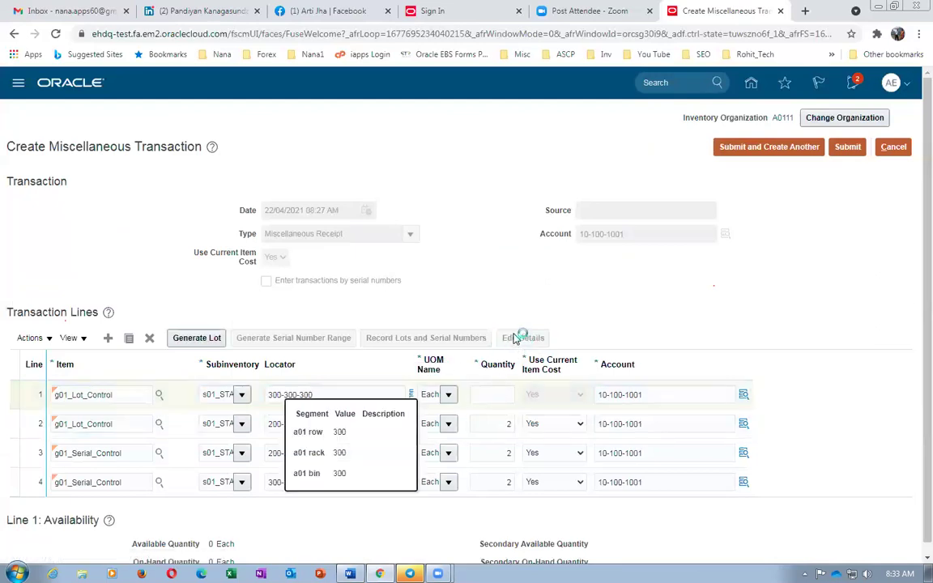
- Check the lot and expiry in row 4 of the Word table and enter lot 1002 in the new line's details
{"action": "scroll", "coordinate": [481, 345], "scroll_direction": "down", "scroll_amount": 3}
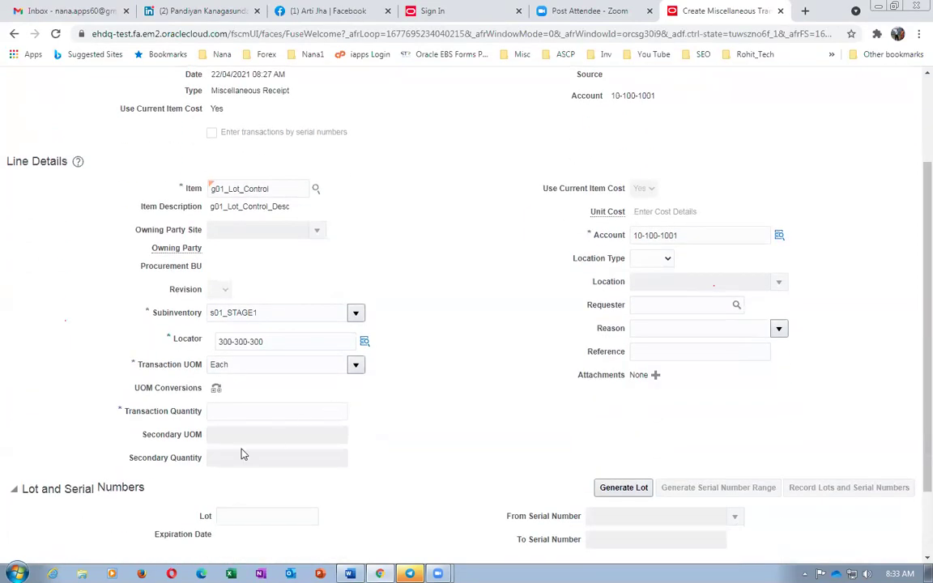
{"action": "left_click", "coordinate": [227, 515]}
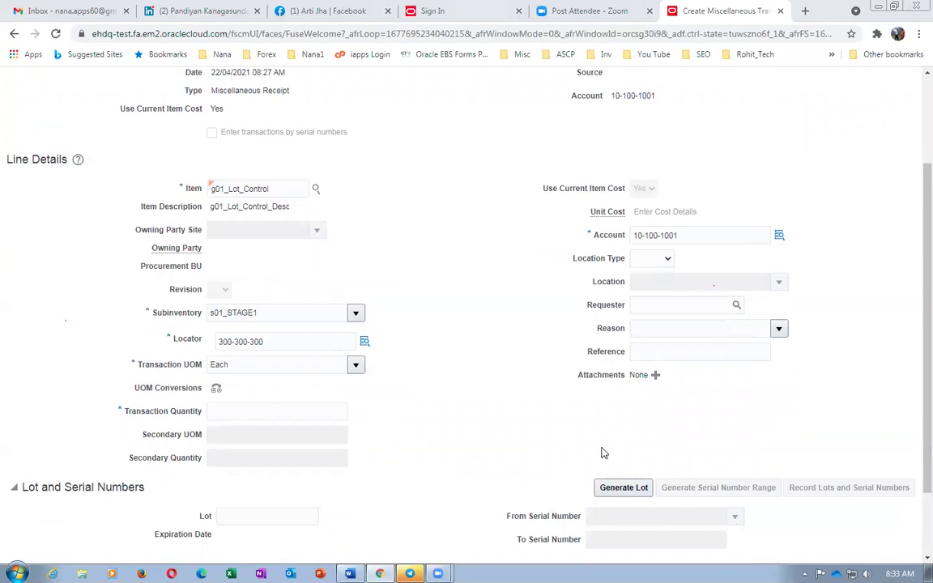
{"action": "key", "text": "alt+Tab"}
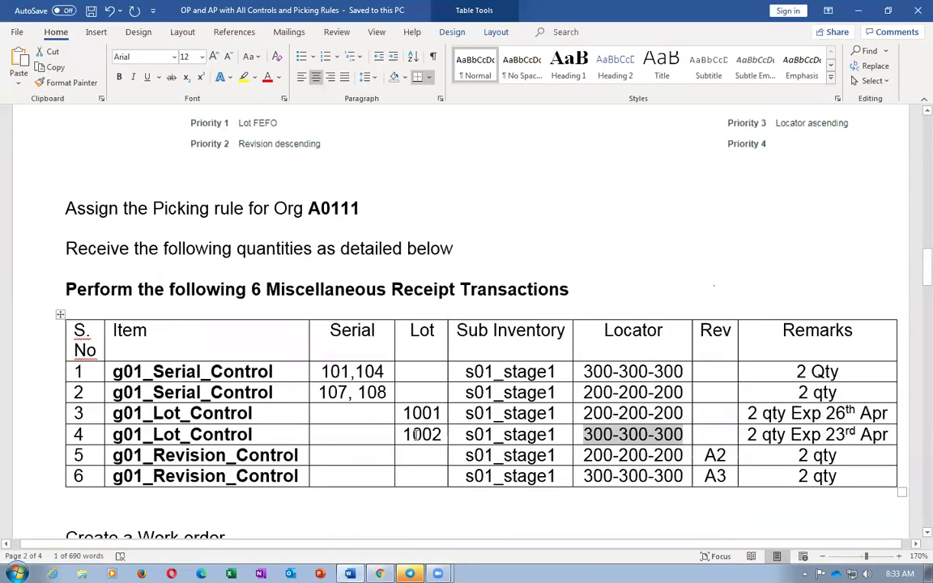
{"action": "double_click", "coordinate": [842, 434]}
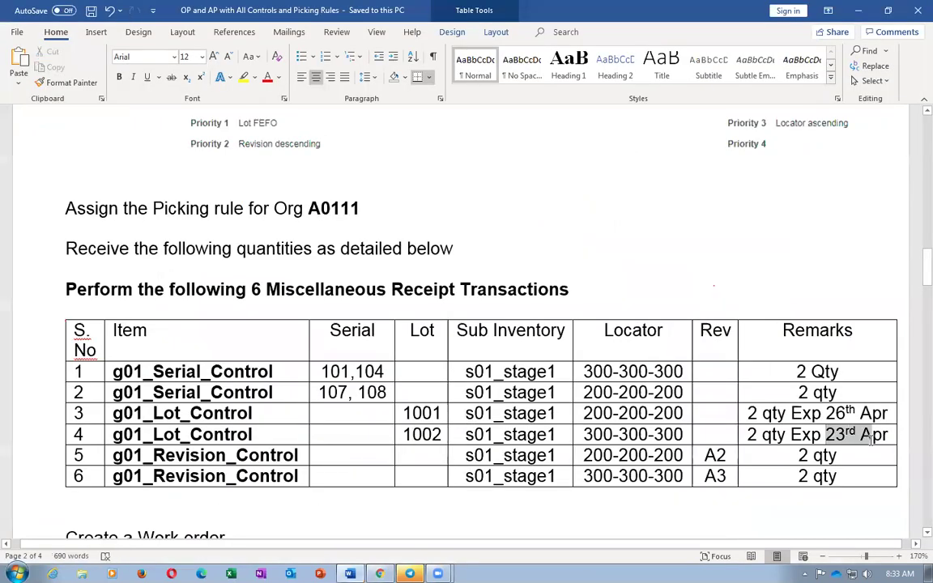
{"action": "key", "text": "alt+Tab"}
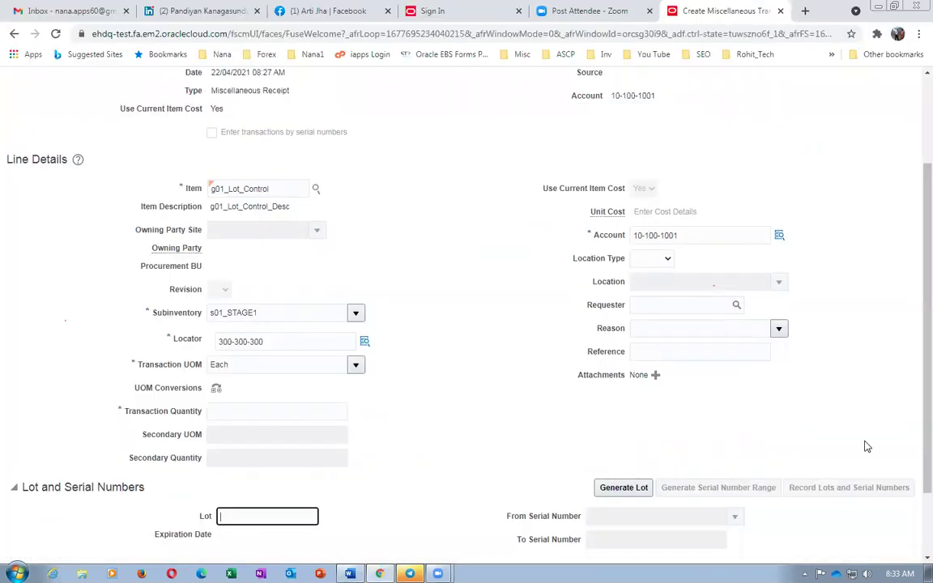
{"action": "left_click", "coordinate": [624, 487]}
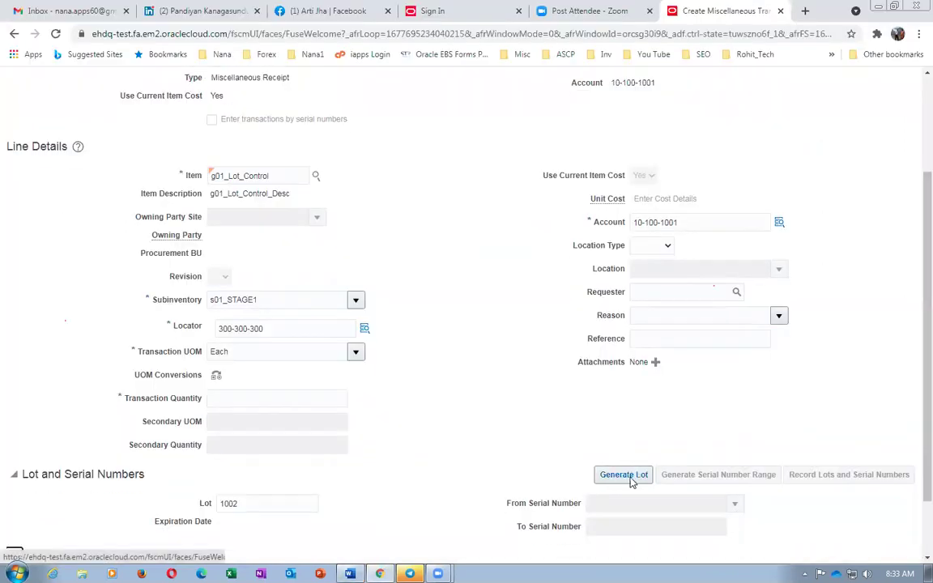
- Set lot 1002's expiration date to 23 April 2021 and its transaction quantity to 2, and accept the line details
{"action": "left_click", "coordinate": [327, 528]}
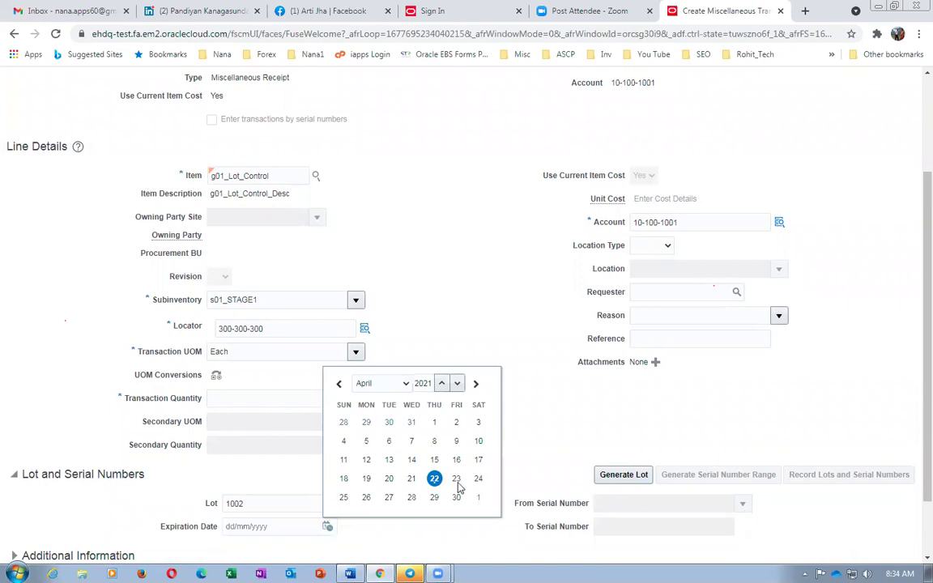
{"action": "left_click", "coordinate": [433, 477]}
{"action": "left_click", "coordinate": [258, 397]}
{"action": "type", "text": "2"}
{"action": "key", "text": "Tab"}
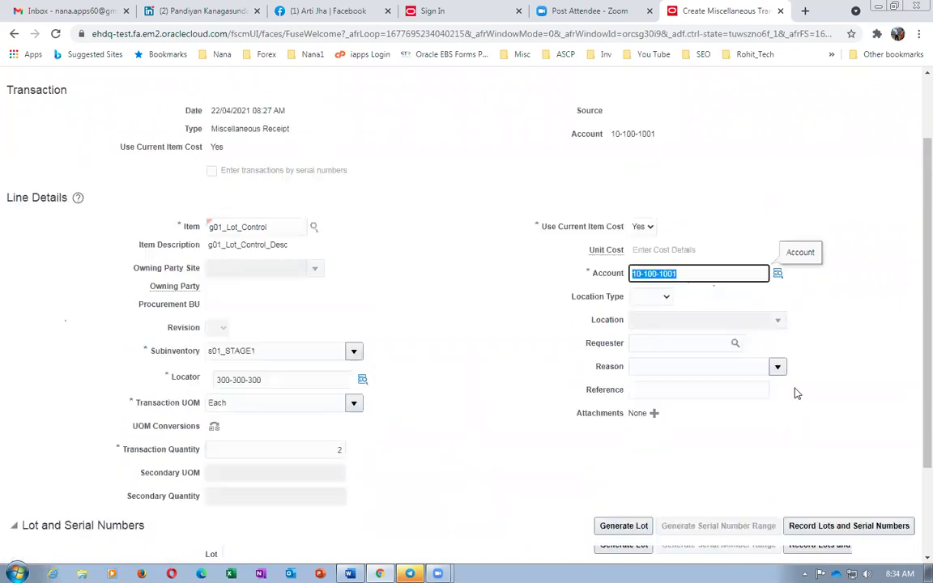
{"action": "left_click", "coordinate": [860, 147]}
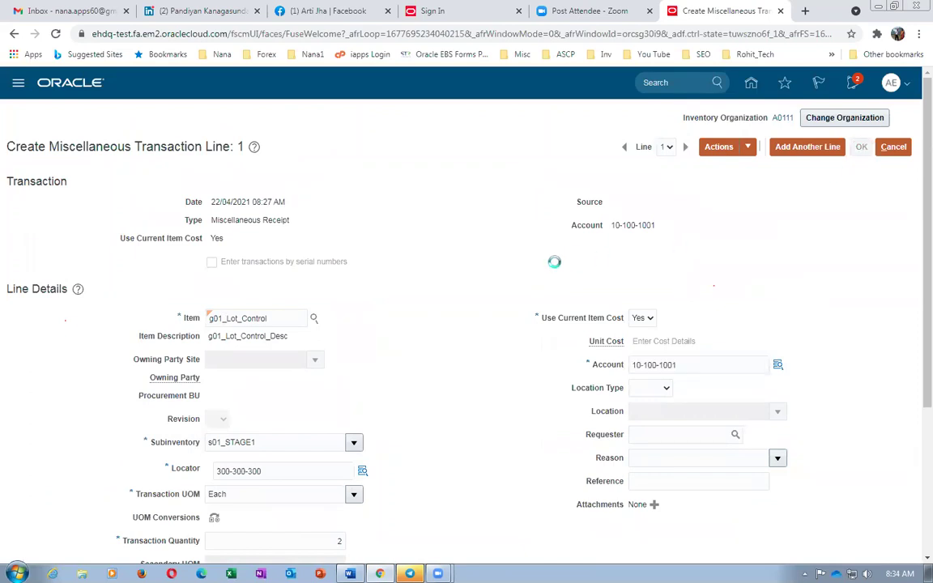
- Examine how the lots, locators and expiry dates of the two g01_Lot_Control rows in the Word table correspond
{"action": "key", "text": "alt+Tab"}
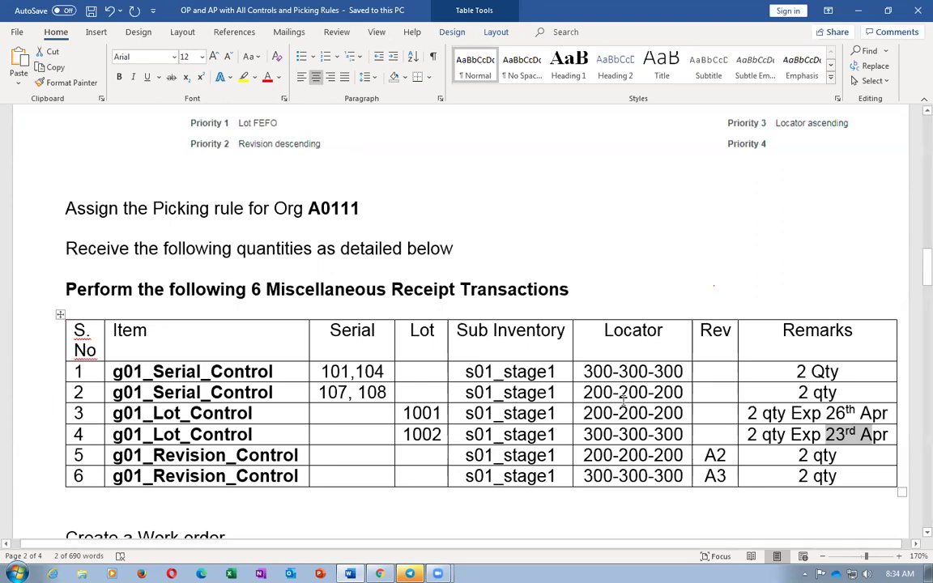
{"action": "left_click_drag", "start_coordinate": [586, 413], "coordinate": [644, 415]}
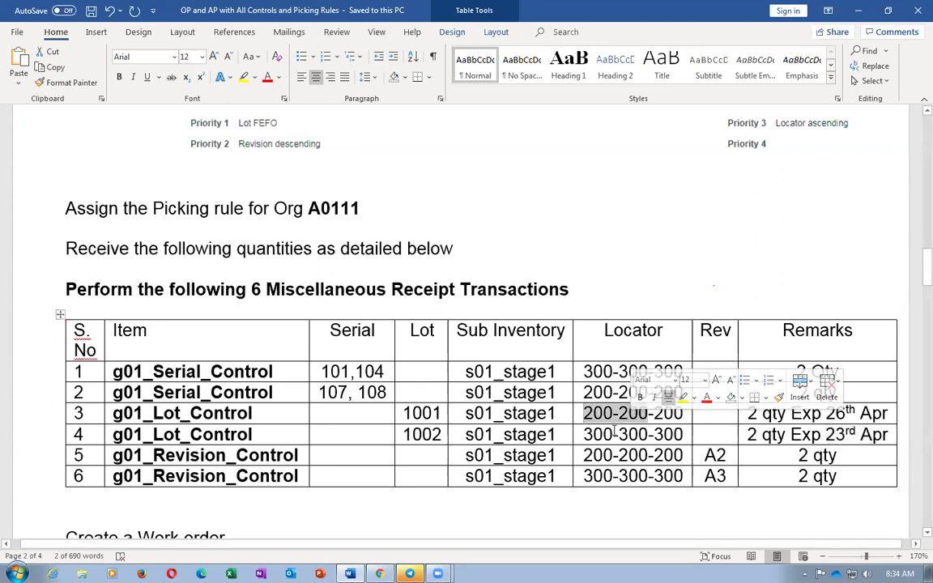
{"action": "left_click", "coordinate": [615, 434]}
{"action": "left_click_drag", "start_coordinate": [584, 413], "coordinate": [683, 413]}
{"action": "left_click_drag", "start_coordinate": [875, 414], "coordinate": [878, 436]}
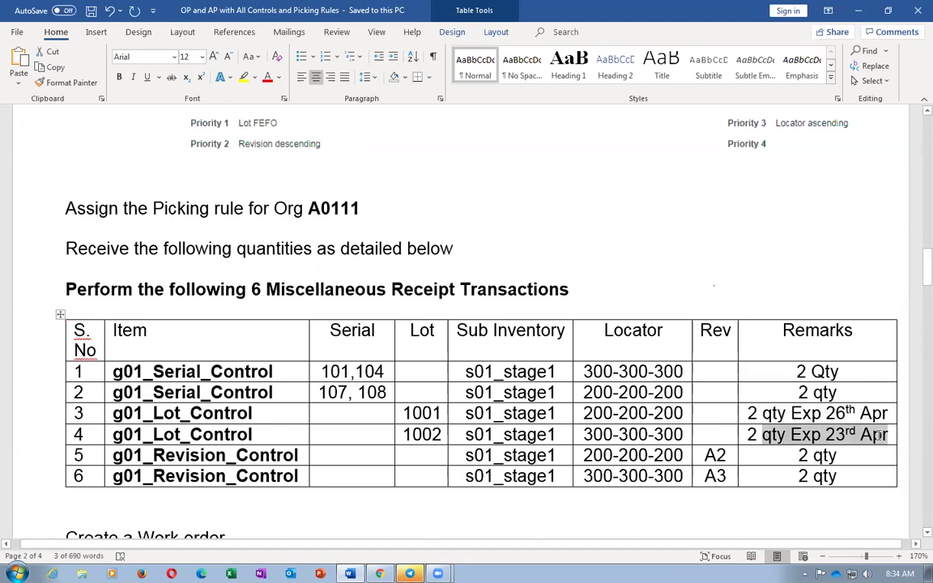
{"action": "left_click_drag", "start_coordinate": [879, 436], "coordinate": [888, 435]}
{"action": "left_click_drag", "start_coordinate": [410, 435], "coordinate": [434, 414]}
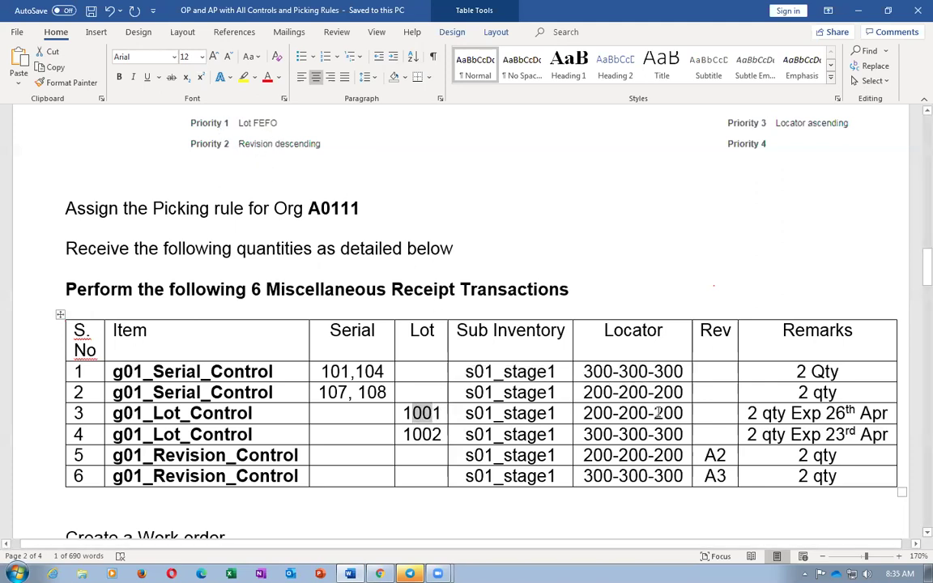
{"action": "left_click", "coordinate": [417, 435]}
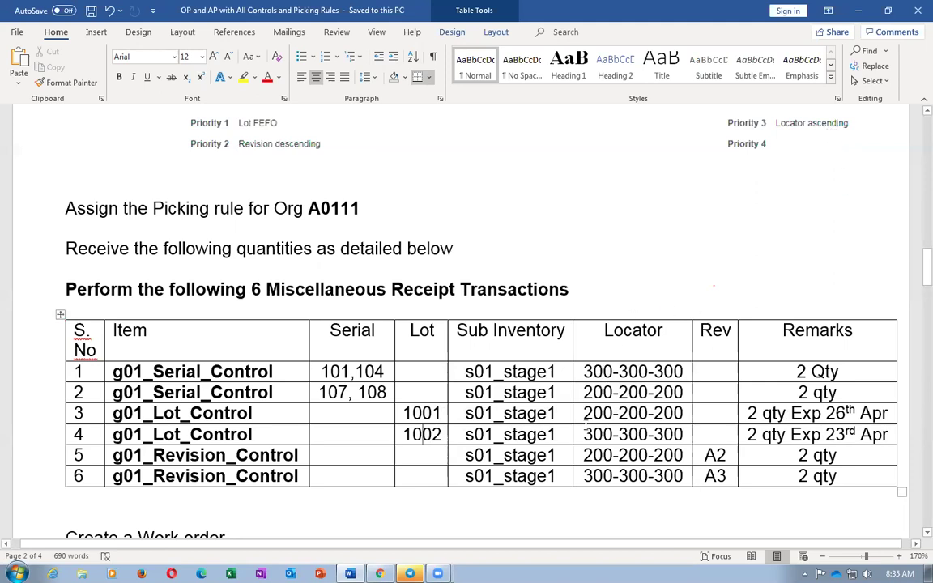
{"action": "left_click_drag", "start_coordinate": [583, 413], "coordinate": [677, 414]}
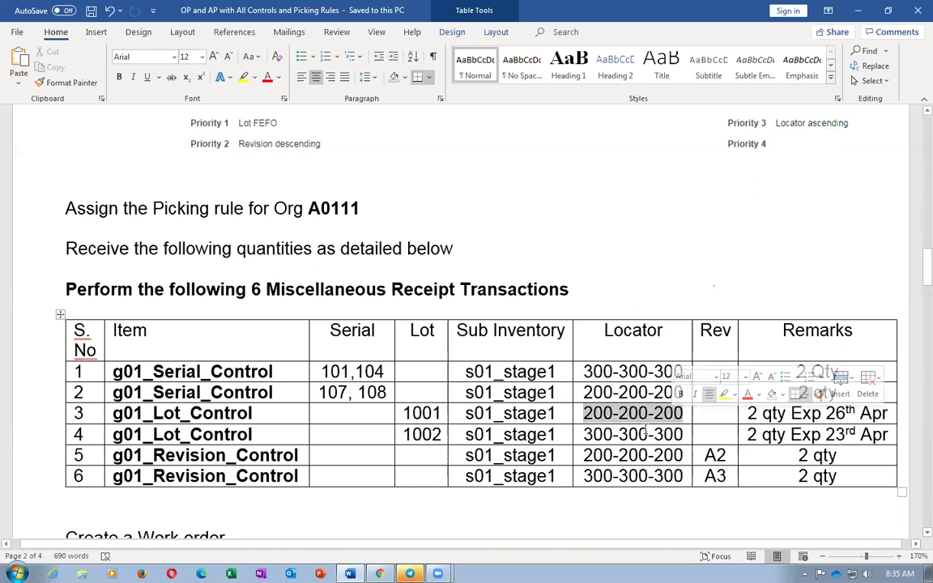
- Compare the lots and expiry remarks of the g01_Lot_Control rows in the Word table with the entered transaction lines
{"action": "double_click", "coordinate": [415, 435]}
{"action": "left_click_drag", "start_coordinate": [747, 434], "coordinate": [846, 440]}
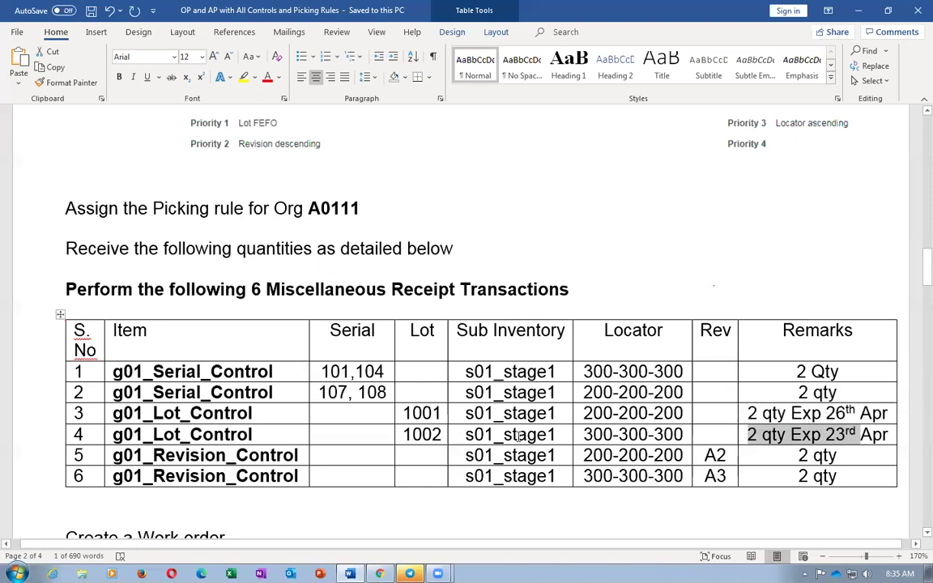
{"action": "left_click", "coordinate": [434, 415]}
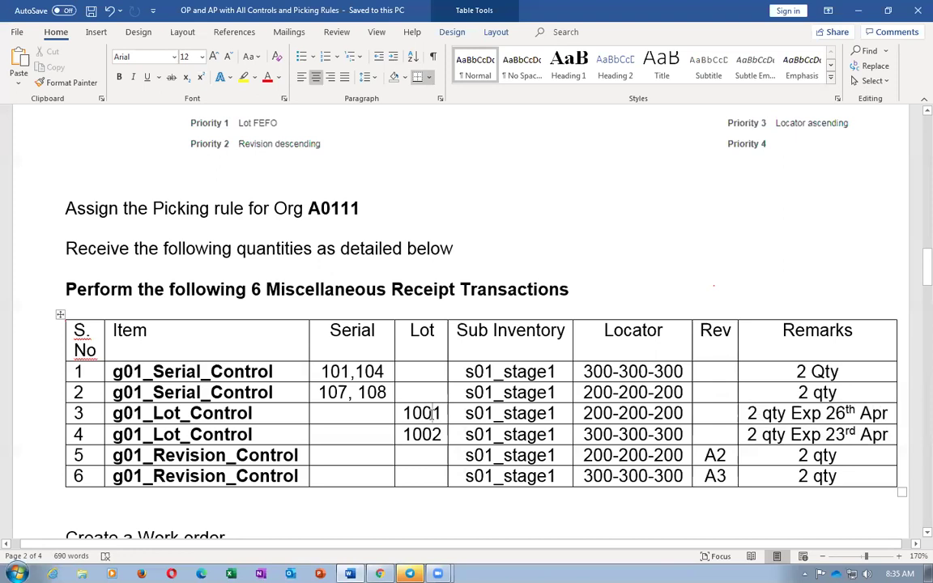
{"action": "key", "text": "alt+Tab"}
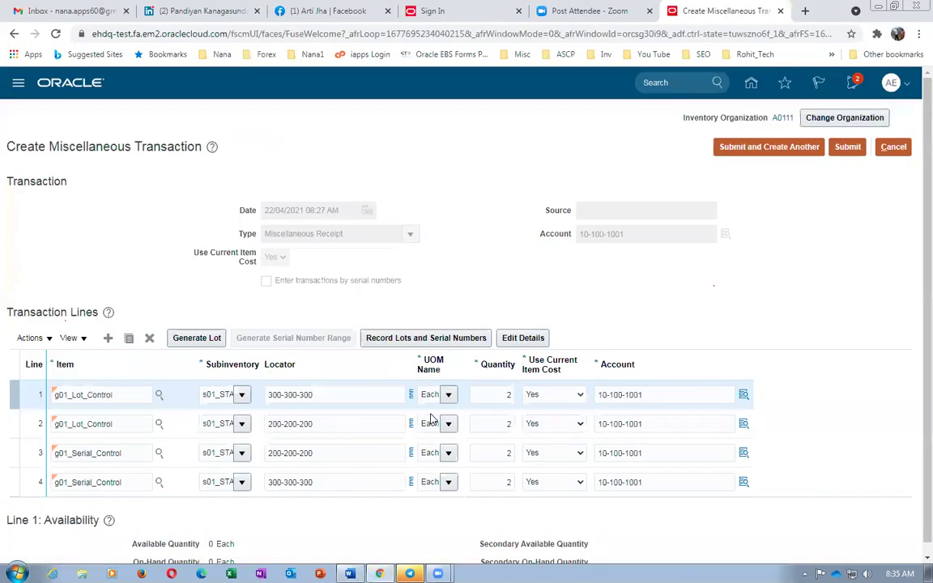
{"action": "key", "text": "alt+Tab"}
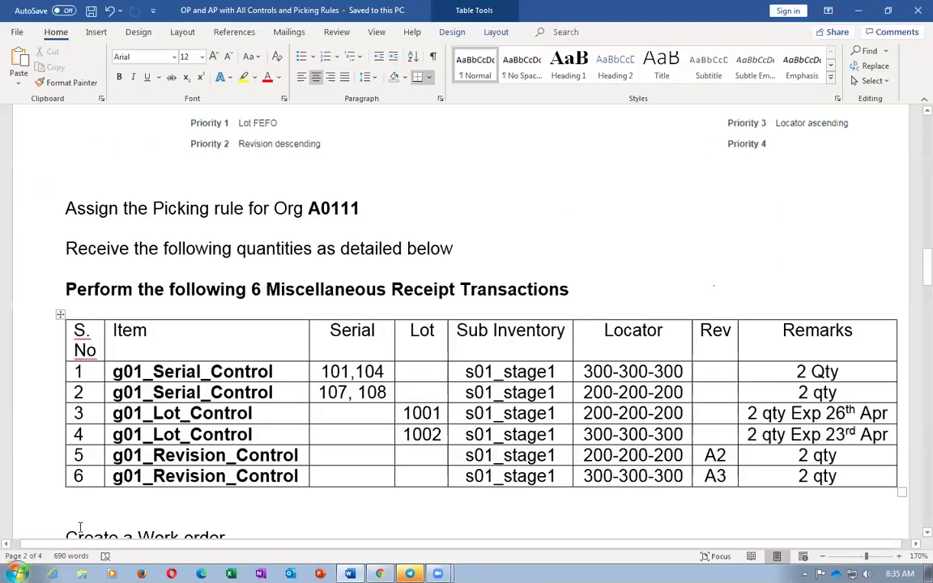
{"action": "key", "text": "alt+Tab"}
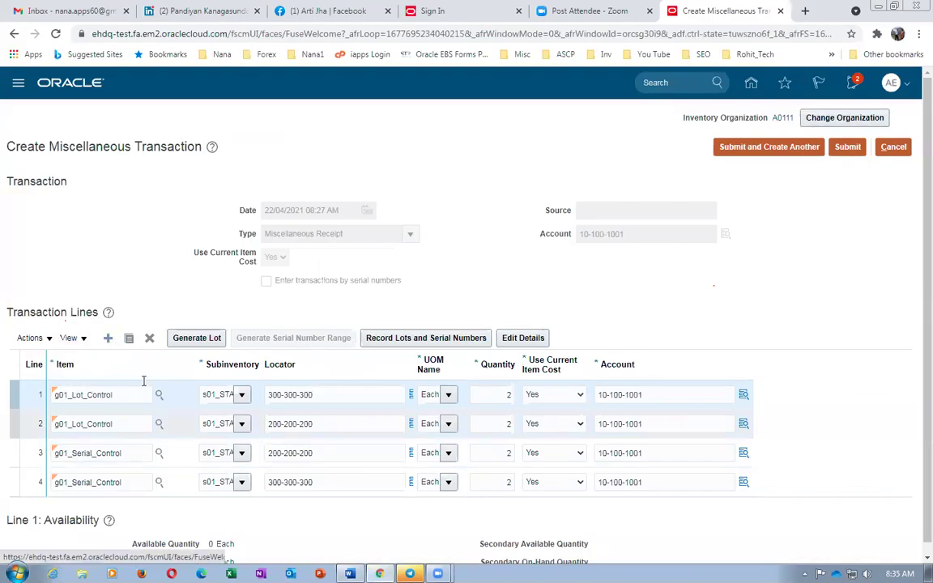
- Add a transaction line and fill its item with g01_Revision_Control copied from row 5 of the Word table
{"action": "left_click", "coordinate": [111, 338]}
{"action": "key", "text": "alt+Tab"}
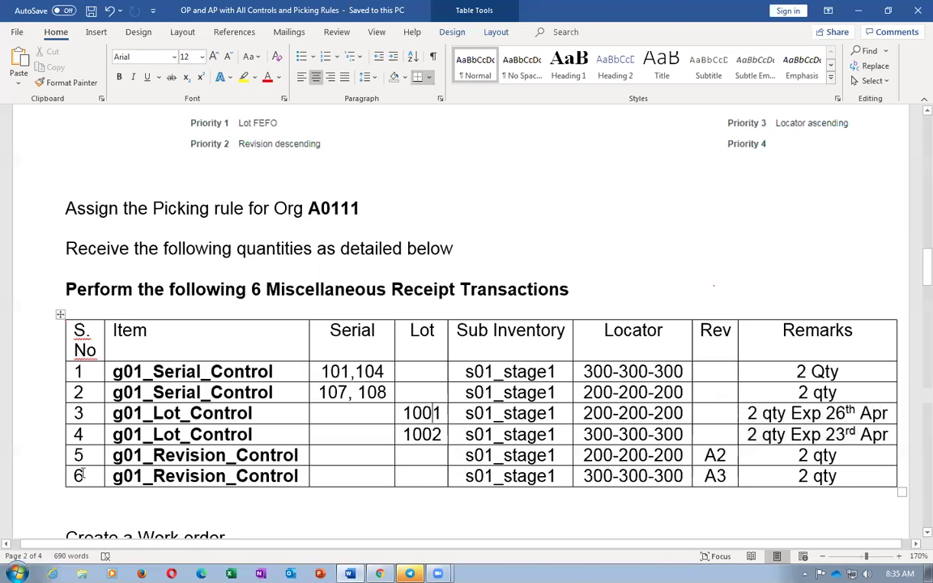
{"action": "left_click", "coordinate": [77, 455]}
{"action": "key", "text": "Tab"}
{"action": "key", "text": "ctrl+c"}
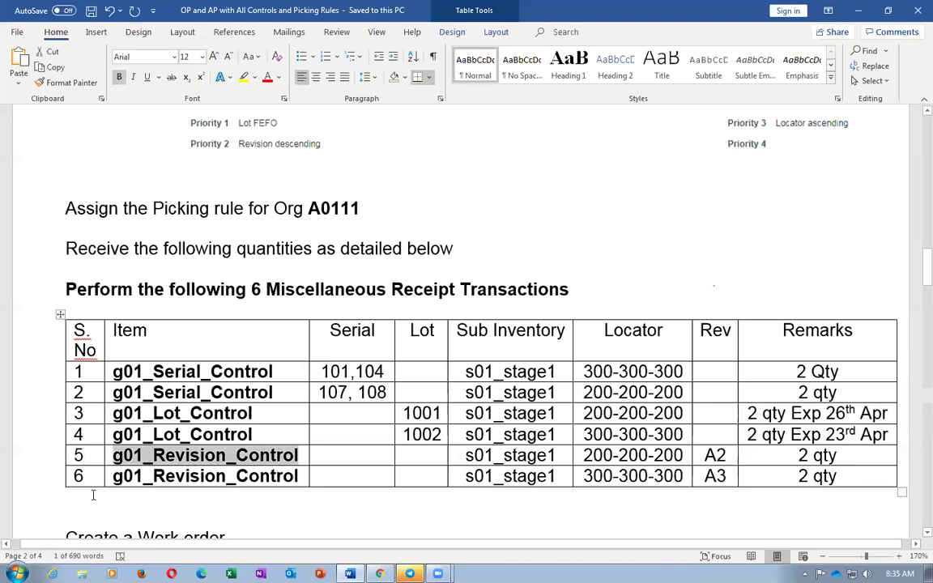
{"action": "key", "text": "alt+Tab"}
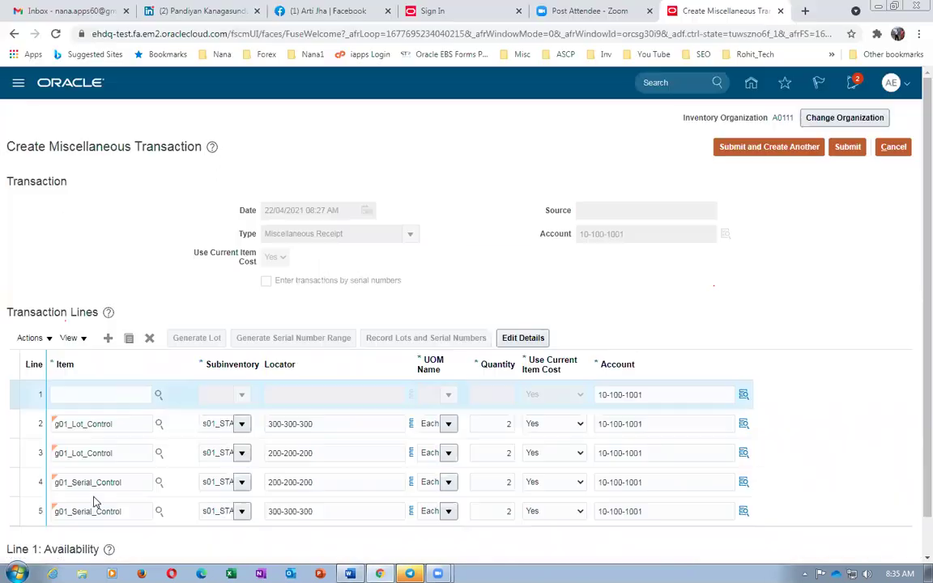
{"action": "key", "text": "ctrl+v"}
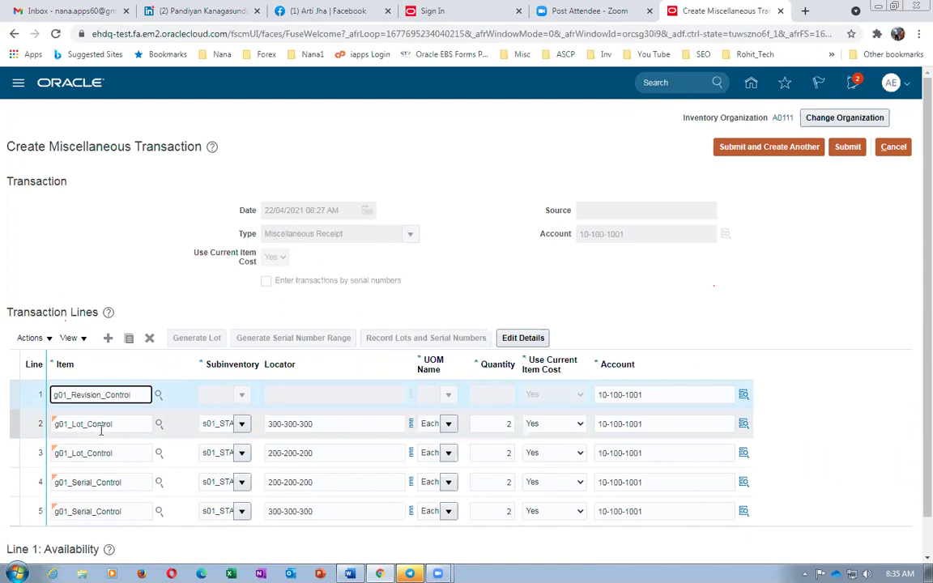
{"action": "left_click", "coordinate": [194, 393]}
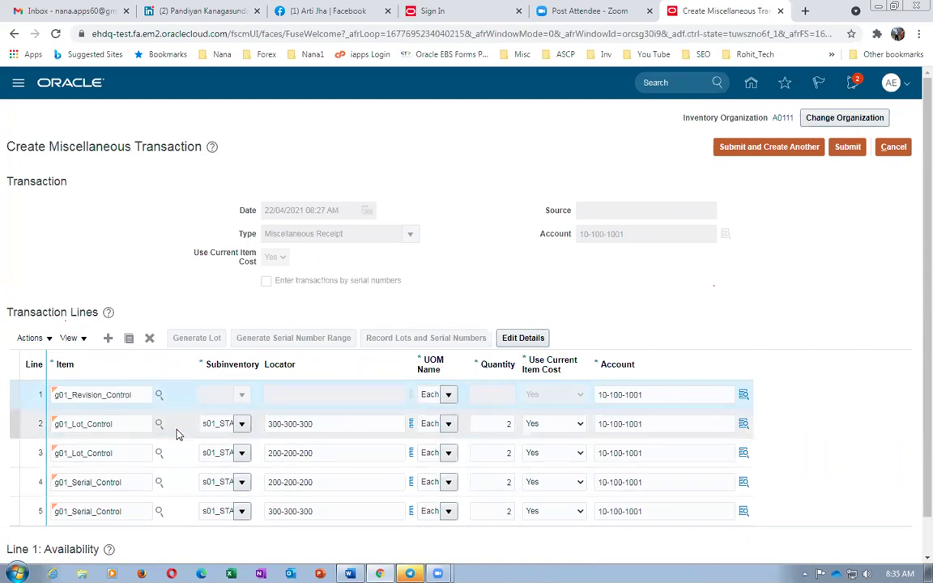
- Check the item, subinventory and locator given in row 5 of the Word table
{"action": "key", "text": "alt+Tab"}
{"action": "left_click", "coordinate": [175, 377]}
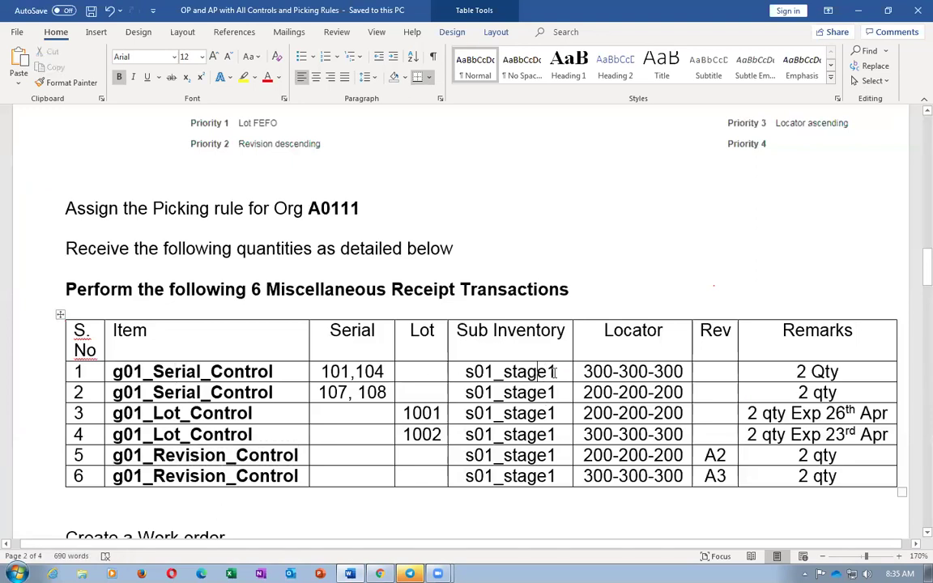
{"action": "left_click", "coordinate": [620, 371]}
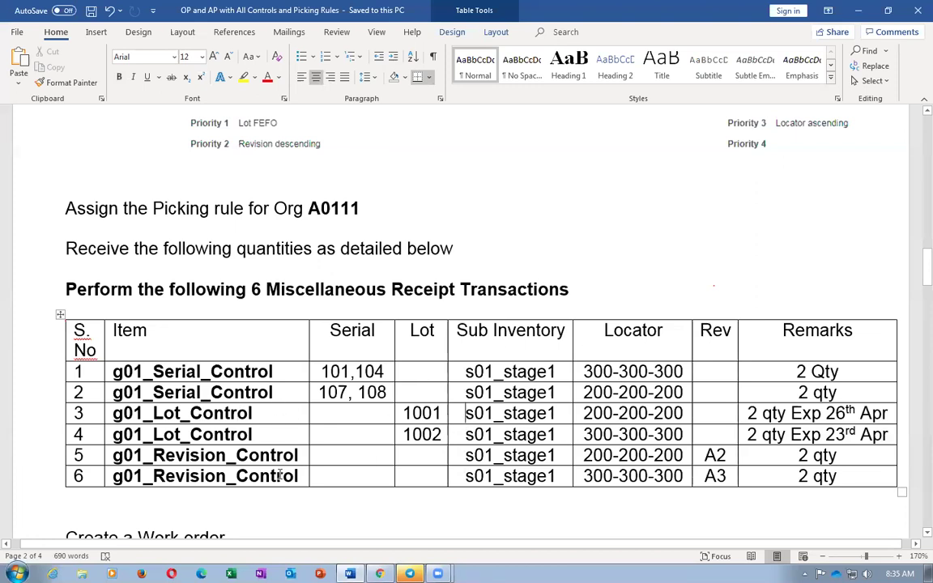
{"action": "left_click", "coordinate": [195, 455]}
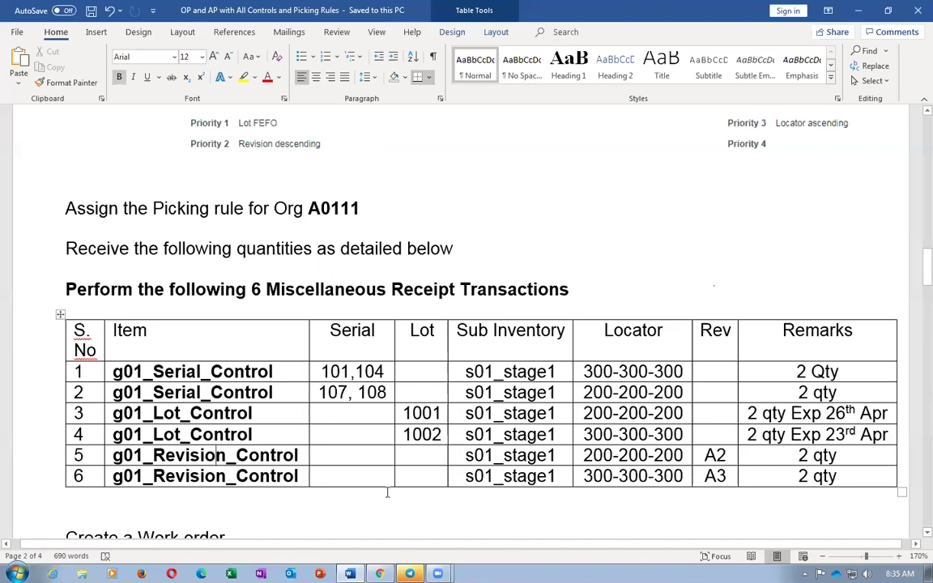
{"action": "left_click_drag", "start_coordinate": [502, 455], "coordinate": [631, 456]}
{"action": "key", "text": "alt+Tab"}
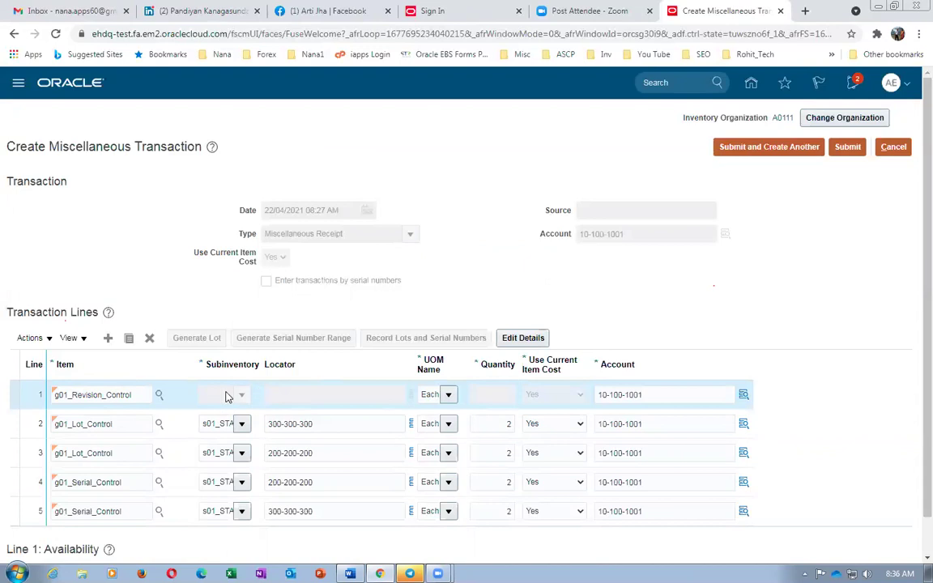
- Open the new g01_Revision_Control line's details, check row 5's revision in the Word table, and set the revision to A2
{"action": "left_click", "coordinate": [528, 339]}
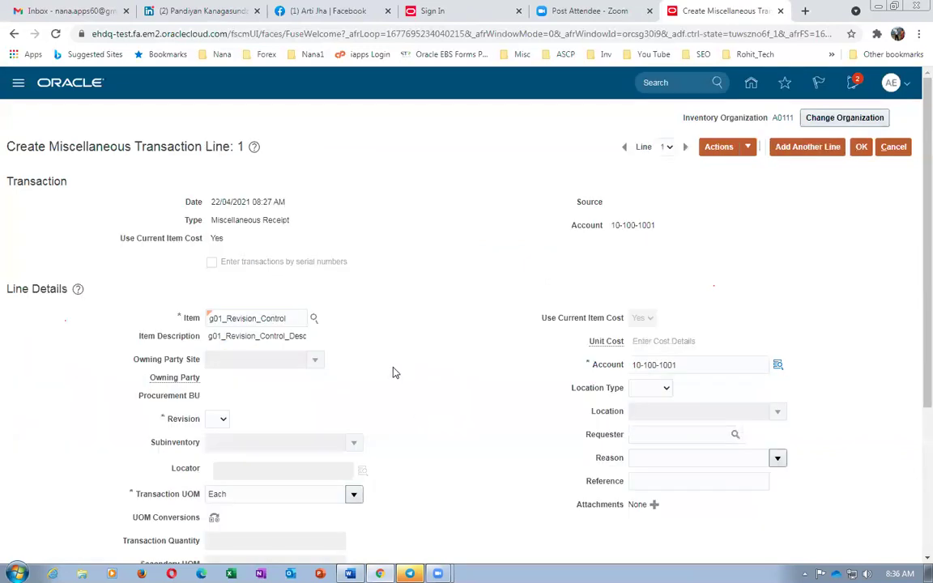
{"action": "scroll", "coordinate": [282, 425], "scroll_direction": "down", "scroll_amount": 2}
{"action": "key", "text": "alt+Tab"}
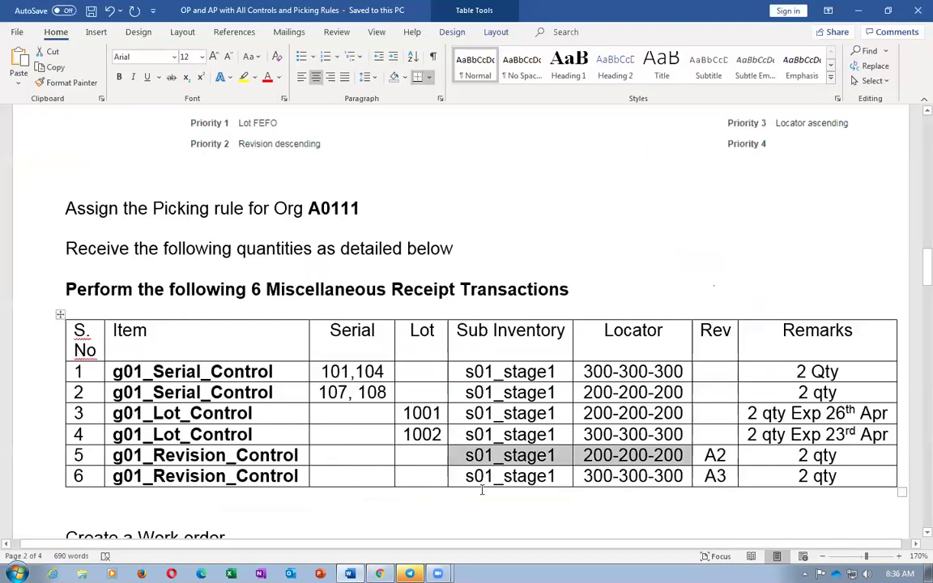
{"action": "left_click", "coordinate": [713, 455]}
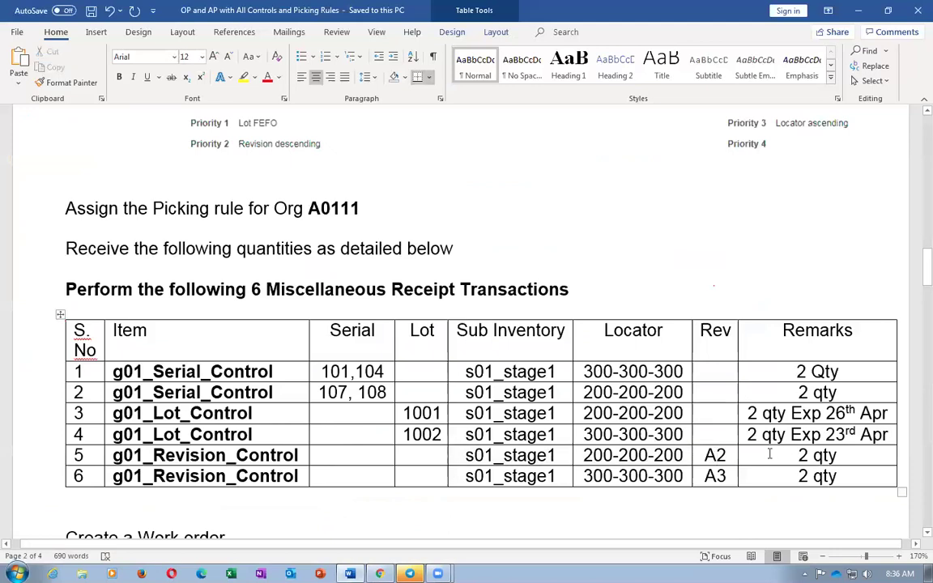
{"action": "key", "text": "alt+Tab"}
{"action": "left_click", "coordinate": [217, 289]}
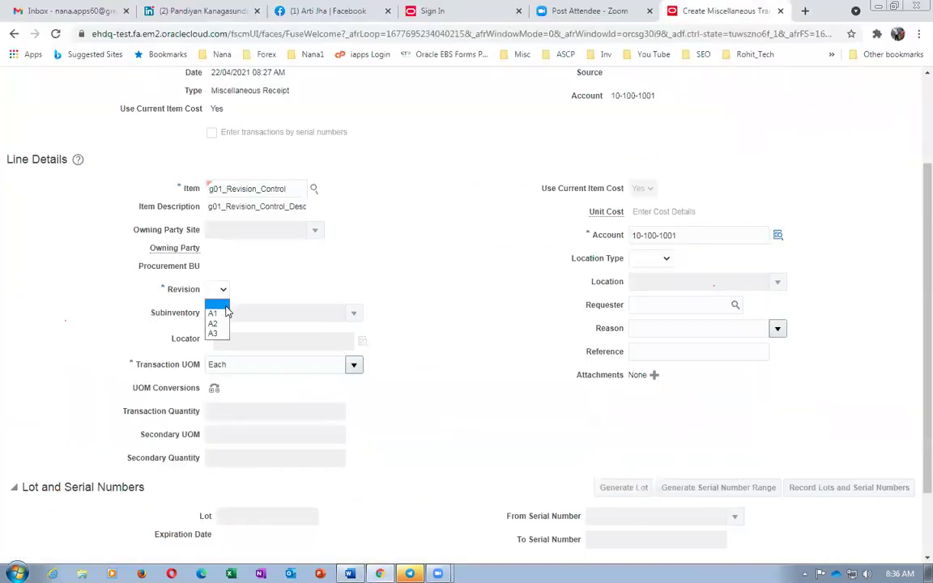
{"action": "left_click", "coordinate": [203, 317]}
- Copy subinventory s01_stage1 from row 5 of the Word table into the A2 line's details
{"action": "left_click", "coordinate": [231, 314]}
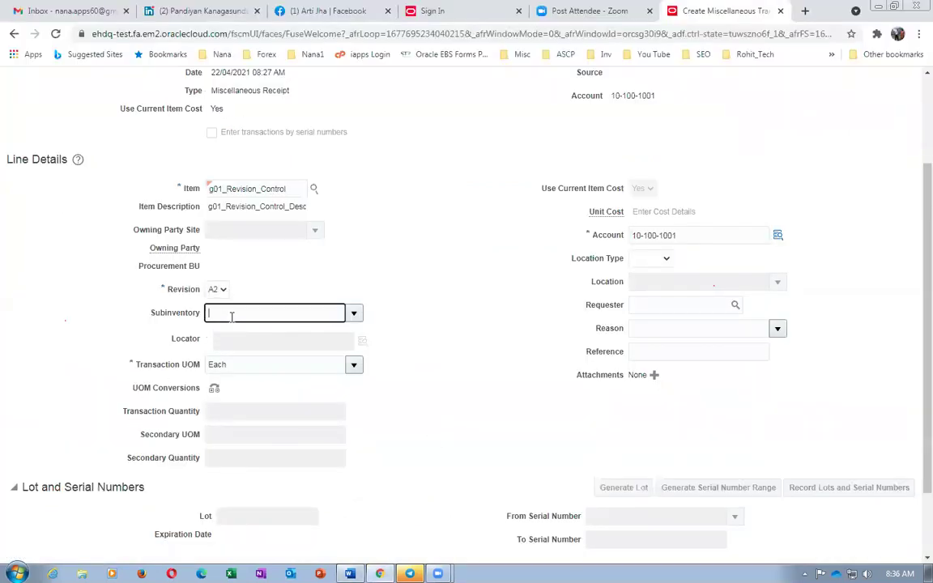
{"action": "key", "text": "alt+Tab"}
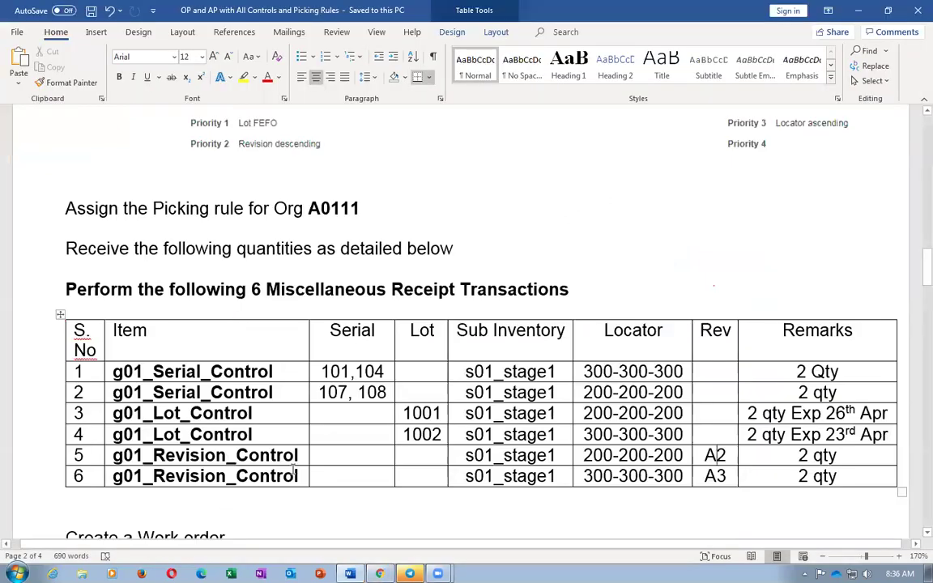
{"action": "key", "text": "Tab"}
{"action": "key", "text": "Tab"}
{"action": "key", "text": "Tab"}
{"action": "key", "text": "ctrl+c"}
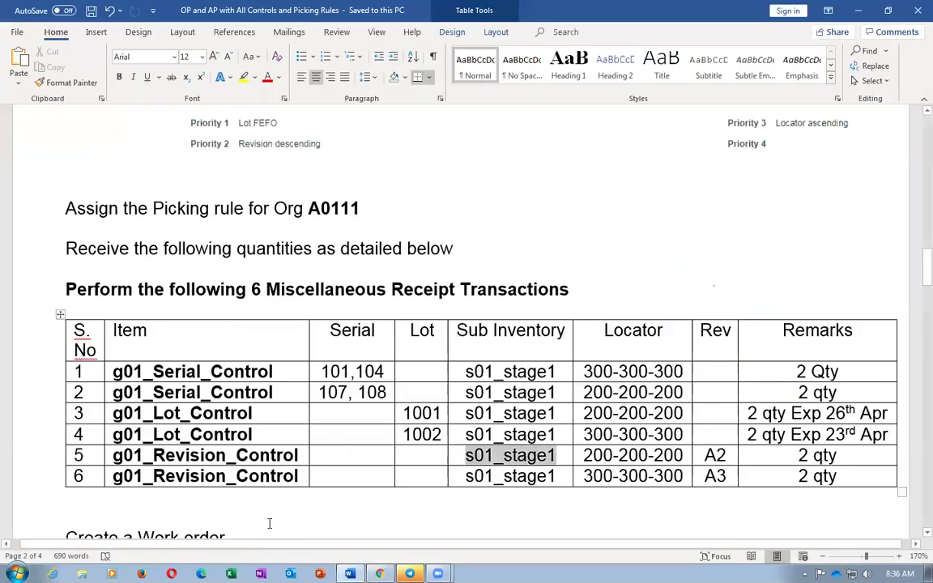
{"action": "key", "text": "alt+Tab"}
{"action": "key", "text": "ctrl+v"}
{"action": "key", "text": "Tab"}
- Copy locator 200-200-200 from row 5 of the Word table into the A2 line's details
{"action": "key", "text": "alt+Tab"}
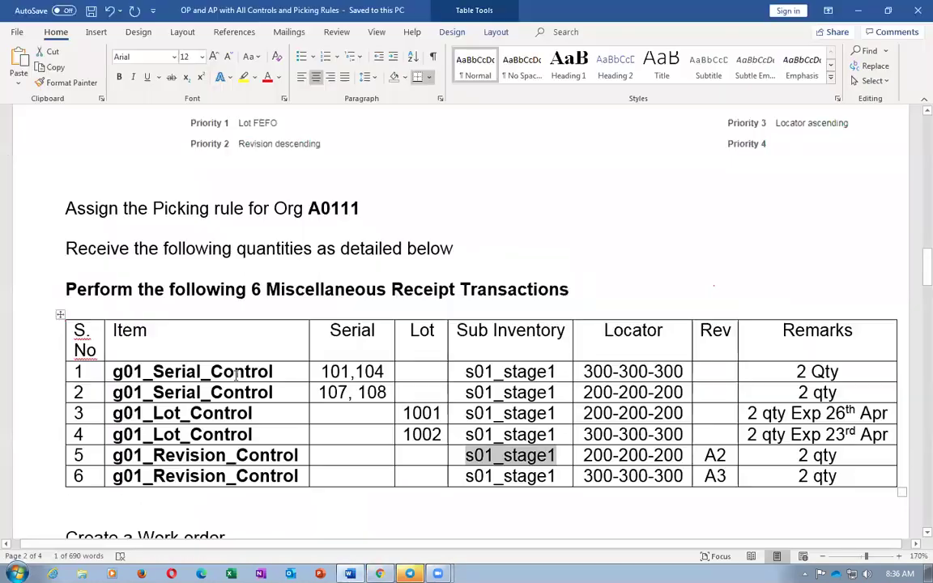
{"action": "key", "text": "Tab"}
{"action": "key", "text": "ctrl+c"}
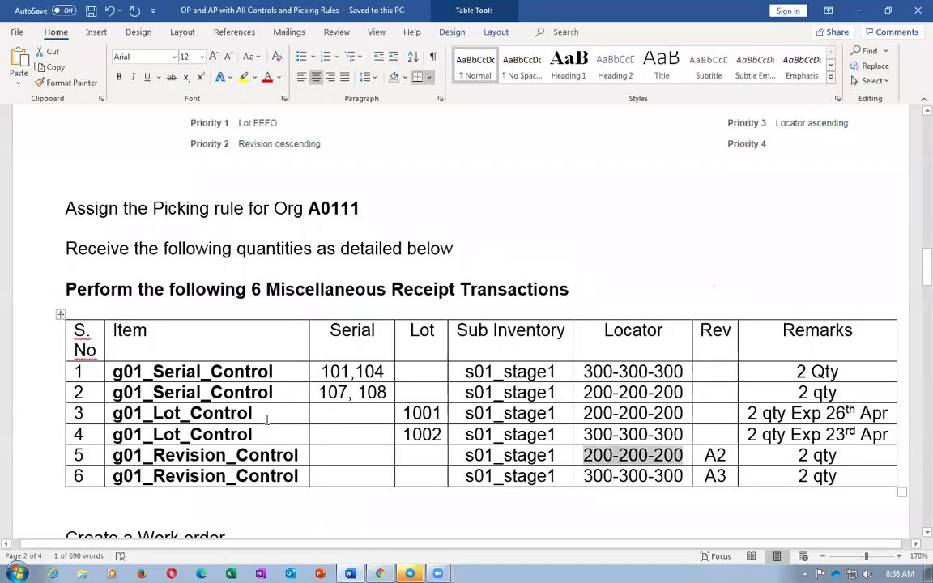
{"action": "key", "text": "alt+Tab"}
{"action": "left_click", "coordinate": [228, 339]}
{"action": "key", "text": "ctrl+v"}
{"action": "key", "text": "Tab"}
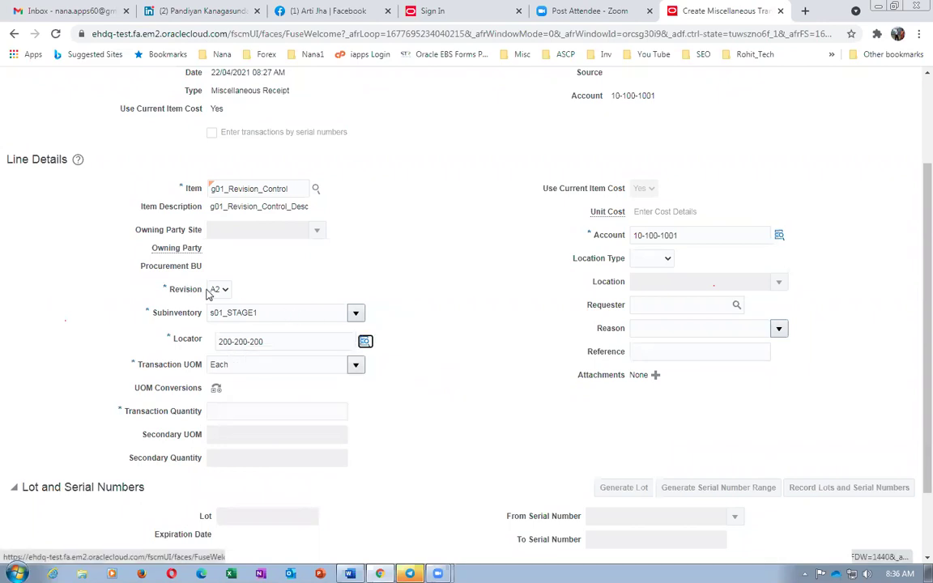
- Set the A2 line's transaction quantity to 2, check it against row 5 of the Word table, and accept the line details
{"action": "left_click", "coordinate": [253, 413]}
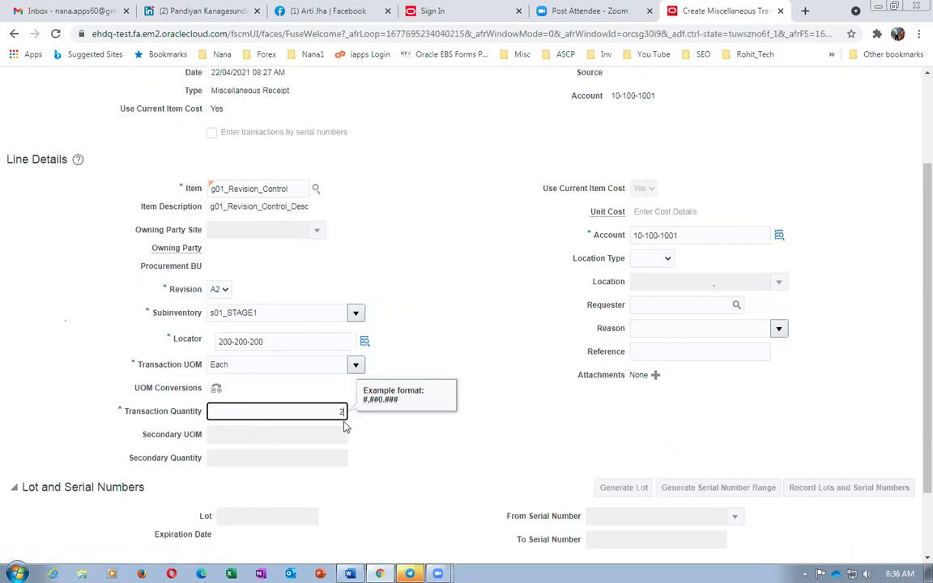
{"action": "key", "text": "alt+Tab"}
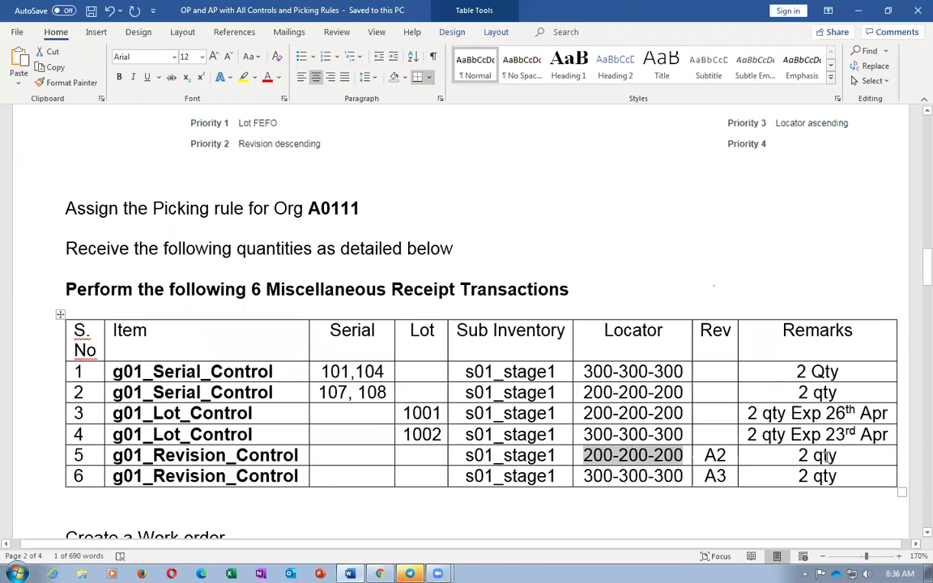
{"action": "key", "text": "alt+Tab"}
{"action": "scroll", "coordinate": [853, 243], "scroll_direction": "up", "scroll_amount": 2}
{"action": "left_click", "coordinate": [861, 146]}
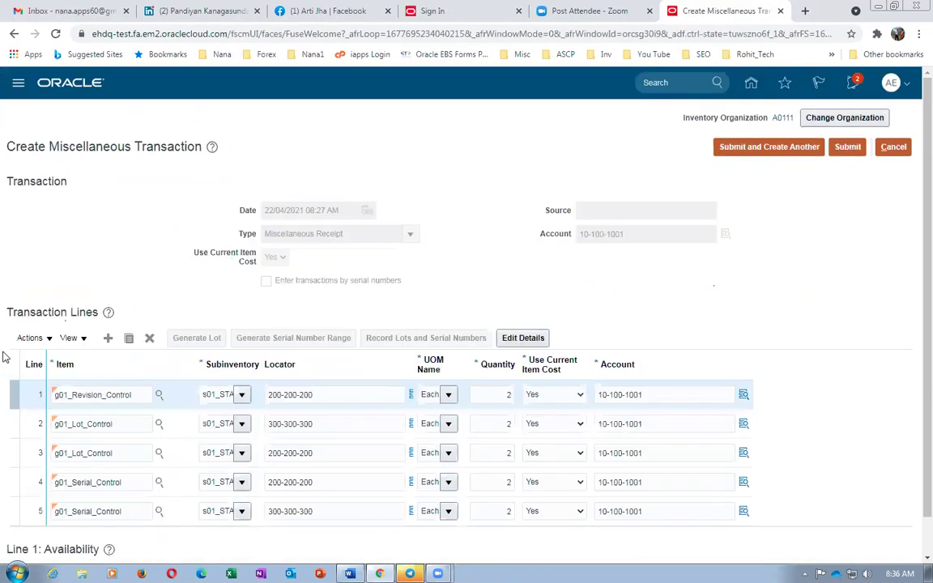
- Add another transaction line and fill its item with g01_Revision_Control copied from row 6 of the Word table
{"action": "left_click", "coordinate": [108, 339]}
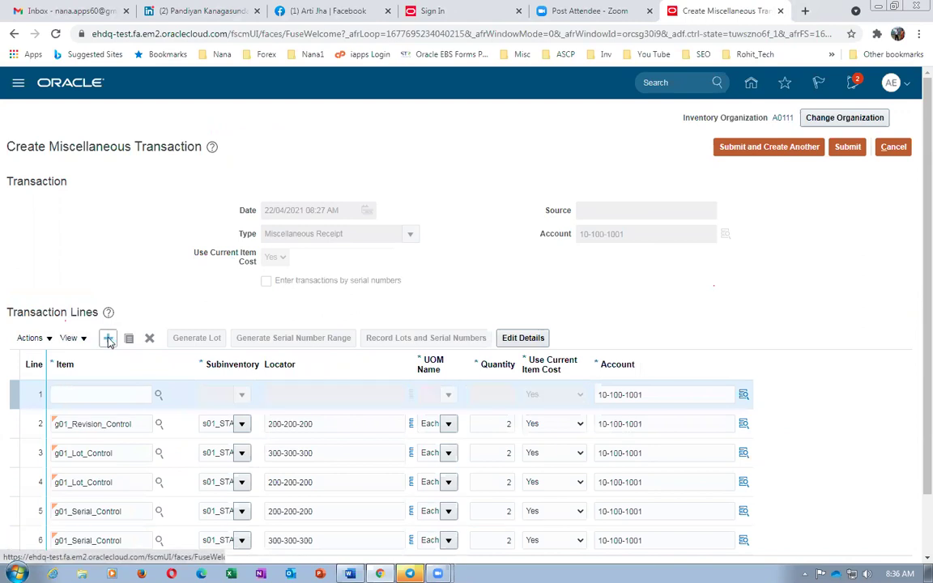
{"action": "left_click", "coordinate": [83, 394]}
{"action": "key", "text": "alt+Tab"}
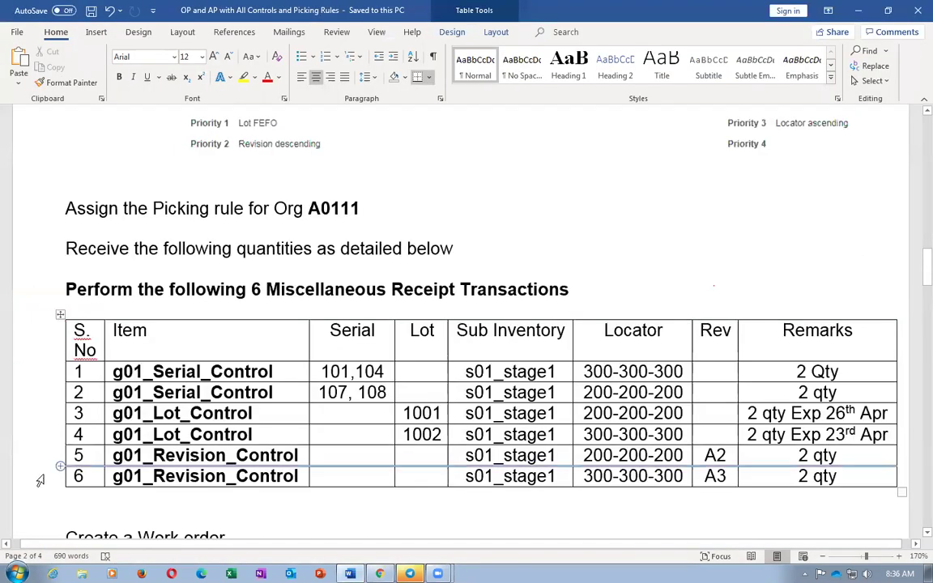
{"action": "left_click", "coordinate": [78, 476]}
{"action": "key", "text": "Tab"}
{"action": "key", "text": "ctrl+c"}
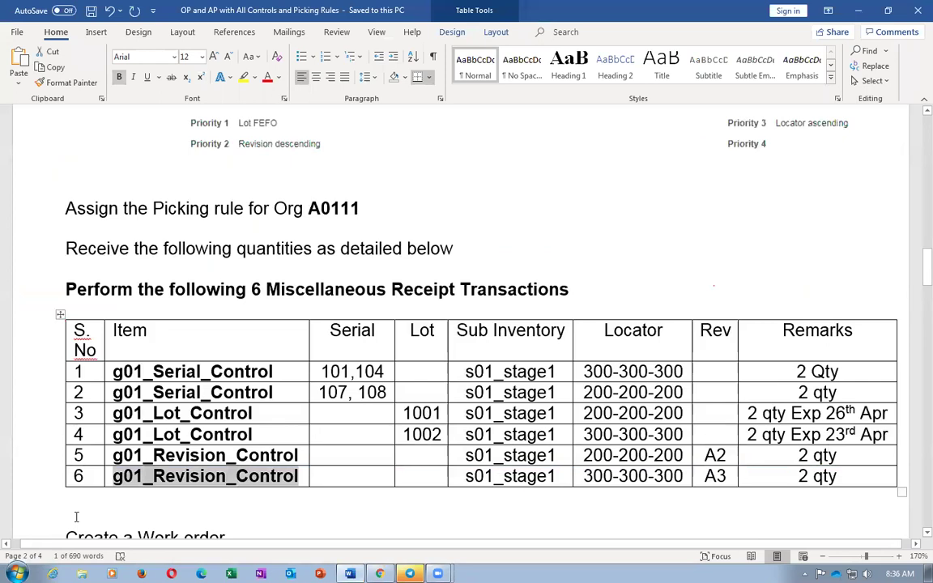
{"action": "key", "text": "alt+Tab"}
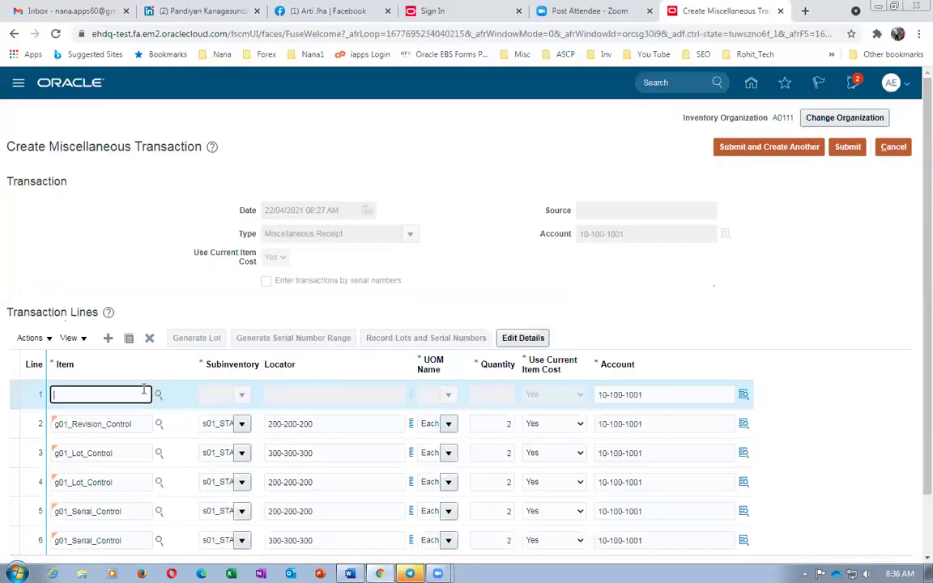
{"action": "key", "text": "ctrl+v"}
{"action": "key", "text": "Tab"}
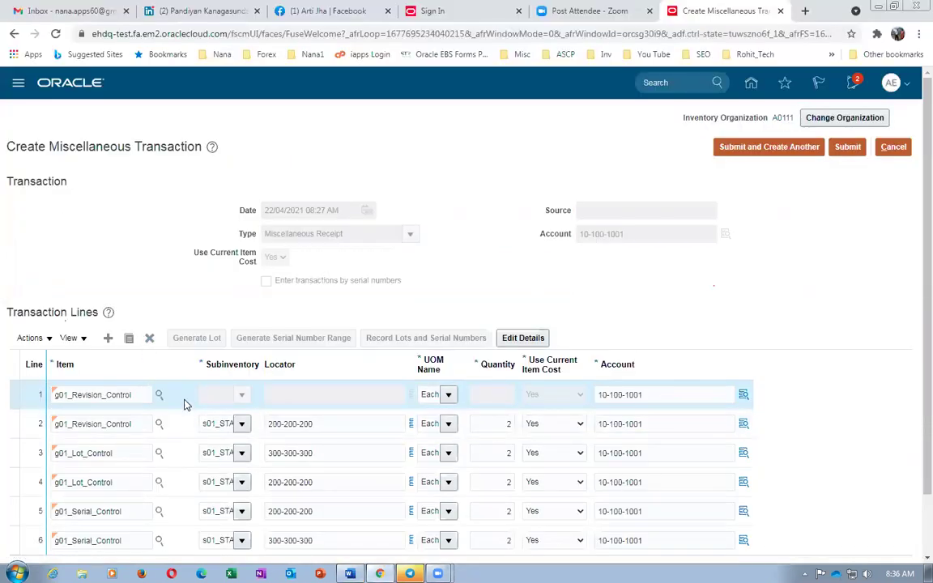
- Open the newest g01_Revision_Control line's details and set the revision to A3
{"action": "left_click", "coordinate": [519, 340]}
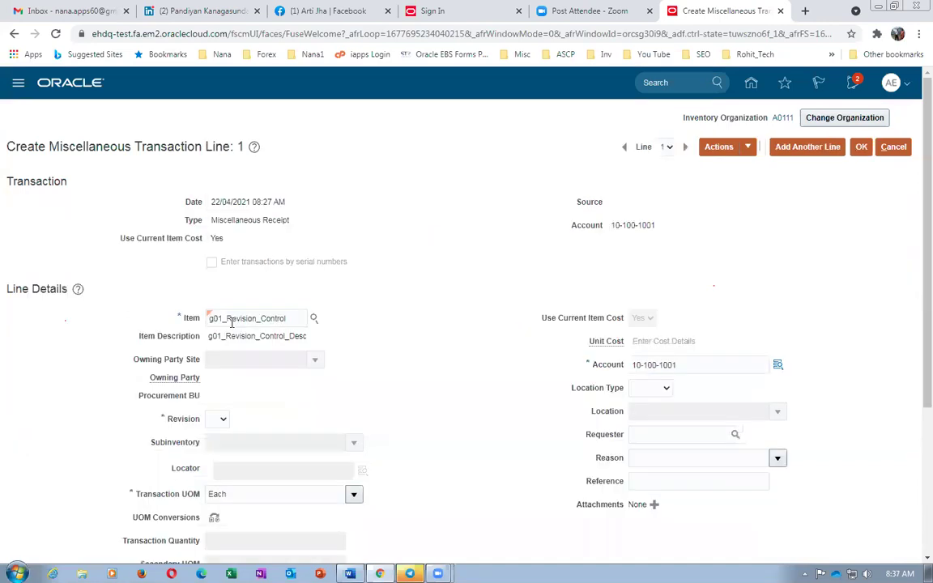
{"action": "left_click", "coordinate": [217, 420]}
{"action": "left_click", "coordinate": [219, 459]}
- Copy subinventory s01_stage1 from row 6 of the Word table into the A3 line's details
{"action": "key", "text": "alt+Tab"}
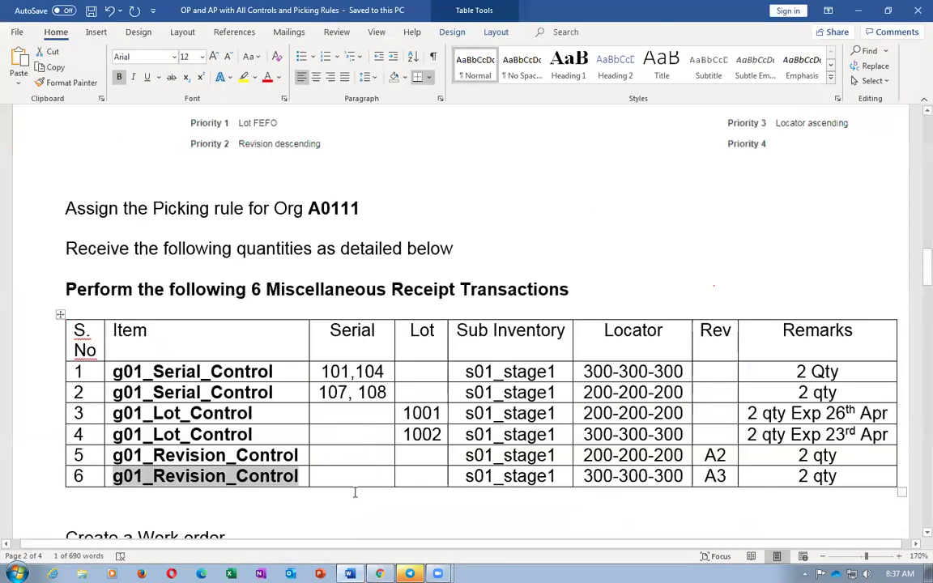
{"action": "key", "text": "Tab"}
{"action": "key", "text": "Tab"}
{"action": "key", "text": "Tab"}
{"action": "key", "text": "ctrl+c"}
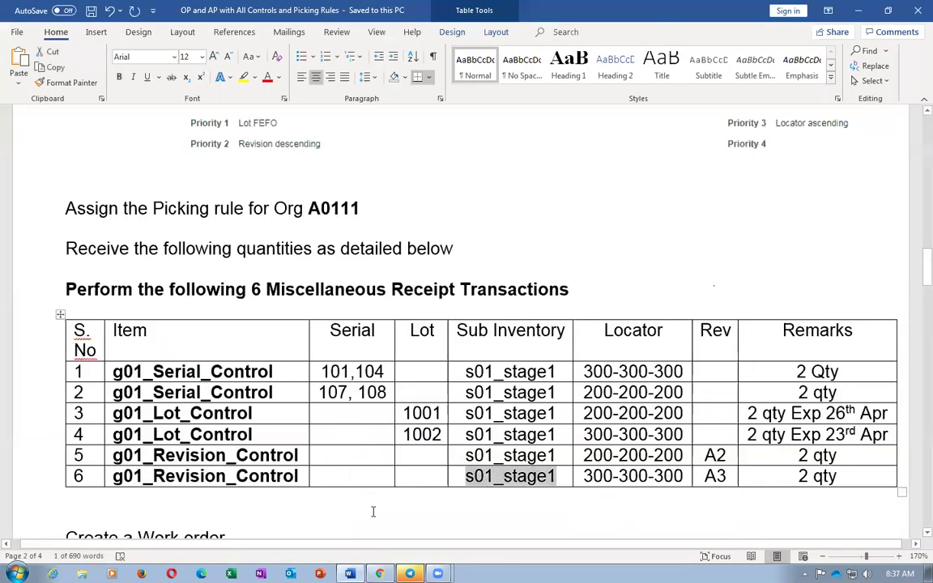
{"action": "key", "text": "alt+Tab"}
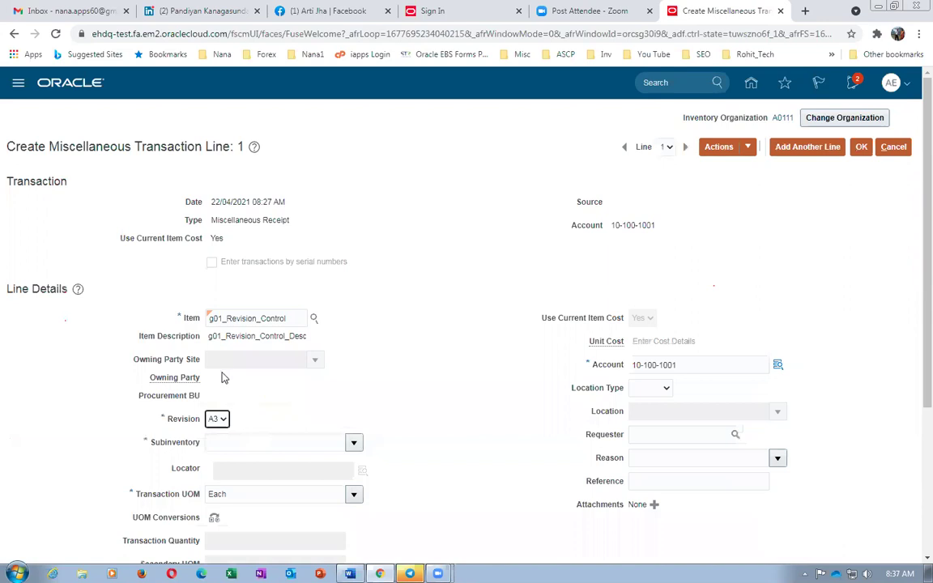
{"action": "left_click", "coordinate": [241, 440]}
{"action": "key", "text": "ctrl+v"}
{"action": "key", "text": "Tab"}
- Copy locator 300-300-300 from row 6 of the Word table into the A3 line's details
{"action": "key", "text": "alt+Tab"}
{"action": "key", "text": "Tab"}
{"action": "key", "text": "ctrl+c"}
{"action": "key", "text": "alt+Tab"}
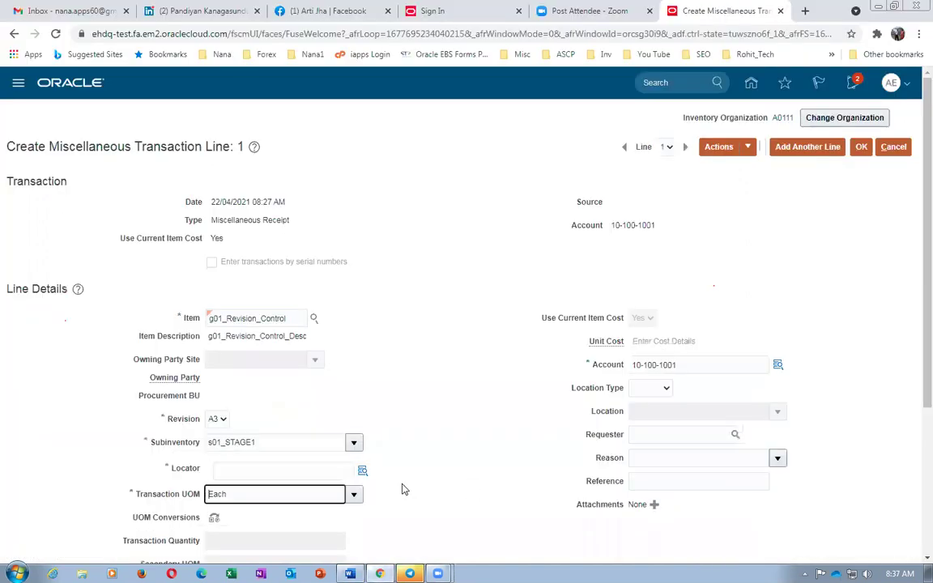
{"action": "left_click", "coordinate": [229, 469]}
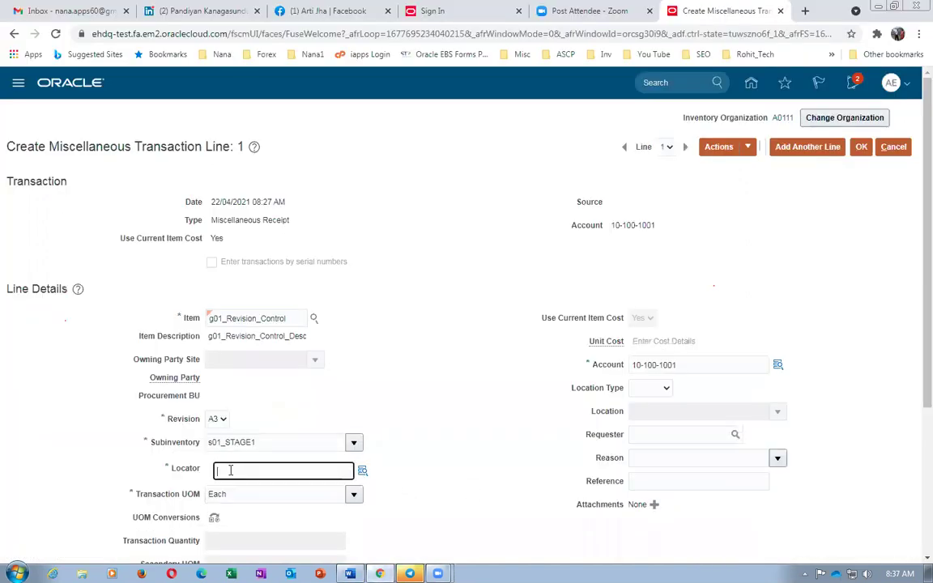
{"action": "key", "text": "ctrl+v"}
- Set the A3 line's transaction quantity to 2 and accept the line details
{"action": "scroll", "coordinate": [338, 468], "scroll_direction": "down", "scroll_amount": 3}
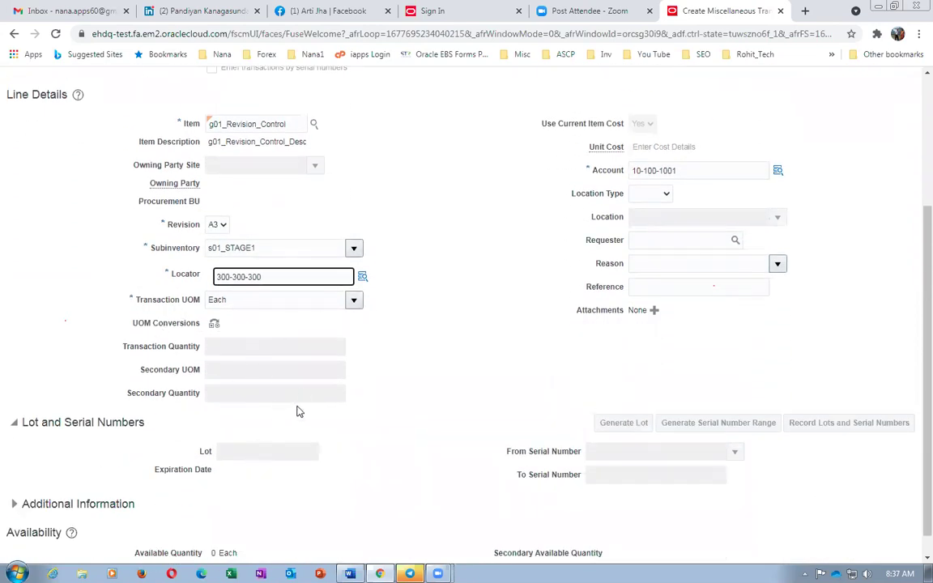
{"action": "left_click", "coordinate": [261, 371]}
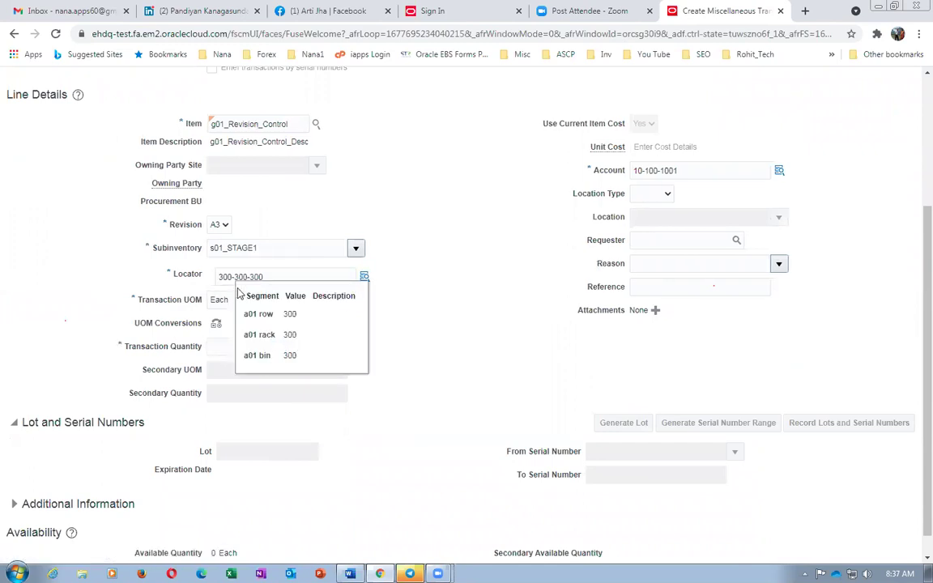
{"action": "left_click", "coordinate": [279, 349]}
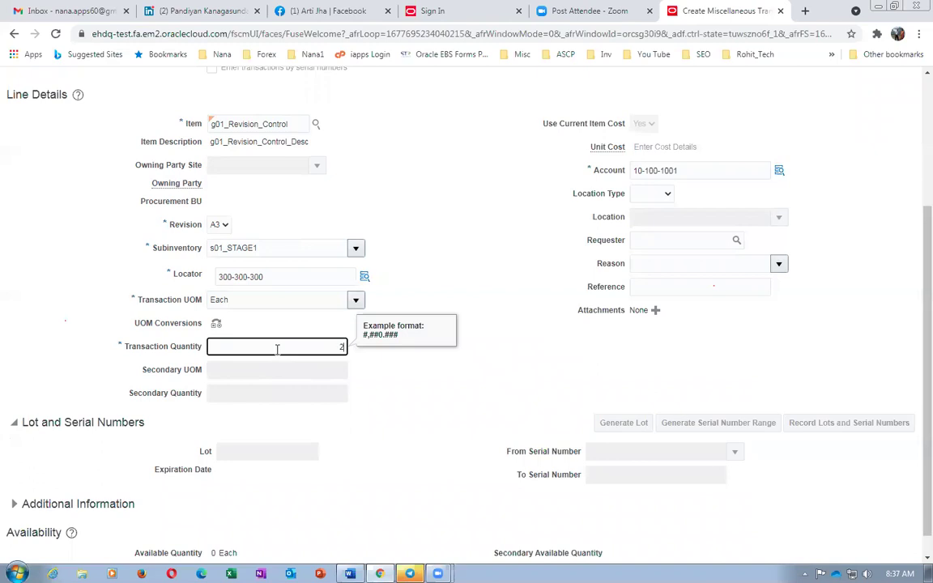
{"action": "type", "text": "2"}
{"action": "scroll", "coordinate": [657, 511], "scroll_direction": "up", "scroll_amount": 3}
{"action": "left_click", "coordinate": [700, 265]}
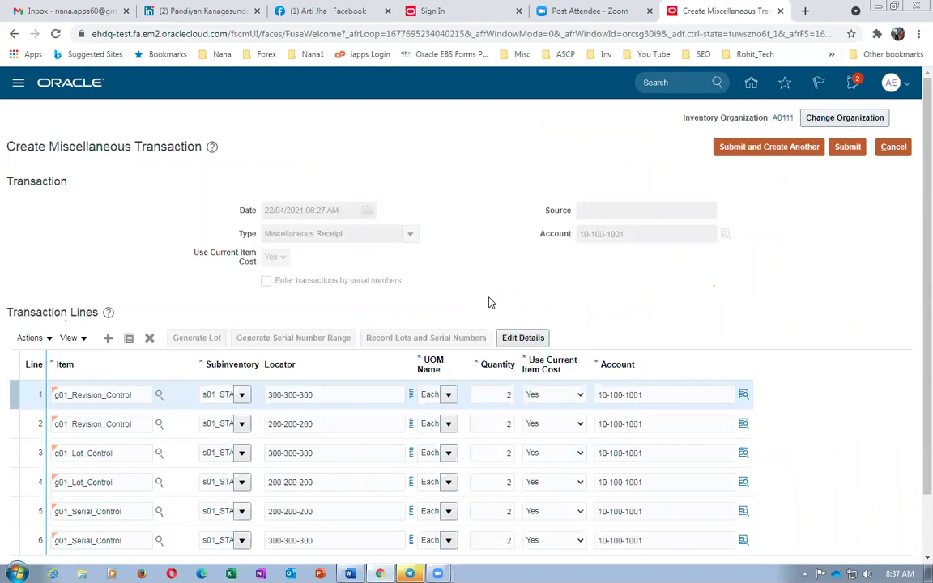
- Review the locators and revisions of the six receipts in the Word table, especially rows 5 and 6, against the material sort criteria
{"action": "key", "text": "alt+Tab"}
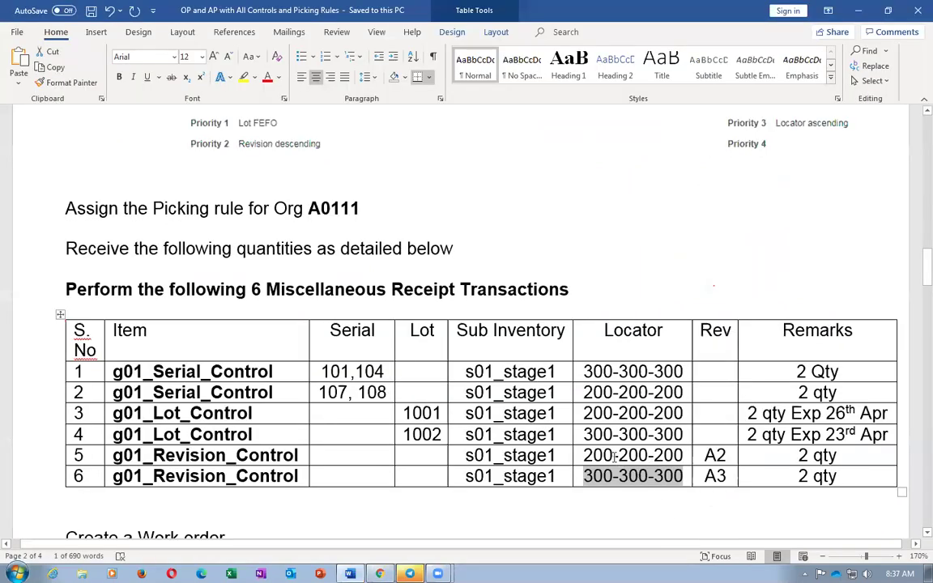
{"action": "left_click_drag", "start_coordinate": [583, 455], "coordinate": [650, 455]}
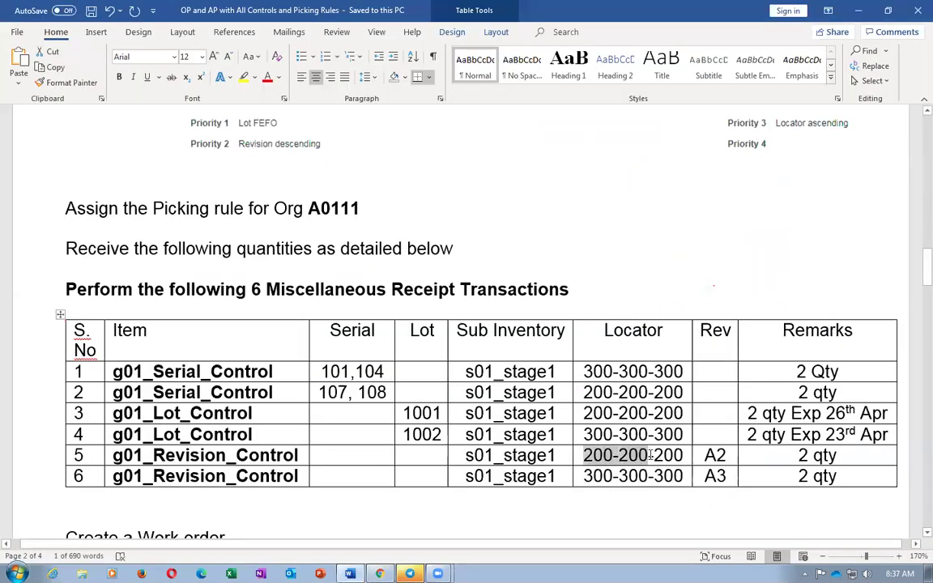
{"action": "left_click_drag", "start_coordinate": [584, 476], "coordinate": [640, 478]}
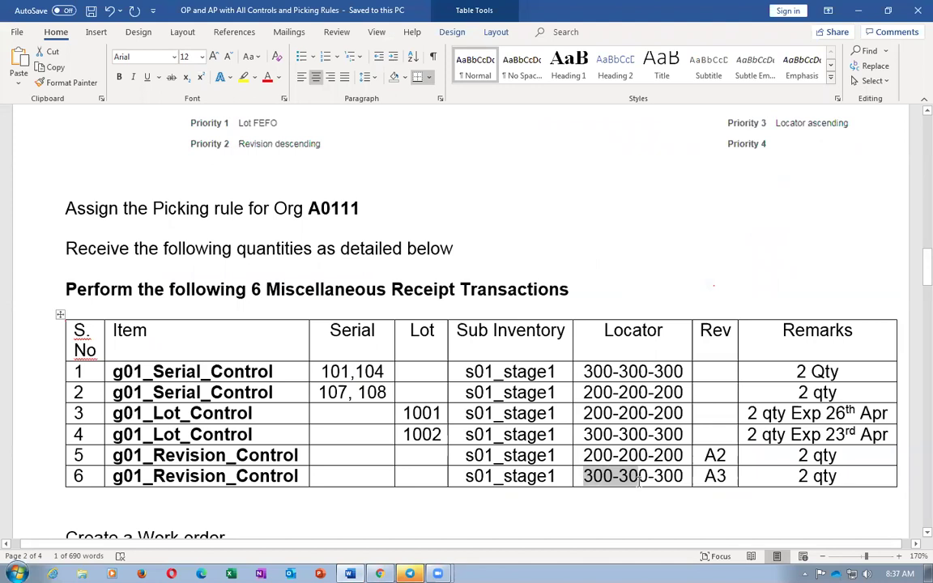
{"action": "left_click", "coordinate": [765, 526]}
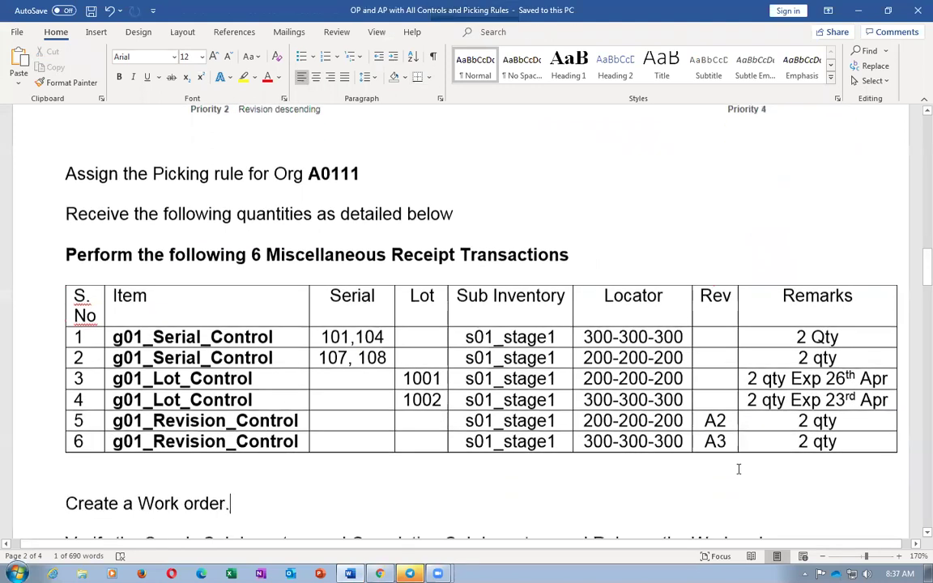
{"action": "left_click", "coordinate": [646, 391]}
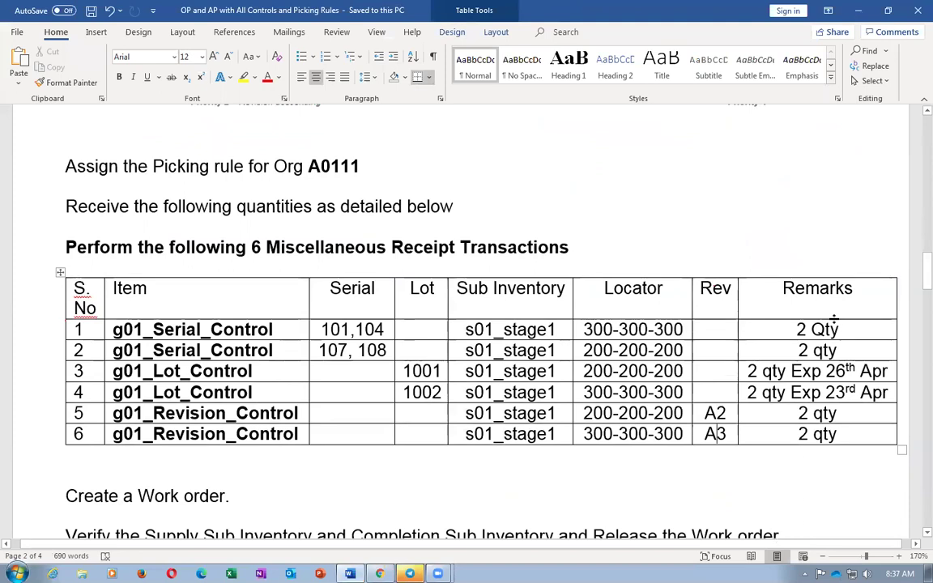
{"action": "scroll", "coordinate": [832, 322], "scroll_direction": "up", "scroll_amount": 3}
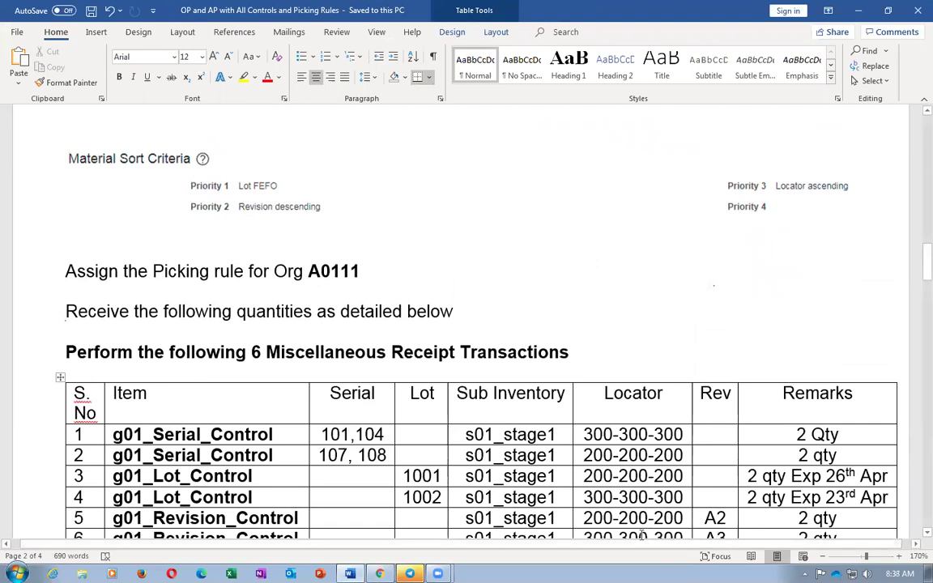
{"action": "scroll", "coordinate": [642, 536], "scroll_direction": "down", "scroll_amount": 1}
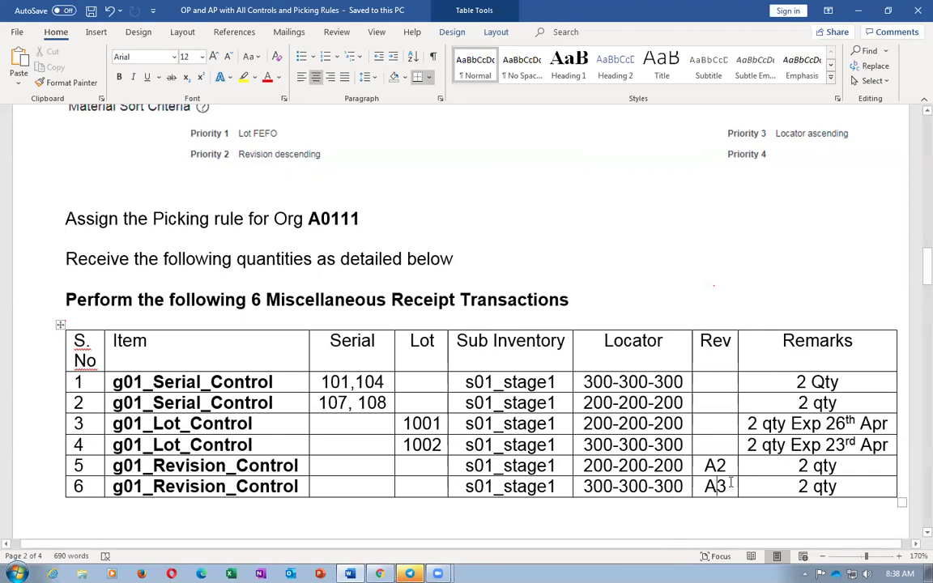
{"action": "left_click_drag", "start_coordinate": [584, 486], "coordinate": [629, 485]}
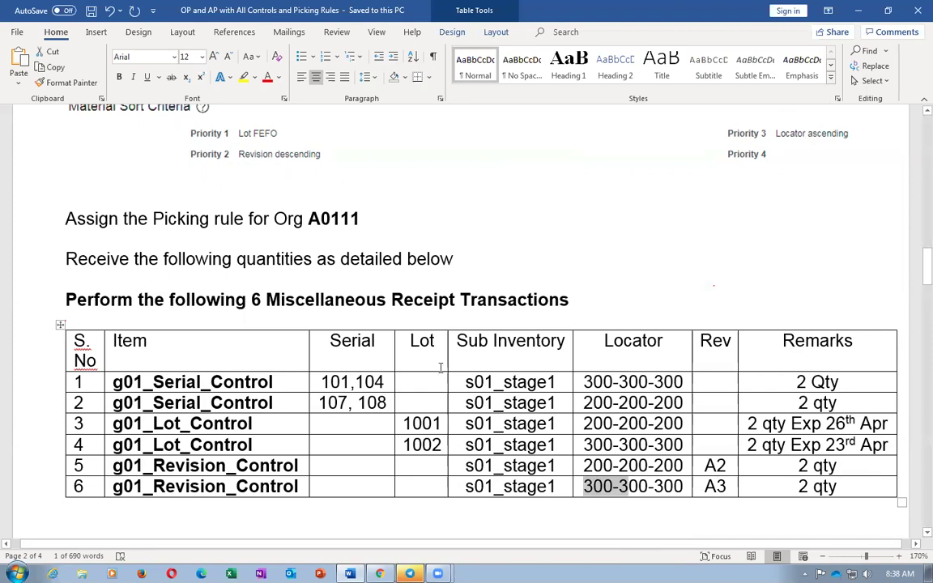
{"action": "left_click", "coordinate": [639, 483]}
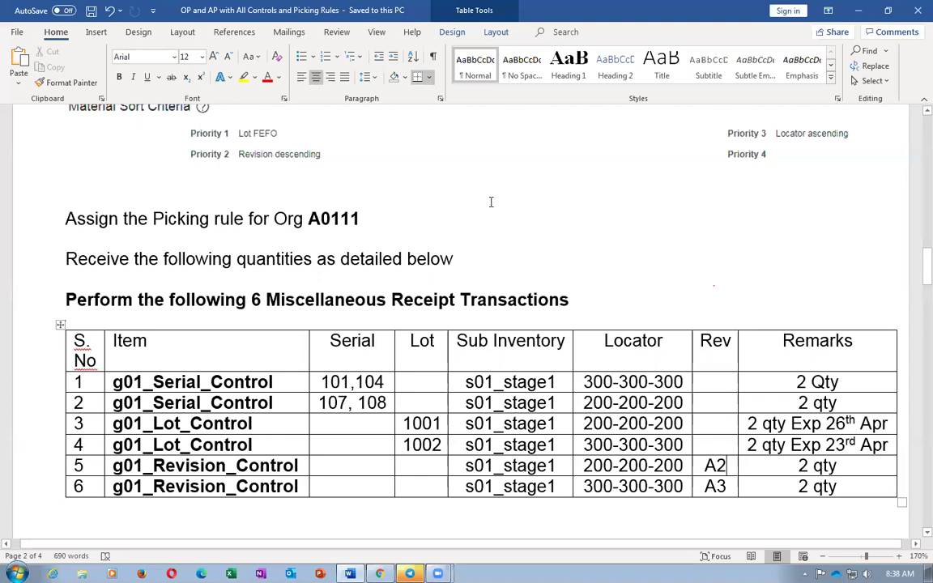
- Submit the six-line miscellaneous receipt in Oracle and dismiss the confirmation
{"action": "key", "text": "alt+Tab"}
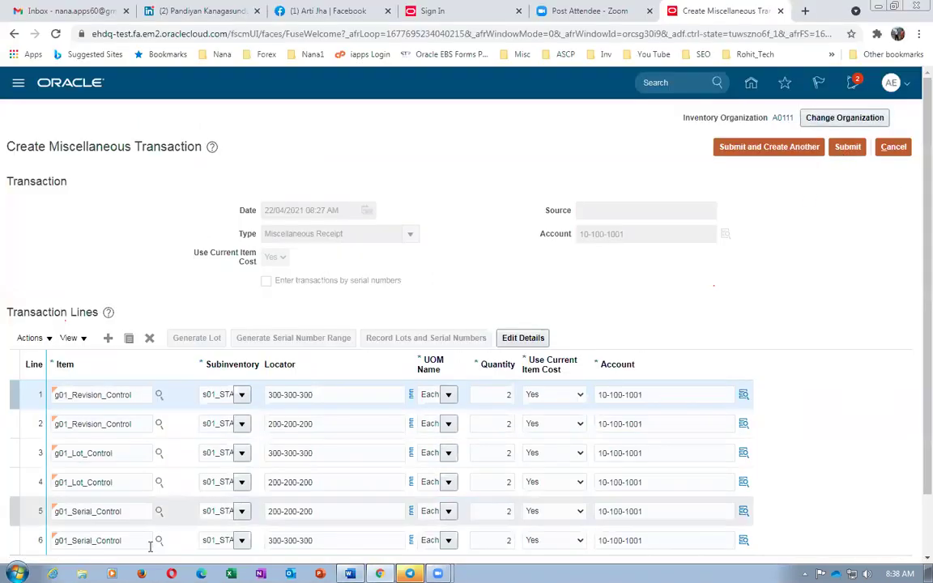
{"action": "left_click", "coordinate": [847, 146]}
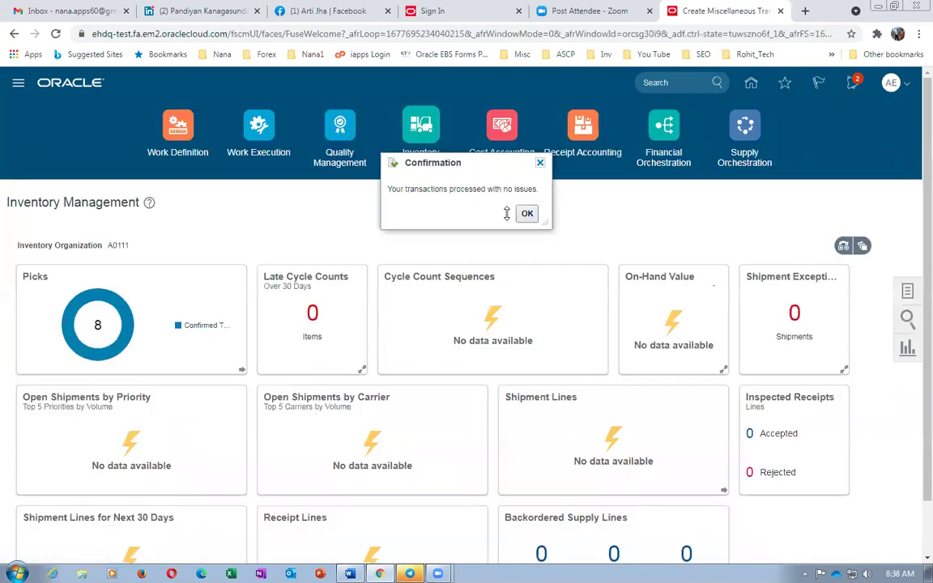
{"action": "left_click", "coordinate": [527, 214]}
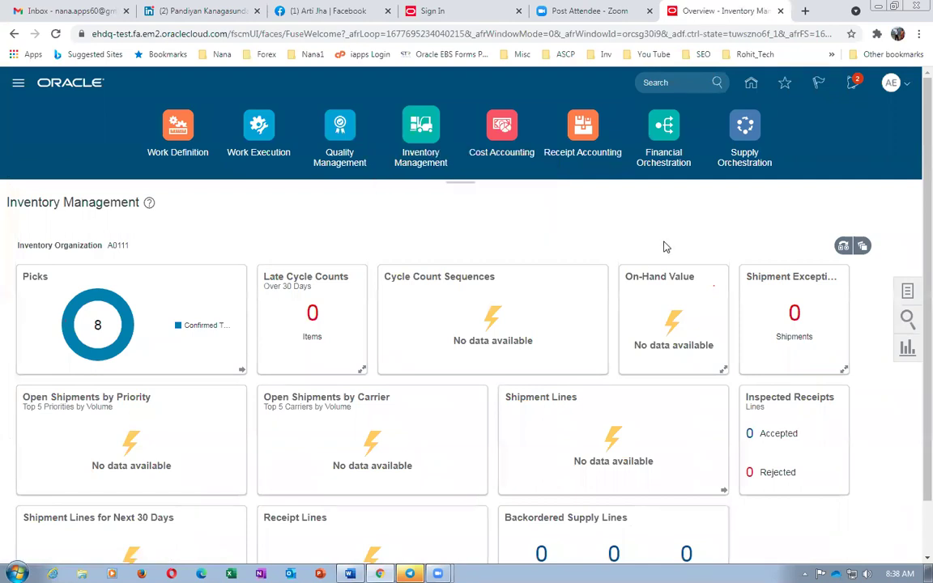
- Sign out of Oracle and sign back in with the prefilled credentials
{"action": "left_click", "coordinate": [891, 82]}
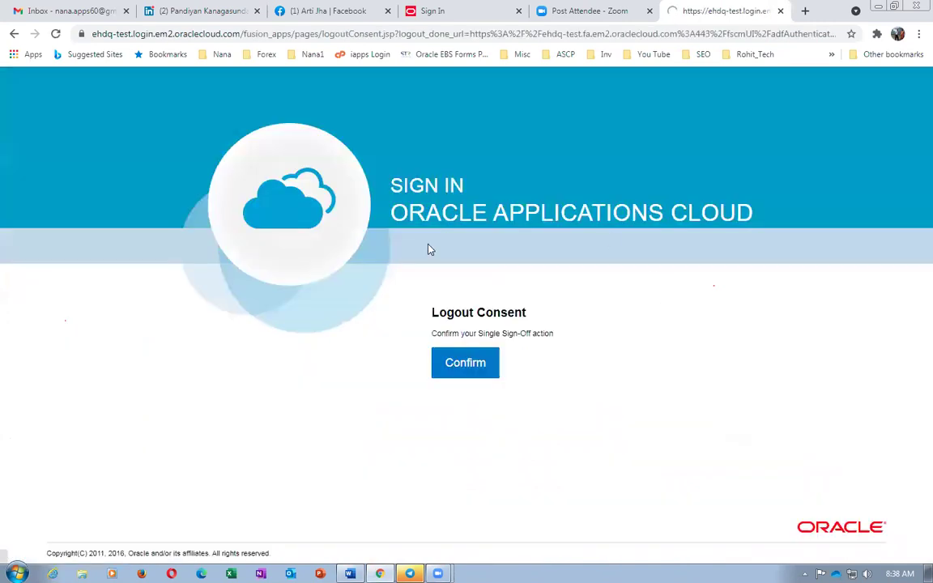
{"action": "left_click", "coordinate": [464, 362]}
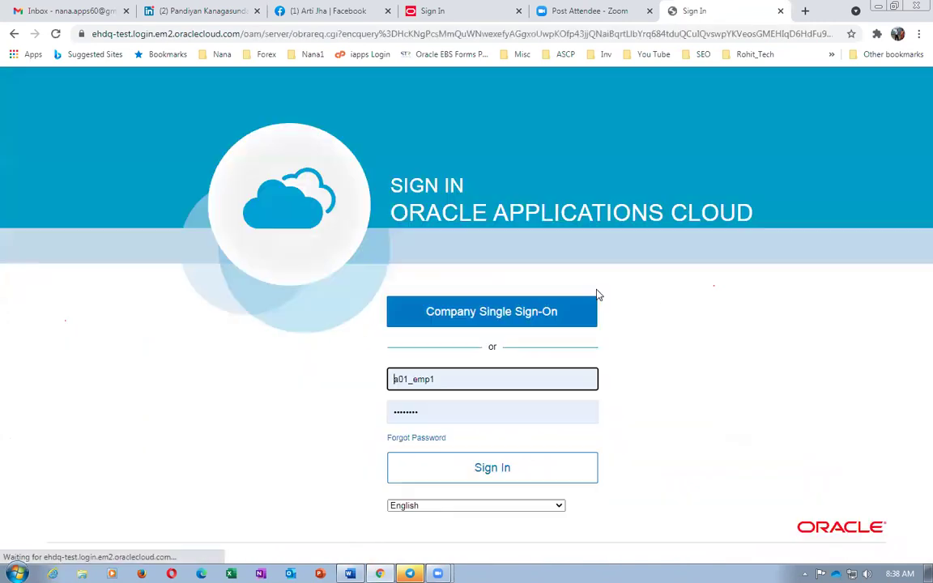
{"action": "left_click", "coordinate": [516, 476]}
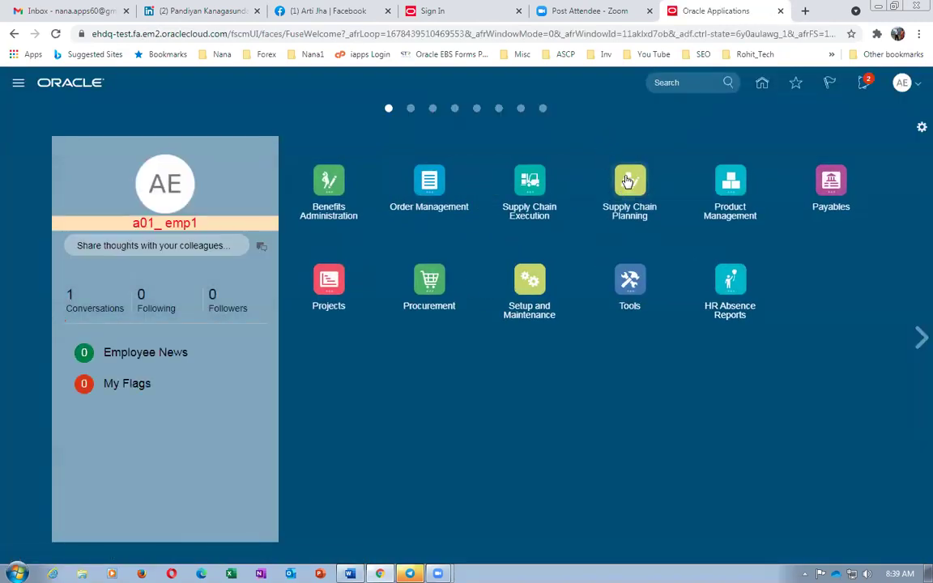
- Open the Inventory Management work area under Supply Chain Execution
{"action": "left_click", "coordinate": [628, 183]}
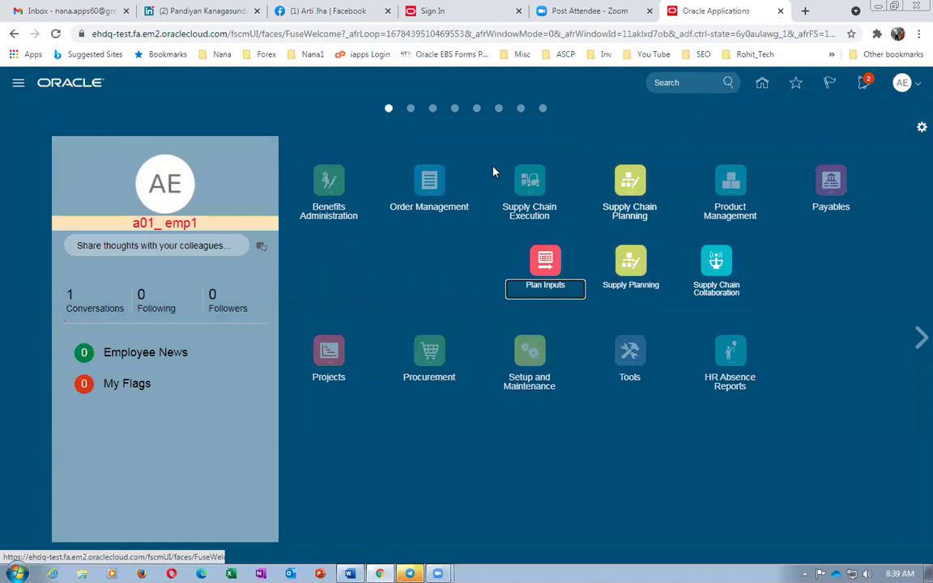
{"action": "left_click", "coordinate": [526, 180]}
{"action": "left_click", "coordinate": [500, 267]}
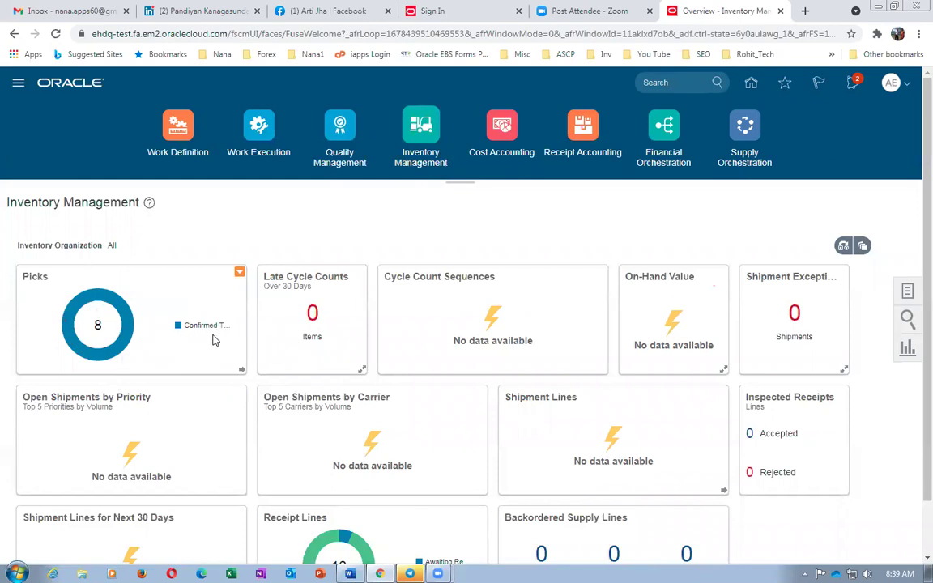
- Look up the task that follows the receipts table in the Word exercise and return to Oracle
{"action": "key", "text": "alt+Tab"}
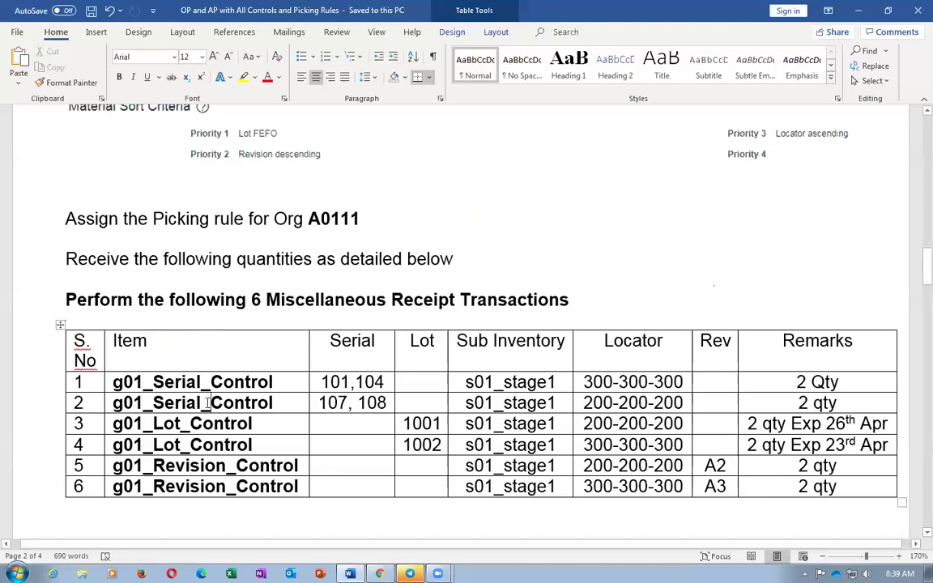
{"action": "scroll", "coordinate": [209, 405], "scroll_direction": "down", "scroll_amount": 1}
{"action": "scroll", "coordinate": [209, 405], "scroll_direction": "down", "scroll_amount": 3}
{"action": "left_click_drag", "start_coordinate": [65, 339], "coordinate": [238, 317]}
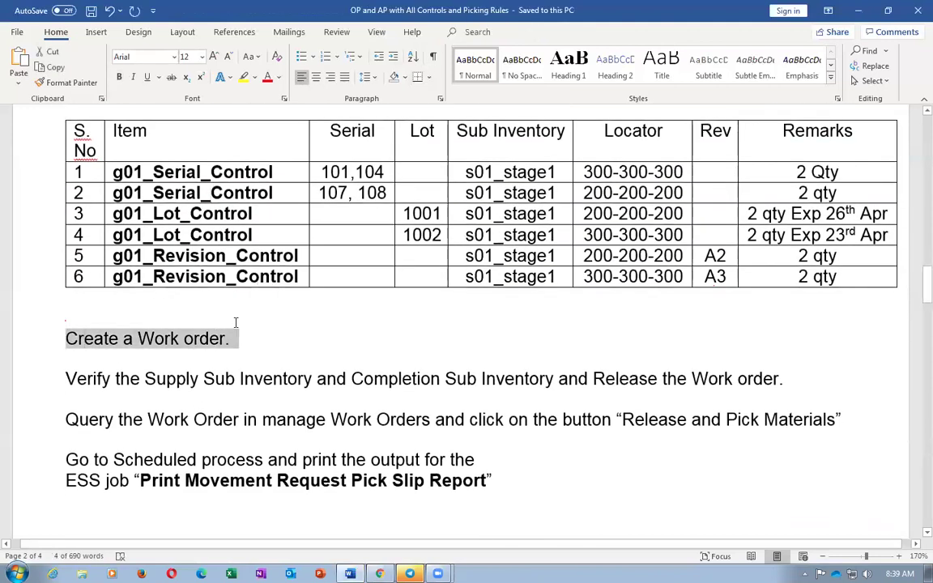
{"action": "key", "text": "alt+Tab"}
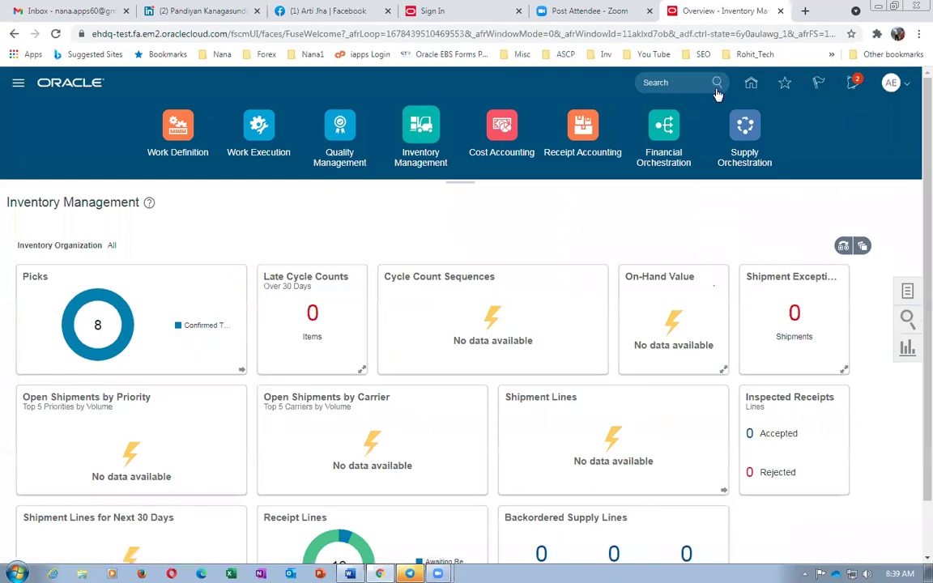
- Go to Work Execution under Supply Chain Execution and open Manage Work Orders
{"action": "left_click", "coordinate": [752, 85]}
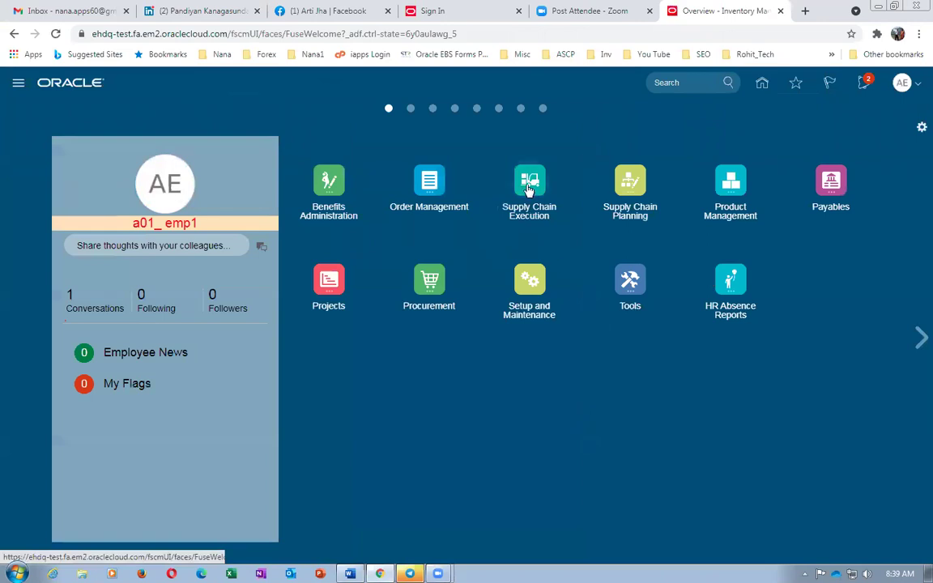
{"action": "left_click", "coordinate": [483, 172]}
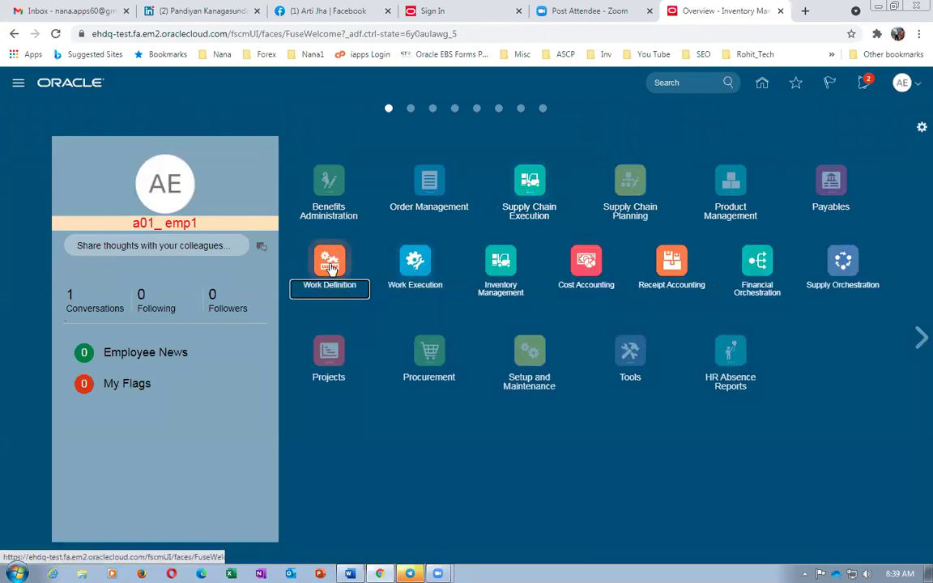
{"action": "left_click", "coordinate": [414, 261]}
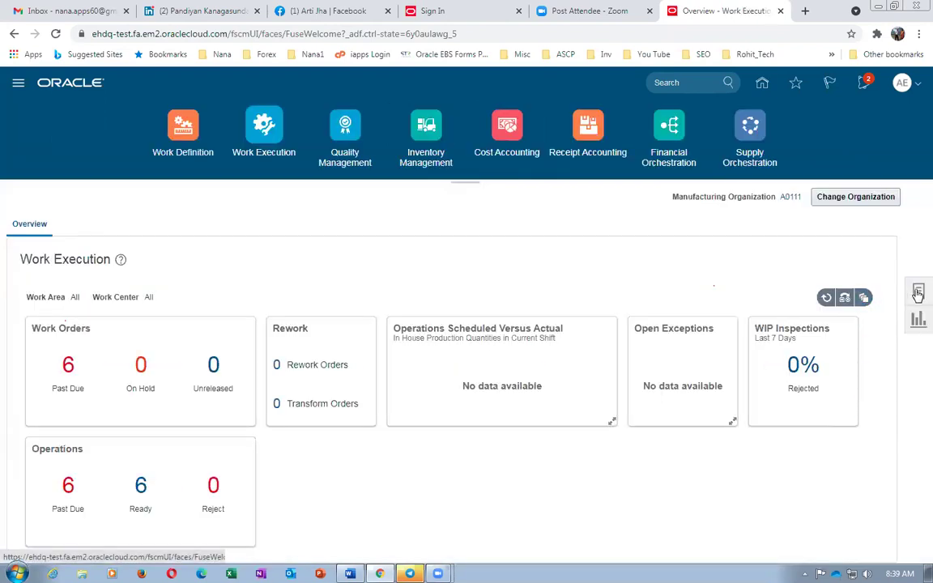
{"action": "left_click", "coordinate": [913, 292]}
{"action": "left_click", "coordinate": [775, 209]}
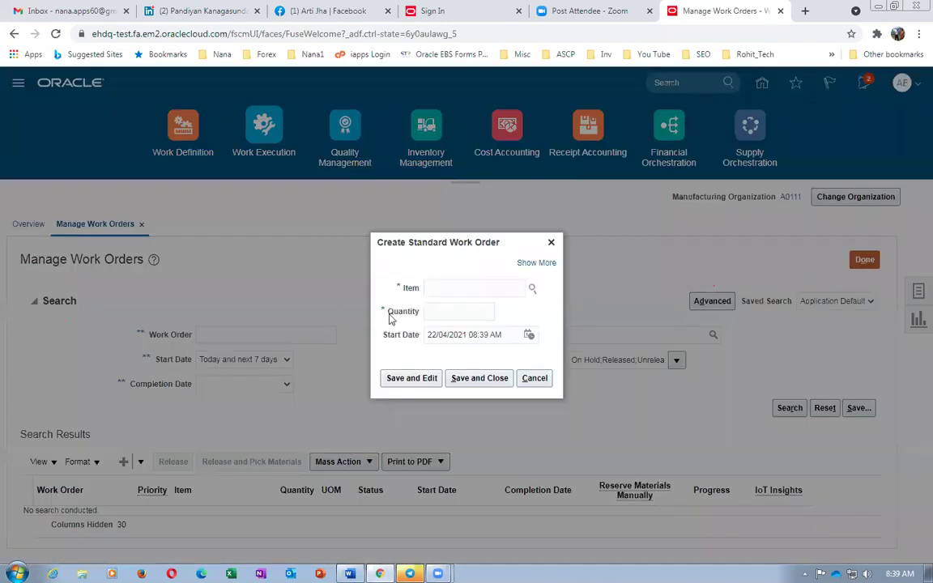
- Create a standard work order for item g01_Finished_Goods with quantity 3 and save it for further editing
{"action": "left_click", "coordinate": [471, 290]}
{"action": "type", "text": "g01_F"}
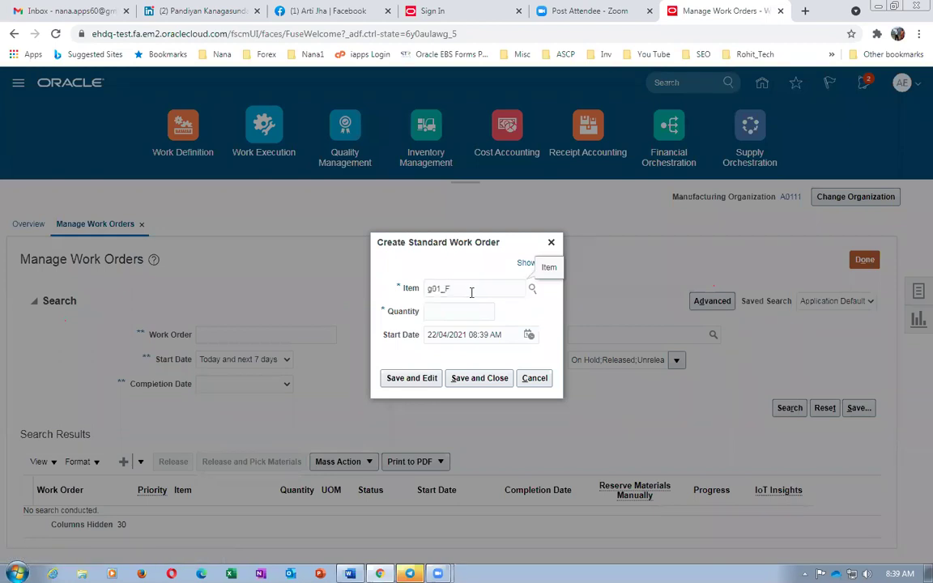
{"action": "key", "text": "Tab"}
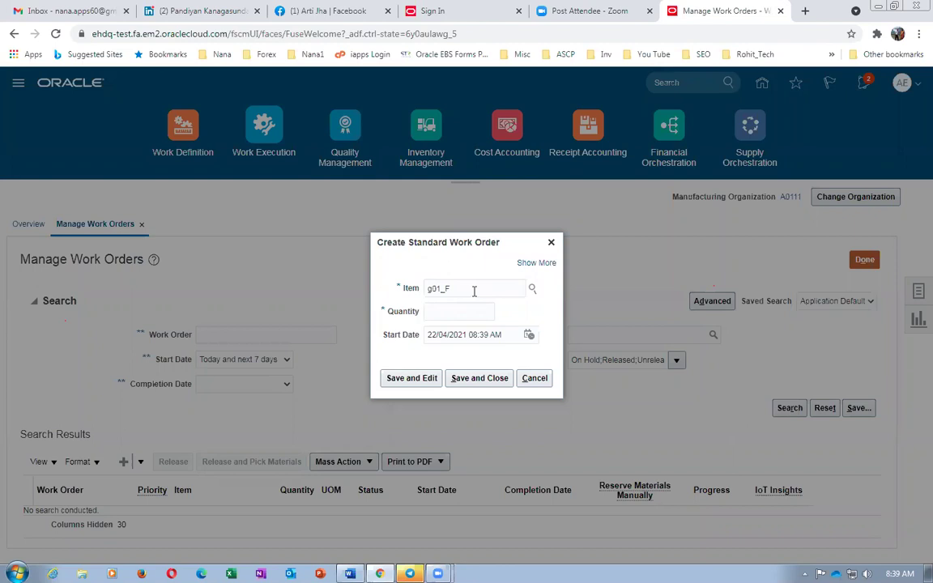
{"action": "left_click", "coordinate": [429, 312]}
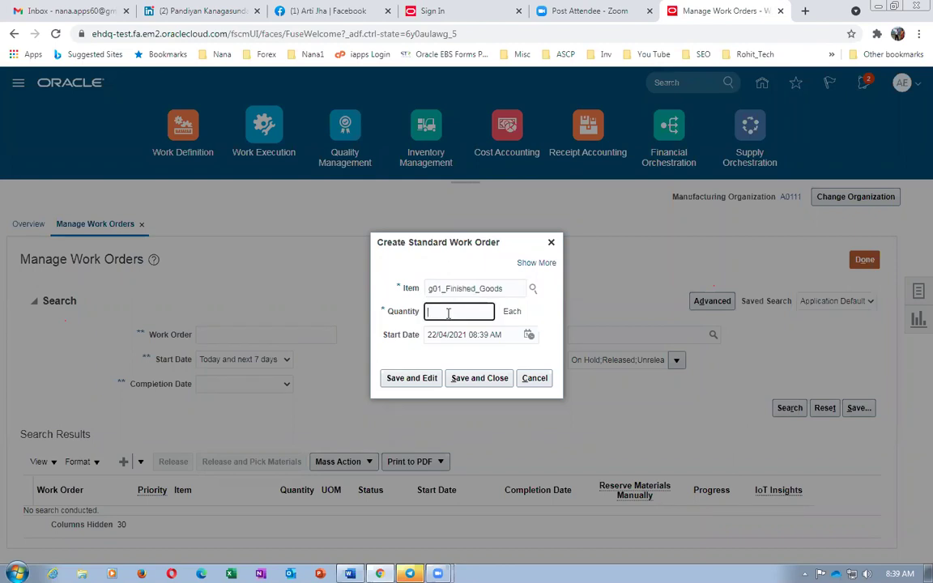
{"action": "type", "text": "3"}
{"action": "key", "text": "Tab"}
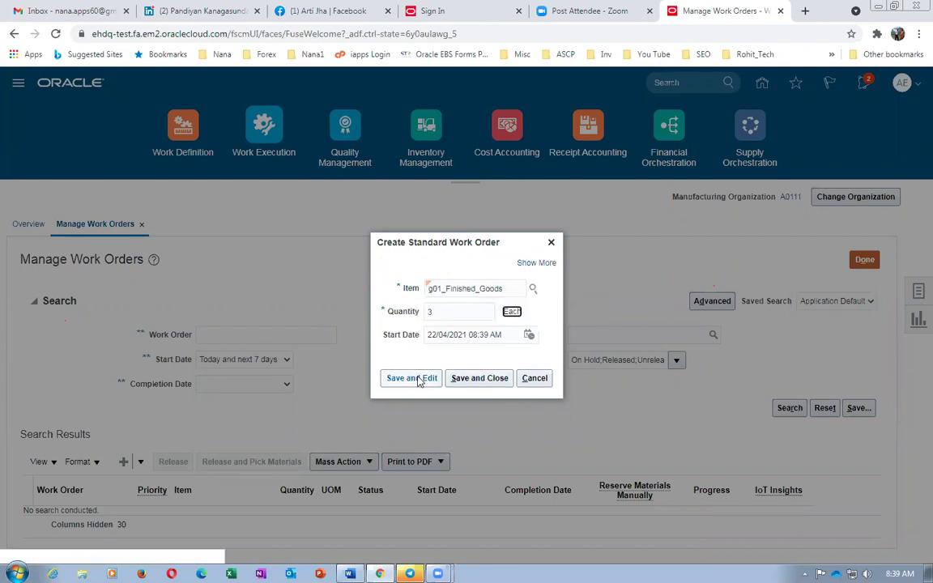
{"action": "left_click", "coordinate": [418, 381]}
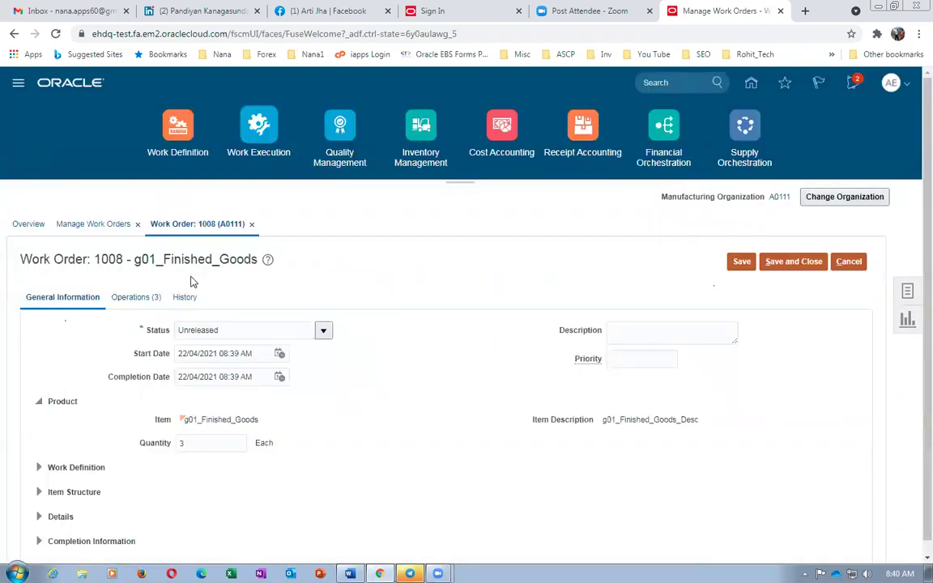
- Expand the work order's completion information and check the completion subinventory and completion locator
{"action": "left_click", "coordinate": [37, 533]}
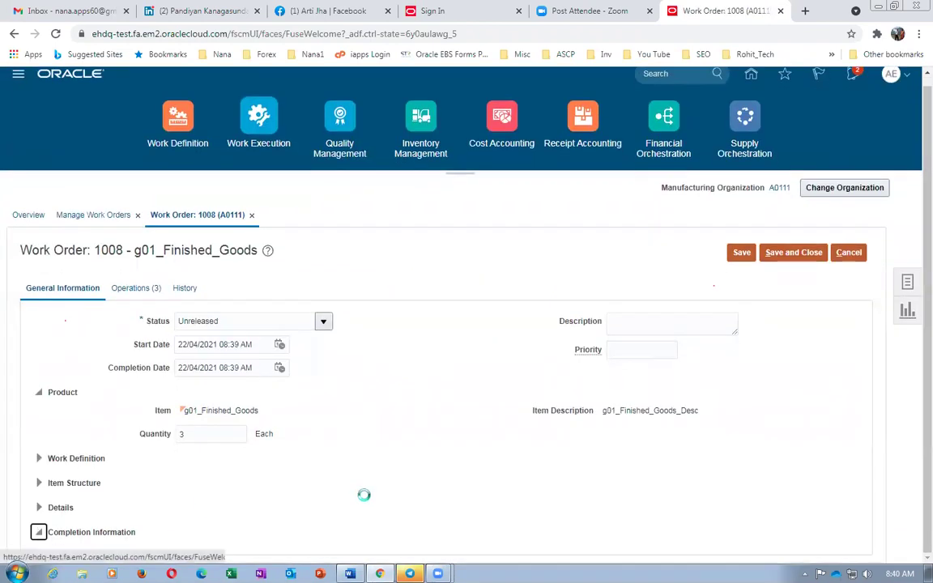
{"action": "scroll", "coordinate": [360, 496], "scroll_direction": "down", "scroll_amount": 1}
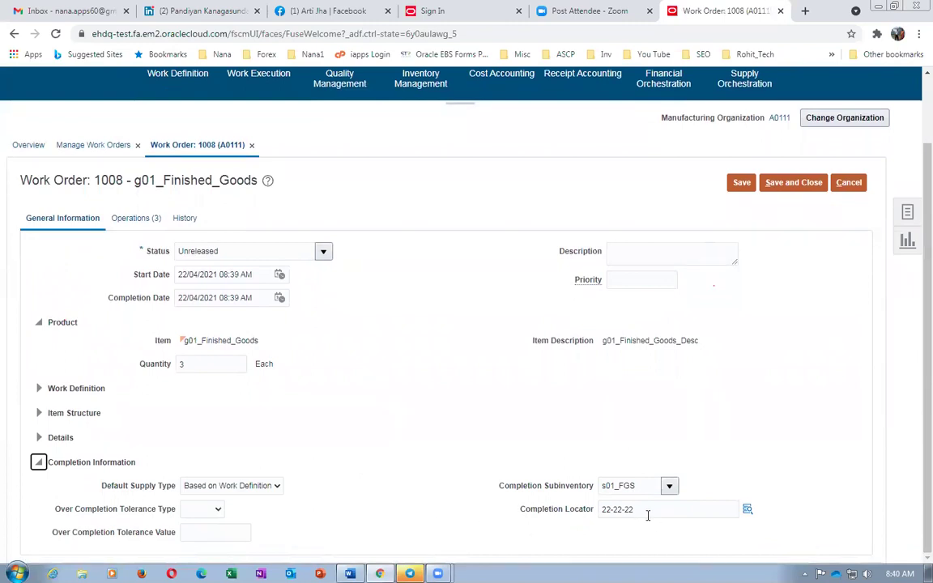
{"action": "left_click_drag", "start_coordinate": [645, 511], "coordinate": [595, 508]}
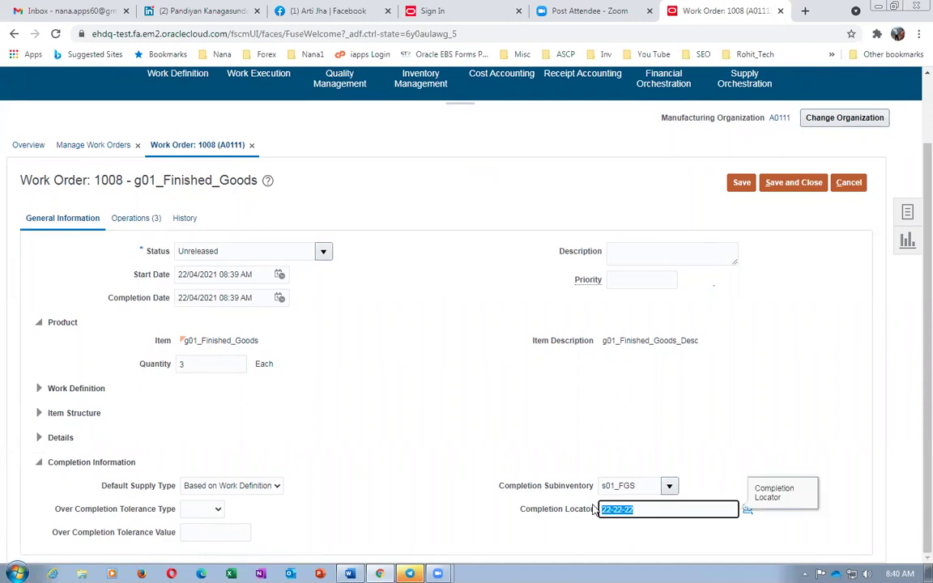
{"action": "left_click", "coordinate": [523, 429]}
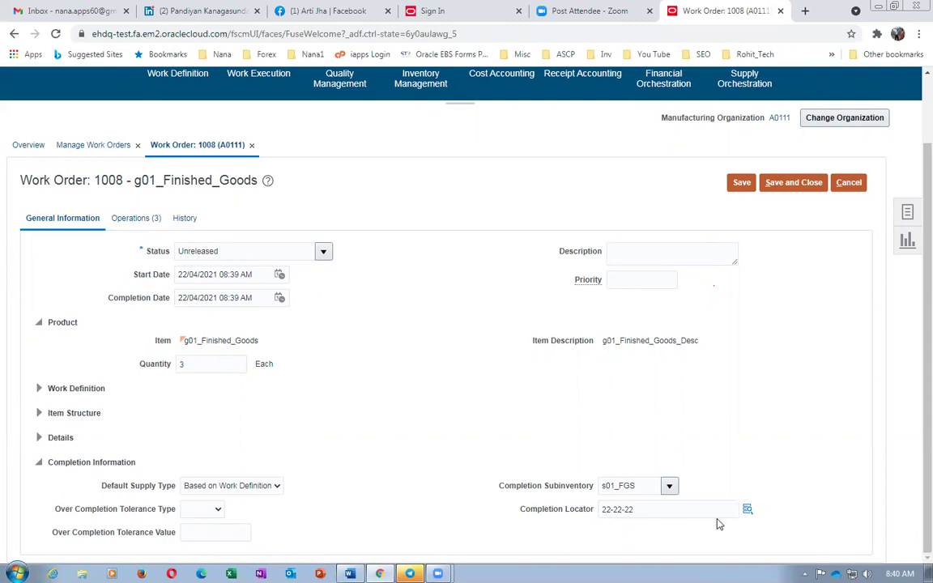
{"action": "left_click_drag", "start_coordinate": [649, 509], "coordinate": [523, 500]}
{"action": "left_click", "coordinate": [454, 410]}
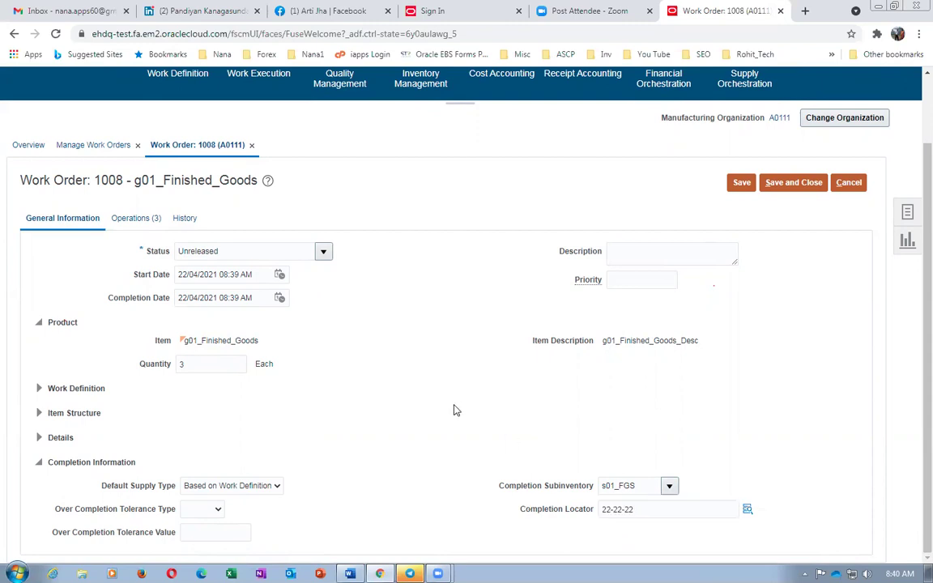
- Check the supply type and supply subinventory of the g01_Serial_Control item in operation 10 a01_Cutting, and close without changes
{"action": "left_click", "coordinate": [132, 217]}
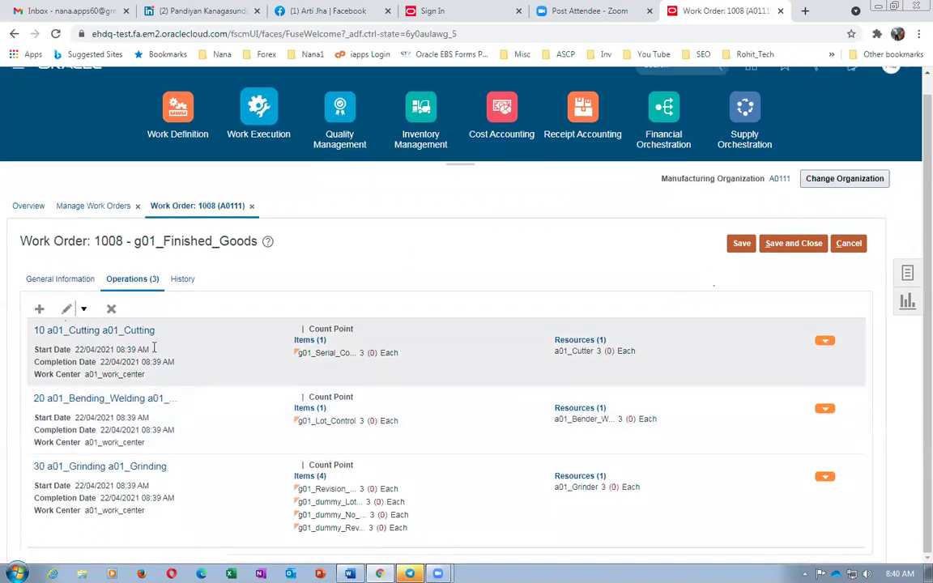
{"action": "left_click", "coordinate": [296, 341]}
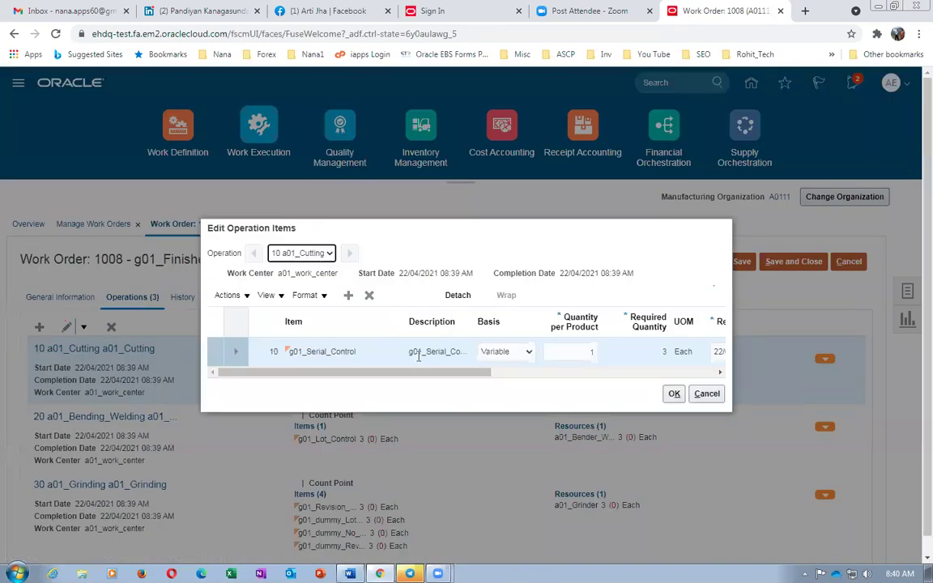
{"action": "left_click_drag", "start_coordinate": [415, 372], "coordinate": [578, 408]}
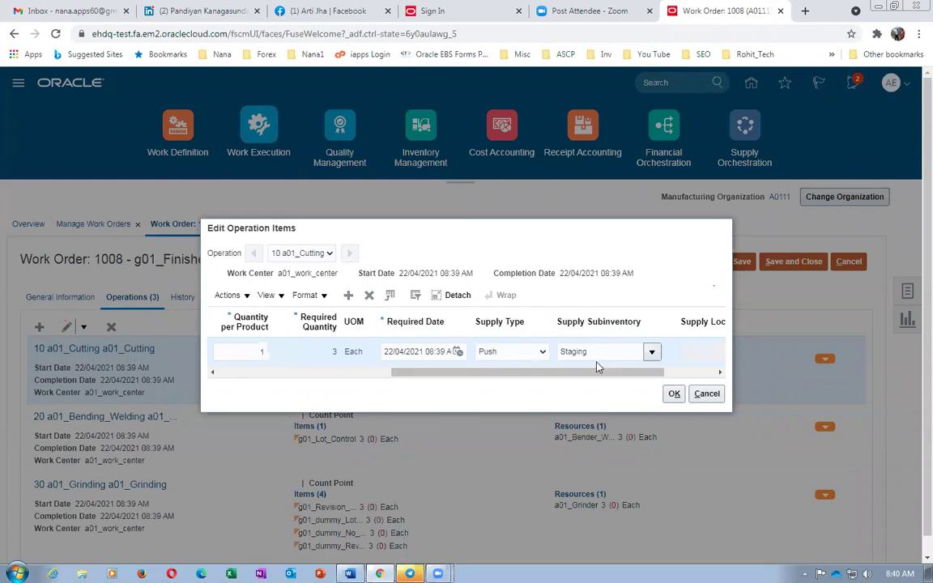
{"action": "left_click_drag", "start_coordinate": [596, 369], "coordinate": [407, 368]}
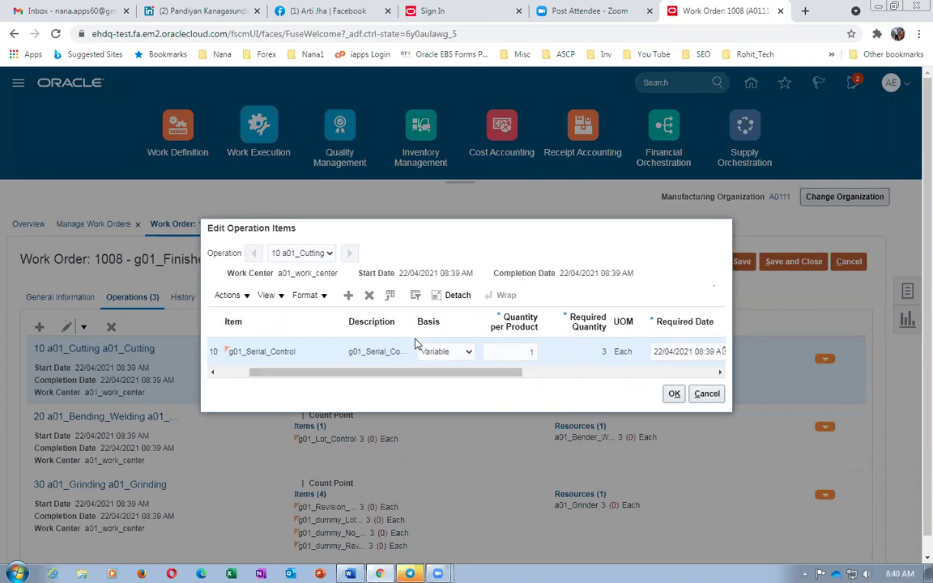
{"action": "left_click", "coordinate": [699, 394]}
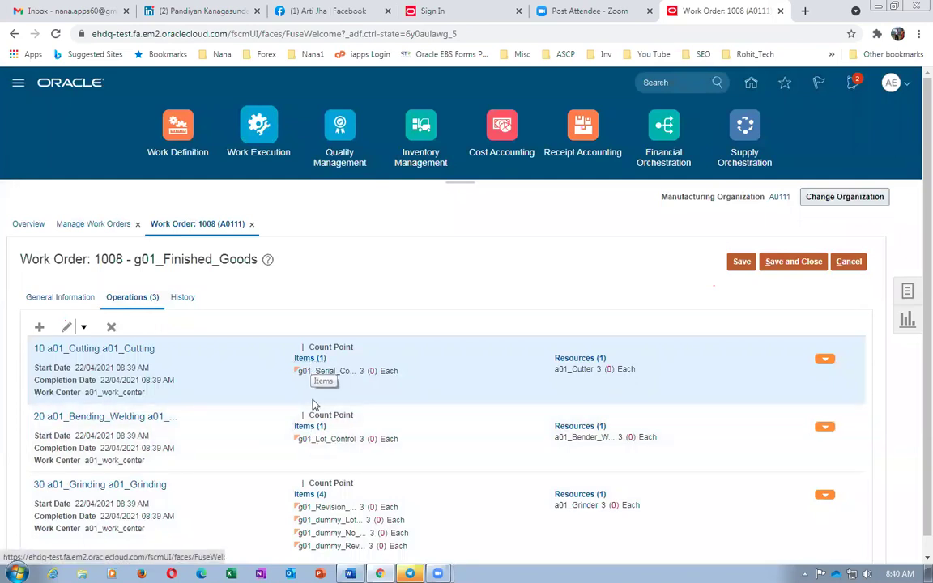
- Check the supply type and supply subinventory of the g01_Lot_Control item in operation 20 a01_Bending_Welding
{"action": "left_click", "coordinate": [306, 426]}
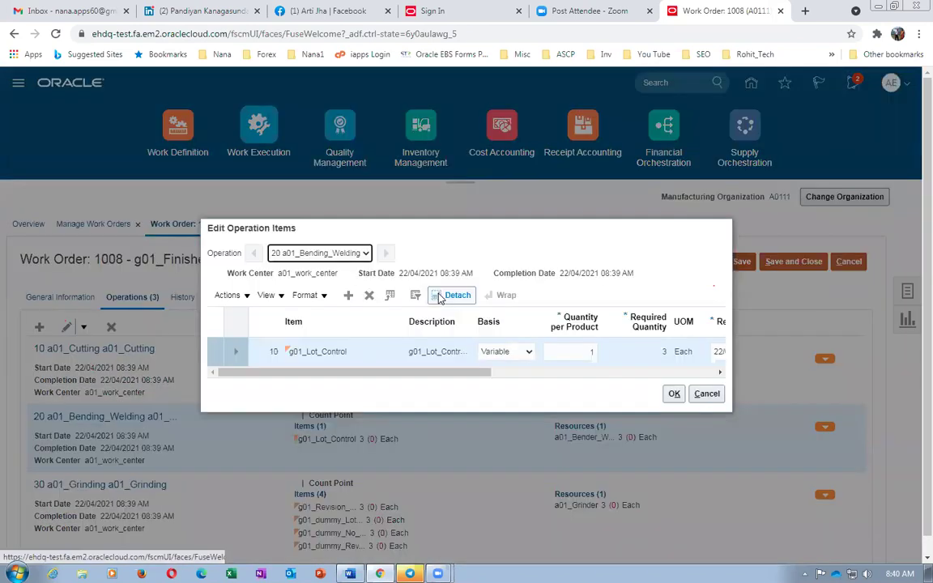
{"action": "left_click_drag", "start_coordinate": [405, 373], "coordinate": [566, 405]}
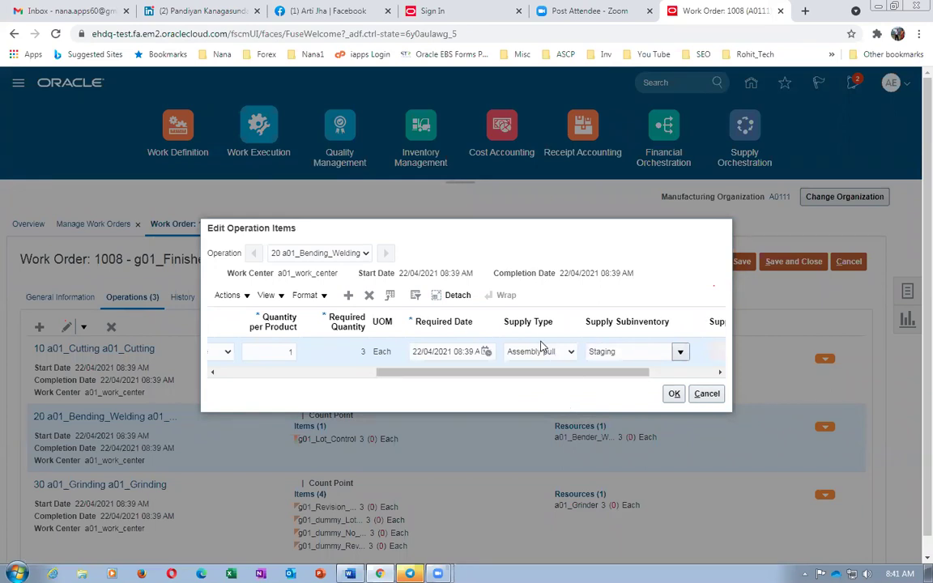
{"action": "left_click", "coordinate": [673, 393]}
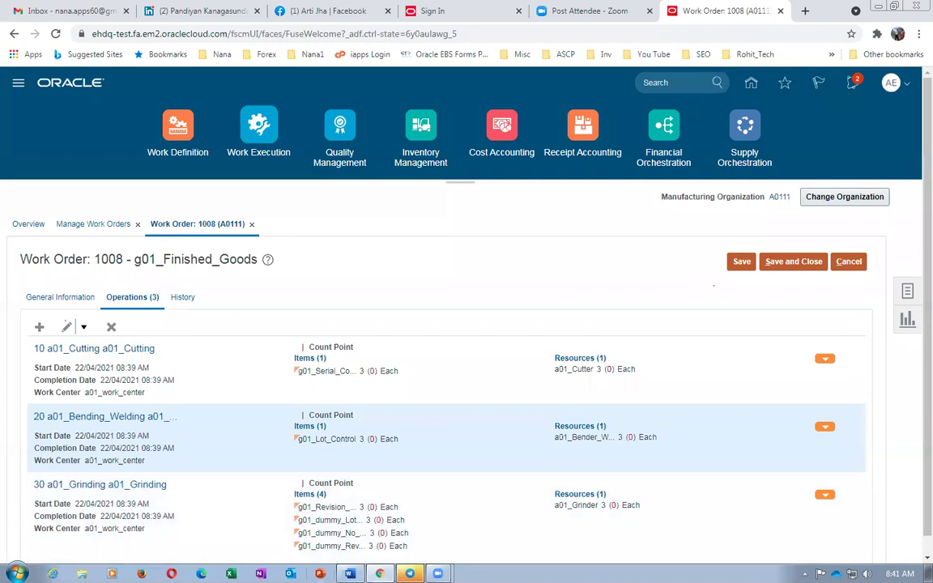
- Check the supply types and supply subinventories of the four items in operation 30 a01_Grinding, and close without changes
{"action": "left_click", "coordinate": [314, 495]}
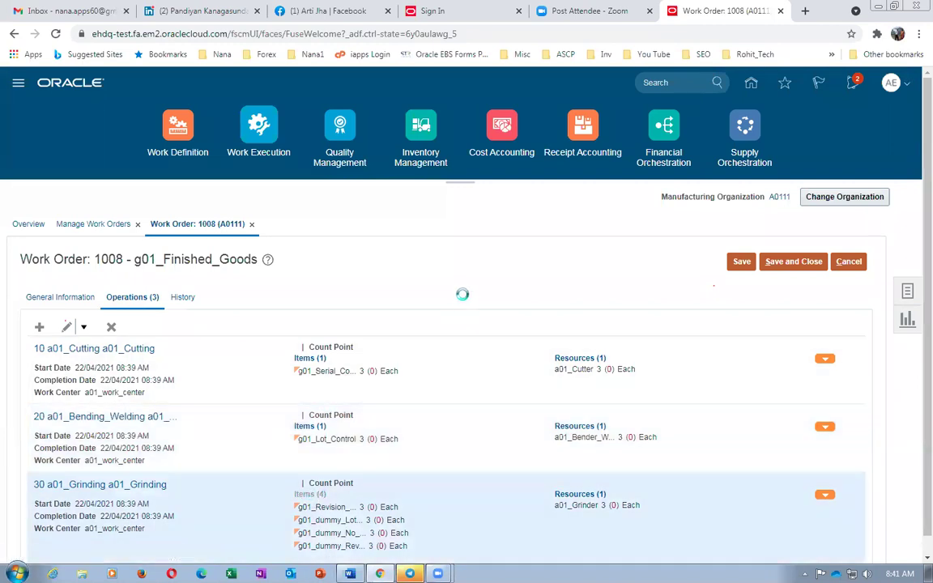
{"action": "left_click_drag", "start_coordinate": [423, 417], "coordinate": [575, 448]}
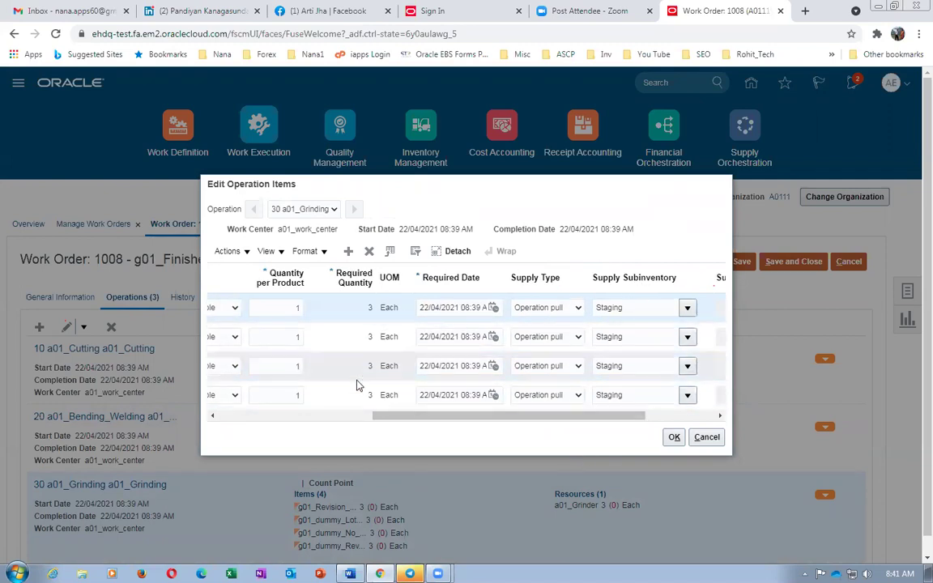
{"action": "left_click_drag", "start_coordinate": [403, 420], "coordinate": [267, 419]}
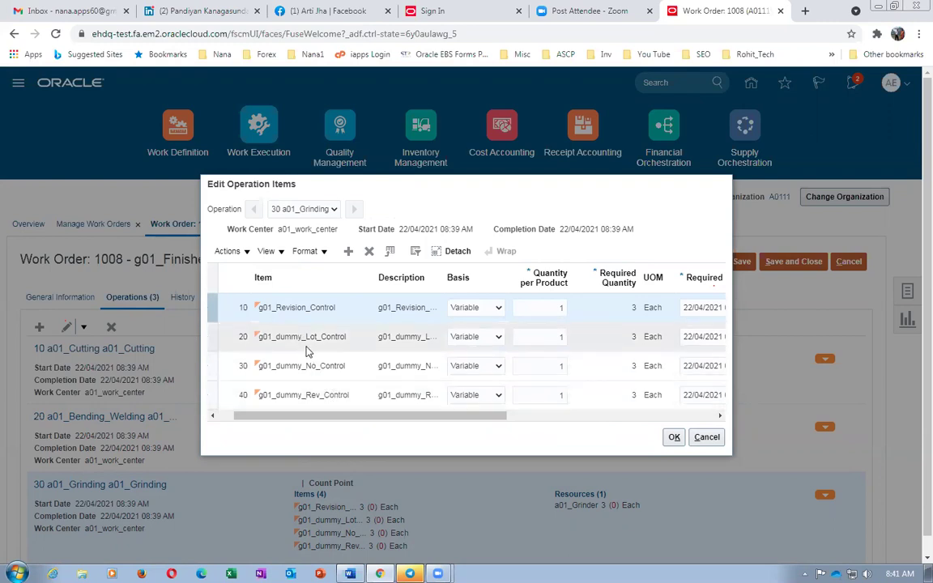
{"action": "left_click", "coordinate": [708, 440]}
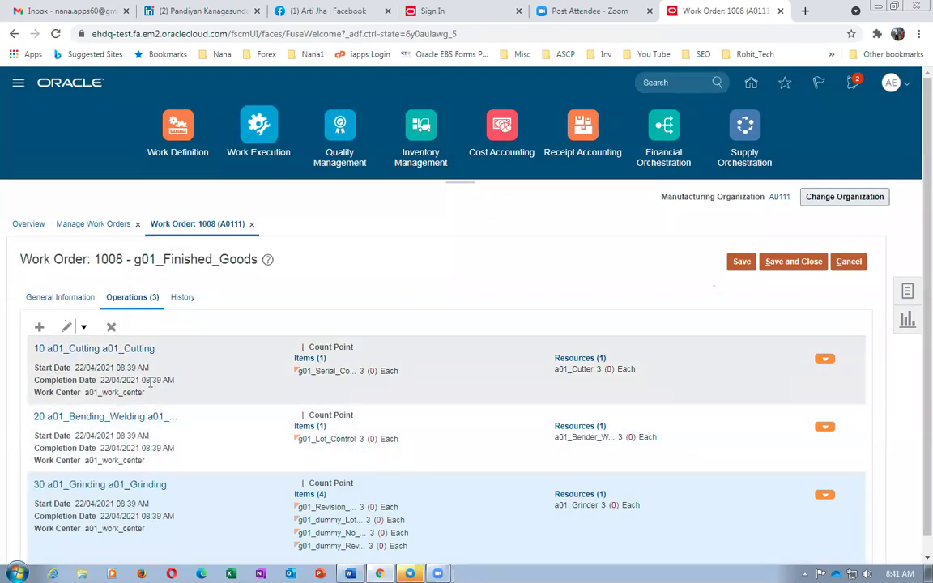
- Set the work order's status to Released in its general information, and save and close it
{"action": "left_click", "coordinate": [184, 298]}
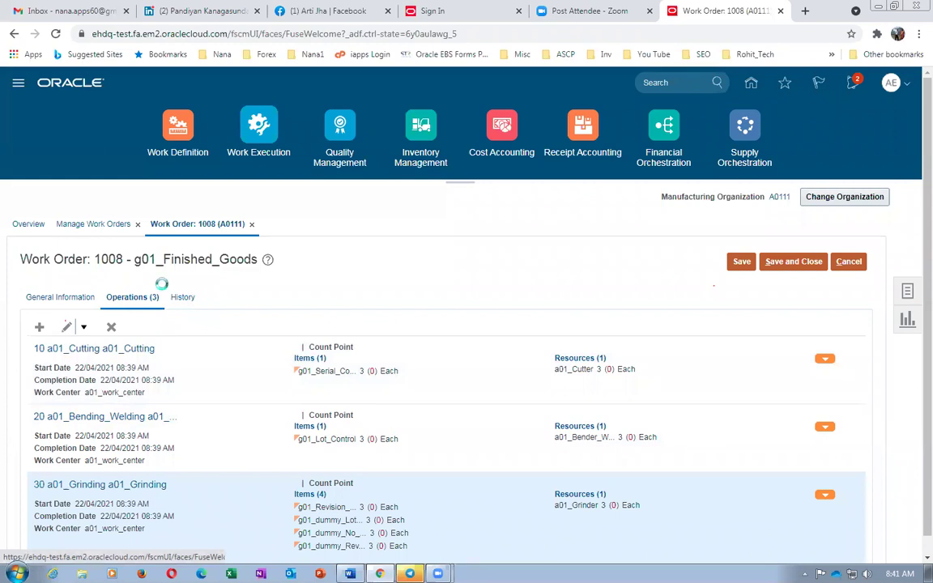
{"action": "left_click", "coordinate": [68, 298]}
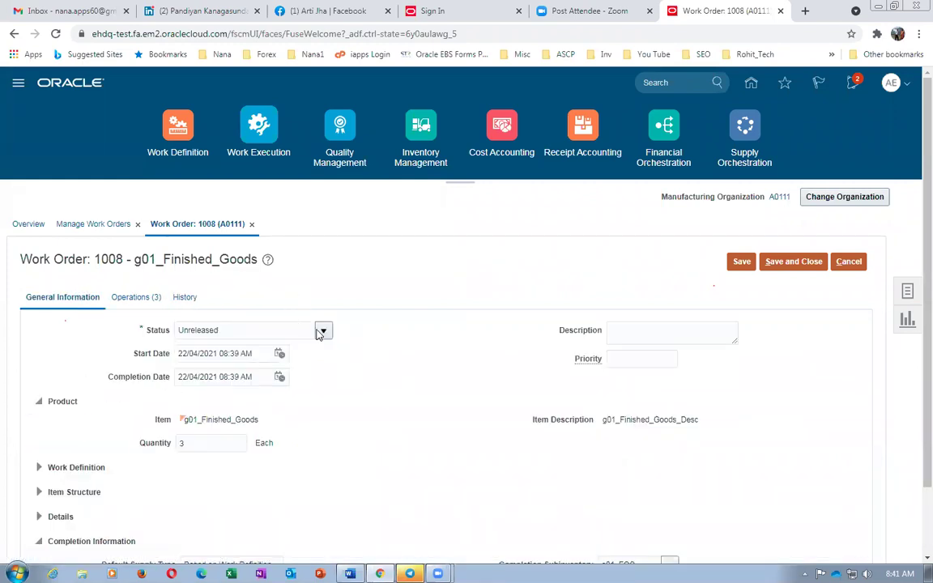
{"action": "left_click", "coordinate": [322, 331]}
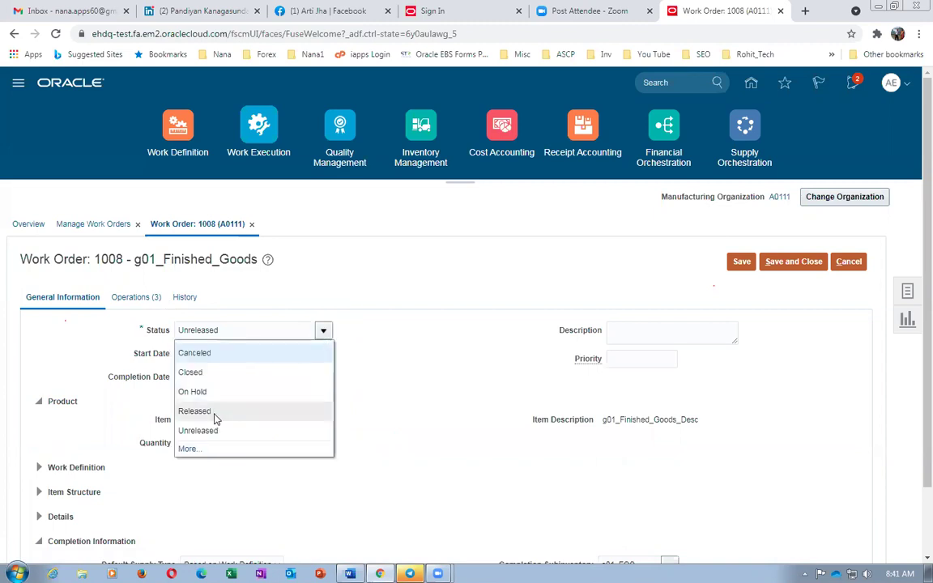
{"action": "left_click", "coordinate": [198, 411]}
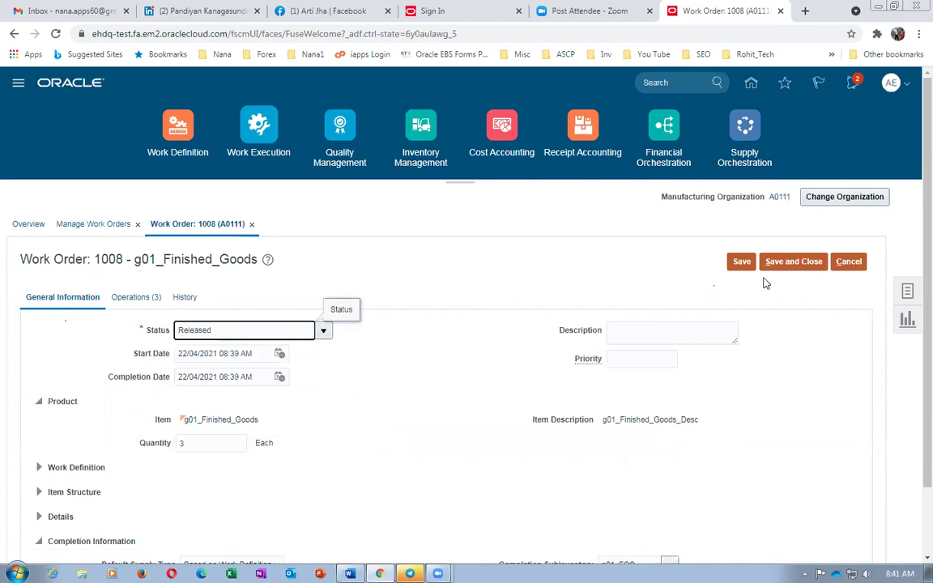
{"action": "left_click", "coordinate": [783, 263]}
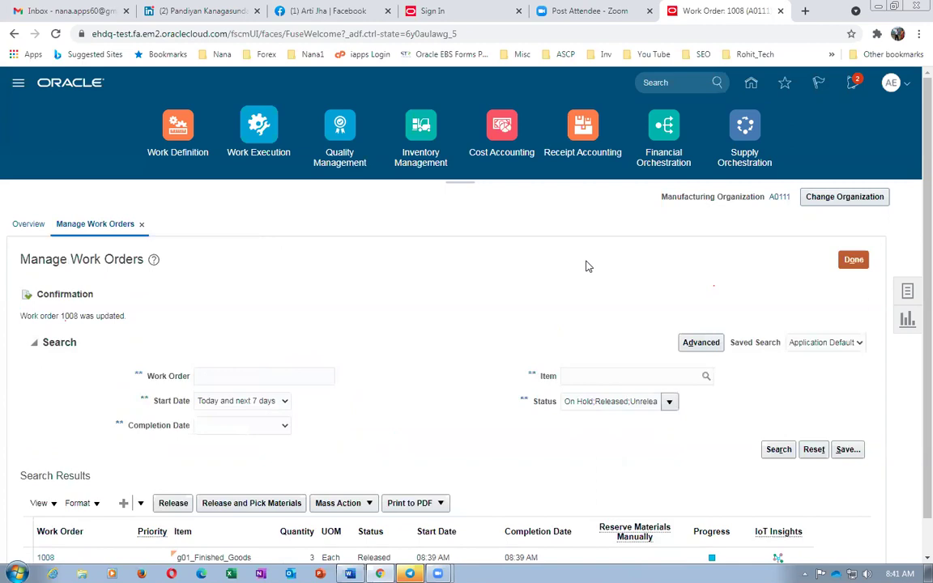
- Select the g01_Finished_Goods work order in the Manage Work Orders search results
{"action": "scroll", "coordinate": [588, 266], "scroll_direction": "down", "scroll_amount": 1}
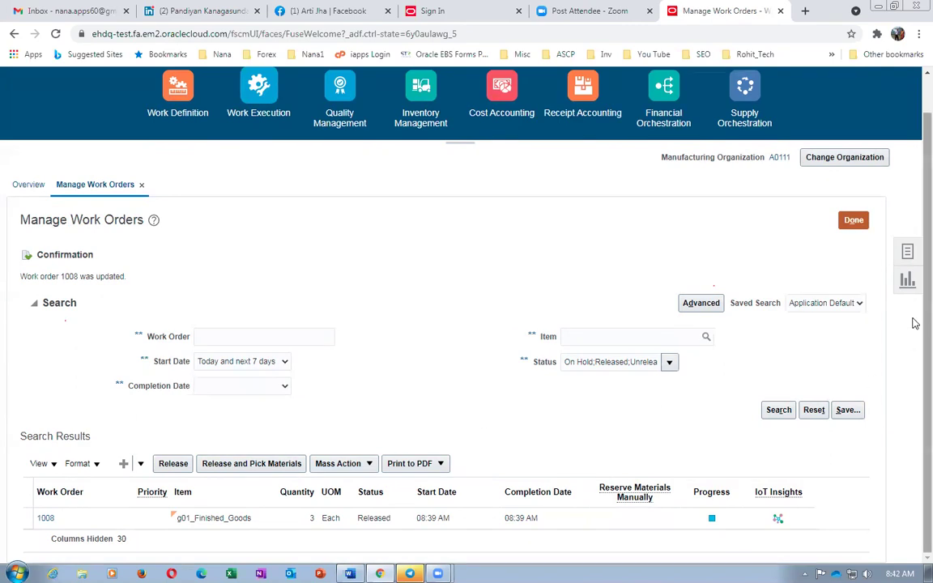
{"action": "scroll", "coordinate": [914, 324], "scroll_direction": "up", "scroll_amount": 1}
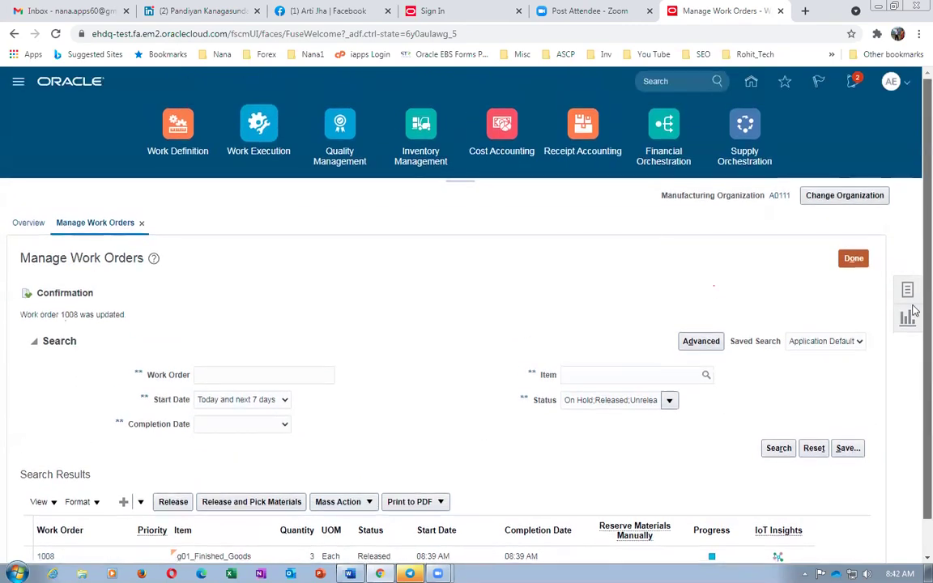
{"action": "scroll", "coordinate": [913, 327], "scroll_direction": "down", "scroll_amount": 1}
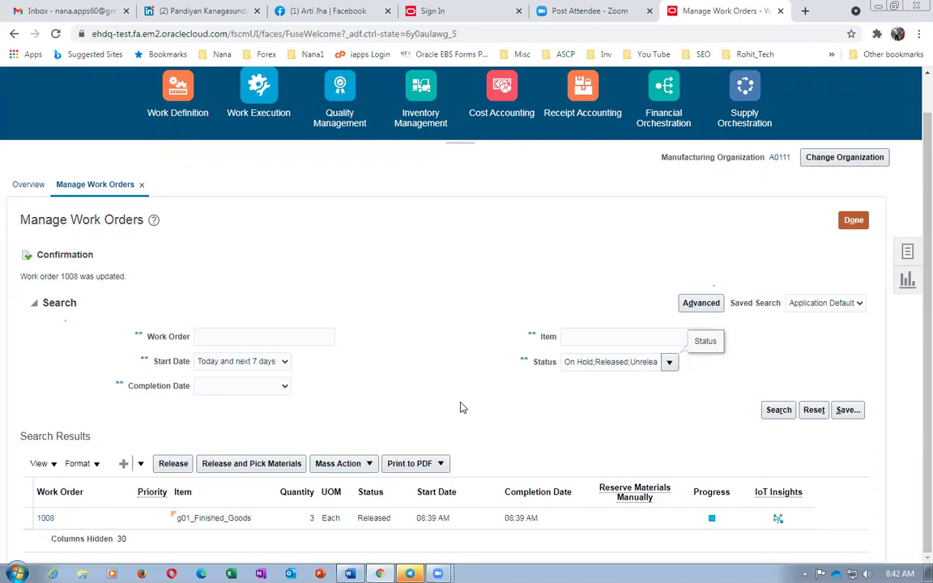
{"action": "left_click", "coordinate": [24, 518]}
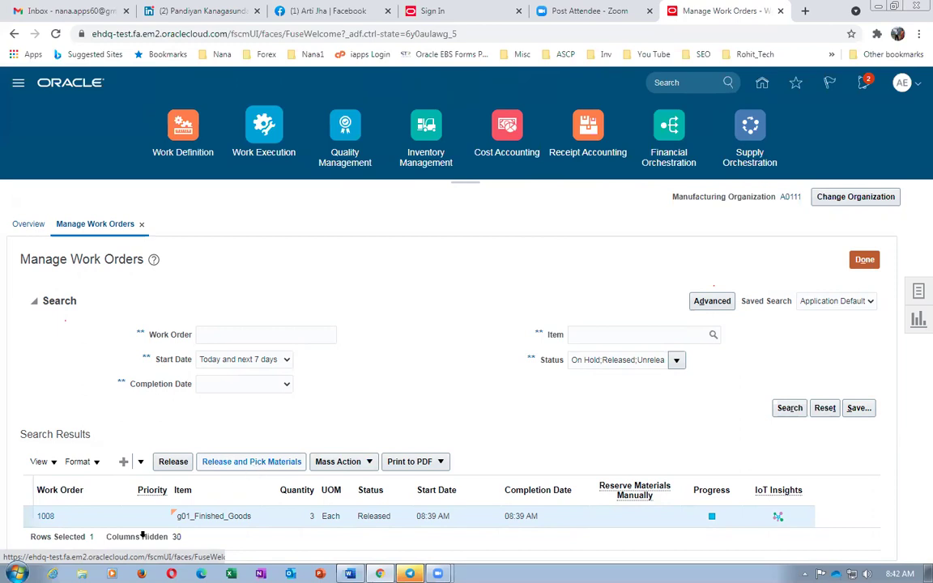
- In the Word exercise, review the received quantities of the serial, lot and revision controlled items and the material sort criteria
{"action": "key", "text": "alt+Tab"}
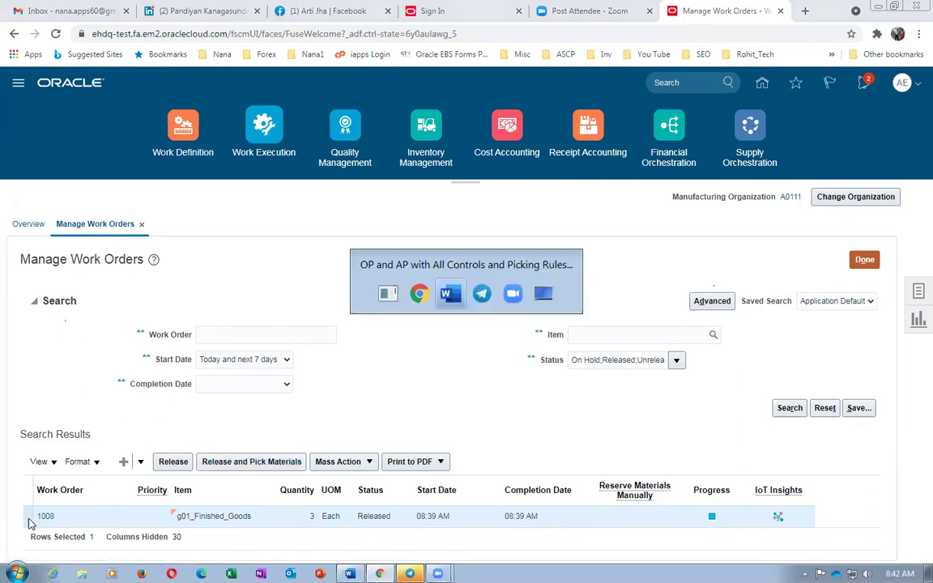
{"action": "scroll", "coordinate": [639, 411], "scroll_direction": "up", "scroll_amount": 3}
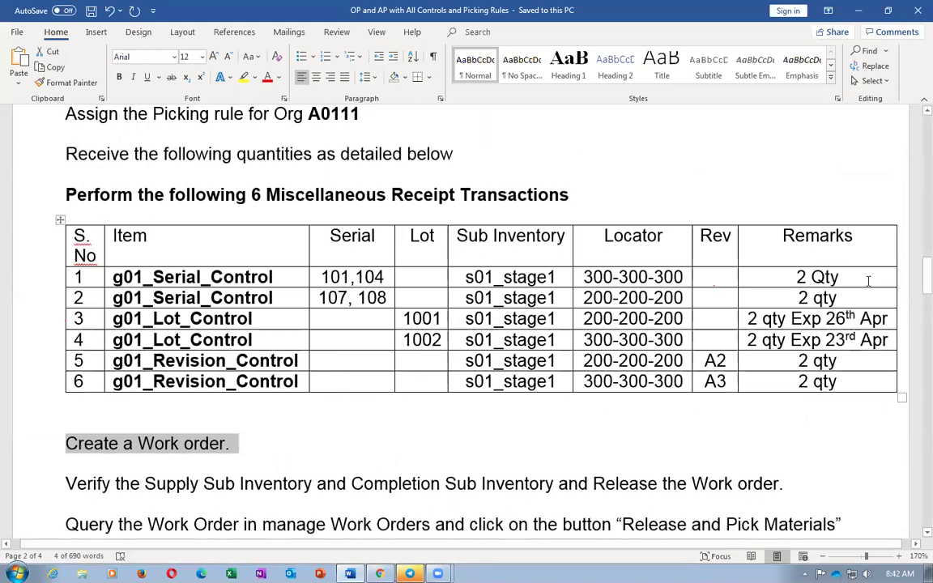
{"action": "left_click_drag", "start_coordinate": [868, 279], "coordinate": [850, 299]}
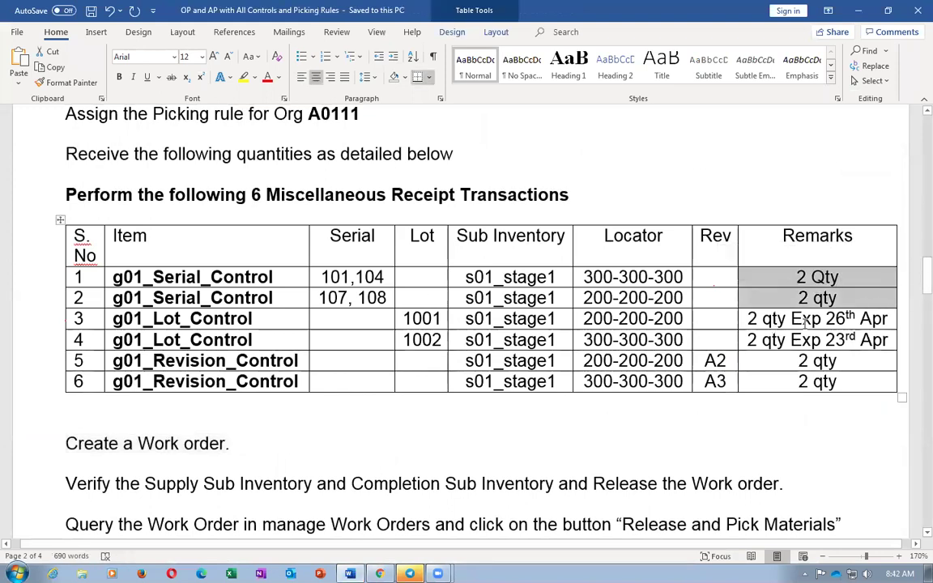
{"action": "left_click_drag", "start_coordinate": [741, 318], "coordinate": [741, 340]}
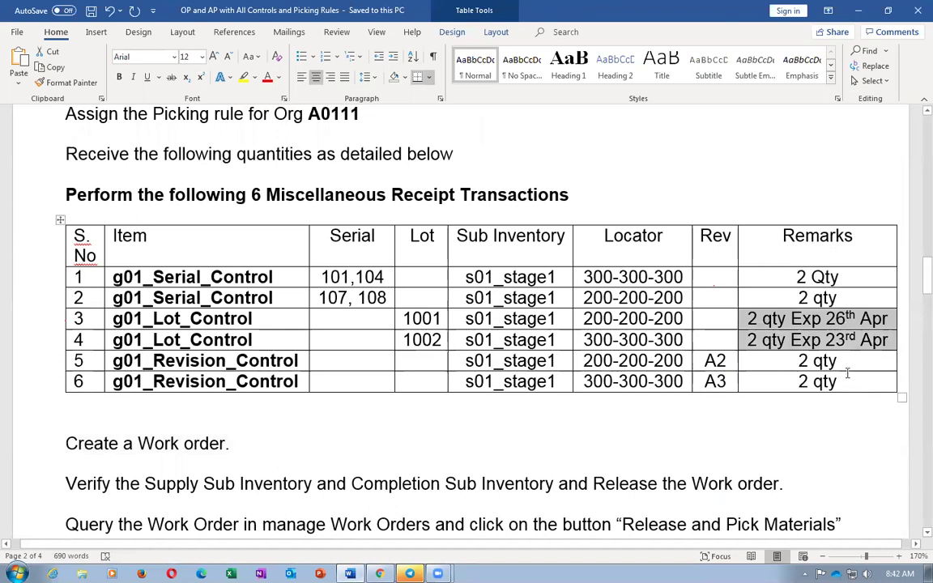
{"action": "left_click_drag", "start_coordinate": [843, 362], "coordinate": [842, 382]}
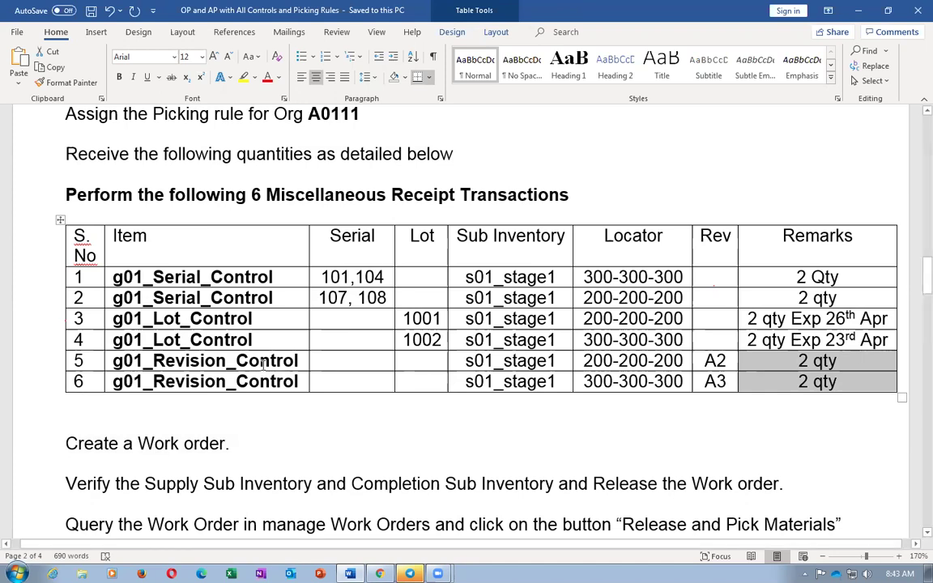
{"action": "left_click", "coordinate": [293, 424]}
{"action": "scroll", "coordinate": [586, 336], "scroll_direction": "up", "scroll_amount": 2}
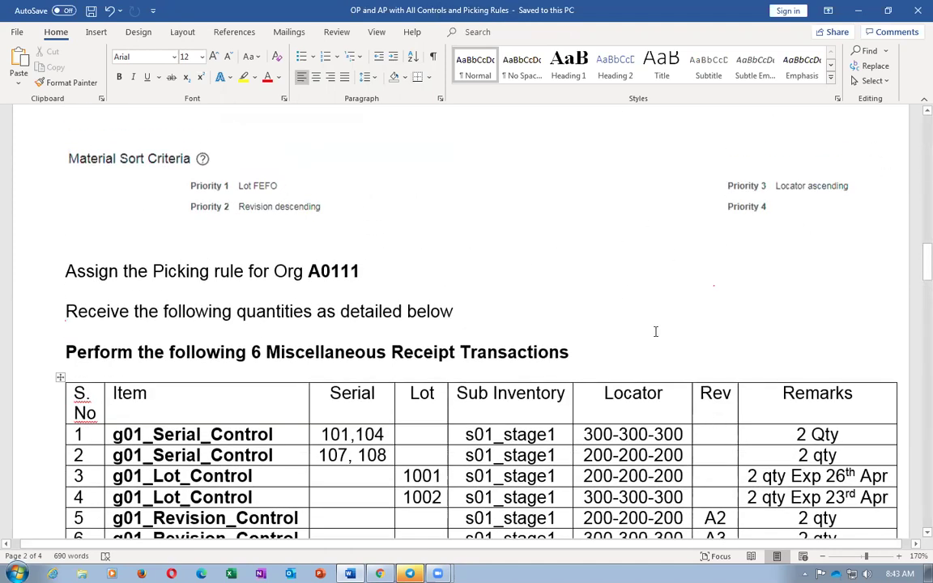
{"action": "scroll", "coordinate": [644, 309], "scroll_direction": "down", "scroll_amount": 1}
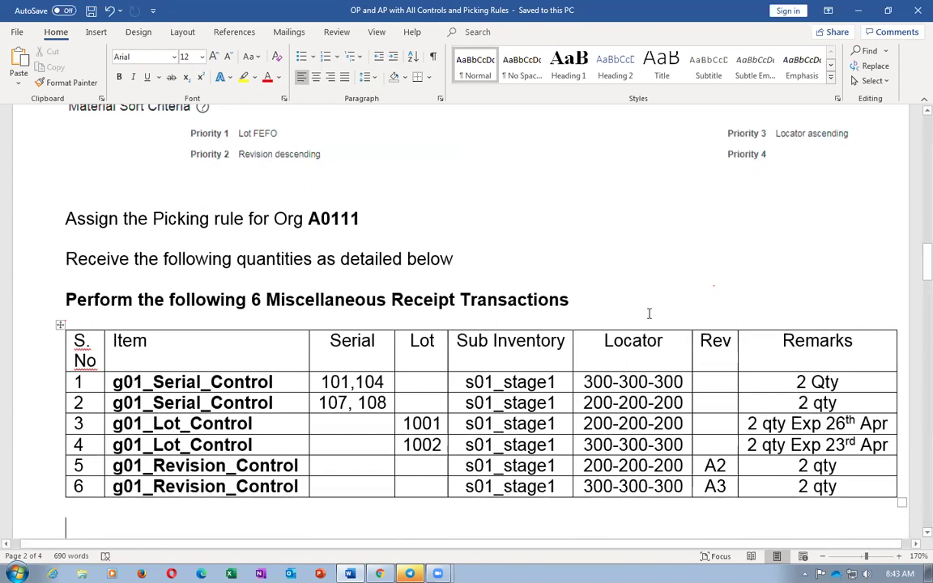
- Back in Oracle, release and pick materials for the g01_Finished_Goods work order with pick slip grouping rule a01_PSGR and printed pick slips
{"action": "key", "text": "alt+Tab"}
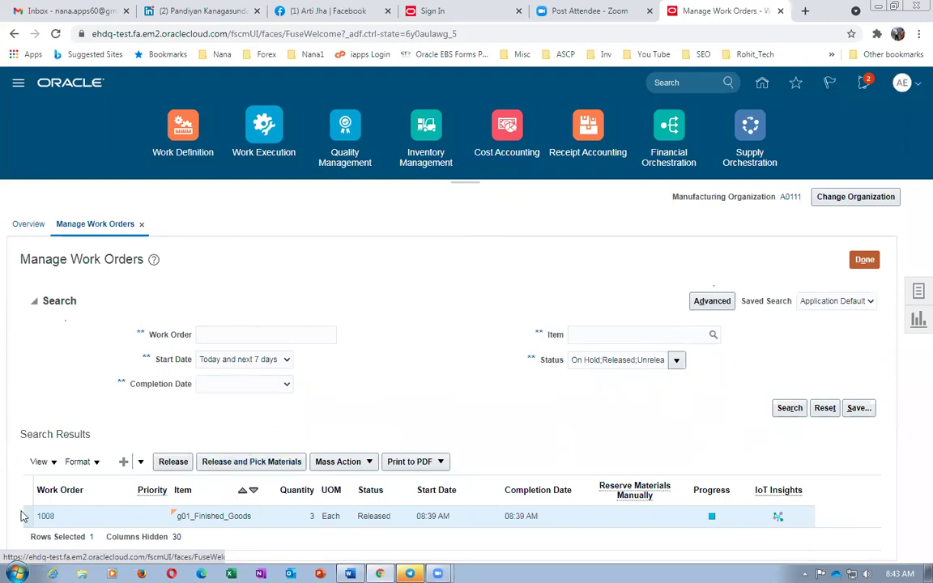
{"action": "left_click", "coordinate": [249, 465]}
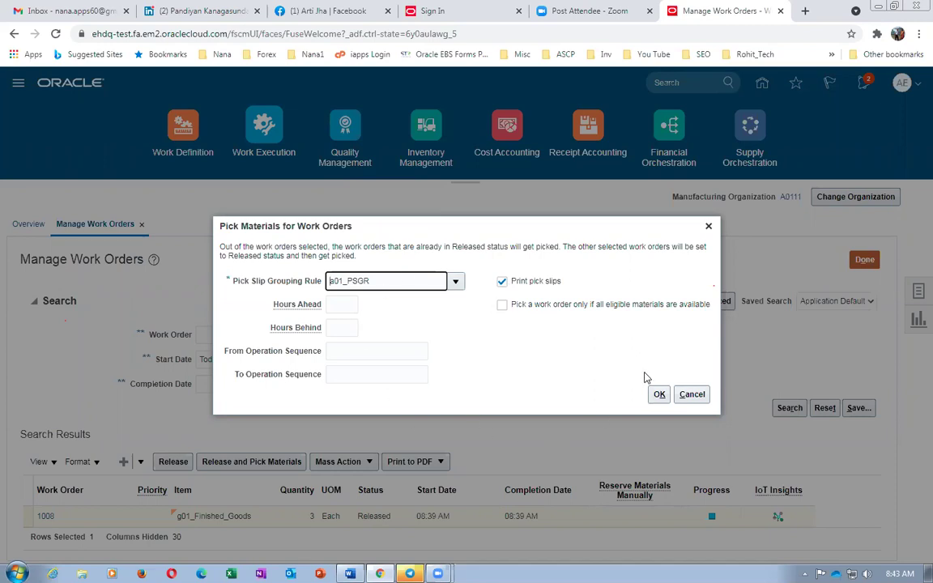
{"action": "left_click", "coordinate": [660, 395]}
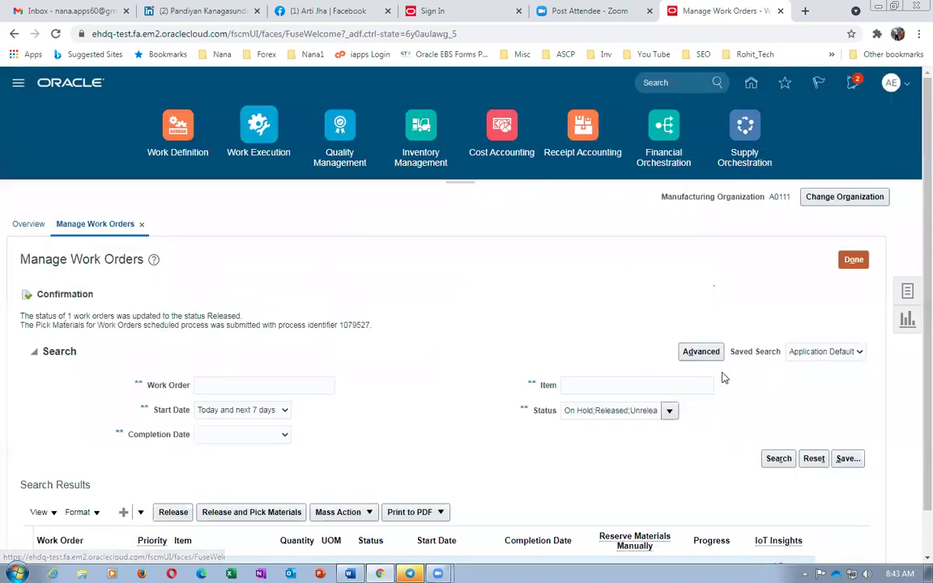
- Duplicate the Oracle browser page, load the application's home page there and open Scheduled Processes
{"action": "right_click", "coordinate": [718, 14]}
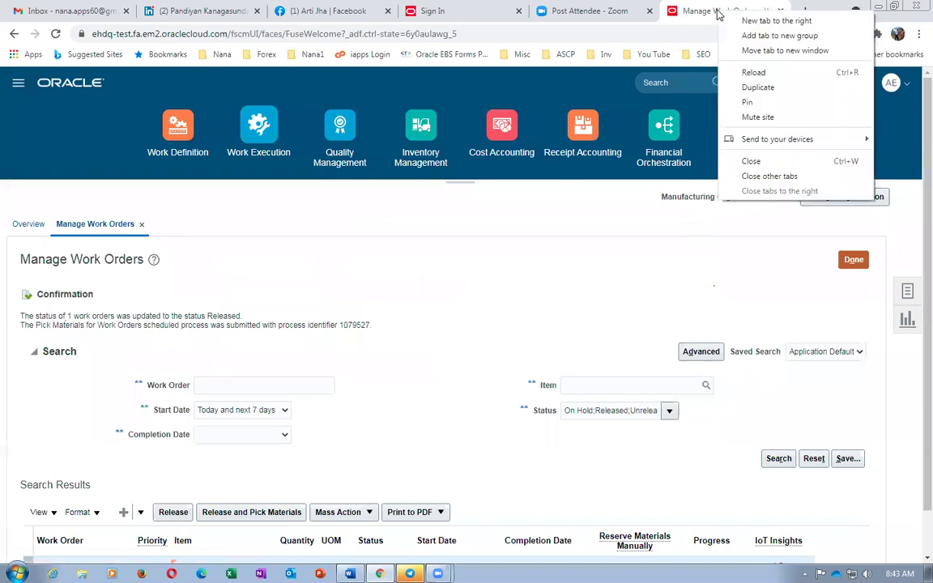
{"action": "left_click", "coordinate": [746, 85]}
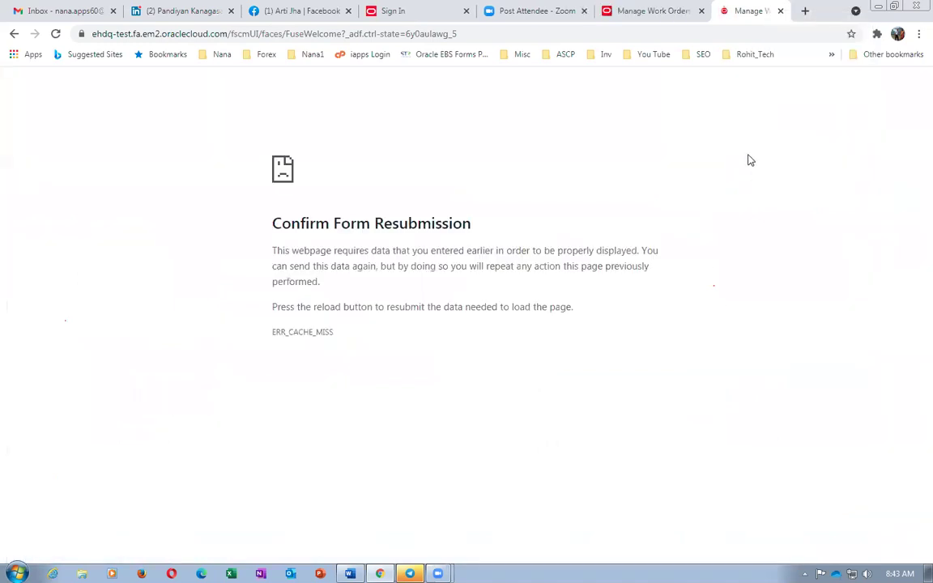
{"action": "left_click", "coordinate": [233, 35]}
{"action": "key", "text": "Return"}
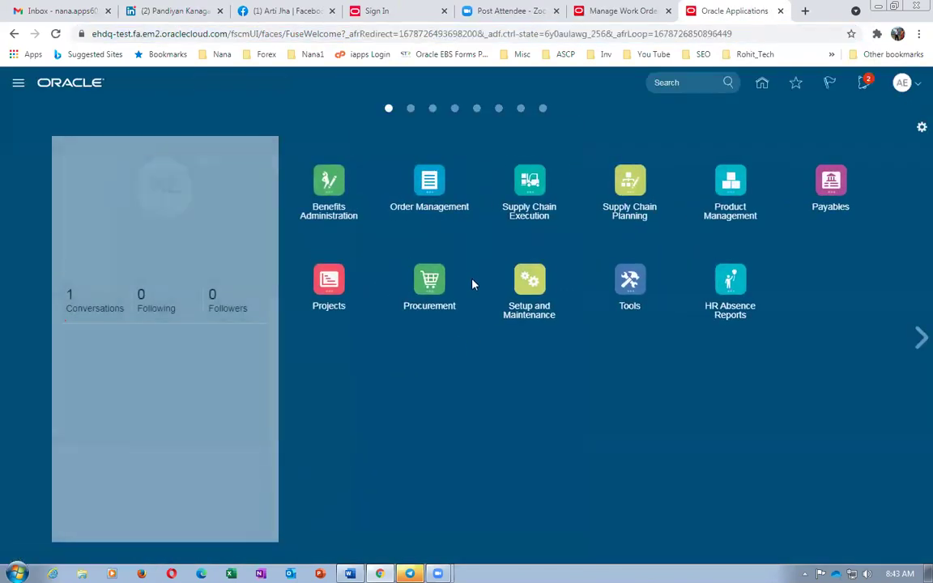
{"action": "left_click", "coordinate": [632, 293]}
{"action": "left_click", "coordinate": [558, 362]}
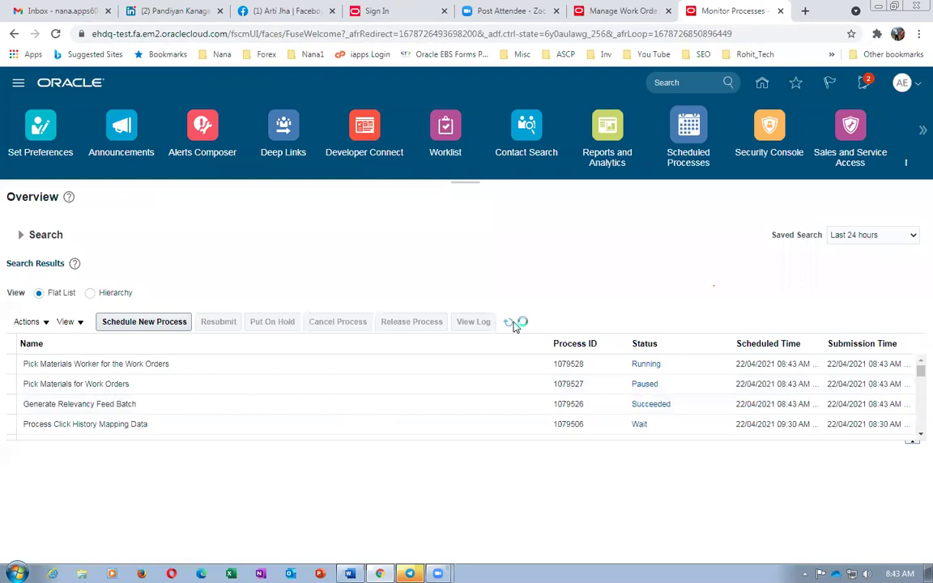
- Refresh the scheduled processes list to check the status of the Pick Materials and Print Movement Request Pick Slip Report processes
{"action": "left_click", "coordinate": [510, 322]}
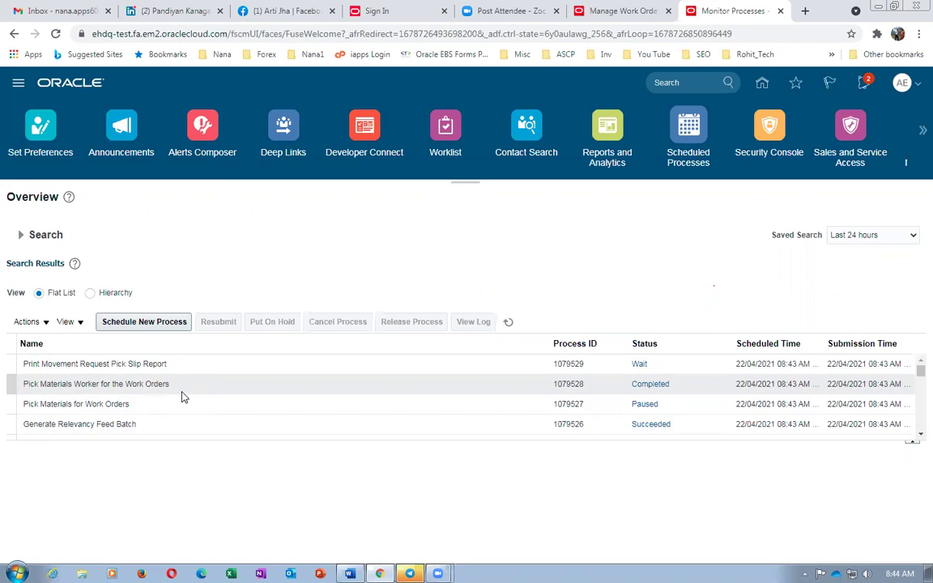
{"action": "left_click", "coordinate": [508, 322]}
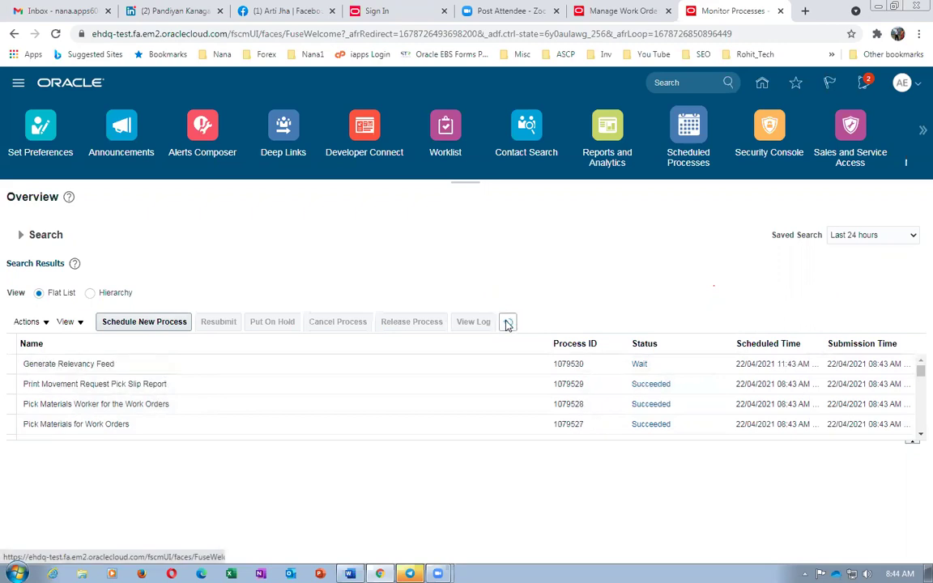
{"action": "left_click", "coordinate": [507, 322]}
{"action": "left_click", "coordinate": [627, 15]}
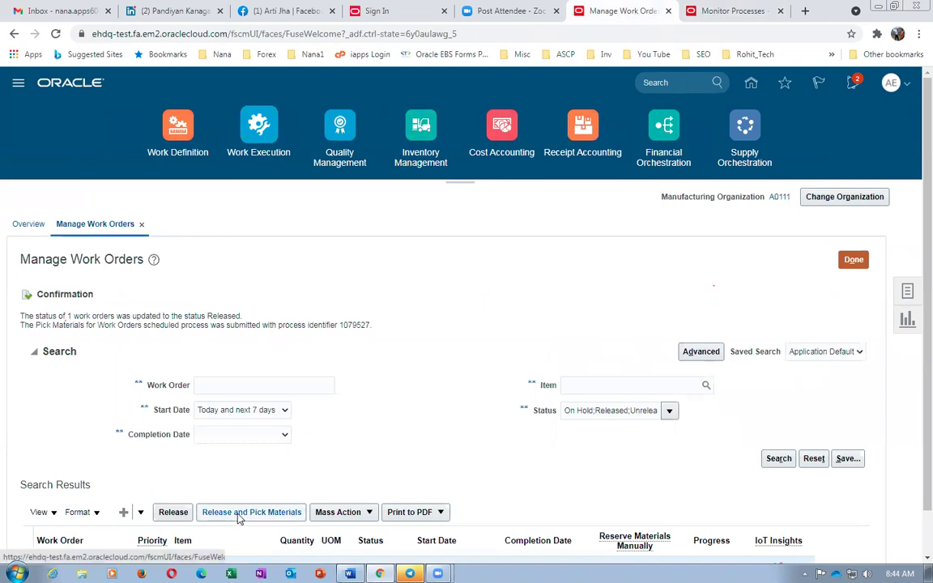
{"action": "left_click", "coordinate": [731, 20]}
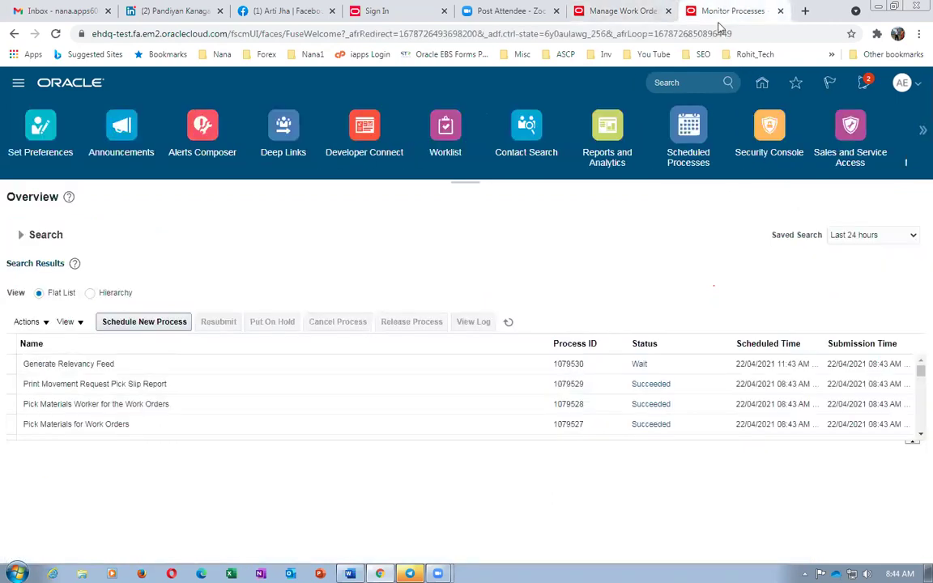
{"action": "left_click", "coordinate": [509, 322]}
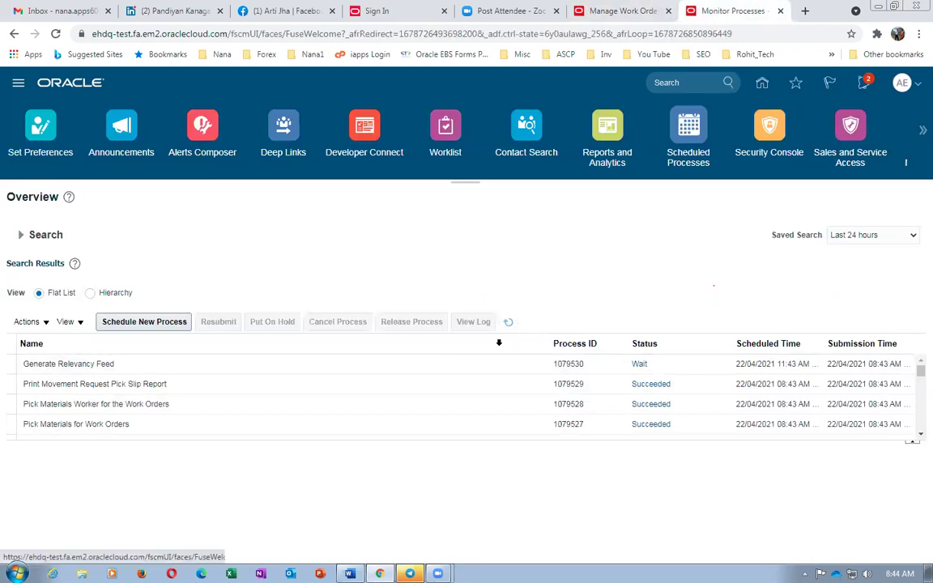
- Republish the output of the Print Movement Request Pick Slip Report process
{"action": "left_click", "coordinate": [187, 387]}
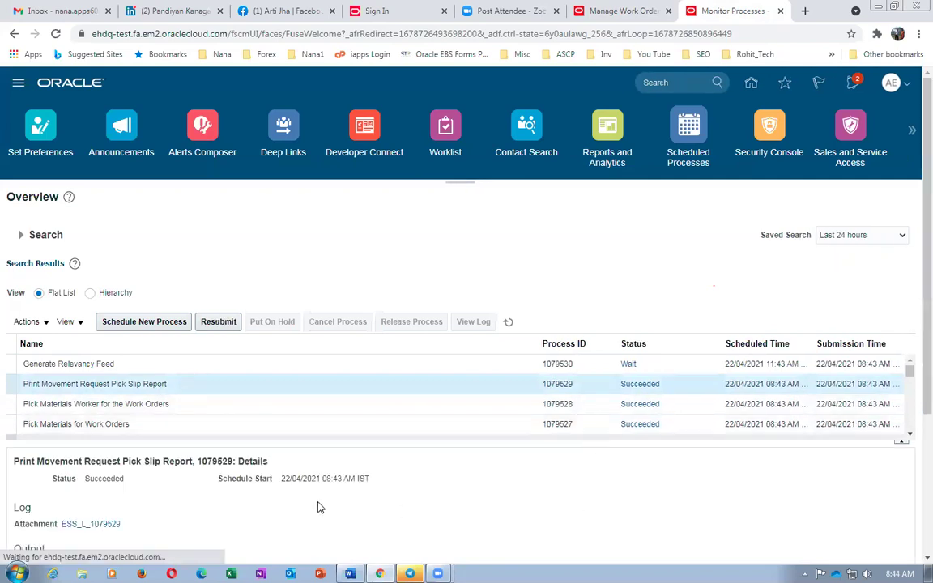
{"action": "scroll", "coordinate": [321, 504], "scroll_direction": "down", "scroll_amount": 3}
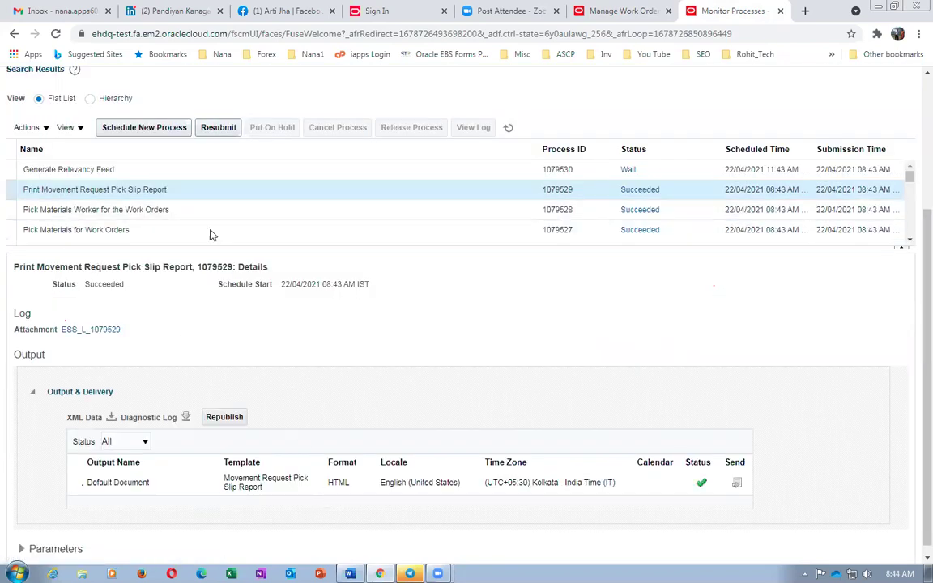
{"action": "left_click", "coordinate": [221, 418]}
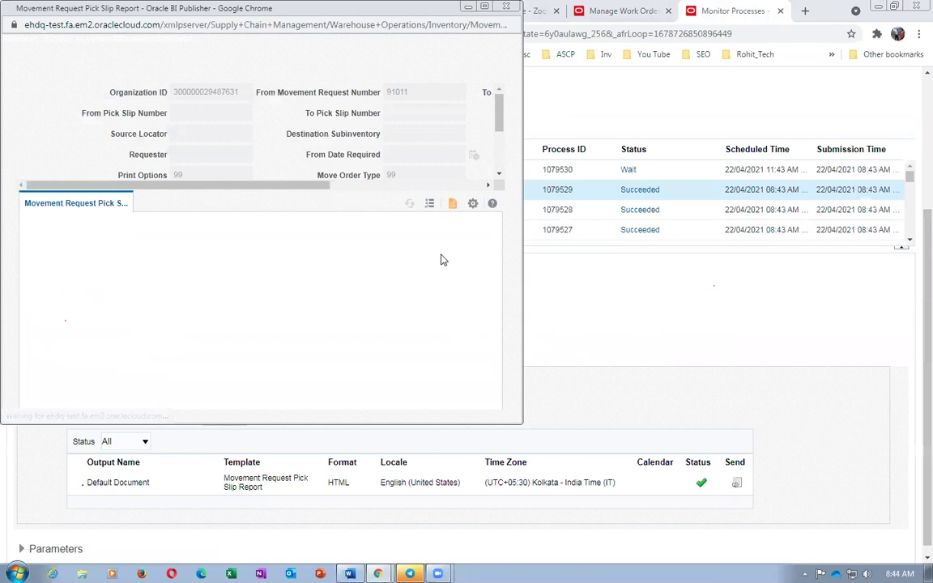
- Export the Movement Request Pick Slip Report as a PDF and save it in the Nana1 folder
{"action": "left_click", "coordinate": [473, 202]}
{"action": "mouse_move", "coordinate": [460, 221]}
{"action": "left_click", "coordinate": [331, 247]}
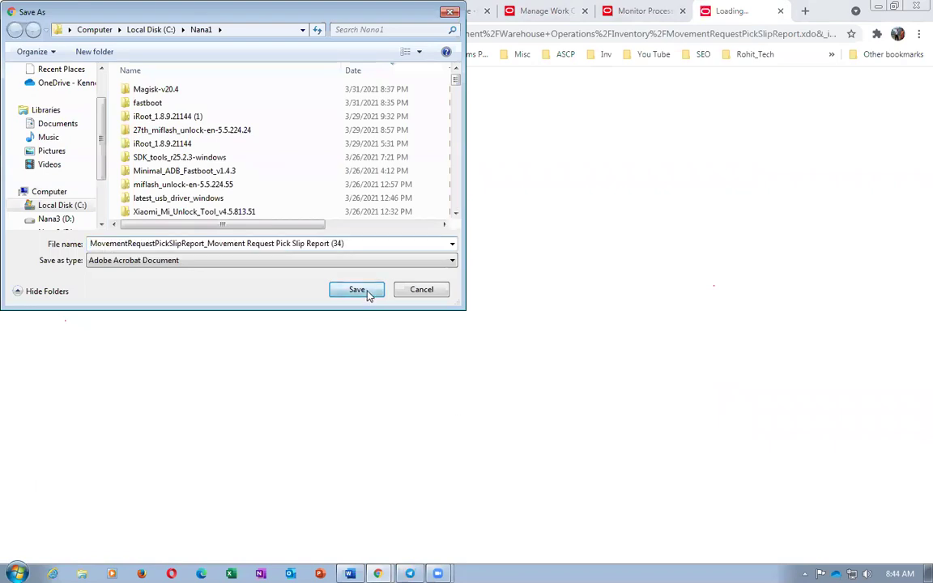
{"action": "left_click", "coordinate": [367, 291]}
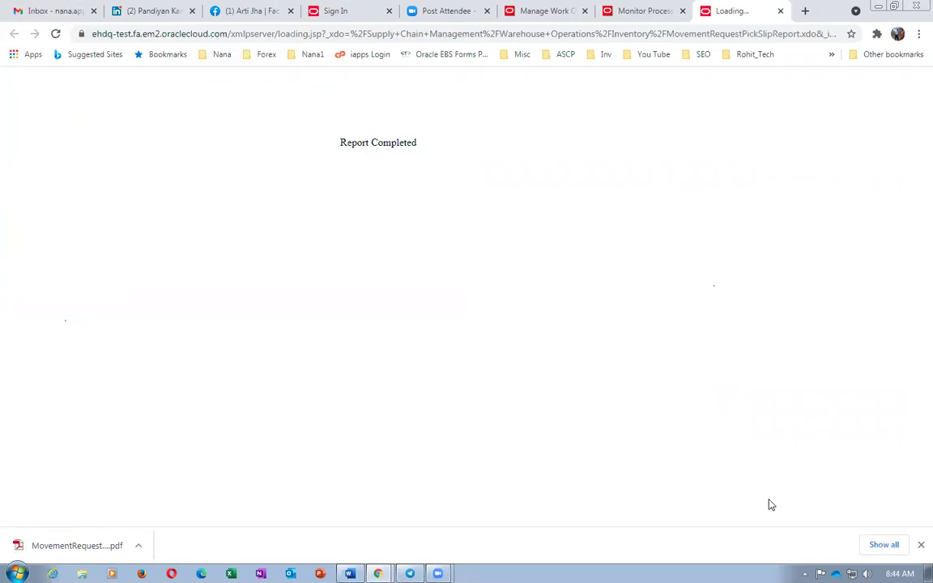
- Open the downloaded Movement Request Pick Slip PDF from the browser's downloads and examine its pick lines
{"action": "left_click", "coordinate": [883, 545]}
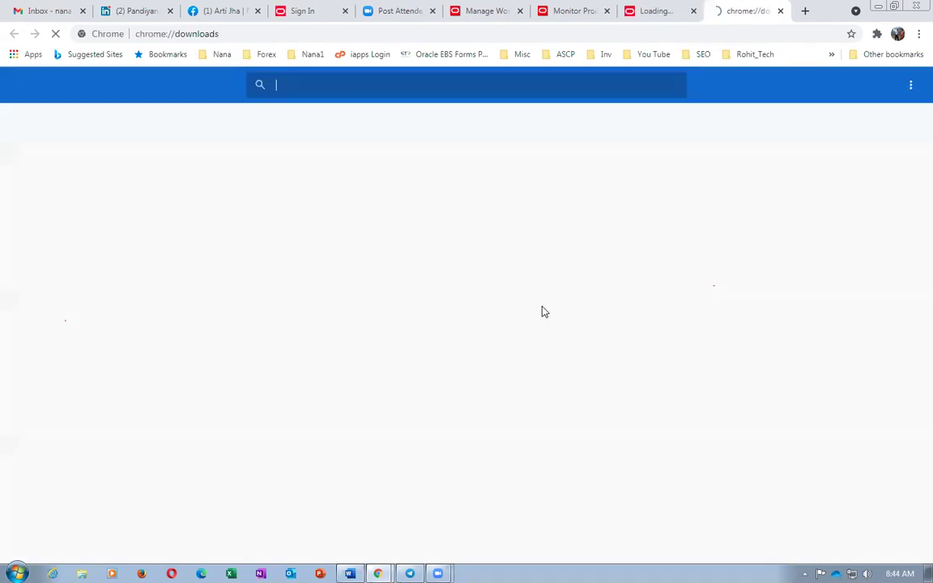
{"action": "left_click", "coordinate": [386, 165]}
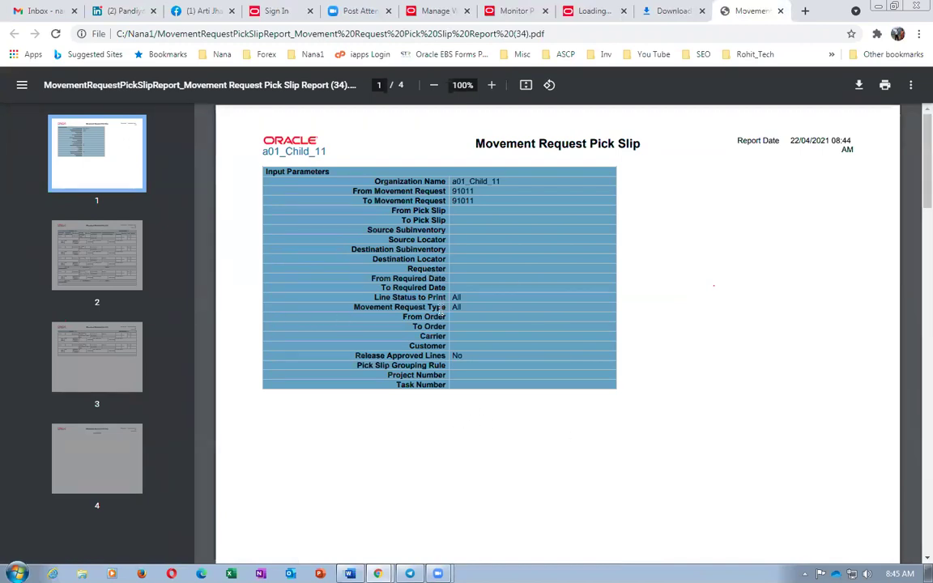
{"action": "scroll", "coordinate": [440, 309], "scroll_direction": "down", "scroll_amount": 3}
{"action": "scroll", "coordinate": [441, 309], "scroll_direction": "down", "scroll_amount": 5}
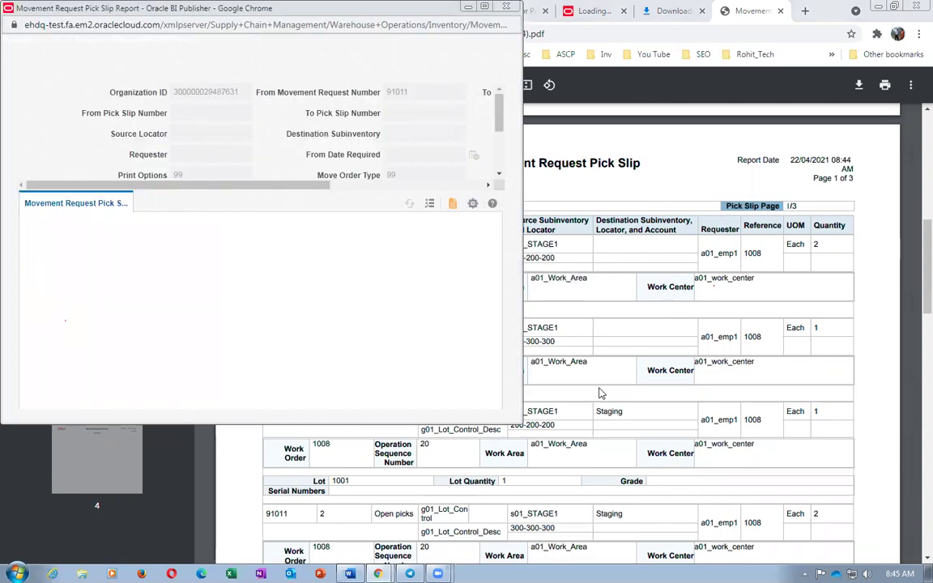
- Put the report window away and compare the g01_Serial_Control pick lines with the serials and locators in the Word receipts table
{"action": "left_click", "coordinate": [454, 10]}
{"action": "key", "text": "alt+Tab"}
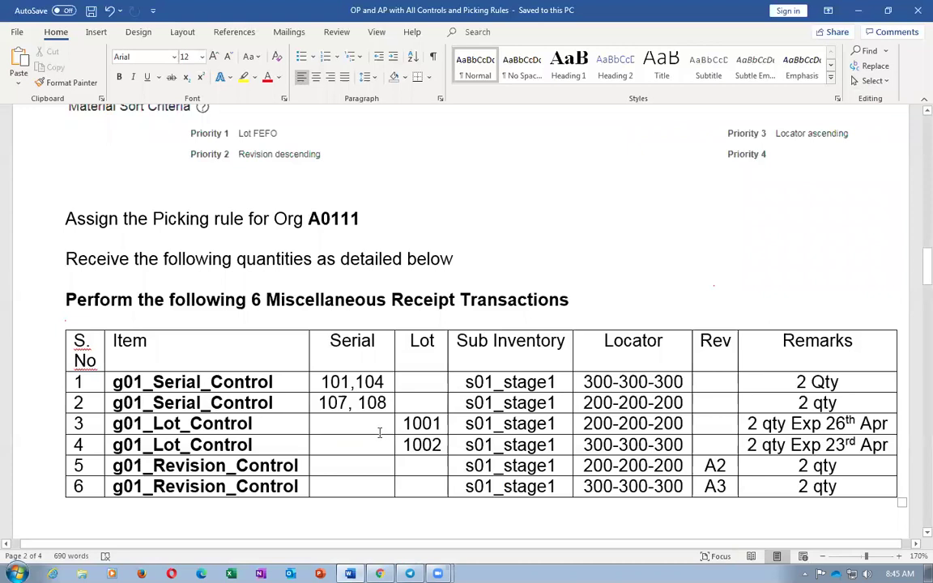
{"action": "left_click_drag", "start_coordinate": [583, 402], "coordinate": [683, 402]}
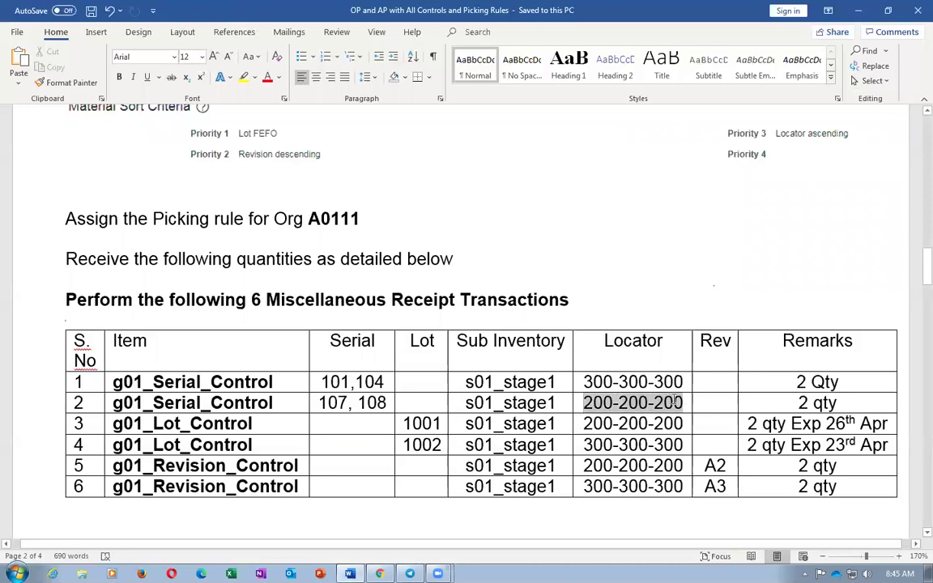
{"action": "left_click", "coordinate": [366, 403]}
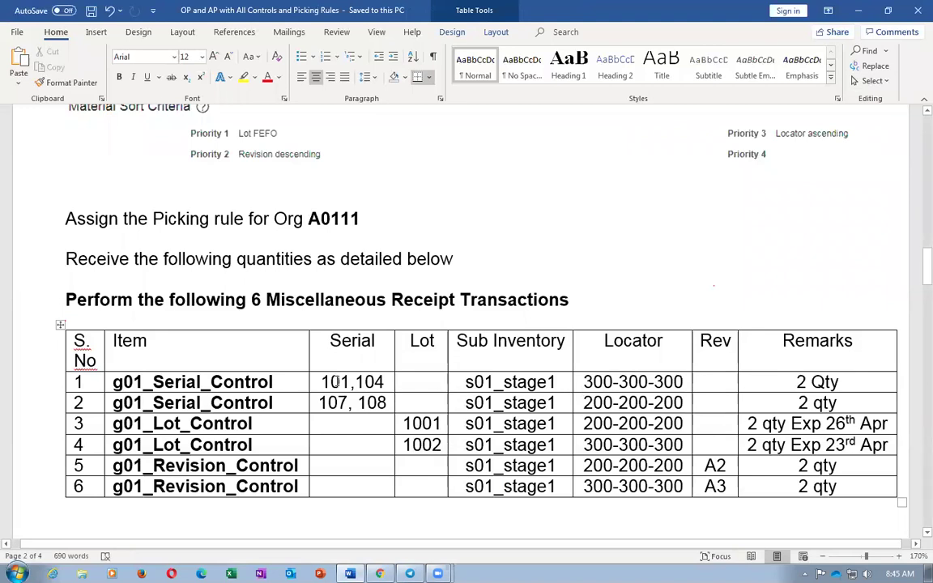
{"action": "key", "text": "alt+Tab"}
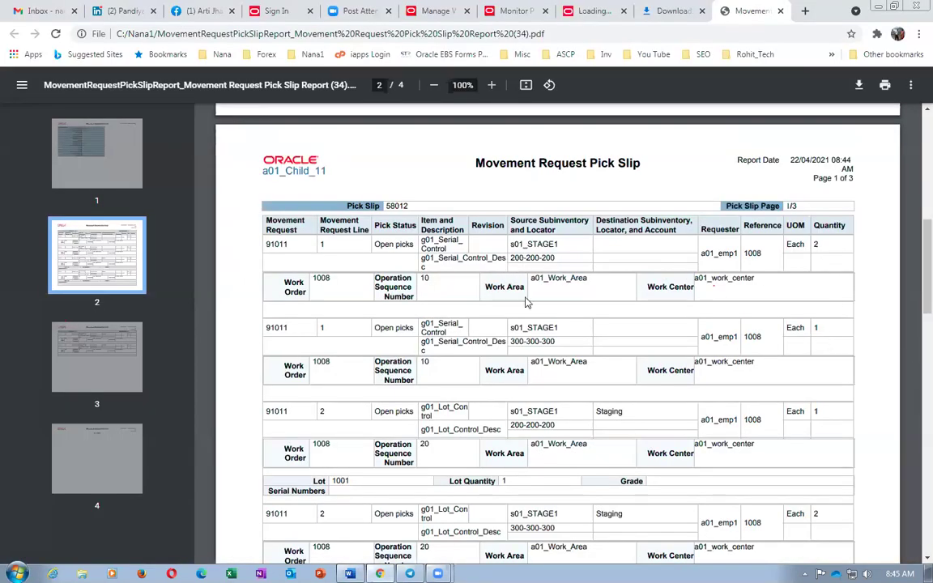
{"action": "key", "text": "alt+Tab"}
{"action": "key", "text": "alt+Tab"}
- Compare the g01_Lot_Control pick lines for lots 1001 and 1002 with the lots, locators and expiry dates in the Word table
{"action": "scroll", "coordinate": [481, 399], "scroll_direction": "down", "scroll_amount": 3}
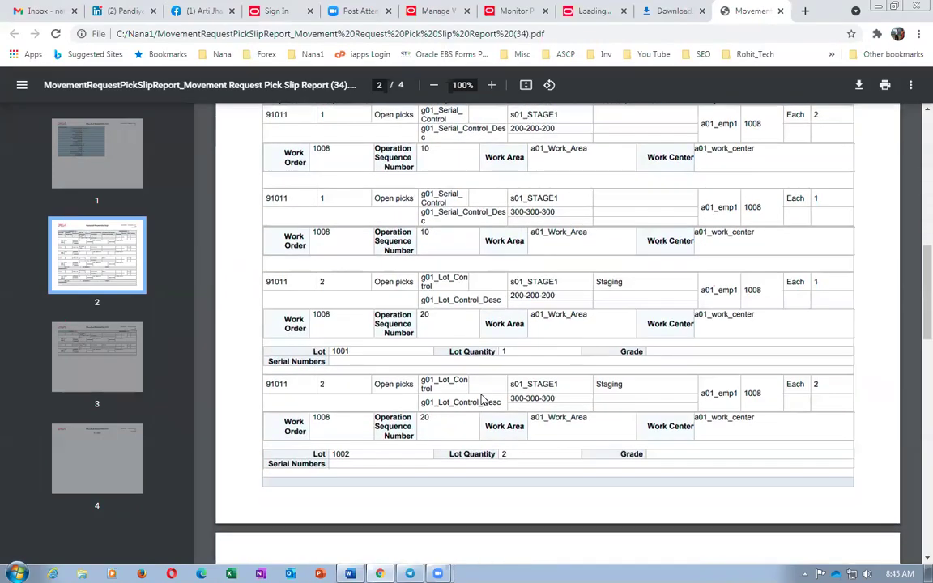
{"action": "key", "text": "alt+Tab"}
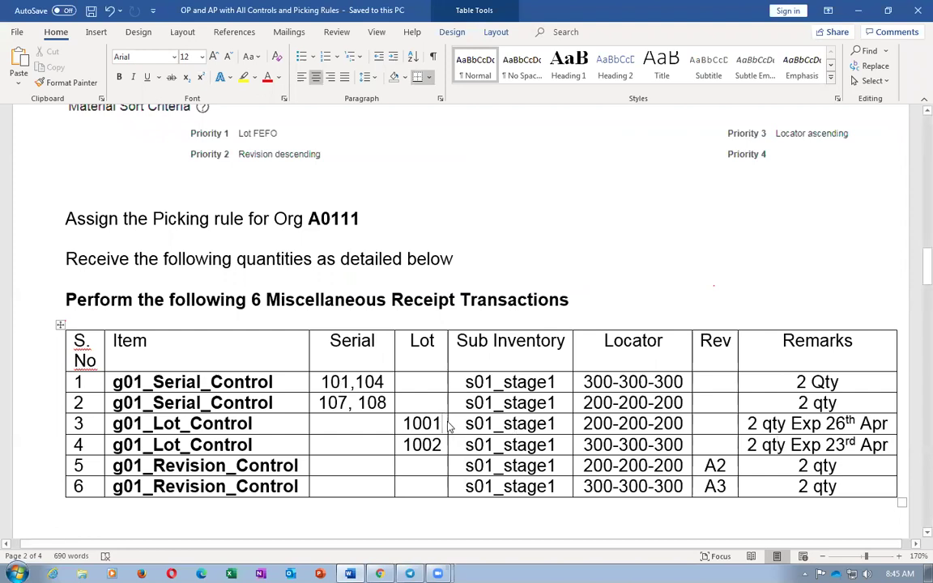
{"action": "key", "text": "alt+Tab"}
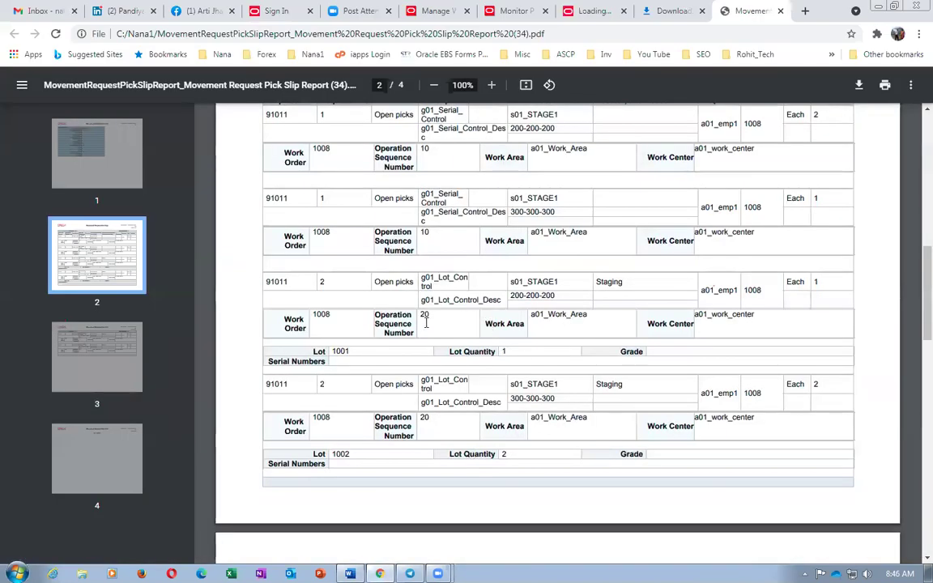
{"action": "scroll", "coordinate": [694, 275], "scroll_direction": "up", "scroll_amount": 1}
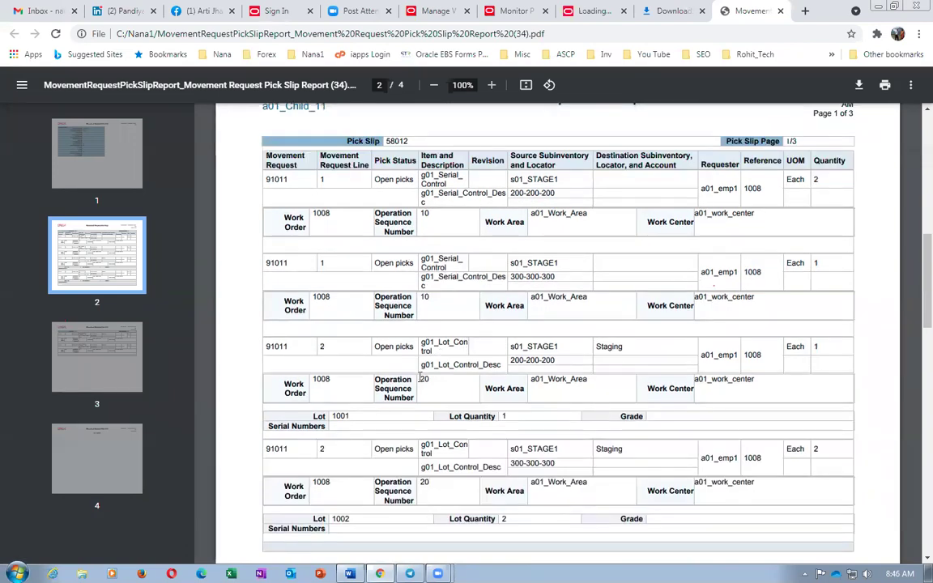
- Check the pick quantities for lots 1001 and 1002 in the PDF against their receipt quantities and expiry dates in the Word table
{"action": "left_click_drag", "start_coordinate": [352, 415], "coordinate": [332, 415]}
{"action": "left_click", "coordinate": [809, 347]}
{"action": "scroll", "coordinate": [821, 435], "scroll_direction": "up", "scroll_amount": 2}
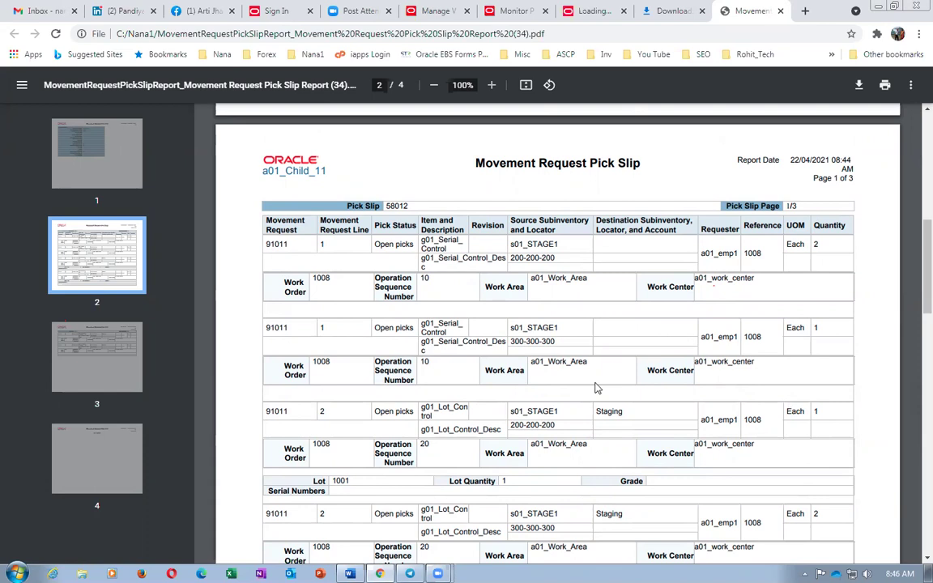
{"action": "scroll", "coordinate": [596, 386], "scroll_direction": "down", "scroll_amount": 4}
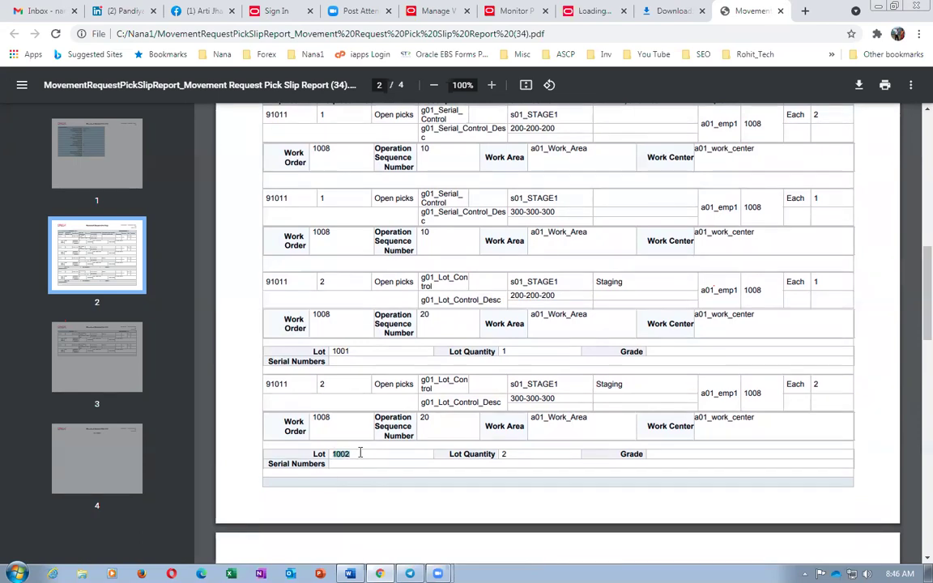
{"action": "key", "text": "alt+Tab"}
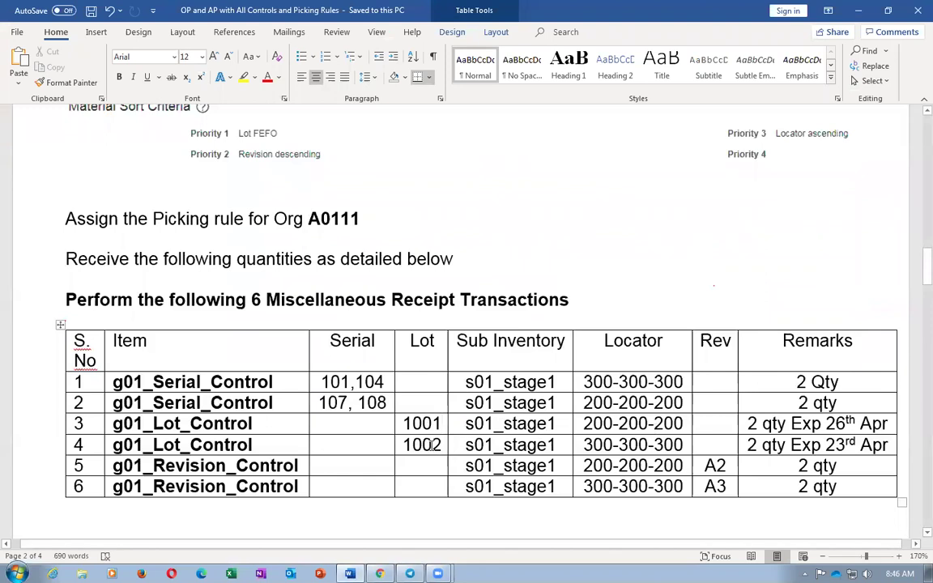
{"action": "left_click_drag", "start_coordinate": [787, 445], "coordinate": [859, 444]}
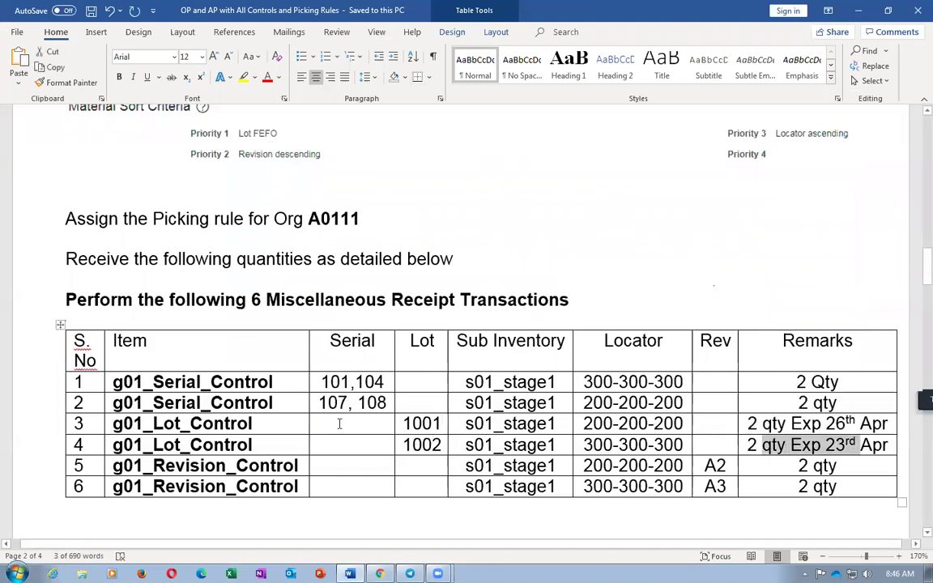
{"action": "left_click", "coordinate": [382, 399]}
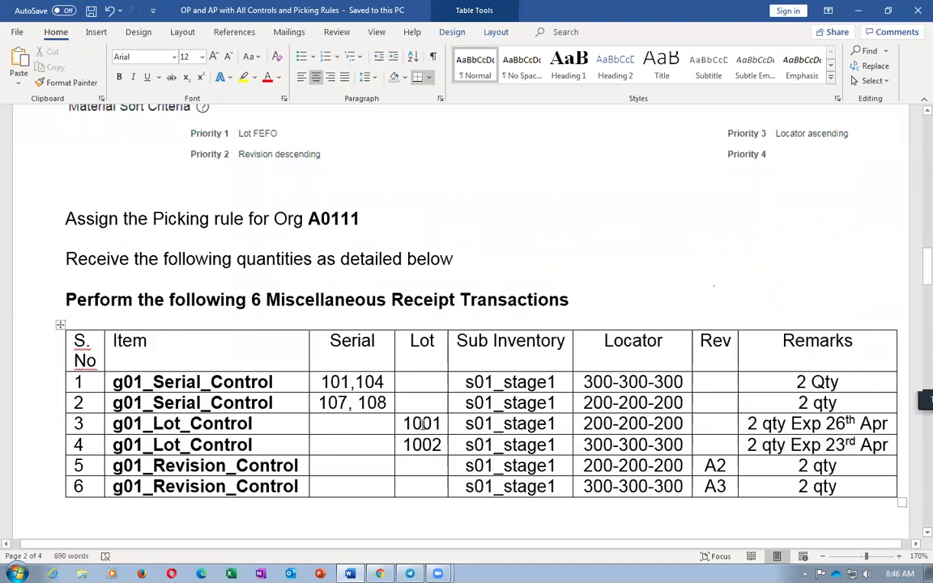
{"action": "key", "text": "alt+Tab"}
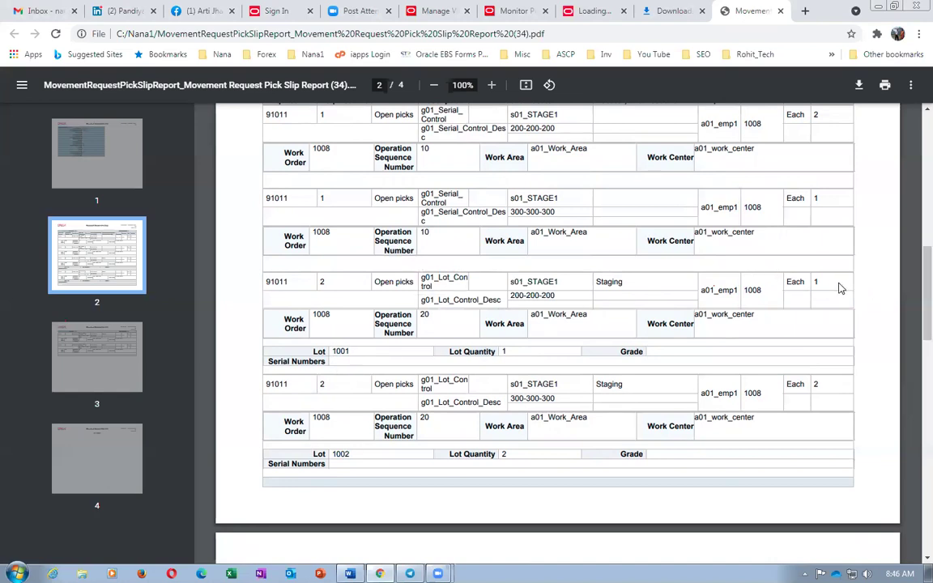
- Compare the g01_Revision_Control pick lines for revisions A2 and A3 with the revisions and locators in the Word receipts table
{"action": "scroll", "coordinate": [562, 392], "scroll_direction": "down", "scroll_amount": 4}
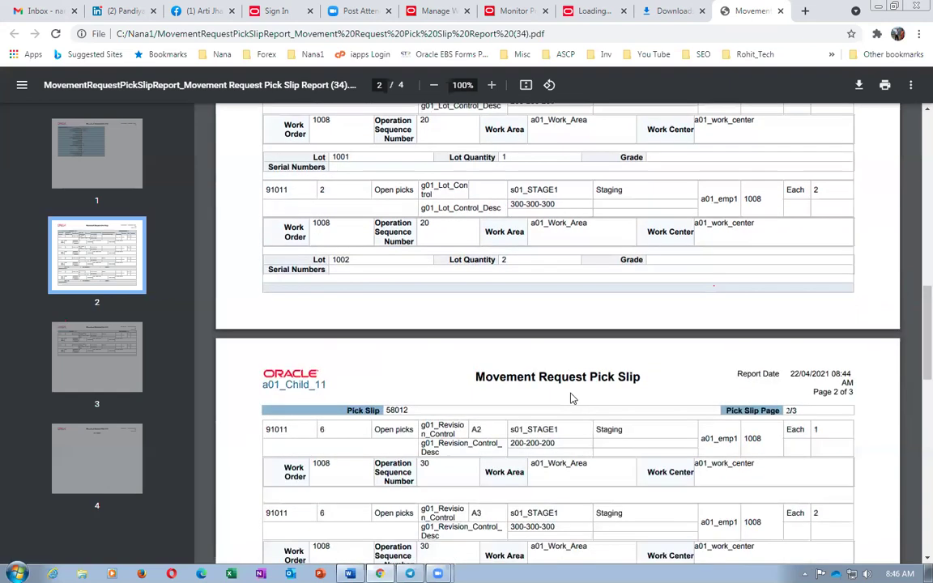
{"action": "key", "text": "alt+Tab"}
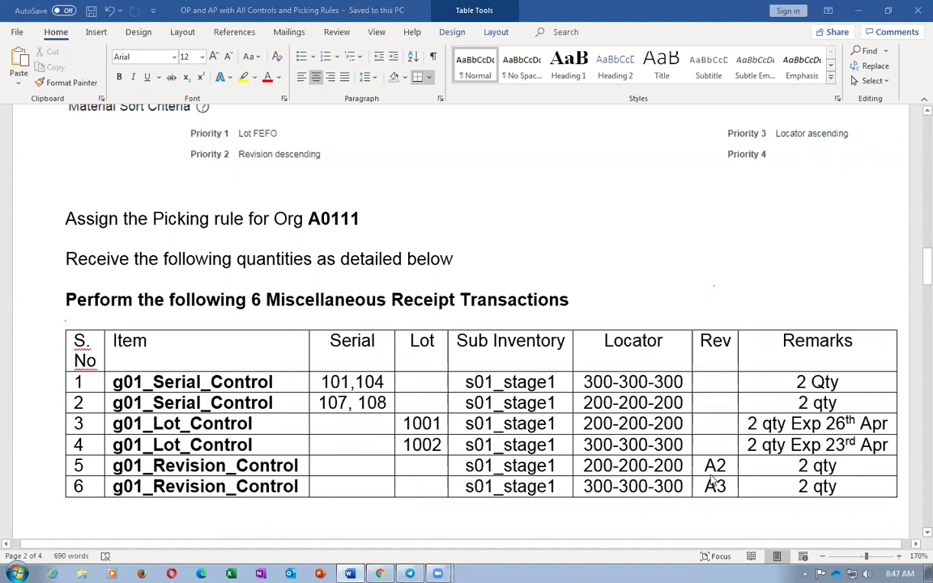
{"action": "key", "text": "alt+Tab"}
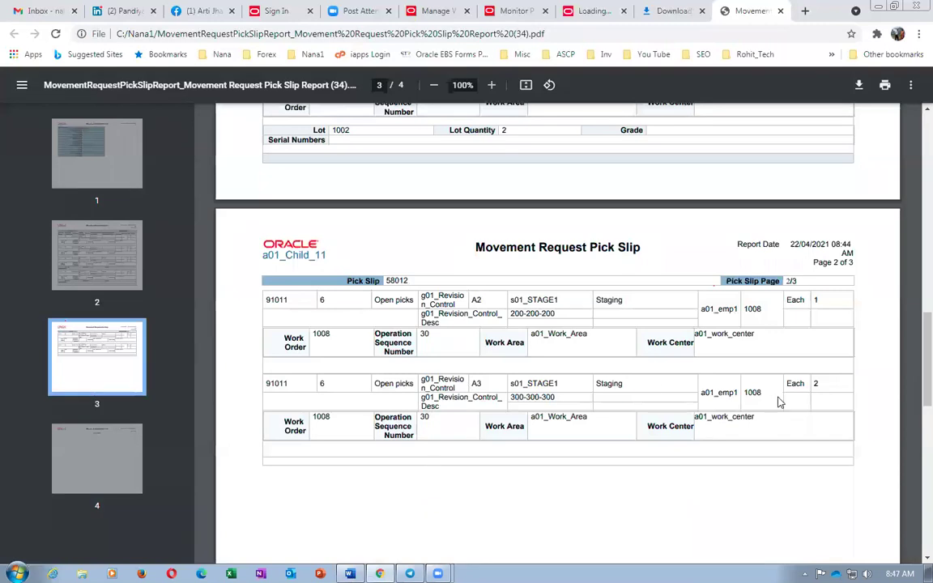
{"action": "double_click", "coordinate": [475, 301]}
{"action": "left_click", "coordinate": [826, 302]}
- Review all pick slip lines in the PDF again and identify the movement request number they belong to
{"action": "scroll", "coordinate": [644, 452], "scroll_direction": "up", "scroll_amount": 10}
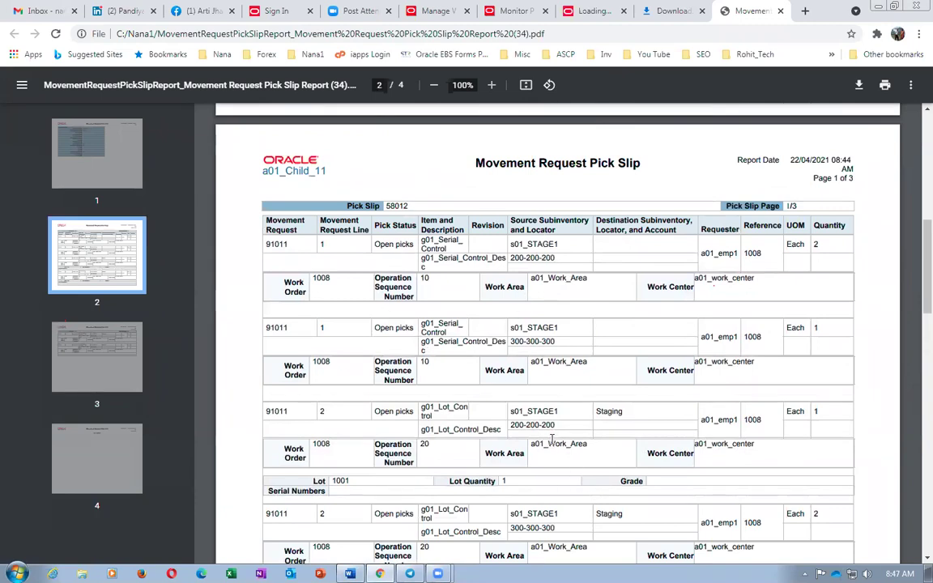
{"action": "scroll", "coordinate": [552, 443], "scroll_direction": "down", "scroll_amount": 2}
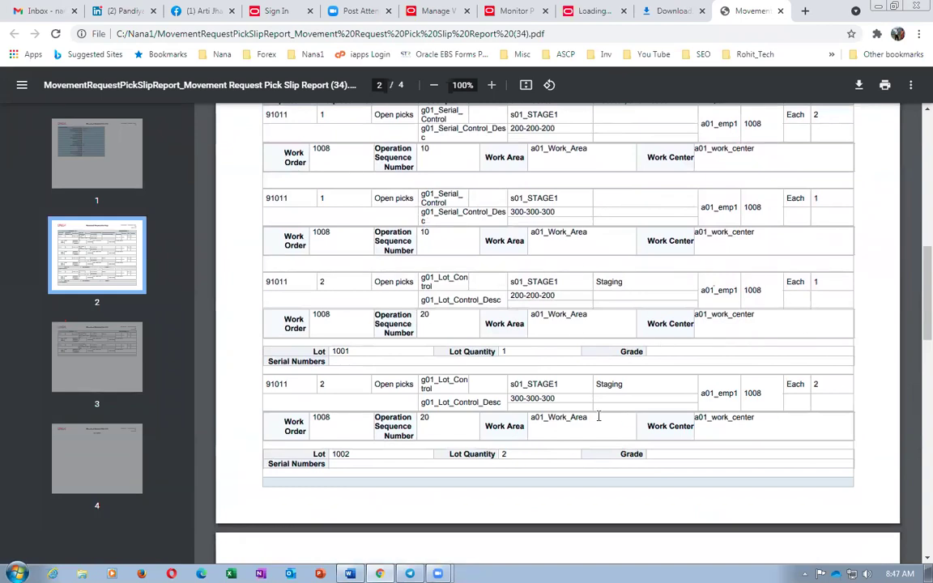
{"action": "scroll", "coordinate": [599, 415], "scroll_direction": "down", "scroll_amount": 4}
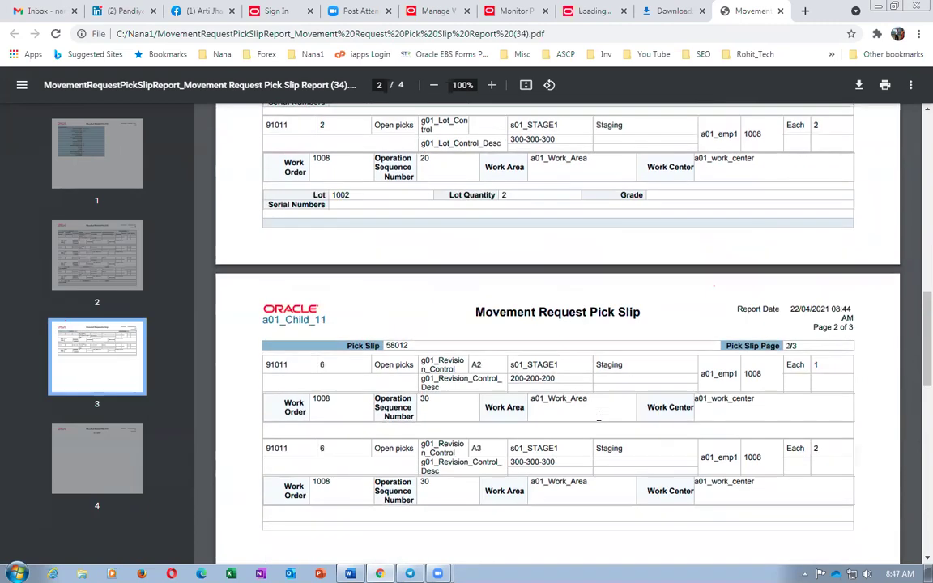
{"action": "scroll", "coordinate": [598, 415], "scroll_direction": "up", "scroll_amount": 4}
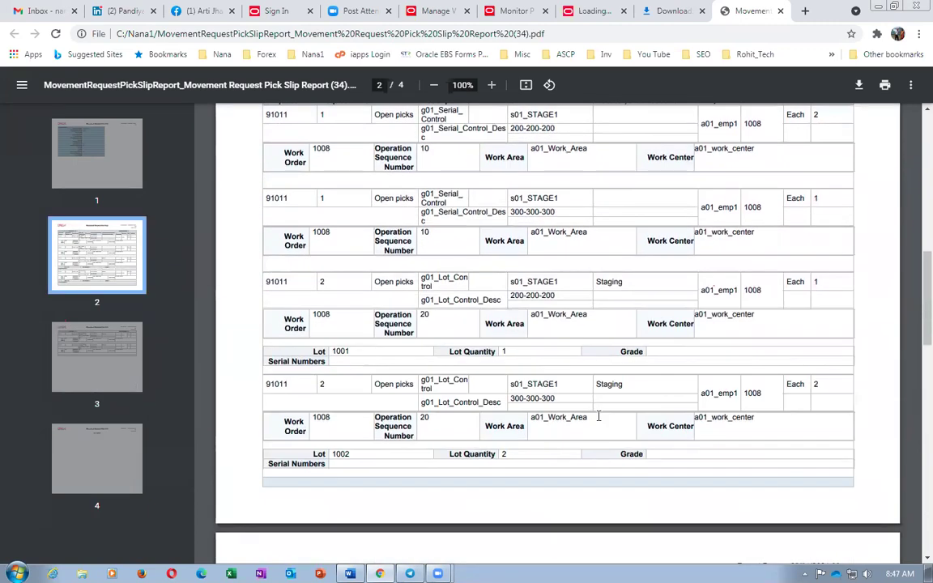
{"action": "double_click", "coordinate": [276, 199]}
{"action": "scroll", "coordinate": [273, 244], "scroll_direction": "up", "scroll_amount": 2}
{"action": "double_click", "coordinate": [274, 244]}
{"action": "key", "text": "alt+Tab"}
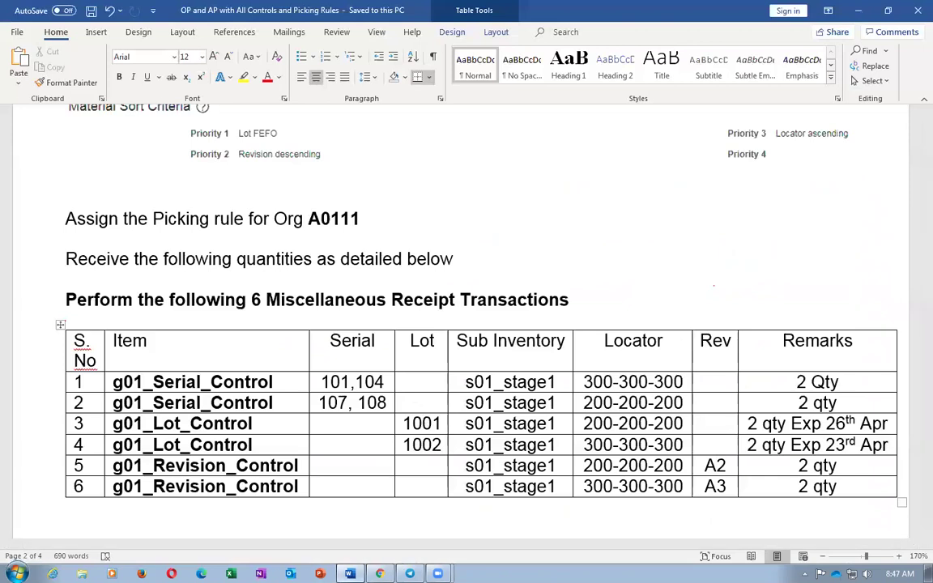
{"action": "key", "text": "alt+Tab"}
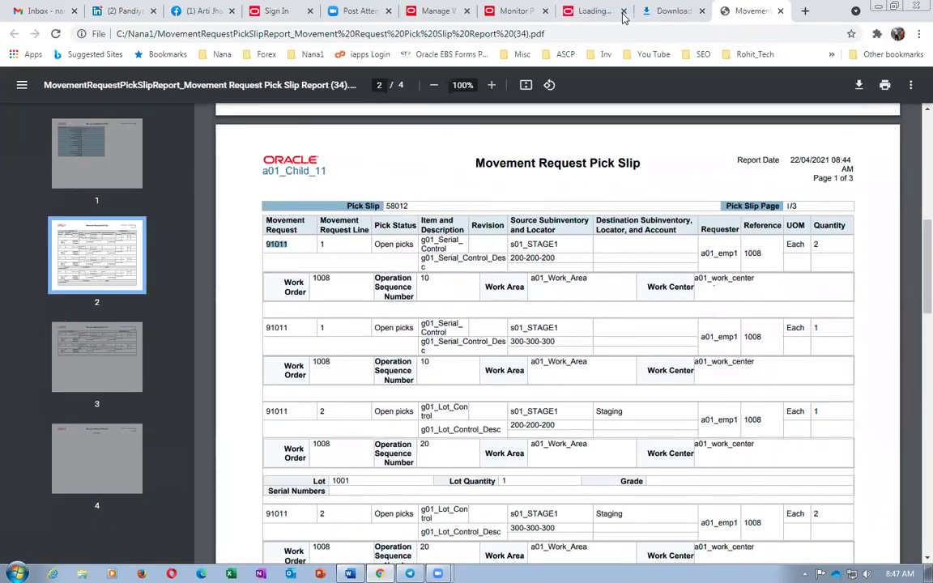
- Return to the Oracle application and open Manage Movement Requests in Inventory Management for organization A0111
{"action": "left_click", "coordinate": [514, 11]}
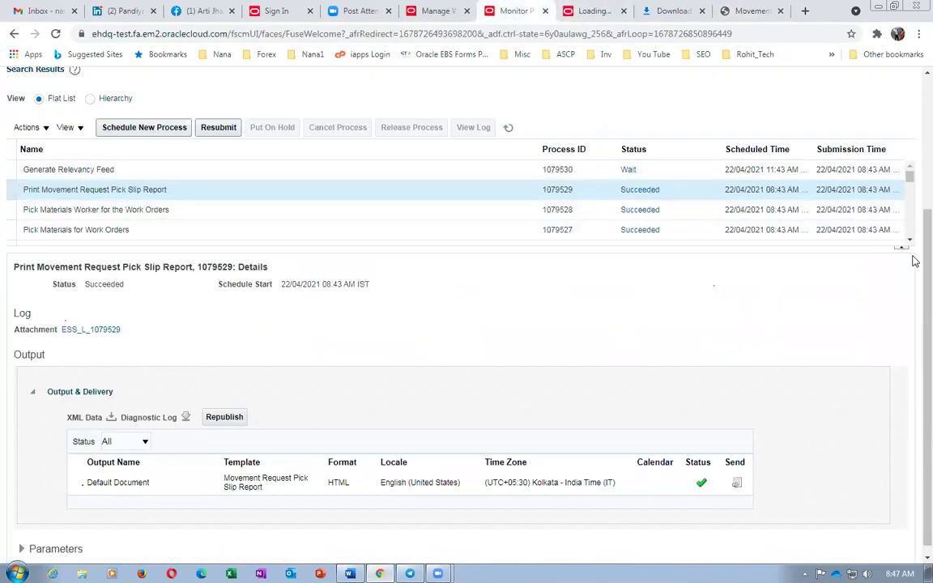
{"action": "scroll", "coordinate": [912, 162], "scroll_direction": "up", "scroll_amount": 3}
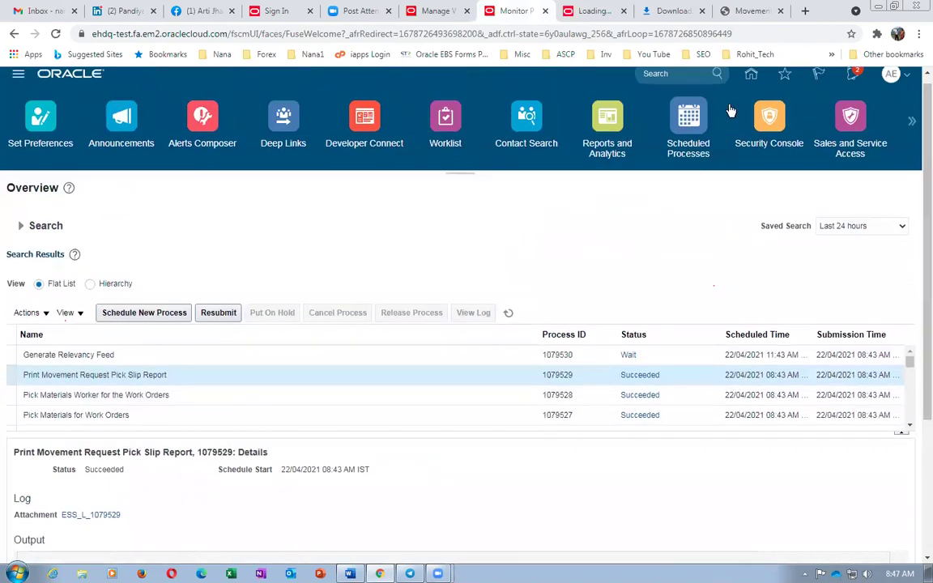
{"action": "left_click", "coordinate": [693, 158]}
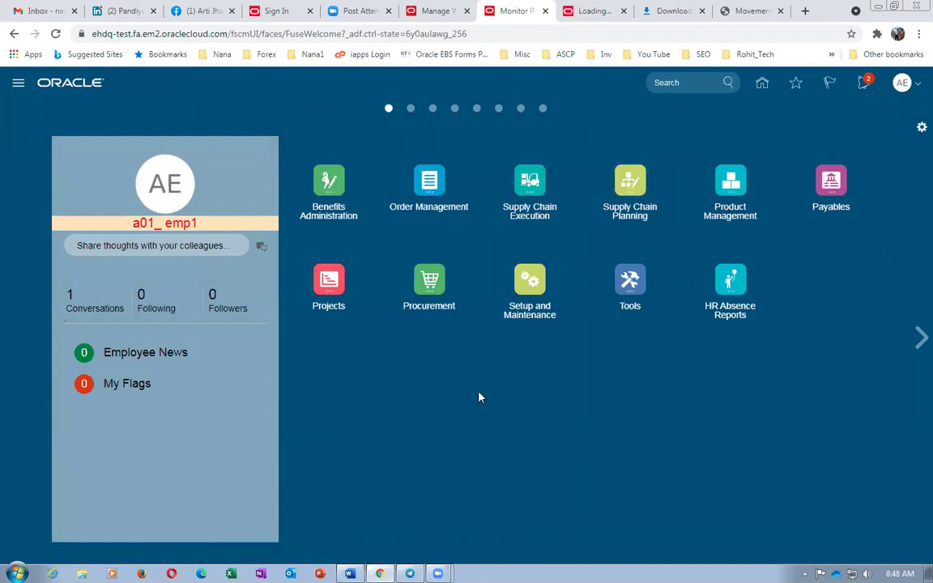
{"action": "left_click", "coordinate": [528, 197]}
{"action": "left_click", "coordinate": [519, 273]}
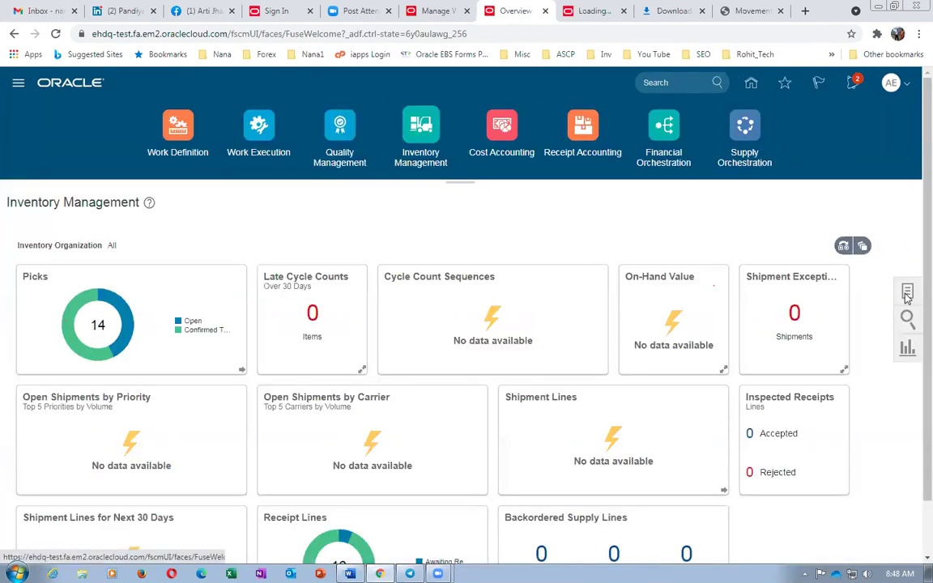
{"action": "left_click", "coordinate": [907, 293]}
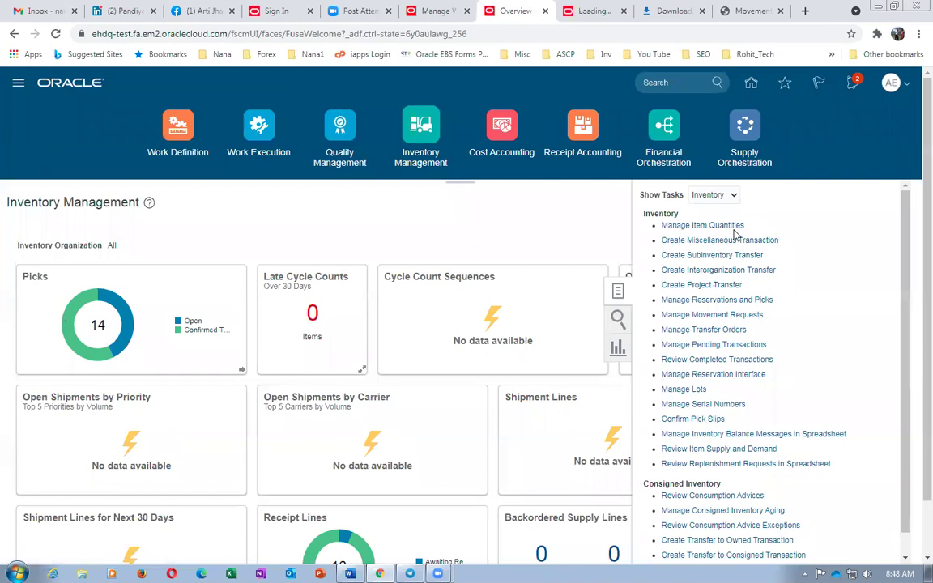
{"action": "left_click", "coordinate": [742, 317]}
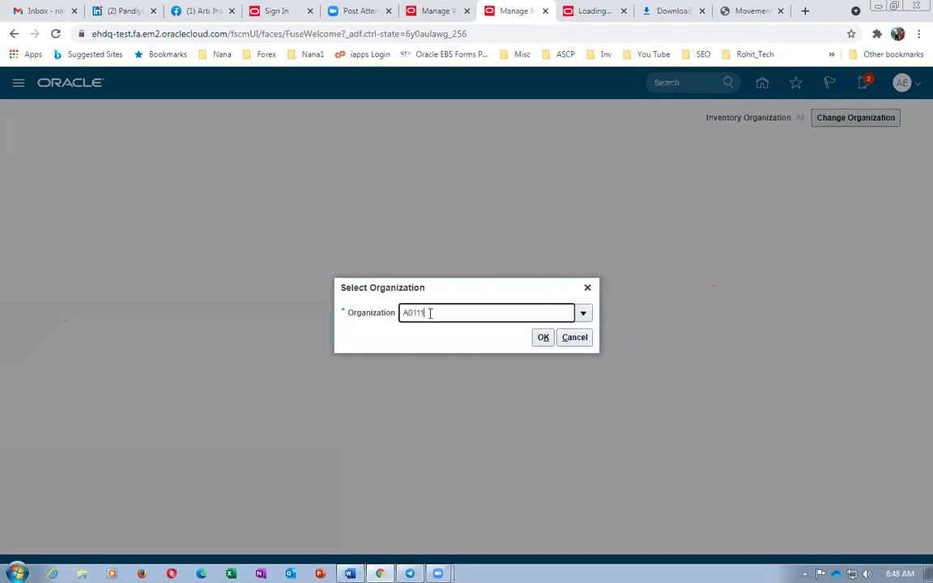
{"action": "left_click", "coordinate": [543, 337]}
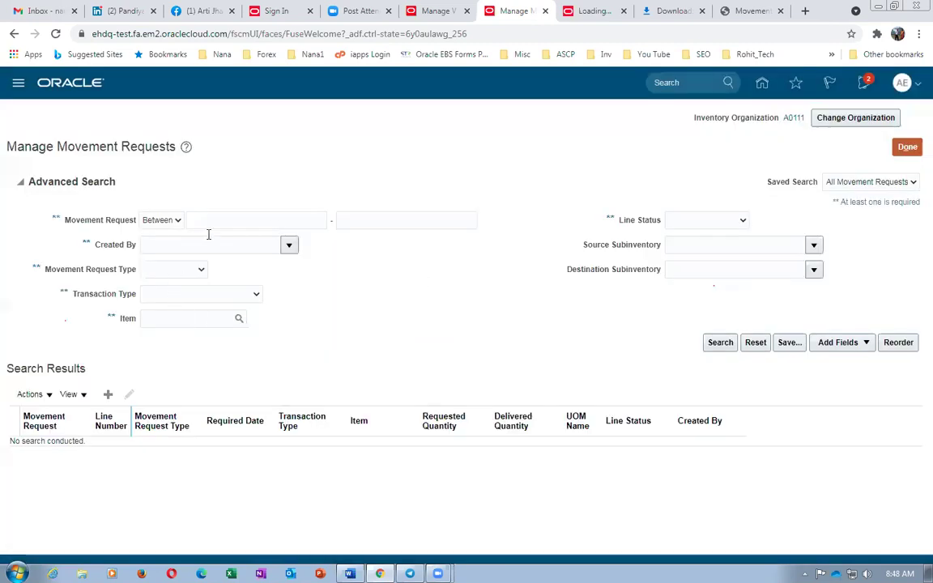
- Try to search for movement requests using only 91011 as the start of the number range
{"action": "left_click", "coordinate": [274, 225]}
{"action": "type", "text": "1001"}
{"action": "key", "text": "Tab"}
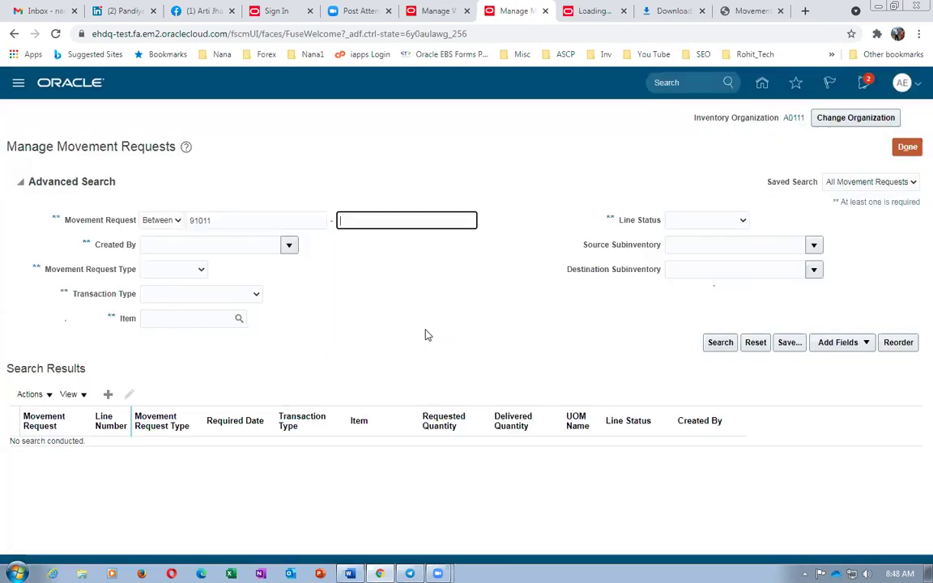
{"action": "left_click", "coordinate": [720, 342]}
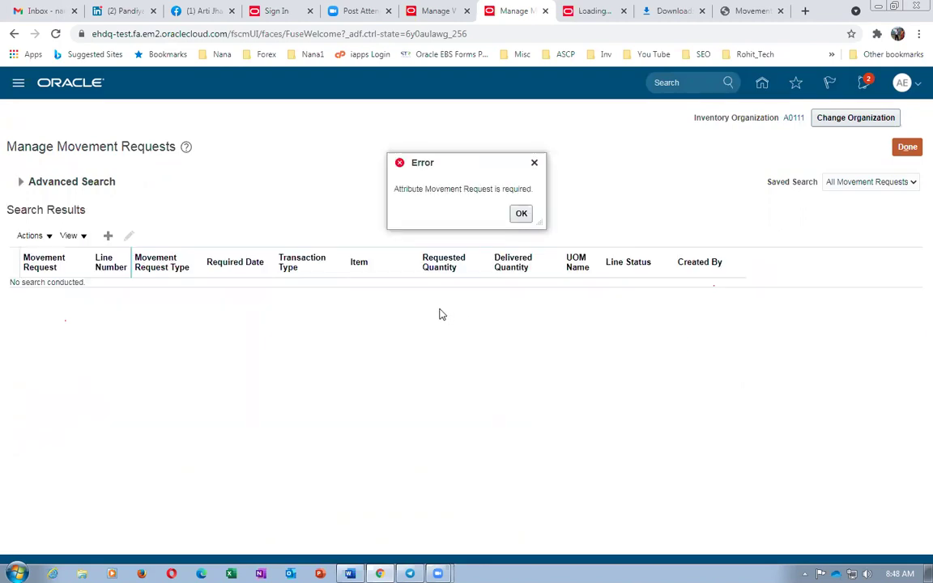
{"action": "left_click", "coordinate": [522, 214]}
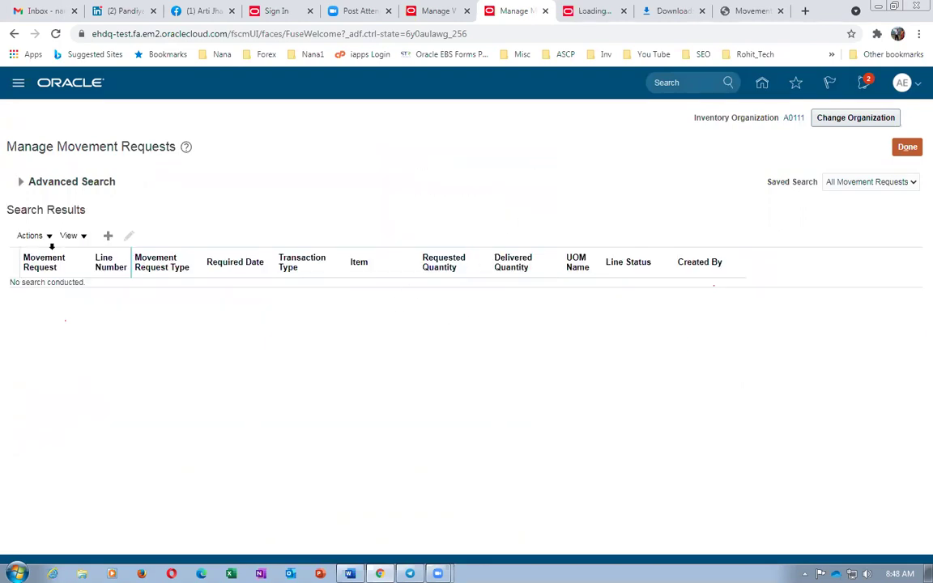
- Search movement requests by item g01_Serial_Control with the number range cleared, and open movement request 91011 to examine its line statuses
{"action": "left_click", "coordinate": [23, 182]}
{"action": "left_click", "coordinate": [186, 321]}
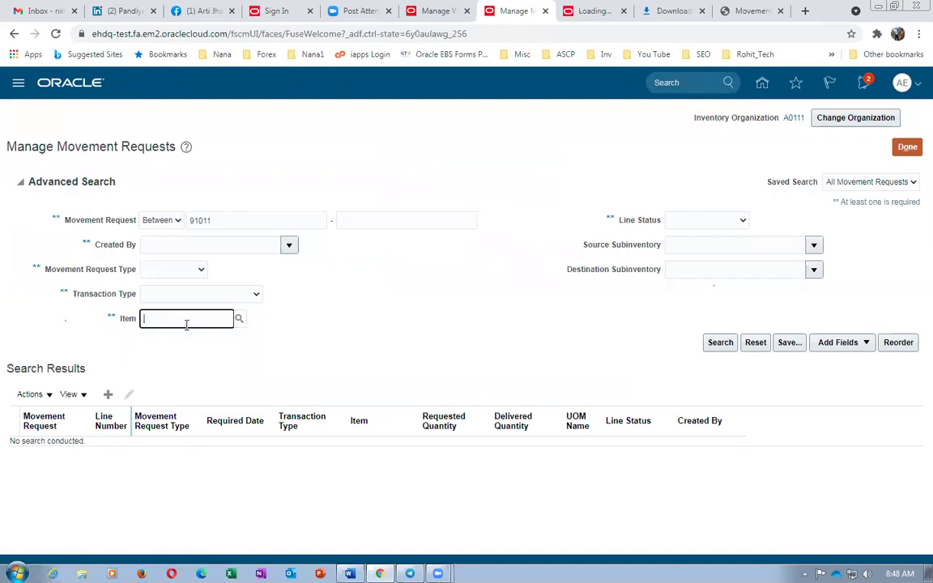
{"action": "type", "text": "g01_Se"}
{"action": "key", "text": "Tab"}
{"action": "key", "text": "BackSpace"}
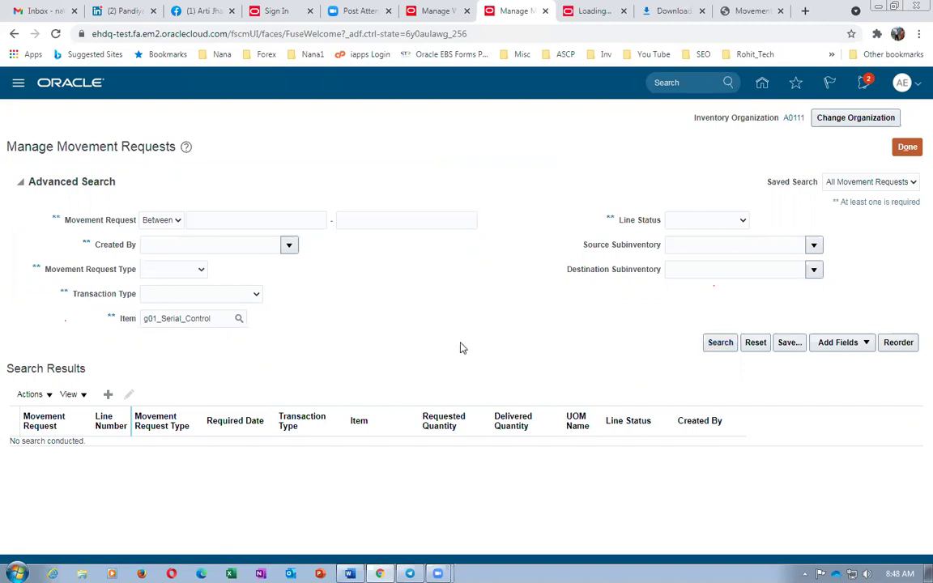
{"action": "key", "text": "Return"}
{"action": "left_click", "coordinate": [34, 295]}
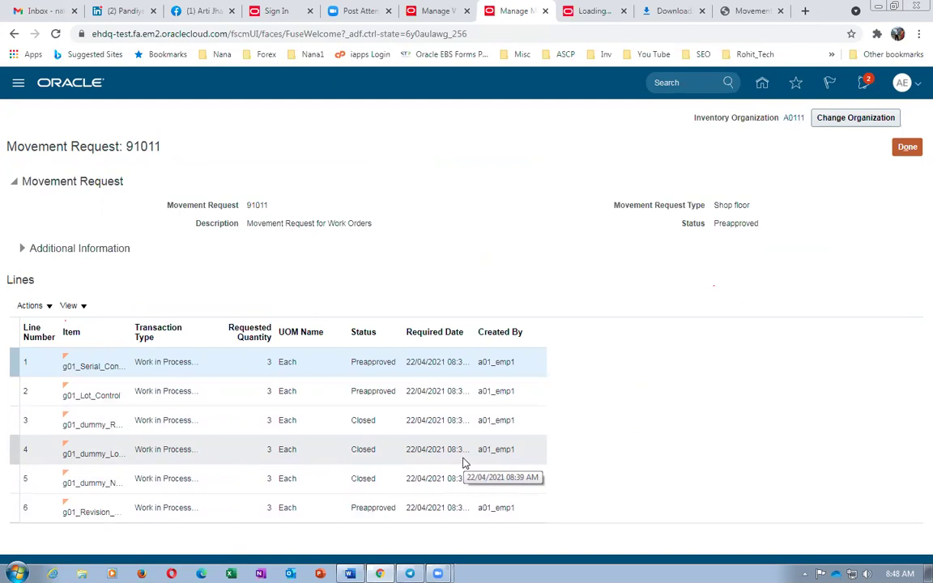
- Switch to the Word exercise and read the note on closed dummy item lines and movement requests not driving inventory negative
{"action": "key", "text": "alt+Tab"}
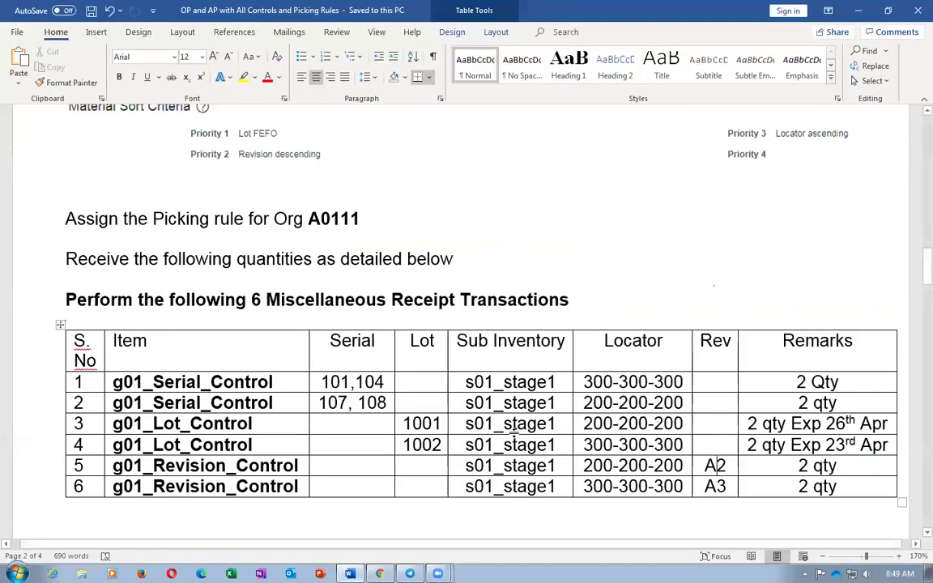
{"action": "left_click", "coordinate": [558, 278]}
{"action": "scroll", "coordinate": [558, 278], "scroll_direction": "down", "scroll_amount": 10}
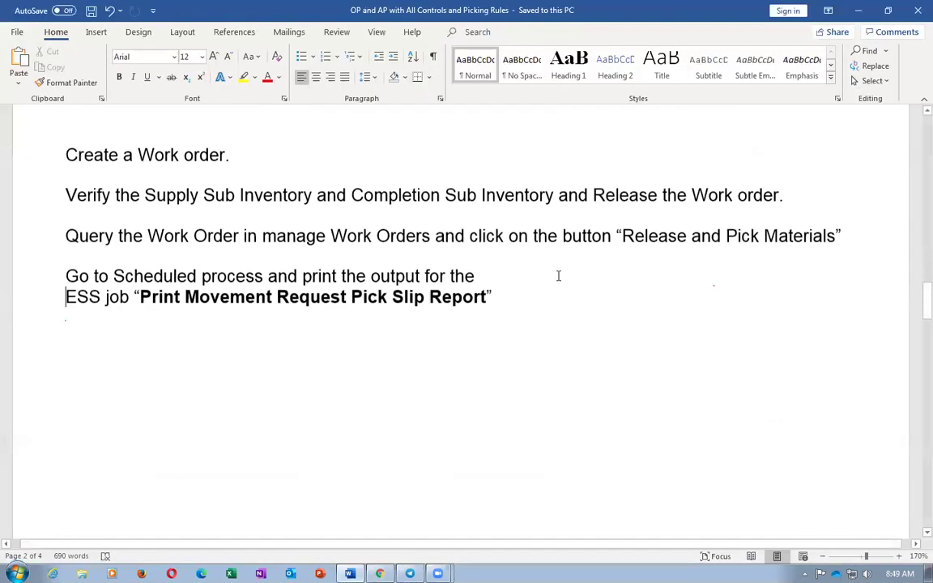
{"action": "scroll", "coordinate": [558, 277], "scroll_direction": "down", "scroll_amount": 15}
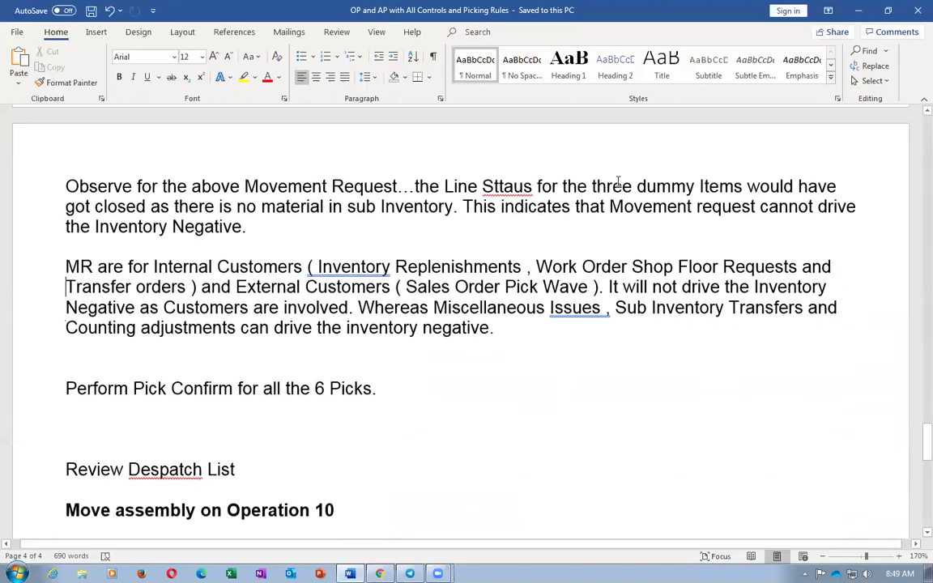
{"action": "left_click_drag", "start_coordinate": [92, 208], "coordinate": [296, 231]}
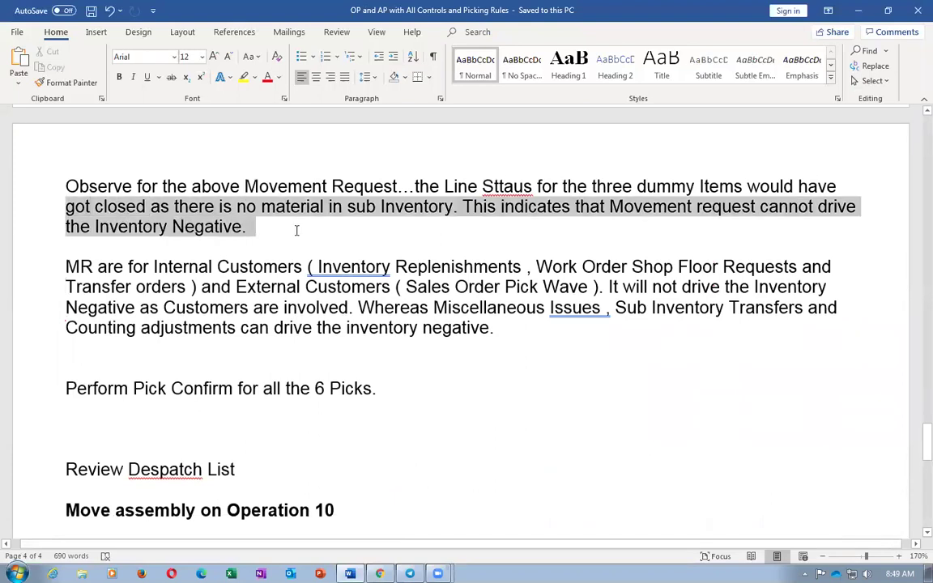
{"action": "left_click", "coordinate": [607, 227]}
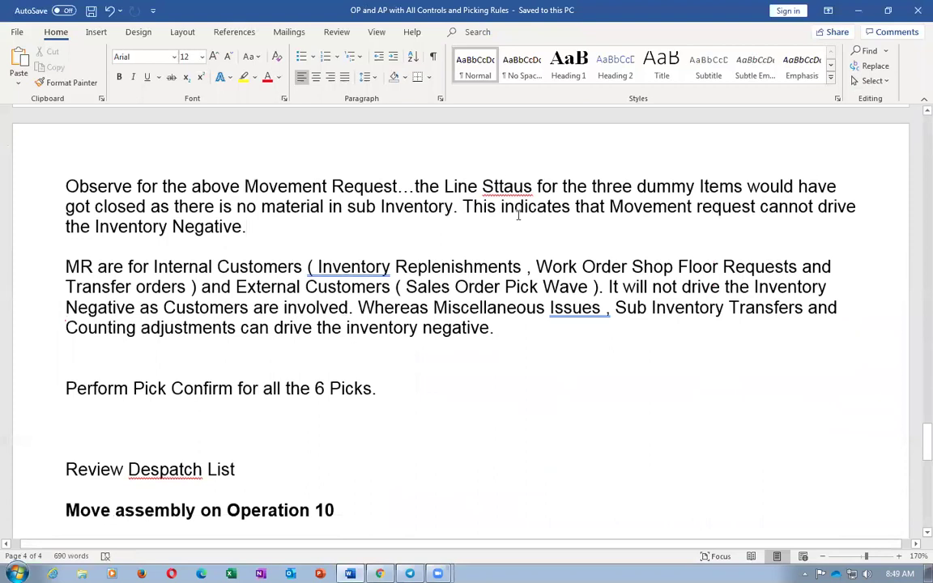
{"action": "left_click_drag", "start_coordinate": [518, 215], "coordinate": [517, 224]}
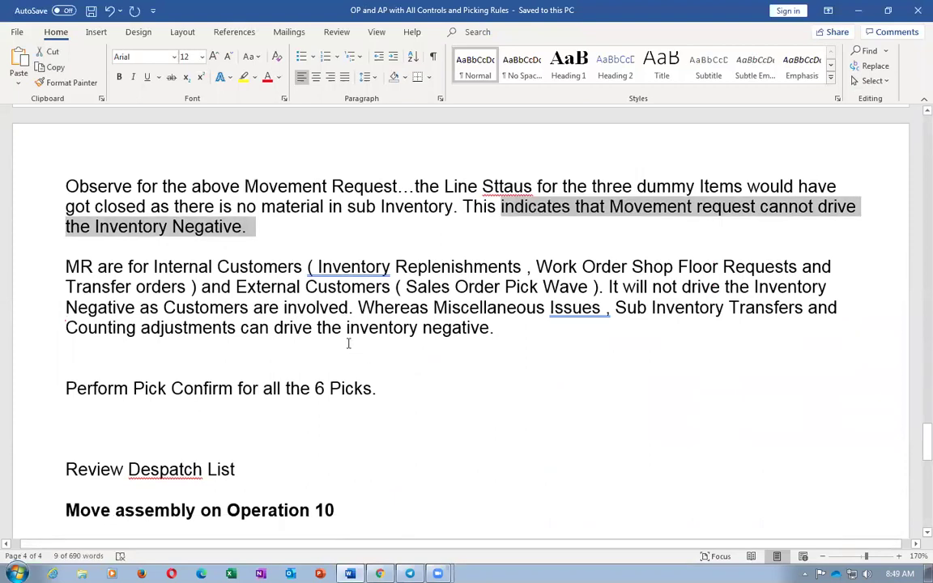
- Read the Word paragraph on which internal and external customer transactions use movement requests and why they cannot drive inventory negative
{"action": "left_click_drag", "start_coordinate": [154, 267], "coordinate": [243, 259]}
{"action": "left_click_drag", "start_coordinate": [316, 267], "coordinate": [437, 267]}
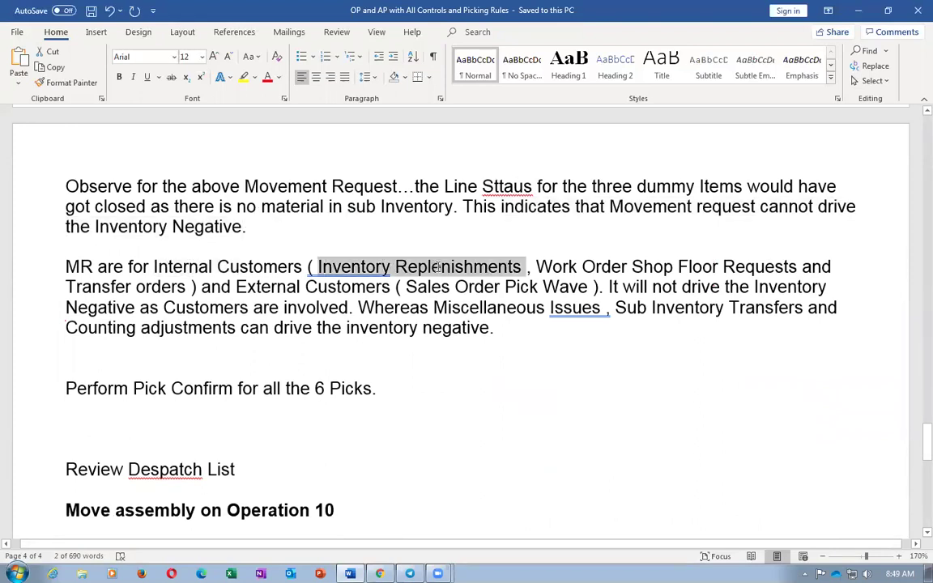
{"action": "left_click", "coordinate": [564, 268]}
{"action": "left_click_drag", "start_coordinate": [564, 268], "coordinate": [746, 269]}
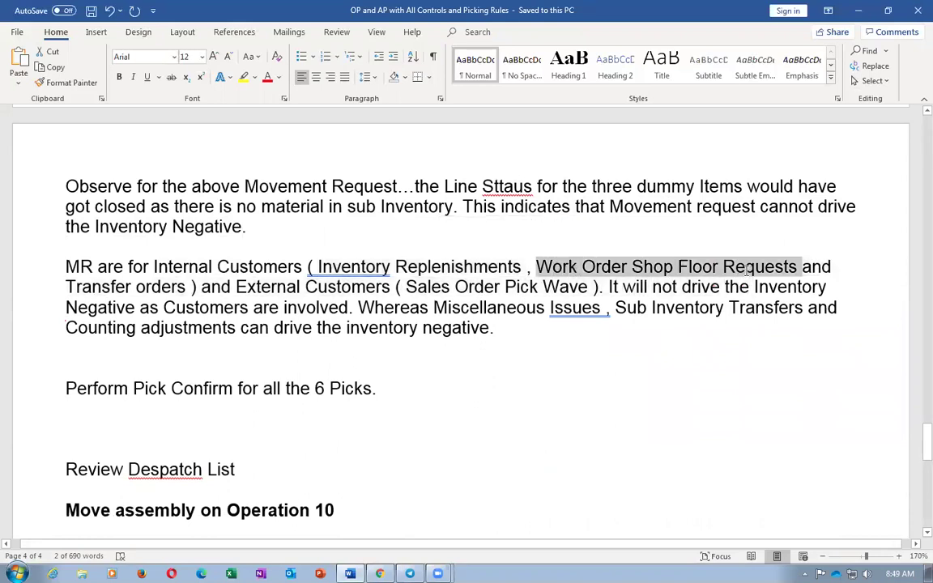
{"action": "left_click_drag", "start_coordinate": [66, 286], "coordinate": [132, 287]}
{"action": "left_click_drag", "start_coordinate": [318, 267], "coordinate": [166, 287]}
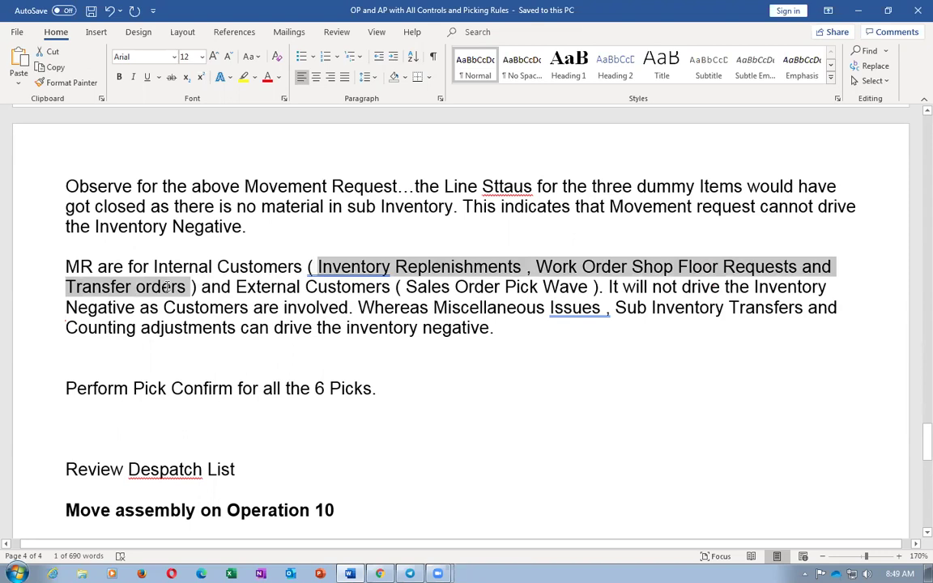
{"action": "left_click_drag", "start_coordinate": [166, 287], "coordinate": [167, 288]}
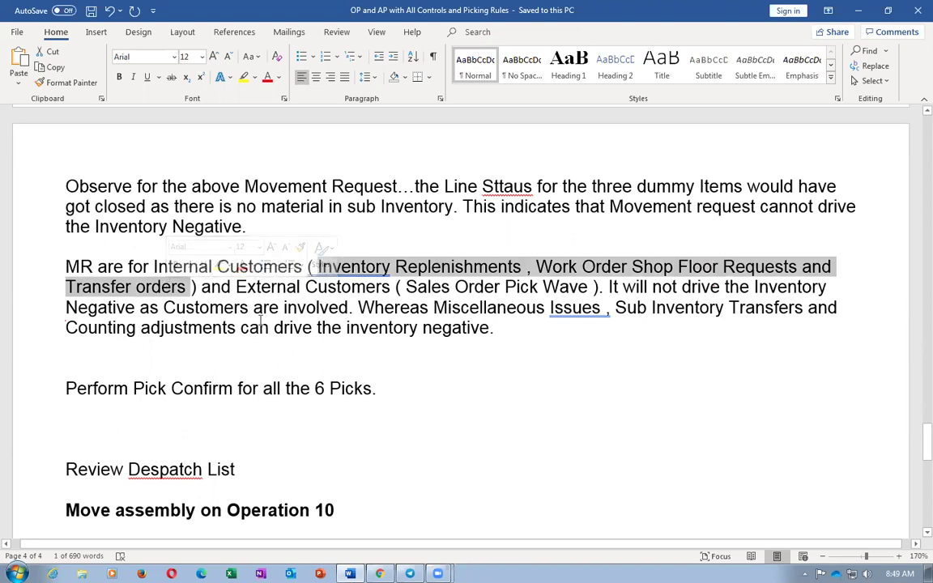
{"action": "left_click", "coordinate": [283, 289]}
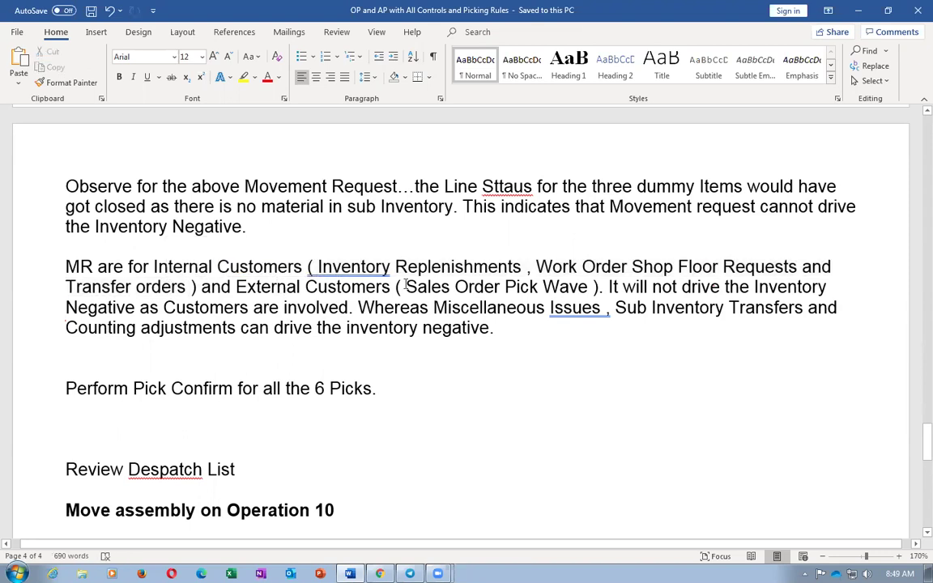
{"action": "left_click_drag", "start_coordinate": [407, 289], "coordinate": [569, 288]}
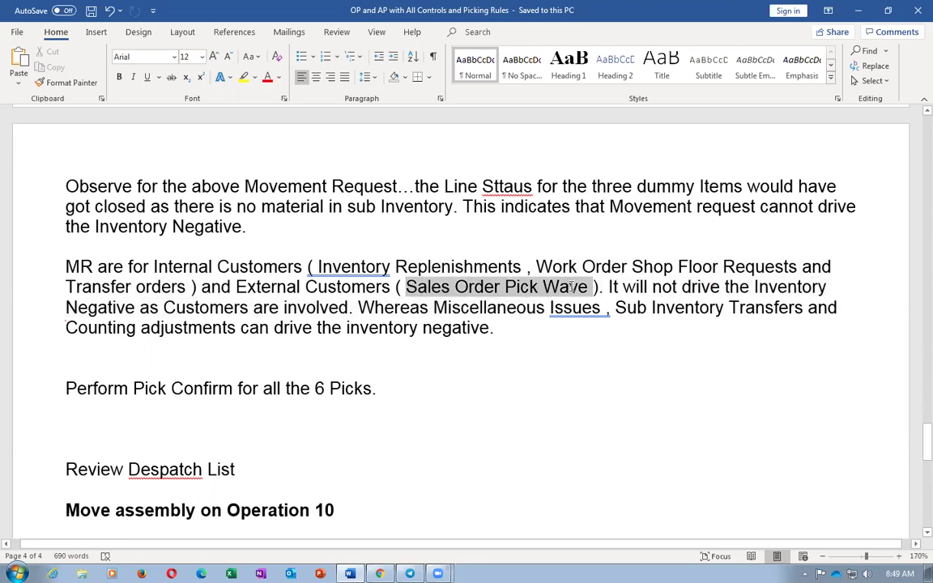
{"action": "double_click", "coordinate": [194, 265]}
{"action": "left_click_drag", "start_coordinate": [237, 288], "coordinate": [353, 289]}
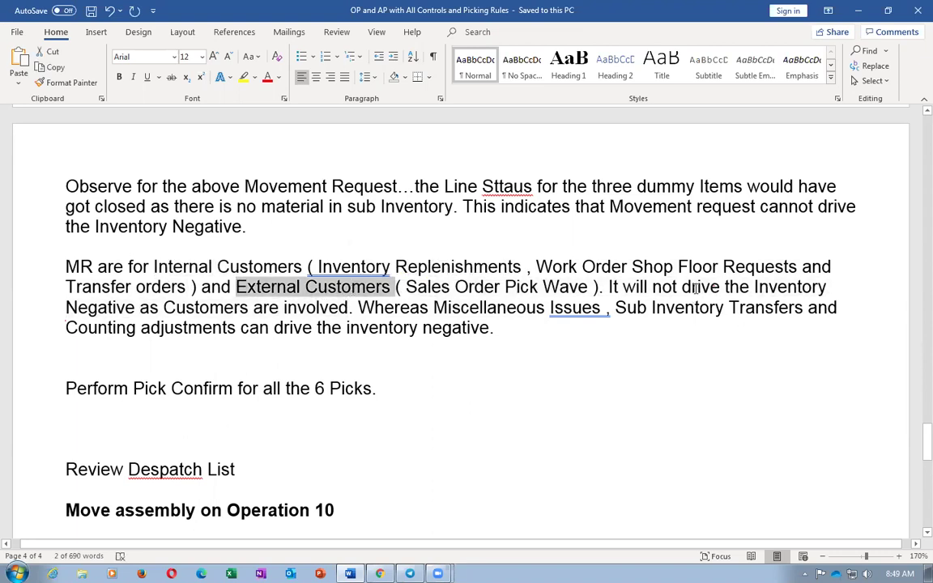
{"action": "left_click", "coordinate": [183, 315]}
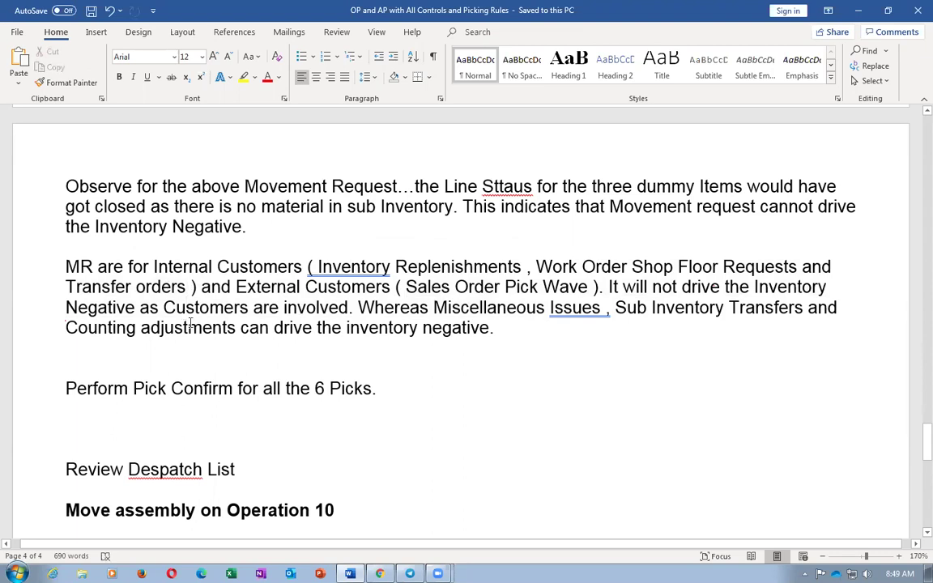
- Read the Word sentence on miscellaneous issues, subinventory transfers and counting adjustments driving the inventory negative
{"action": "left_click_drag", "start_coordinate": [459, 307], "coordinate": [485, 308]}
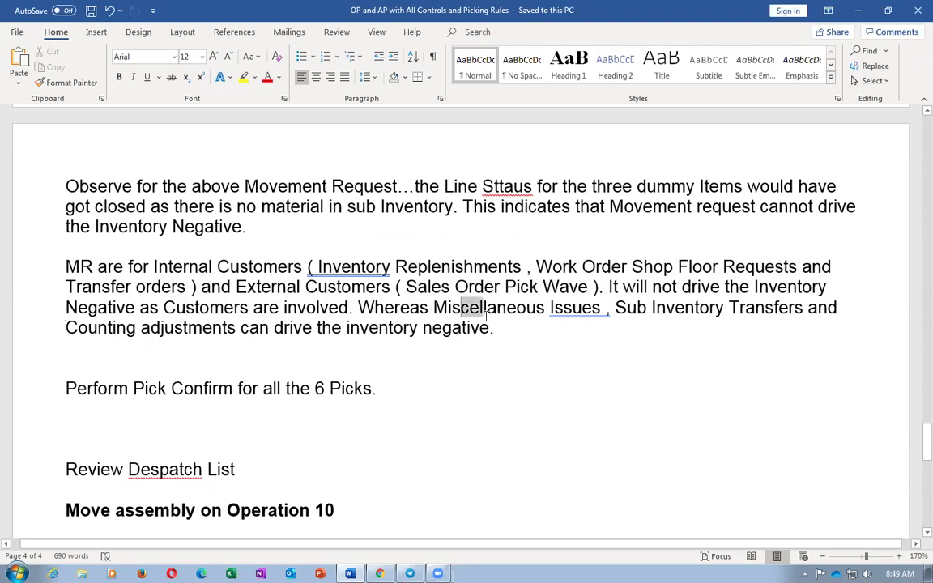
{"action": "left_click", "coordinate": [676, 307]}
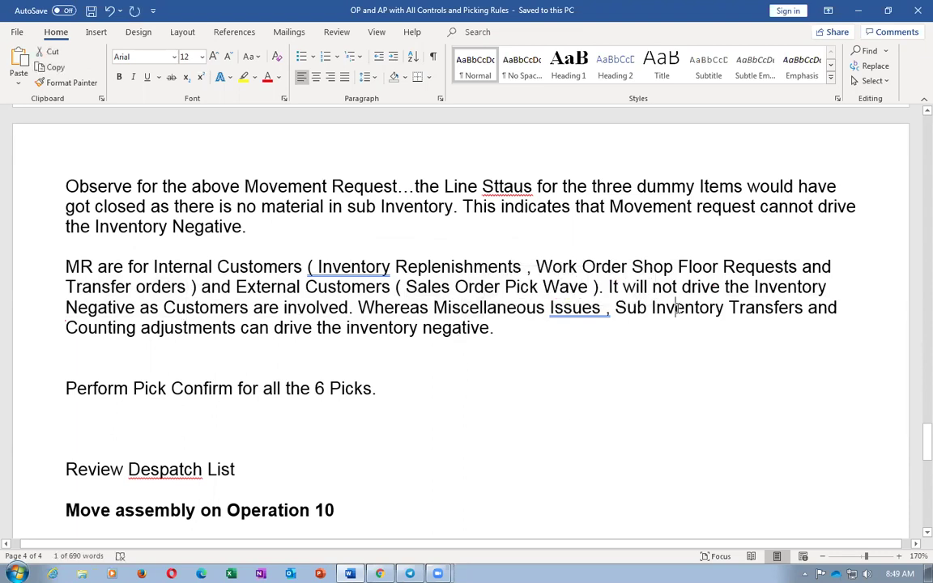
{"action": "left_click", "coordinate": [136, 328]}
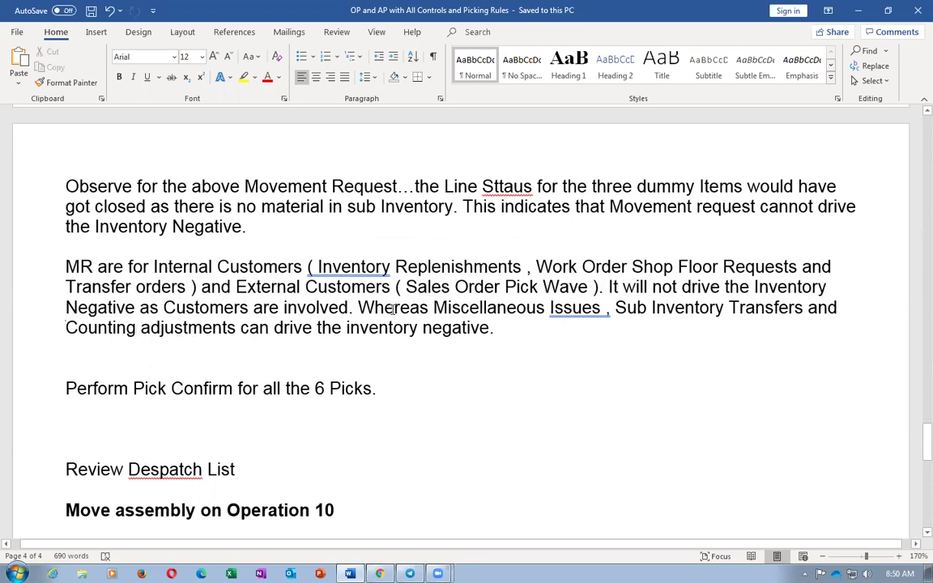
{"action": "left_click_drag", "start_coordinate": [357, 307], "coordinate": [397, 327]}
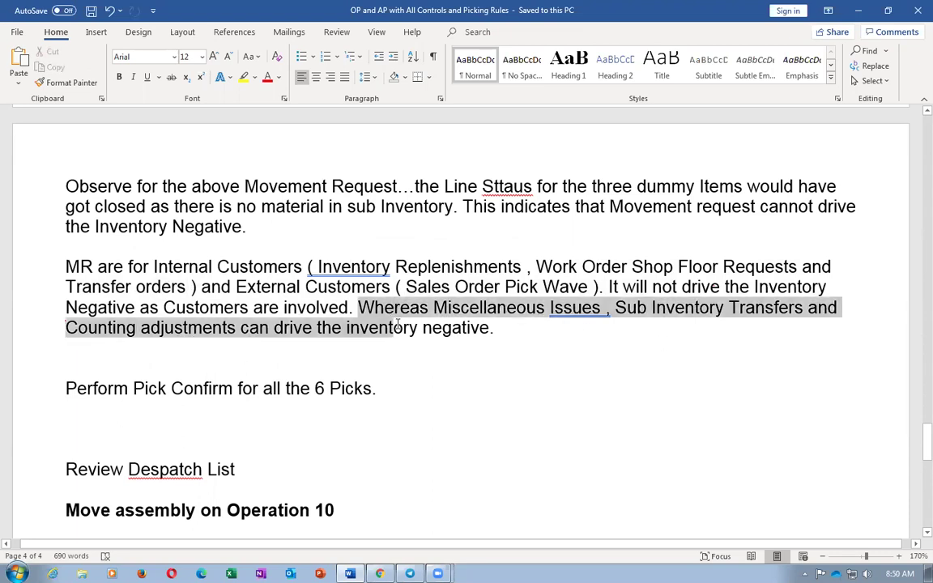
{"action": "key", "text": "ctrl+z"}
{"action": "left_click", "coordinate": [445, 371]}
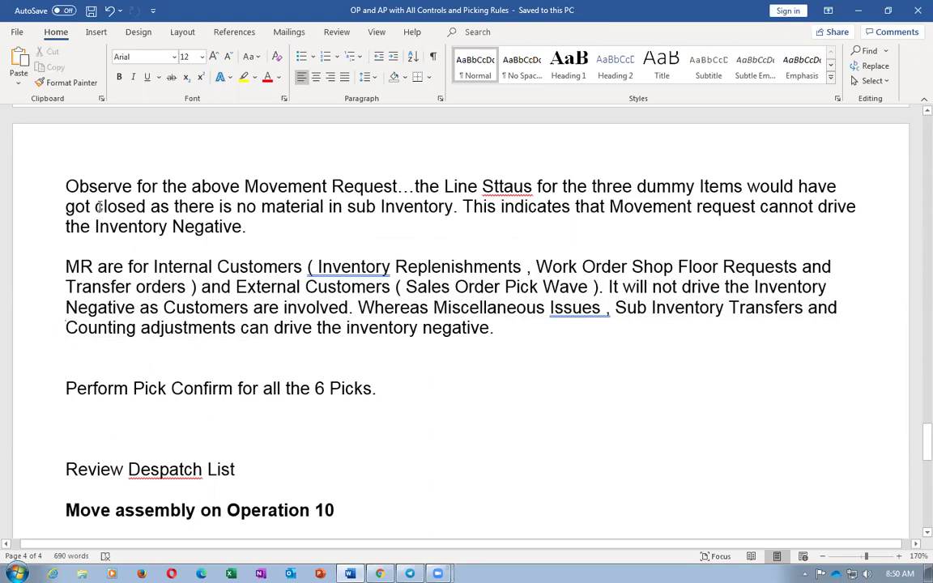
- Return to Oracle, close movement request 91011 and Manage Movement Requests, and go back to the Inventory Management overview
{"action": "left_click_drag", "start_coordinate": [94, 207], "coordinate": [125, 209]}
{"action": "key", "text": "alt+Tab"}
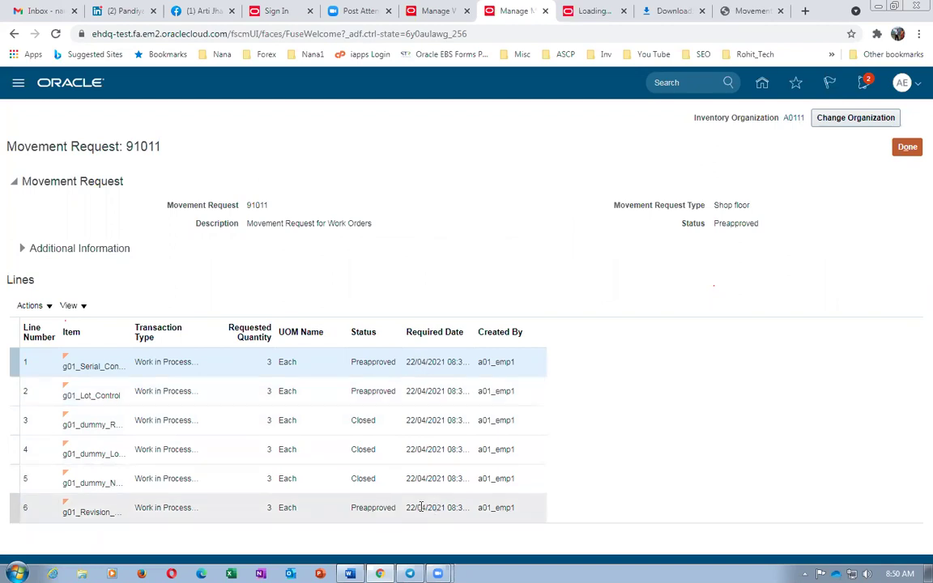
{"action": "left_click", "coordinate": [906, 146]}
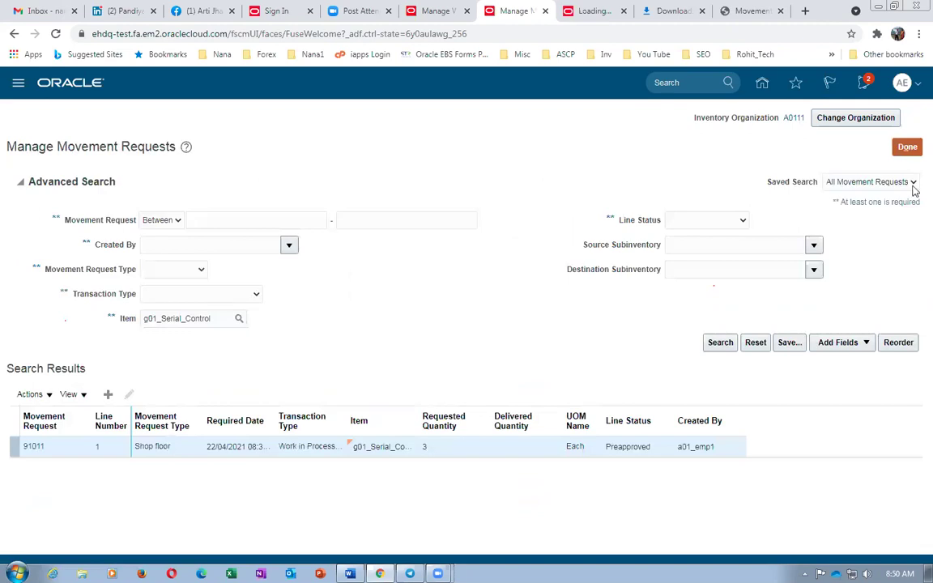
{"action": "left_click", "coordinate": [906, 146]}
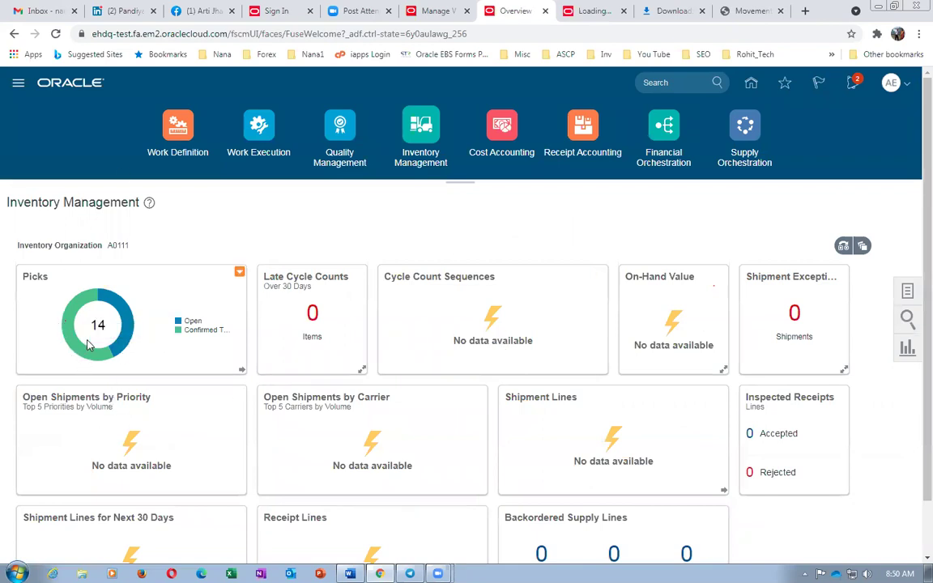
{"action": "mouse_move", "coordinate": [100, 362]}
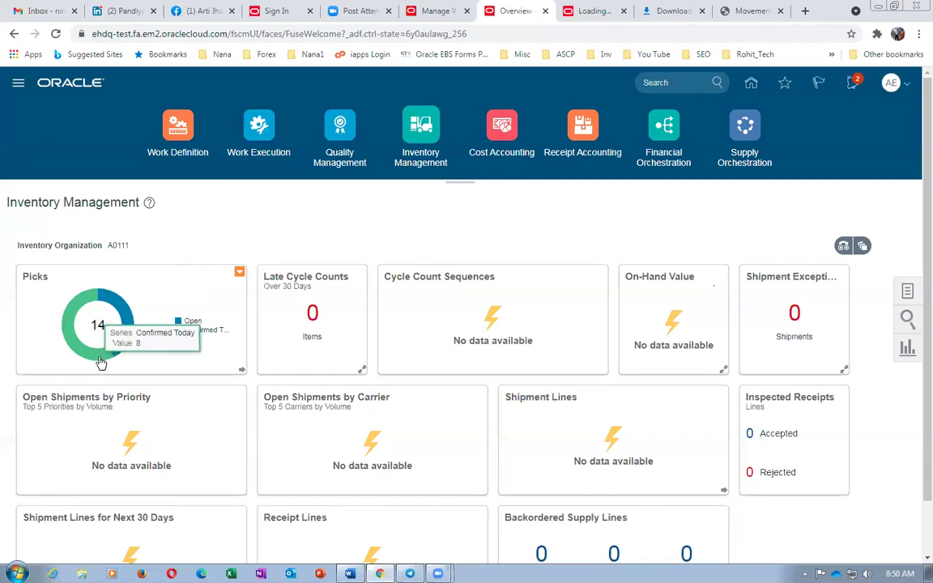
{"action": "mouse_move", "coordinate": [121, 307]}
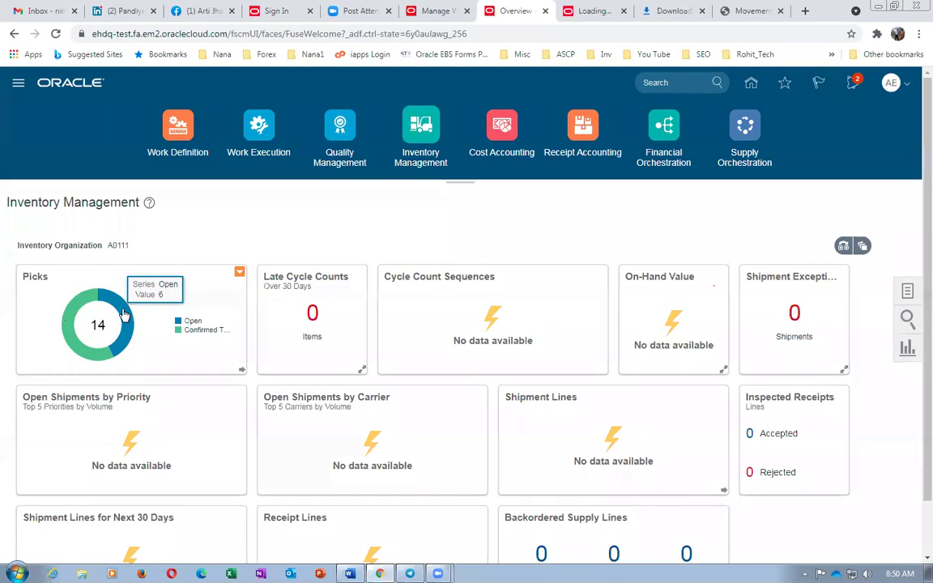
{"action": "key", "text": "alt+Tab"}
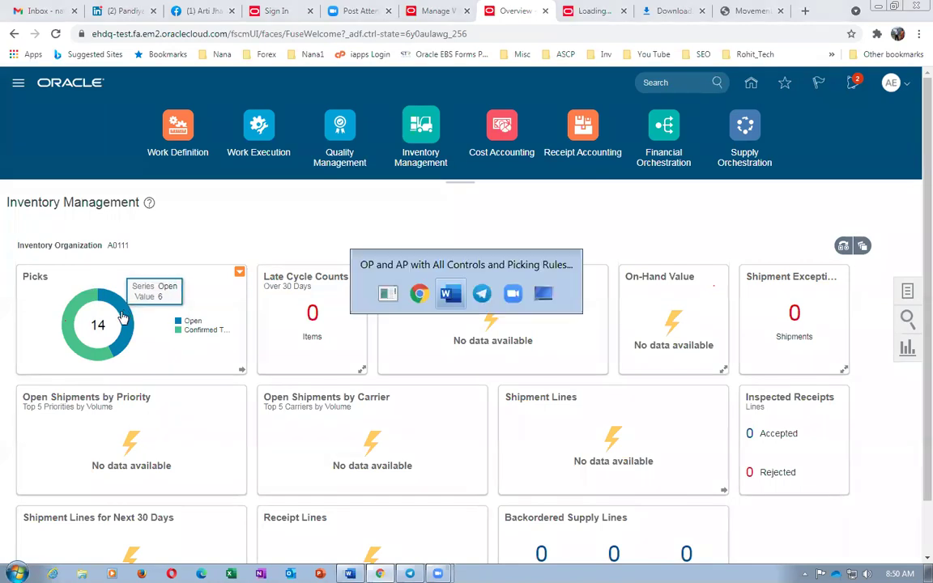
{"action": "key", "text": "Tab"}
{"action": "key", "text": "Tab"}
{"action": "key", "text": "Tab"}
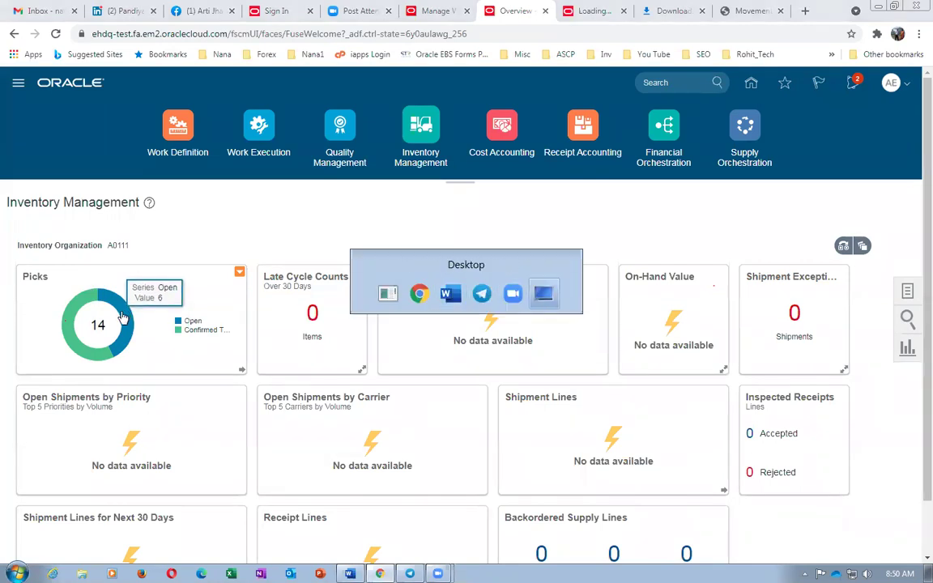
{"action": "key", "text": "Escape"}
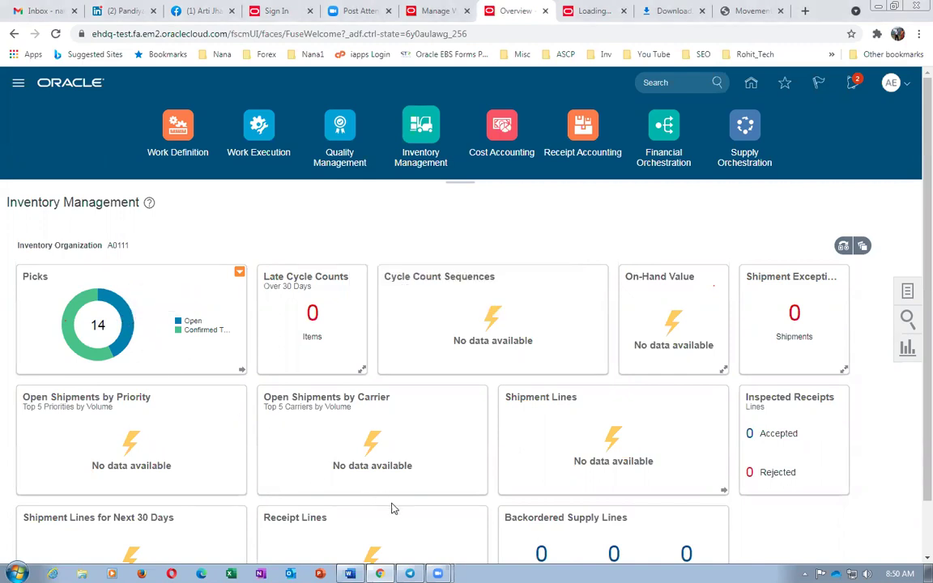
{"action": "key", "text": "alt+Tab"}
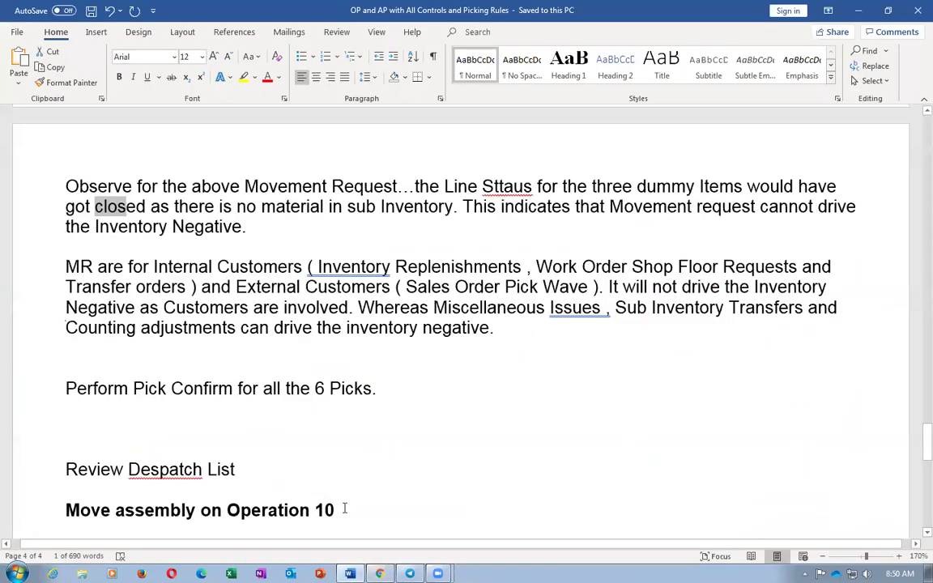
{"action": "key", "text": "alt+Tab"}
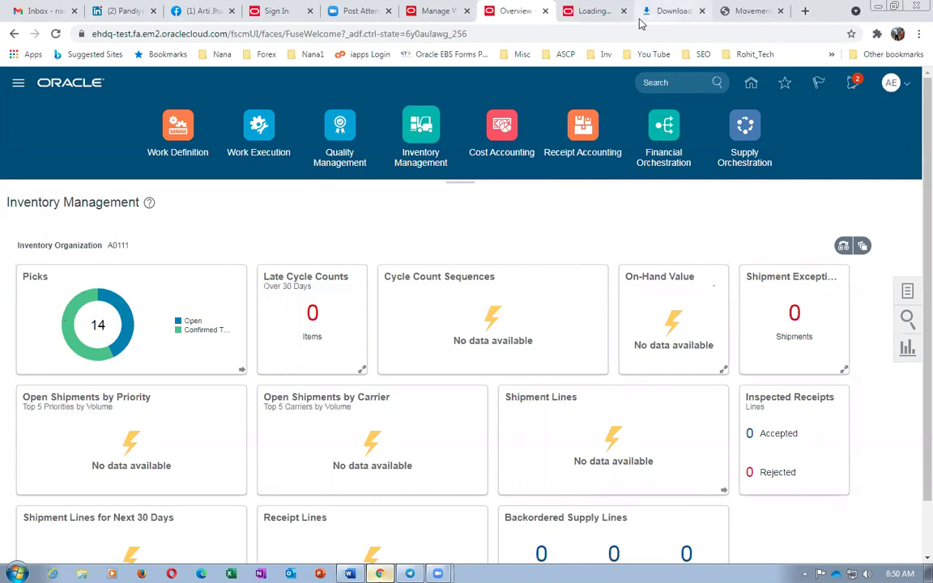
- Check the movement request pick slip PDF against the Word exercise and return to the Inventory Management overview
{"action": "left_click", "coordinate": [590, 13]}
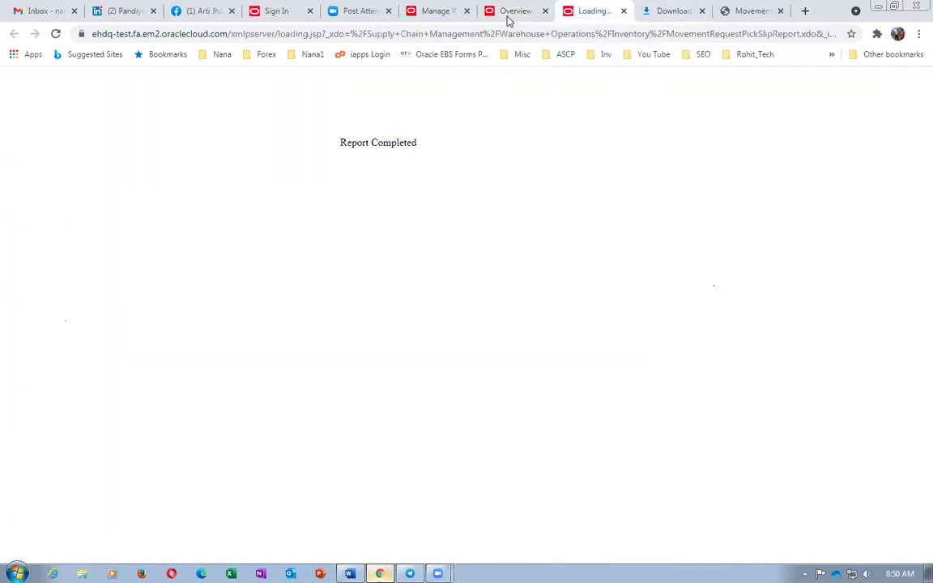
{"action": "left_click", "coordinate": [439, 11]}
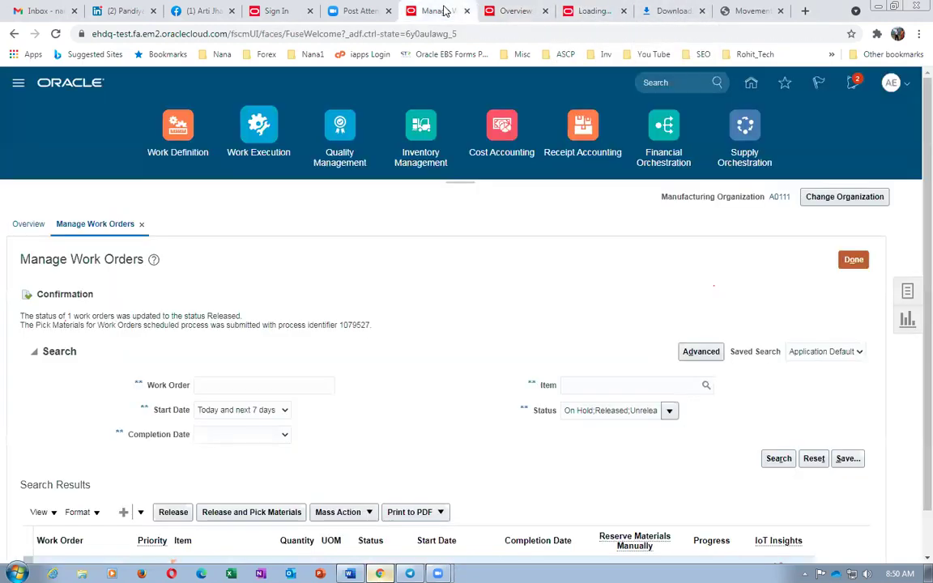
{"action": "left_click", "coordinate": [745, 12]}
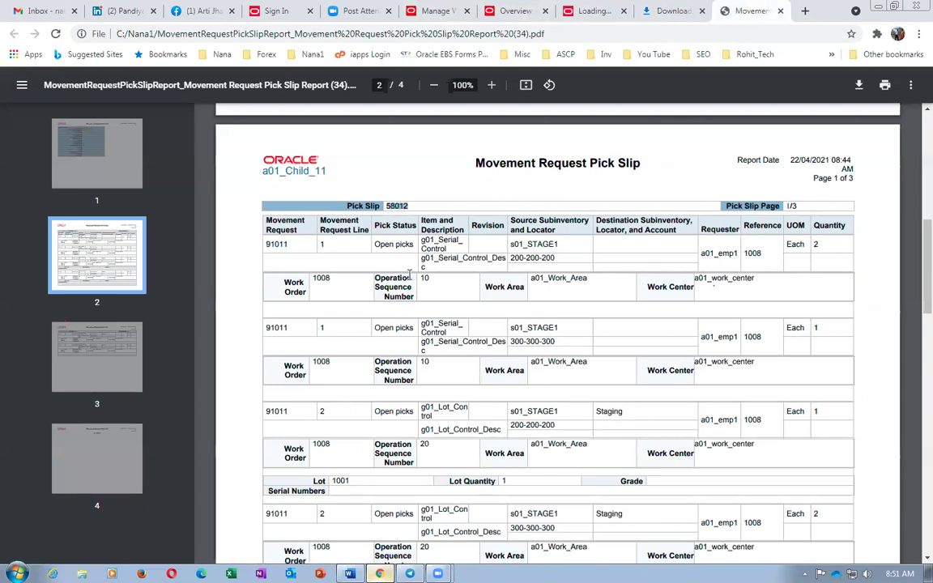
{"action": "key", "text": "alt+Tab"}
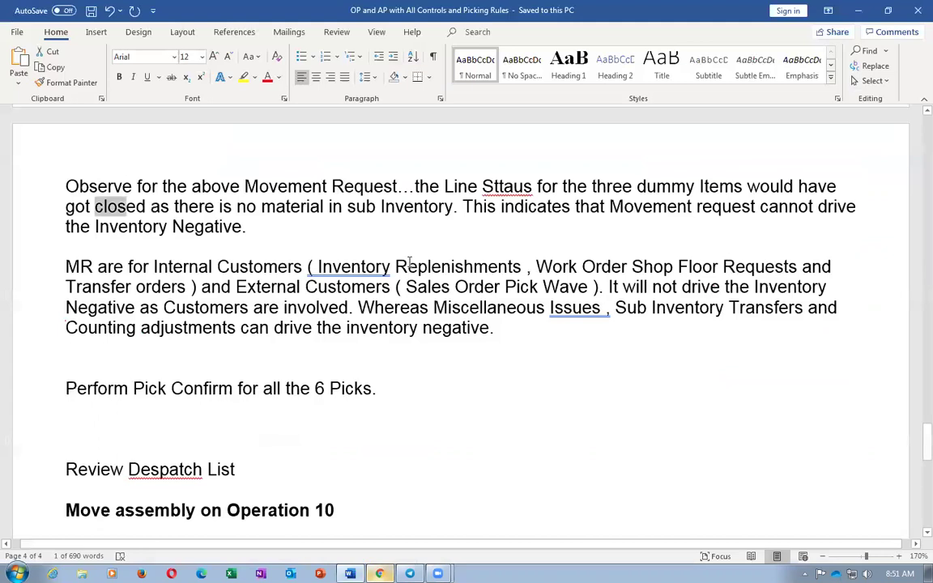
{"action": "key", "text": "alt+Tab"}
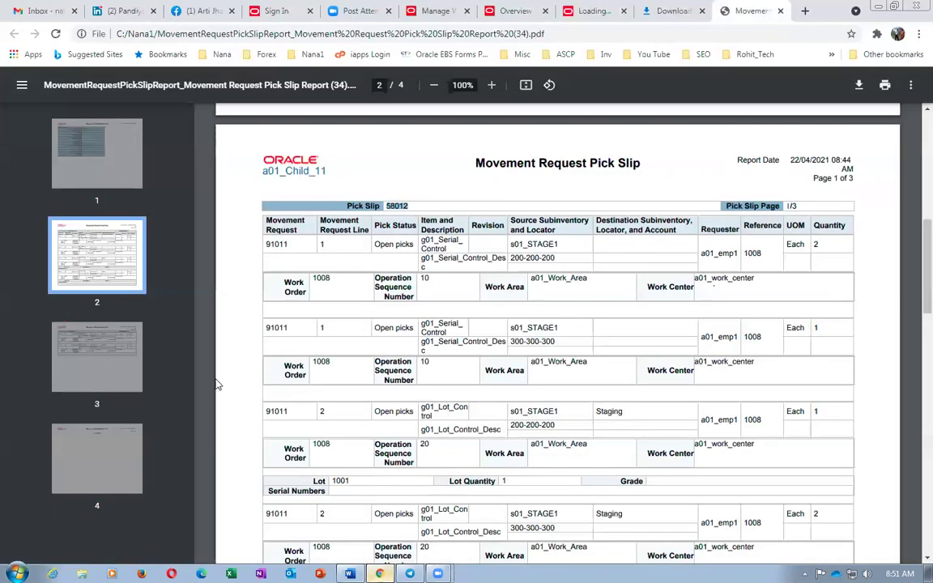
{"action": "left_click", "coordinate": [666, 12]}
{"action": "left_click", "coordinate": [603, 13]}
{"action": "left_click", "coordinate": [507, 14]}
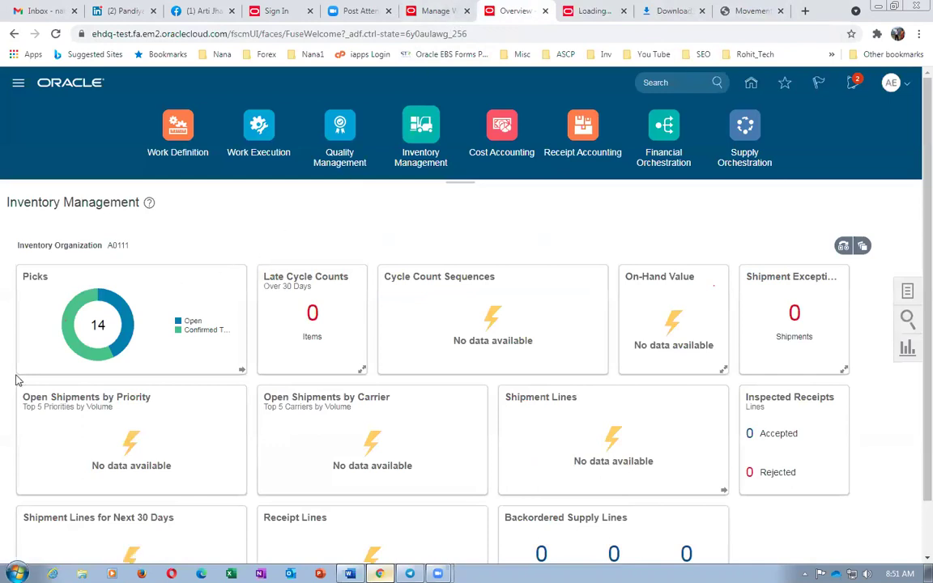
- Open pick slip 58012 from the Picks chart and review the source locators of its six open lines
{"action": "left_click", "coordinate": [126, 324]}
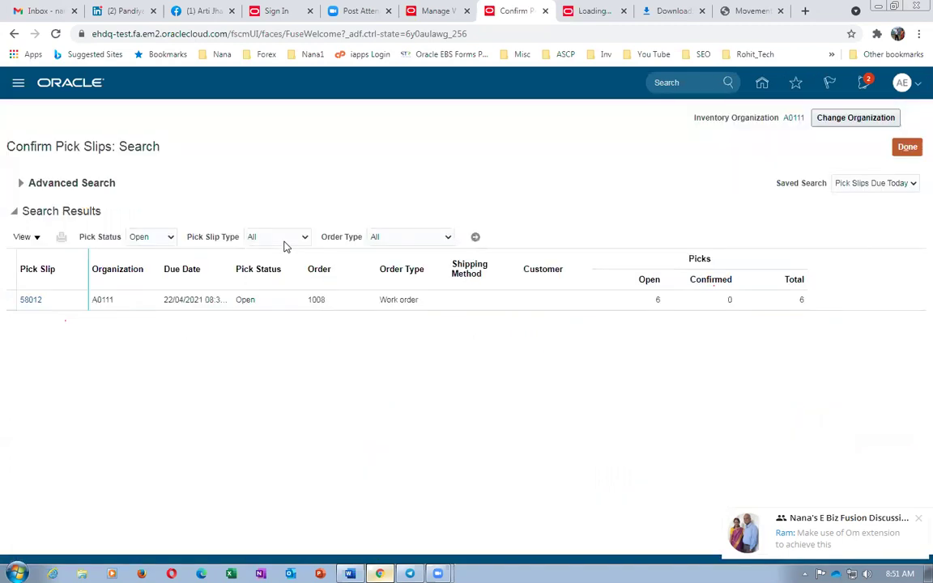
{"action": "left_click", "coordinate": [33, 301]}
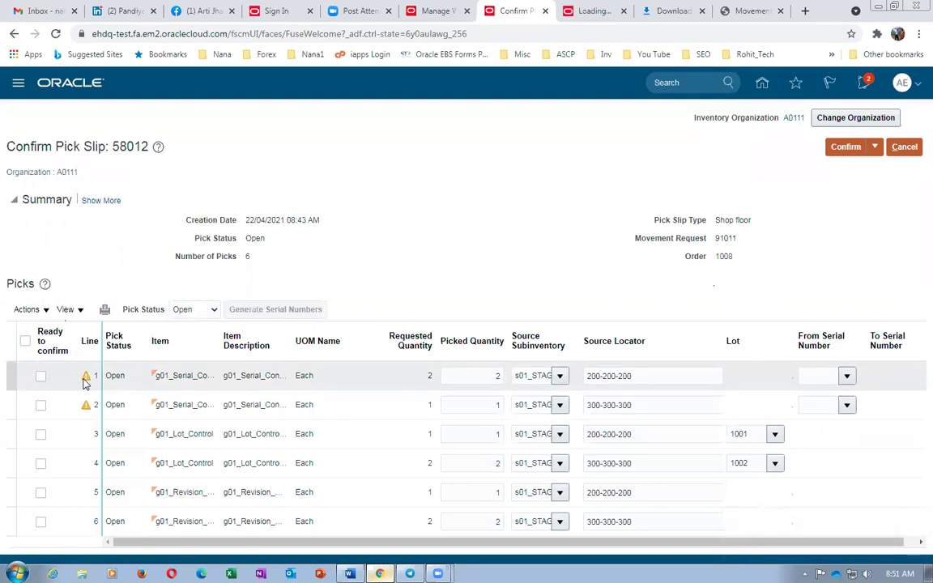
{"action": "mouse_move", "coordinate": [84, 383]}
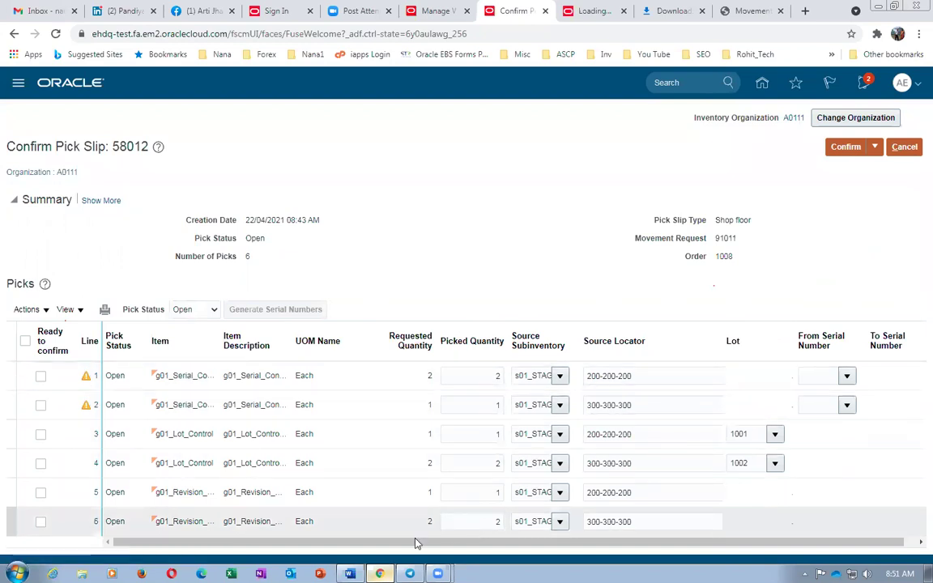
{"action": "left_click_drag", "start_coordinate": [402, 548], "coordinate": [459, 551]}
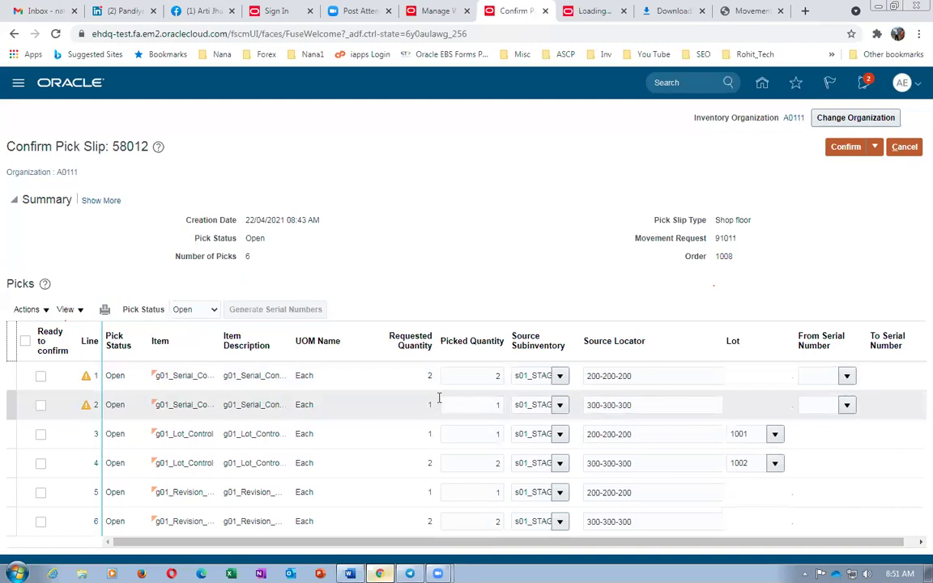
{"action": "left_click", "coordinate": [625, 380]}
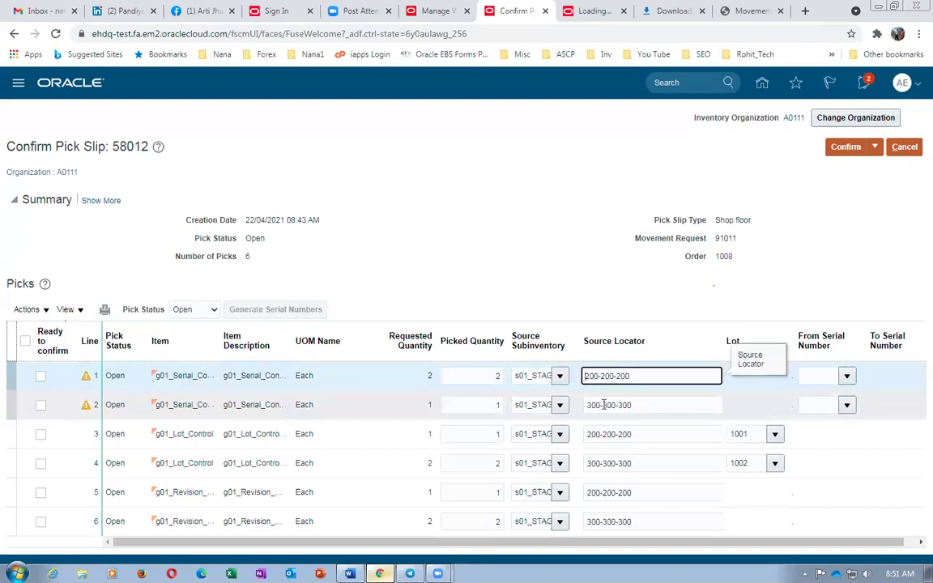
{"action": "key", "text": "Down"}
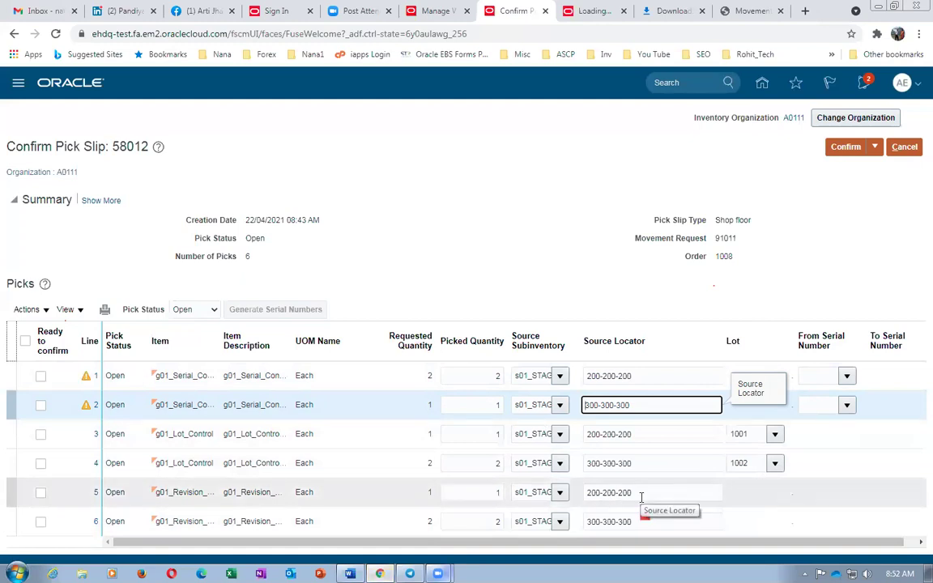
{"action": "left_click", "coordinate": [442, 277]}
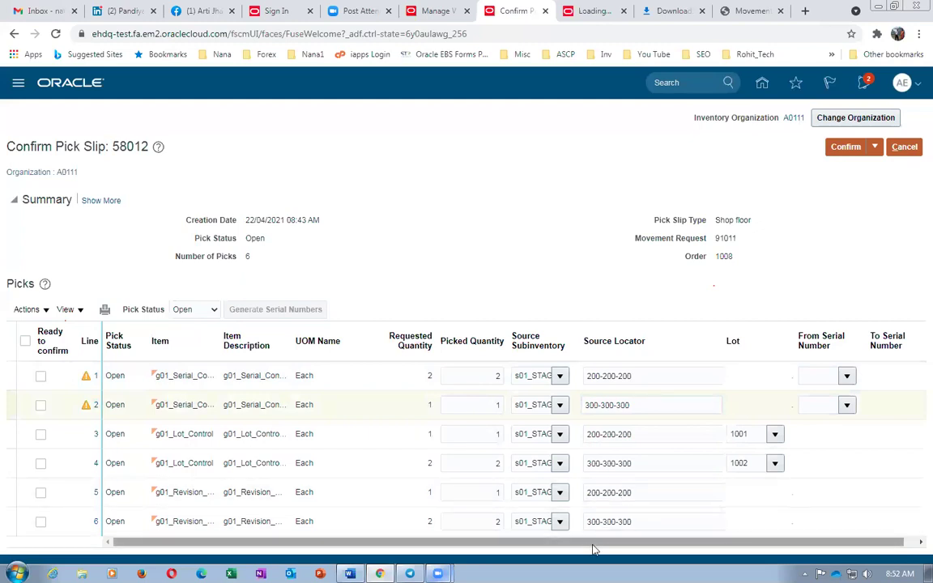
- Mark the lot- and revision-controlled lines 3 to 6 as ready to confirm, leaving lines 1 and 2 unmarked, and confirm and close
{"action": "left_click", "coordinate": [25, 341]}
{"action": "left_click", "coordinate": [41, 376]}
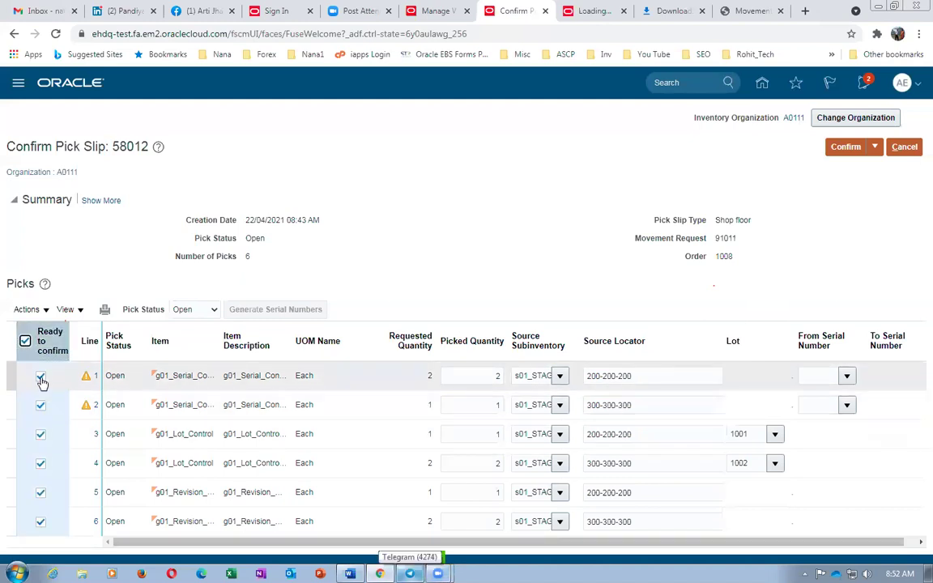
{"action": "left_click", "coordinate": [41, 405]}
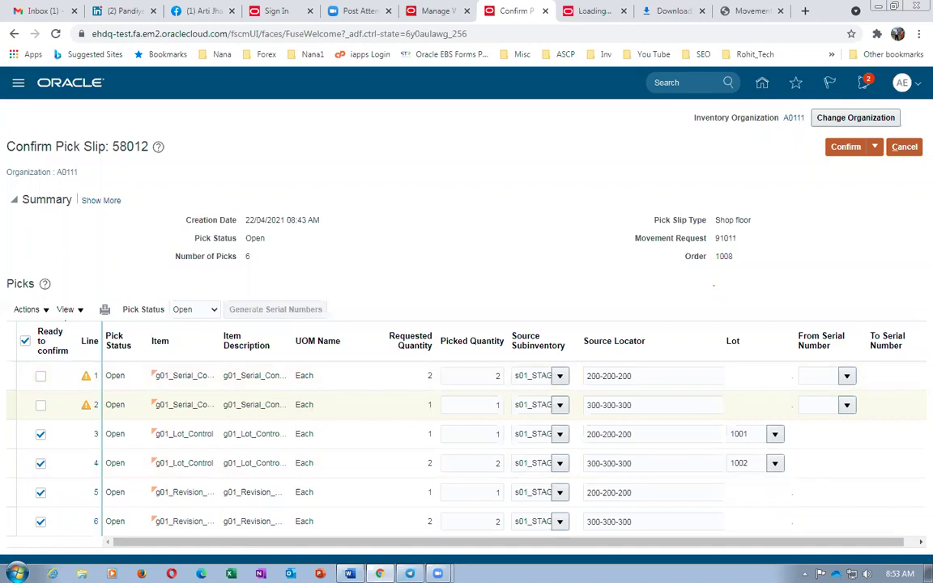
{"action": "left_click", "coordinate": [875, 148]}
{"action": "left_click", "coordinate": [877, 169]}
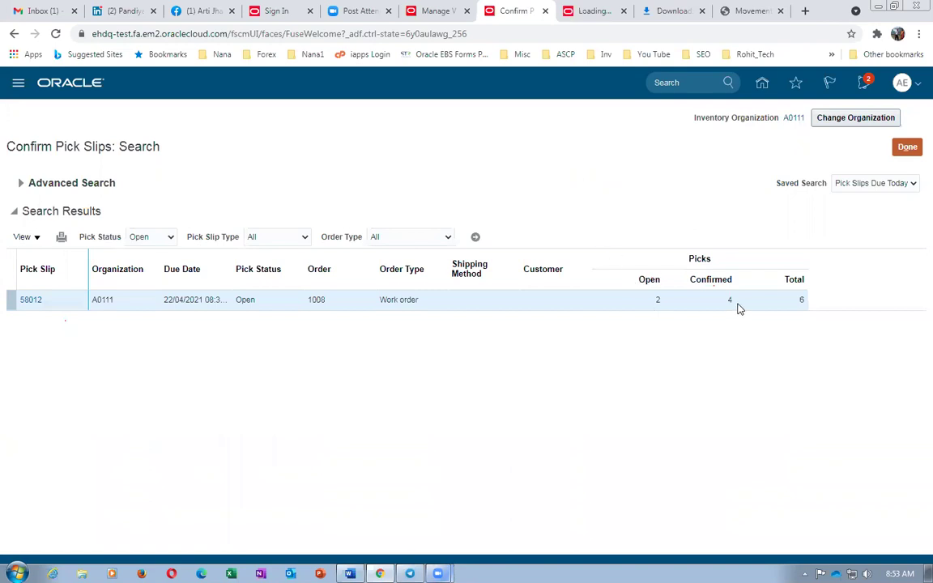
- Reopen pick slip 58012, mark both remaining lines as ready to confirm, and set line 1's From Serial Number to 107
{"action": "left_click", "coordinate": [29, 300]}
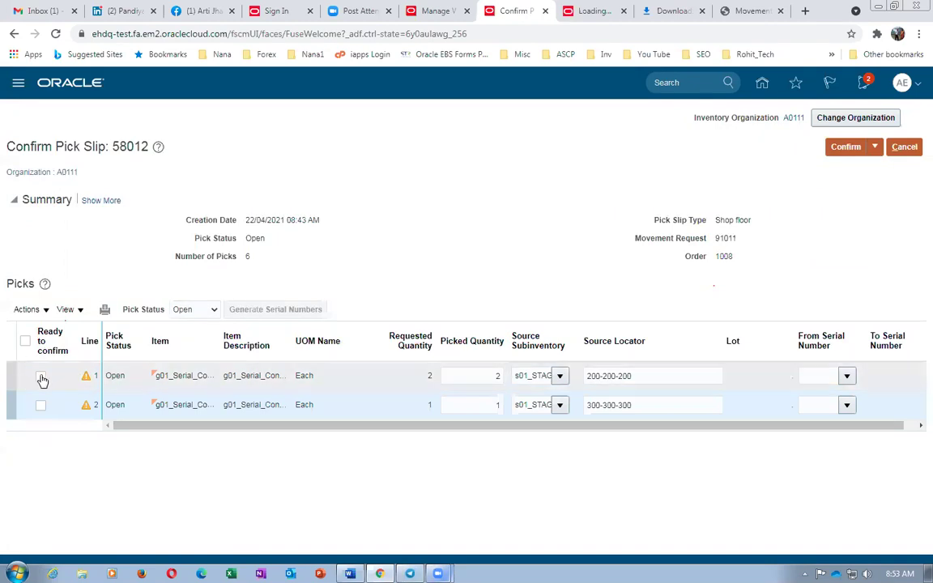
{"action": "left_click", "coordinate": [25, 341]}
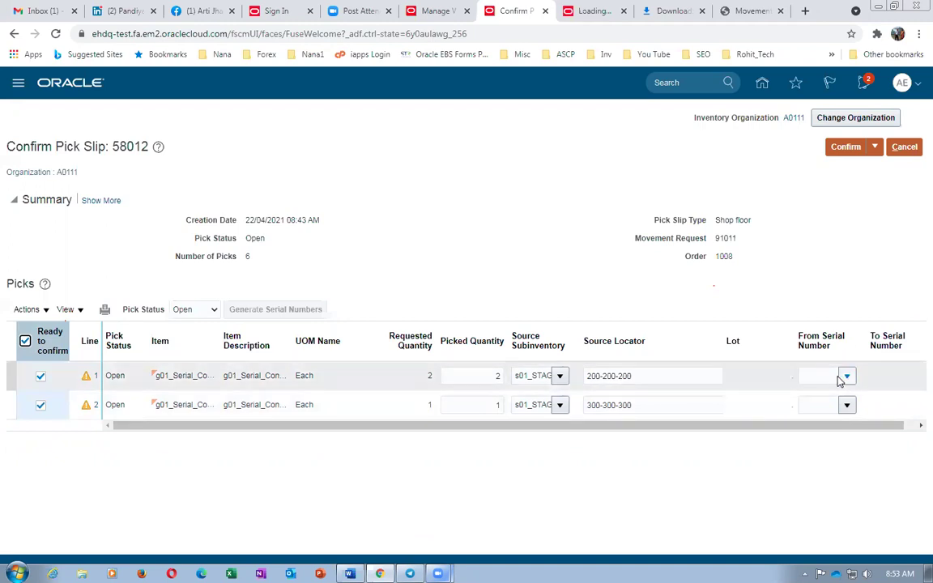
{"action": "left_click", "coordinate": [812, 375]}
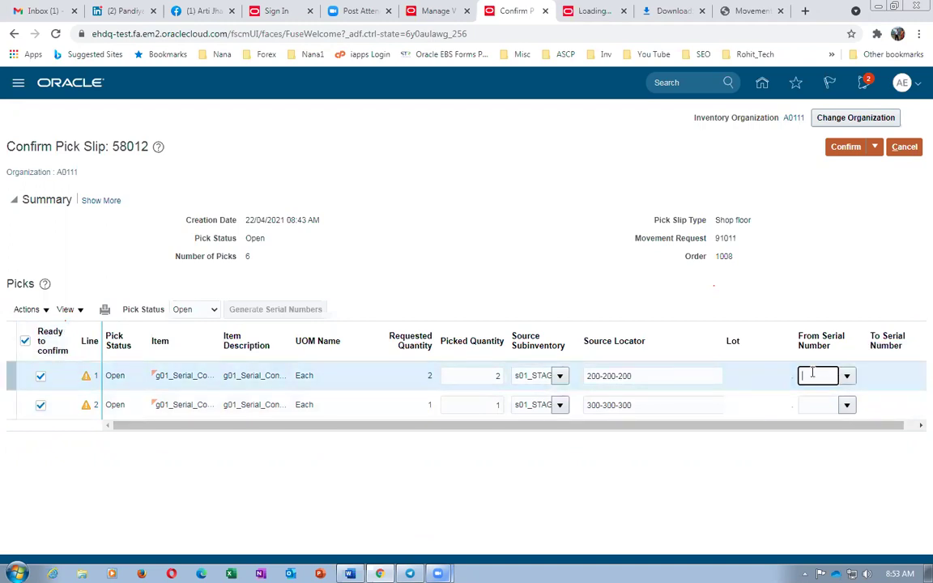
{"action": "type", "text": "107"}
{"action": "key", "text": "Tab"}
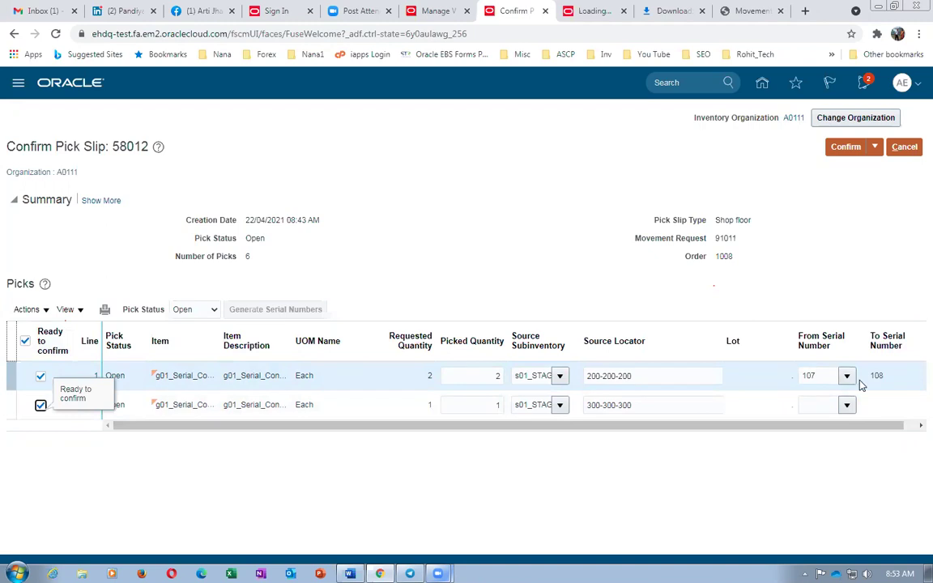
- Look up and assign serial number 101 to line 2, and confirm and close the pick slip
{"action": "left_click", "coordinate": [816, 404]}
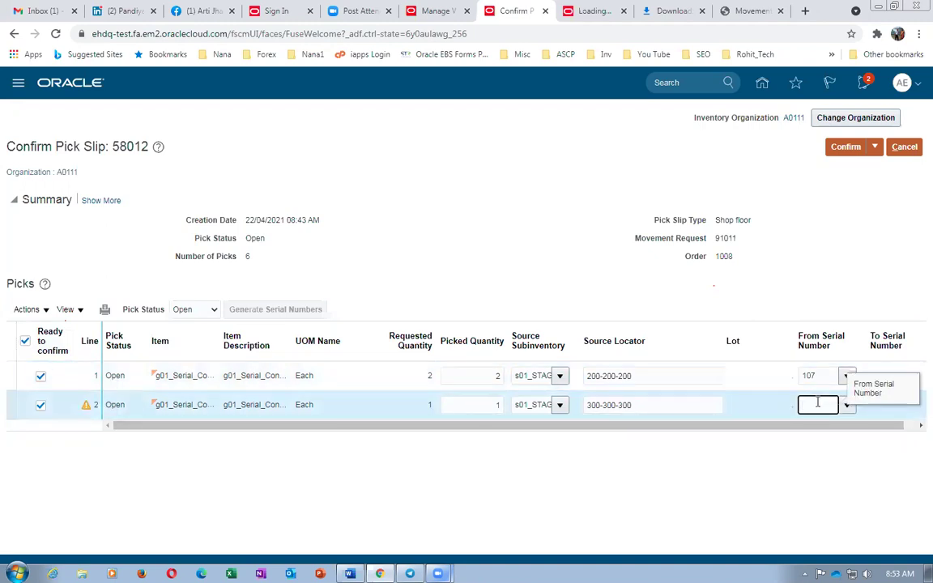
{"action": "left_click", "coordinate": [846, 405]}
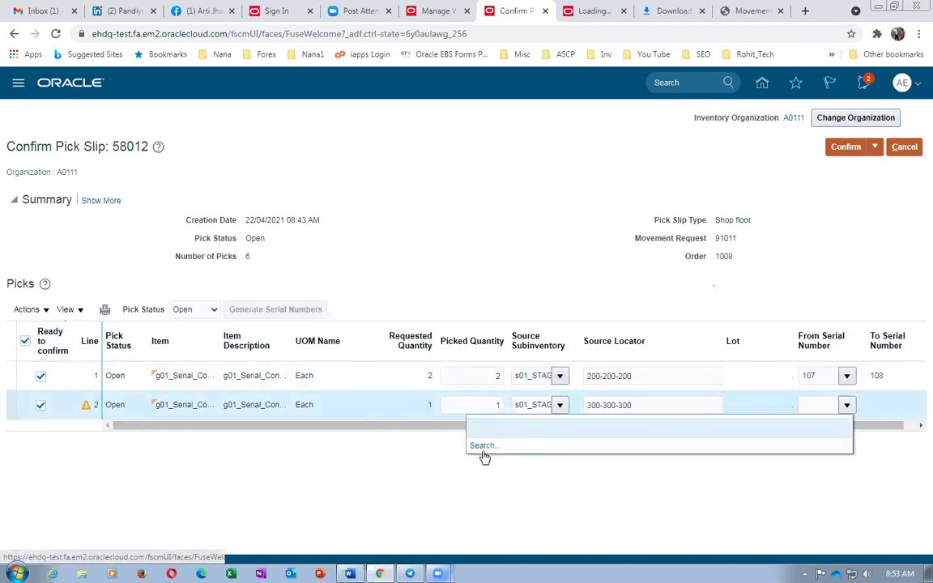
{"action": "left_click", "coordinate": [483, 446]}
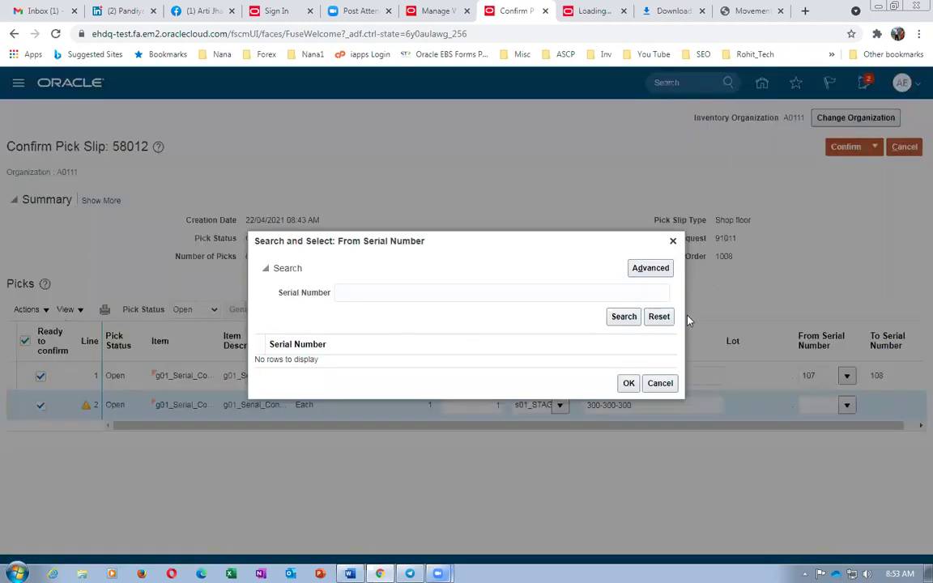
{"action": "left_click", "coordinate": [623, 316]}
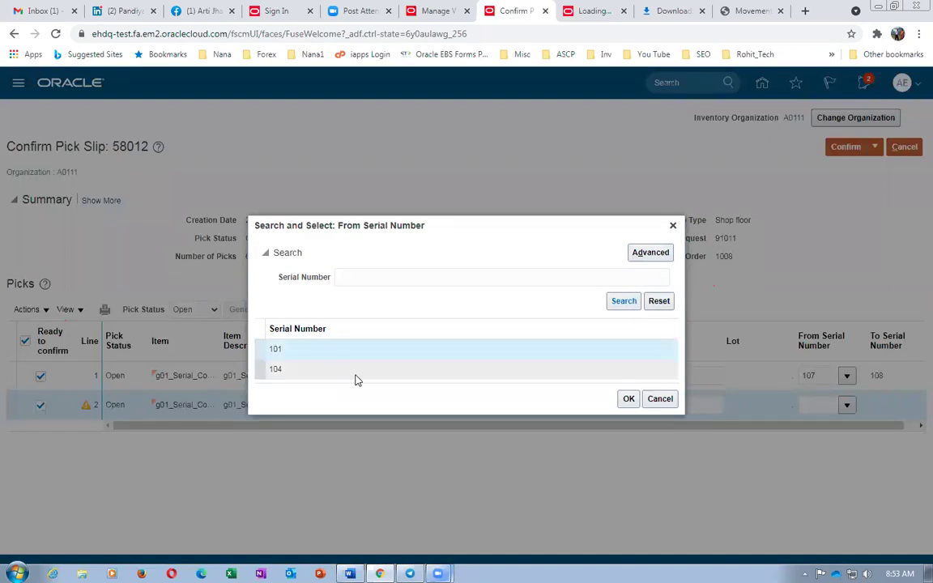
{"action": "left_click", "coordinate": [628, 398]}
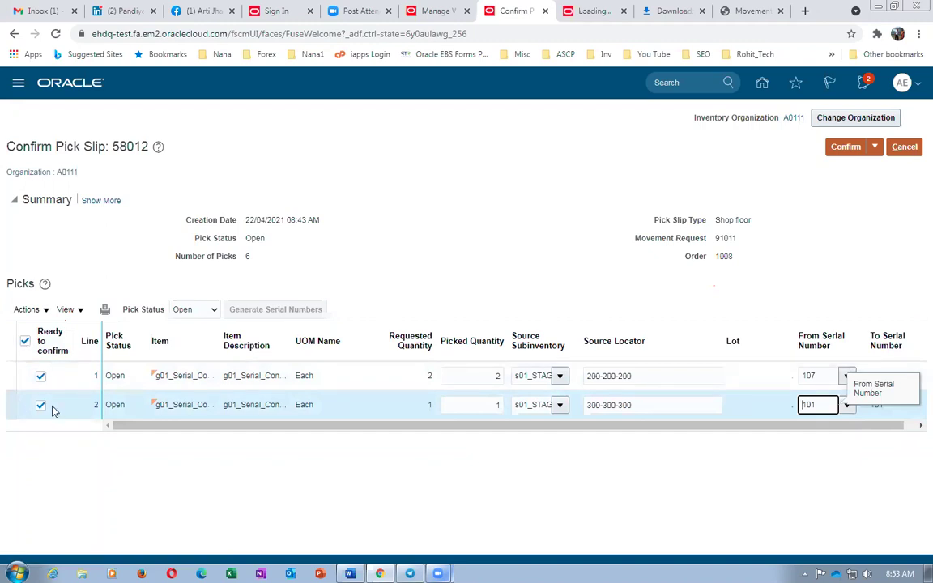
{"action": "left_click", "coordinate": [874, 149]}
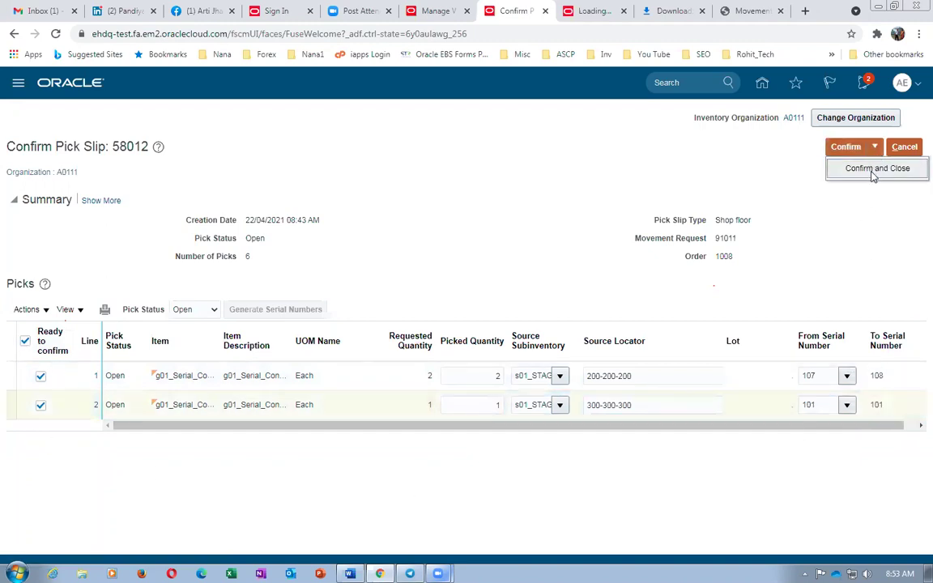
{"action": "left_click", "coordinate": [873, 170]}
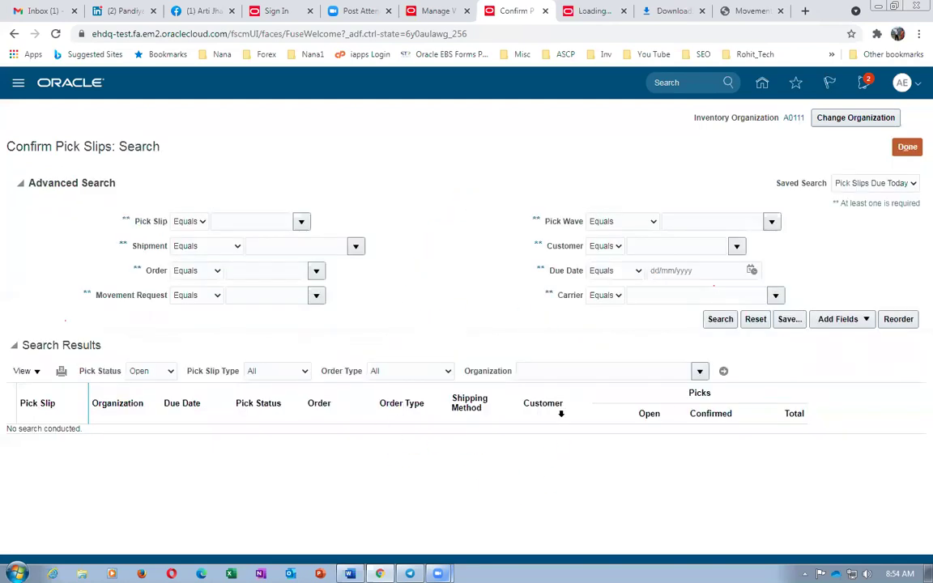
- Leave the pick slip search and open Manage Item Quantities from the Inventory Management tasks
{"action": "left_click", "coordinate": [907, 146]}
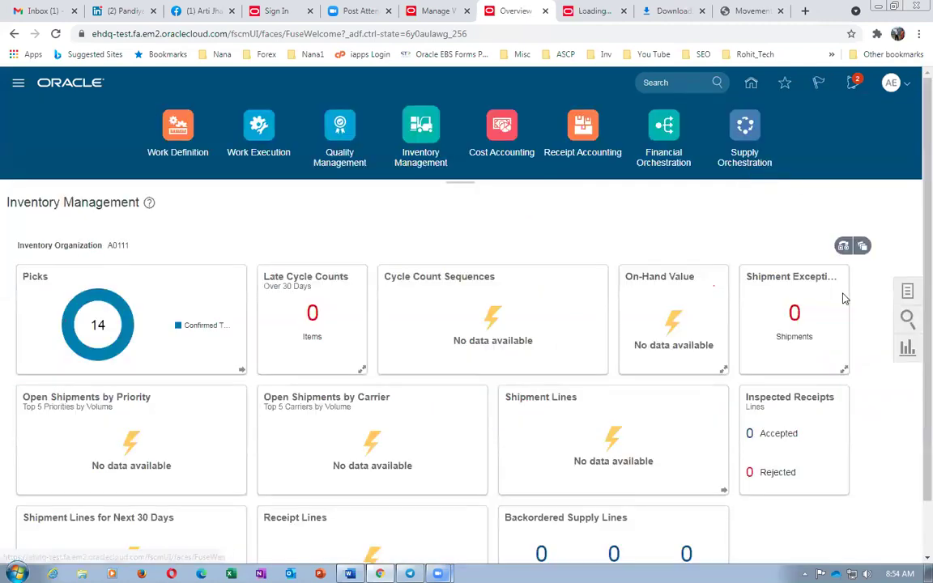
{"action": "left_click", "coordinate": [752, 84]}
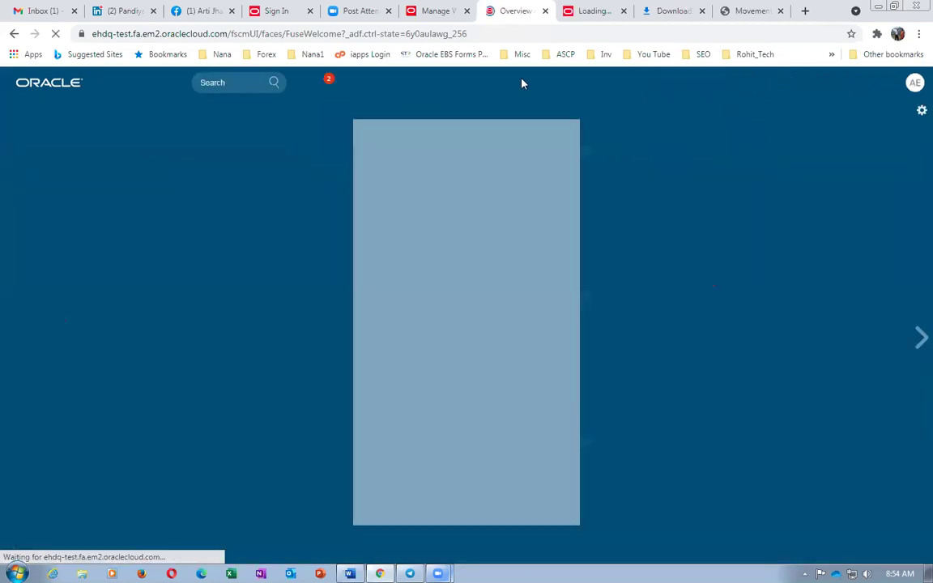
{"action": "left_click", "coordinate": [526, 180]}
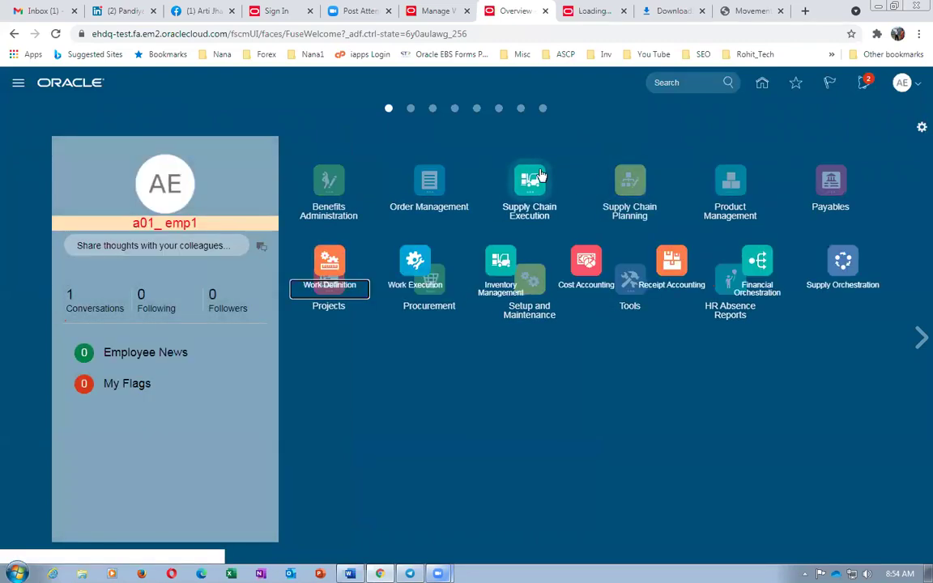
{"action": "left_click", "coordinate": [500, 259]}
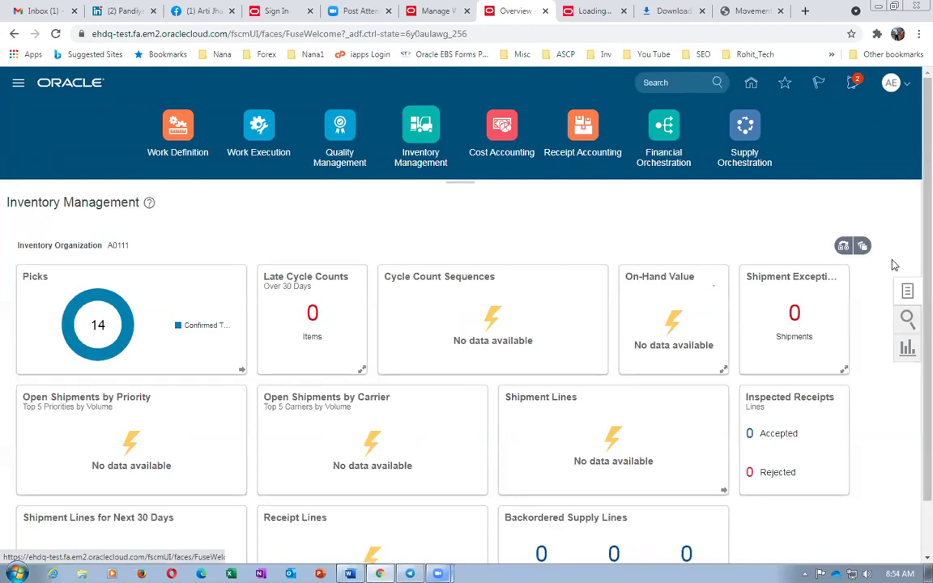
{"action": "left_click", "coordinate": [905, 292]}
{"action": "left_click", "coordinate": [686, 226]}
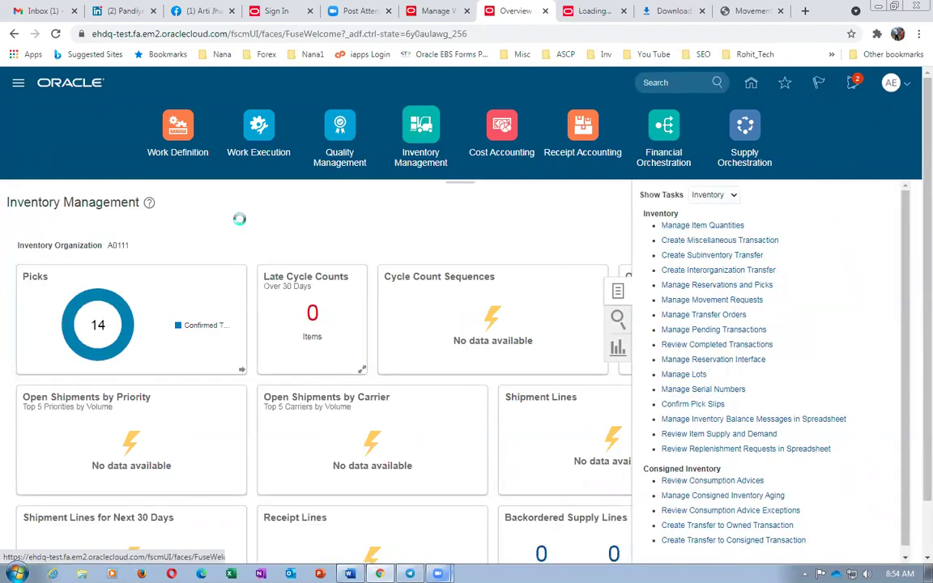
{"action": "left_click", "coordinate": [163, 220]}
- Switch to the Word exercise and copy the item name g01_Serial_Control from the miscellaneous receipt table
{"action": "key", "text": "alt+Tab"}
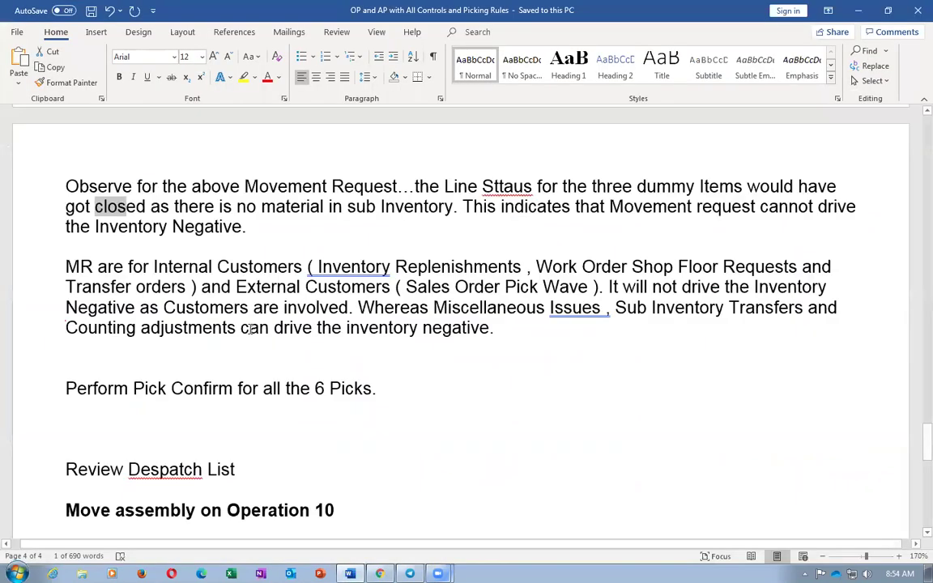
{"action": "scroll", "coordinate": [253, 328], "scroll_direction": "up", "scroll_amount": 15}
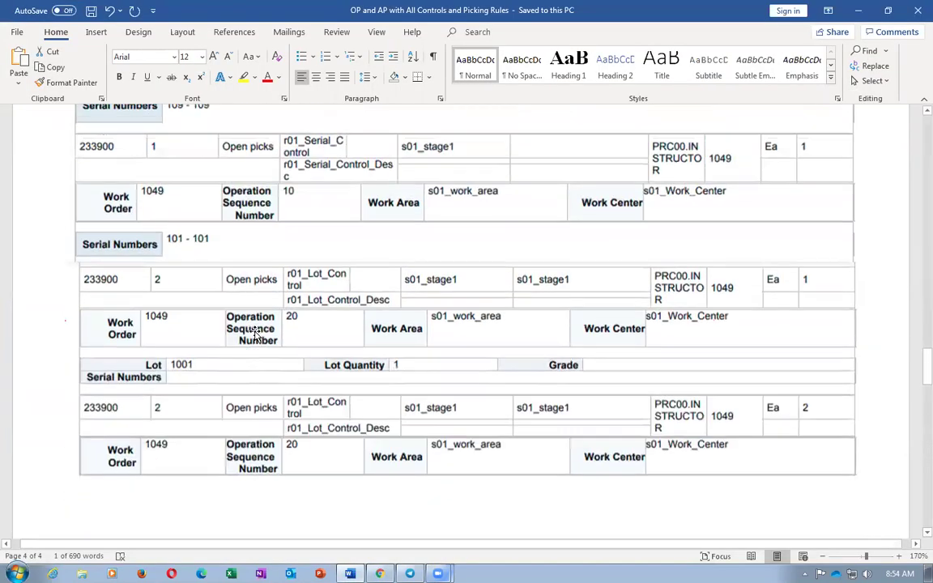
{"action": "scroll", "coordinate": [259, 333], "scroll_direction": "up", "scroll_amount": 15}
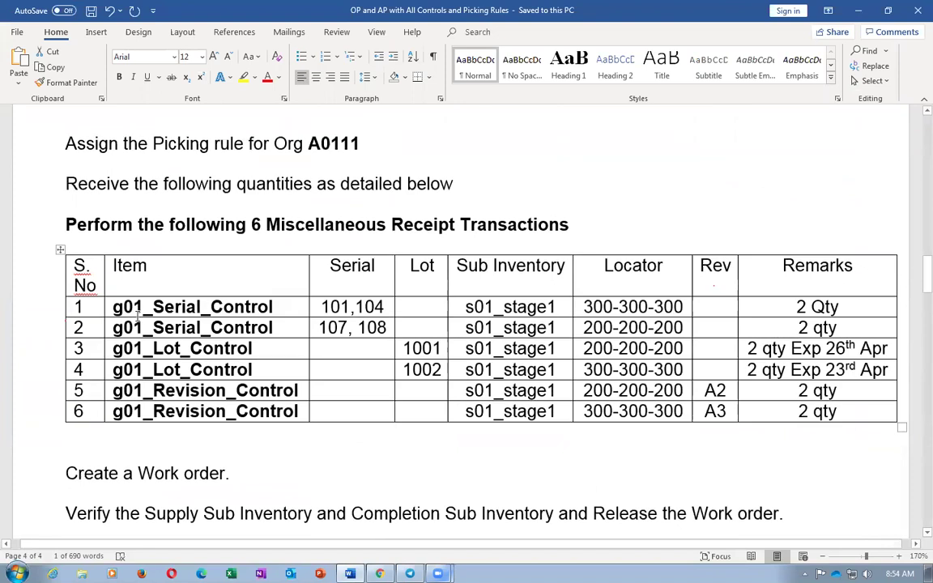
{"action": "double_click", "coordinate": [107, 306]}
{"action": "key", "text": "ctrl+c"}
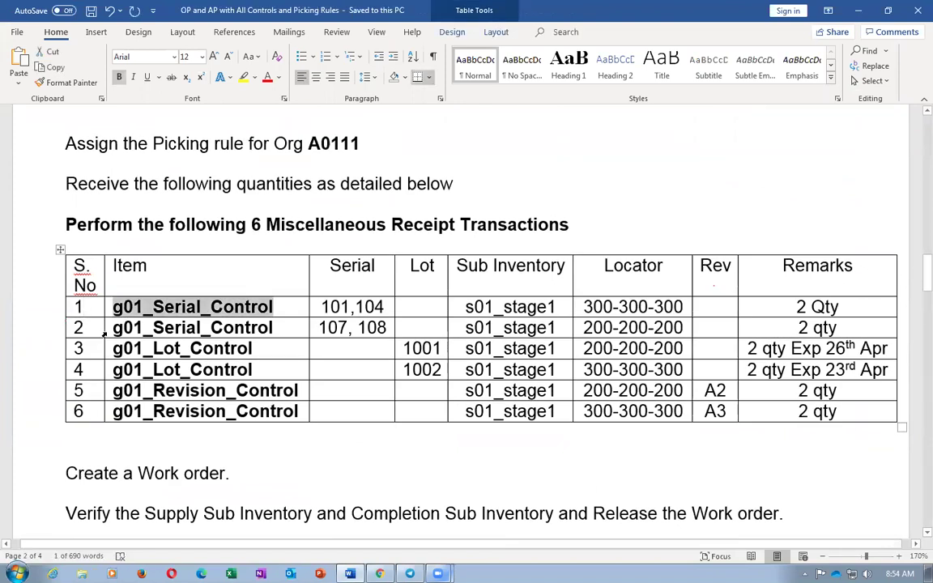
- Return to Oracle and search the on-hand quantities for item g01_Serial_Control in organization A0111
{"action": "key", "text": "alt+Tab"}
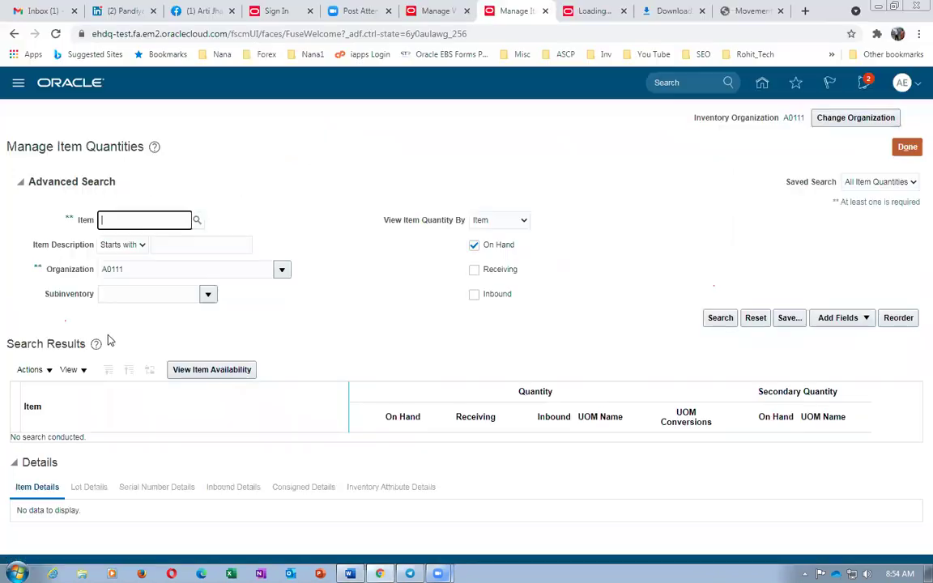
{"action": "key", "text": "ctrl+v"}
{"action": "key", "text": "Tab"}
{"action": "left_click", "coordinate": [720, 319]}
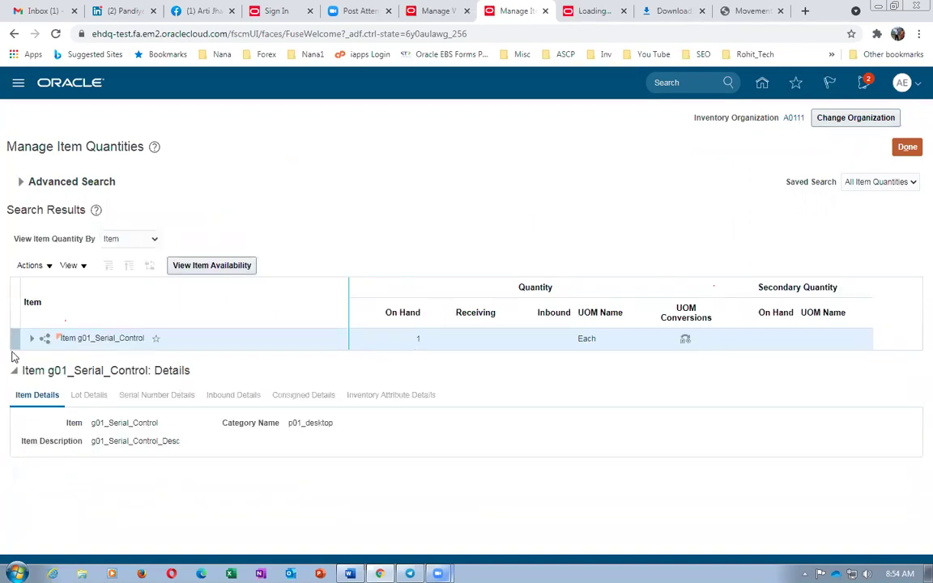
- Expand g01_Serial_Control through organization A0111 and subinventory s01_STAGE1 to examine its on-hand quantity by locator
{"action": "left_click", "coordinate": [33, 339]}
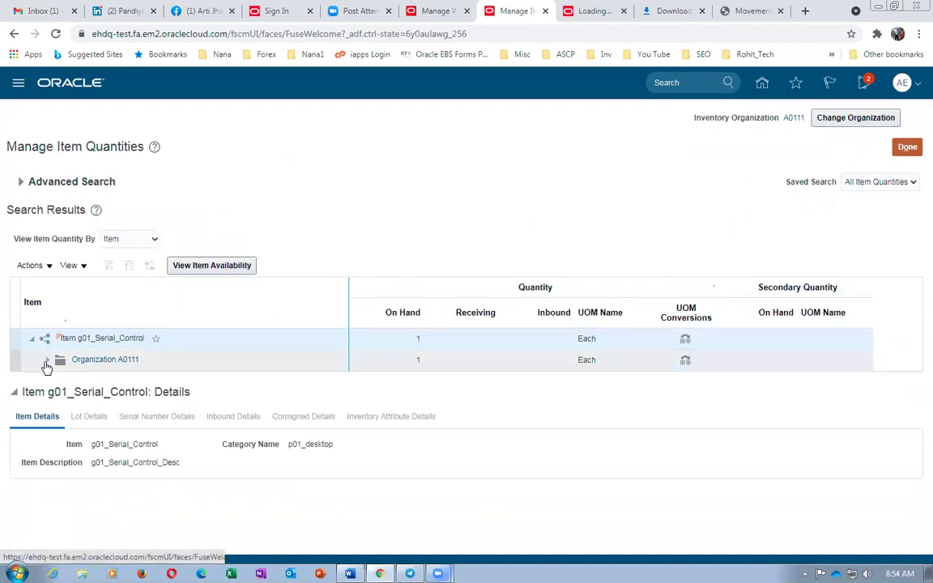
{"action": "left_click", "coordinate": [47, 360]}
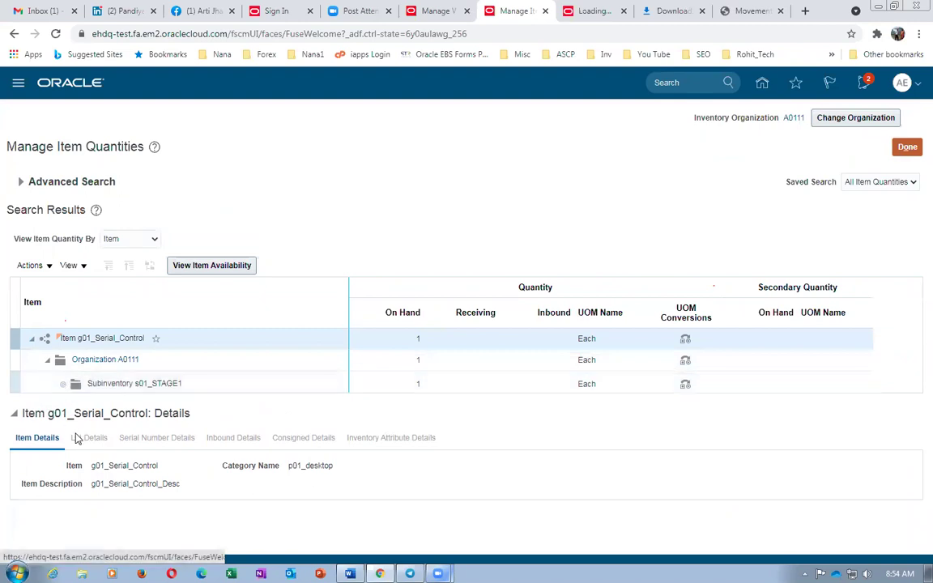
{"action": "left_click", "coordinate": [70, 385]}
{"action": "left_click", "coordinate": [79, 402]}
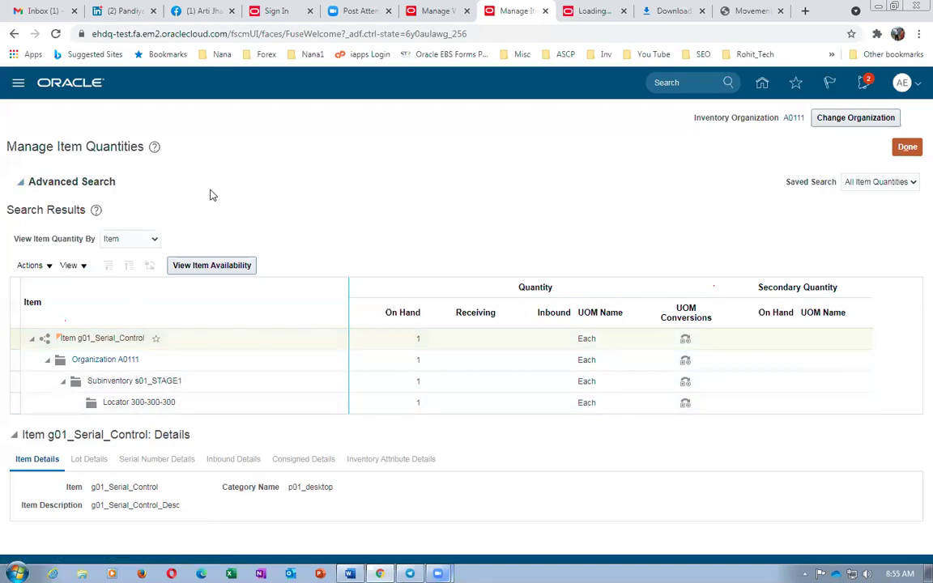
- Switch to the Word exercise and copy the item name g01_Lot_Control from row 3 of the receipt table
{"action": "key", "text": "alt+Tab"}
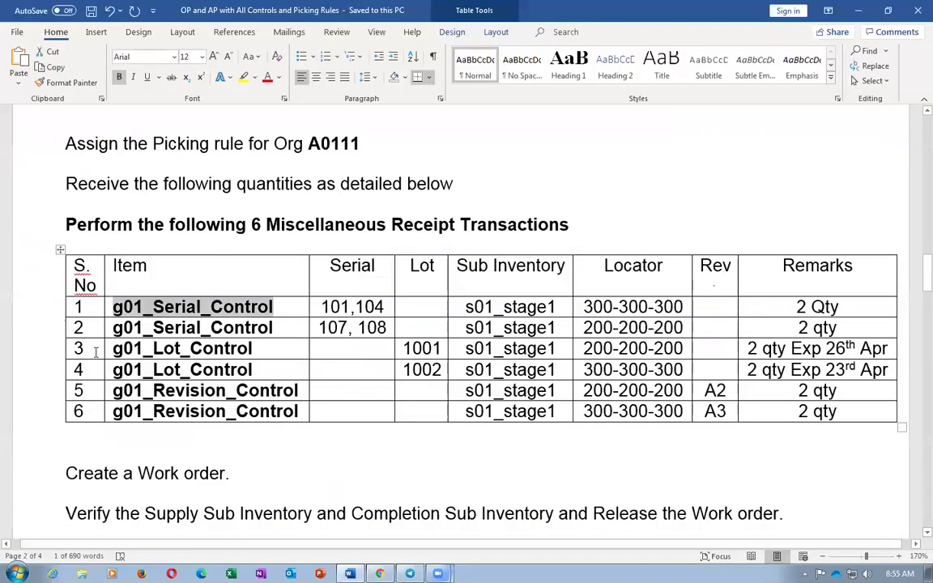
{"action": "double_click", "coordinate": [122, 348]}
{"action": "key", "text": "ctrl+c"}
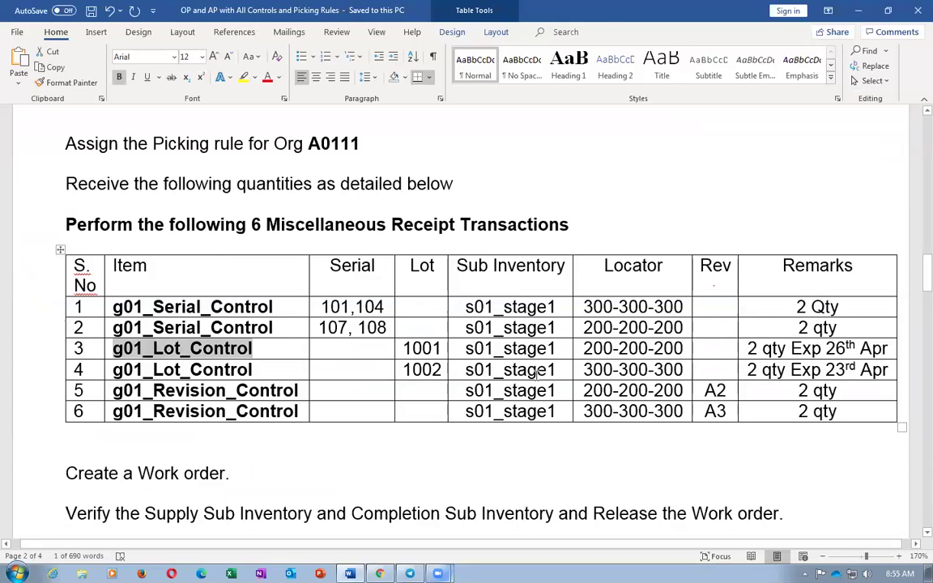
- Return to Oracle and search the on-hand quantities for item g01_Lot_Control in organization A0111
{"action": "key", "text": "alt+Tab"}
{"action": "left_click", "coordinate": [167, 220]}
{"action": "left_click_drag", "start_coordinate": [167, 219], "coordinate": [4, 222]}
{"action": "key", "text": "ctrl+v"}
{"action": "left_click", "coordinate": [4, 226]}
{"action": "left_click", "coordinate": [709, 318]}
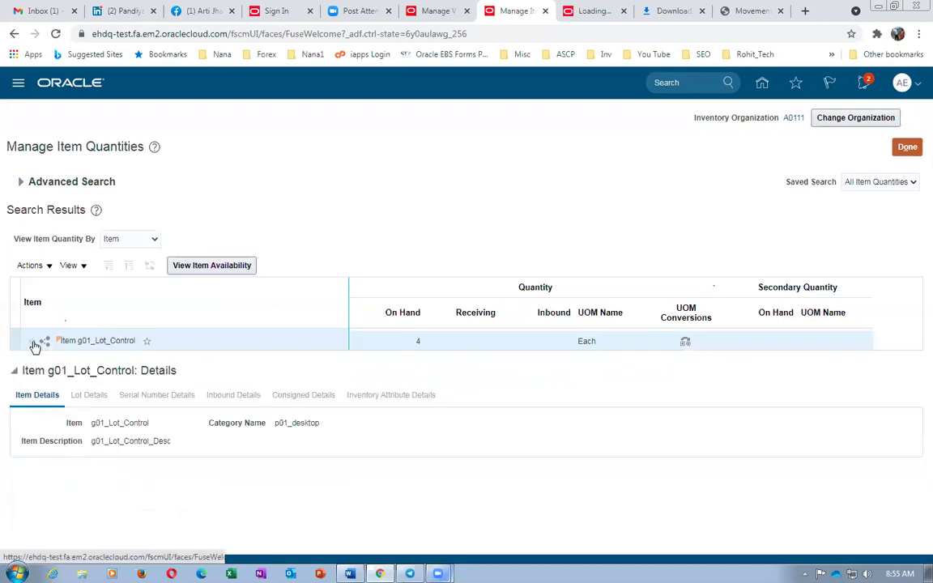
- Expand g01_Lot_Control through organization A0111 and examine its quantities in subinventories s01_STAGE1 and Staging, including lots 1001 and 1002
{"action": "left_click", "coordinate": [33, 342]}
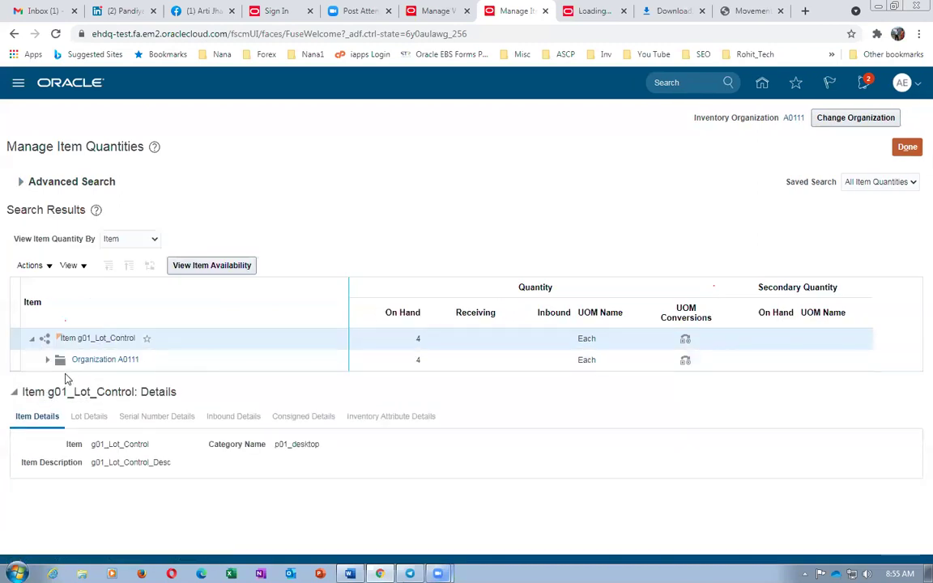
{"action": "left_click", "coordinate": [47, 360]}
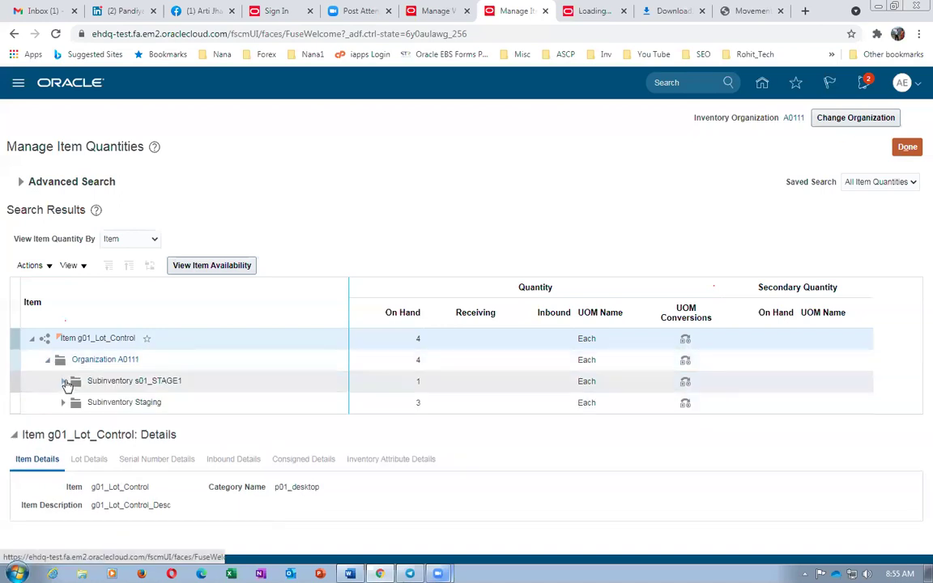
{"action": "left_click", "coordinate": [64, 382]}
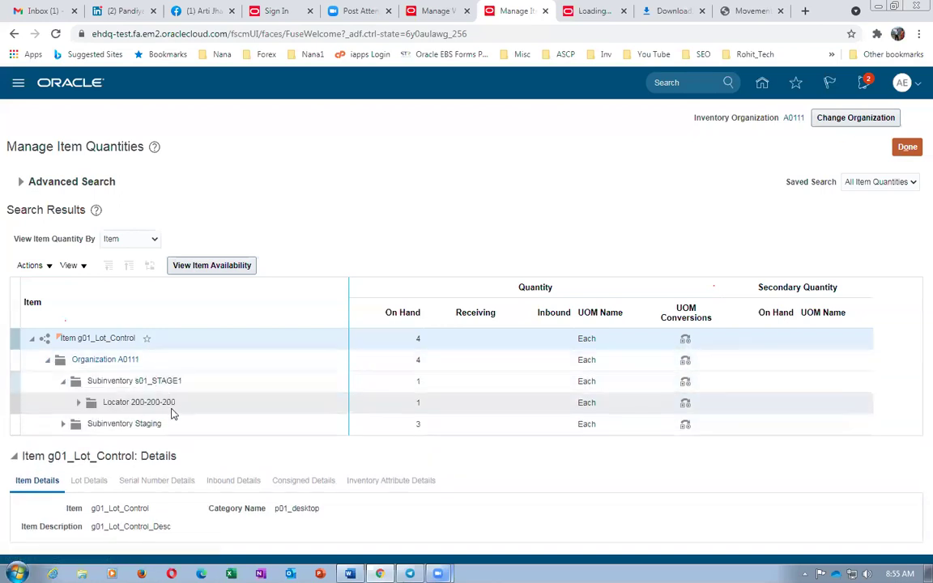
{"action": "left_click", "coordinate": [64, 427]}
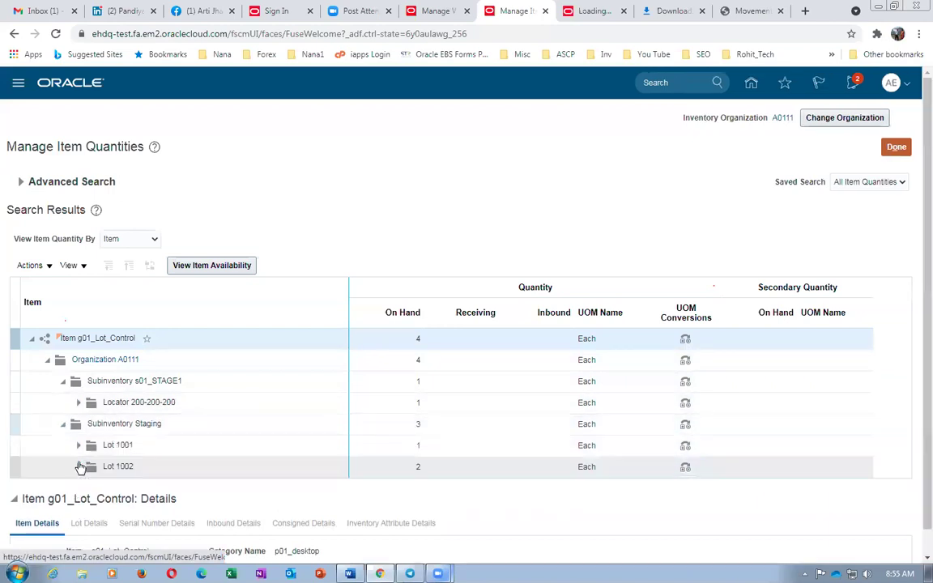
{"action": "left_click", "coordinate": [247, 468]}
{"action": "left_click", "coordinate": [186, 450]}
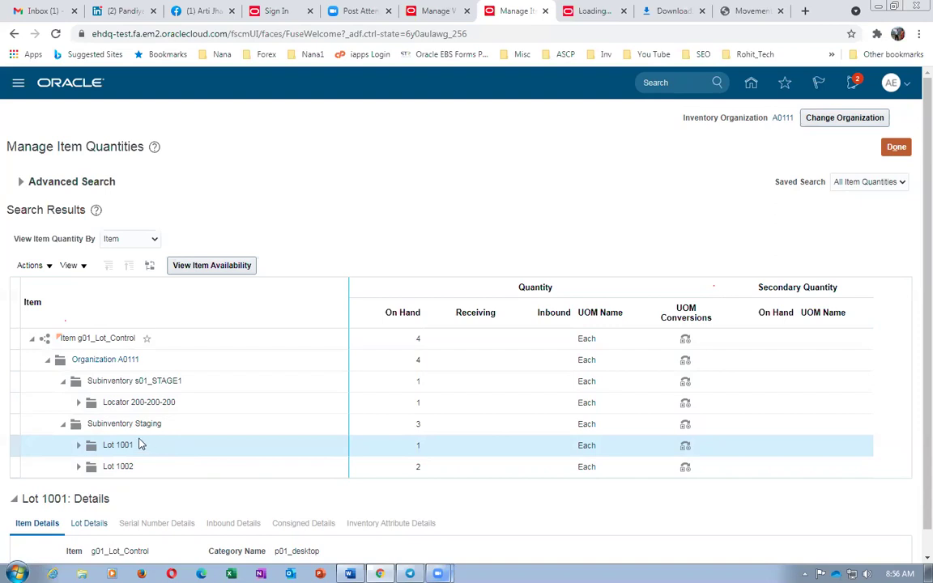
{"action": "left_click", "coordinate": [150, 463]}
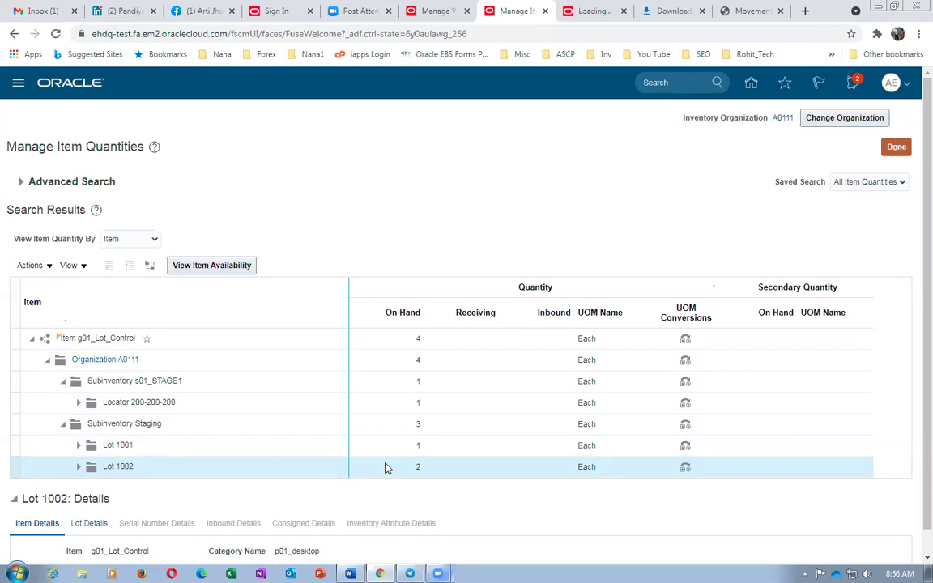
{"action": "left_click", "coordinate": [148, 447]}
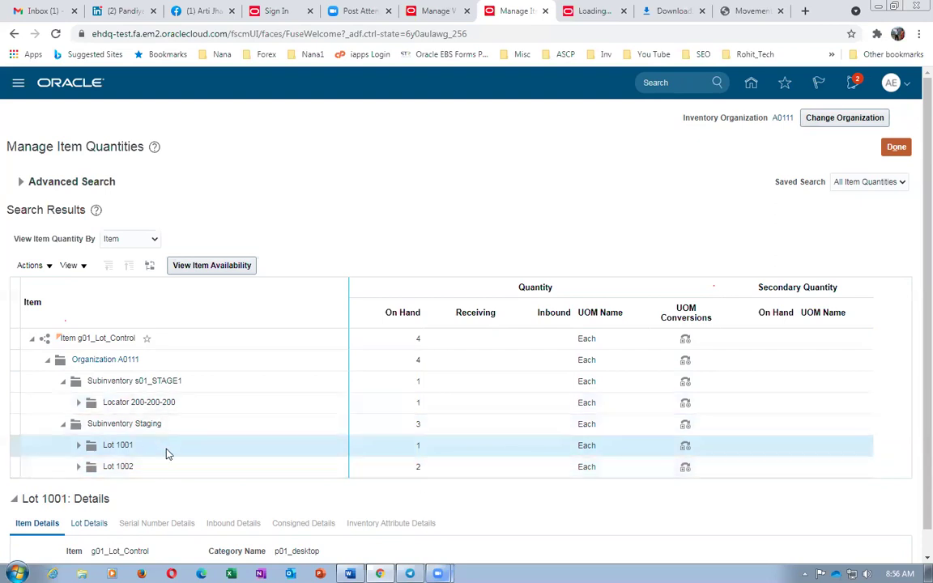
- Switch to the Word exercise and copy the item name g01_Revision_Control from row 5 of the receipt table
{"action": "key", "text": "alt+Tab"}
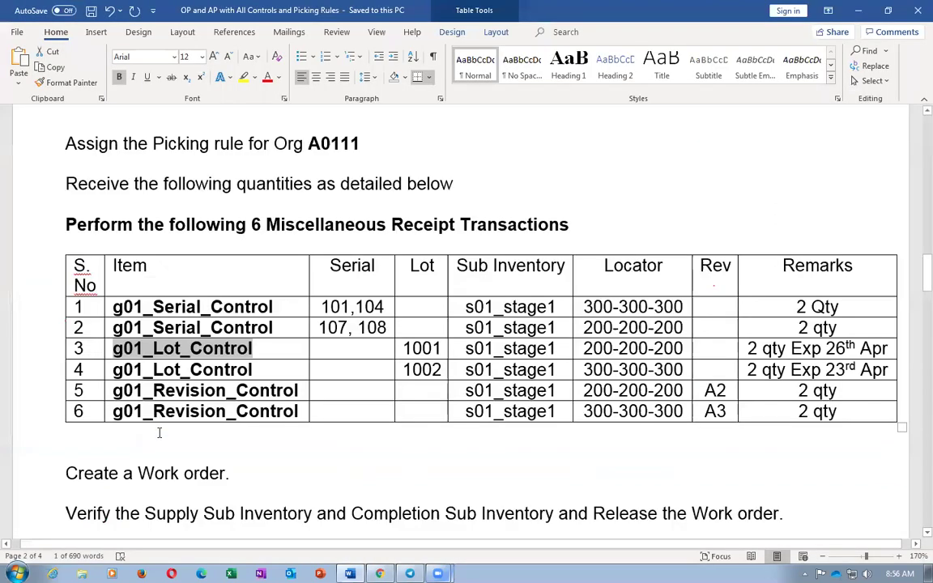
{"action": "key", "text": "Tab"}
{"action": "key", "text": "ctrl+c"}
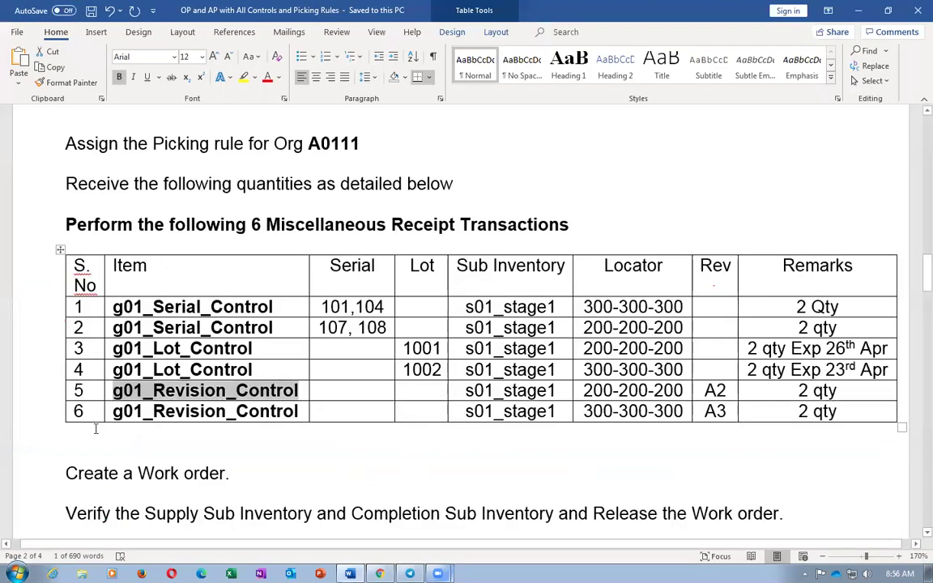
- Return to Oracle and search the on-hand quantities for item g01_Revision_Control in organization A0111
{"action": "key", "text": "alt+Tab"}
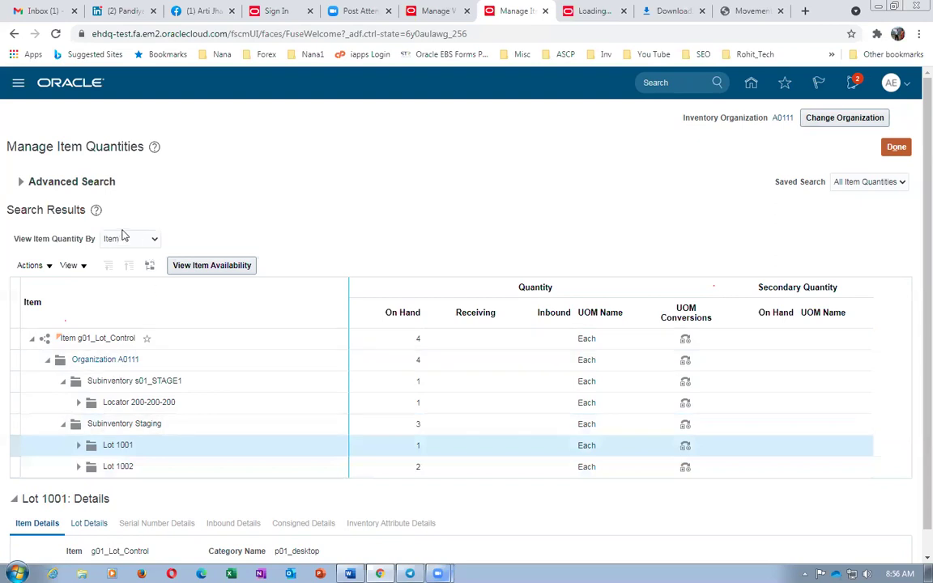
{"action": "left_click", "coordinate": [22, 183]}
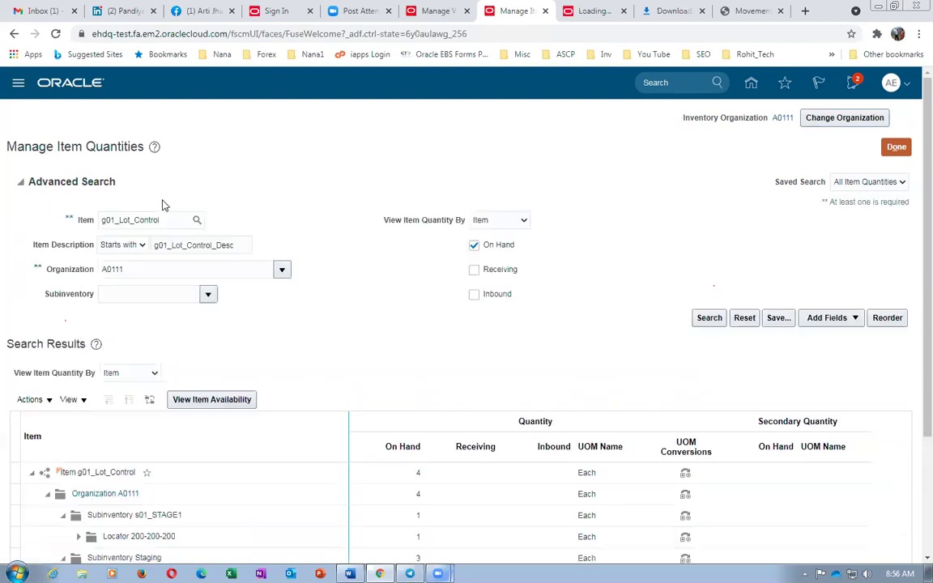
{"action": "left_click_drag", "start_coordinate": [158, 219], "coordinate": [44, 217]}
{"action": "key", "text": "ctrl+v"}
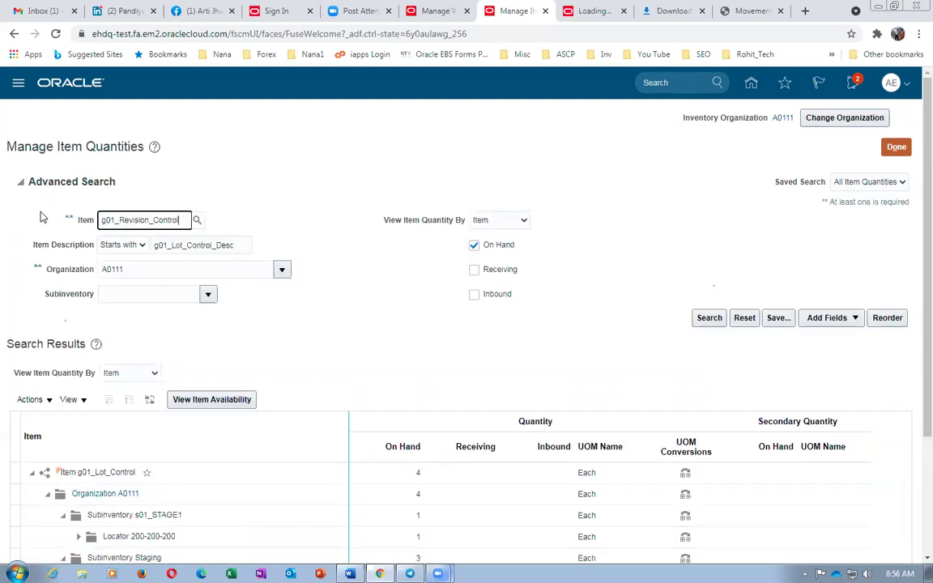
{"action": "left_click", "coordinate": [709, 318]}
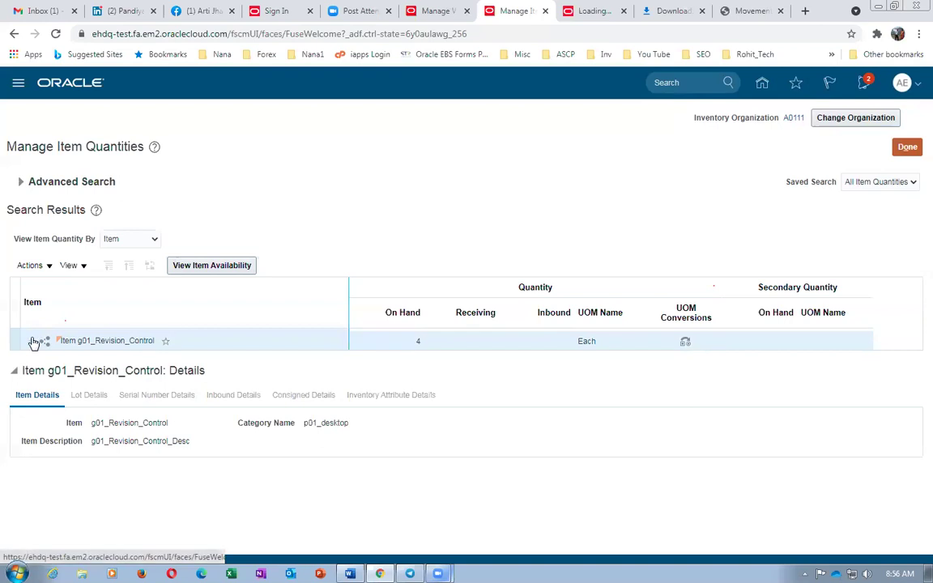
- Expand g01_Revision_Control through revision A2 and organization A0111 to examine its quantities in subinventories s01_STAGE1 and Staging
{"action": "left_click", "coordinate": [33, 338]}
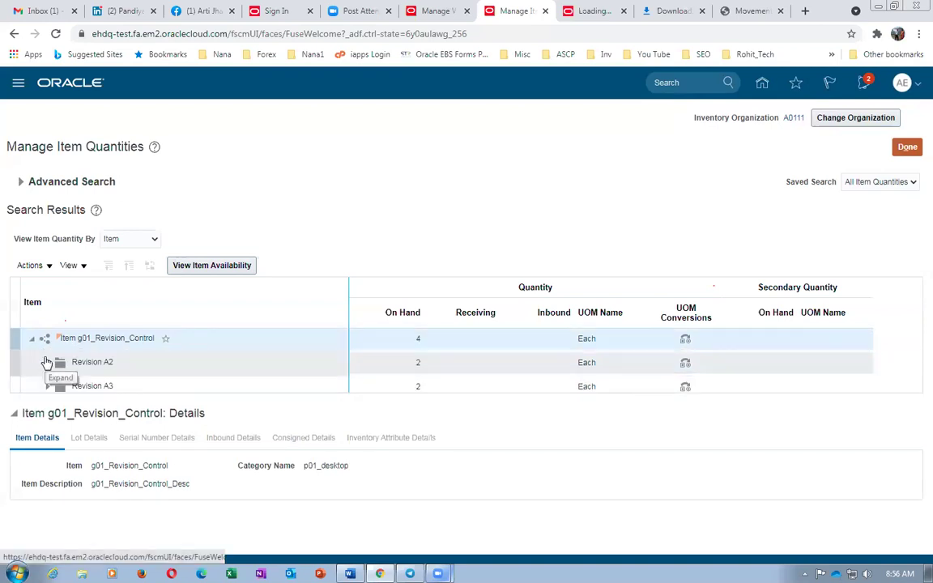
{"action": "left_click", "coordinate": [47, 359]}
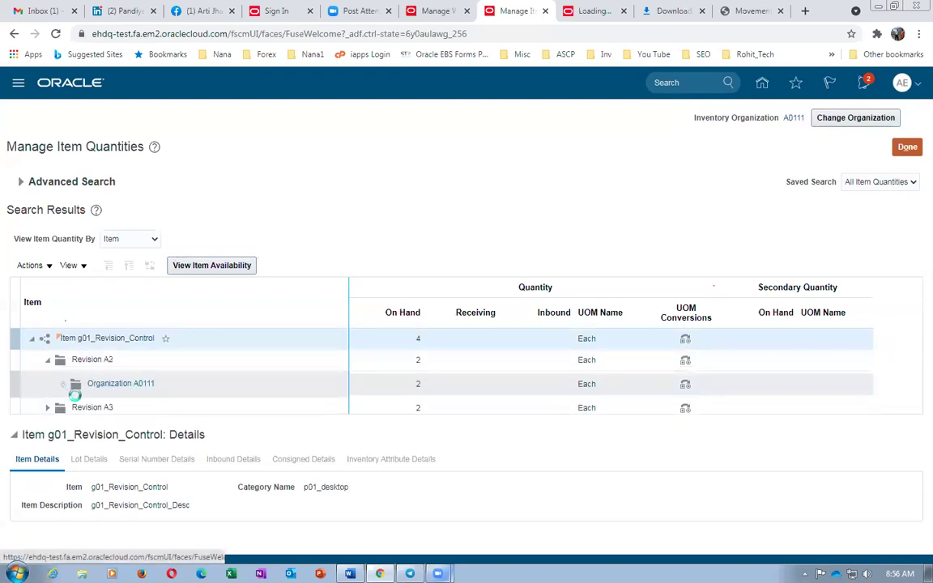
{"action": "left_click", "coordinate": [64, 383]}
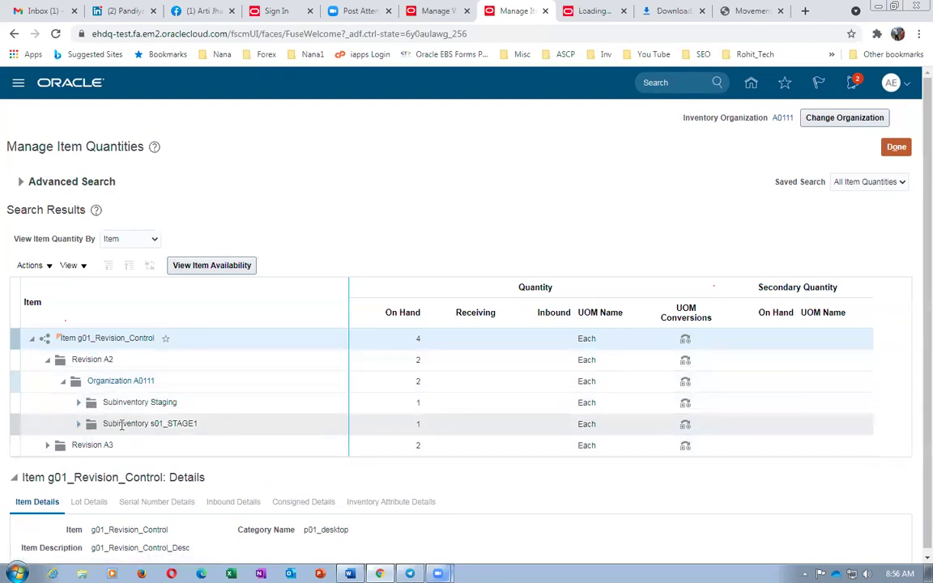
{"action": "left_click", "coordinate": [79, 426]}
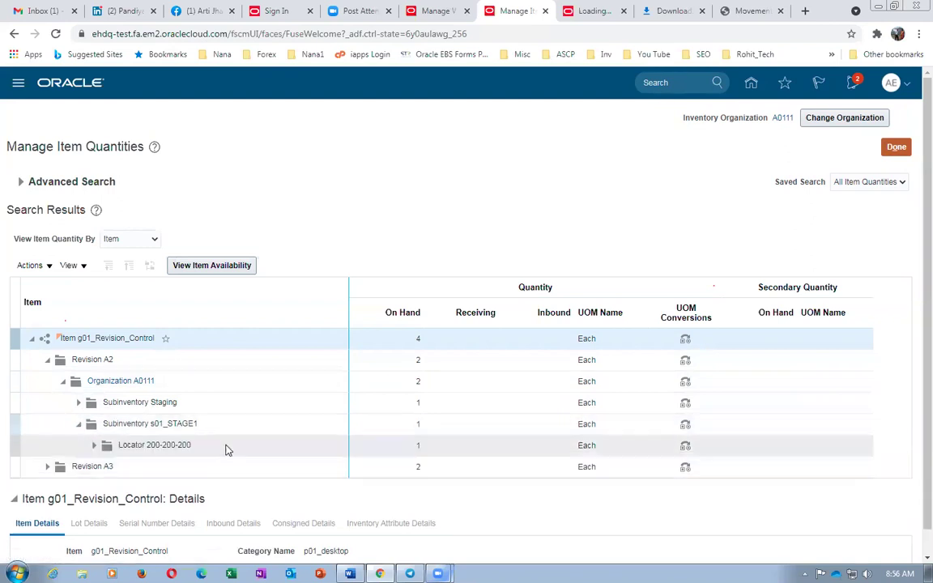
{"action": "left_click", "coordinate": [76, 405]}
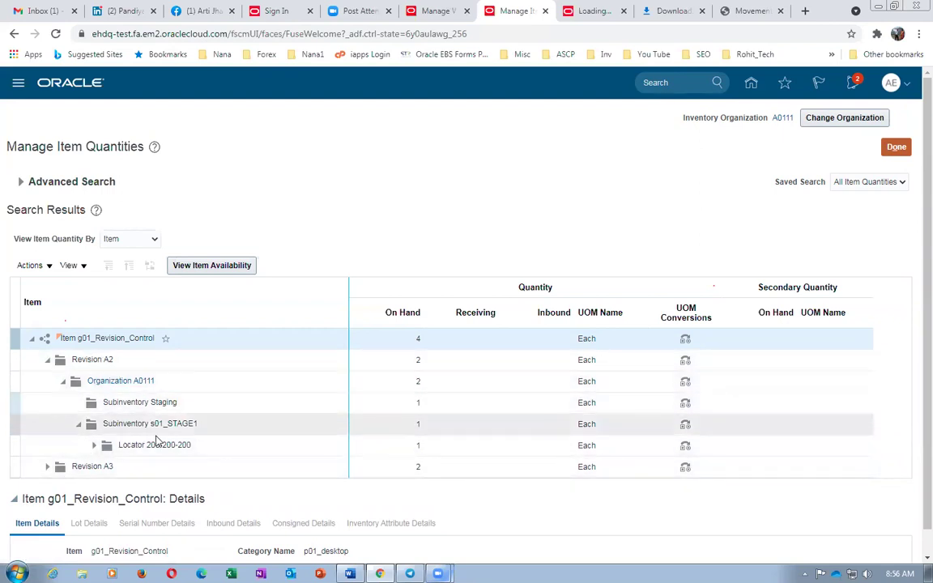
{"action": "left_click", "coordinate": [201, 405]}
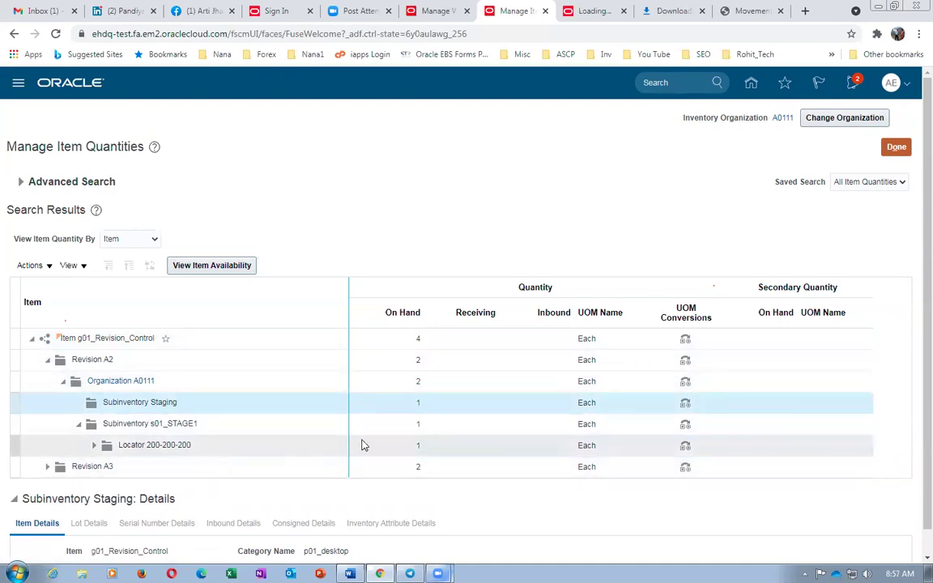
- Expand revision A3 of g01_Revision_Control through organization A0111 to examine its on-hand quantity by subinventory
{"action": "left_click", "coordinate": [48, 468]}
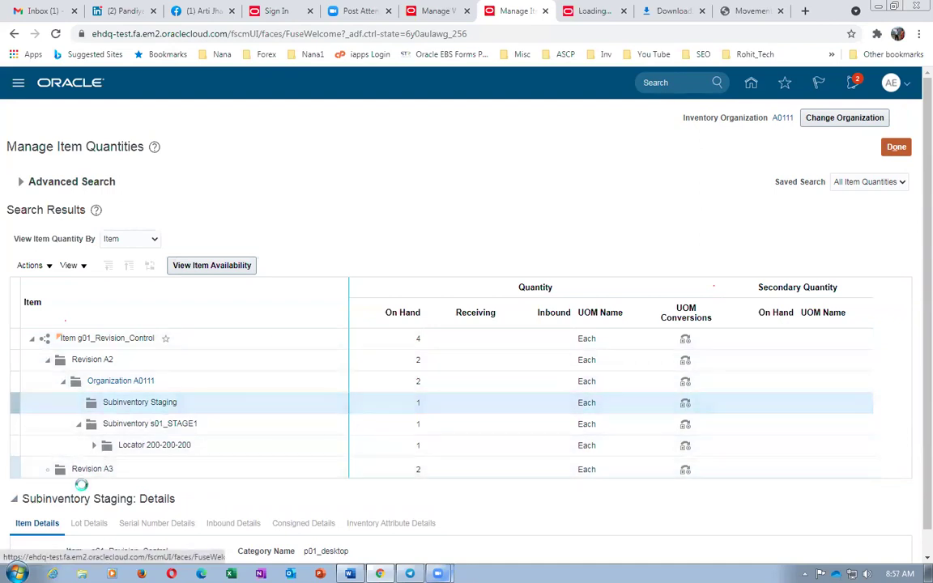
{"action": "left_click", "coordinate": [63, 489]}
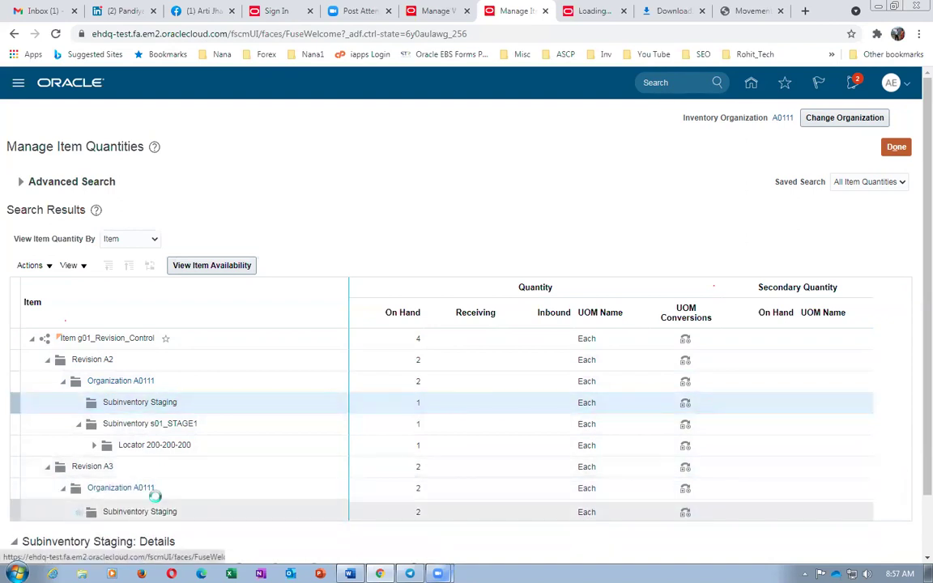
{"action": "scroll", "coordinate": [205, 494], "scroll_direction": "down", "scroll_amount": 1}
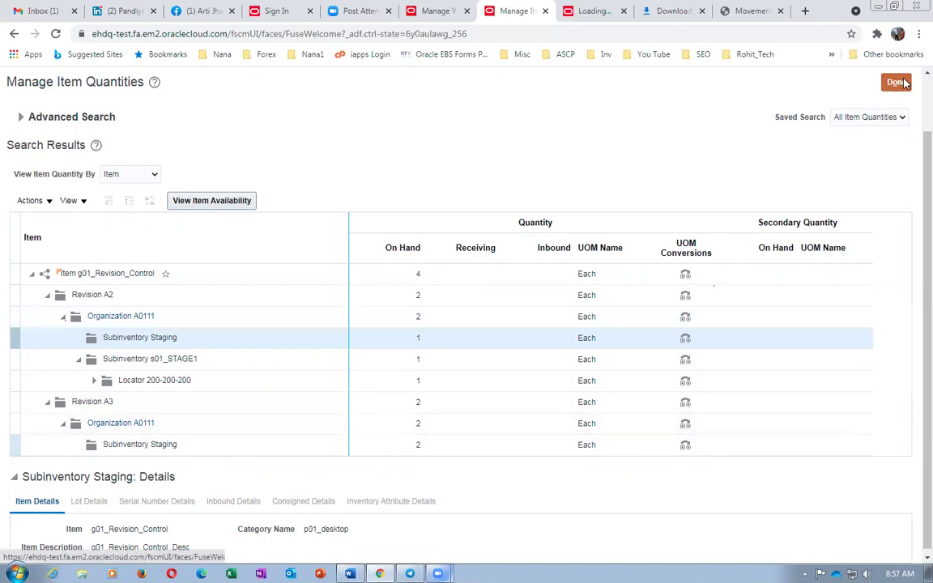
- Open the Work Execution area for organization A0111 in a duplicate of the current browser tab
{"action": "right_click", "coordinate": [531, 11]}
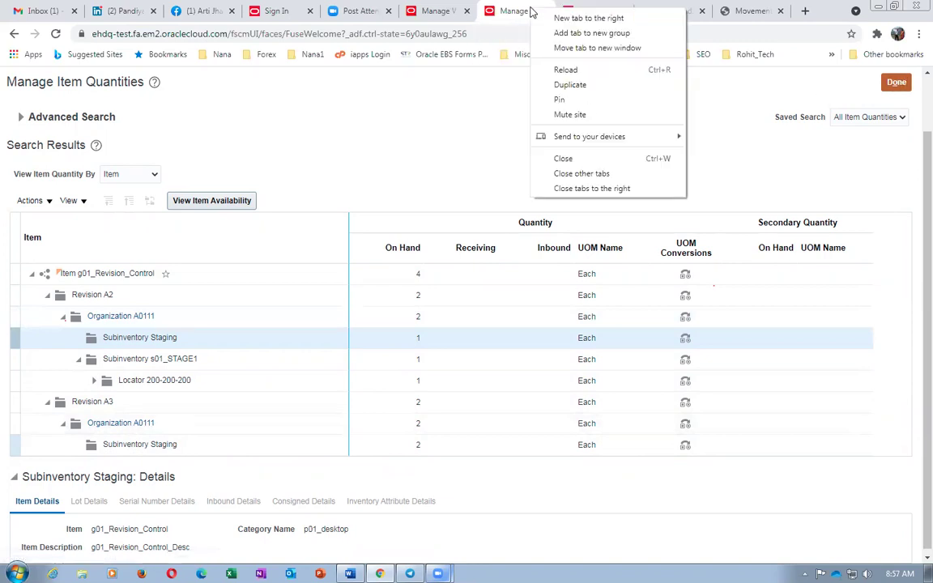
{"action": "left_click", "coordinate": [570, 84]}
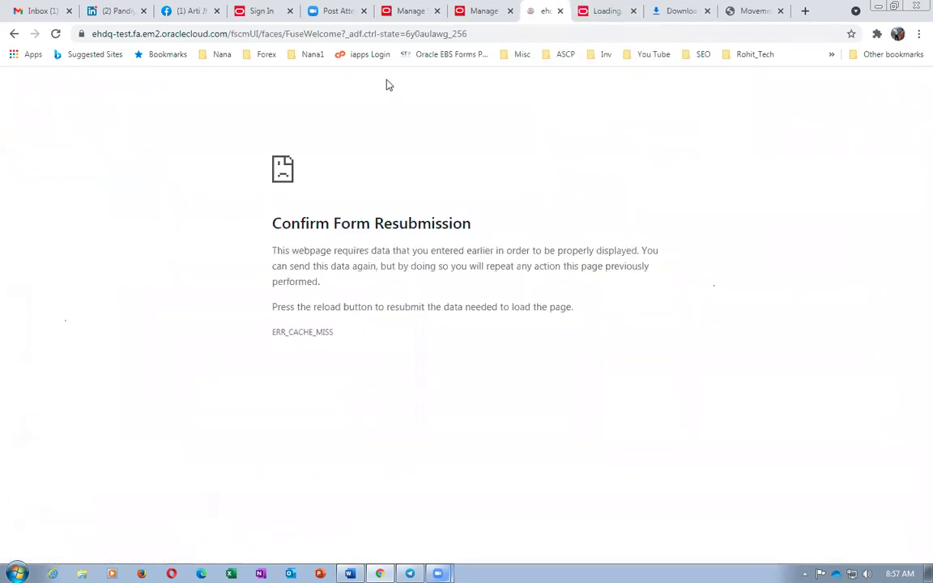
{"action": "left_click", "coordinate": [377, 32]}
{"action": "key", "text": "Return"}
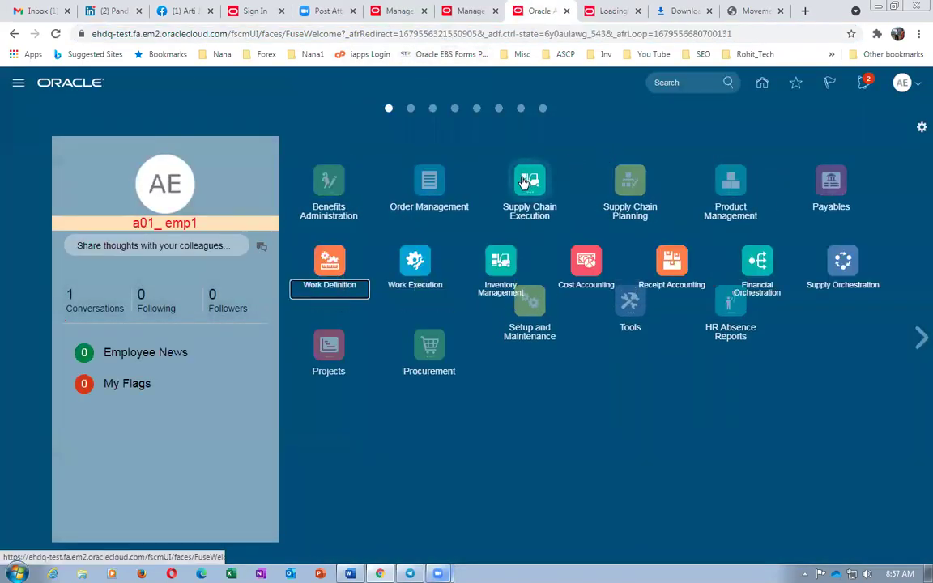
{"action": "left_click", "coordinate": [414, 260]}
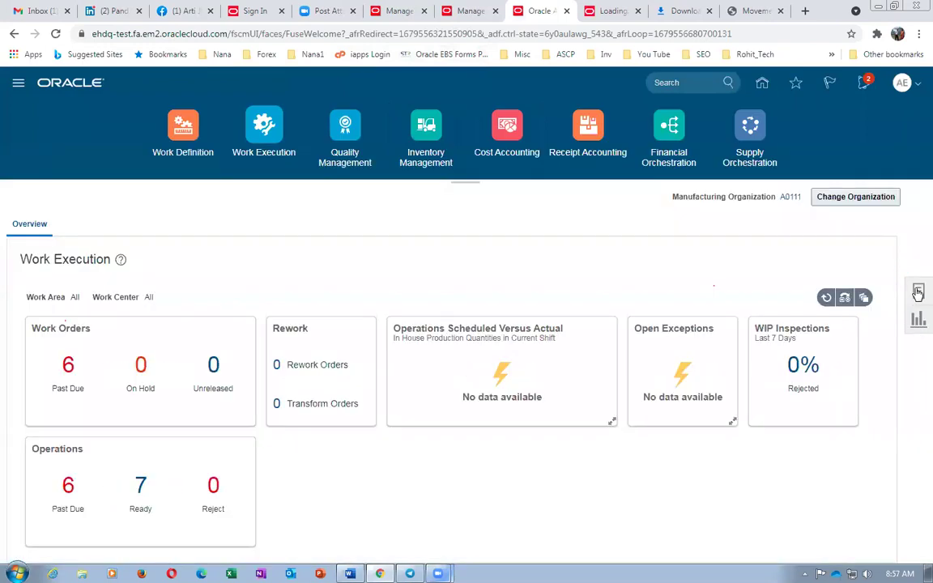
{"action": "left_click", "coordinate": [918, 291]}
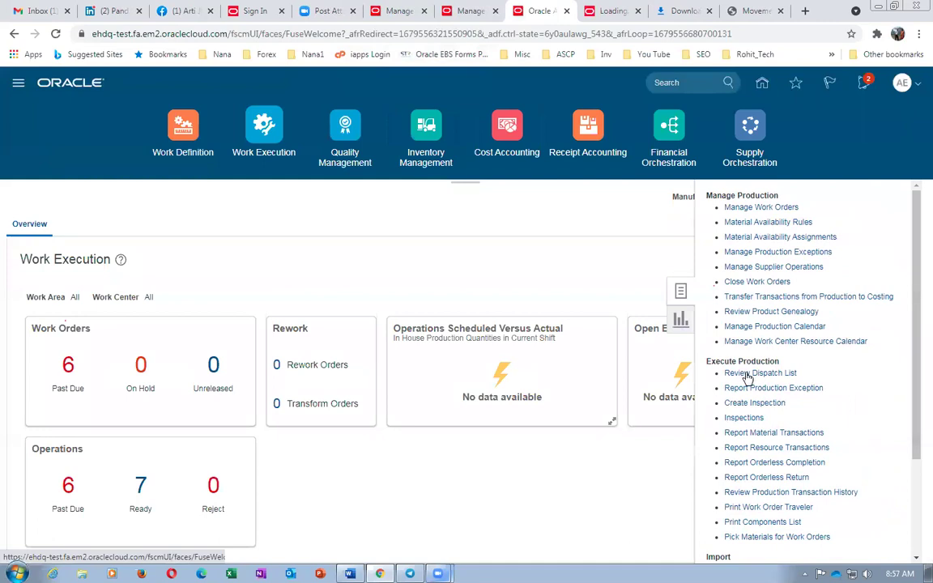
{"action": "left_click", "coordinate": [754, 207]}
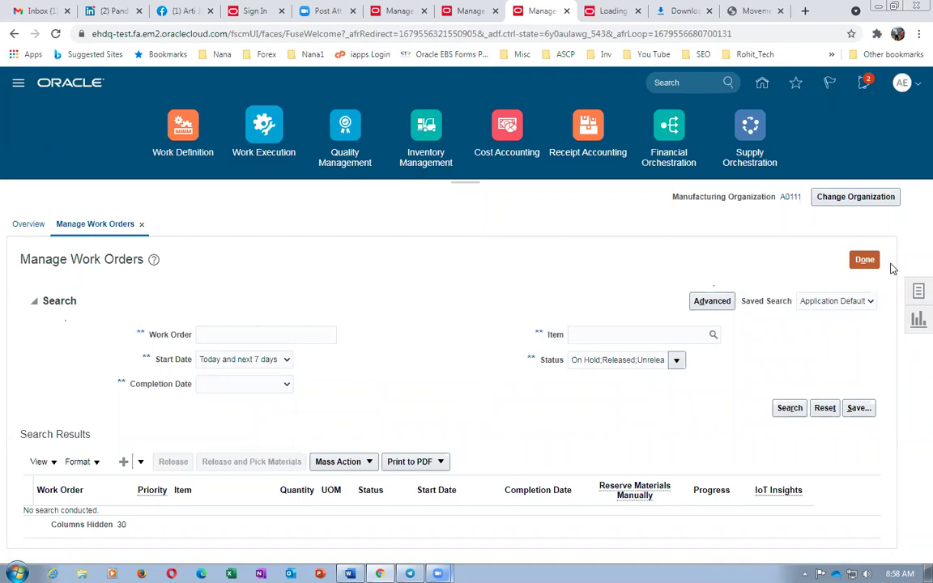
{"action": "left_click", "coordinate": [865, 260]}
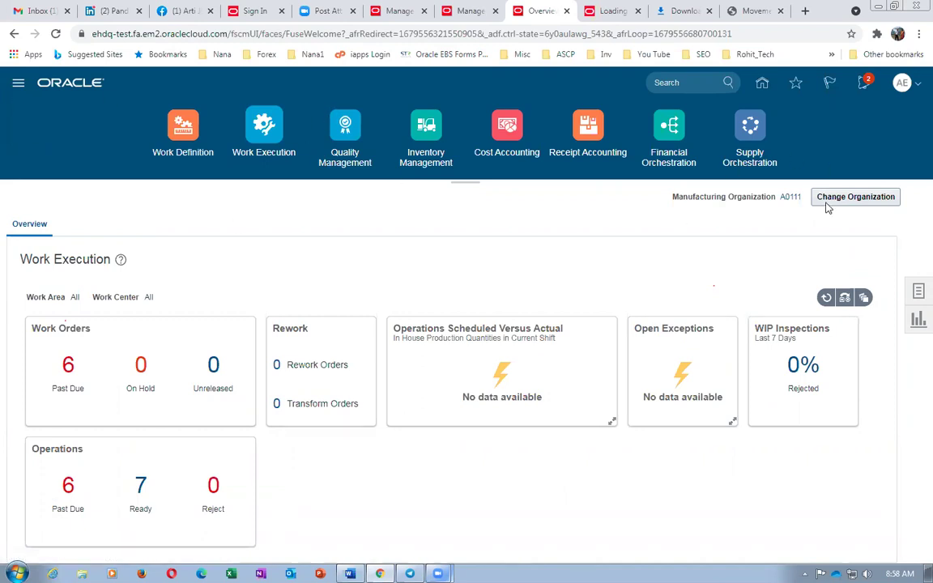
- Search the dispatch list for work order 1008 and expand the completion options of its operation 10
{"action": "left_click", "coordinate": [918, 293]}
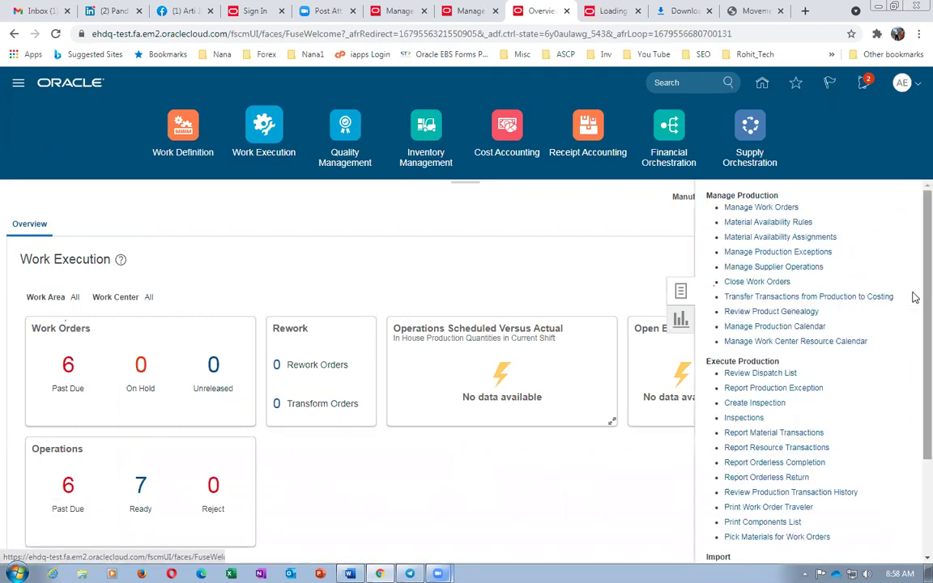
{"action": "left_click", "coordinate": [761, 373]}
{"action": "left_click", "coordinate": [380, 322]}
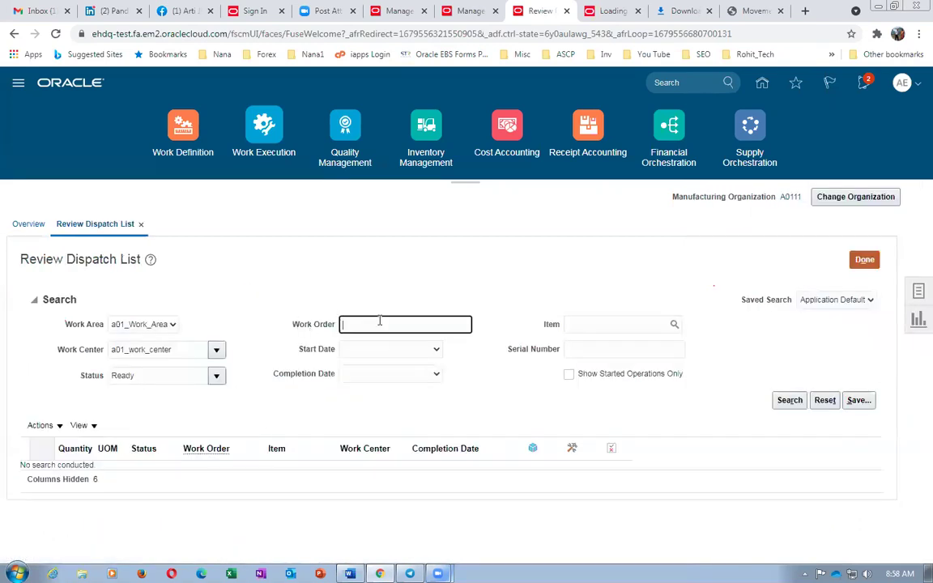
{"action": "type", "text": "1008"}
{"action": "key", "text": "Tab"}
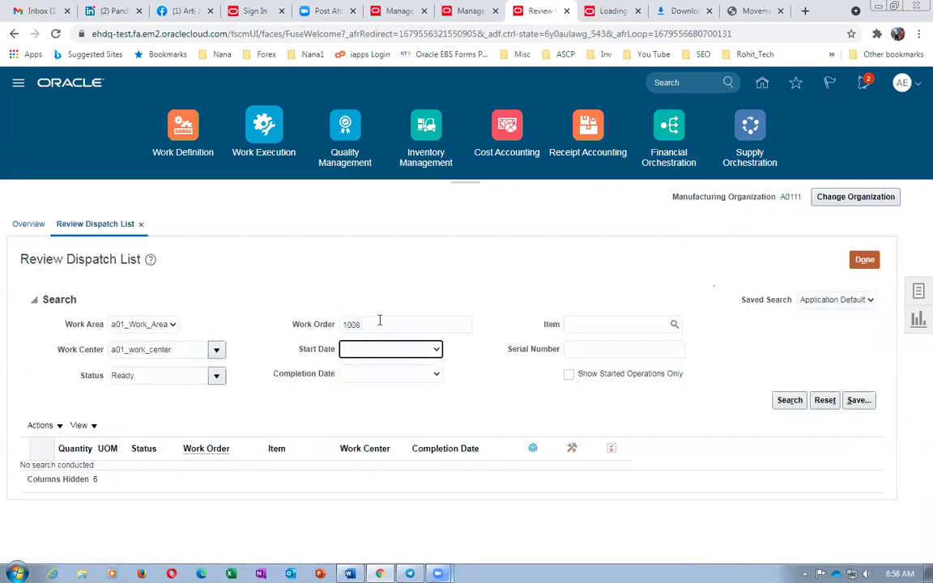
{"action": "left_click", "coordinate": [787, 402]}
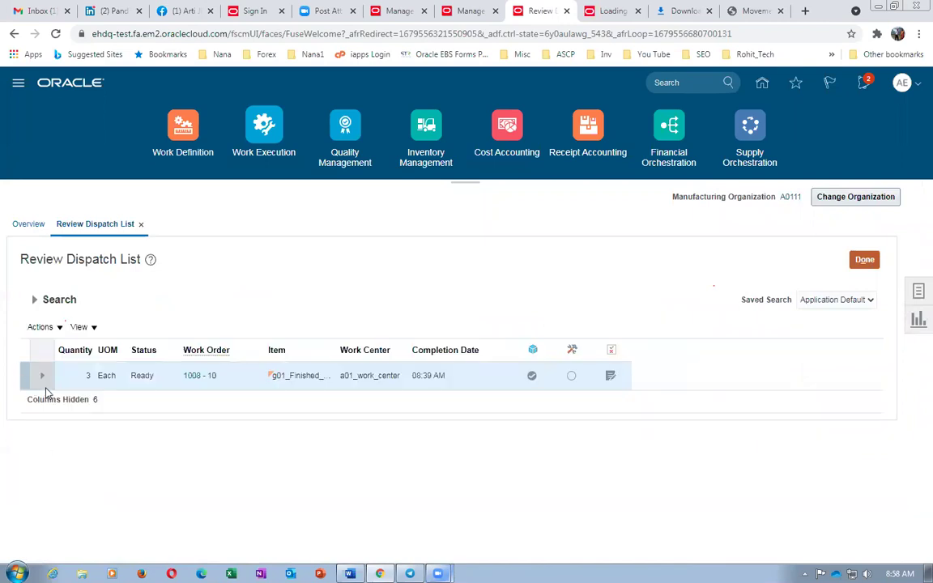
{"action": "left_click", "coordinate": [42, 375]}
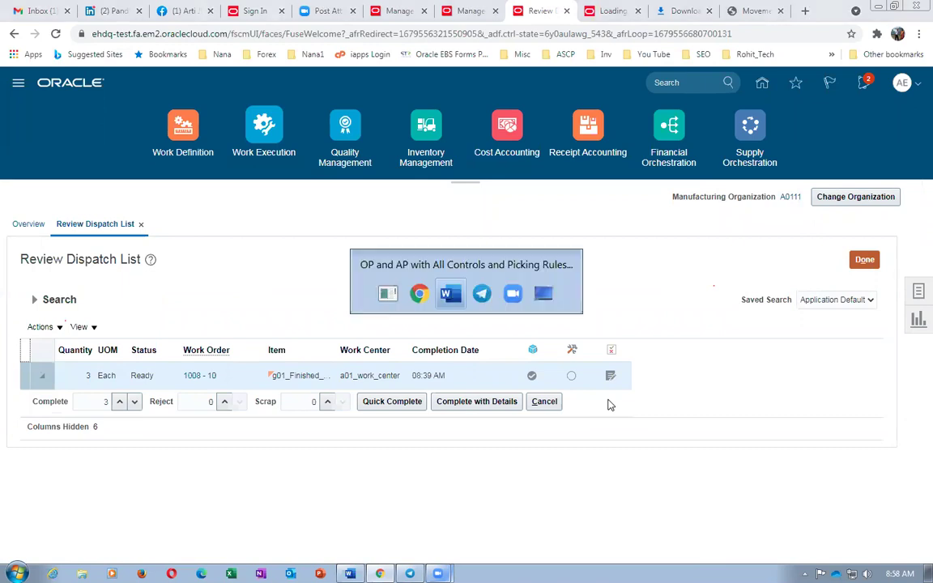
- Switch to the Word exercise and review the serial, lot and revision controlled items with their locators in the miscellaneous receipt table
{"action": "key", "text": "alt+Tab"}
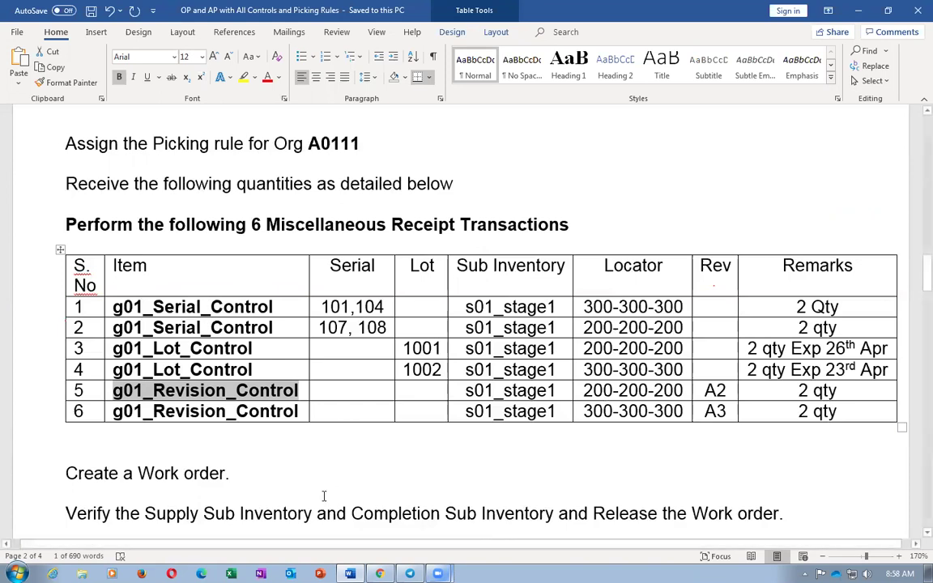
{"action": "left_click", "coordinate": [297, 486]}
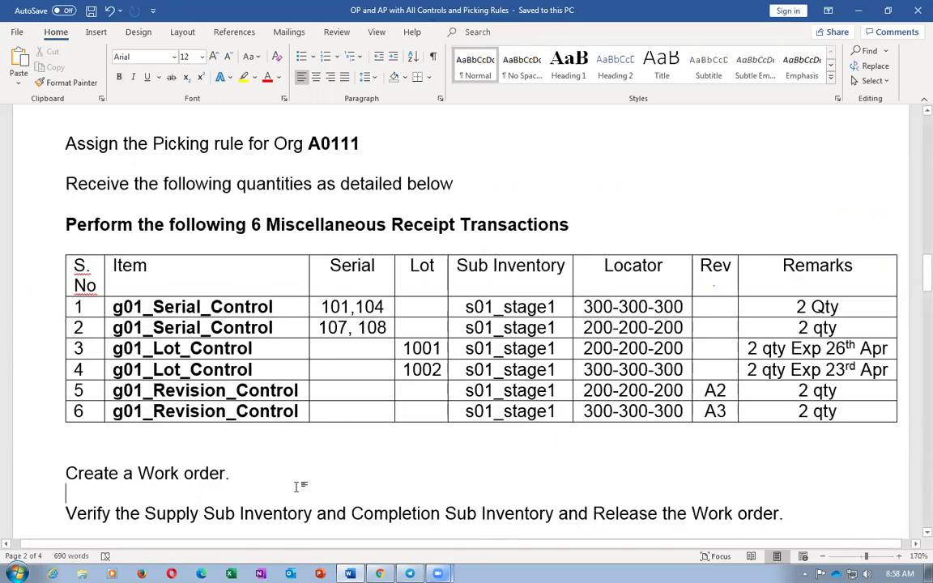
{"action": "key", "text": "alt+Tab"}
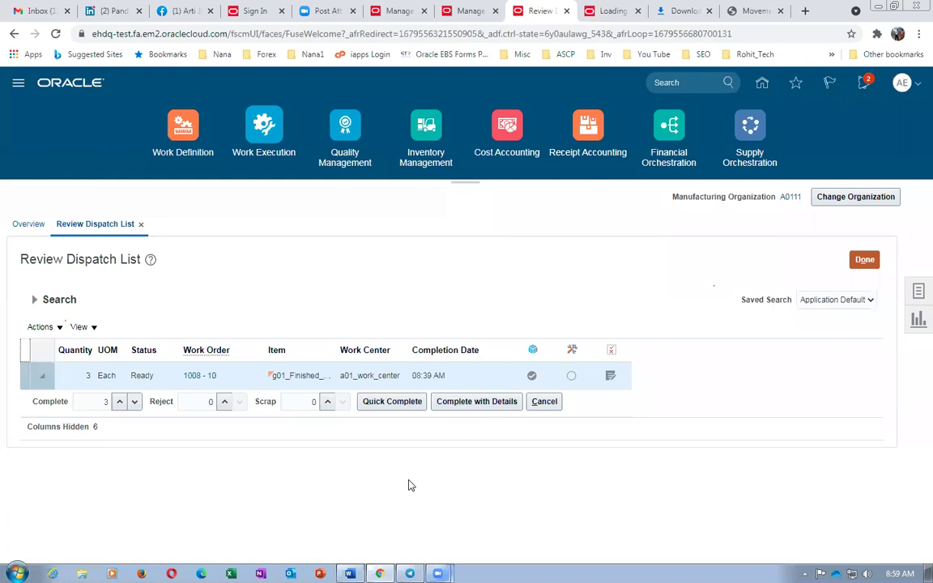
{"action": "key", "text": "alt+Tab"}
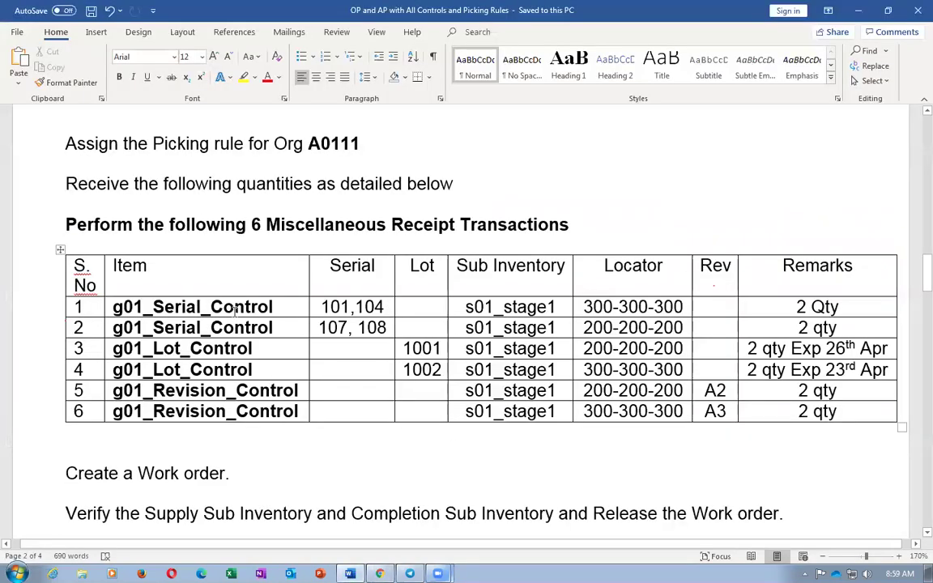
{"action": "left_click_drag", "start_coordinate": [213, 306], "coordinate": [251, 326]}
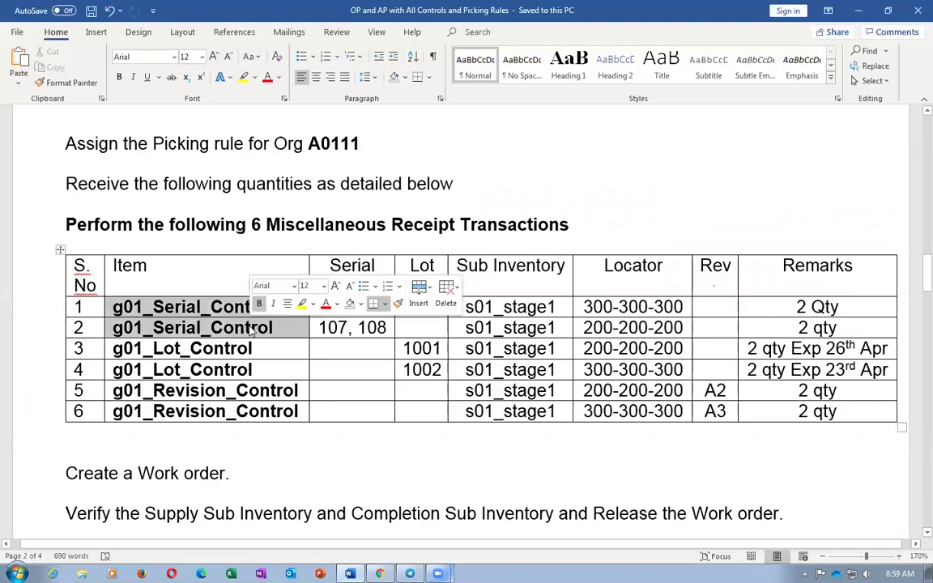
{"action": "left_click", "coordinate": [236, 350]}
{"action": "left_click_drag", "start_coordinate": [243, 361], "coordinate": [251, 369]}
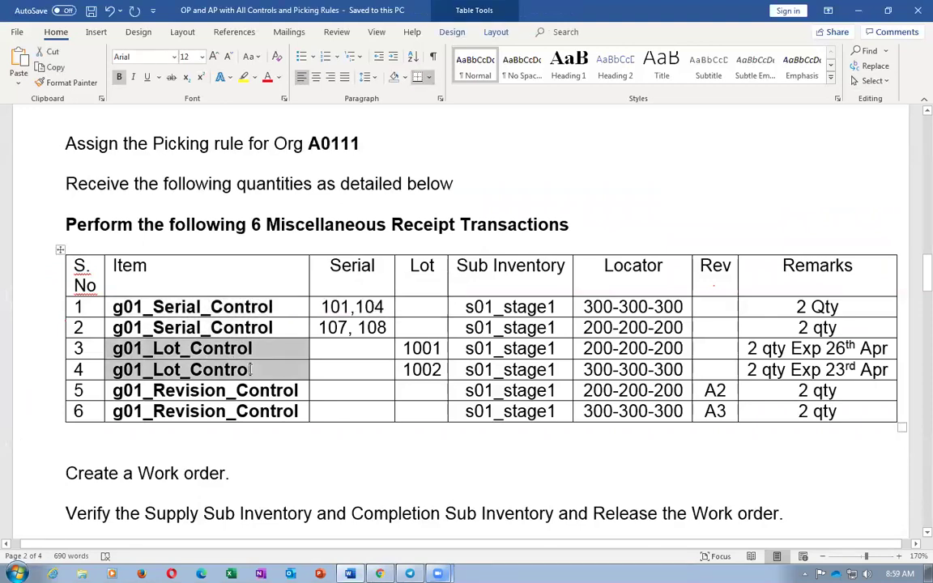
{"action": "left_click_drag", "start_coordinate": [253, 392], "coordinate": [266, 418]}
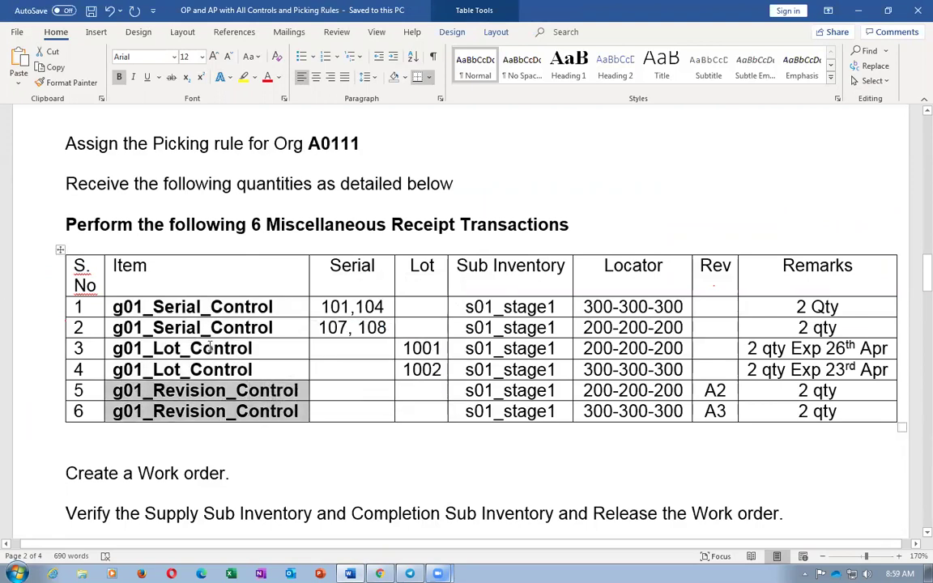
{"action": "left_click_drag", "start_coordinate": [201, 306], "coordinate": [658, 330]}
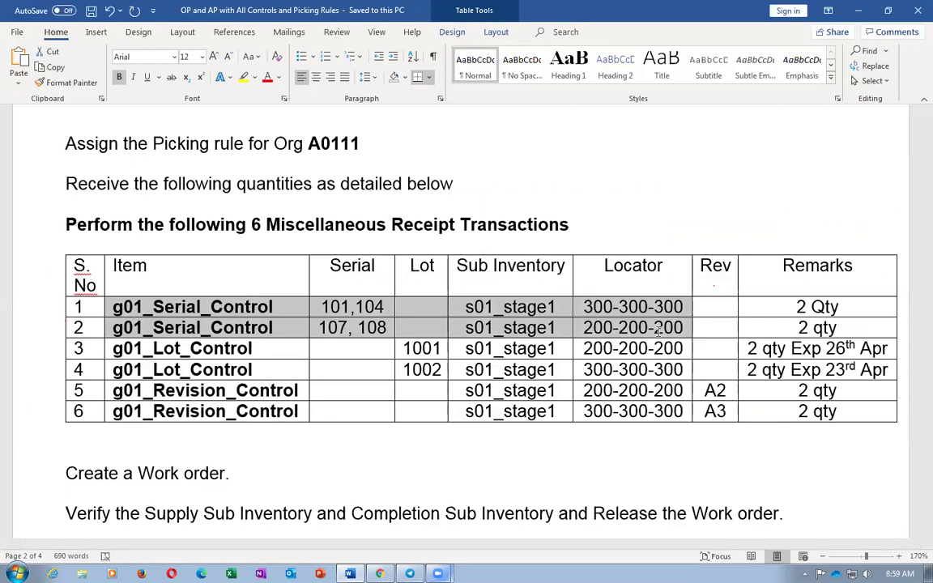
{"action": "left_click_drag", "start_coordinate": [658, 330], "coordinate": [658, 329]}
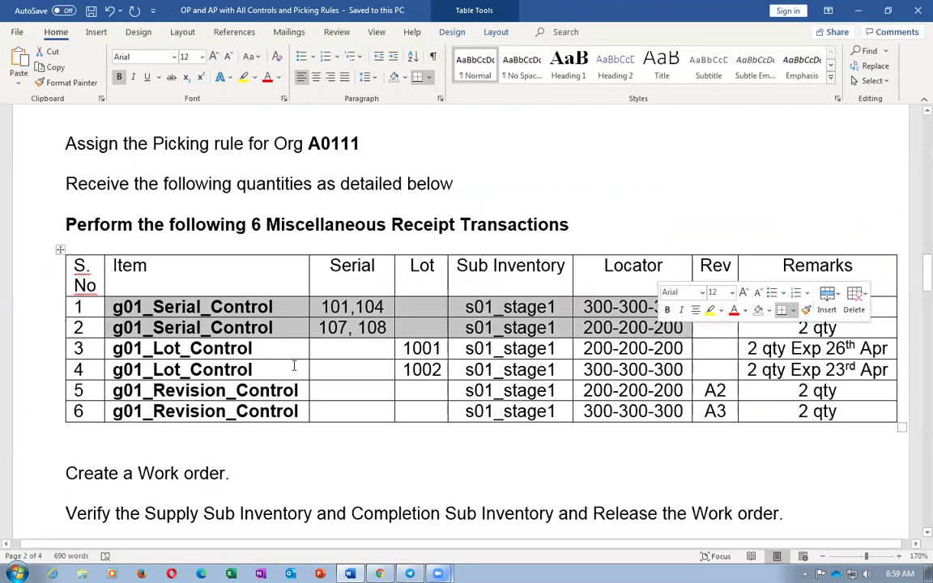
- Return to Oracle and open the detailed completion transaction for operation 10 of work order 1008
{"action": "key", "text": "alt+Tab"}
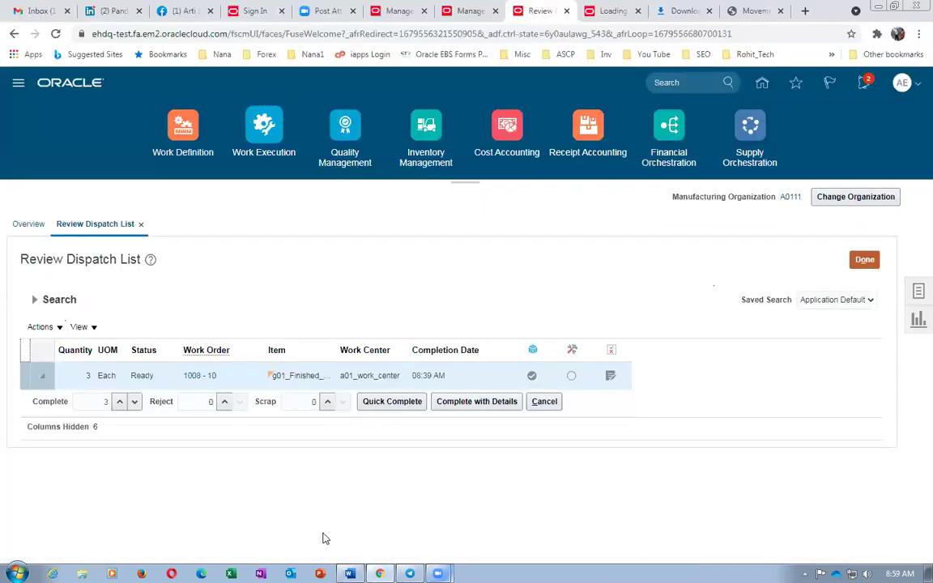
{"action": "left_click", "coordinate": [492, 403]}
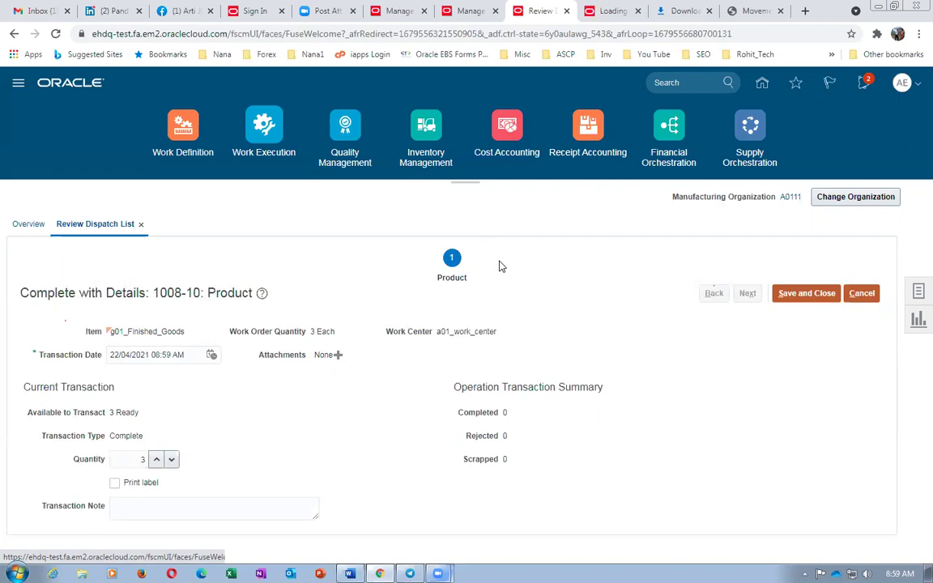
{"action": "key", "text": "alt+Tab"}
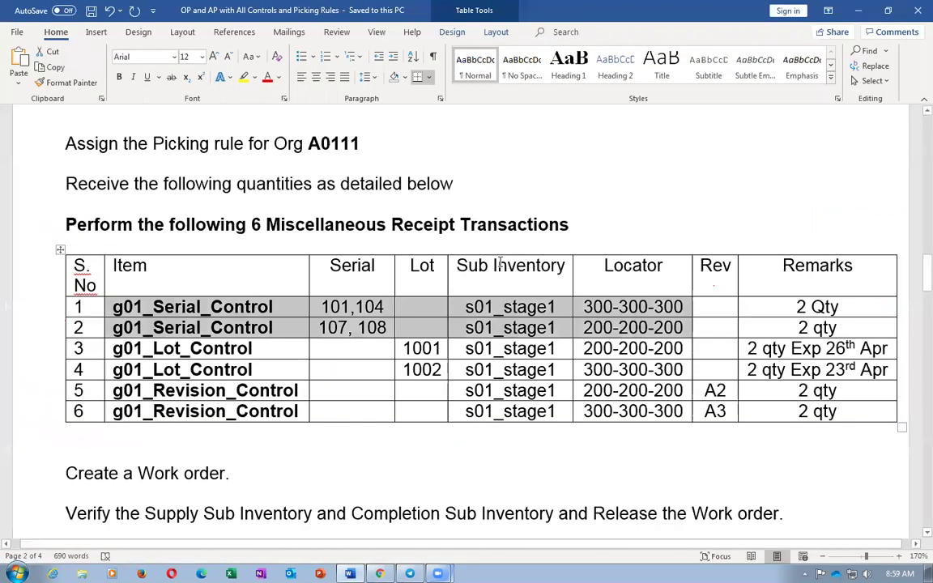
{"action": "left_click", "coordinate": [210, 328]}
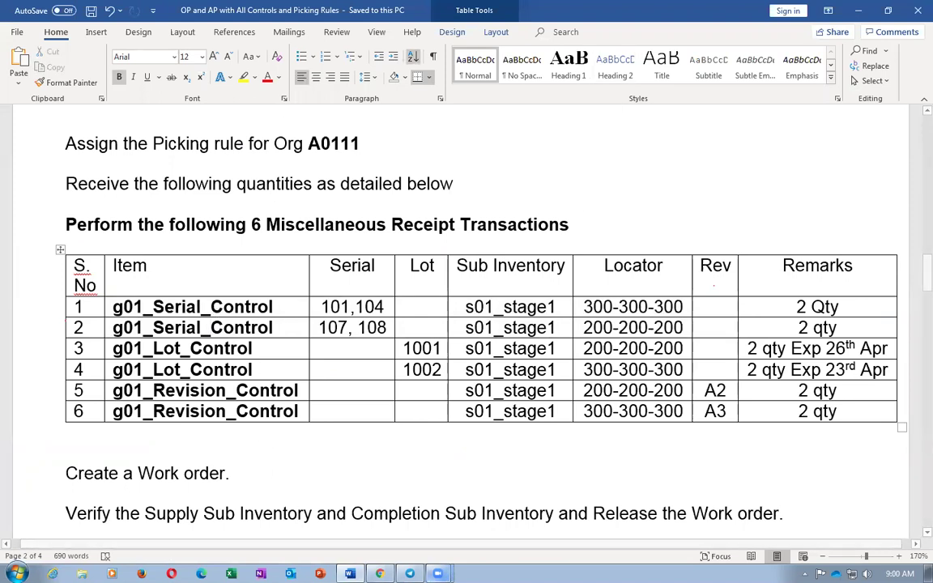
{"action": "key", "text": "alt+Tab"}
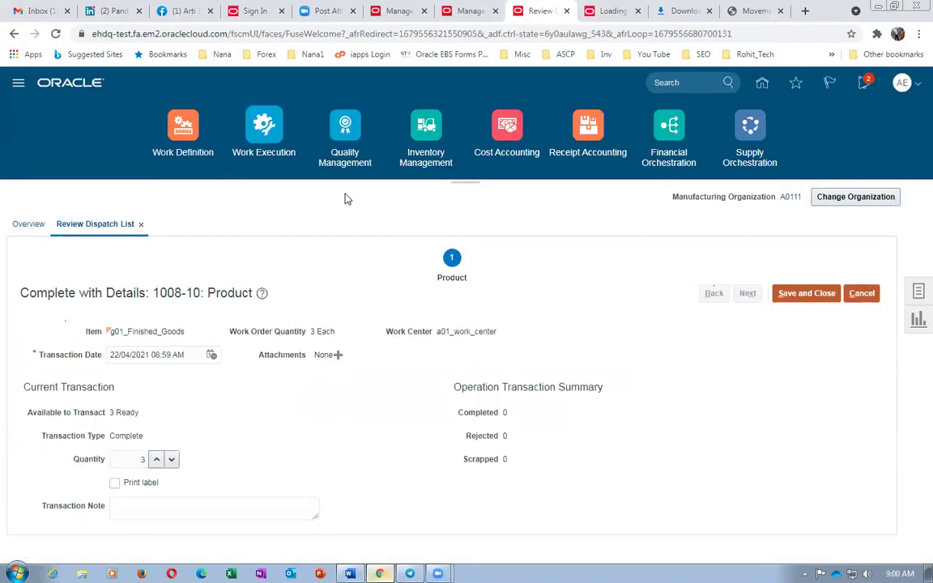
- Duplicate the browser tab and open Manage Work Orders from Work Execution under Supply Chain Execution in the copy
{"action": "right_click", "coordinate": [537, 14]}
{"action": "left_click", "coordinate": [566, 88]}
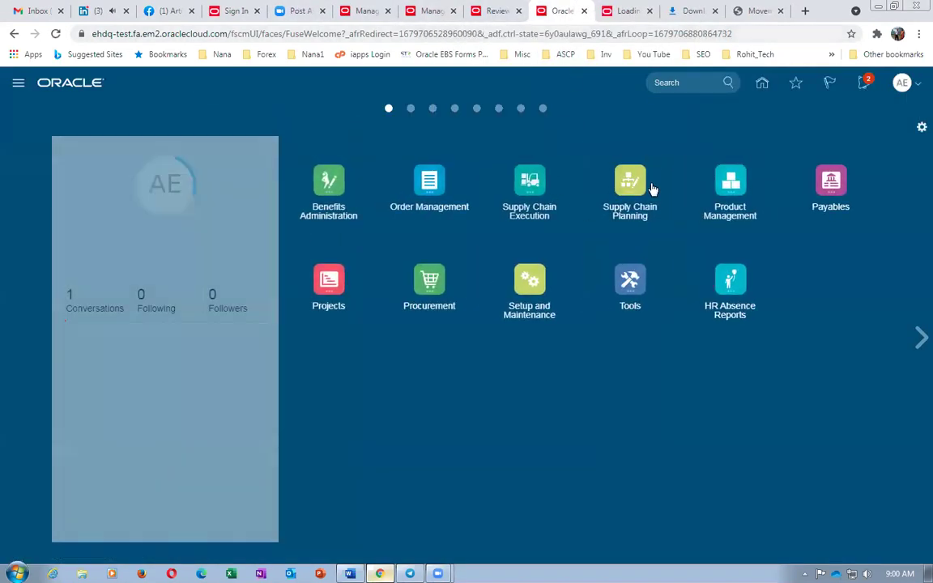
{"action": "left_click", "coordinate": [530, 180]}
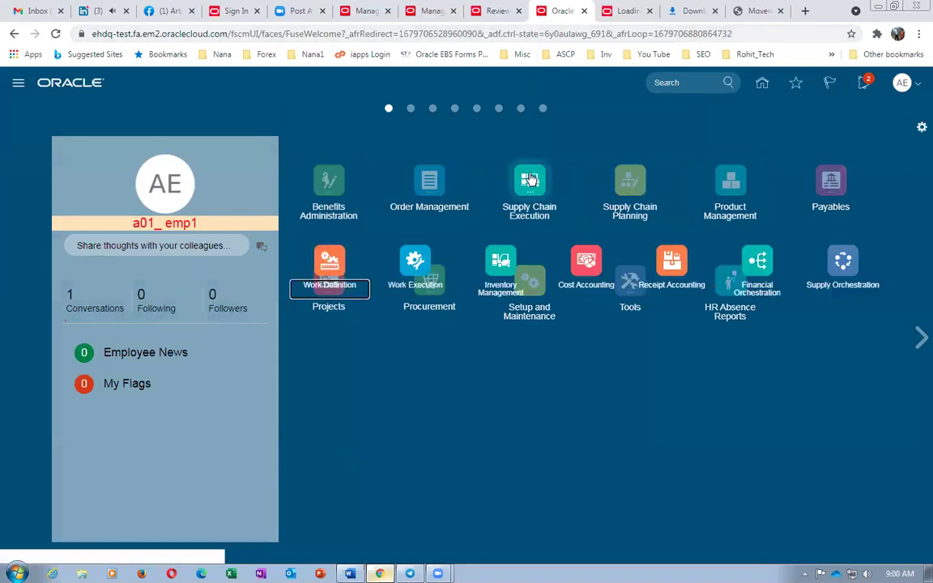
{"action": "left_click", "coordinate": [415, 260]}
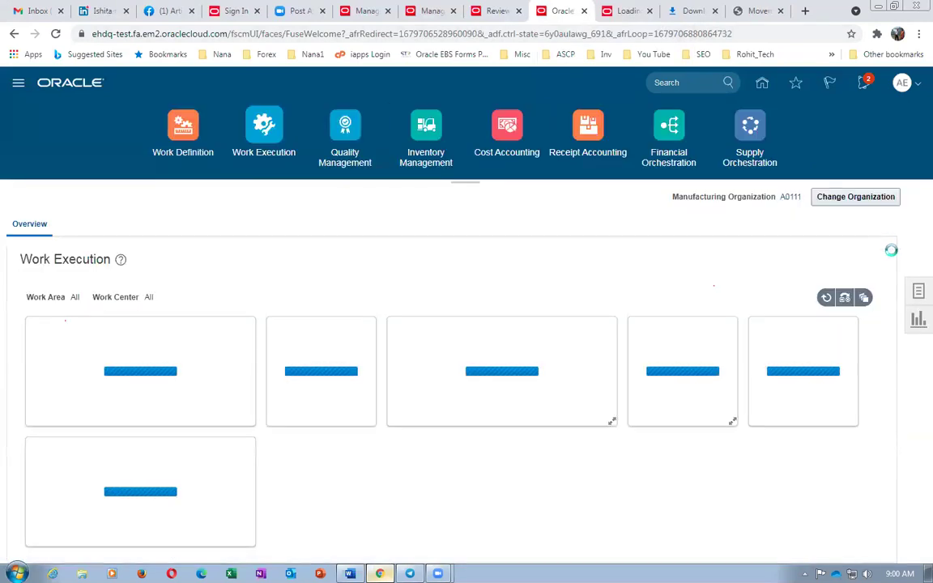
{"action": "left_click", "coordinate": [917, 291]}
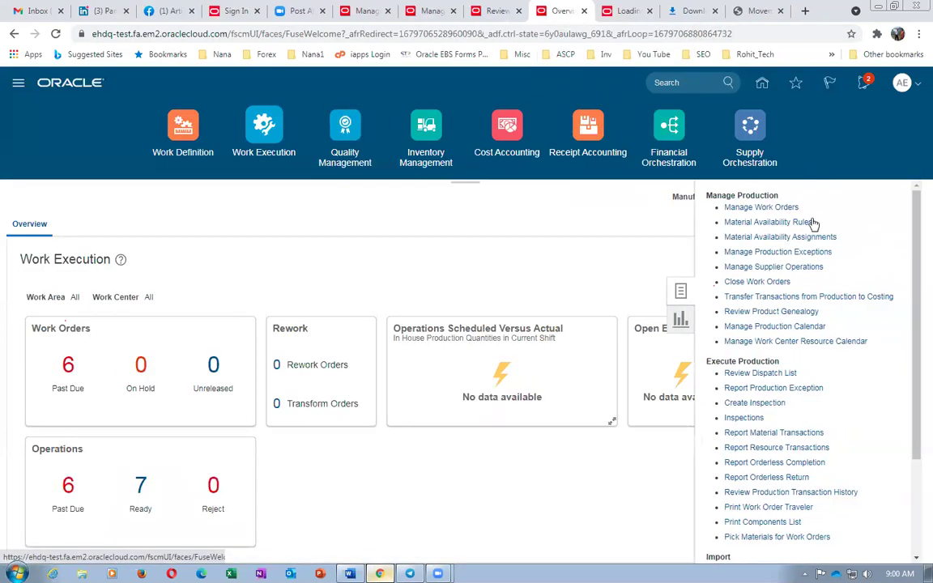
{"action": "left_click", "coordinate": [766, 209]}
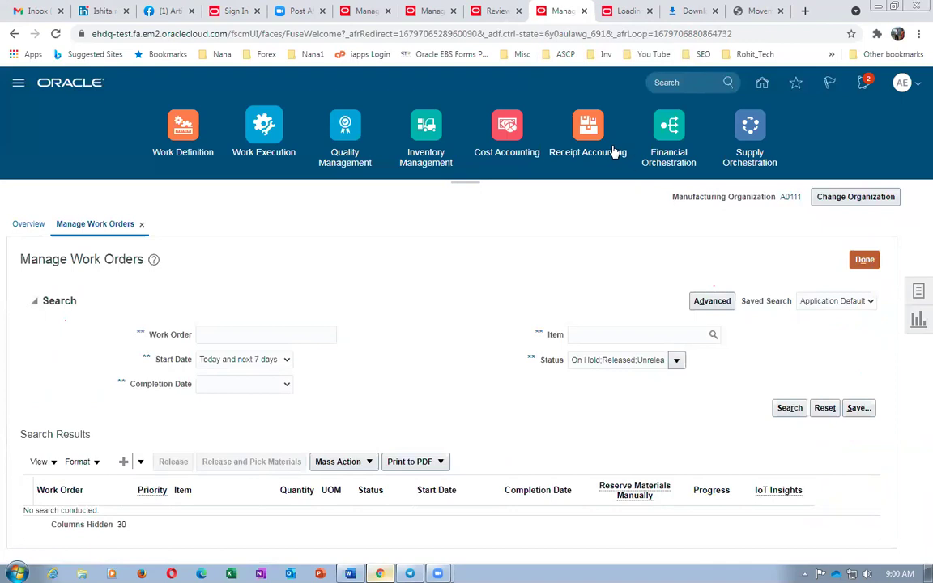
- Return to the open dispatch list, save the completion of operation 10 for g01_Finished_Goods, and expand the operation 20 row
{"action": "left_click", "coordinate": [497, 10]}
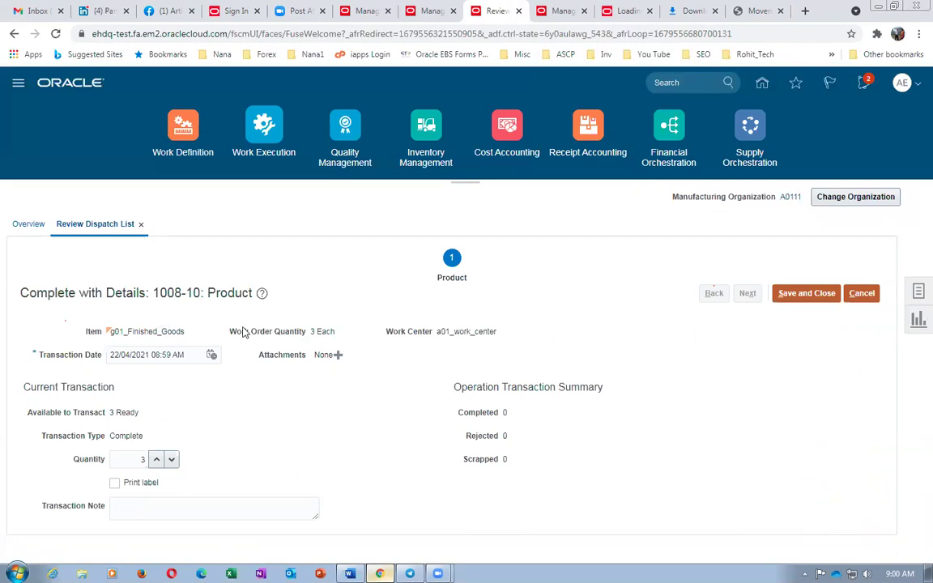
{"action": "left_click", "coordinate": [805, 295]}
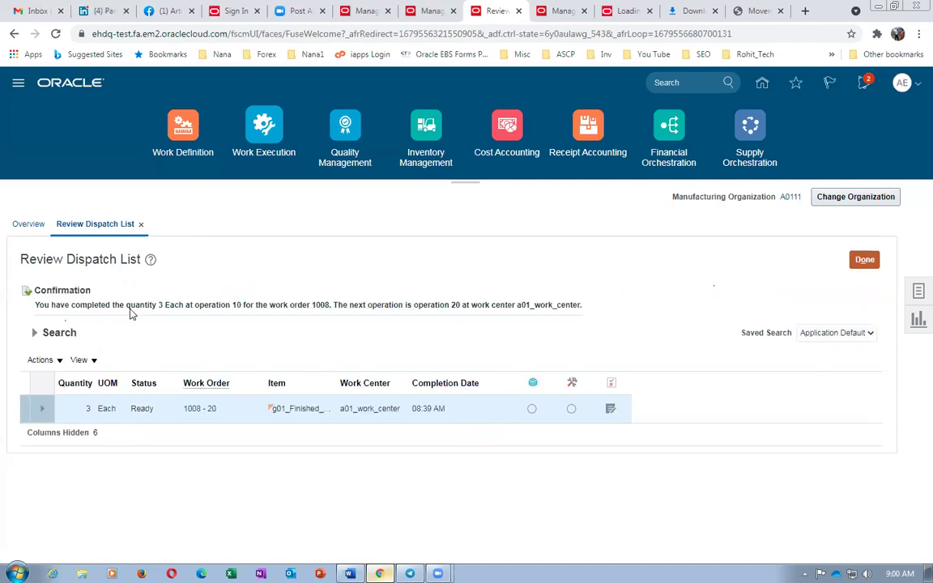
{"action": "left_click_drag", "start_coordinate": [203, 306], "coordinate": [330, 305]}
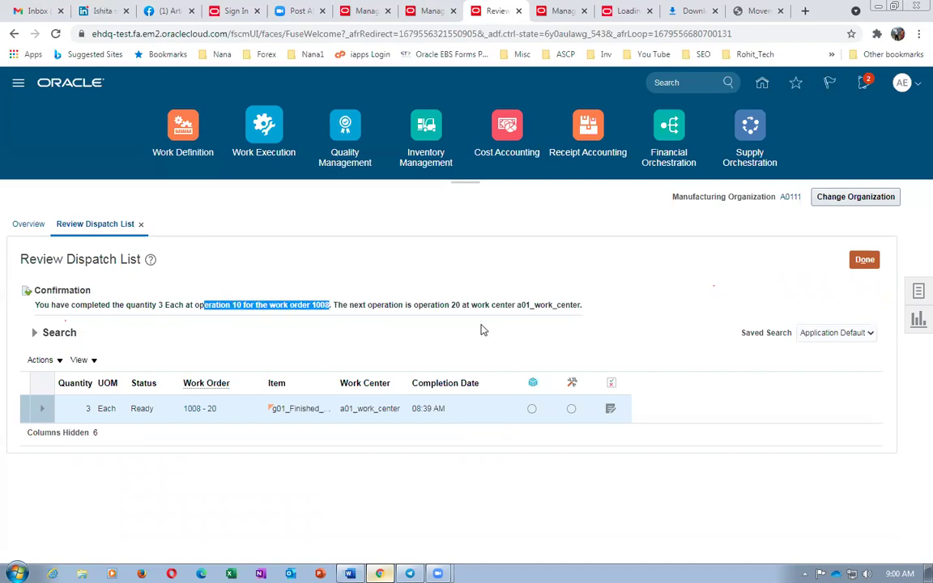
{"action": "left_click_drag", "start_coordinate": [440, 305], "coordinate": [478, 306]}
{"action": "left_click", "coordinate": [41, 408]}
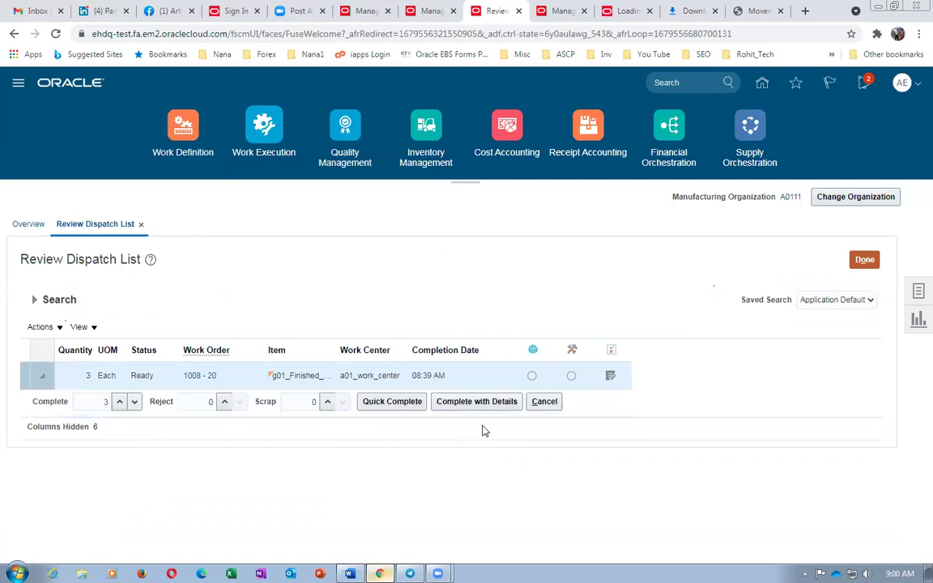
- Switch to the Word document and examine the lot-controlled and revision-controlled items in the miscellaneous receipt table
{"action": "key", "text": "alt+Tab"}
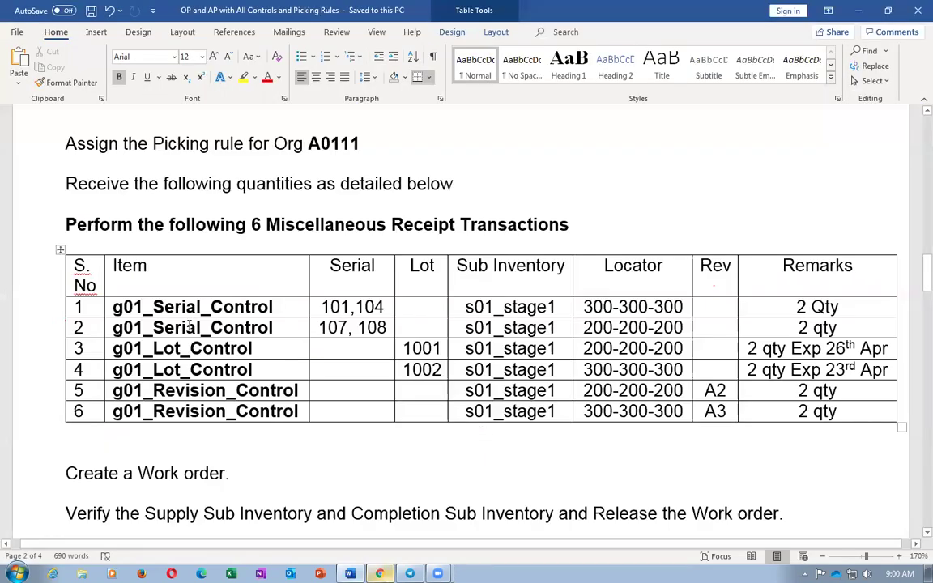
{"action": "left_click_drag", "start_coordinate": [185, 308], "coordinate": [214, 413]}
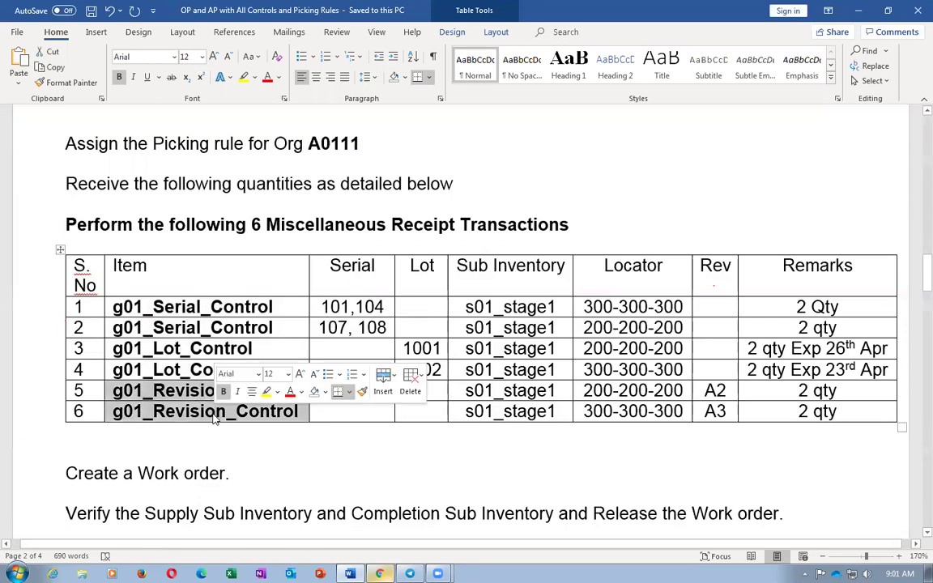
{"action": "left_click", "coordinate": [153, 347]}
{"action": "left_click_drag", "start_coordinate": [153, 347], "coordinate": [263, 369]}
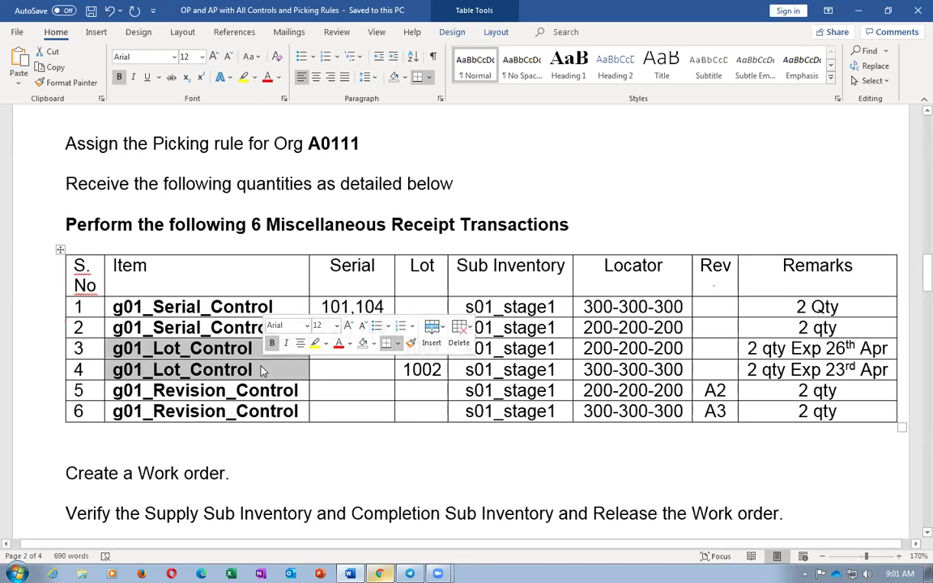
{"action": "left_click", "coordinate": [162, 348]}
{"action": "left_click_drag", "start_coordinate": [154, 349], "coordinate": [203, 370]}
{"action": "left_click", "coordinate": [141, 357]}
{"action": "key", "text": "Down"}
{"action": "key", "text": "Down"}
{"action": "key", "text": "shift+Down"}
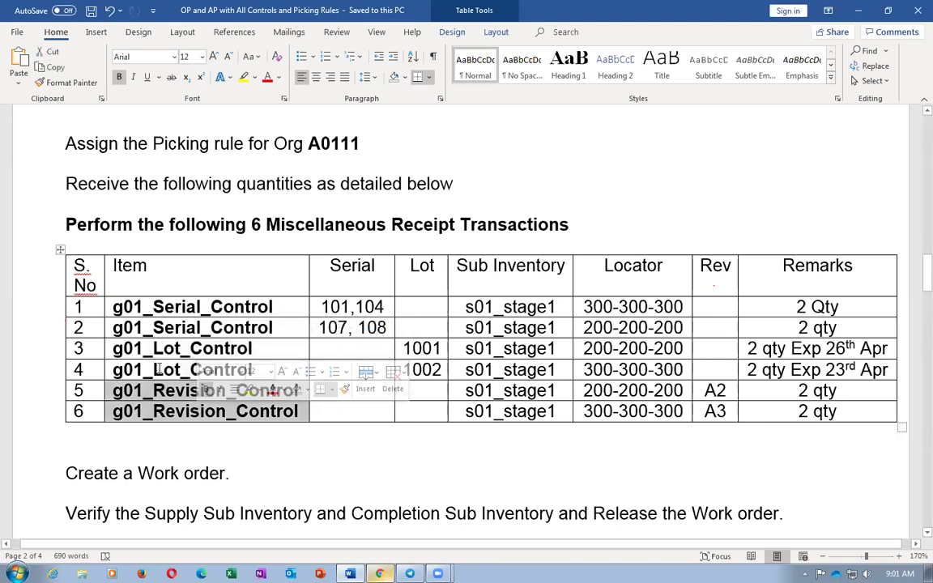
{"action": "left_click_drag", "start_coordinate": [144, 347], "coordinate": [172, 369]}
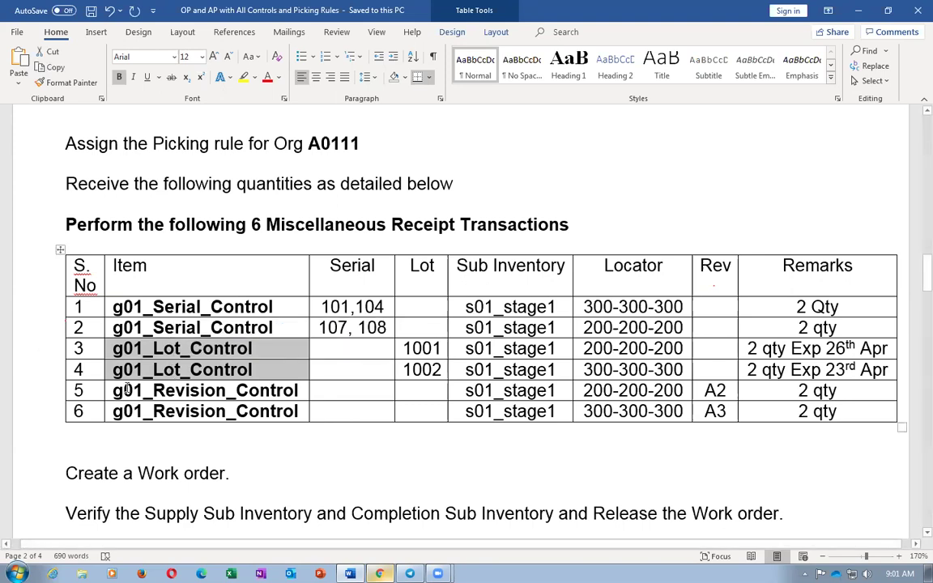
- Back in the dispatch list, complete operation 20 of the work order with details for a quantity of 3 and save it
{"action": "key", "text": "alt+Tab"}
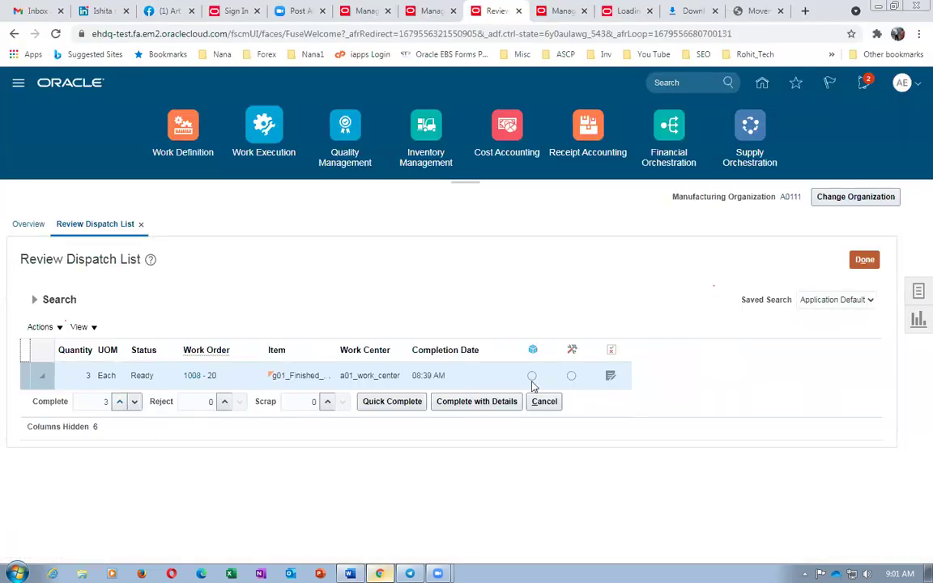
{"action": "left_click", "coordinate": [490, 402]}
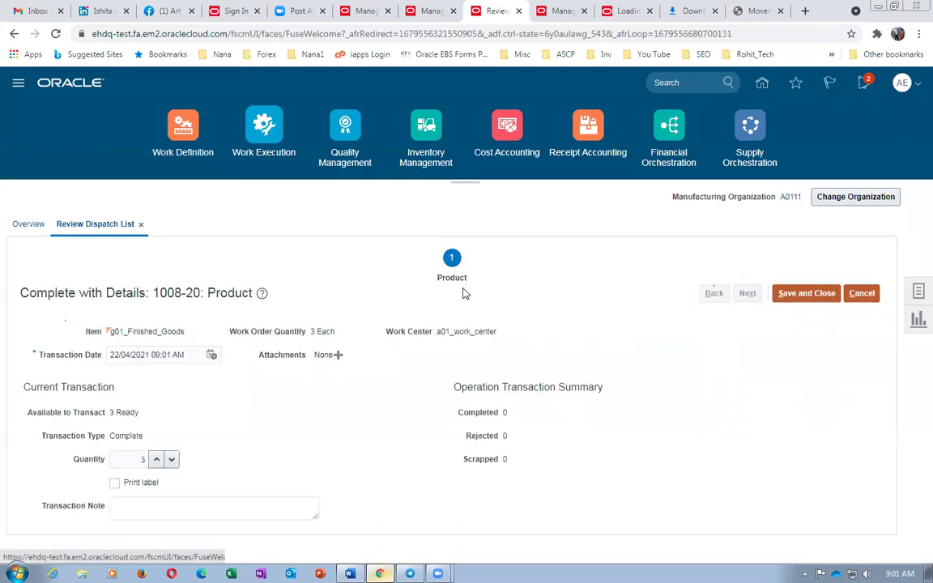
{"action": "left_click", "coordinate": [824, 296]}
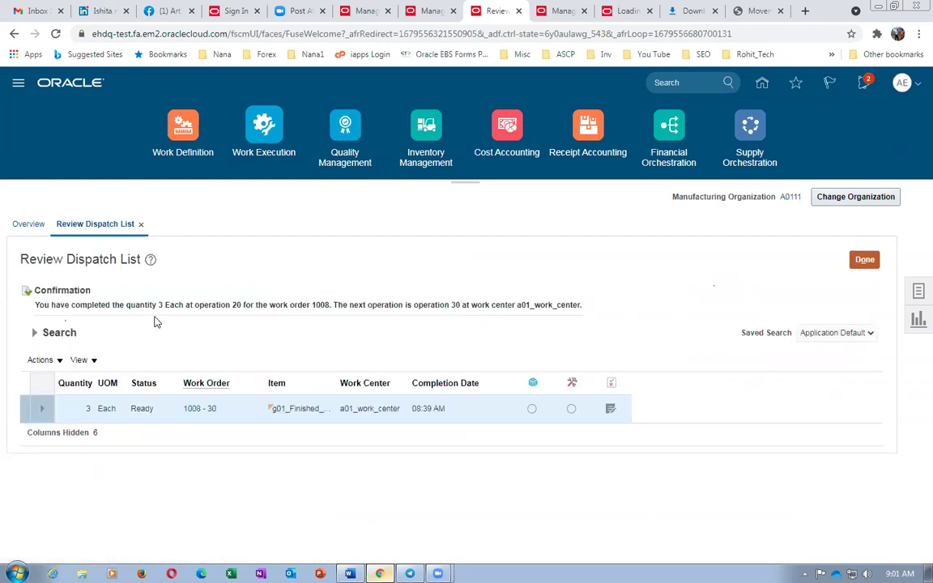
{"action": "left_click_drag", "start_coordinate": [221, 304], "coordinate": [241, 305]}
{"action": "left_click_drag", "start_coordinate": [310, 304], "coordinate": [325, 306]}
{"action": "left_click_drag", "start_coordinate": [451, 304], "coordinate": [460, 305]}
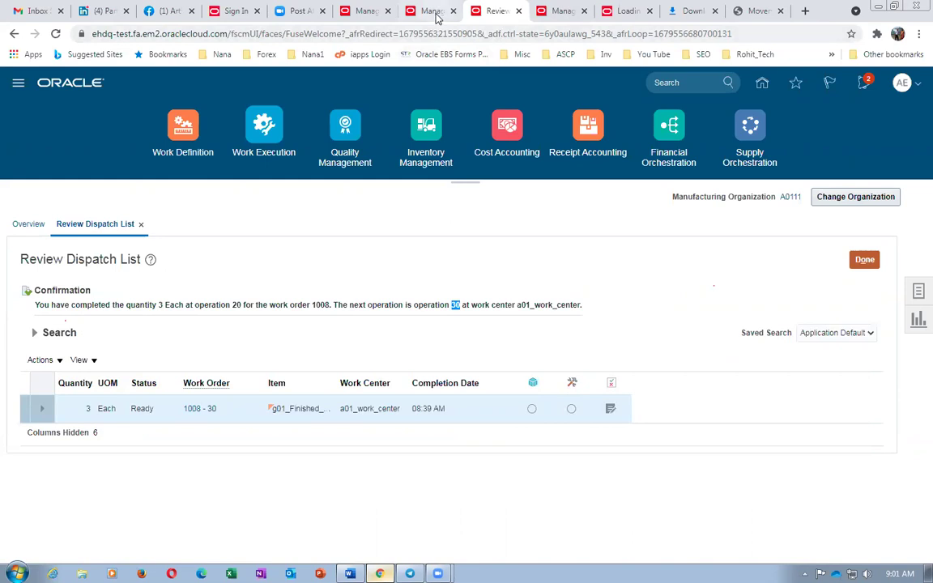
- In the open Manage Item Quantities page, search for the on-hand quantity of g01_Lot_Control in organization A0111
{"action": "left_click", "coordinate": [436, 11]}
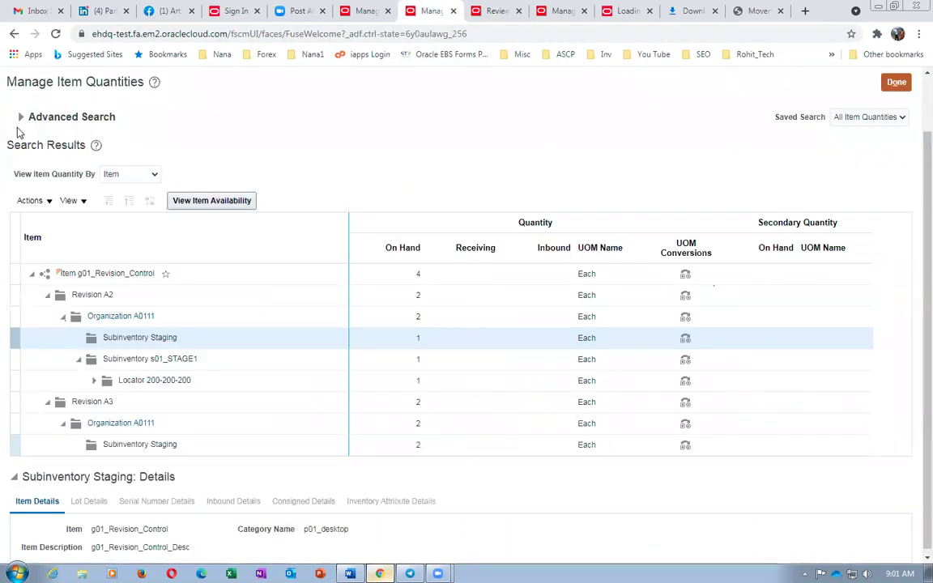
{"action": "left_click", "coordinate": [21, 117]}
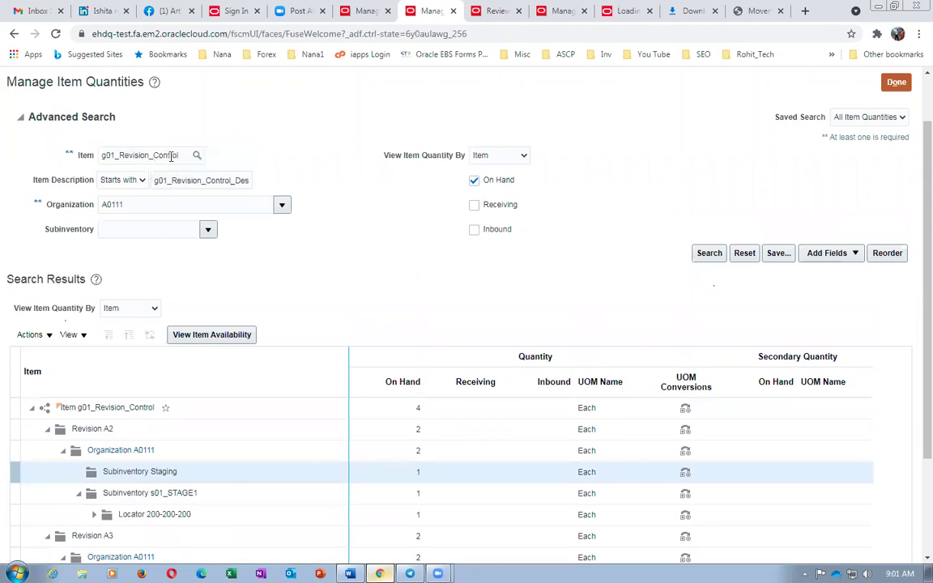
{"action": "left_click_drag", "start_coordinate": [169, 155], "coordinate": [82, 159]}
{"action": "type", "text": "g"}
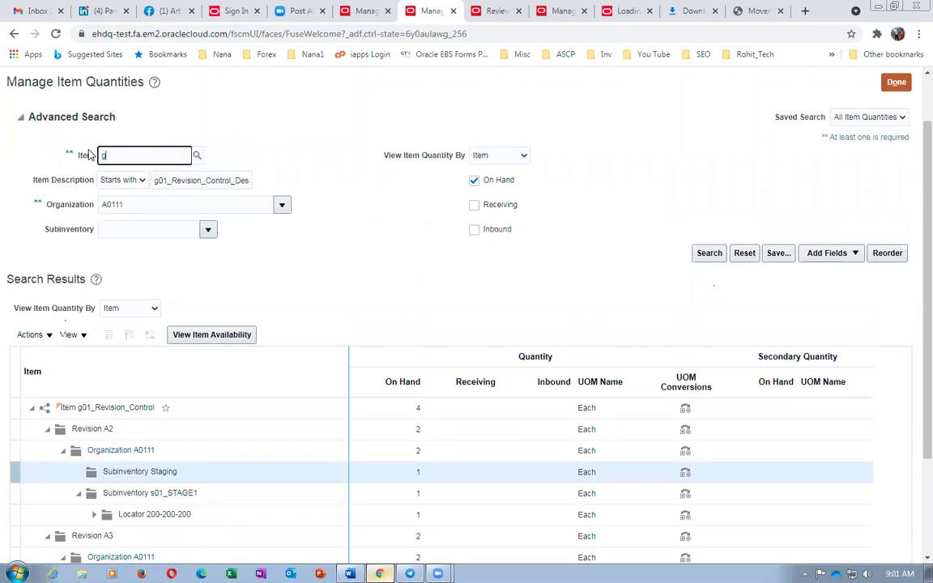
{"action": "type", "text": "01_Lot_Control"}
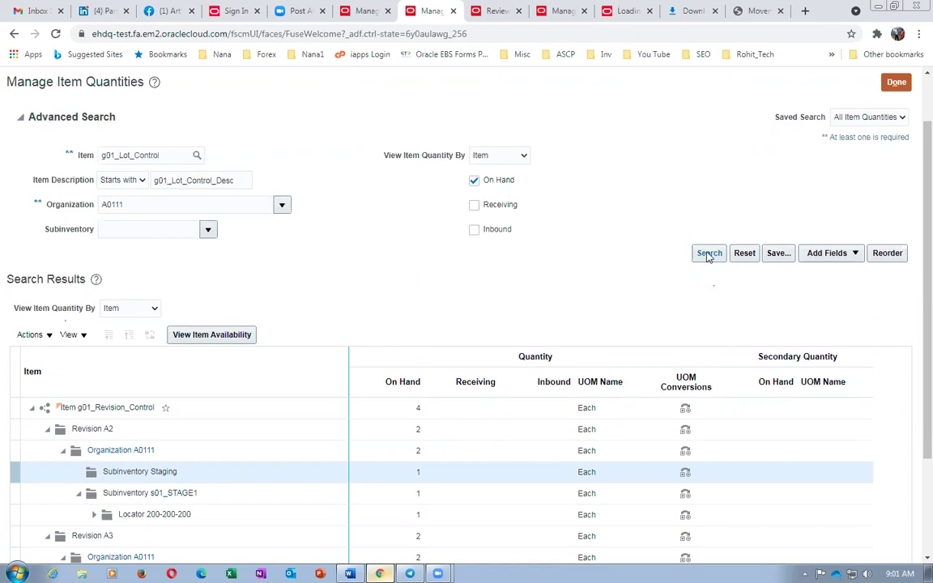
{"action": "left_click", "coordinate": [708, 253]}
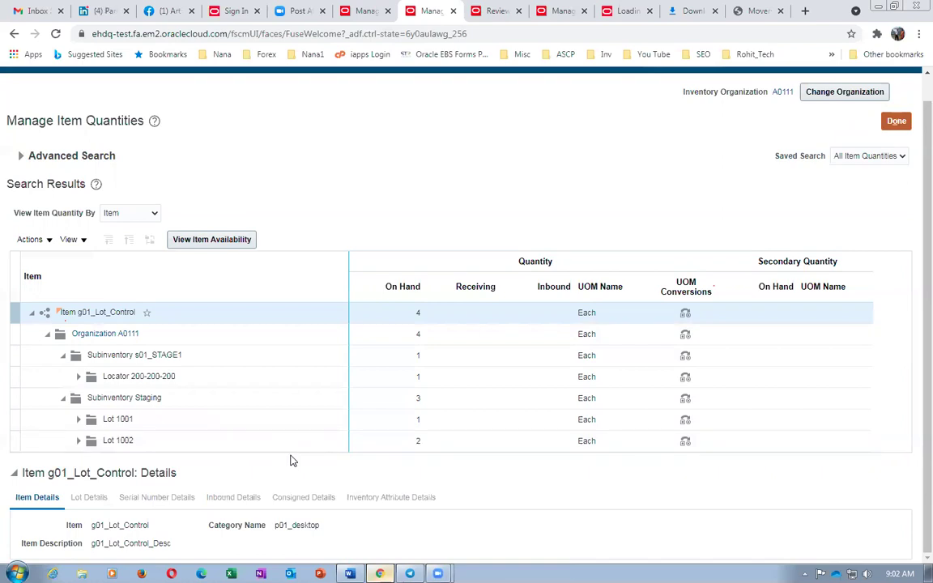
- Switch to Word and compare the g01_Lot_Control and g01_Revision_Control receipt rows with the instructions below the table
{"action": "key", "text": "alt+Tab"}
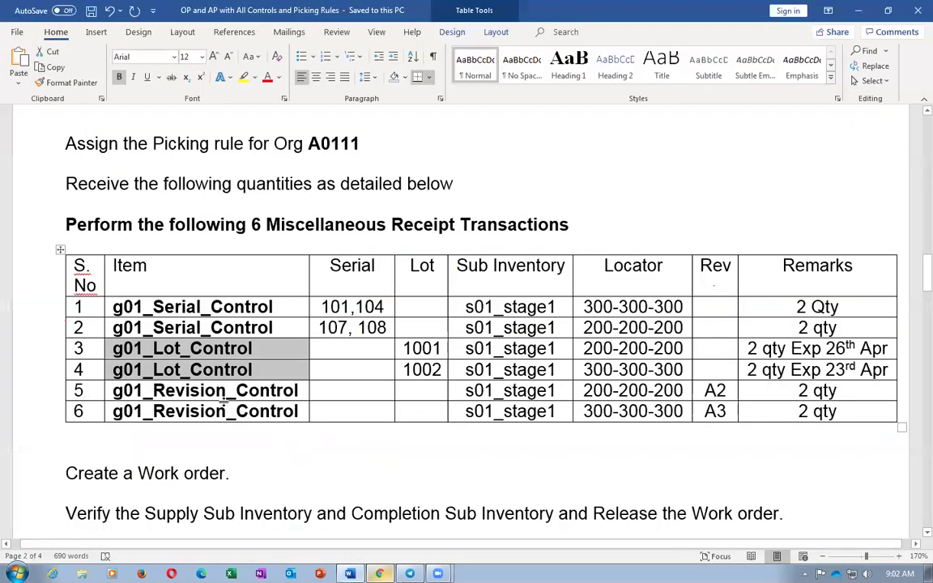
{"action": "left_click", "coordinate": [192, 348]}
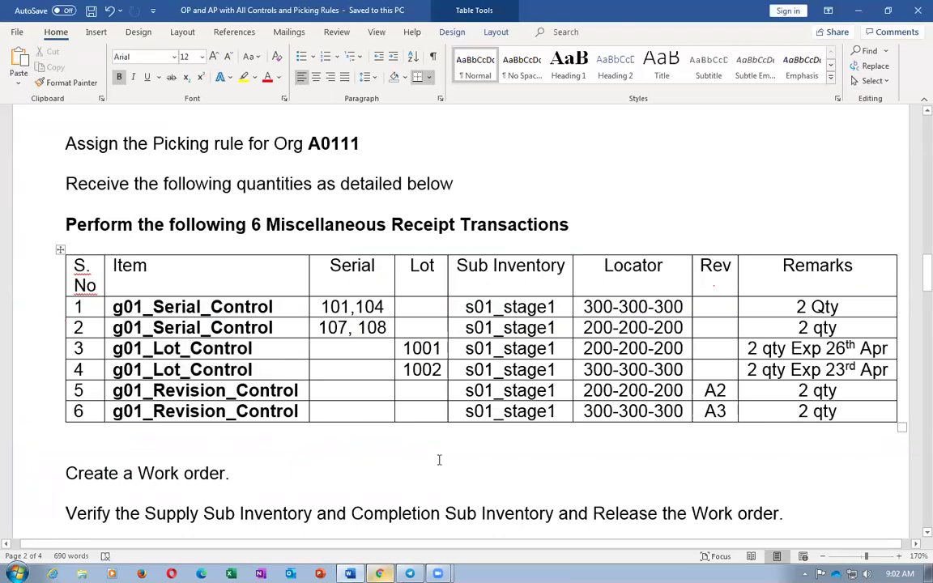
{"action": "scroll", "coordinate": [424, 459], "scroll_direction": "down", "scroll_amount": 3}
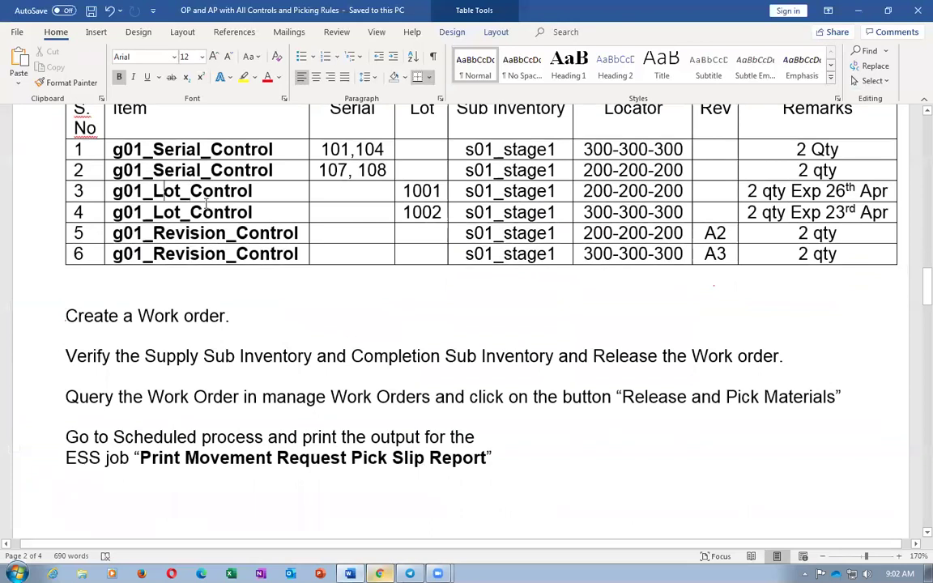
{"action": "left_click_drag", "start_coordinate": [148, 191], "coordinate": [232, 203]}
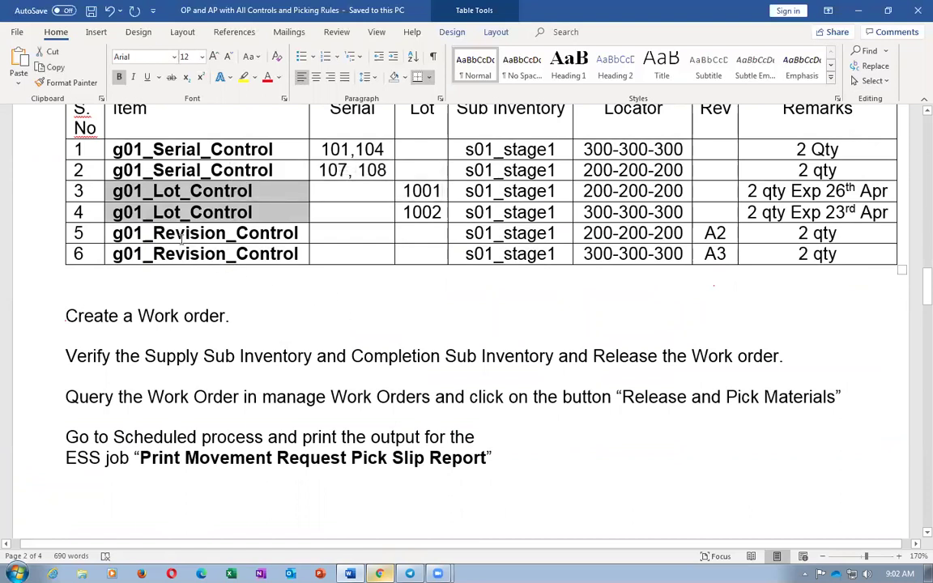
{"action": "left_click_drag", "start_coordinate": [186, 236], "coordinate": [211, 257]}
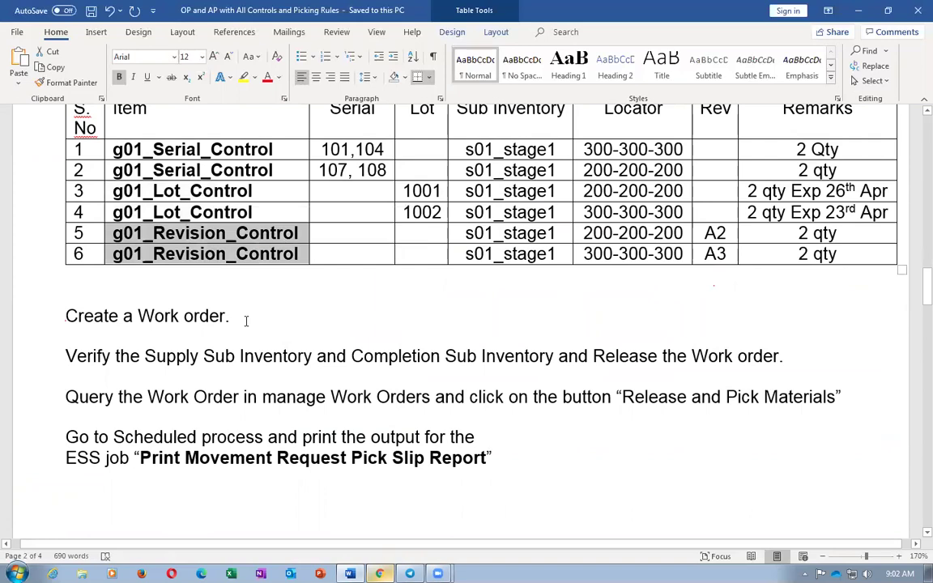
- Examine the supply types of g01_Revision_Control and the three dummy components in the document's item creation table
{"action": "scroll", "coordinate": [225, 306], "scroll_direction": "up", "scroll_amount": 5}
{"action": "scroll", "coordinate": [277, 346], "scroll_direction": "down", "scroll_amount": 3}
{"action": "scroll", "coordinate": [272, 347], "scroll_direction": "up", "scroll_amount": 12}
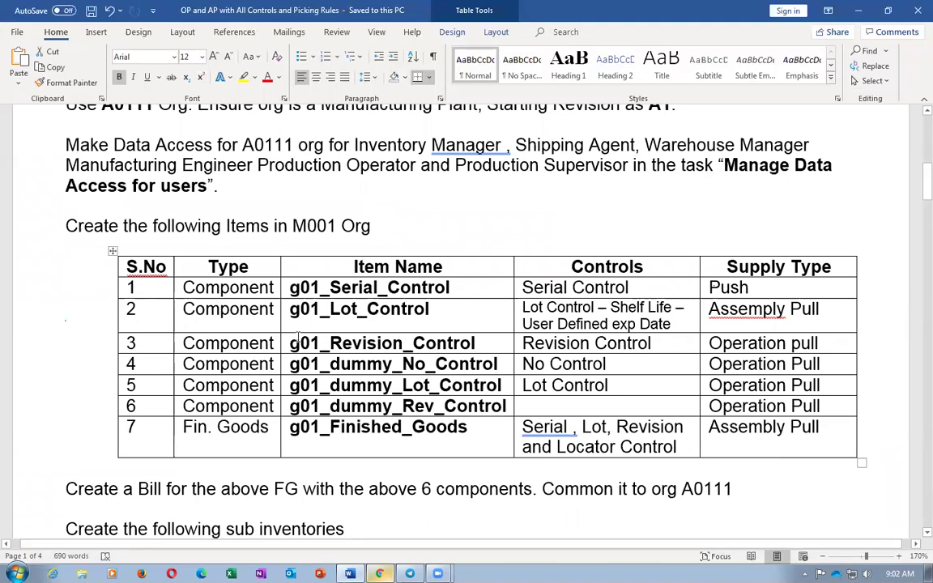
{"action": "left_click_drag", "start_coordinate": [299, 341], "coordinate": [450, 335]}
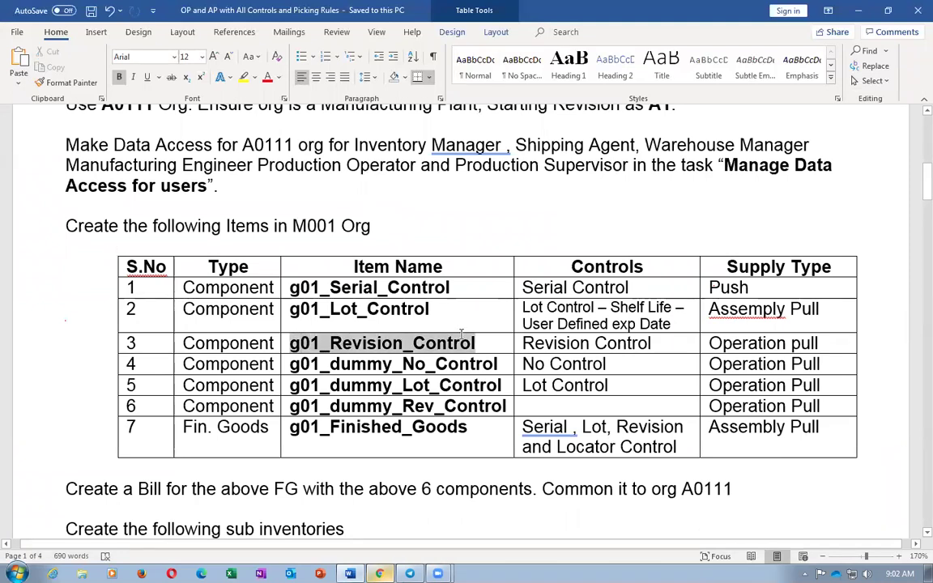
{"action": "left_click_drag", "start_coordinate": [461, 333], "coordinate": [461, 333]}
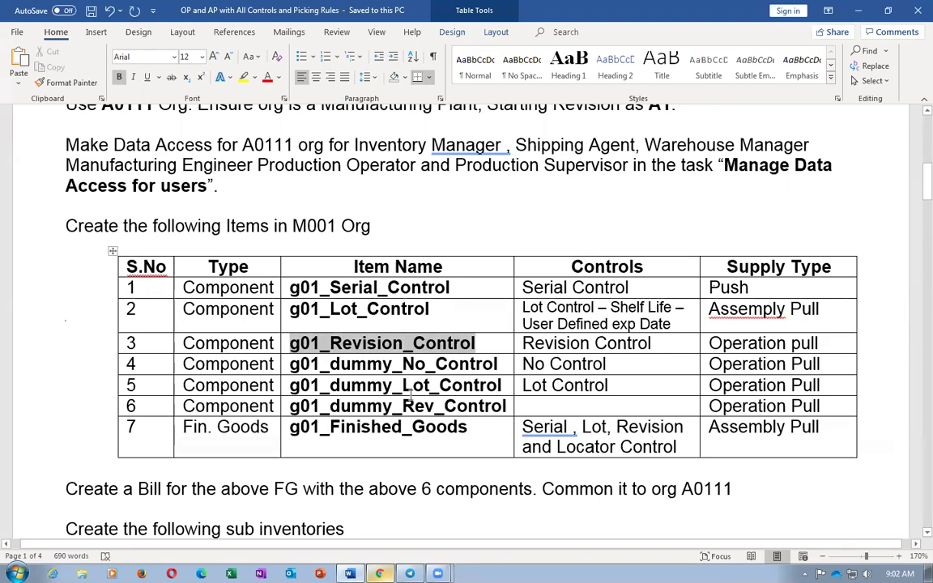
{"action": "left_click_drag", "start_coordinate": [291, 386], "coordinate": [500, 387]}
{"action": "left_click_drag", "start_coordinate": [362, 343], "coordinate": [376, 406]}
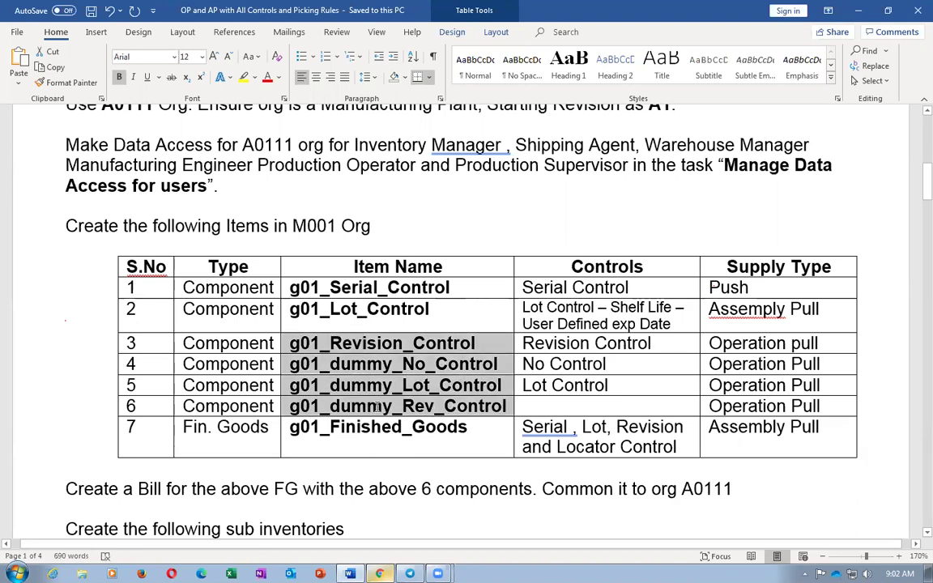
- Highlight the component names from g01_Lot_Control to g01_dummy_Rev_Control in the item table for review
{"action": "left_click_drag", "start_coordinate": [376, 406], "coordinate": [378, 407]}
{"action": "left_click_drag", "start_coordinate": [371, 303], "coordinate": [393, 402]}
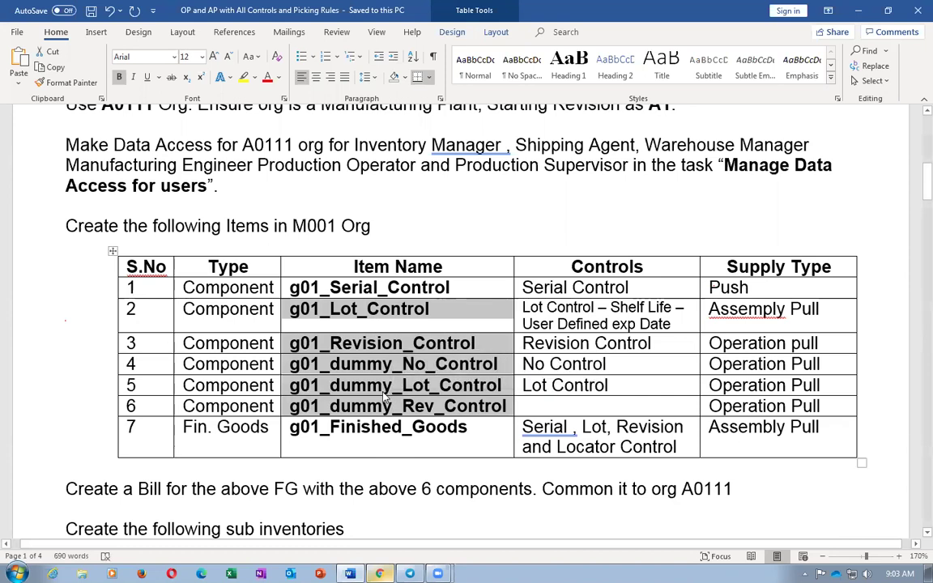
- Back in Oracle's dispatch list, start completing operation 30 of work order 1008 with details and continue to Backflush Materials
{"action": "key", "text": "alt+Tab"}
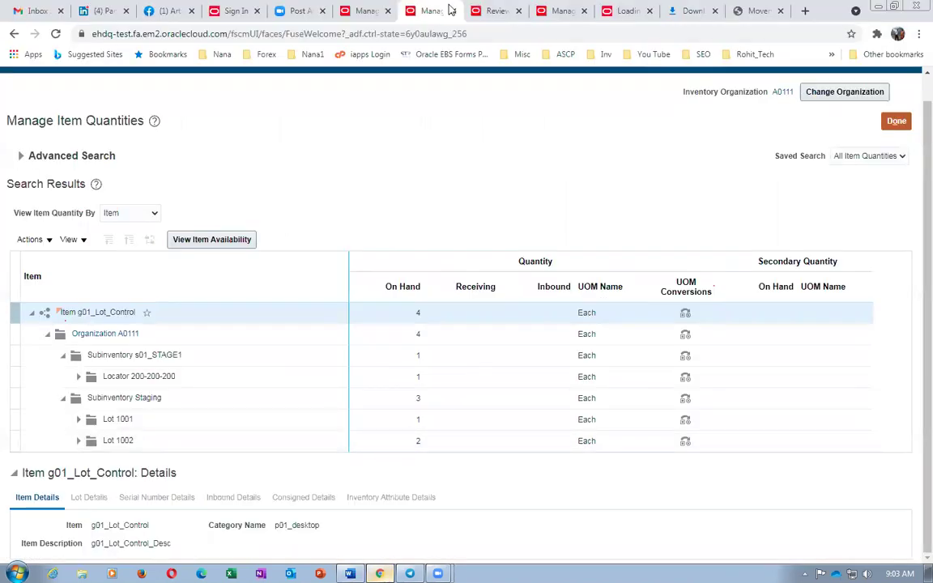
{"action": "key", "text": "ctrl+Tab"}
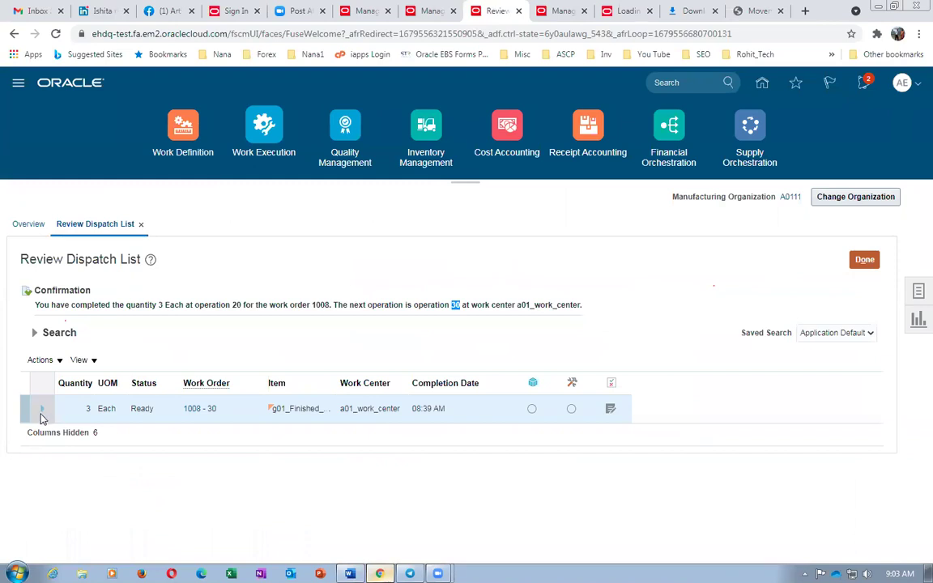
{"action": "left_click", "coordinate": [41, 410]}
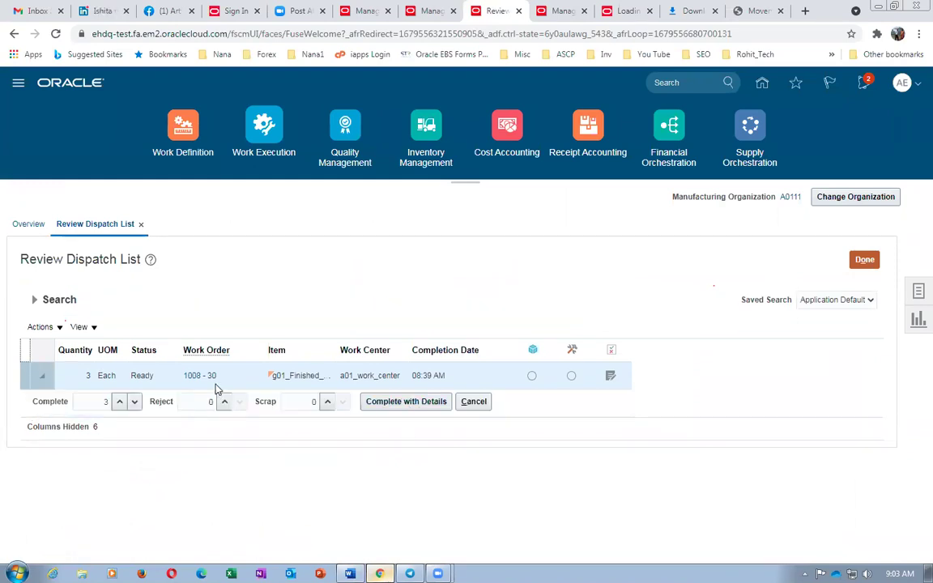
{"action": "left_click", "coordinate": [408, 403]}
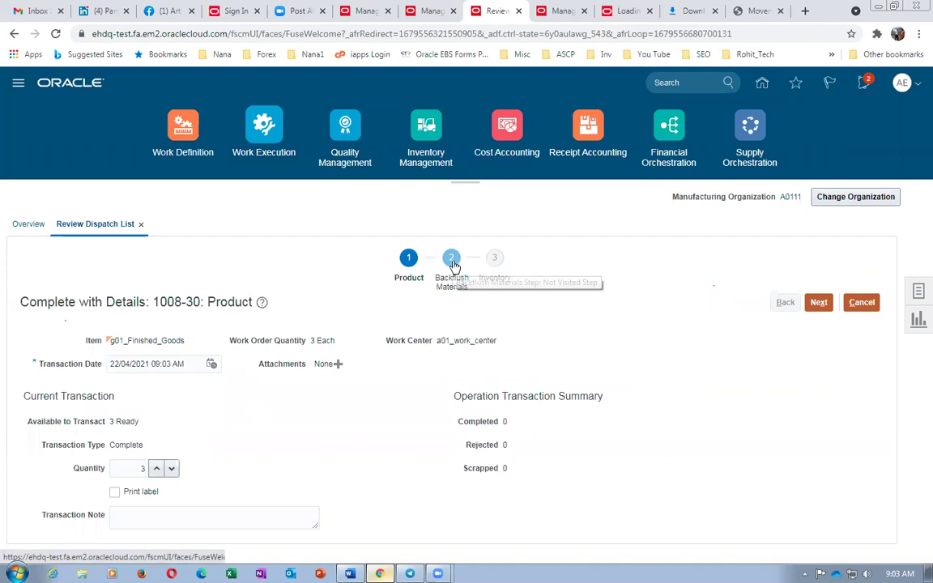
{"action": "left_click", "coordinate": [819, 304]}
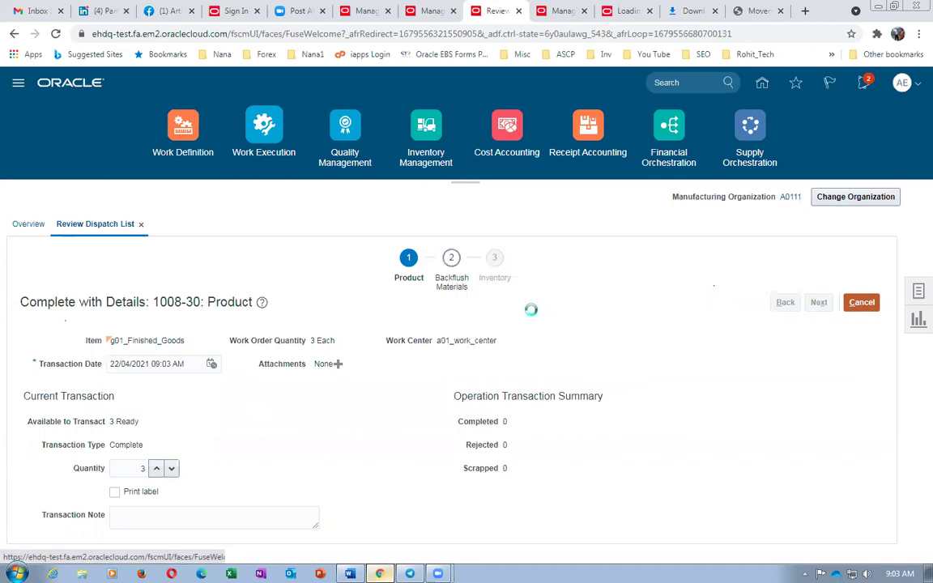
{"action": "scroll", "coordinate": [508, 302], "scroll_direction": "down", "scroll_amount": 1}
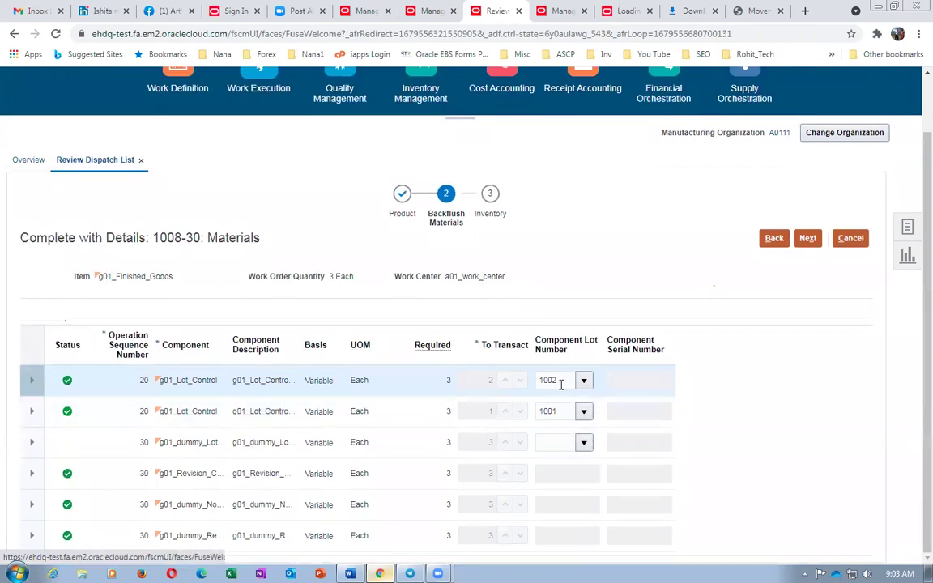
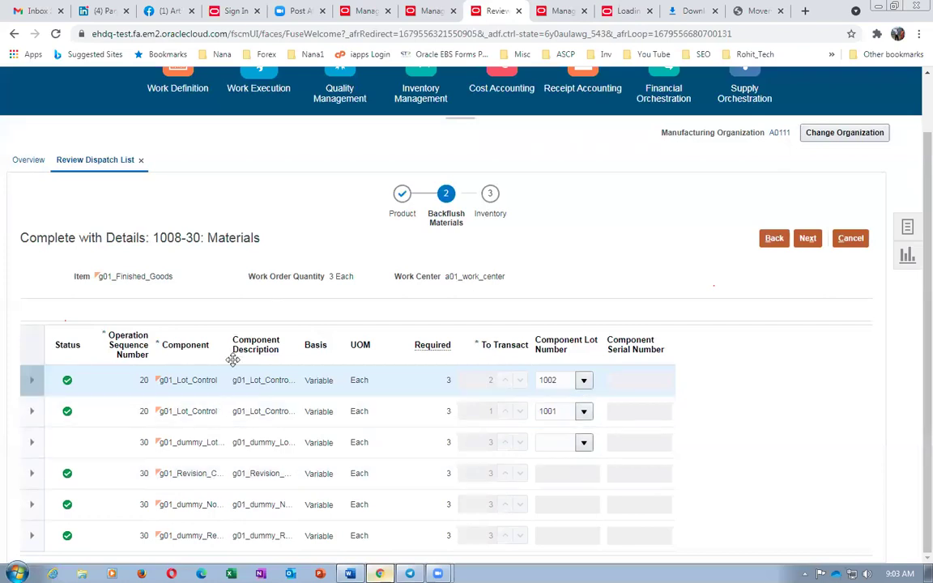
- Check the lot choices for g01_dummy_Lot_Control and the subinventory details of the g01_Lot_Control row with lot 1002
{"action": "left_click_drag", "start_coordinate": [231, 357], "coordinate": [277, 378]}
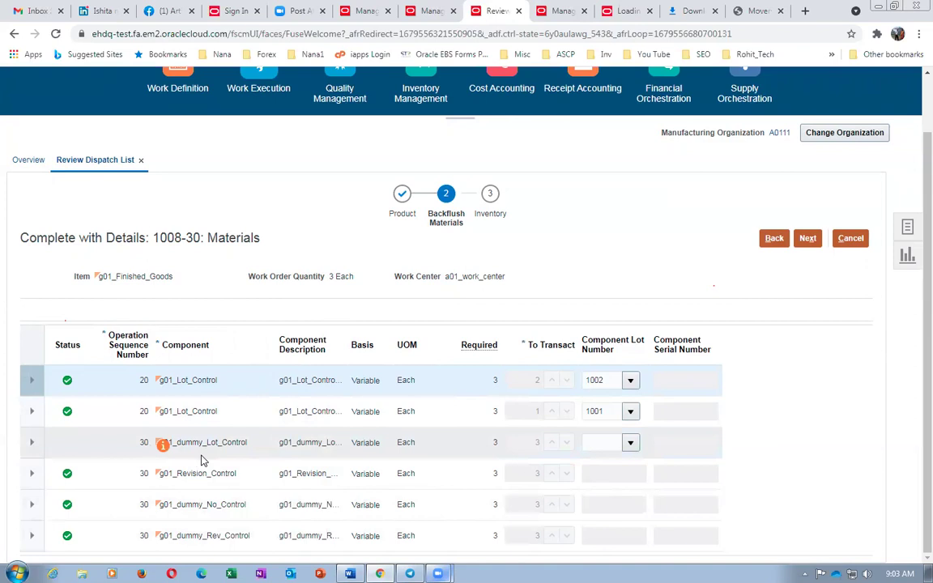
{"action": "left_click", "coordinate": [629, 443]}
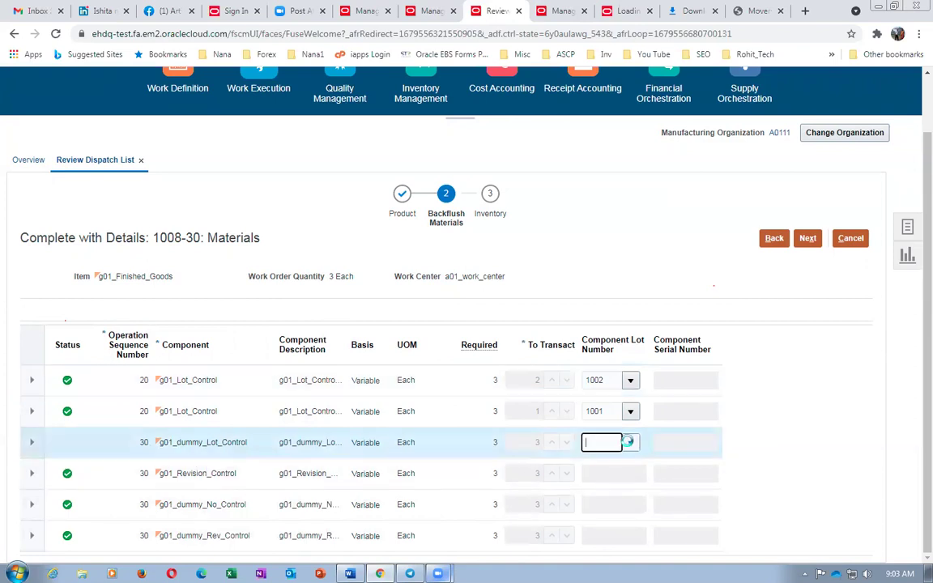
{"action": "left_click", "coordinate": [629, 444]}
{"action": "left_click", "coordinate": [589, 488]}
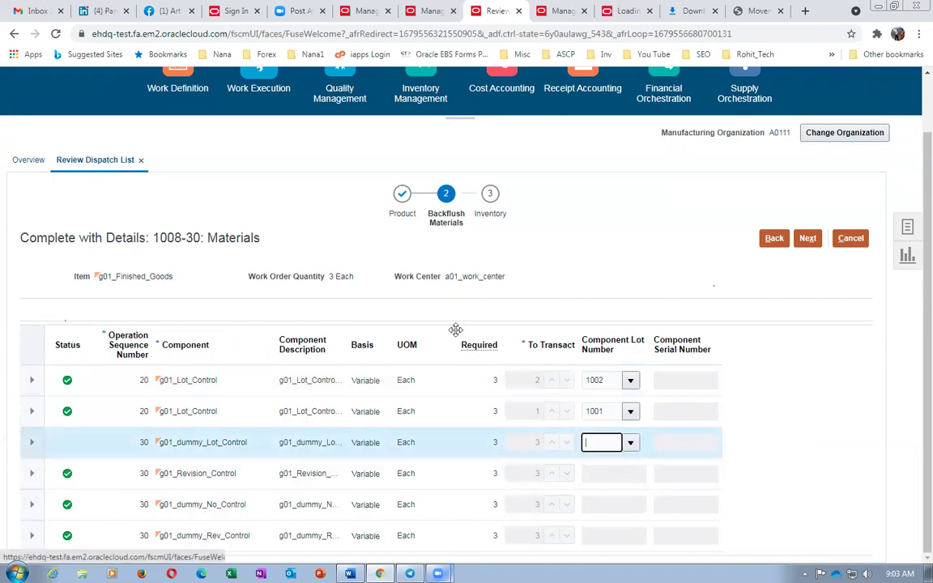
{"action": "left_click", "coordinate": [528, 323]}
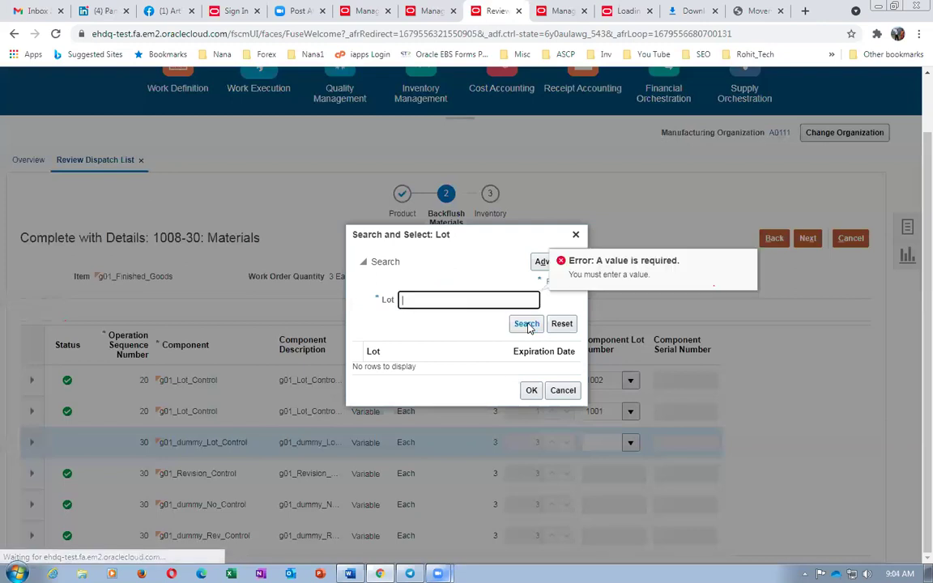
{"action": "left_click", "coordinate": [562, 390]}
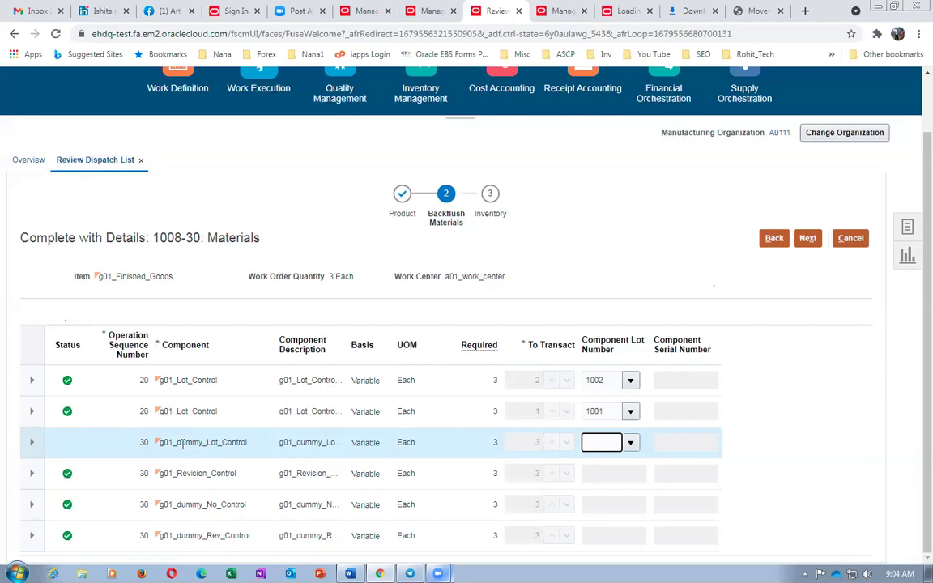
{"action": "left_click", "coordinate": [152, 430]}
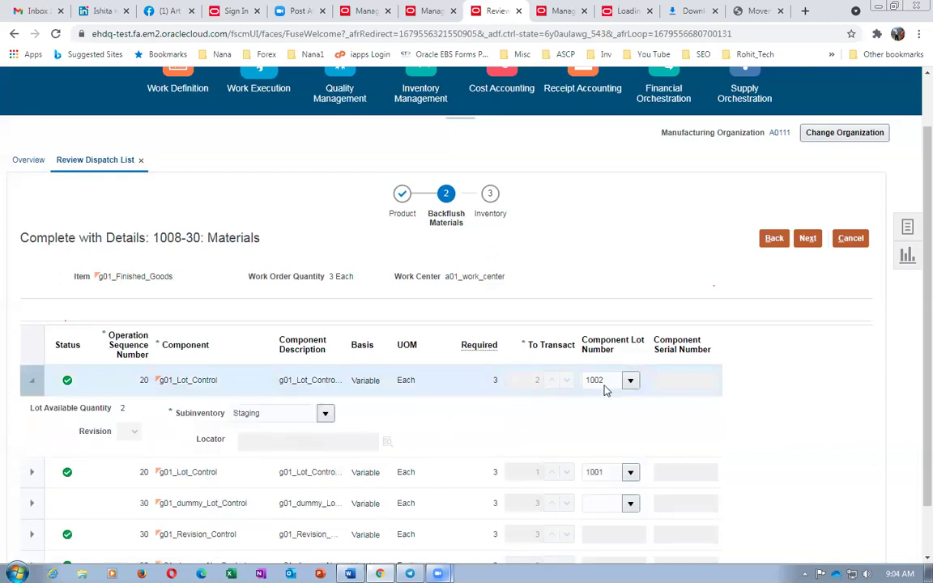
{"action": "left_click", "coordinate": [29, 382]}
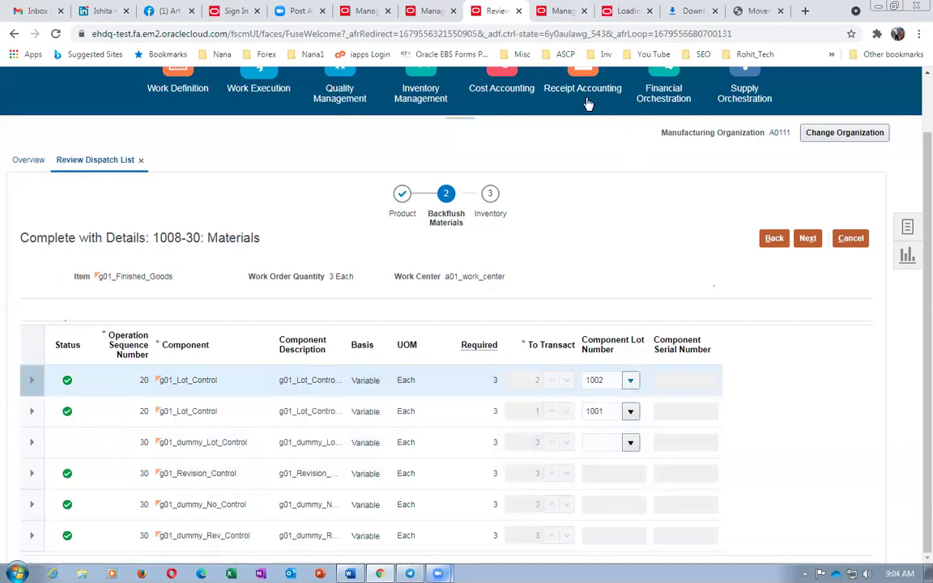
- From the browser page showing Manage Work Orders, go to Inventory Management and open Create Miscellaneous Transaction
{"action": "left_click", "coordinate": [561, 11]}
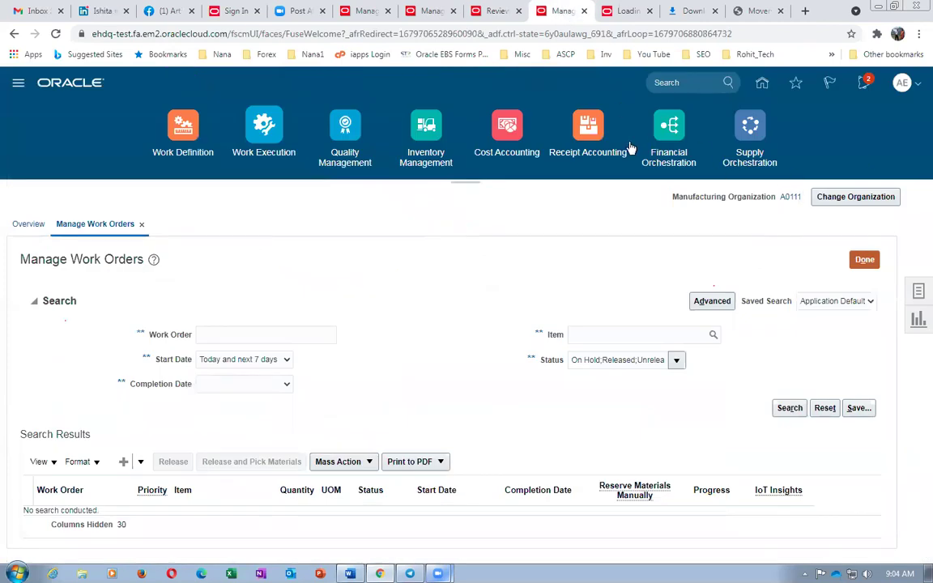
{"action": "left_click", "coordinate": [762, 84]}
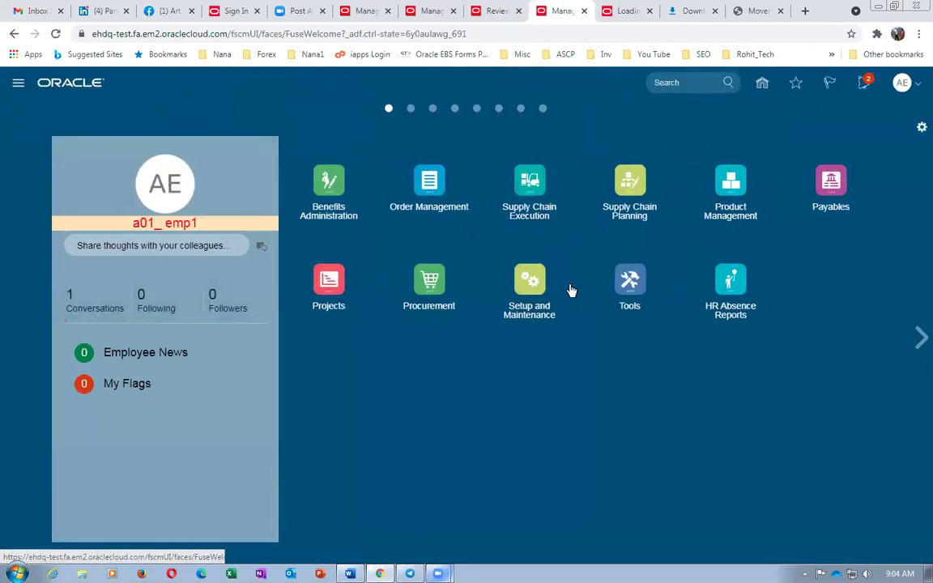
{"action": "left_click", "coordinate": [532, 186]}
{"action": "left_click", "coordinate": [500, 263]}
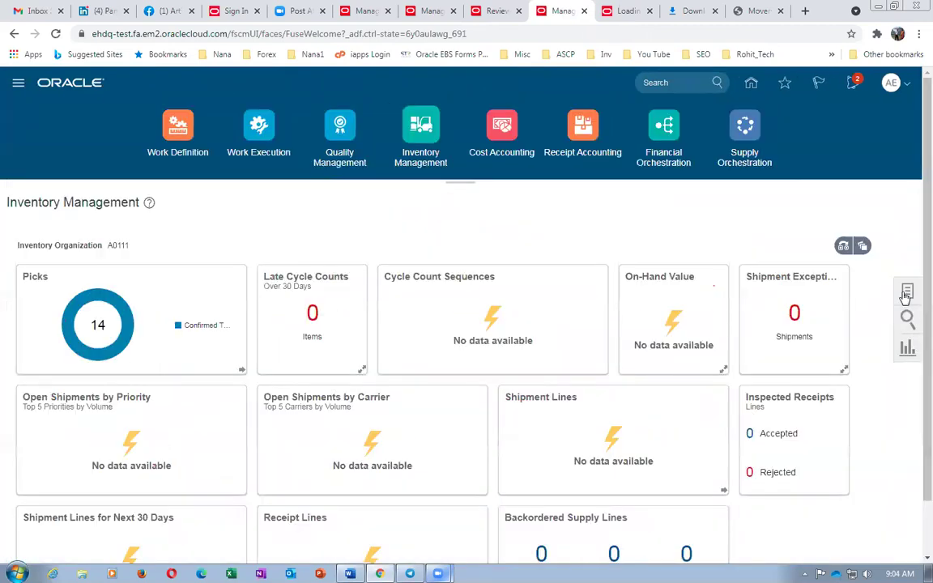
{"action": "left_click", "coordinate": [907, 293]}
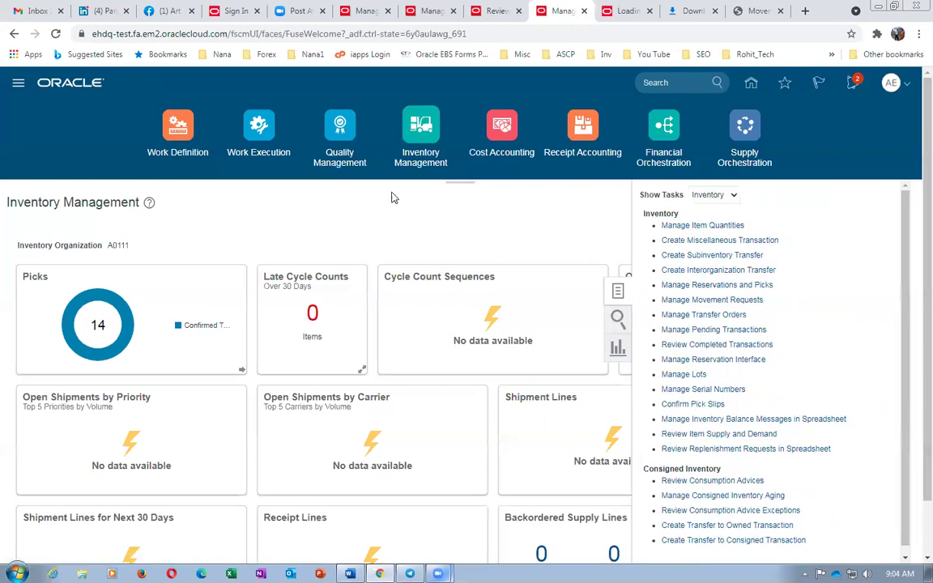
{"action": "left_click", "coordinate": [672, 240]}
{"action": "left_click", "coordinate": [663, 241]}
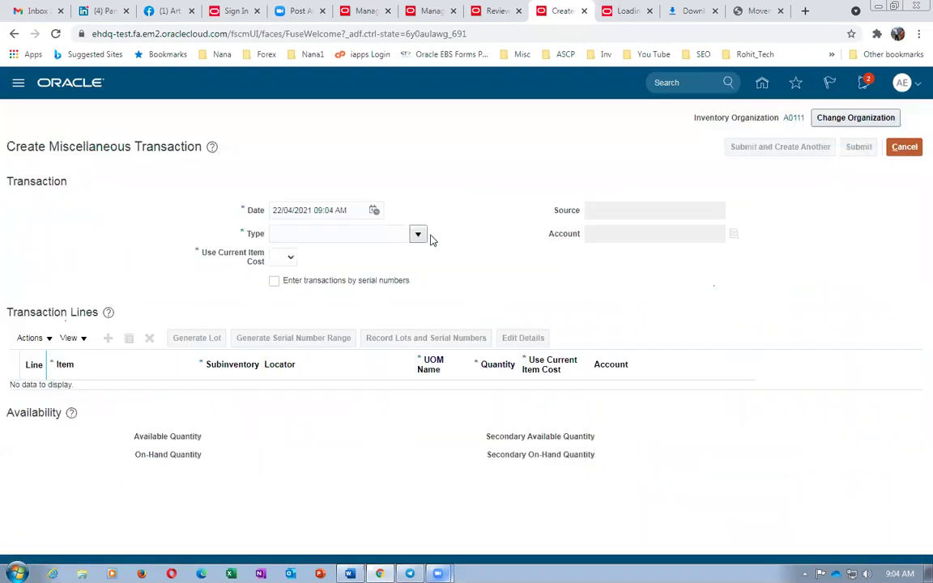
- Set the transaction type to Miscellaneous Receipt, the account to 10-100-1001 and Use Current Item Cost to Yes
{"action": "left_click", "coordinate": [417, 234]}
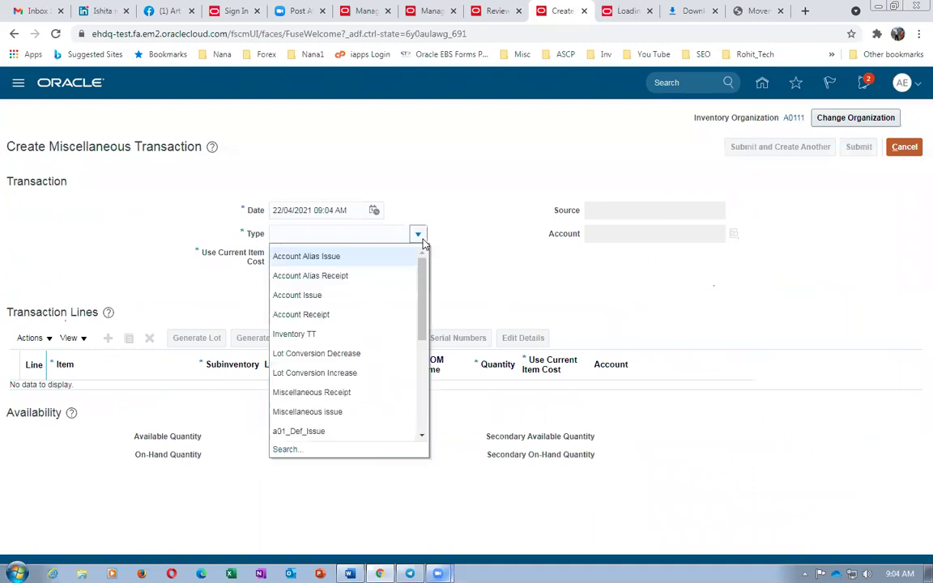
{"action": "left_click", "coordinate": [364, 393]}
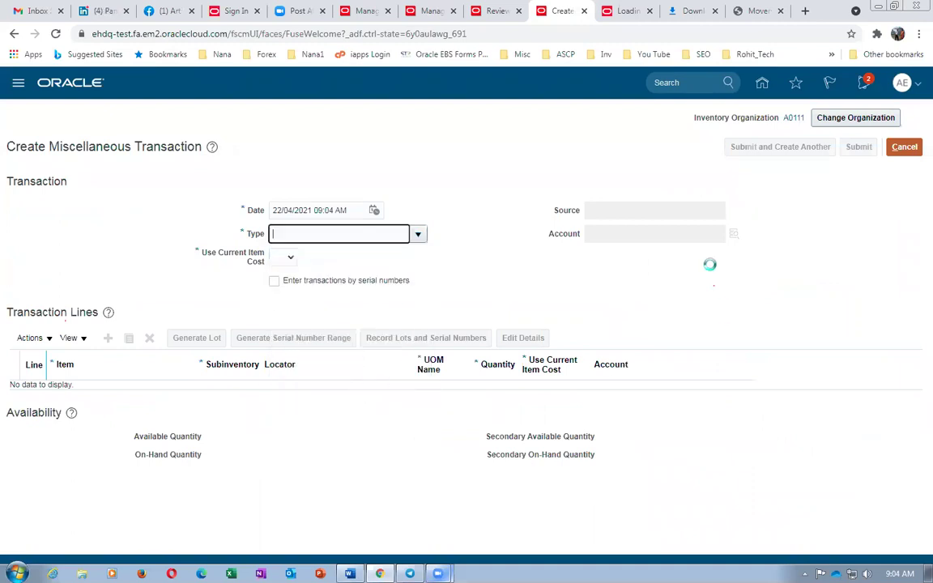
{"action": "left_click", "coordinate": [653, 234]}
{"action": "left_click", "coordinate": [733, 234]}
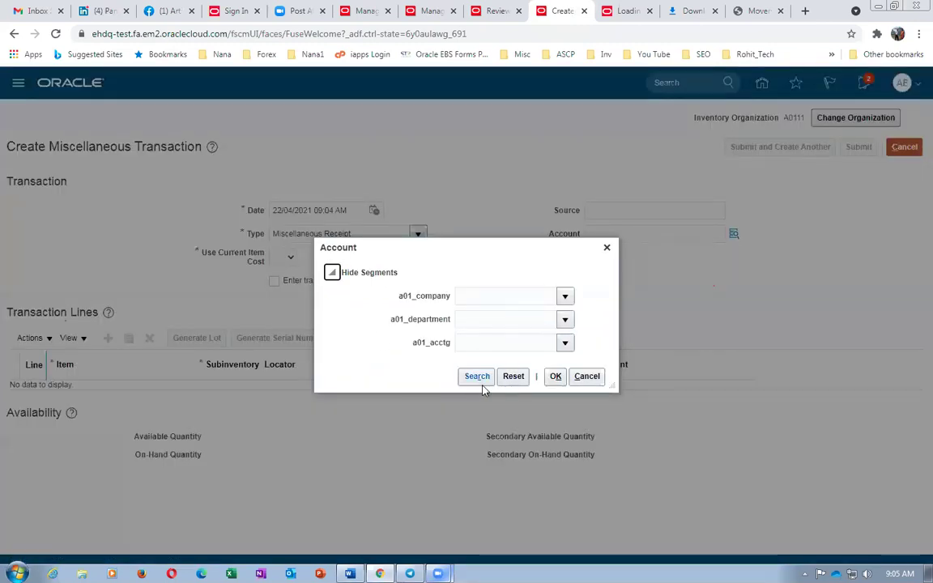
{"action": "left_click", "coordinate": [477, 378]}
{"action": "left_click", "coordinate": [386, 324]}
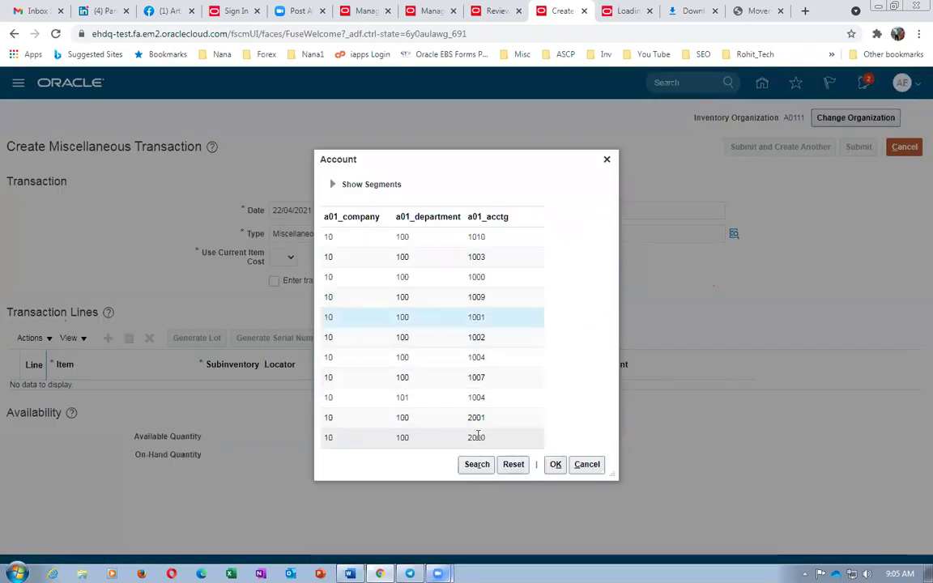
{"action": "left_click", "coordinate": [557, 468]}
{"action": "left_click", "coordinate": [280, 257]}
{"action": "left_click", "coordinate": [281, 292]}
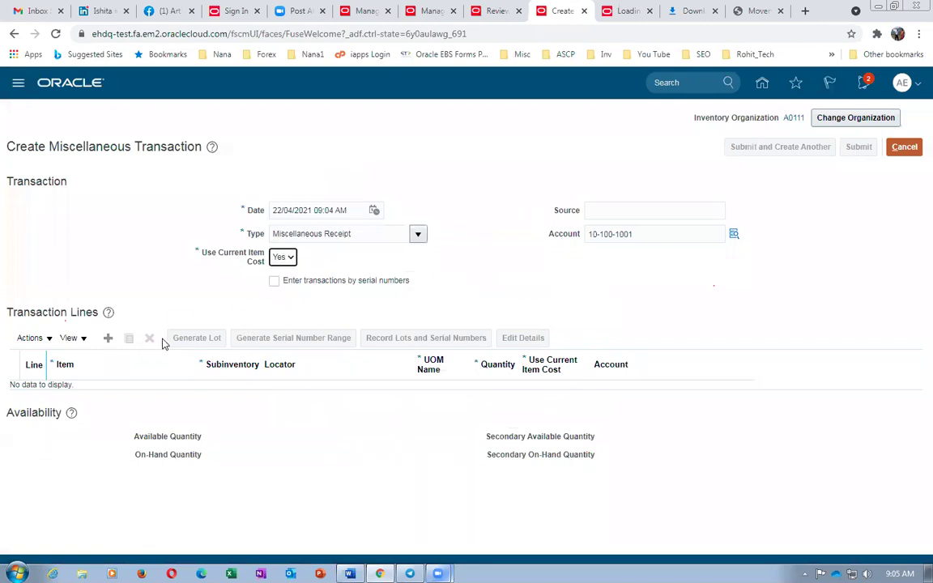
- Add a transaction line for the item g01_dummy_Lot_Control
{"action": "left_click", "coordinate": [110, 342]}
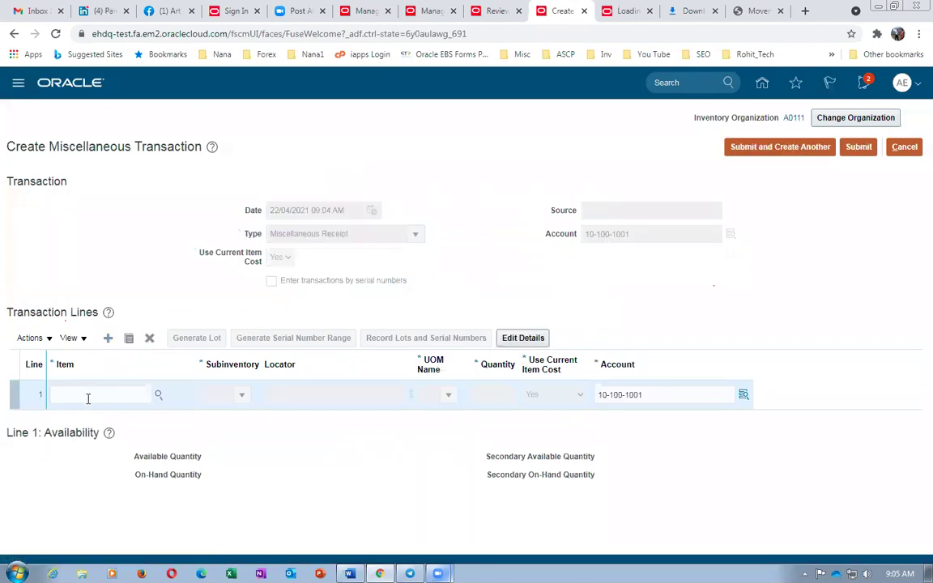
{"action": "left_click", "coordinate": [87, 393]}
{"action": "type", "text": "g"}
{"action": "left_click", "coordinate": [150, 427]}
{"action": "left_click", "coordinate": [233, 335]}
{"action": "left_click", "coordinate": [697, 441]}
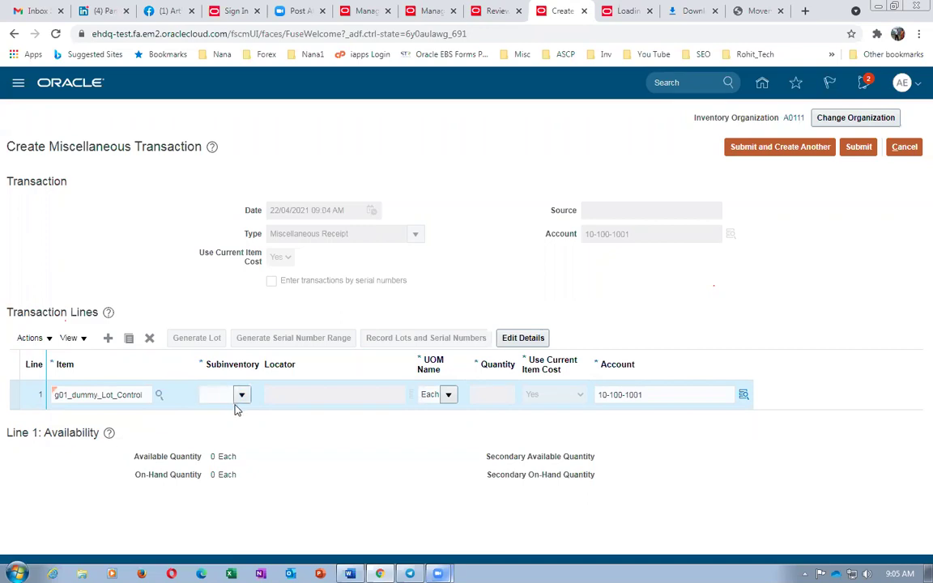
- Switch to Word and copy the subinventory name s01_stage1 from the first g01_Lot_Control row of the miscellaneous receipts table
{"action": "key", "text": "alt+Tab"}
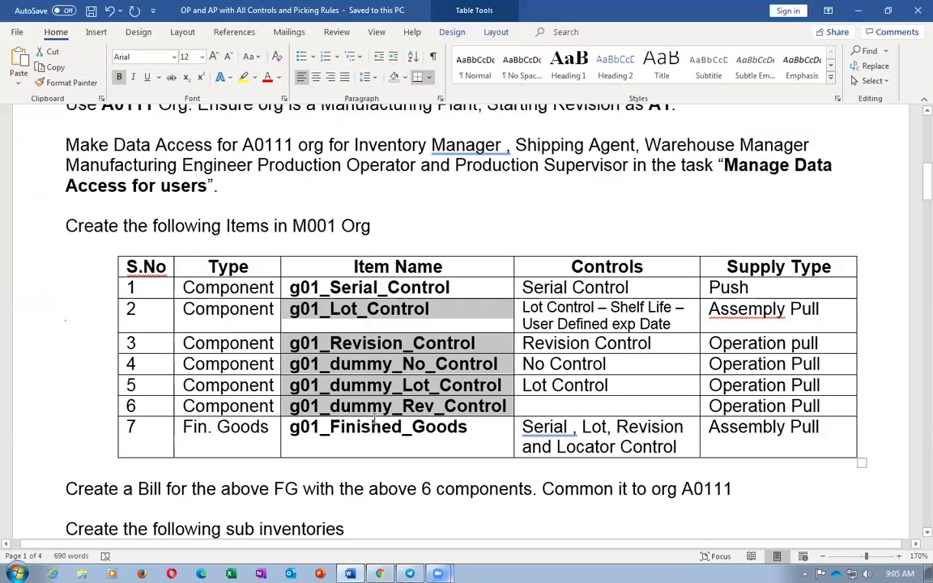
{"action": "scroll", "coordinate": [374, 419], "scroll_direction": "down", "scroll_amount": 12}
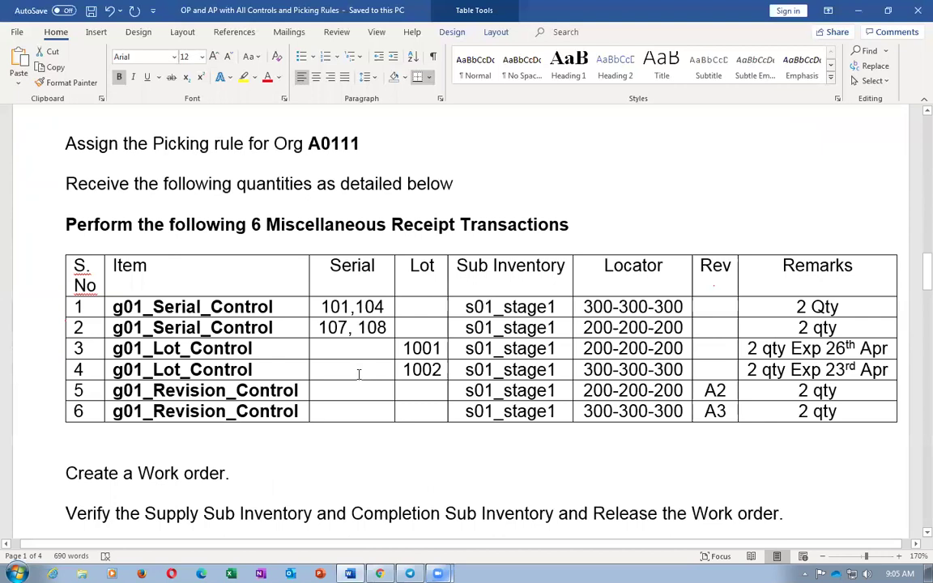
{"action": "left_click", "coordinate": [291, 348]}
{"action": "key", "text": "Tab"}
{"action": "key", "text": "Tab"}
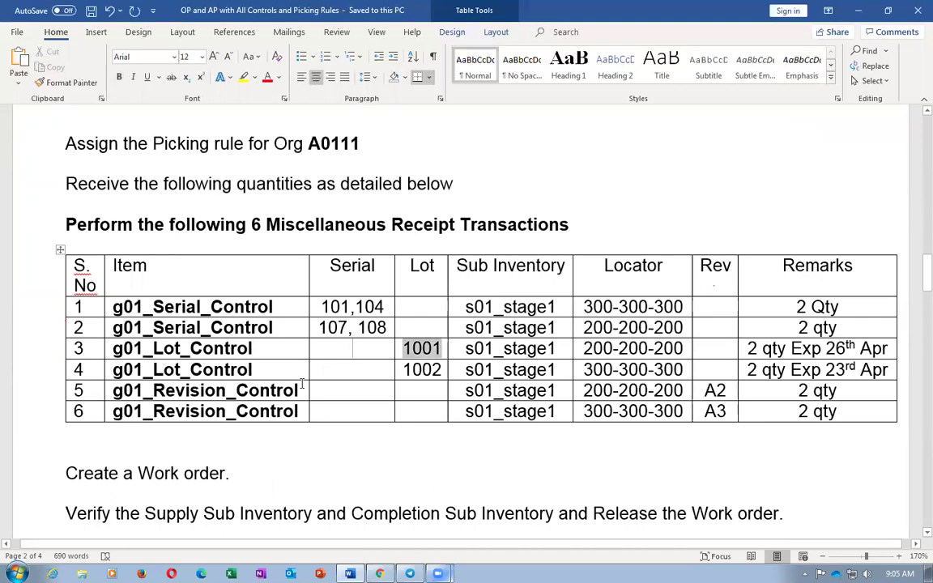
{"action": "key", "text": "Tab"}
{"action": "key", "text": "ctrl+c"}
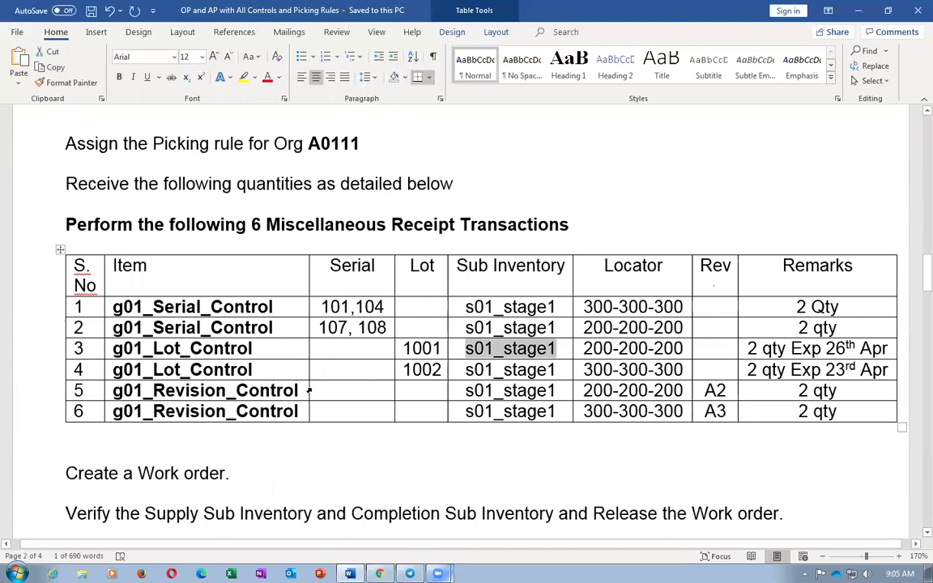
- Back in Oracle, set the transaction line's subinventory to s01_stage1 and open the line's details for editing
{"action": "key", "text": "alt+Tab"}
{"action": "left_click", "coordinate": [215, 395]}
{"action": "key", "text": "ctrl+v"}
{"action": "key", "text": "Tab"}
{"action": "left_click", "coordinate": [521, 338]}
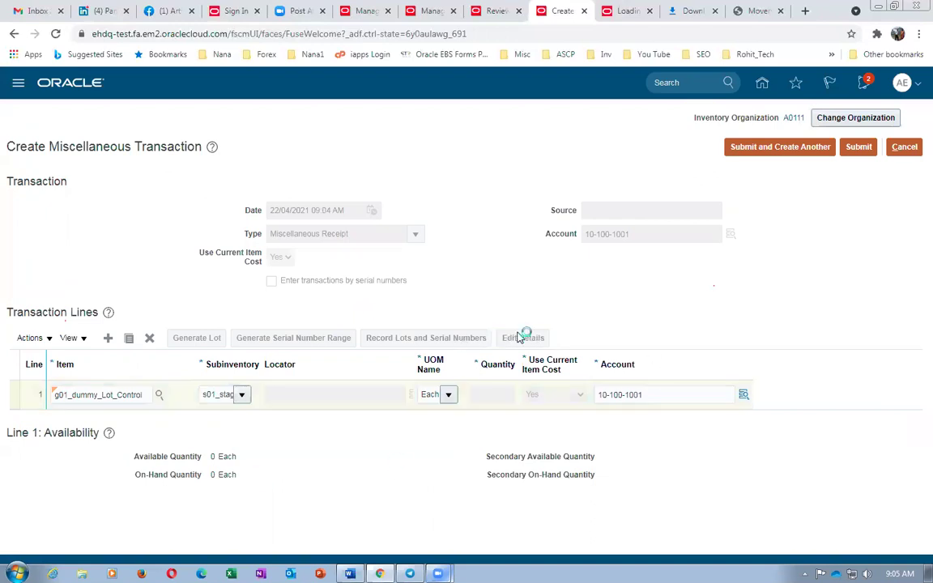
- Check the lot numbers and locators of the g01_Lot_Control rows in the Word receipts table, and return to the Oracle line details
{"action": "key", "text": "alt+Tab"}
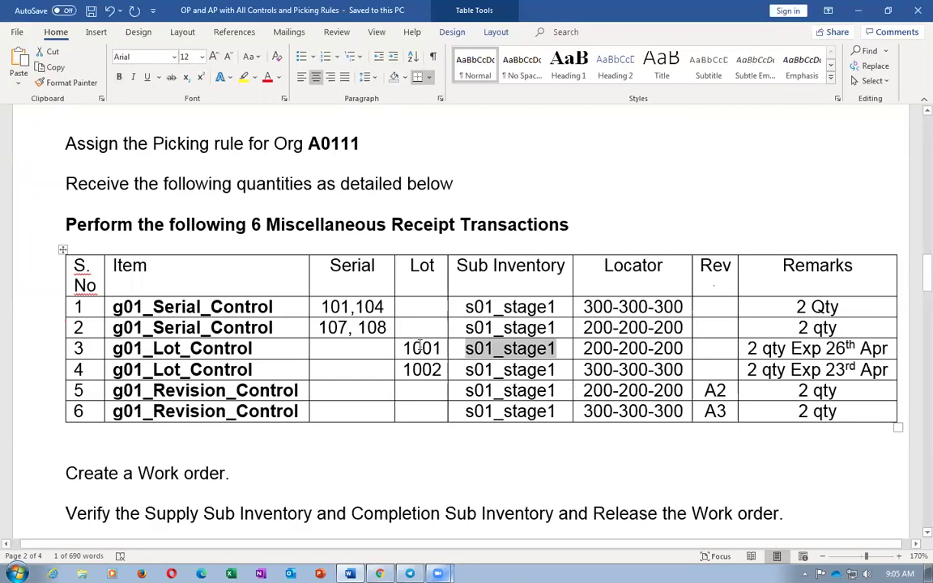
{"action": "left_click_drag", "start_coordinate": [420, 348], "coordinate": [430, 366]}
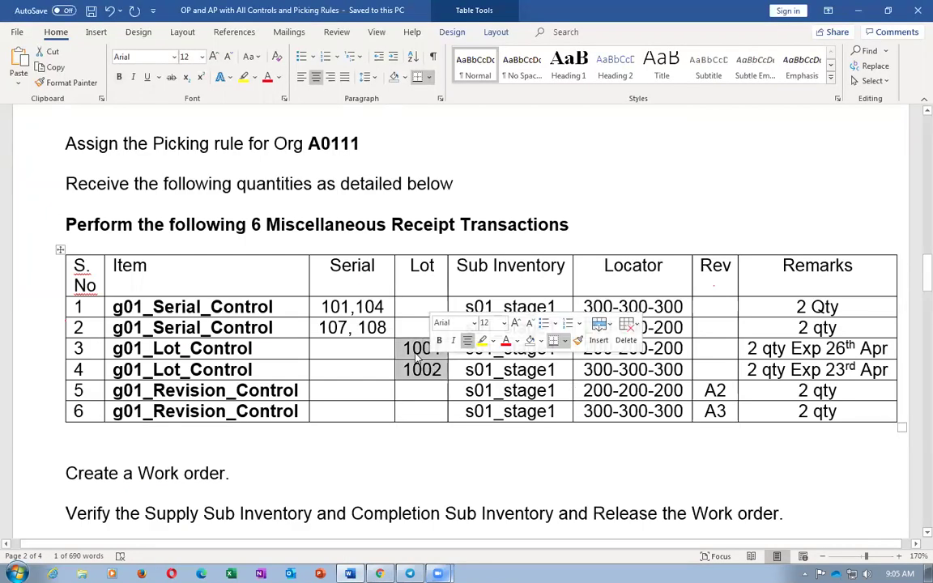
{"action": "left_click", "coordinate": [348, 356]}
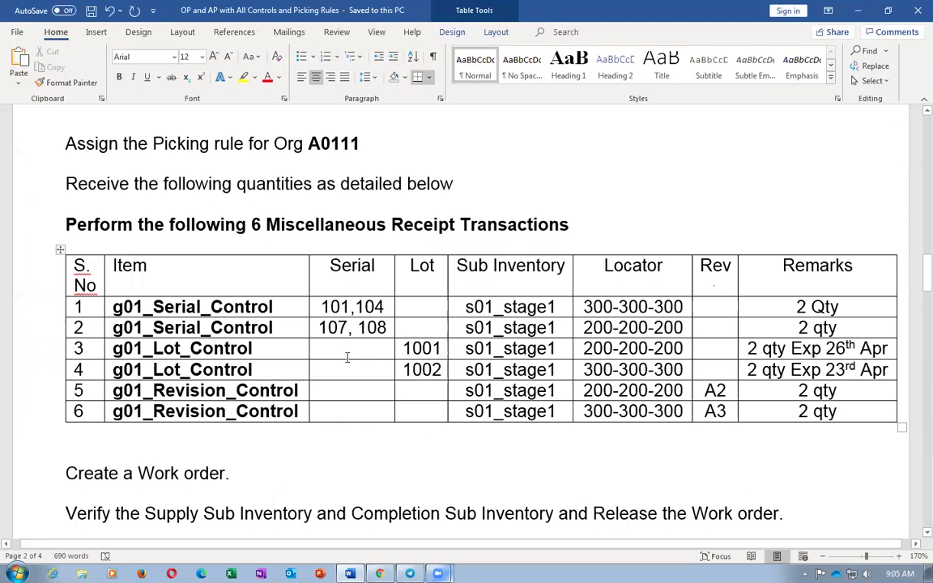
{"action": "key", "text": "alt+Tab"}
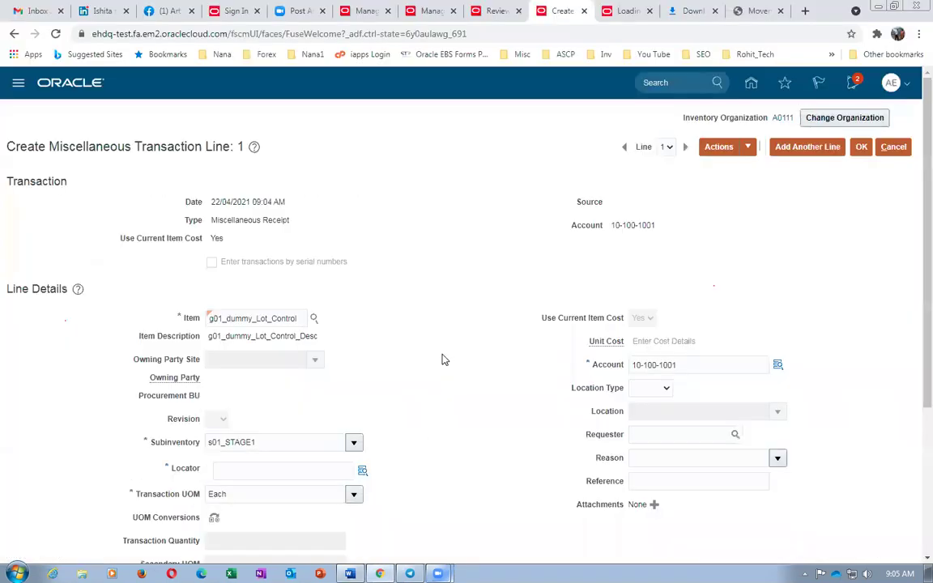
{"action": "scroll", "coordinate": [267, 387], "scroll_direction": "down", "scroll_amount": 3}
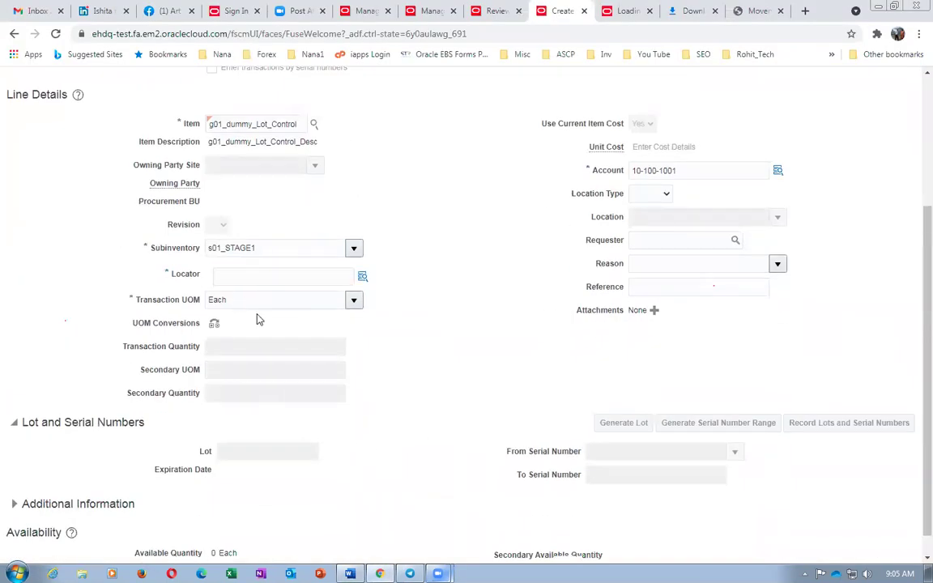
{"action": "key", "text": "alt+Tab"}
{"action": "key", "text": "Tab"}
{"action": "key", "text": "Tab"}
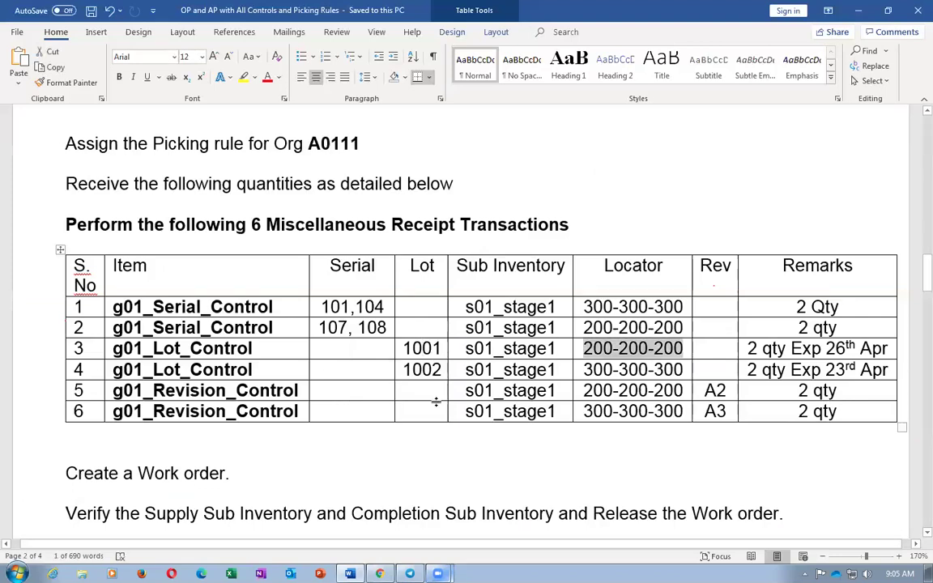
{"action": "key", "text": "alt+Tab"}
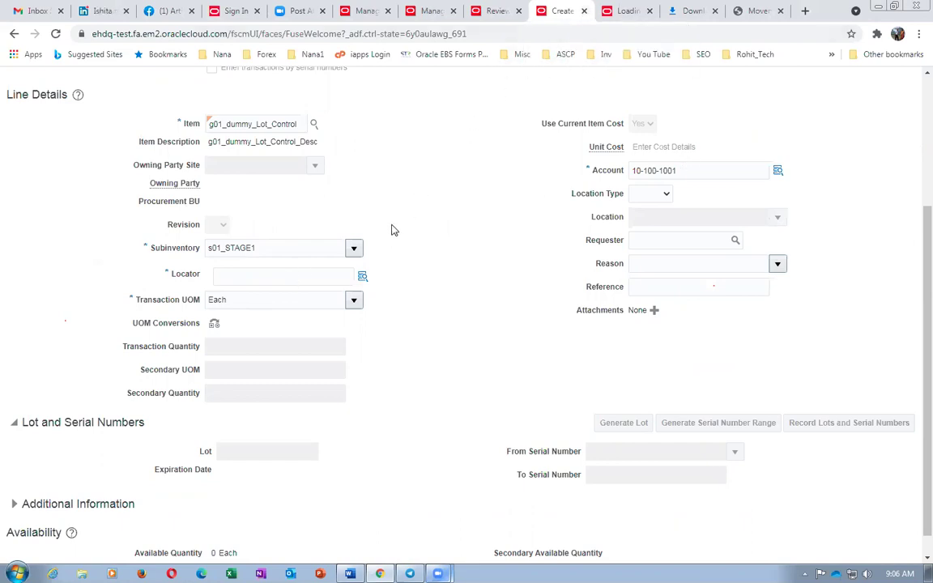
- Reload the miscellaneous transaction page without saving the draft line, and close its browser tab
{"action": "left_click", "coordinate": [176, 35]}
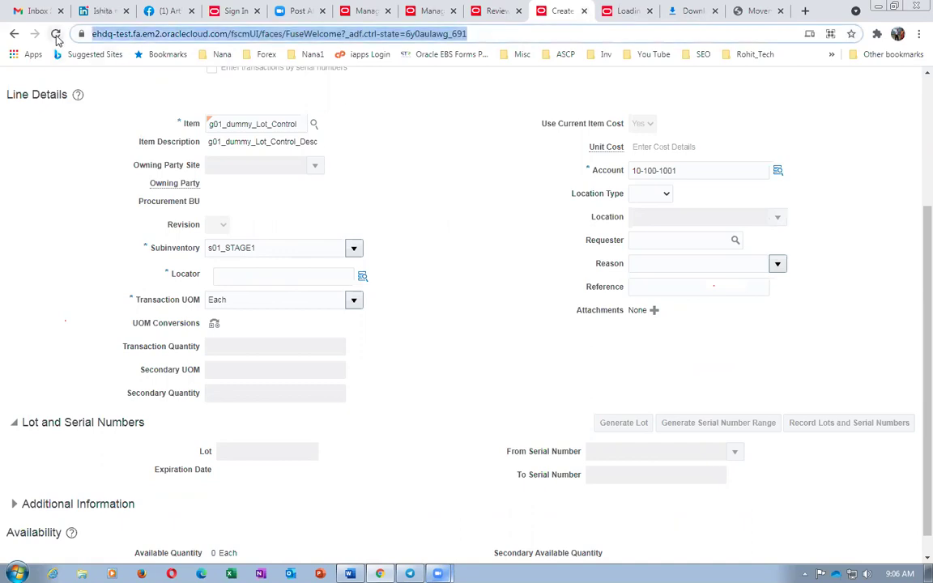
{"action": "left_click", "coordinate": [56, 37]}
{"action": "left_click", "coordinate": [499, 138]}
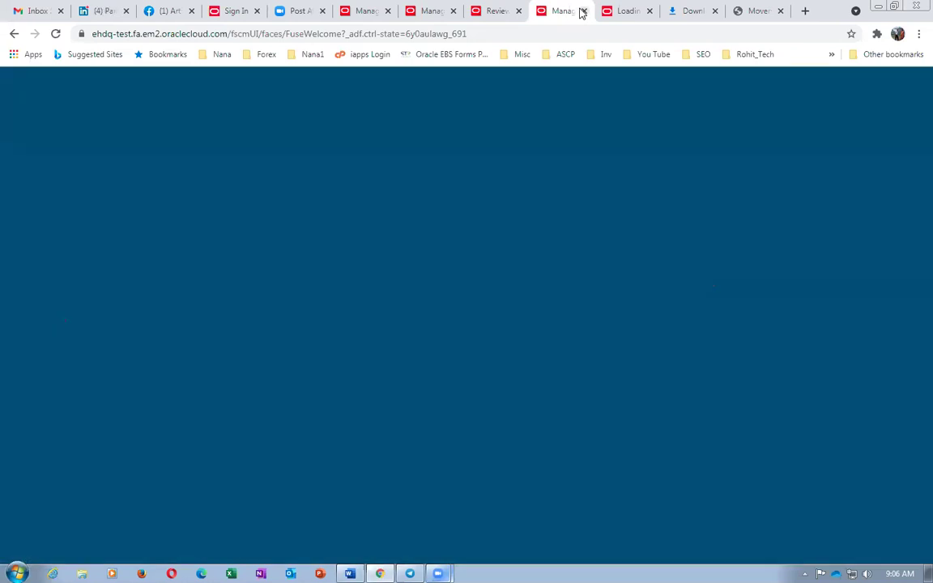
{"action": "left_click", "coordinate": [583, 10]}
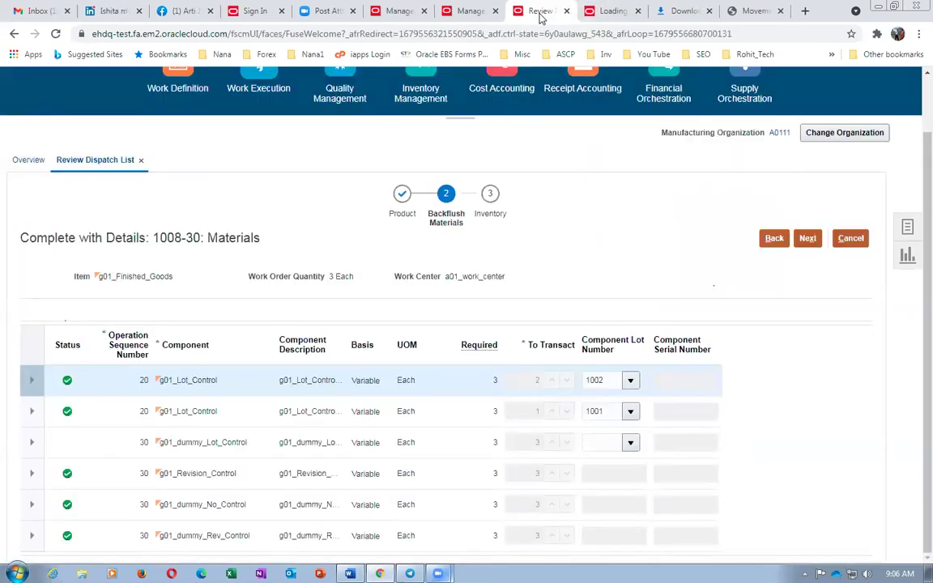
- Duplicate the Review Dispatch List browser tab and start a new miscellaneous transaction from Inventory Management in the copy
{"action": "right_click", "coordinate": [541, 18]}
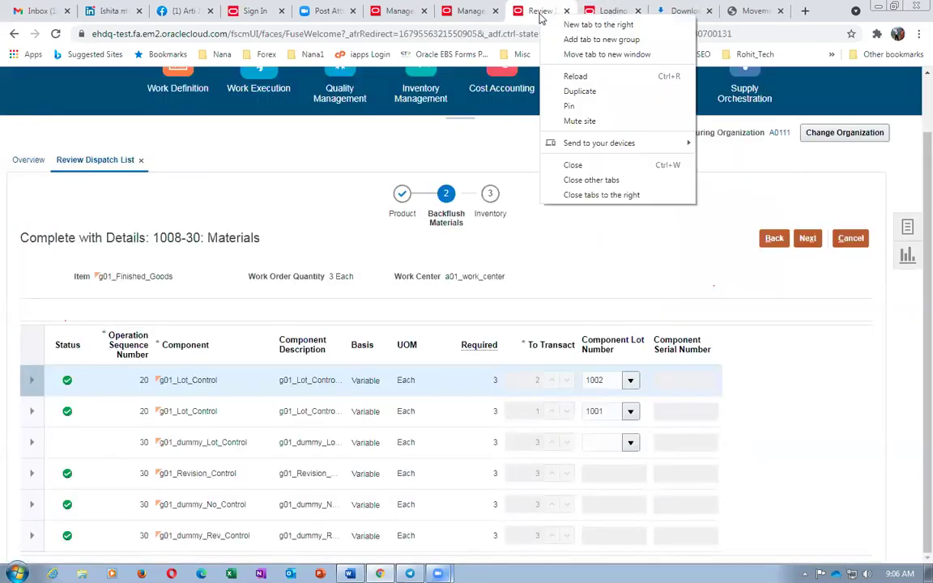
{"action": "left_click", "coordinate": [575, 76]}
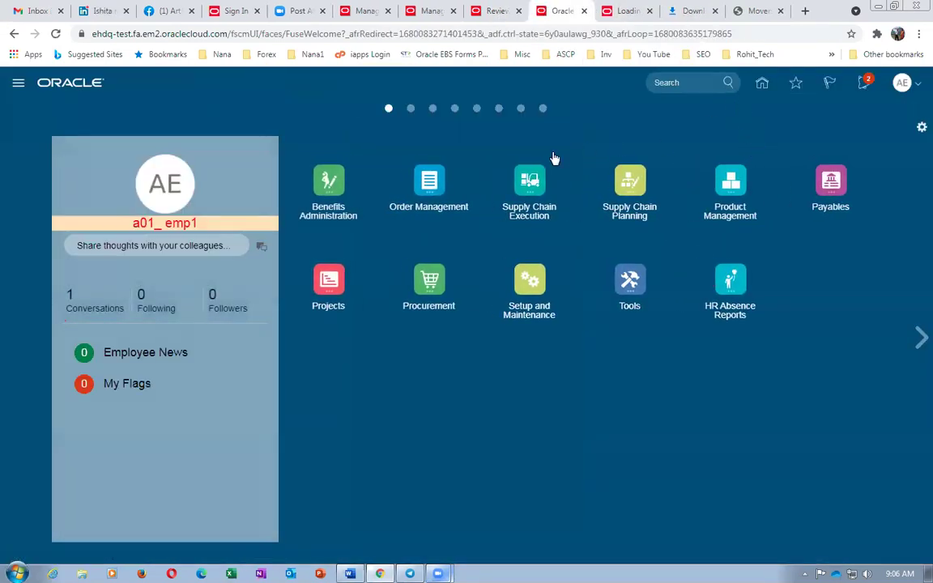
{"action": "left_click", "coordinate": [528, 184]}
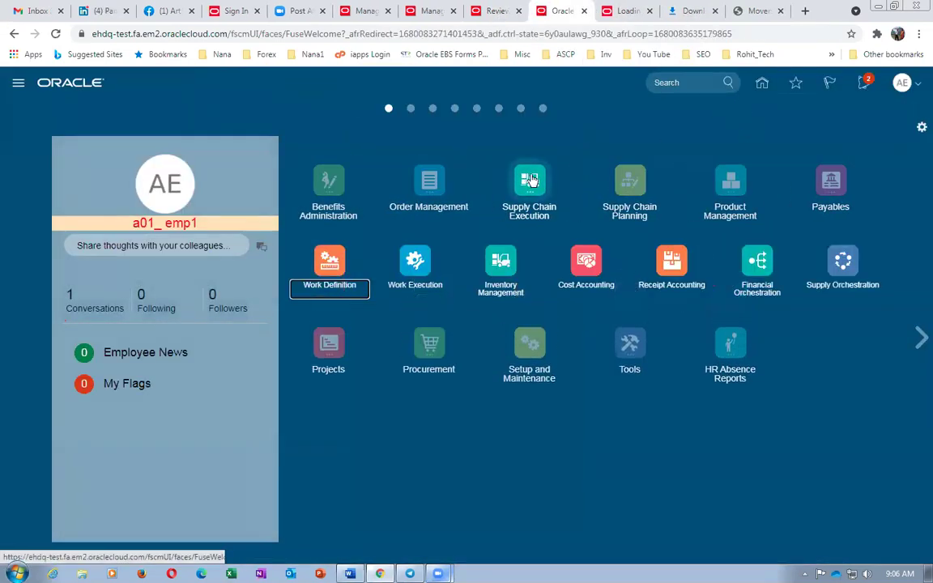
{"action": "left_click", "coordinate": [486, 255]}
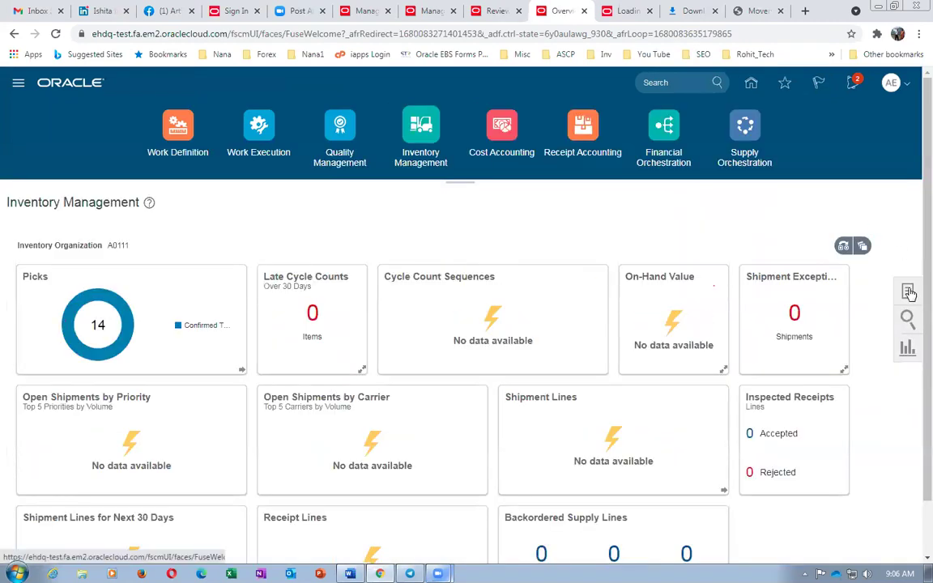
{"action": "left_click", "coordinate": [908, 291]}
{"action": "left_click", "coordinate": [742, 241]}
- Set the new transaction's type to Miscellaneous Receipt, account to 10-100-1001 and Use Current Item Cost to Yes
{"action": "left_click", "coordinate": [420, 234]}
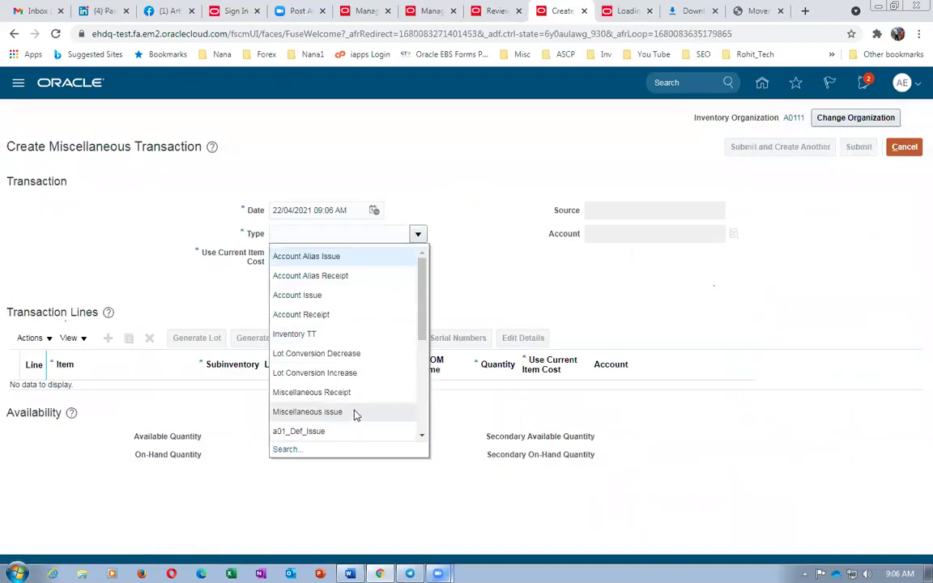
{"action": "left_click", "coordinate": [357, 393]}
{"action": "left_click", "coordinate": [654, 234]}
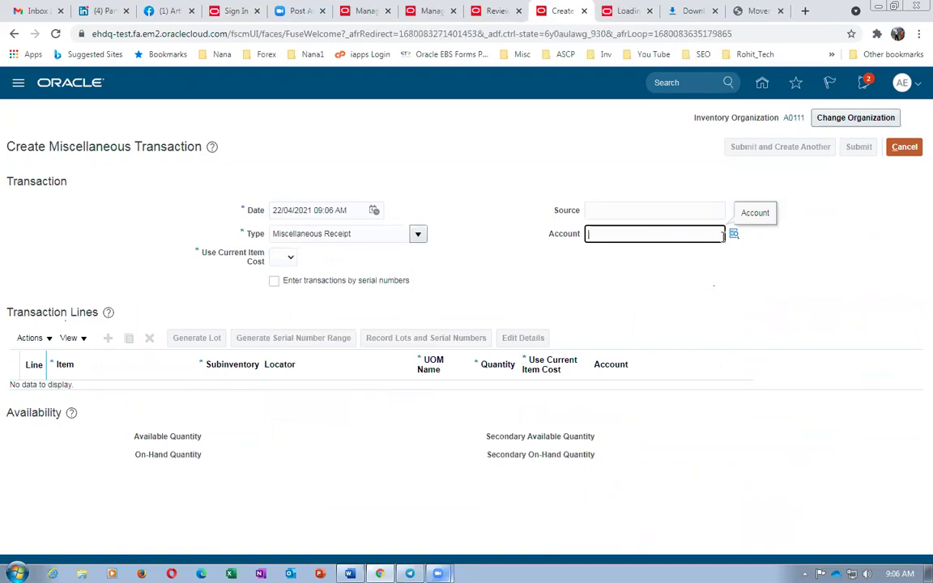
{"action": "left_click", "coordinate": [733, 234]}
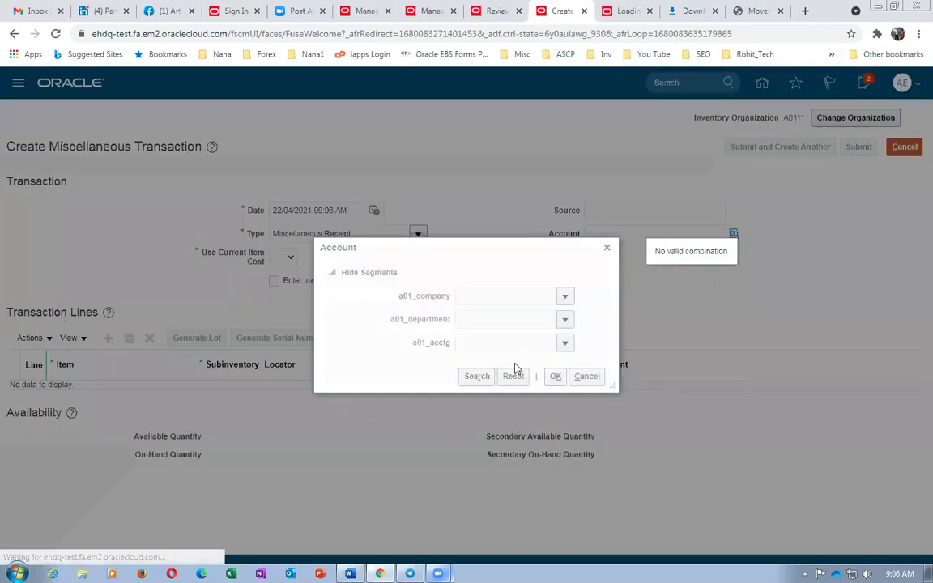
{"action": "left_click", "coordinate": [476, 376]}
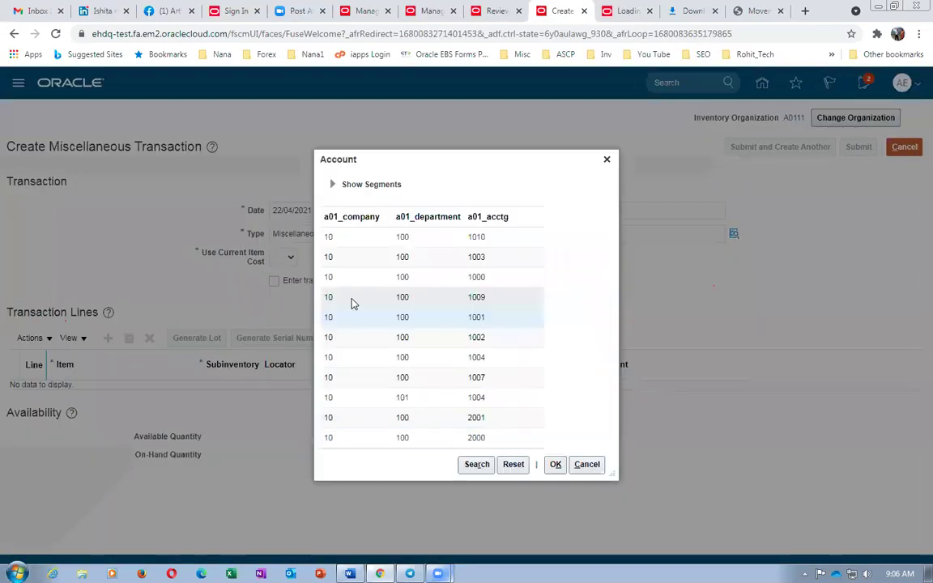
{"action": "left_click", "coordinate": [379, 321]}
{"action": "left_click", "coordinate": [556, 466]}
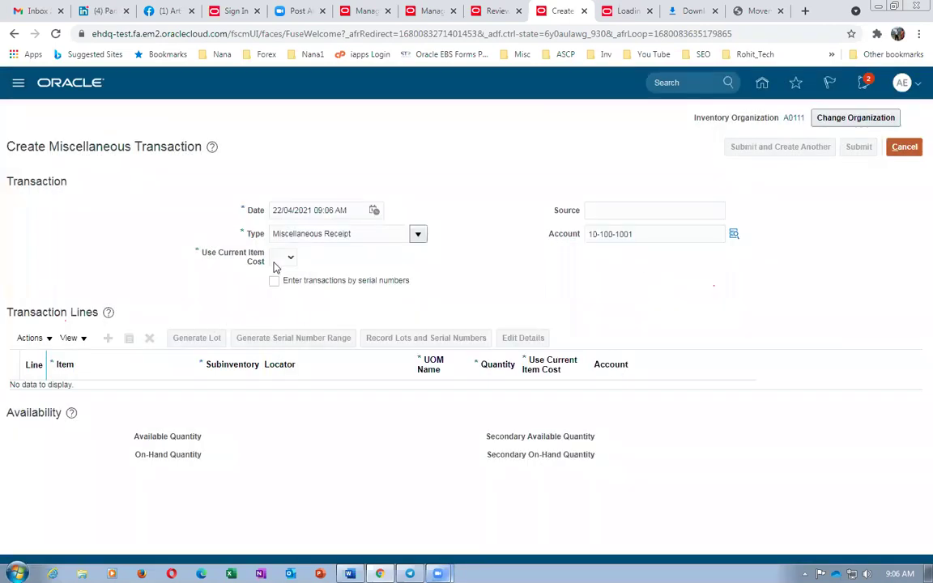
{"action": "left_click", "coordinate": [285, 258]}
{"action": "left_click", "coordinate": [277, 279]}
- Add a line to the new receipt and look up g01_du to select the item g01_dummy_Lot_Control
{"action": "left_click", "coordinate": [108, 337]}
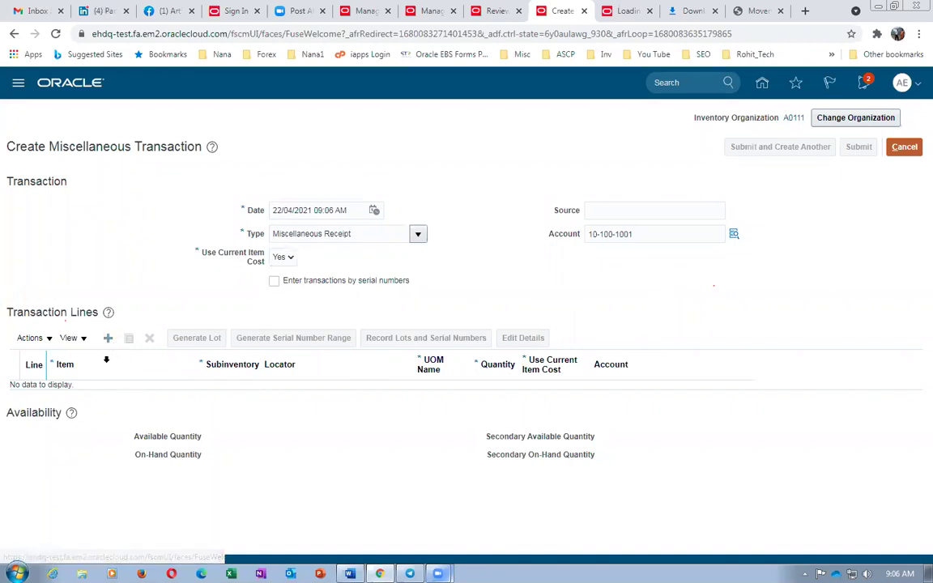
{"action": "left_click", "coordinate": [88, 395]}
{"action": "type", "text": "g0"}
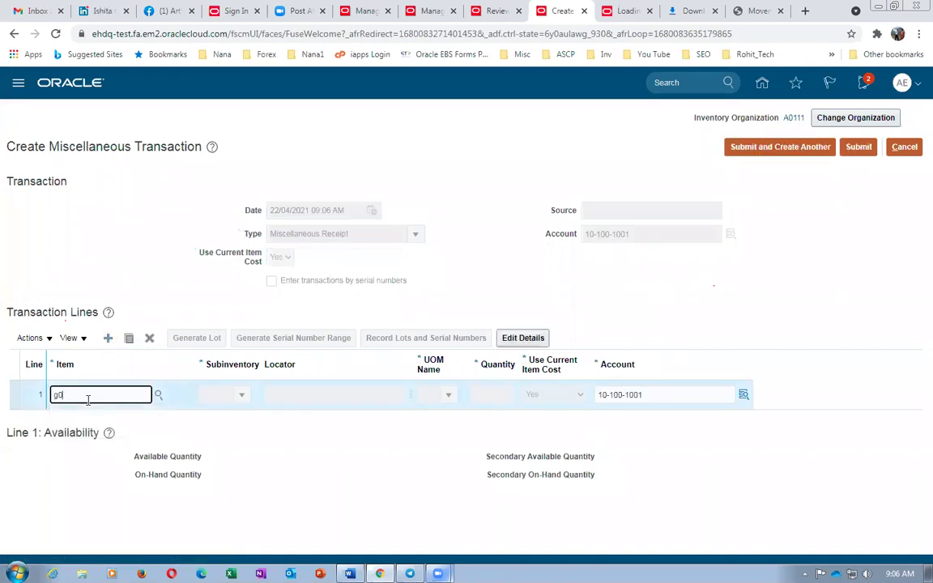
{"action": "type", "text": "1_du"}
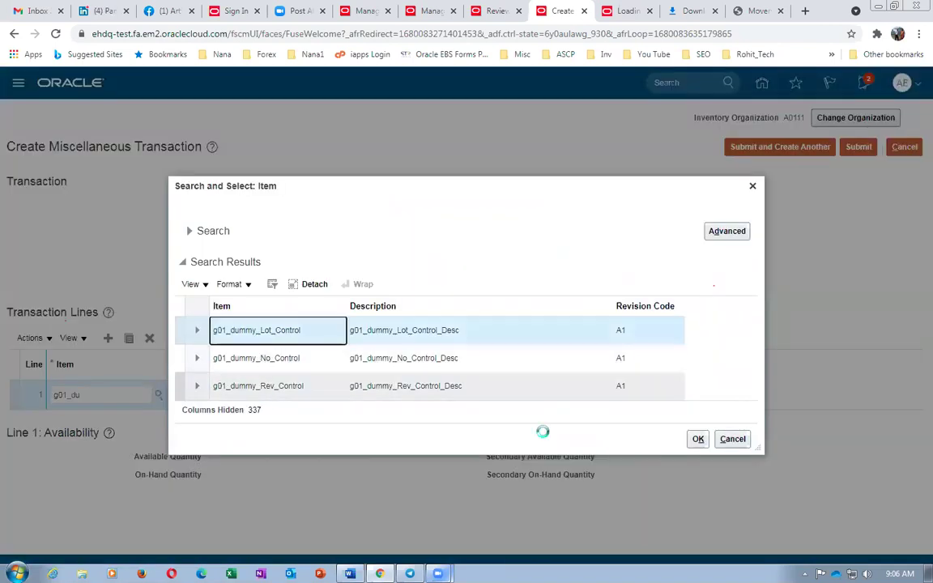
{"action": "left_click", "coordinate": [701, 443]}
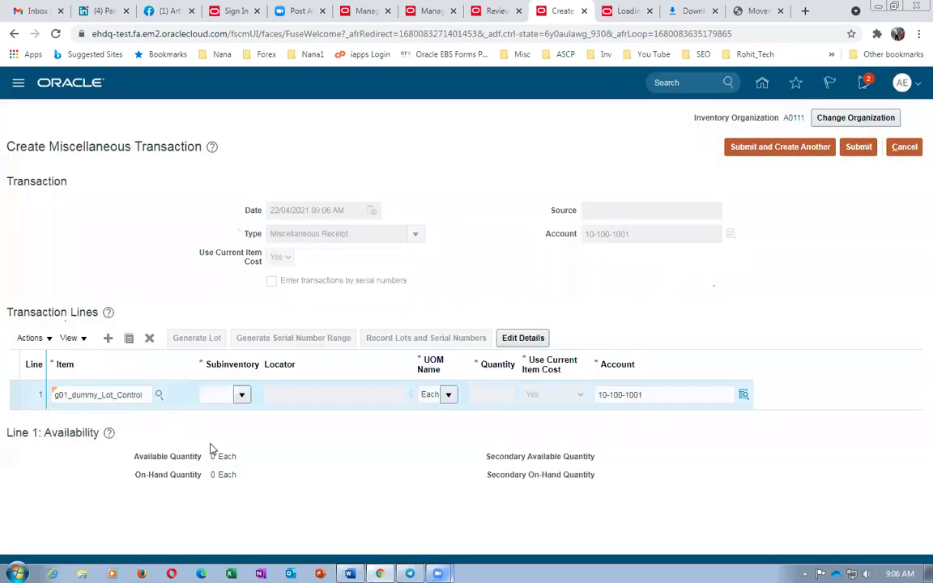
- Copy s01_stage1 from row 3 of the Word receipts table into the Oracle transaction line's subinventory
{"action": "key", "text": "alt+Tab"}
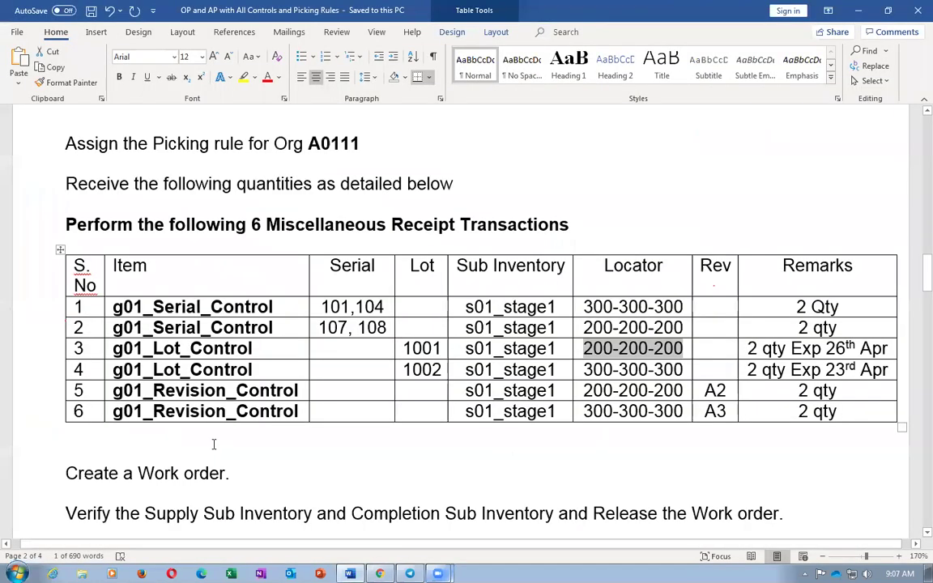
{"action": "key", "text": "shift+Tab"}
{"action": "key", "text": "ctrl+c"}
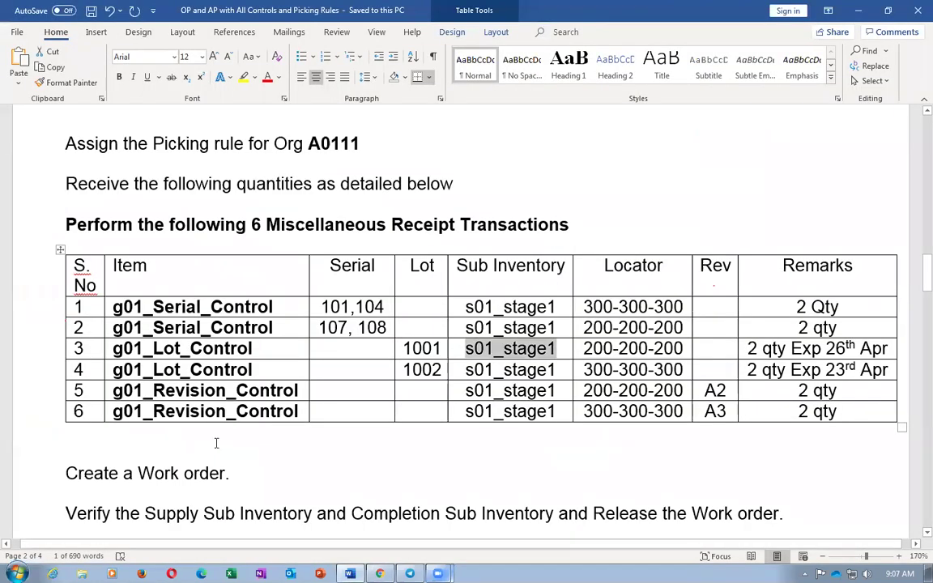
{"action": "key", "text": "alt+Tab"}
{"action": "left_click", "coordinate": [216, 395]}
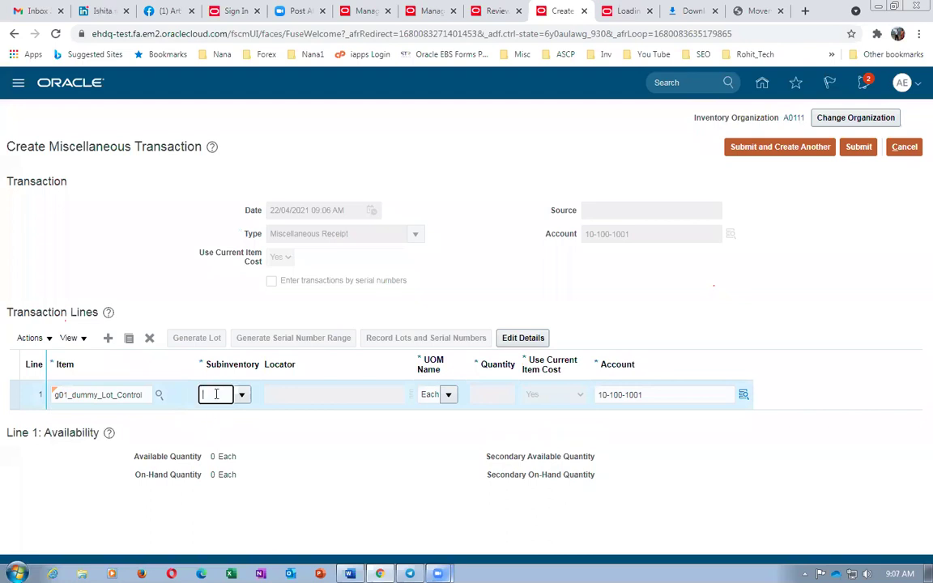
{"action": "key", "text": "ctrl+v"}
{"action": "key", "text": "Tab"}
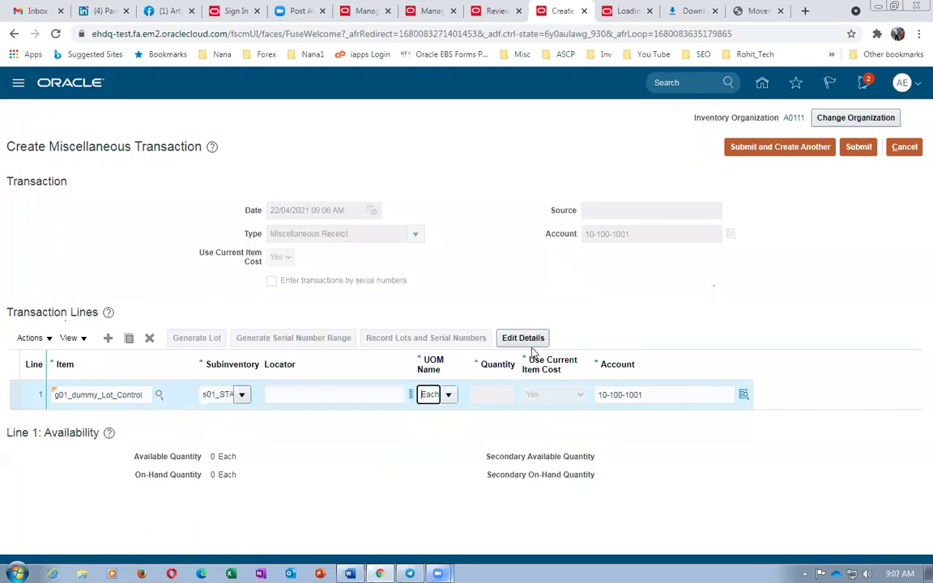
- Copy the locator 200-200-200 from row 3 of the Word table into the Oracle transaction line, and open the line's details
{"action": "left_click", "coordinate": [535, 340]}
{"action": "left_click", "coordinate": [280, 395]}
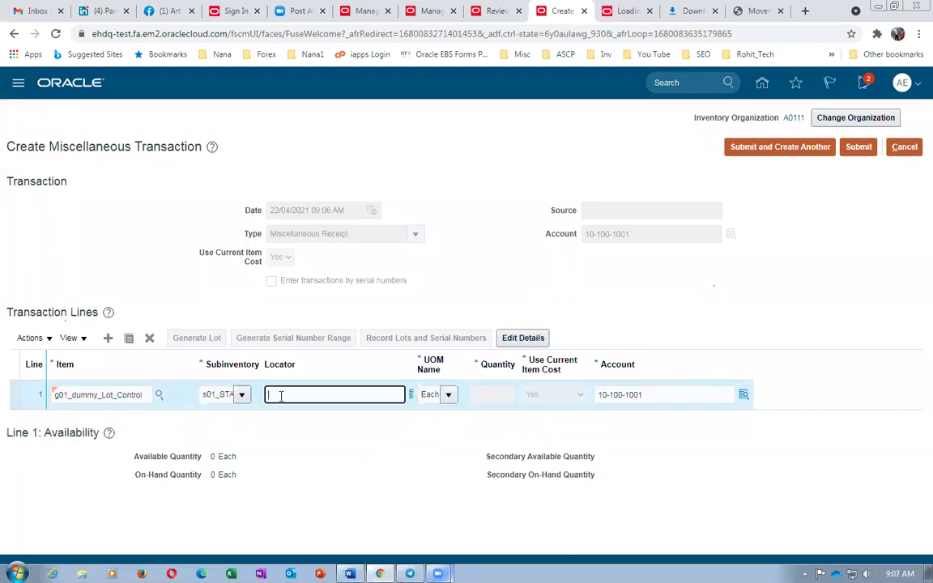
{"action": "key", "text": "alt+Tab"}
{"action": "key", "text": "Tab"}
{"action": "key", "text": "ctrl+c"}
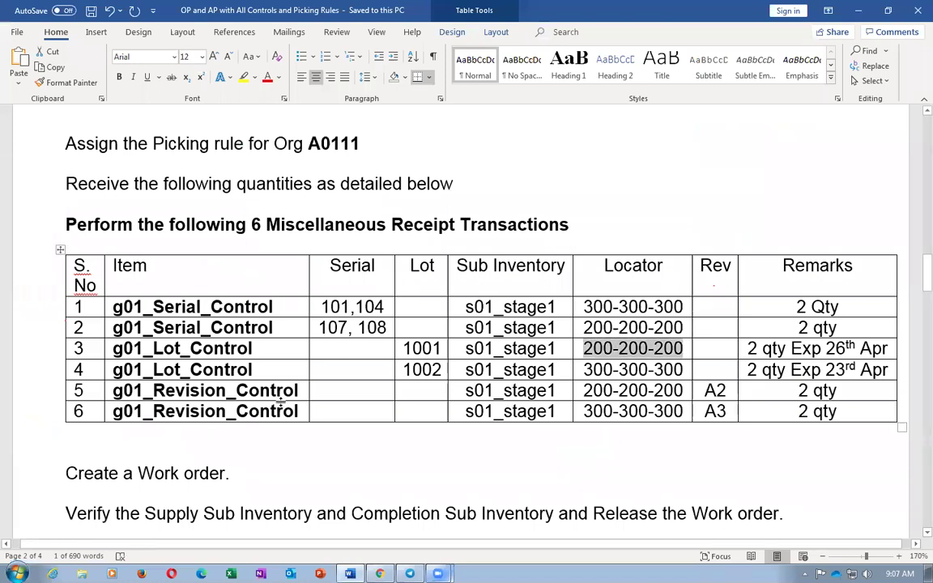
{"action": "key", "text": "alt+Tab"}
{"action": "key", "text": "ctrl+v"}
{"action": "key", "text": "Tab"}
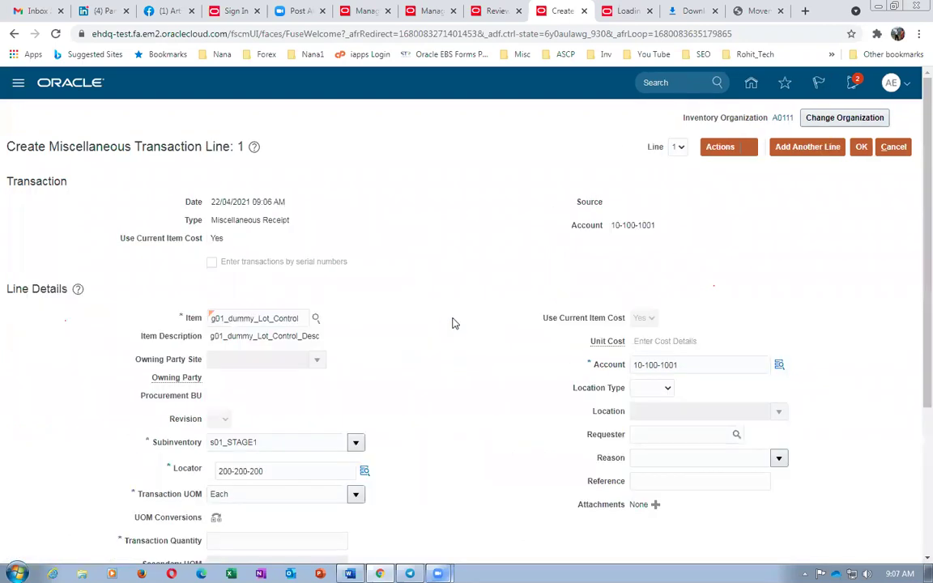
- Enter lot 1003 and a transaction quantity of 2 for the g01_dummy_Lot_Control line
{"action": "scroll", "coordinate": [397, 381], "scroll_direction": "down", "scroll_amount": 3}
{"action": "left_click", "coordinate": [256, 429]}
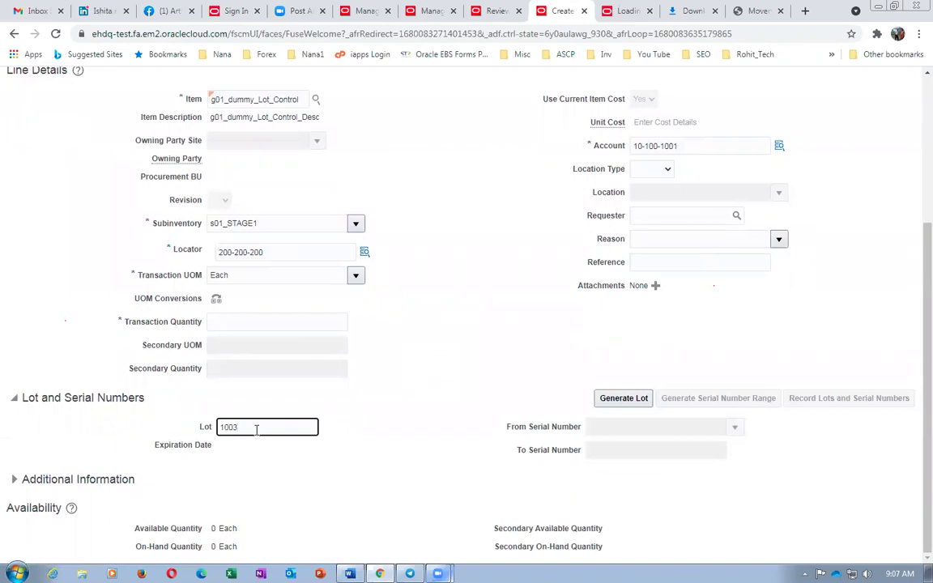
{"action": "key", "text": "Tab"}
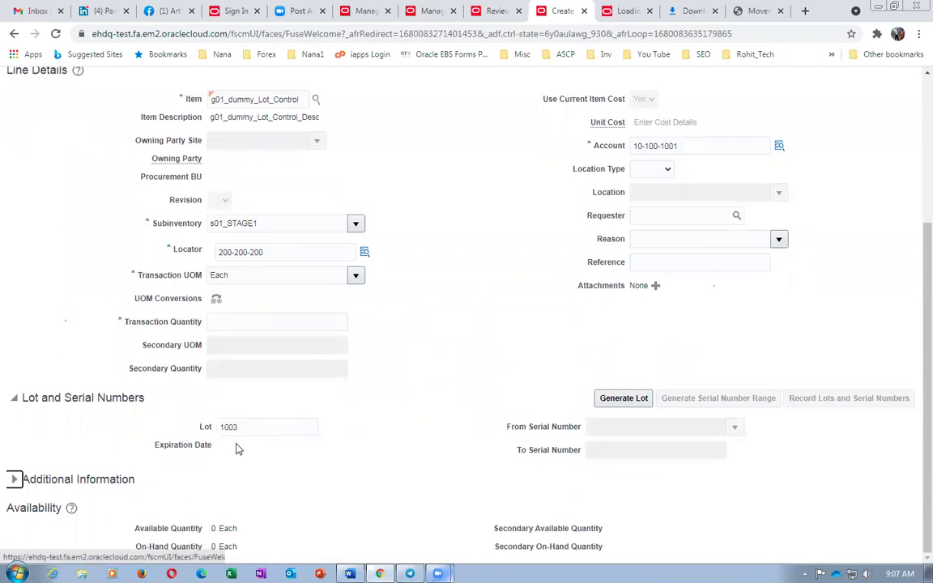
{"action": "left_click", "coordinate": [268, 323]}
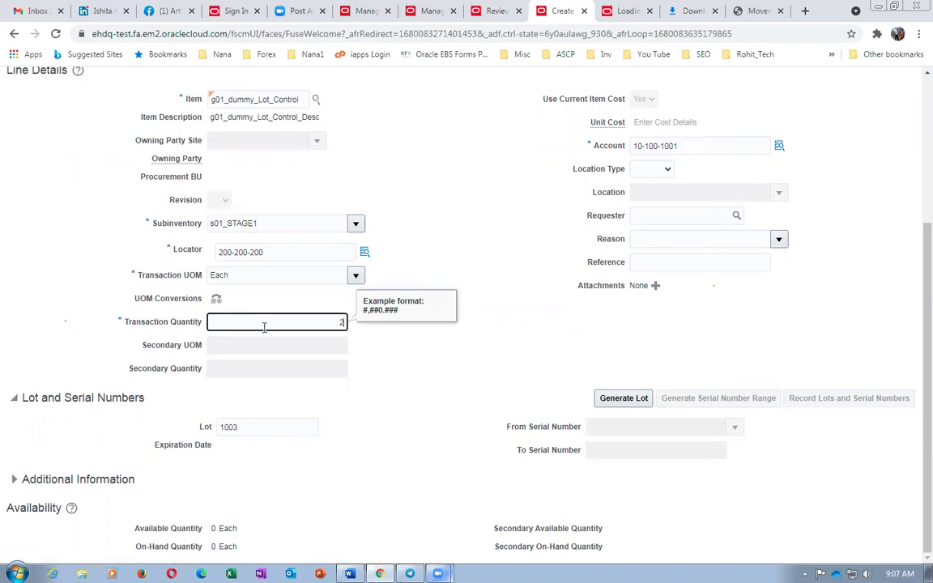
{"action": "type", "text": "2"}
- Switch to Word and note 1003 in the Serial cell of row 3, the first g01_Lot_Control row
{"action": "key", "text": "alt+Tab"}
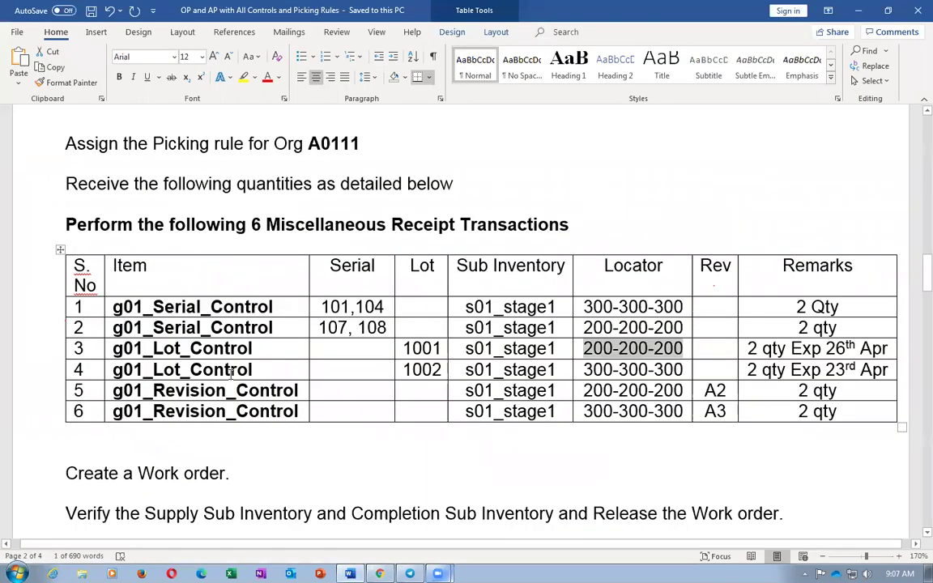
{"action": "left_click", "coordinate": [321, 345]}
{"action": "type", "text": "1003"}
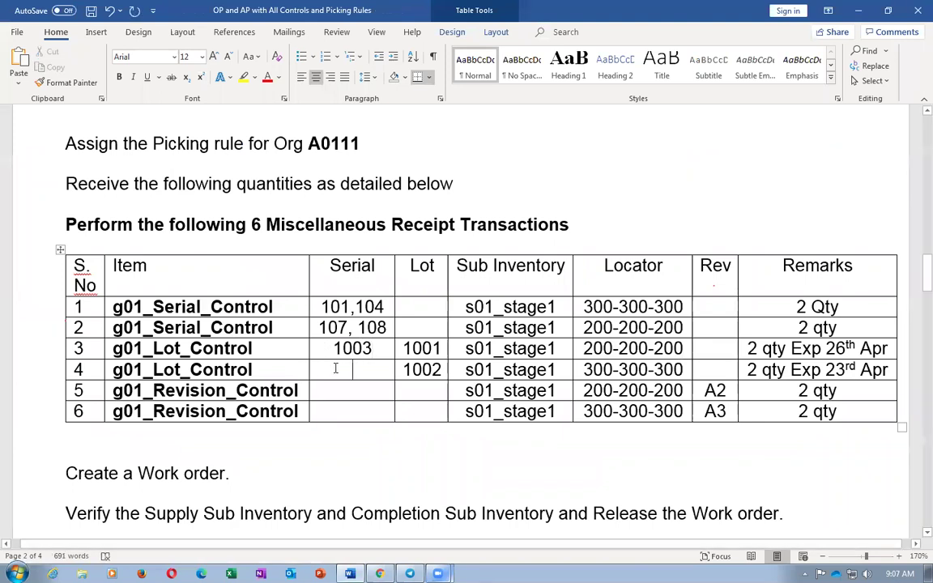
- Enter 1004 in the Serial cell of row 4, the second g01_Lot_Control row, and switch back to the Oracle transaction line
{"action": "left_click", "coordinate": [335, 369]}
{"action": "type", "text": "1004"}
{"action": "key", "text": "alt+Tab"}
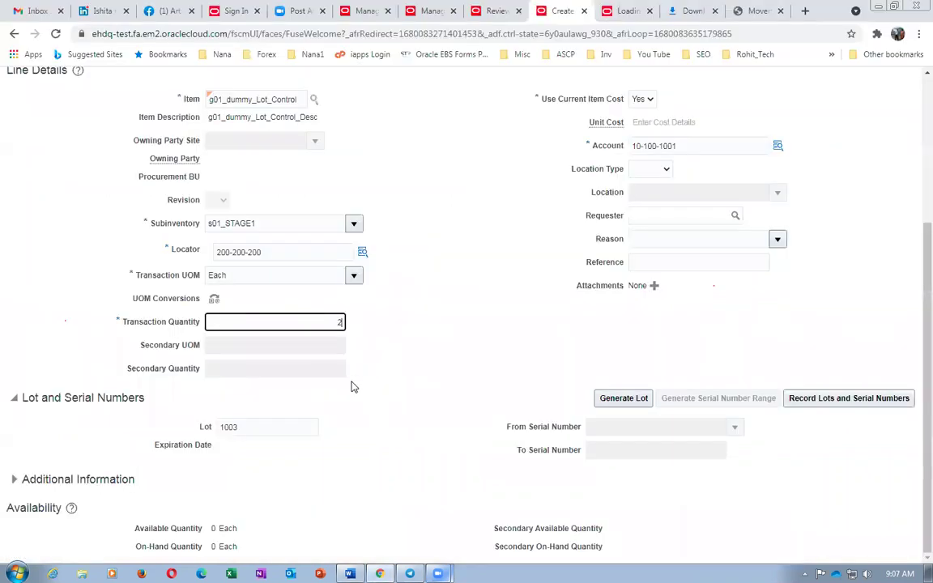
- Set the transaction quantity to 2 for the lot 1003 line and accept its details
{"action": "type", "text": "2"}
{"action": "key", "text": "Tab"}
{"action": "scroll", "coordinate": [617, 252], "scroll_direction": "up", "scroll_amount": 5}
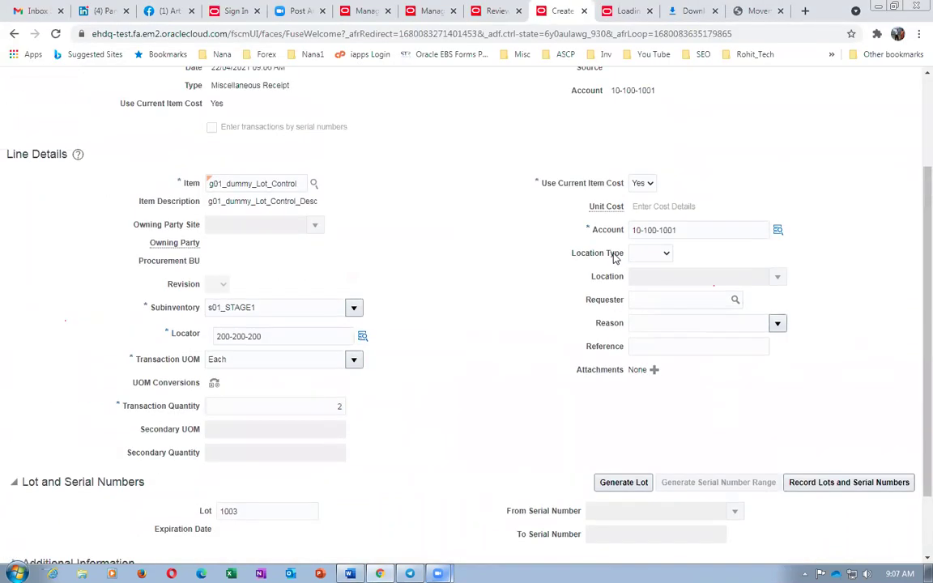
{"action": "left_click", "coordinate": [861, 122]}
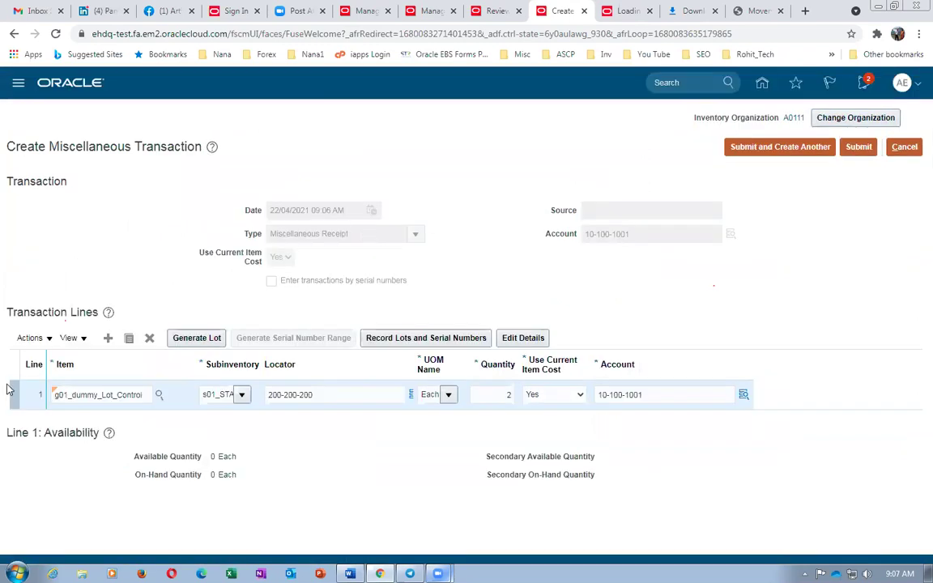
- Add a second transaction line for the item g01_dummy_Lot_Control
{"action": "left_click", "coordinate": [108, 338]}
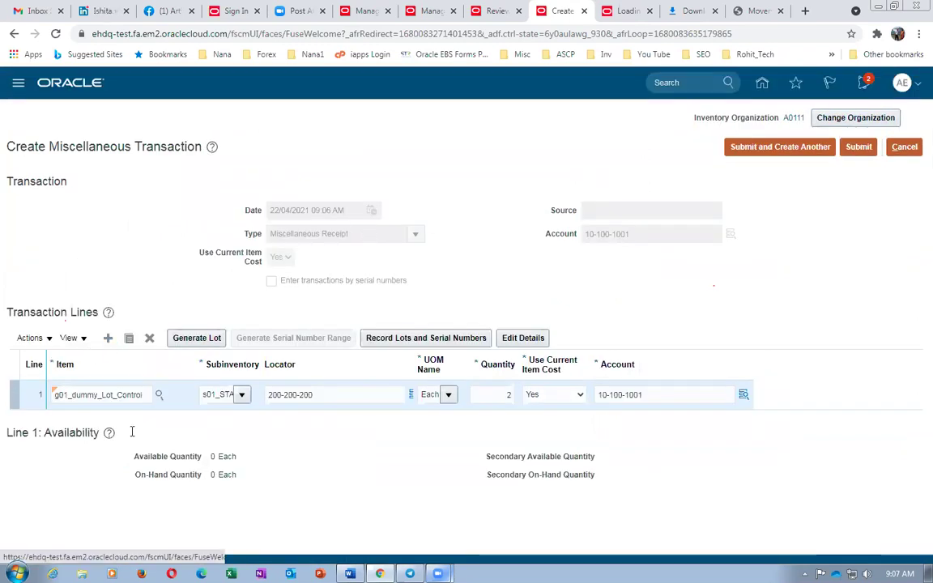
{"action": "left_click", "coordinate": [101, 396]}
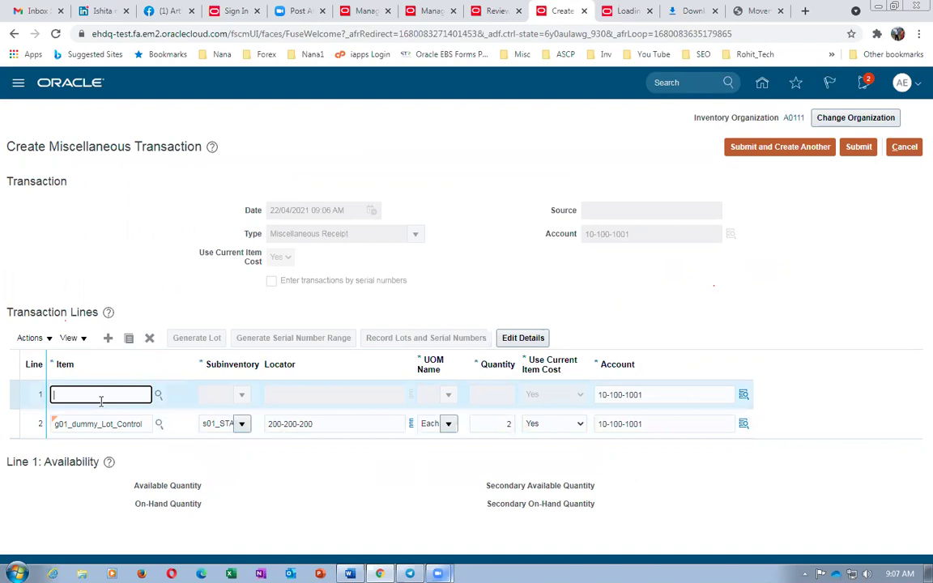
{"action": "type", "text": "g01_dum"}
{"action": "key", "text": "Tab"}
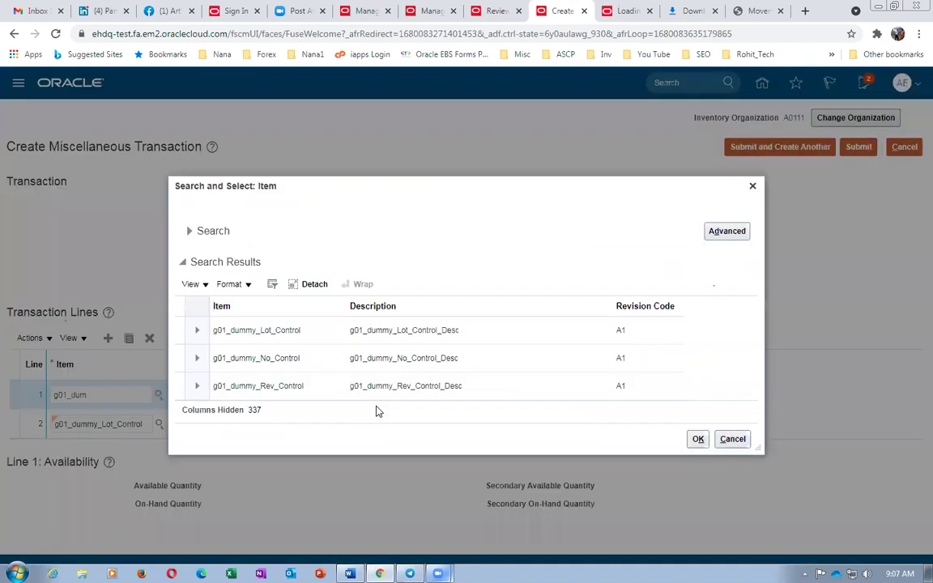
{"action": "left_click", "coordinate": [312, 337]}
{"action": "left_click", "coordinate": [697, 439]}
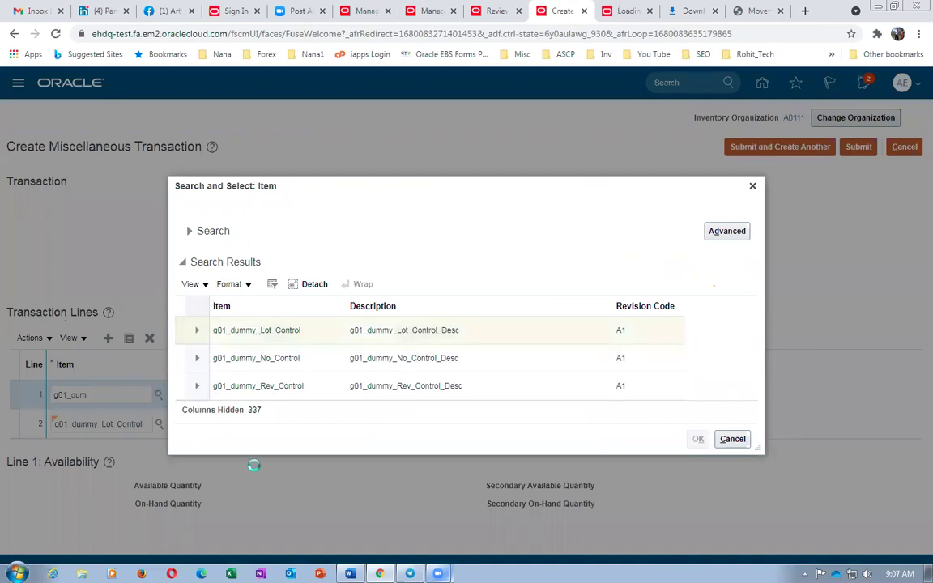
- Copy s01_stage1 from row 4 of the Word receipts table into the subinventory of the new Oracle transaction line
{"action": "key", "text": "alt+Tab"}
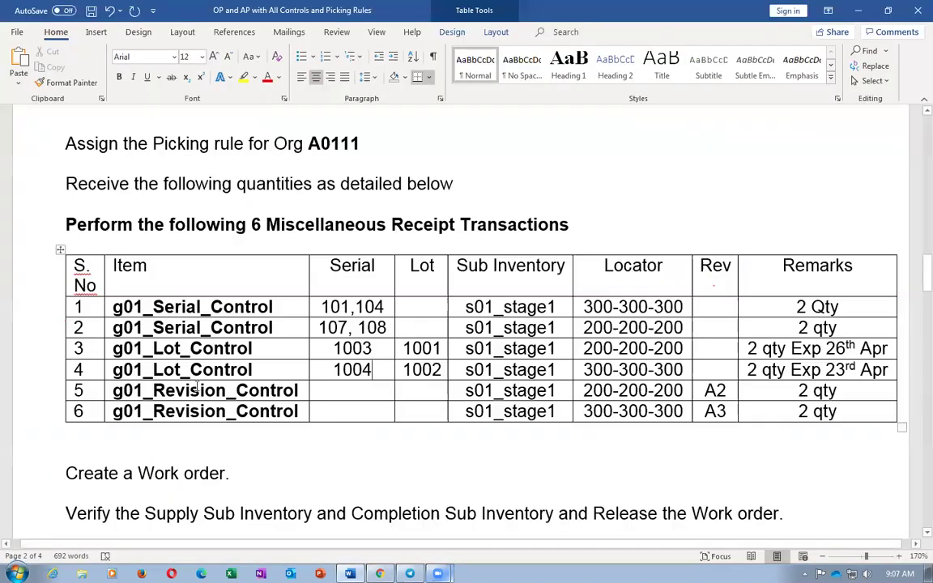
{"action": "key", "text": "Tab"}
{"action": "key", "text": "Tab"}
{"action": "key", "text": "ctrl+c"}
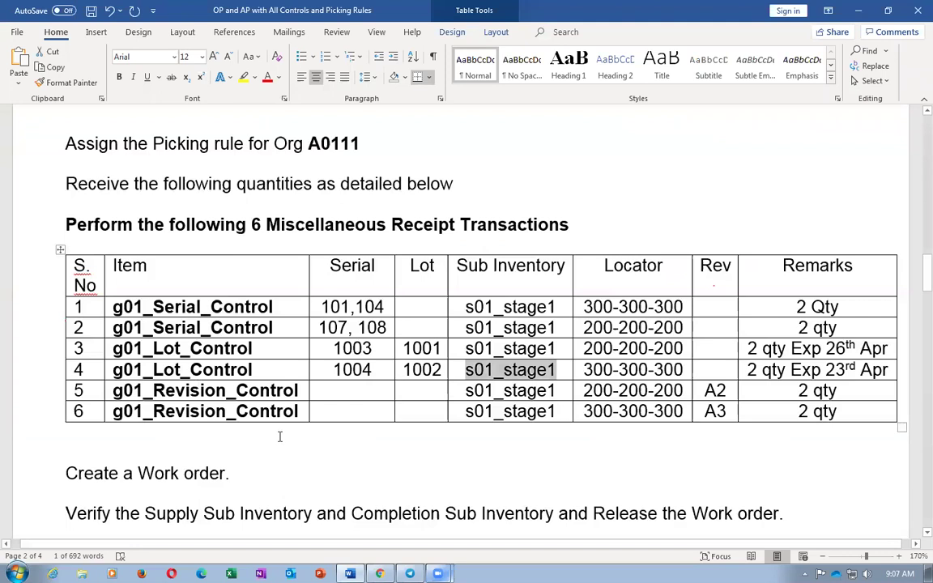
{"action": "key", "text": "alt+Tab"}
{"action": "left_click", "coordinate": [218, 394]}
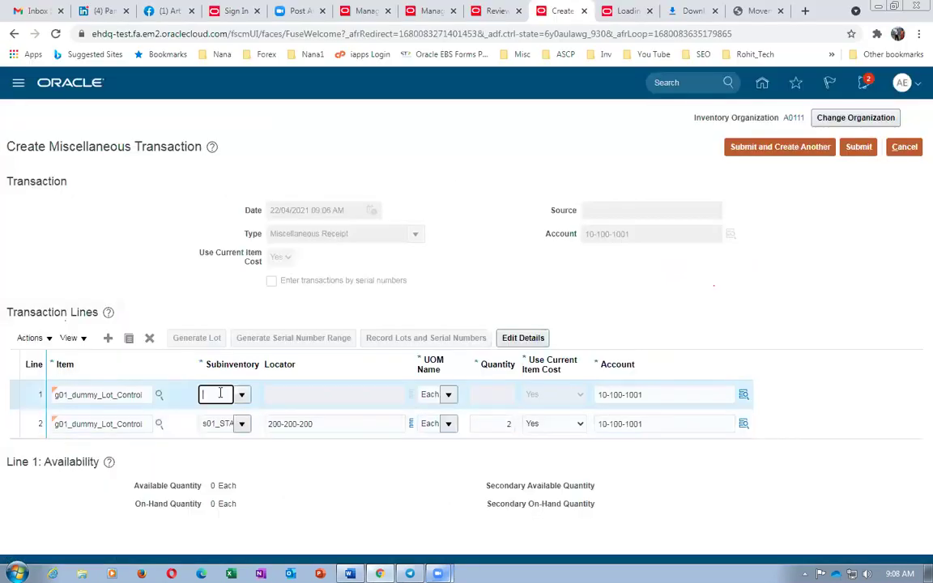
{"action": "key", "text": "ctrl+v"}
{"action": "key", "text": "Tab"}
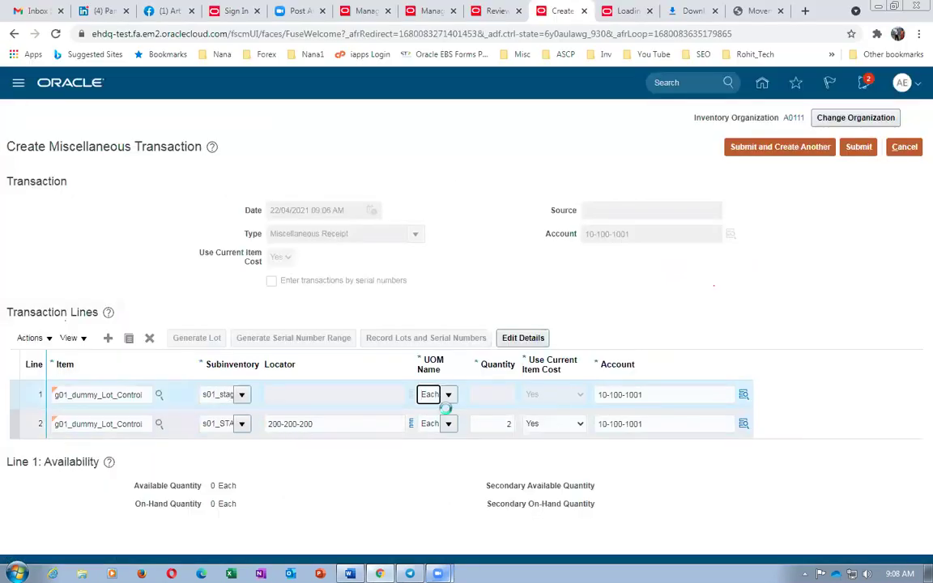
- Open the details of the new g01_dummy_Lot_Control line and go to its locator
{"action": "left_click", "coordinate": [531, 338]}
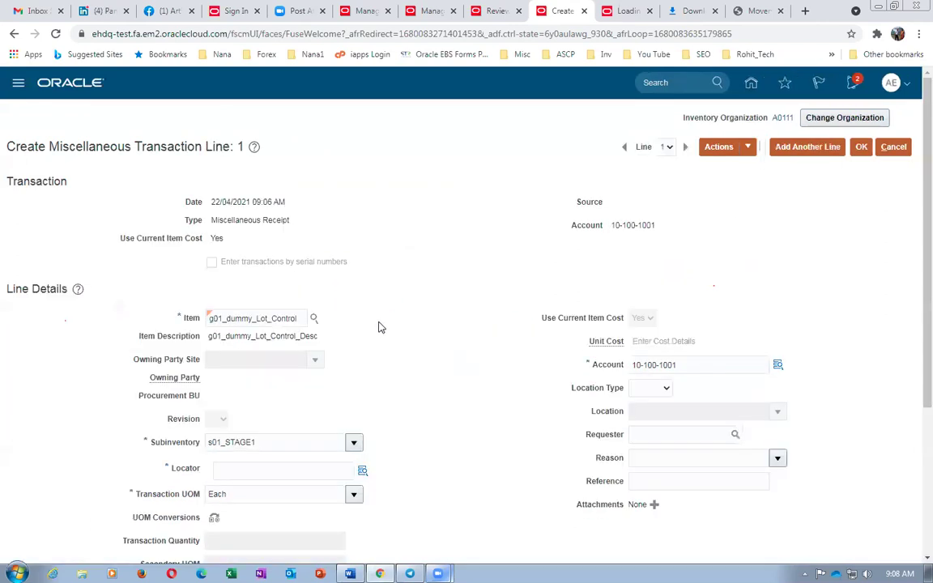
{"action": "scroll", "coordinate": [379, 326], "scroll_direction": "down", "scroll_amount": 3}
{"action": "left_click", "coordinate": [231, 276]}
{"action": "type", "text": "s01_stage1"}
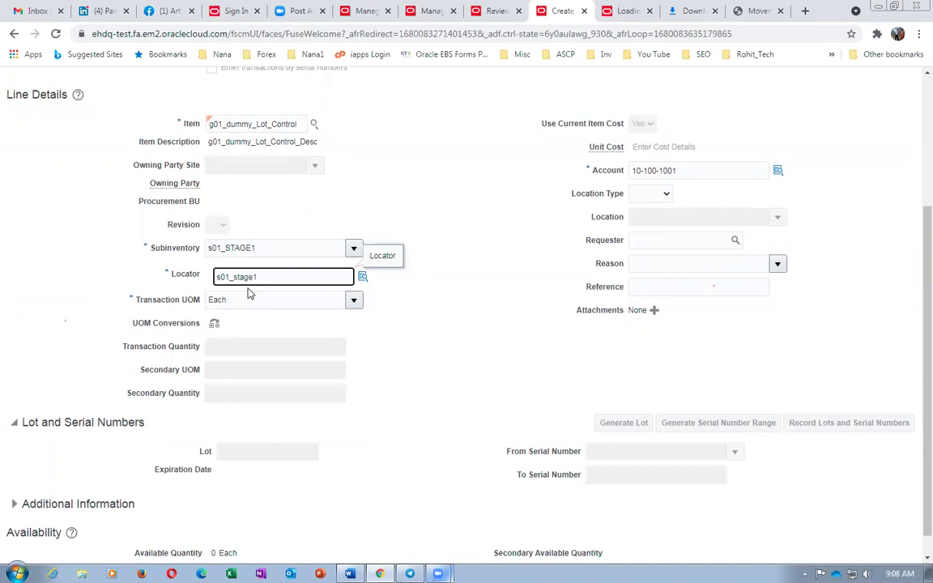
{"action": "key", "text": "BackSpace"}
{"action": "key", "text": "BackSpace"}
{"action": "key", "text": "BackSpace"}
{"action": "key", "text": "BackSpace"}
{"action": "key", "text": "BackSpace"}
{"action": "key", "text": "BackSpace"}
{"action": "key", "text": "BackSpace"}
{"action": "key", "text": "BackSpace"}
{"action": "key", "text": "BackSpace"}
{"action": "key", "text": "BackSpace"}
- Copy the locator 300-300-300 from row 4 of the Word table into the Oracle transaction line's details
{"action": "key", "text": "alt+Tab"}
{"action": "key", "text": "Tab"}
{"action": "key", "text": "ctrl+c"}
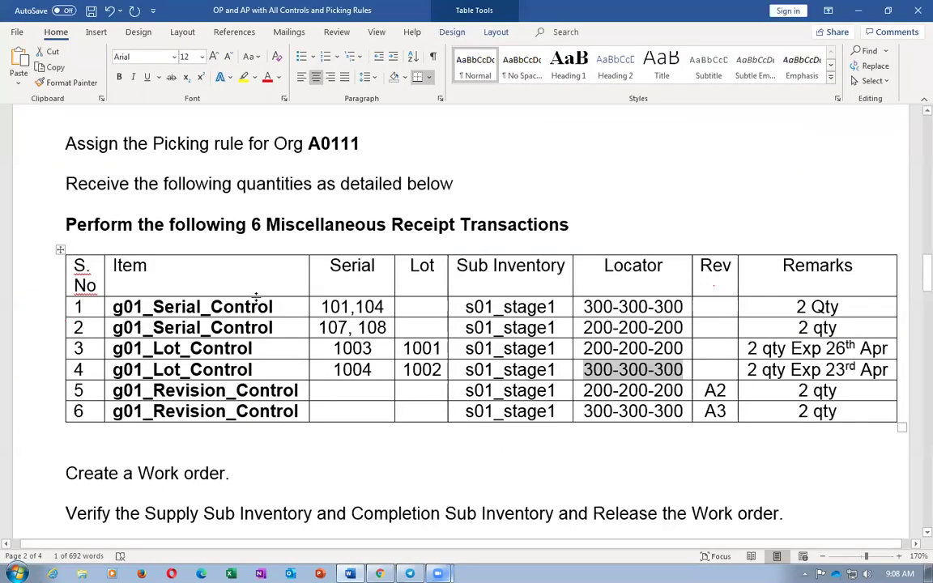
{"action": "key", "text": "alt+Tab"}
{"action": "key", "text": "ctrl+v"}
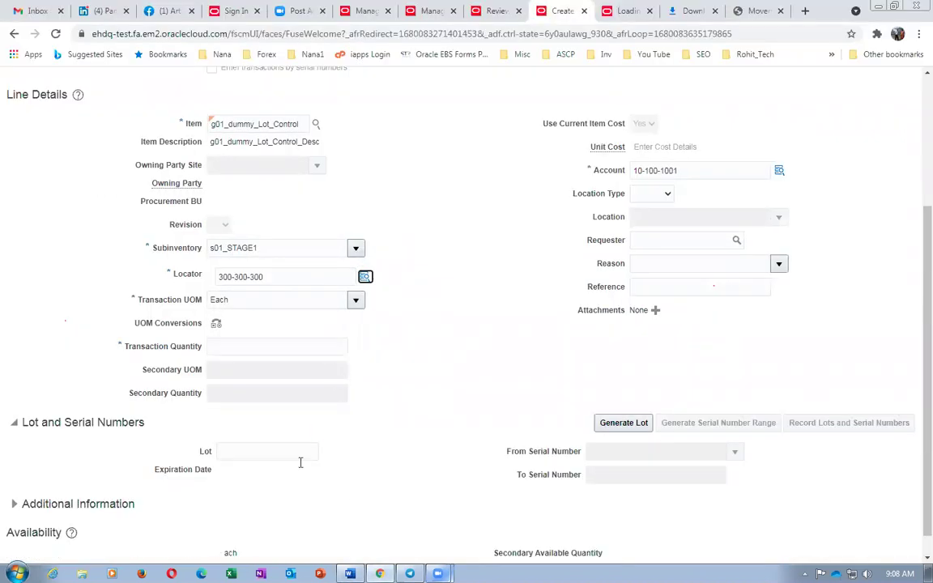
- Enter lot 1004 and a transaction quantity of 2 for the second g01_dummy_Lot_Control line
{"action": "left_click", "coordinate": [278, 455]}
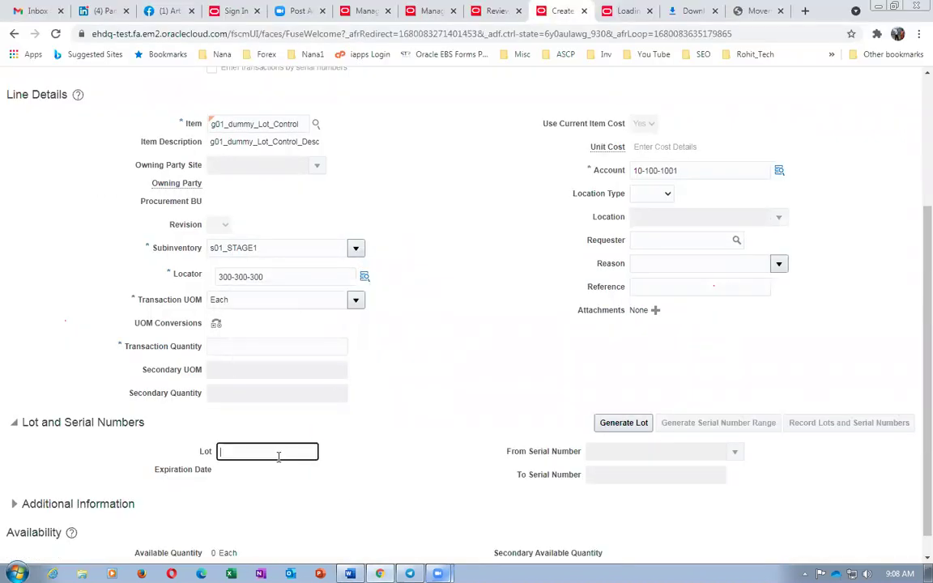
{"action": "left_click", "coordinate": [251, 346]}
{"action": "type", "text": "2"}
{"action": "key", "text": "Tab"}
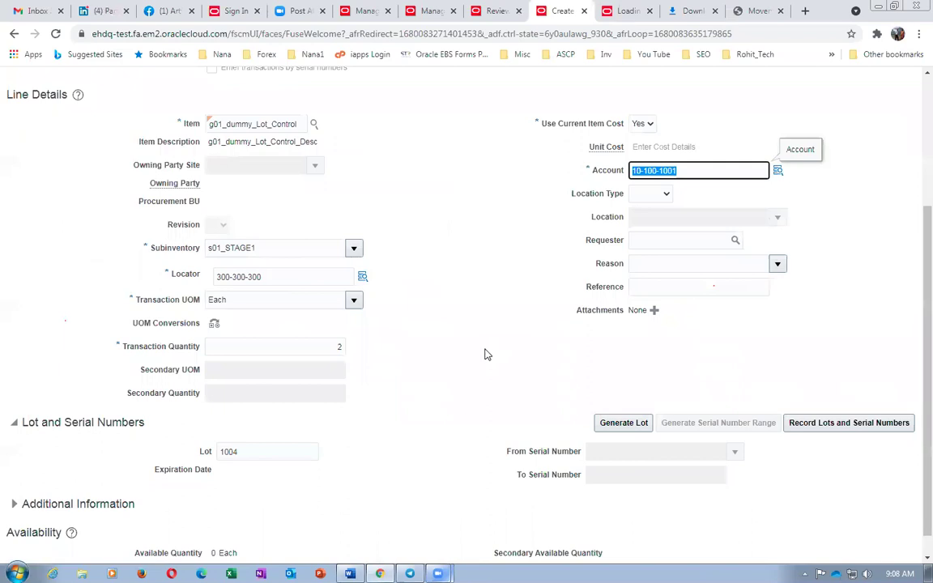
{"action": "key", "text": "alt+Tab"}
{"action": "left_click", "coordinate": [613, 348]}
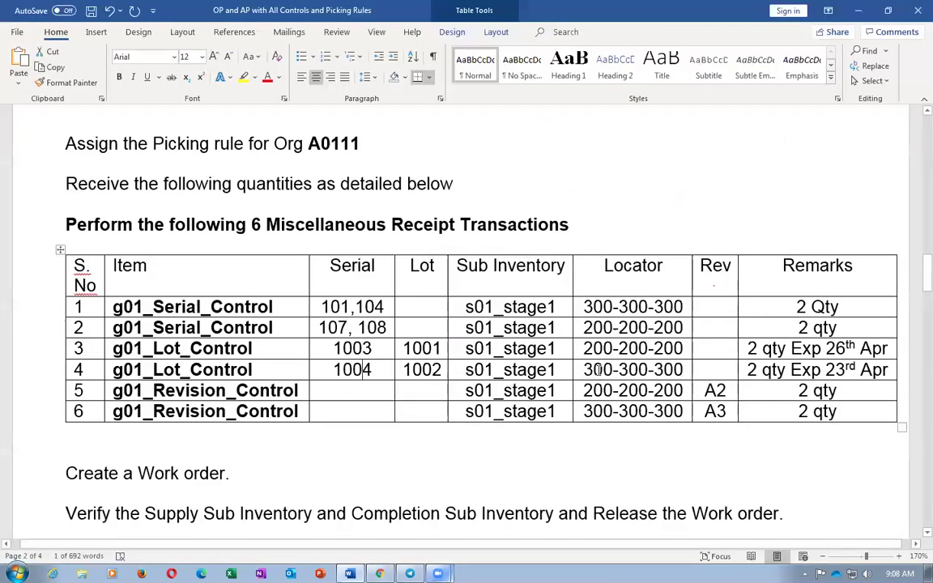
{"action": "key", "text": "alt+Tab"}
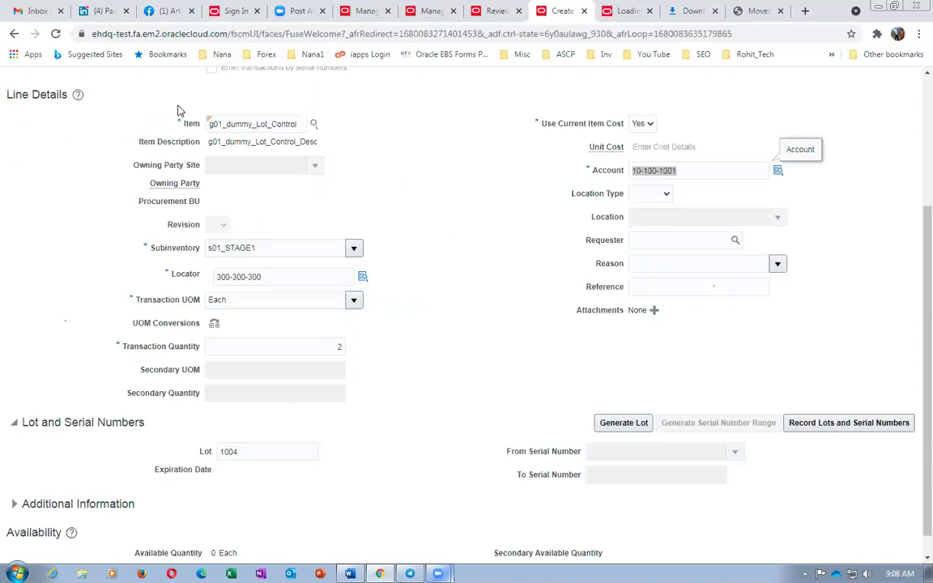
- Reload the miscellaneous transaction page, close its browser tab, and return to the Review Dispatch List page
{"action": "left_click", "coordinate": [57, 36]}
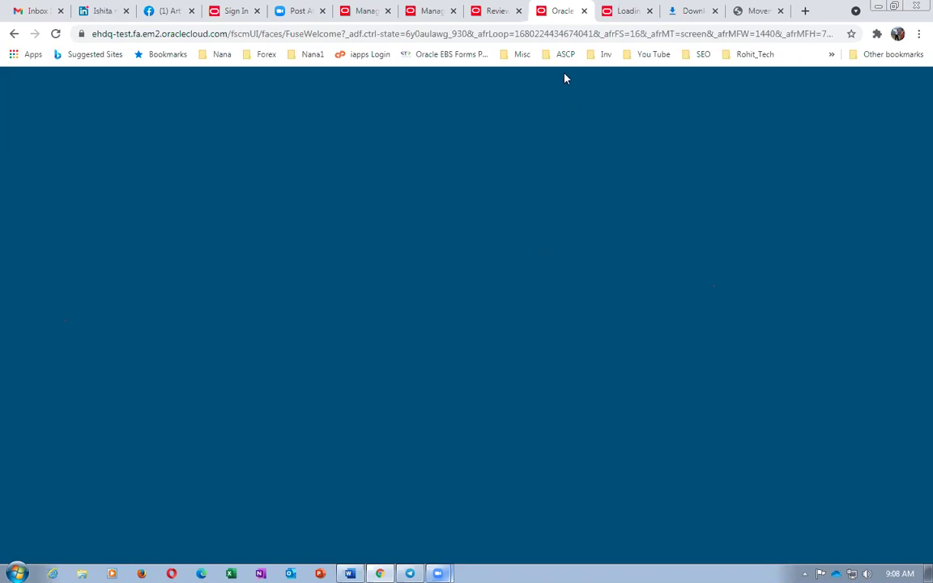
{"action": "left_click", "coordinate": [503, 33]}
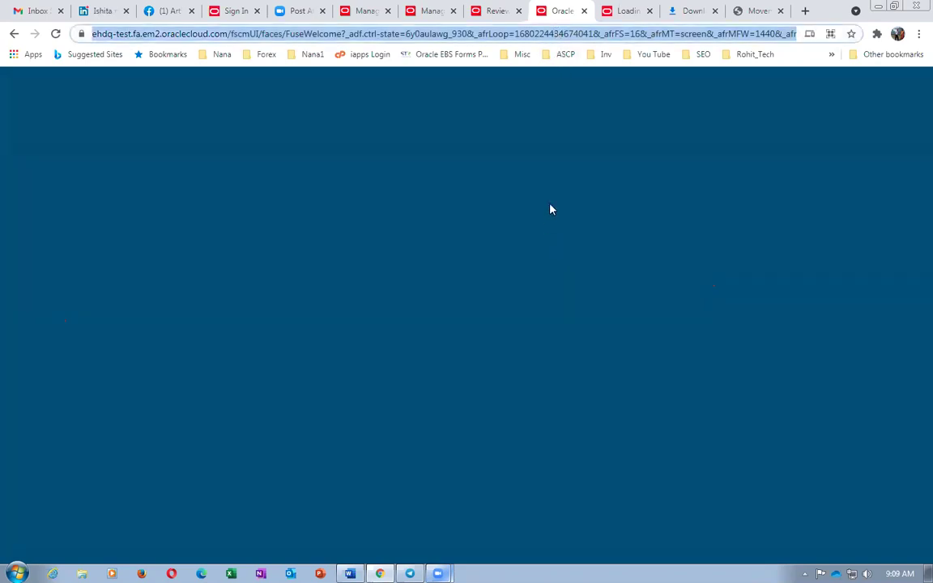
{"action": "left_click", "coordinate": [584, 11]}
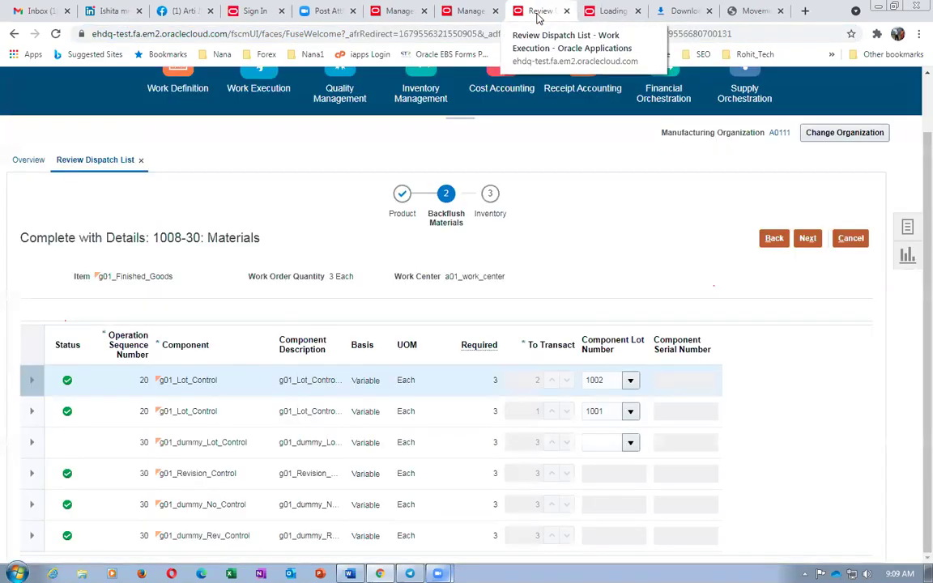
{"action": "right_click", "coordinate": [537, 15]}
{"action": "left_click", "coordinate": [435, 152]}
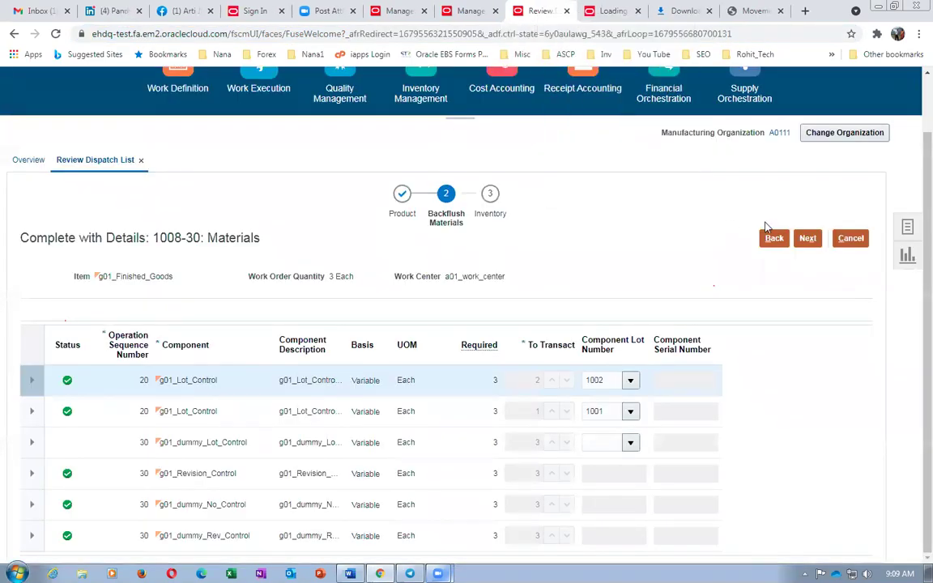
- Discard the unsaved completion details for operation 30 and close the dispatch list
{"action": "left_click", "coordinate": [850, 238]}
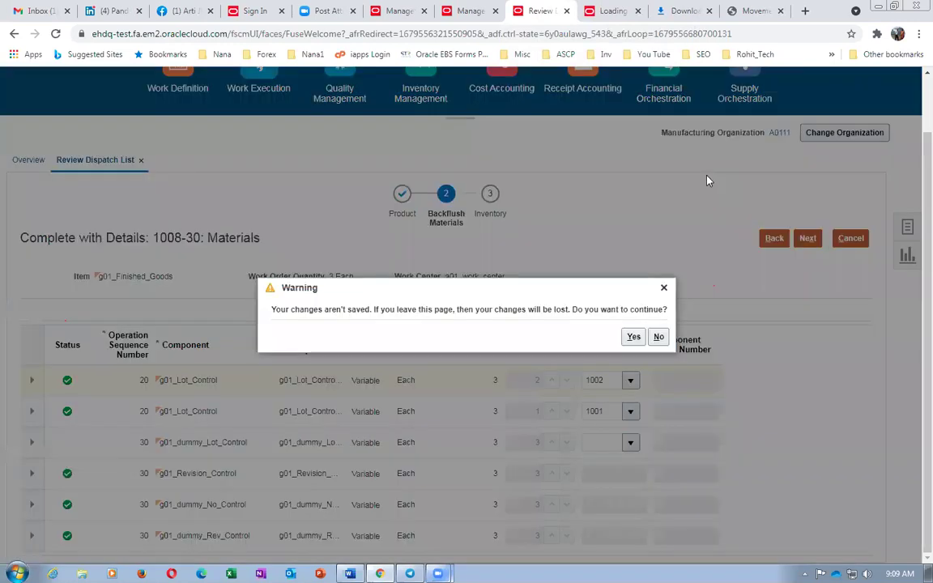
{"action": "left_click", "coordinate": [633, 337]}
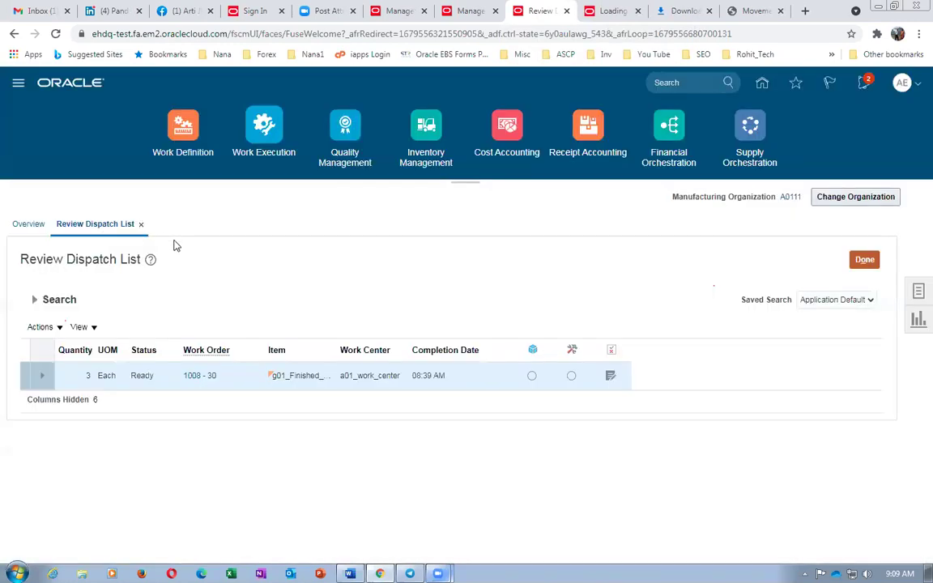
{"action": "left_click", "coordinate": [864, 259]}
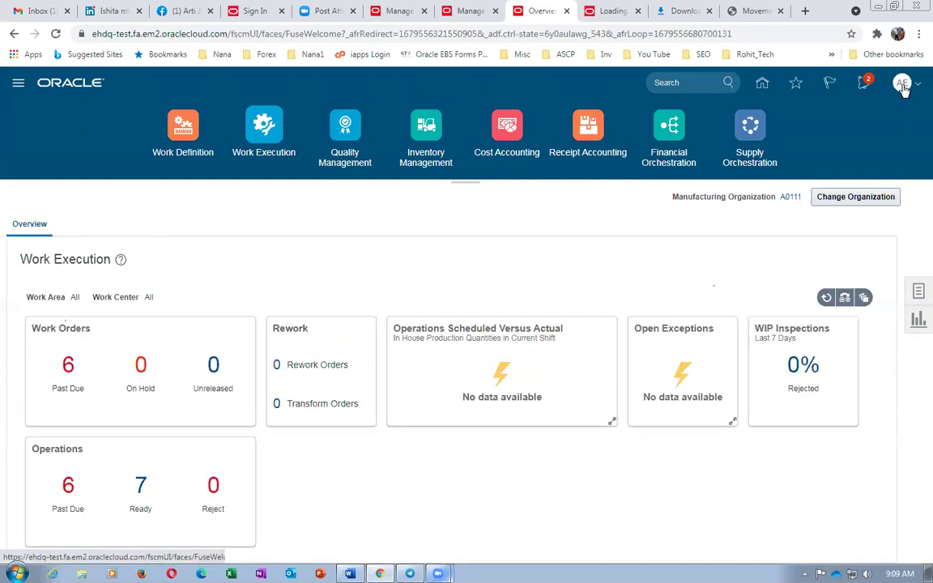
- Sign out of Oracle Applications Cloud, confirm the logout, and sign back in with the saved credentials
{"action": "left_click", "coordinate": [902, 83]}
{"action": "left_click", "coordinate": [891, 110]}
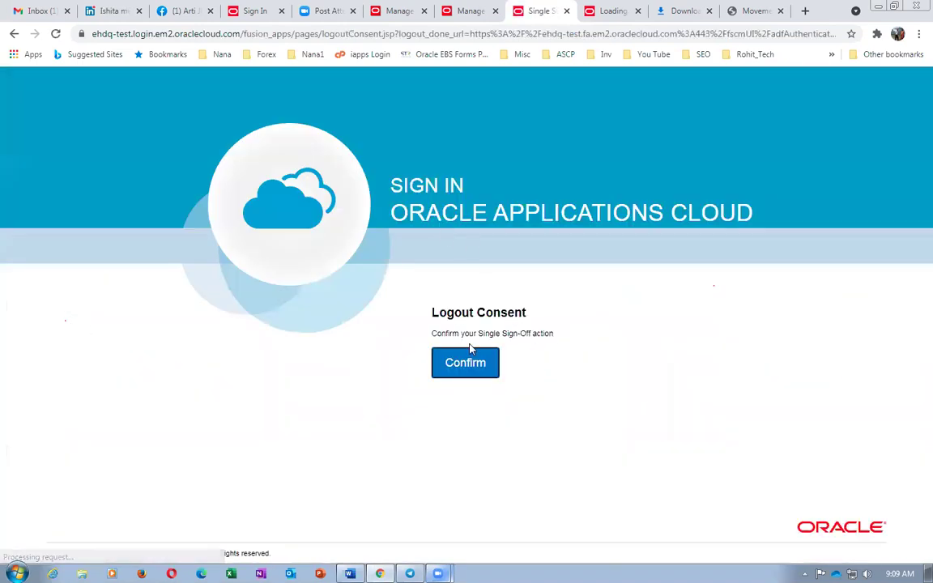
{"action": "left_click", "coordinate": [476, 365]}
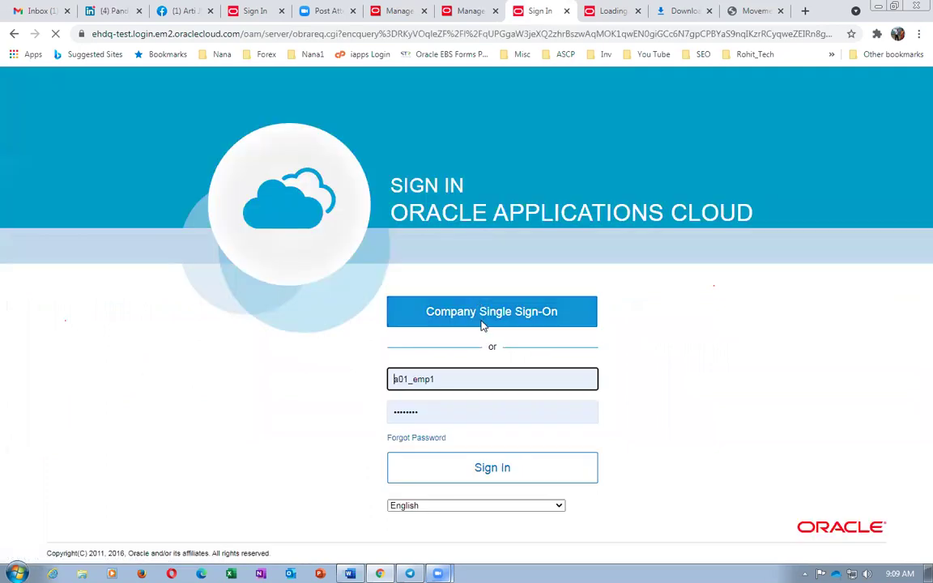
{"action": "left_click", "coordinate": [510, 466]}
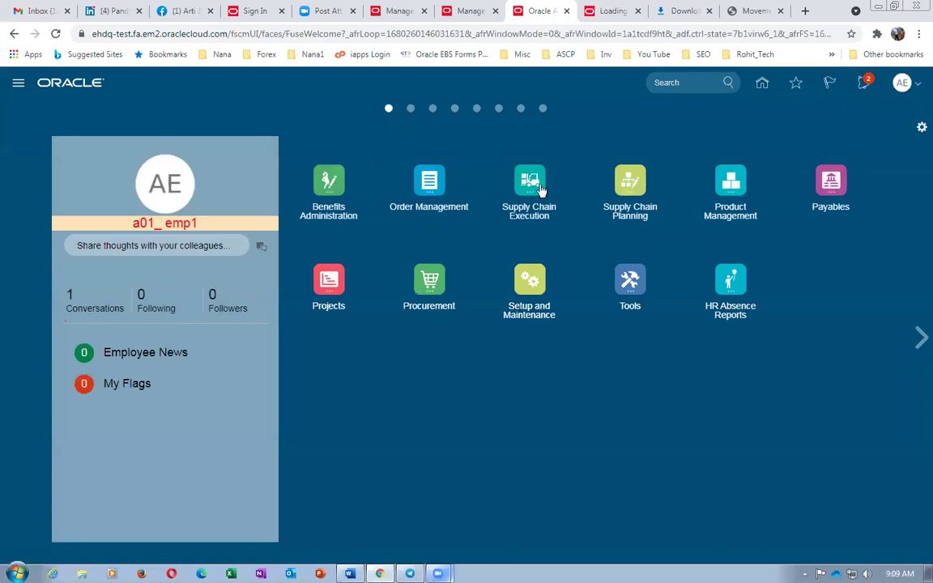
- Start a new miscellaneous transaction in Inventory Management for organization A0111
{"action": "left_click", "coordinate": [530, 179]}
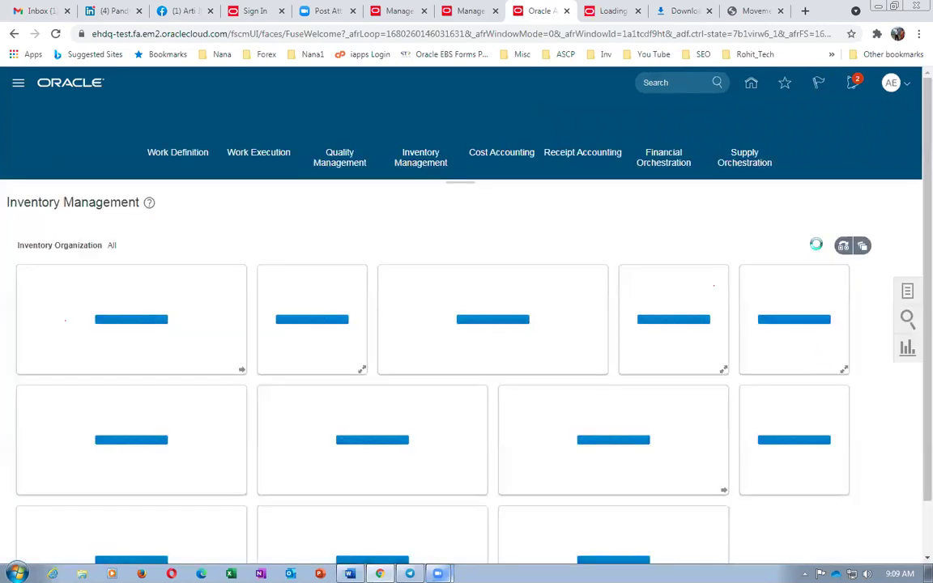
{"action": "left_click", "coordinate": [906, 292]}
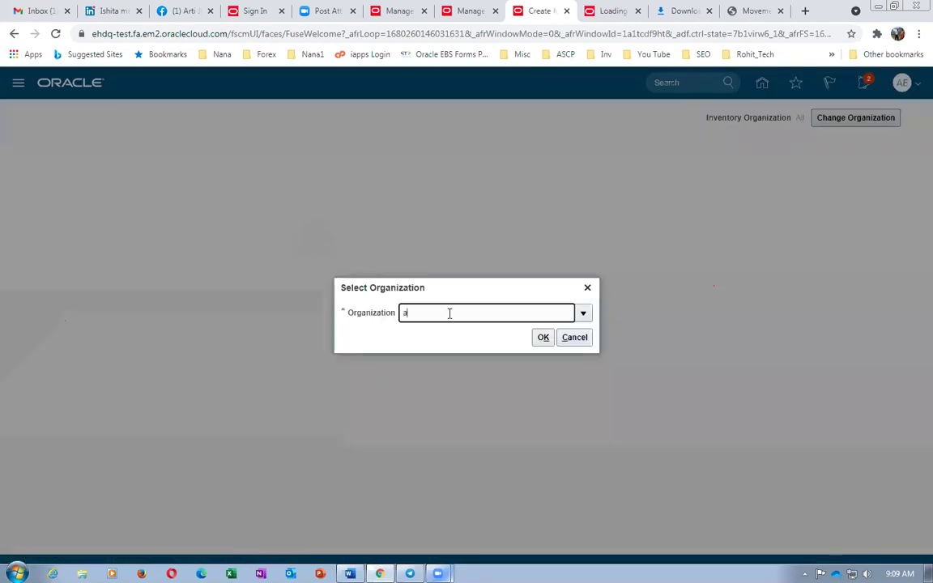
{"action": "left_click", "coordinate": [542, 337]}
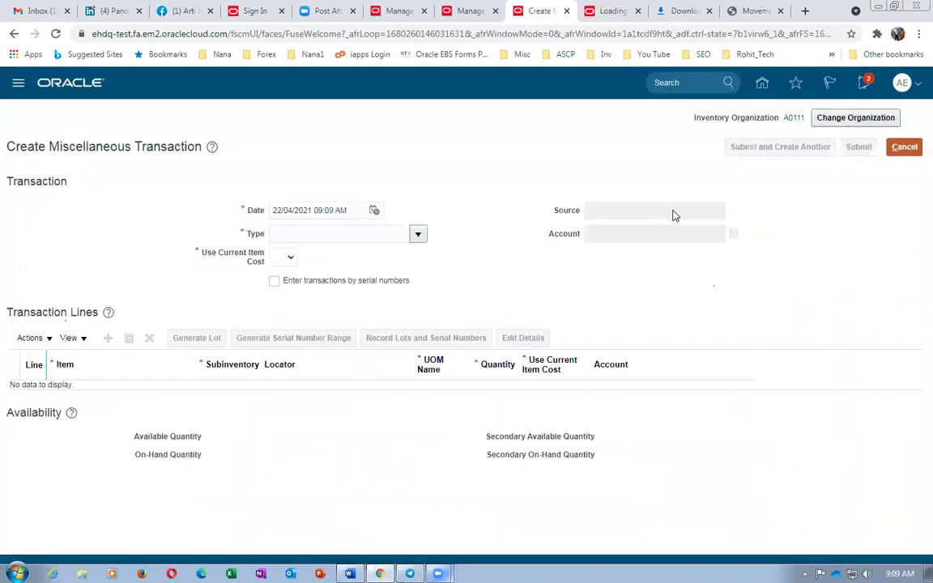
- Set the transaction type to Miscellaneous Receipt and choose the account 10-100-1001
{"action": "left_click", "coordinate": [417, 234]}
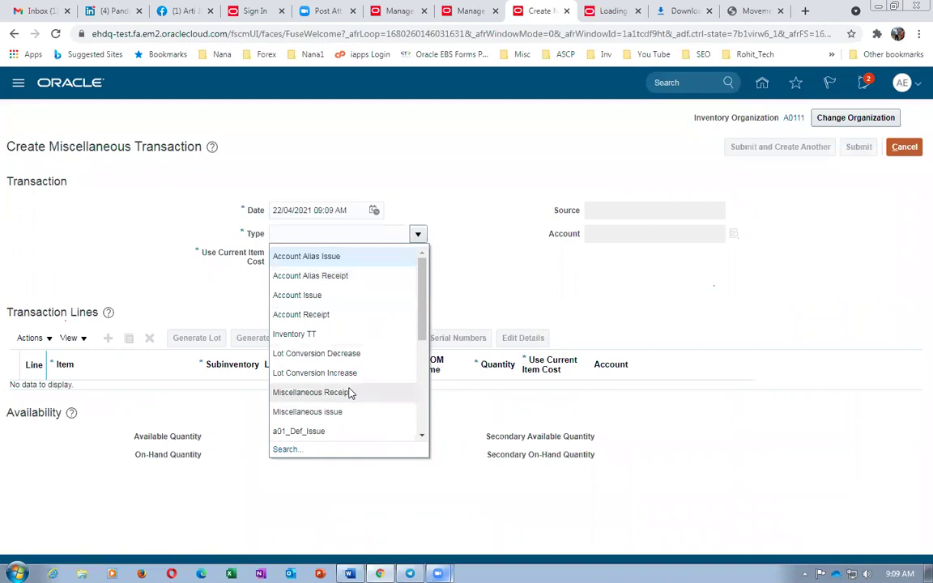
{"action": "left_click", "coordinate": [350, 392]}
{"action": "left_click", "coordinate": [694, 234]}
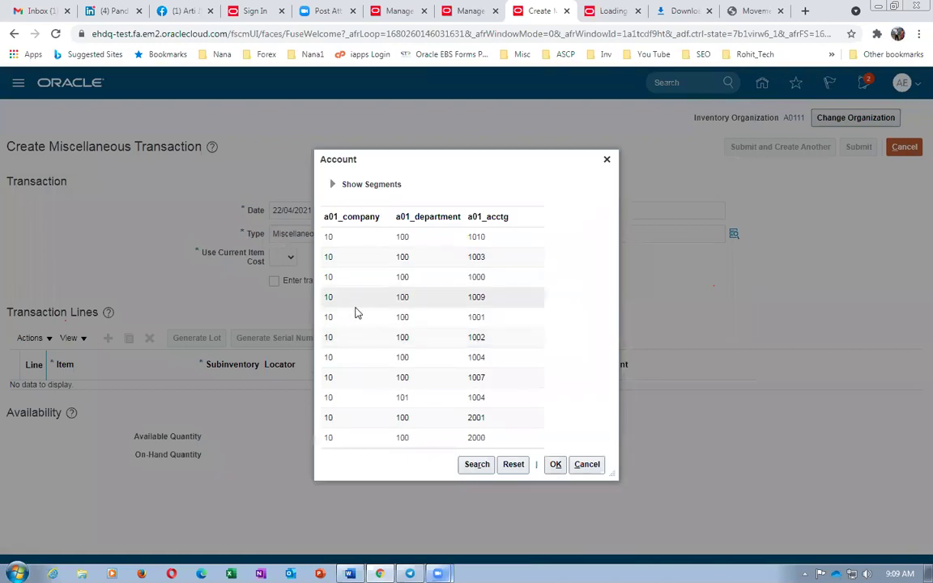
{"action": "left_click", "coordinate": [360, 318]}
{"action": "left_click", "coordinate": [555, 464]}
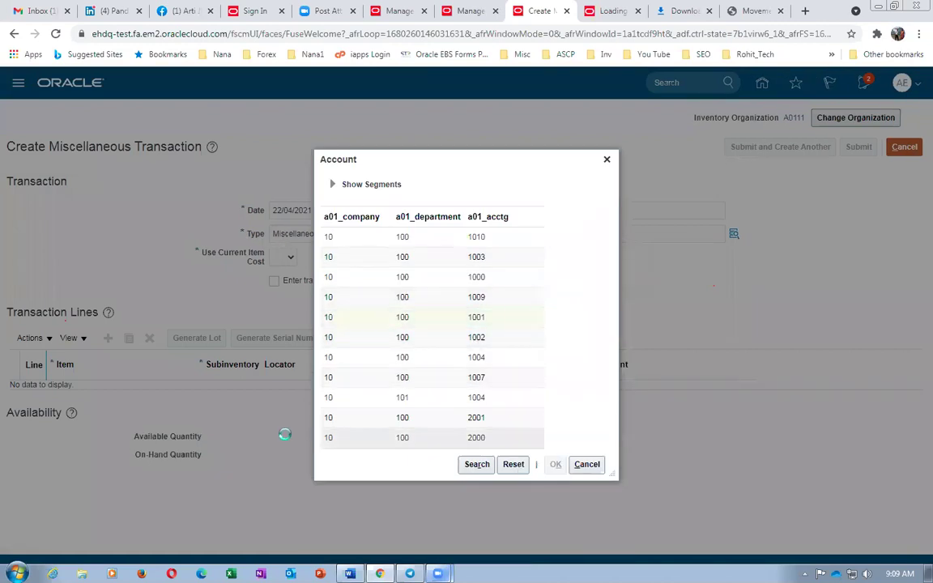
- Set Use Current Item Cost to Yes for the miscellaneous receipt and check the receipt table in the Word document
{"action": "left_click", "coordinate": [283, 257]}
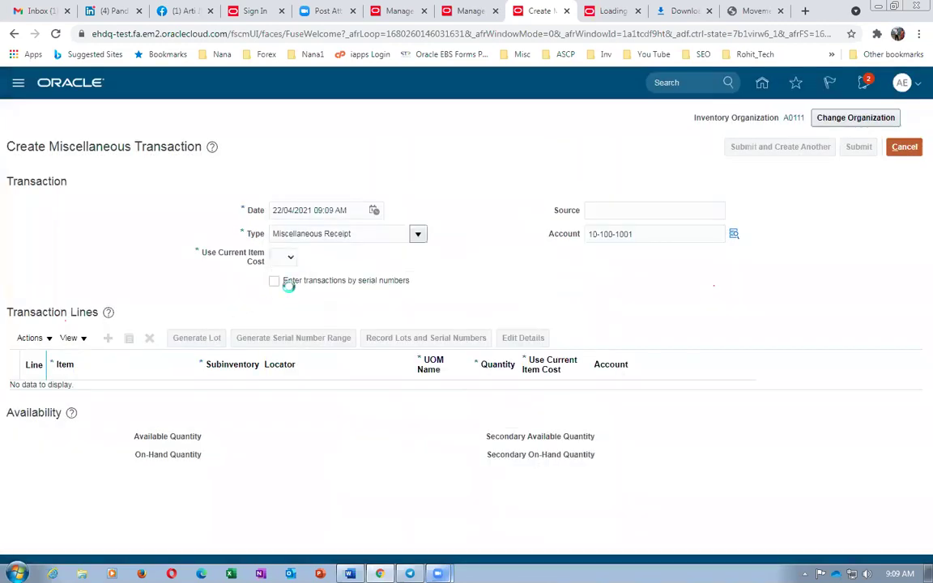
{"action": "key", "text": "alt+Tab"}
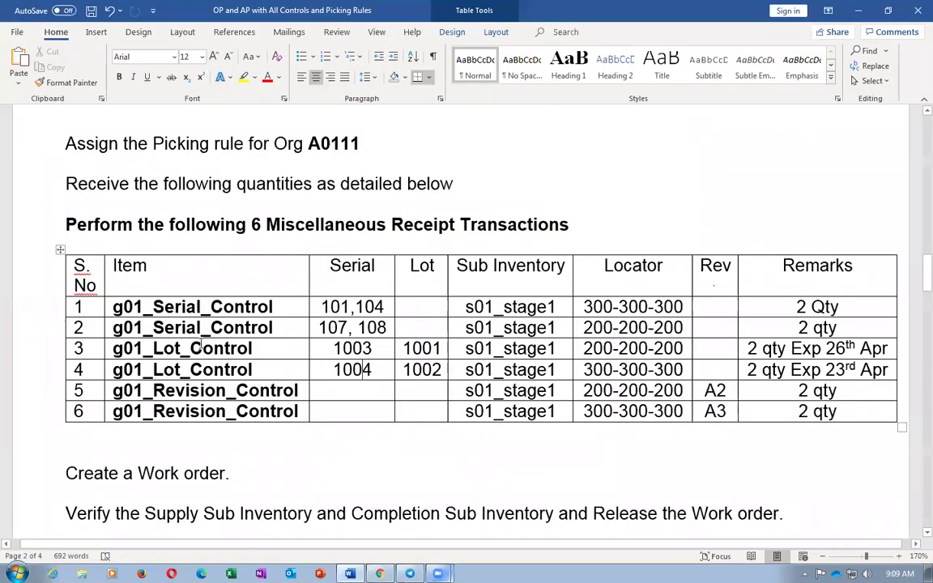
{"action": "key", "text": "alt+Tab"}
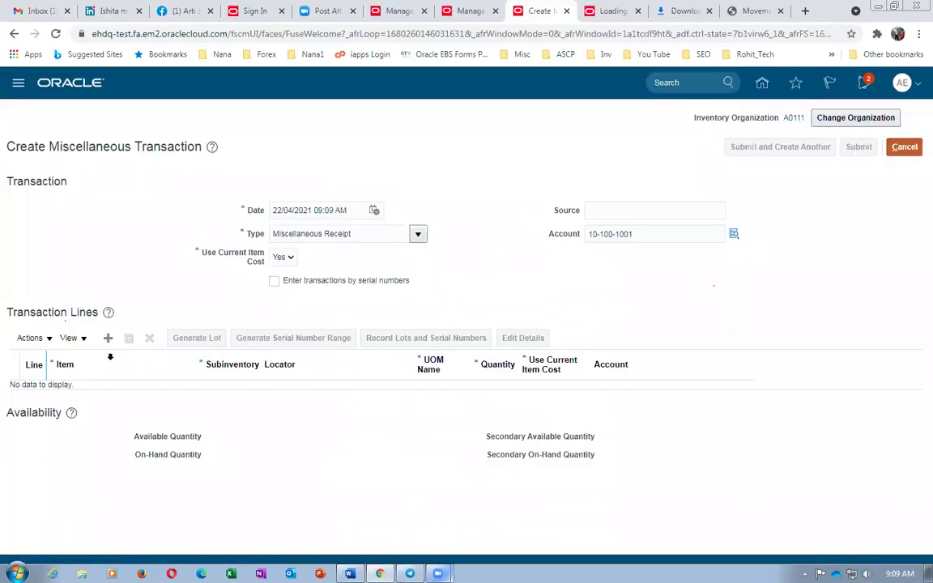
- Add a transaction line for the item g01_dummy_Lot_Control, found by searching for G01_DU
{"action": "left_click", "coordinate": [108, 338]}
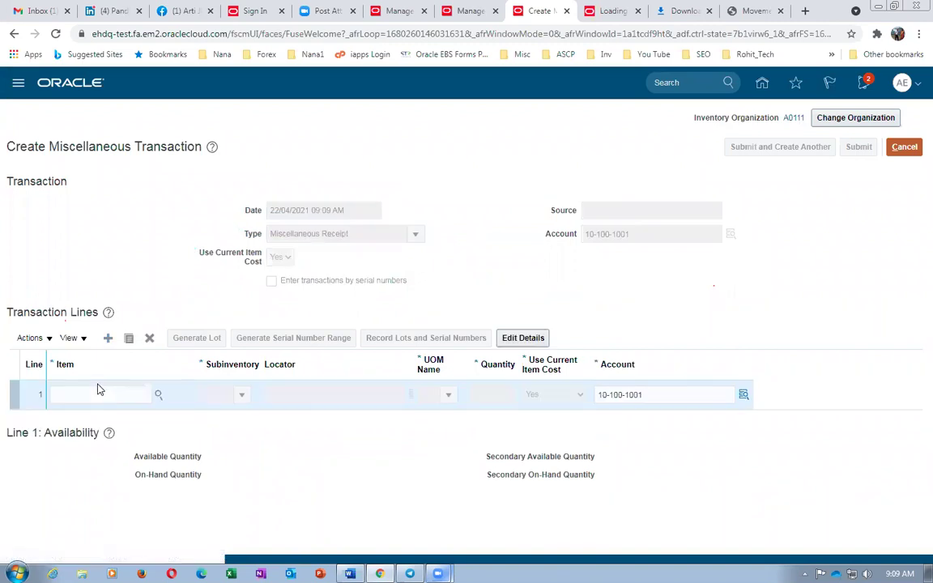
{"action": "left_click", "coordinate": [99, 389]}
{"action": "type", "text": "G0"}
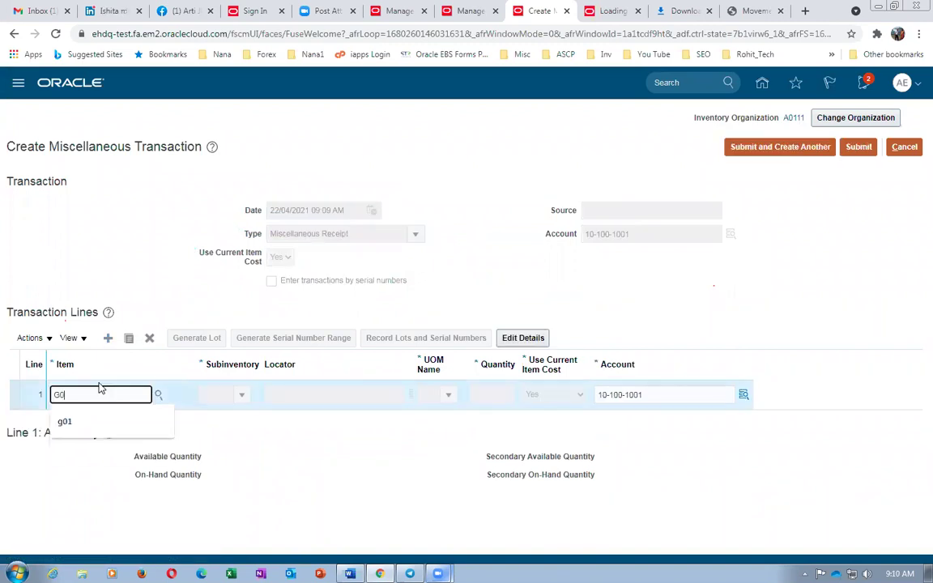
{"action": "type", "text": "1_DU"}
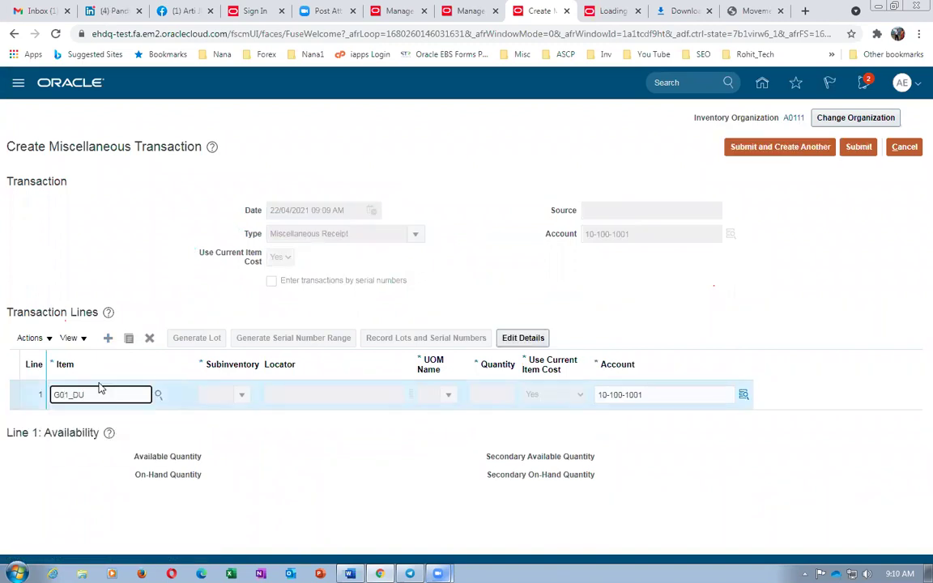
{"action": "key", "text": "Tab"}
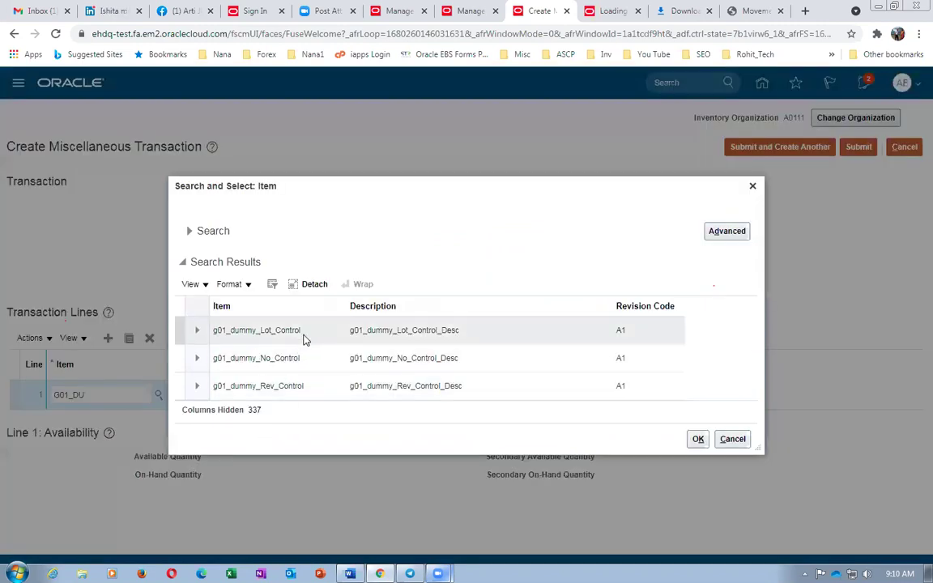
{"action": "left_click", "coordinate": [304, 332]}
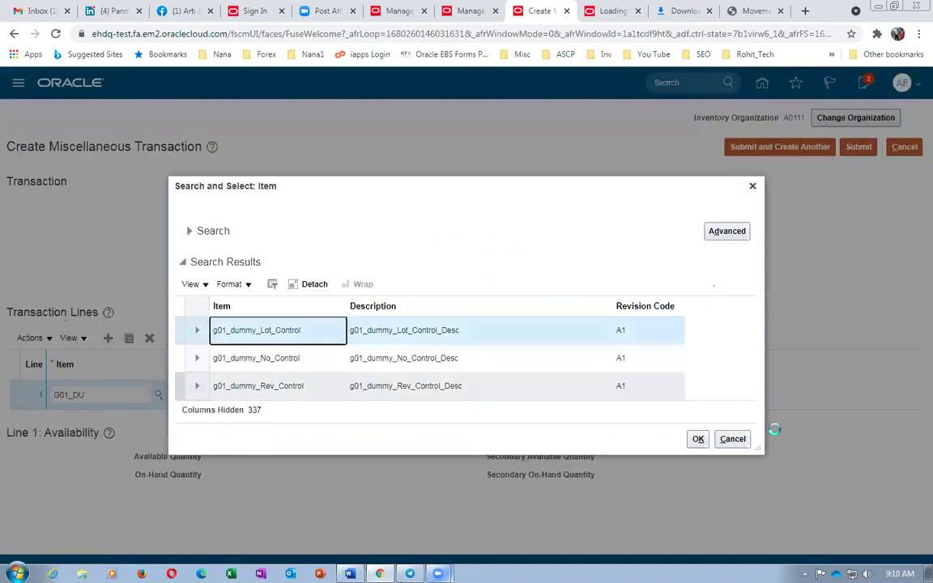
{"action": "left_click", "coordinate": [698, 439]}
- Copy the subinventory s01_stage1 from the receipt table in Word and enter it on line 1 of the transaction
{"action": "left_click", "coordinate": [215, 394]}
{"action": "key", "text": "alt+Tab"}
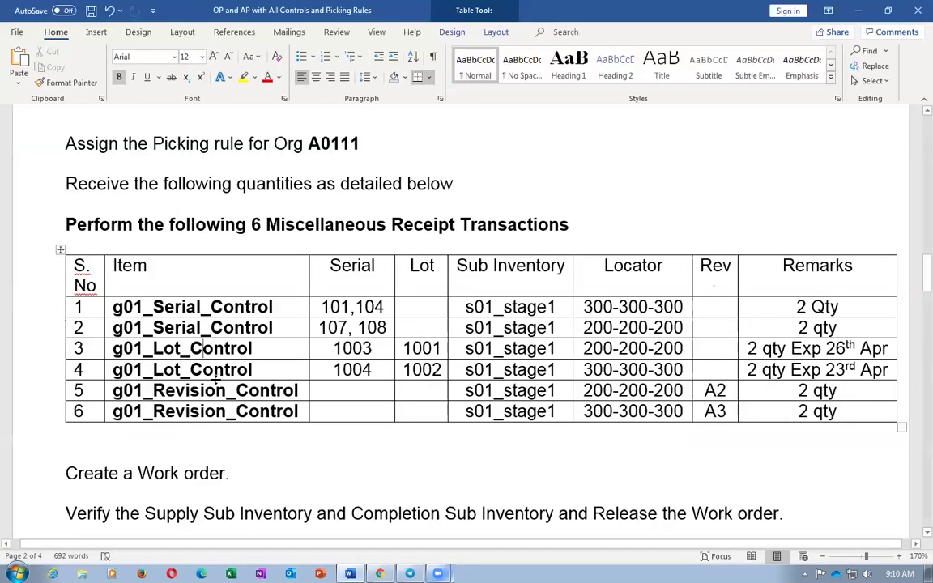
{"action": "key", "text": "Tab"}
{"action": "key", "text": "Tab"}
{"action": "key", "text": "Tab"}
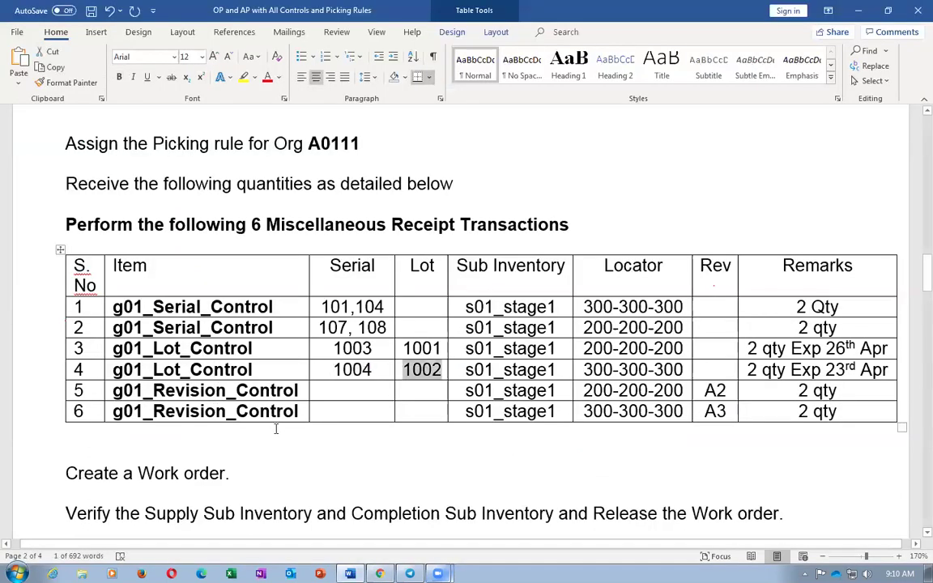
{"action": "key", "text": "ctrl+c"}
{"action": "key", "text": "alt+Tab"}
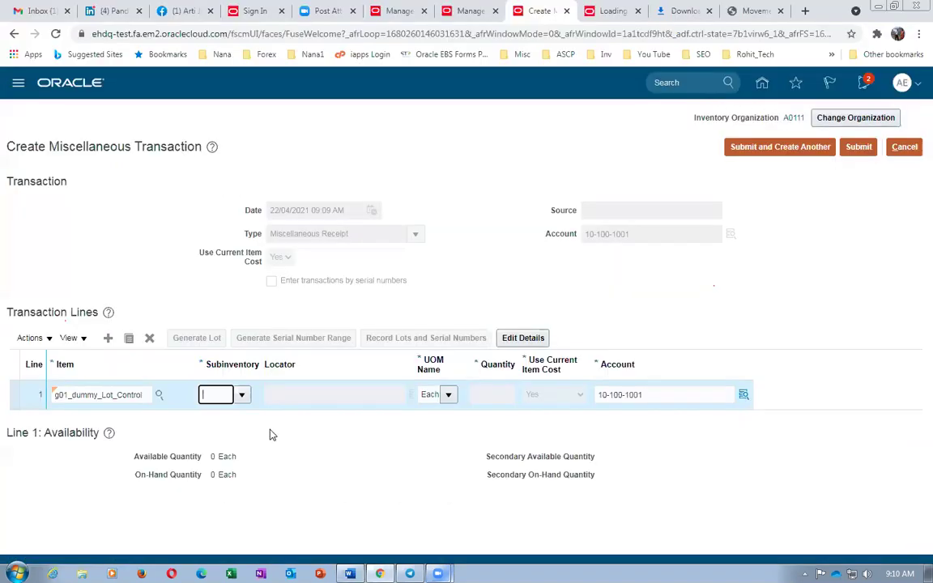
{"action": "key", "text": "ctrl+v"}
{"action": "key", "text": "Tab"}
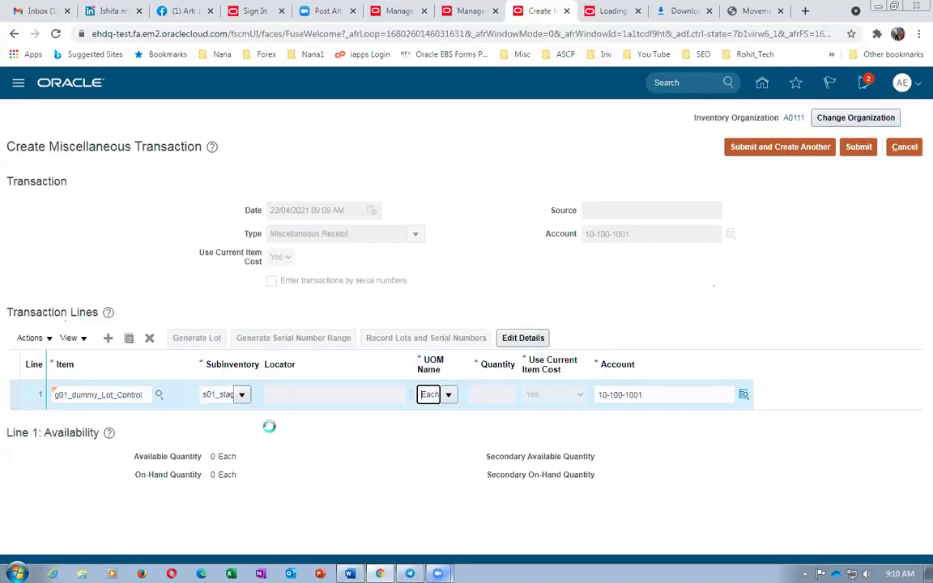
- Copy the locator 300-300-300 from row 4 of the Word table and enter it on line 1
{"action": "left_click", "coordinate": [287, 395]}
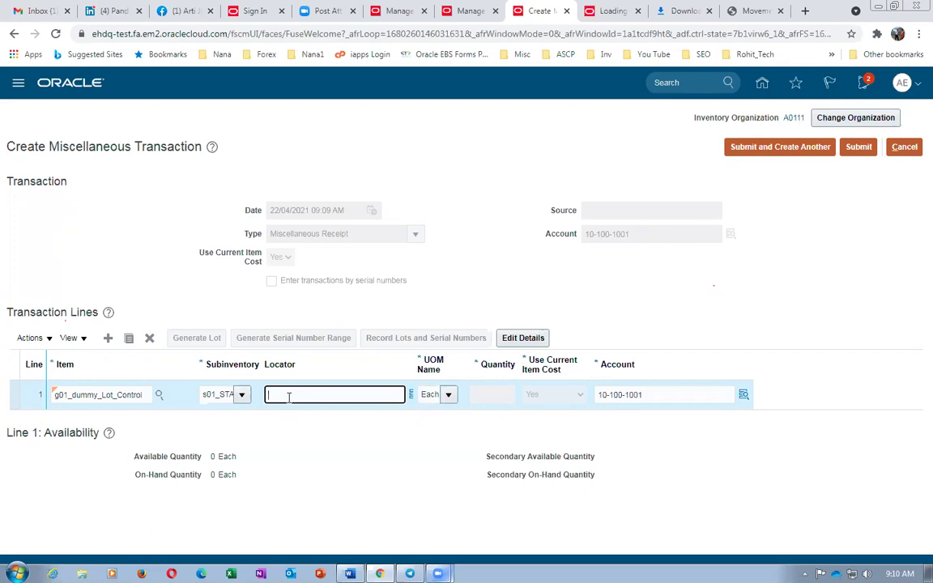
{"action": "key", "text": "alt+Tab"}
{"action": "key", "text": "Tab"}
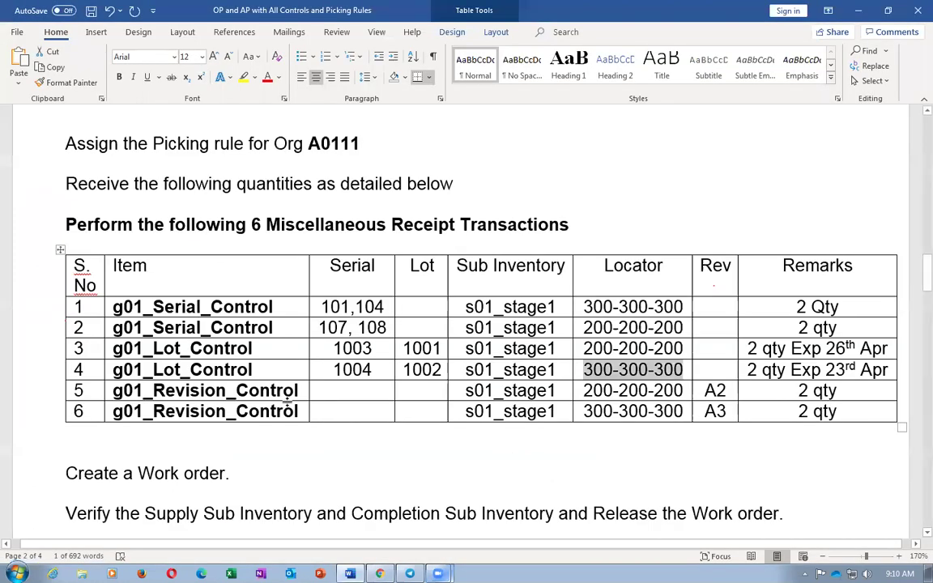
{"action": "key", "text": "alt+Tab"}
{"action": "key", "text": "ctrl+v"}
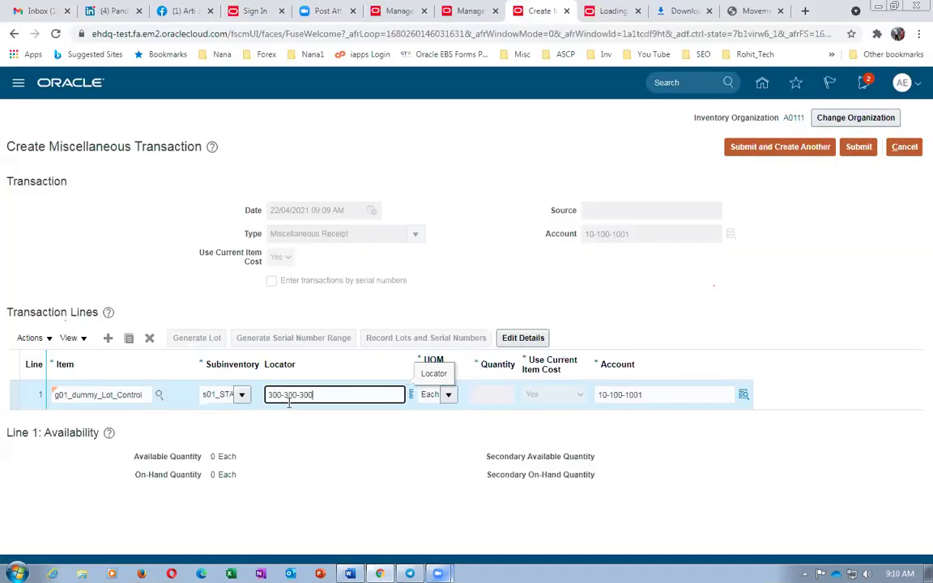
{"action": "key", "text": "Tab"}
- Open the details of line 1 and enter lot 1003 with a transaction quantity of 2
{"action": "left_click", "coordinate": [523, 339]}
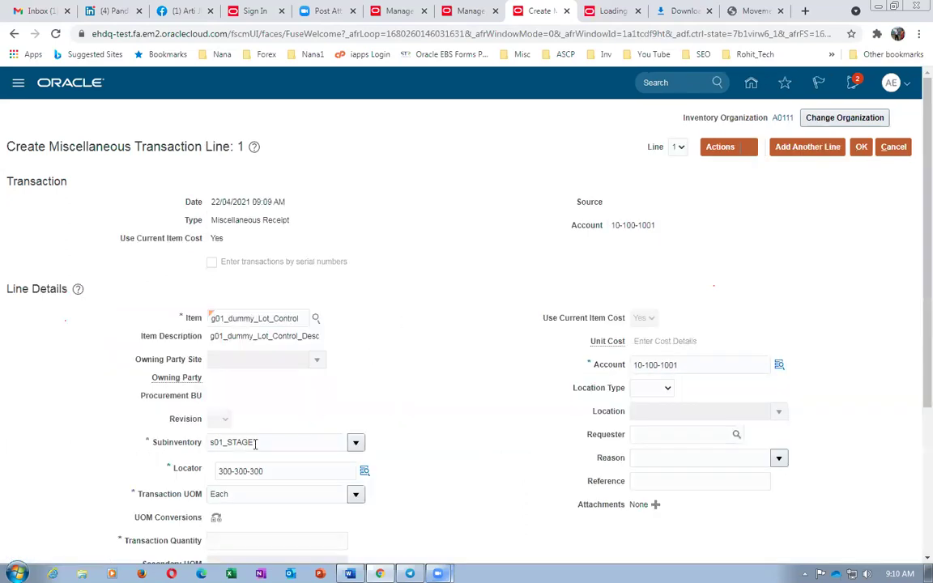
{"action": "scroll", "coordinate": [250, 427], "scroll_direction": "down", "scroll_amount": 2}
{"action": "left_click", "coordinate": [245, 515]}
{"action": "type", "text": "1003"}
{"action": "key", "text": "Tab"}
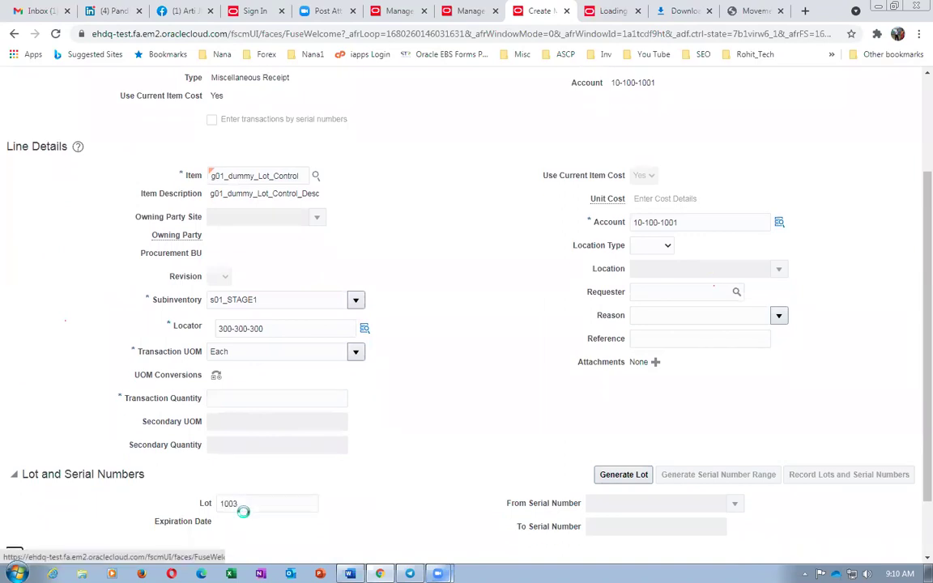
{"action": "left_click", "coordinate": [251, 399]}
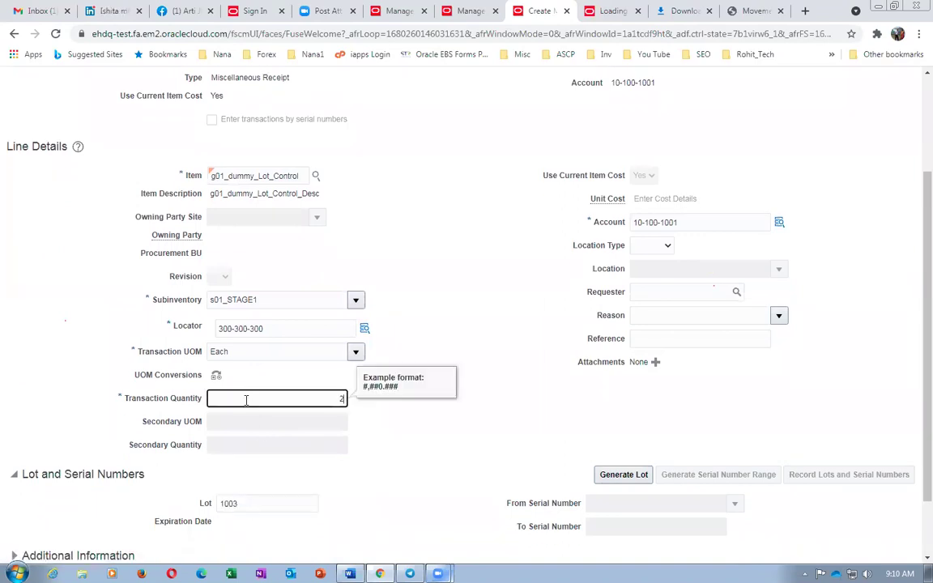
{"action": "scroll", "coordinate": [570, 296], "scroll_direction": "up", "scroll_amount": 2}
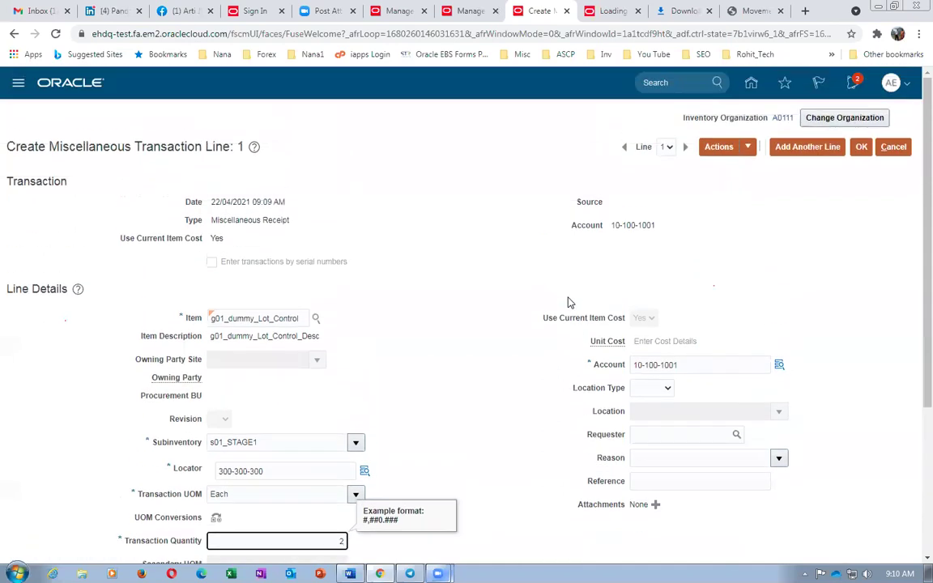
- Compare the line's lot and locator with the g01_Lot_Control rows of the receipt table in the Word document
{"action": "key", "text": "alt+Tab"}
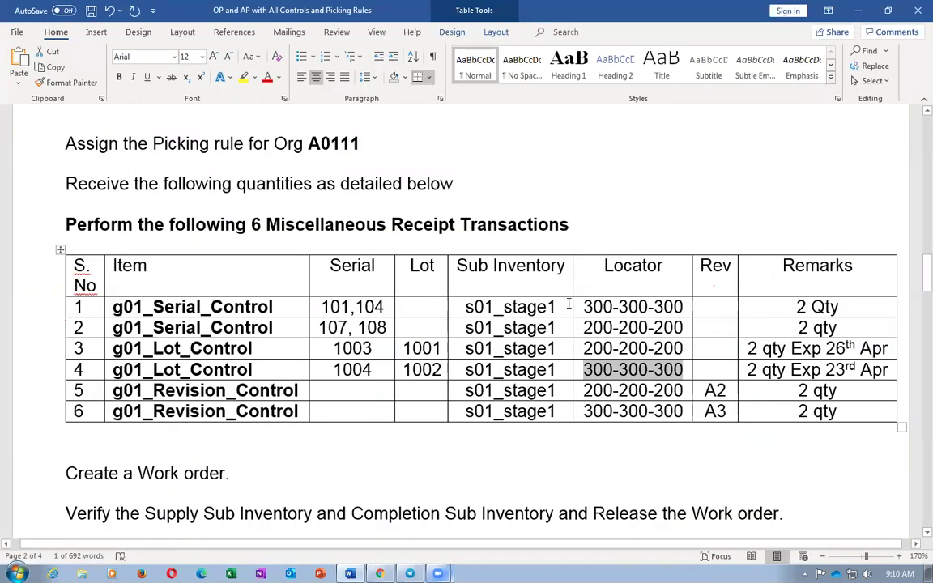
{"action": "key", "text": "alt+Tab"}
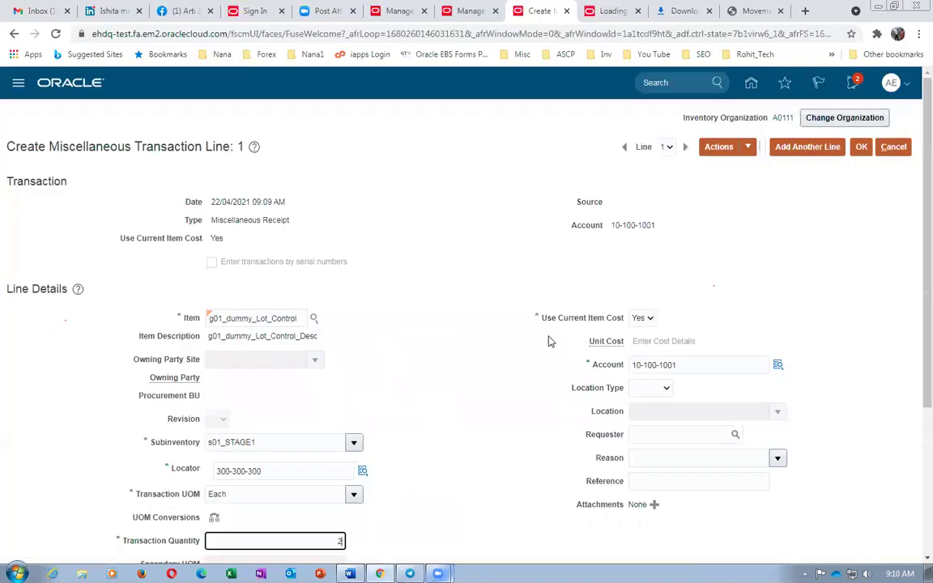
{"action": "scroll", "coordinate": [558, 323], "scroll_direction": "down", "scroll_amount": 2}
{"action": "type", "text": "2"}
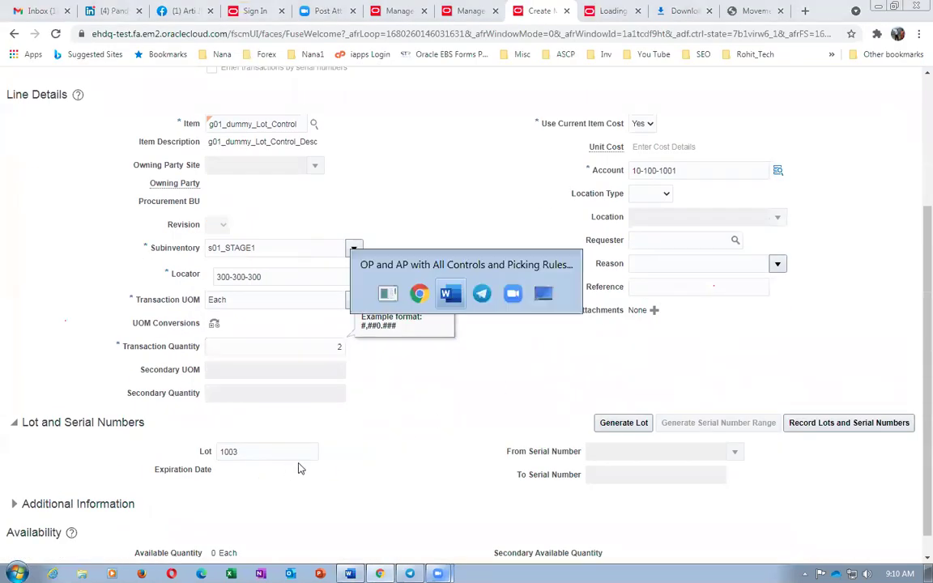
{"action": "key", "text": "alt+Tab"}
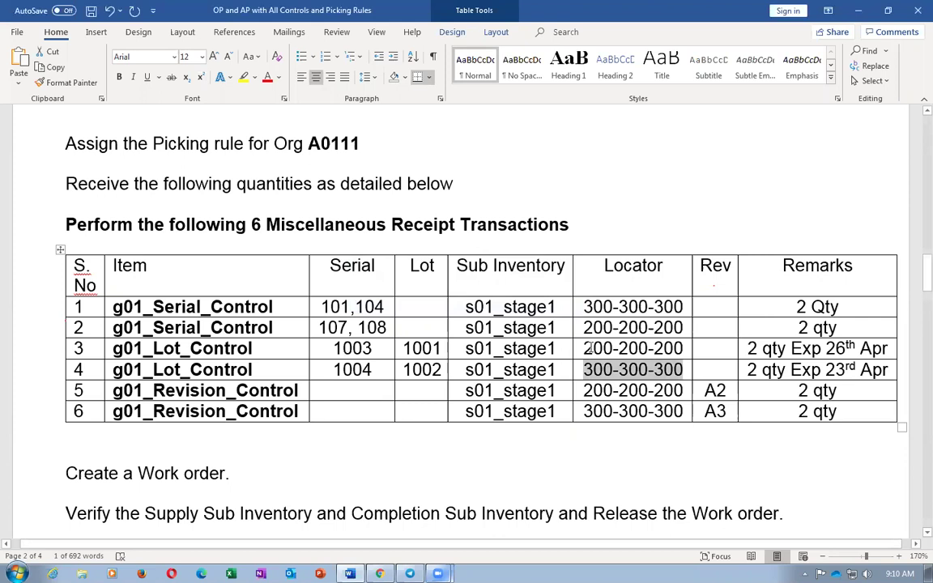
{"action": "key", "text": "alt+Tab"}
{"action": "key", "text": "alt+Tab"}
- Copy the locator 200-200-200 from the 1003 row of the Word table and replace the line's locator with it
{"action": "left_click", "coordinate": [366, 350]}
{"action": "key", "text": "Tab"}
{"action": "key", "text": "Tab"}
{"action": "key", "text": "Tab"}
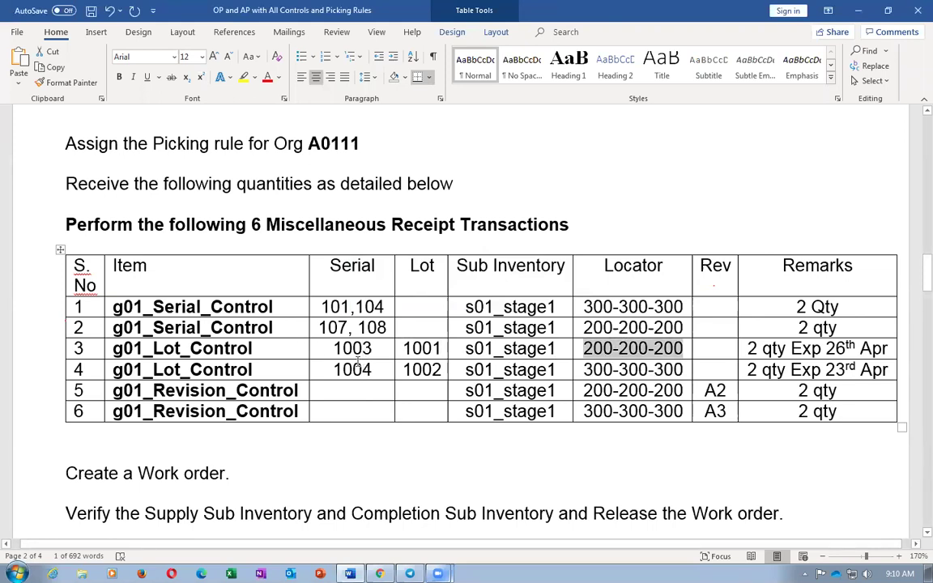
{"action": "key", "text": "alt+Tab"}
{"action": "type", "text": "2"}
{"action": "left_click", "coordinate": [270, 280]}
{"action": "key", "text": "ctrl+a"}
{"action": "key", "text": "ctrl+v"}
{"action": "key", "text": "Tab"}
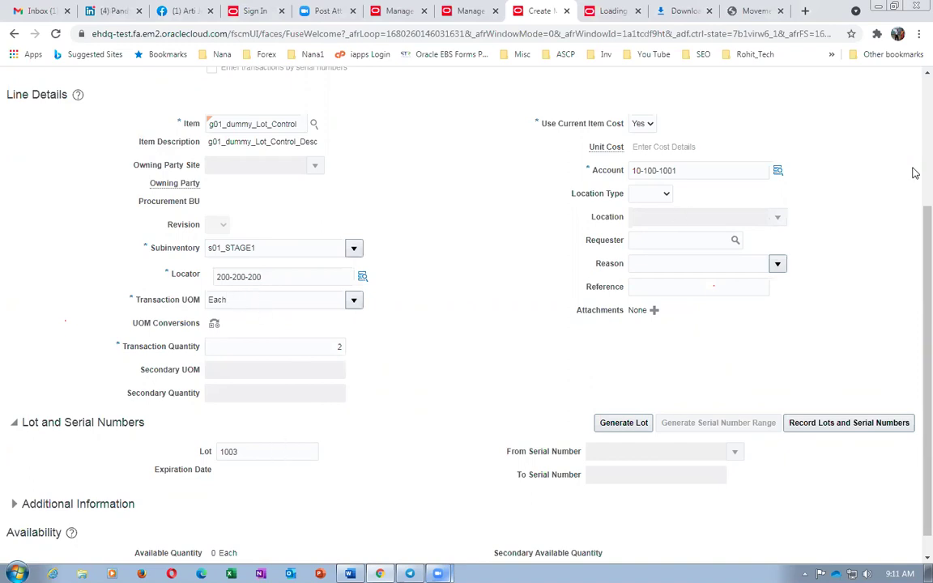
- Confirm the details of line 1 and submit the miscellaneous receipt for lot 1003
{"action": "scroll", "coordinate": [899, 179], "scroll_direction": "up", "scroll_amount": 3}
{"action": "left_click", "coordinate": [862, 146]}
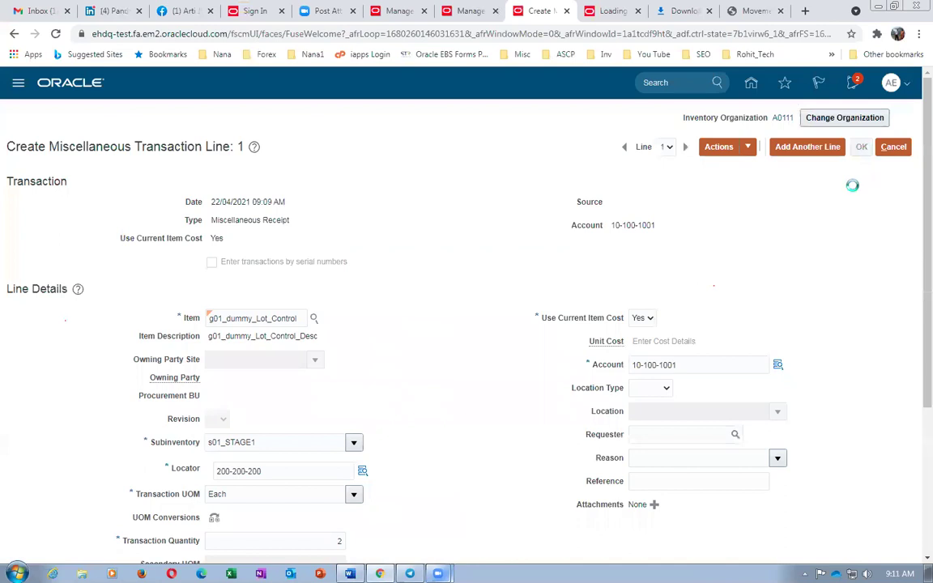
{"action": "left_click", "coordinate": [860, 153]}
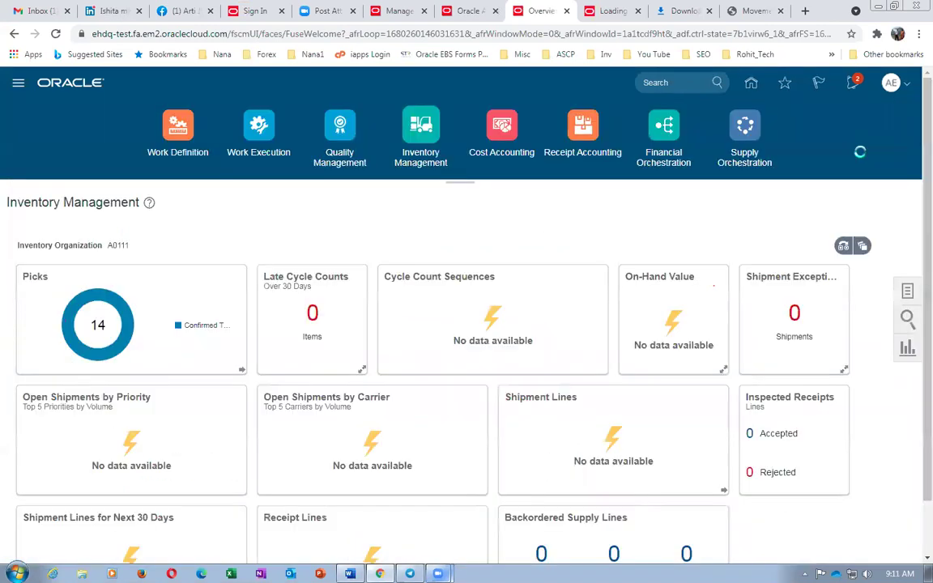
- Start another miscellaneous transaction from the inventory tasks
{"action": "left_click", "coordinate": [526, 214]}
{"action": "left_click", "coordinate": [908, 292]}
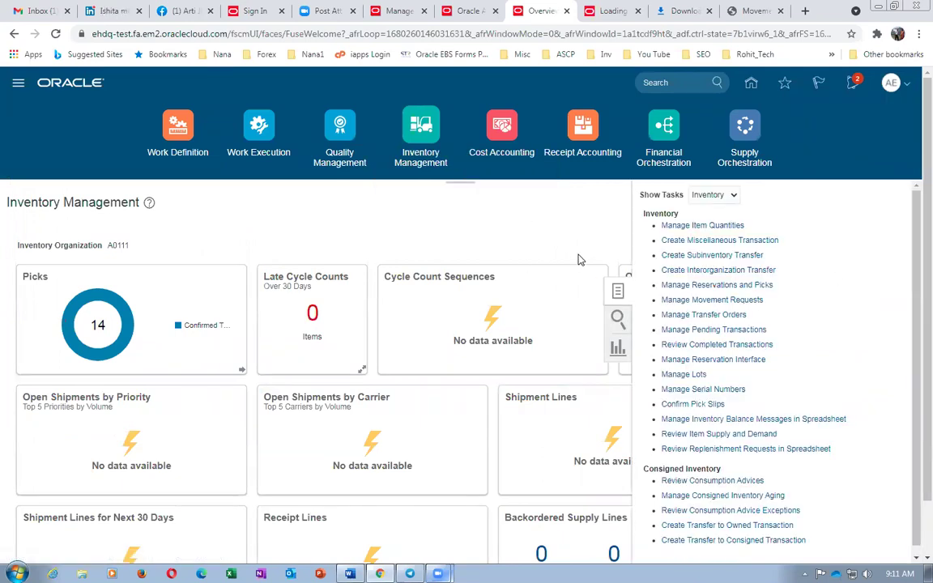
{"action": "left_click", "coordinate": [686, 242]}
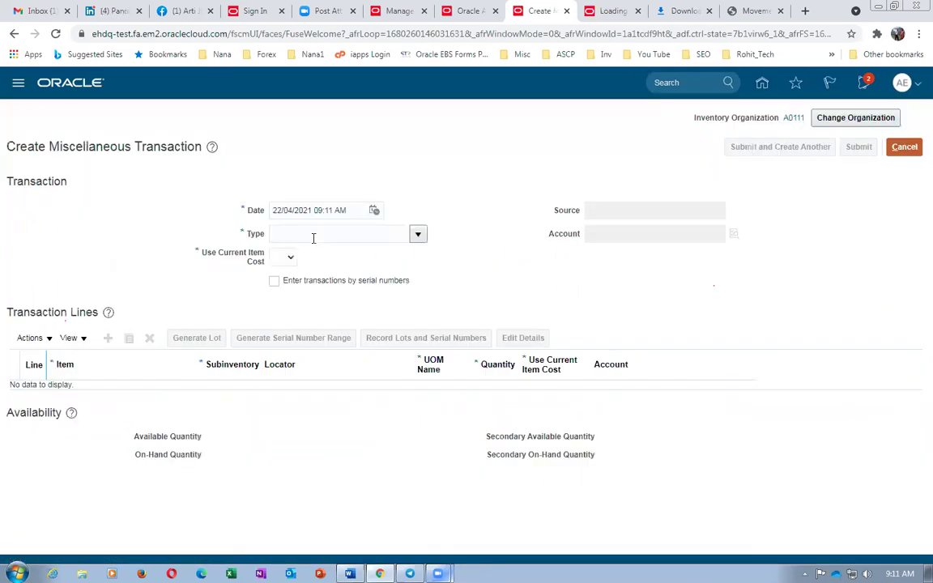
- Set the new transaction to type Miscellaneous Receipt, account 10-100-1001 and Use Current Item Cost to Yes
{"action": "left_click", "coordinate": [310, 236]}
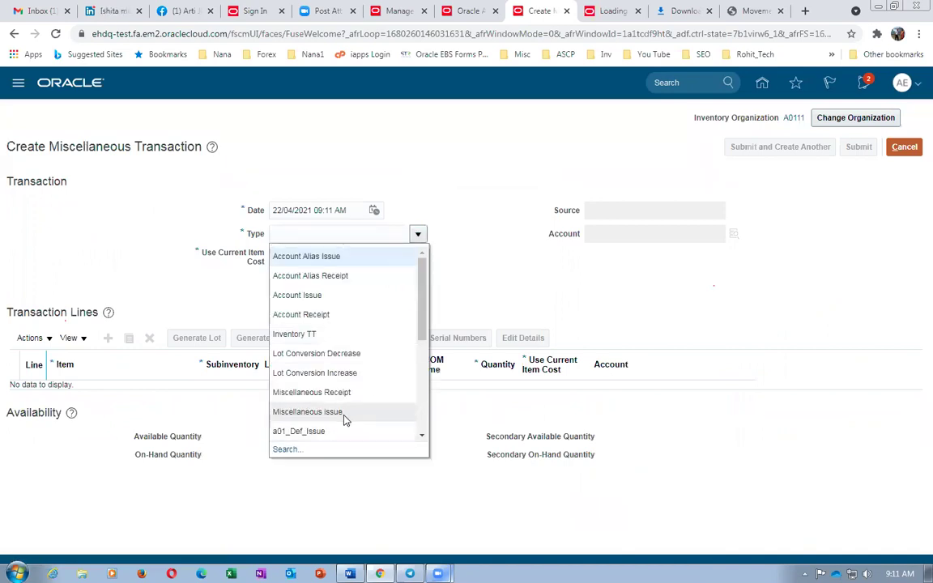
{"action": "left_click", "coordinate": [353, 395]}
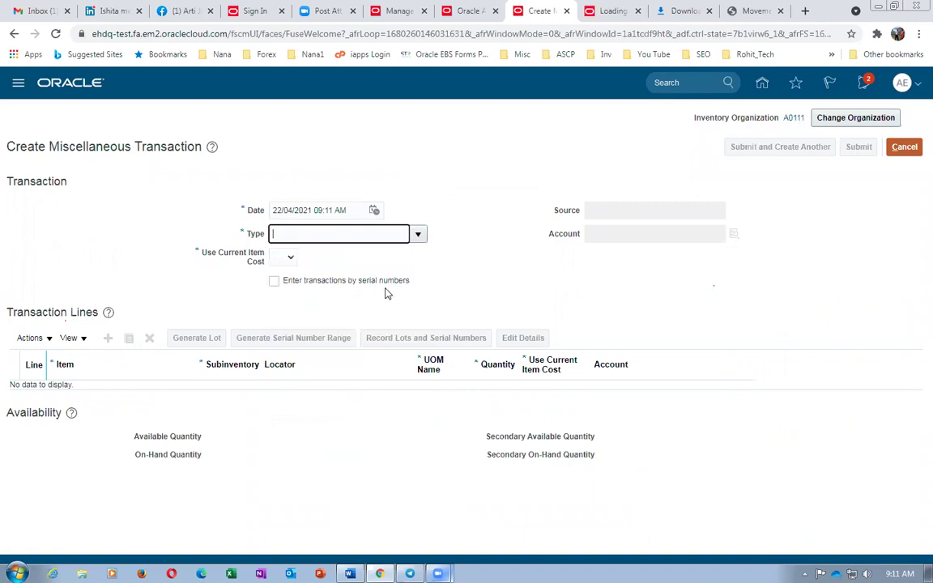
{"action": "left_click", "coordinate": [671, 236]}
{"action": "left_click", "coordinate": [732, 234]}
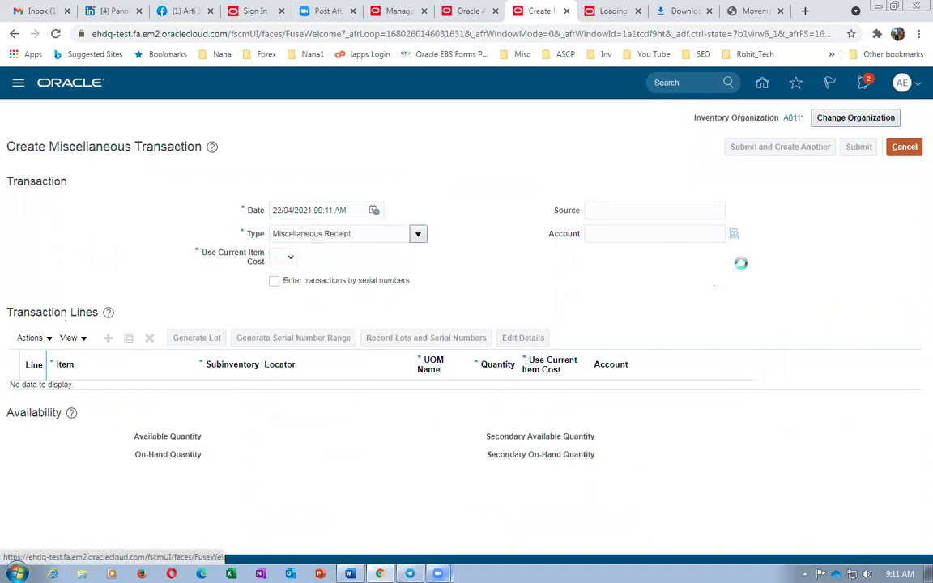
{"action": "left_click", "coordinate": [477, 377]}
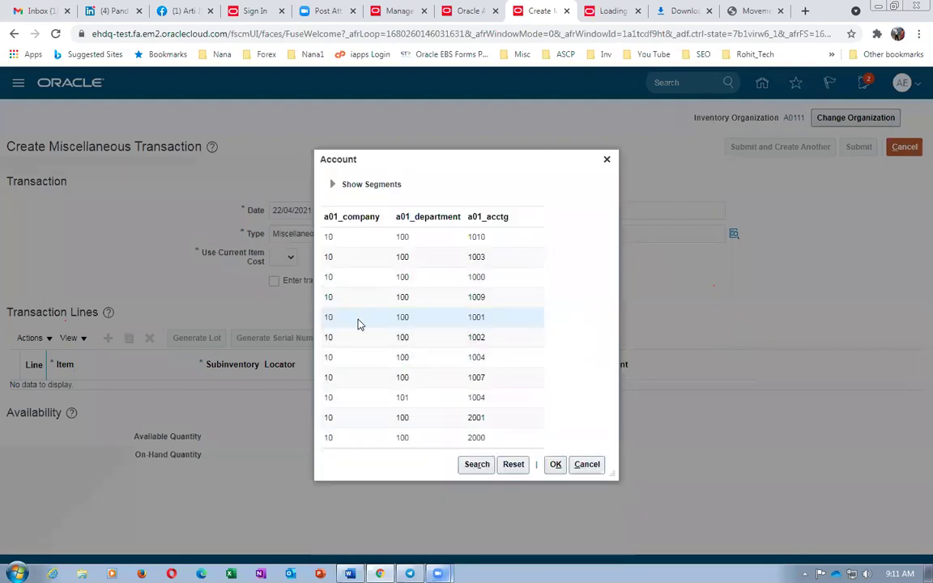
{"action": "left_click", "coordinate": [361, 323]}
{"action": "left_click", "coordinate": [554, 463]}
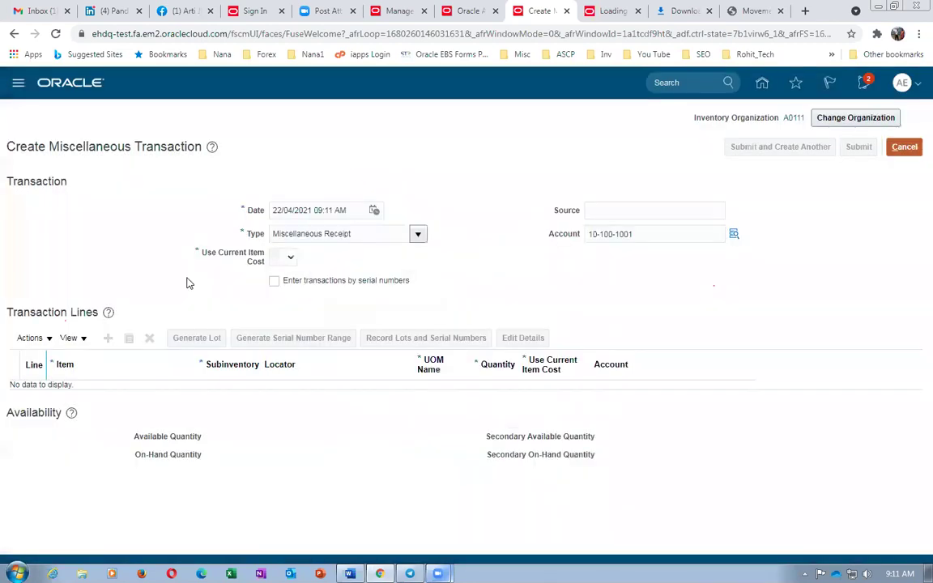
{"action": "left_click", "coordinate": [276, 262]}
{"action": "left_click", "coordinate": [279, 292]}
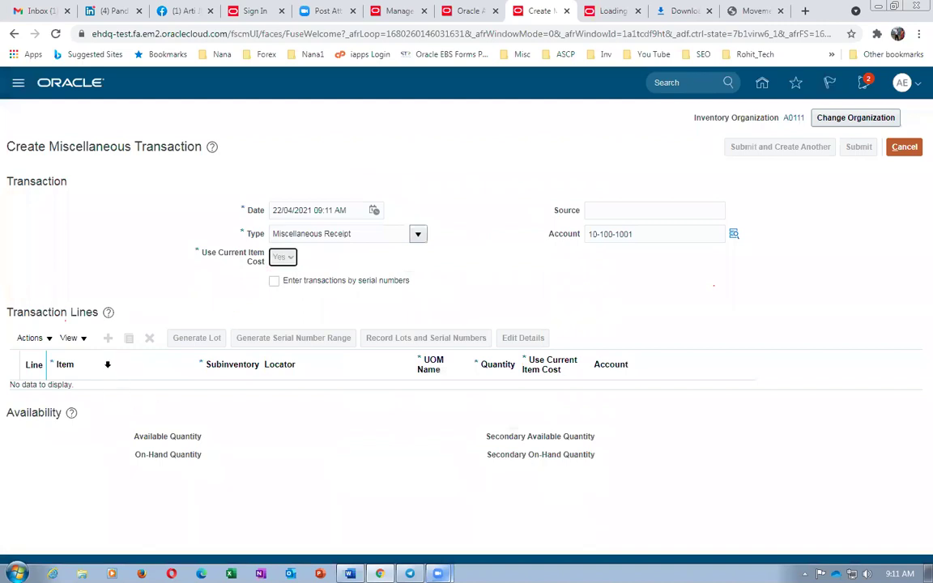
- Add a transaction line and search items for g01_du, choosing g01_dummy_Lot_Control as the line's item
{"action": "left_click", "coordinate": [108, 339]}
{"action": "left_click", "coordinate": [111, 395]}
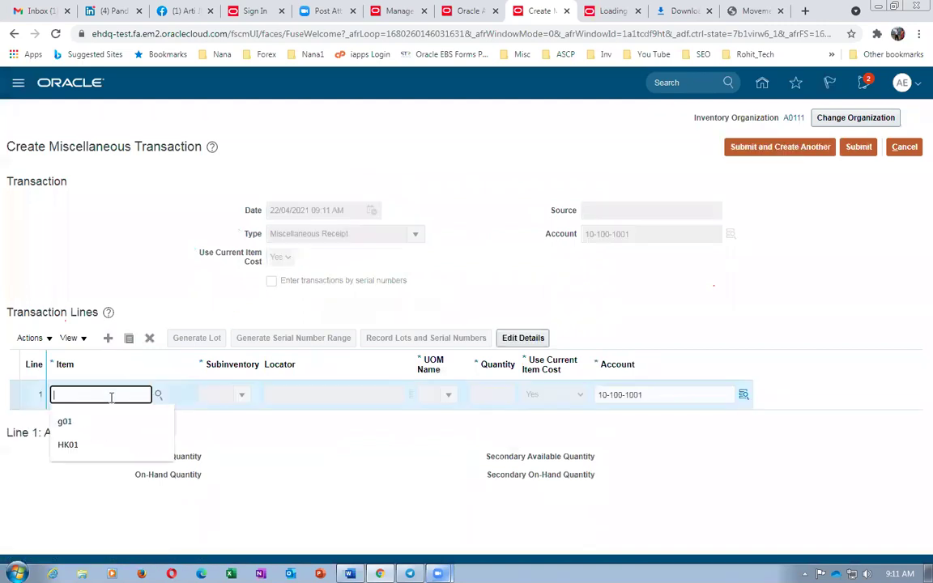
{"action": "type", "text": "g01"}
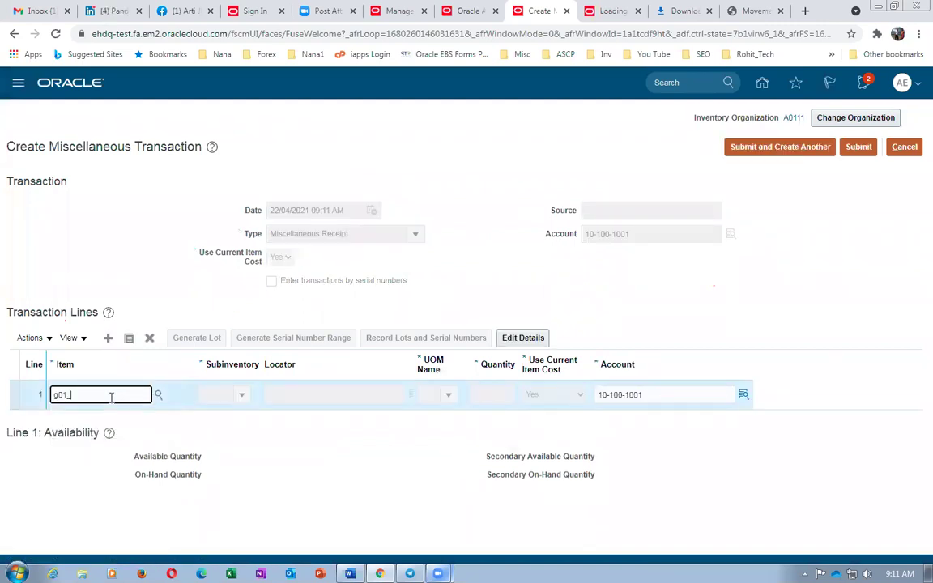
{"action": "left_click", "coordinate": [158, 394]}
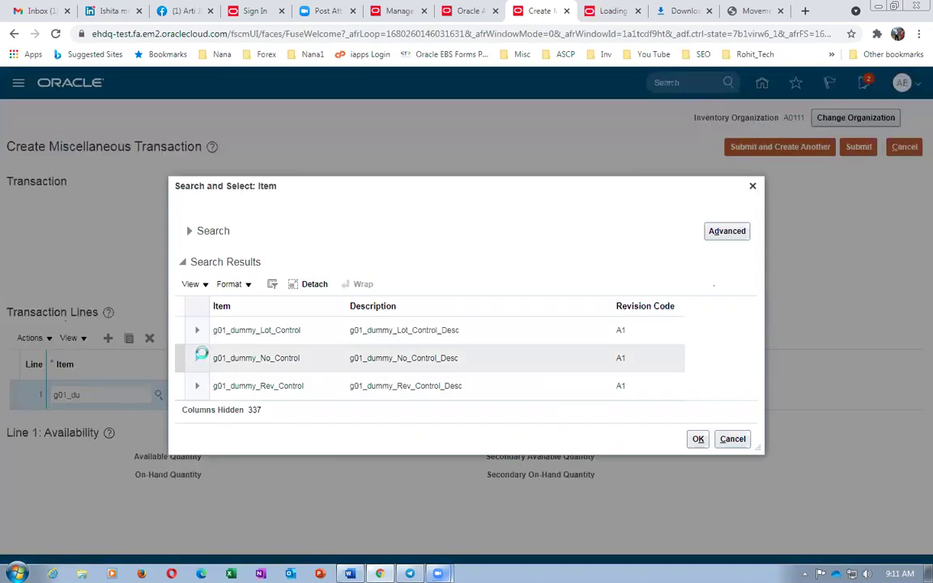
{"action": "left_click", "coordinate": [237, 332]}
{"action": "left_click", "coordinate": [698, 439]}
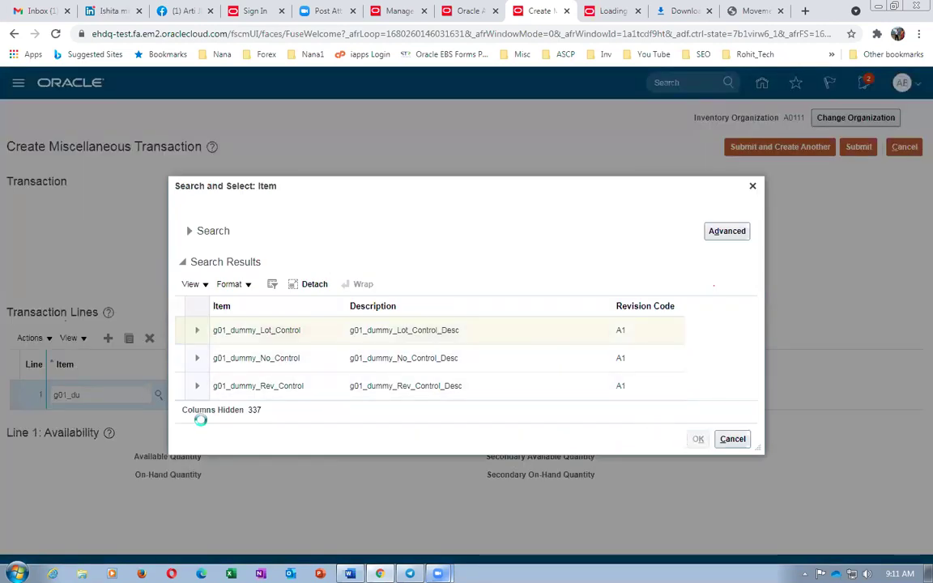
- Look up the subinventory in the 1004 row of the Word table and set the line's subinventory to s01_STAGE1
{"action": "key", "text": "alt+Tab"}
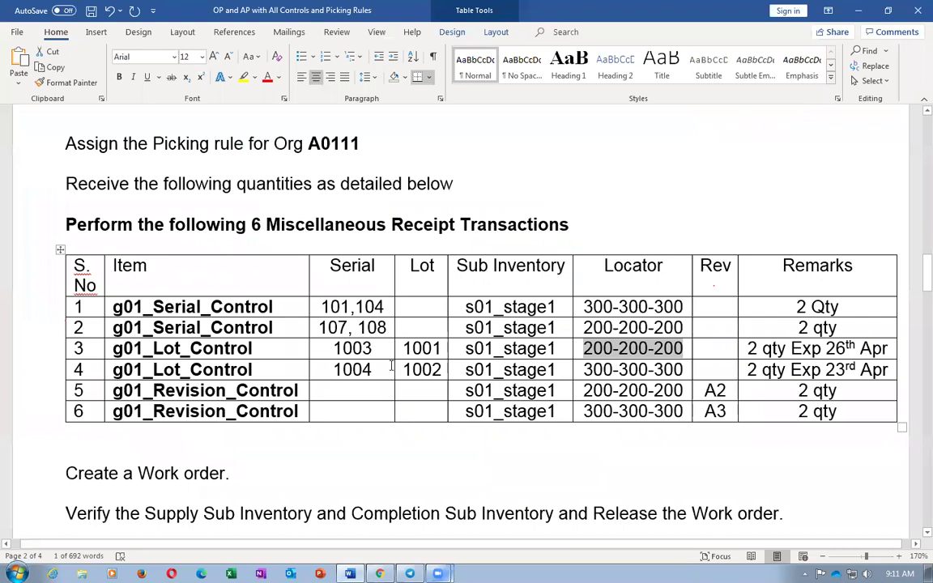
{"action": "key", "text": "Tab"}
{"action": "key", "text": "Tab"}
{"action": "key", "text": "Tab"}
{"action": "key", "text": "Tab"}
{"action": "key", "text": "Tab"}
{"action": "key", "text": "Tab"}
{"action": "key", "text": "Tab"}
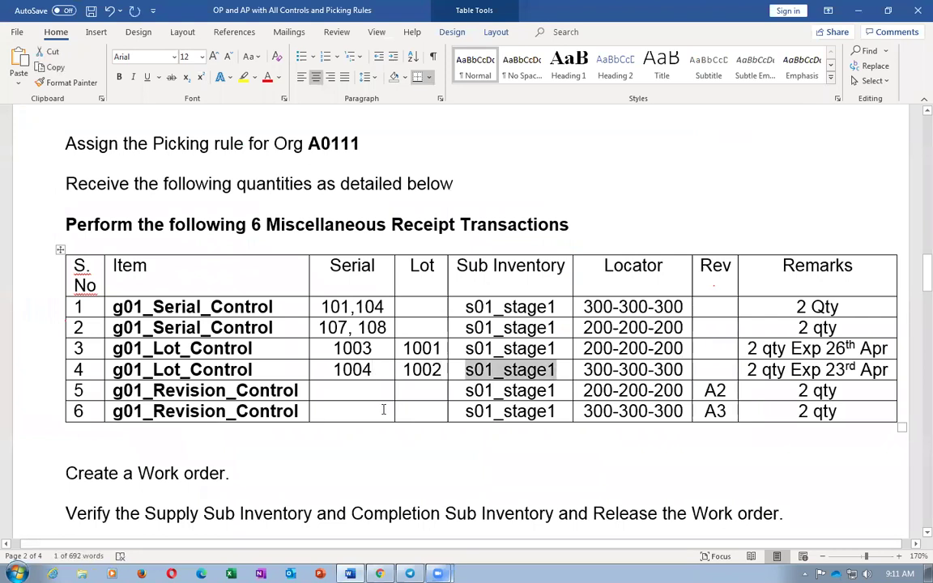
{"action": "key", "text": "alt+Tab"}
{"action": "left_click", "coordinate": [216, 394]}
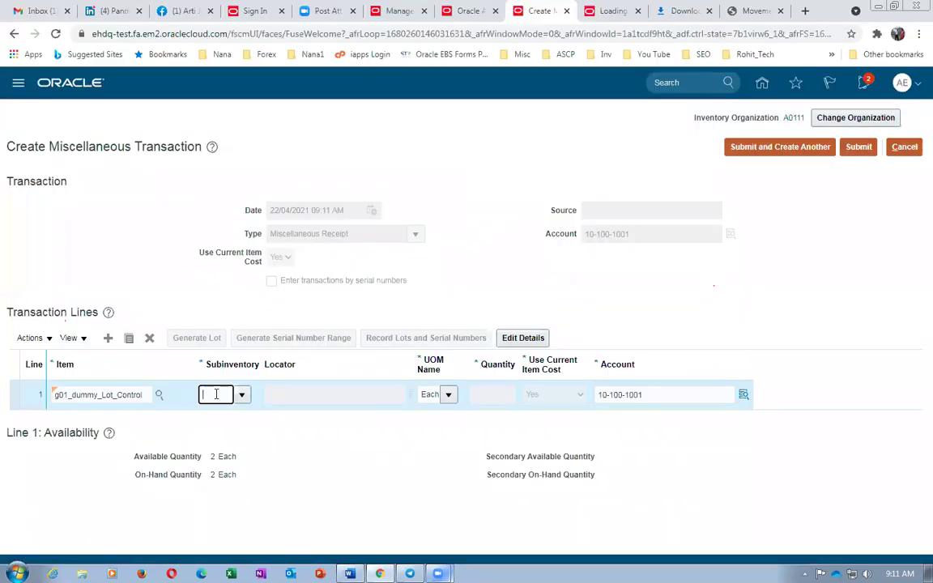
{"action": "type", "text": "s01_STAGE1"}
{"action": "key", "text": "Tab"}
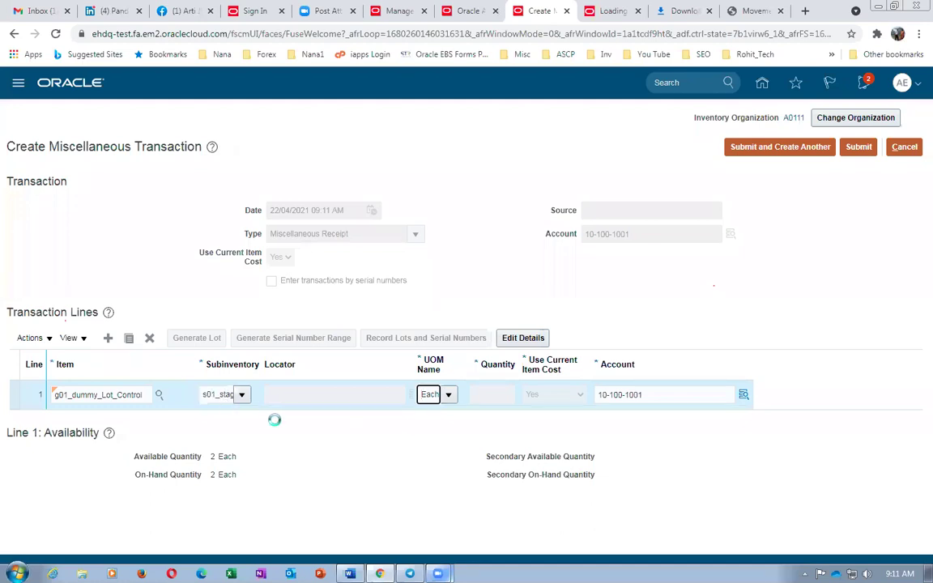
- Copy the locator 300-300-300 from the 1004 row of the Word table into the line's locator
{"action": "key", "text": "alt+Tab"}
{"action": "key", "text": "Tab"}
{"action": "key", "text": "ctrl+c"}
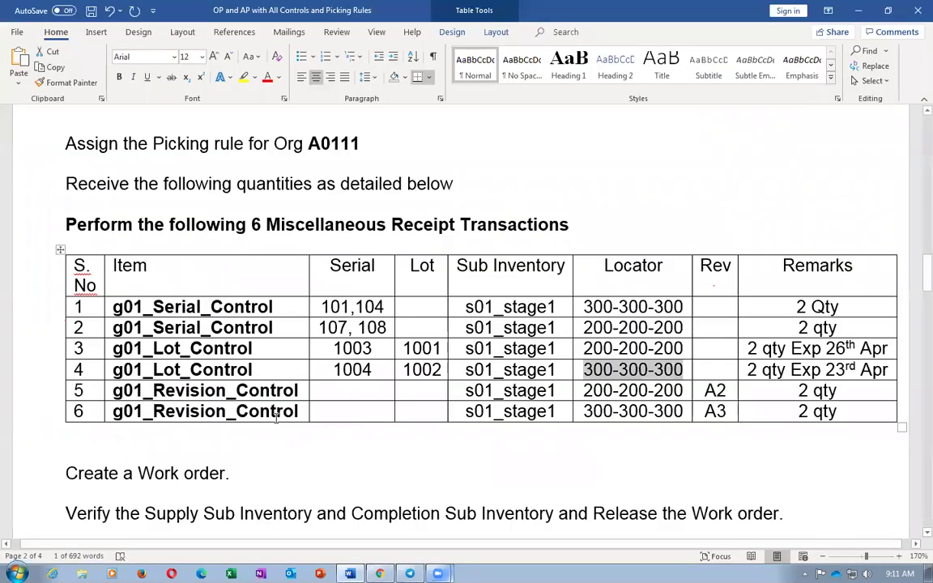
{"action": "key", "text": "alt+Tab"}
{"action": "left_click", "coordinate": [287, 396]}
{"action": "key", "text": "ctrl+v"}
{"action": "key", "text": "Tab"}
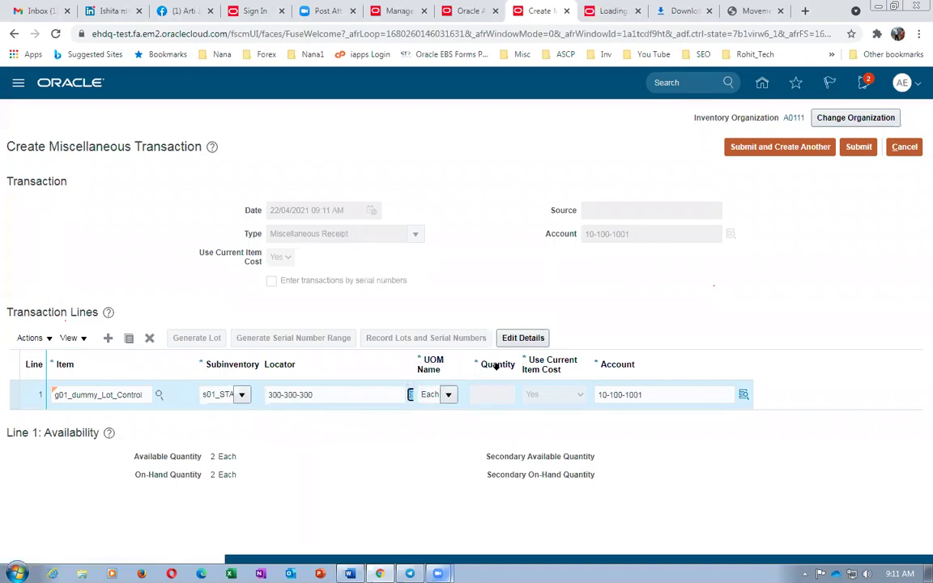
- Open the details of line 1 and enter lot 1004 with a transaction quantity of 2
{"action": "left_click", "coordinate": [522, 338]}
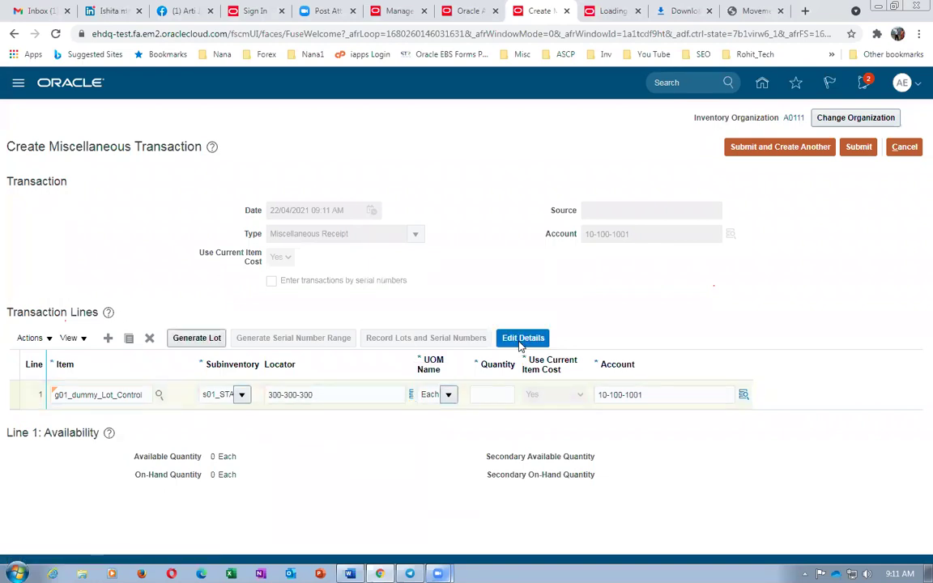
{"action": "scroll", "coordinate": [369, 429], "scroll_direction": "down", "scroll_amount": 4}
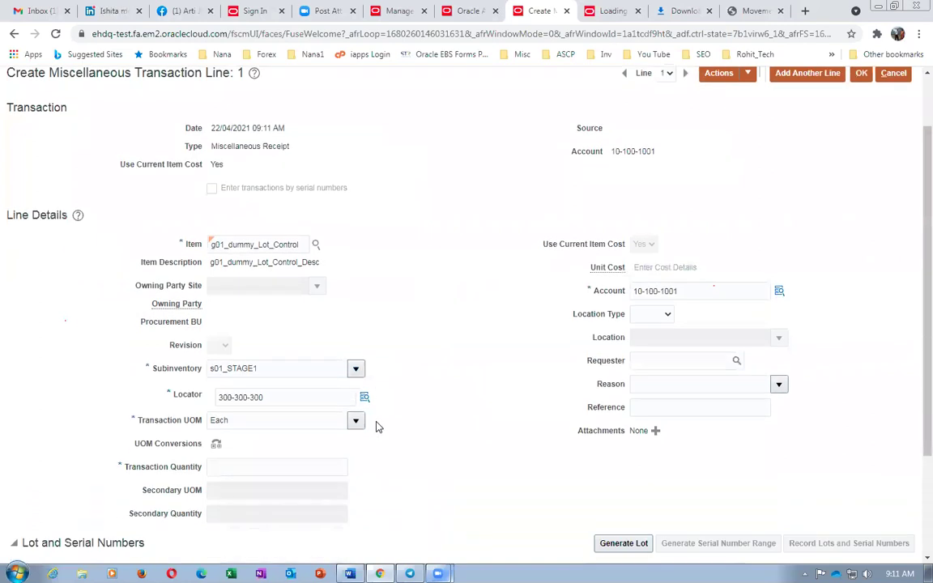
{"action": "left_click", "coordinate": [238, 450]}
{"action": "key", "text": "alt+Tab"}
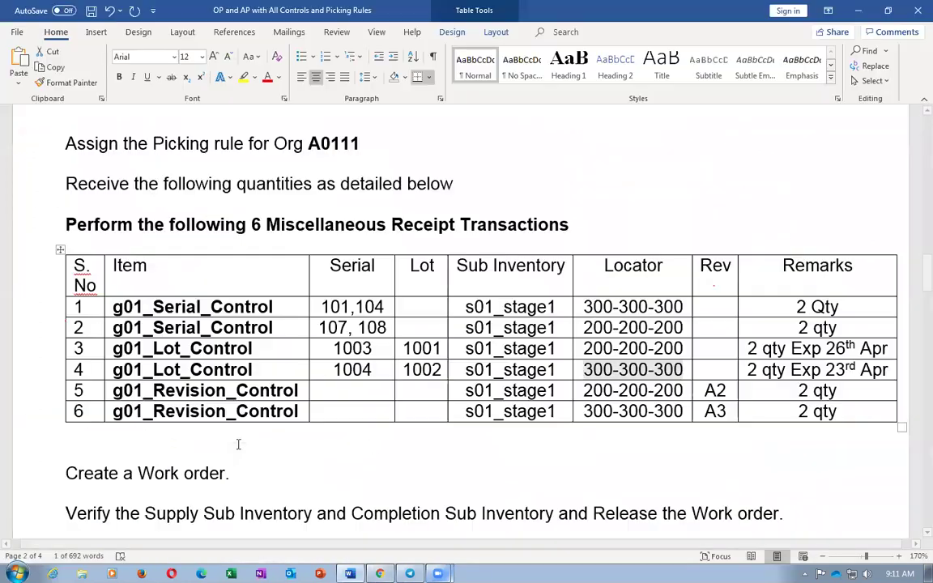
{"action": "key", "text": "alt+Tab"}
{"action": "type", "text": "1004"}
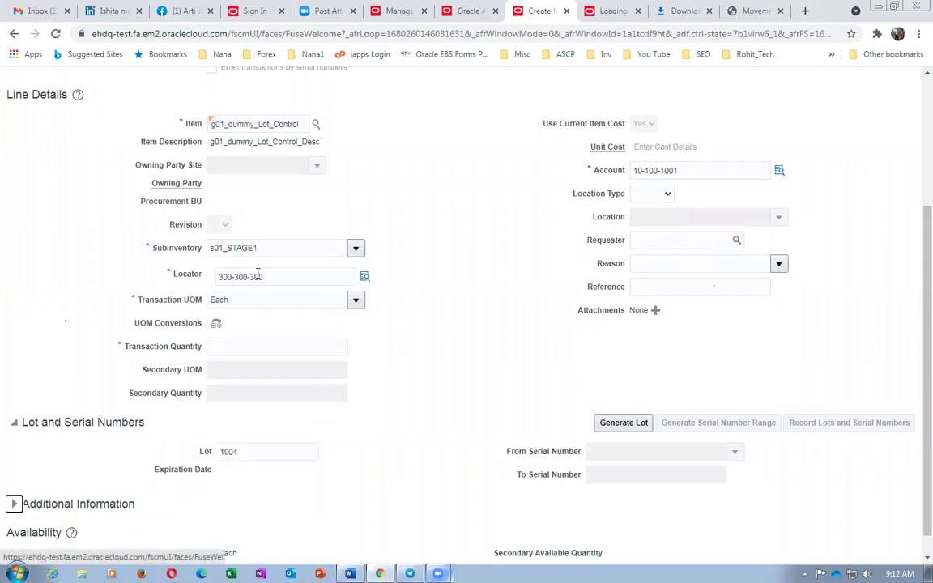
{"action": "left_click", "coordinate": [276, 345]}
{"action": "type", "text": "2"}
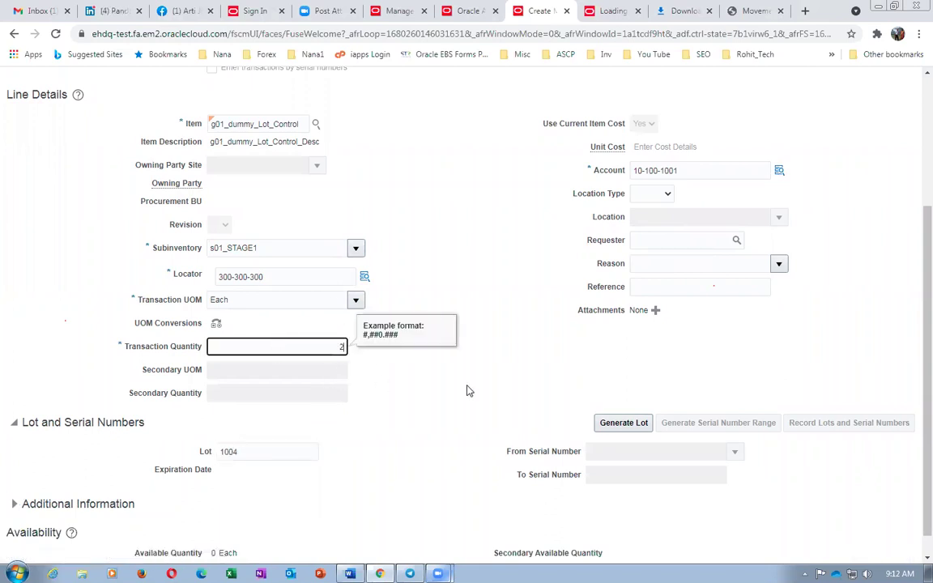
{"action": "key", "text": "Tab"}
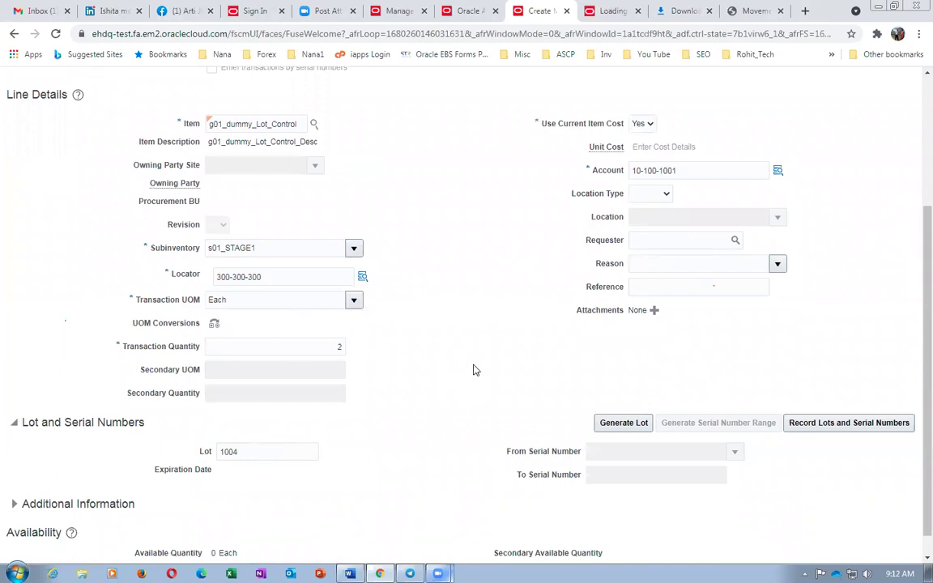
- Confirm the details of line 1 and submit the miscellaneous receipt for lot 1004
{"action": "scroll", "coordinate": [911, 208], "scroll_direction": "up", "scroll_amount": 5}
{"action": "left_click", "coordinate": [861, 147]}
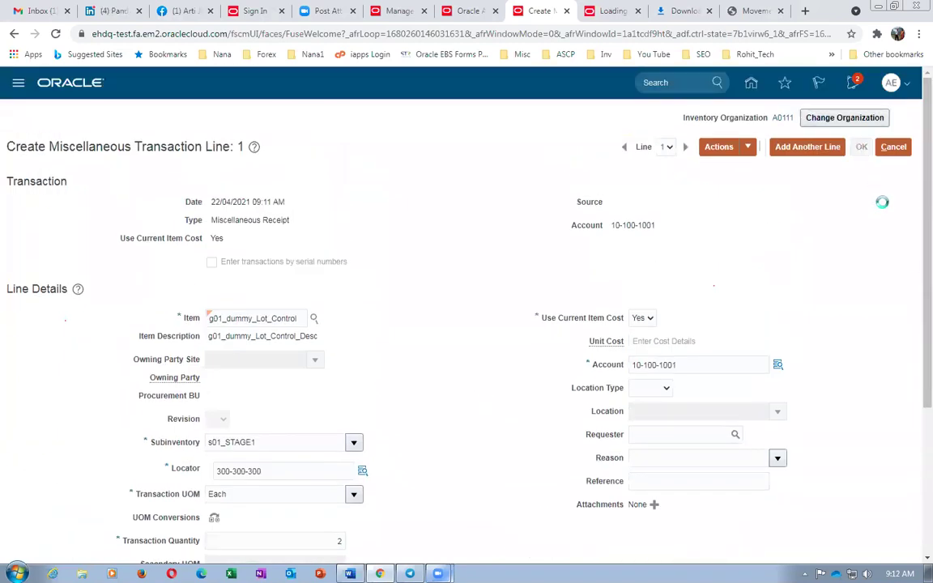
{"action": "left_click", "coordinate": [858, 147]}
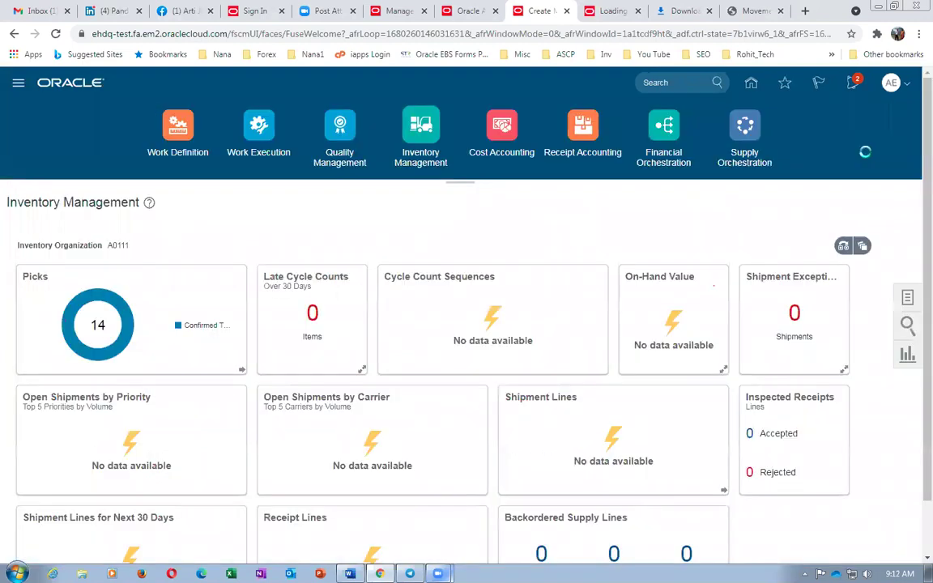
{"action": "left_click", "coordinate": [527, 214]}
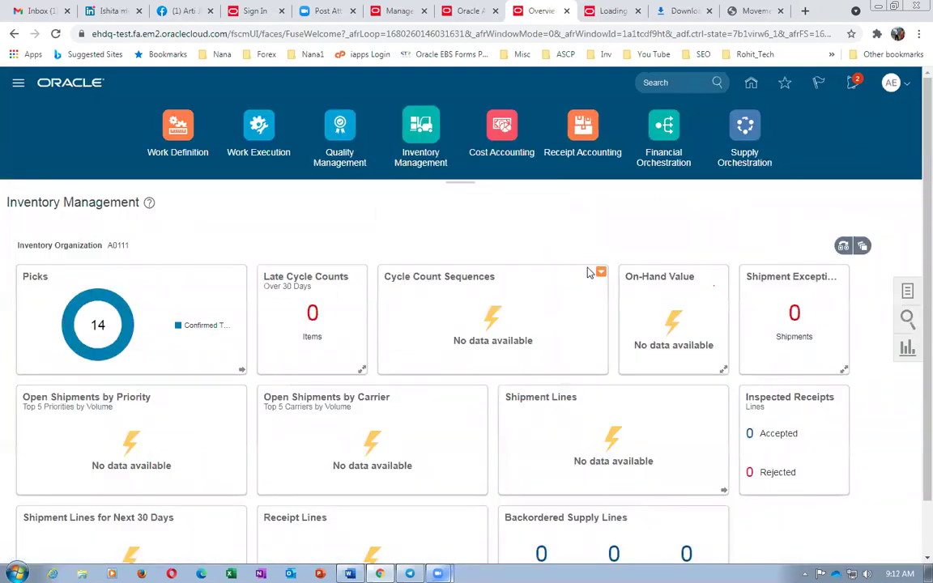
- Switch to the Word document and compare the serial, lot and locator entries of the two g01_Lot_Control rows
{"action": "key", "text": "alt+Tab"}
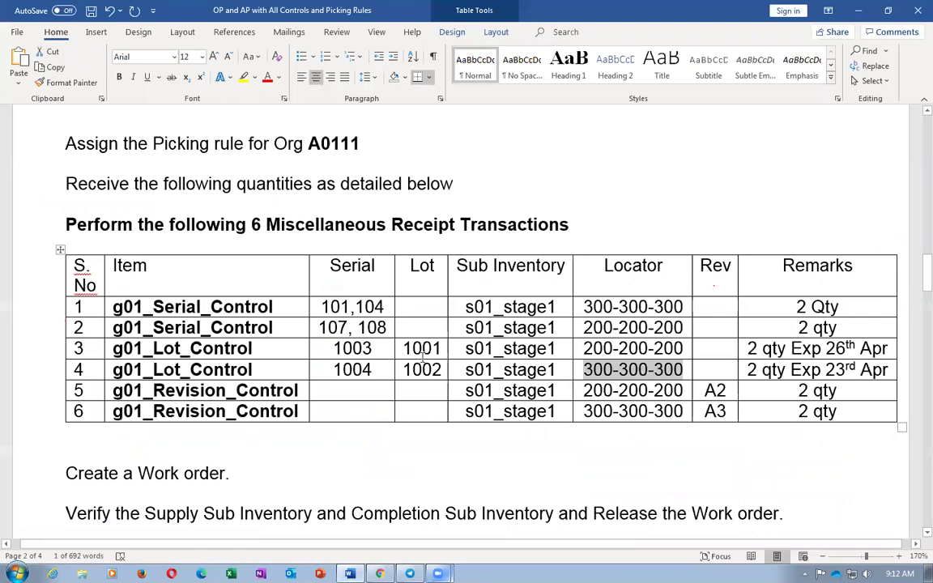
{"action": "mouse_move", "coordinate": [317, 348]}
{"action": "left_mouse_down"}
{"action": "mouse_move", "coordinate": [340, 369]}
{"action": "mouse_move", "coordinate": [333, 349]}
{"action": "left_mouse_up"}
{"action": "left_click", "coordinate": [363, 369]}
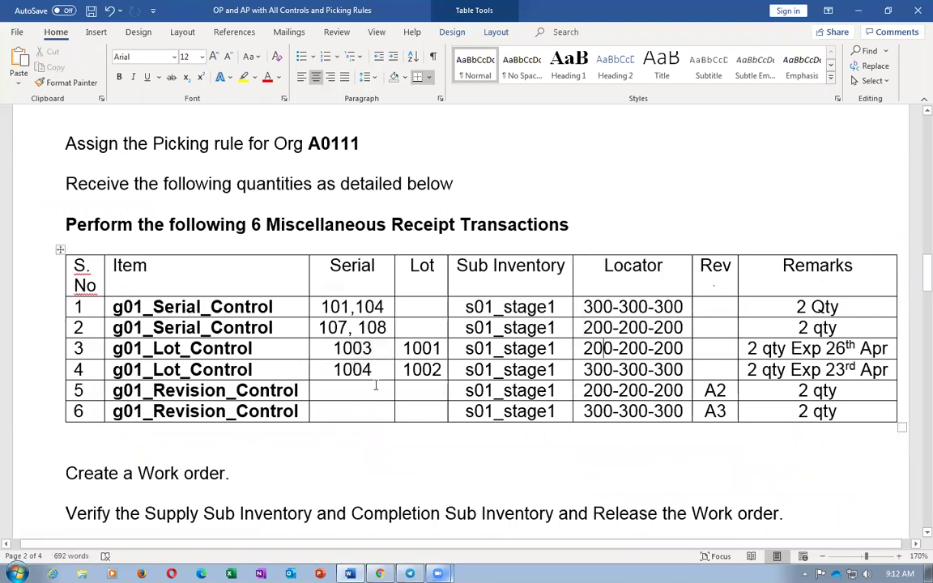
{"action": "left_click", "coordinate": [601, 369]}
{"action": "left_click_drag", "start_coordinate": [410, 369], "coordinate": [430, 350]}
{"action": "double_click", "coordinate": [425, 348]}
{"action": "left_click", "coordinate": [353, 370]}
{"action": "left_click", "coordinate": [429, 368]}
{"action": "left_click", "coordinate": [425, 348]}
{"action": "left_click_drag", "start_coordinate": [340, 348], "coordinate": [350, 366]}
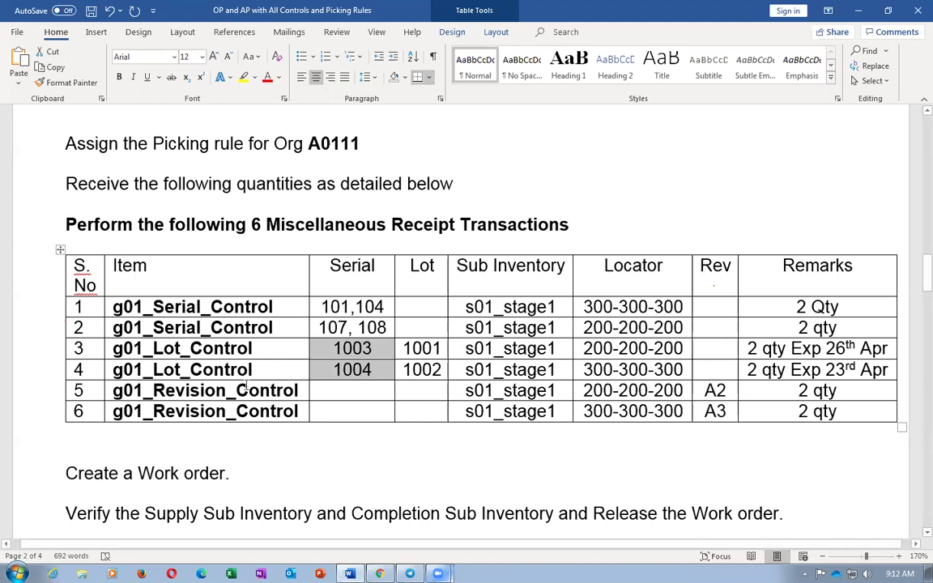
- Examine the material sort criteria above the receipts table together with the values 1003 and 1004 in the g01_Lot_Control rows
{"action": "left_click", "coordinate": [166, 312]}
{"action": "scroll", "coordinate": [388, 259], "scroll_direction": "up", "scroll_amount": 2}
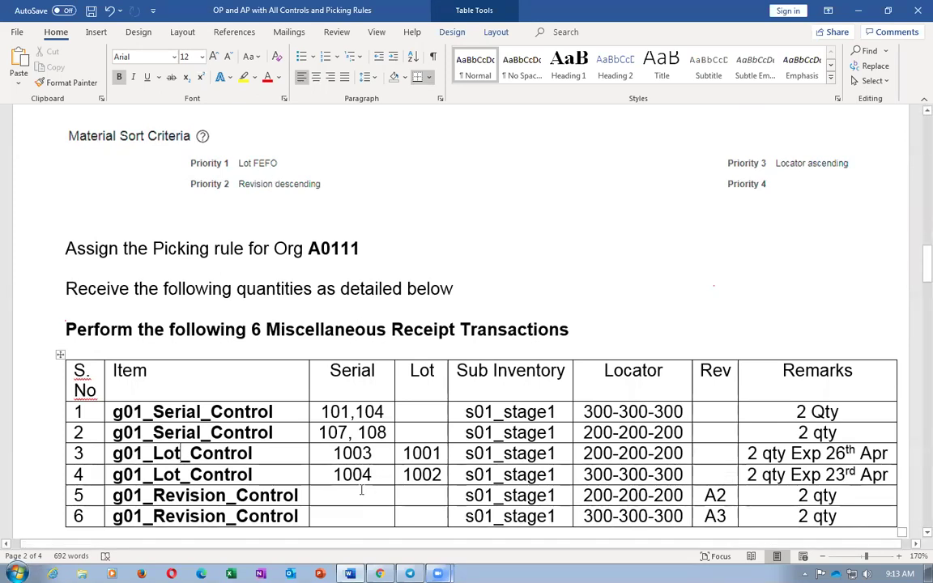
{"action": "key", "text": "Up"}
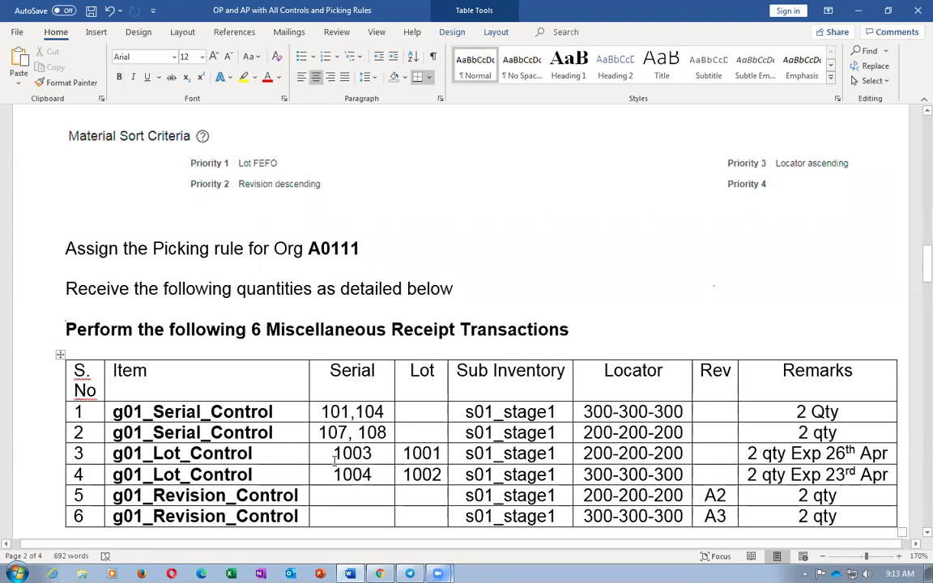
{"action": "left_click_drag", "start_coordinate": [334, 458], "coordinate": [364, 476]}
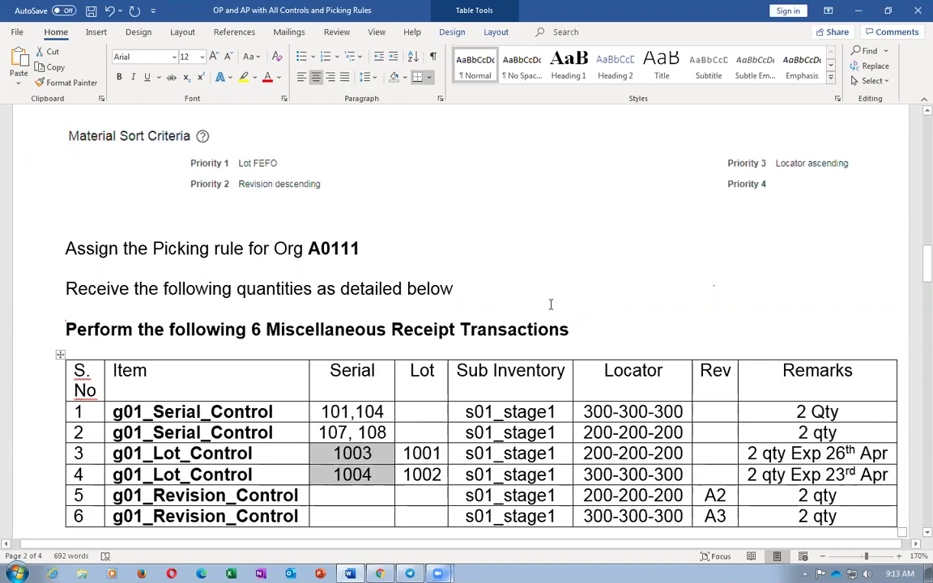
{"action": "left_click", "coordinate": [550, 303]}
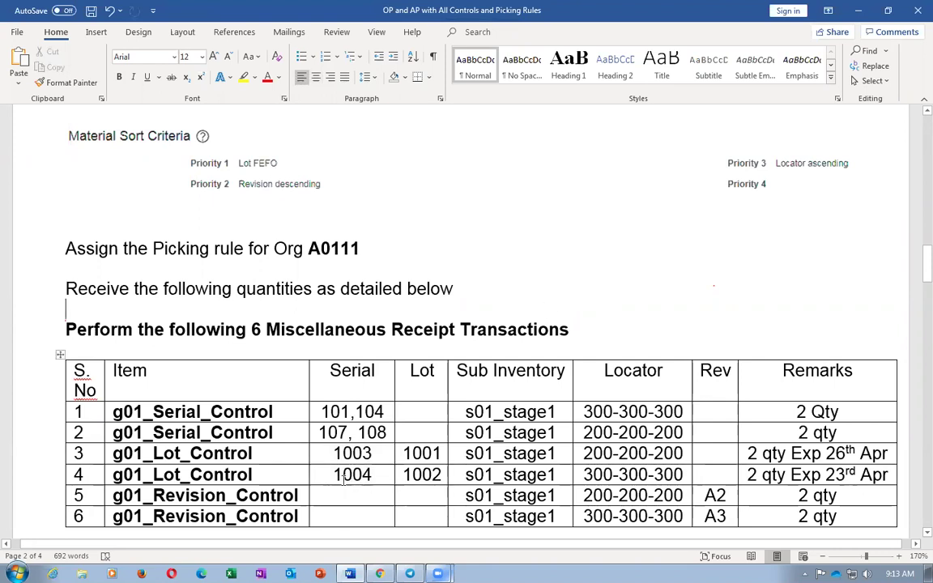
{"action": "left_click_drag", "start_coordinate": [335, 476], "coordinate": [370, 476]}
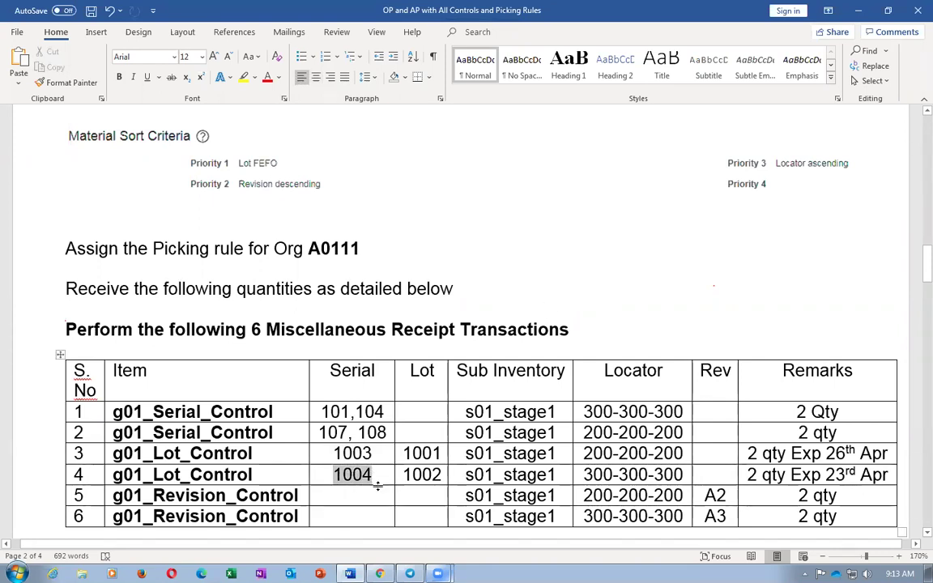
{"action": "left_click", "coordinate": [601, 269]}
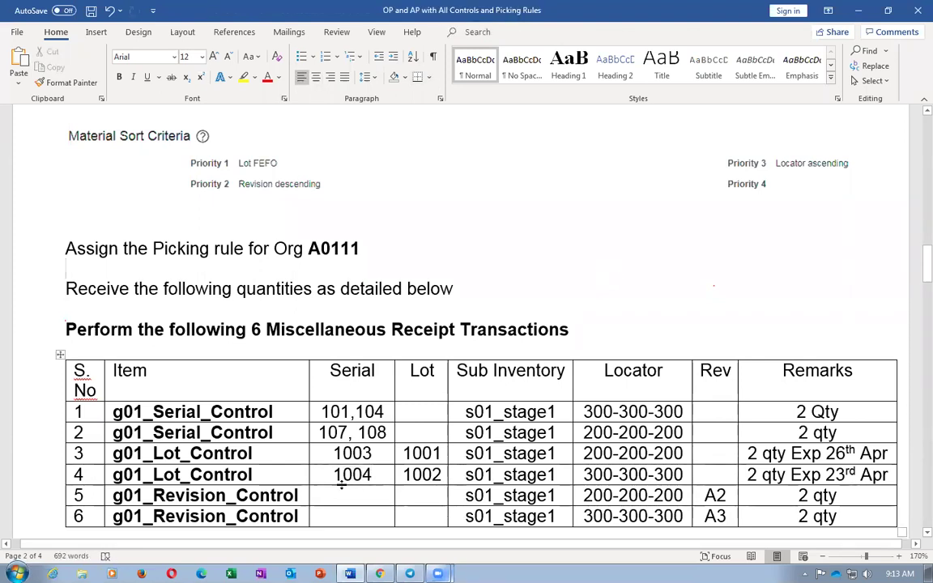
{"action": "double_click", "coordinate": [336, 453]}
{"action": "left_click", "coordinate": [339, 474]}
{"action": "left_click_drag", "start_coordinate": [332, 475], "coordinate": [372, 475]}
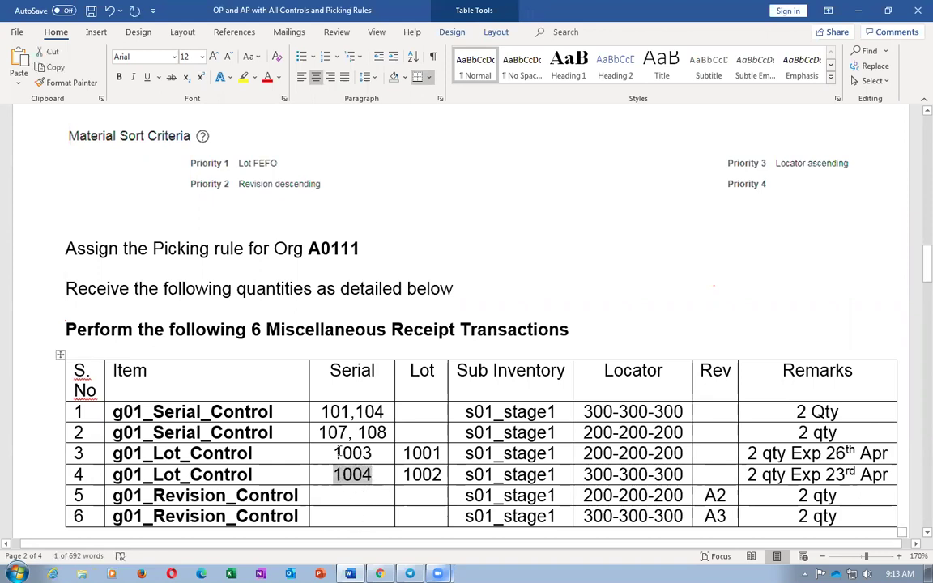
{"action": "left_click_drag", "start_coordinate": [338, 452], "coordinate": [374, 475]}
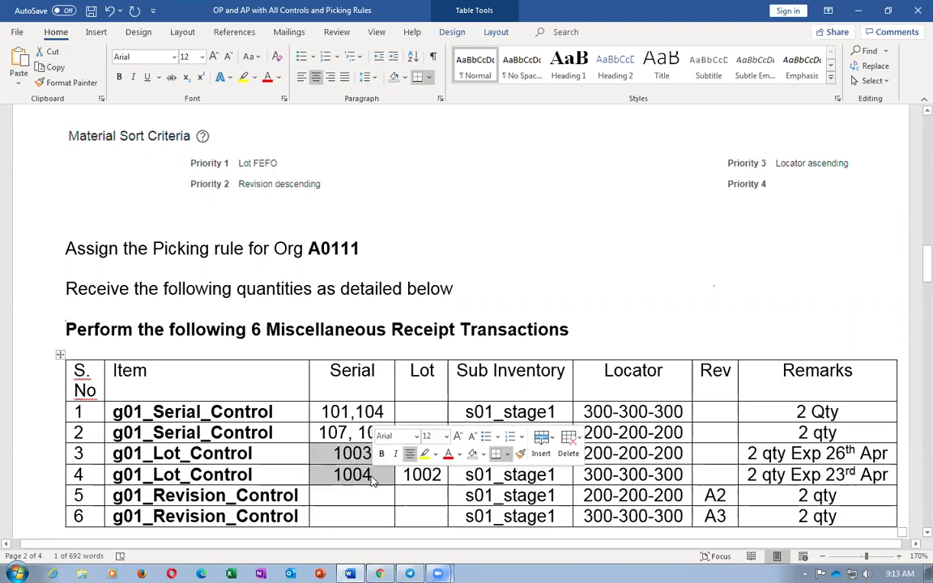
{"action": "left_click", "coordinate": [370, 458]}
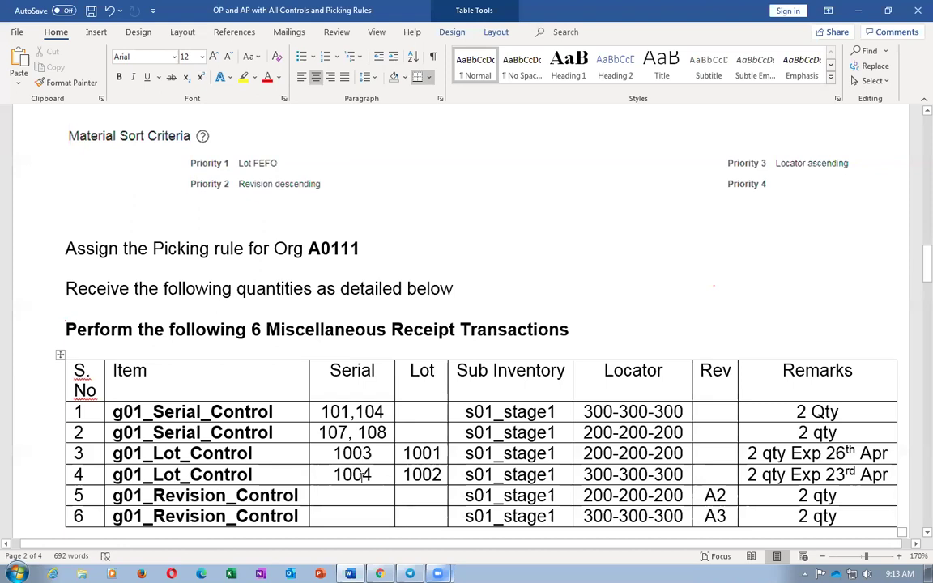
- Switch back to Oracle Cloud in the browser and open Work Execution under Supply Chain Execution from the home page
{"action": "key", "text": "alt+Tab"}
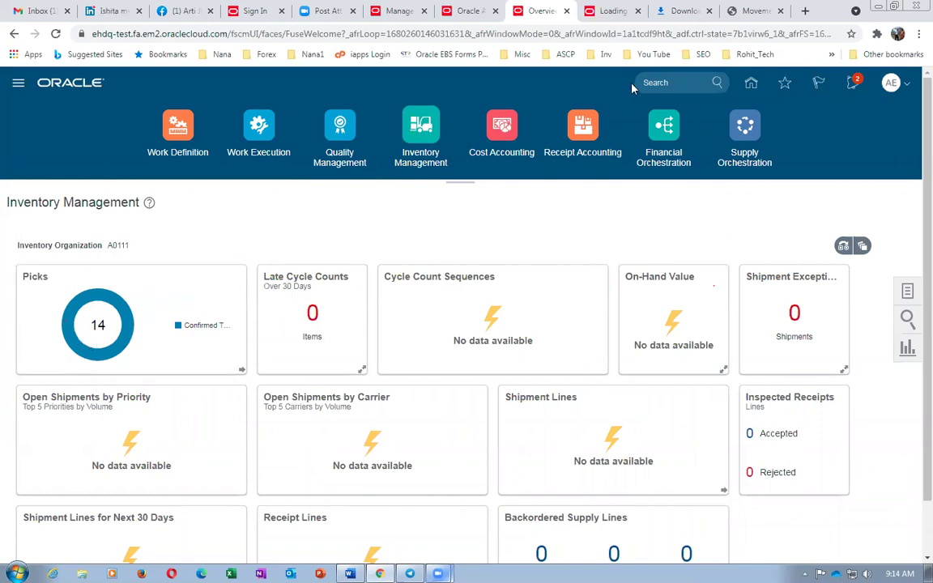
{"action": "left_click", "coordinate": [752, 84]}
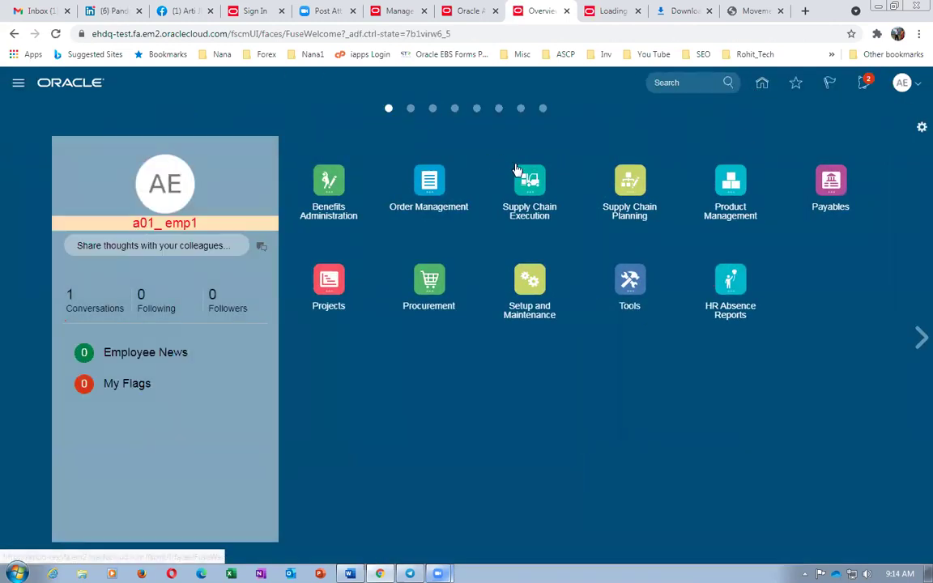
{"action": "left_click", "coordinate": [530, 188]}
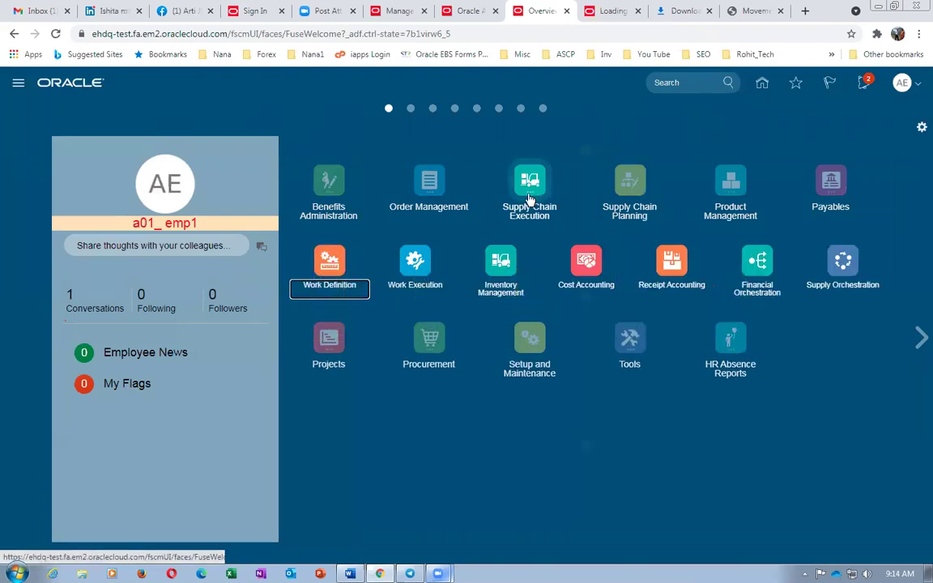
{"action": "left_click", "coordinate": [412, 258]}
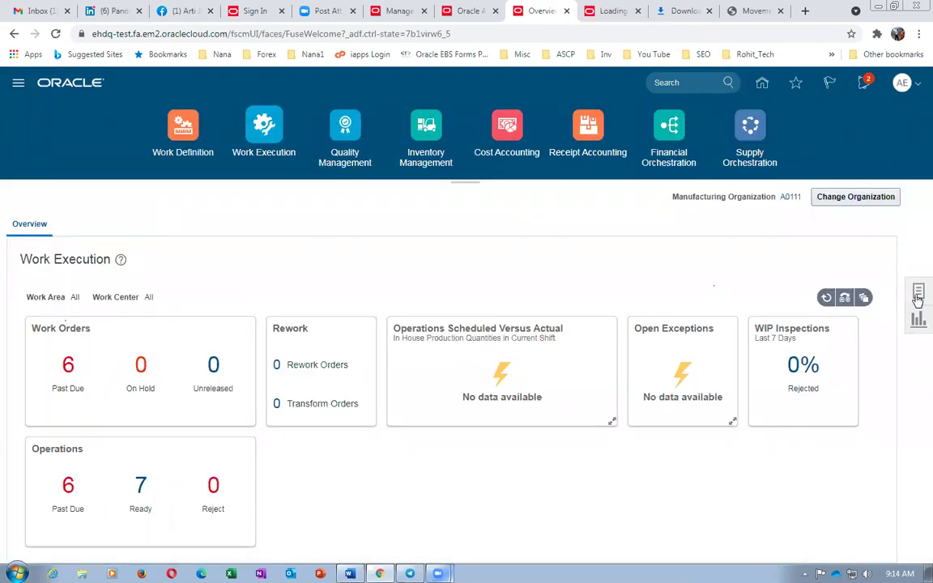
- Find work order 1008 in Manage Work Orders, then release it and pick its materials using the a01_PSGR pick slip grouping rule
{"action": "left_click", "coordinate": [918, 291]}
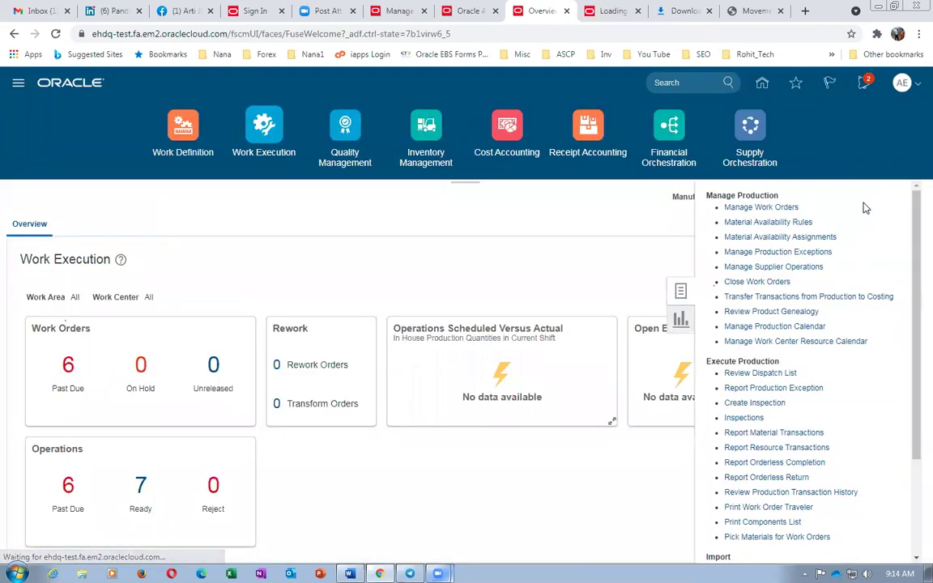
{"action": "left_click", "coordinate": [729, 207]}
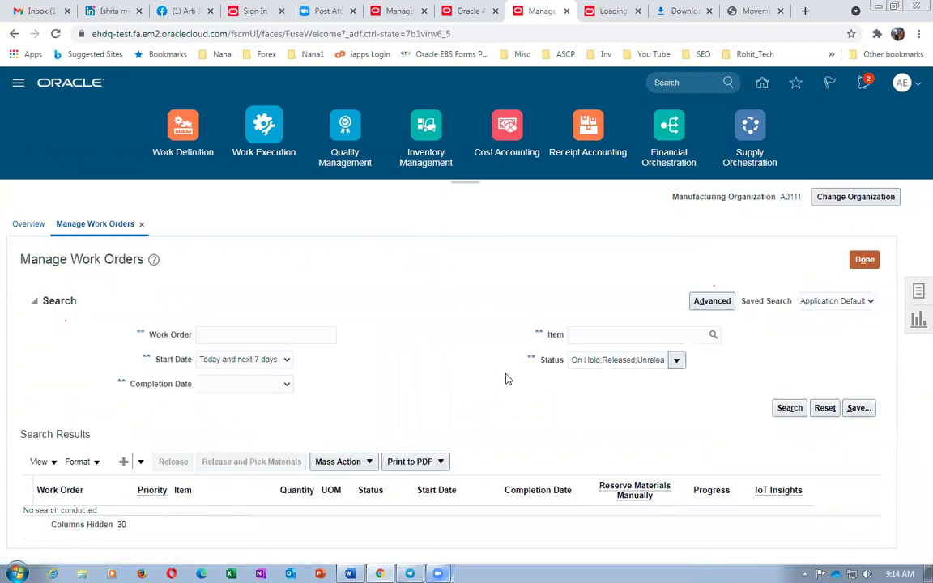
{"action": "left_click", "coordinate": [258, 336]}
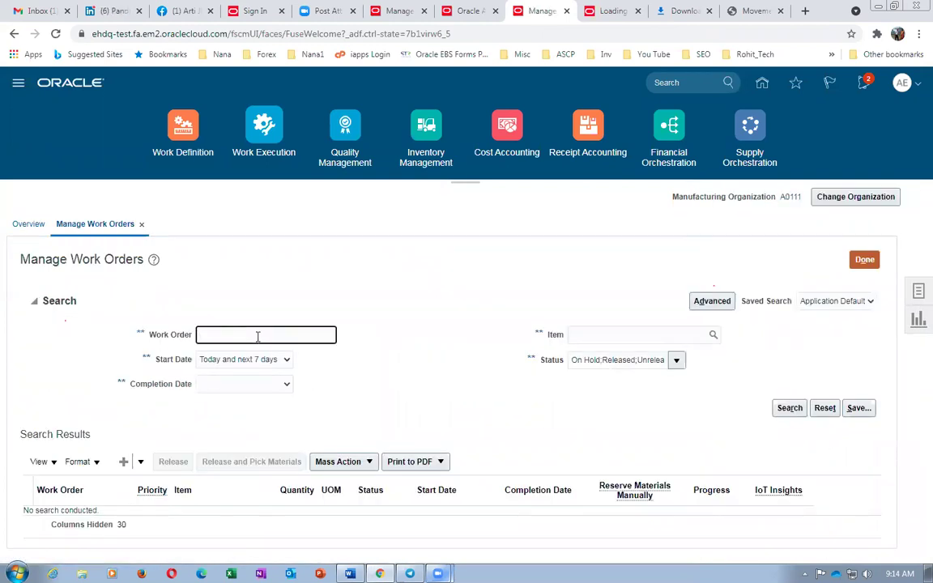
{"action": "type", "text": "1008"}
{"action": "key", "text": "Tab"}
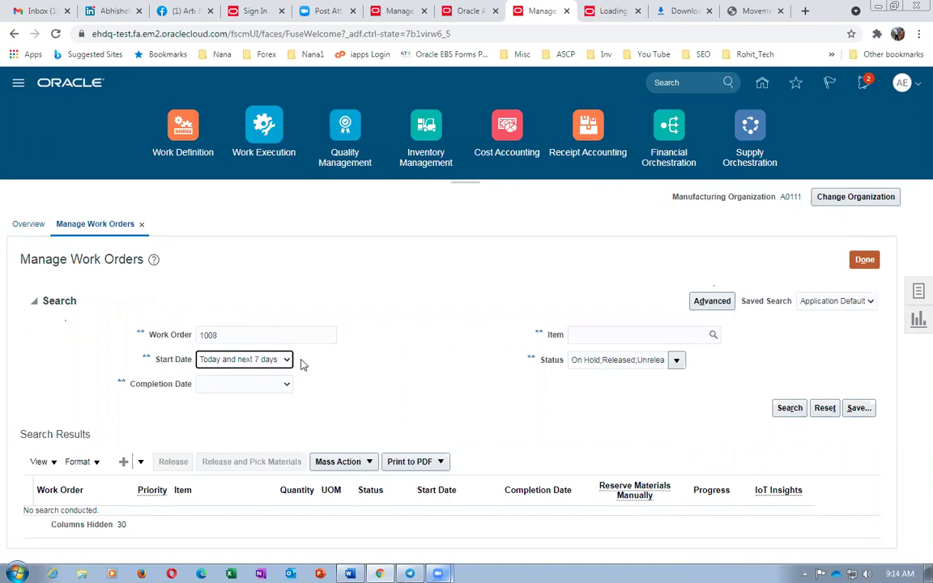
{"action": "left_click", "coordinate": [391, 378]}
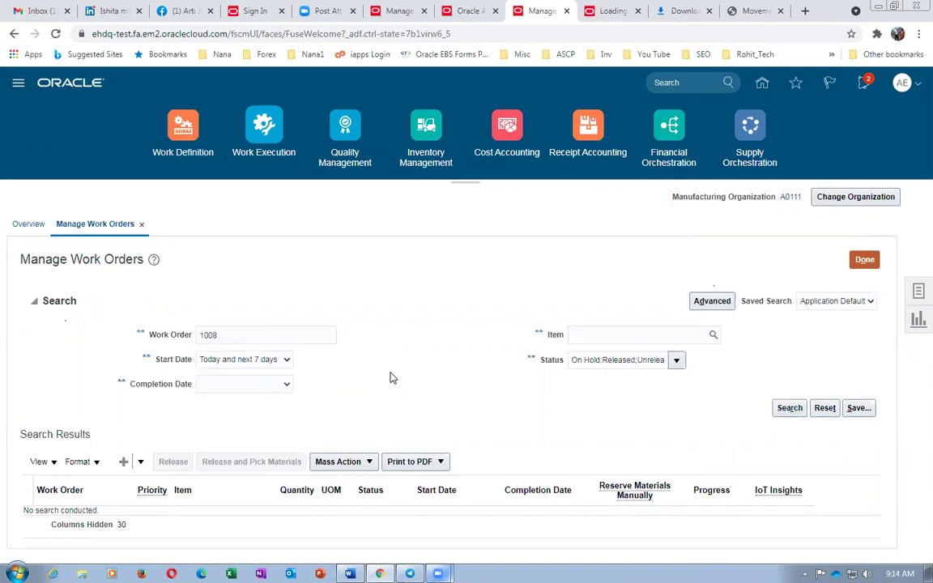
{"action": "key", "text": "Return"}
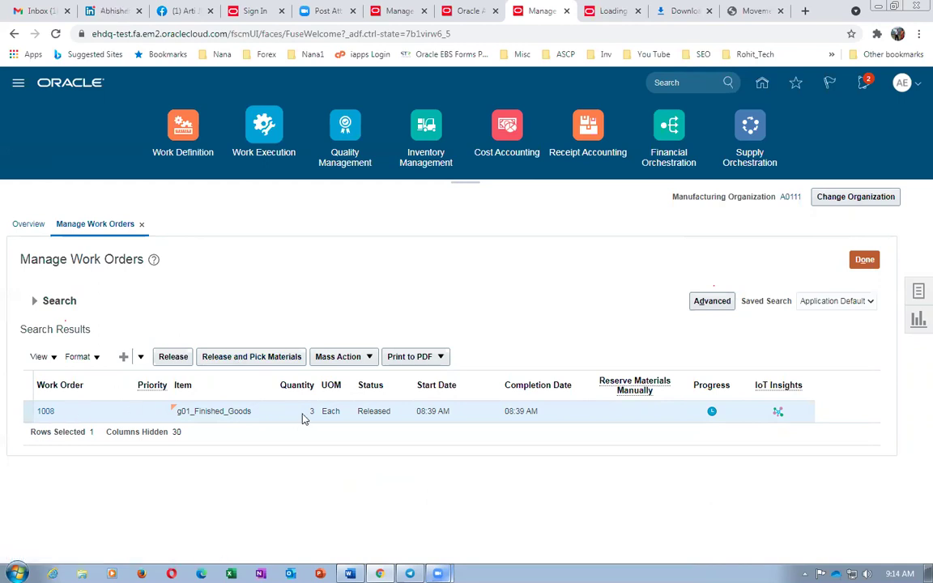
{"action": "left_click", "coordinate": [260, 359]}
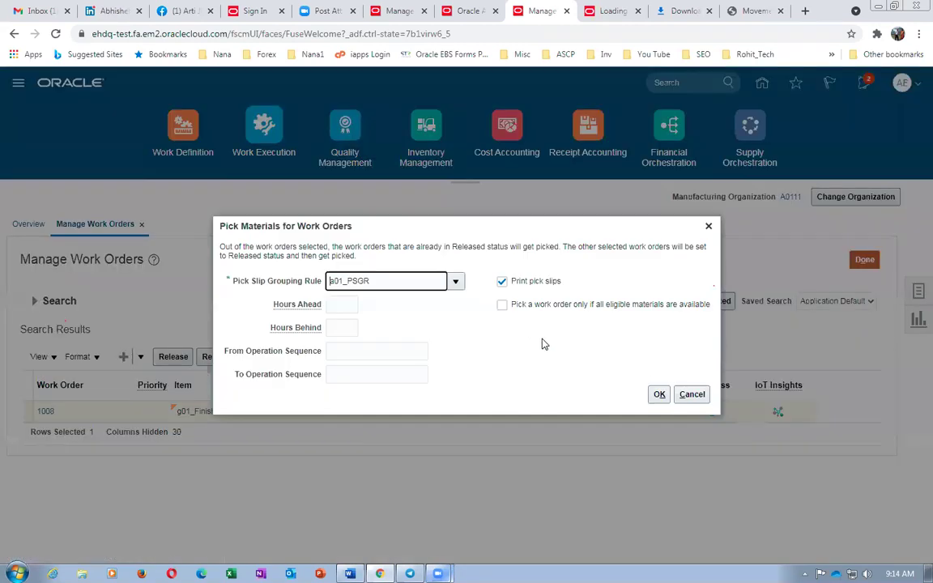
{"action": "left_click", "coordinate": [660, 394]}
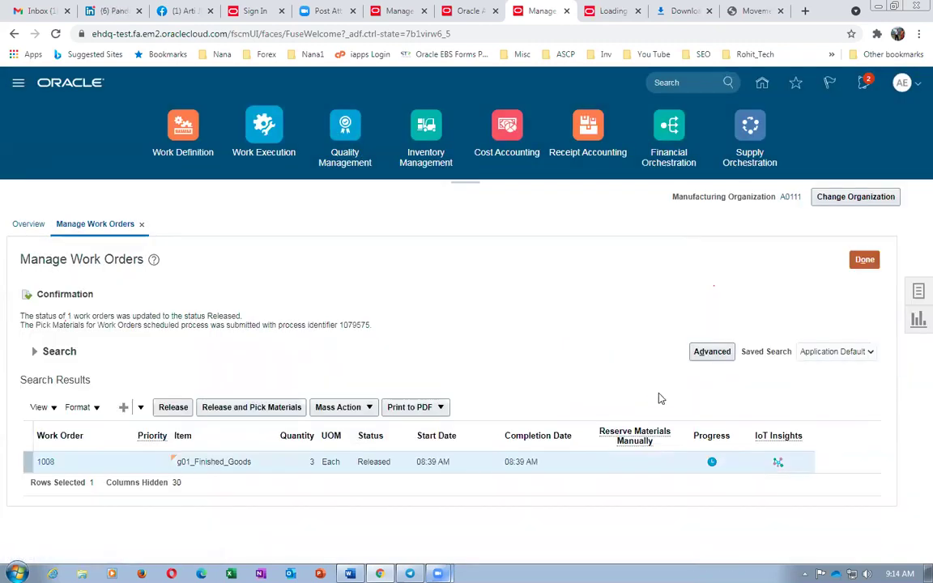
- Duplicate the Manage Work Orders browser tab and load Scheduled Processes in the copy
{"action": "right_click", "coordinate": [540, 13]}
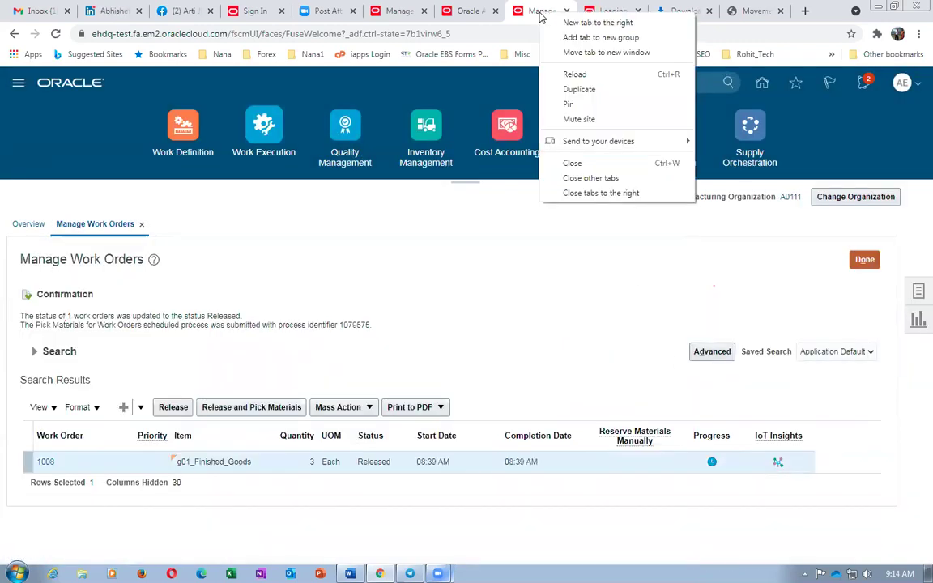
{"action": "left_click", "coordinate": [563, 89]}
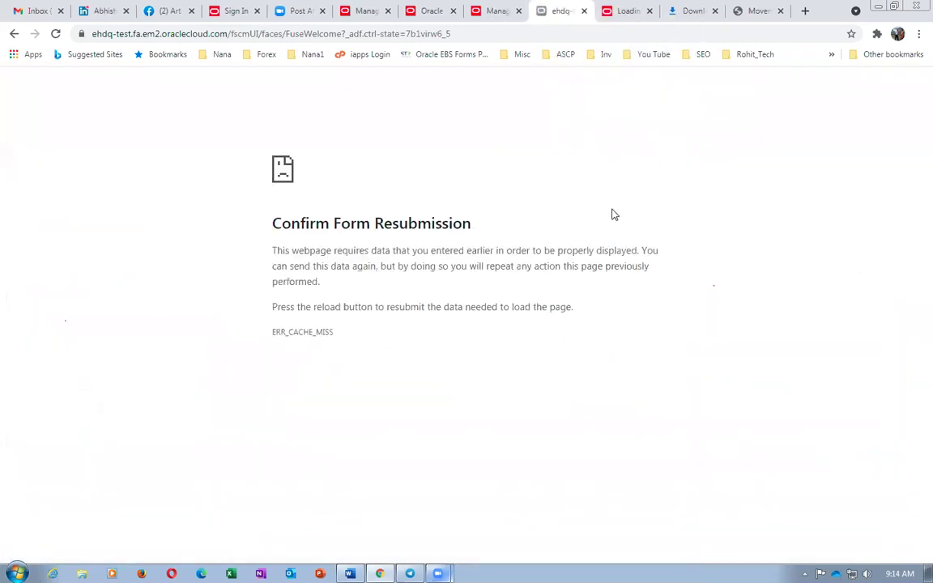
{"action": "left_click", "coordinate": [287, 37]}
{"action": "key", "text": "Return"}
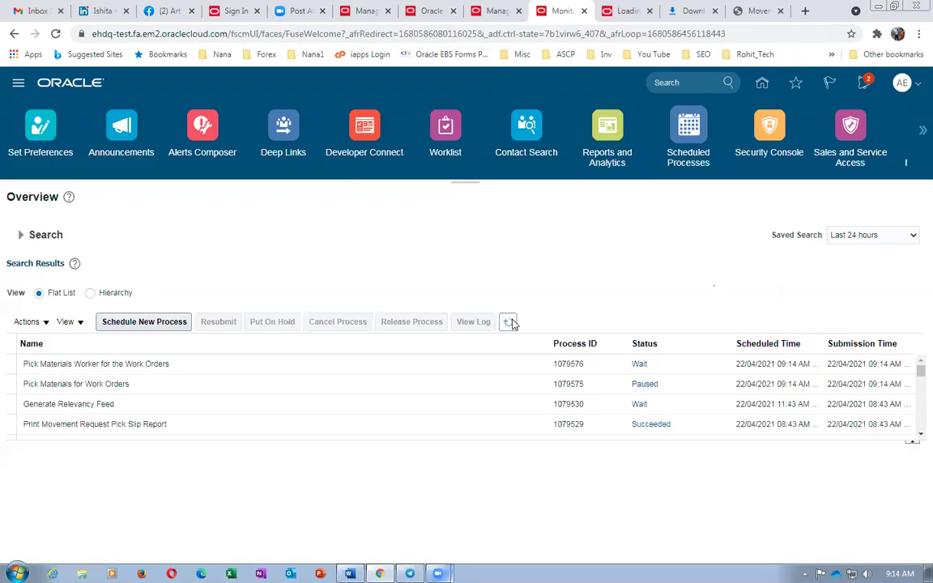
- Refresh the scheduled processes list until the Print Movement Request Pick Slip Report has finished
{"action": "left_click", "coordinate": [510, 321]}
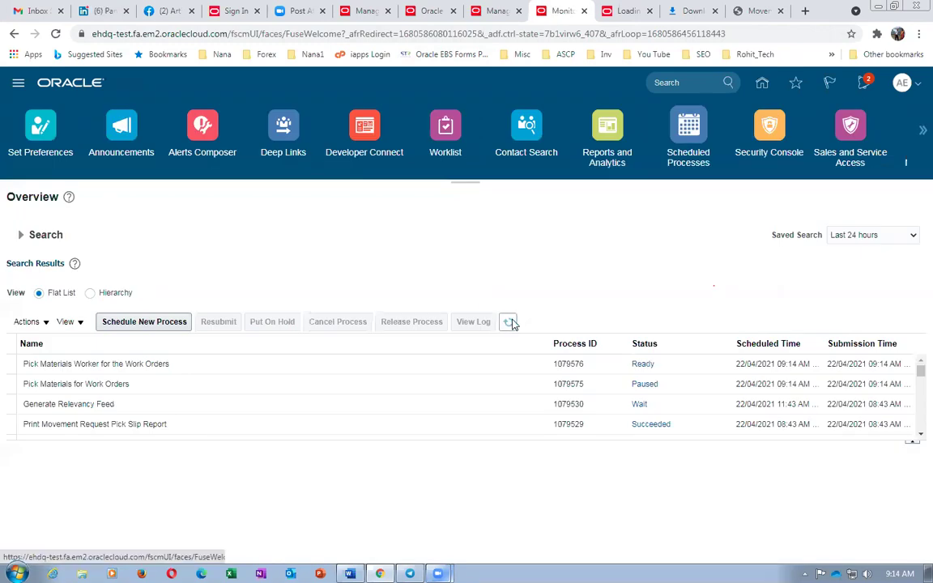
{"action": "left_click", "coordinate": [509, 323]}
{"action": "left_click", "coordinate": [509, 322]}
{"action": "left_click", "coordinate": [510, 323]}
{"action": "left_click", "coordinate": [510, 323]}
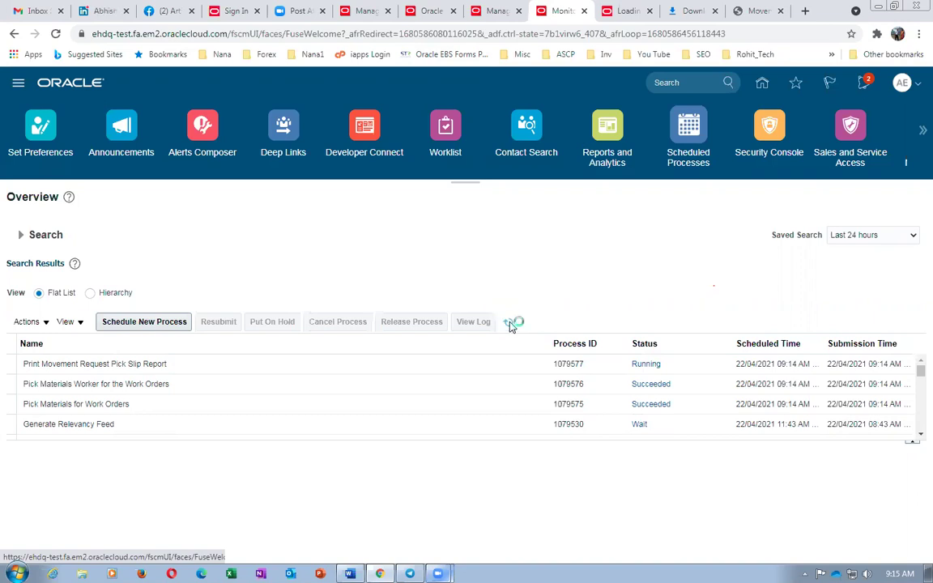
{"action": "left_click", "coordinate": [511, 323]}
{"action": "left_click", "coordinate": [510, 323]}
{"action": "left_click", "coordinate": [510, 323]}
- Republish the output of the Print Movement Request Pick Slip Report and save it as a PDF in the Nana1 folder
{"action": "left_click", "coordinate": [215, 371]}
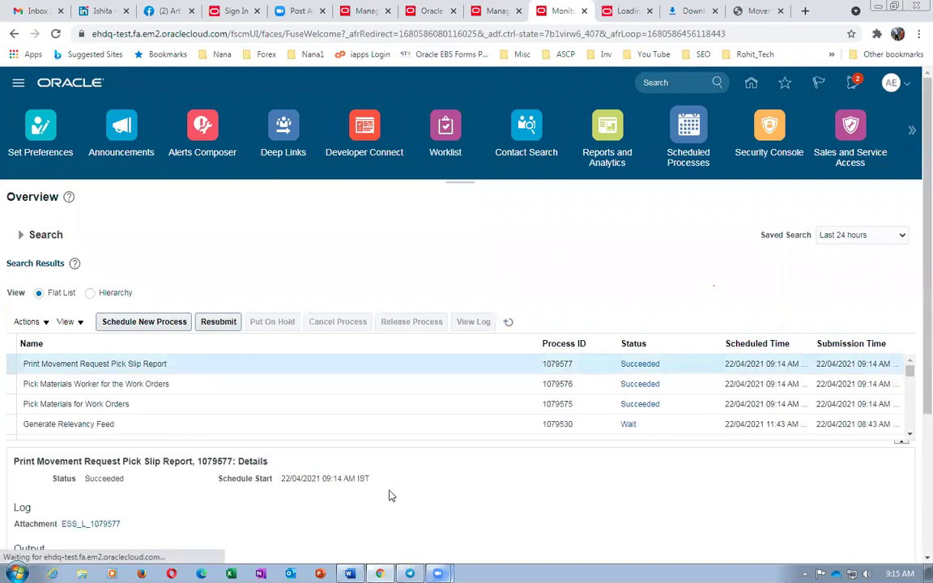
{"action": "scroll", "coordinate": [388, 495], "scroll_direction": "down", "scroll_amount": 3}
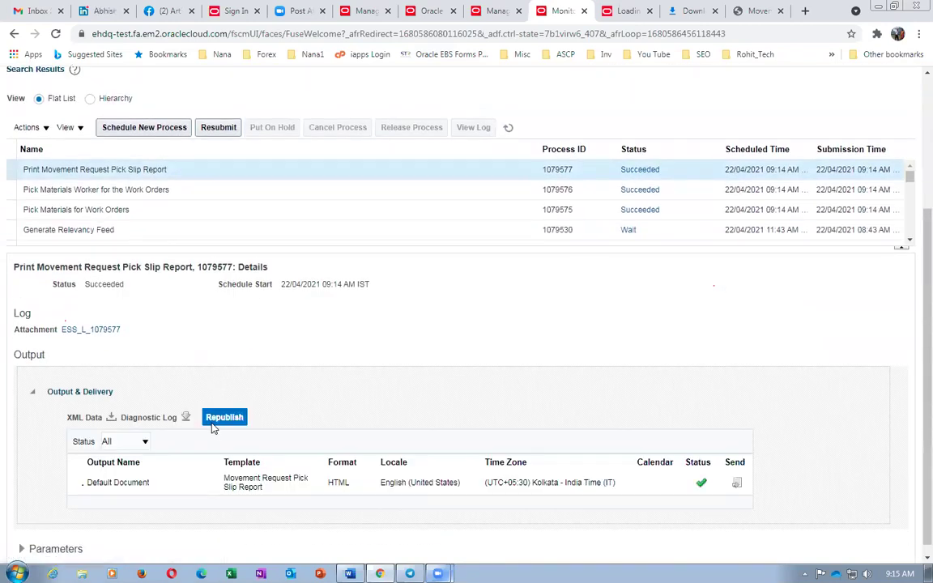
{"action": "left_click", "coordinate": [213, 427]}
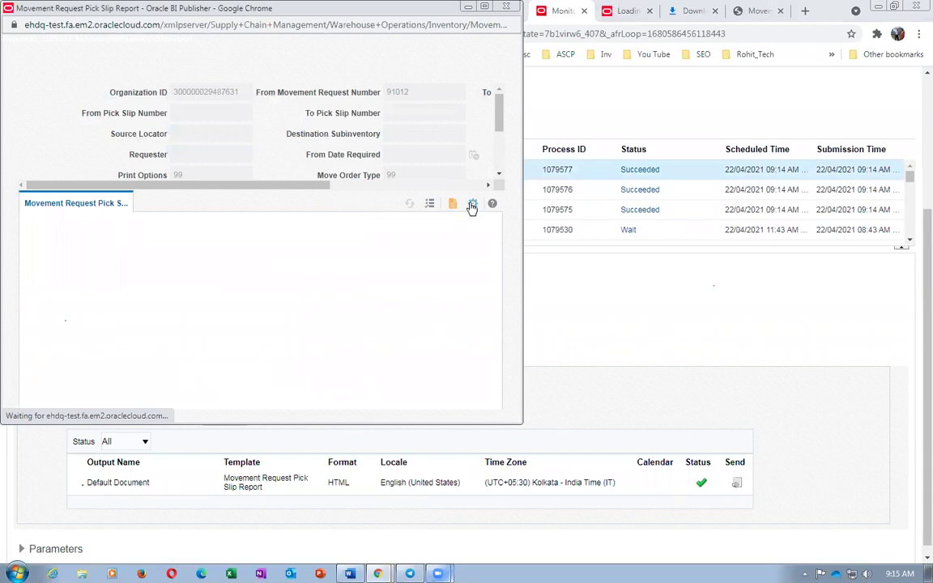
{"action": "left_click", "coordinate": [472, 204]}
{"action": "mouse_move", "coordinate": [444, 219]}
{"action": "left_click", "coordinate": [334, 248]}
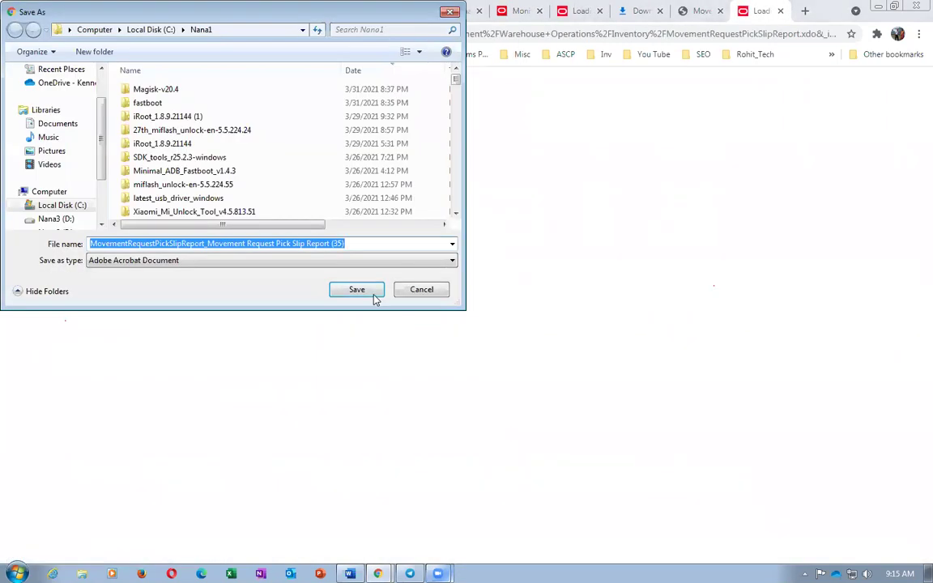
{"action": "left_click", "coordinate": [374, 296]}
- Open the downloaded pick slip report (35) and check the lots and lot quantities picked for g01_dummy_Lot_Control
{"action": "left_click", "coordinate": [882, 544]}
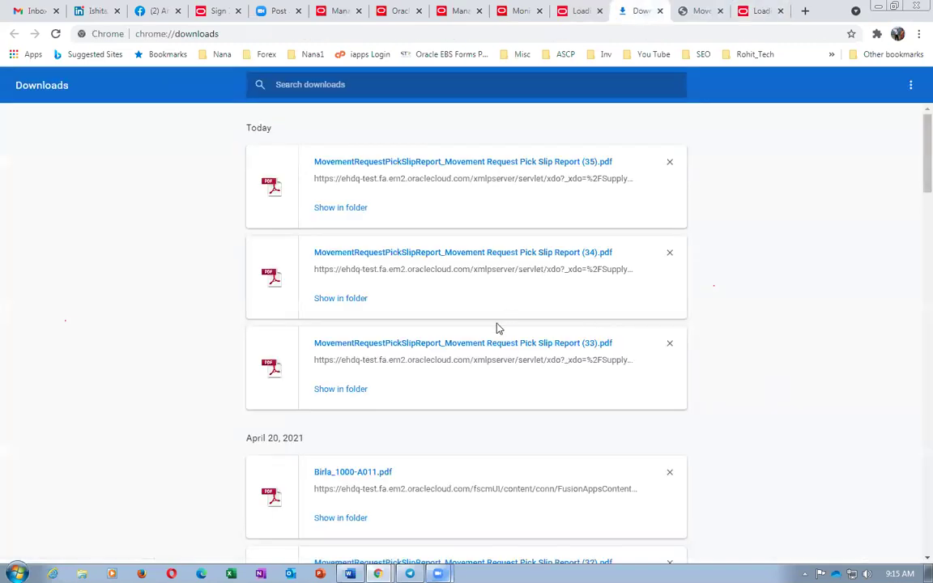
{"action": "left_click", "coordinate": [435, 161]}
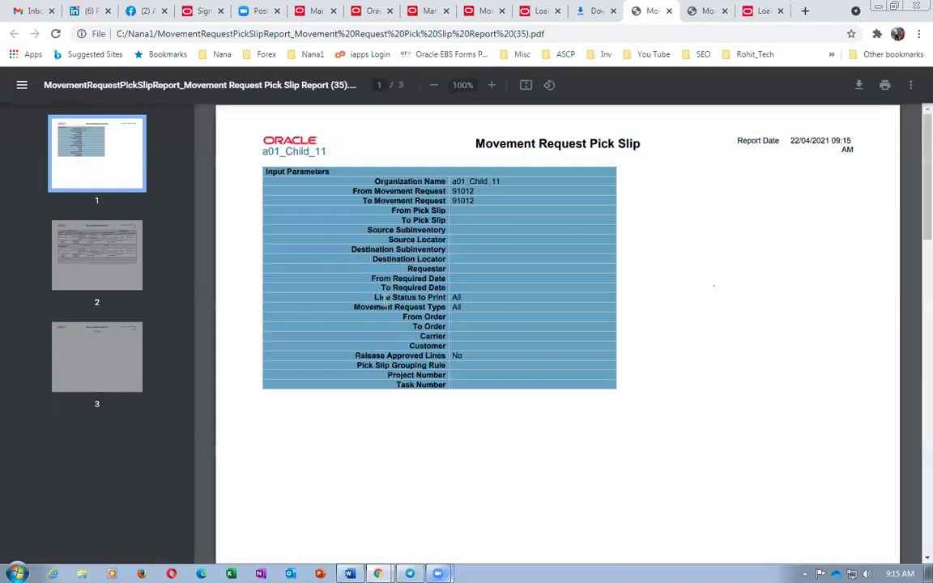
{"action": "scroll", "coordinate": [385, 298], "scroll_direction": "down", "scroll_amount": 10}
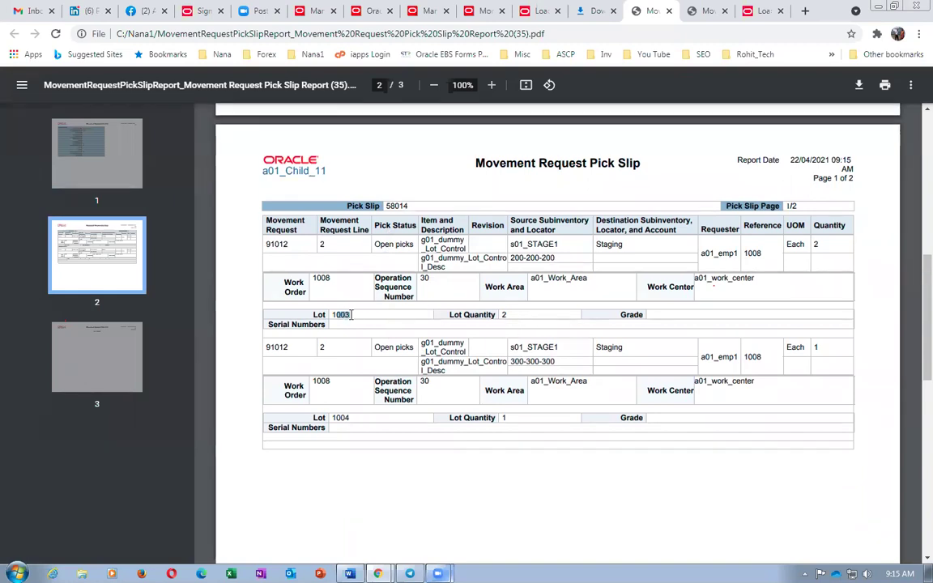
{"action": "left_click", "coordinate": [378, 400]}
{"action": "left_click", "coordinate": [497, 314]}
{"action": "double_click", "coordinate": [340, 417]}
- Close the pick slip PDFs and the downloads list, and return to the Manage Work Orders page
{"action": "left_click", "coordinate": [670, 12]}
{"action": "left_click", "coordinate": [613, 12]}
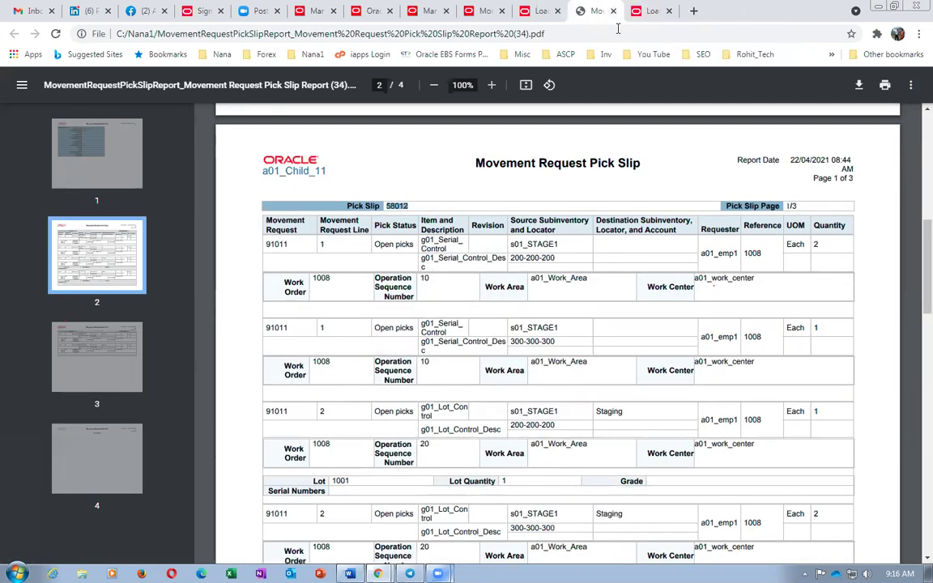
{"action": "left_click", "coordinate": [613, 11]}
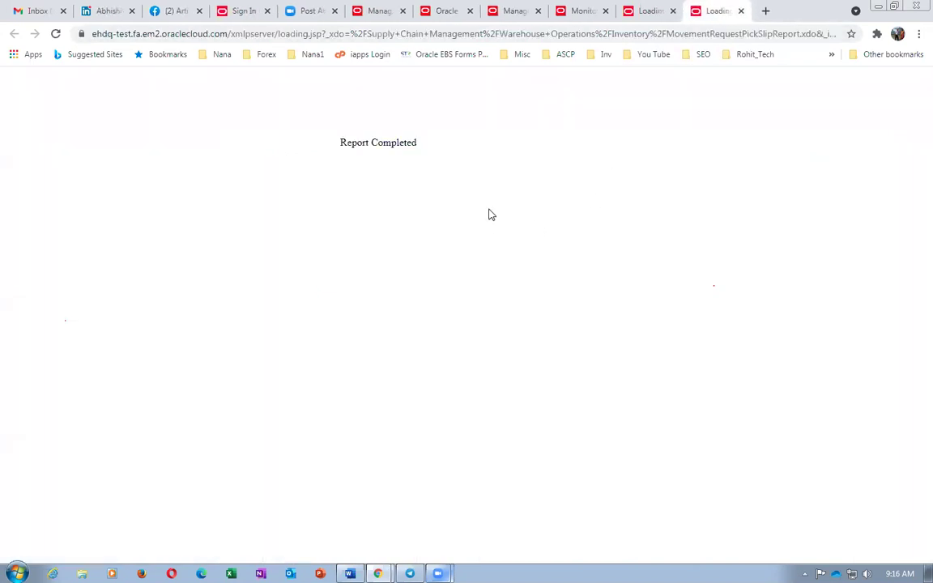
{"action": "left_click", "coordinate": [780, 11]}
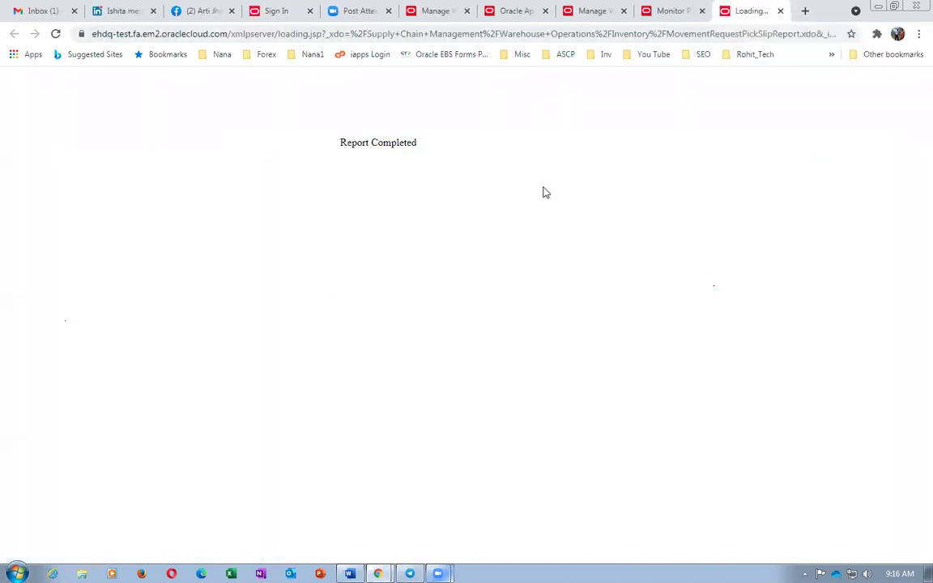
{"action": "left_click", "coordinate": [591, 11]}
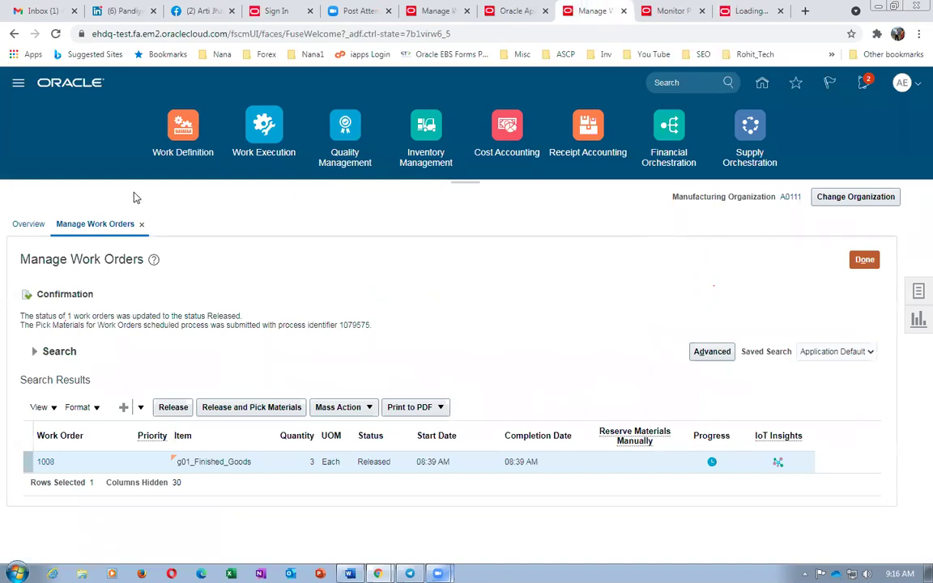
- Open Review Dispatch List and search the ready operations for work order 1008
{"action": "left_click", "coordinate": [918, 288]}
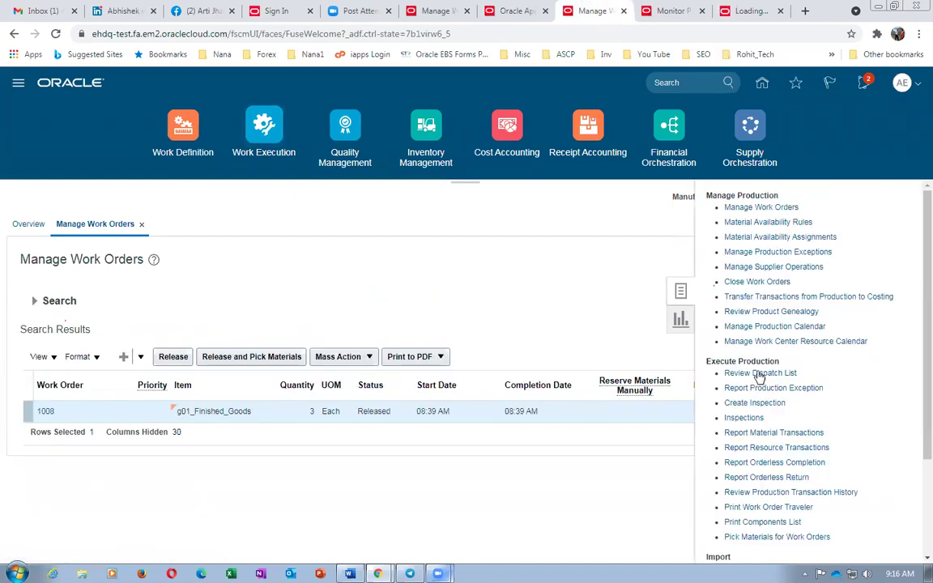
{"action": "left_click", "coordinate": [761, 374]}
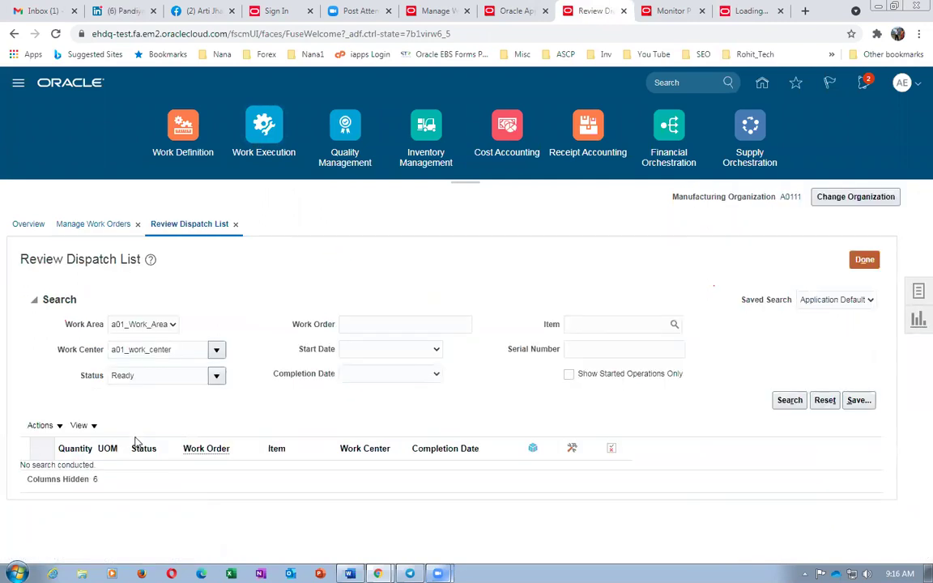
{"action": "left_click", "coordinate": [356, 324]}
{"action": "type", "text": "1006"}
{"action": "key", "text": "Tab"}
{"action": "key", "text": "Return"}
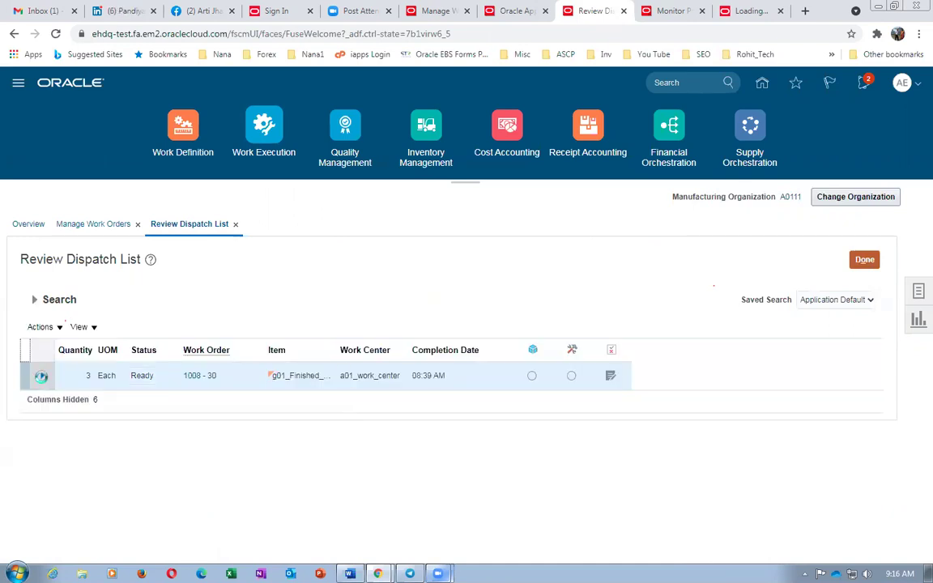
- Check the backflush components and lot numbers in Complete with Details for operation 1008-30, widening the Component column, and cancel without saving
{"action": "left_click", "coordinate": [41, 375]}
{"action": "left_click", "coordinate": [411, 404]}
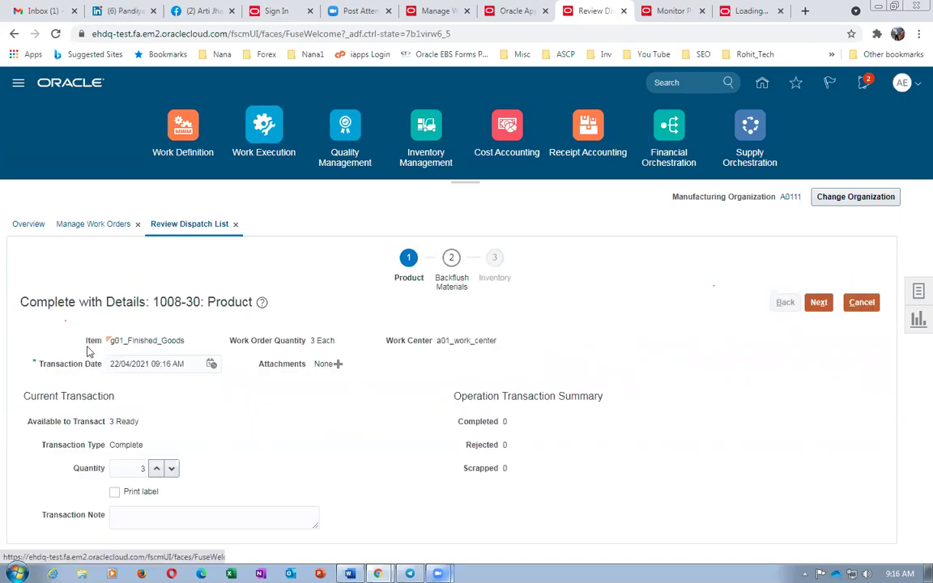
{"action": "left_click", "coordinate": [819, 302]}
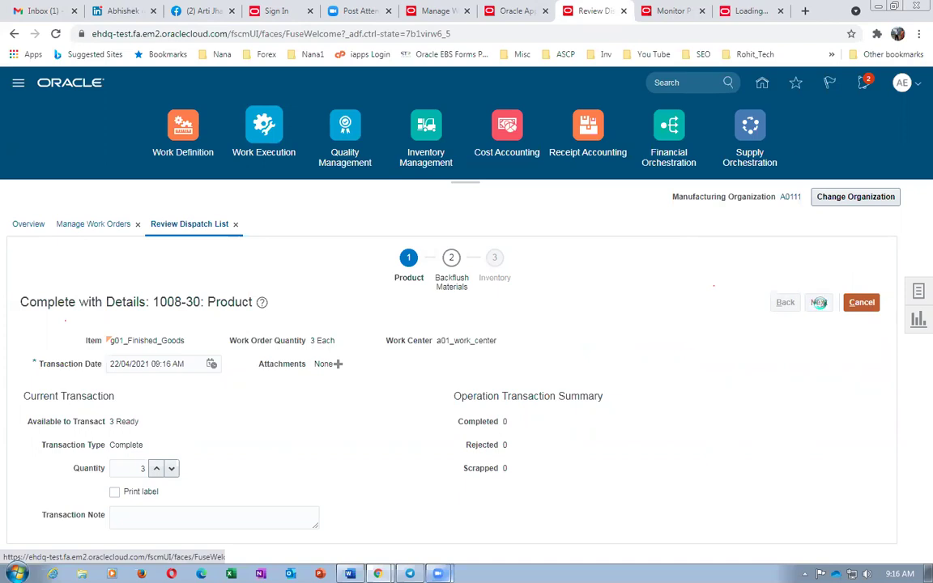
{"action": "scroll", "coordinate": [500, 348], "scroll_direction": "down", "scroll_amount": 2}
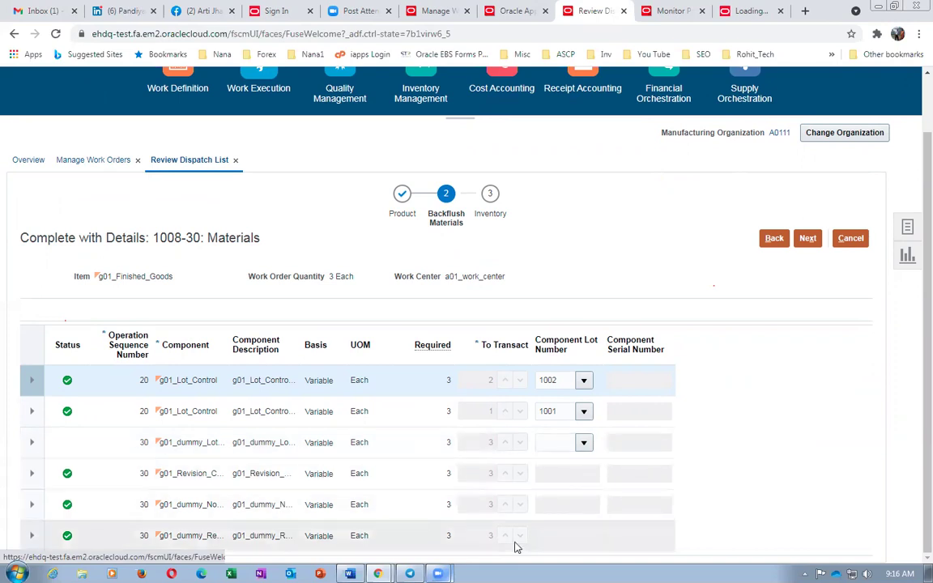
{"action": "left_click_drag", "start_coordinate": [229, 345], "coordinate": [248, 349]}
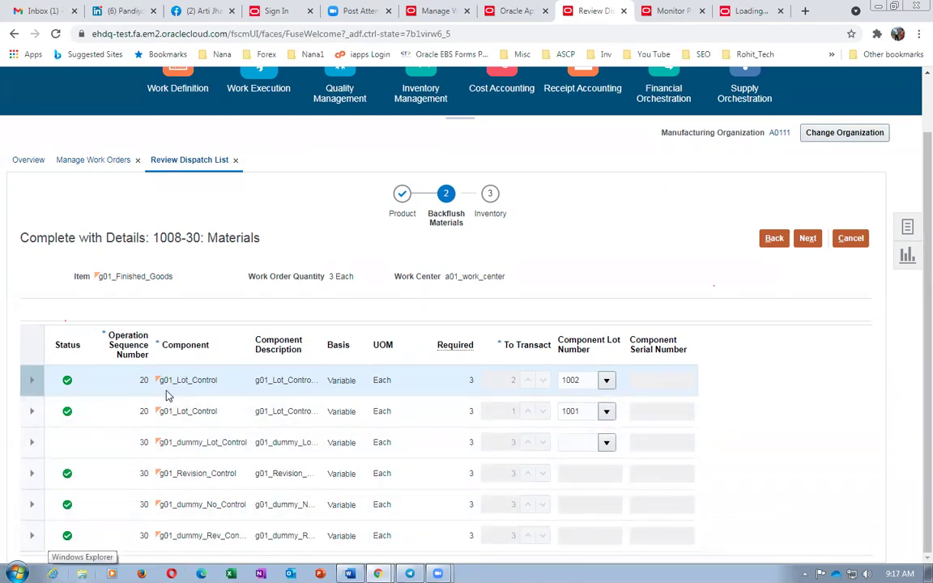
{"action": "left_click", "coordinate": [846, 241]}
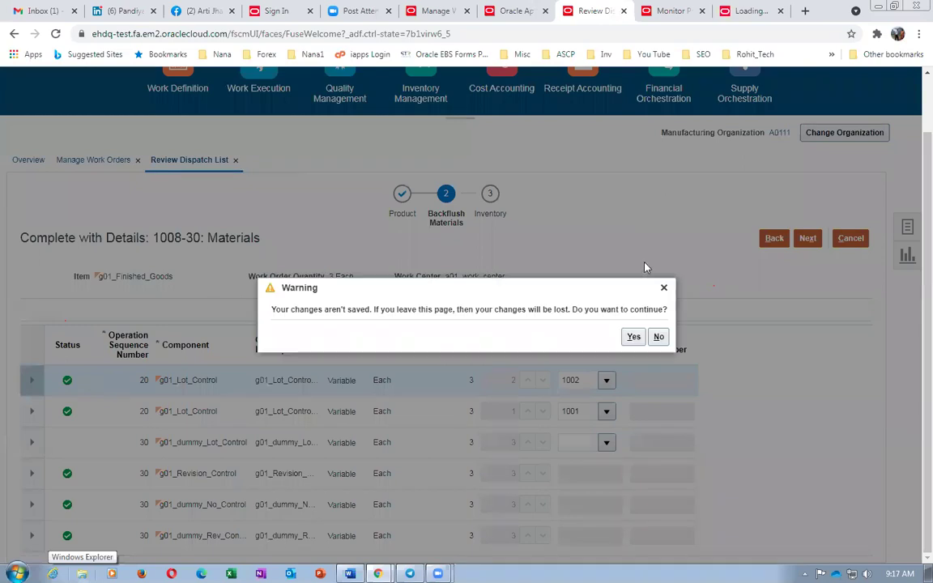
{"action": "left_click", "coordinate": [632, 338]}
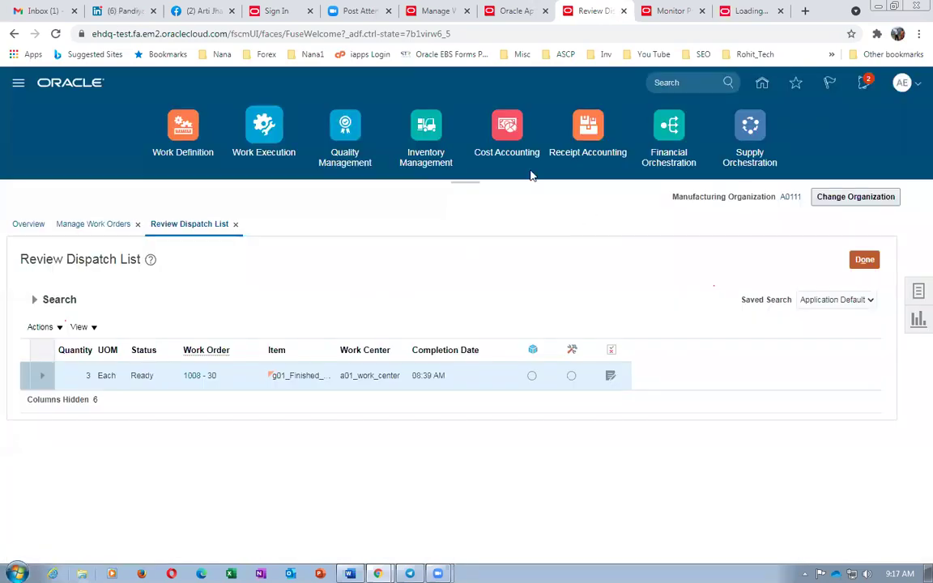
- Go to Inventory Management and bring up the open pick slips from the Picks chart
{"action": "left_click", "coordinate": [427, 128]}
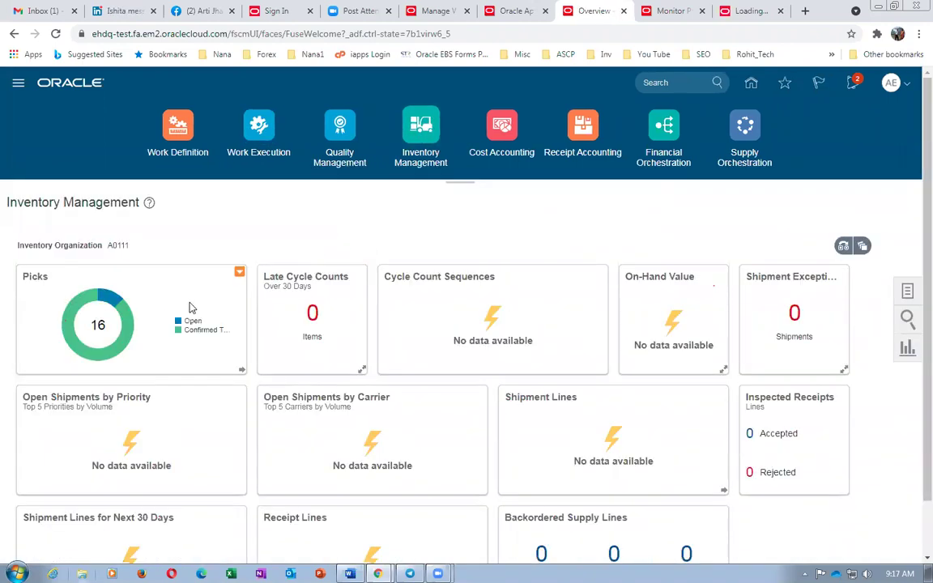
{"action": "mouse_move", "coordinate": [110, 305]}
{"action": "left_click", "coordinate": [109, 300]}
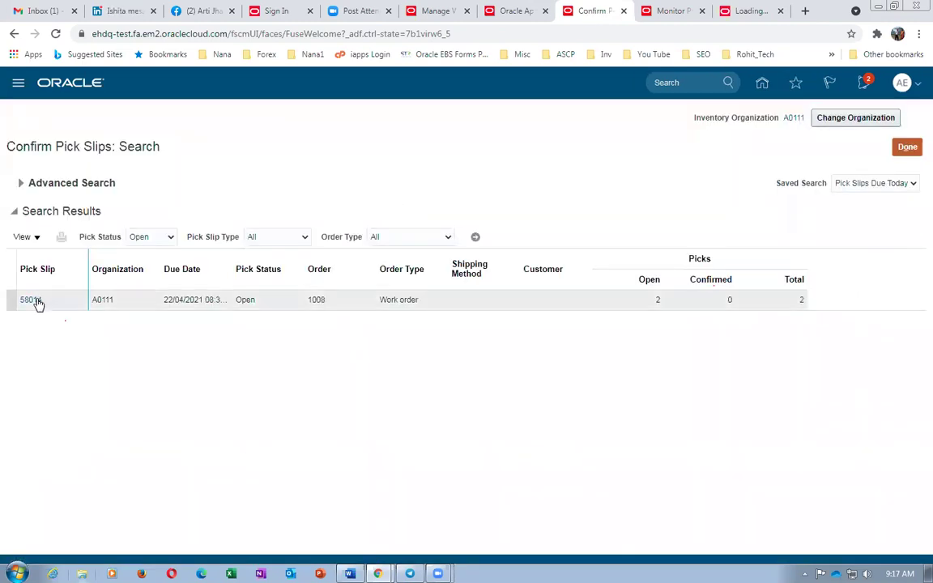
- Confirm all picks on the open pick slip for work order 1008 and return to the Inventory Management overview
{"action": "left_click", "coordinate": [33, 300]}
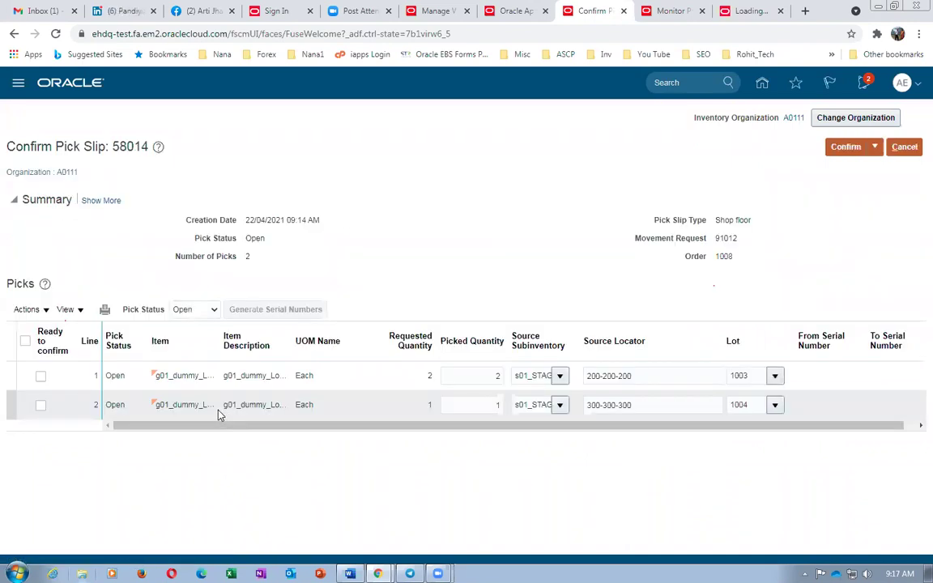
{"action": "left_click", "coordinate": [26, 344]}
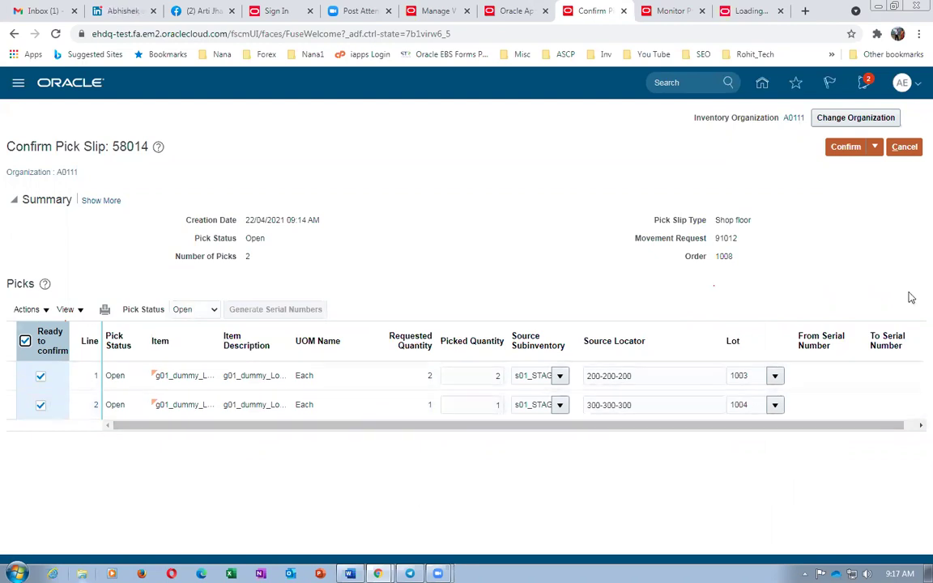
{"action": "left_click", "coordinate": [874, 149]}
{"action": "left_click", "coordinate": [878, 168]}
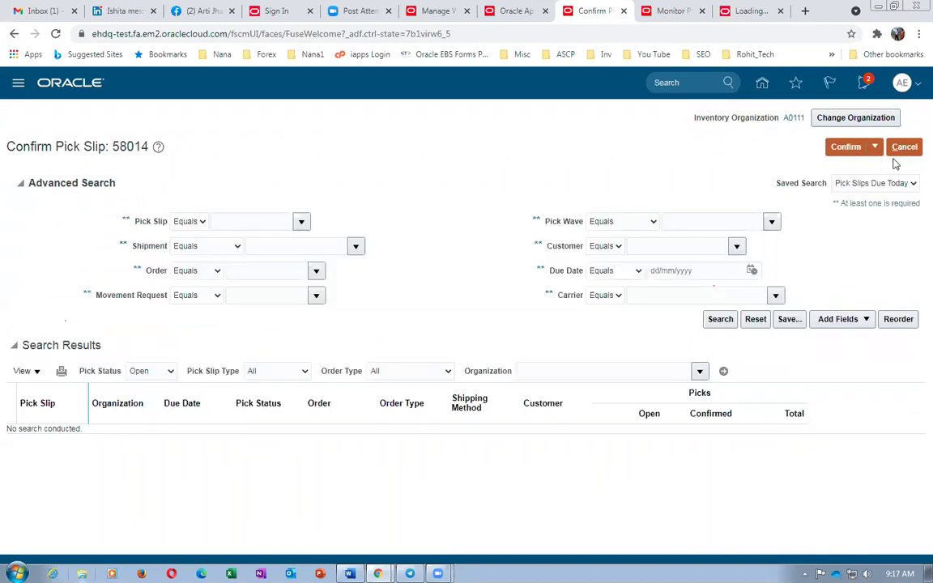
{"action": "left_click", "coordinate": [905, 148]}
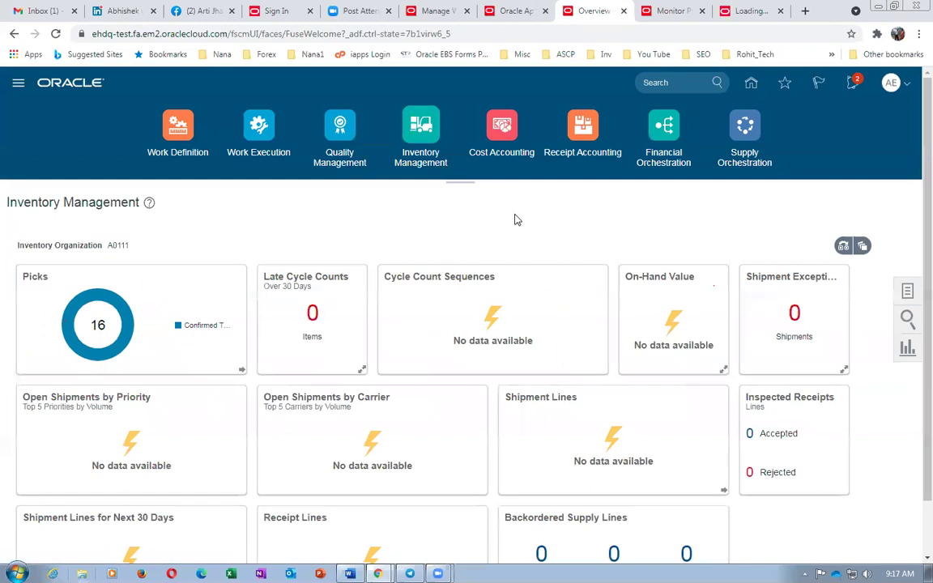
- Go to Work Execution and search the Review Dispatch List for ready operations of work order 1008
{"action": "left_click", "coordinate": [261, 128]}
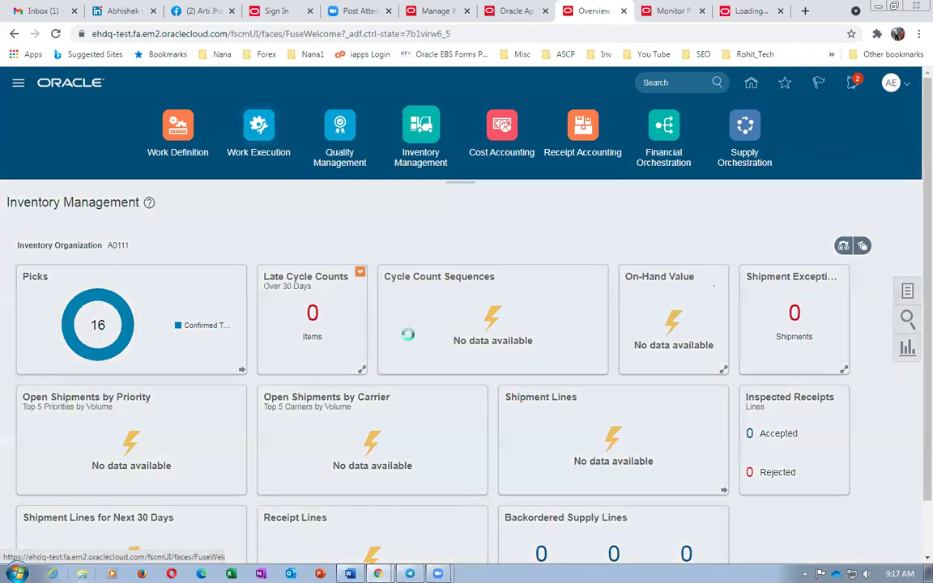
{"action": "left_click", "coordinate": [917, 298]}
{"action": "left_click", "coordinate": [768, 373]}
{"action": "left_click", "coordinate": [344, 324]}
{"action": "type", "text": "1008"}
{"action": "key", "text": "Tab"}
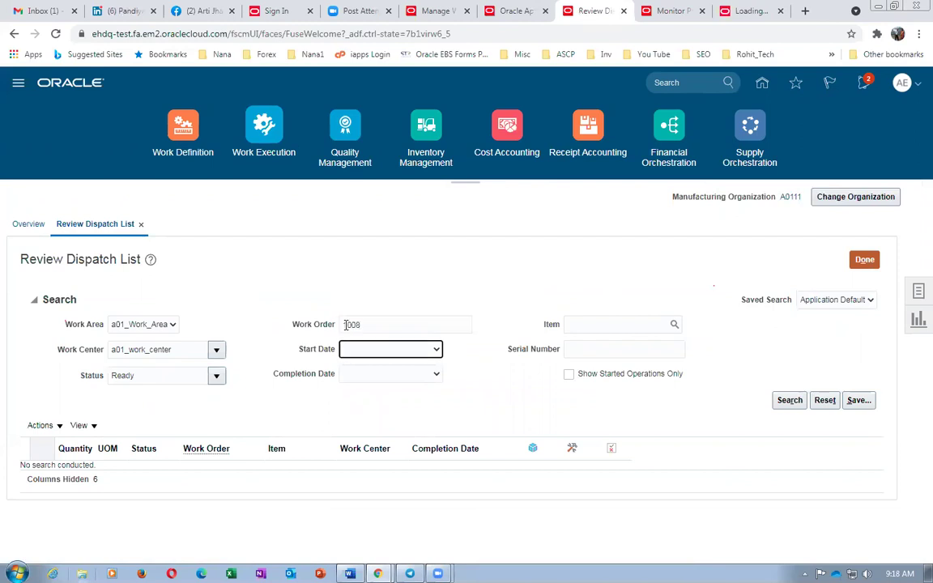
{"action": "left_click", "coordinate": [790, 402]}
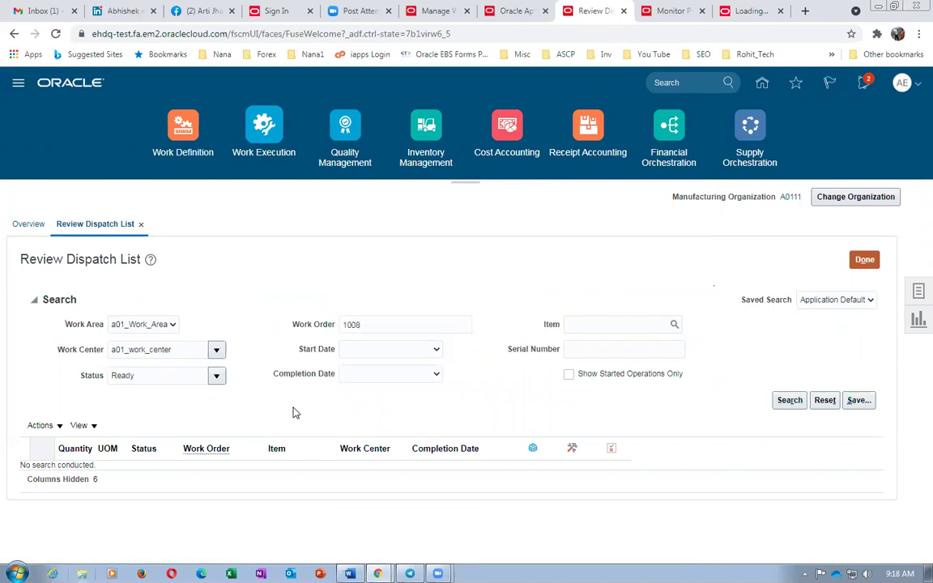
{"action": "left_click", "coordinate": [786, 402]}
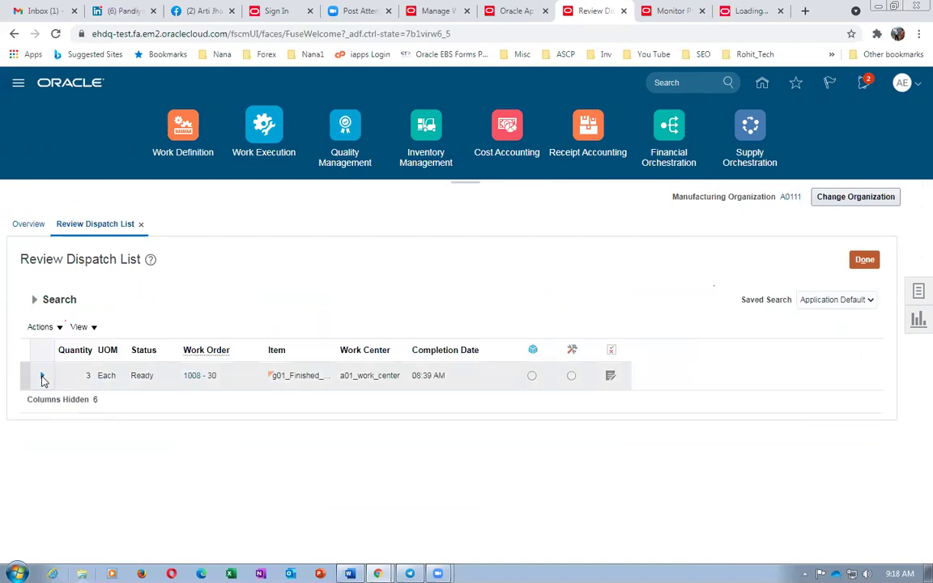
- Start Complete with Details for operation 1008-30, advance past the backflush materials to Inventory, and select the three finished-goods lines
{"action": "left_click", "coordinate": [43, 377]}
{"action": "left_click", "coordinate": [408, 402]}
{"action": "left_click", "coordinate": [818, 302]}
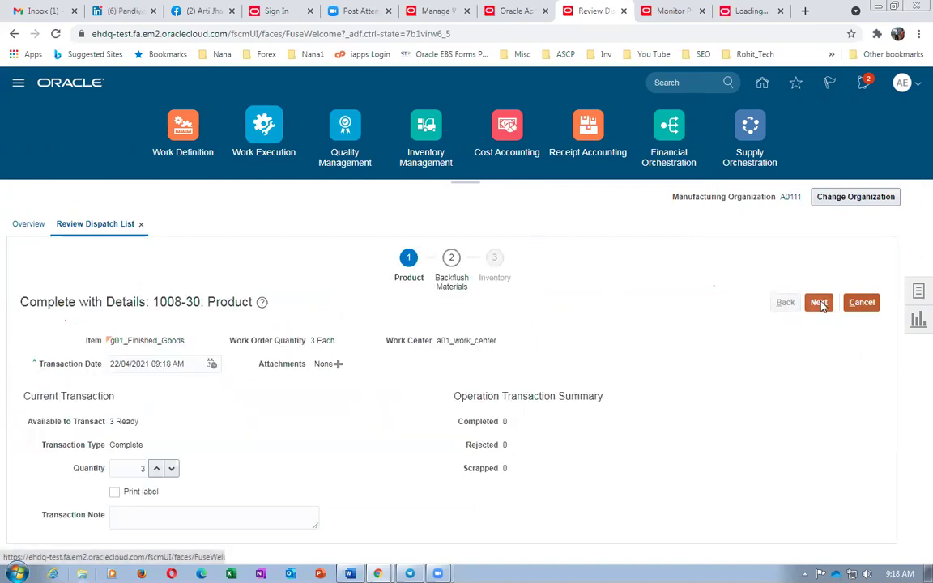
{"action": "scroll", "coordinate": [330, 382], "scroll_direction": "down", "scroll_amount": 1}
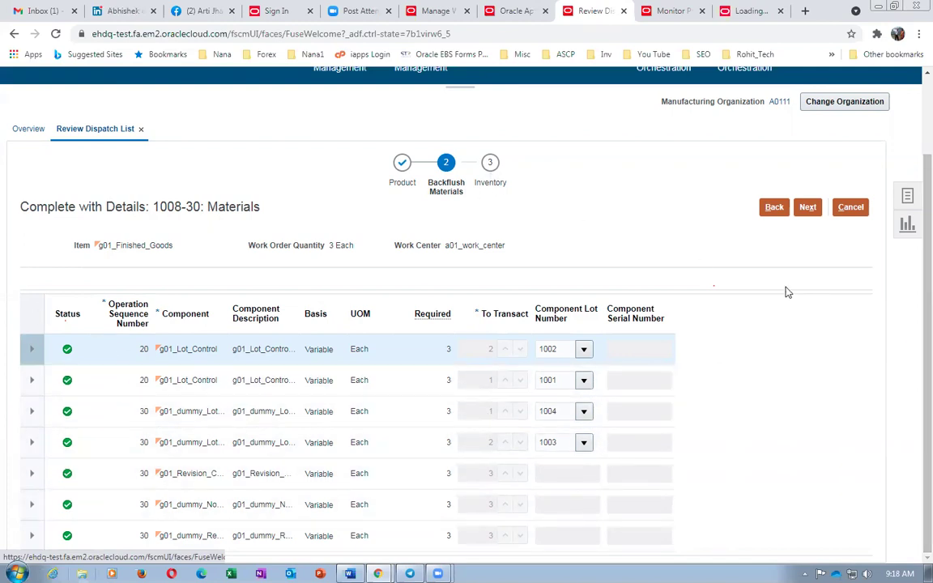
{"action": "left_click", "coordinate": [807, 207]}
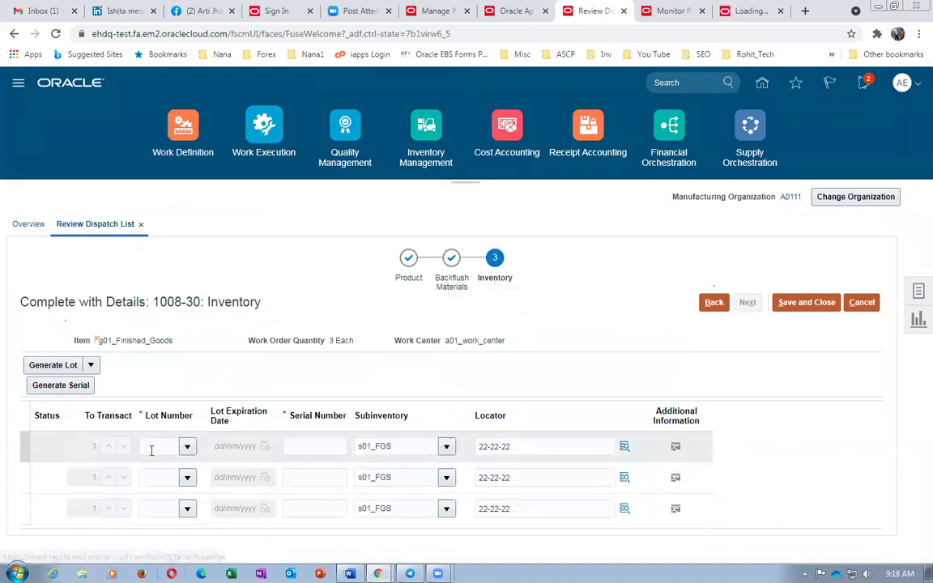
{"action": "left_click", "coordinate": [27, 442]}
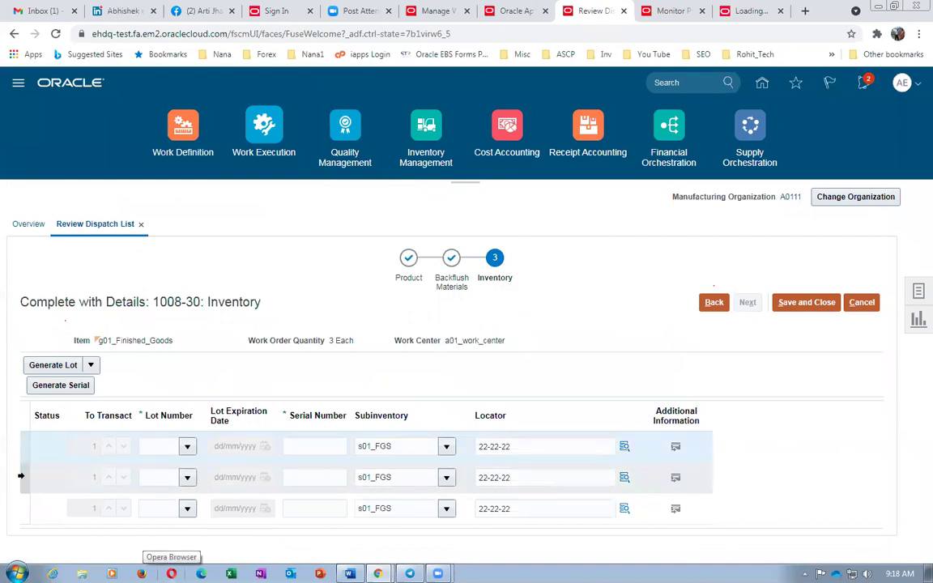
{"action": "left_click", "coordinate": [19, 468], "text": "shift"}
{"action": "left_click", "coordinate": [22, 509], "text": "shift"}
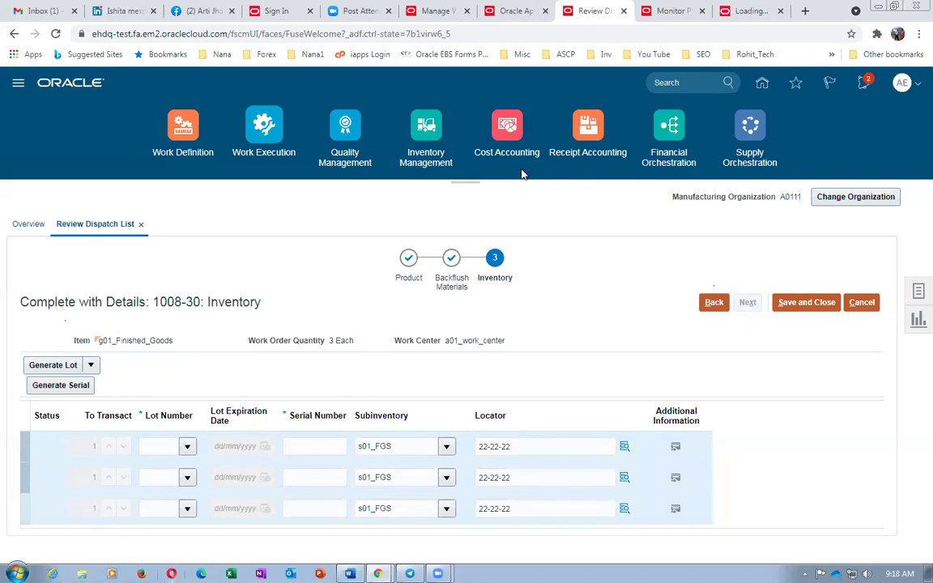
- Open Setup and Maintenance in the other browser tab, search the tasks for "man%inv%org%" and open Manage Inventory Organizations
{"action": "left_click", "coordinate": [515, 10]}
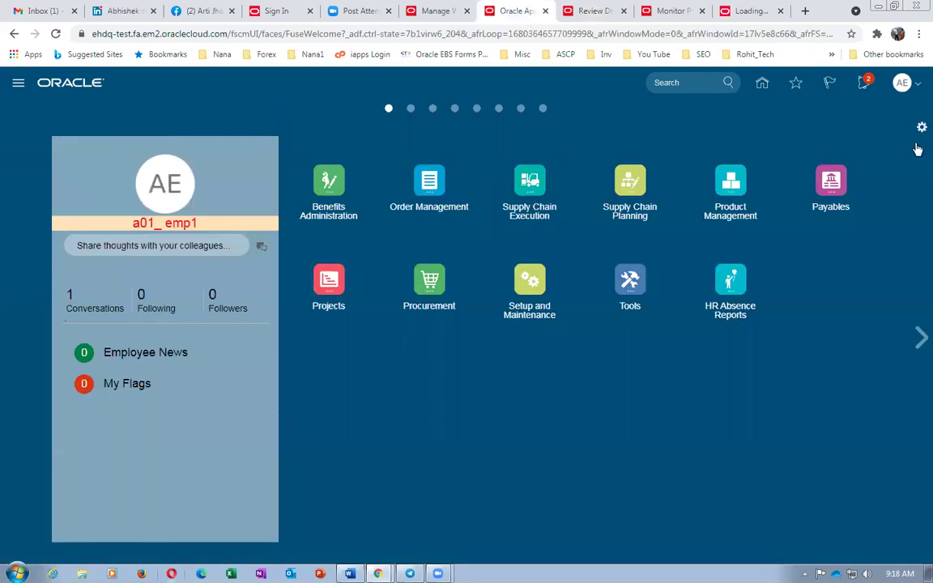
{"action": "left_click", "coordinate": [901, 81]}
{"action": "left_click", "coordinate": [694, 275]}
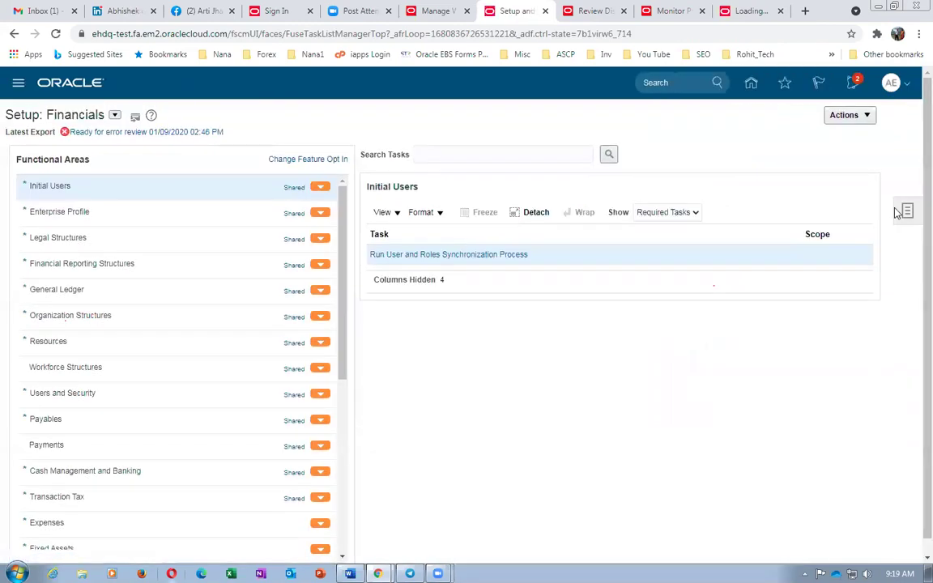
{"action": "left_click", "coordinate": [905, 211]}
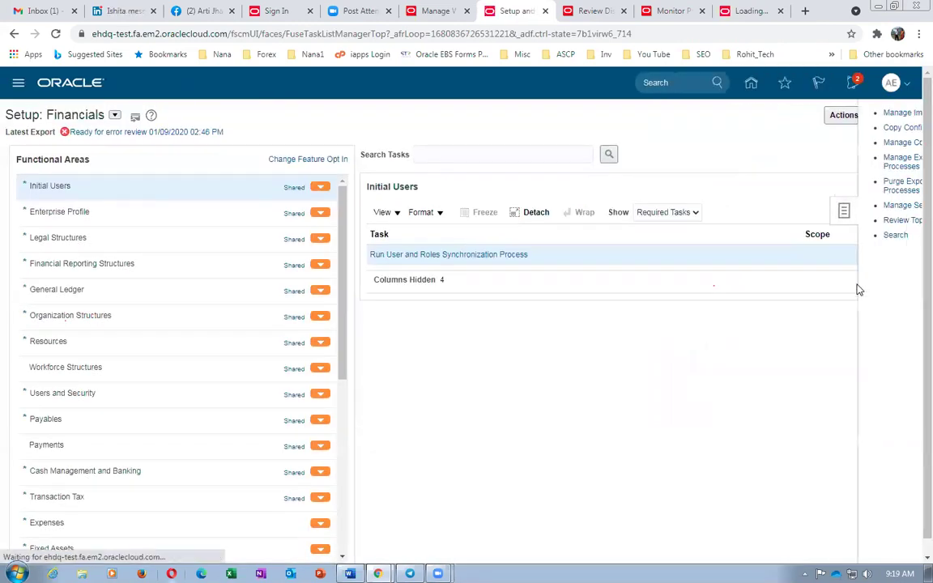
{"action": "left_click", "coordinate": [810, 236]}
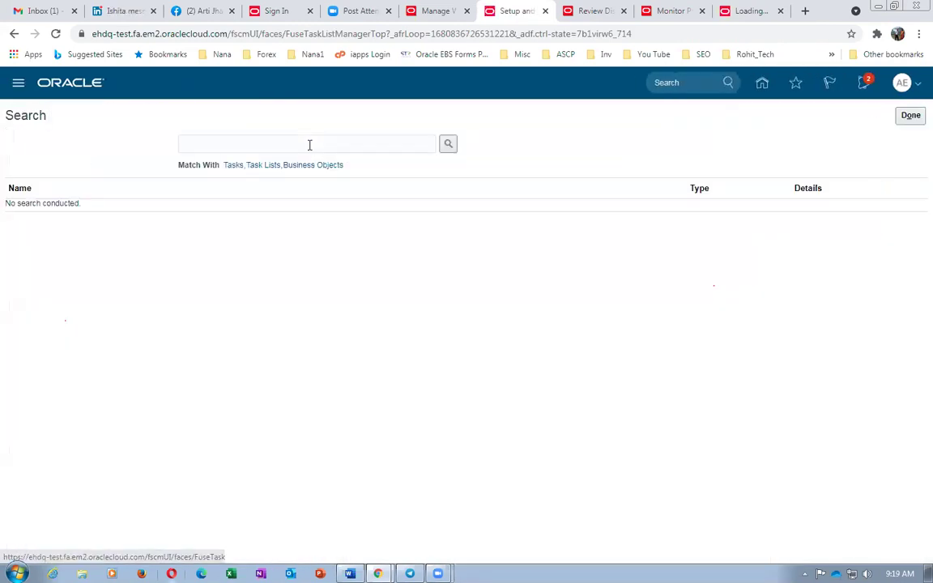
{"action": "left_click", "coordinate": [312, 142]}
{"action": "type", "text": "man%inv%org"}
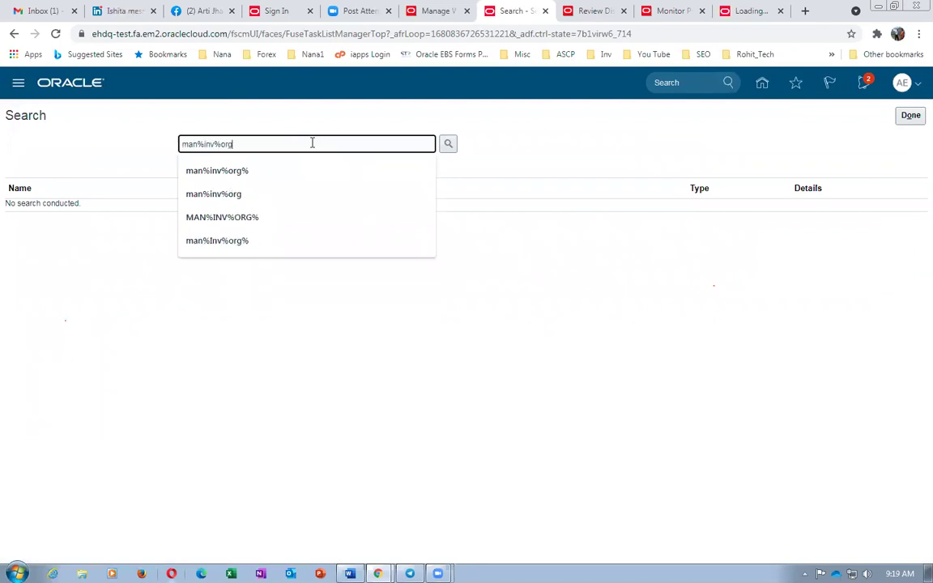
{"action": "type", "text": "%"}
{"action": "key", "text": "Return"}
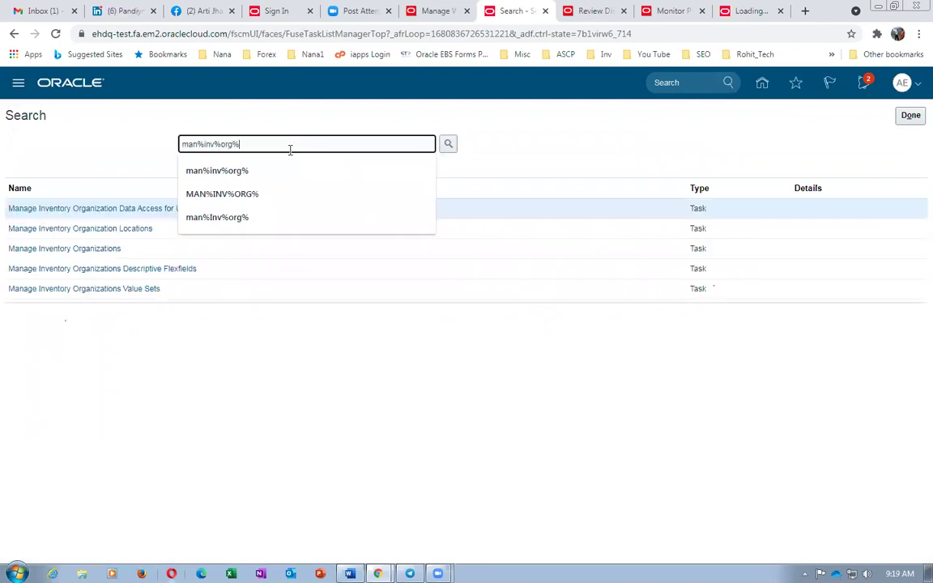
{"action": "left_click", "coordinate": [55, 251]}
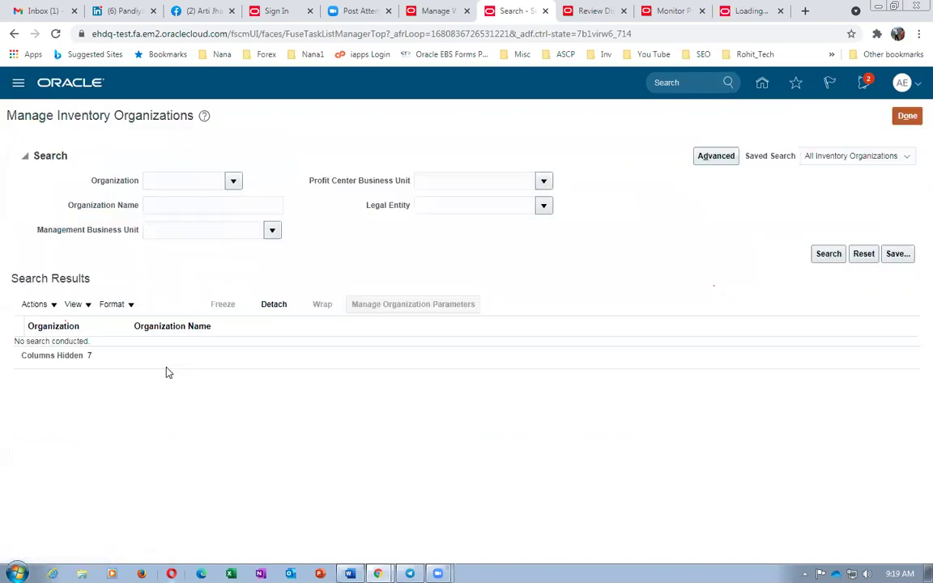
- Search for organization A0111, open its organization parameters and examine the lot and serial number generation settings
{"action": "left_click", "coordinate": [170, 182]}
{"action": "type", "text": "A0111"}
{"action": "key", "text": "Tab"}
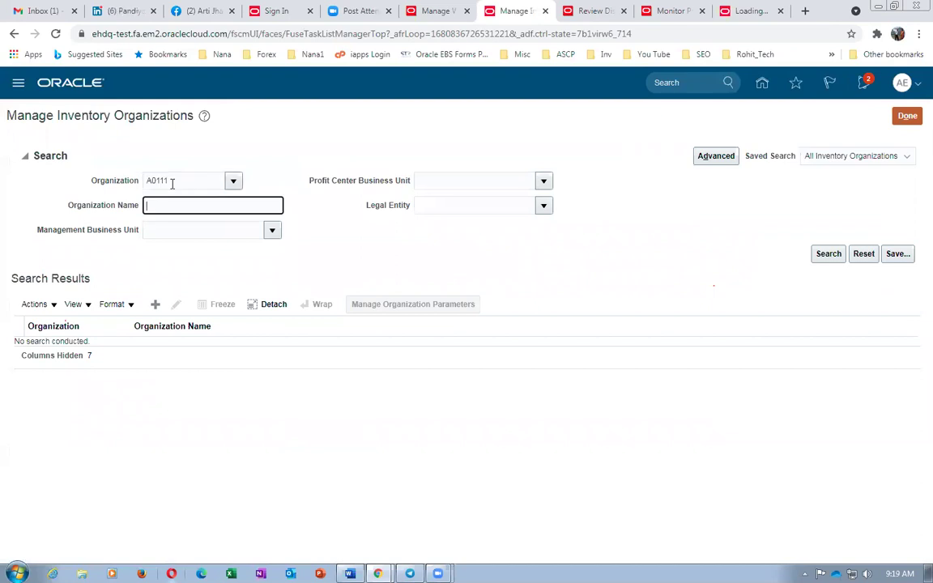
{"action": "key", "text": "Return"}
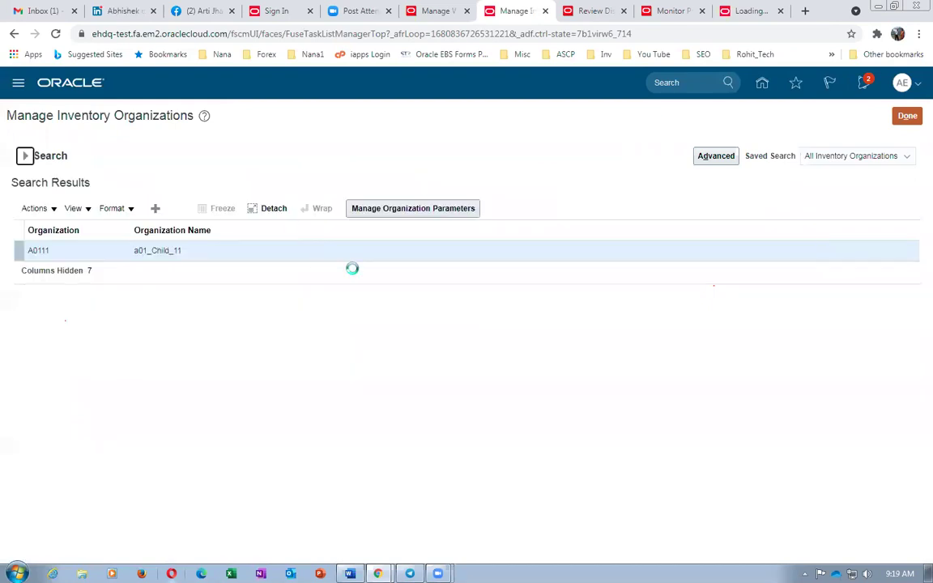
{"action": "left_click", "coordinate": [178, 211]}
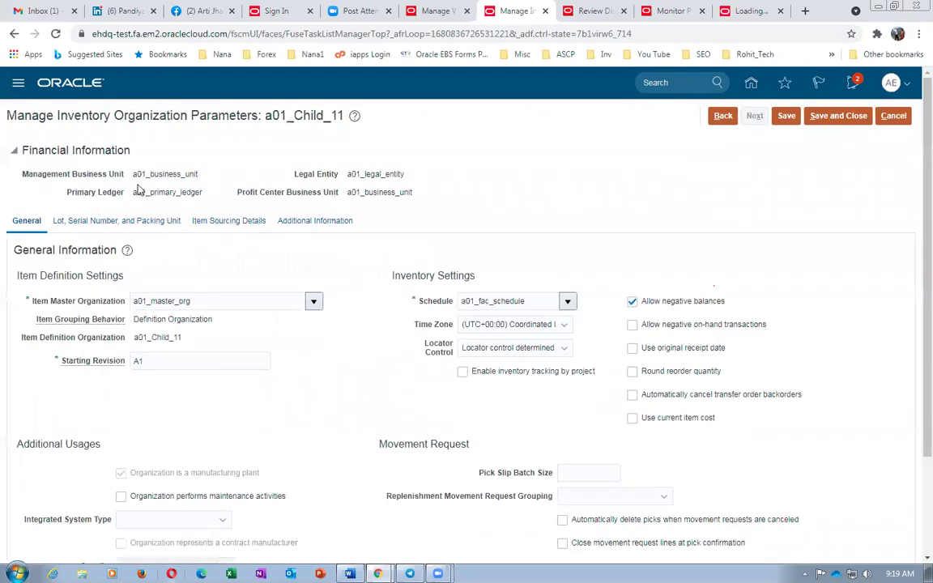
{"action": "left_click", "coordinate": [81, 216]}
{"action": "scroll", "coordinate": [466, 234], "scroll_direction": "down", "scroll_amount": 3}
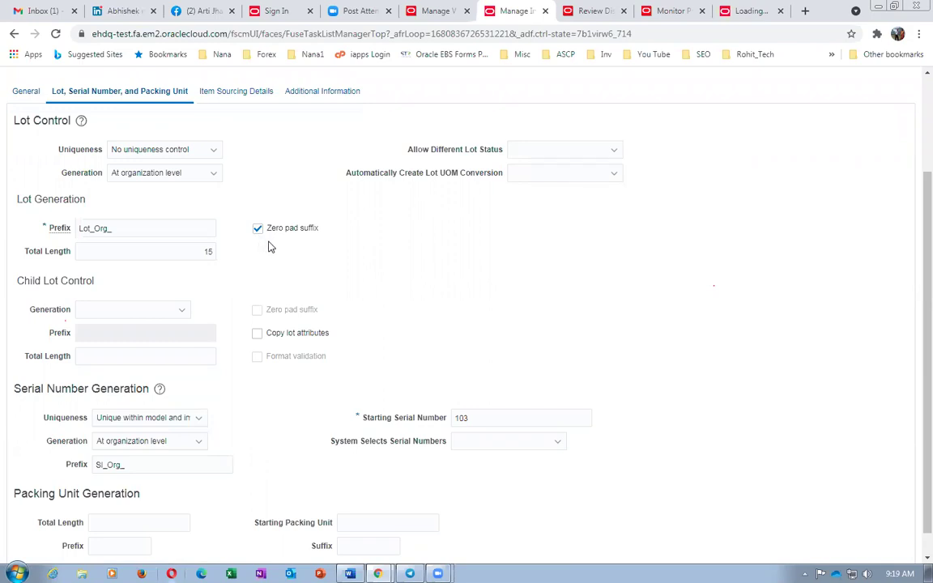
- Return to the 1008-30 completion and generate lot numbers for the three selected g01_Finished_Goods lines
{"action": "left_click", "coordinate": [589, 11]}
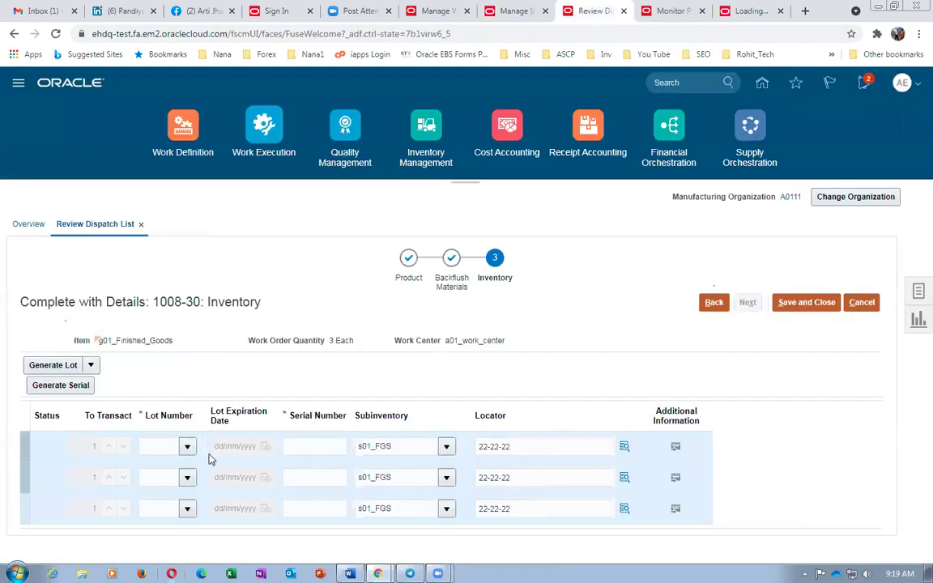
{"action": "left_click", "coordinate": [40, 366]}
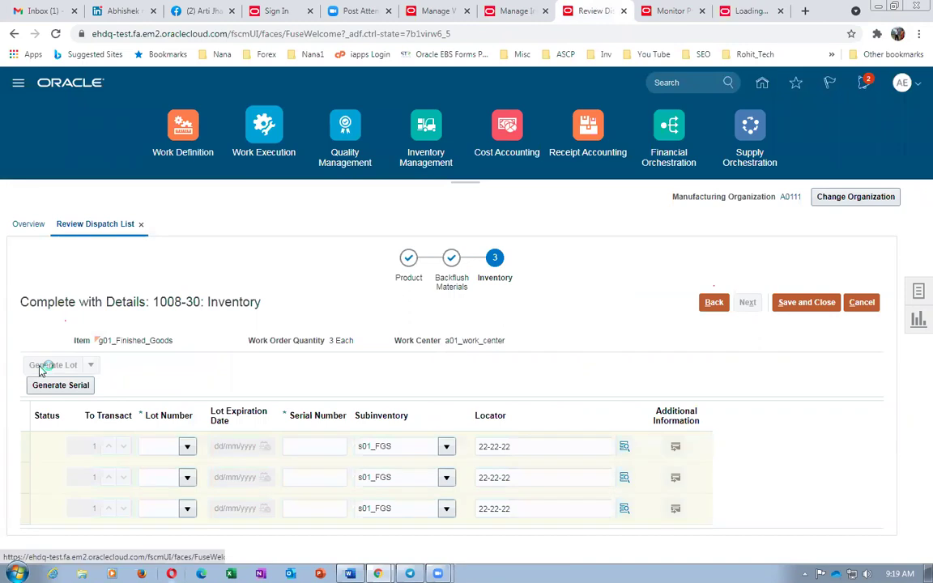
- Examine the full lot number on the first inventory line and compare it with the organization's lot generation settings
{"action": "left_click", "coordinate": [146, 448]}
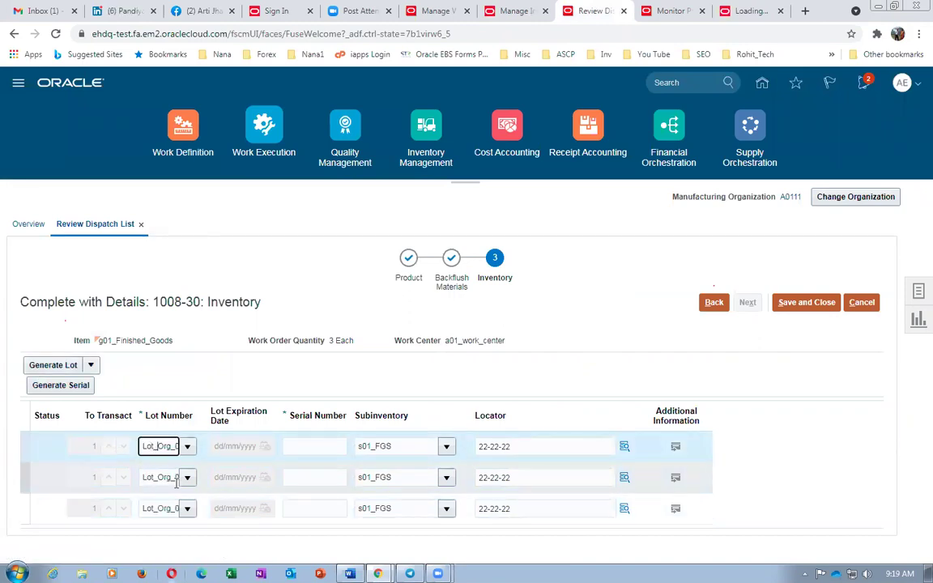
{"action": "key", "text": "End"}
{"action": "type", "text": "1"}
{"action": "key", "text": "Right"}
{"action": "key", "text": "Left"}
{"action": "key", "text": "Left"}
{"action": "key", "text": "Left"}
{"action": "key", "text": "Left"}
{"action": "key", "text": "Left"}
{"action": "key", "text": "Left"}
{"action": "key", "text": "Left"}
{"action": "key", "text": "Left"}
{"action": "key", "text": "Left"}
{"action": "key", "text": "Left"}
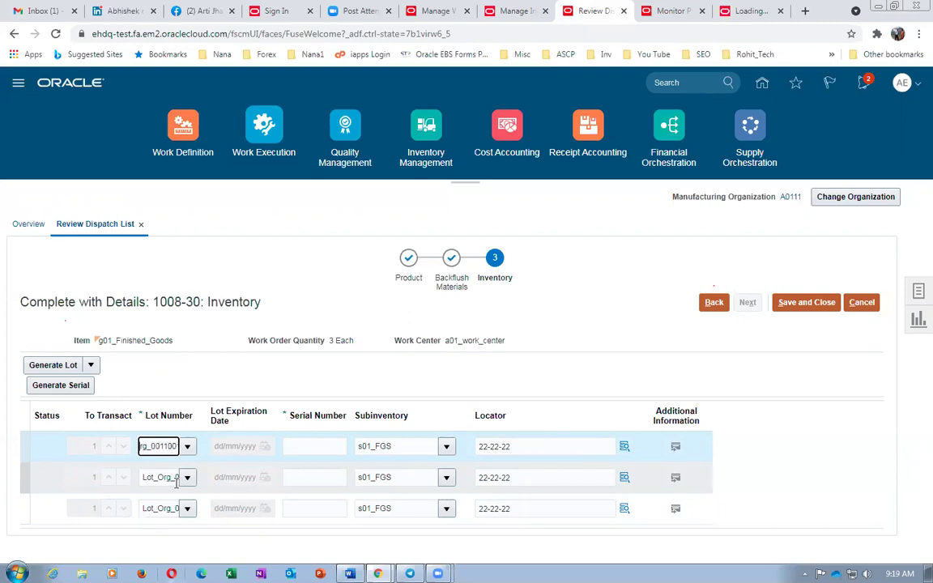
{"action": "left_click", "coordinate": [511, 12]}
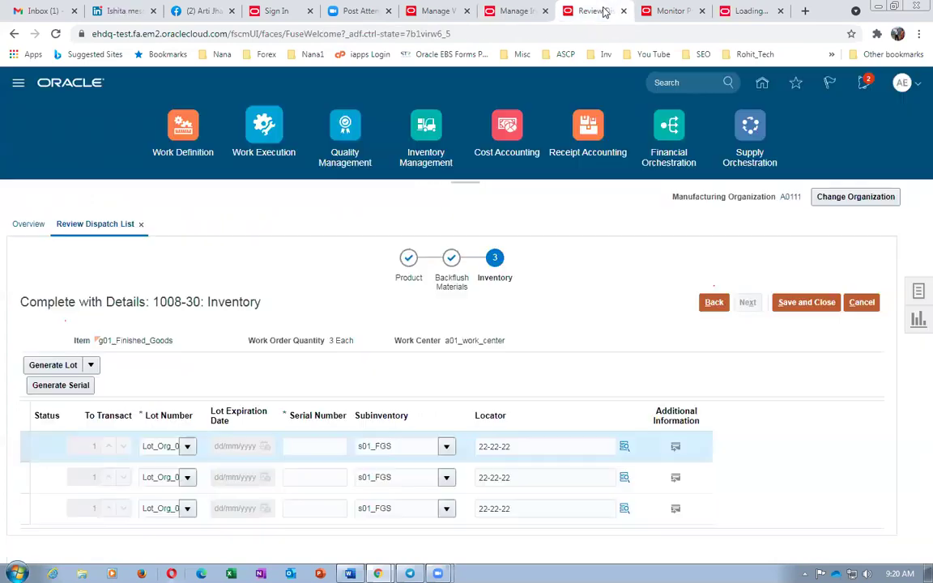
{"action": "left_click", "coordinate": [579, 11]}
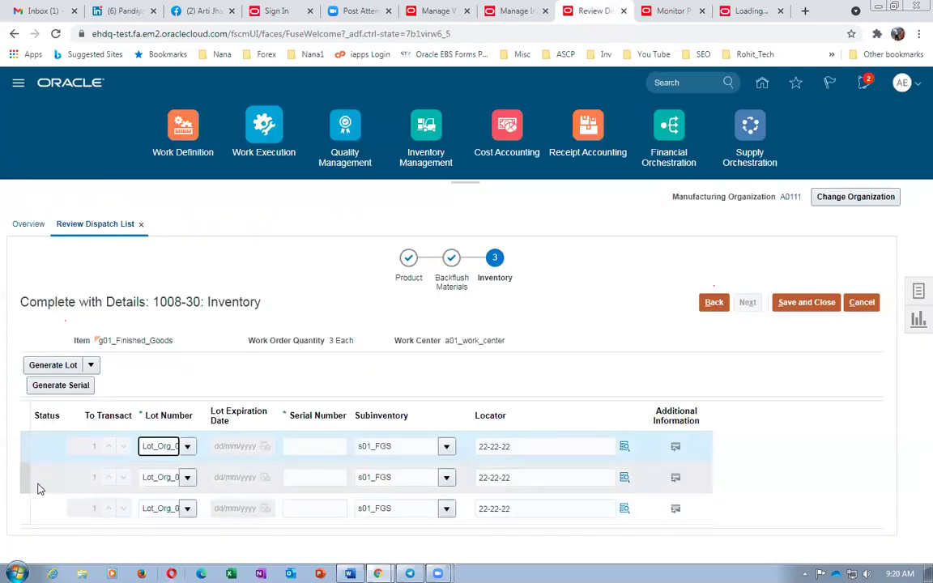
- Generate serial numbers for all three g01_Finished_Goods inventory lines
{"action": "left_click", "coordinate": [24, 445]}
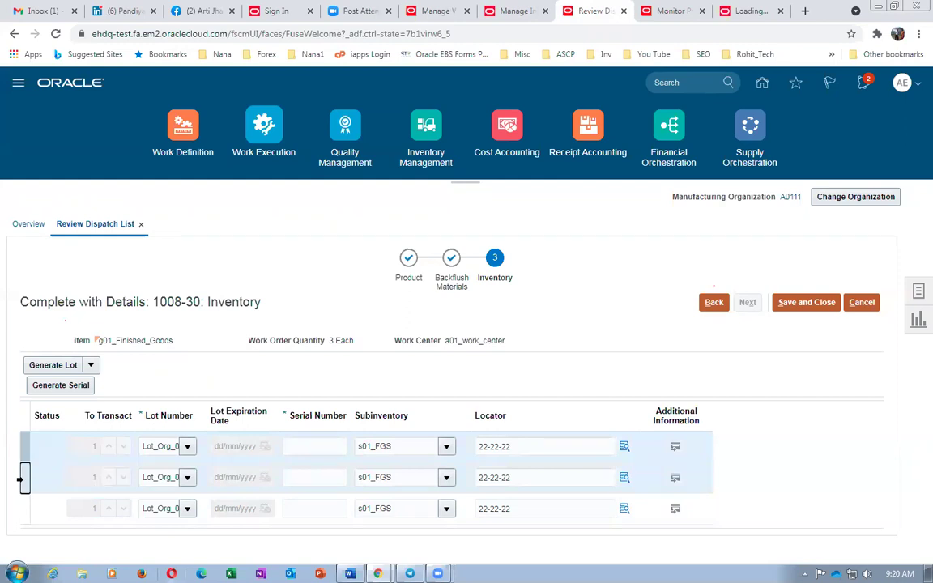
{"action": "left_click", "coordinate": [24, 506], "text": "shift"}
{"action": "left_click", "coordinate": [68, 384]}
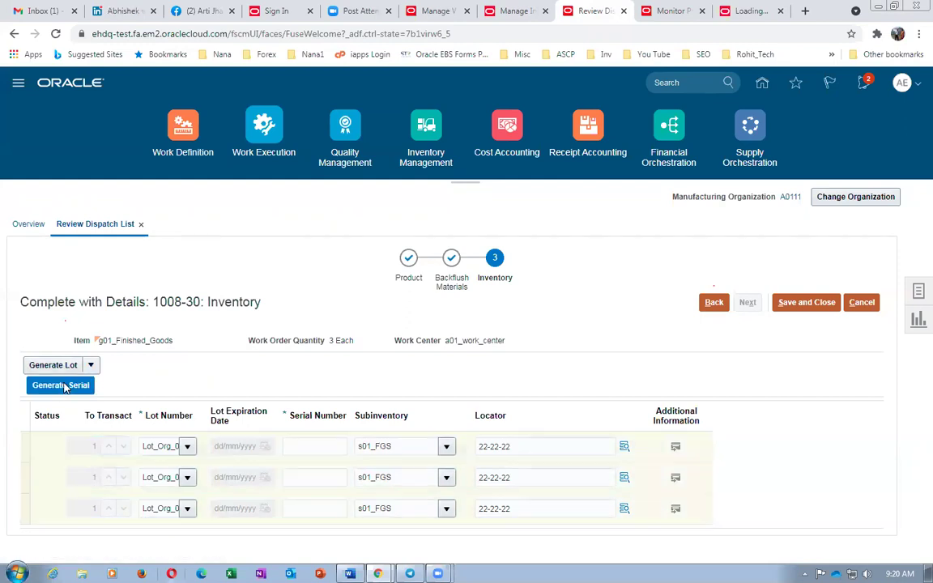
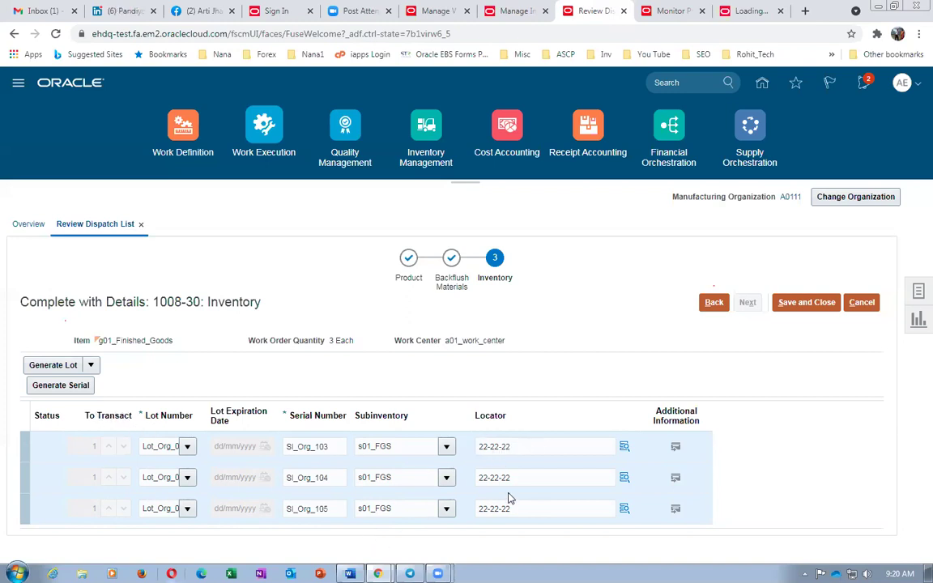
- Try to save and close the 1008-30 completion, and read the full error text for the three inventory lines
{"action": "left_click", "coordinate": [807, 302]}
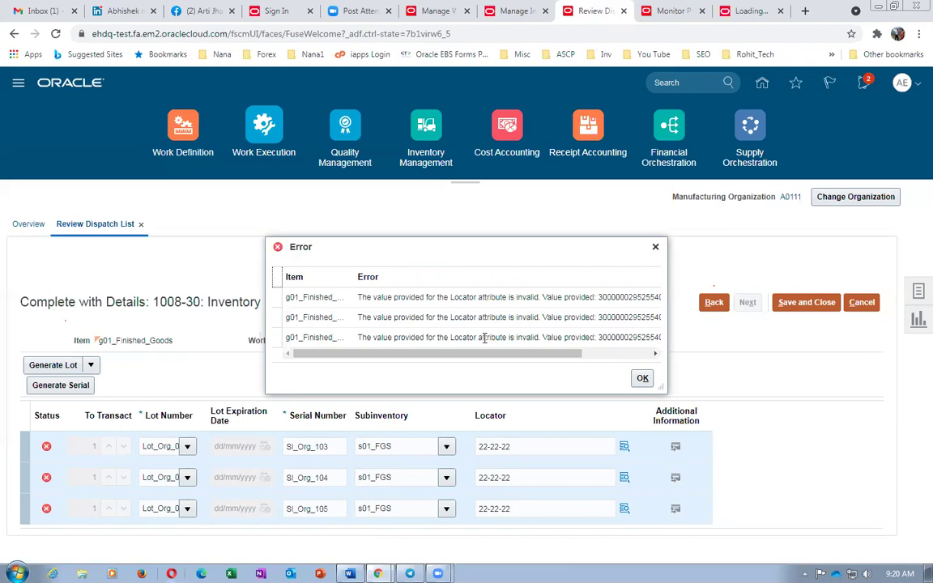
{"action": "left_click_drag", "start_coordinate": [484, 354], "coordinate": [535, 362]}
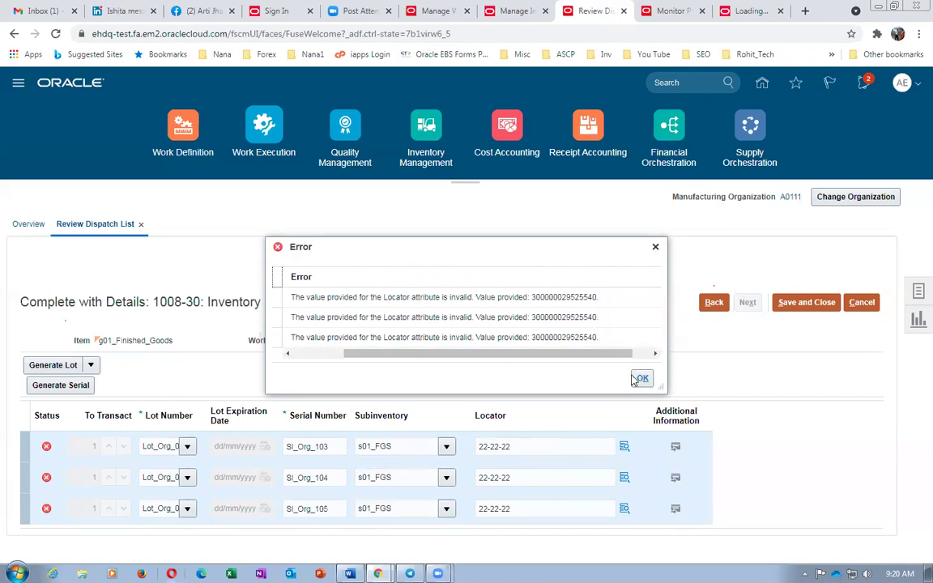
{"action": "left_click", "coordinate": [640, 379]}
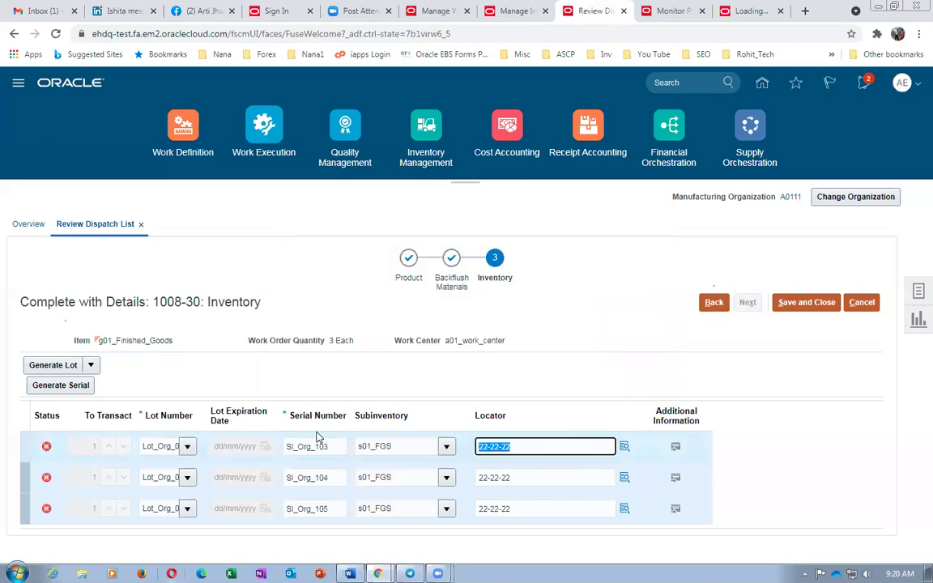
- Set the locator to 222-222-222 on all three inventory lines, and save and close the operation 30 completion
{"action": "type", "text": "222"}
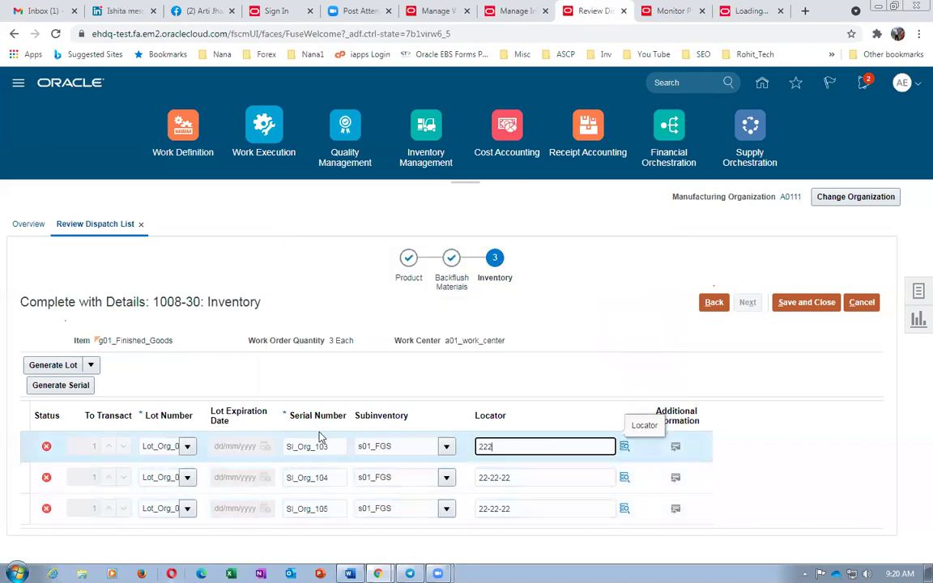
{"action": "type", "text": "-222"}
{"action": "key", "text": "ctrl+a"}
{"action": "key", "text": "ctrl+c"}
{"action": "key", "text": "Down"}
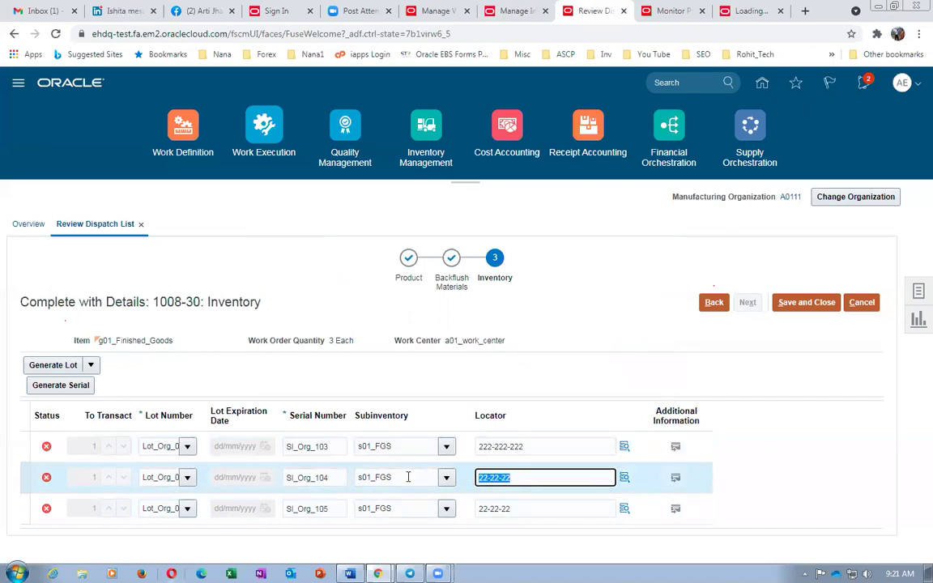
{"action": "key", "text": "ctrl+v"}
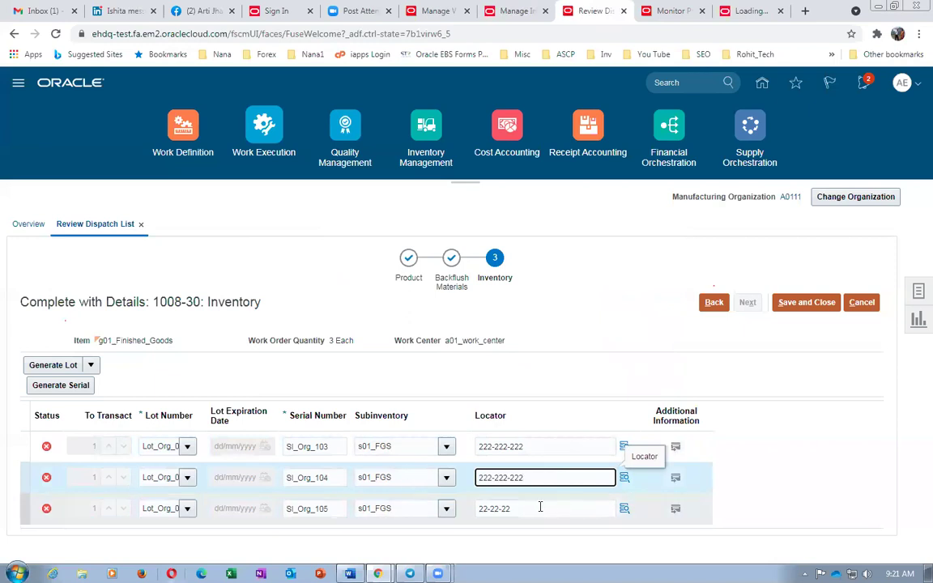
{"action": "key", "text": "Down"}
{"action": "key", "text": "ctrl+v"}
{"action": "left_click", "coordinate": [555, 324]}
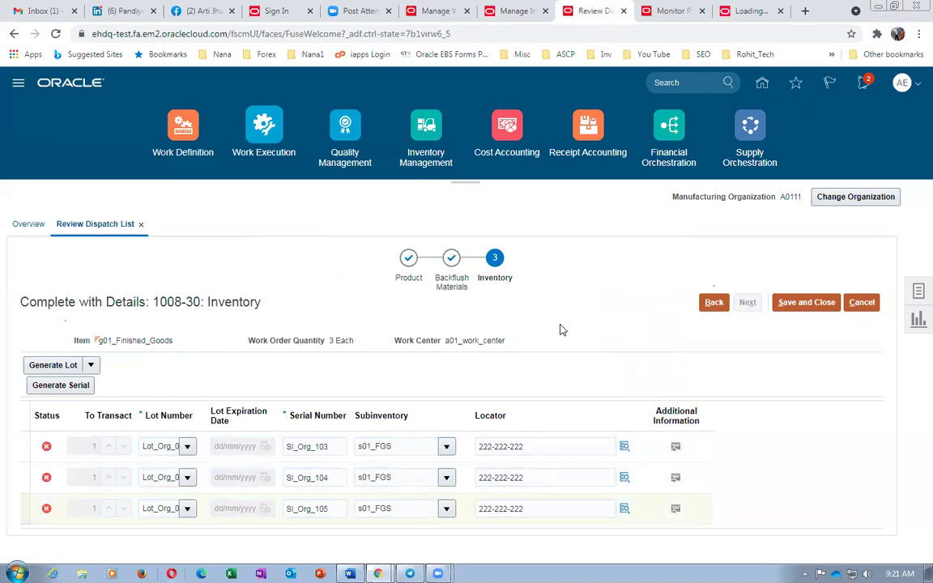
{"action": "left_click", "coordinate": [823, 308]}
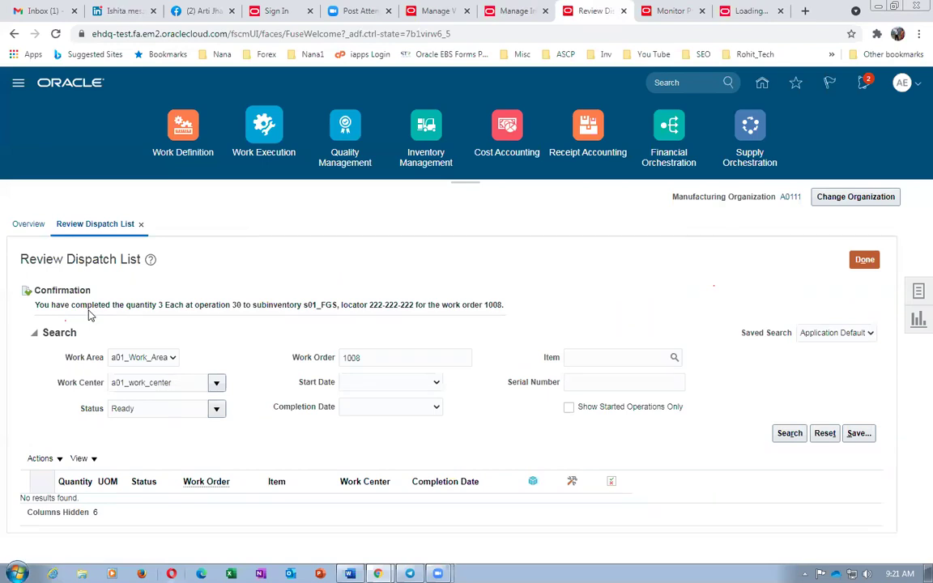
- Read the completion confirmation for work order 1008 and finish reviewing the dispatch list
{"action": "left_click_drag", "start_coordinate": [94, 307], "coordinate": [209, 306]}
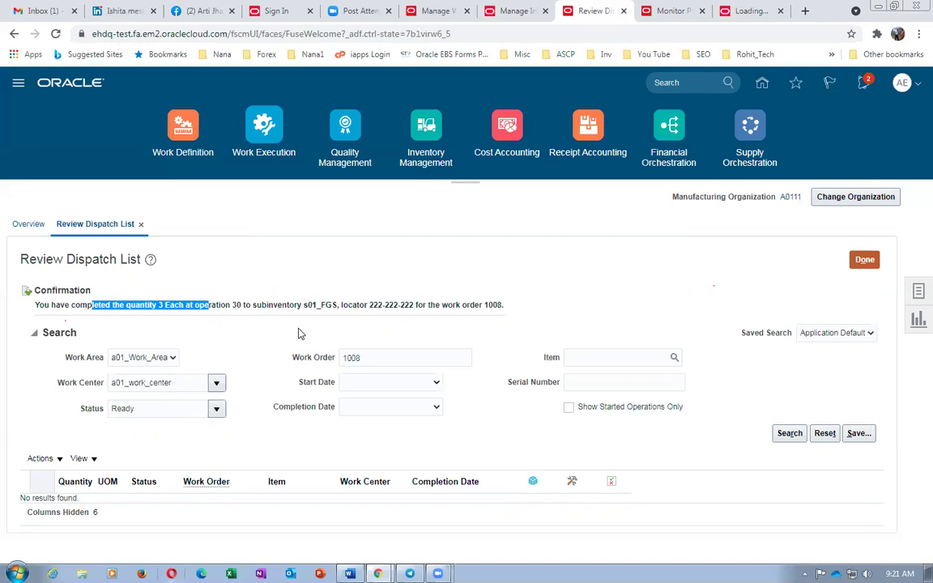
{"action": "left_click", "coordinate": [284, 305]}
{"action": "left_click_drag", "start_coordinate": [283, 305], "coordinate": [508, 308]}
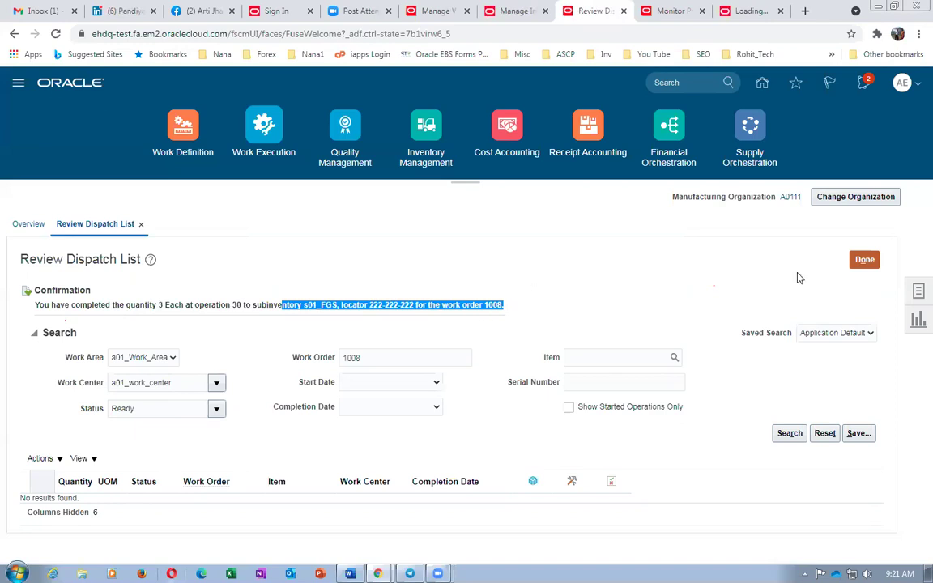
{"action": "left_click", "coordinate": [860, 259]}
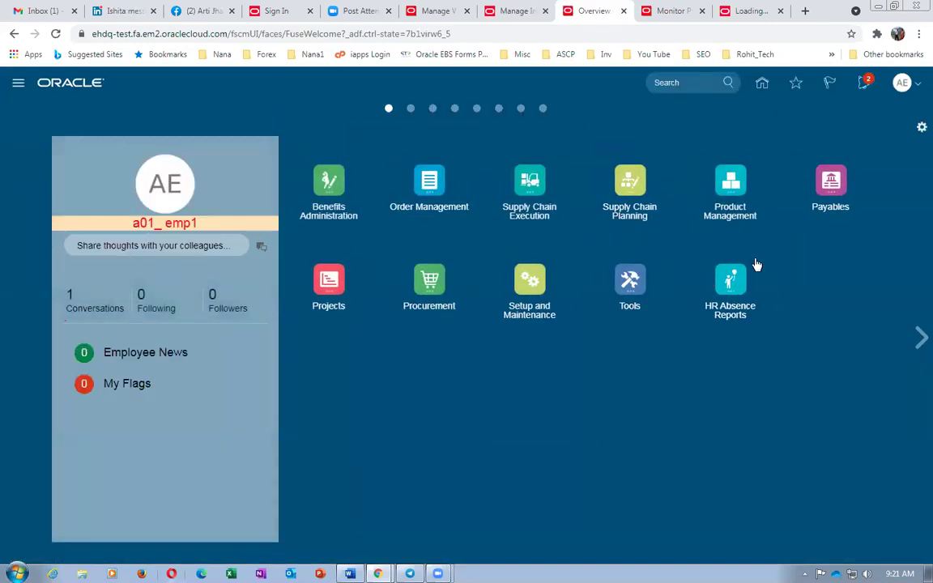
- Open the Manage Item Quantities task in Inventory Management under Supply Chain Execution
{"action": "left_click", "coordinate": [528, 182]}
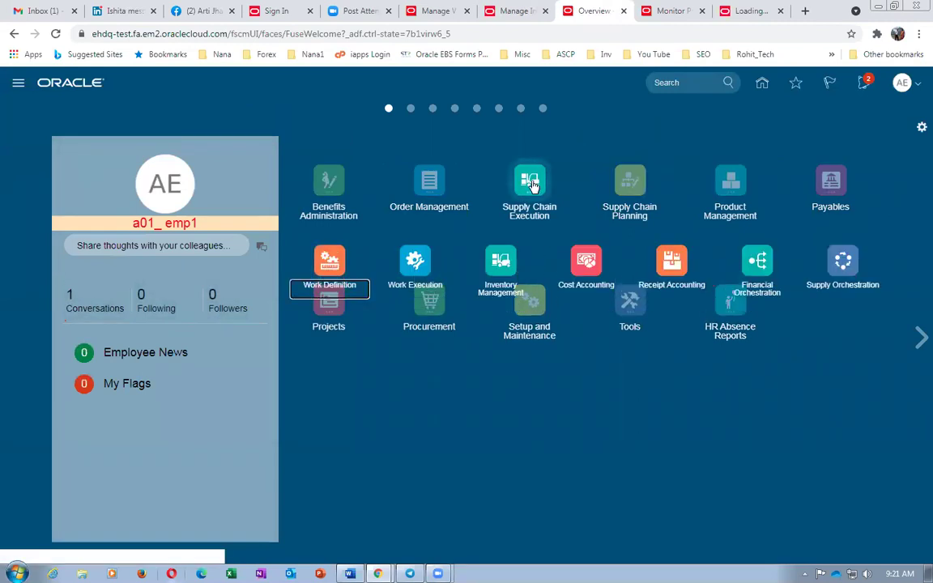
{"action": "left_click", "coordinate": [501, 257]}
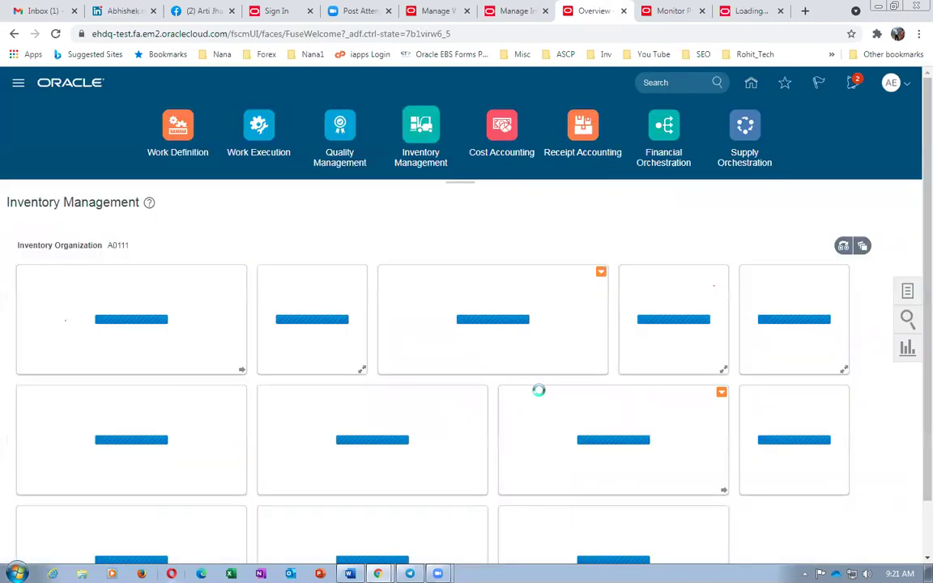
{"action": "left_click", "coordinate": [907, 291]}
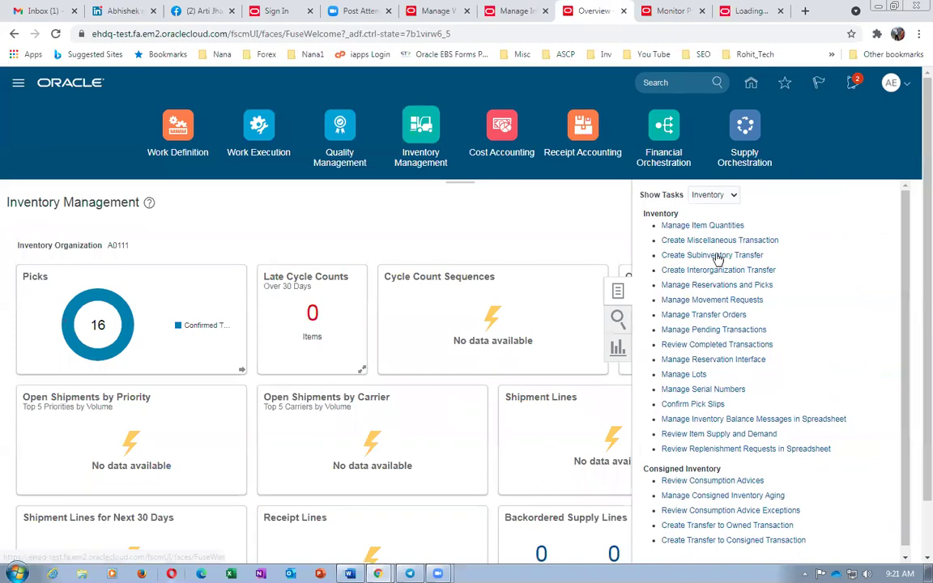
{"action": "left_click", "coordinate": [705, 226]}
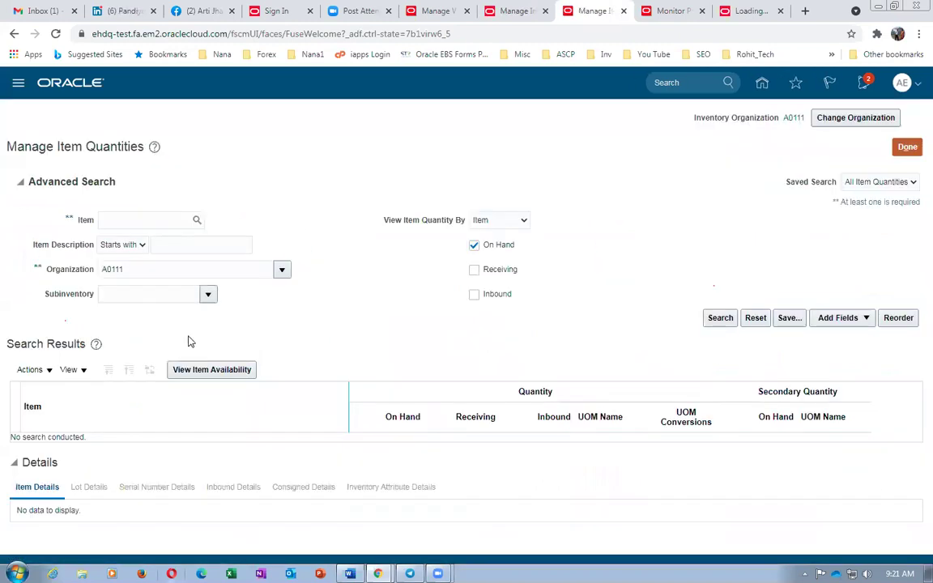
- Close the pick slip report window and copy the item name g01_Serial_Control from the receipt transactions table in Word
{"action": "key", "text": "alt+Tab"}
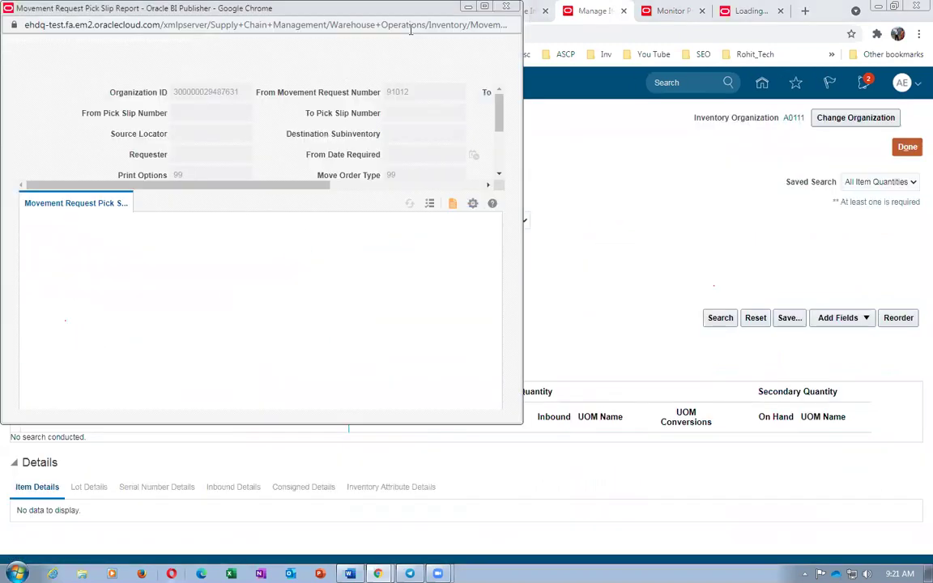
{"action": "left_click", "coordinate": [506, 10]}
{"action": "key", "text": "alt+Tab"}
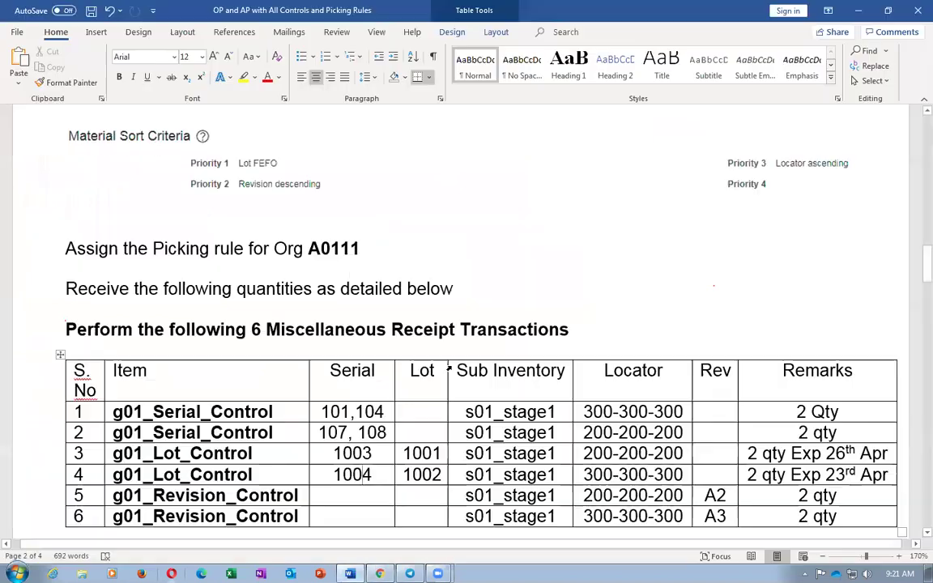
{"action": "double_click", "coordinate": [107, 411]}
{"action": "key", "text": "ctrl+c"}
{"action": "key", "text": "alt+Tab"}
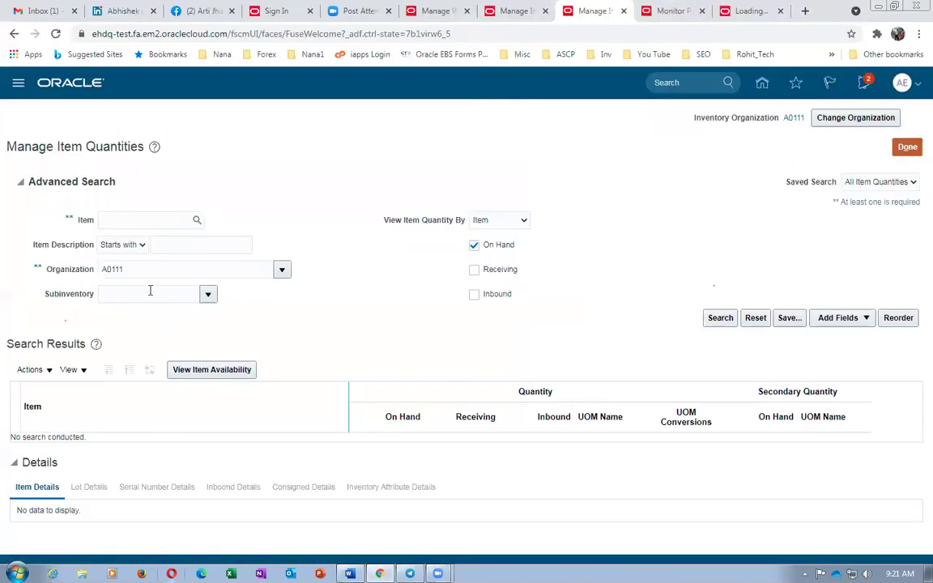
- Search on-hand quantities for g01_Serial_Control in organization A0111 and expand the result down to its locator
{"action": "left_click", "coordinate": [120, 227]}
{"action": "key", "text": "ctrl+v"}
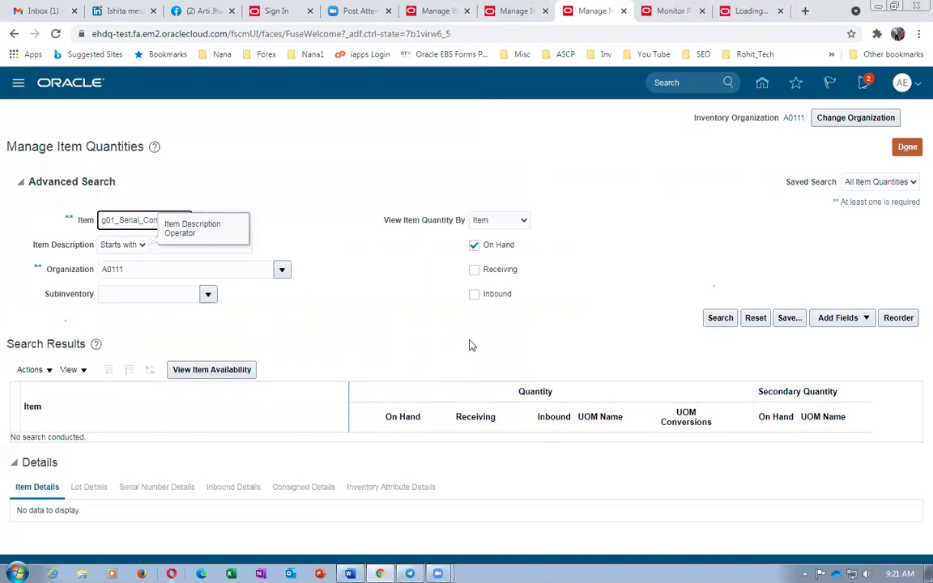
{"action": "left_click", "coordinate": [721, 318]}
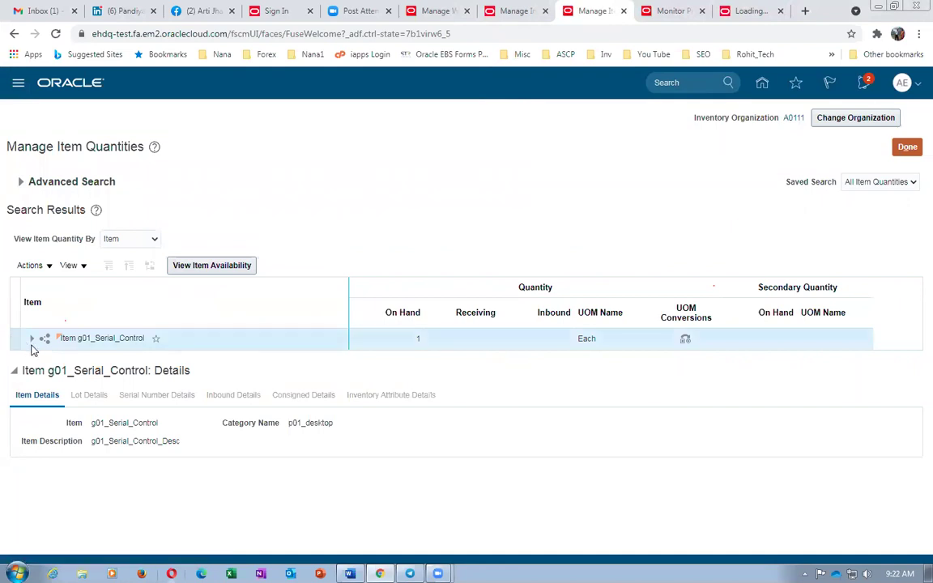
{"action": "left_click", "coordinate": [38, 342]}
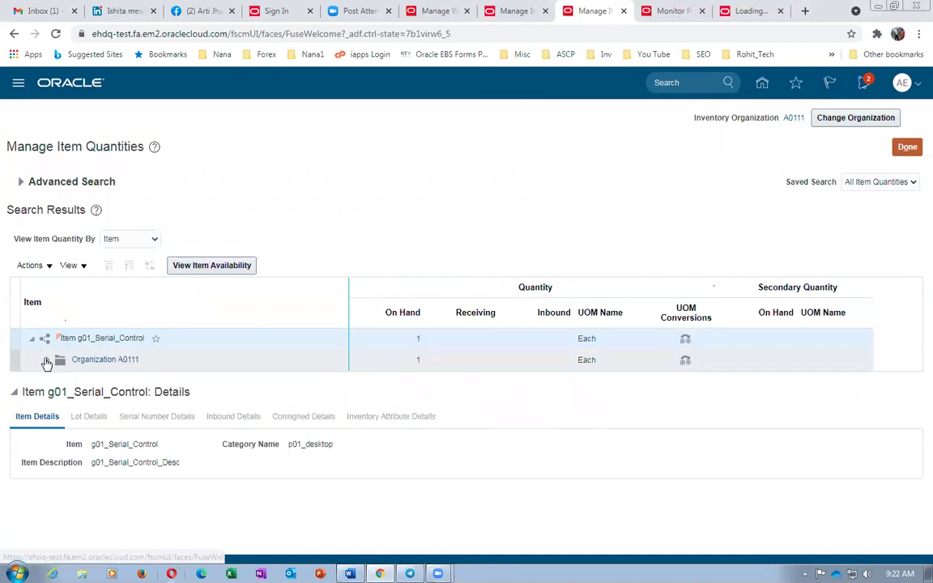
{"action": "left_click", "coordinate": [47, 360]}
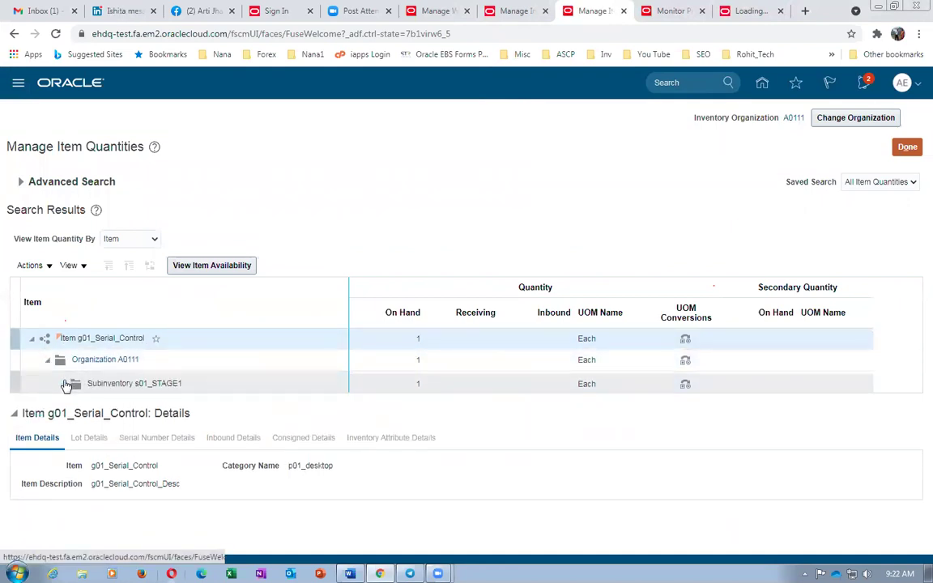
{"action": "left_click", "coordinate": [63, 381]}
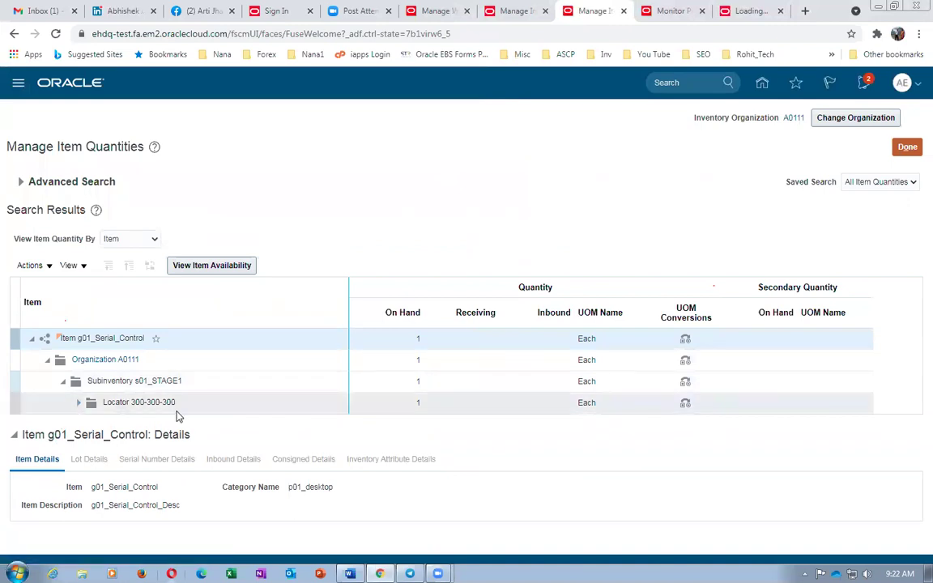
- Copy the item name g01_Lot_Control from row 3 of the Word receipt table and return to Manage Item Quantities
{"action": "key", "text": "alt+Tab"}
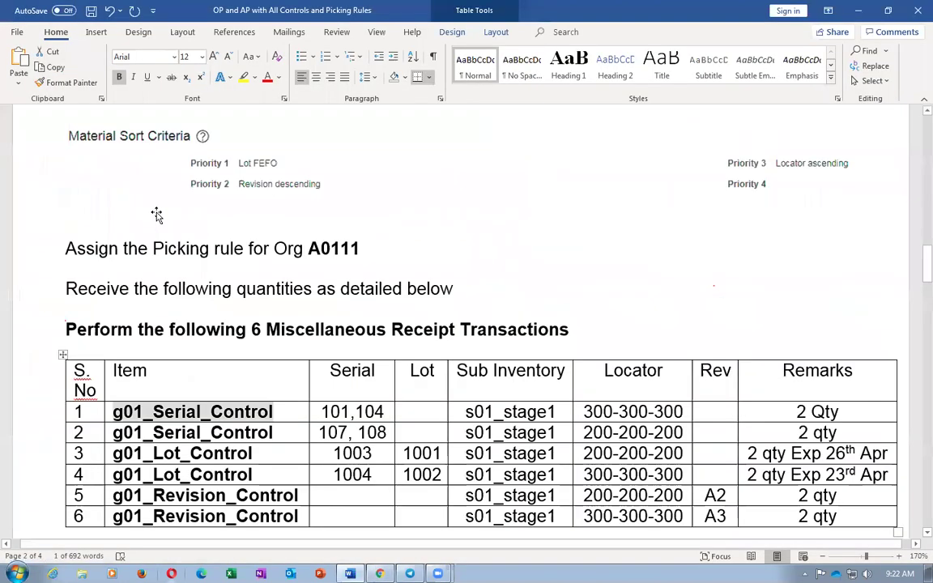
{"action": "left_click", "coordinate": [96, 434]}
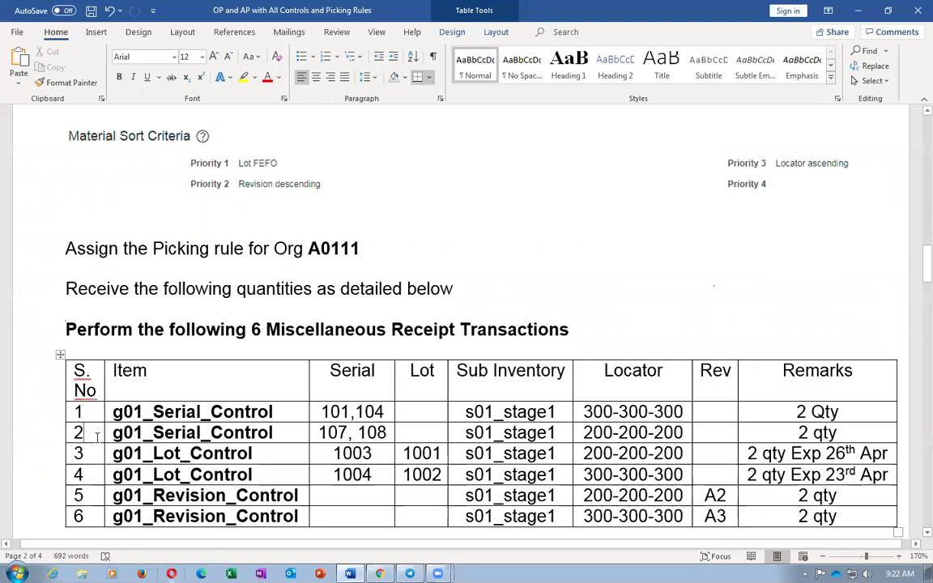
{"action": "double_click", "coordinate": [95, 452]}
{"action": "key", "text": "ctrl+c"}
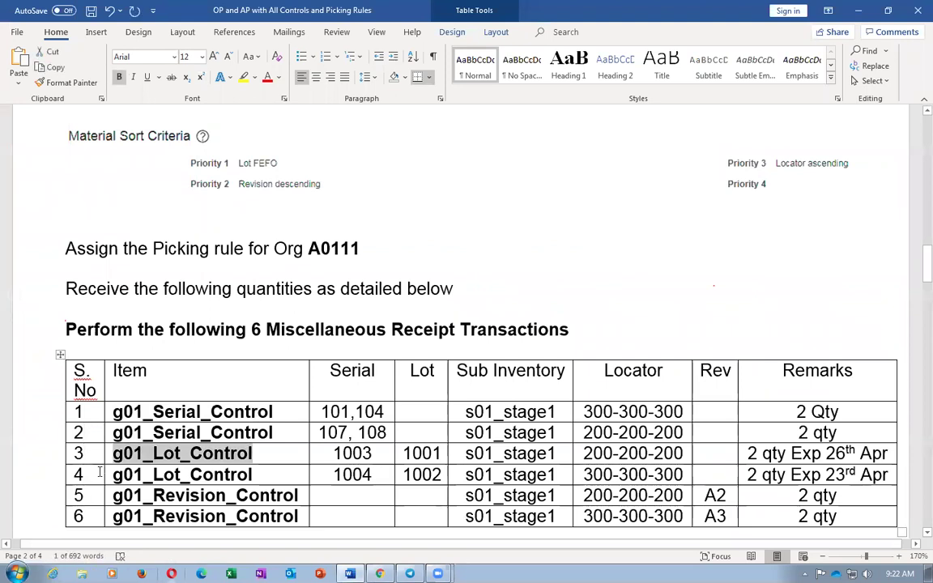
{"action": "key", "text": "alt+Tab"}
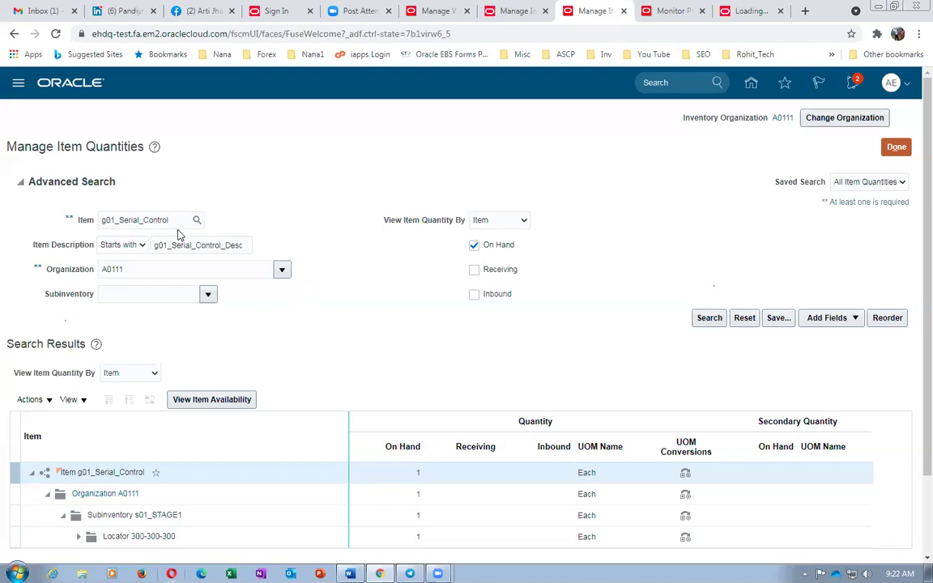
- Reload the current page and open Manage Item Quantities from Inventory Management in the browser tab that shows the scheduled processes
{"action": "left_click", "coordinate": [223, 33]}
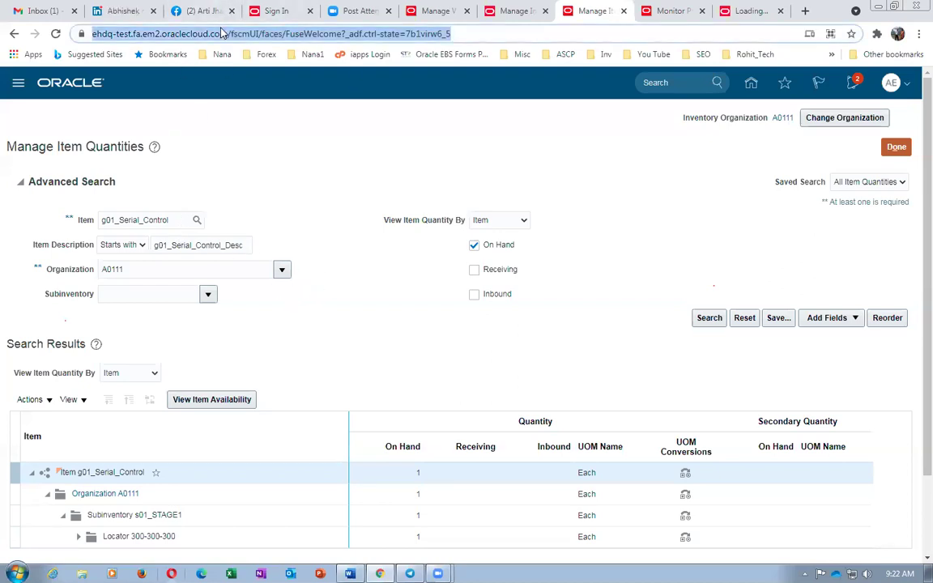
{"action": "key", "text": "Return"}
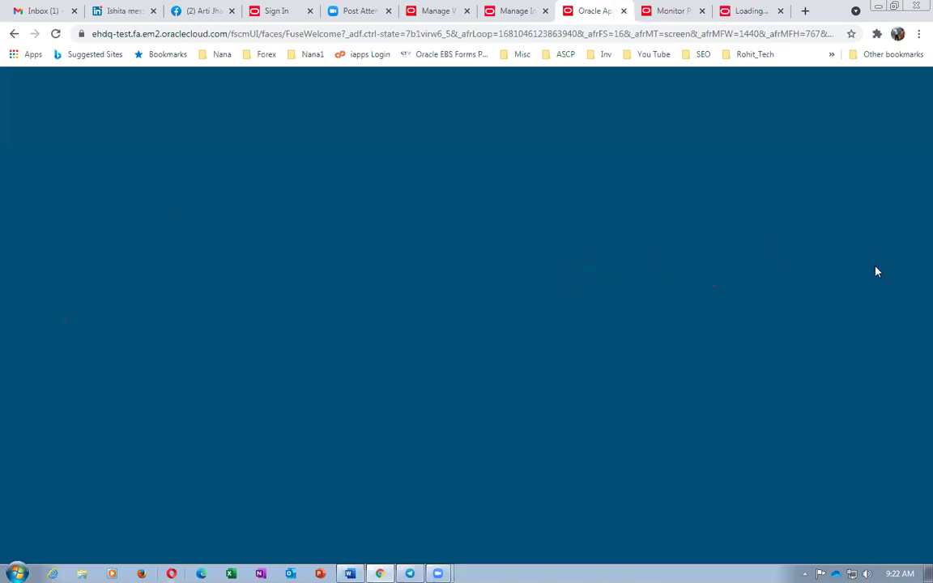
{"action": "left_click", "coordinate": [672, 9]}
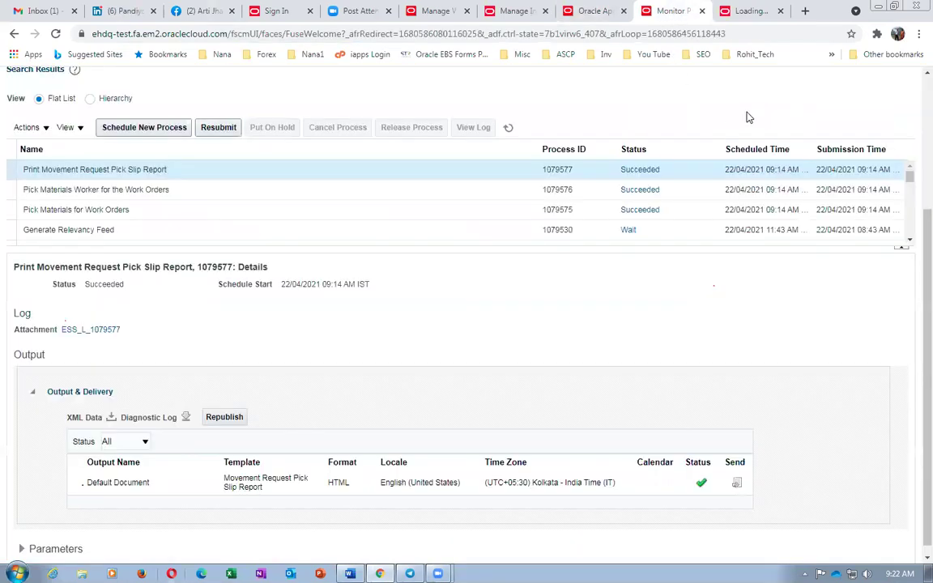
{"action": "scroll", "coordinate": [914, 236], "scroll_direction": "up", "scroll_amount": 3}
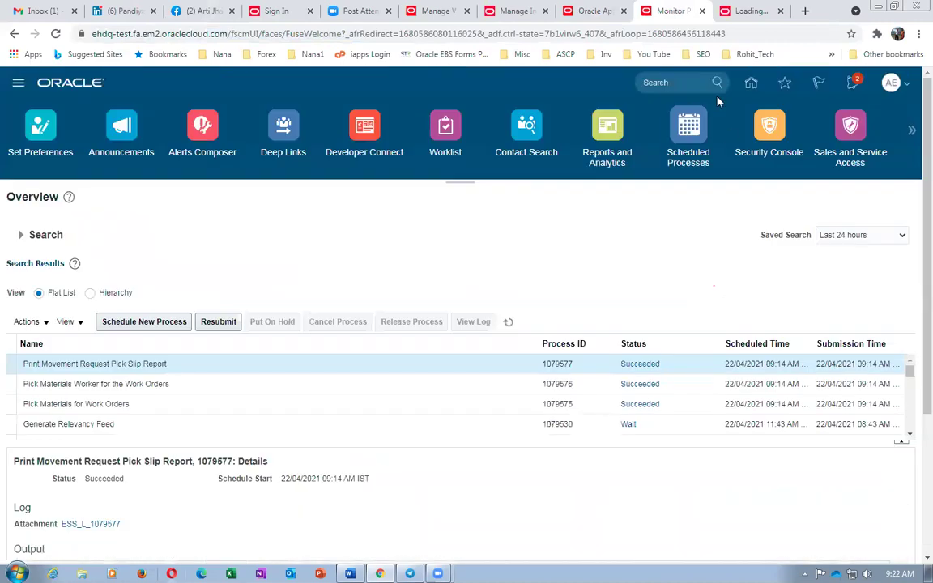
{"action": "left_click", "coordinate": [751, 85]}
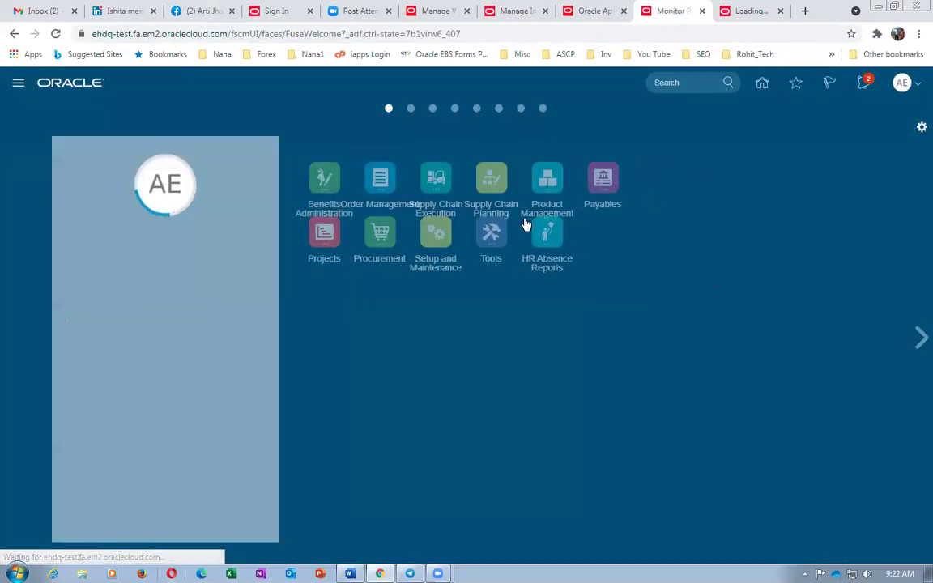
{"action": "left_click", "coordinate": [500, 259]}
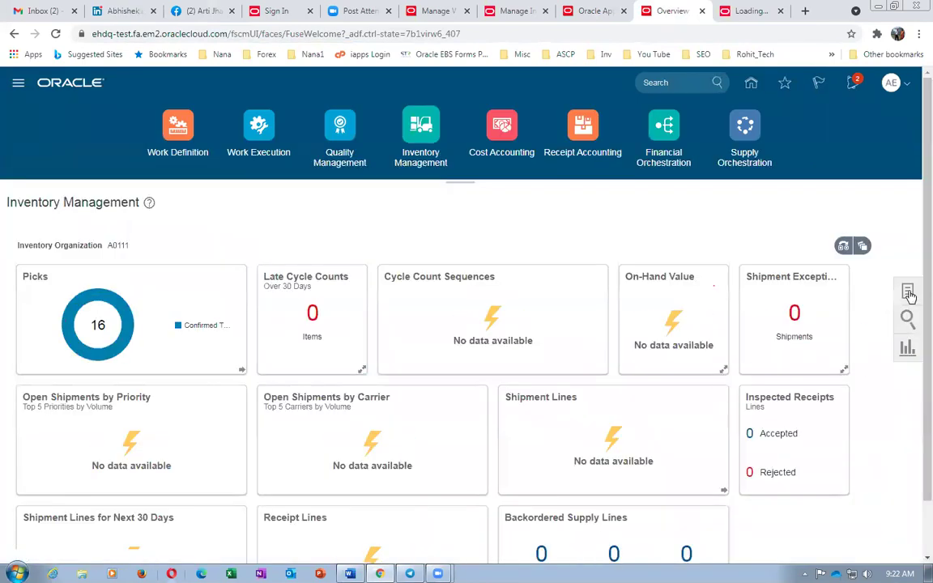
{"action": "left_click", "coordinate": [907, 297]}
{"action": "left_click", "coordinate": [671, 226]}
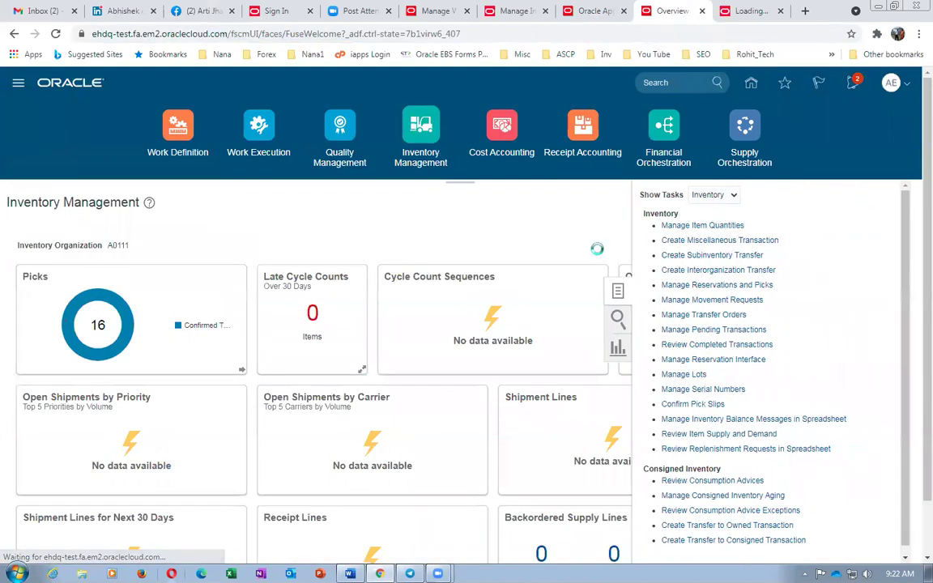
- Search on-hand quantities for g01_Lot_Control in organization A0111 and expand the result down to its lot
{"action": "left_click", "coordinate": [170, 221]}
{"action": "key", "text": "ctrl+v"}
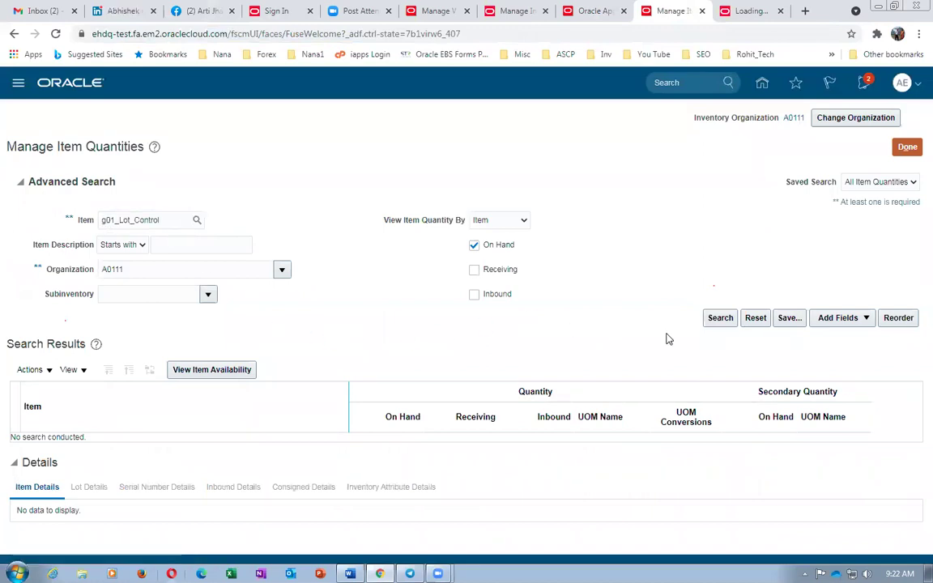
{"action": "left_click", "coordinate": [721, 318]}
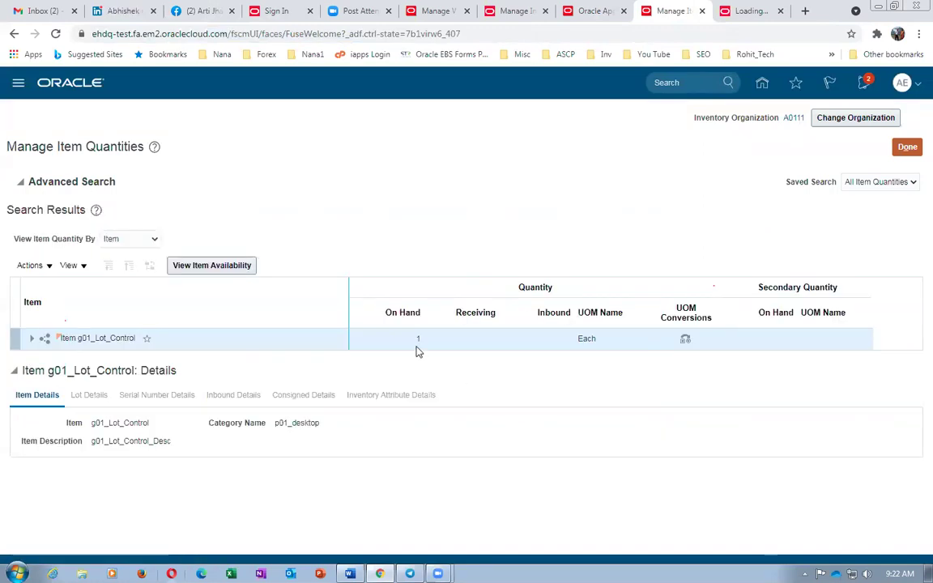
{"action": "left_click", "coordinate": [32, 339]}
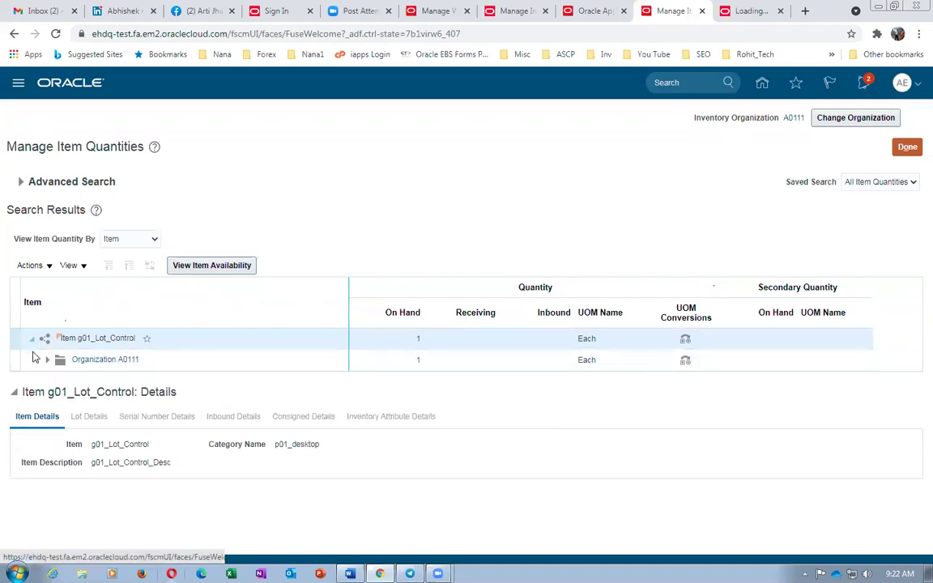
{"action": "left_click", "coordinate": [47, 359]}
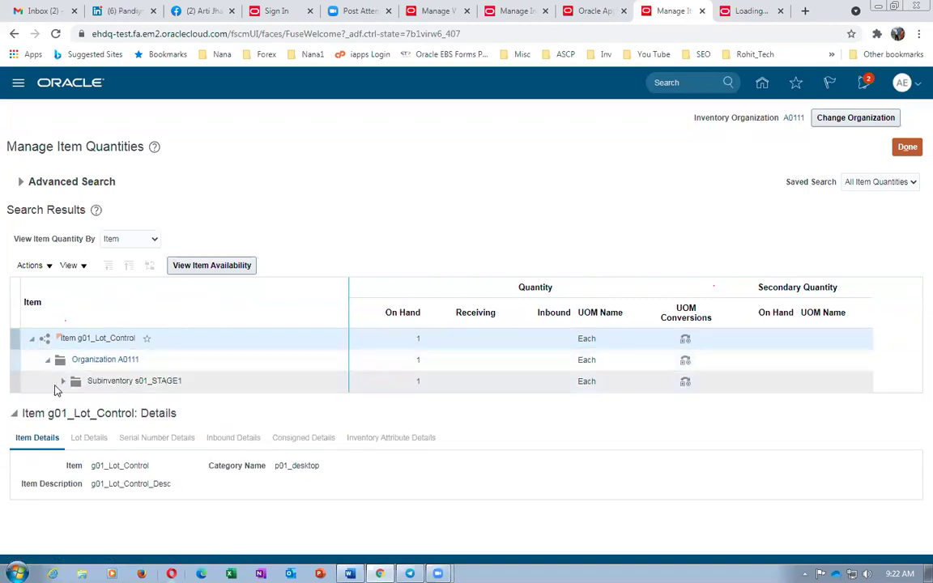
{"action": "left_click", "coordinate": [61, 381]}
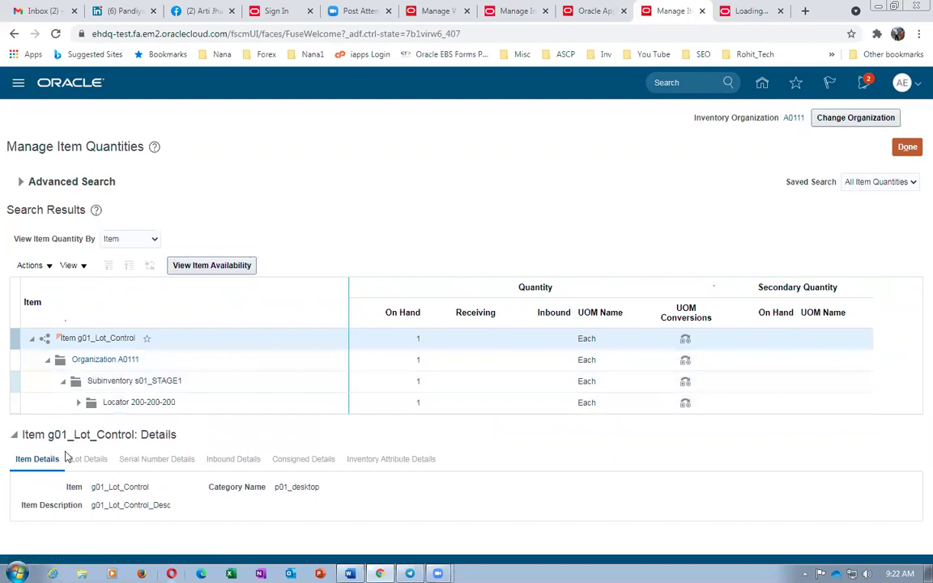
{"action": "left_click", "coordinate": [79, 402]}
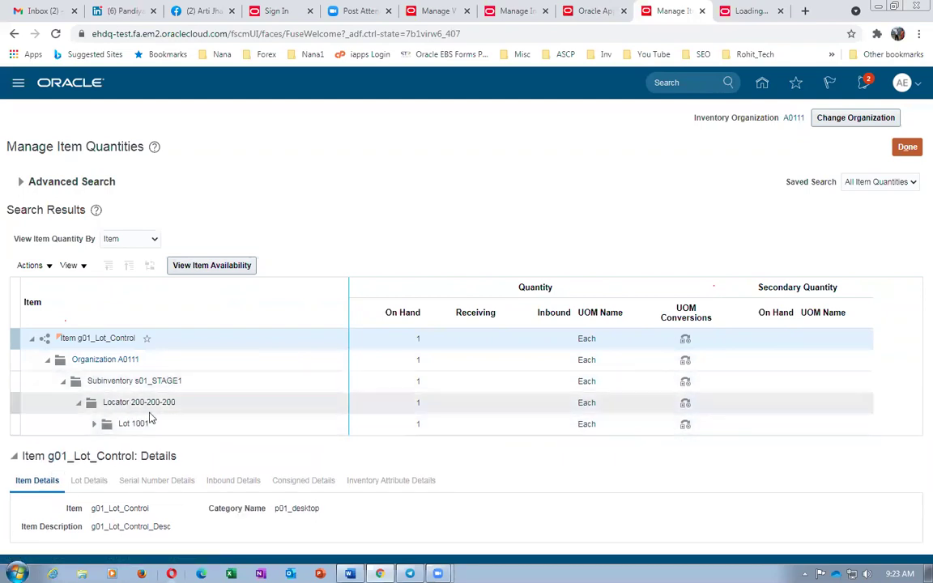
- Select the item name g01_Revision_Control in row 5 of the Word receipt table and return to the browser
{"action": "key", "text": "alt+Tab"}
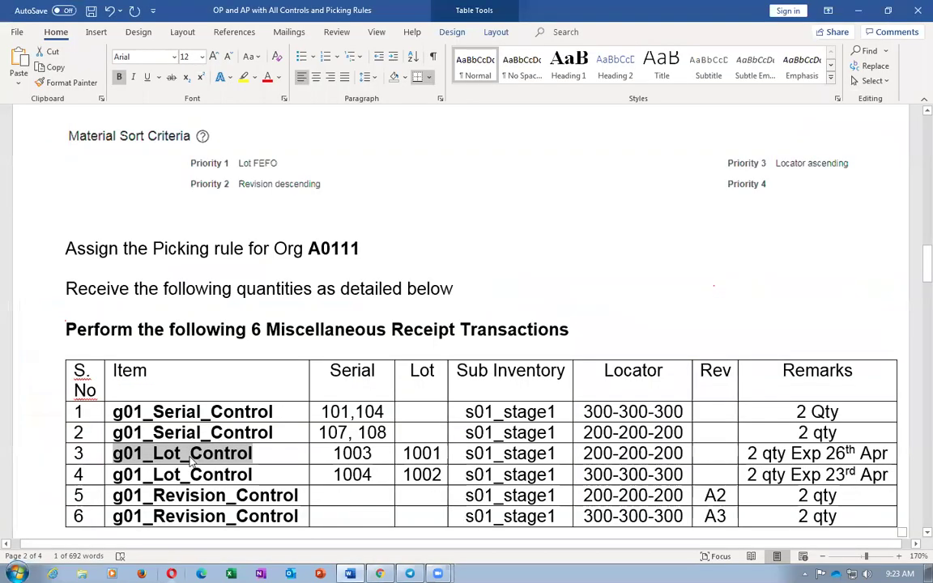
{"action": "left_click", "coordinate": [106, 497]}
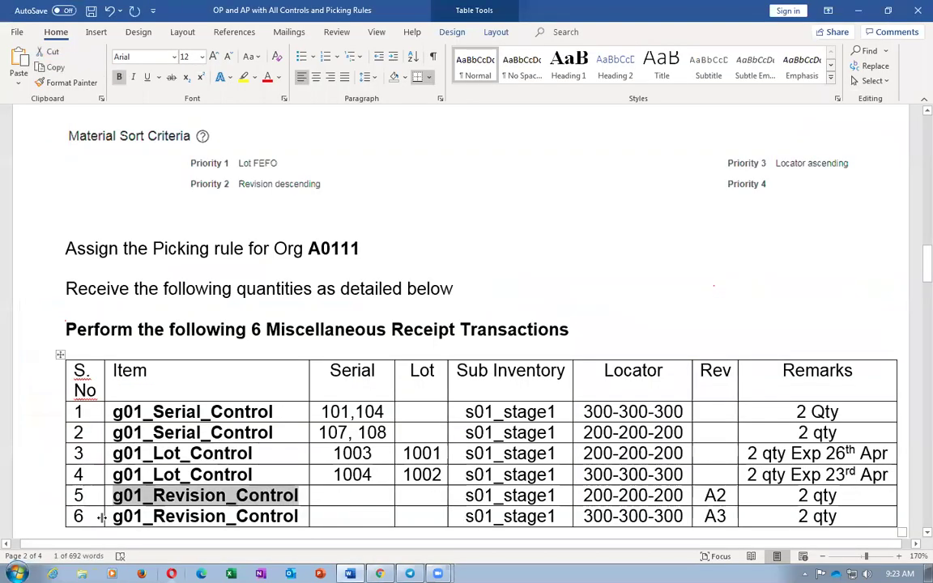
{"action": "key", "text": "alt+Tab"}
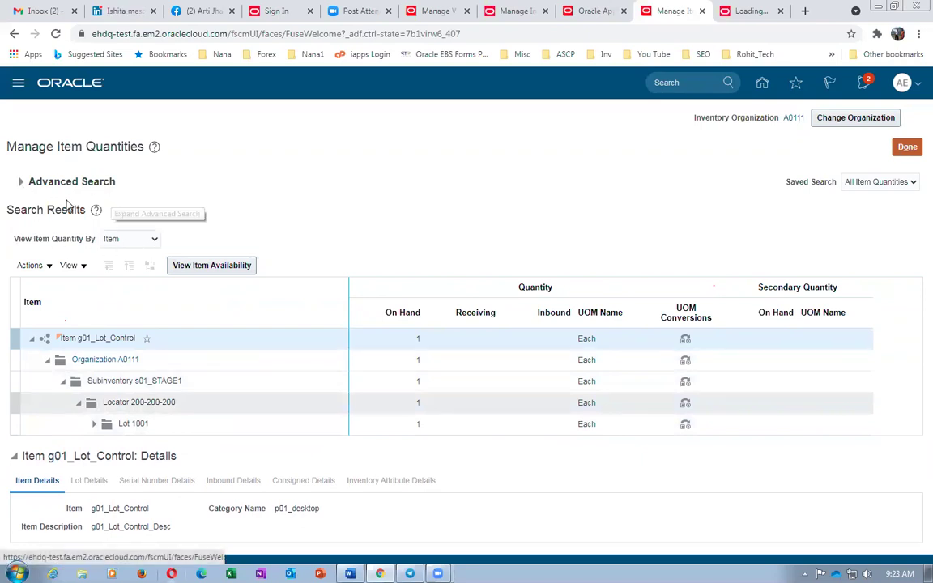
- Finish the g01_Lot_Control quantity inquiry and close its browser tab and the completed report's tab
{"action": "left_click", "coordinate": [22, 185]}
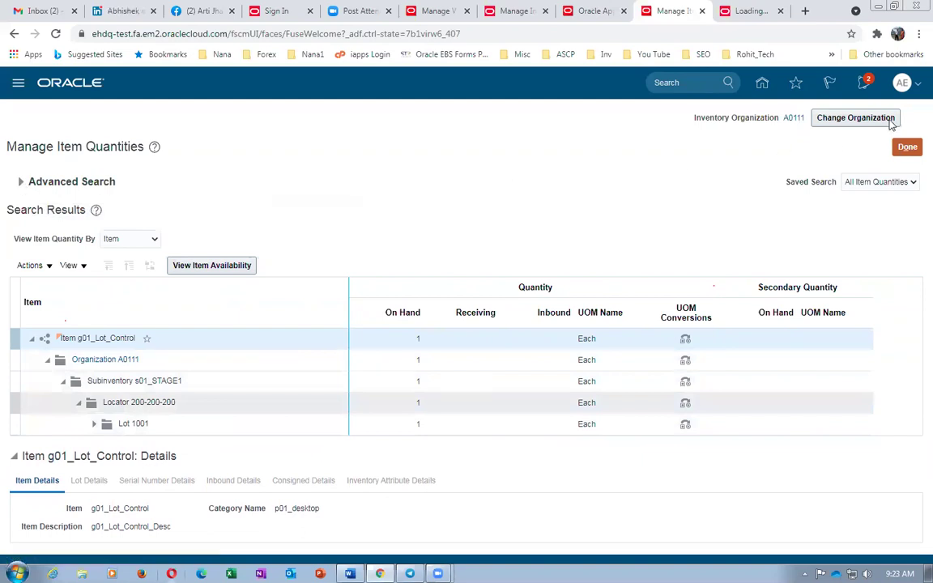
{"action": "left_click", "coordinate": [906, 148]}
{"action": "left_click", "coordinate": [701, 10]}
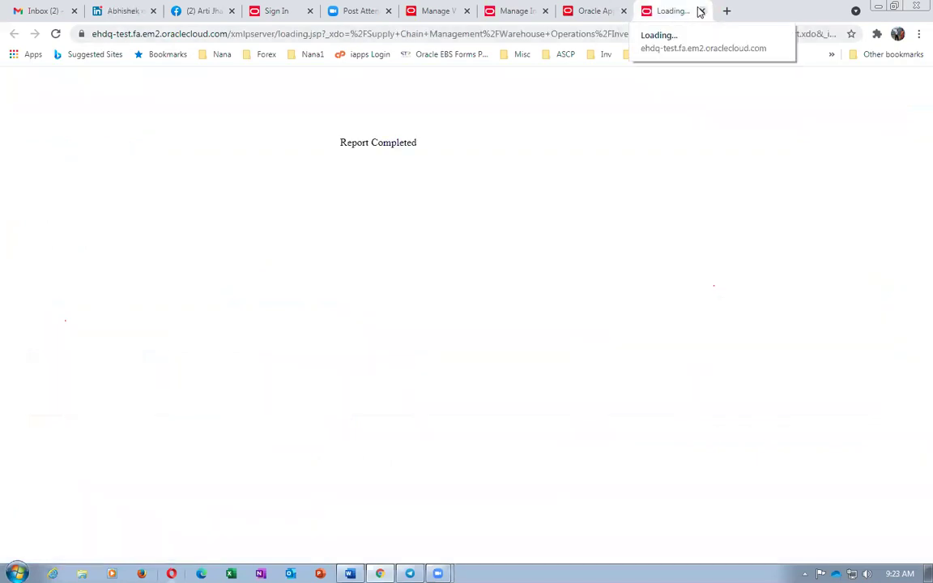
{"action": "left_click", "coordinate": [702, 11]}
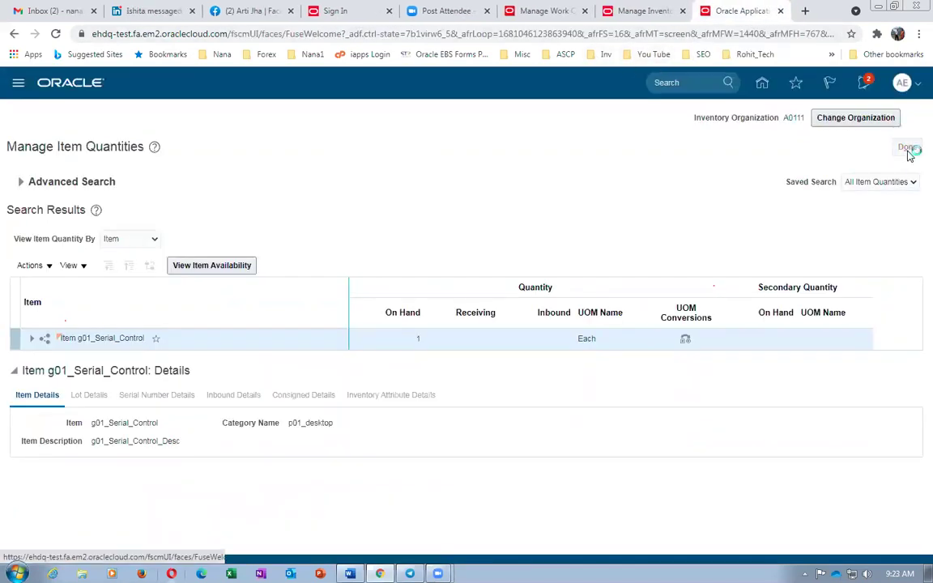
- Close the g01_Serial_Control quantity results and reopen Manage Item Quantities from Inventory Management under Supply Chain Execution
{"action": "left_click", "coordinate": [907, 151]}
{"action": "left_click", "coordinate": [751, 85]}
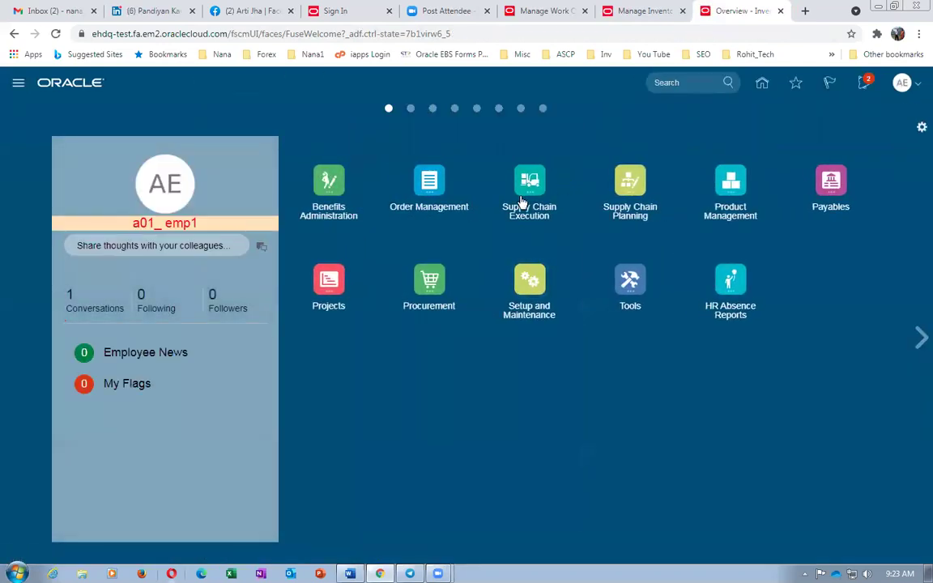
{"action": "left_click", "coordinate": [544, 225]}
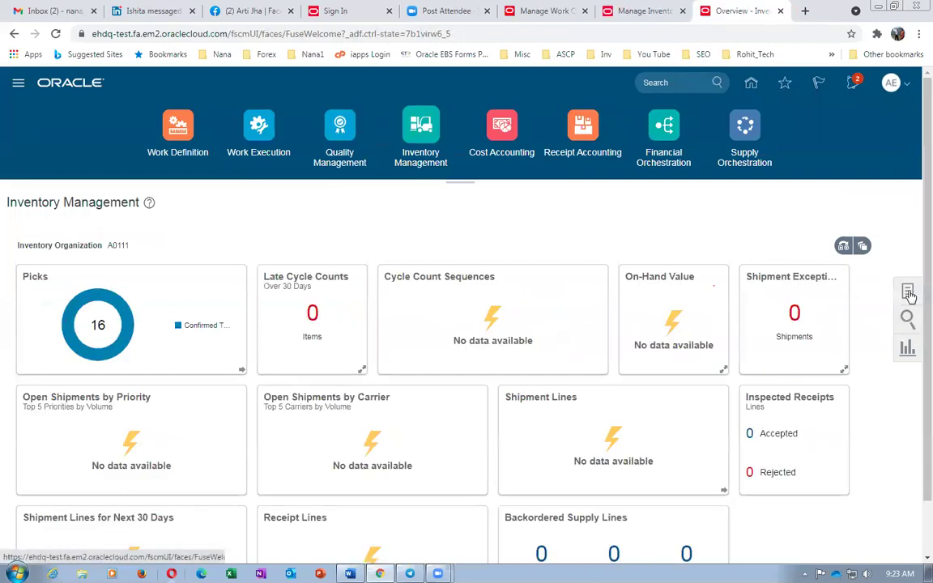
{"action": "left_click", "coordinate": [907, 293]}
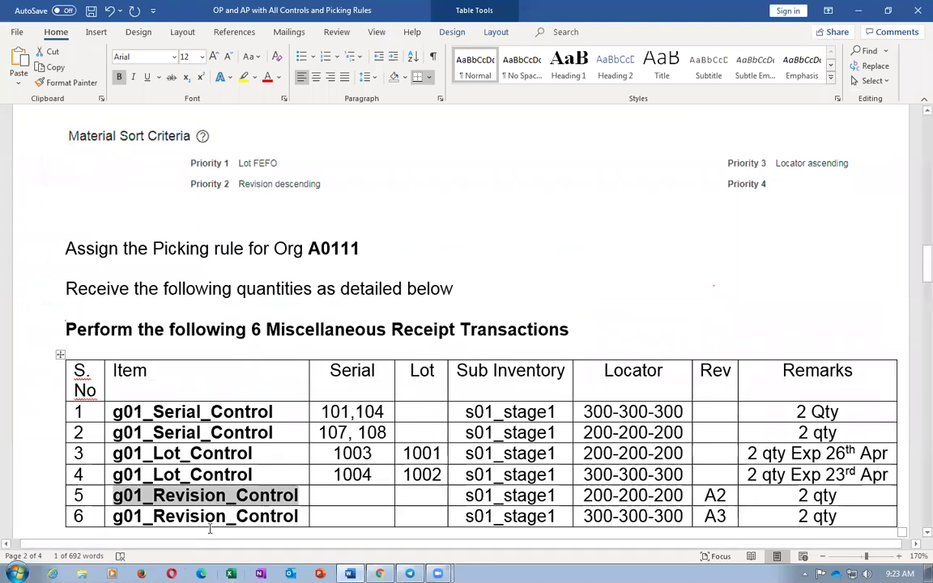
- Select the item name g01_dummy_Lot_Control in row 5 of the Word component table and return to the item quantity search
{"action": "left_click", "coordinate": [280, 451]}
{"action": "scroll", "coordinate": [280, 453], "scroll_direction": "up", "scroll_amount": 5}
{"action": "scroll", "coordinate": [281, 454], "scroll_direction": "up", "scroll_amount": 8}
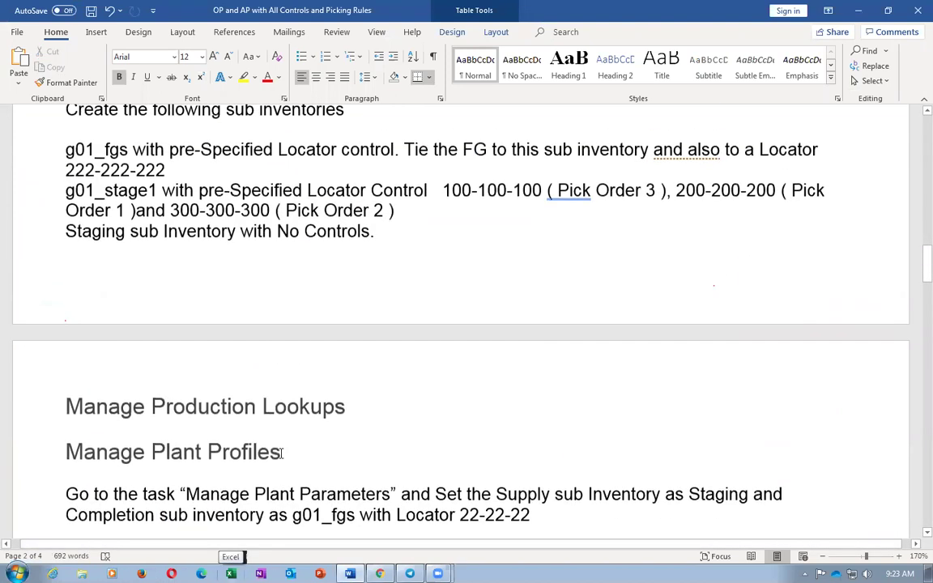
{"action": "left_click", "coordinate": [245, 224]}
{"action": "key", "text": "Tab"}
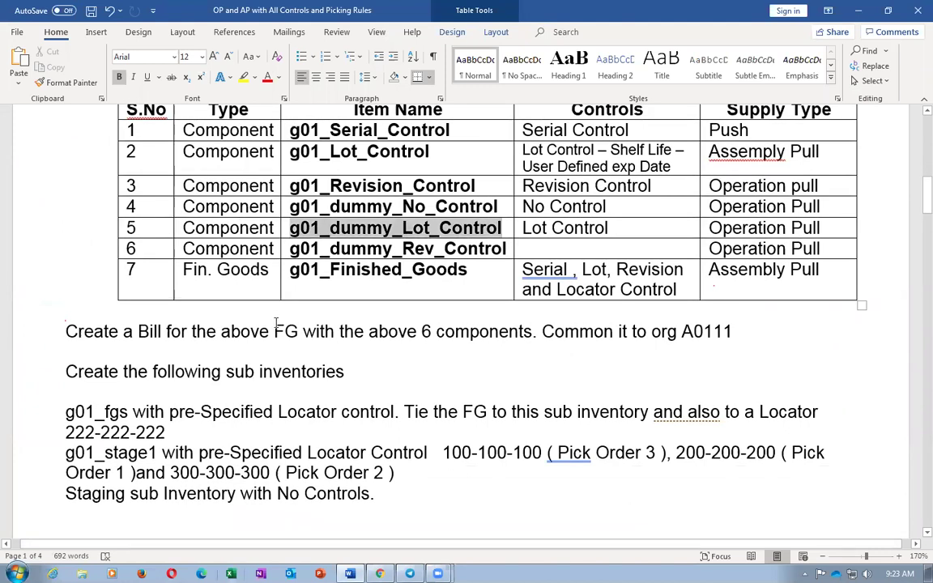
{"action": "key", "text": "alt+Tab"}
{"action": "left_click", "coordinate": [141, 223]}
- Copy the item name g01_dummy_Rev_Control from row 6 of the Word component table and return to Manage Item Quantities
{"action": "key", "text": "alt+Tab"}
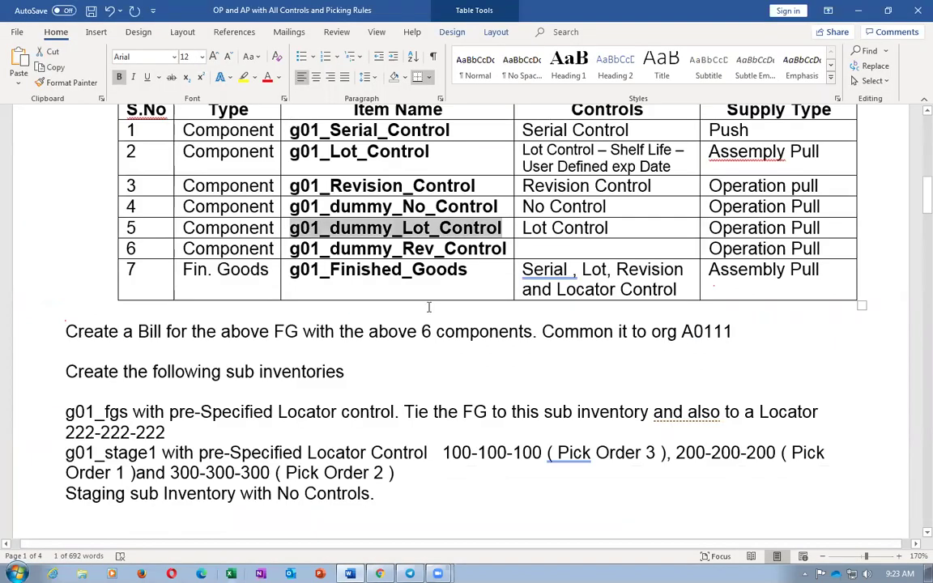
{"action": "key", "text": "Tab"}
{"action": "key", "text": "Tab"}
{"action": "key", "text": "Tab"}
{"action": "key", "text": "Tab"}
{"action": "key", "text": "Tab"}
{"action": "key", "text": "ctrl+c"}
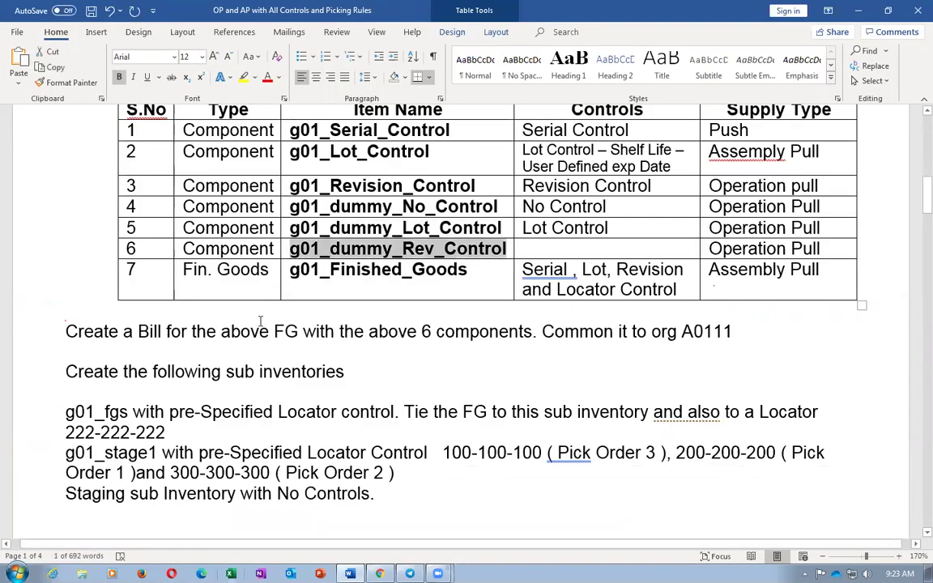
{"action": "key", "text": "alt+Tab"}
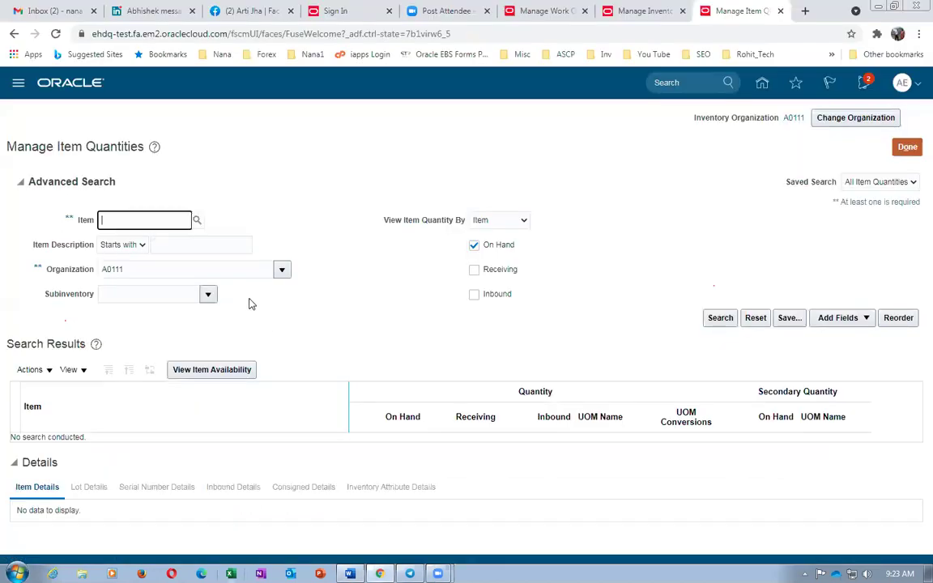
- Search on-hand quantities for g01_dummy_Rev_Control in organization A0111, expand the result down to the Staging subinventory and select that row
{"action": "key", "text": "ctrl+v"}
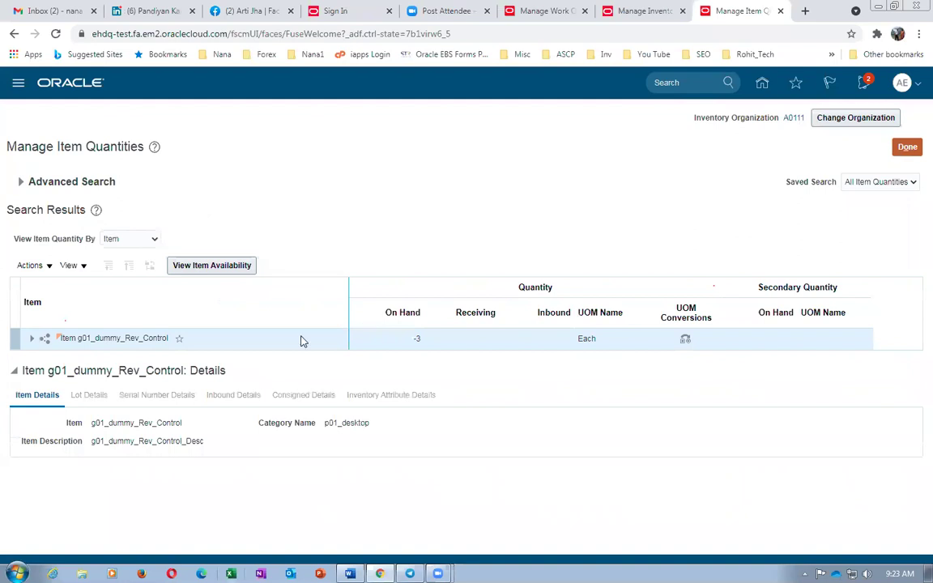
{"action": "left_click", "coordinate": [32, 339]}
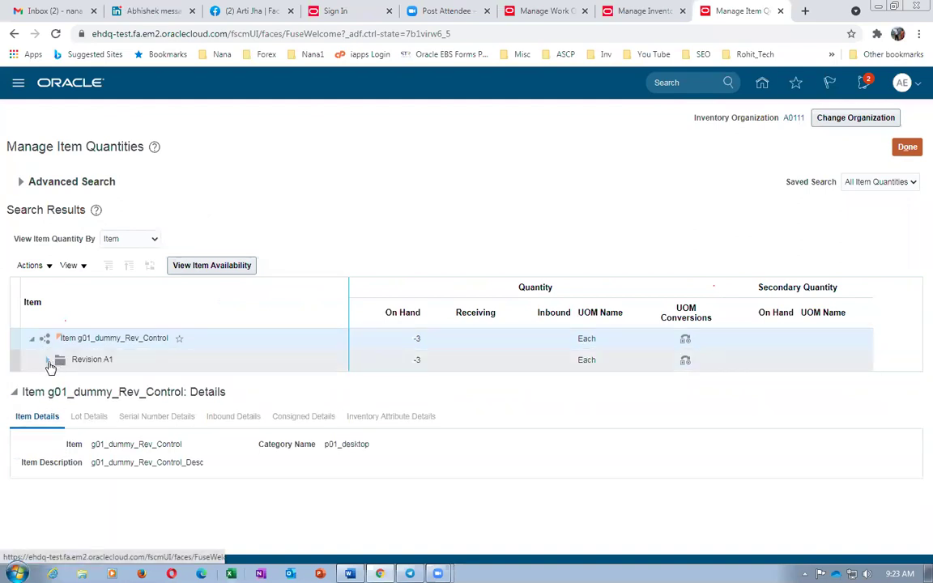
{"action": "left_click", "coordinate": [48, 361]}
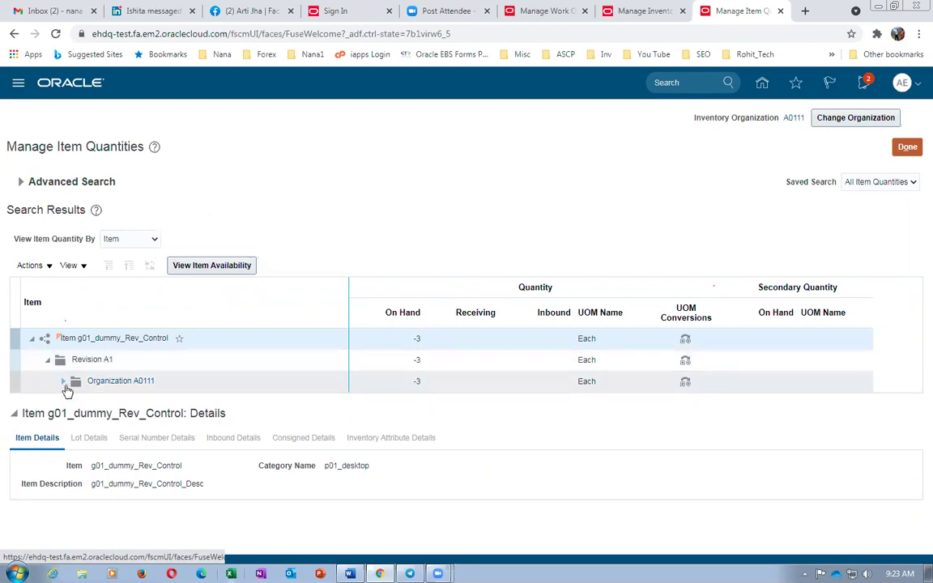
{"action": "left_click", "coordinate": [64, 382]}
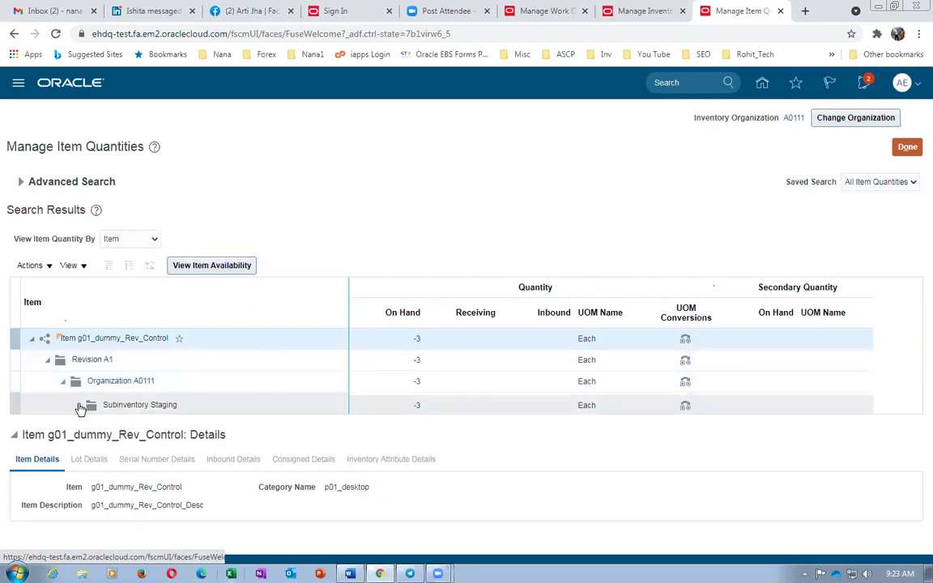
{"action": "left_click", "coordinate": [286, 396]}
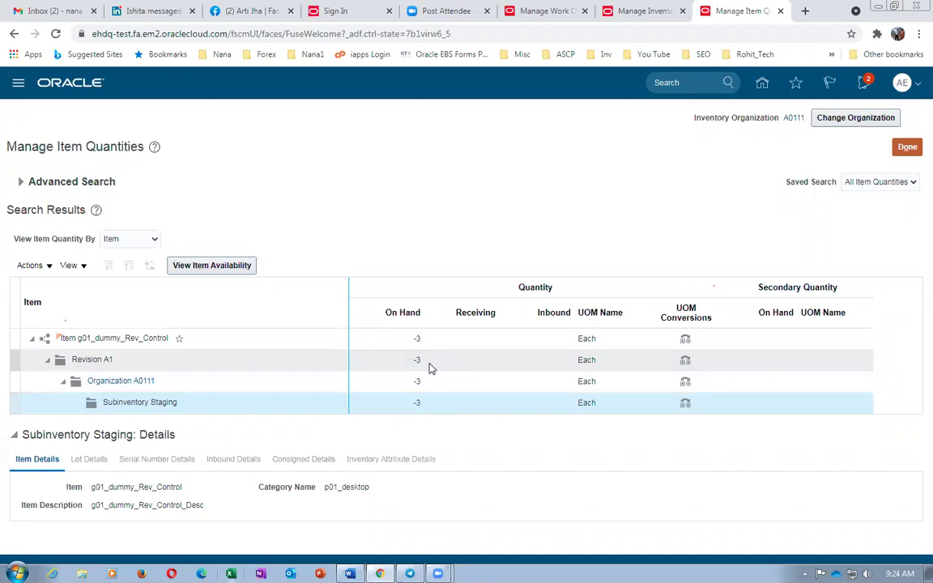
- Leave Manage Item Quantities, open Setup and Maintenance, and bring up its list of tasks
{"action": "left_click", "coordinate": [907, 146]}
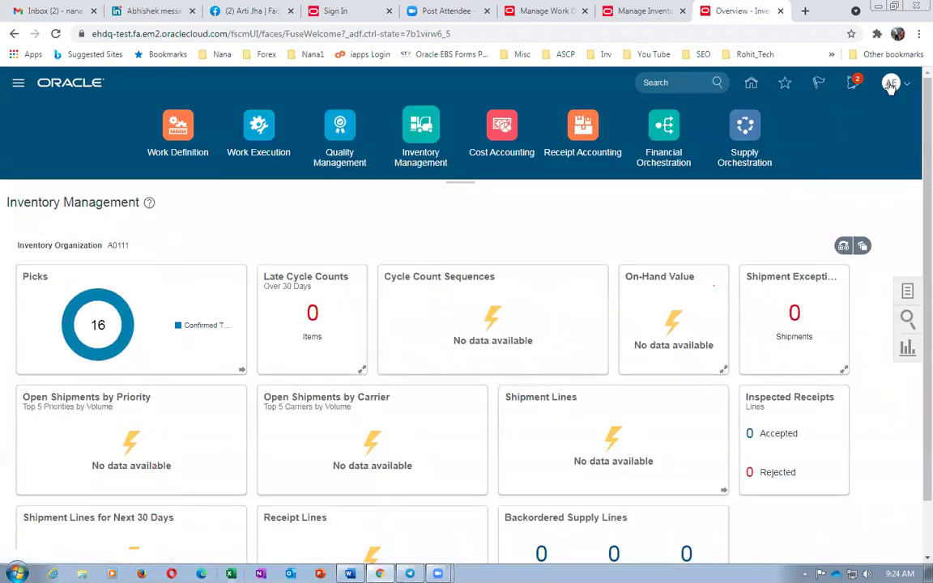
{"action": "left_click", "coordinate": [891, 82]}
{"action": "left_click", "coordinate": [675, 274]}
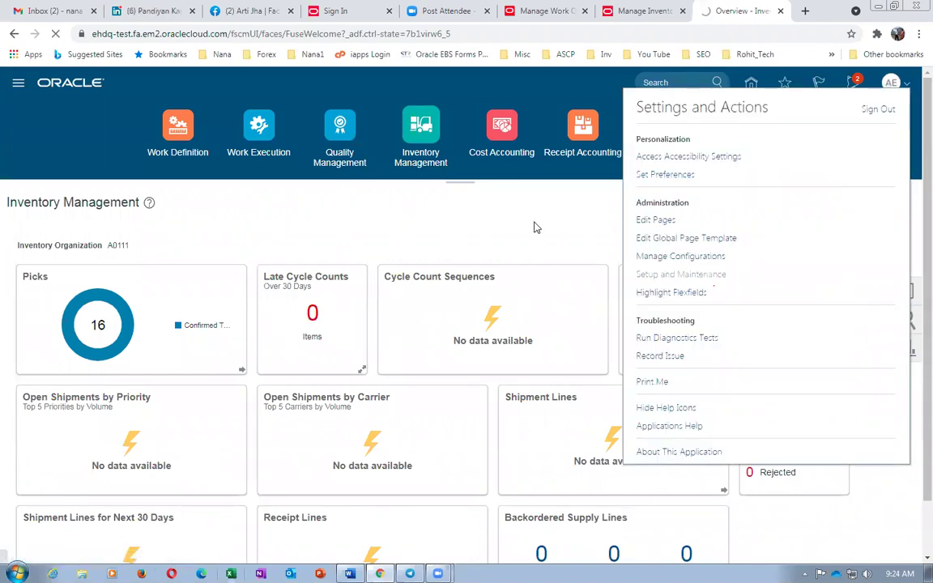
{"action": "left_click", "coordinate": [907, 212]}
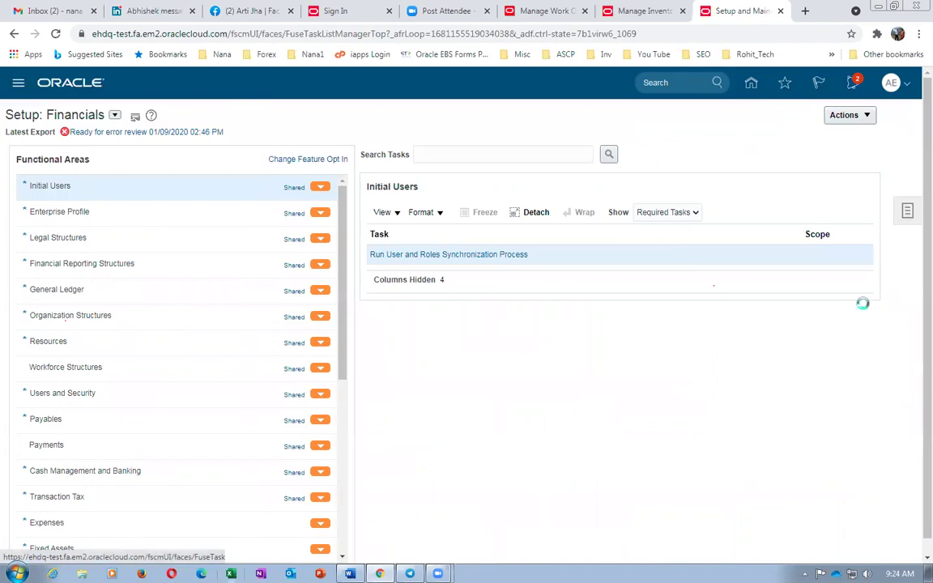
- Open the setup task search and search for tasks matching man%plant%para%
{"action": "left_click", "coordinate": [801, 235]}
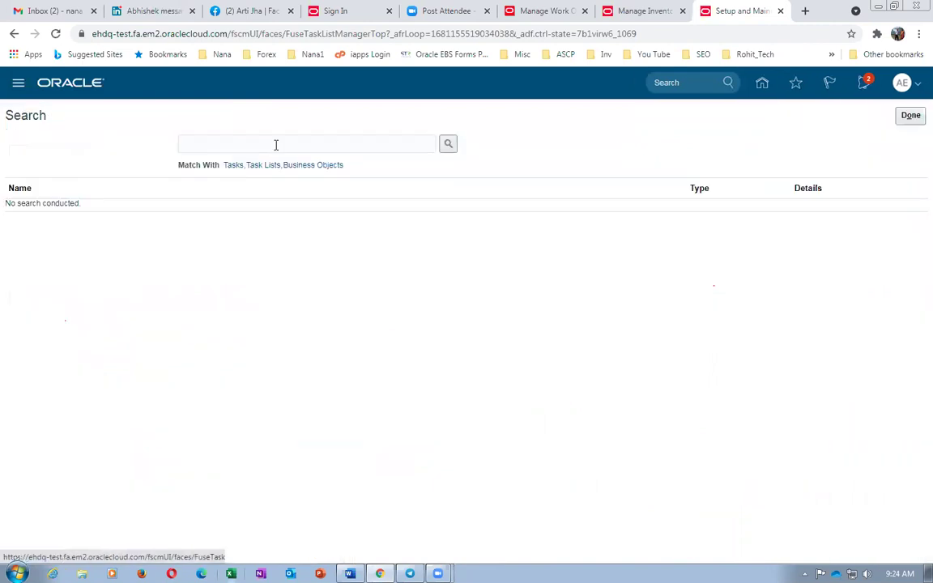
{"action": "left_click", "coordinate": [275, 143]}
{"action": "type", "text": "man%"}
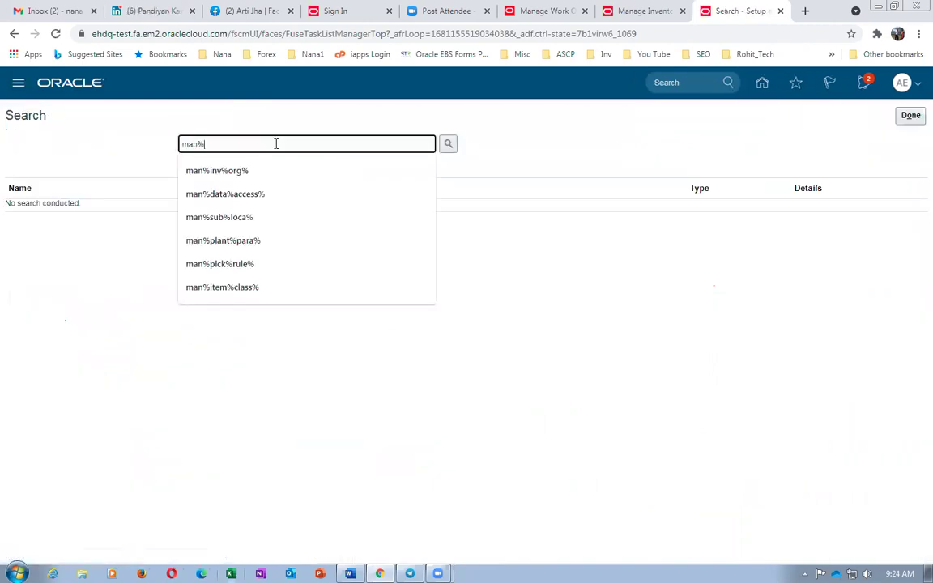
{"action": "type", "text": "plant%para%"}
{"action": "key", "text": "Return"}
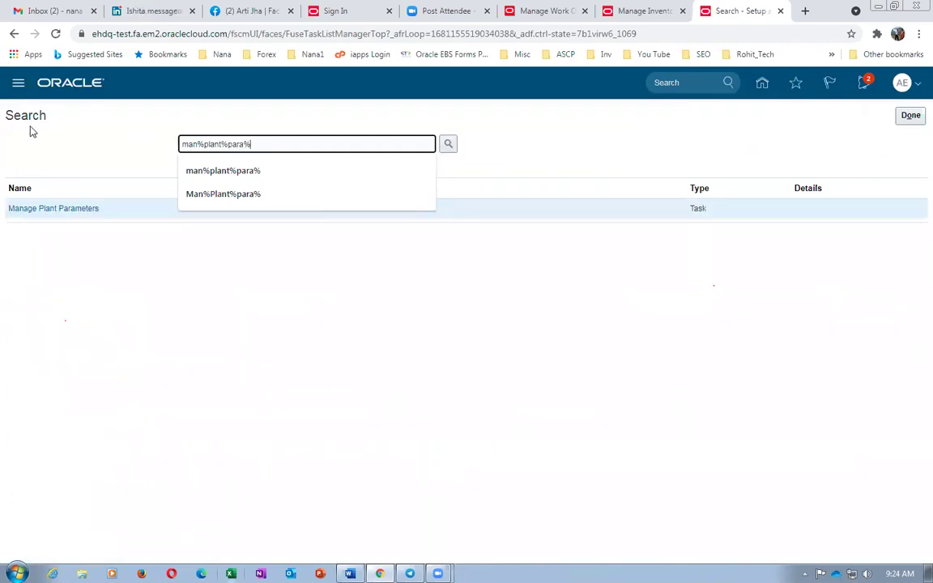
- Open Manage Plant Parameters for organization A0111 and display its Manage Production and Execute Production settings
{"action": "left_click", "coordinate": [43, 210]}
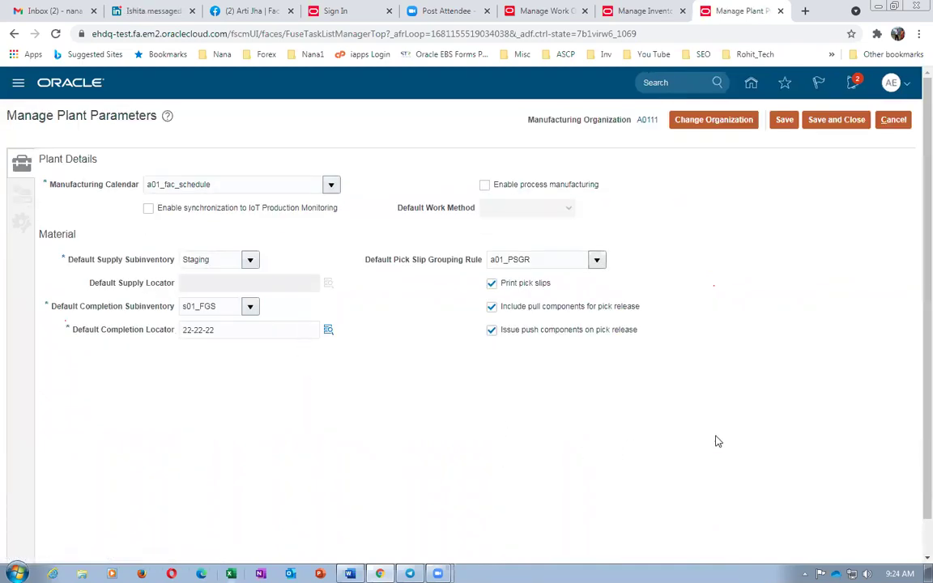
{"action": "left_click", "coordinate": [21, 192]}
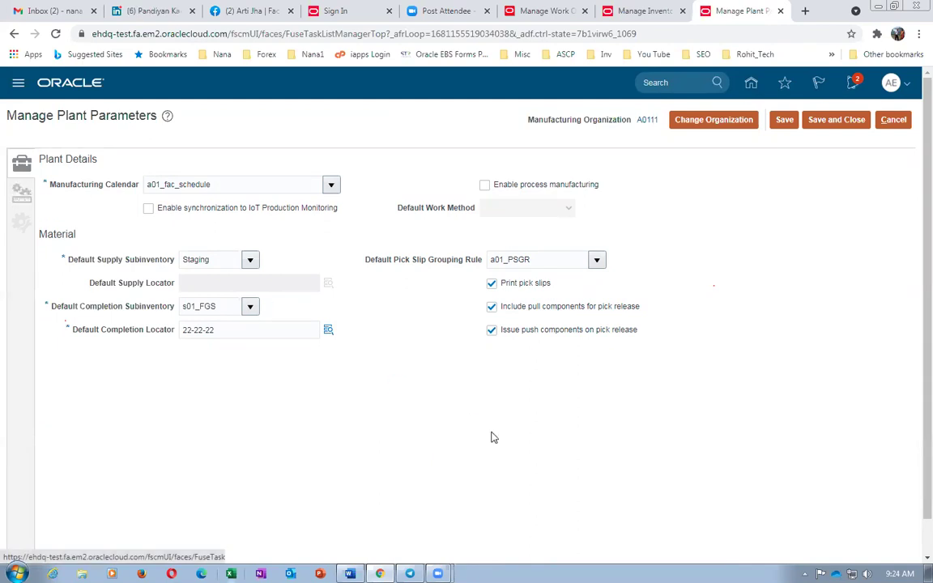
{"action": "left_click", "coordinate": [21, 224]}
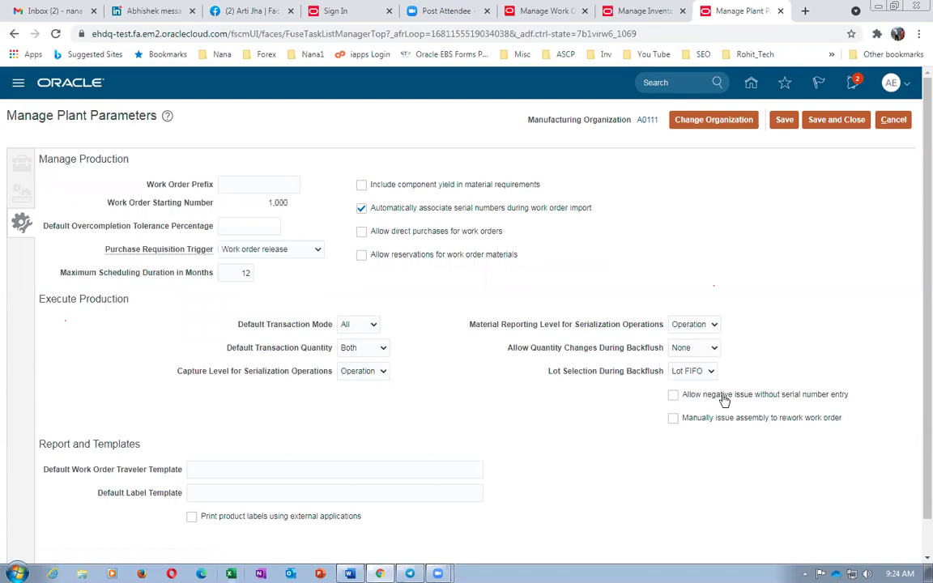